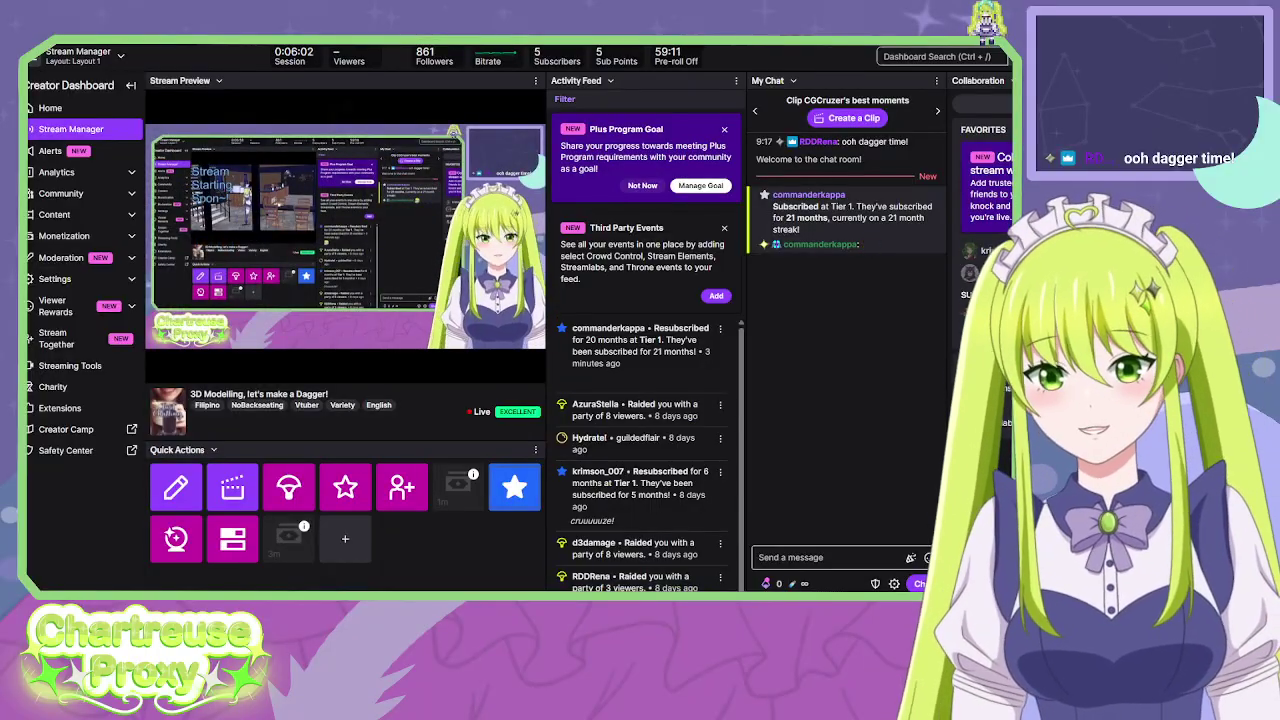
Switch to the character reference artwork and inspect the curved dagger at the waist.
{"action": "key", "text": "alt+Tab"}
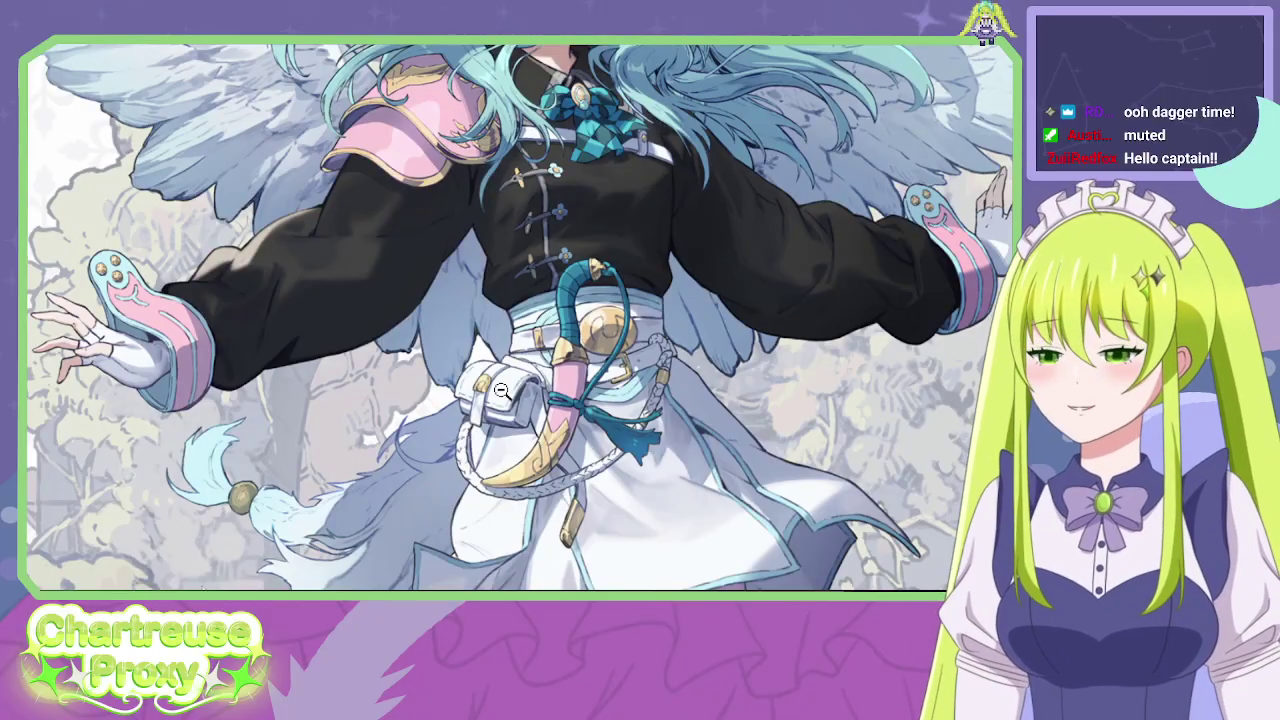
{"action": "scroll", "coordinate": [514, 387], "scroll_direction": "up", "scroll_amount": 2}
{"action": "scroll", "coordinate": [514, 387], "scroll_direction": "down", "scroll_amount": 3}
{"action": "scroll", "coordinate": [514, 387], "scroll_direction": "up", "scroll_amount": 1}
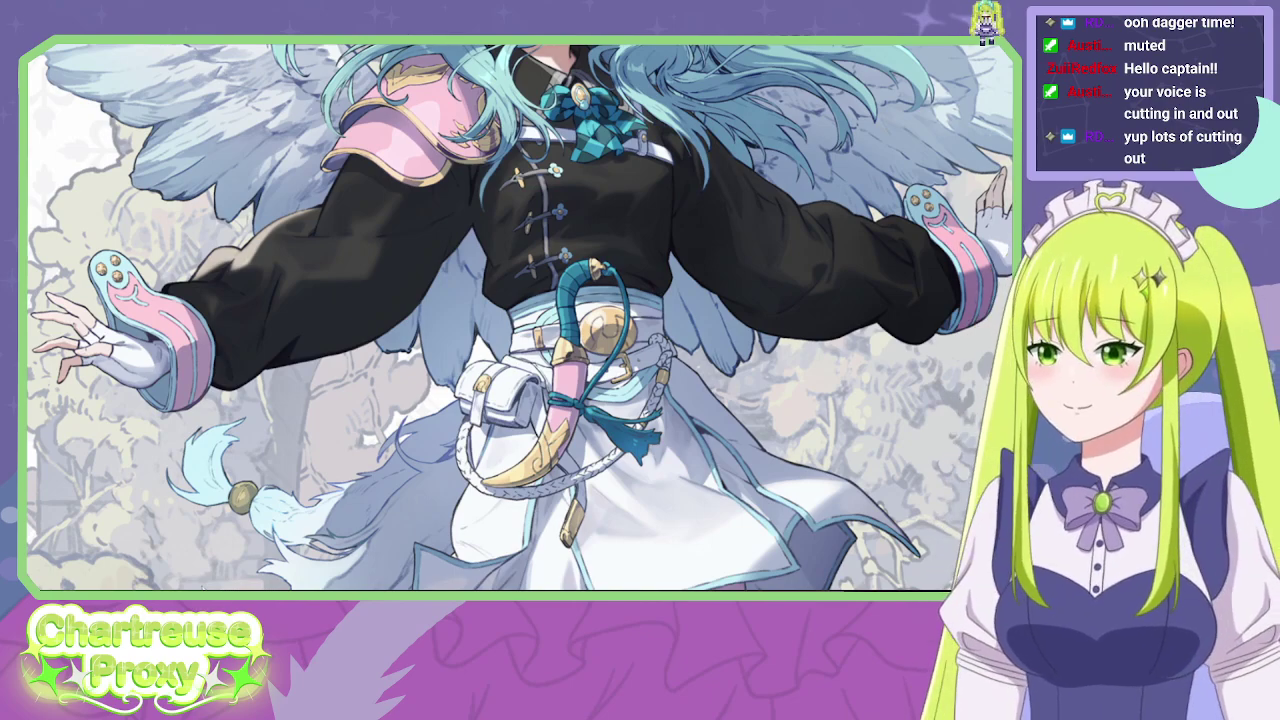
Search Google in a new tab for "open and close threshold noise gate".
{"action": "key", "text": "ctrl+t"}
{"action": "type", "text": "open and cl"}
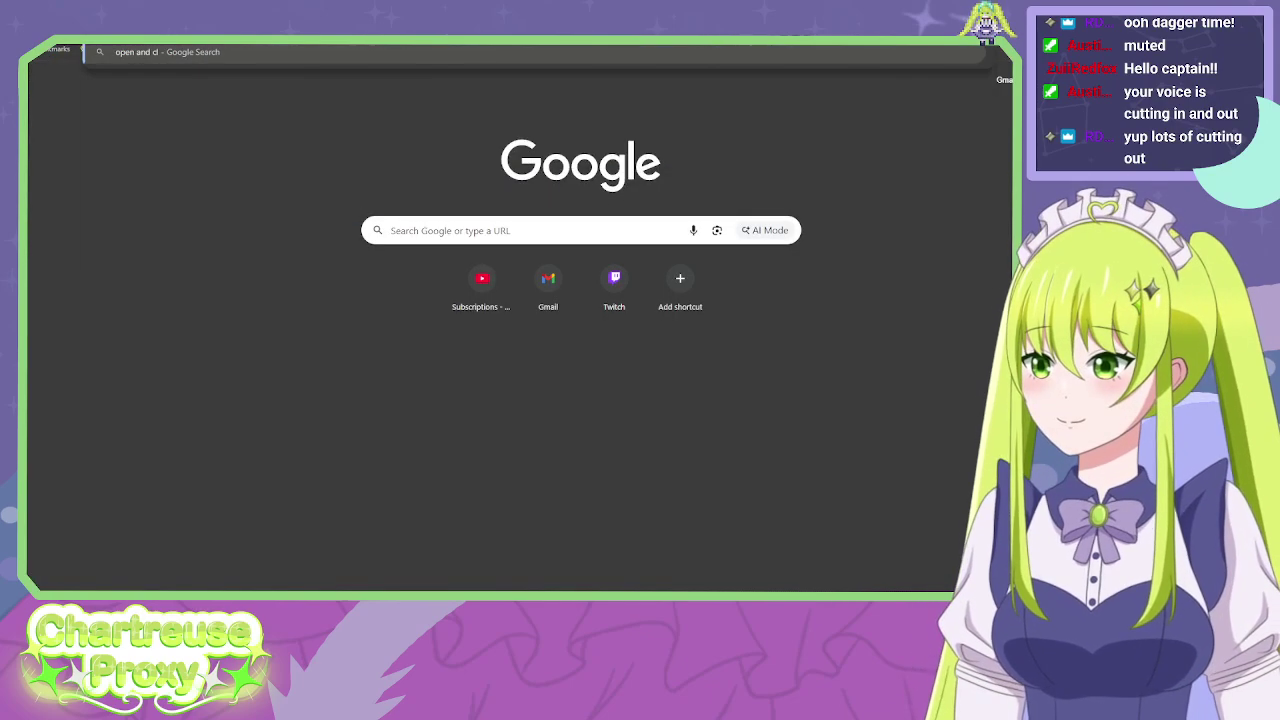
{"action": "type", "text": "ose threshold noise gate"}
{"action": "key", "text": "Return"}
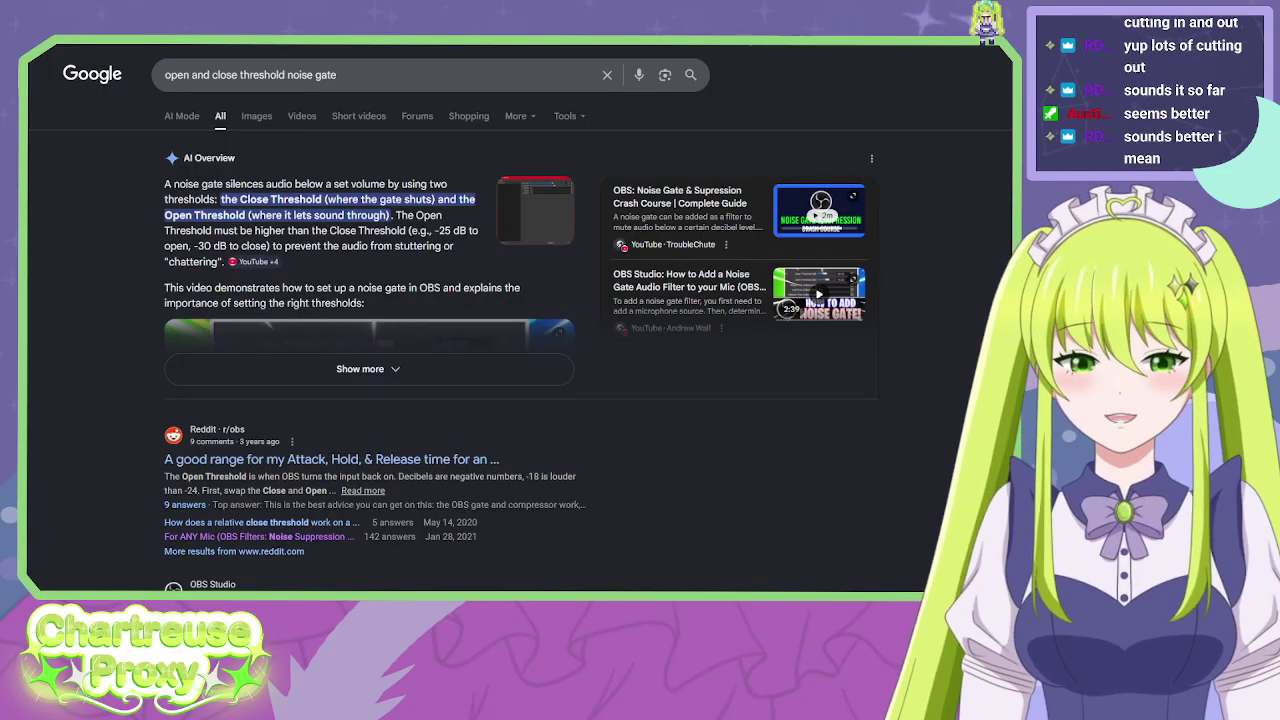
Expand the AI Overview and read its explanation of the open and close thresholds, skimming the results below.
{"action": "left_click", "coordinate": [368, 369]}
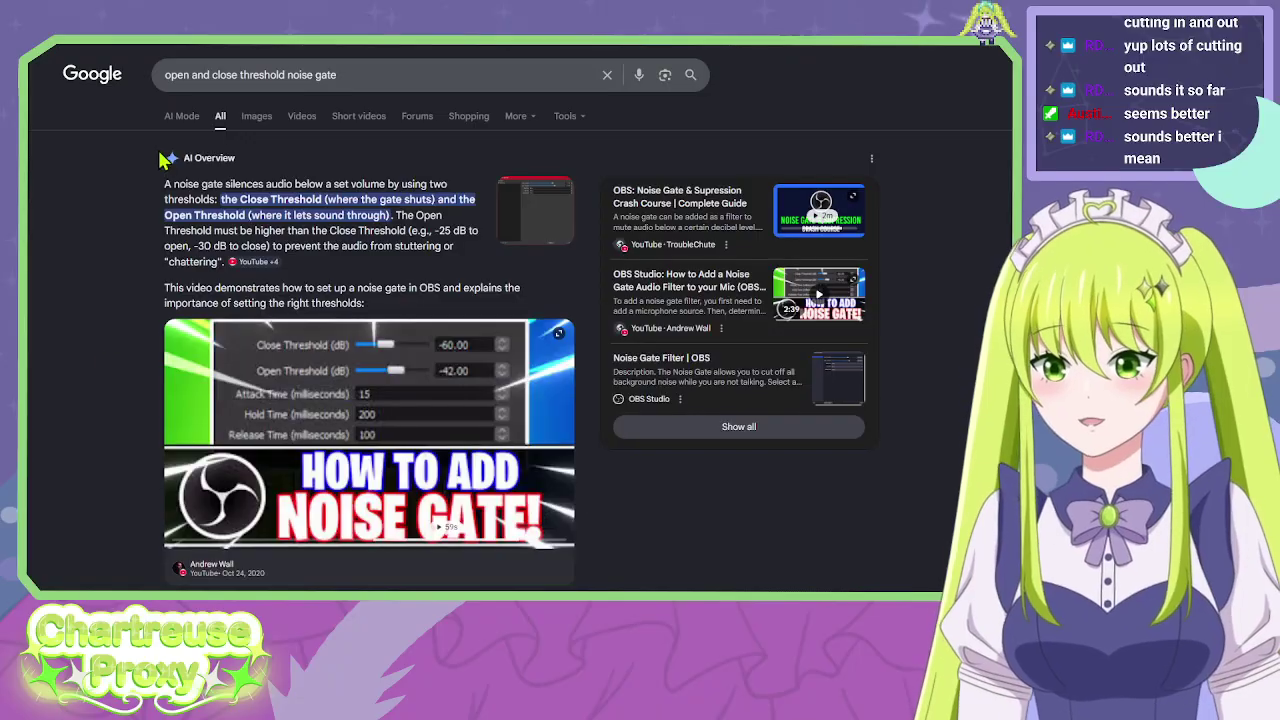
{"action": "triple_click", "coordinate": [166, 188]}
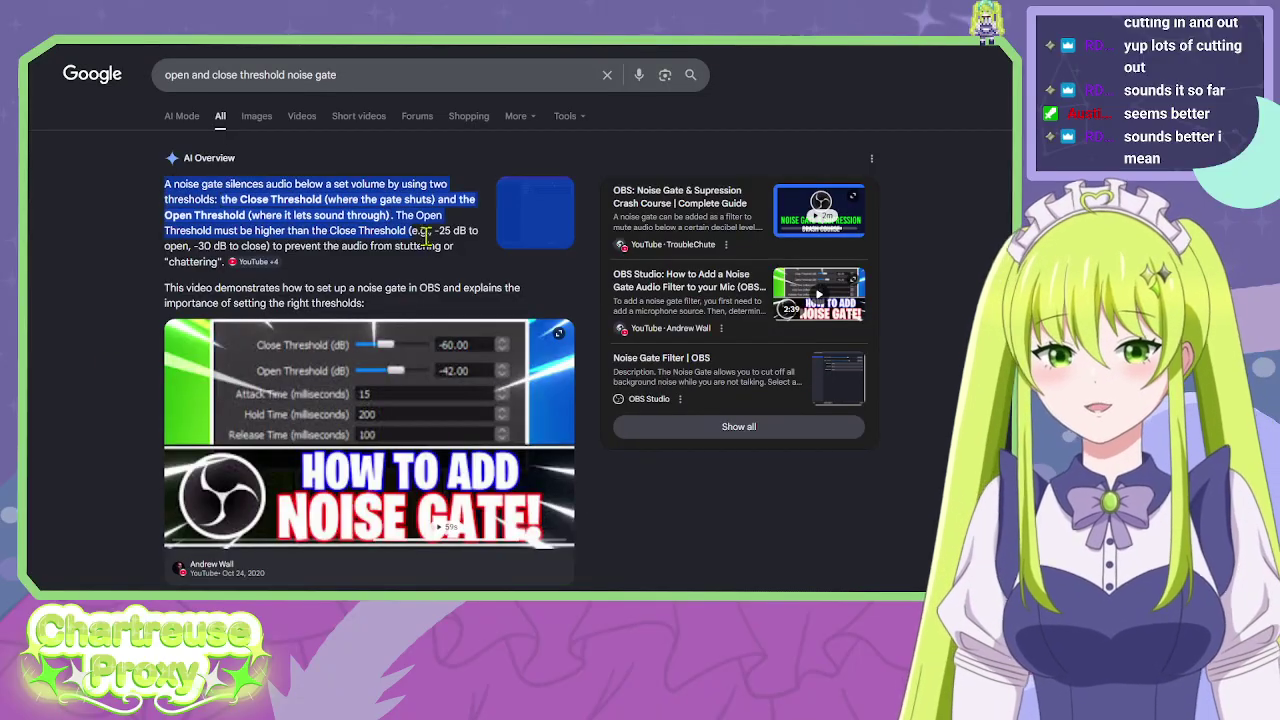
{"action": "scroll", "coordinate": [645, 452], "scroll_direction": "down", "scroll_amount": 4}
{"action": "scroll", "coordinate": [645, 452], "scroll_direction": "down", "scroll_amount": 10}
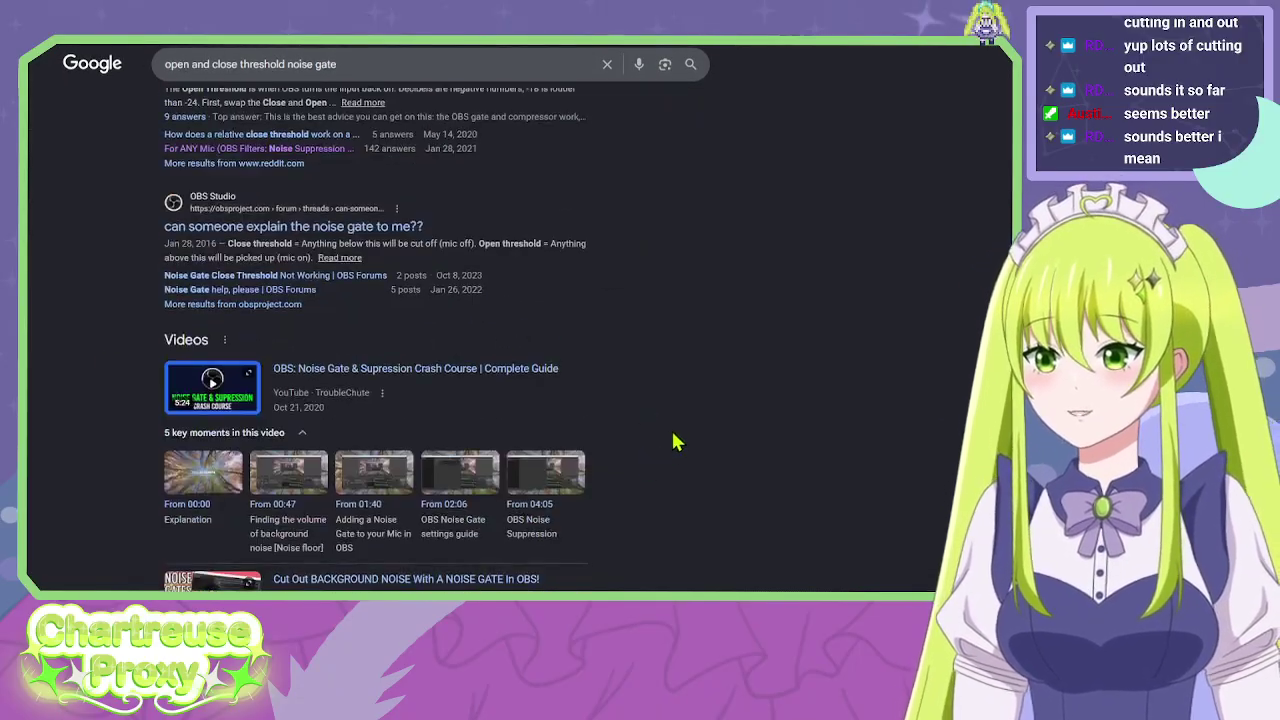
{"action": "scroll", "coordinate": [677, 437], "scroll_direction": "up", "scroll_amount": 11}
{"action": "scroll", "coordinate": [667, 421], "scroll_direction": "up", "scroll_amount": 3}
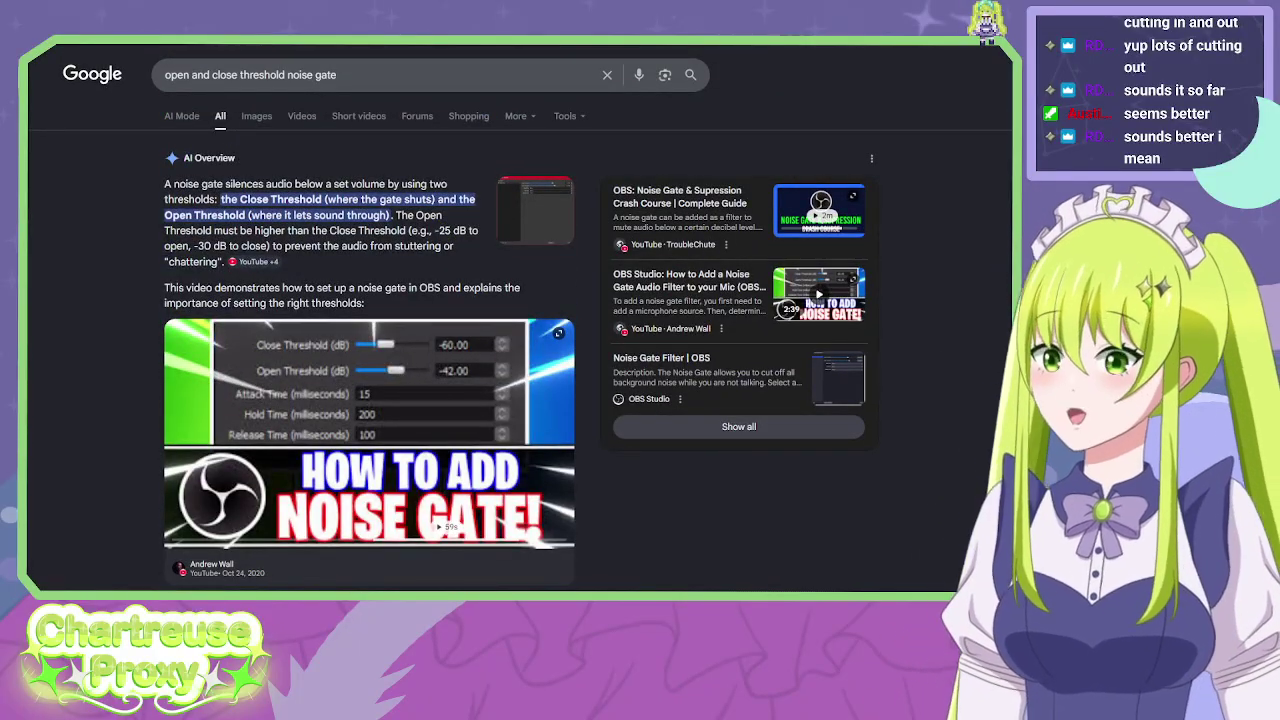
Return to the character artwork and examine it from the tiara and wings down to the dagger on the belt.
{"action": "key", "text": "alt+Tab"}
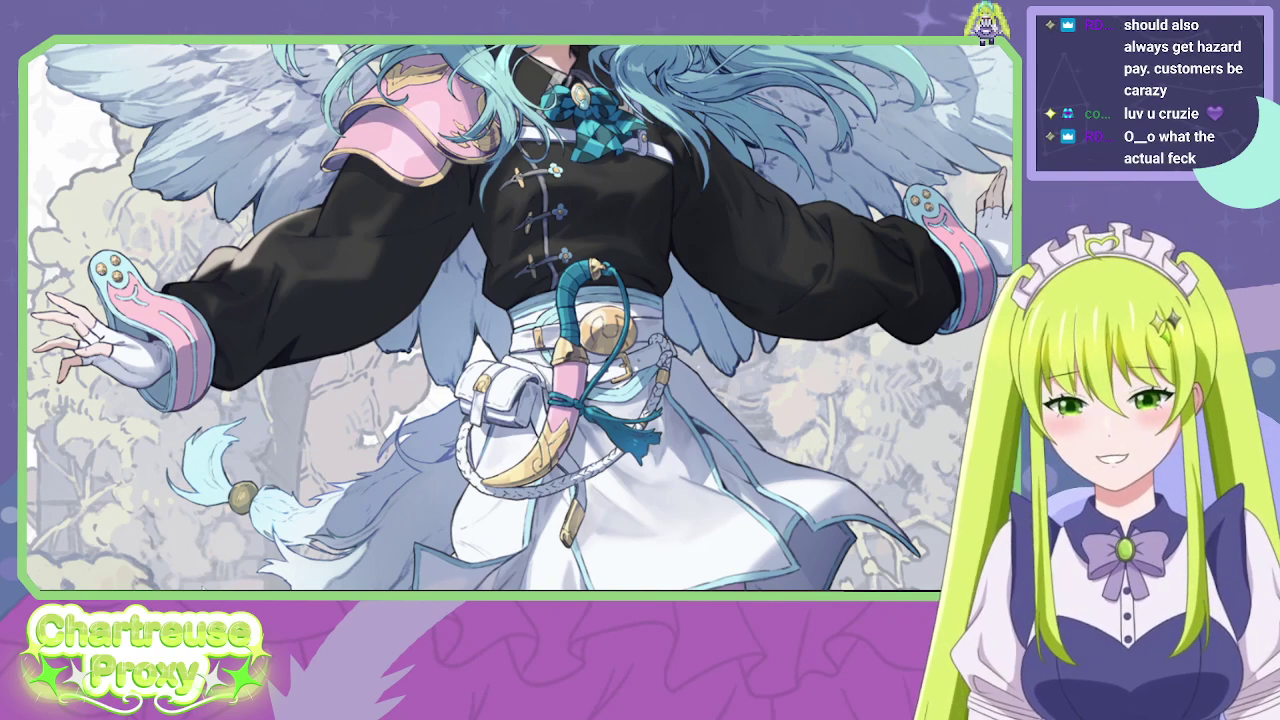
{"action": "scroll", "coordinate": [246, 126], "scroll_direction": "up", "scroll_amount": 5}
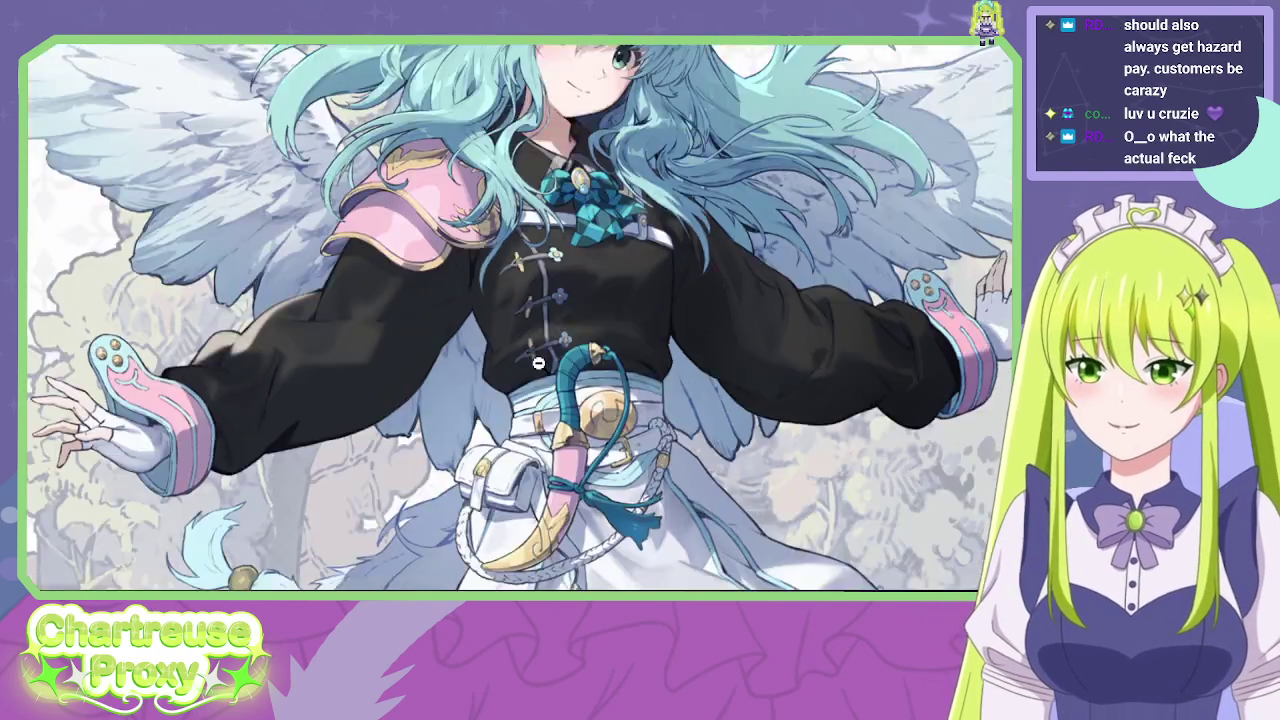
{"action": "left_click", "coordinate": [584, 182]}
{"action": "left_click", "coordinate": [586, 130]}
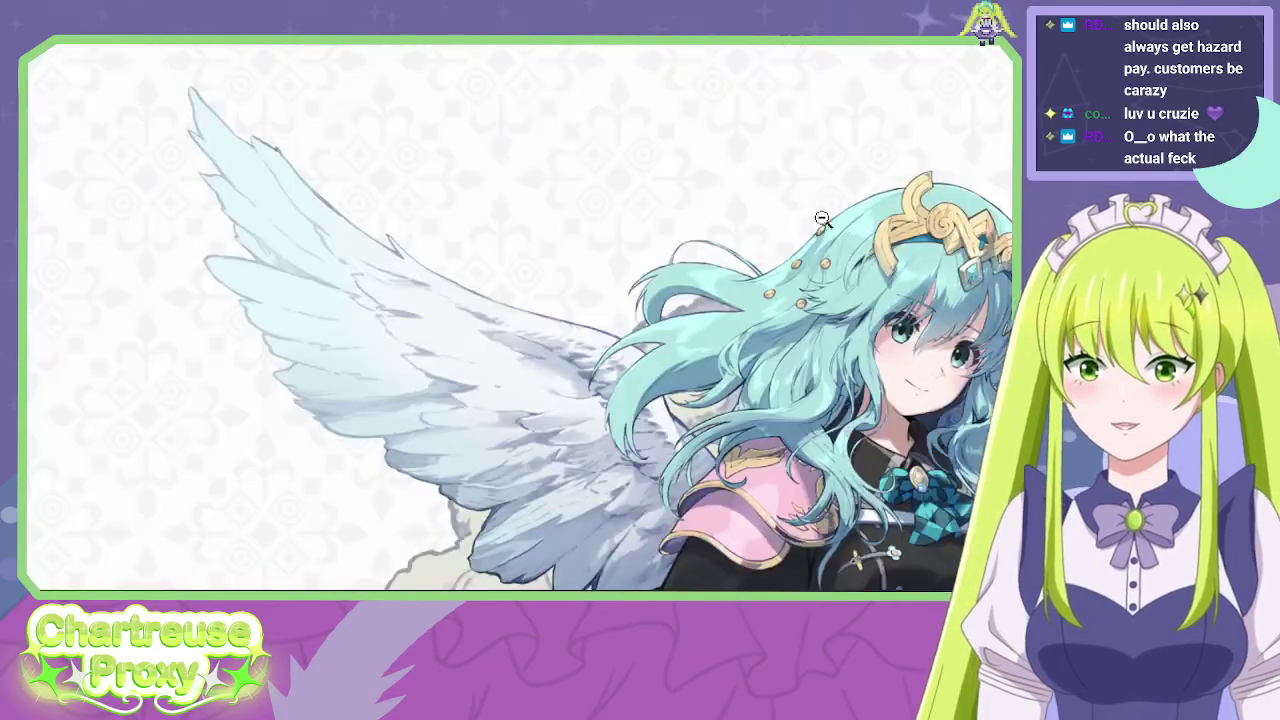
{"action": "left_click_drag", "start_coordinate": [822, 218], "coordinate": [479, 232]}
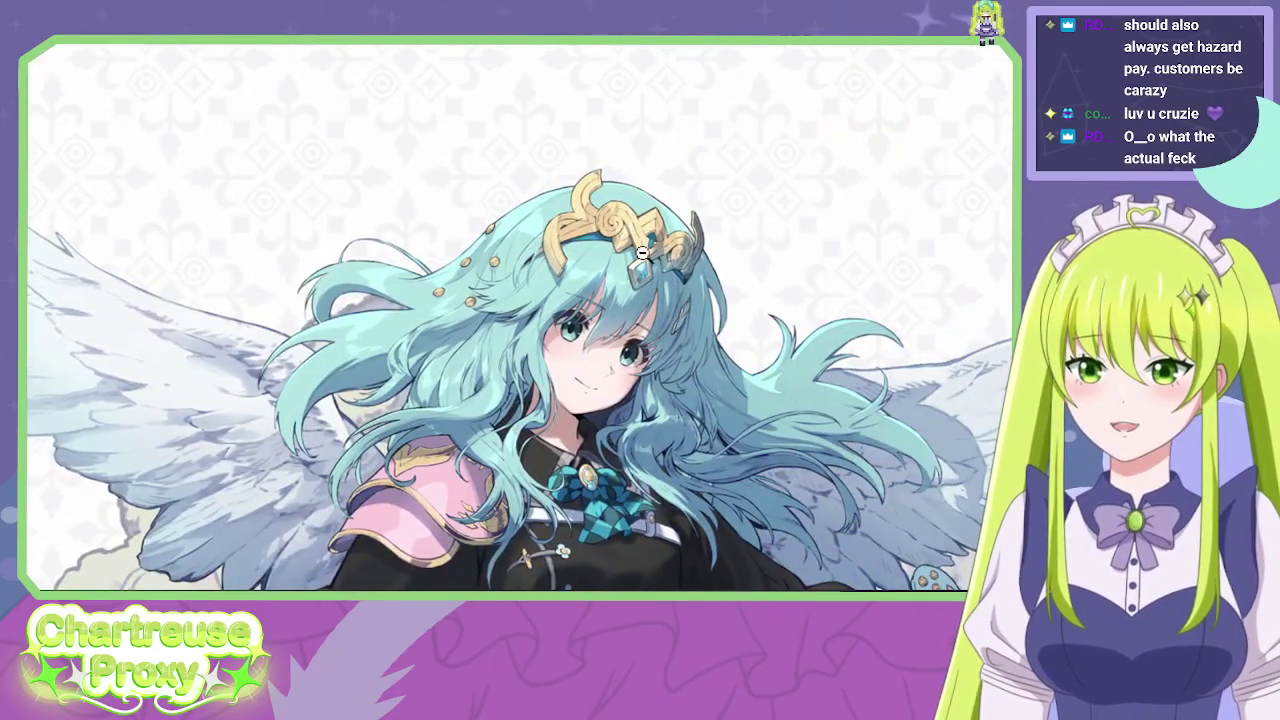
{"action": "scroll", "coordinate": [673, 276], "scroll_direction": "down", "scroll_amount": 3}
{"action": "left_click", "coordinate": [669, 266]}
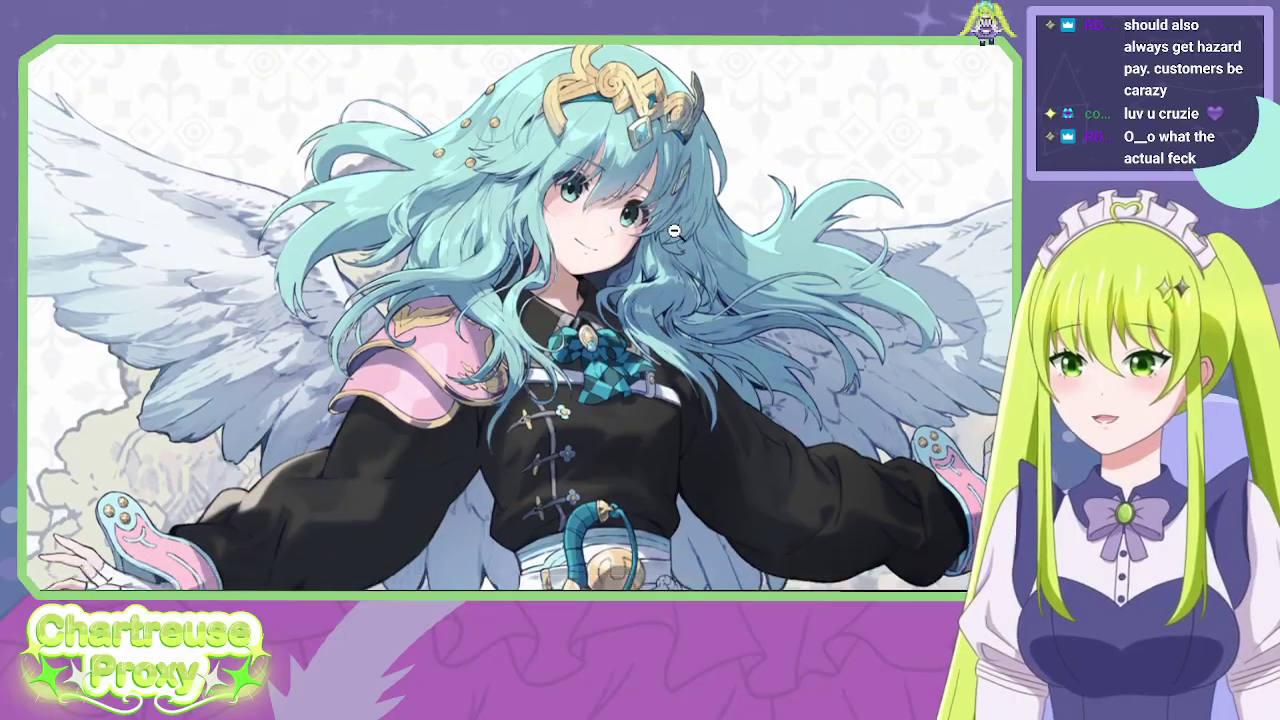
{"action": "left_click", "coordinate": [672, 230]}
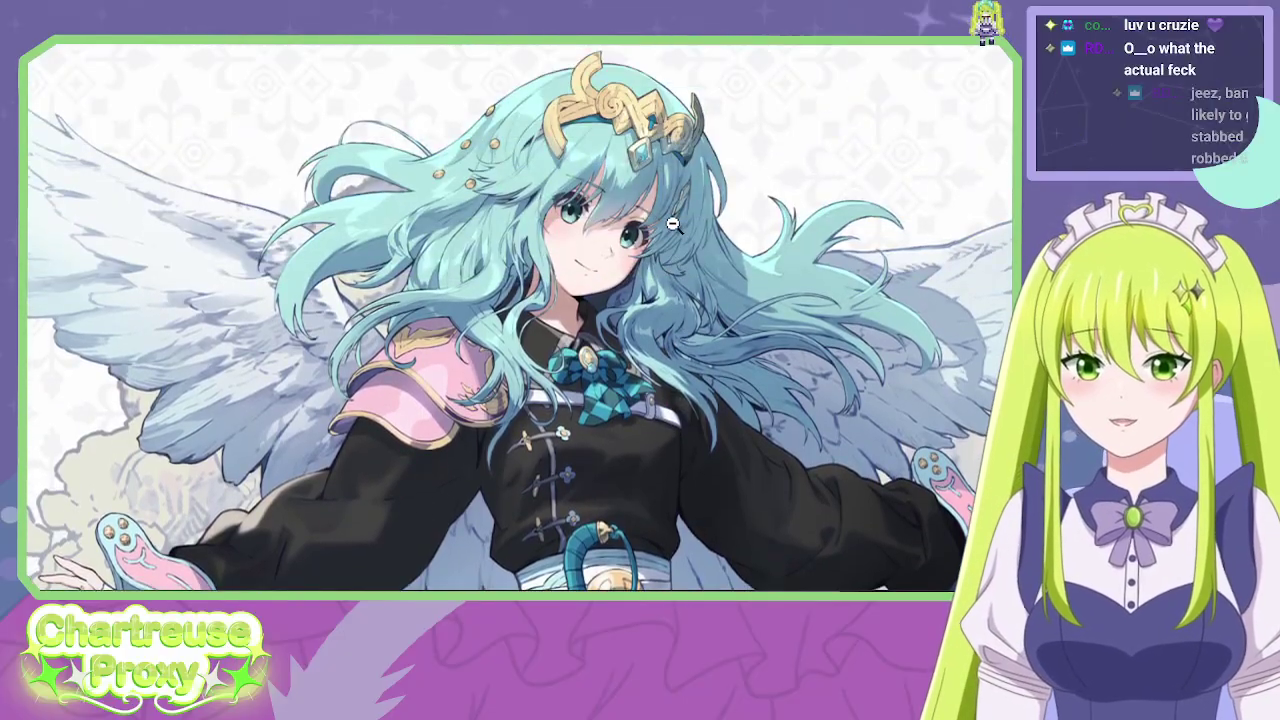
{"action": "scroll", "coordinate": [673, 224], "scroll_direction": "up", "scroll_amount": 2}
{"action": "scroll", "coordinate": [673, 224], "scroll_direction": "down", "scroll_amount": 4}
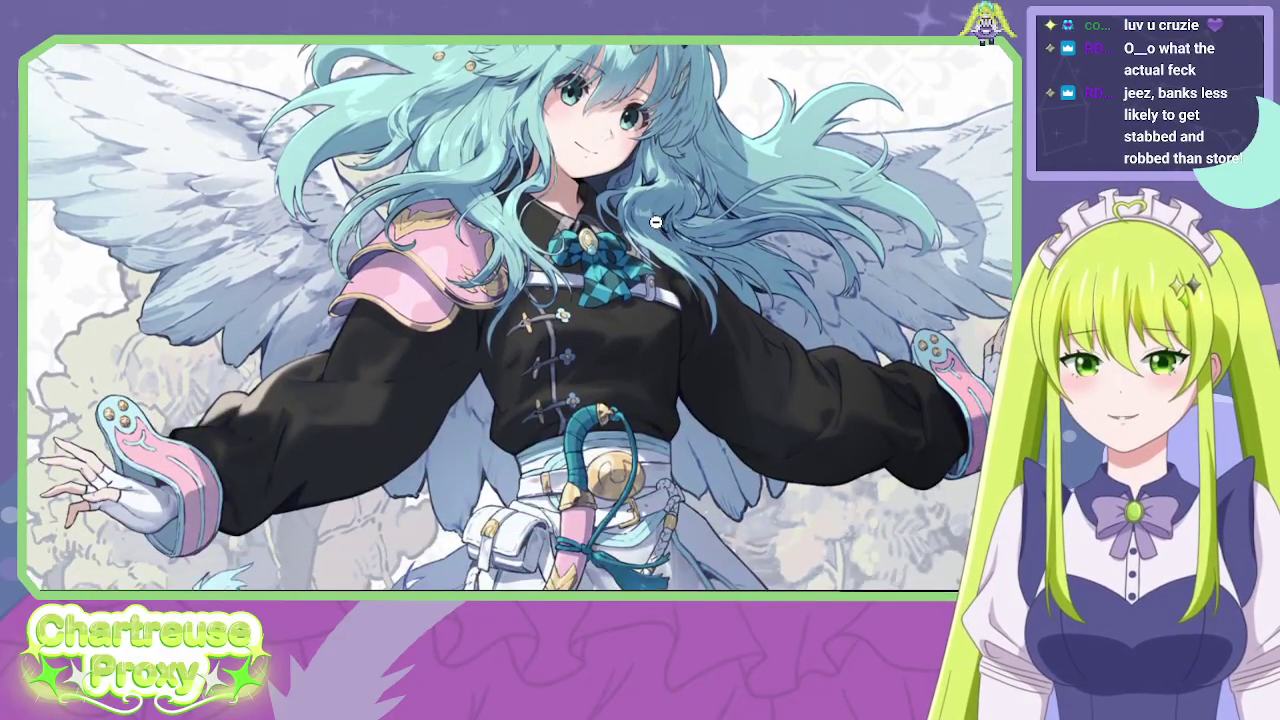
{"action": "scroll", "coordinate": [655, 222], "scroll_direction": "up", "scroll_amount": 3}
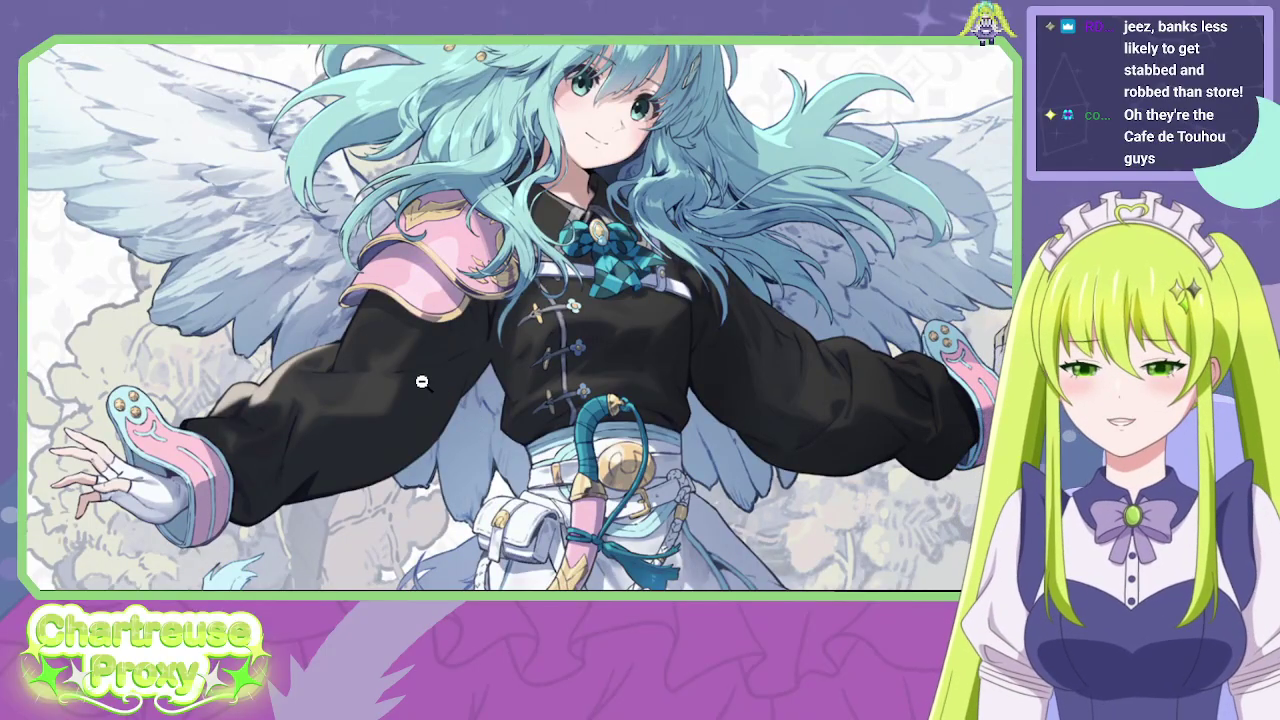
{"action": "scroll", "coordinate": [418, 351], "scroll_direction": "down", "scroll_amount": 3}
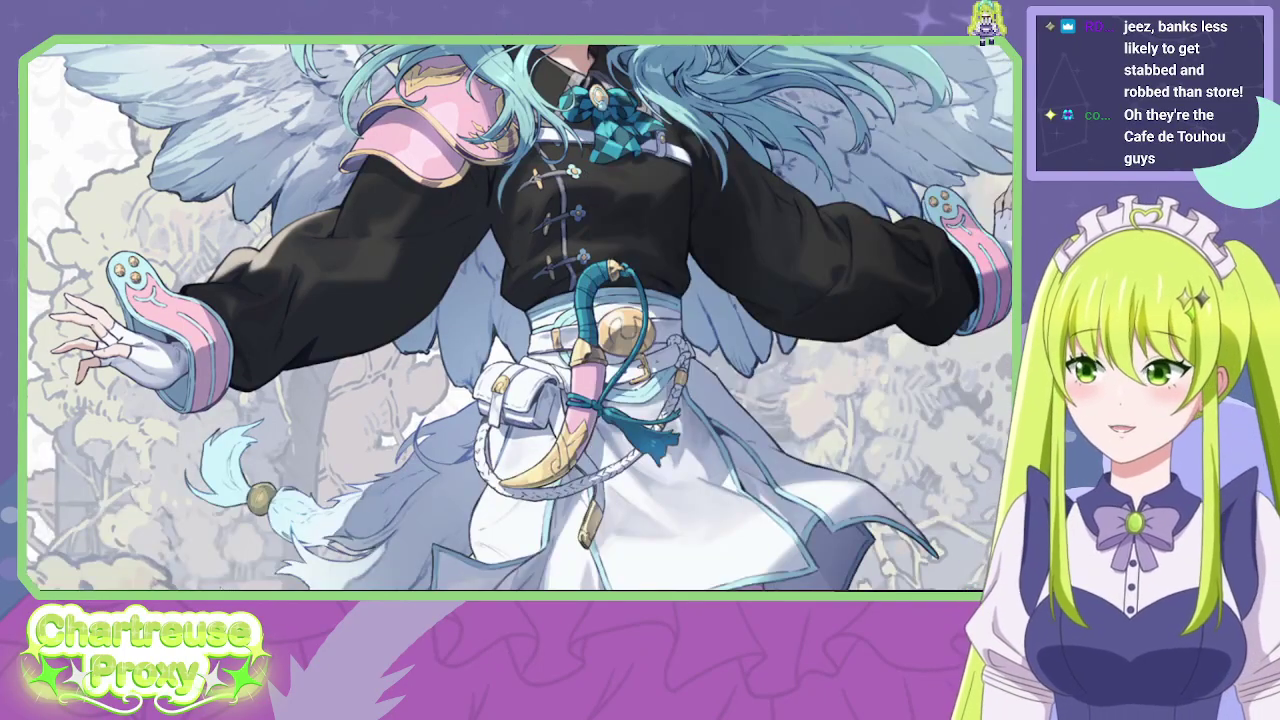
Switch to the Rose Dagger design in Tinkercad, place a sphere on the workplane and enlarge its footprint.
{"action": "key", "text": "alt+Tab"}
{"action": "right_click_drag", "start_coordinate": [569, 335], "coordinate": [612, 410]}
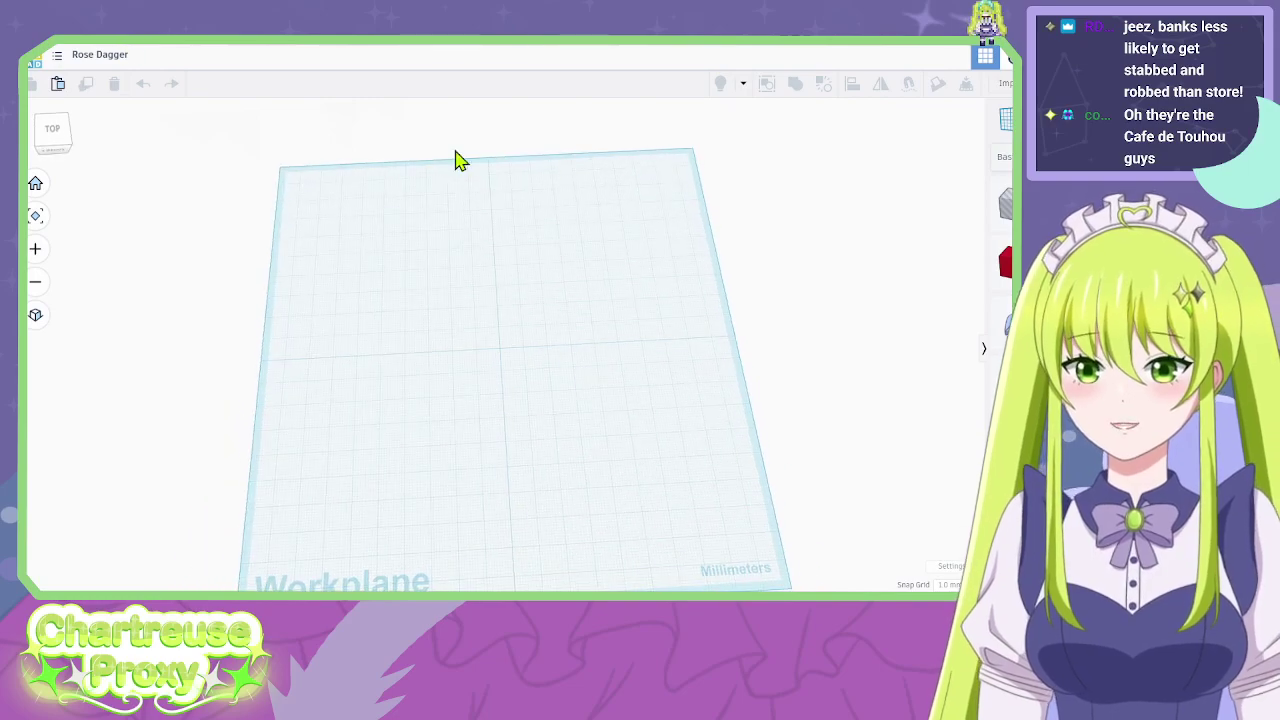
{"action": "key", "text": "alt+Tab"}
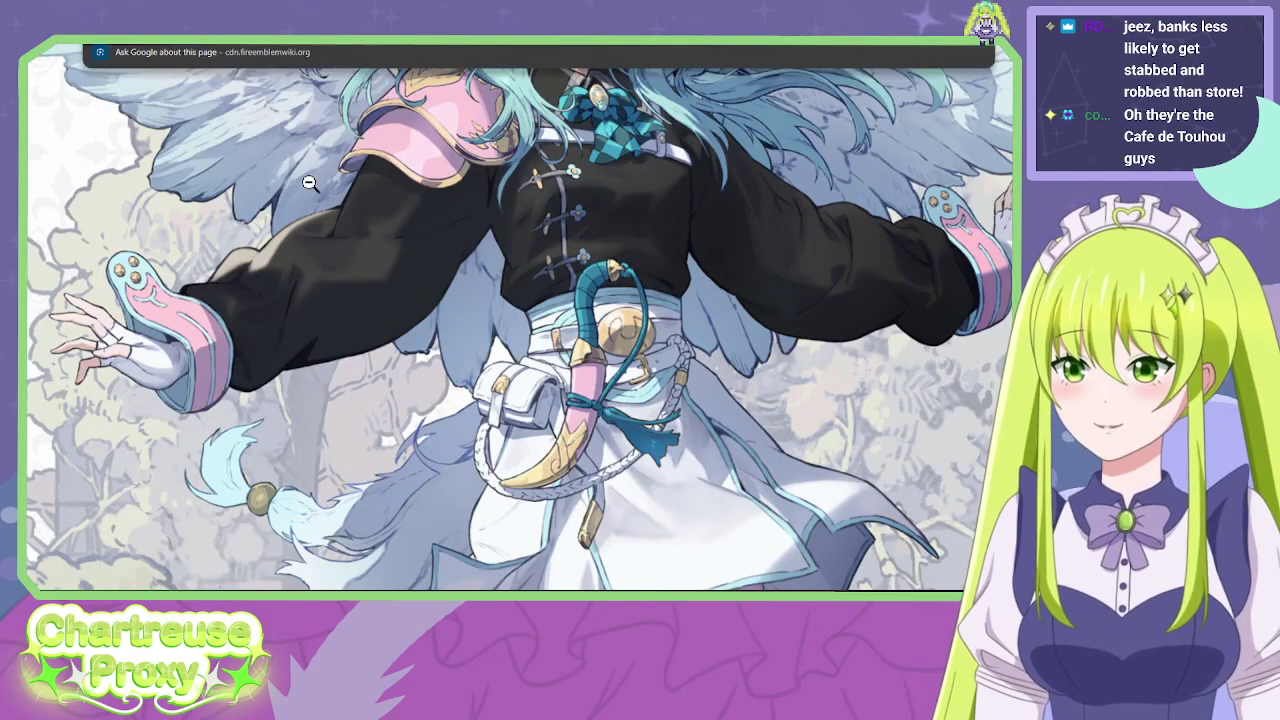
{"action": "key", "text": "alt+Tab"}
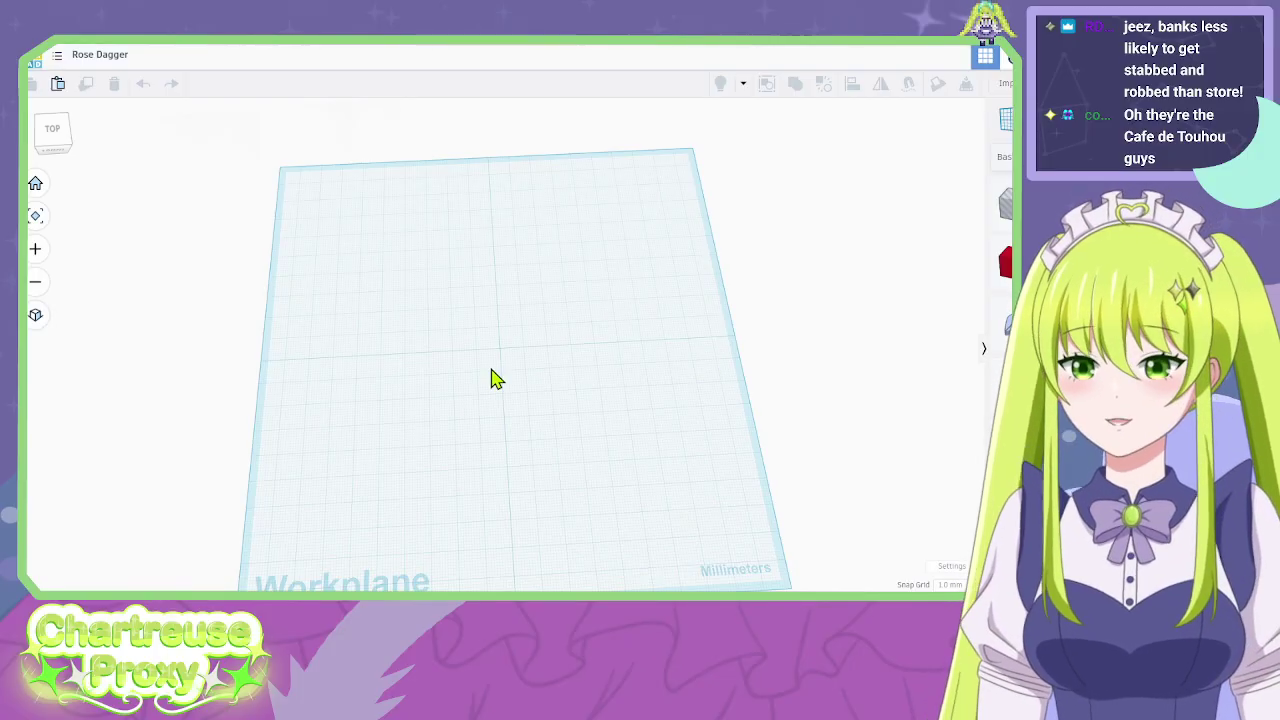
{"action": "scroll", "coordinate": [500, 378], "scroll_direction": "up", "scroll_amount": 5}
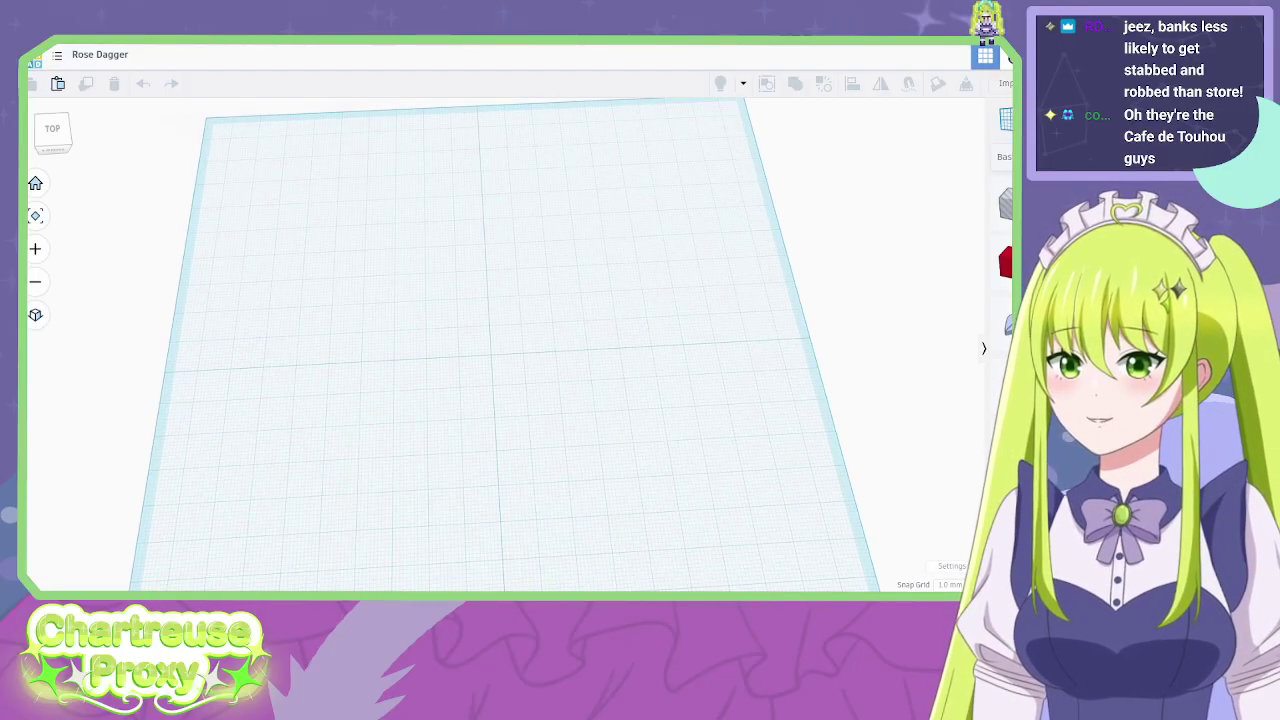
{"action": "left_click_drag", "start_coordinate": [1008, 323], "coordinate": [447, 280]}
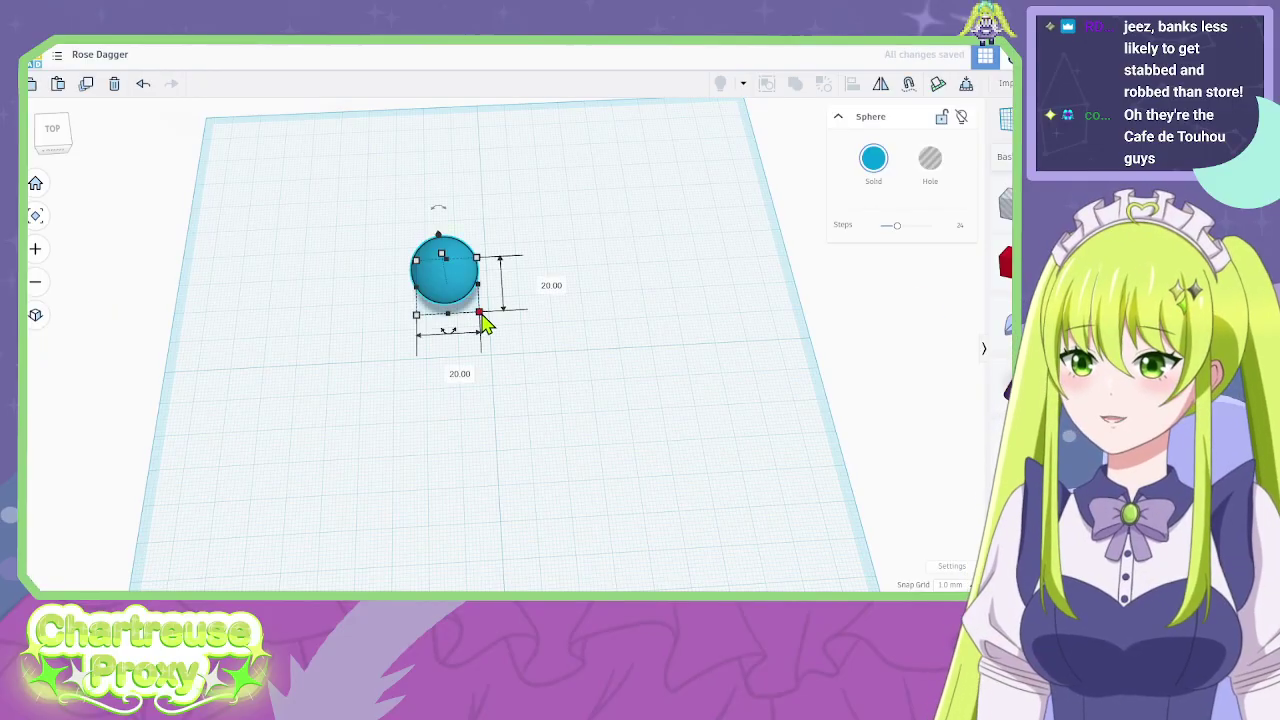
{"action": "left_click_drag", "start_coordinate": [484, 326], "coordinate": [657, 457]}
Place a hole shape overlapping one side of the flattened sphere and group both as a Union to cut a crescent.
{"action": "left_click_drag", "start_coordinate": [1006, 205], "coordinate": [486, 406]}
{"action": "left_click_drag", "start_coordinate": [410, 322], "coordinate": [445, 338]}
{"action": "left_click", "coordinate": [543, 394], "text": "shift"}
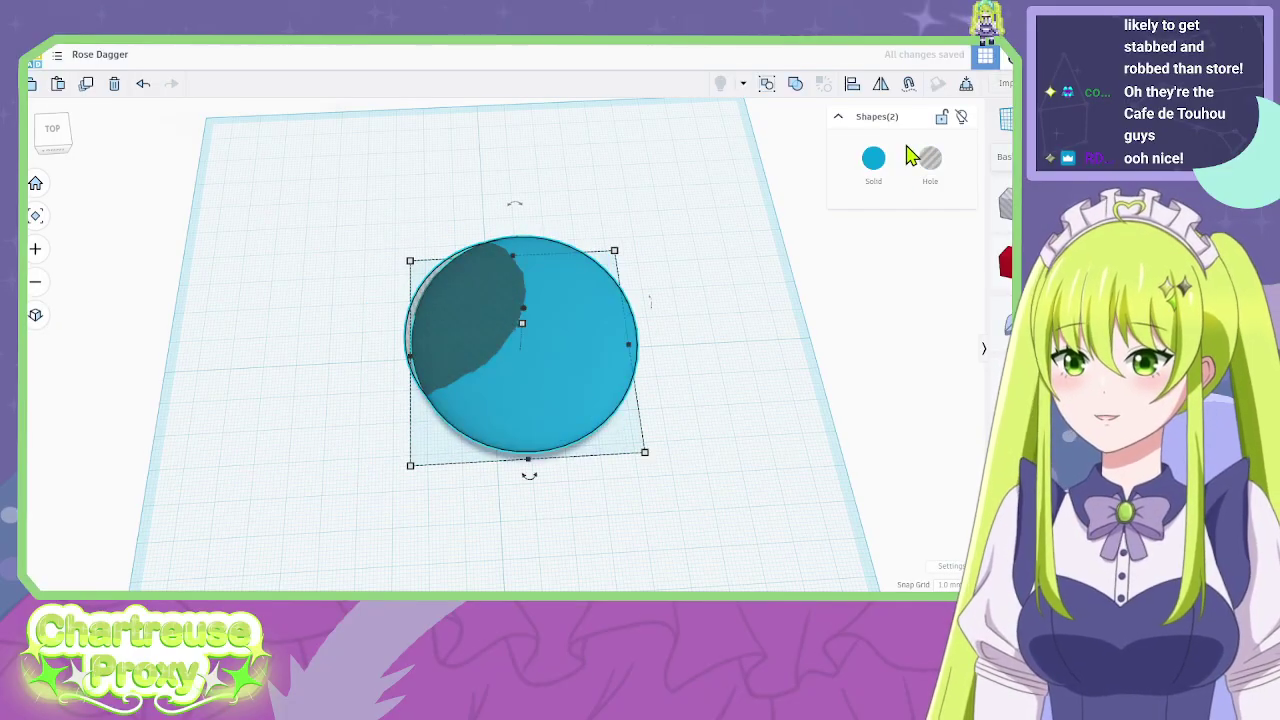
{"action": "left_click", "coordinate": [797, 86]}
{"action": "right_click_drag", "start_coordinate": [714, 409], "coordinate": [745, 481]}
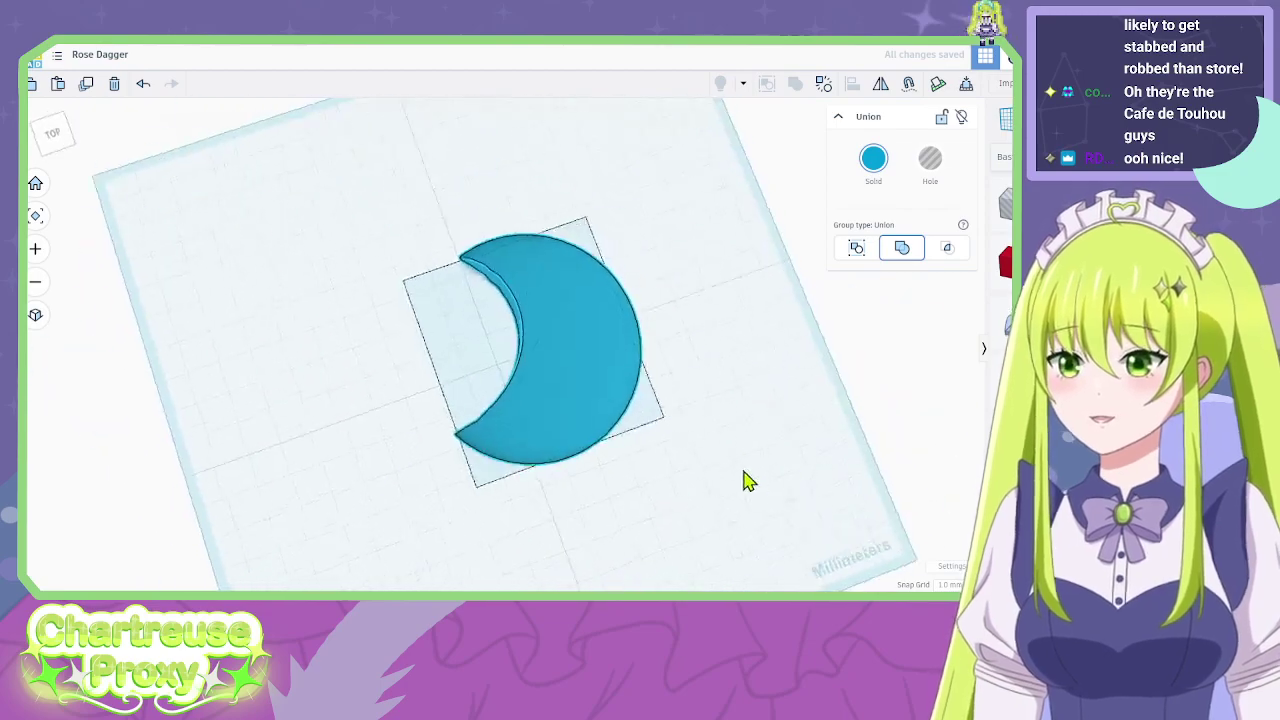
Shift the crescent slightly on the workplane and compare its shape with the dagger in the reference artwork.
{"action": "left_click_drag", "start_coordinate": [541, 405], "coordinate": [486, 400]}
{"action": "key", "text": "alt+Tab"}
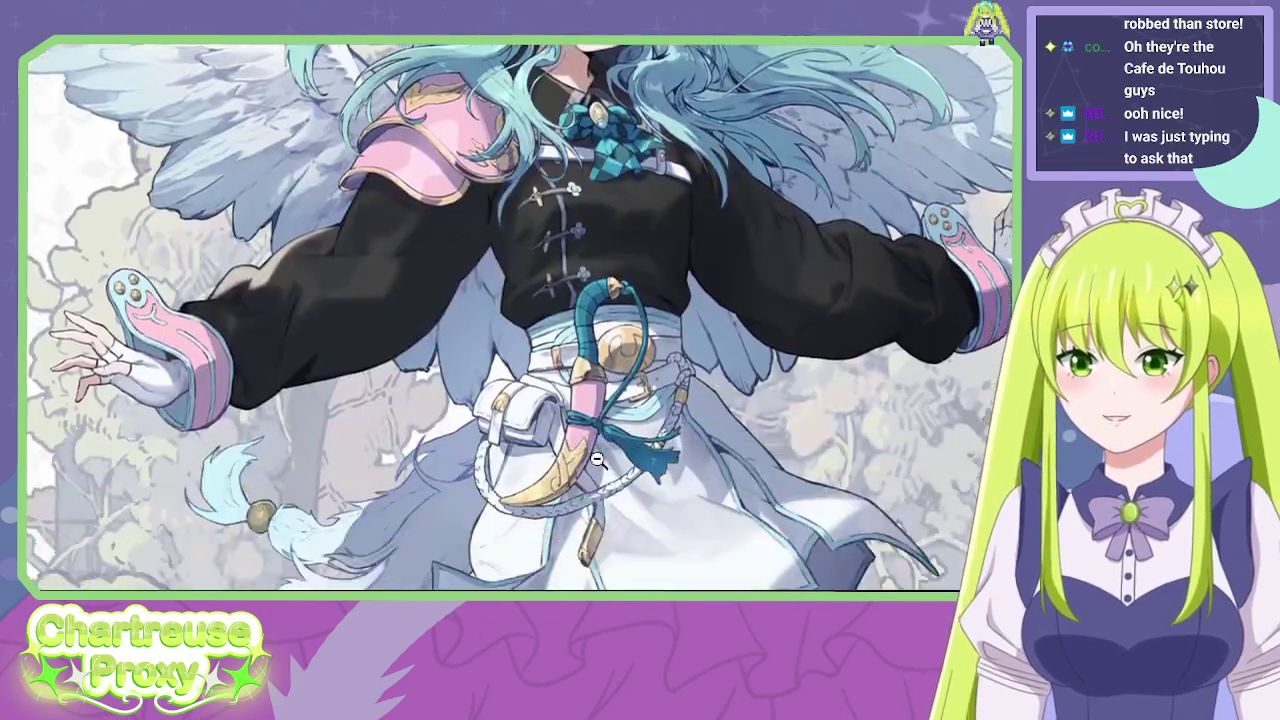
{"action": "scroll", "coordinate": [596, 458], "scroll_direction": "down", "scroll_amount": 1}
{"action": "key", "text": "alt+Tab"}
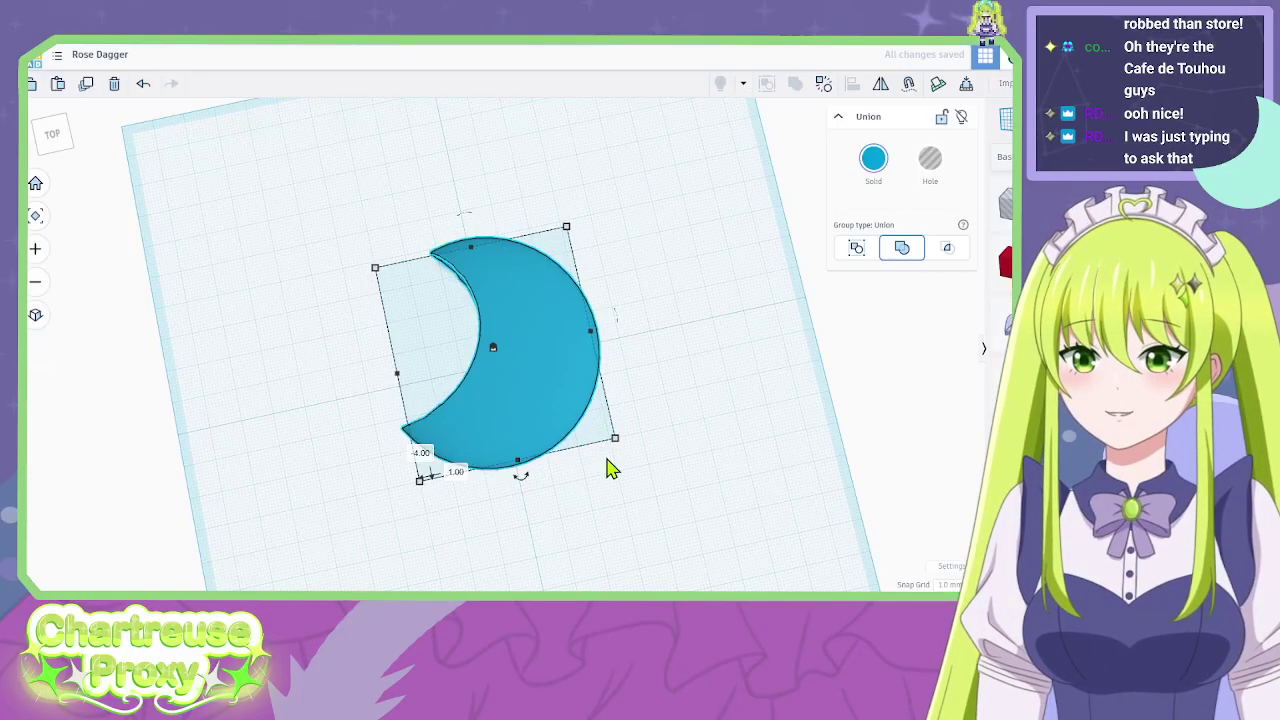
Reposition the crescent on the workplane, offsetting it 1 mm along one axis and 2 mm along the other.
{"action": "right_click_drag", "start_coordinate": [608, 466], "coordinate": [514, 306]}
{"action": "left_click", "coordinate": [512, 307]}
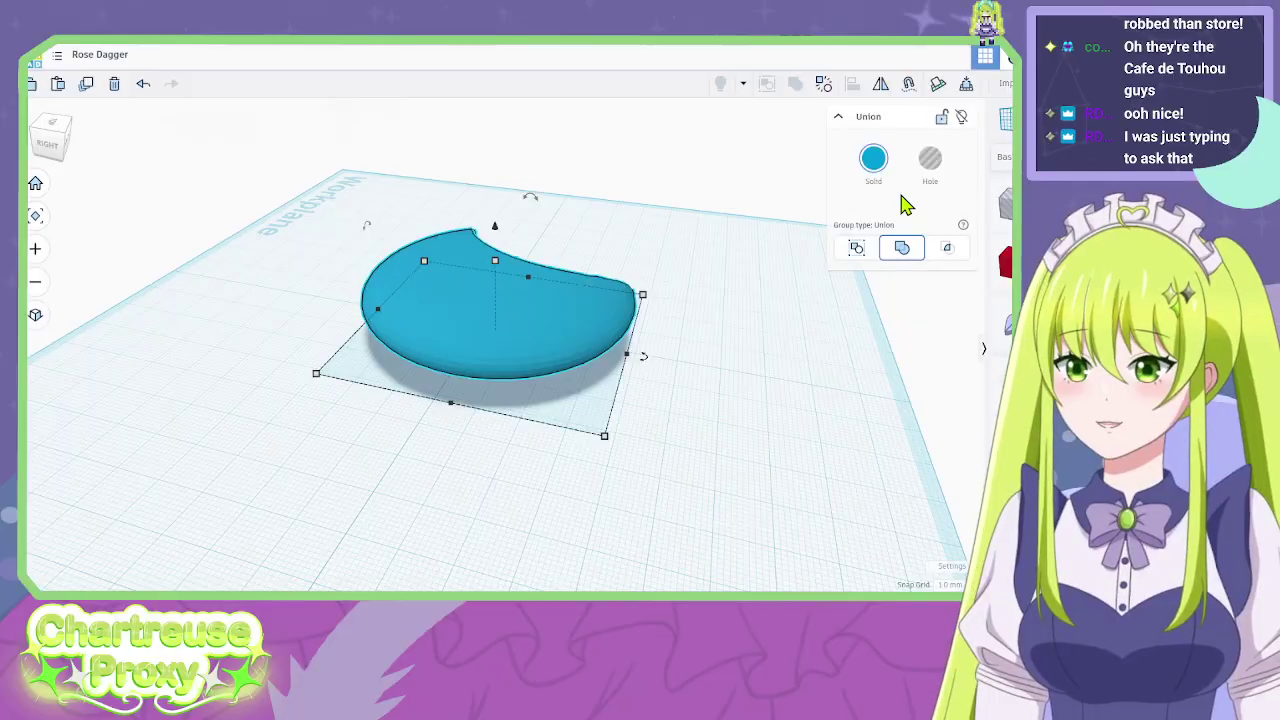
{"action": "mouse_move", "coordinate": [504, 350]}
{"action": "left_mouse_down"}
{"action": "mouse_move", "coordinate": [669, 409]}
{"action": "mouse_move", "coordinate": [491, 349]}
{"action": "mouse_move", "coordinate": [506, 349]}
{"action": "left_mouse_up"}
{"action": "right_click_drag", "start_coordinate": [609, 391], "coordinate": [449, 402]}
{"action": "left_click_drag", "start_coordinate": [449, 398], "coordinate": [493, 443]}
{"action": "mouse_move", "coordinate": [524, 340]}
{"action": "left_mouse_down"}
{"action": "mouse_move", "coordinate": [500, 277]}
{"action": "mouse_move", "coordinate": [512, 334]}
{"action": "left_mouse_up"}
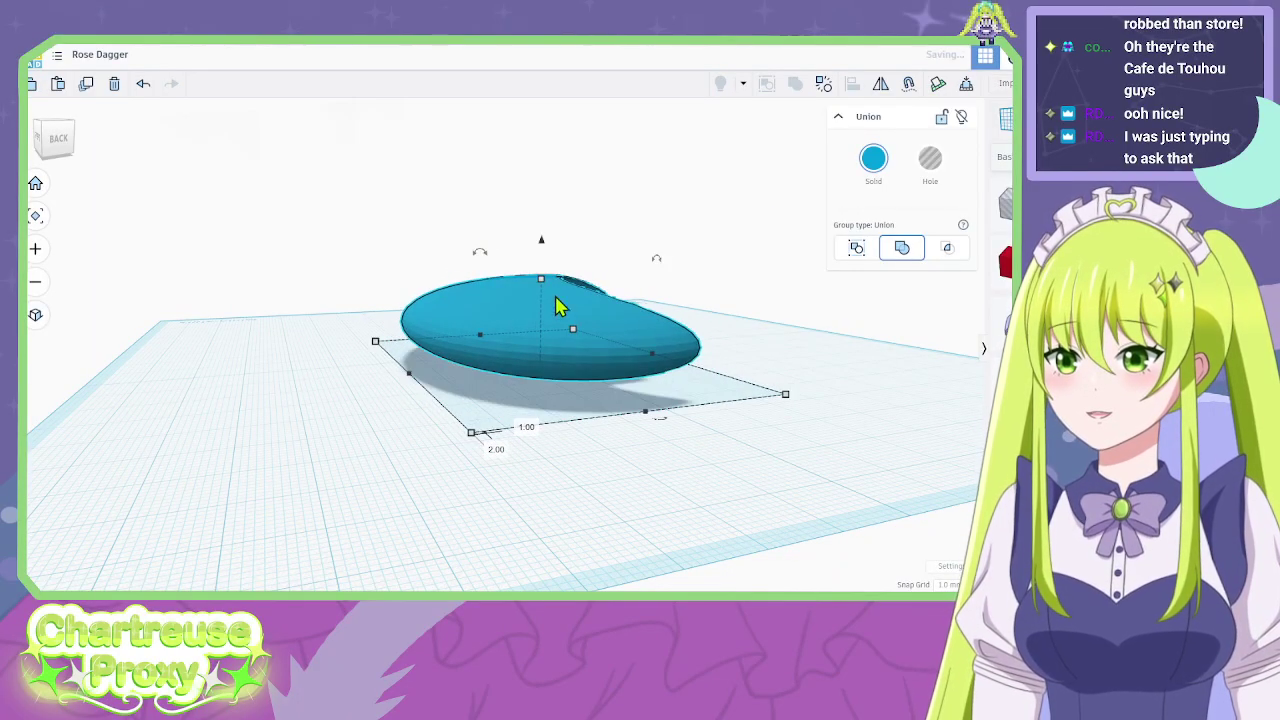
Change the crescent's solid colour to the yellow preset.
{"action": "left_click", "coordinate": [870, 158]}
{"action": "left_click", "coordinate": [794, 285]}
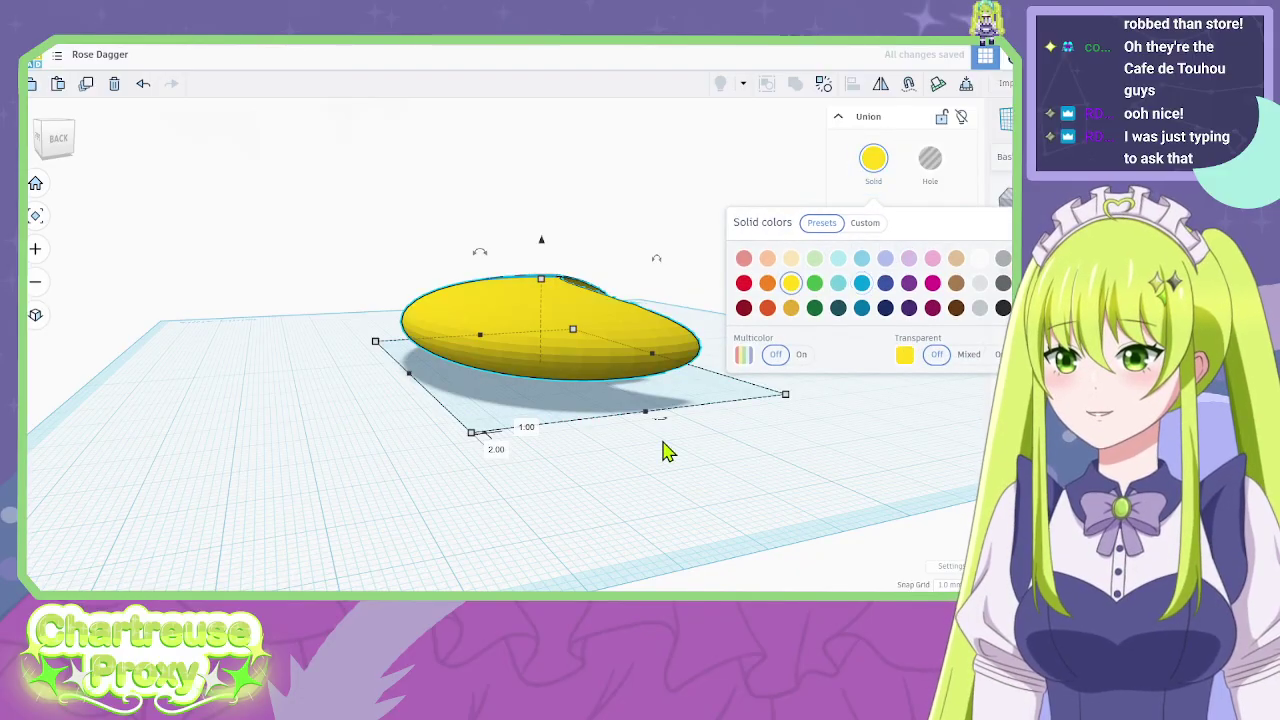
{"action": "left_click", "coordinate": [663, 449]}
Turn the blue crescent beside the yellow one into a hole and resize its footprint to 65 by 71 mm.
{"action": "left_click", "coordinate": [586, 309]}
{"action": "left_click", "coordinate": [586, 320]}
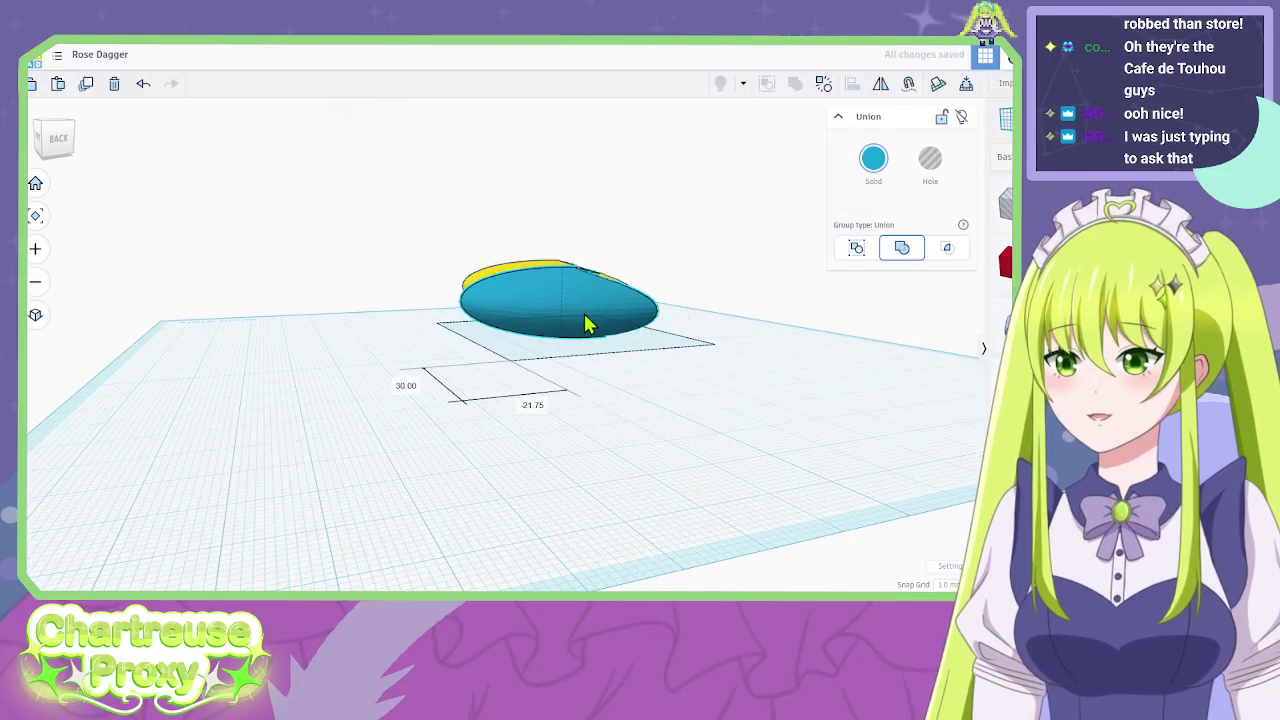
{"action": "left_click", "coordinate": [932, 152]}
{"action": "right_click_drag", "start_coordinate": [705, 285], "coordinate": [648, 435]}
{"action": "right_click_drag", "start_coordinate": [895, 320], "coordinate": [789, 409]}
{"action": "left_click_drag", "start_coordinate": [858, 289], "coordinate": [843, 346]}
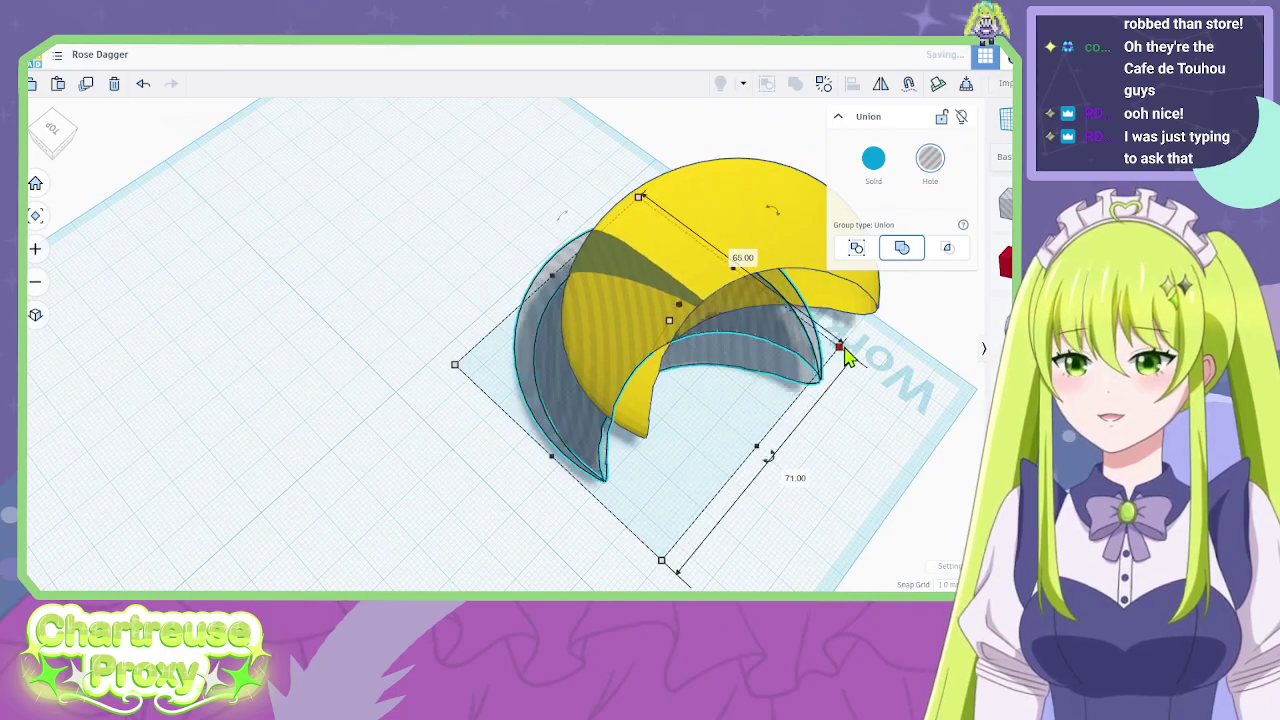
Set the hole crescent's group type to Bundle and move the yellow crescent well away from it.
{"action": "left_click", "coordinate": [852, 247]}
{"action": "left_click_drag", "start_coordinate": [805, 250], "coordinate": [230, 138]}
{"action": "left_click", "coordinate": [310, 120]}
{"action": "left_click", "coordinate": [139, 87]}
Make the bundled shape solid blue and ungroup it into its separate shapes.
{"action": "left_click", "coordinate": [770, 390]}
{"action": "left_click", "coordinate": [790, 378]}
{"action": "left_click", "coordinate": [876, 162]}
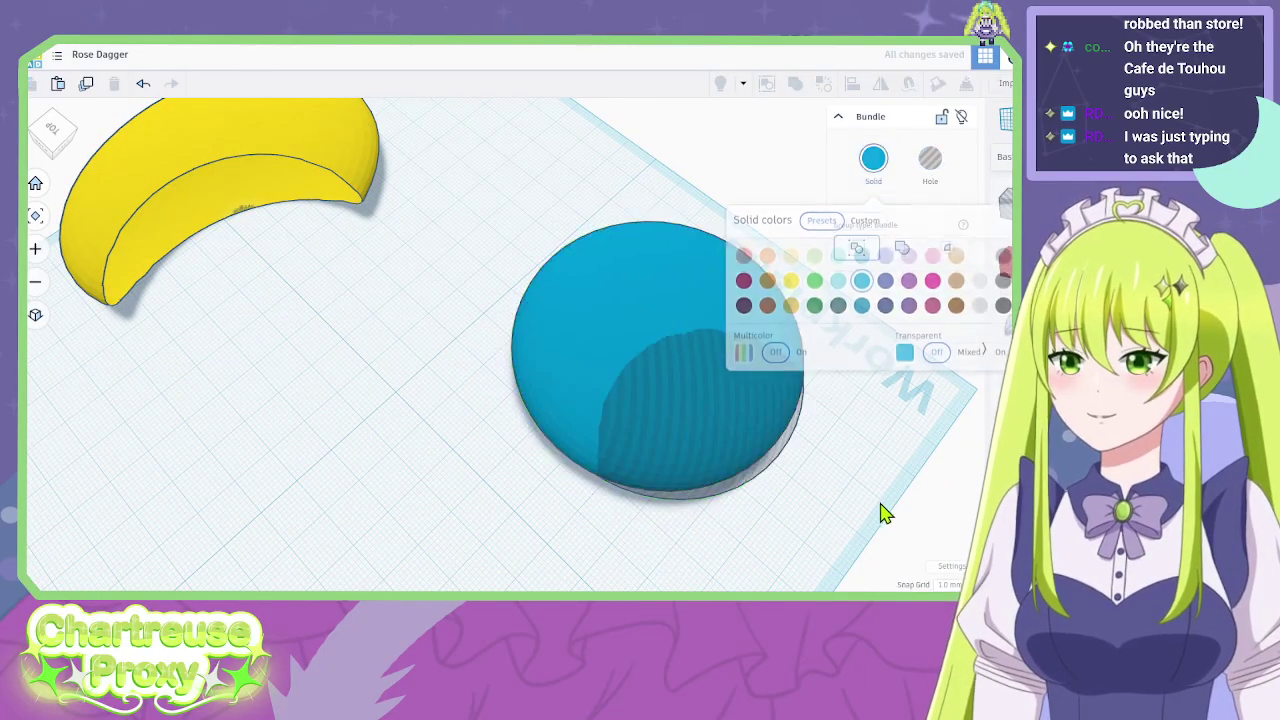
{"action": "left_click", "coordinate": [820, 87]}
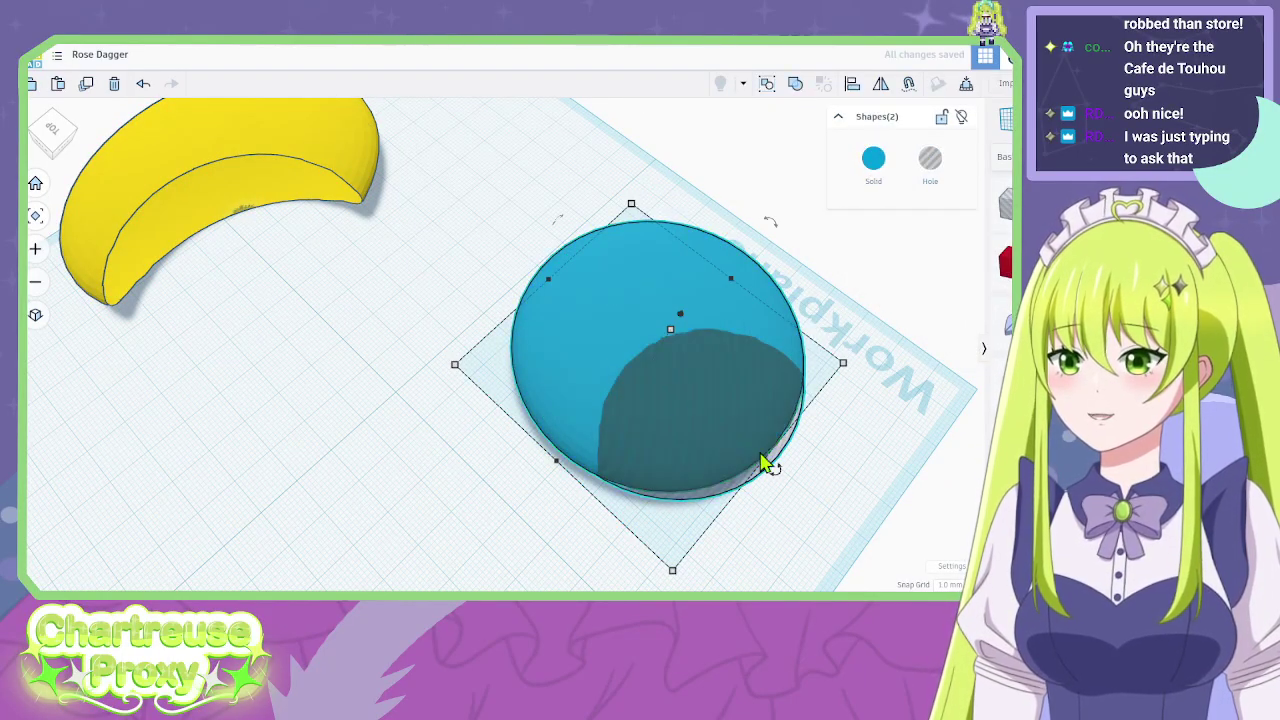
{"action": "left_click_drag", "start_coordinate": [663, 271], "coordinate": [481, 273]}
{"action": "key", "text": "ctrl+z"}
{"action": "key", "text": "ctrl+z"}
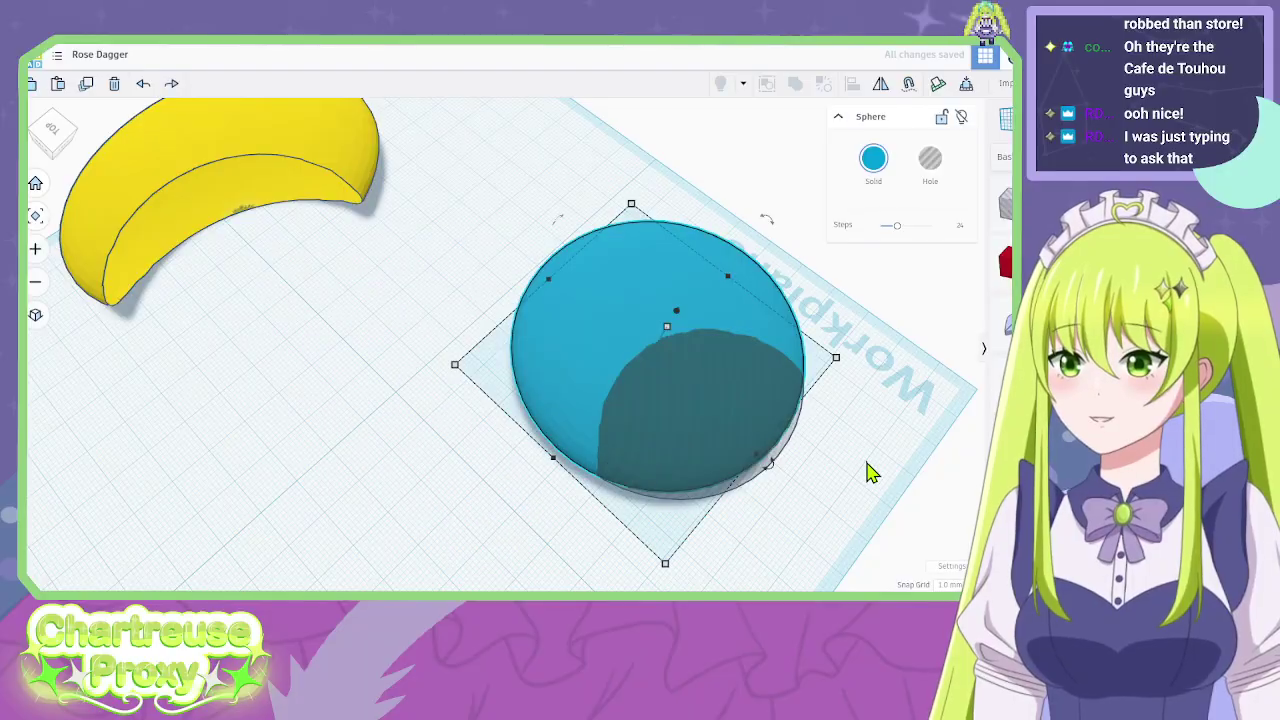
Group the blue sphere and the overlapping hole shape as a Union.
{"action": "left_click", "coordinate": [797, 85]}
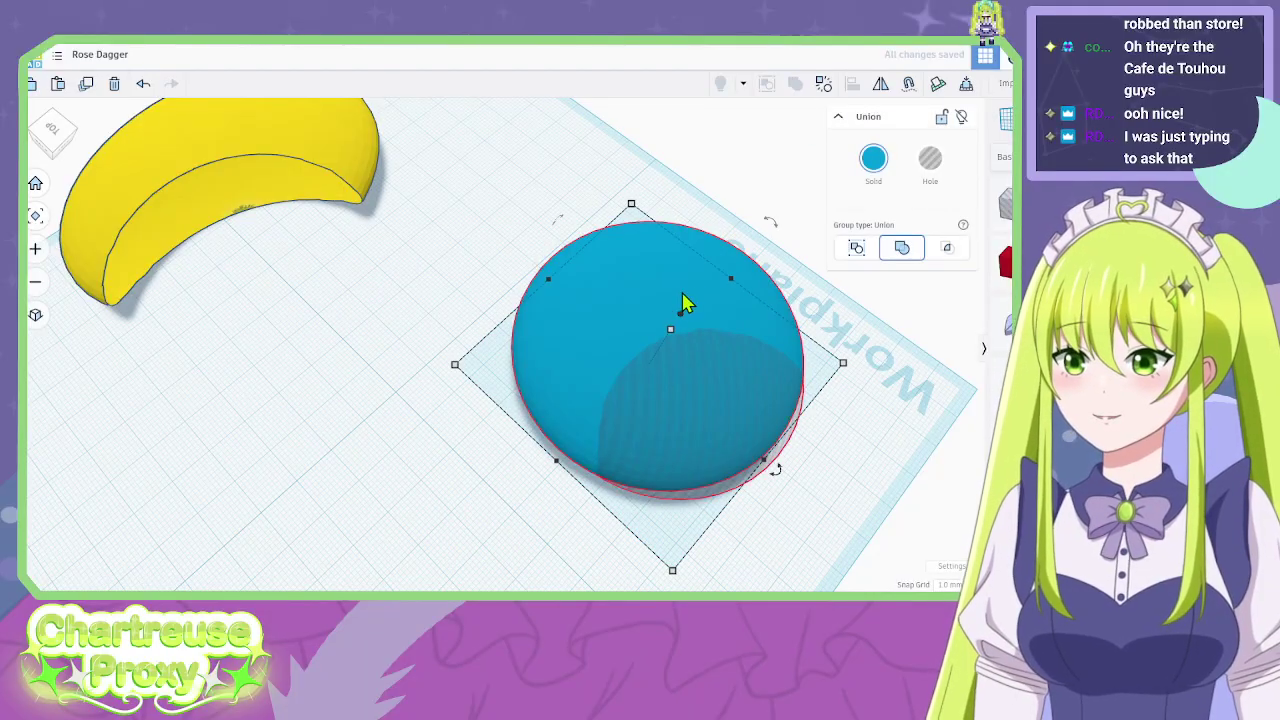
Turn the blue crescent into a hole and move the yellow crescent so that it overlaps it.
{"action": "left_click_drag", "start_coordinate": [320, 150], "coordinate": [494, 287]}
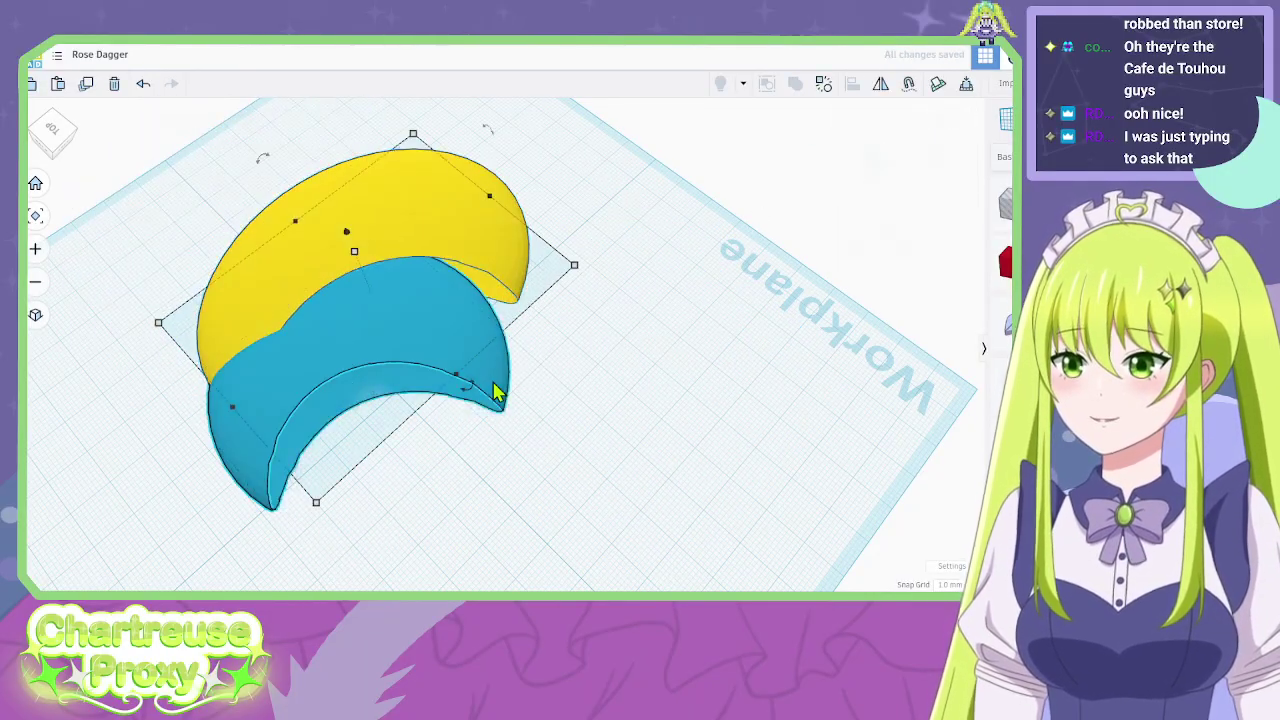
{"action": "left_click", "coordinate": [493, 386]}
{"action": "left_click", "coordinate": [930, 165]}
{"action": "right_click_drag", "start_coordinate": [561, 371], "coordinate": [783, 400]}
{"action": "left_click_drag", "start_coordinate": [672, 352], "coordinate": [492, 343]}
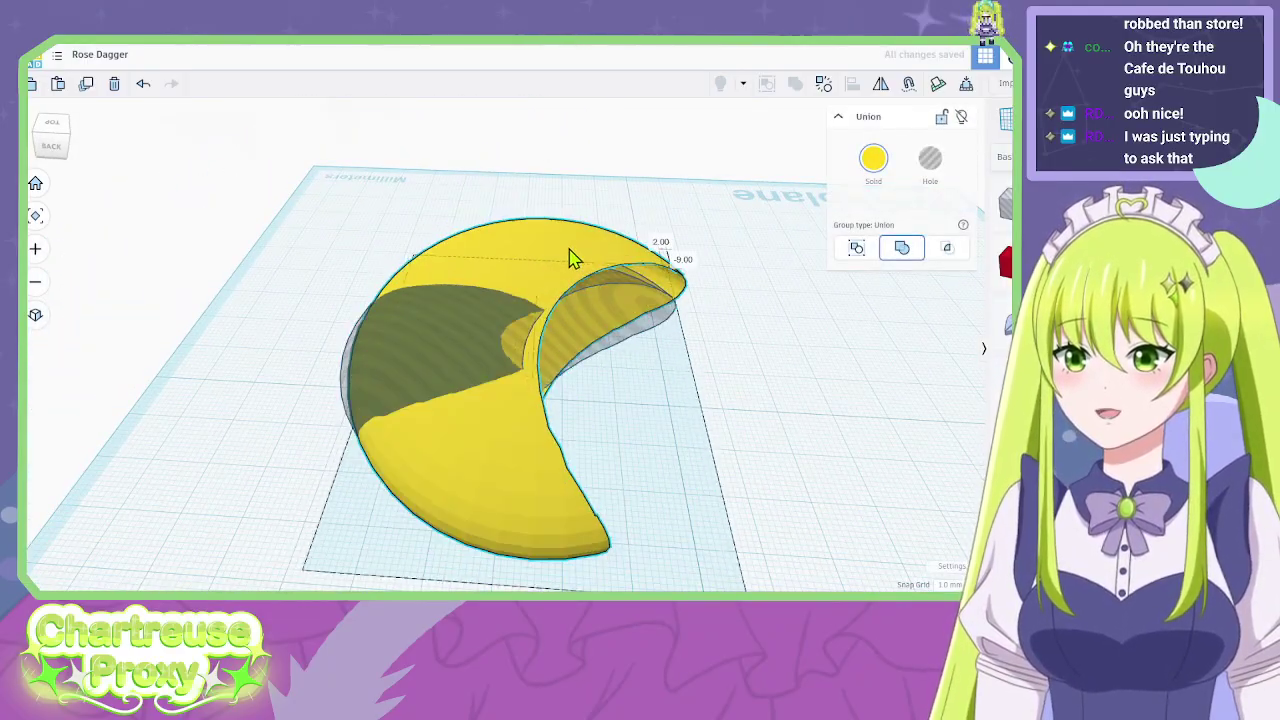
Enlarge the yellow crescent around the hole crescent, stretching its footprint to about 93 mm long.
{"action": "left_click_drag", "start_coordinate": [702, 587], "coordinate": [788, 592]}
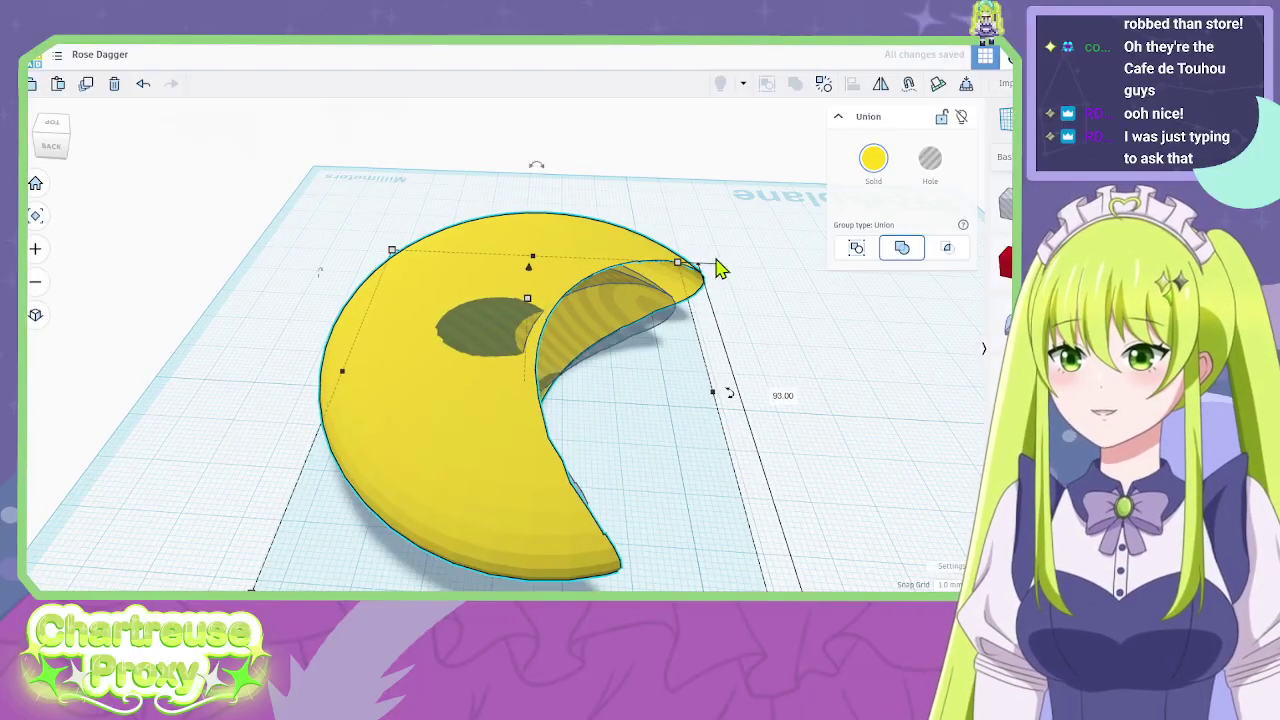
{"action": "left_click_drag", "start_coordinate": [688, 278], "coordinate": [730, 286]}
{"action": "right_click_drag", "start_coordinate": [535, 500], "coordinate": [537, 362]}
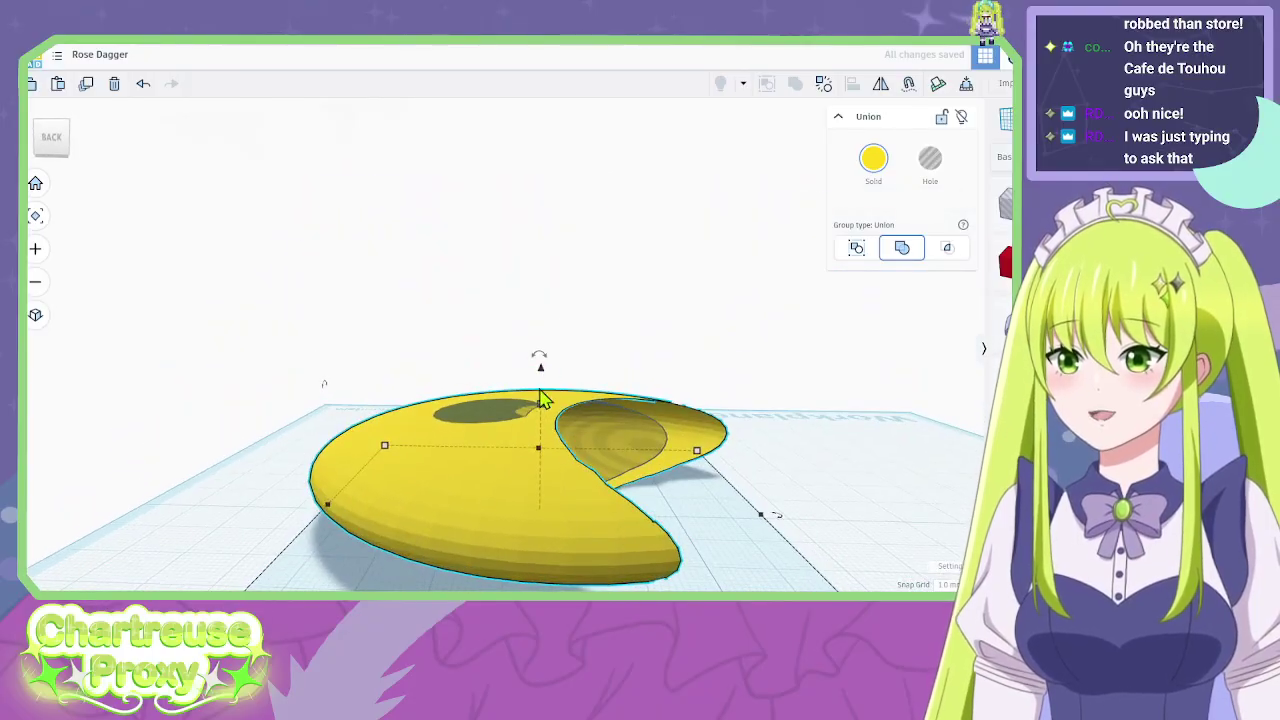
{"action": "mouse_move", "coordinate": [690, 420]}
{"action": "right_mouse_down"}
{"action": "mouse_move", "coordinate": [720, 451]}
{"action": "mouse_move", "coordinate": [689, 408]}
{"action": "right_mouse_up"}
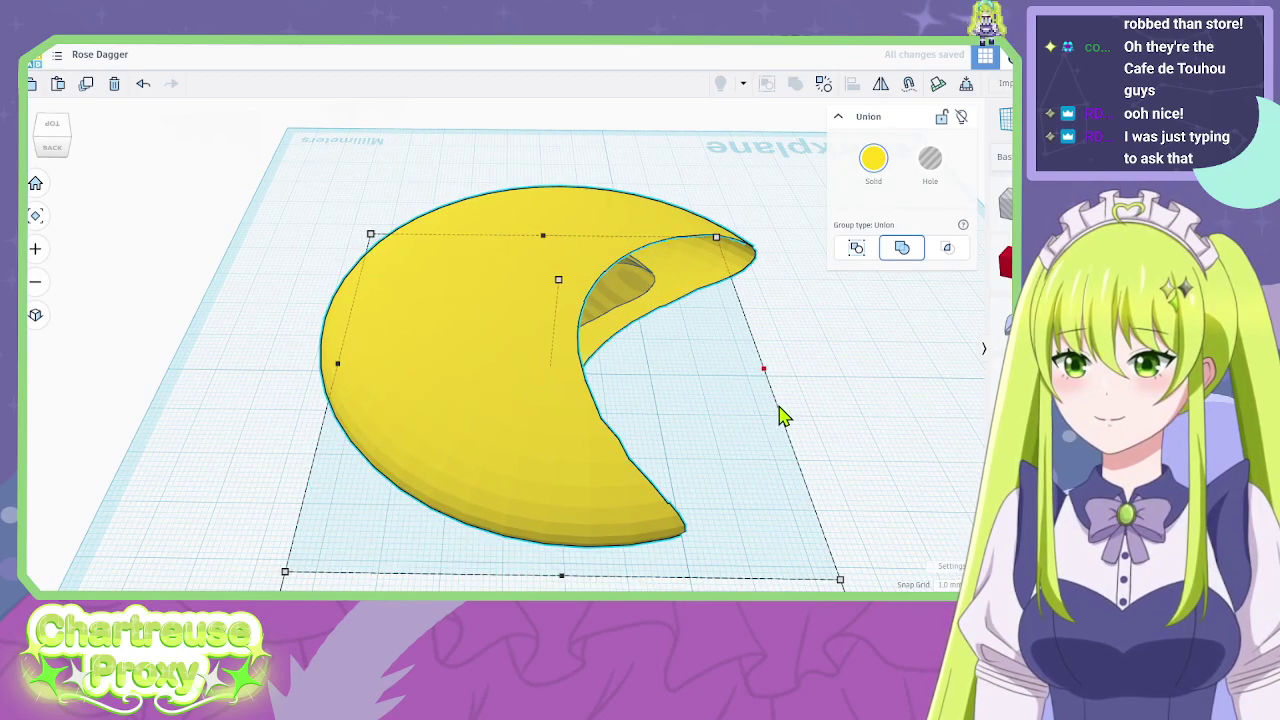
Try shifting and resizing the hole crescent inside the yellow one, and undo the last few changes.
{"action": "right_click_drag", "start_coordinate": [780, 414], "coordinate": [514, 414]}
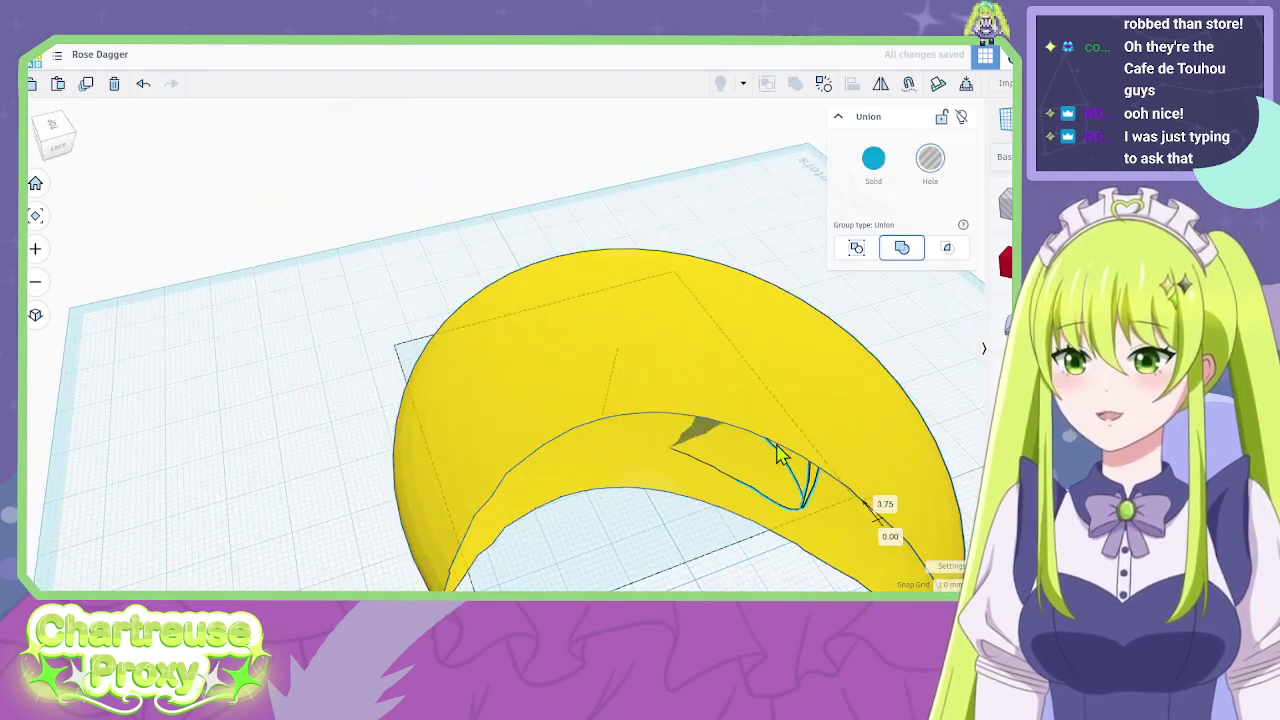
{"action": "left_click_drag", "start_coordinate": [743, 430], "coordinate": [718, 446]}
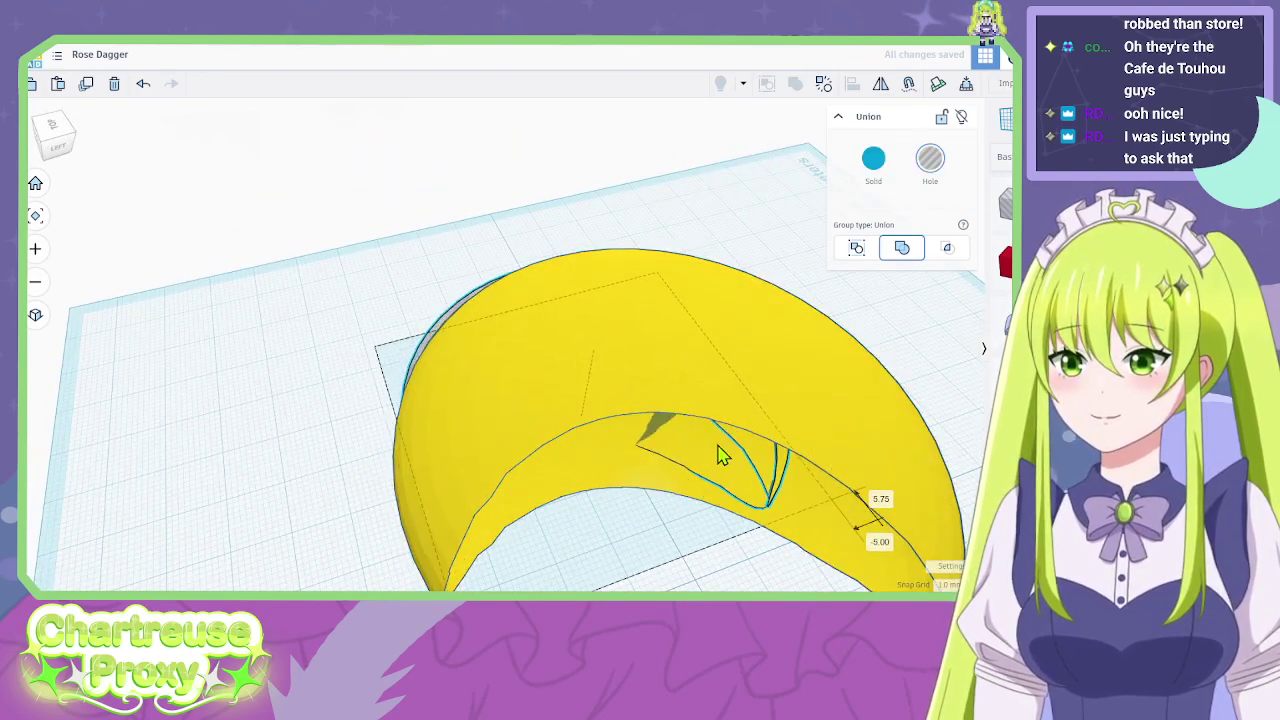
{"action": "right_click_drag", "start_coordinate": [945, 300], "coordinate": [674, 491]}
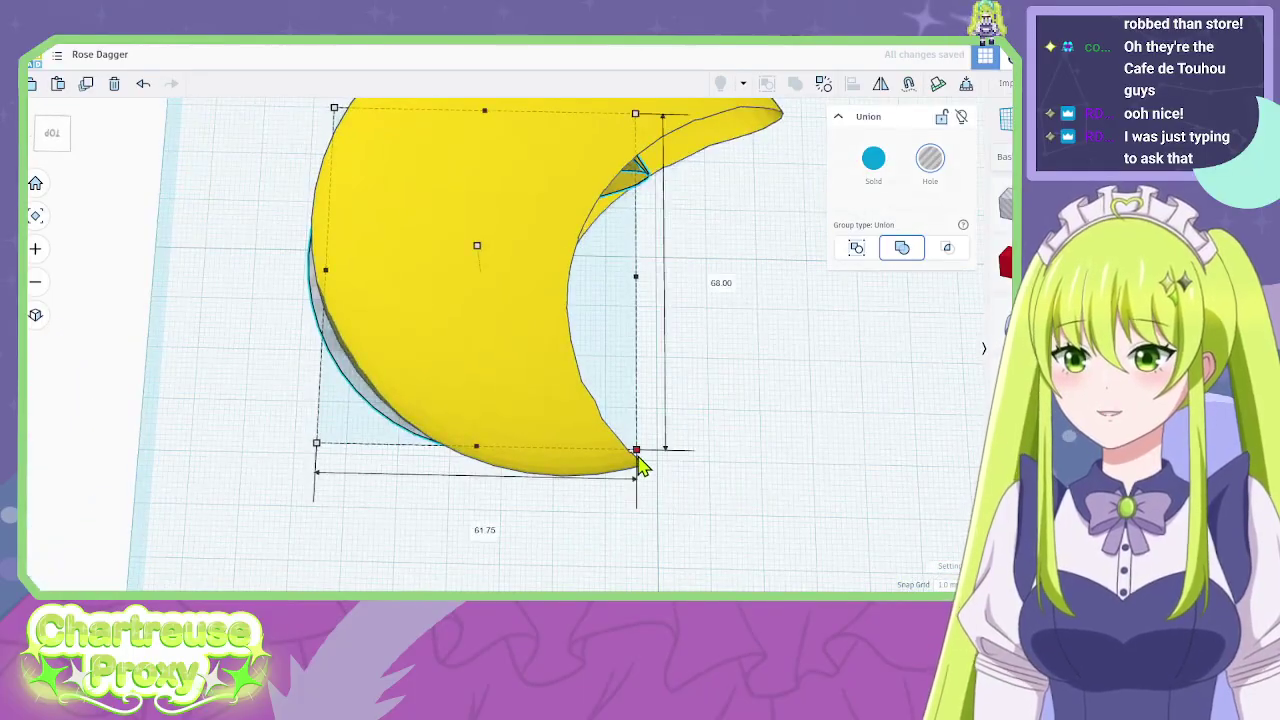
{"action": "key", "text": "ctrl+z"}
{"action": "key", "text": "ctrl+z"}
{"action": "key", "text": "ctrl+z"}
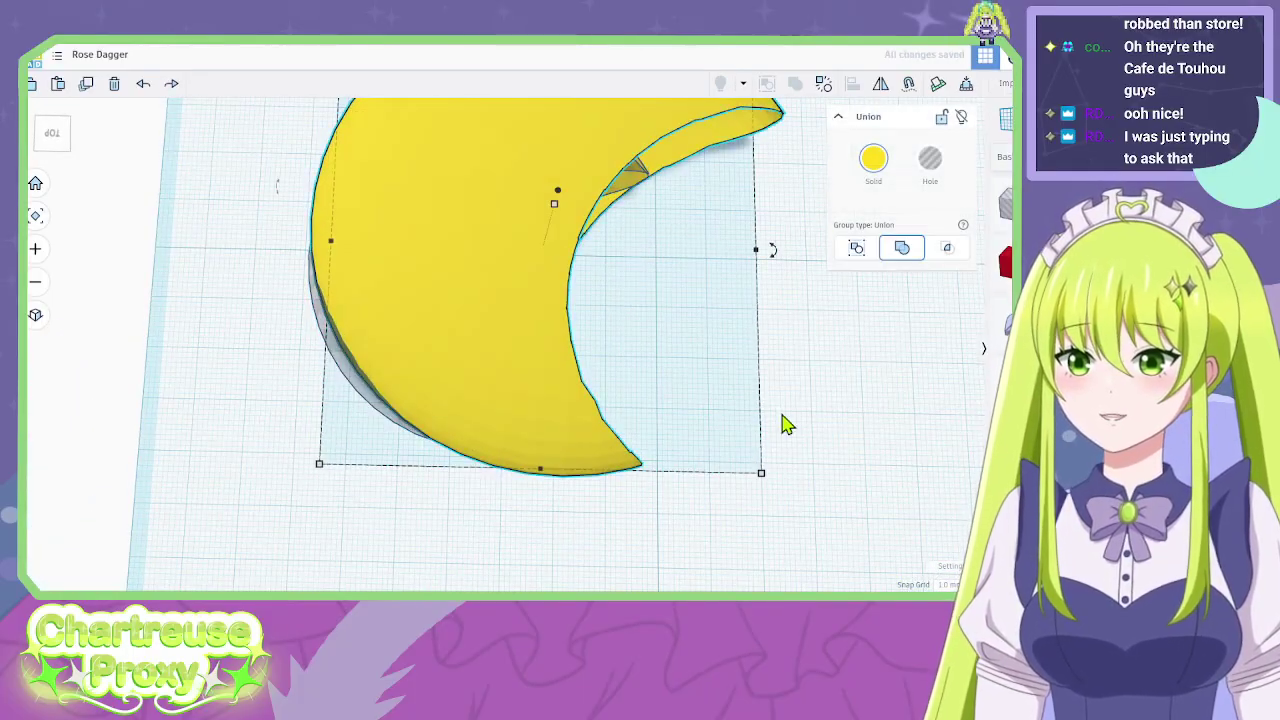
Stretch the yellow crescent to 113 mm long and regroup its sphere and hole as a Union.
{"action": "left_click_drag", "start_coordinate": [764, 477], "coordinate": [739, 602]}
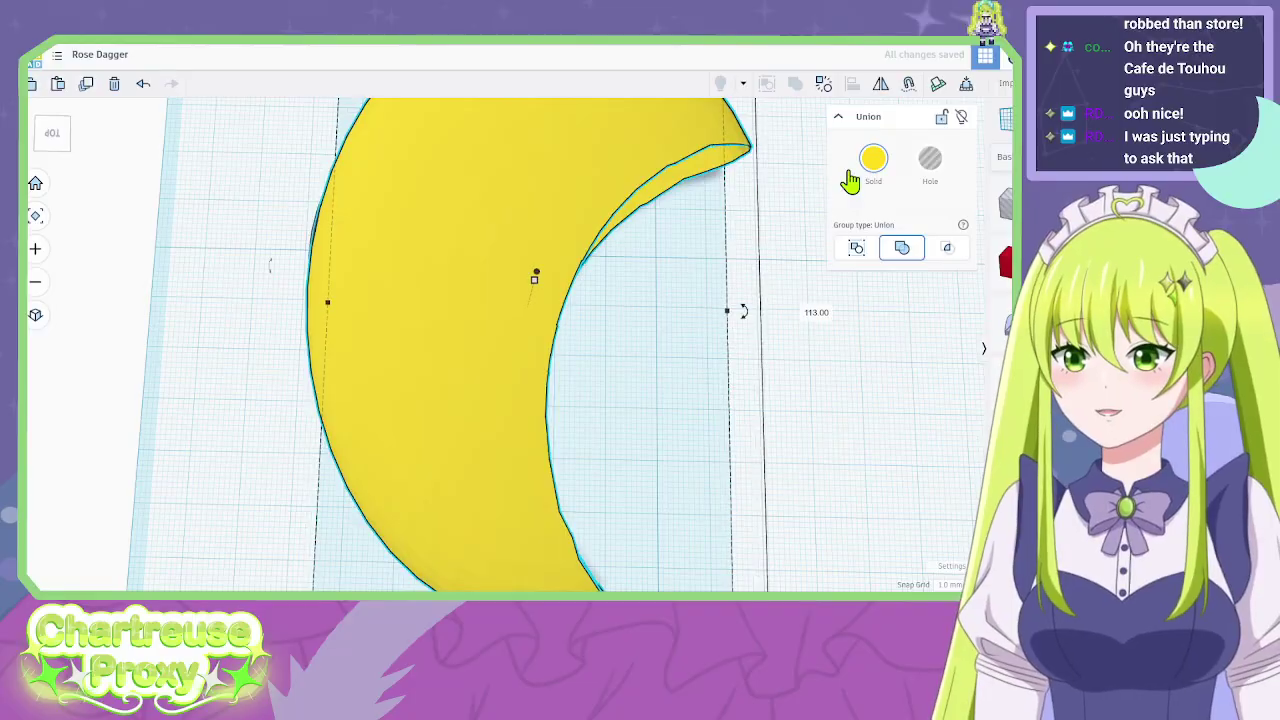
{"action": "right_click_drag", "start_coordinate": [738, 385], "coordinate": [817, 494]}
{"action": "left_click_drag", "start_coordinate": [822, 588], "coordinate": [236, 285]}
{"action": "left_click", "coordinate": [794, 84]}
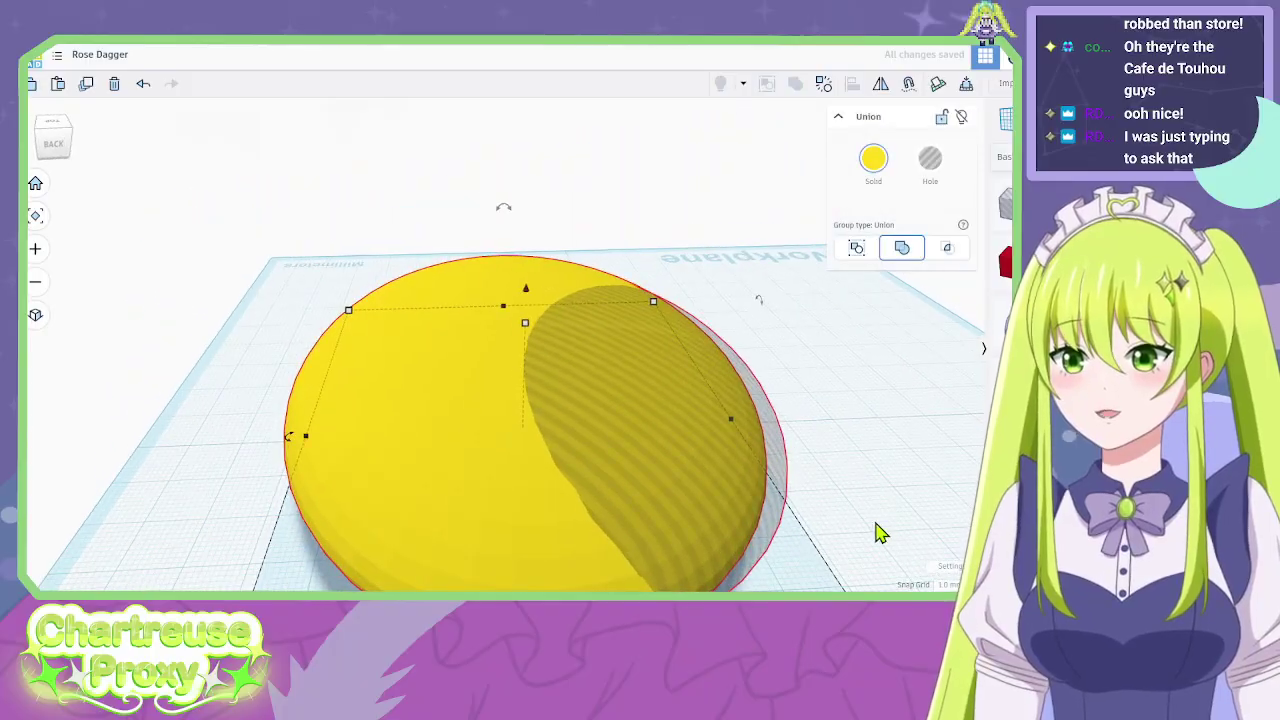
Raise the hole crescent and nudge it along the workplane until it lies within the yellow crescent.
{"action": "right_click_drag", "start_coordinate": [780, 466], "coordinate": [433, 436]}
{"action": "left_click_drag", "start_coordinate": [433, 428], "coordinate": [416, 396]}
{"action": "right_click_drag", "start_coordinate": [416, 396], "coordinate": [629, 380]}
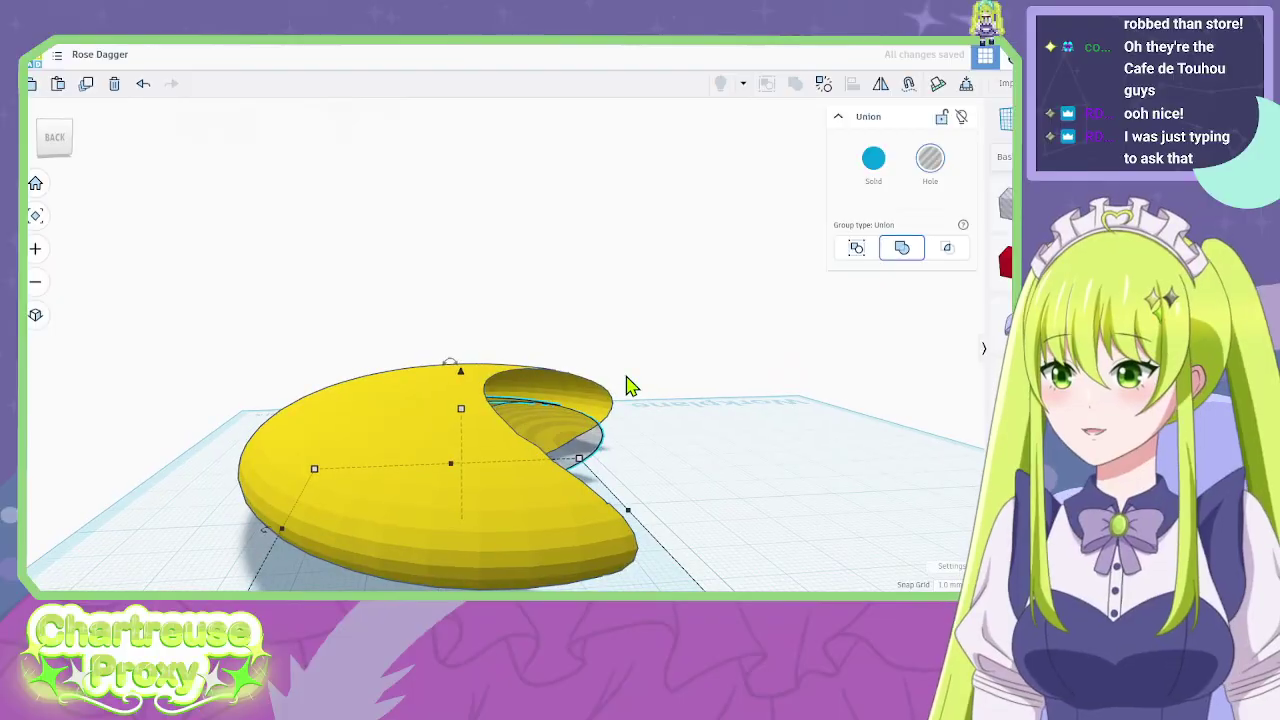
{"action": "left_click_drag", "start_coordinate": [462, 374], "coordinate": [472, 360]}
{"action": "key", "text": "Right"}
{"action": "key", "text": "Down"}
{"action": "key", "text": "Down"}
{"action": "key", "text": "Down"}
{"action": "key", "text": "Down"}
{"action": "key", "text": "Down"}
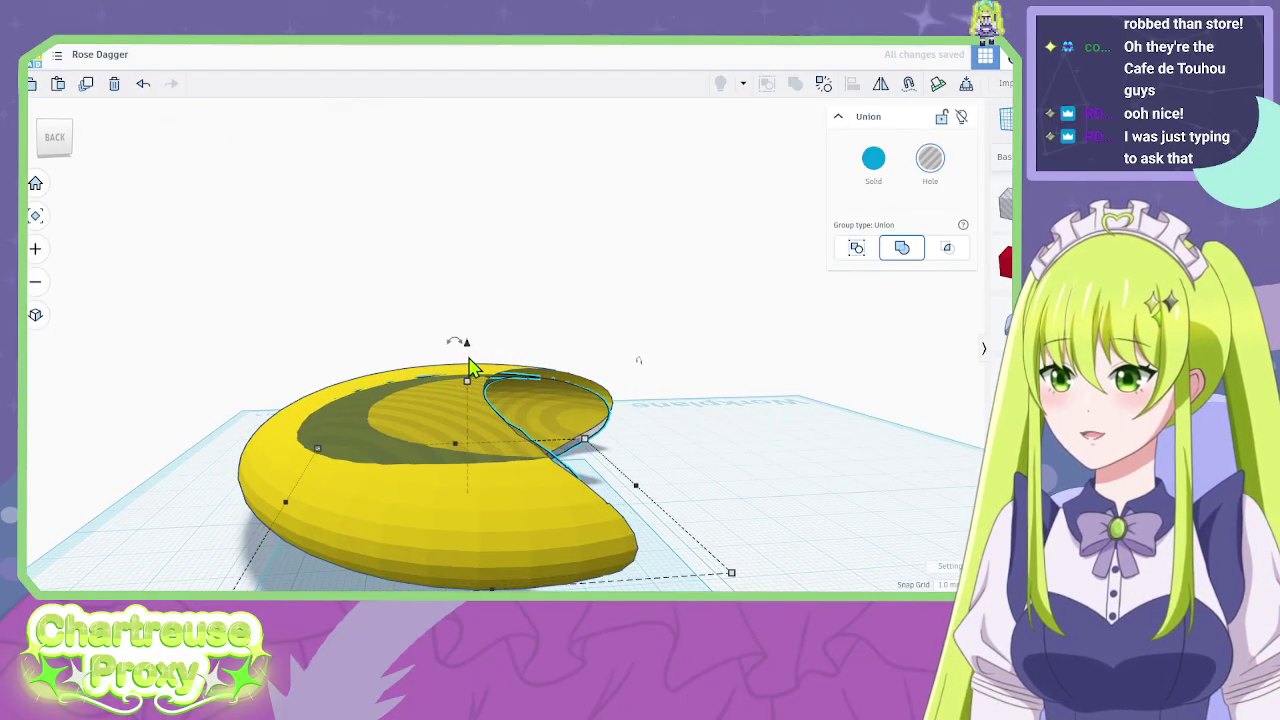
{"action": "key", "text": "Down"}
{"action": "key", "text": "Down"}
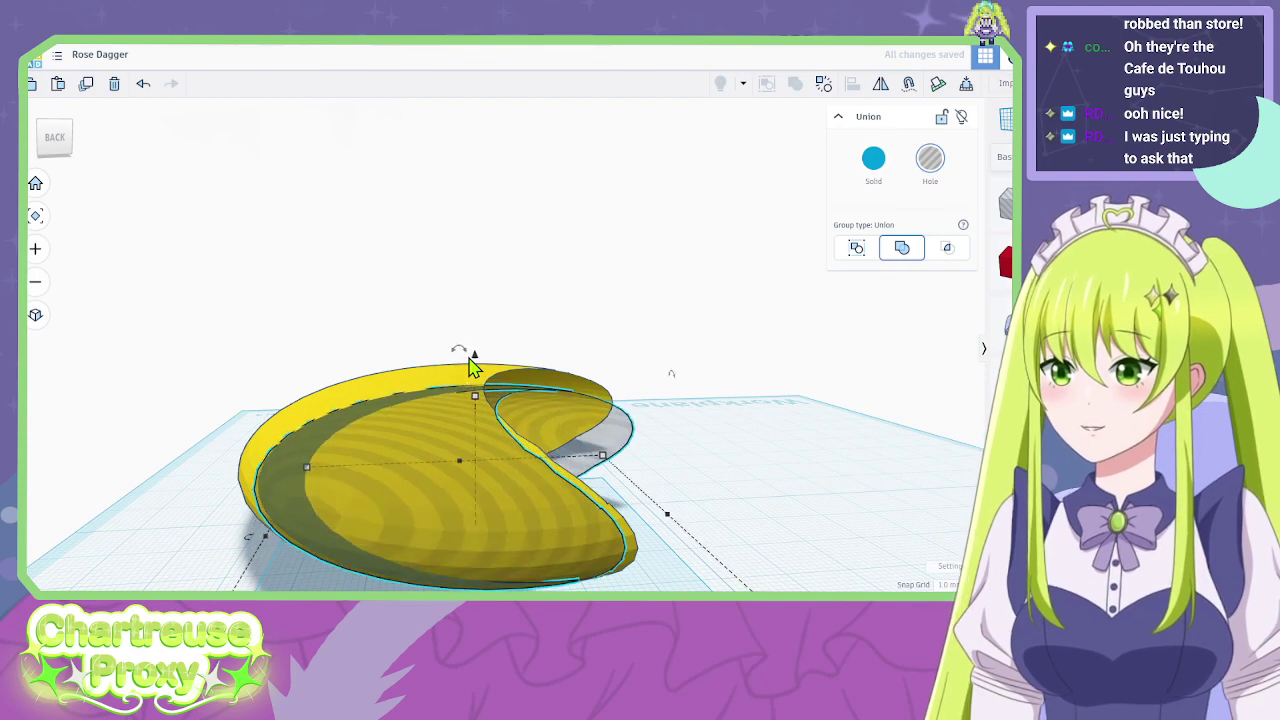
Lower the hole crescent by 3 mm inside the yellow crescent and group the two as a Union.
{"action": "right_click_drag", "start_coordinate": [640, 258], "coordinate": [592, 304]}
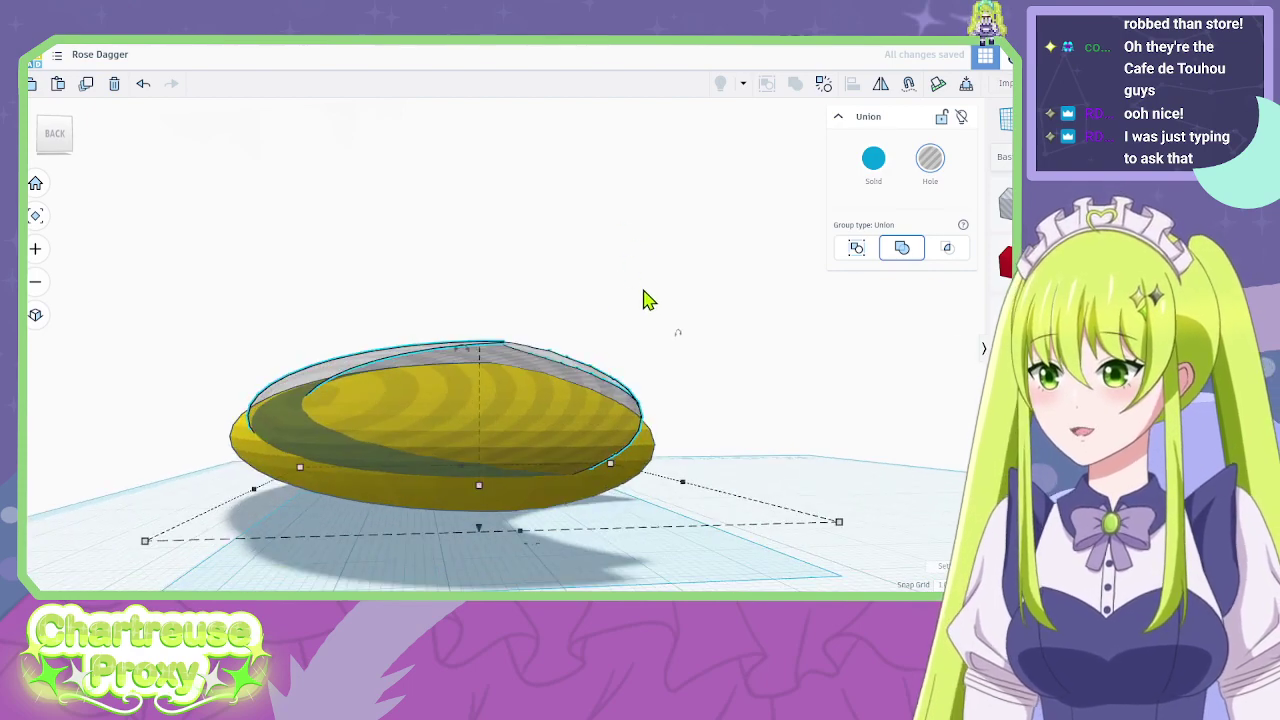
{"action": "mouse_move", "coordinate": [480, 537]}
{"action": "left_mouse_down"}
{"action": "mouse_move", "coordinate": [480, 557]}
{"action": "mouse_move", "coordinate": [486, 489]}
{"action": "mouse_move", "coordinate": [503, 478]}
{"action": "mouse_move", "coordinate": [478, 548]}
{"action": "left_mouse_up"}
{"action": "left_click_drag", "start_coordinate": [478, 530], "coordinate": [479, 535]}
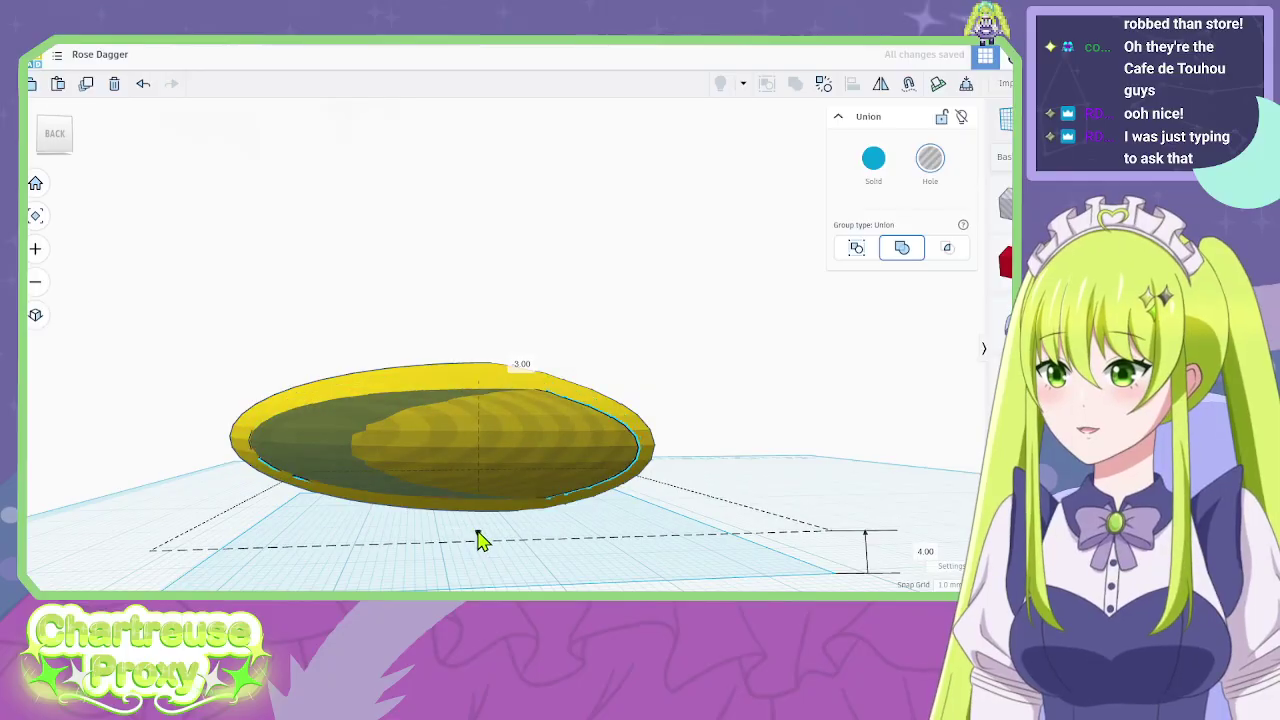
{"action": "left_click", "coordinate": [527, 438], "text": "shift"}
{"action": "left_click", "coordinate": [796, 90]}
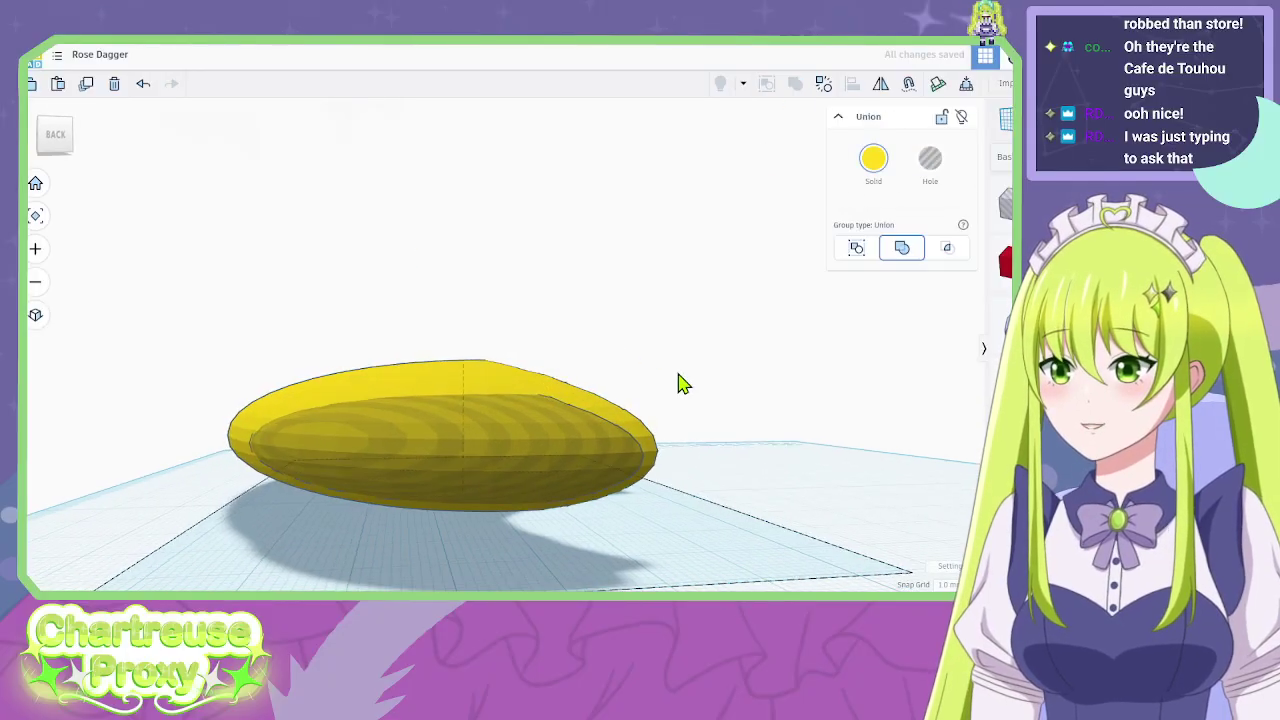
Examine the hollowed crescent's edge up close and compare it with the curved dagger in the reference artwork.
{"action": "right_click_drag", "start_coordinate": [677, 380], "coordinate": [551, 400]}
{"action": "left_click", "coordinate": [786, 485]}
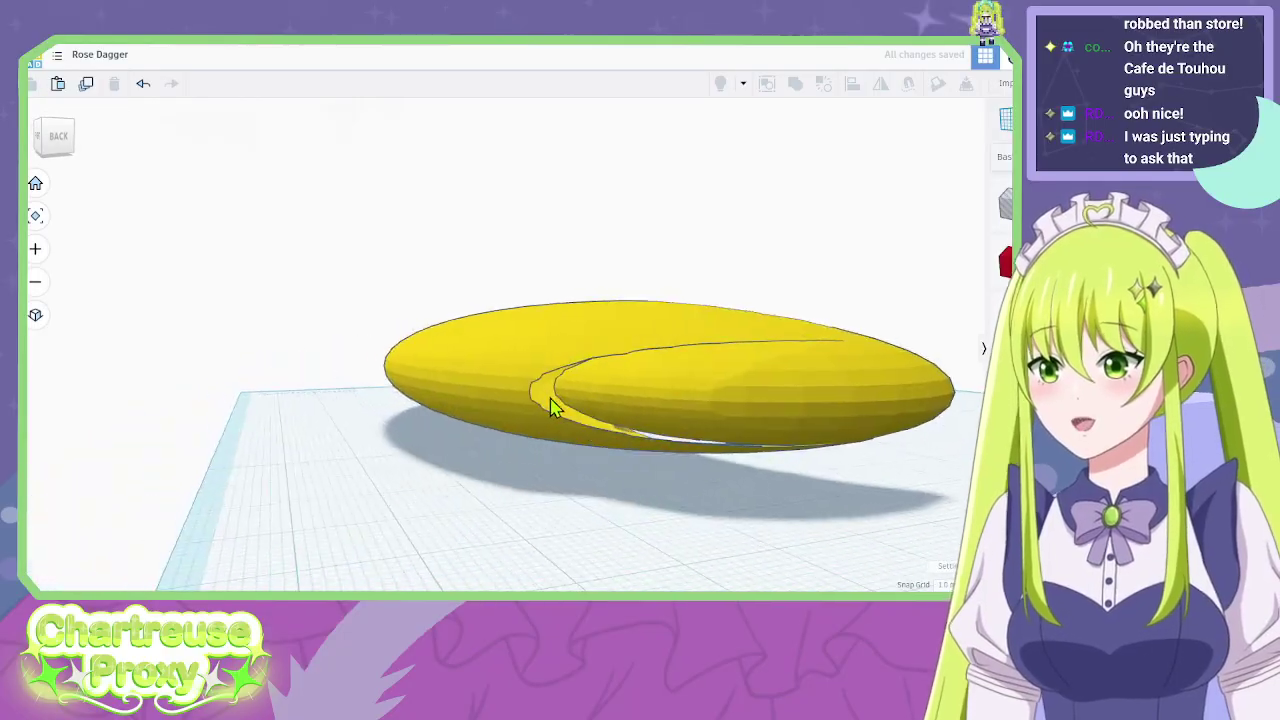
{"action": "scroll", "coordinate": [600, 434], "scroll_direction": "up", "scroll_amount": 10}
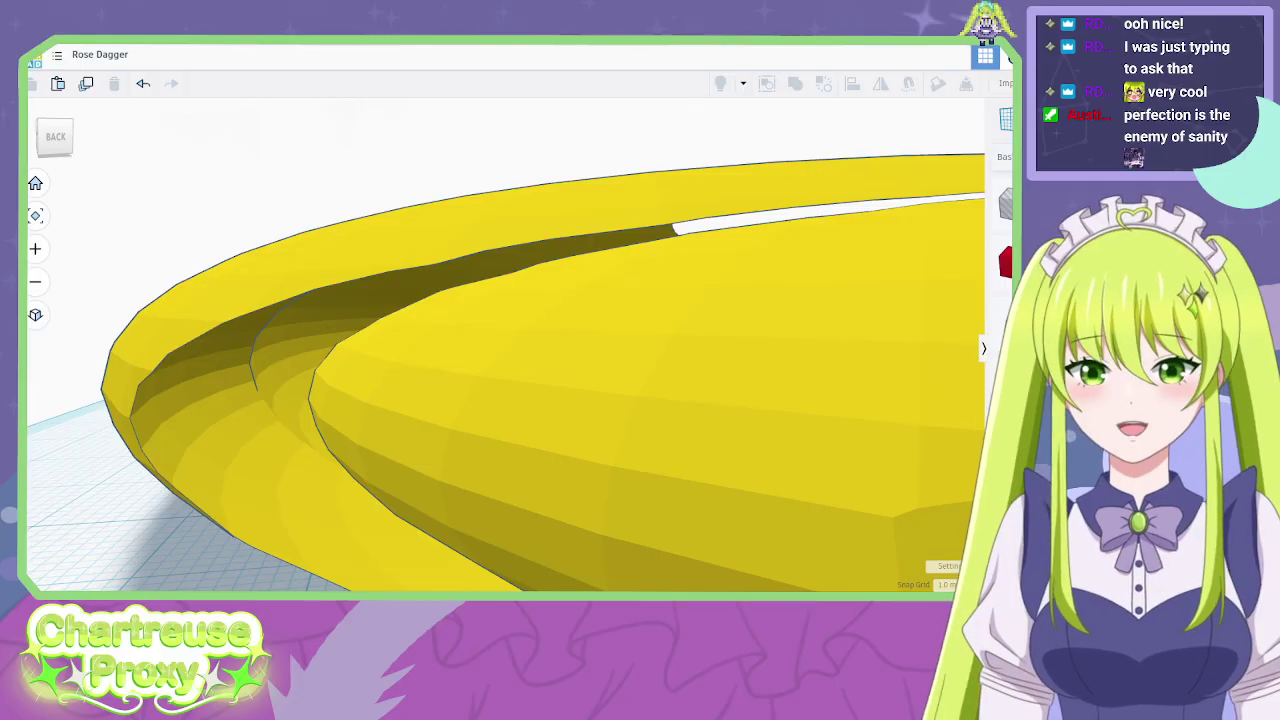
{"action": "key", "text": "ctrl+Tab"}
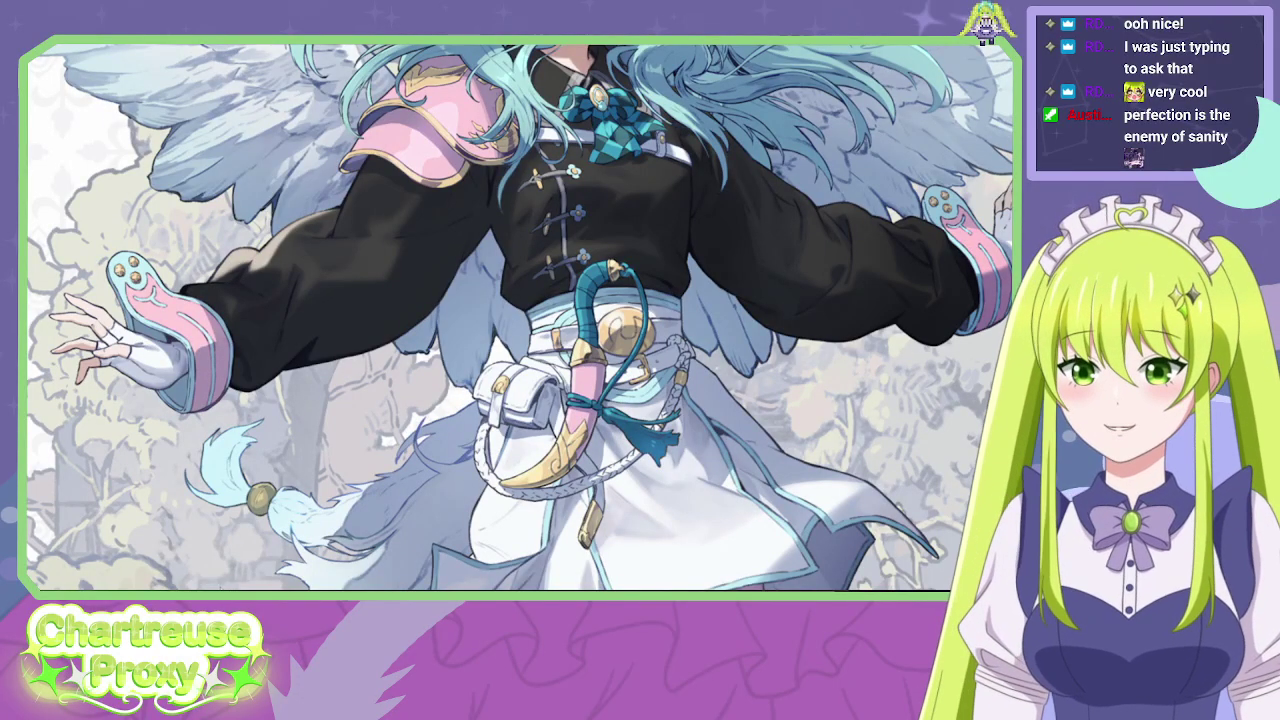
{"action": "left_click", "coordinate": [595, 354]}
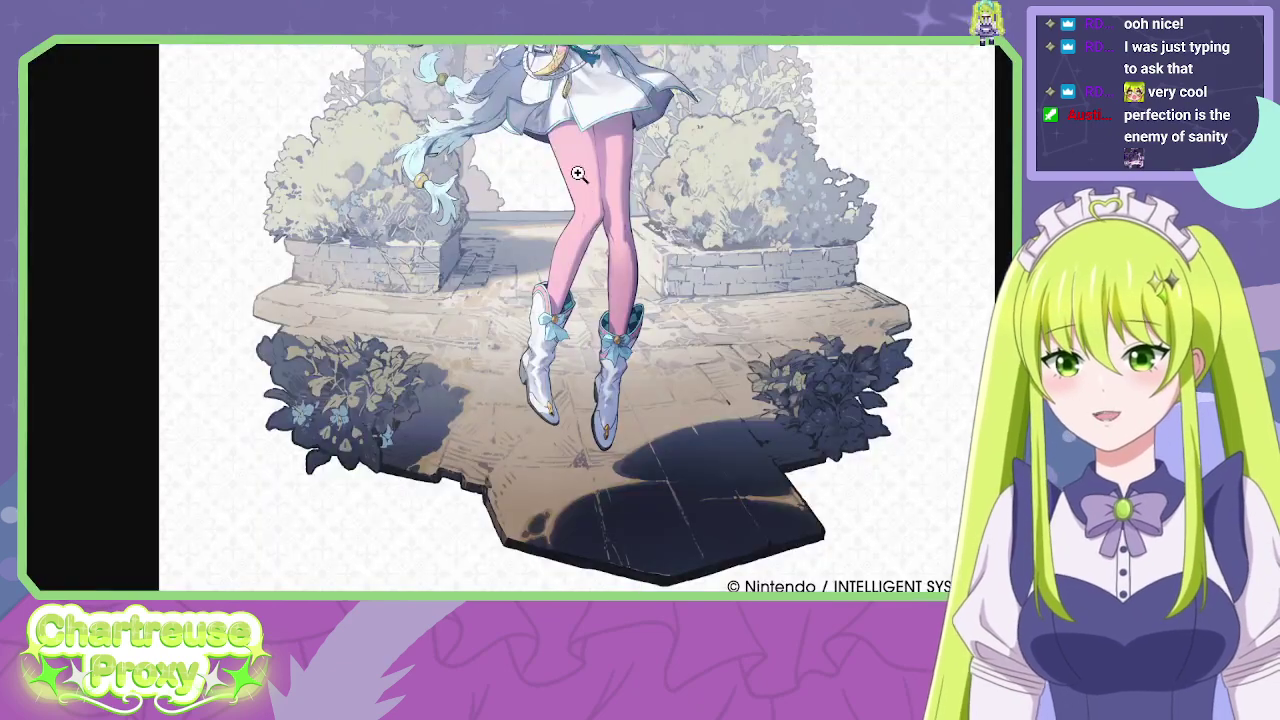
{"action": "scroll", "coordinate": [578, 174], "scroll_direction": "up", "scroll_amount": 5}
{"action": "left_click", "coordinate": [570, 318]}
{"action": "middle_click", "coordinate": [826, 458]}
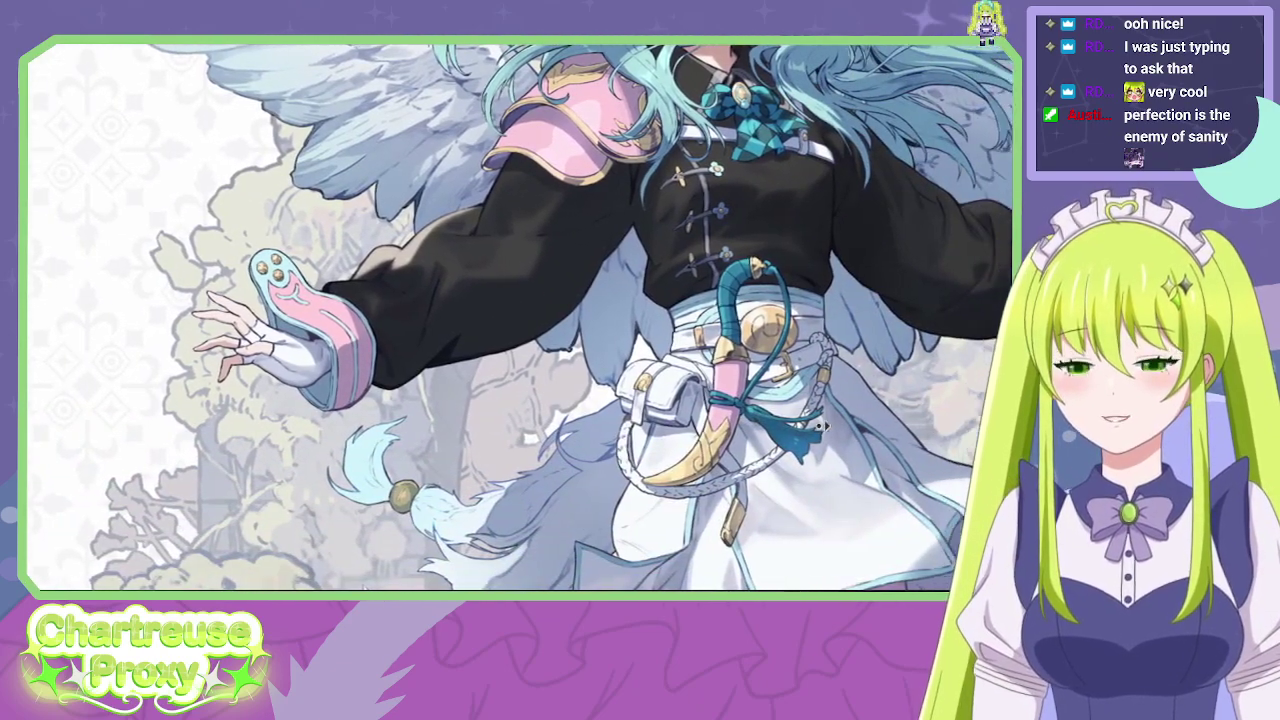
{"action": "middle_click", "coordinate": [840, 425]}
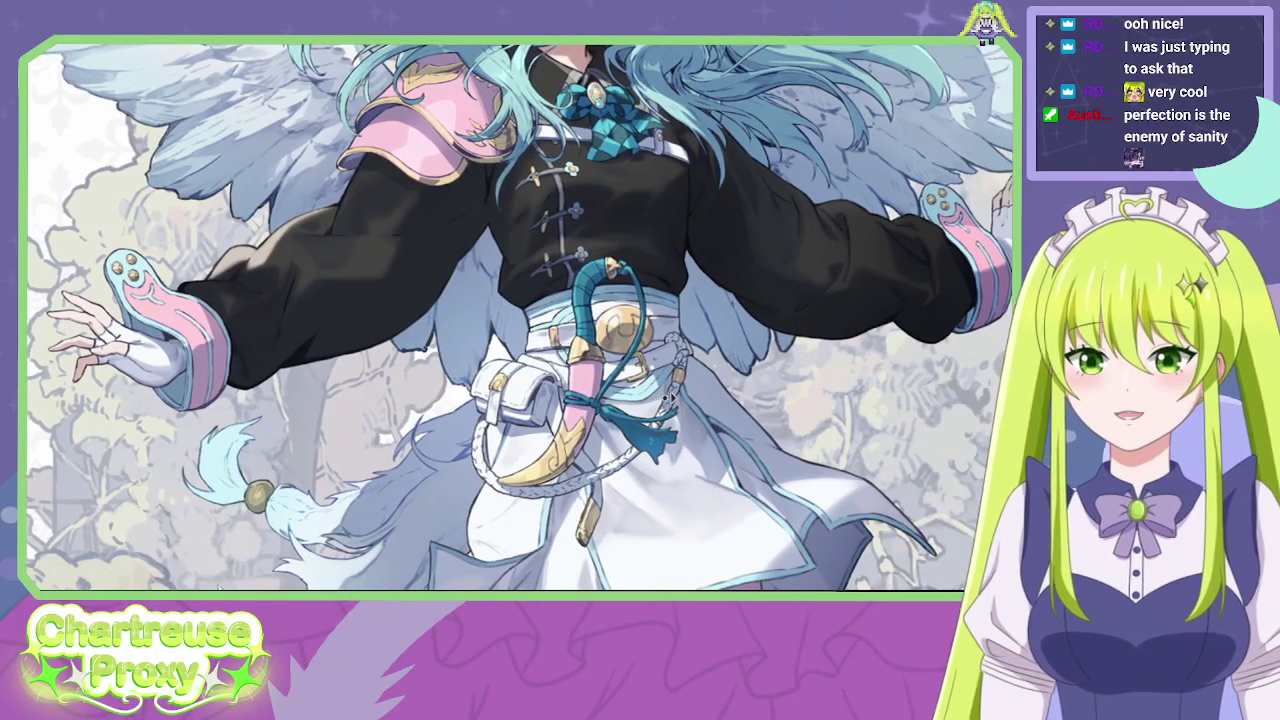
{"action": "middle_click", "coordinate": [536, 381]}
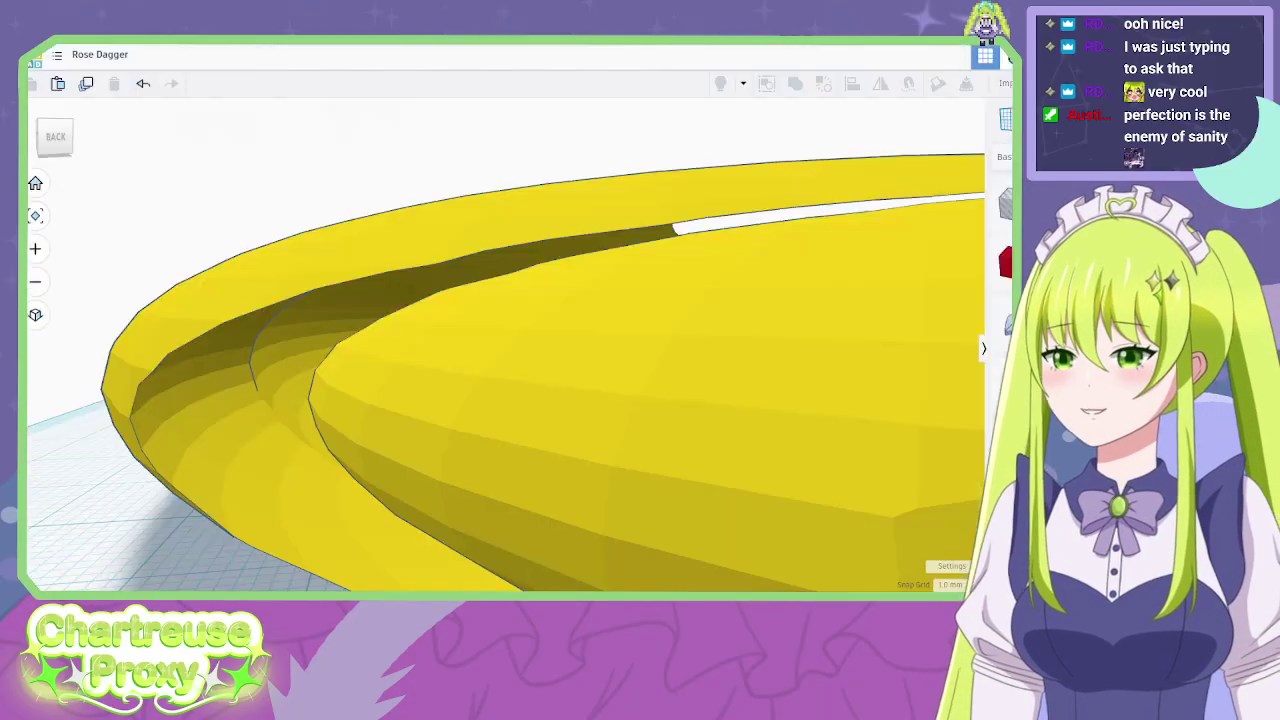
Undo the latest crescent edits and grouping, and delete the yellow crescent together with the hole crescent.
{"action": "key", "text": "ctrl+z"}
{"action": "key", "text": "ctrl+z"}
{"action": "key", "text": "ctrl+z"}
{"action": "key", "text": "ctrl+z"}
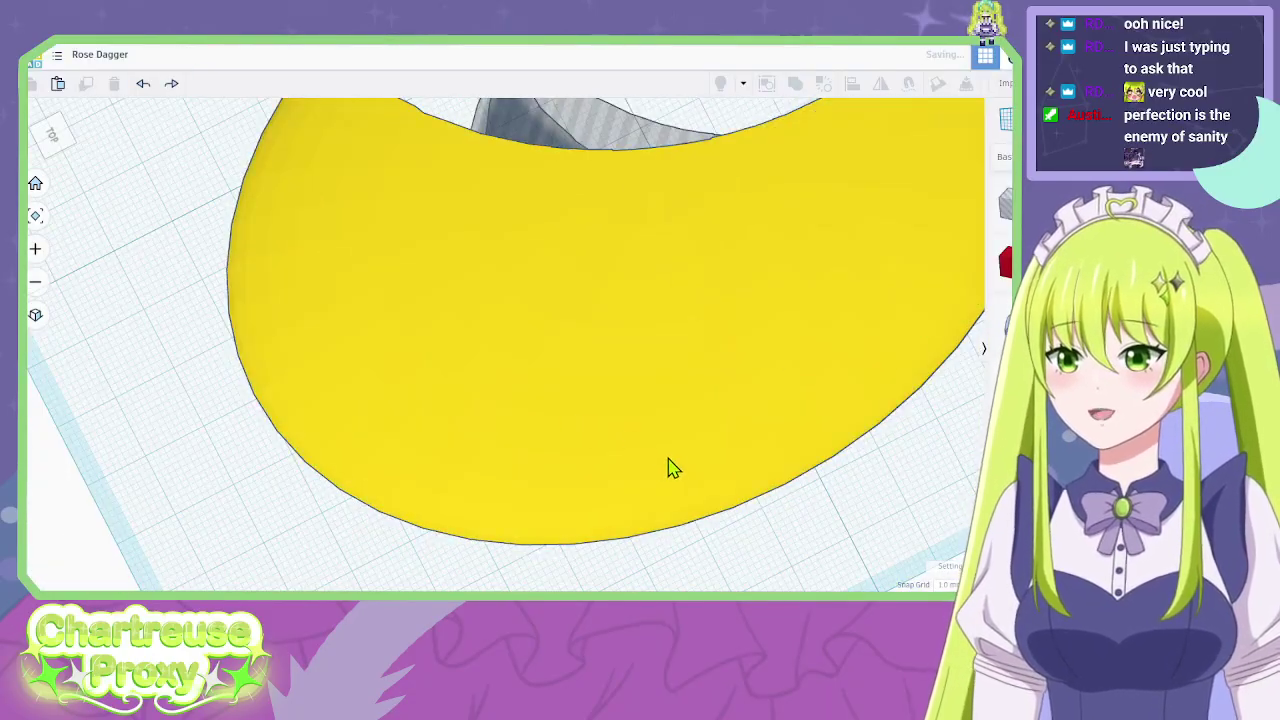
{"action": "left_click_drag", "start_coordinate": [46, 132], "coordinate": [424, 128]}
{"action": "left_click", "coordinate": [497, 131]}
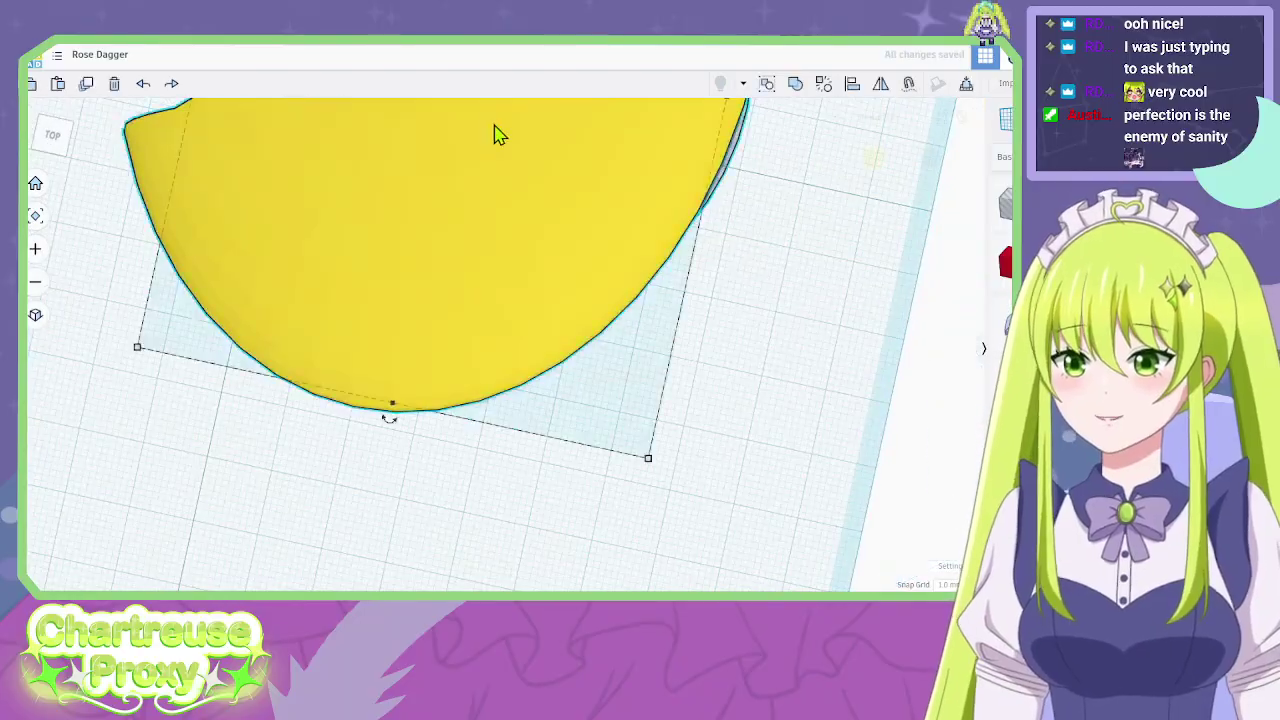
{"action": "key", "text": "Delete"}
Place a new sphere on the workplane, widen its footprint and flatten it to 8 mm high.
{"action": "right_click_drag", "start_coordinate": [871, 514], "coordinate": [930, 345]}
{"action": "left_click_drag", "start_coordinate": [1008, 325], "coordinate": [544, 299]}
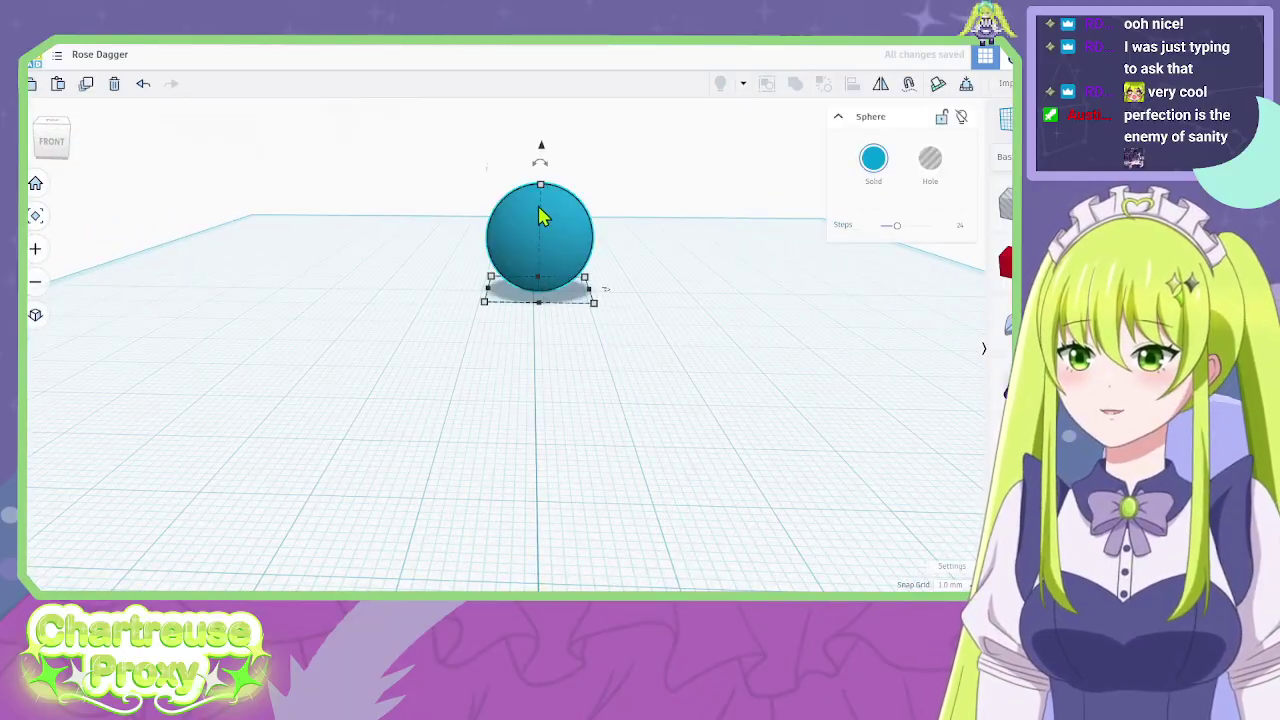
{"action": "left_click_drag", "start_coordinate": [540, 190], "coordinate": [548, 276]}
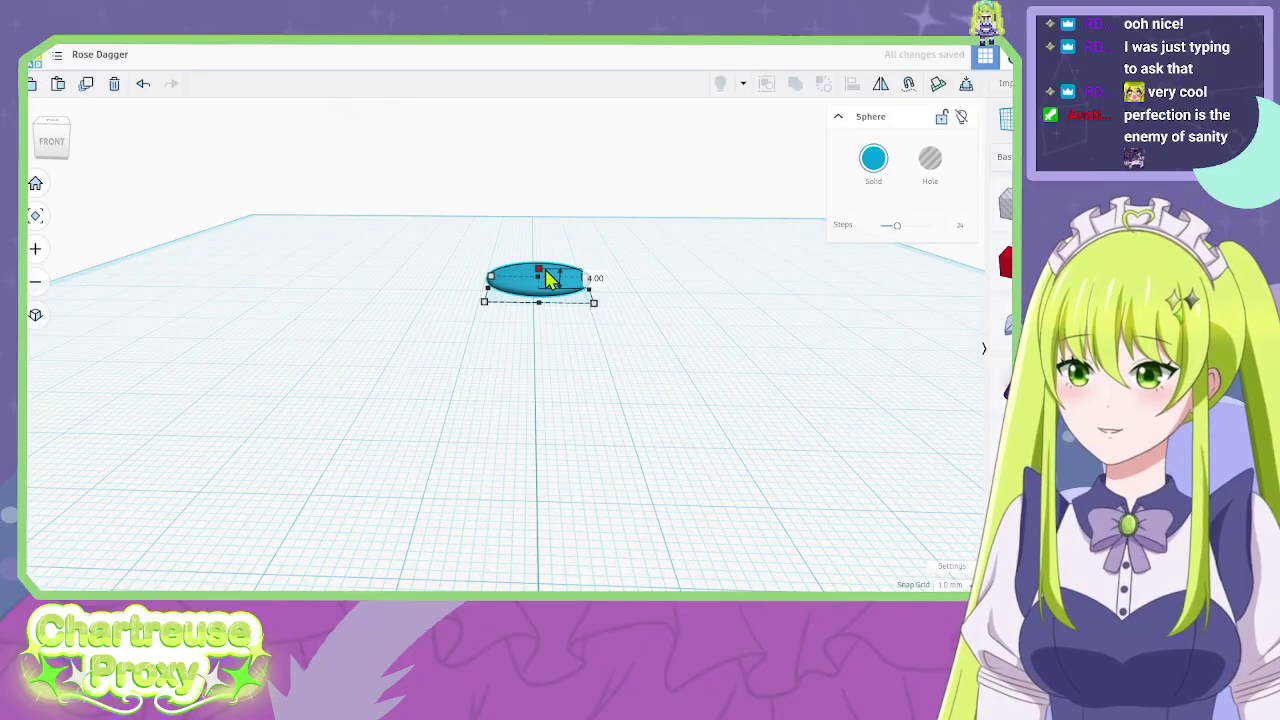
{"action": "right_click_drag", "start_coordinate": [548, 278], "coordinate": [603, 314]}
{"action": "scroll", "coordinate": [603, 314], "scroll_direction": "up", "scroll_amount": 4}
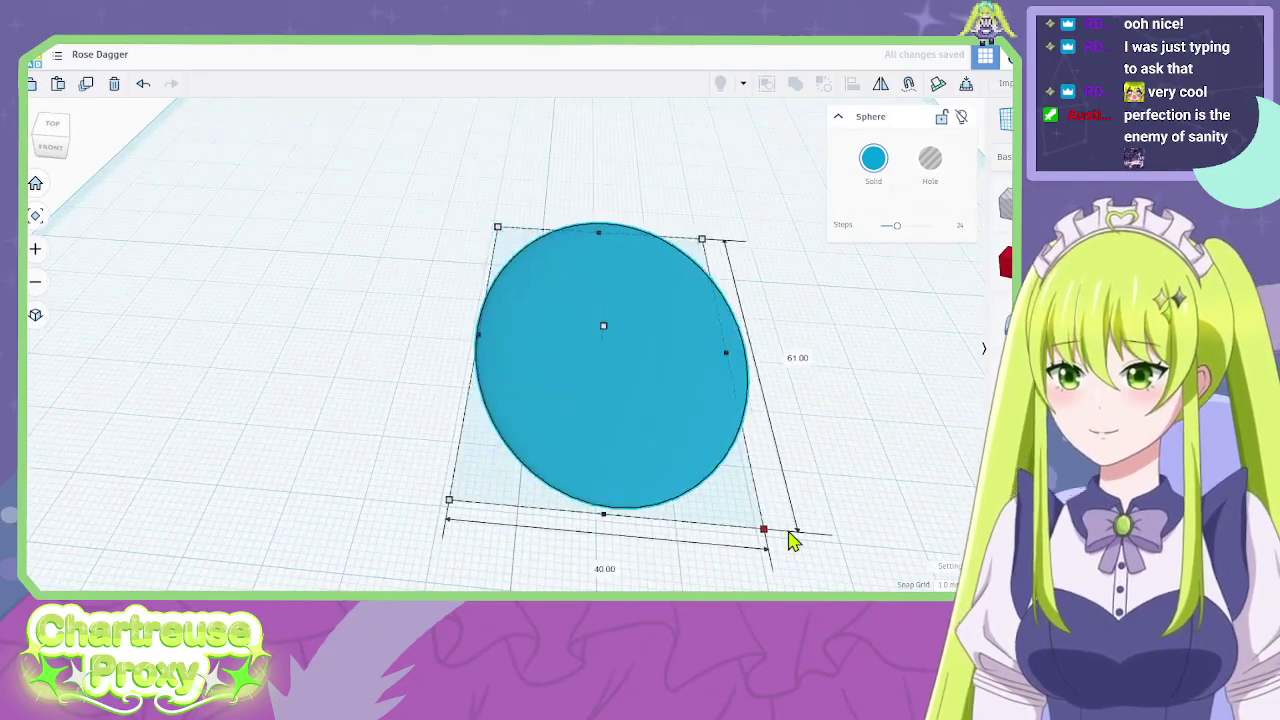
{"action": "right_click_drag", "start_coordinate": [790, 540], "coordinate": [560, 303]}
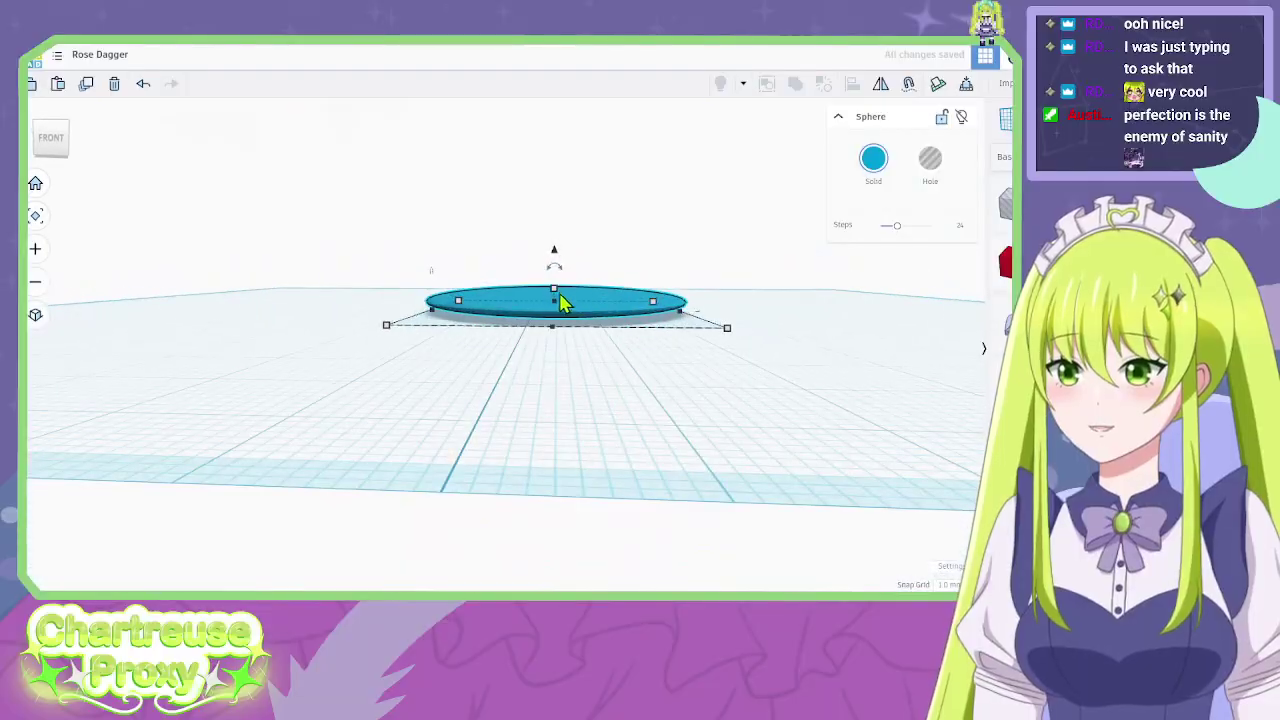
{"action": "left_click_drag", "start_coordinate": [558, 295], "coordinate": [566, 276]}
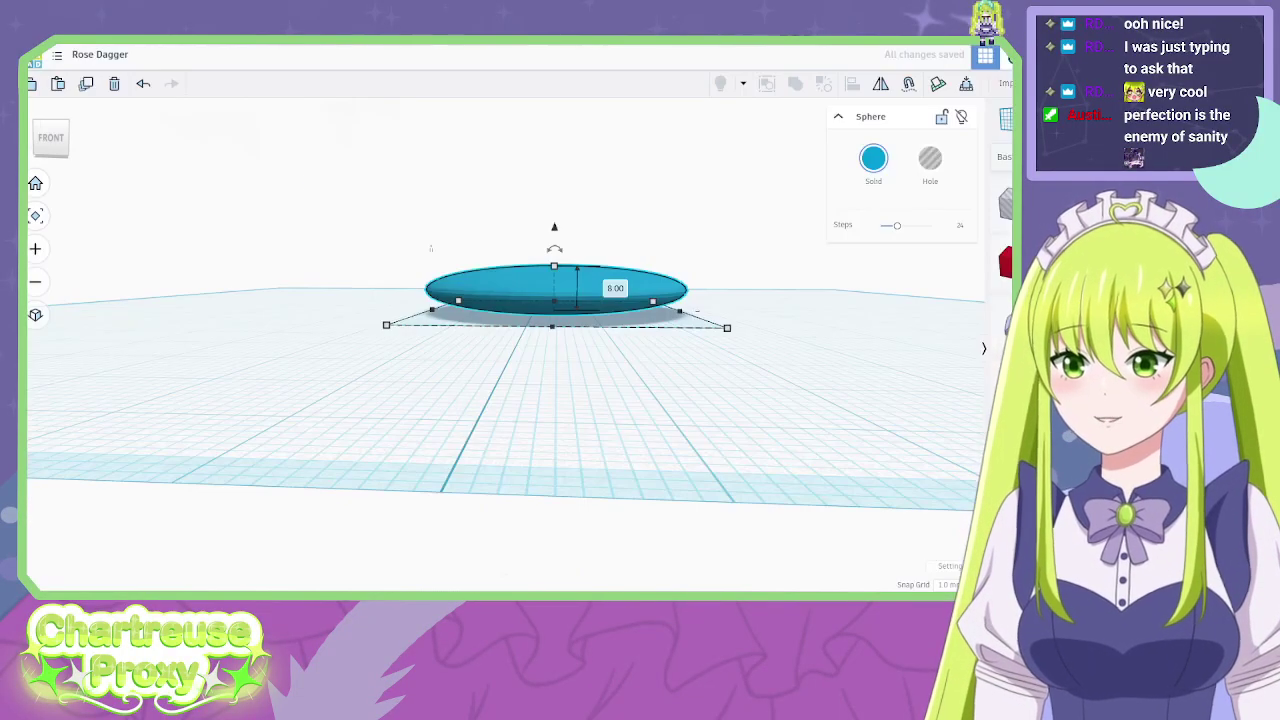
Set the flattened sphere's footprint to 65 by 65 mm.
{"action": "right_click_drag", "start_coordinate": [523, 309], "coordinate": [705, 520]}
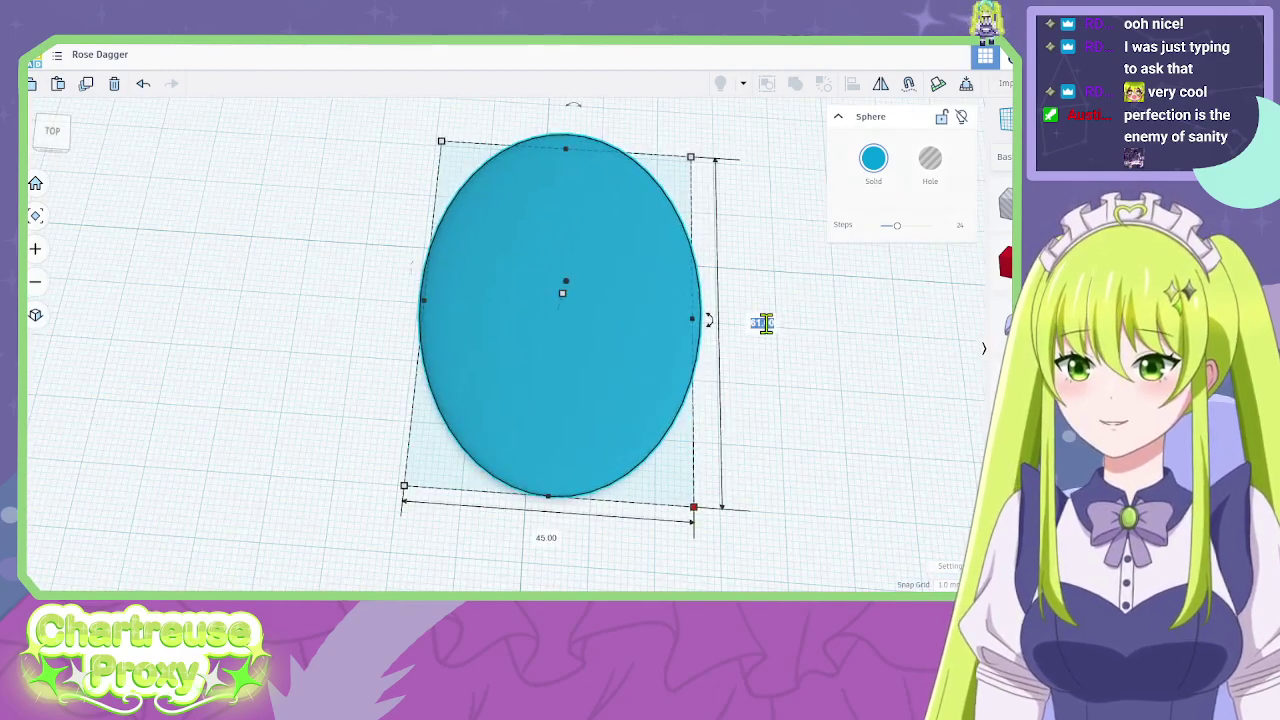
{"action": "key", "text": "Tab"}
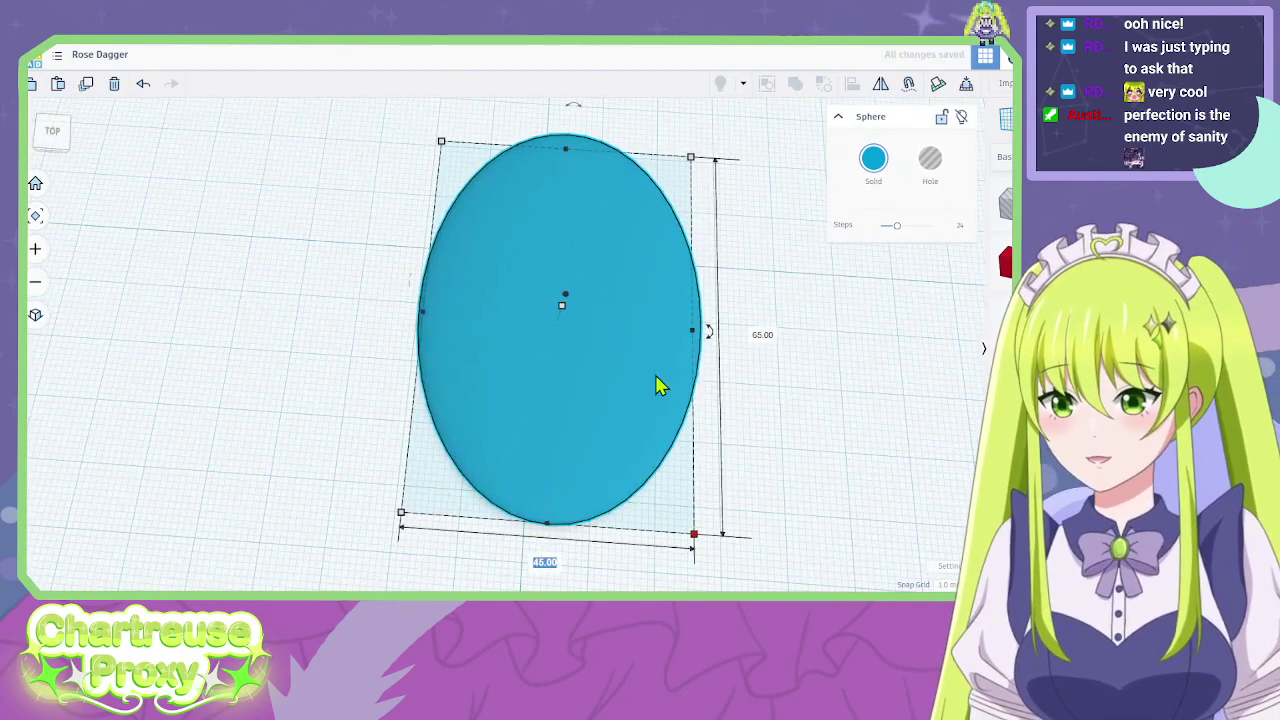
{"action": "type", "text": "65"}
{"action": "key", "text": "Return"}
Duplicate the flattened sphere, offset the copy so it overlaps the original, and turn the copy into a hole.
{"action": "right_click_drag", "start_coordinate": [697, 294], "coordinate": [851, 226]}
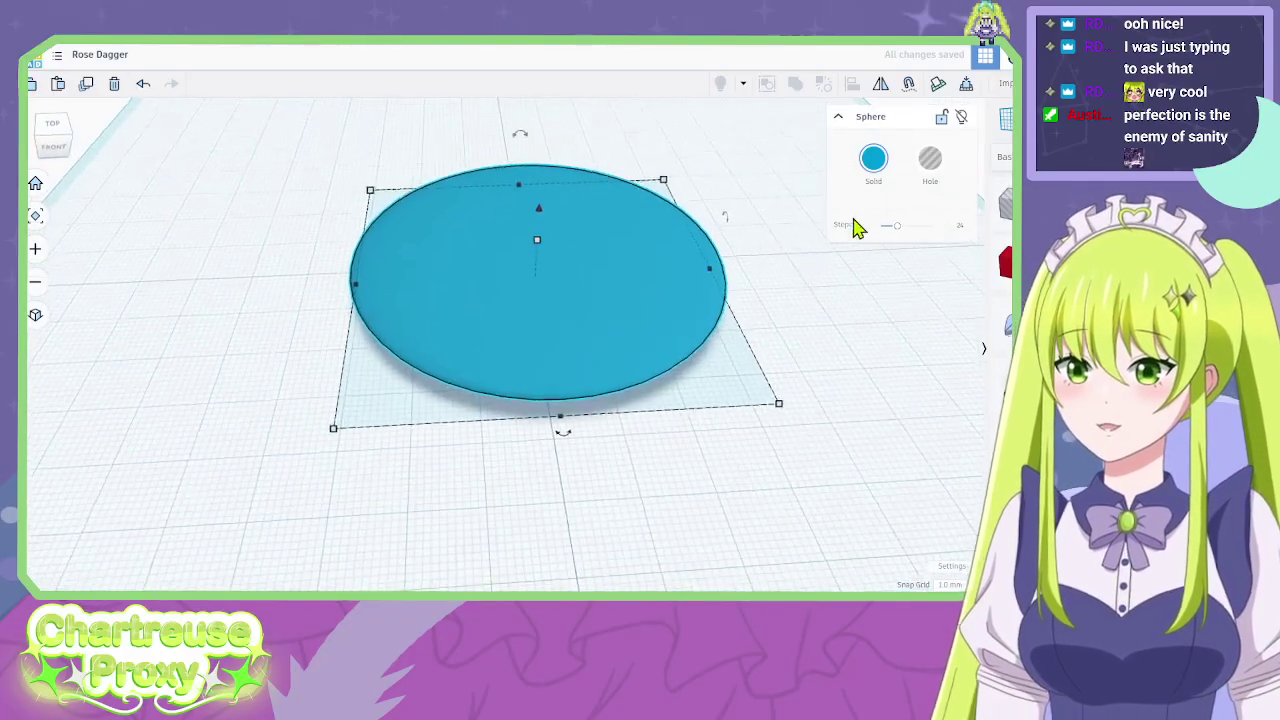
{"action": "left_click_drag", "start_coordinate": [694, 294], "coordinate": [519, 305]}
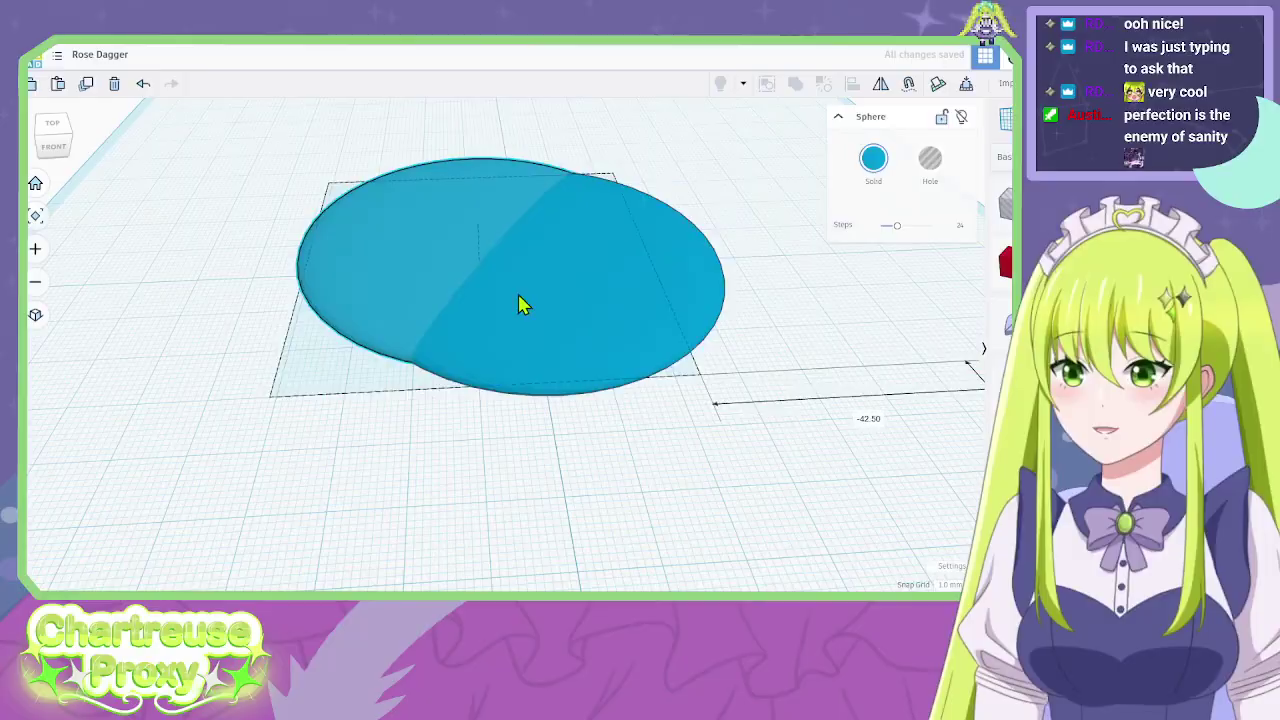
{"action": "left_click", "coordinate": [930, 160]}
{"action": "right_click_drag", "start_coordinate": [800, 180], "coordinate": [309, 300]}
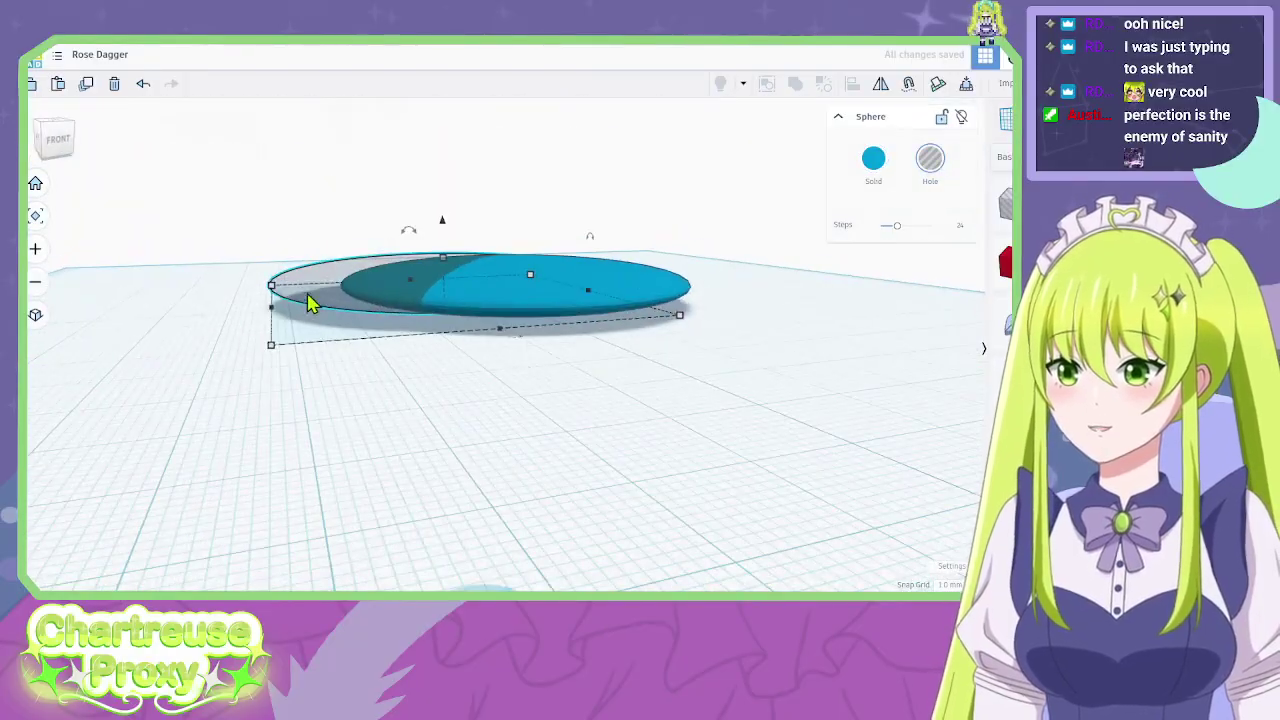
{"action": "left_click_drag", "start_coordinate": [309, 300], "coordinate": [340, 303]}
Try to cut the solid disc by grouping it with the overlapping hole.
{"action": "right_click_drag", "start_coordinate": [340, 303], "coordinate": [330, 240]}
{"action": "left_click", "coordinate": [330, 240], "text": "shift"}
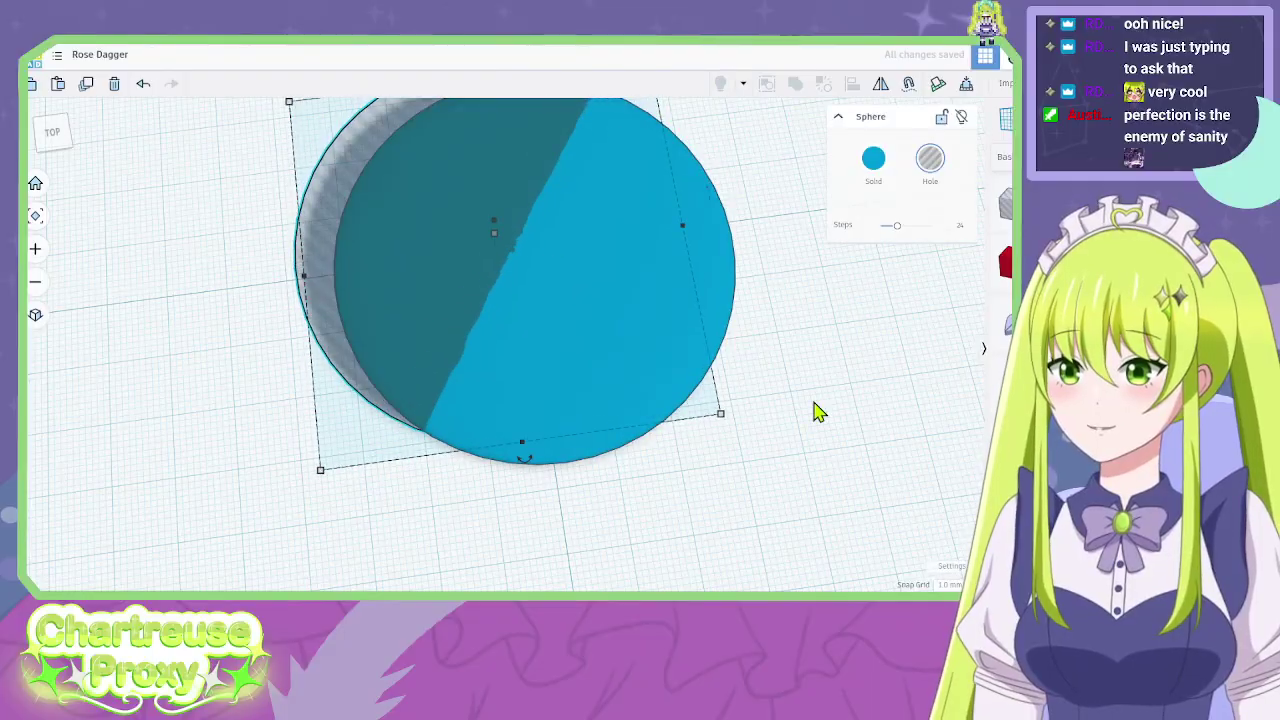
{"action": "left_click", "coordinate": [796, 83]}
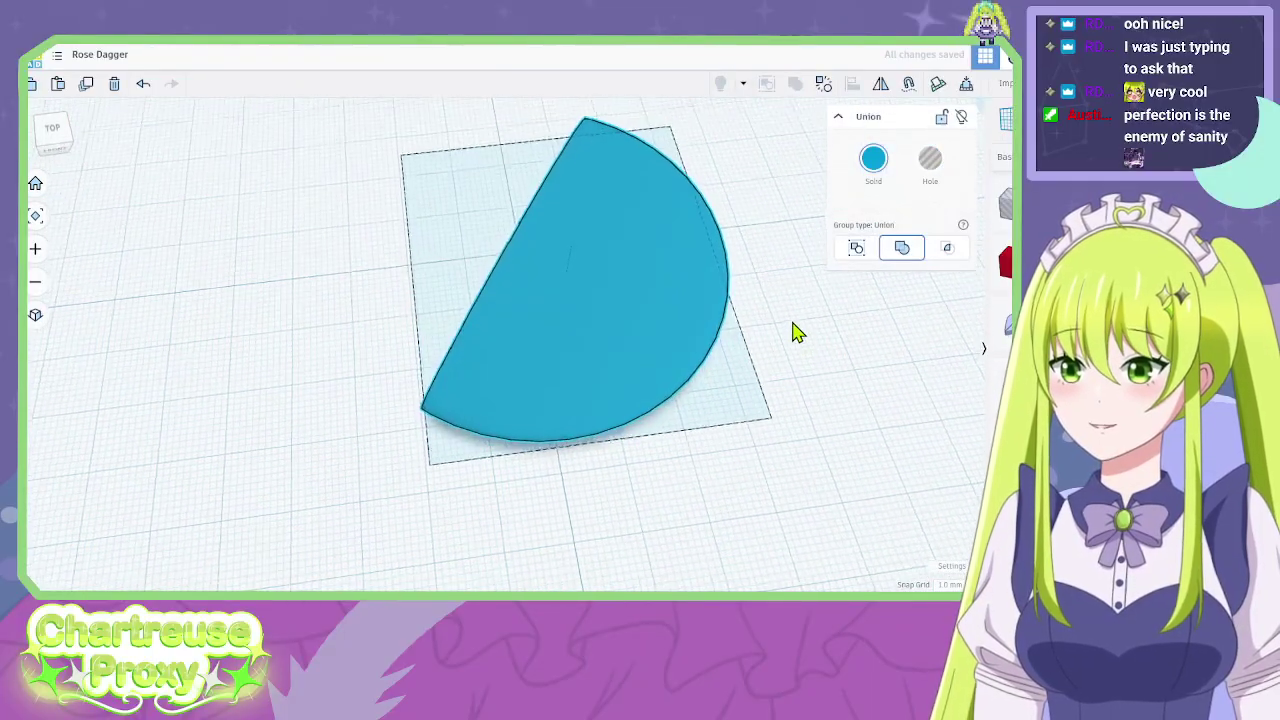
{"action": "key", "text": "ctrl+z"}
Make the hole taller than the solid disc and shift it across the disc to leave a crescent along one side.
{"action": "right_click_drag", "start_coordinate": [893, 397], "coordinate": [886, 243]}
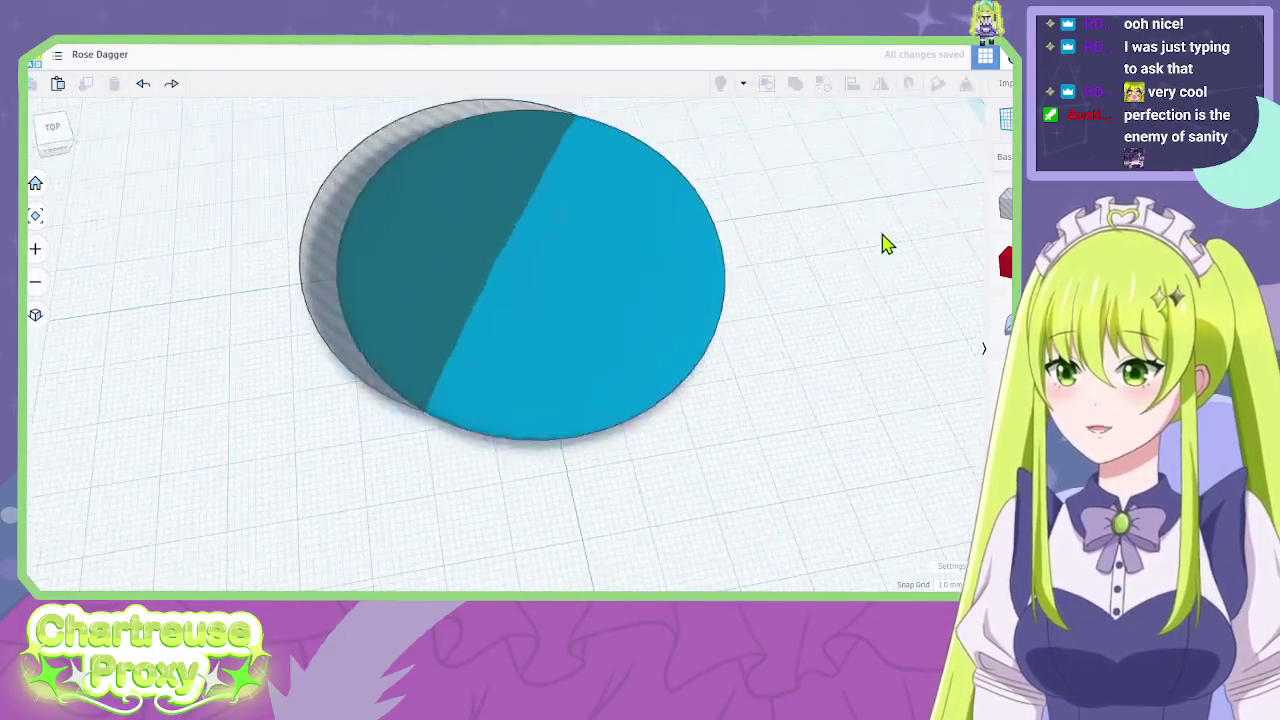
{"action": "left_click", "coordinate": [348, 283]}
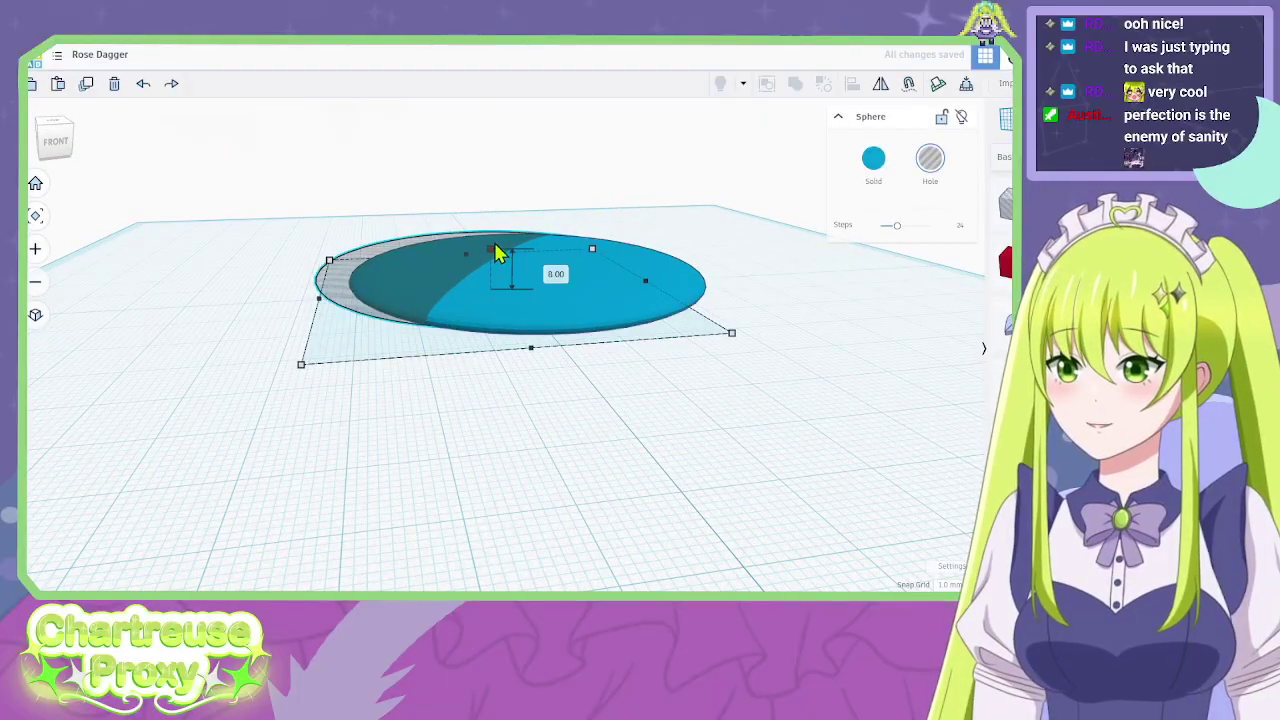
{"action": "right_click_drag", "start_coordinate": [495, 229], "coordinate": [325, 258]}
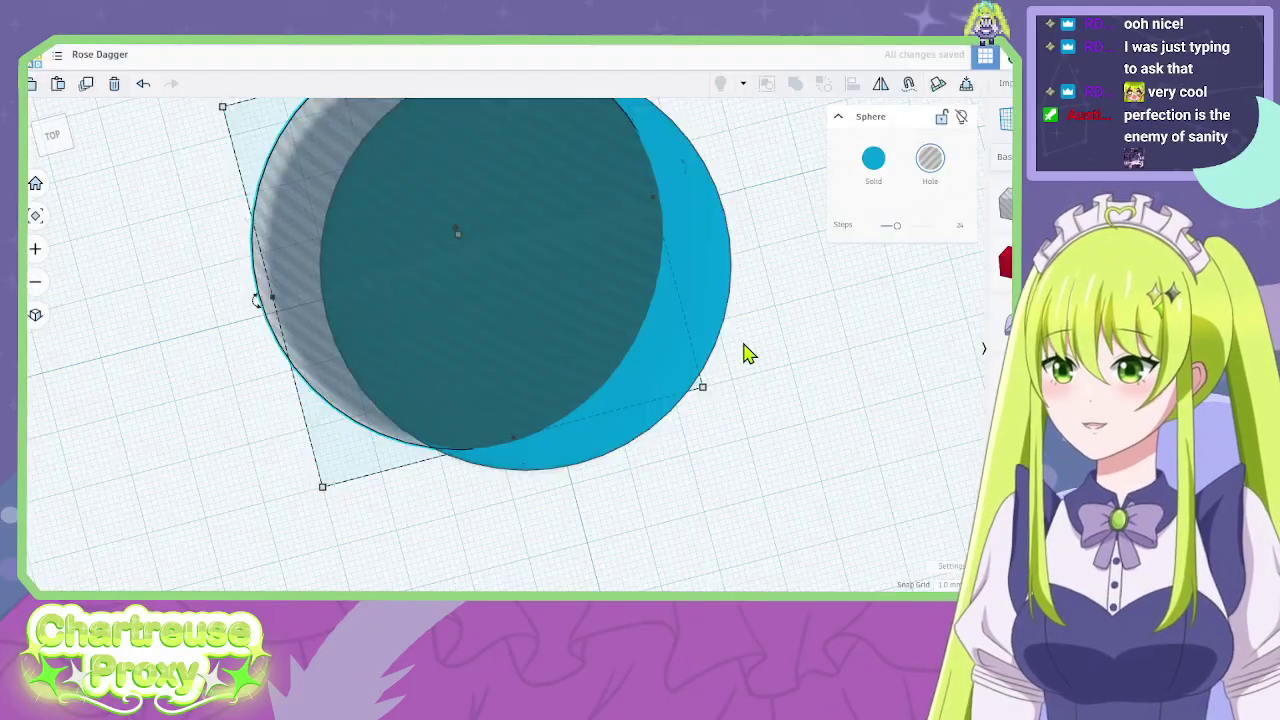
{"action": "right_click_drag", "start_coordinate": [743, 351], "coordinate": [368, 320]}
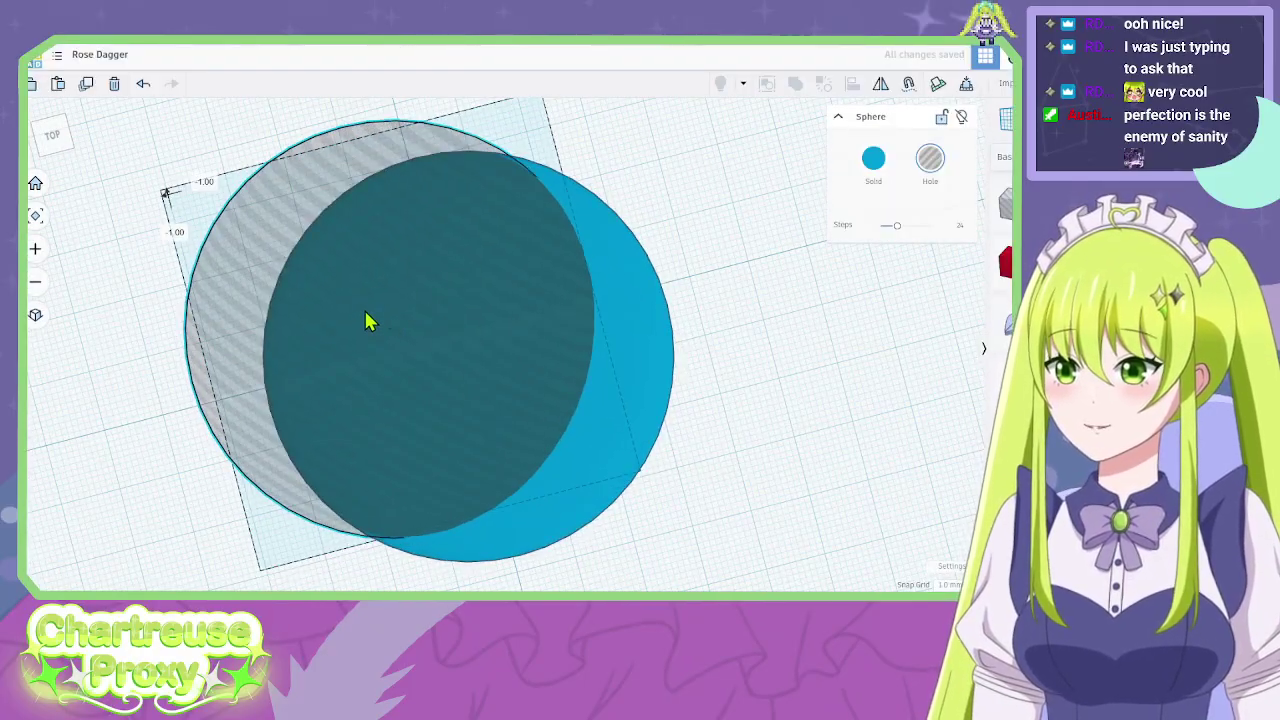
{"action": "left_click", "coordinate": [684, 345]}
{"action": "left_click", "coordinate": [647, 339]}
{"action": "left_click_drag", "start_coordinate": [358, 301], "coordinate": [342, 300]}
{"action": "key", "text": "Left"}
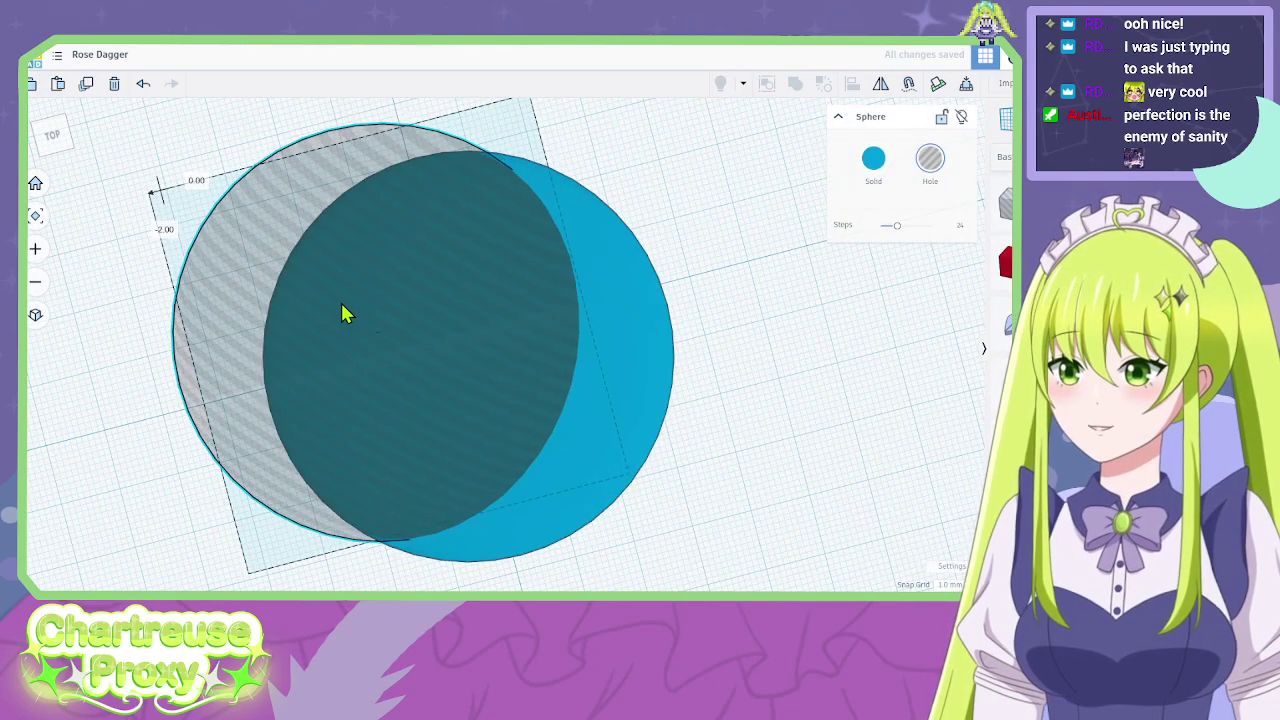
Stretch the hole into a longer oval and reposition it over the solid disc to reshape the crescent.
{"action": "left_click_drag", "start_coordinate": [366, 149], "coordinate": [349, 66]}
{"action": "key", "text": "Left"}
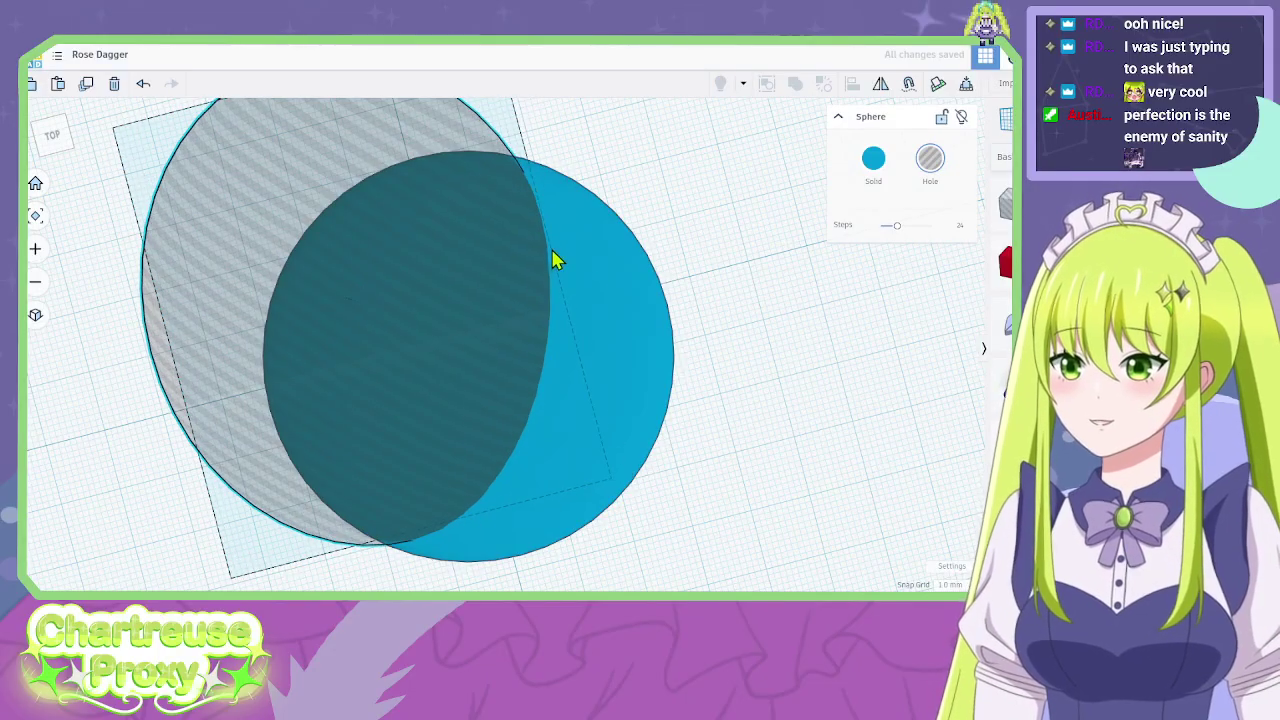
{"action": "left_click_drag", "start_coordinate": [557, 259], "coordinate": [560, 258]}
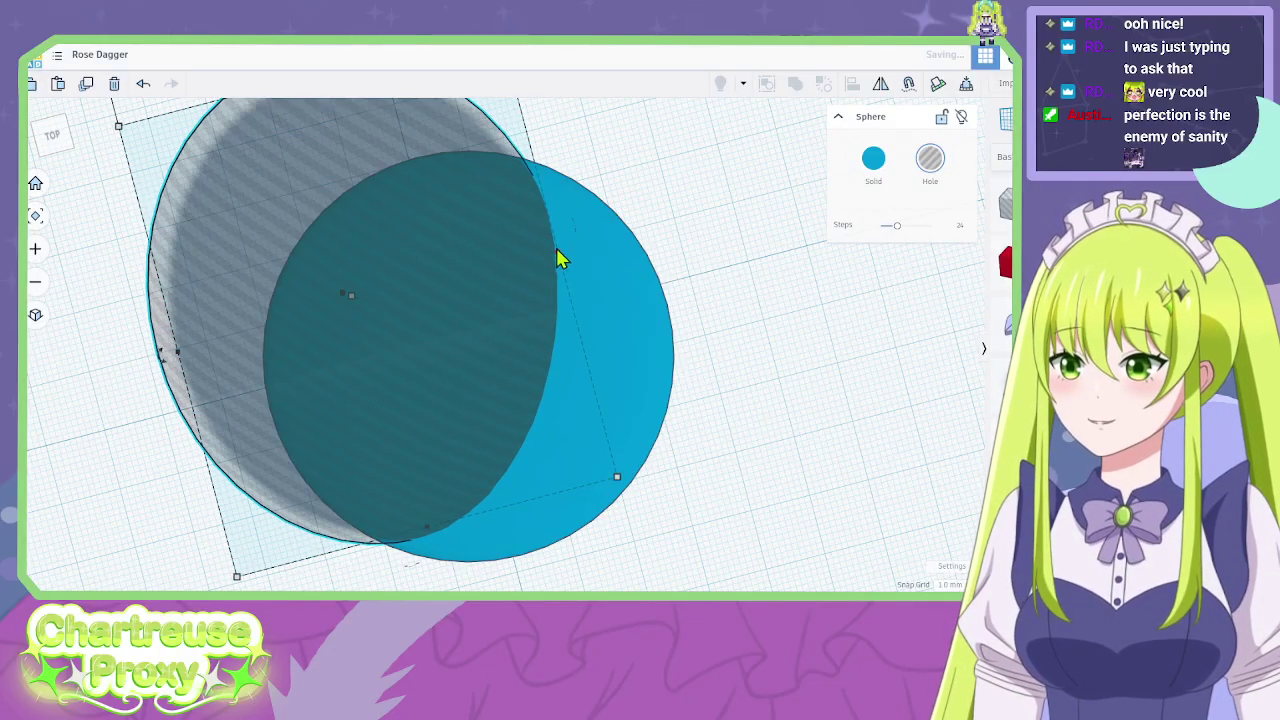
{"action": "left_click_drag", "start_coordinate": [262, 231], "coordinate": [280, 255]}
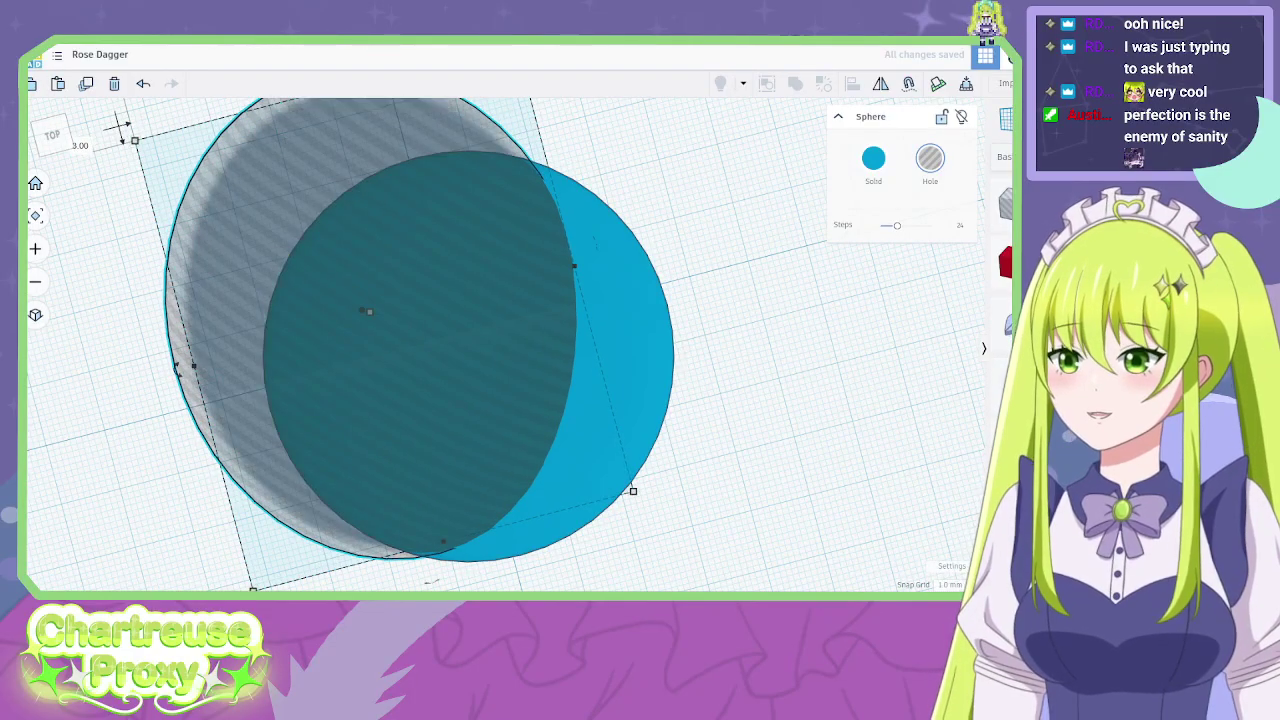
Compare the crescent shape with the curved dagger in the reference artwork.
{"action": "key", "text": "ctrl+Tab"}
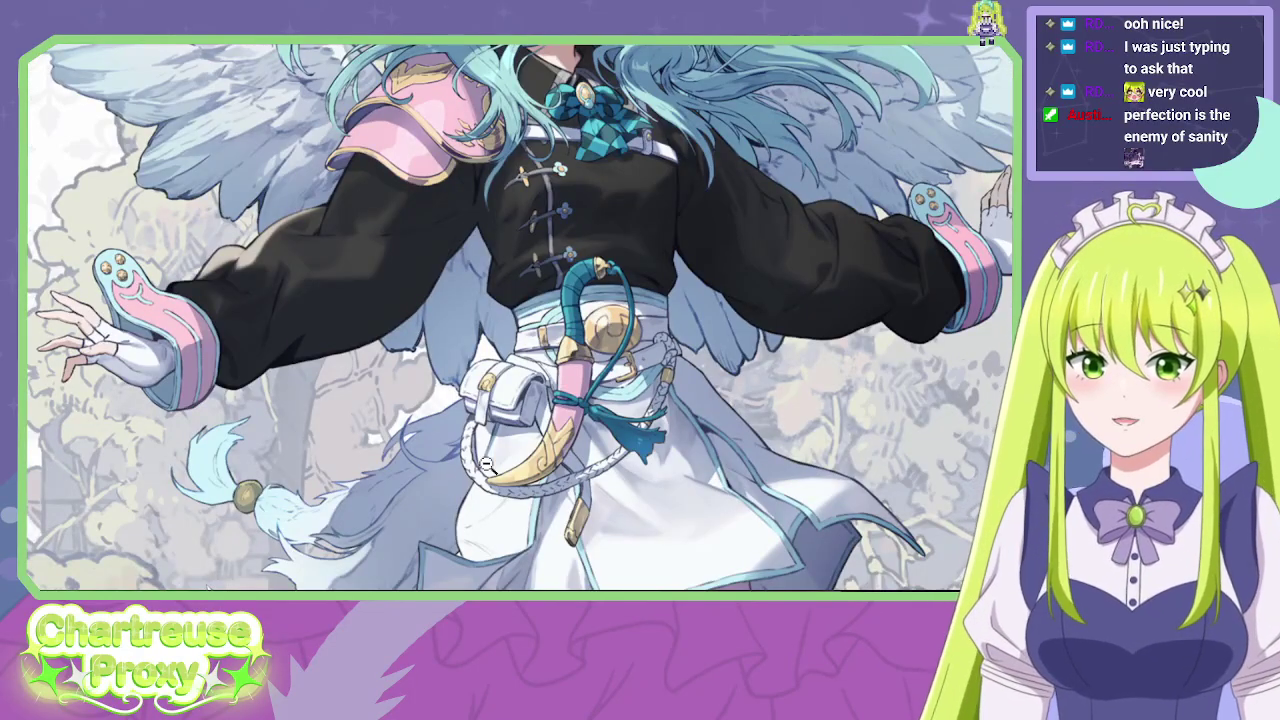
{"action": "key", "text": "ctrl+shift+Tab"}
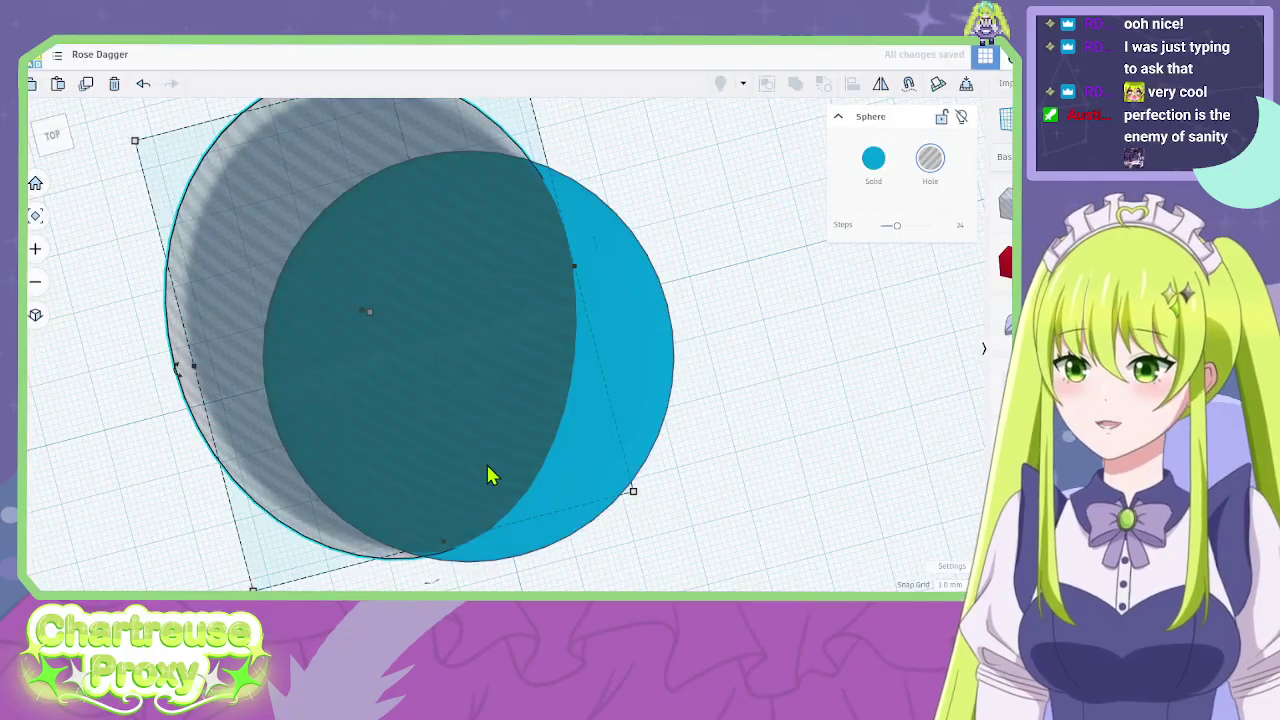
{"action": "key", "text": "ctrl+Tab"}
{"action": "key", "text": "ctrl+shift+Tab"}
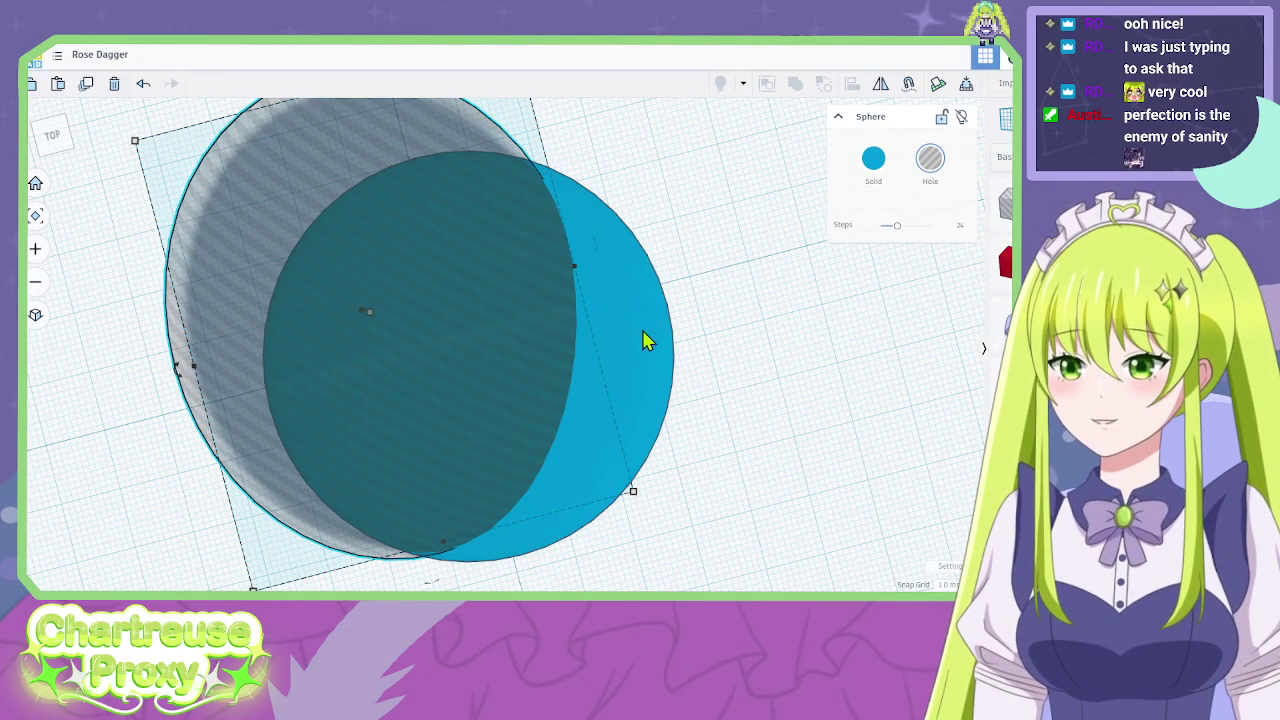
Place a new solid sphere on the workplane beside the overlapping disc and hole.
{"action": "left_click_drag", "start_coordinate": [1040, 205], "coordinate": [645, 216]}
{"action": "right_click_drag", "start_coordinate": [737, 271], "coordinate": [871, 366]}
{"action": "key", "text": "Delete"}
{"action": "left_click_drag", "start_coordinate": [1010, 320], "coordinate": [728, 392]}
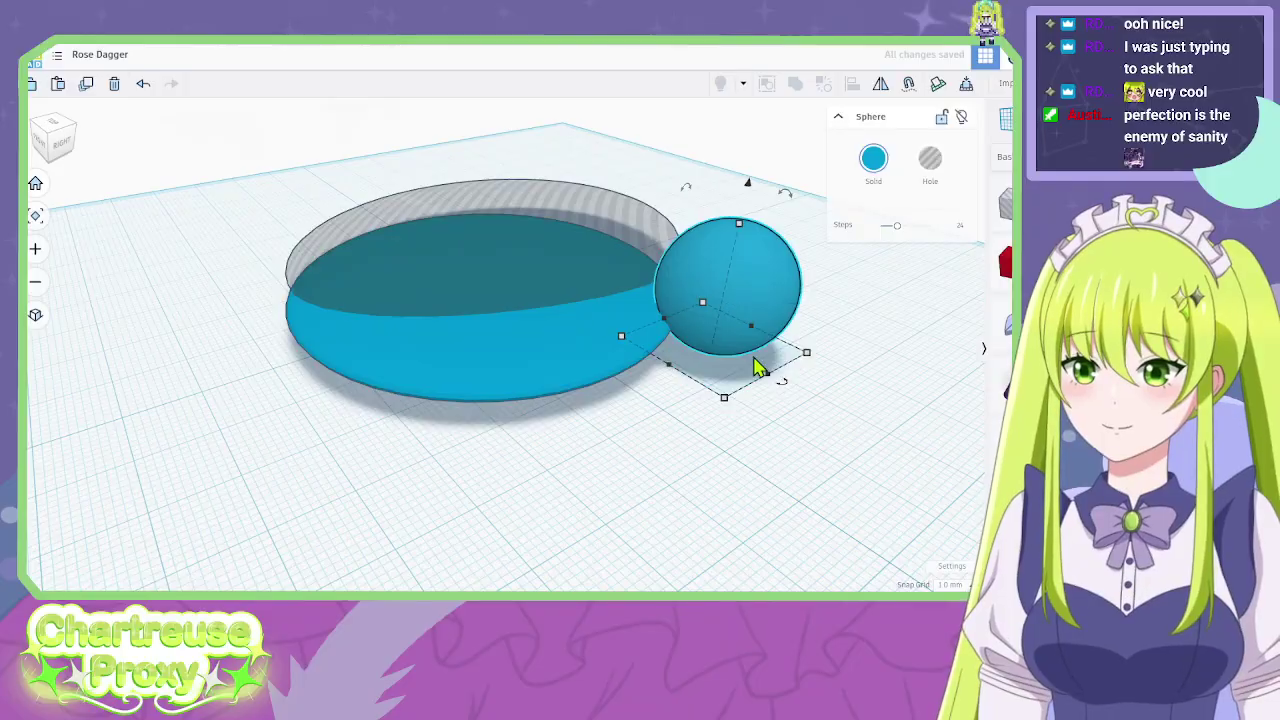
Check the height of the large solid disc and undo the stray change made to it.
{"action": "right_click_drag", "start_coordinate": [758, 368], "coordinate": [503, 366]}
{"action": "left_click", "coordinate": [507, 325]}
{"action": "mouse_move", "coordinate": [484, 280]}
{"action": "left_mouse_down"}
{"action": "mouse_move", "coordinate": [486, 266]}
{"action": "mouse_move", "coordinate": [486, 277]}
{"action": "left_mouse_up"}
{"action": "key", "text": "ctrl+z"}
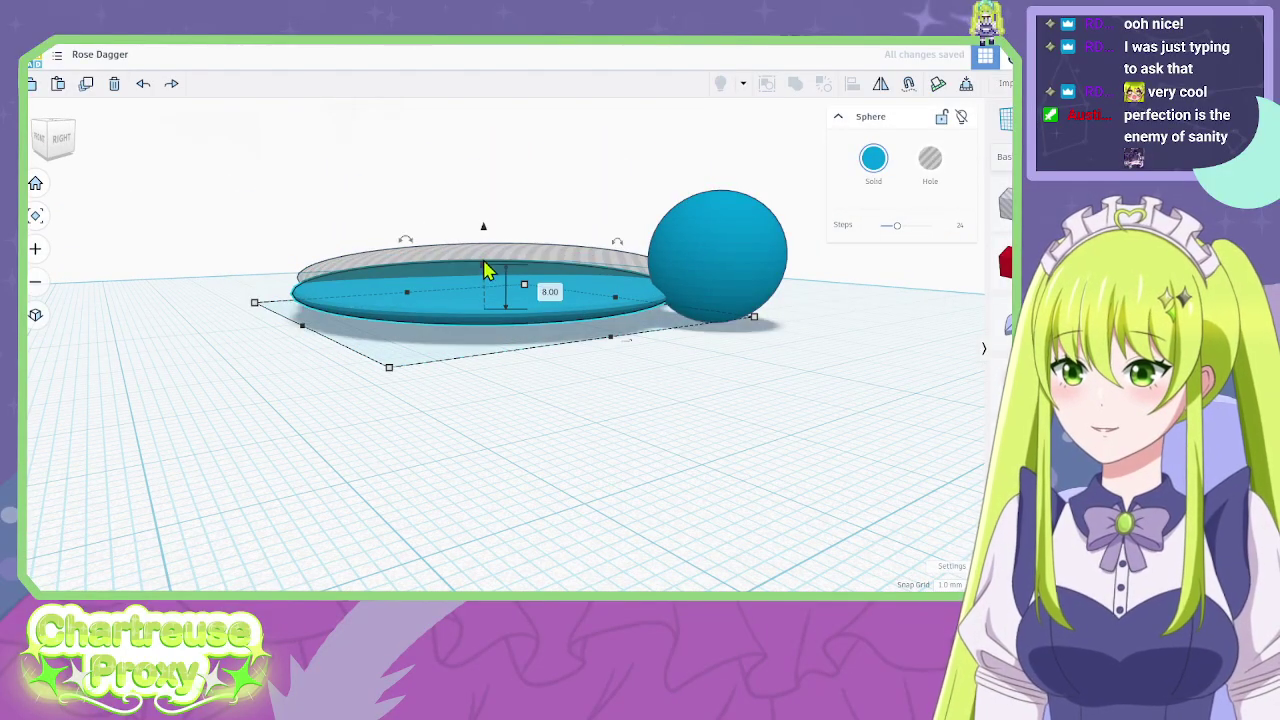
Flatten the new small sphere to 8 mm high.
{"action": "left_click", "coordinate": [783, 288]}
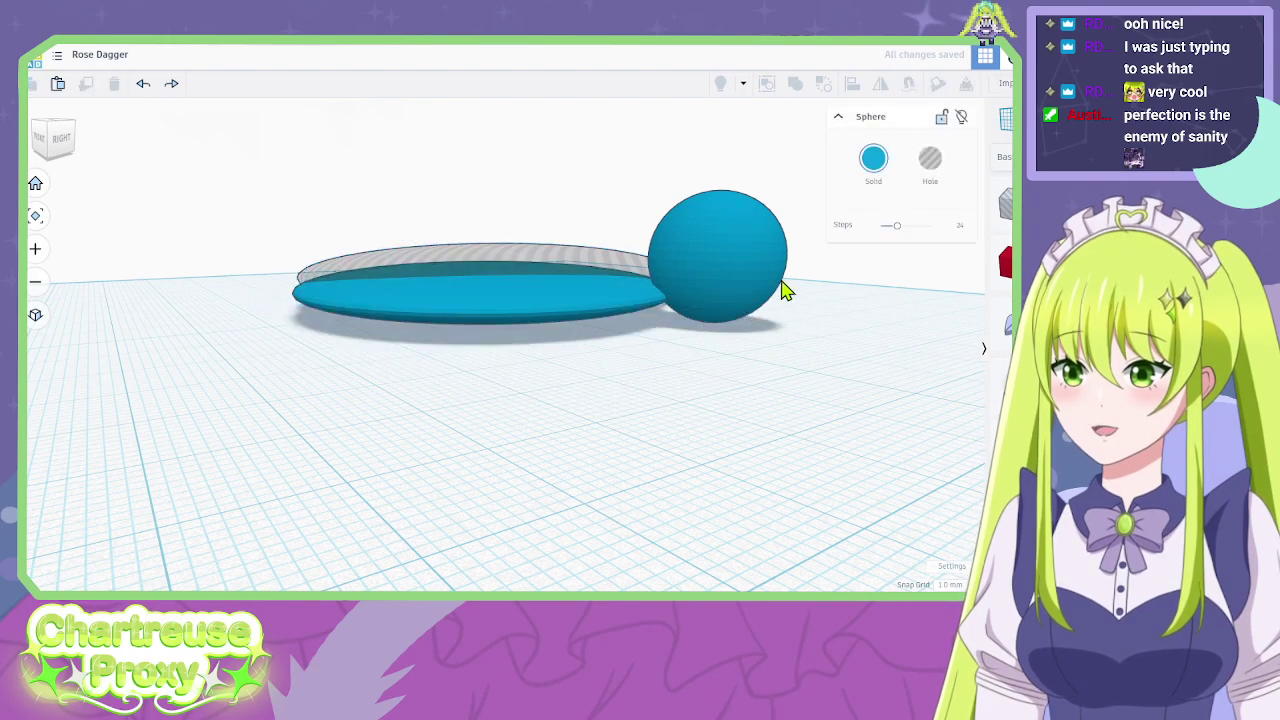
{"action": "left_click", "coordinate": [720, 273]}
{"action": "left_click_drag", "start_coordinate": [717, 198], "coordinate": [722, 251]}
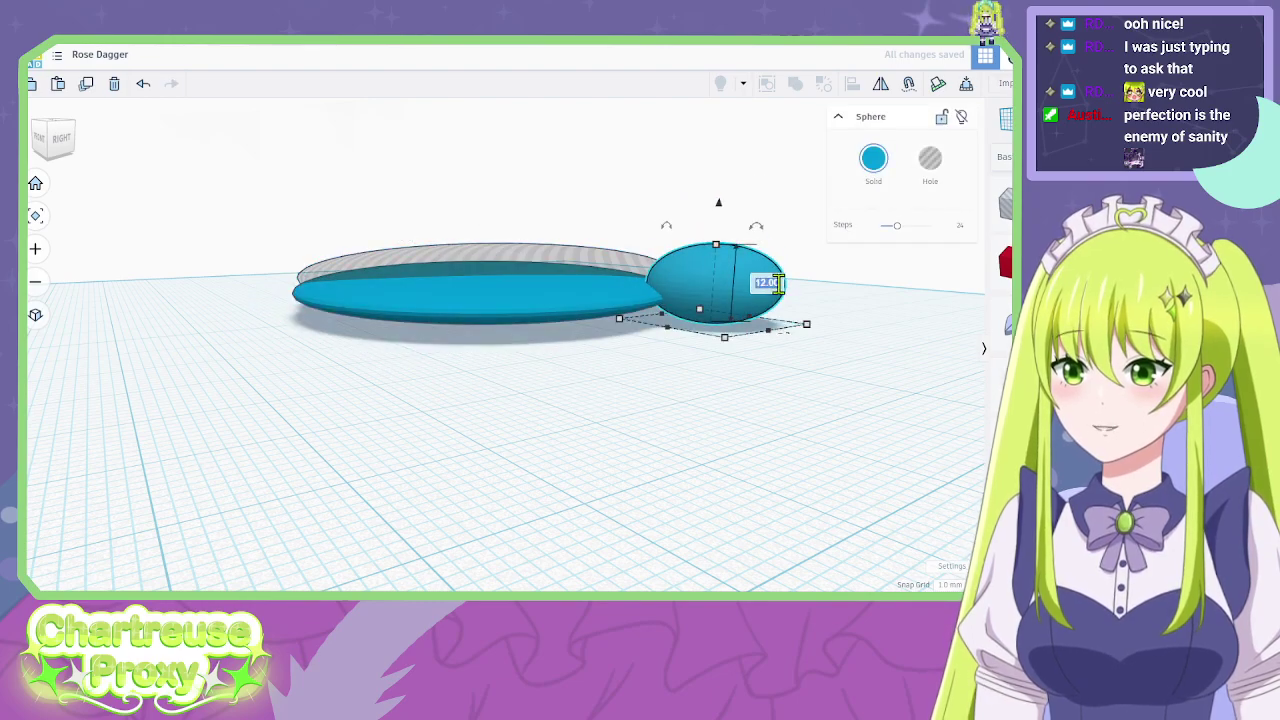
{"action": "type", "text": "8"}
{"action": "key", "text": "Return"}
Move the small flattened sphere onto the outer edge of the crescent.
{"action": "right_click_drag", "start_coordinate": [877, 323], "coordinate": [888, 383]}
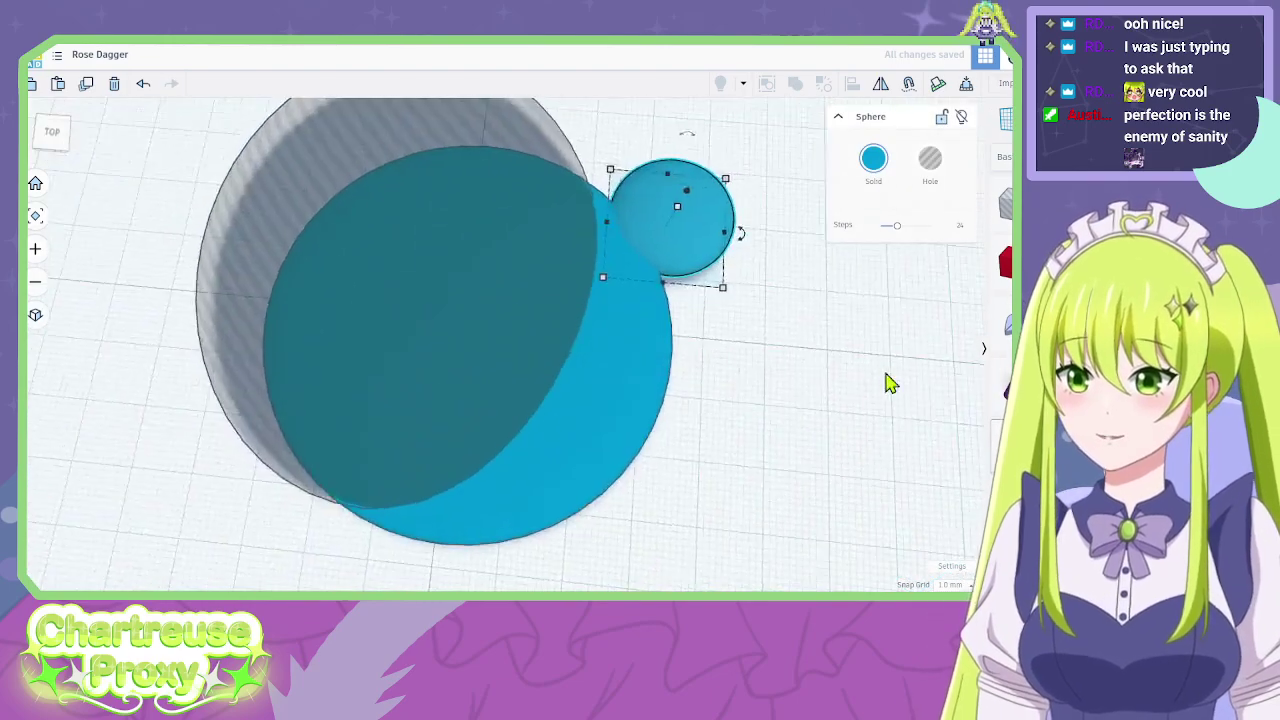
{"action": "left_click_drag", "start_coordinate": [683, 217], "coordinate": [664, 292]}
{"action": "scroll", "coordinate": [557, 420], "scroll_direction": "up", "scroll_amount": 6}
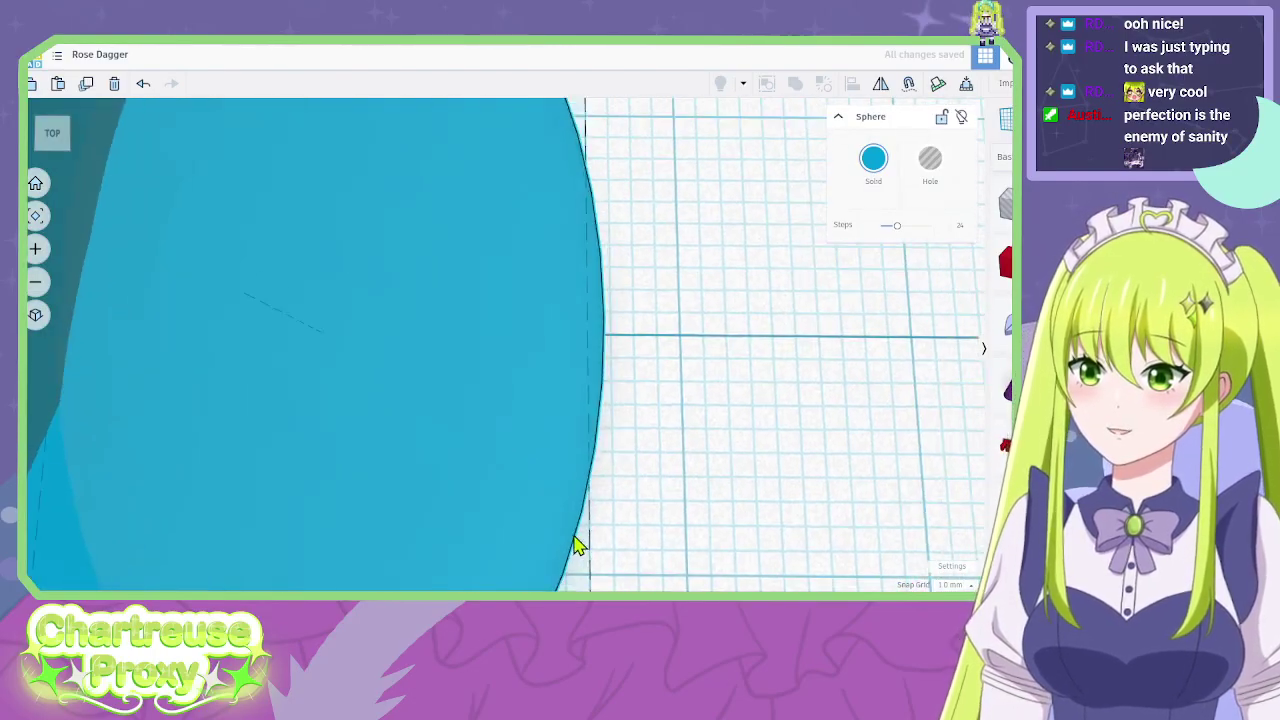
{"action": "scroll", "coordinate": [545, 345], "scroll_direction": "down", "scroll_amount": 2}
{"action": "scroll", "coordinate": [542, 336], "scroll_direction": "down", "scroll_amount": 1}
{"action": "middle_click_drag", "start_coordinate": [542, 336], "coordinate": [545, 435]}
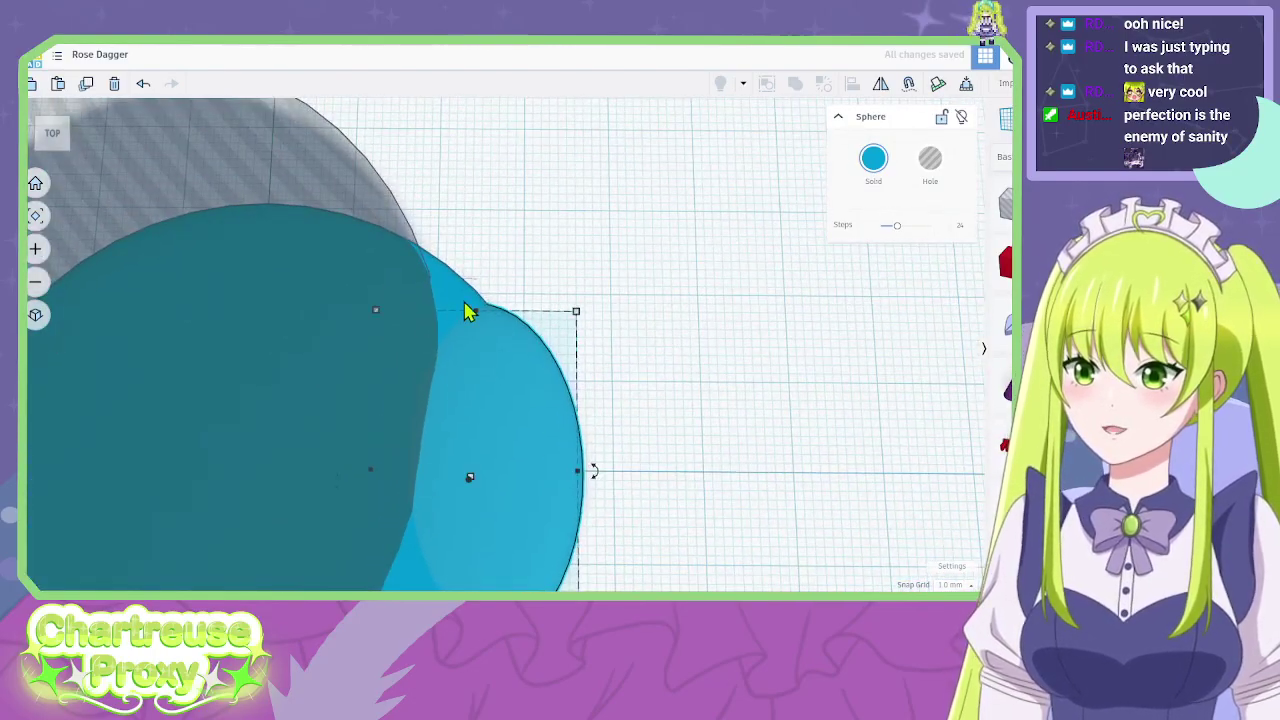
Stretch the small sphere into a narrow oval about 56 mm long, extending beyond the crescent's upper tip.
{"action": "left_click_drag", "start_coordinate": [475, 318], "coordinate": [562, 155]}
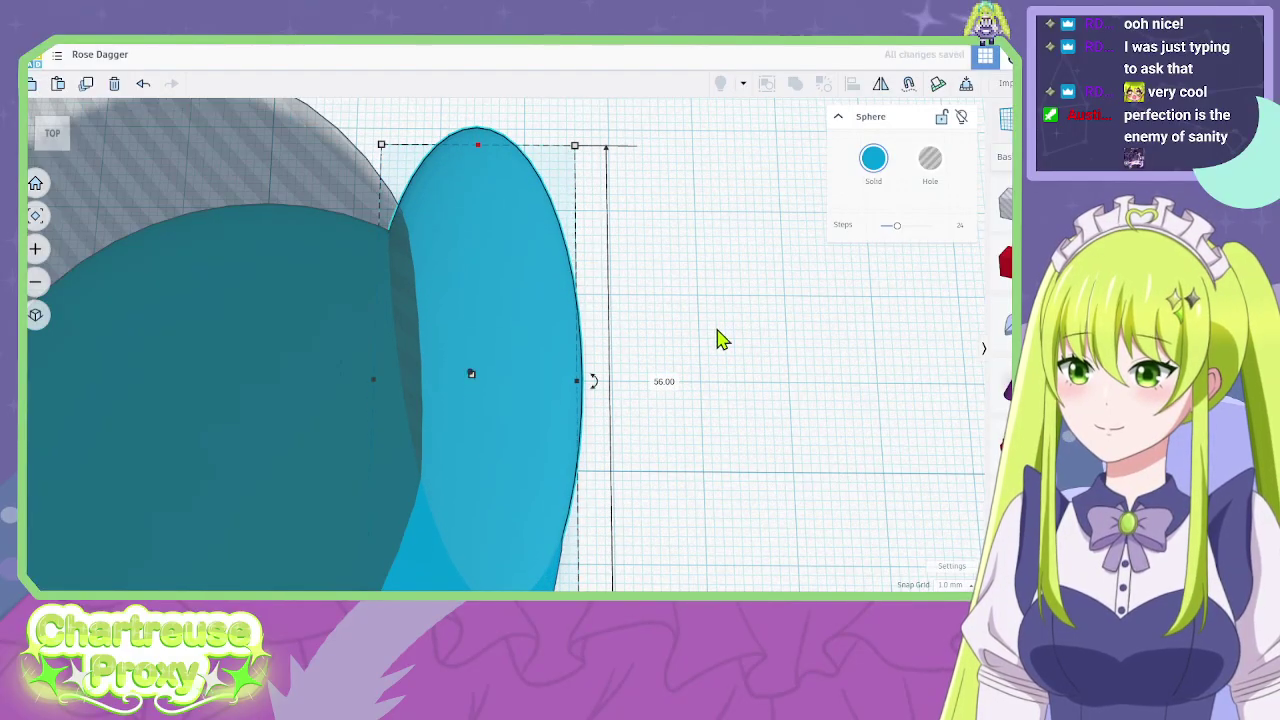
{"action": "middle_click_drag", "start_coordinate": [717, 340], "coordinate": [774, 402]}
{"action": "left_click_drag", "start_coordinate": [538, 208], "coordinate": [540, 190]}
{"action": "middle_click_drag", "start_coordinate": [658, 406], "coordinate": [686, 394]}
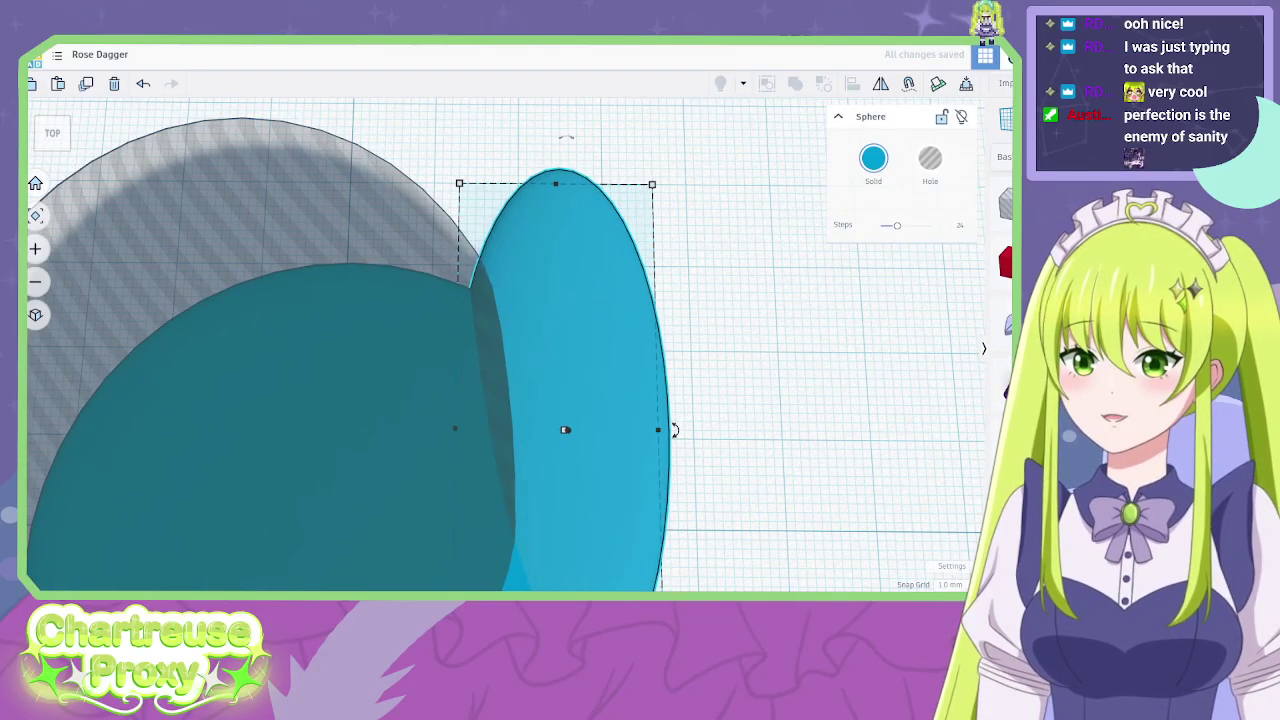
Place a box over the upper end of the narrow oval and compare the shape with the dagger in the reference artwork.
{"action": "left_click_drag", "start_coordinate": [1005, 262], "coordinate": [600, 280]}
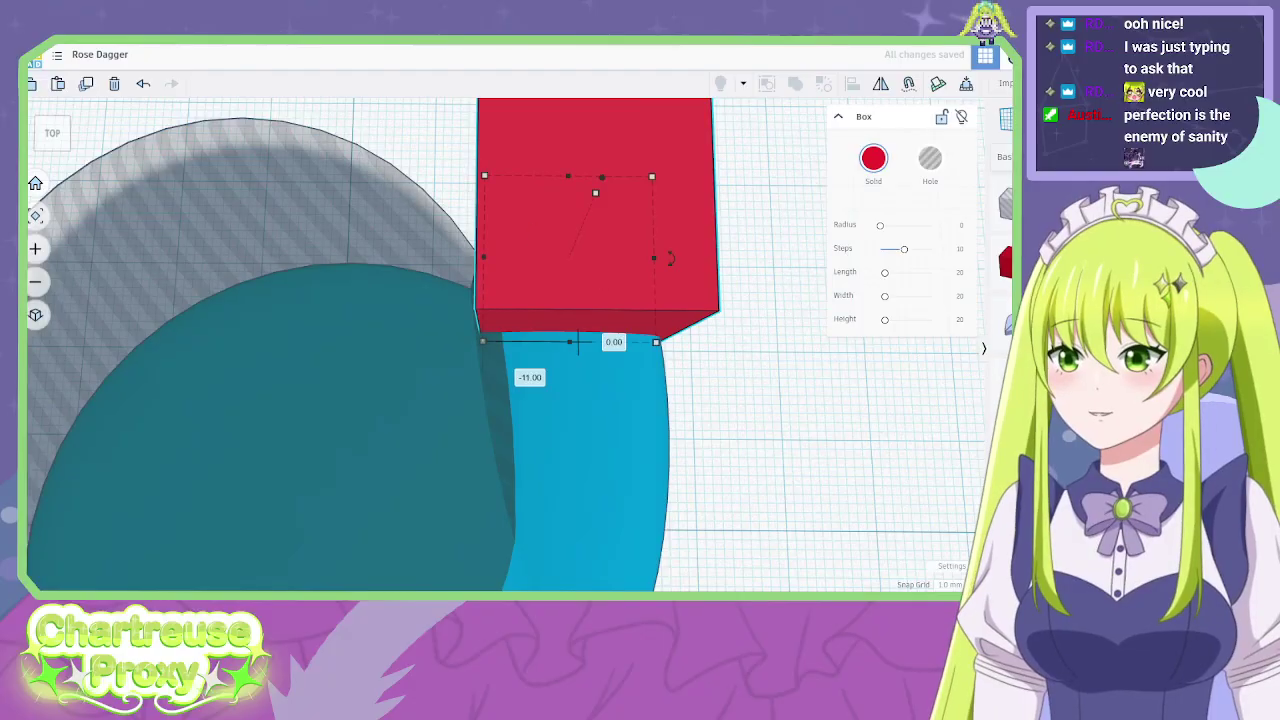
{"action": "key", "text": "ctrl+Tab"}
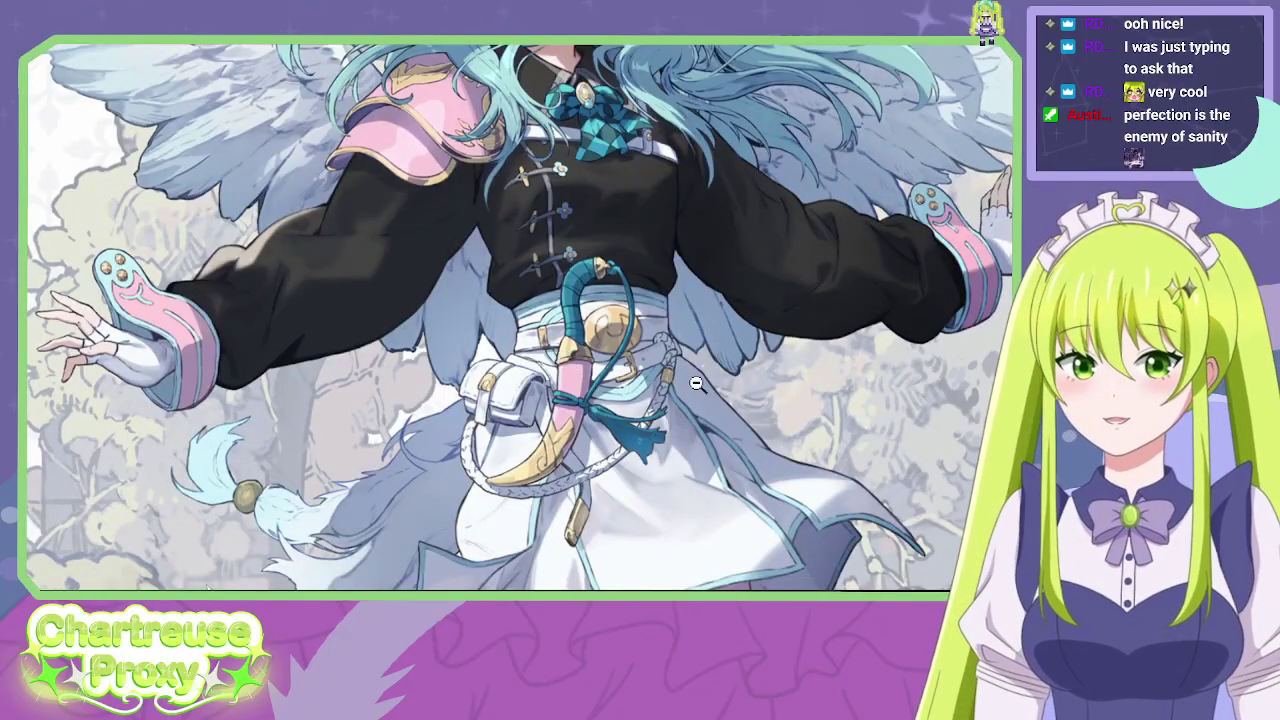
{"action": "key", "text": "ctrl+shift+Tab"}
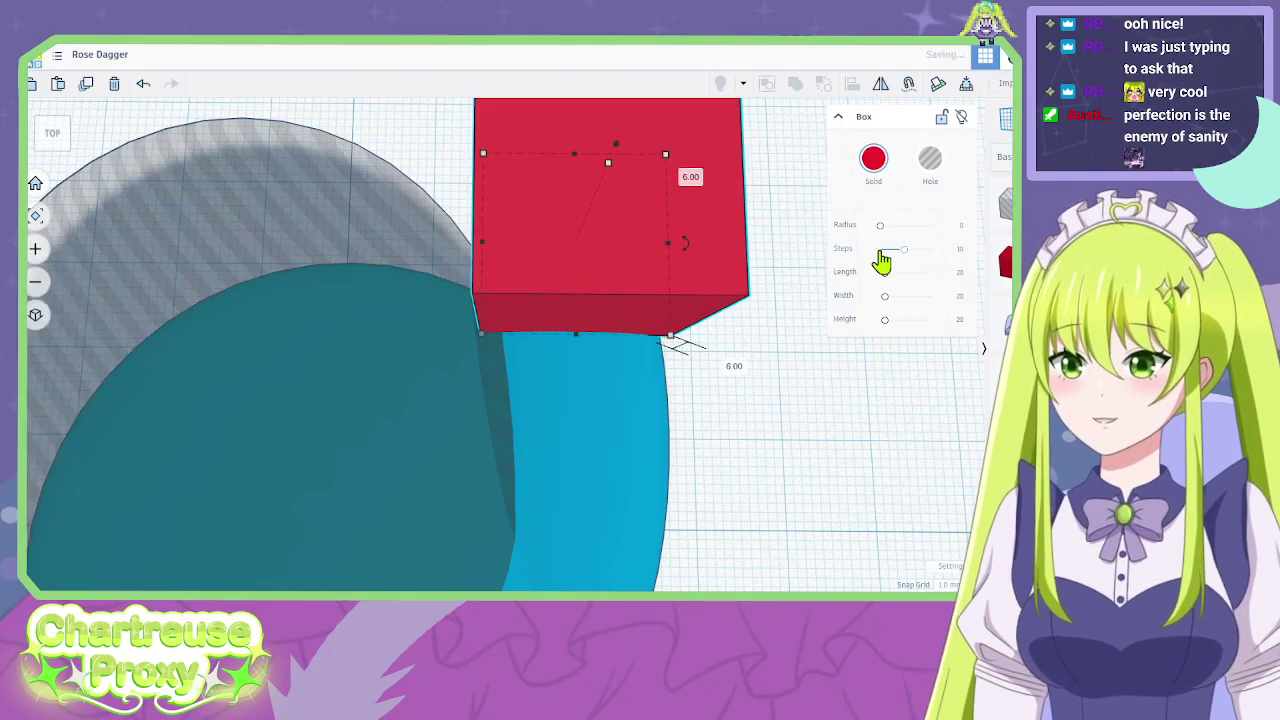
Move the box off the narrow oval to an empty part of the workplane.
{"action": "scroll", "coordinate": [765, 454], "scroll_direction": "down", "scroll_amount": 3}
{"action": "key", "text": "Right"}
{"action": "key", "text": "Right"}
{"action": "key", "text": "Right"}
{"action": "key", "text": "Right"}
{"action": "key", "text": "Right"}
{"action": "key", "text": "Right"}
{"action": "key", "text": "Right"}
{"action": "key", "text": "Right"}
{"action": "key", "text": "Right"}
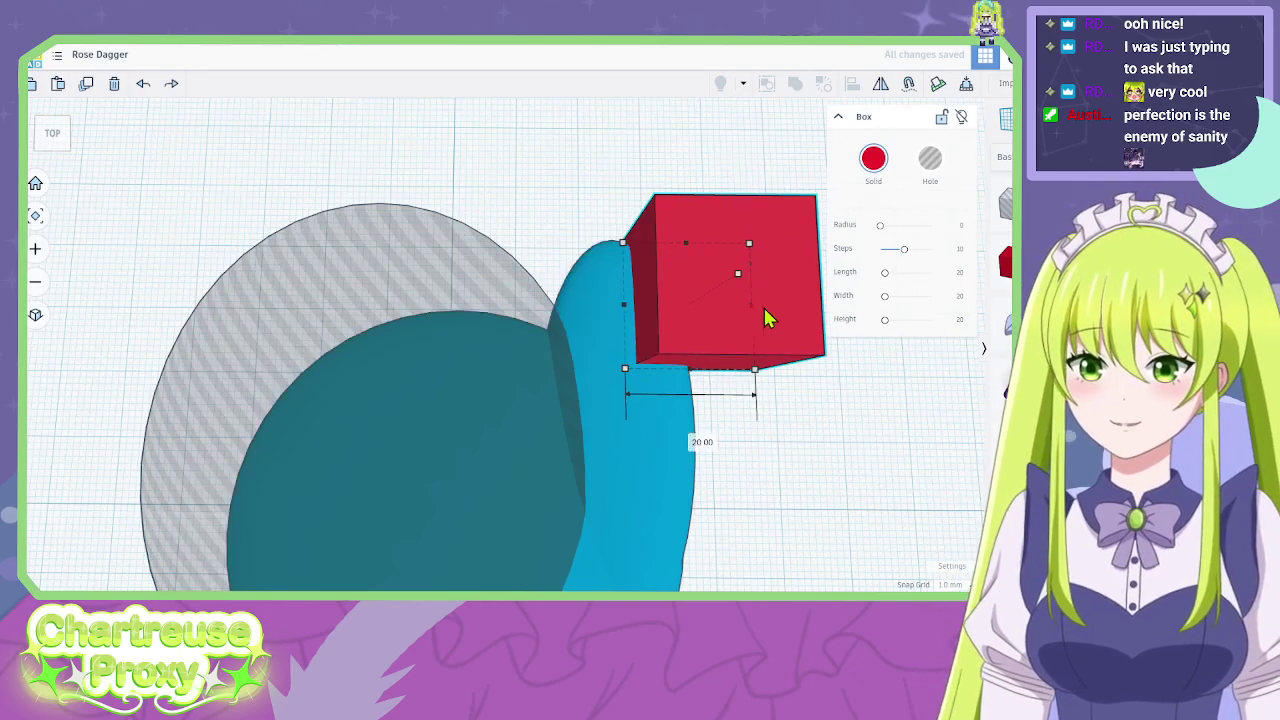
{"action": "left_click_drag", "start_coordinate": [757, 306], "coordinate": [941, 308]}
{"action": "key", "text": "ctrl+z"}
{"action": "left_click_drag", "start_coordinate": [715, 302], "coordinate": [904, 358]}
{"action": "left_click", "coordinate": [831, 537]}
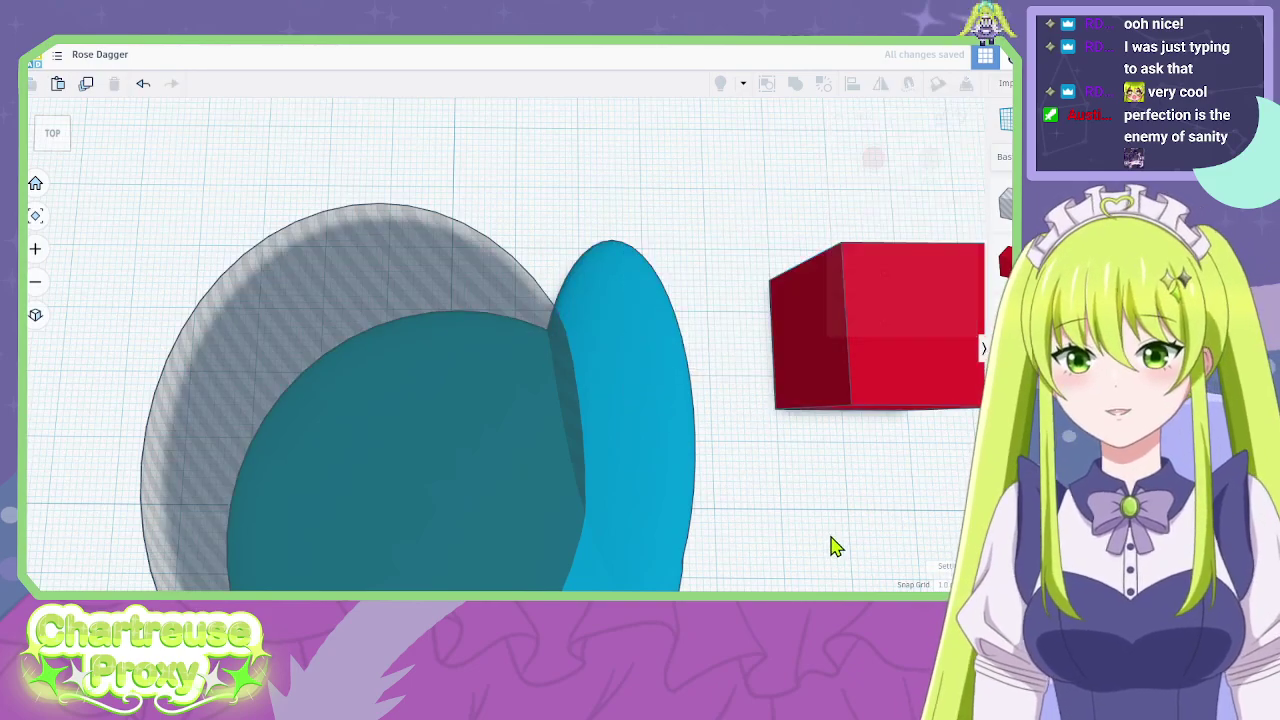
Set the snap grid to 0.1 mm and fine-tune the narrow oval's fit along the large disc's outer edge.
{"action": "right_click_drag", "start_coordinate": [718, 510], "coordinate": [700, 504]}
{"action": "scroll", "coordinate": [814, 512], "scroll_direction": "up", "scroll_amount": 6}
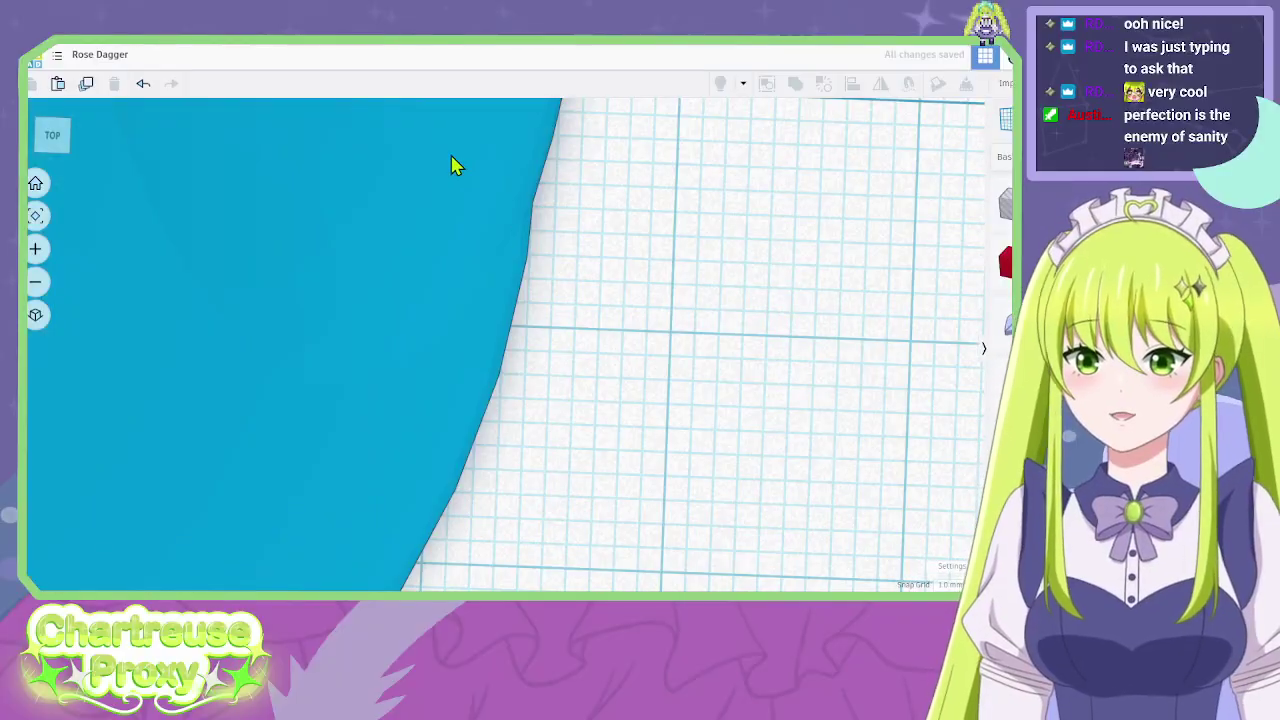
{"action": "left_click", "coordinate": [452, 165]}
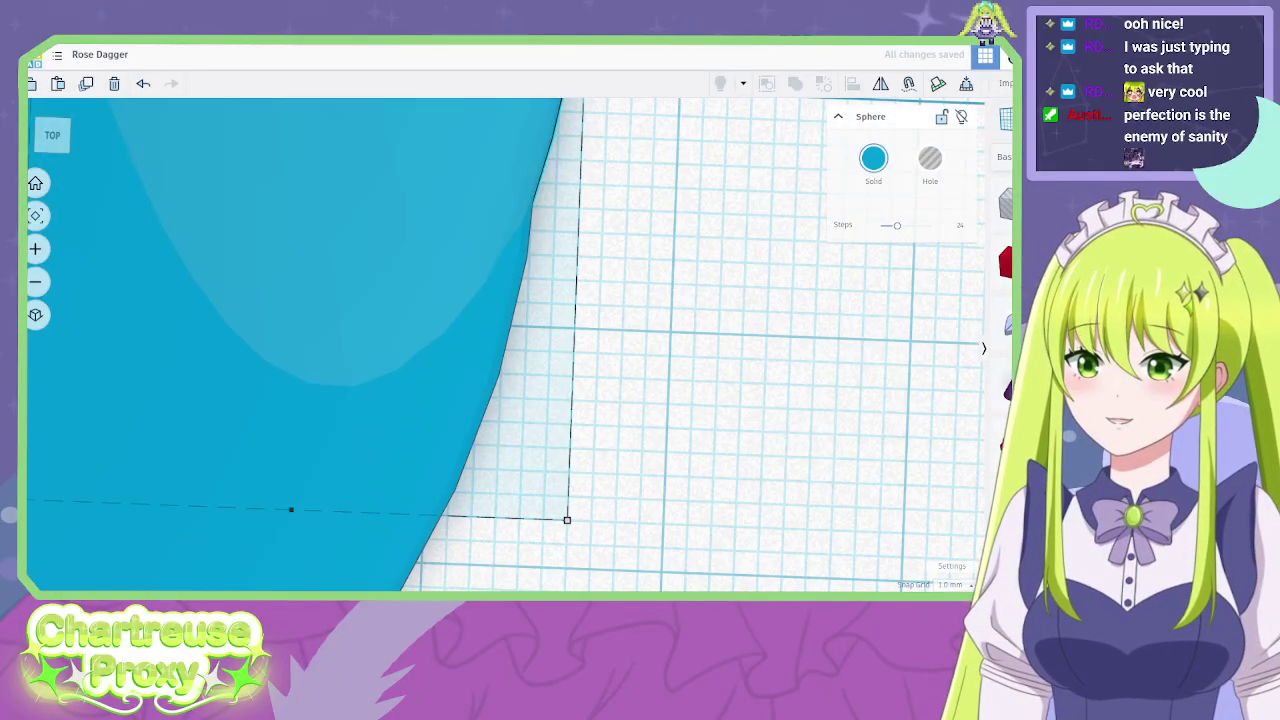
{"action": "left_click", "coordinate": [950, 467]}
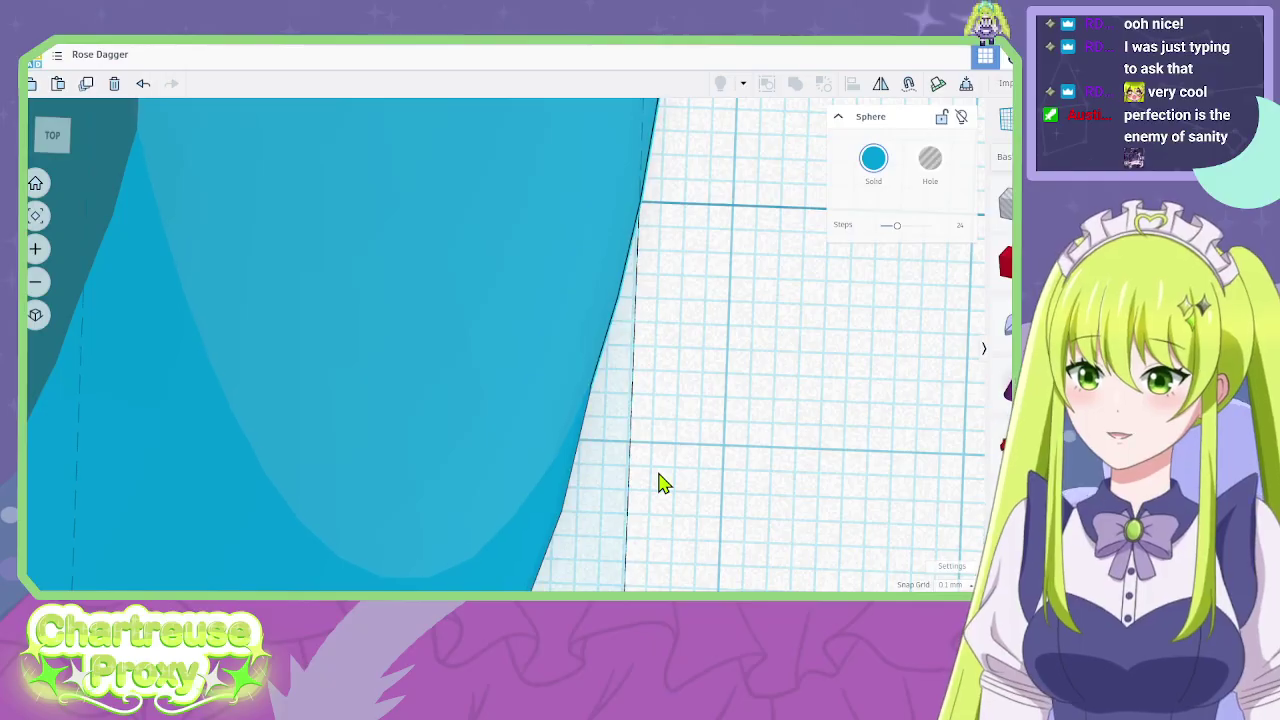
{"action": "right_click_drag", "start_coordinate": [660, 483], "coordinate": [706, 456]}
{"action": "scroll", "coordinate": [749, 477], "scroll_direction": "down", "scroll_amount": 3}
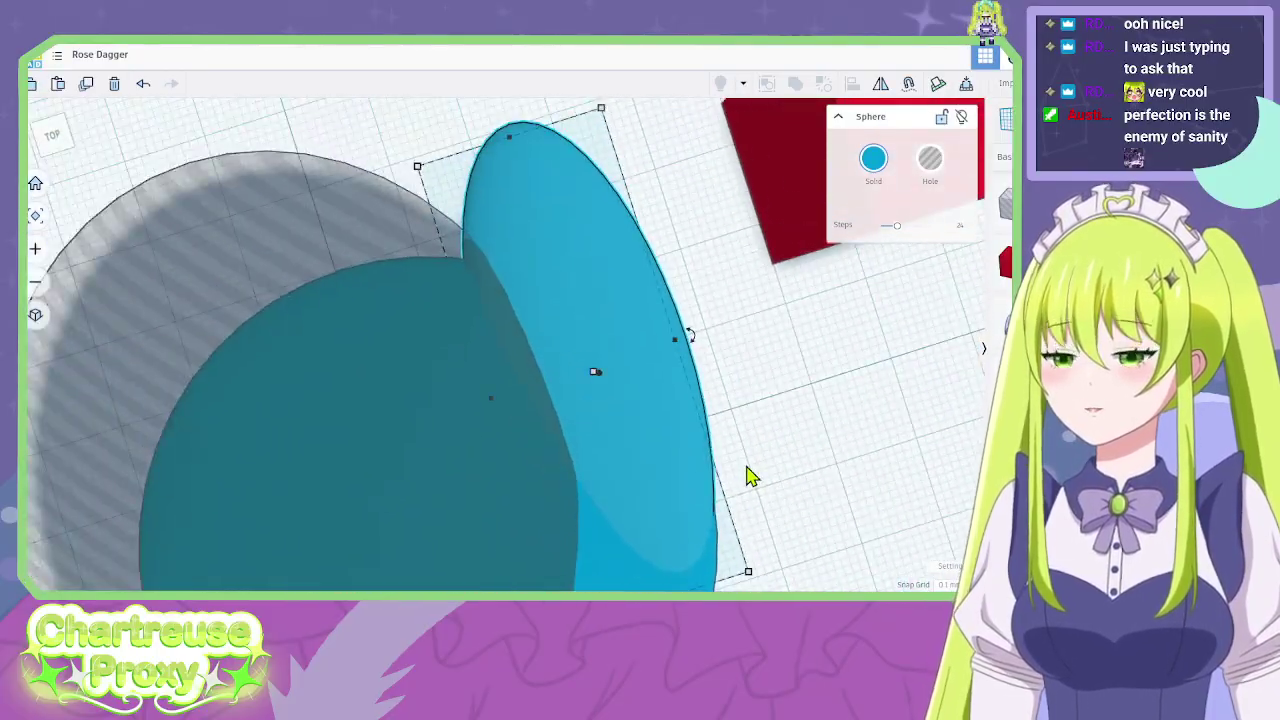
Try grouping the large disc, narrow oval and oval hole as a bundle, and try it again as a union.
{"action": "middle_click_drag", "start_coordinate": [749, 477], "coordinate": [717, 401]}
{"action": "left_click", "coordinate": [248, 235], "text": "shift"}
{"action": "left_click", "coordinate": [440, 300], "text": "shift"}
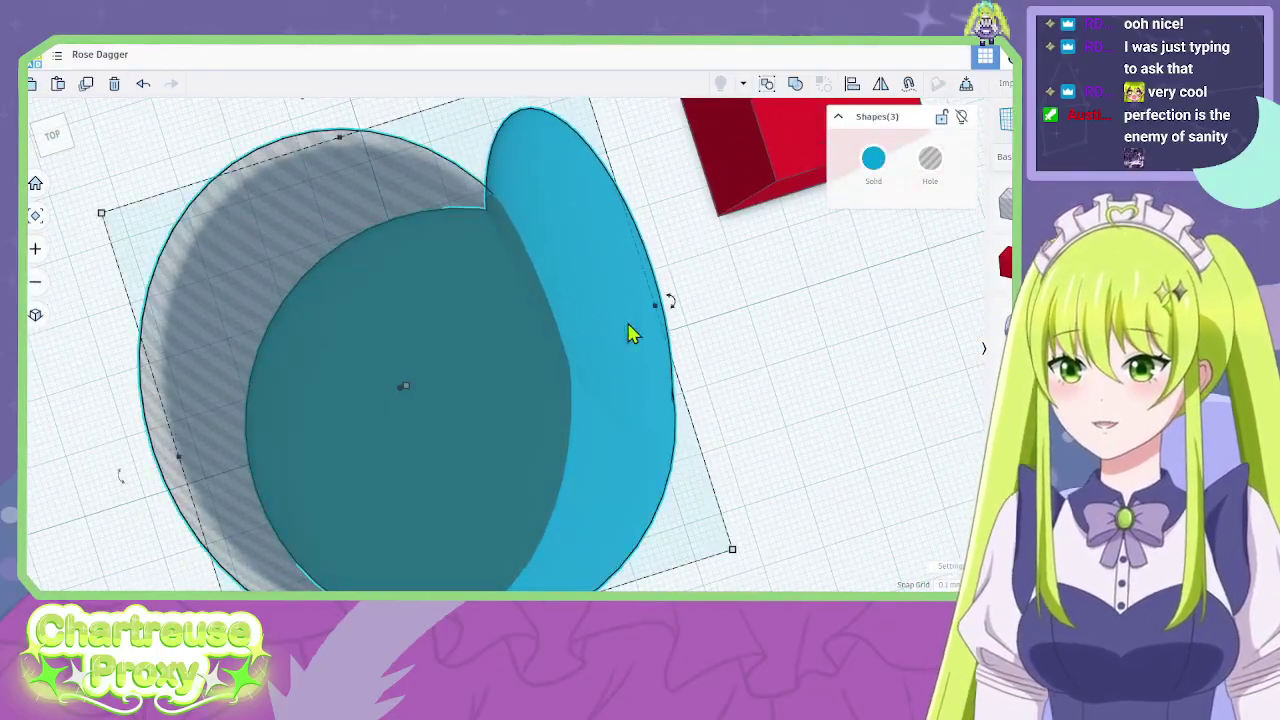
{"action": "left_click", "coordinate": [770, 92]}
{"action": "right_click_drag", "start_coordinate": [714, 434], "coordinate": [224, 373]}
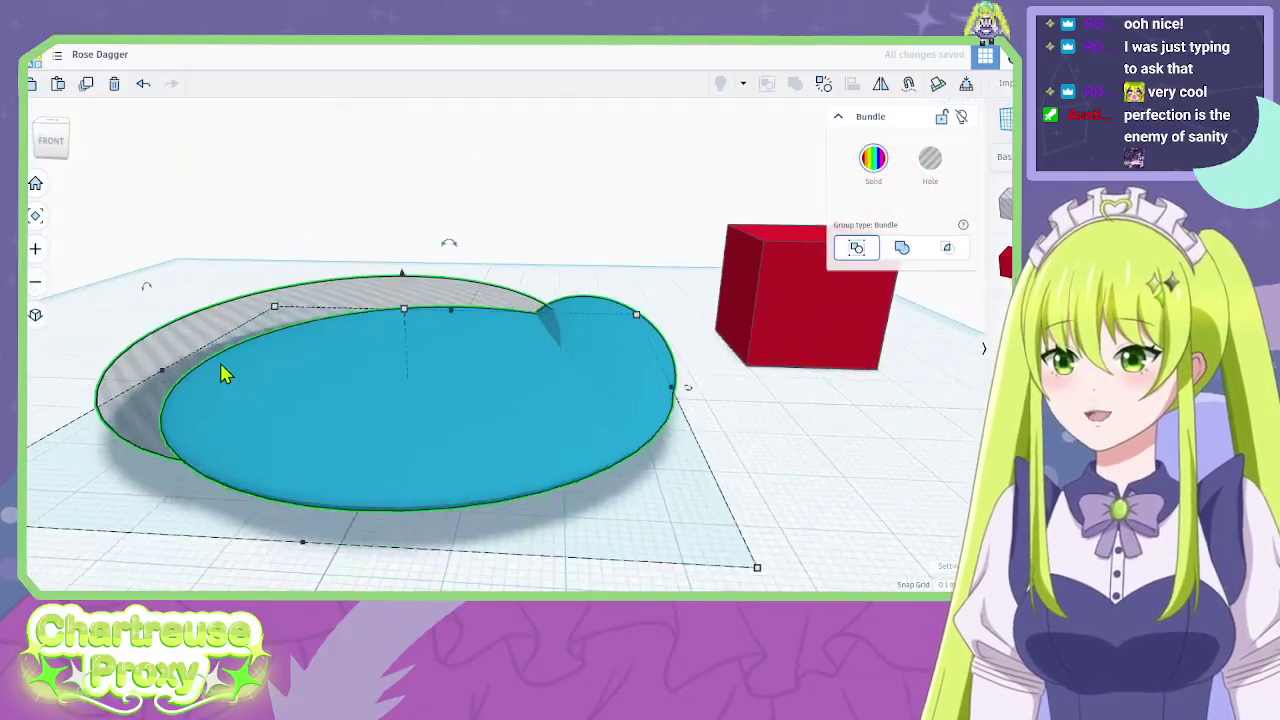
{"action": "key", "text": "ctrl+z"}
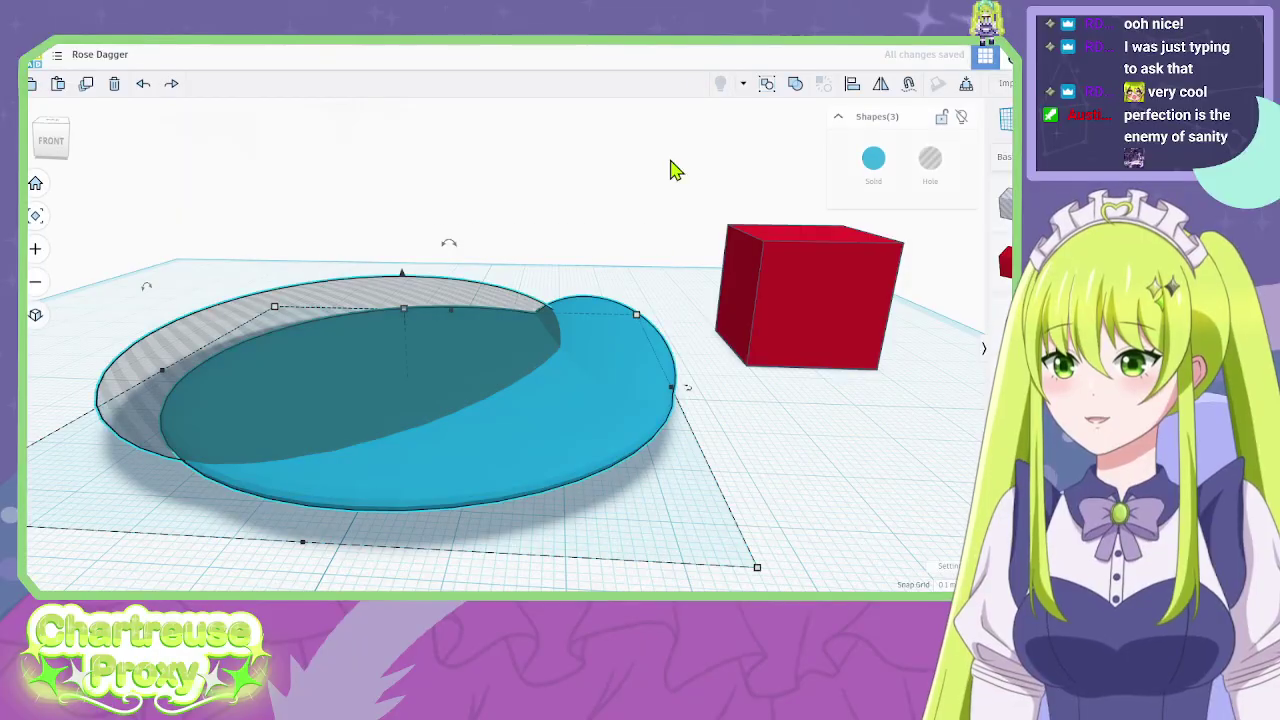
{"action": "left_click", "coordinate": [780, 88]}
{"action": "right_click_drag", "start_coordinate": [700, 514], "coordinate": [760, 578]}
{"action": "key", "text": "ctrl+z"}
Adjust the oval hole's height to about 16 mm and lower it through the large disc.
{"action": "middle_click_drag", "start_coordinate": [350, 482], "coordinate": [630, 366]}
{"action": "left_click", "coordinate": [546, 306]}
{"action": "right_click_drag", "start_coordinate": [546, 306], "coordinate": [635, 250]}
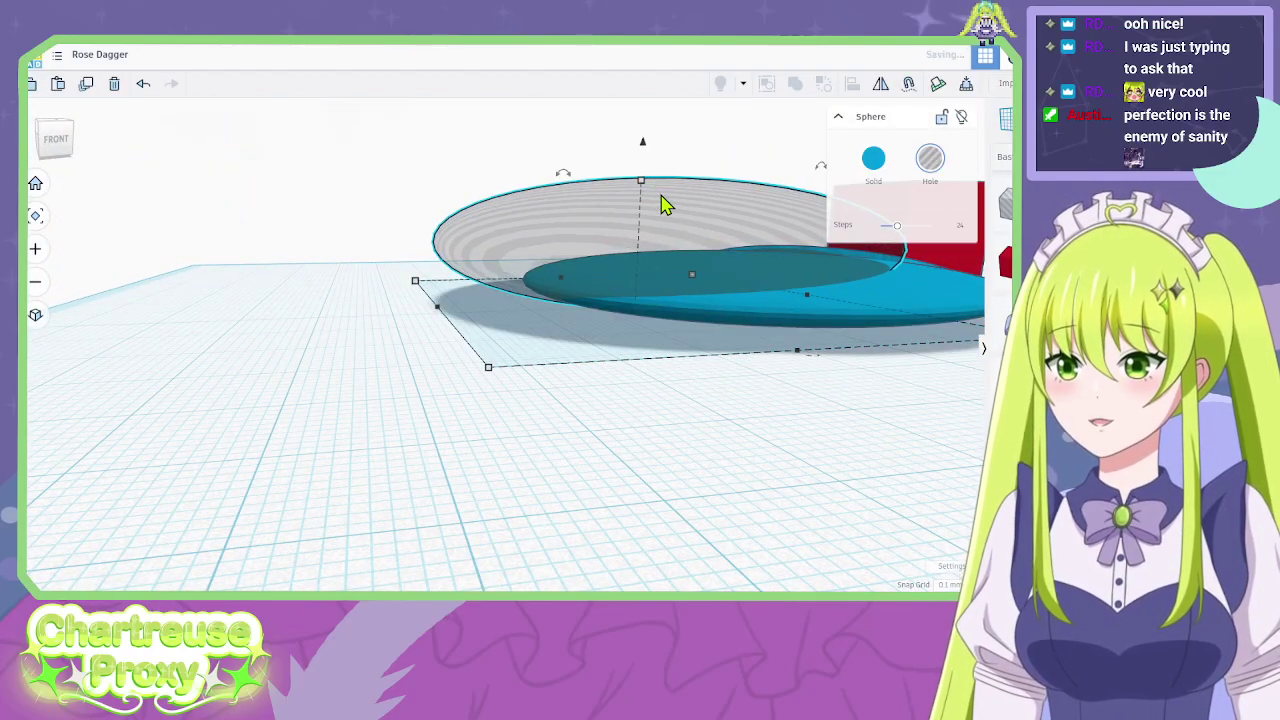
{"action": "key", "text": "ctrl+z"}
{"action": "left_click_drag", "start_coordinate": [643, 237], "coordinate": [651, 207]}
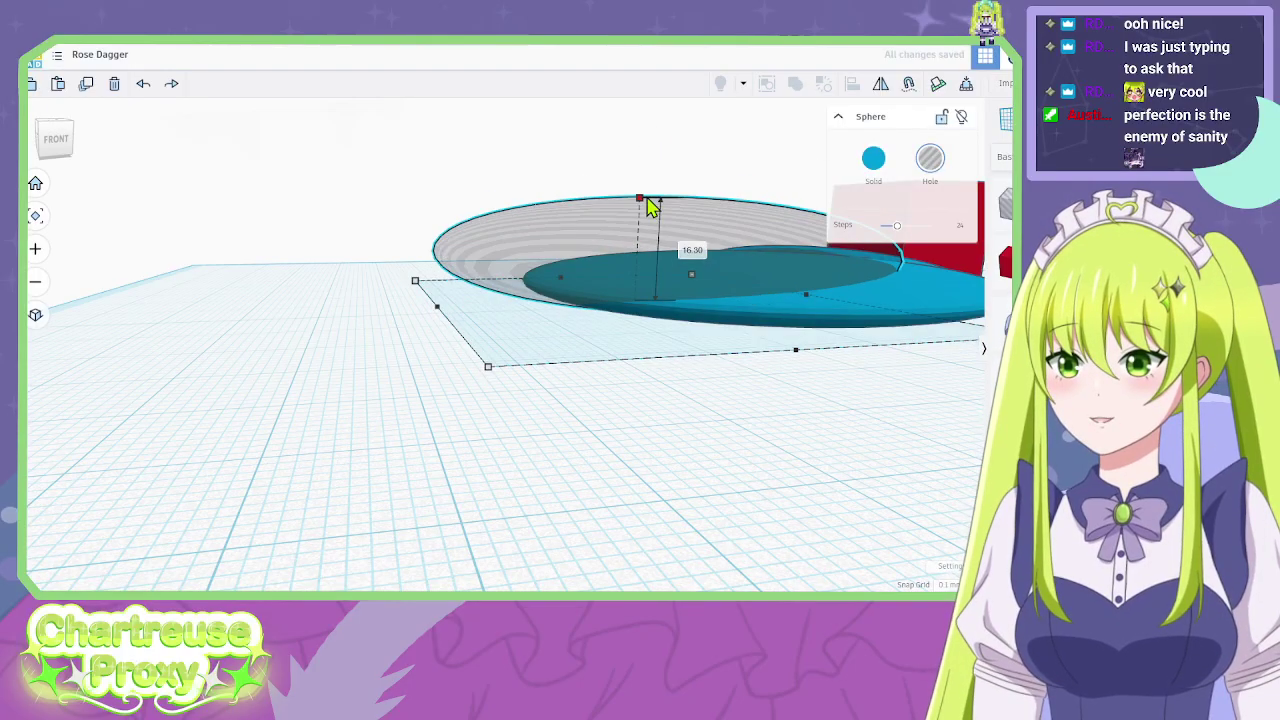
{"action": "left_click_drag", "start_coordinate": [641, 164], "coordinate": [663, 200]}
{"action": "right_click_drag", "start_coordinate": [663, 200], "coordinate": [462, 316]}
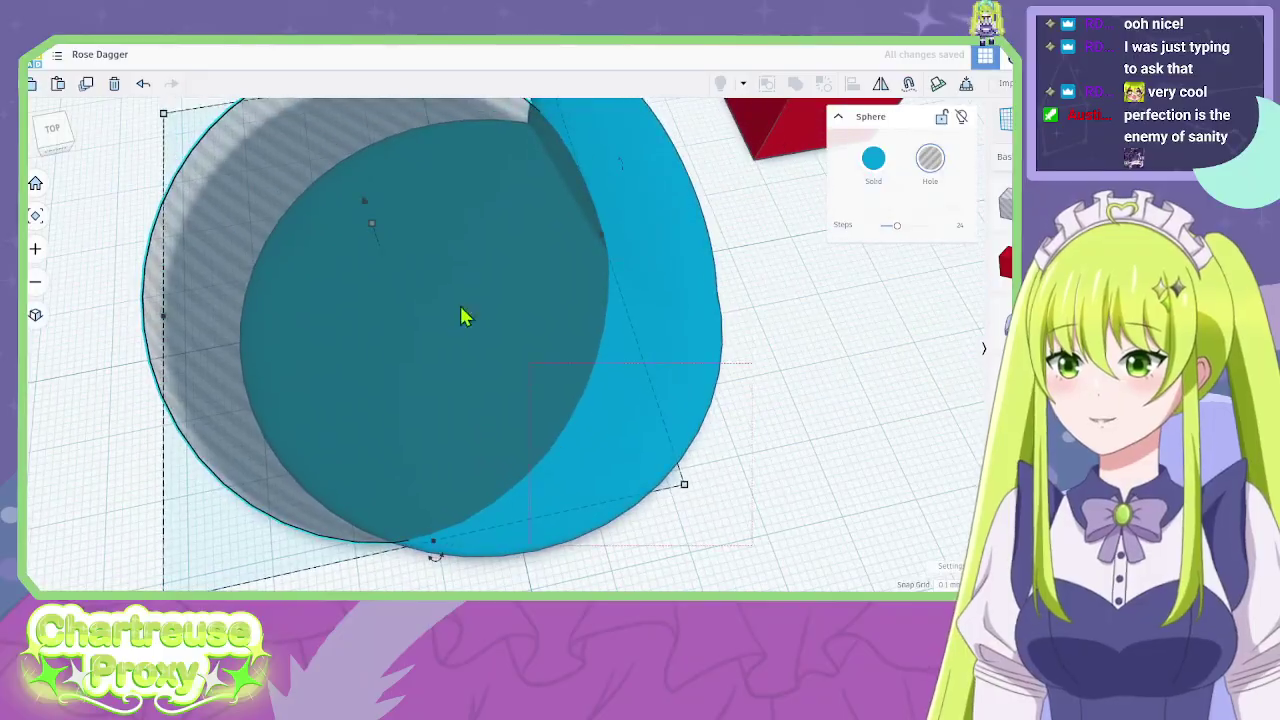
Try uniting the oval hole with the large disc and narrow oval to cut the crescent.
{"action": "left_click_drag", "start_coordinate": [462, 316], "coordinate": [452, 304]}
{"action": "left_click", "coordinate": [797, 86]}
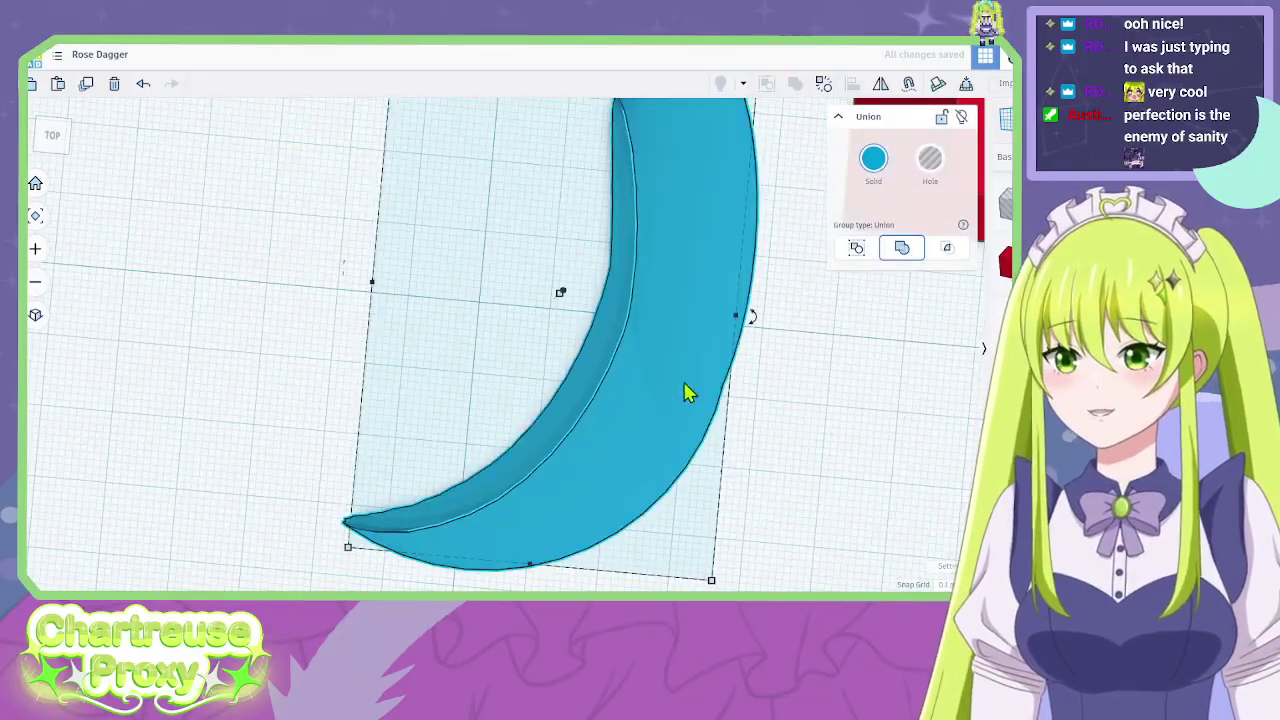
{"action": "right_click_drag", "start_coordinate": [685, 393], "coordinate": [820, 464]}
{"action": "key", "text": "ctrl+z"}
{"action": "key", "text": "ctrl+z"}
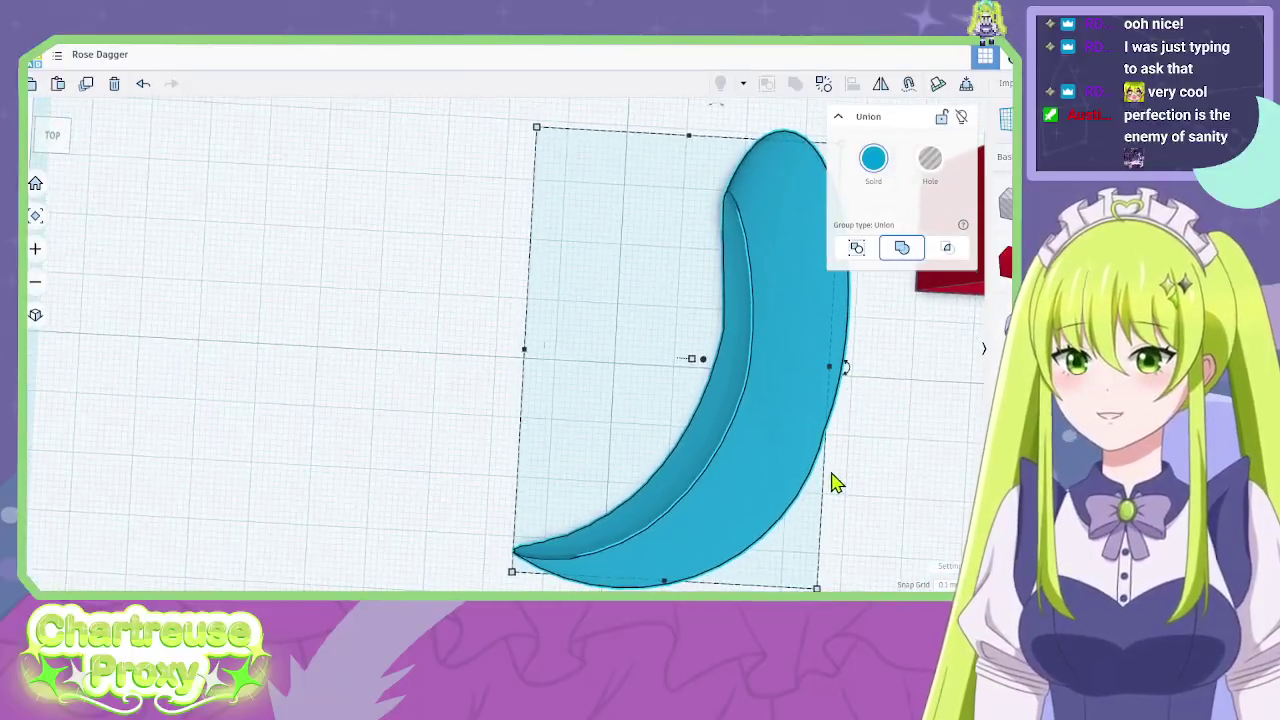
Place a cylinder over the large disc and delete the oval sphere hole.
{"action": "right_click_drag", "start_coordinate": [837, 507], "coordinate": [576, 378]}
{"action": "left_click_drag", "start_coordinate": [1005, 300], "coordinate": [571, 380]}
{"action": "left_click", "coordinate": [436, 418]}
{"action": "key", "text": "Delete"}
Turn the cylinder into a hole and extend its lower end down through the large disc.
{"action": "left_click", "coordinate": [565, 293]}
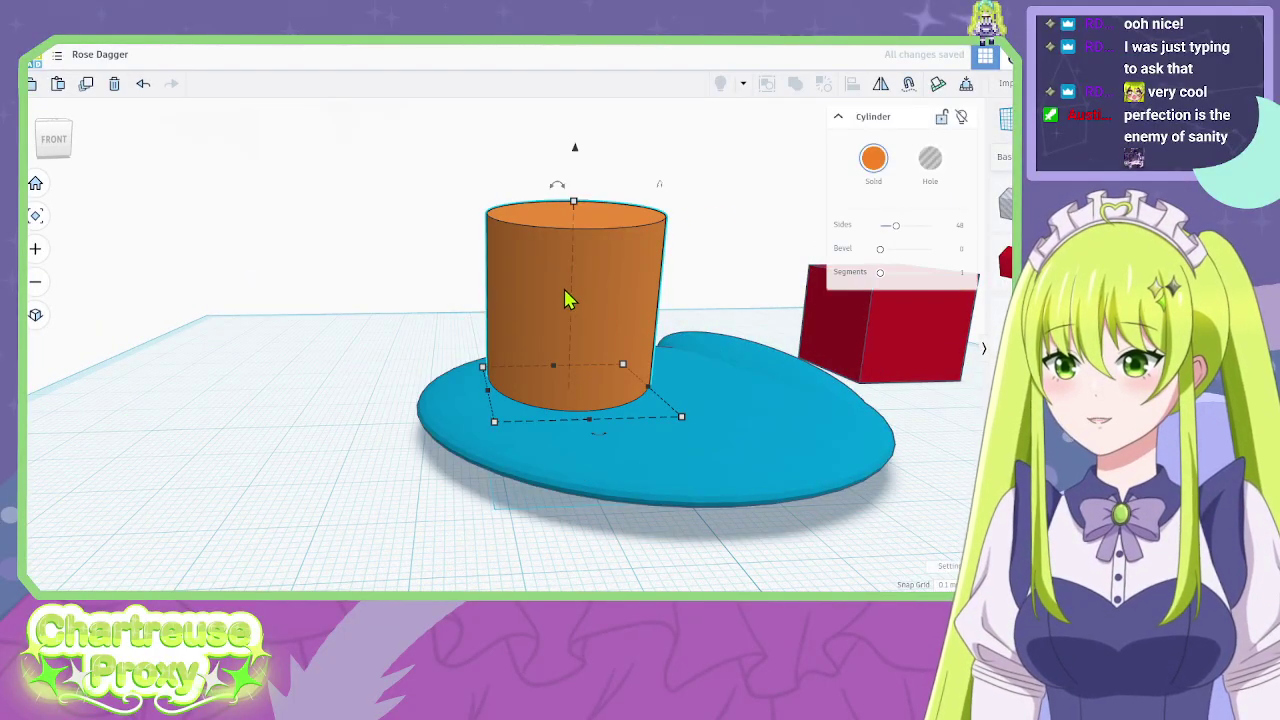
{"action": "key", "text": "h"}
{"action": "right_click_drag", "start_coordinate": [575, 362], "coordinate": [557, 332]}
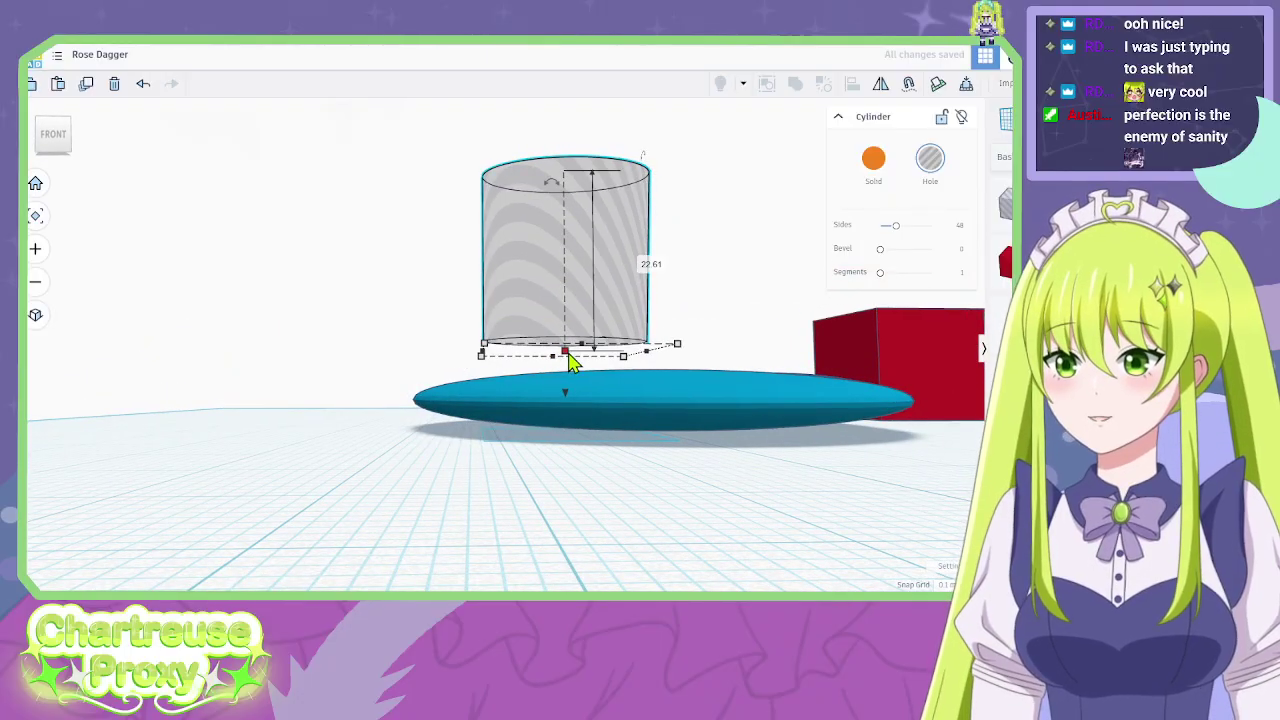
{"action": "left_click_drag", "start_coordinate": [568, 362], "coordinate": [551, 531]}
{"action": "right_click_drag", "start_coordinate": [551, 531], "coordinate": [548, 388]}
Enlarge the cylinder hole to about 78 mm long and shift it over the disc so a crescent remains along the outer edge.
{"action": "left_click_drag", "start_coordinate": [535, 352], "coordinate": [366, 106]}
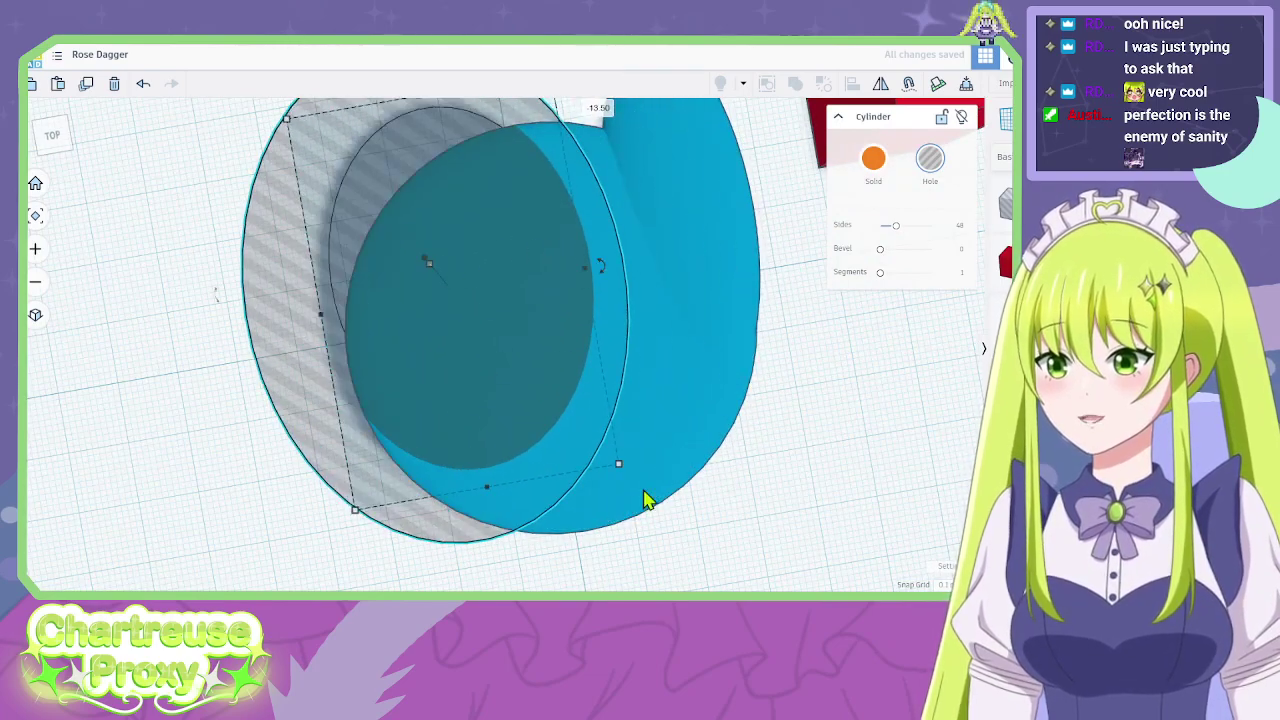
{"action": "left_click_drag", "start_coordinate": [640, 480], "coordinate": [701, 469]}
{"action": "left_click_drag", "start_coordinate": [358, 530], "coordinate": [308, 580]}
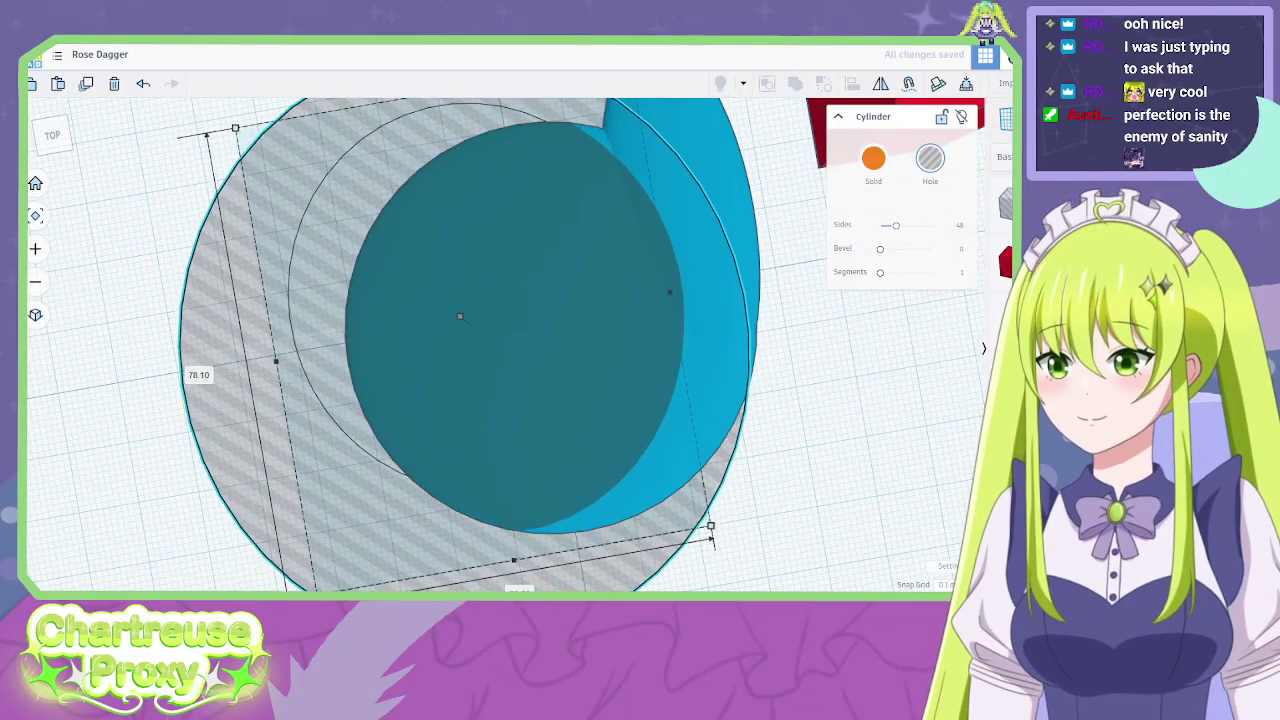
{"action": "mouse_move", "coordinate": [335, 348]}
{"action": "left_mouse_down"}
{"action": "mouse_move", "coordinate": [323, 354]}
{"action": "mouse_move", "coordinate": [318, 328]}
{"action": "left_mouse_up"}
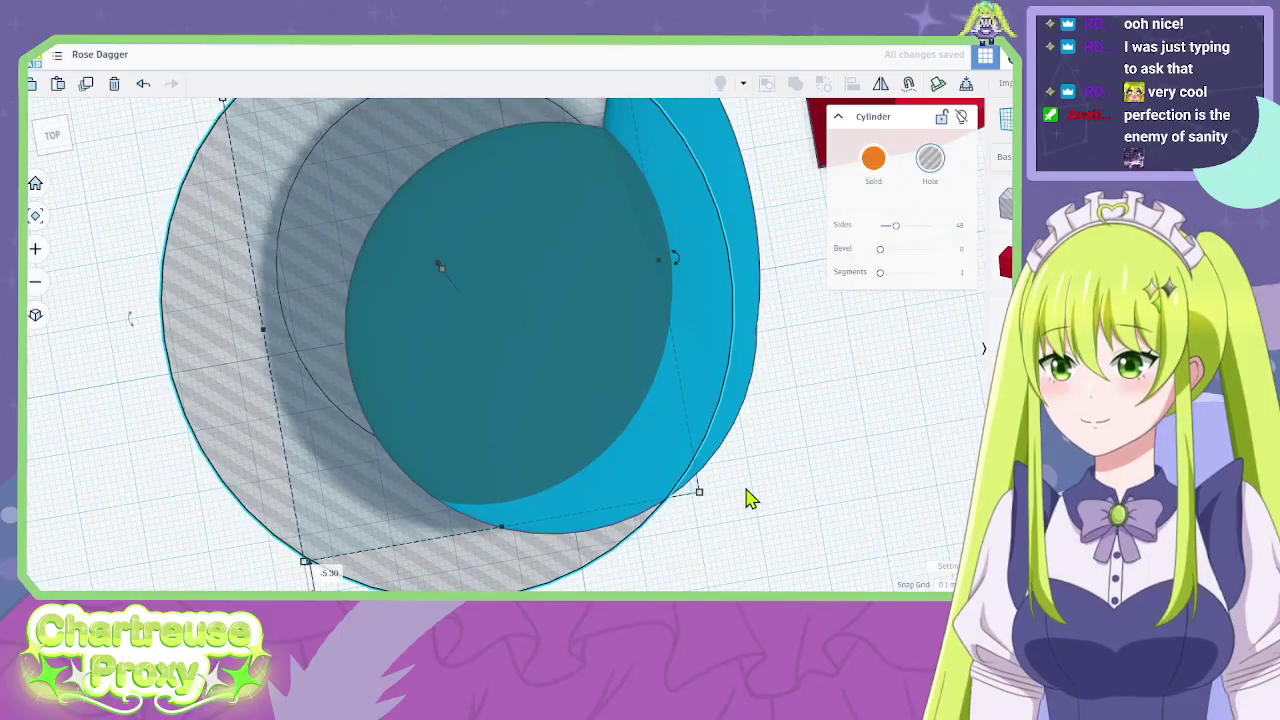
Try uniting the cylinder hole with the disc and narrow oval, and compare the cut blade with the dagger in the reference artwork.
{"action": "left_click_drag", "start_coordinate": [747, 490], "coordinate": [527, 230]}
{"action": "left_click", "coordinate": [795, 88]}
{"action": "right_click_drag", "start_coordinate": [806, 449], "coordinate": [806, 569]}
{"action": "key", "text": "alt+Tab"}
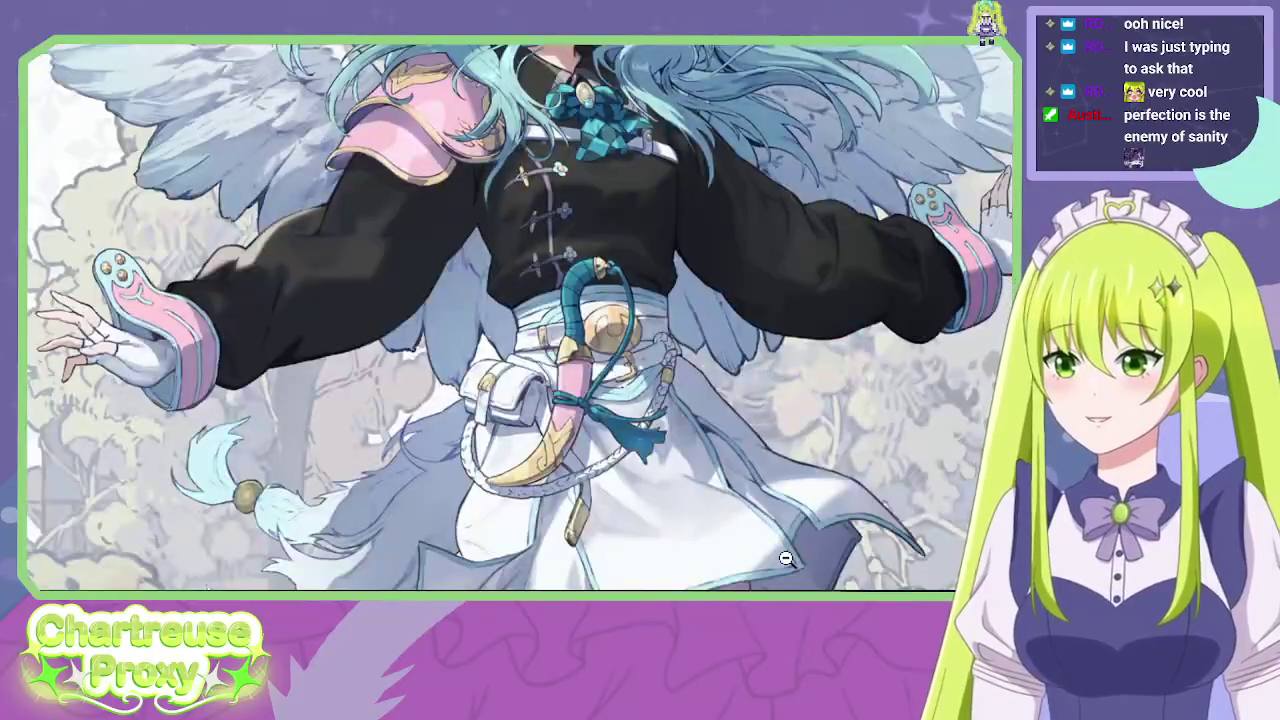
{"action": "key", "text": "alt+Tab"}
{"action": "scroll", "coordinate": [478, 427], "scroll_direction": "down", "scroll_amount": 2}
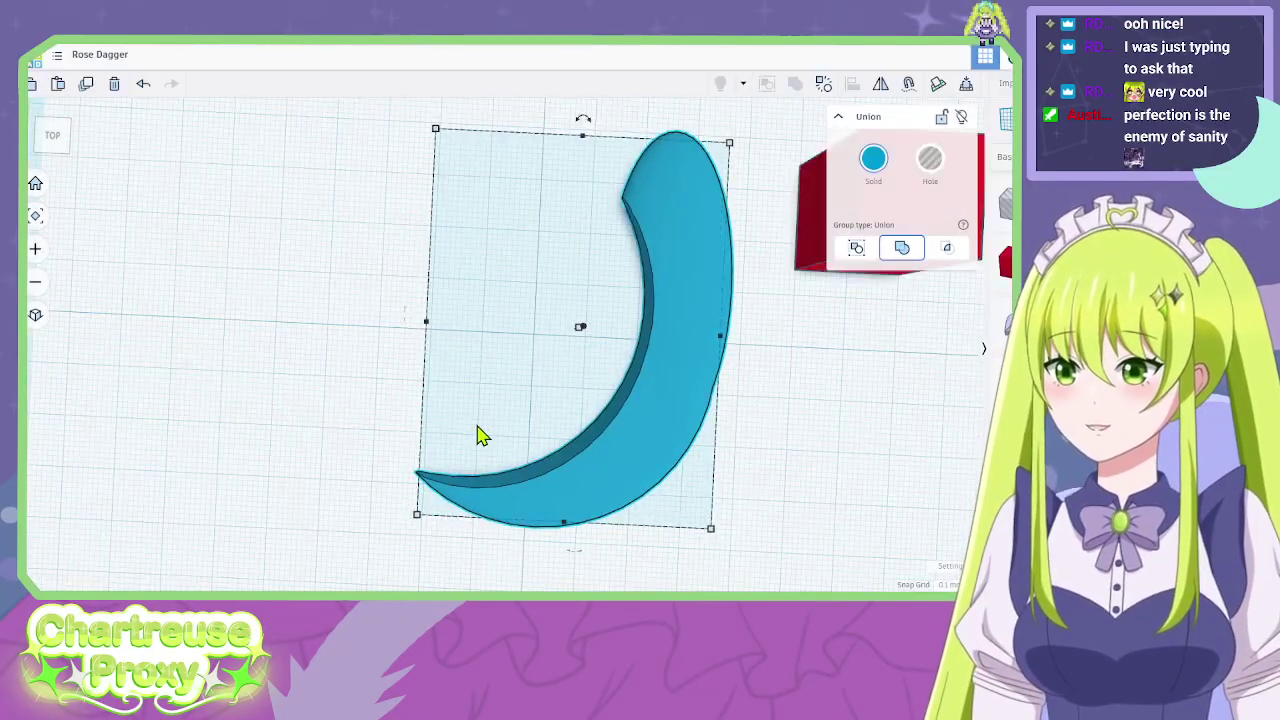
{"action": "key", "text": "ctrl+z"}
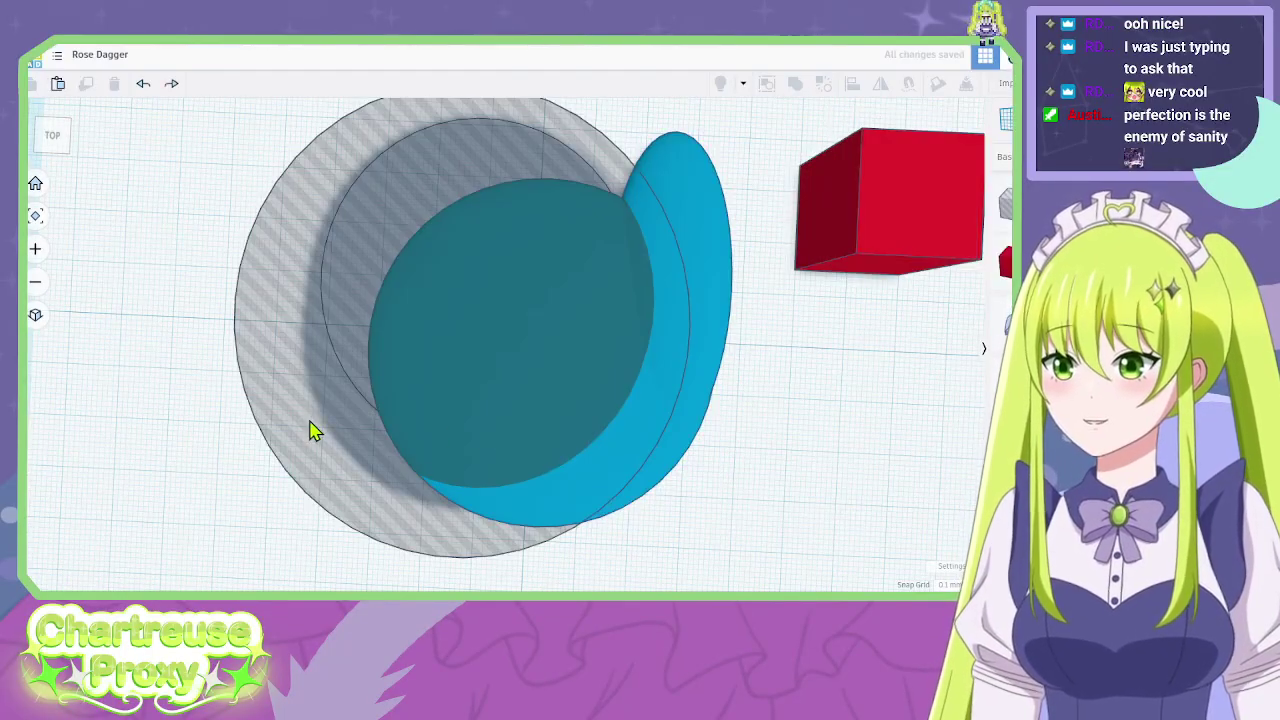
Enlarge the cylinder hole to about 71 by 82 mm and adjust its position, checking the dagger's curve in the reference artwork.
{"action": "left_click_drag", "start_coordinate": [298, 507], "coordinate": [271, 528]}
{"action": "key", "text": "alt+Tab"}
{"action": "key", "text": "alt+Tab"}
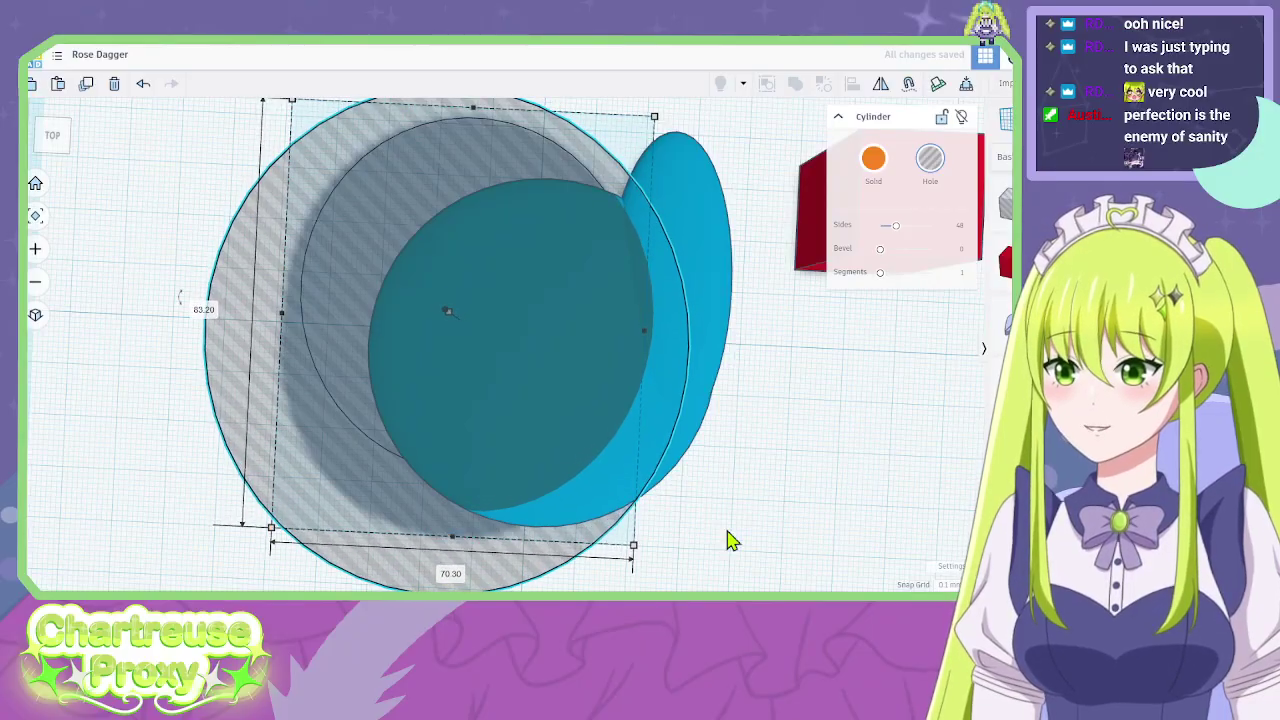
{"action": "left_click_drag", "start_coordinate": [304, 305], "coordinate": [302, 303]}
{"action": "key", "text": "alt+Tab"}
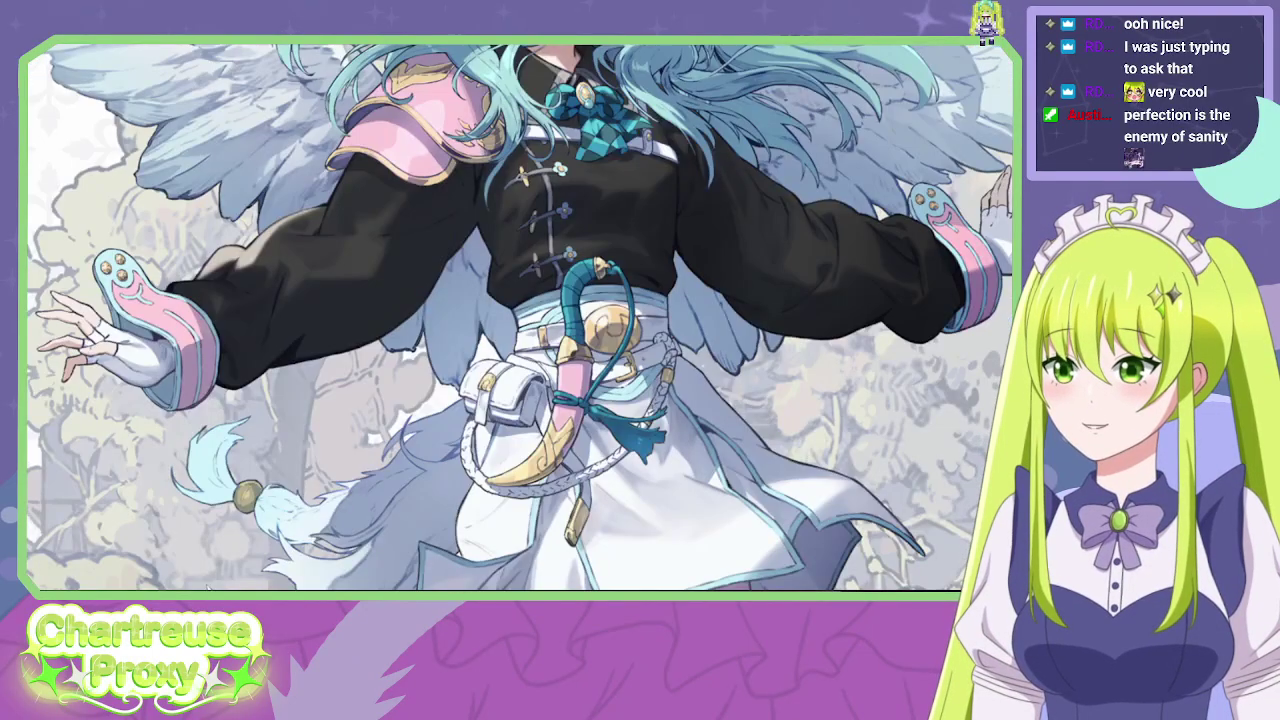
{"action": "key", "text": "alt+Tab"}
{"action": "mouse_move", "coordinate": [278, 528]}
{"action": "left_mouse_down"}
{"action": "mouse_move", "coordinate": [274, 551]}
{"action": "mouse_move", "coordinate": [270, 527]}
{"action": "left_mouse_up"}
{"action": "key", "text": "ctrl+z"}
{"action": "left_click", "coordinate": [200, 555]}
{"action": "left_click", "coordinate": [309, 451]}
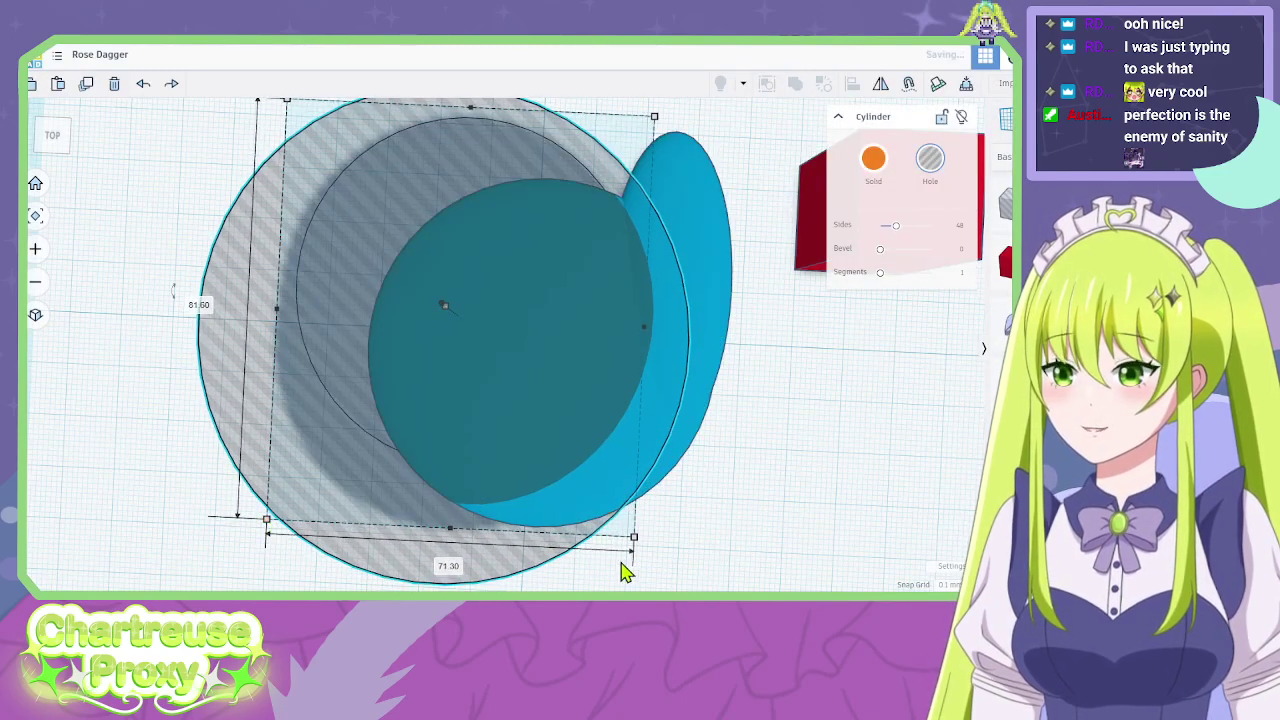
Unite the cylinder hole with the large disc and narrow oval to cut out the crescent blade.
{"action": "left_click_drag", "start_coordinate": [711, 560], "coordinate": [415, 308]}
{"action": "middle_click_drag", "start_coordinate": [685, 246], "coordinate": [480, 314]}
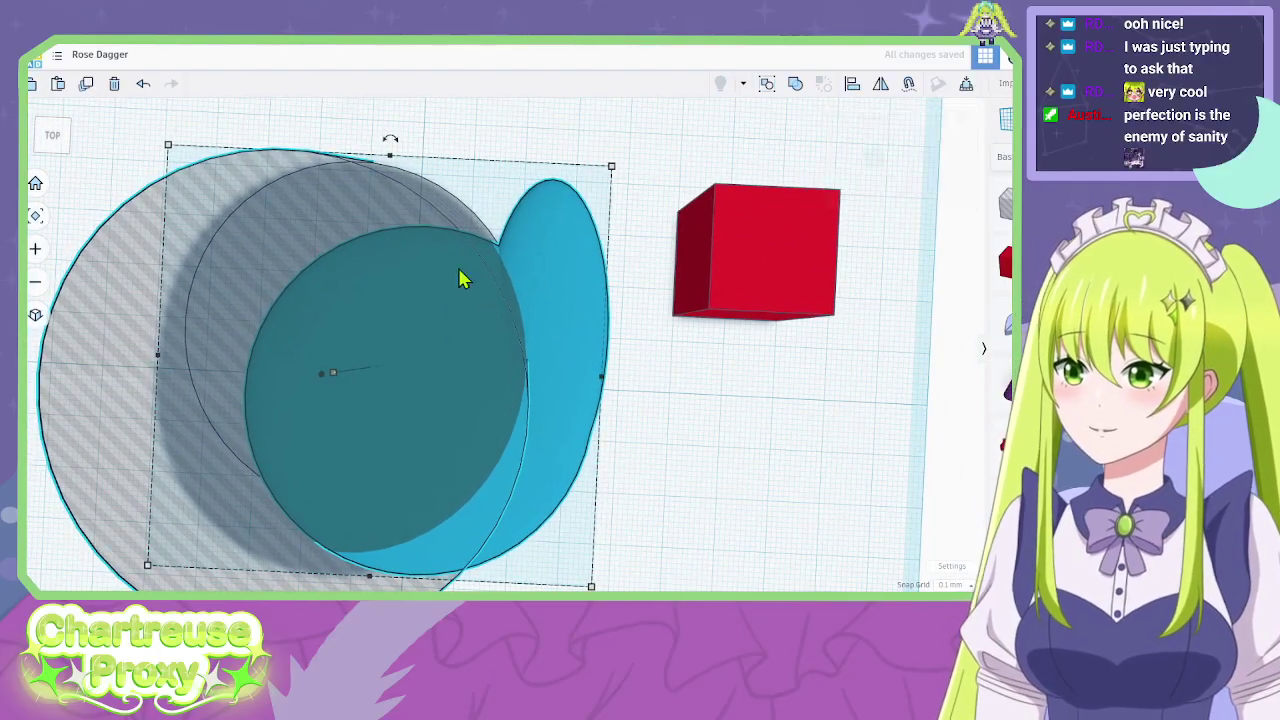
{"action": "right_click_drag", "start_coordinate": [457, 277], "coordinate": [297, 151]}
{"action": "left_click", "coordinate": [281, 236]}
{"action": "scroll", "coordinate": [337, 206], "scroll_direction": "up", "scroll_amount": 5}
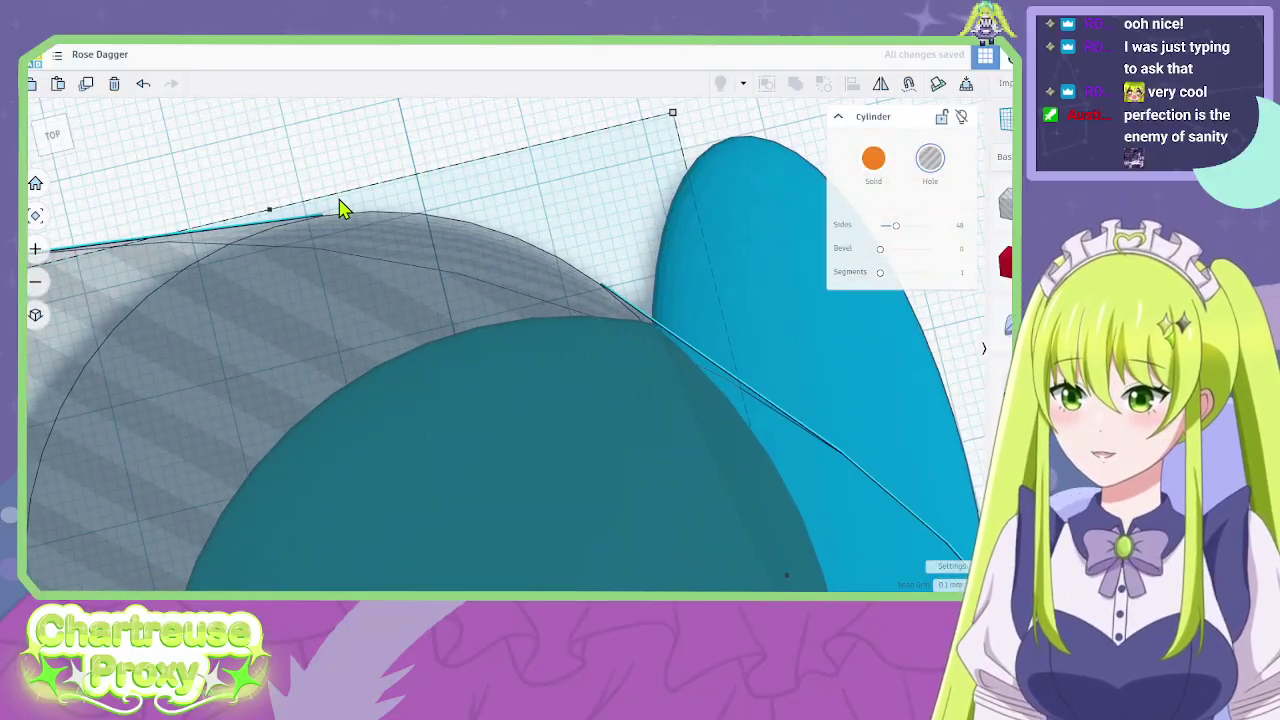
{"action": "right_click_drag", "start_coordinate": [340, 208], "coordinate": [480, 272]}
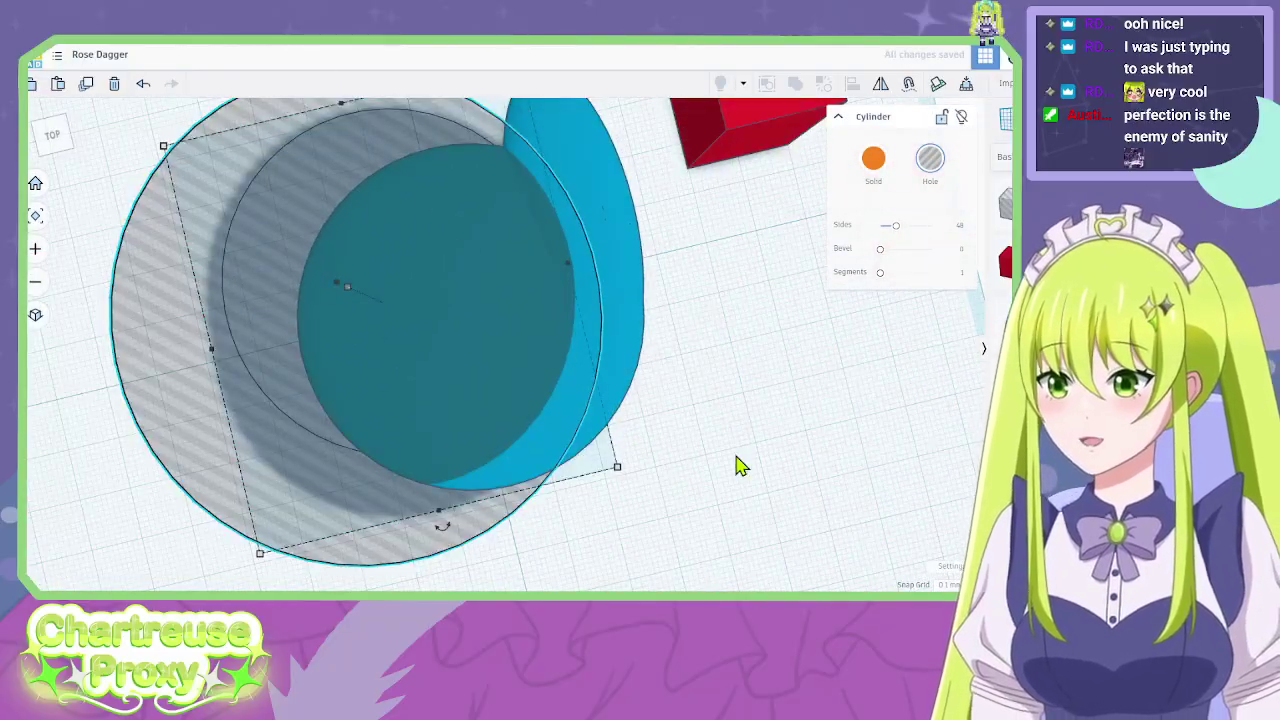
{"action": "left_click", "coordinate": [349, 309], "text": "shift"}
{"action": "left_click", "coordinate": [572, 432], "text": "shift"}
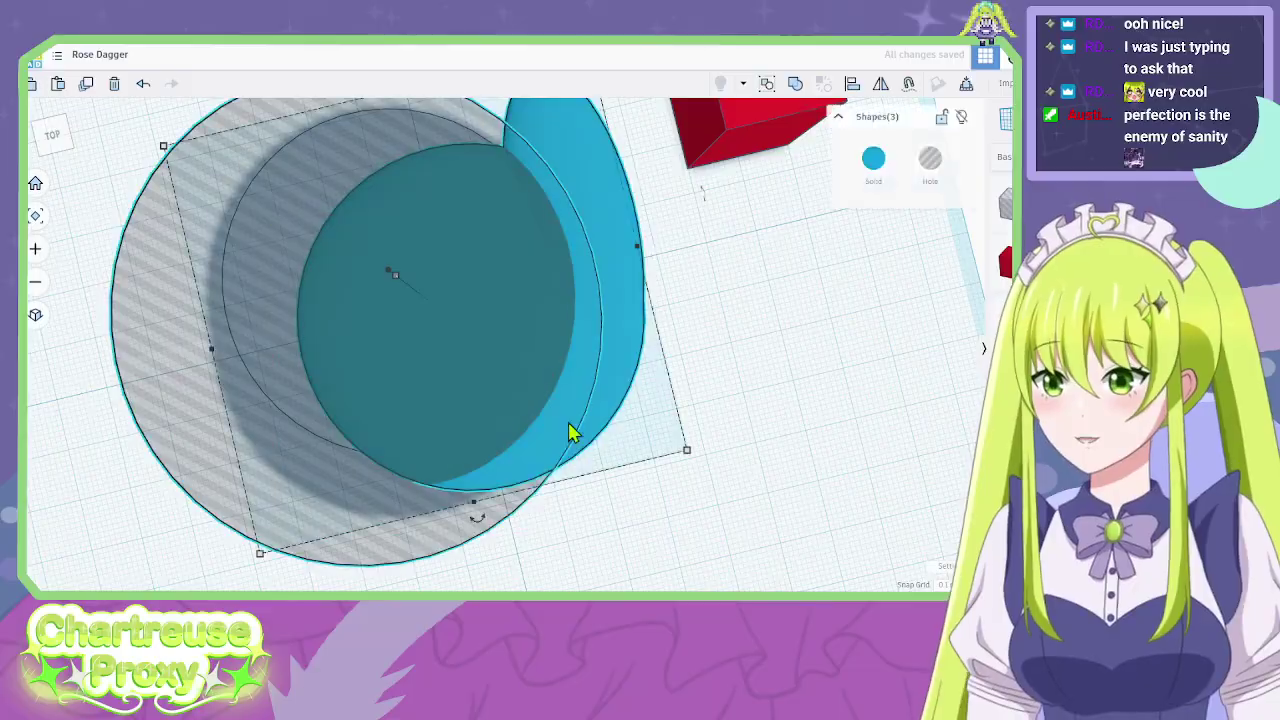
{"action": "left_click", "coordinate": [800, 86]}
Move the red box onto the blade's blunt upper end and compare the shape with the dagger in the reference artwork.
{"action": "scroll", "coordinate": [760, 400], "scroll_direction": "down", "scroll_amount": 5}
{"action": "right_click_drag", "start_coordinate": [720, 363], "coordinate": [716, 498]}
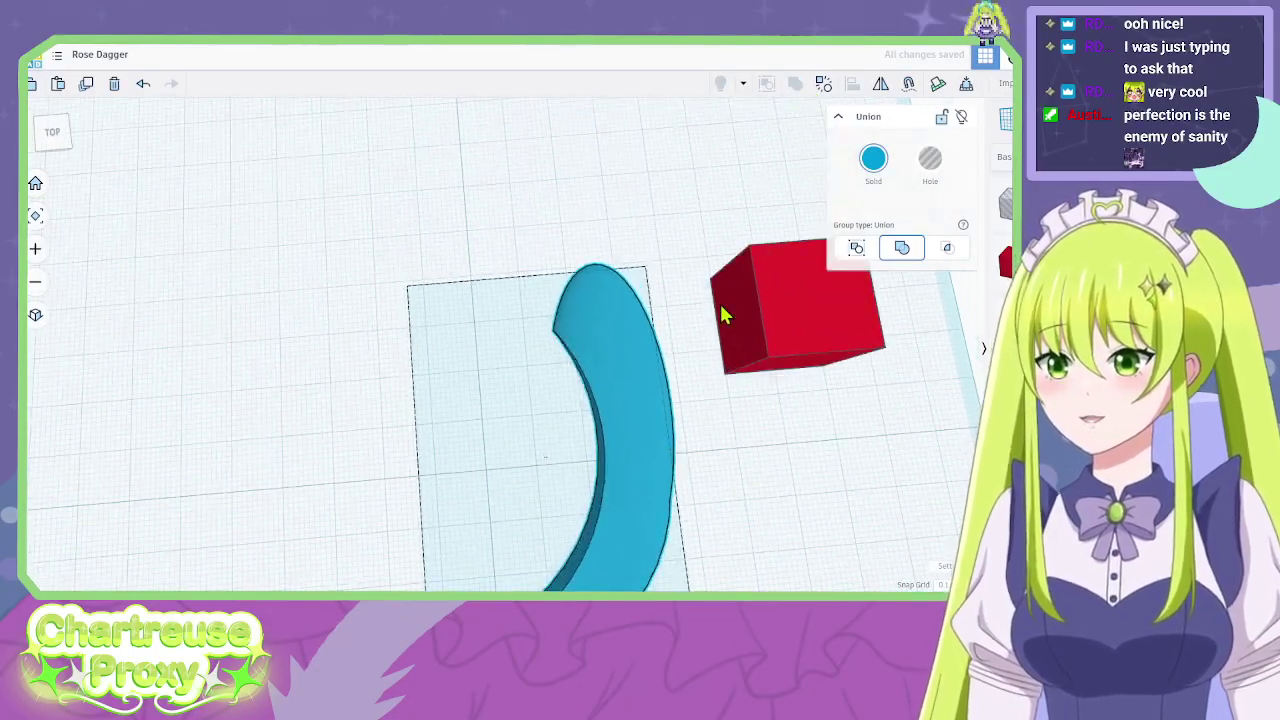
{"action": "left_click_drag", "start_coordinate": [725, 315], "coordinate": [614, 371]}
{"action": "right_click_drag", "start_coordinate": [563, 277], "coordinate": [560, 360]}
{"action": "key", "text": "alt+Tab"}
{"action": "key", "text": "alt+Tab"}
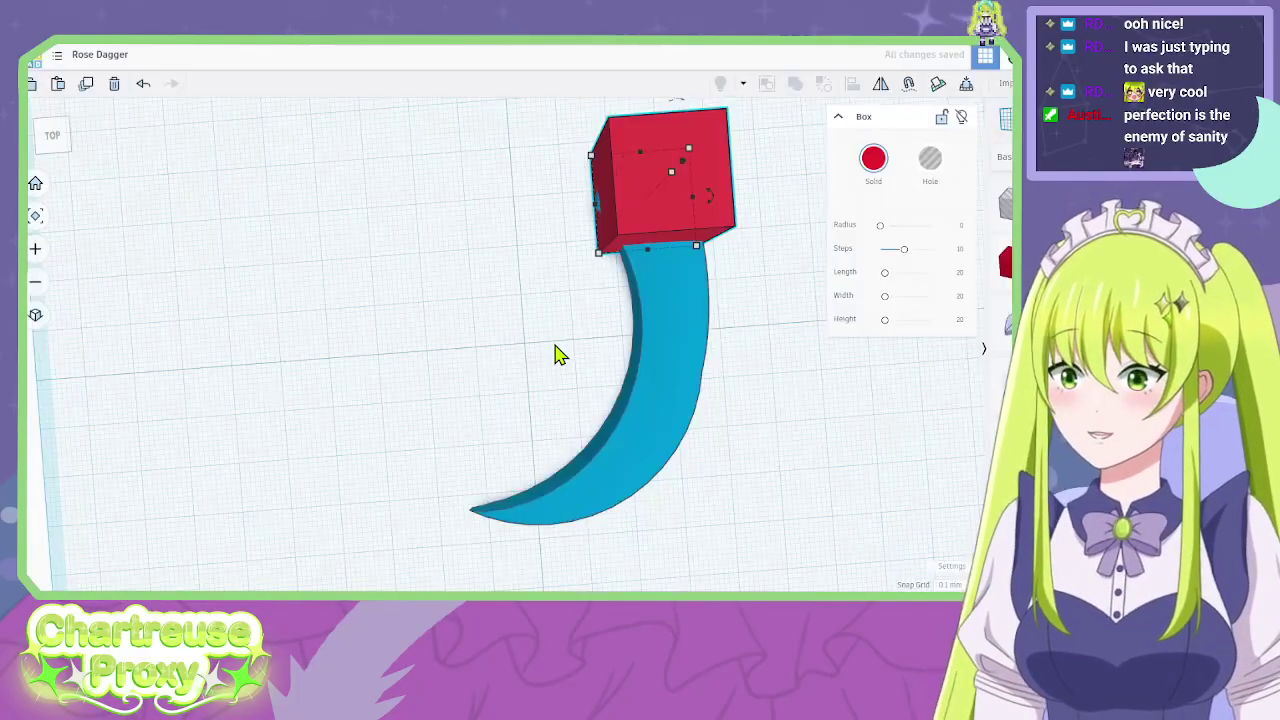
Lower the box's height to about 11.6 mm and set its width to 25 mm.
{"action": "right_click_drag", "start_coordinate": [785, 400], "coordinate": [530, 288]}
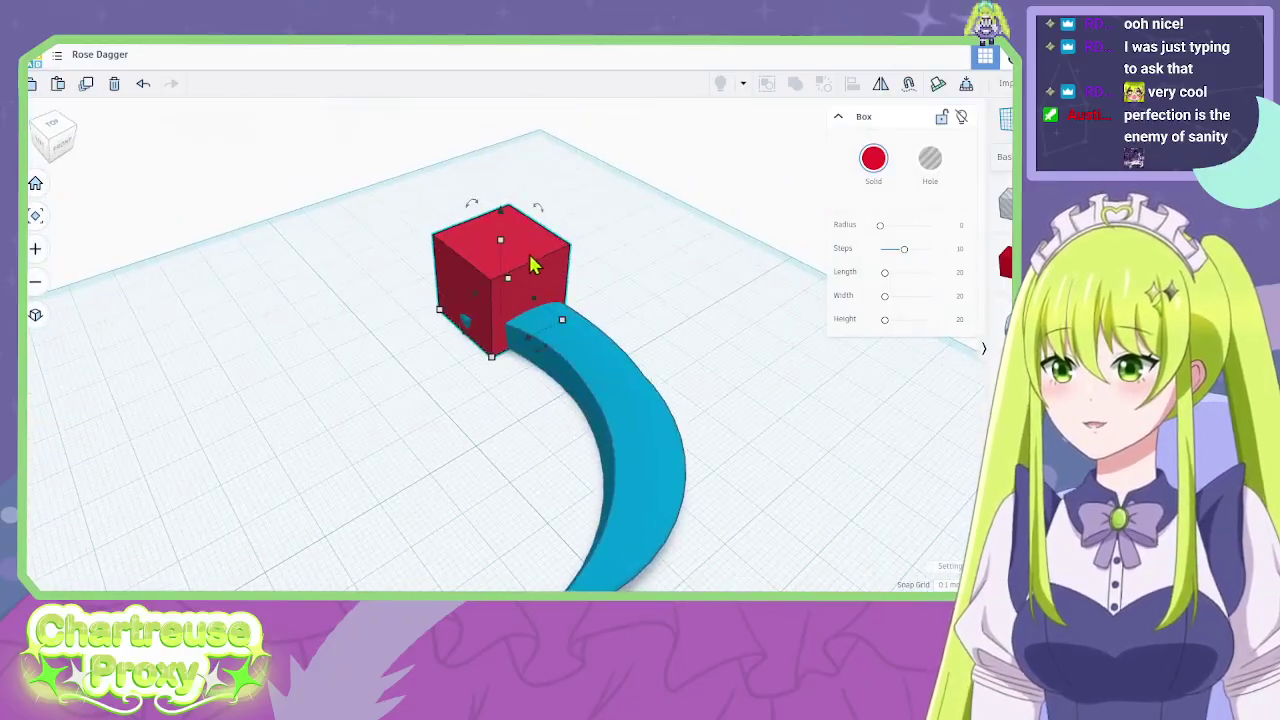
{"action": "left_click_drag", "start_coordinate": [503, 252], "coordinate": [509, 287]}
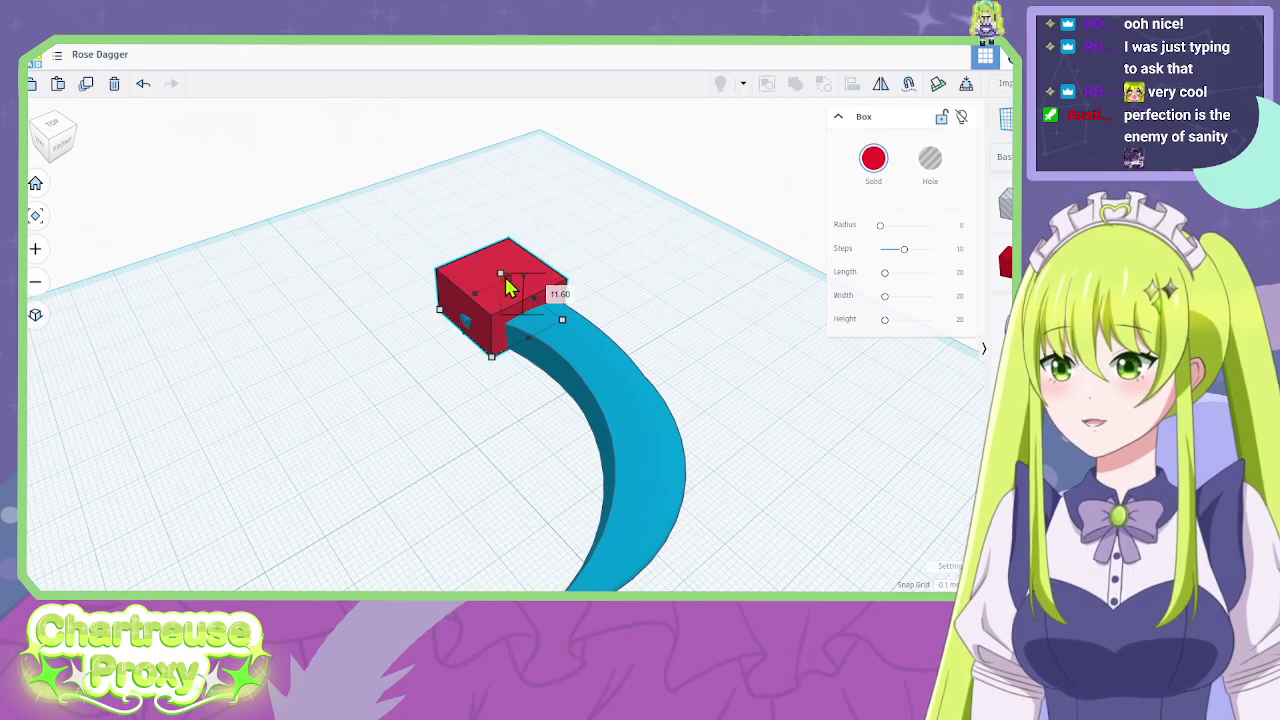
{"action": "mouse_move", "coordinate": [509, 290]}
{"action": "right_mouse_down"}
{"action": "mouse_move", "coordinate": [551, 309]}
{"action": "mouse_move", "coordinate": [505, 312]}
{"action": "right_mouse_up"}
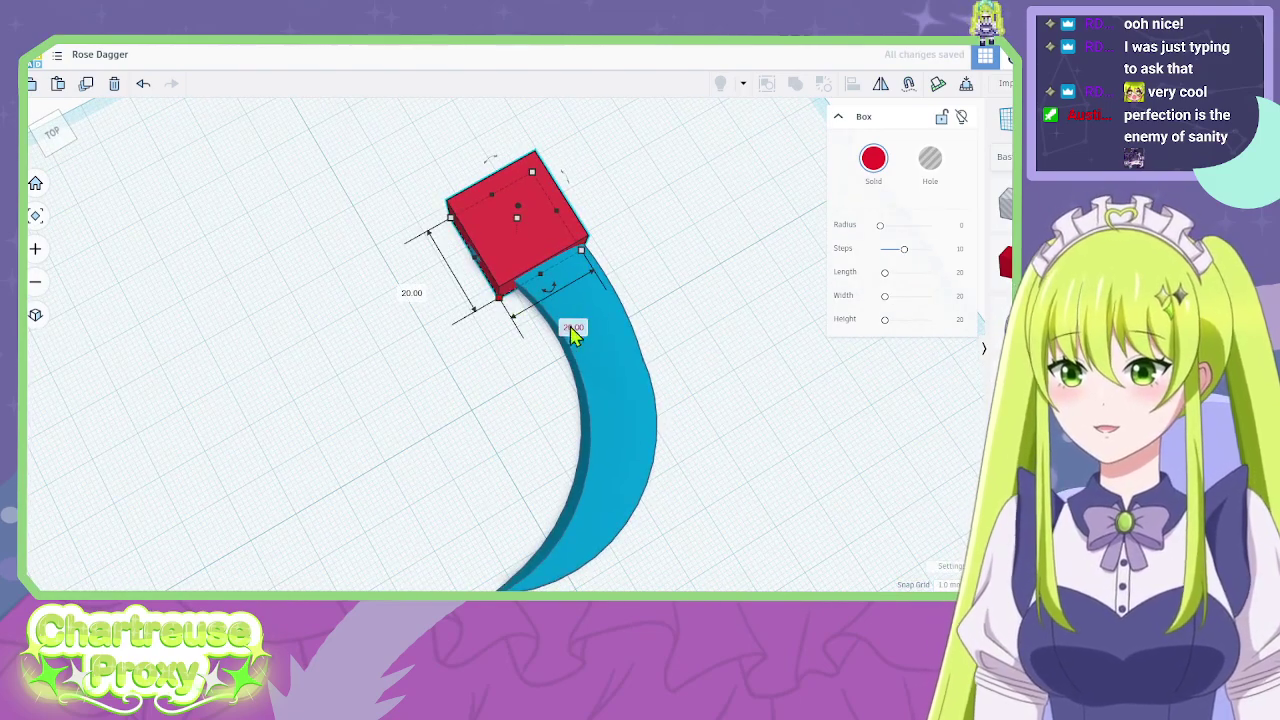
{"action": "type", "text": "25"}
{"action": "key", "text": "Return"}
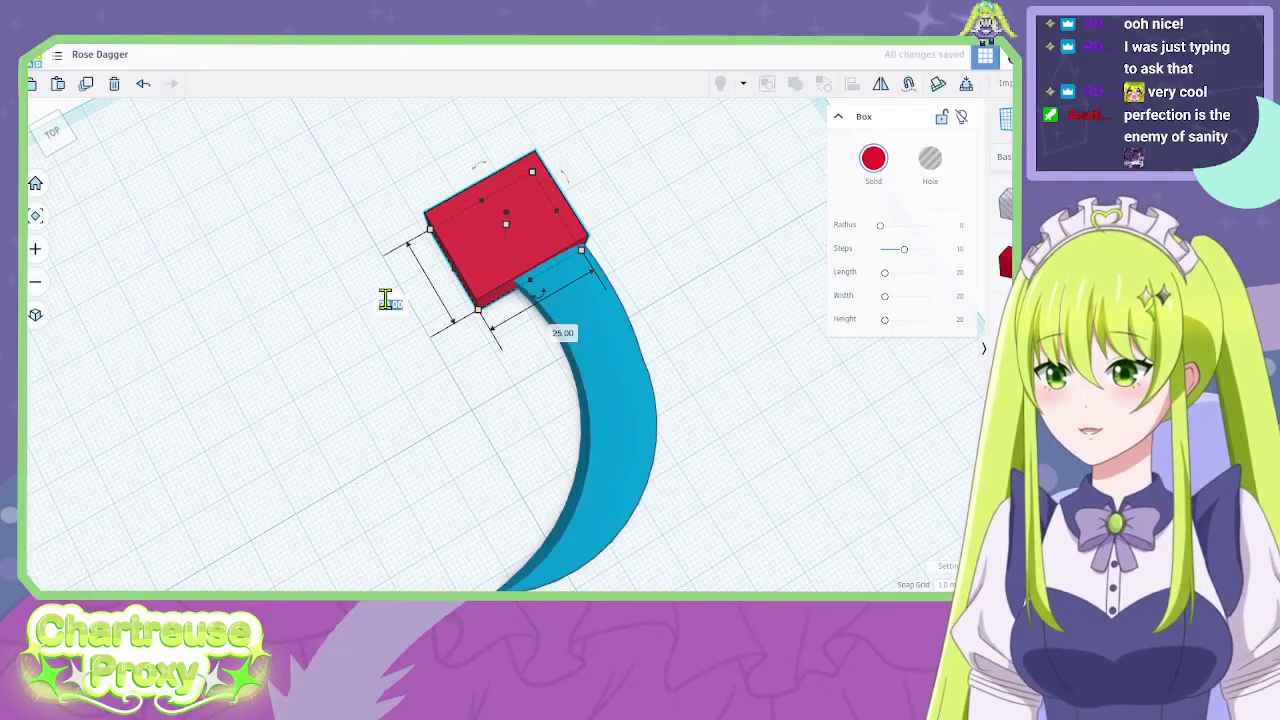
{"action": "right_click_drag", "start_coordinate": [391, 306], "coordinate": [352, 323]}
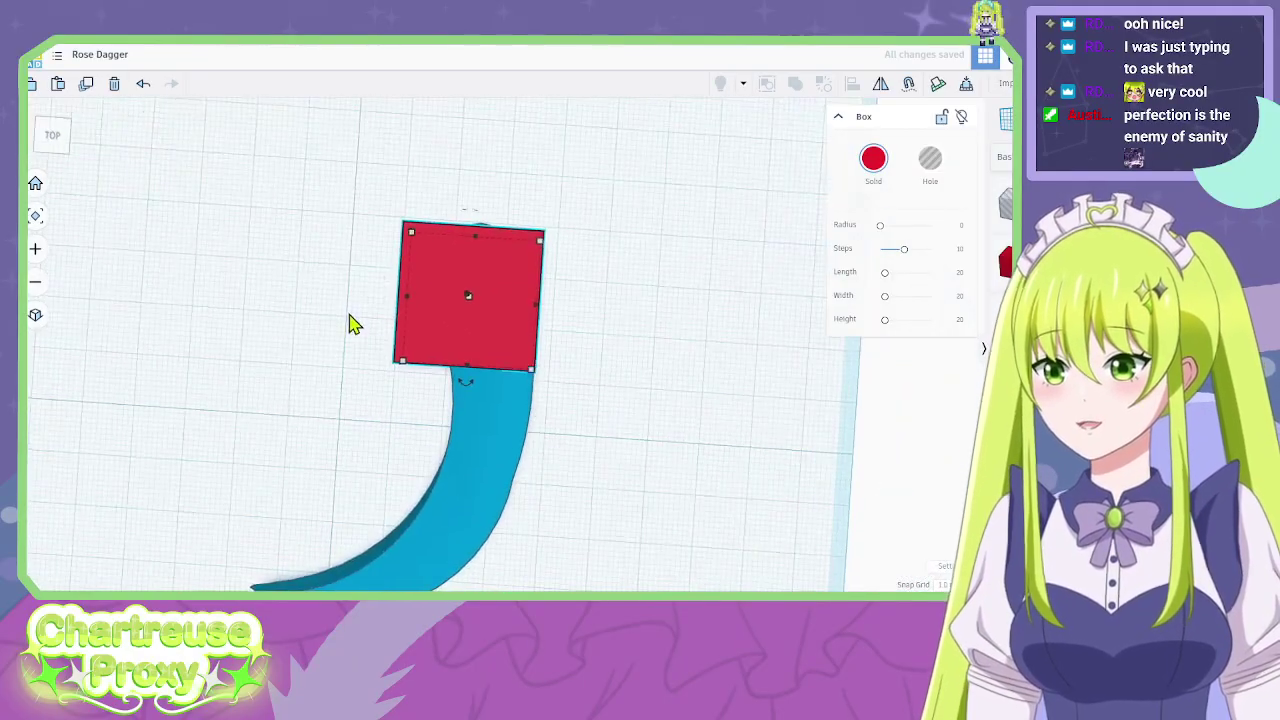
Shrink the box's footprint to a wide rectangle and move it over the rounded upper end of the blade.
{"action": "scroll", "coordinate": [429, 234], "scroll_direction": "up", "scroll_amount": 5}
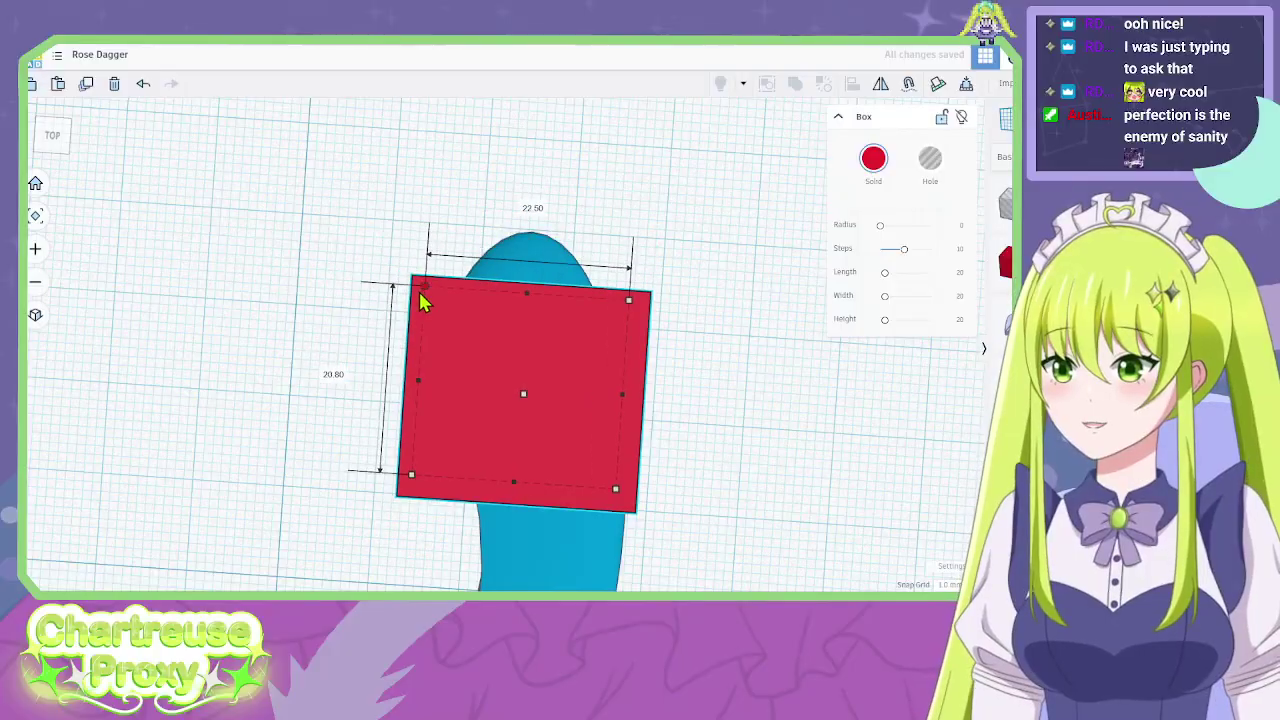
{"action": "left_click_drag", "start_coordinate": [420, 296], "coordinate": [440, 352]}
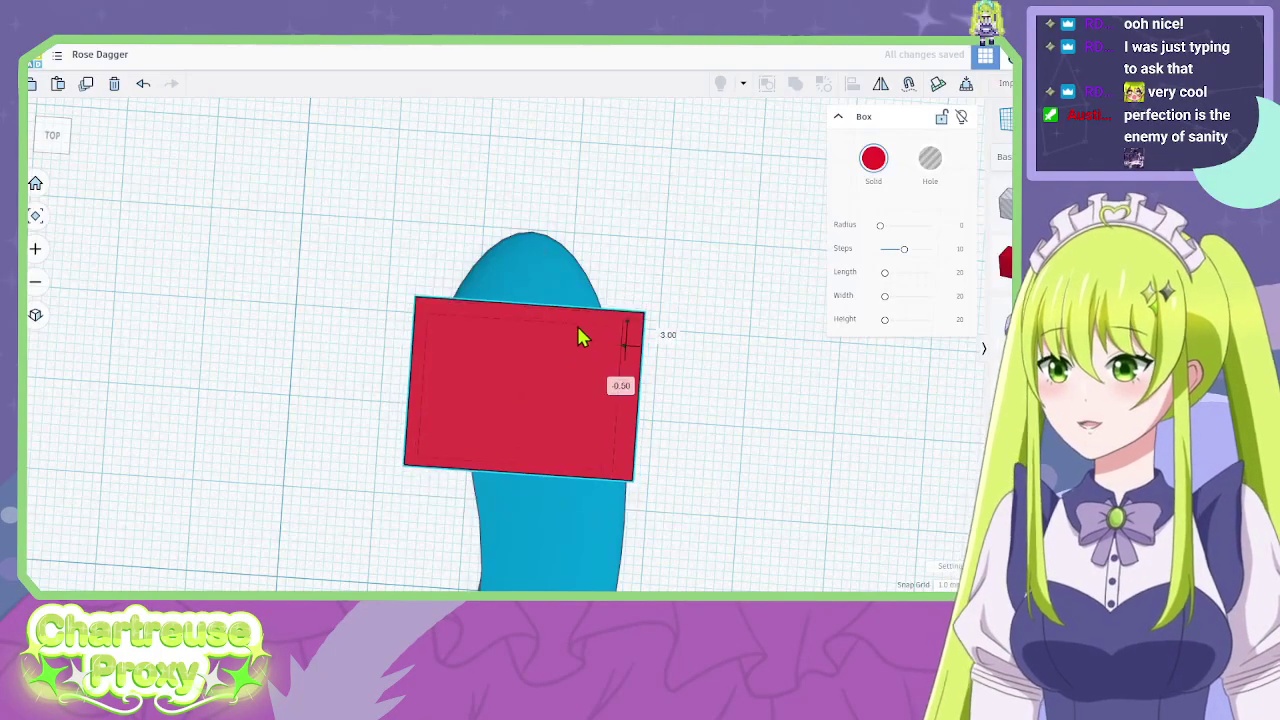
{"action": "left_click_drag", "start_coordinate": [576, 323], "coordinate": [576, 240]}
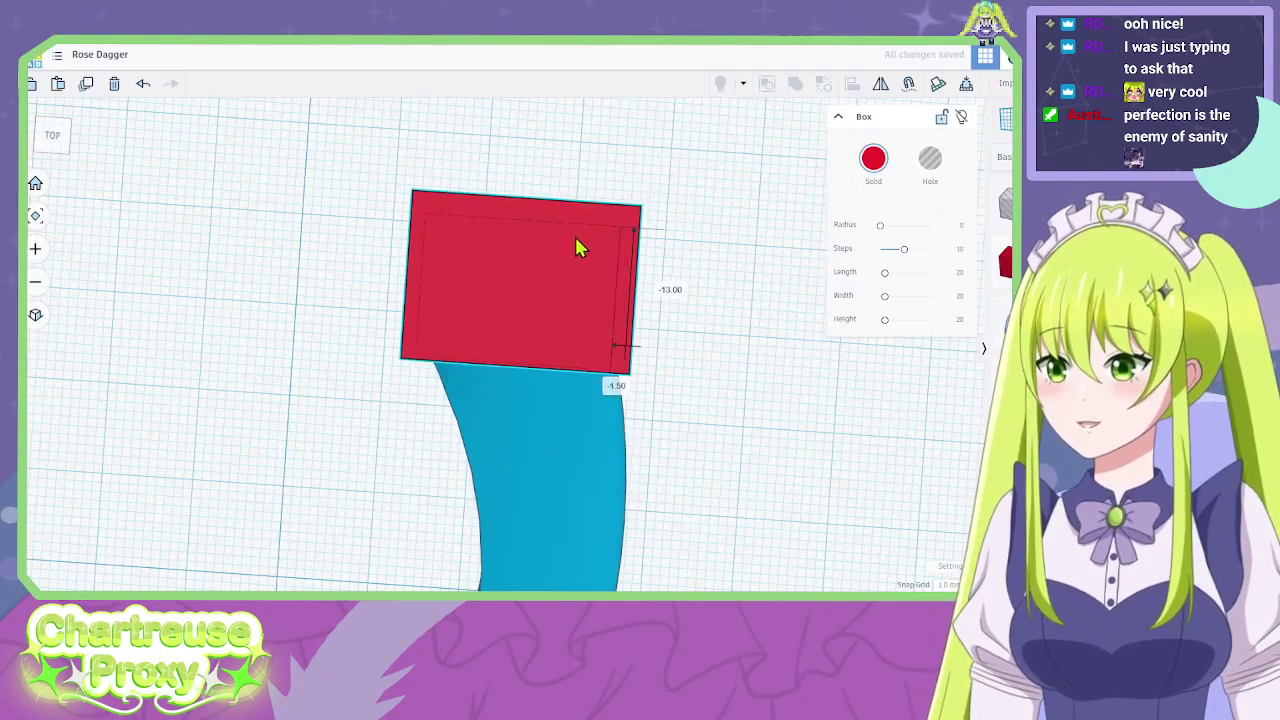
Thin the box at the blade's end and raise it 2 mm above the workplane.
{"action": "right_click_drag", "start_coordinate": [686, 257], "coordinate": [487, 257]}
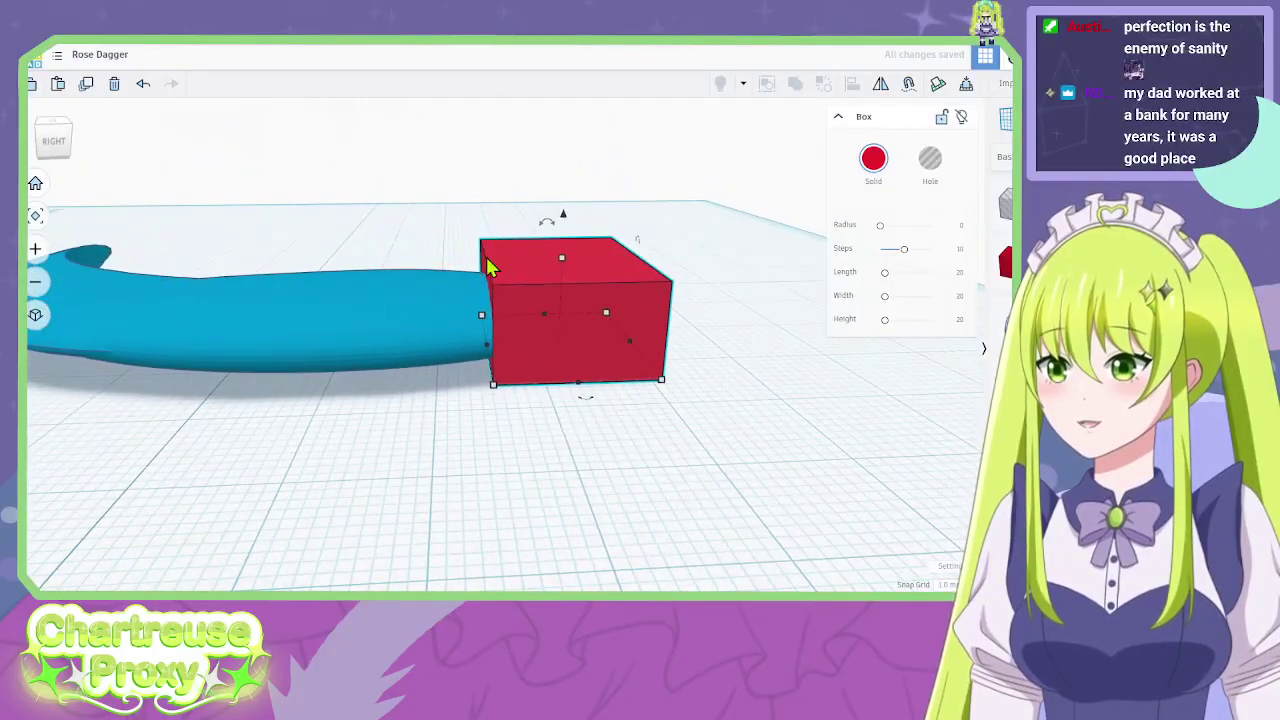
{"action": "mouse_move", "coordinate": [564, 264]}
{"action": "left_mouse_down"}
{"action": "mouse_move", "coordinate": [566, 304]}
{"action": "mouse_move", "coordinate": [563, 234]}
{"action": "mouse_move", "coordinate": [557, 255]}
{"action": "left_mouse_up"}
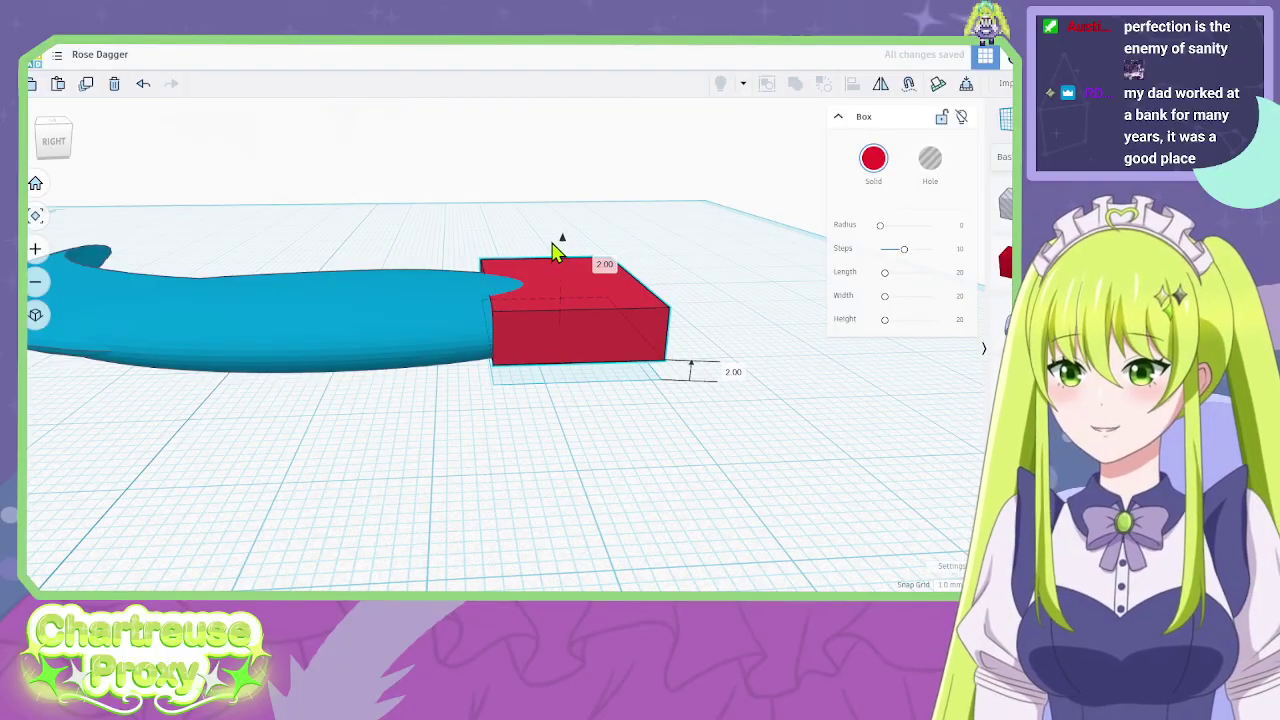
Set the red box's height to 7 mm and lower it to 1 mm above the workplane.
{"action": "right_click_drag", "start_coordinate": [557, 255], "coordinate": [560, 298]}
{"action": "left_click_drag", "start_coordinate": [558, 288], "coordinate": [558, 270]}
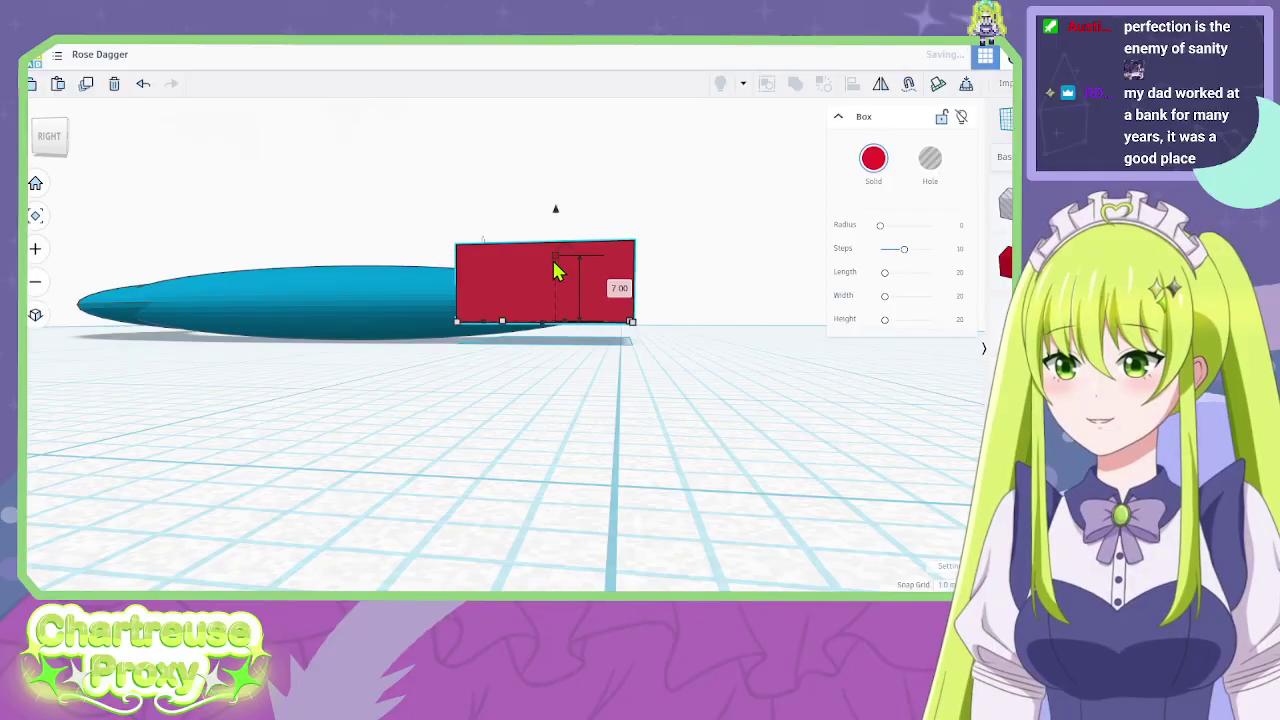
{"action": "right_click_drag", "start_coordinate": [574, 246], "coordinate": [654, 243]}
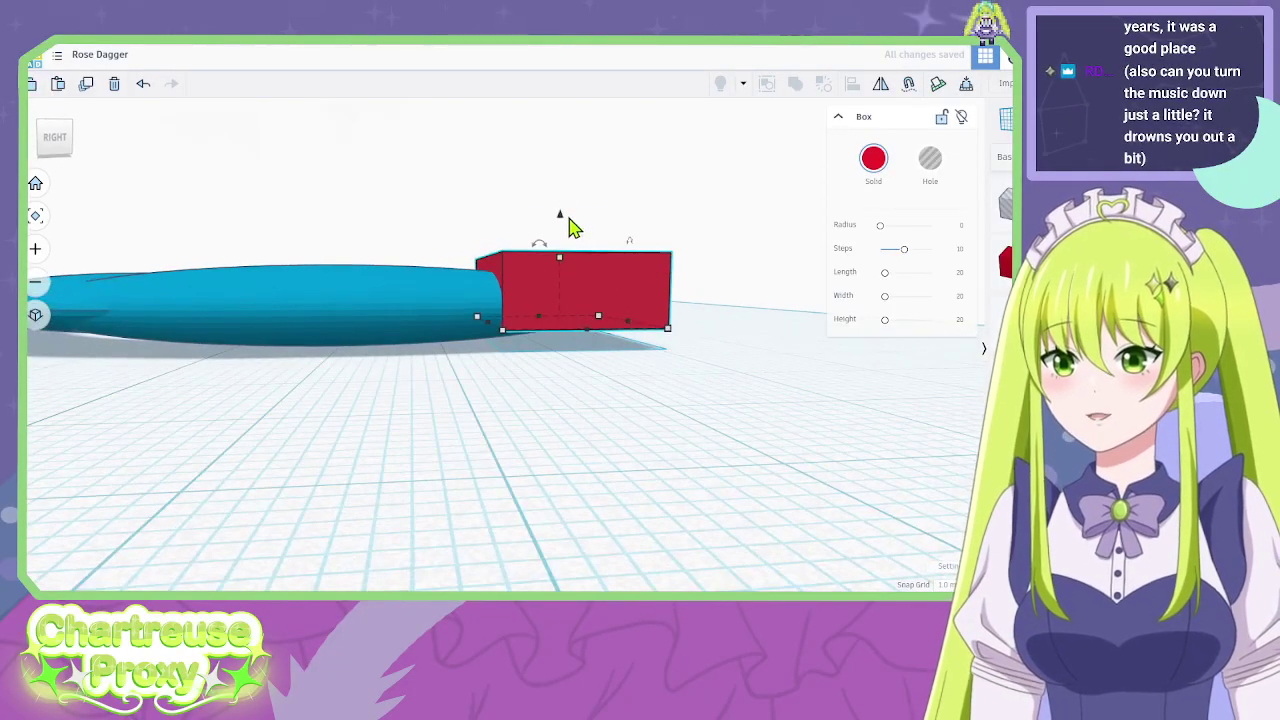
{"action": "right_click_drag", "start_coordinate": [559, 221], "coordinate": [477, 300]}
{"action": "left_click_drag", "start_coordinate": [558, 280], "coordinate": [555, 256]}
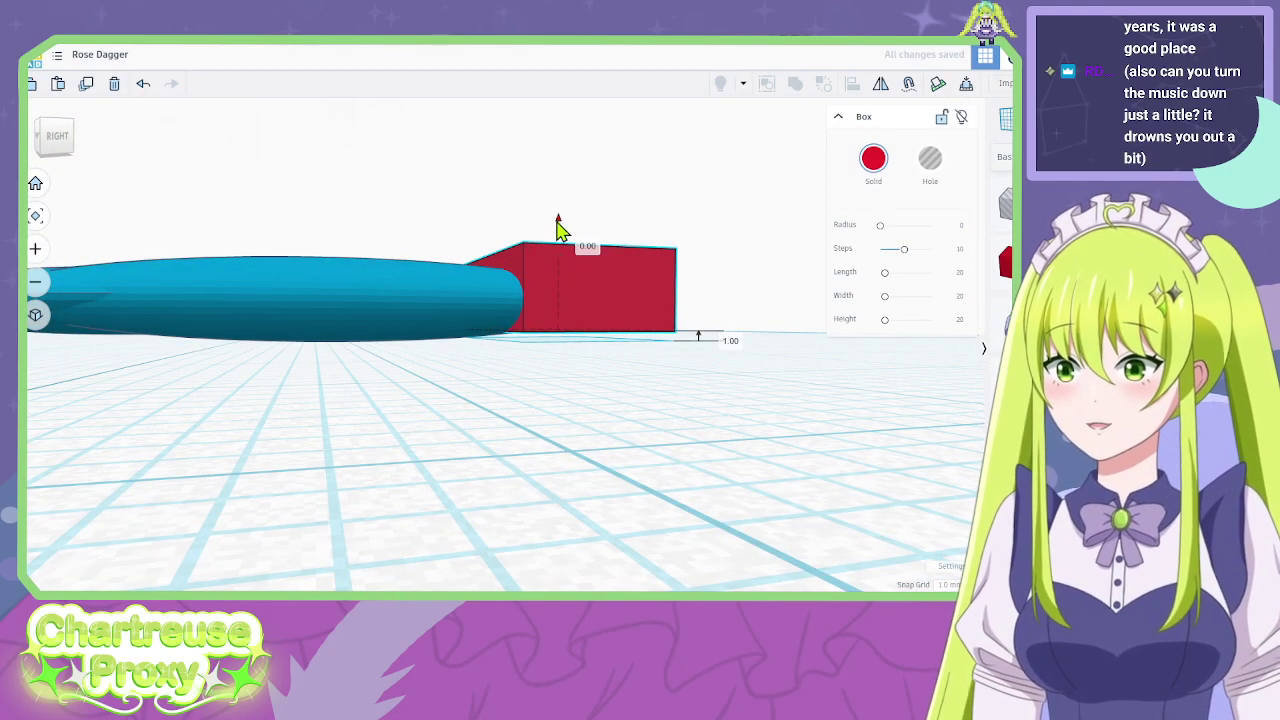
Nudge the box sideways over the blade's blunt end and set the snap grid to 0.5 mm.
{"action": "right_click_drag", "start_coordinate": [646, 337], "coordinate": [686, 400]}
{"action": "key", "text": "Right"}
{"action": "key", "text": "Right"}
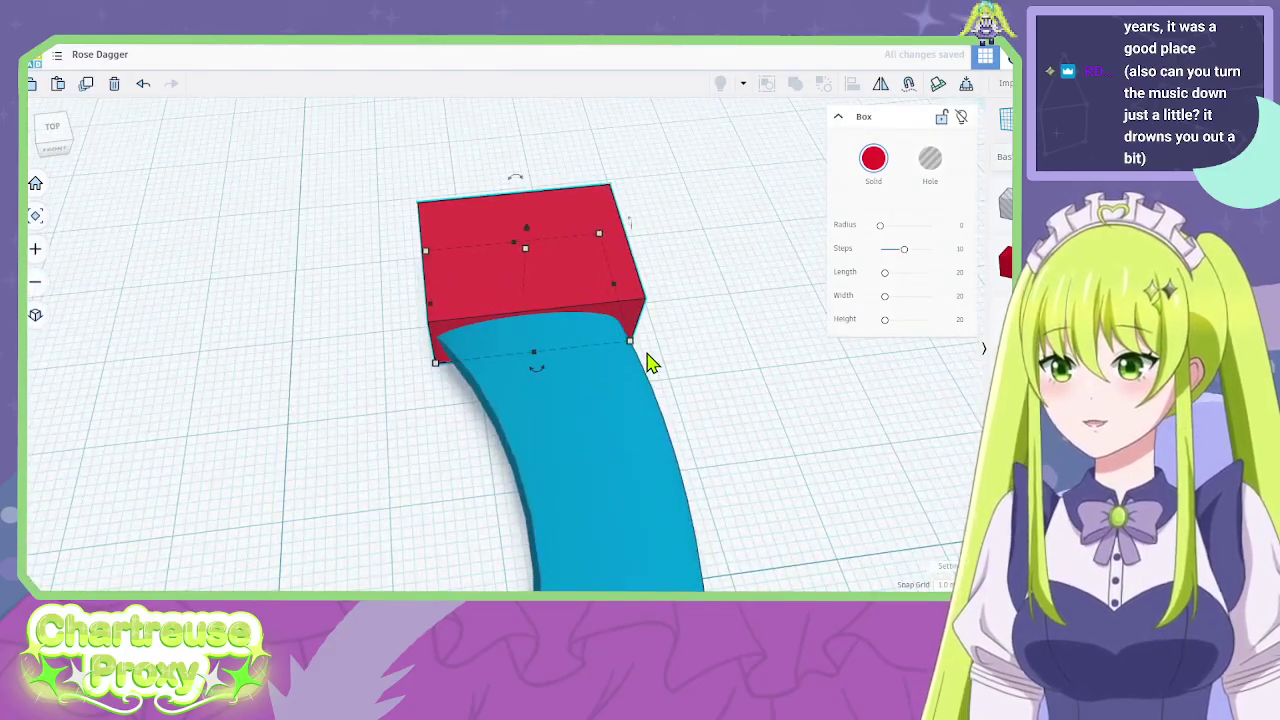
{"action": "key", "text": "Left"}
{"action": "scroll", "coordinate": [707, 325], "scroll_direction": "up", "scroll_amount": 3}
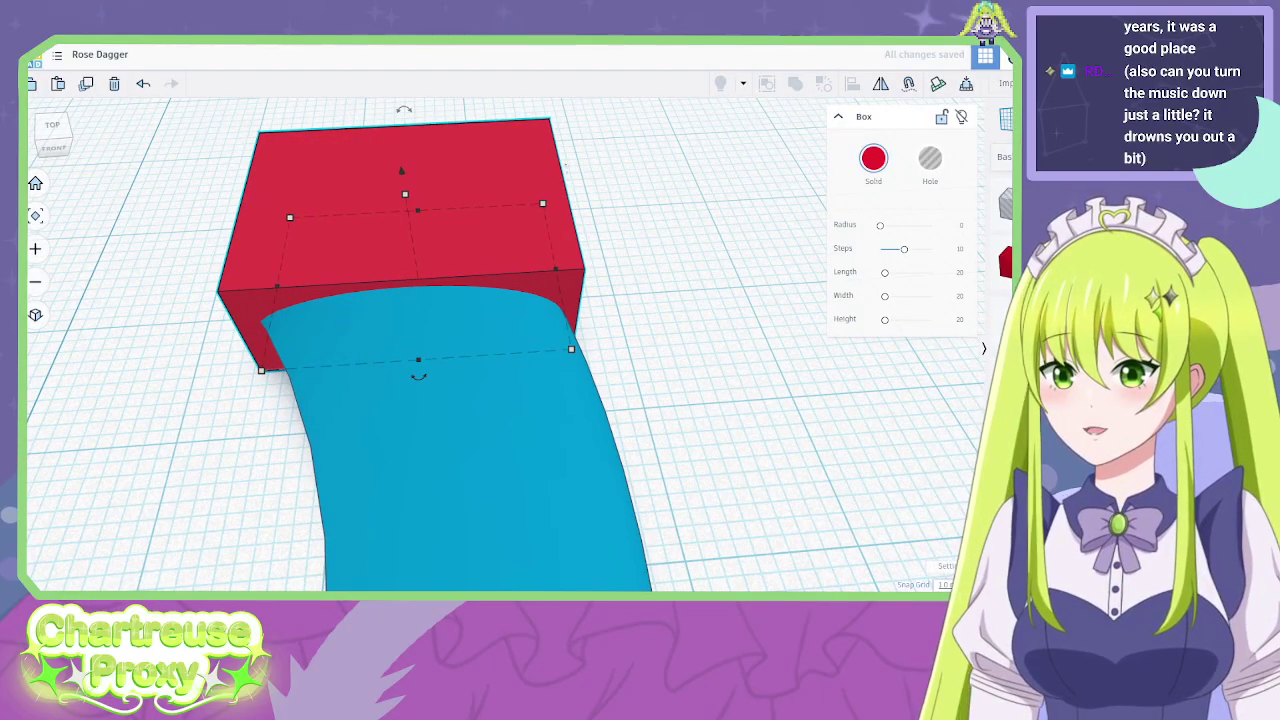
{"action": "left_click", "coordinate": [954, 504]}
{"action": "key", "text": "Right"}
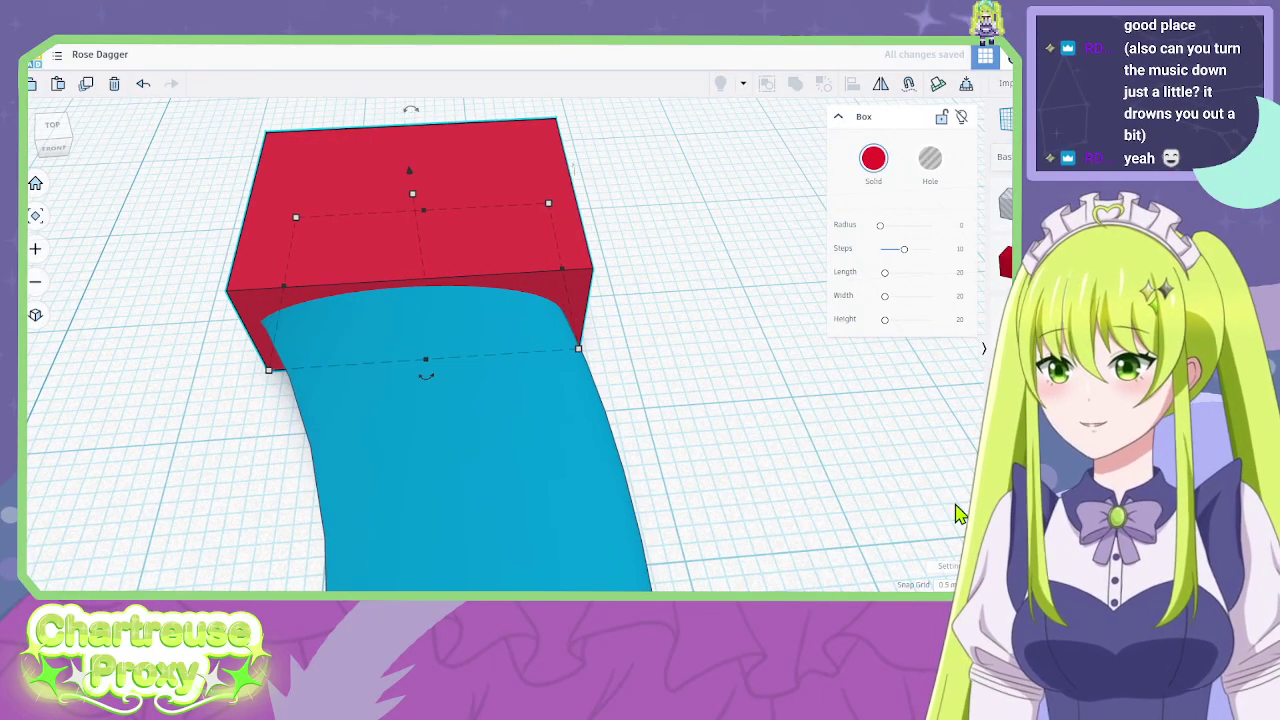
{"action": "left_click", "coordinate": [900, 491]}
Check the dagger in the reference artwork, then replace the red box with a sphere placed beside the blade.
{"action": "key", "text": "alt+Tab"}
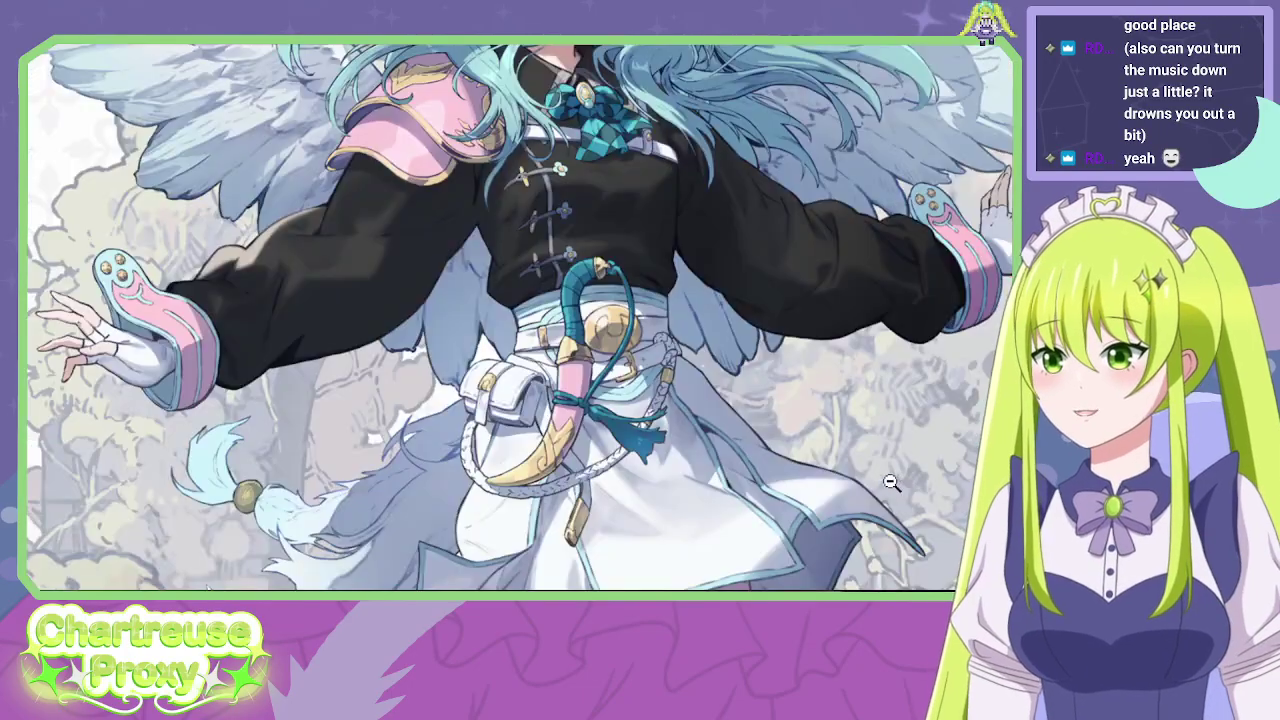
{"action": "key", "text": "alt+Tab"}
{"action": "right_click_drag", "start_coordinate": [642, 330], "coordinate": [562, 252]}
{"action": "left_click_drag", "start_coordinate": [1122, 262], "coordinate": [754, 351]}
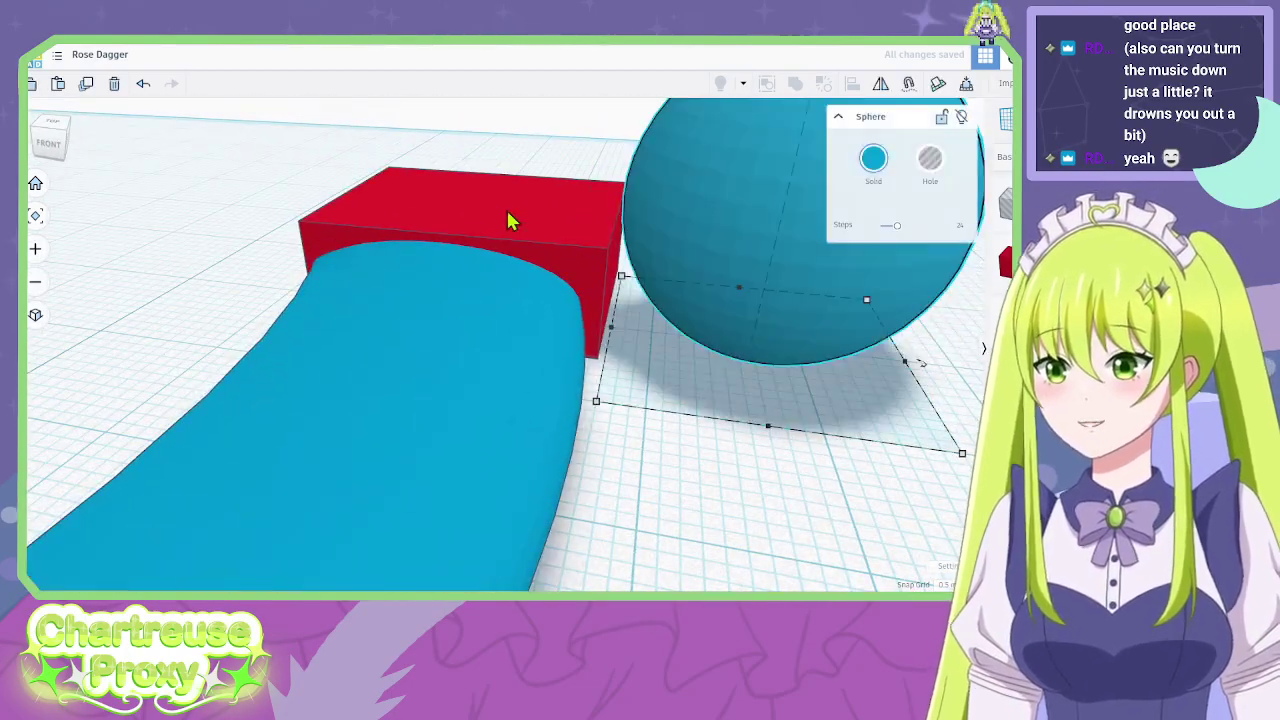
{"action": "left_click", "coordinate": [507, 210]}
{"action": "key", "text": "Delete"}
Color the sphere red and flatten it to a height of 8 mm.
{"action": "left_click", "coordinate": [793, 240]}
{"action": "left_click", "coordinate": [873, 158]}
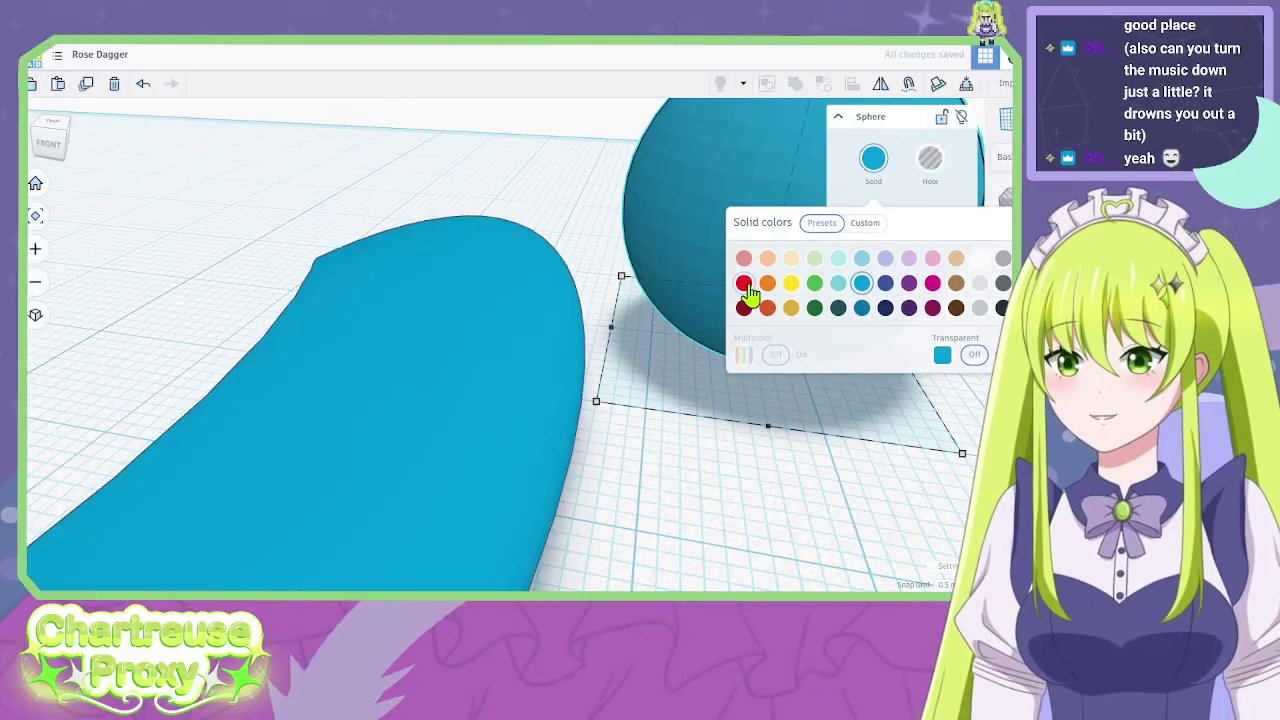
{"action": "left_click", "coordinate": [744, 279]}
{"action": "scroll", "coordinate": [530, 445], "scroll_direction": "down", "scroll_amount": 1}
{"action": "right_click_drag", "start_coordinate": [530, 445], "coordinate": [577, 380]}
{"action": "scroll", "coordinate": [617, 280], "scroll_direction": "down", "scroll_amount": 3}
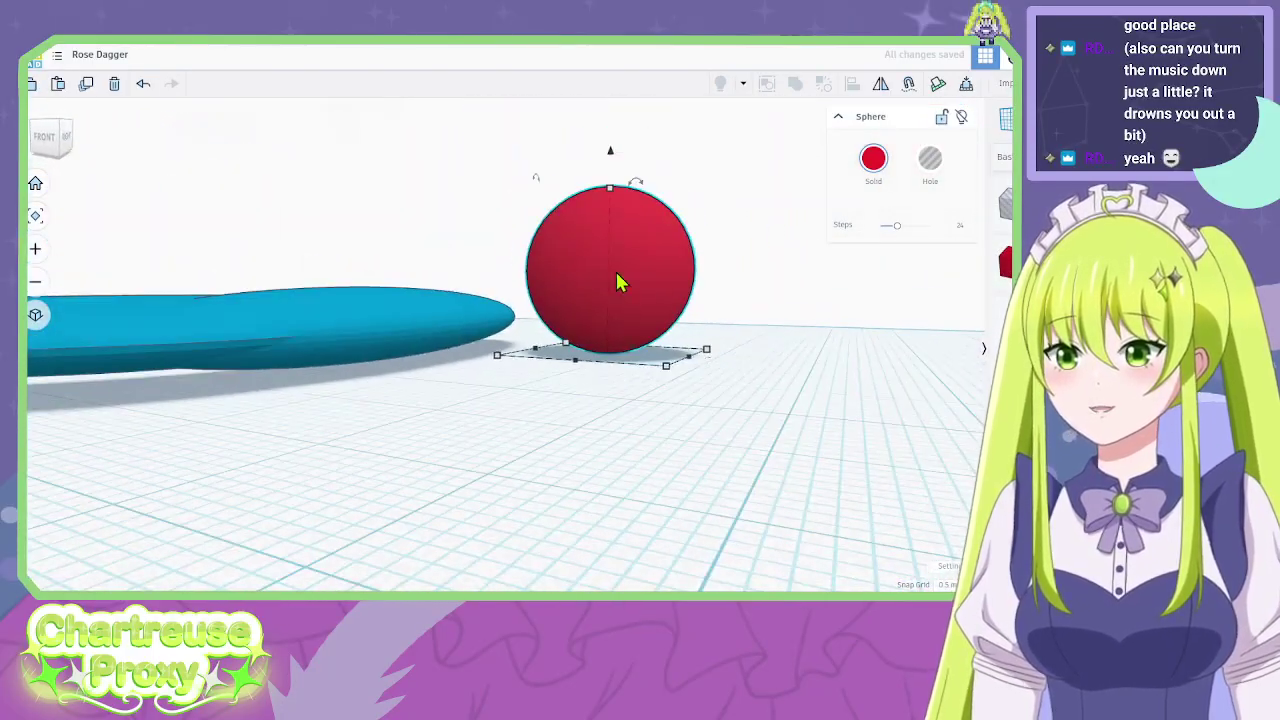
{"action": "left_click_drag", "start_coordinate": [613, 197], "coordinate": [611, 286]}
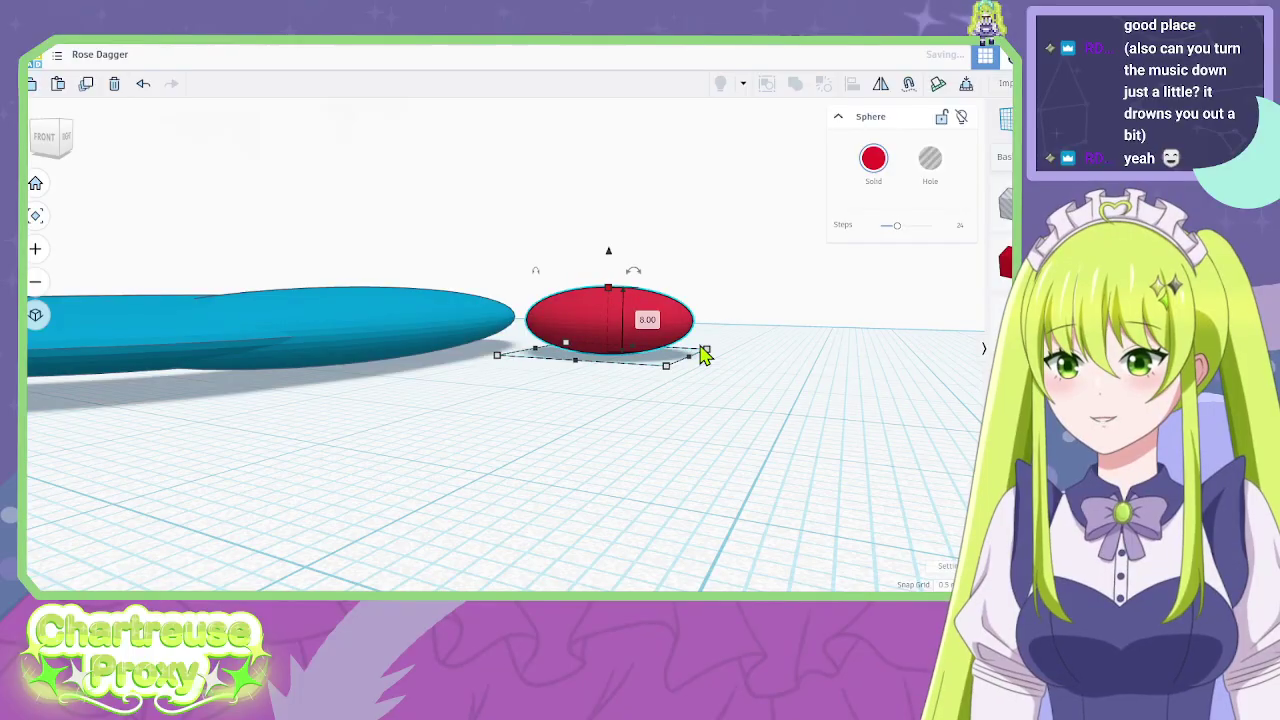
Move the flattened sphere onto the blade's upper end and stretch its footprint to 25.5 by 20.5 mm.
{"action": "right_click_drag", "start_coordinate": [703, 354], "coordinate": [803, 518]}
{"action": "key", "text": "Left"}
{"action": "key", "text": "Left"}
{"action": "key", "text": "Left"}
{"action": "key", "text": "Left"}
{"action": "key", "text": "Left"}
{"action": "key", "text": "Left"}
{"action": "key", "text": "Left"}
{"action": "key", "text": "Left"}
{"action": "key", "text": "Left"}
{"action": "key", "text": "Left"}
{"action": "key", "text": "Left"}
{"action": "key", "text": "Left"}
{"action": "key", "text": "Left"}
{"action": "key", "text": "Left"}
{"action": "key", "text": "Left"}
{"action": "key", "text": "Left"}
{"action": "key", "text": "Left"}
{"action": "key", "text": "Left"}
{"action": "key", "text": "Left"}
{"action": "key", "text": "Left"}
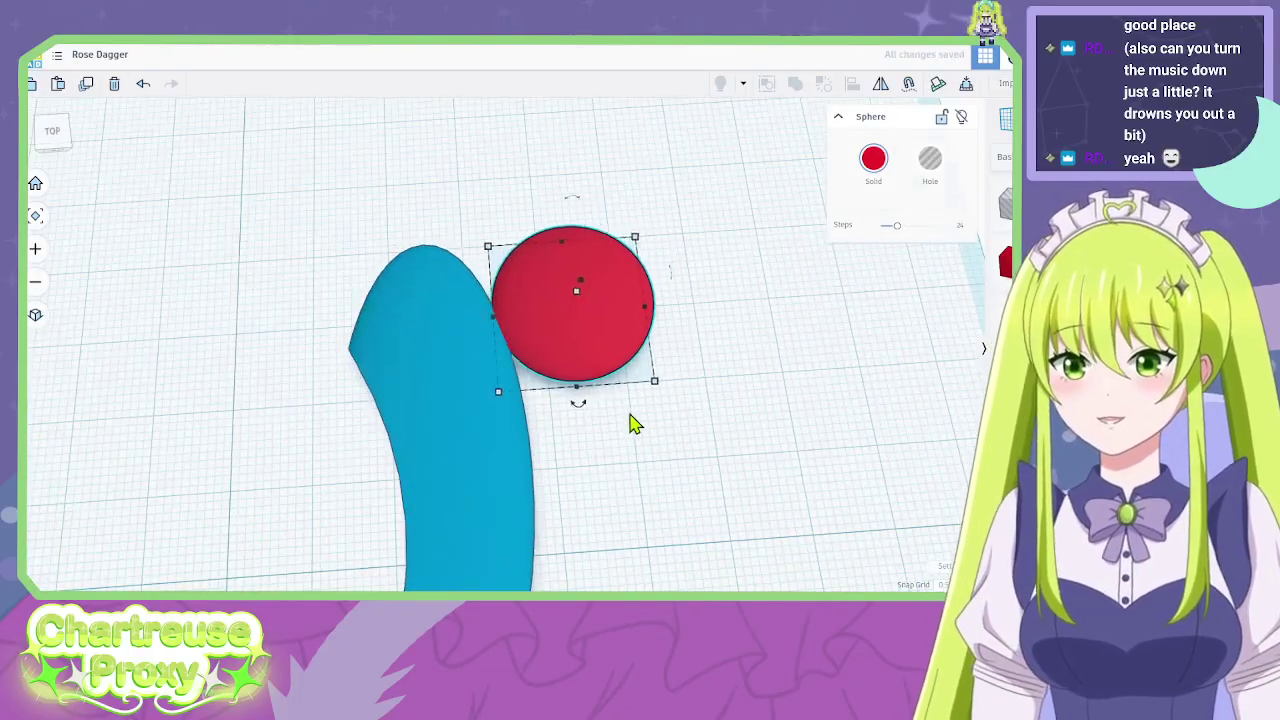
{"action": "key", "text": "Left"}
{"action": "key", "text": "Left"}
{"action": "key", "text": "Left"}
{"action": "key", "text": "Left"}
{"action": "key", "text": "Left"}
{"action": "key", "text": "Left"}
{"action": "key", "text": "Left"}
{"action": "key", "text": "Left"}
{"action": "key", "text": "Left"}
{"action": "key", "text": "Left"}
{"action": "key", "text": "Left"}
{"action": "key", "text": "Left"}
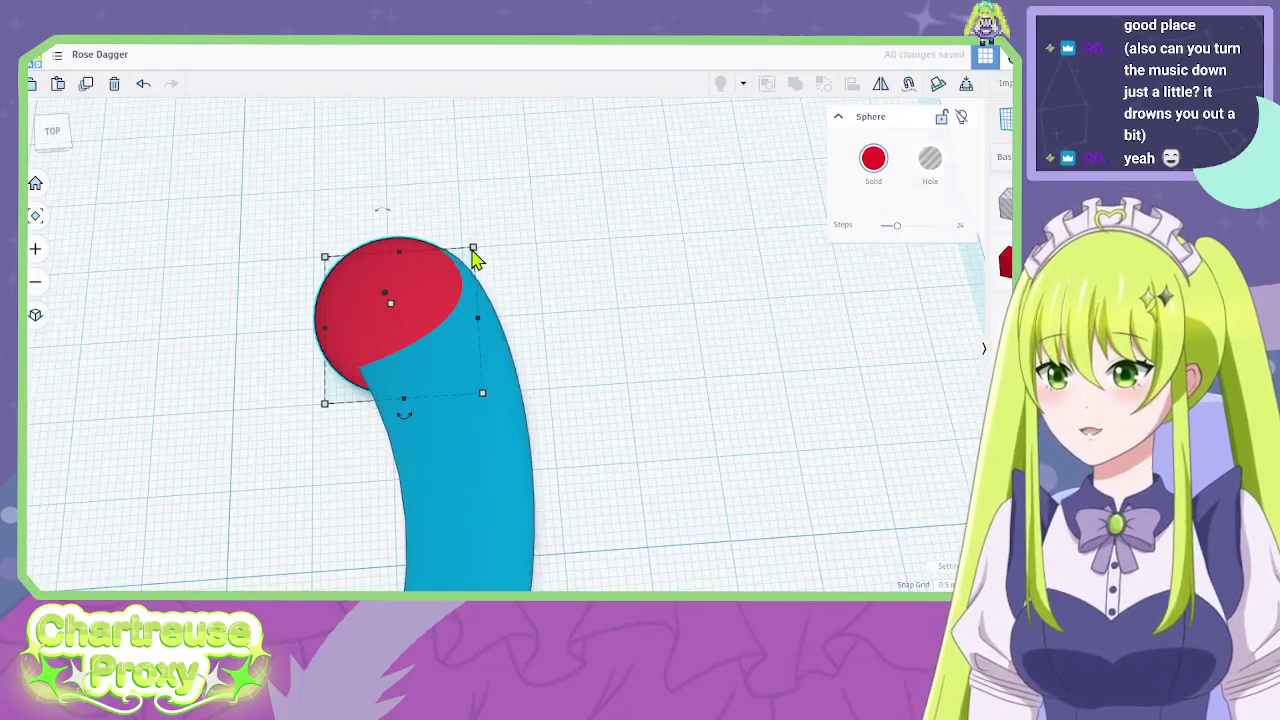
{"action": "left_click_drag", "start_coordinate": [474, 249], "coordinate": [514, 247]}
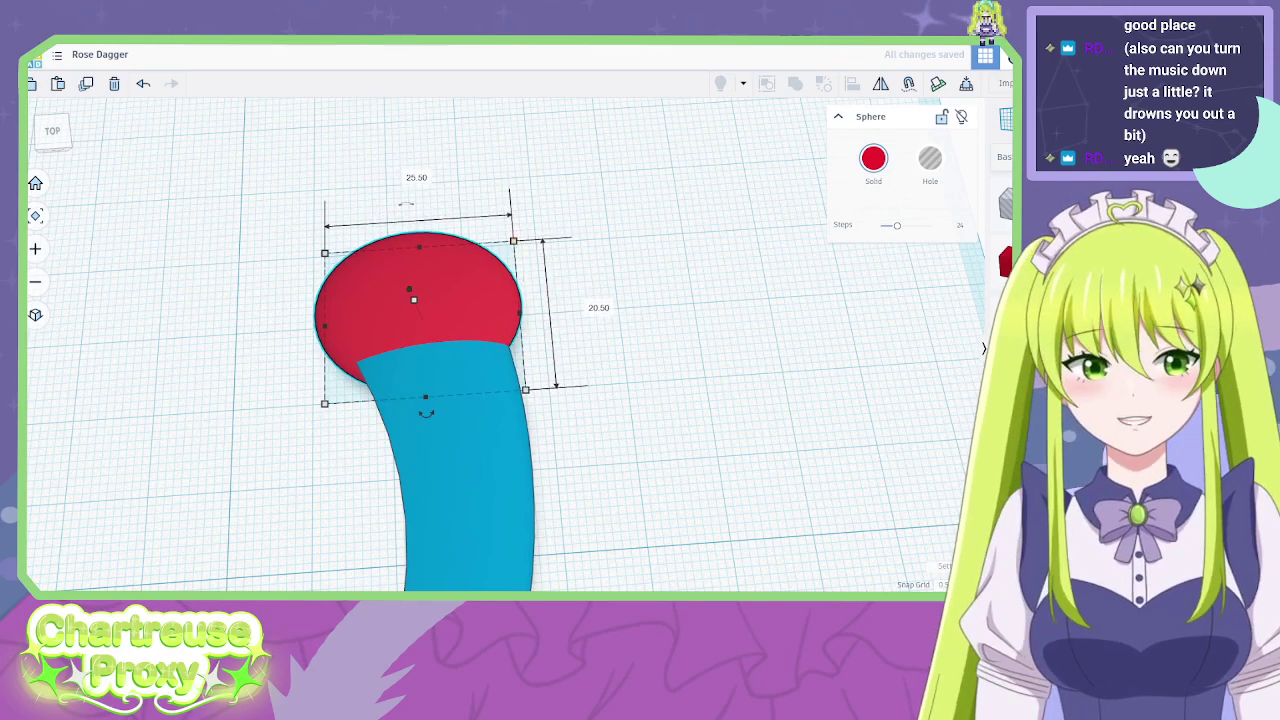
{"action": "mouse_move", "coordinate": [514, 247]}
{"action": "right_mouse_down"}
{"action": "mouse_move", "coordinate": [563, 240]}
{"action": "mouse_move", "coordinate": [523, 240]}
{"action": "mouse_move", "coordinate": [535, 252]}
{"action": "right_mouse_up"}
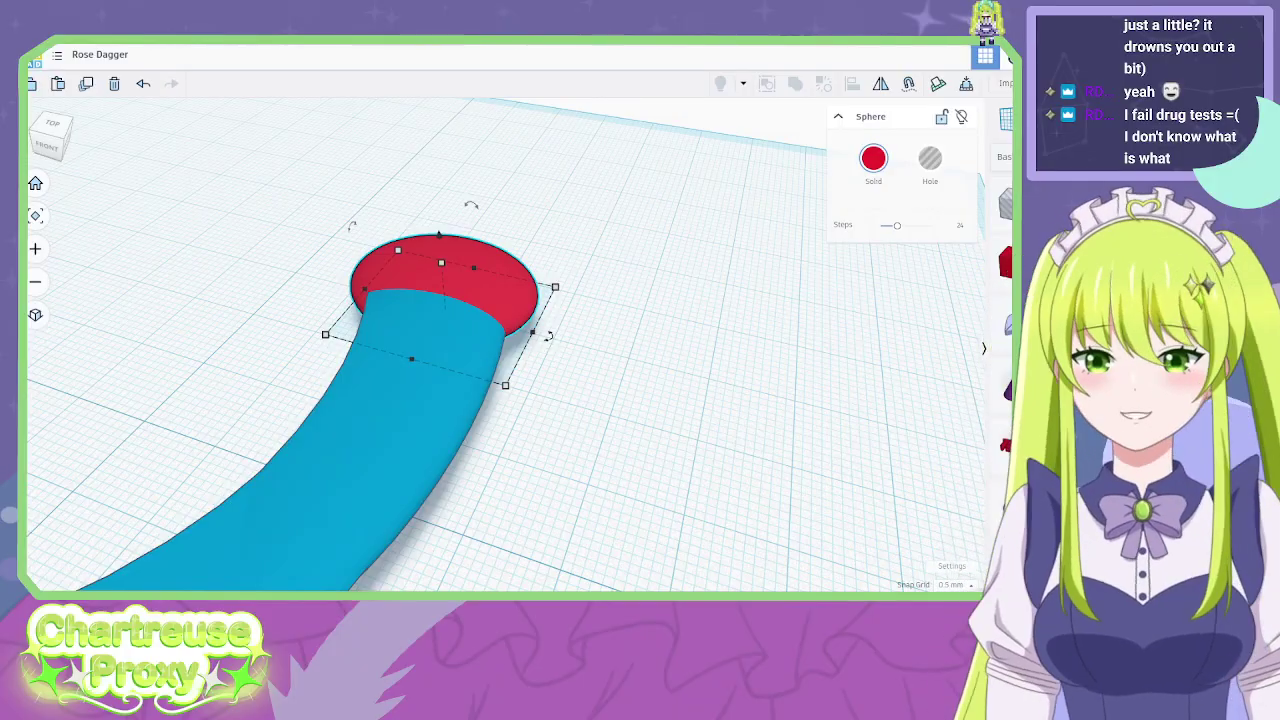
Switch to the Upload Schedule 2026 spreadsheet in Google Sheets and look over the March and April entries.
{"action": "key", "text": "ctrl+t"}
{"action": "type", "text": "uplo"}
{"action": "key", "text": "Return"}
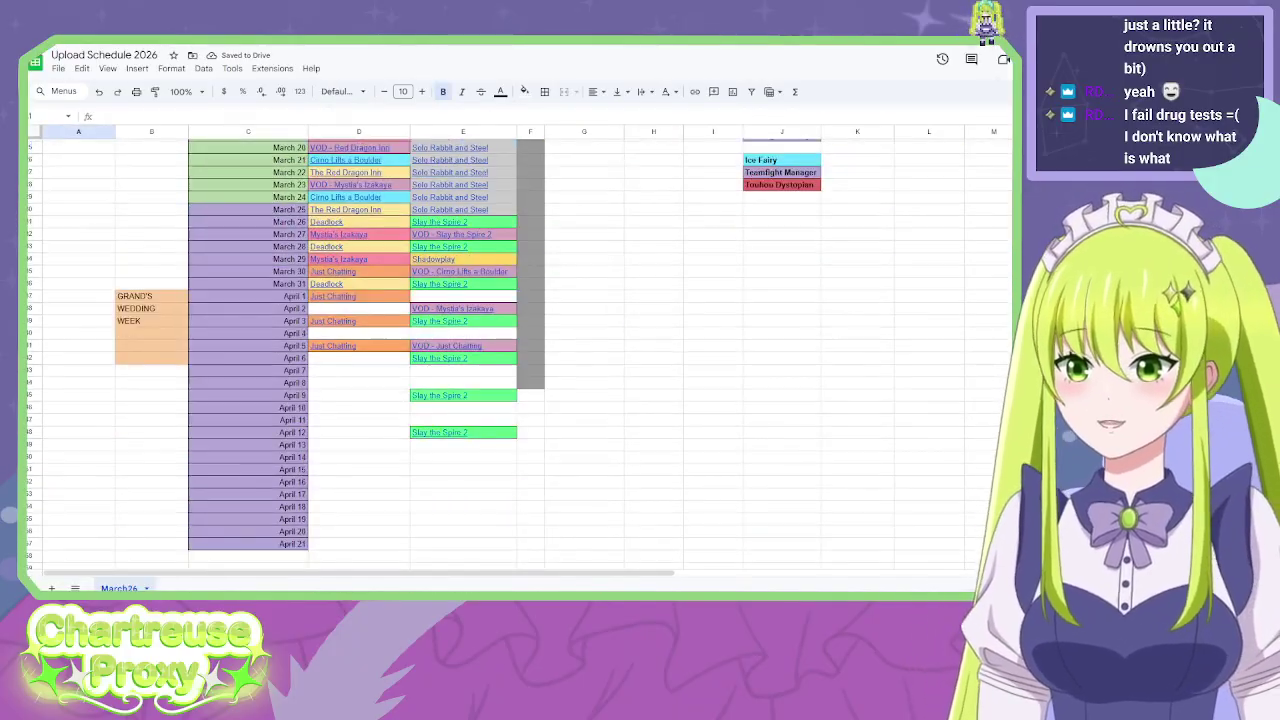
{"action": "scroll", "coordinate": [350, 350], "scroll_direction": "up", "scroll_amount": 3}
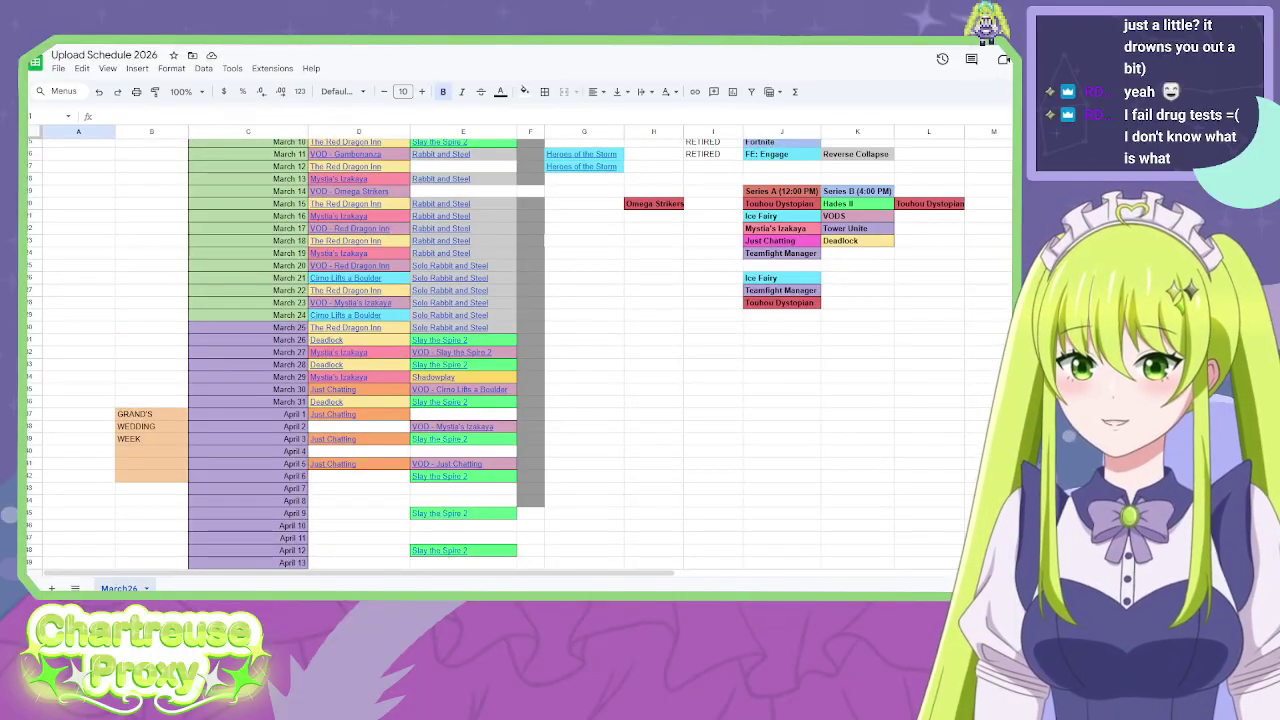
{"action": "scroll", "coordinate": [355, 354], "scroll_direction": "down", "scroll_amount": 2}
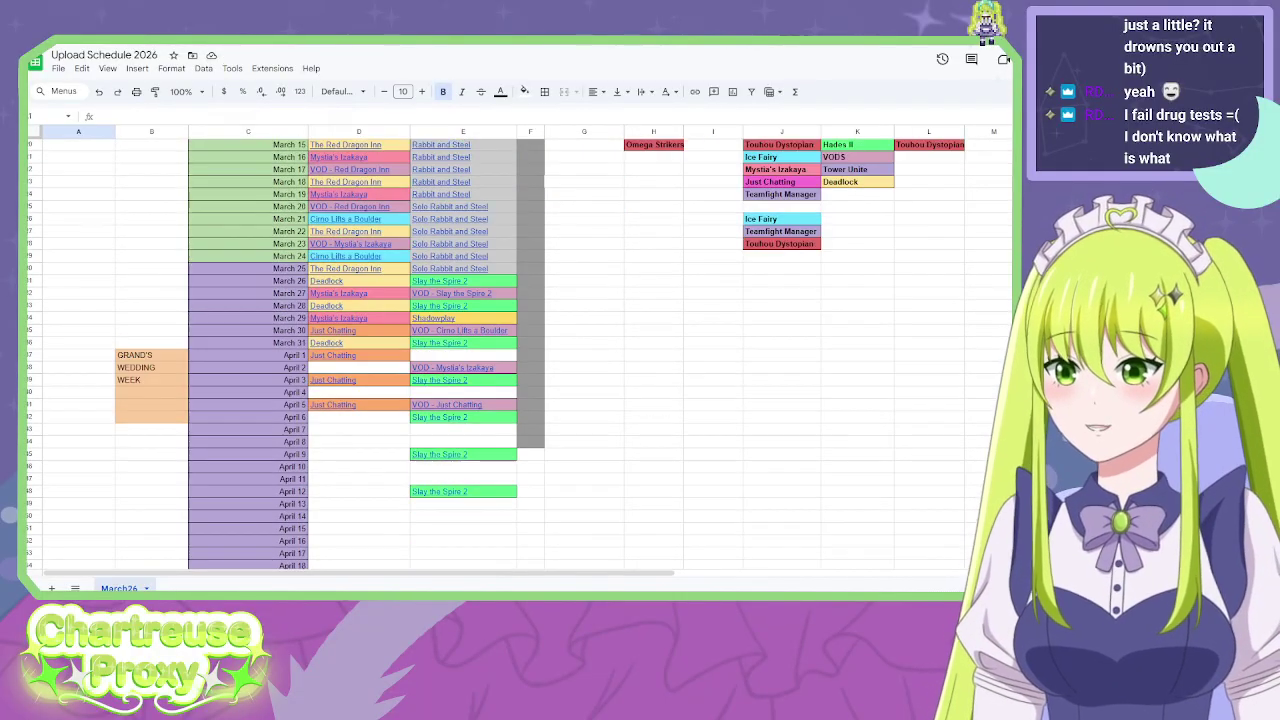
{"action": "scroll", "coordinate": [280, 391], "scroll_direction": "up", "scroll_amount": 2}
{"action": "scroll", "coordinate": [280, 391], "scroll_direction": "up", "scroll_amount": 3, "text": "ctrl"}
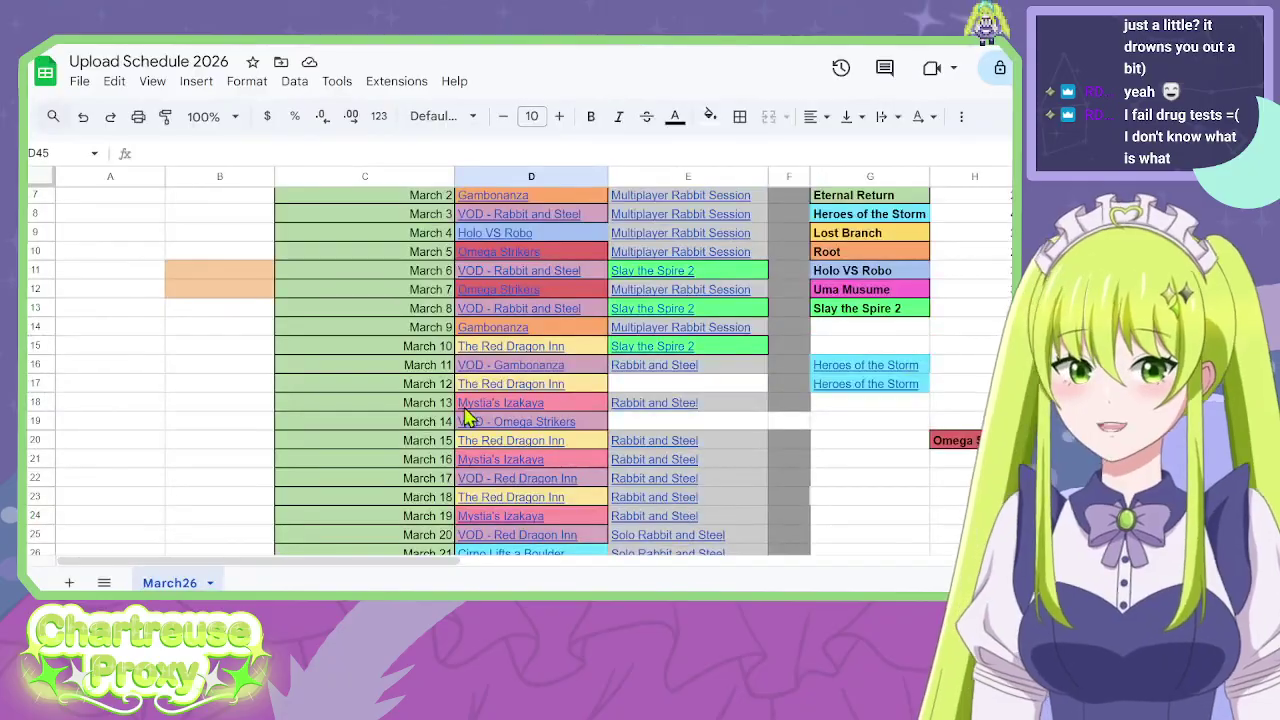
Fill the date cells from March 24 to March 27 with the light green of the earlier dates.
{"action": "scroll", "coordinate": [560, 420], "scroll_direction": "down", "scroll_amount": 7}
{"action": "left_click_drag", "start_coordinate": [395, 257], "coordinate": [392, 312]}
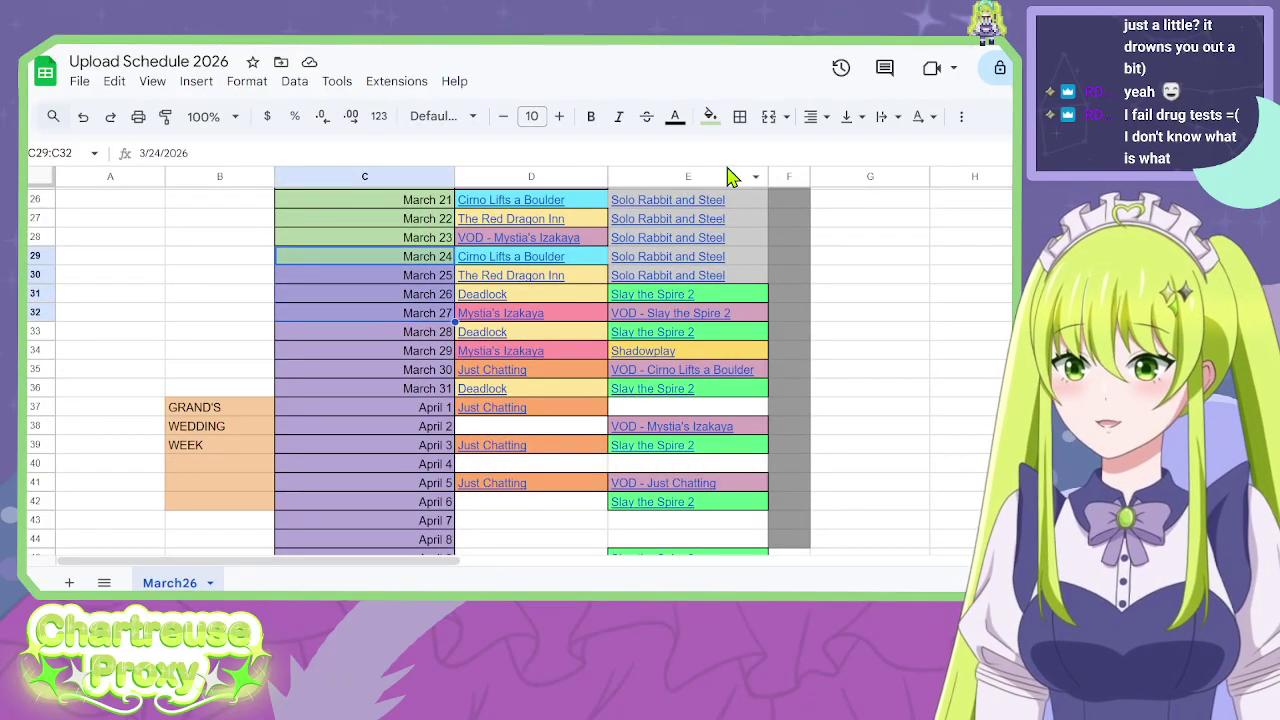
{"action": "left_click", "coordinate": [710, 116]}
{"action": "left_click", "coordinate": [771, 249]}
{"action": "left_click", "coordinate": [950, 505]}
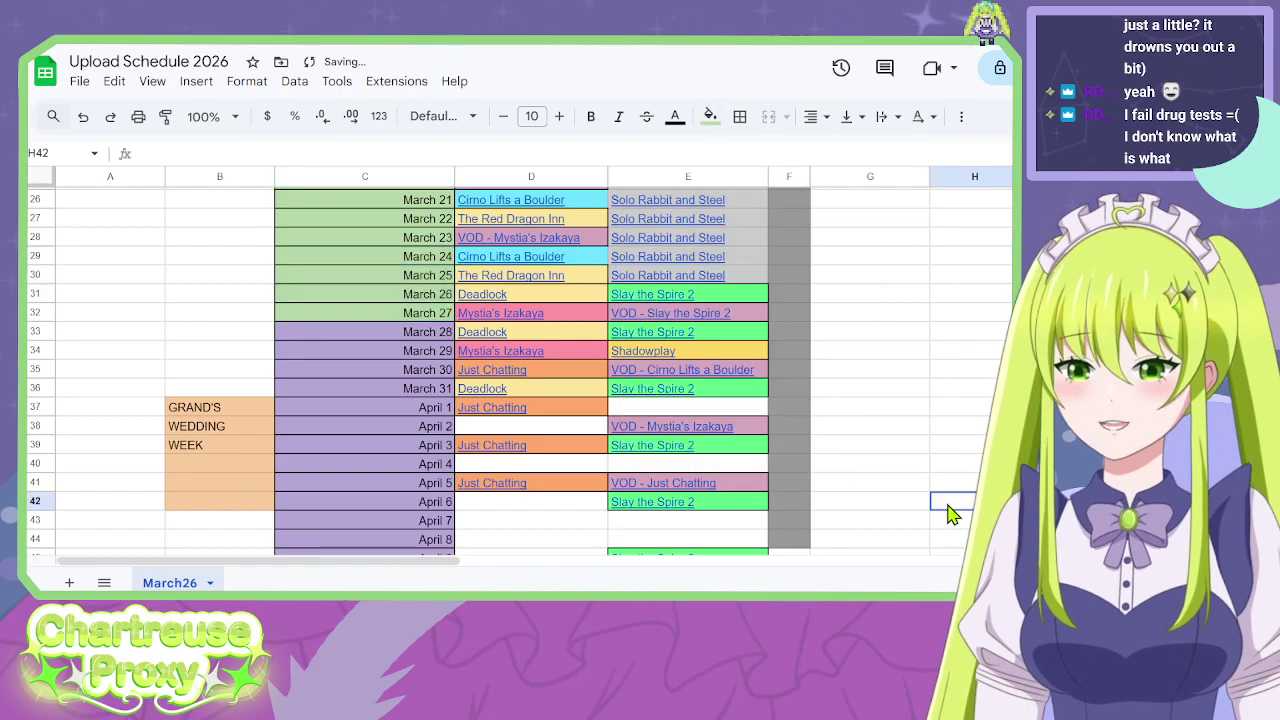
Add a pink "VOD - Just Chatting" entry in column E for April 8.
{"action": "scroll", "coordinate": [862, 485], "scroll_direction": "down", "scroll_amount": 1}
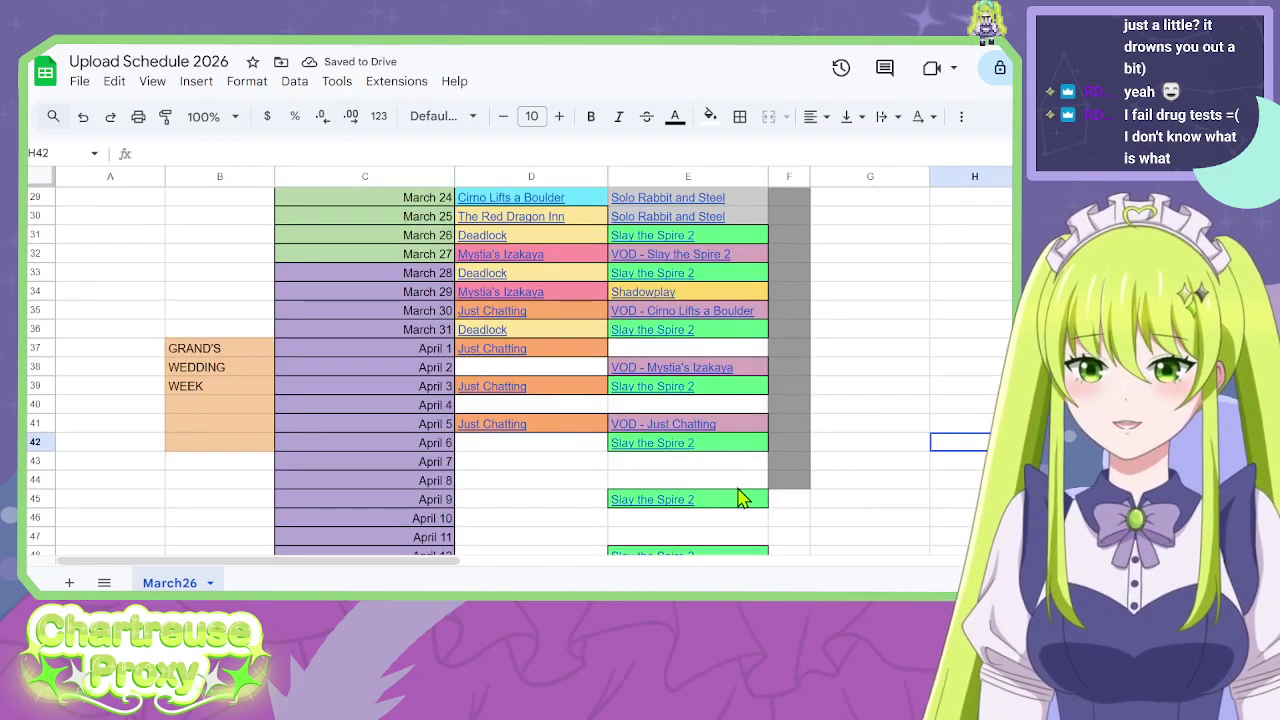
{"action": "scroll", "coordinate": [845, 460], "scroll_direction": "up", "scroll_amount": 9}
{"action": "scroll", "coordinate": [870, 405], "scroll_direction": "down", "scroll_amount": 9}
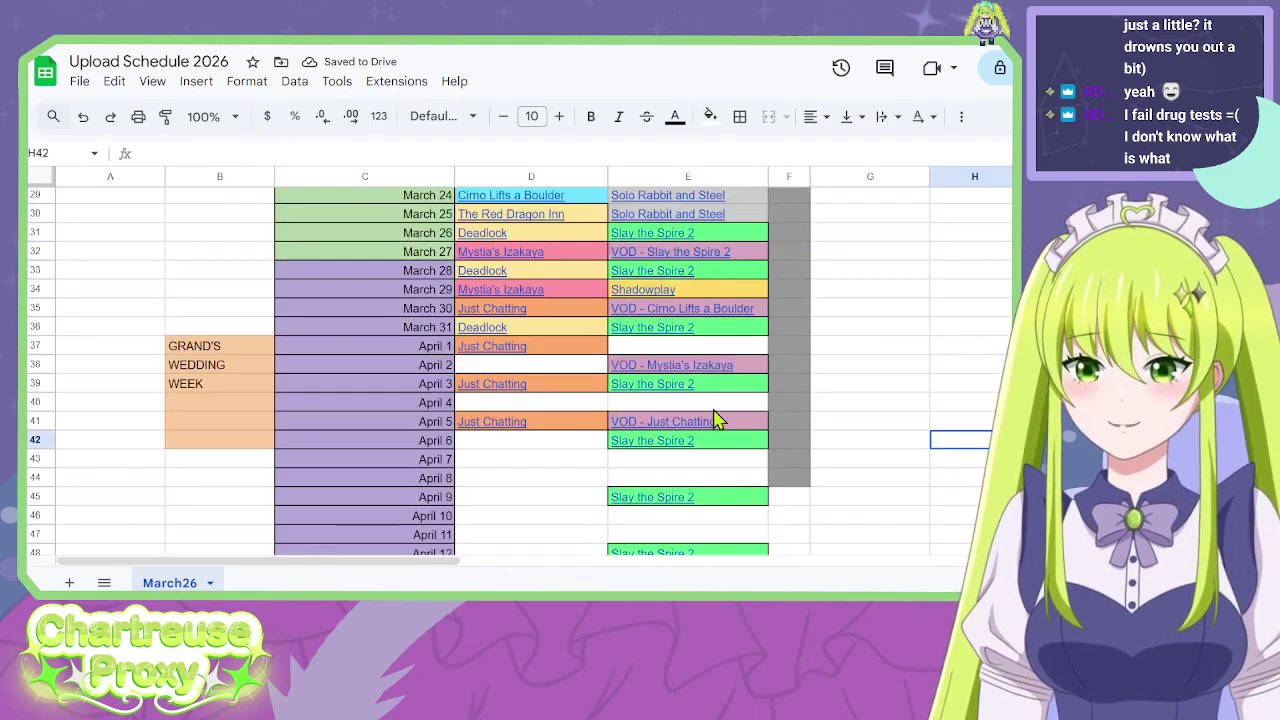
{"action": "left_click", "coordinate": [716, 421]}
{"action": "left_click", "coordinate": [672, 535]}
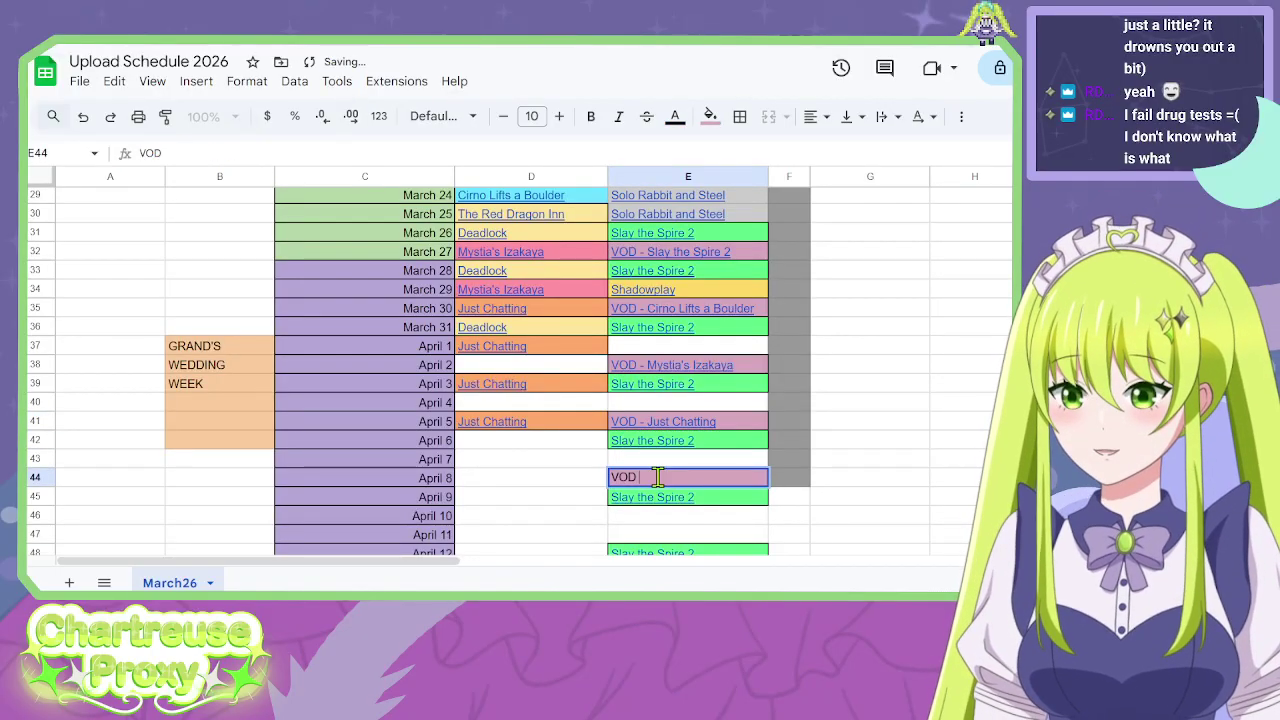
{"action": "type", "text": "g"}
{"action": "key", "text": "Return"}
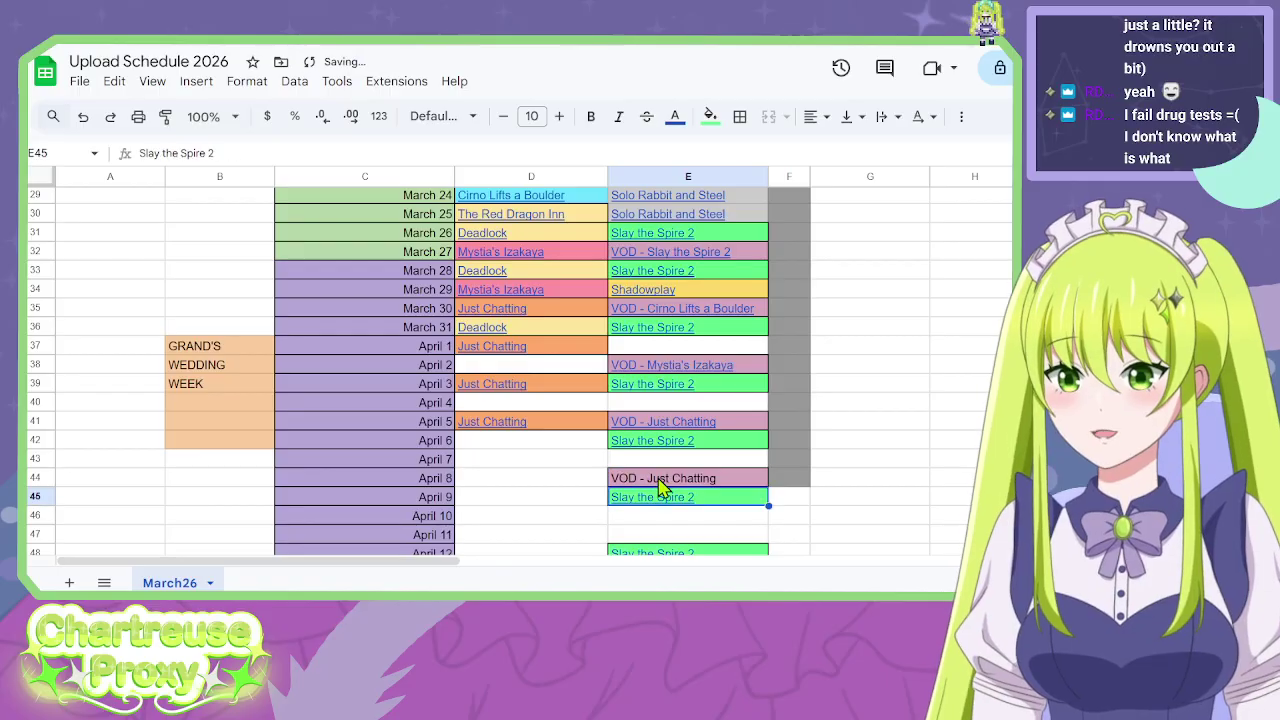
Add an orange "Just Chatting" entry in column D for April 7, reusing the April 5 cell's formatting.
{"action": "scroll", "coordinate": [704, 440], "scroll_direction": "down", "scroll_amount": 1}
{"action": "scroll", "coordinate": [922, 338], "scroll_direction": "up", "scroll_amount": 2}
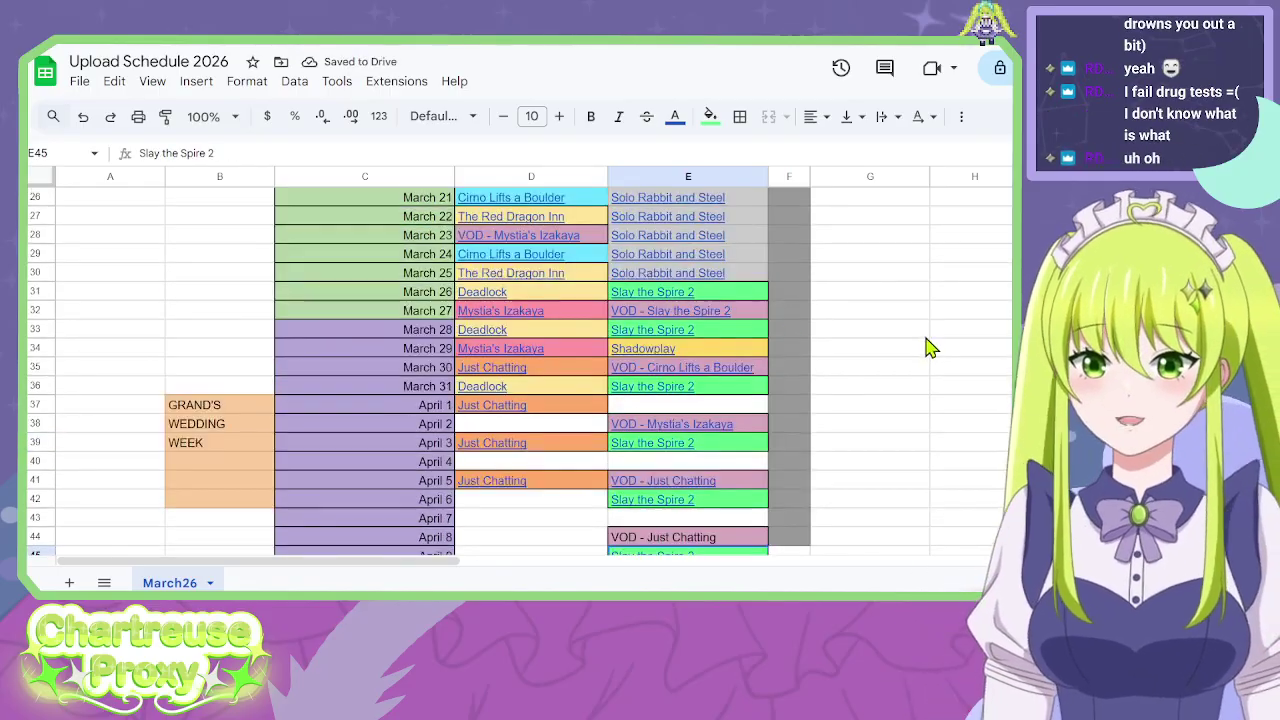
{"action": "left_click", "coordinate": [922, 347]}
{"action": "scroll", "coordinate": [922, 358], "scroll_direction": "up", "scroll_amount": 2}
{"action": "scroll", "coordinate": [900, 360], "scroll_direction": "up", "scroll_amount": 2}
{"action": "scroll", "coordinate": [886, 360], "scroll_direction": "down", "scroll_amount": 2}
{"action": "scroll", "coordinate": [523, 466], "scroll_direction": "down", "scroll_amount": 3}
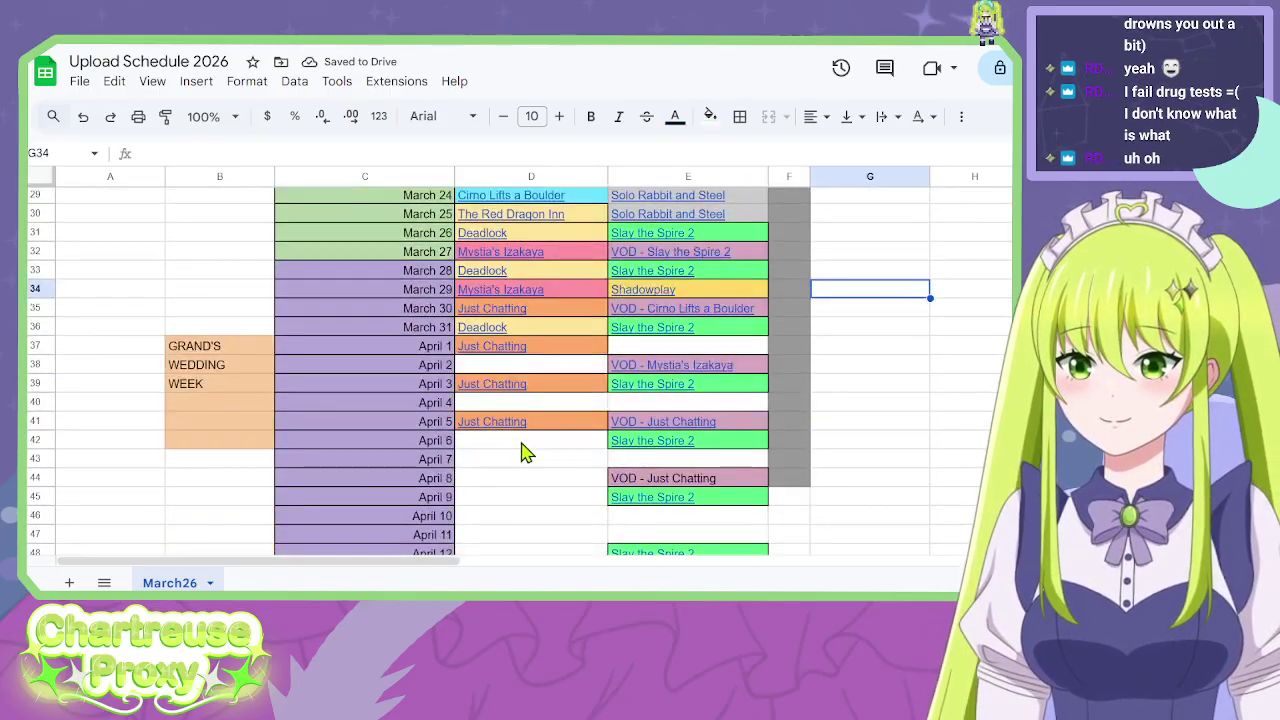
{"action": "left_click", "coordinate": [520, 421]}
{"action": "key", "text": "ctrl+c"}
{"action": "left_click", "coordinate": [492, 514]}
{"action": "left_click", "coordinate": [505, 466]}
{"action": "key", "text": "ctrl+v"}
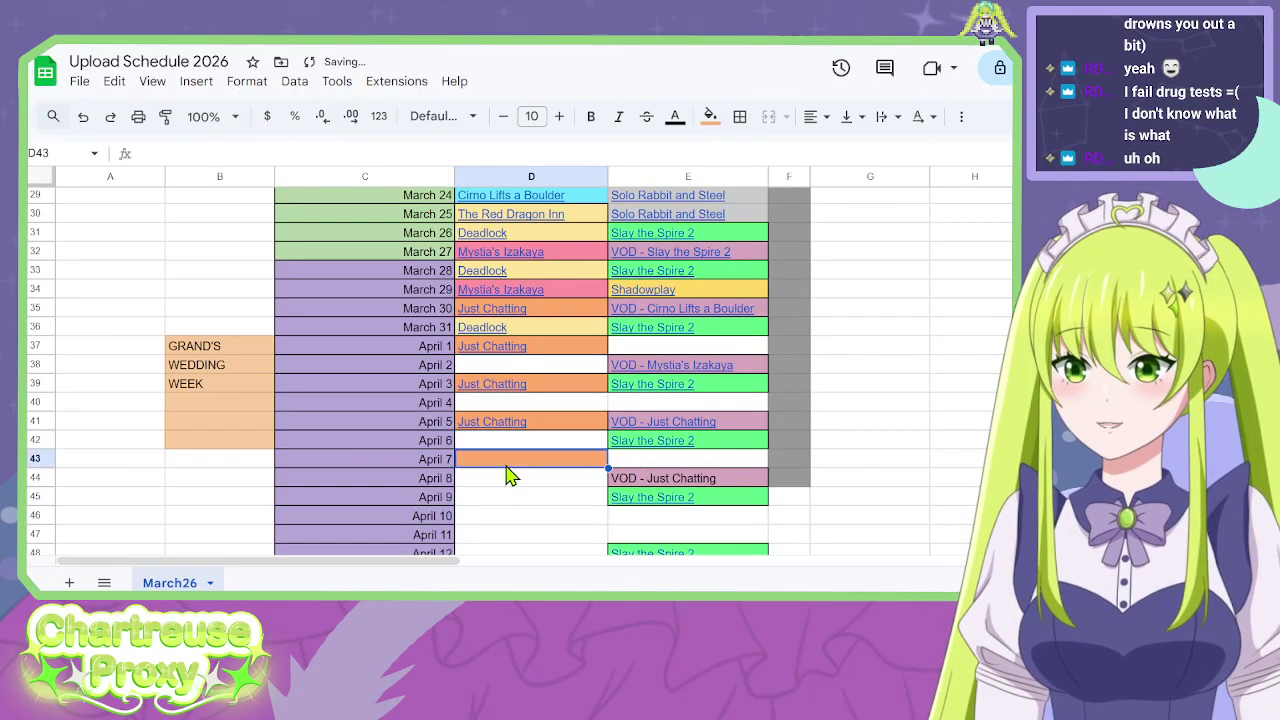
{"action": "type", "text": "ing"}
{"action": "key", "text": "Return"}
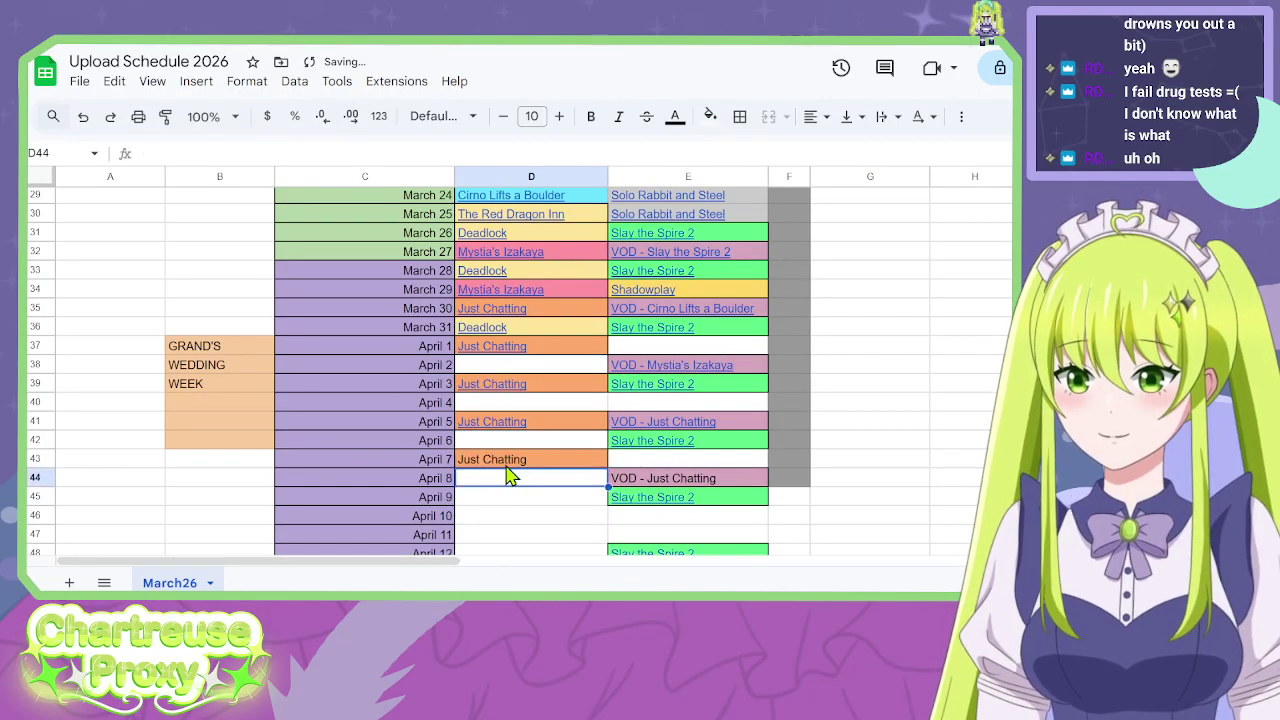
Make the new April 8 "VOD - Just Chatting" and April 7 "Just Chatting" entries bold.
{"action": "key", "text": "Right"}
{"action": "key", "text": "ctrl+b"}
{"action": "key", "text": "Left"}
{"action": "key", "text": "Up"}
{"action": "key", "text": "ctrl+b"}
Copy the bold "Just Chatting" entry into column D for April 9, April 11 and April 13.
{"action": "key", "text": "ctrl+c"}
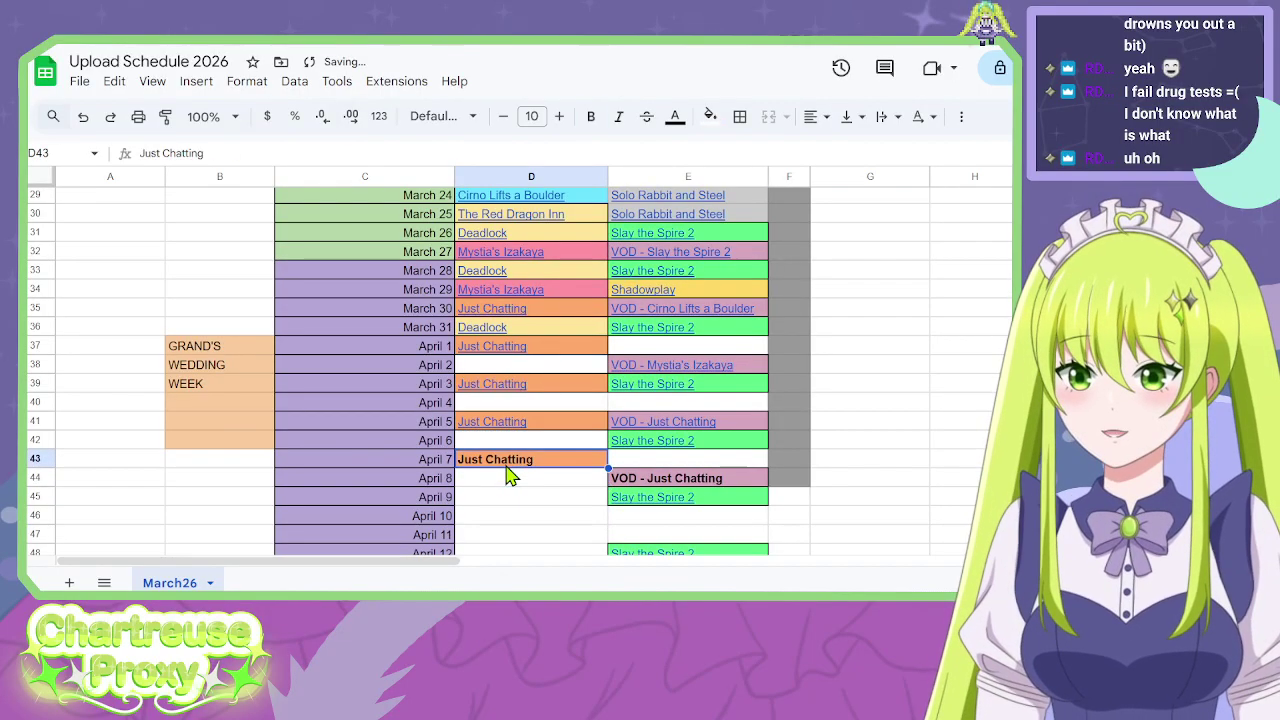
{"action": "key", "text": "Down"}
{"action": "key", "text": "Down"}
{"action": "key", "text": "ctrl+v"}
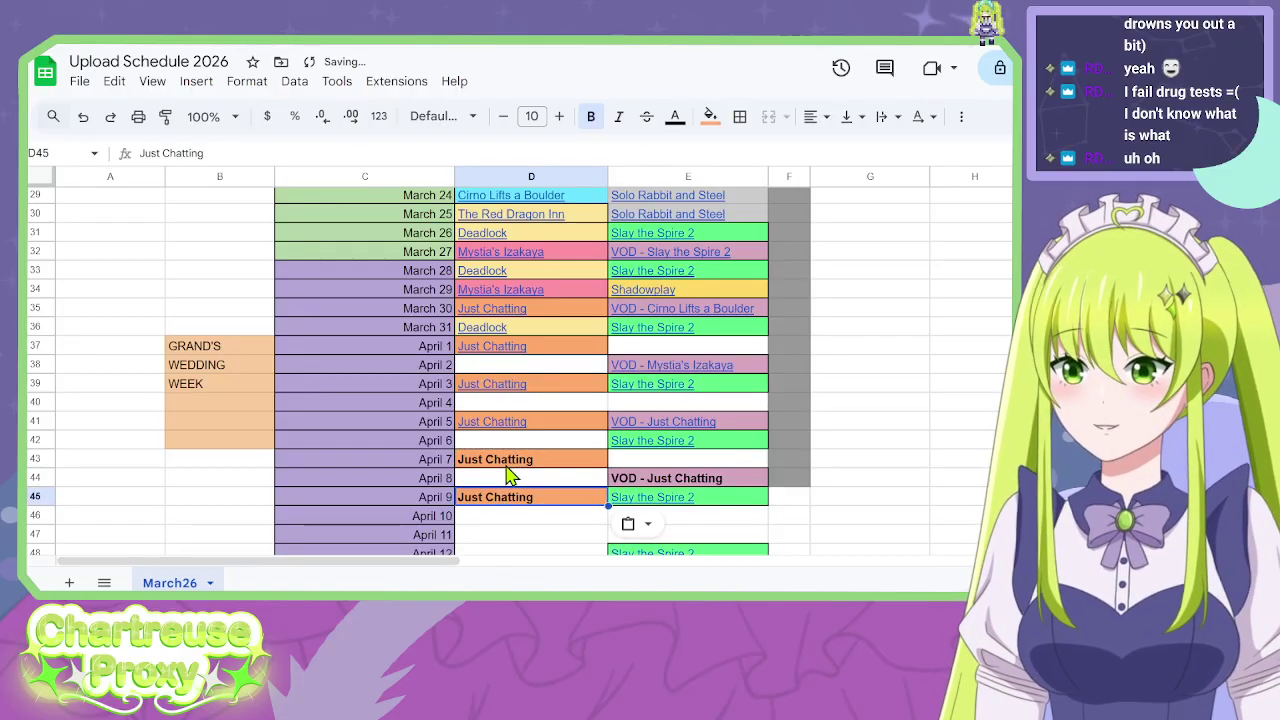
{"action": "key", "text": "Down"}
{"action": "key", "text": "Down"}
{"action": "key", "text": "ctrl+v"}
{"action": "key", "text": "Down"}
{"action": "key", "text": "Down"}
{"action": "key", "text": "ctrl+v"}
Examine the unfilled upload slots in columns D and E between April 1 and April 6.
{"action": "left_click_drag", "start_coordinate": [199, 325], "coordinate": [246, 412]}
{"action": "scroll", "coordinate": [513, 388], "scroll_direction": "up", "scroll_amount": 1}
{"action": "left_click", "coordinate": [645, 360]}
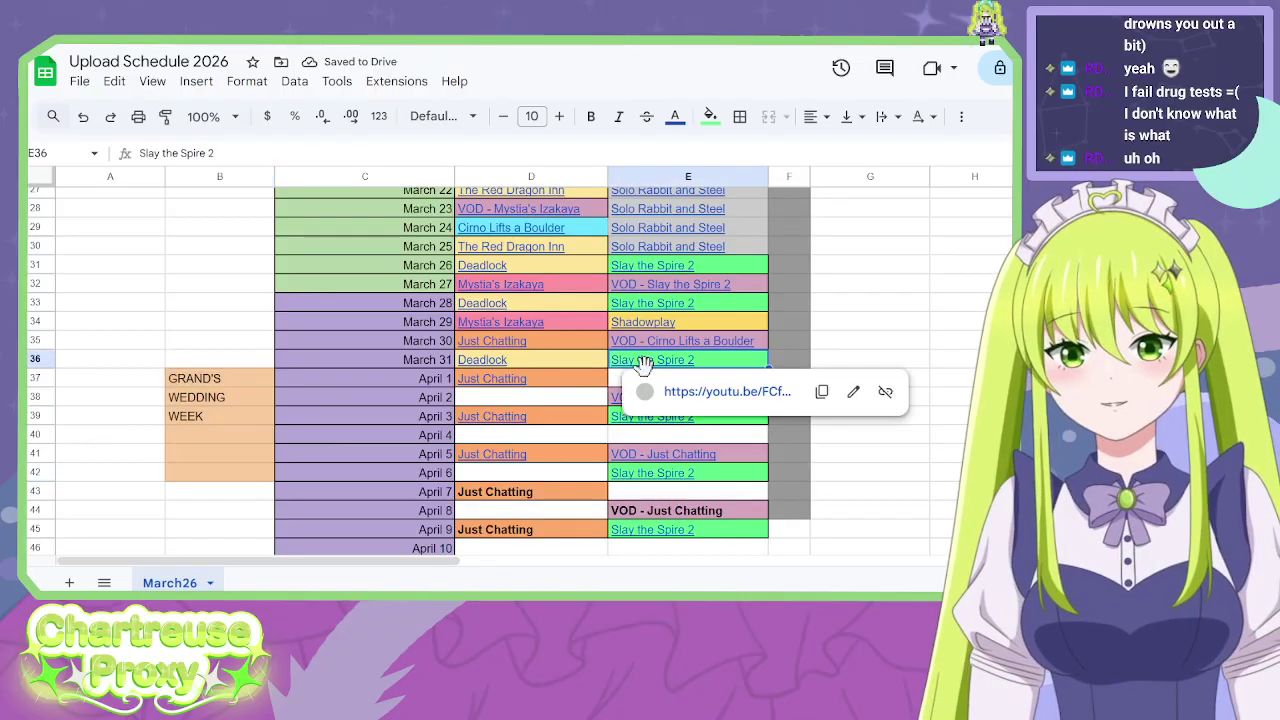
{"action": "left_click", "coordinate": [646, 434]}
{"action": "left_click", "coordinate": [640, 381]}
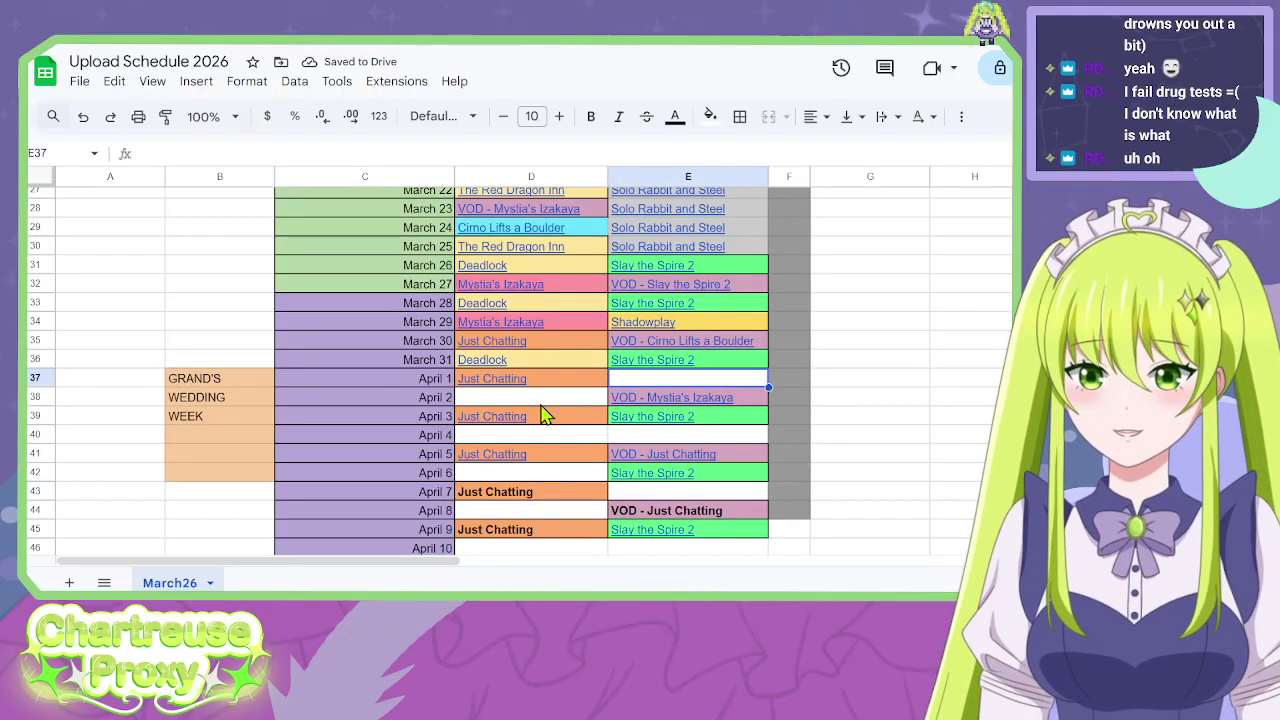
{"action": "left_click", "coordinate": [540, 398]}
{"action": "left_click", "coordinate": [535, 436]}
{"action": "left_click", "coordinate": [532, 473]}
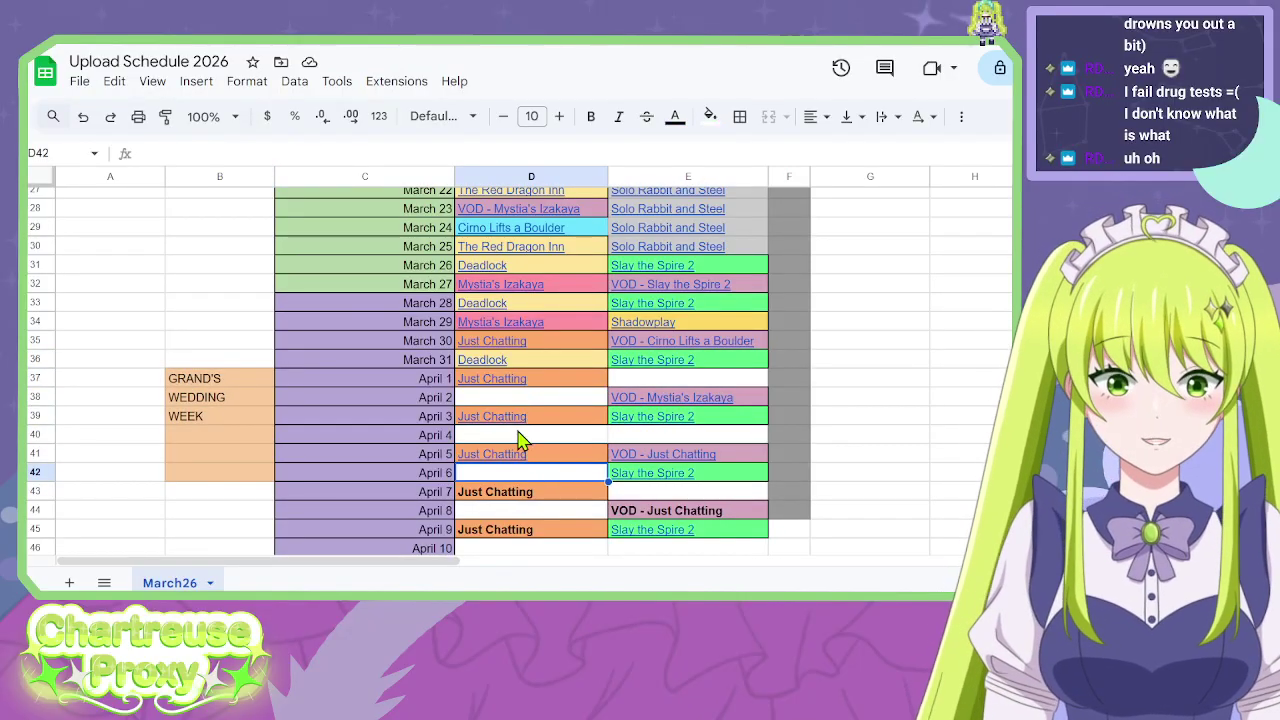
{"action": "left_click", "coordinate": [517, 436]}
{"action": "left_click", "coordinate": [514, 398]}
{"action": "left_click", "coordinate": [646, 380]}
{"action": "left_click", "coordinate": [636, 442]}
{"action": "left_click", "coordinate": [652, 386]}
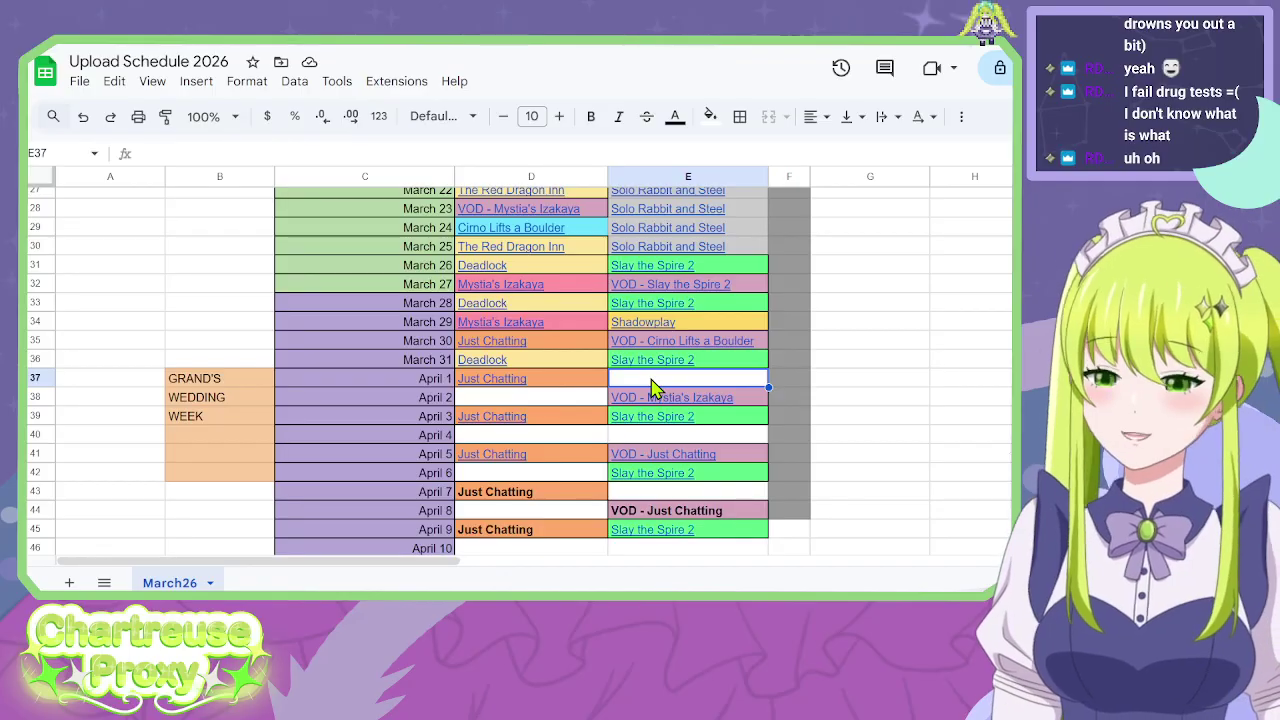
Examine the empty upload slots in columns D and E between April 1 and April 8.
{"action": "left_click", "coordinate": [565, 402]}
{"action": "left_click", "coordinate": [533, 432]}
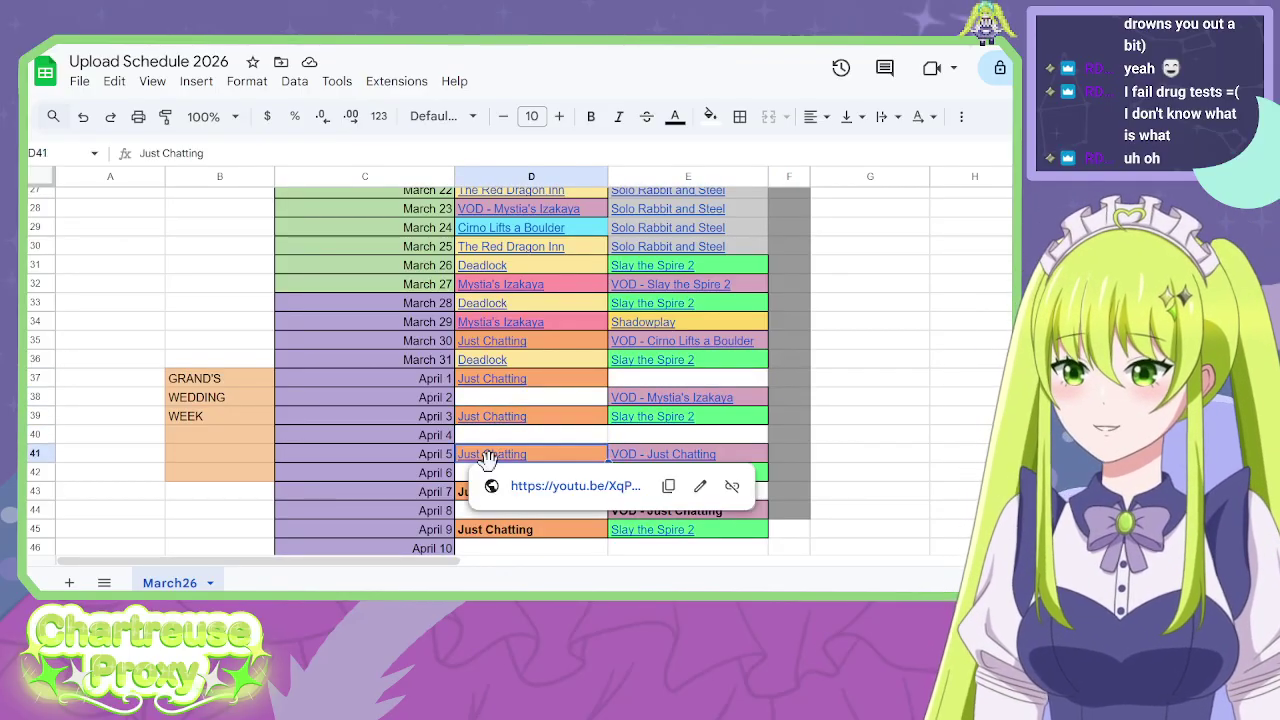
{"action": "left_click", "coordinate": [492, 454]}
{"action": "left_click", "coordinate": [492, 532]}
{"action": "scroll", "coordinate": [857, 437], "scroll_direction": "down", "scroll_amount": 1}
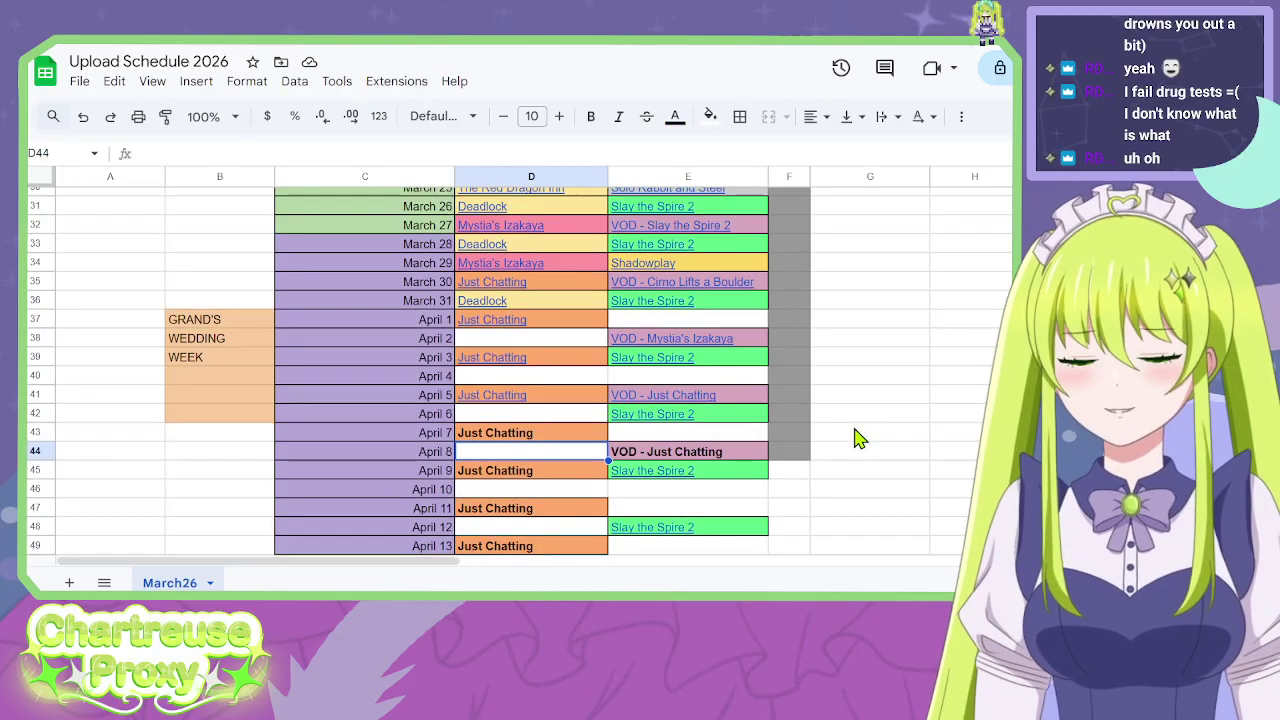
{"action": "right_click", "coordinate": [857, 437]}
{"action": "left_click", "coordinate": [822, 430]}
{"action": "left_click", "coordinate": [780, 435]}
{"action": "left_click", "coordinate": [738, 436]}
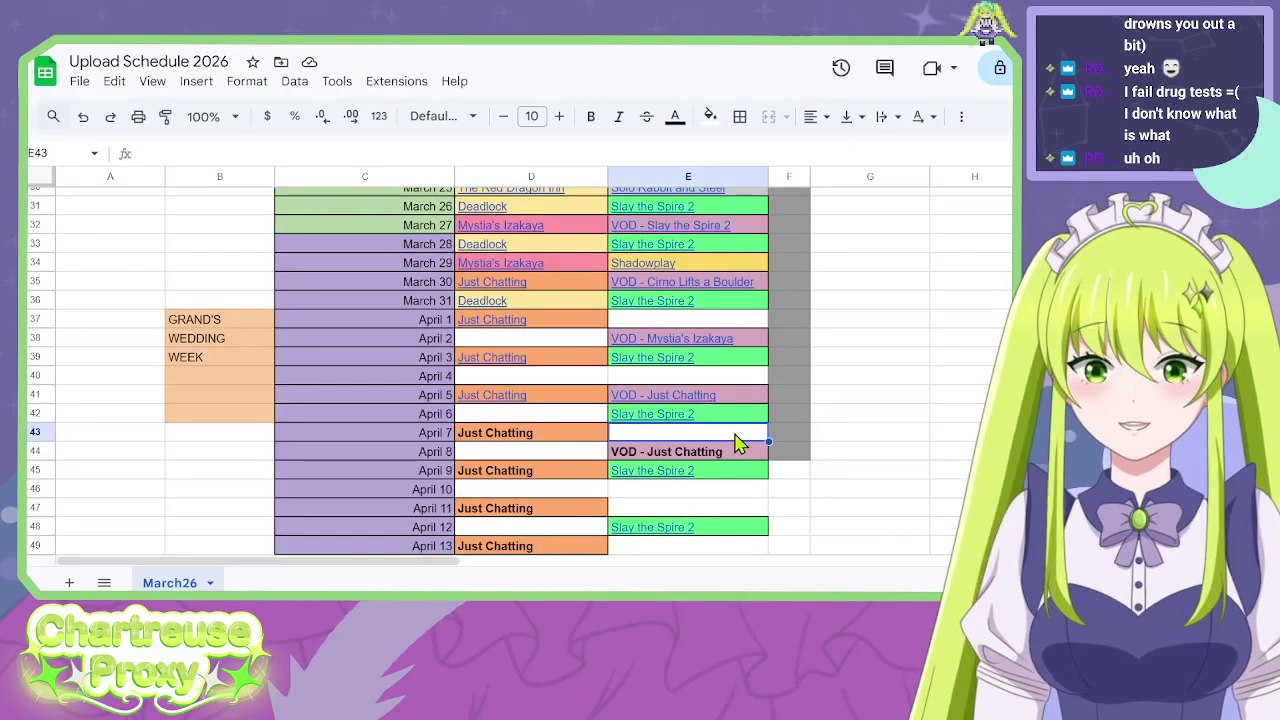
{"action": "scroll", "coordinate": [735, 447], "scroll_direction": "up", "scroll_amount": 3}
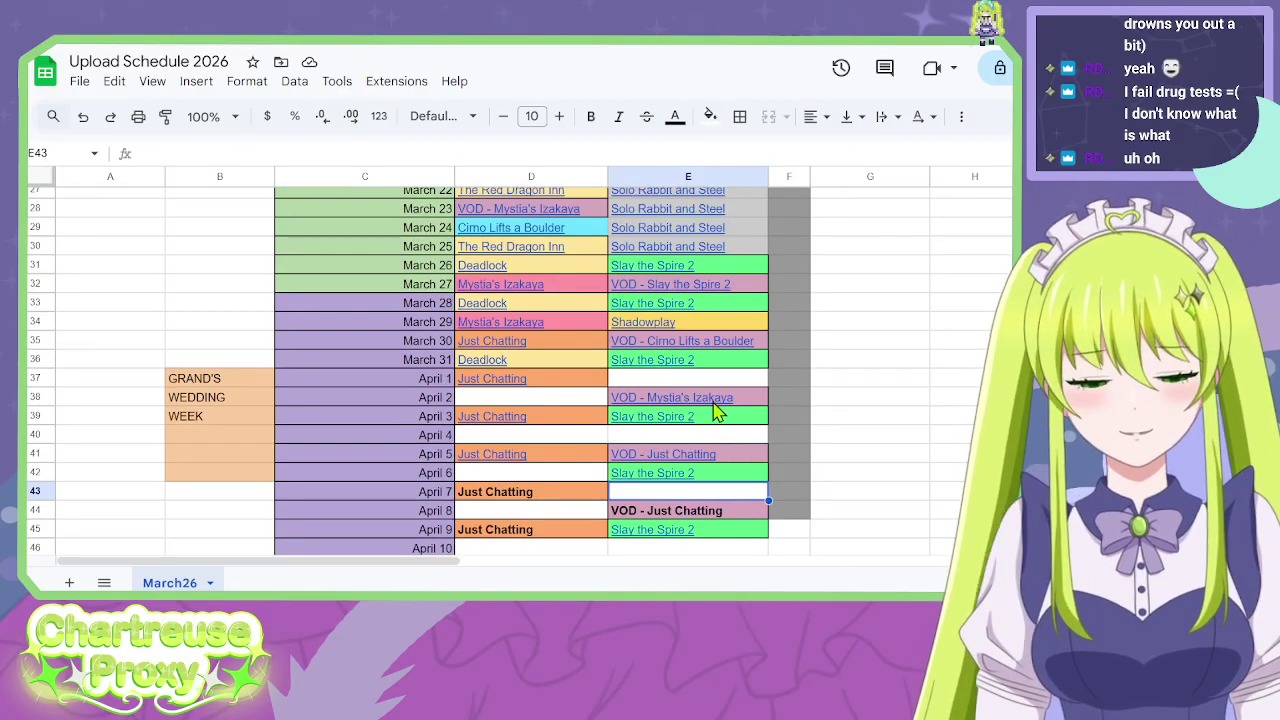
Open the Chartreuse Proxy YouTube channel in a new browser tab and show its list of videos.
{"action": "left_click", "coordinate": [713, 410]}
{"action": "key", "text": "ctrl+t"}
{"action": "type", "text": "chartreuse"}
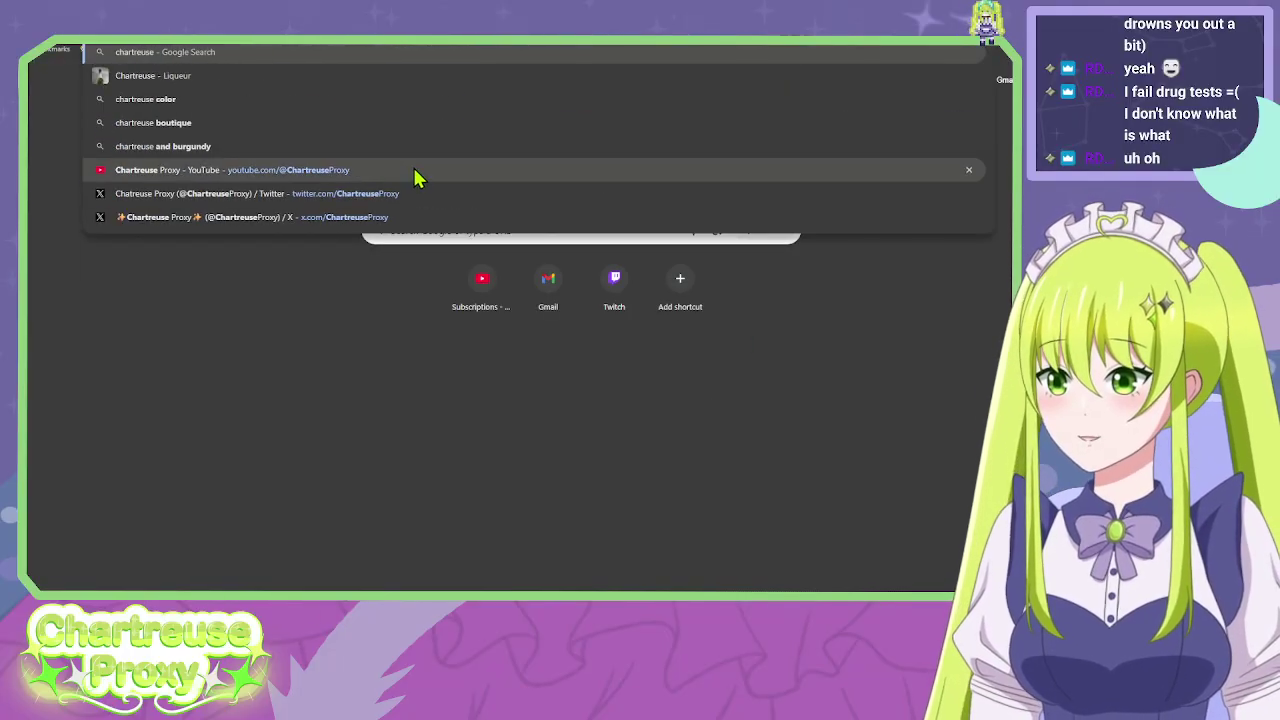
{"action": "left_click", "coordinate": [415, 172]}
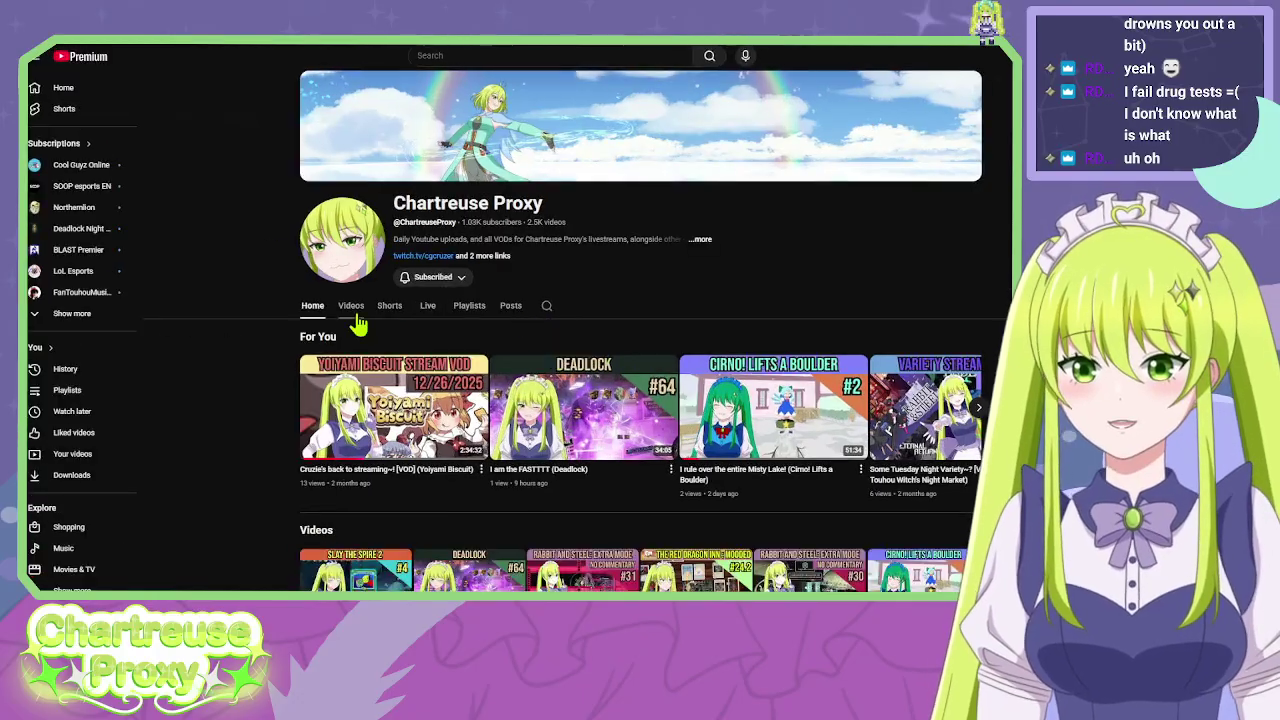
{"action": "left_click", "coordinate": [351, 306]}
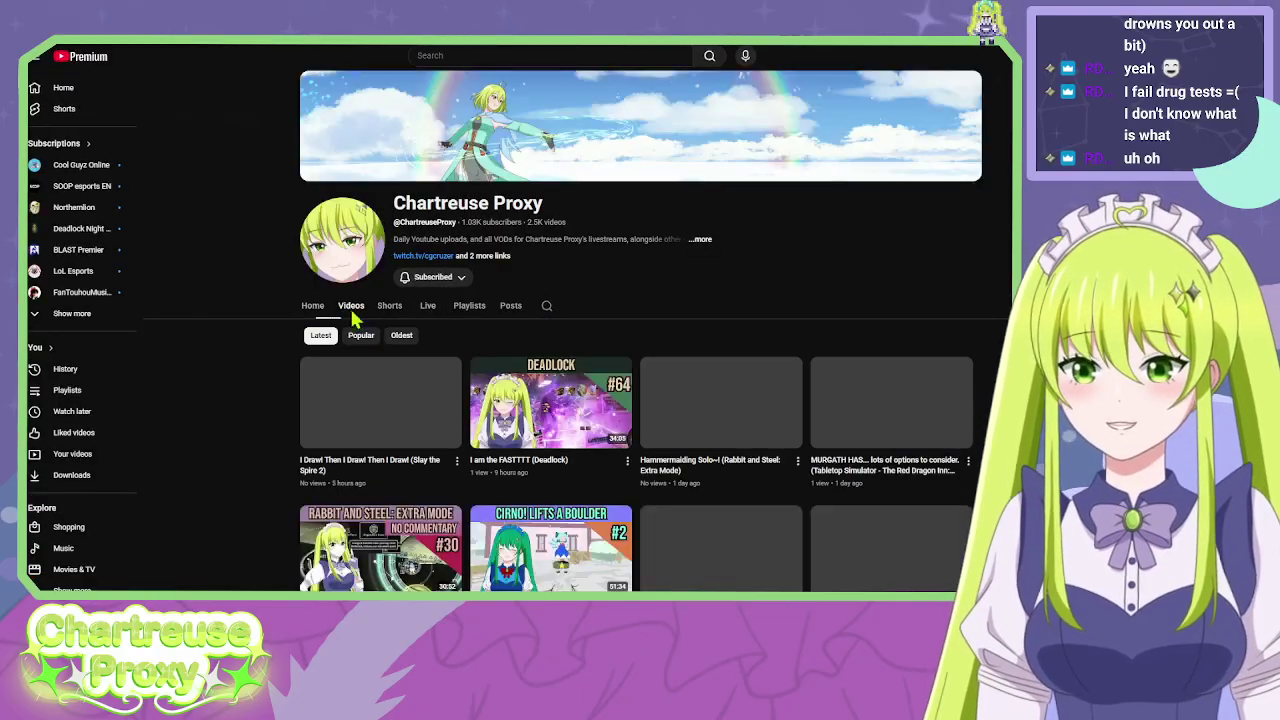
Review the channel's past uploads from the latest videos back to the January 2026 streams.
{"action": "scroll", "coordinate": [354, 317], "scroll_direction": "down", "scroll_amount": 2}
{"action": "scroll", "coordinate": [223, 294], "scroll_direction": "down", "scroll_amount": 3}
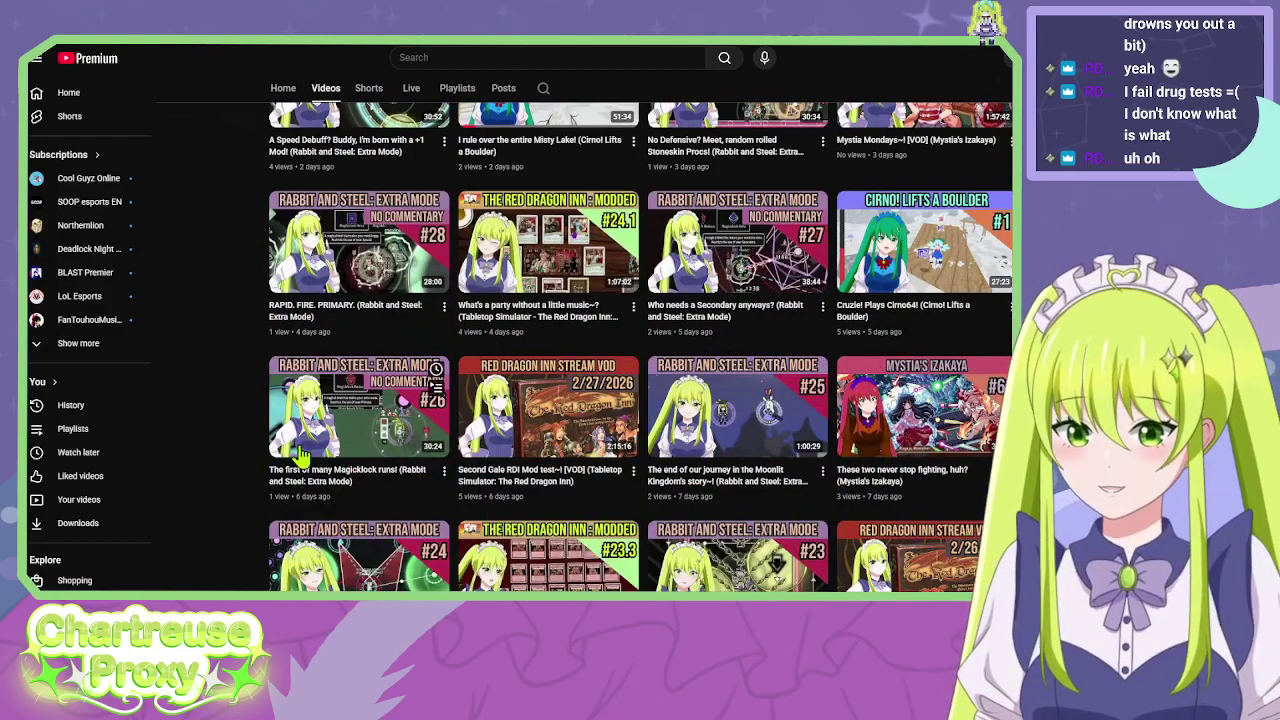
{"action": "scroll", "coordinate": [873, 456], "scroll_direction": "down", "scroll_amount": 2}
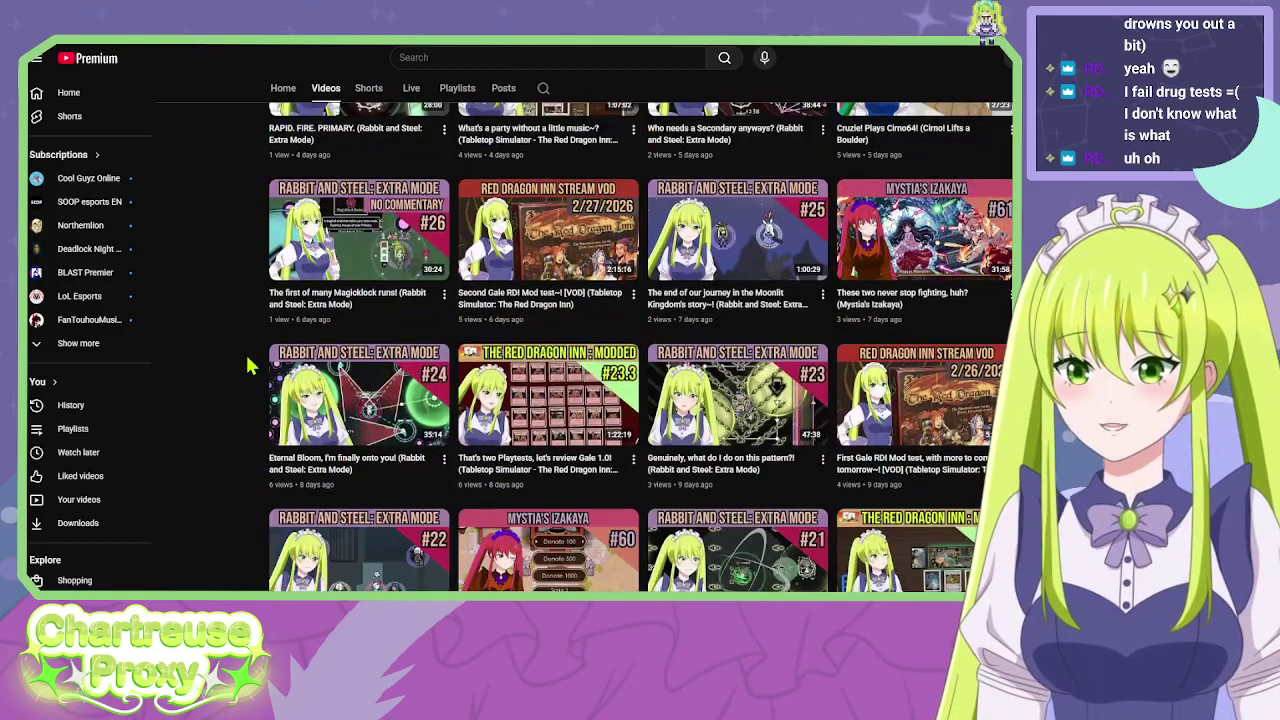
{"action": "scroll", "coordinate": [208, 357], "scroll_direction": "down", "scroll_amount": 2}
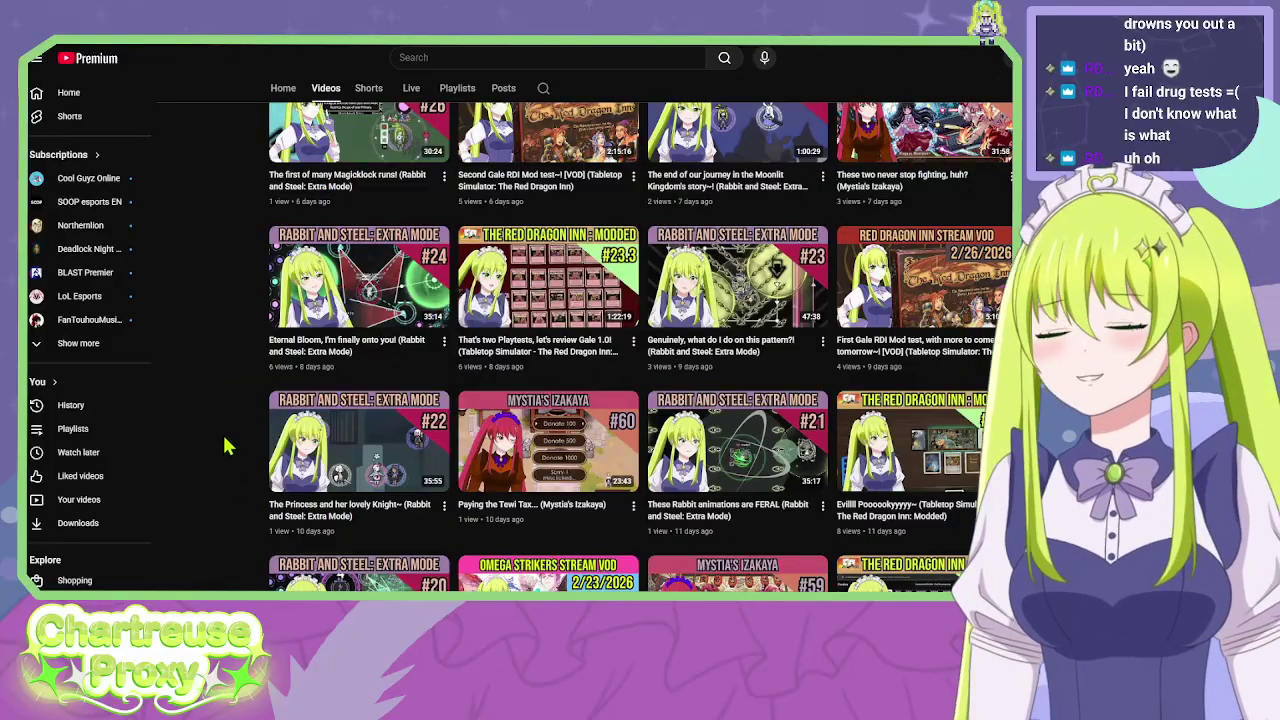
{"action": "scroll", "coordinate": [249, 420], "scroll_direction": "down", "scroll_amount": 2}
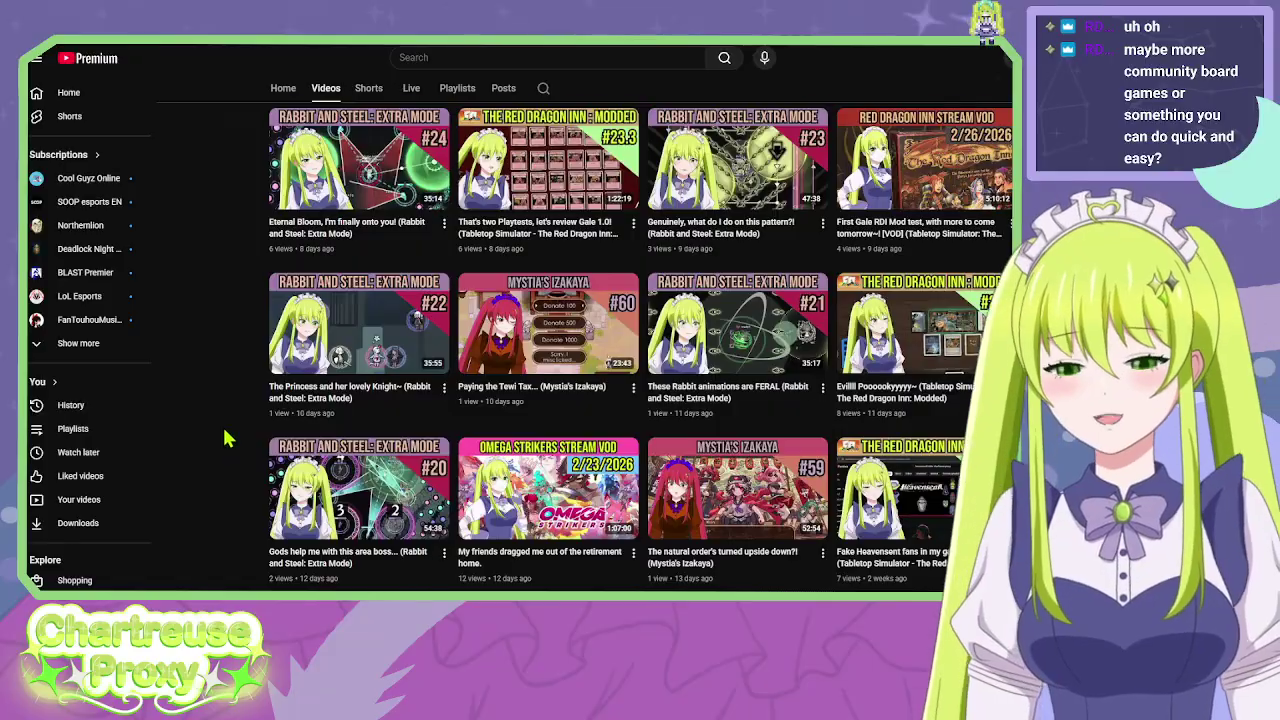
{"action": "scroll", "coordinate": [222, 432], "scroll_direction": "down", "scroll_amount": 1}
{"action": "scroll", "coordinate": [208, 428], "scroll_direction": "down", "scroll_amount": 5}
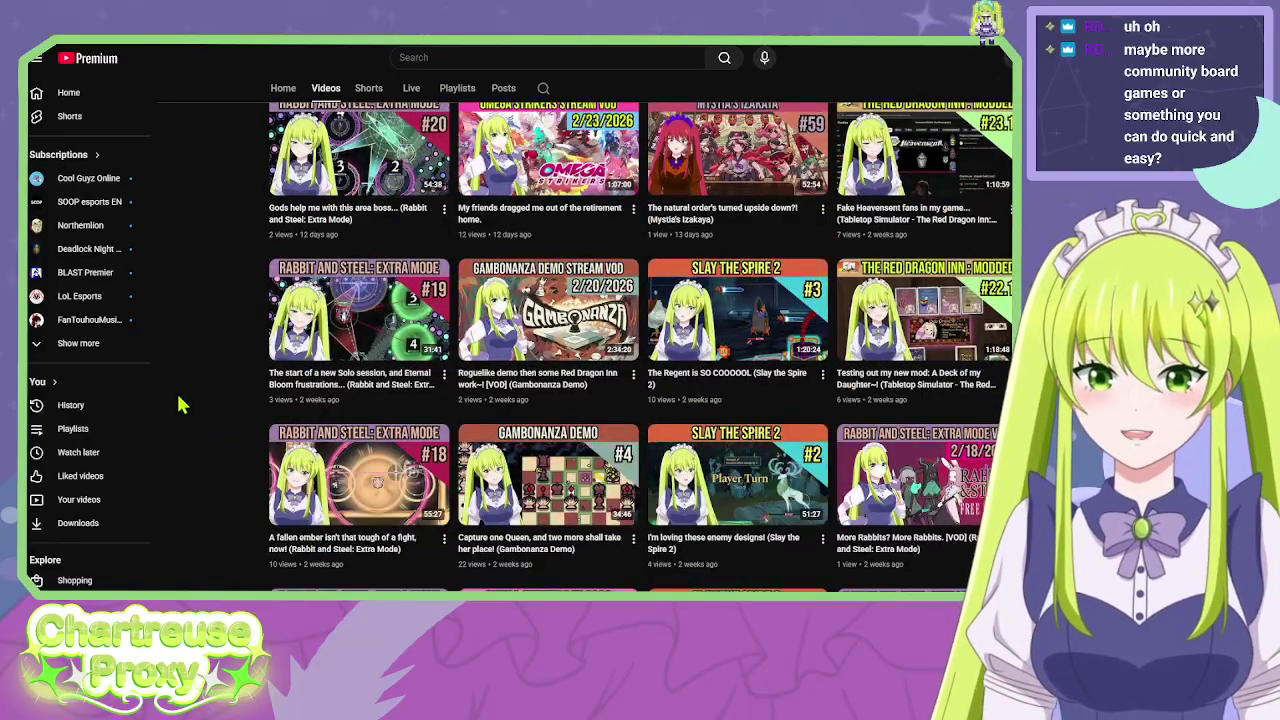
{"action": "middle_click", "coordinate": [189, 449]}
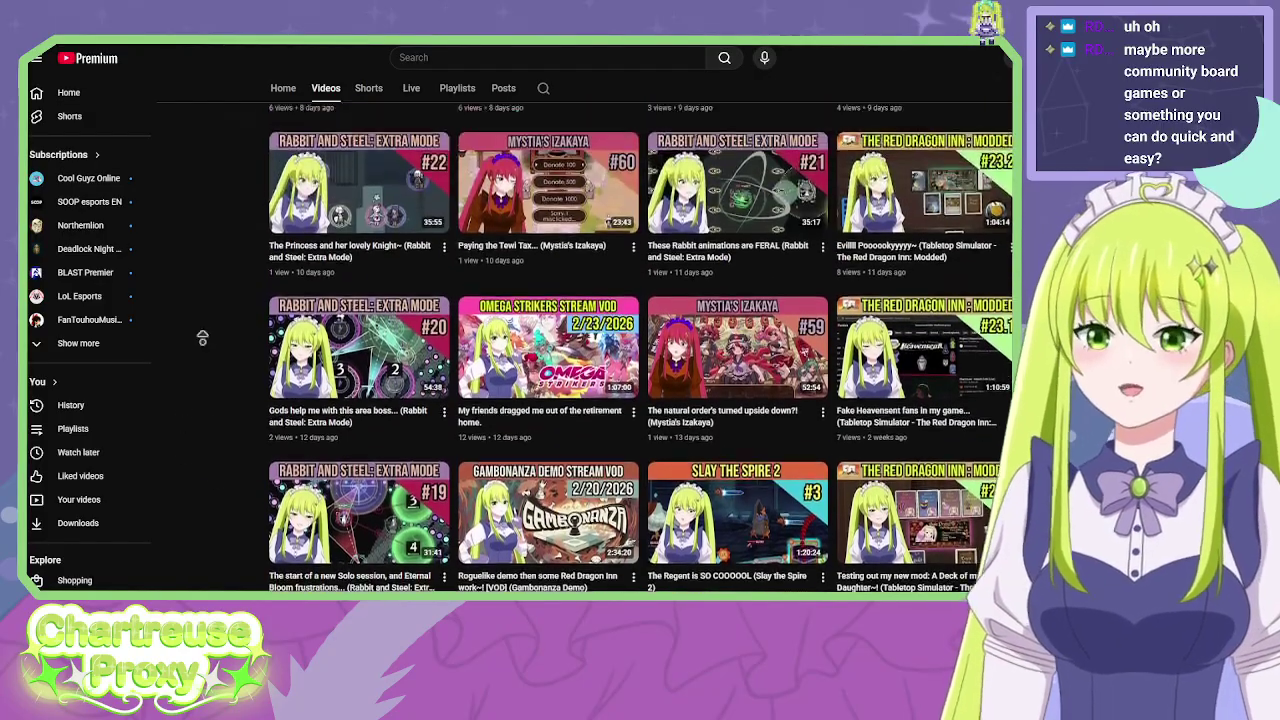
{"action": "scroll", "coordinate": [200, 225], "scroll_direction": "down", "scroll_amount": 10}
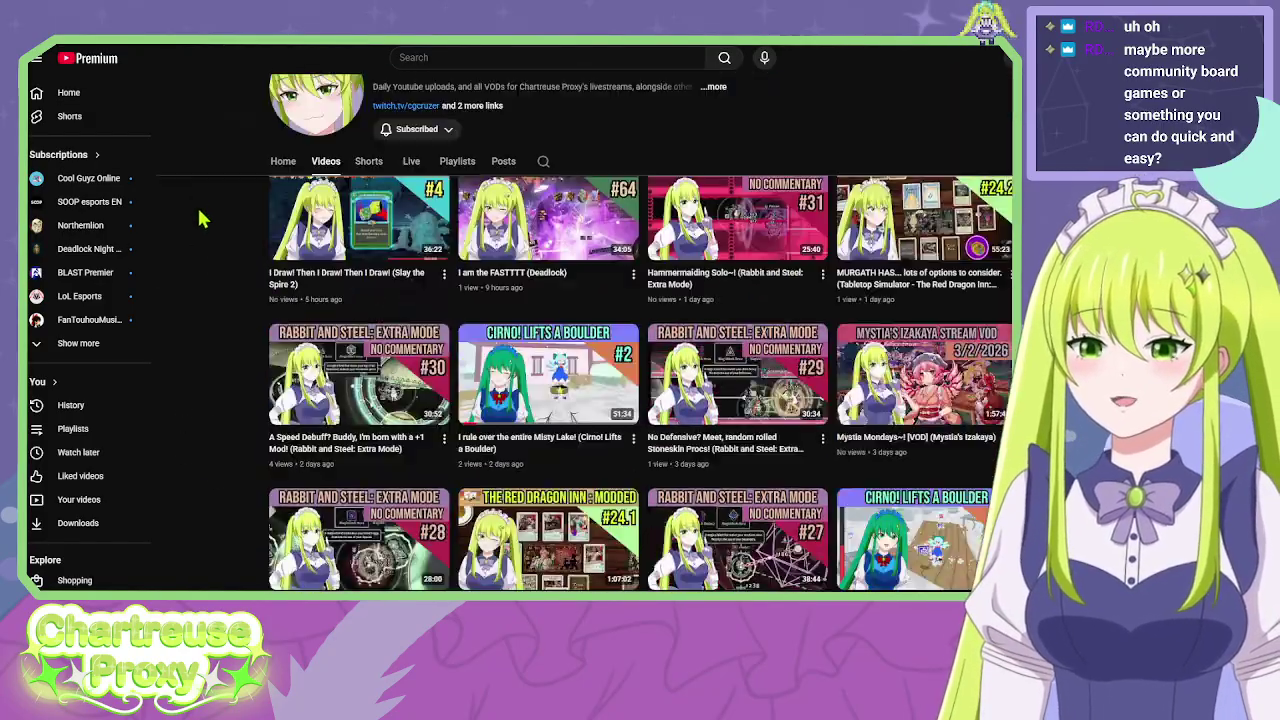
{"action": "scroll", "coordinate": [200, 229], "scroll_direction": "down", "scroll_amount": 1}
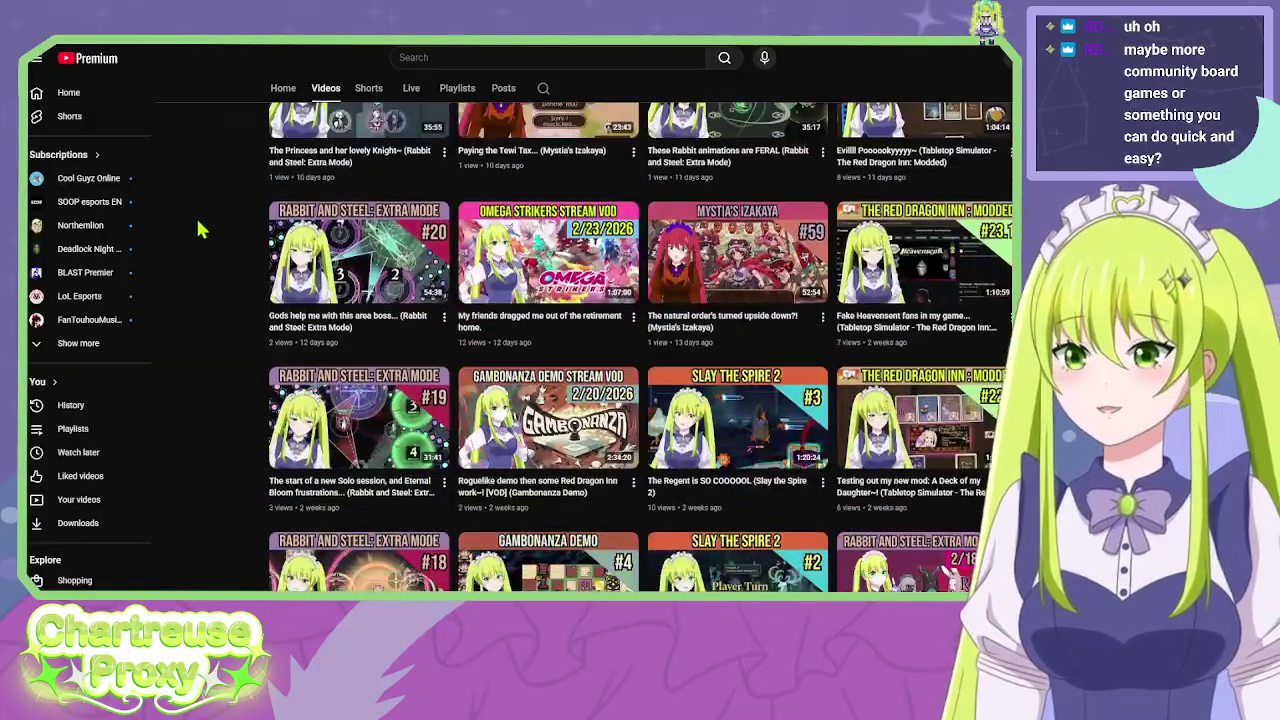
{"action": "scroll", "coordinate": [200, 229], "scroll_direction": "down", "scroll_amount": 5}
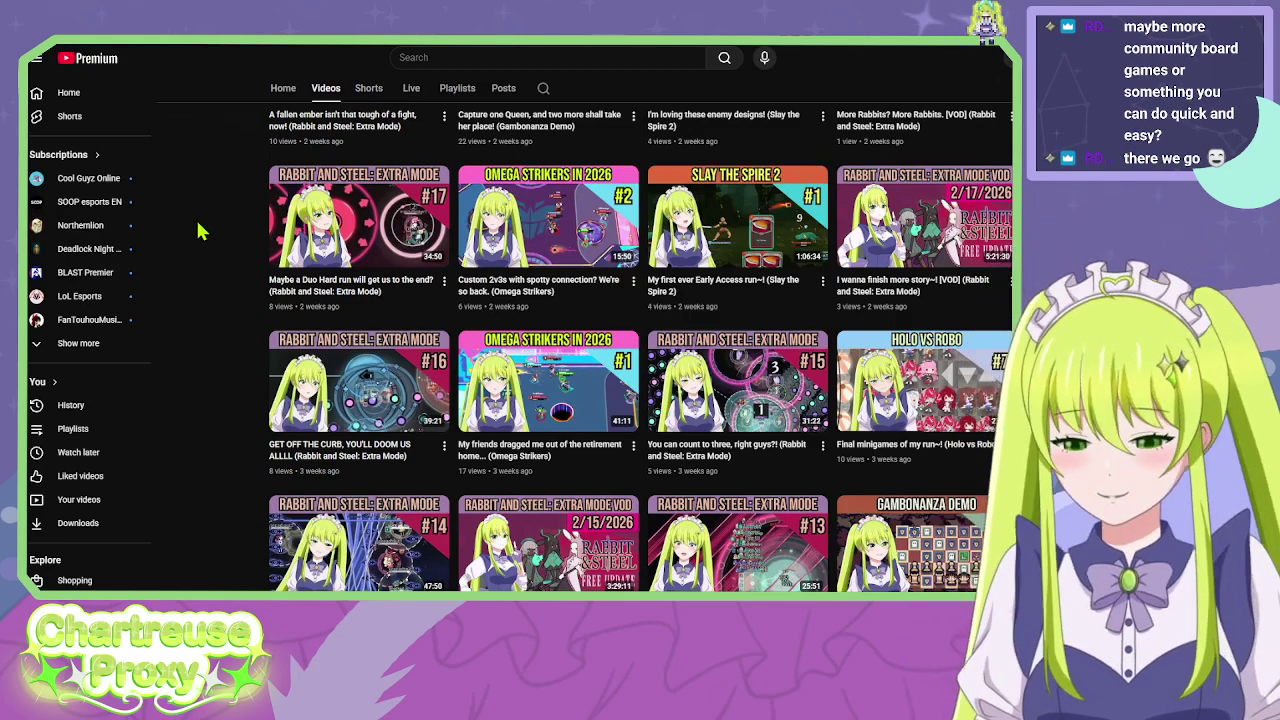
{"action": "scroll", "coordinate": [170, 346], "scroll_direction": "down", "scroll_amount": 3}
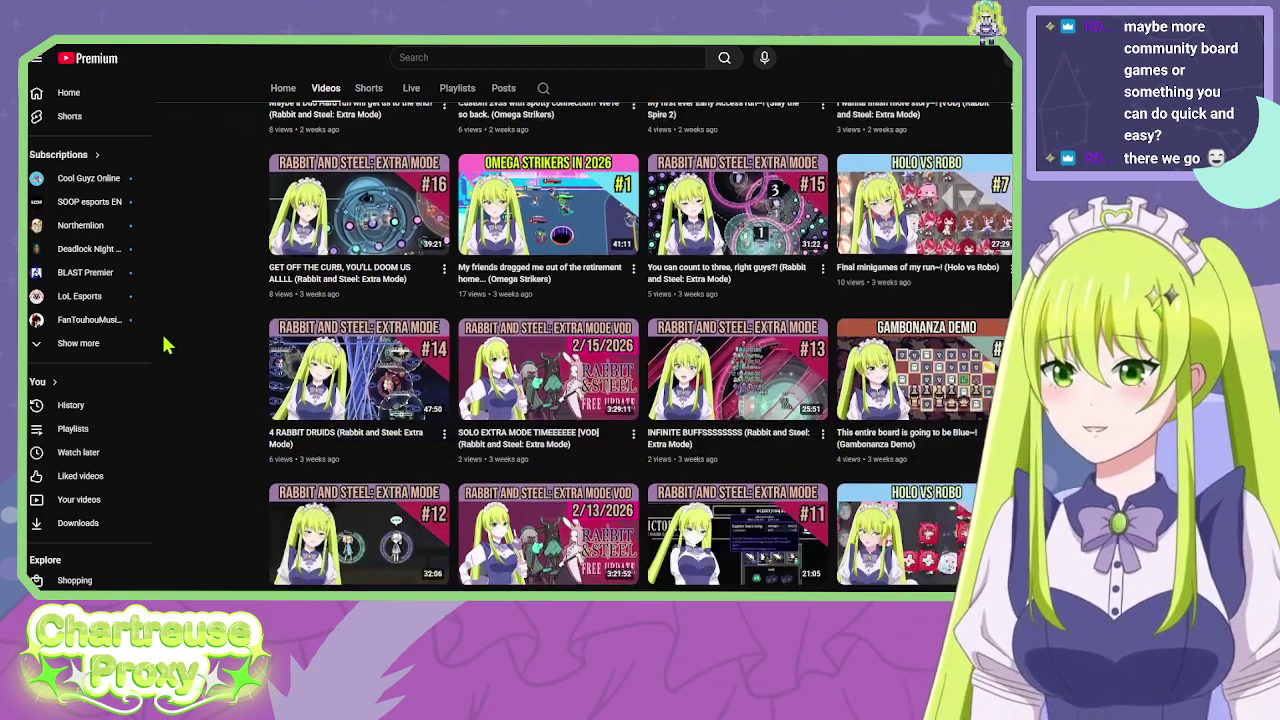
{"action": "scroll", "coordinate": [152, 345], "scroll_direction": "down", "scroll_amount": 5}
{"action": "scroll", "coordinate": [125, 323], "scroll_direction": "up", "scroll_amount": 6}
{"action": "scroll", "coordinate": [232, 330], "scroll_direction": "down", "scroll_amount": 3}
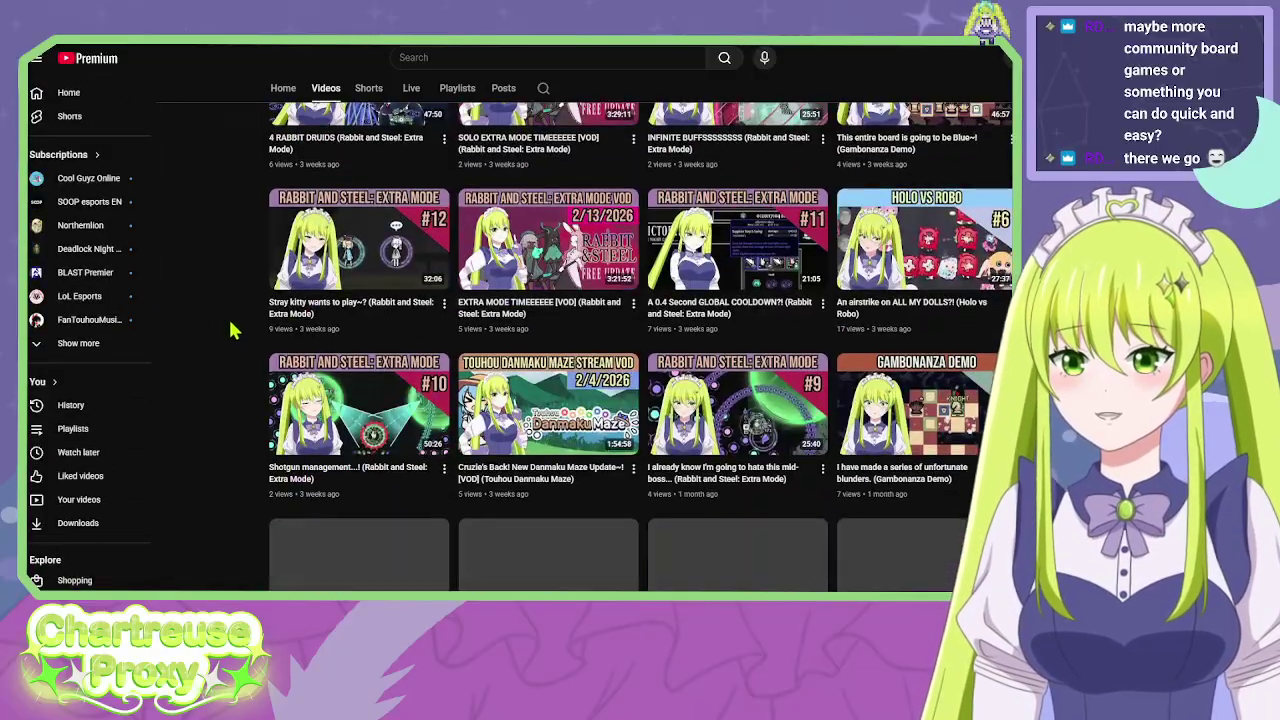
{"action": "scroll", "coordinate": [225, 328], "scroll_direction": "down", "scroll_amount": 2}
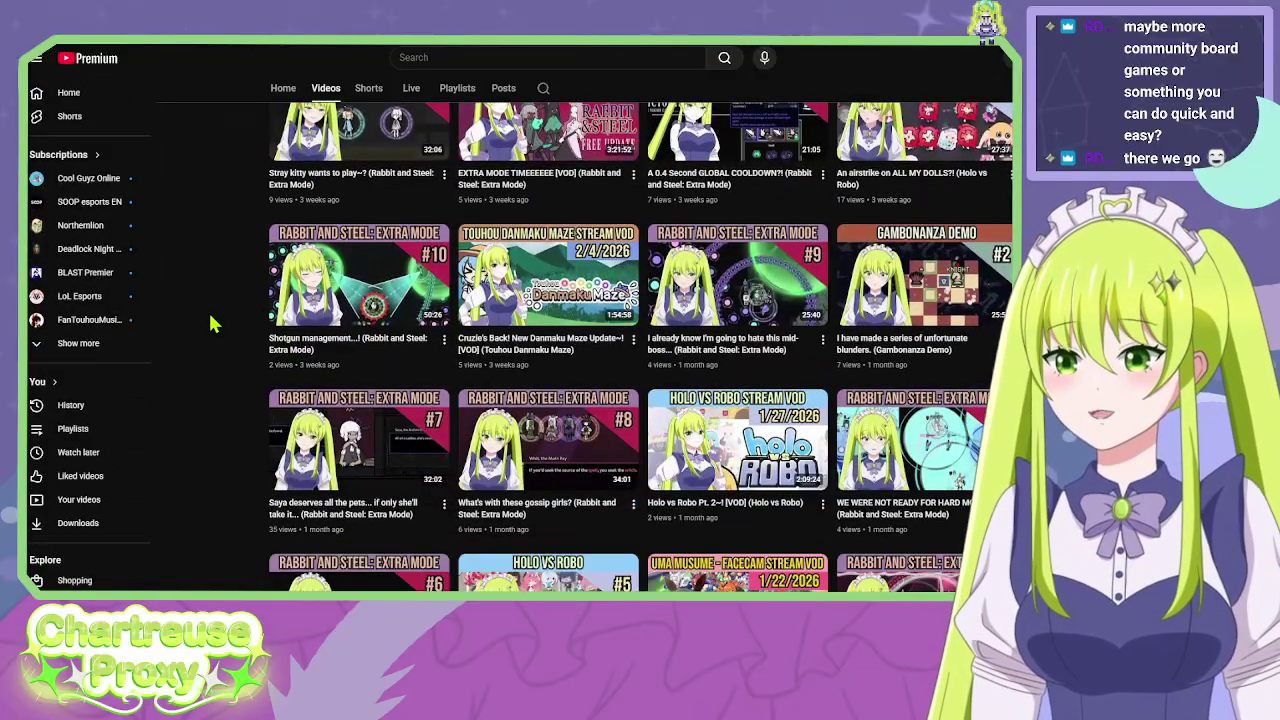
{"action": "scroll", "coordinate": [214, 390], "scroll_direction": "down", "scroll_amount": 3}
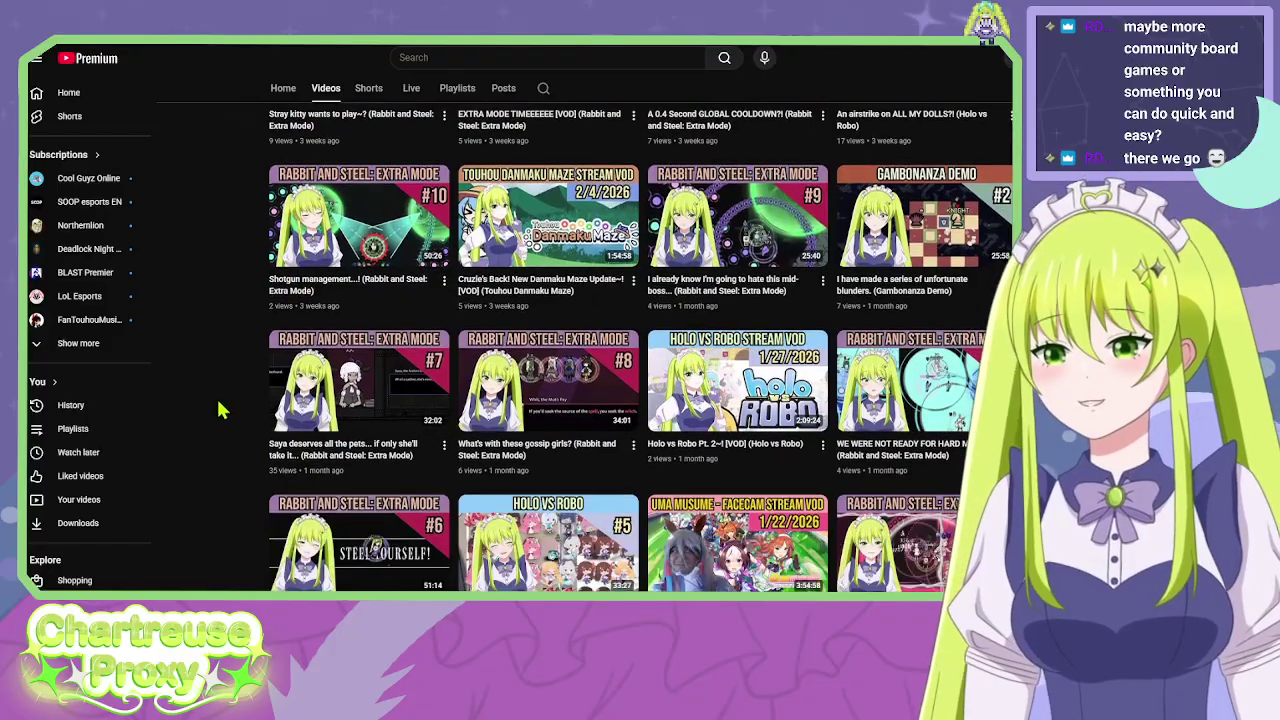
{"action": "scroll", "coordinate": [214, 398], "scroll_direction": "down", "scroll_amount": 3}
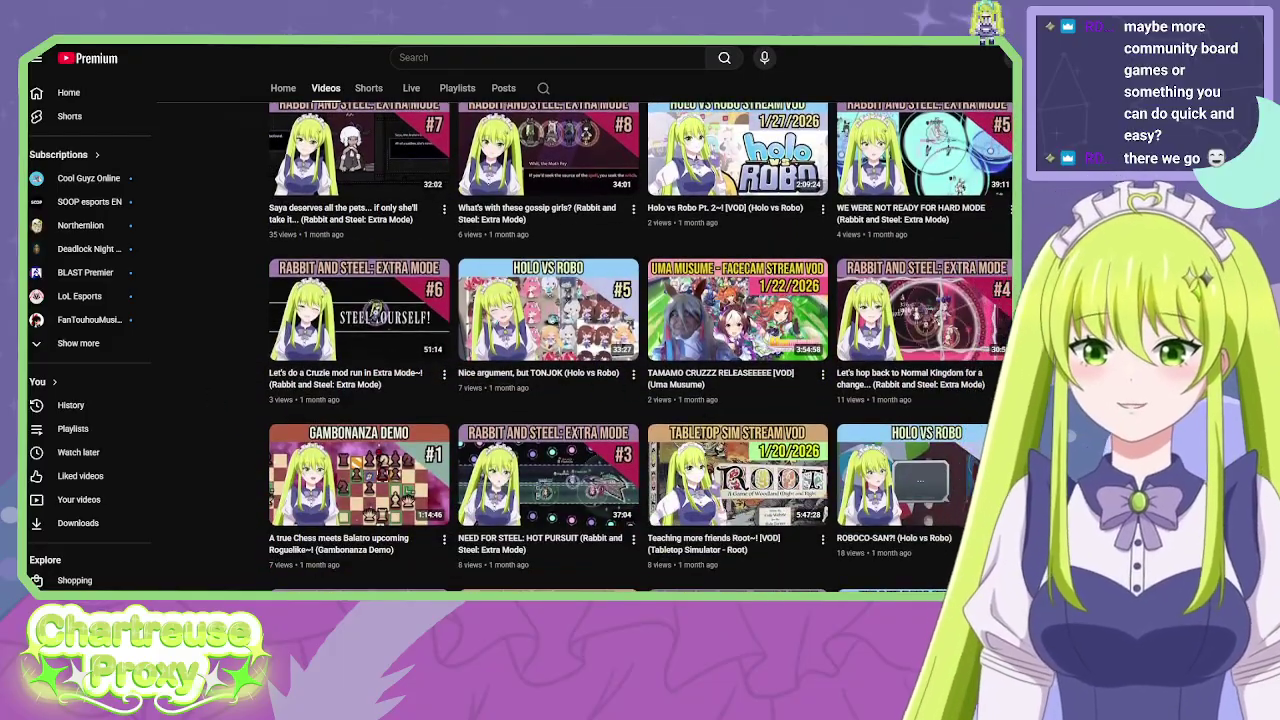
{"action": "scroll", "coordinate": [214, 398], "scroll_direction": "down", "scroll_amount": 3}
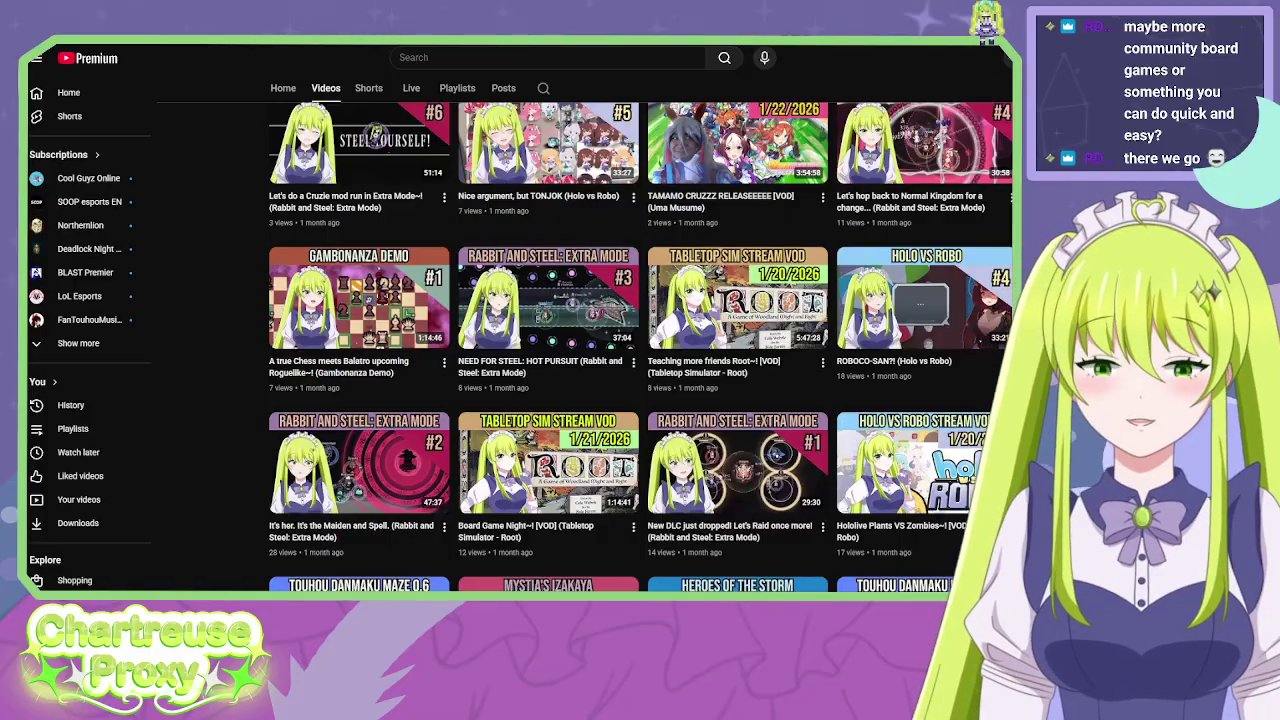
Switch back to the Upload Schedule 2026 spreadsheet and check the empty column D slots from April 4 to April 10.
{"action": "left_click", "coordinate": [222, 44]}
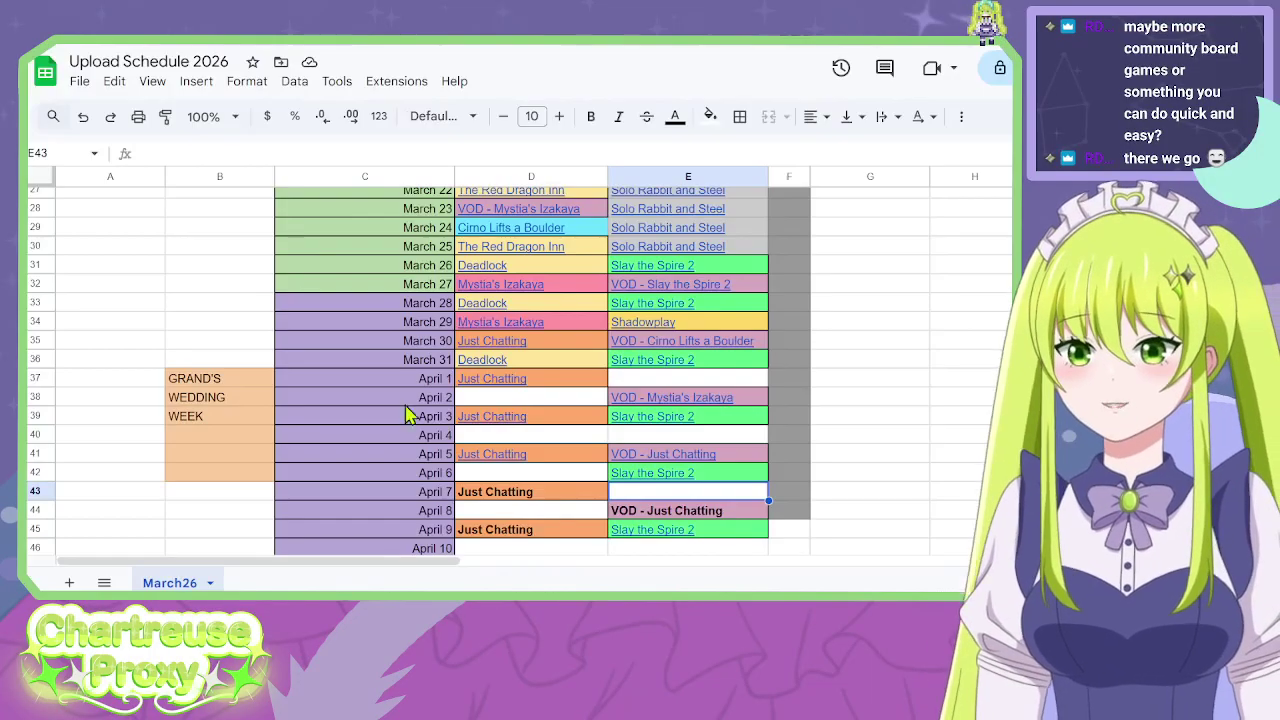
{"action": "left_click", "coordinate": [588, 415]}
{"action": "scroll", "coordinate": [640, 412], "scroll_direction": "down", "scroll_amount": 1}
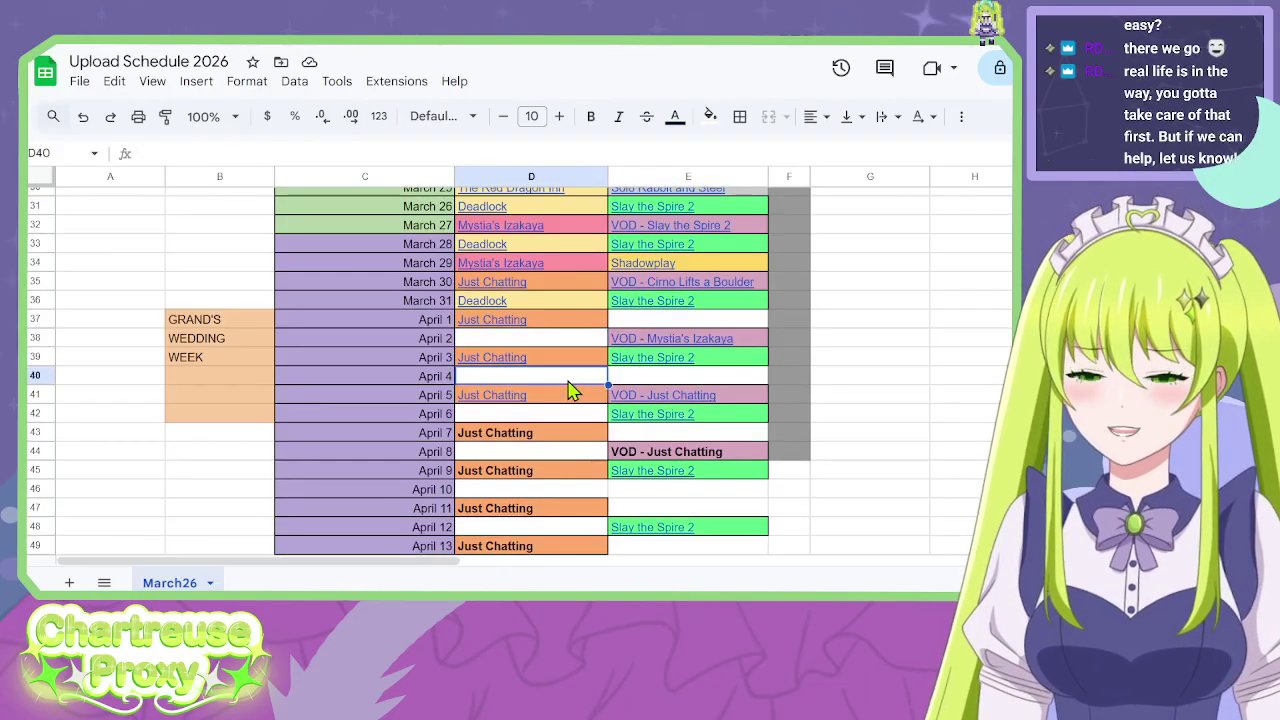
{"action": "left_click", "coordinate": [560, 420]}
{"action": "left_click", "coordinate": [562, 452]}
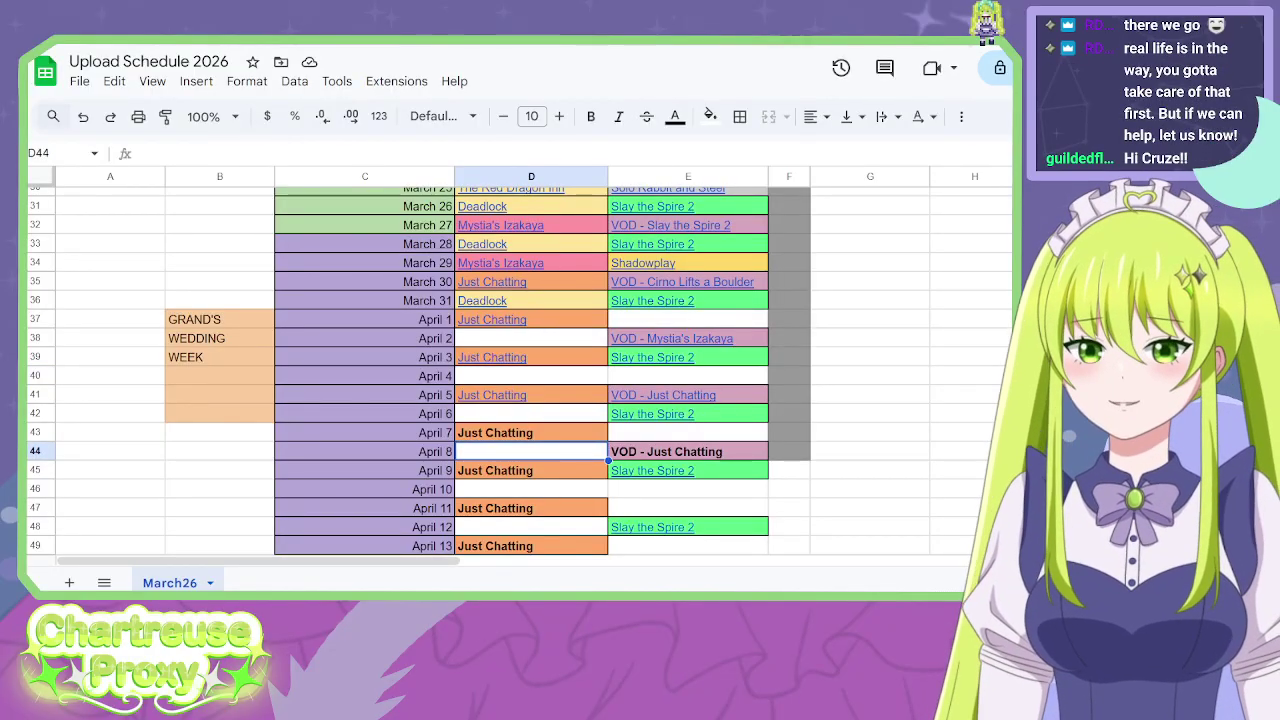
{"action": "left_click", "coordinate": [500, 528]}
{"action": "left_click", "coordinate": [497, 493]}
Return to the YouTube channel's video list and look through the older uploads from mid-January 2026.
{"action": "key", "text": "alt+Tab"}
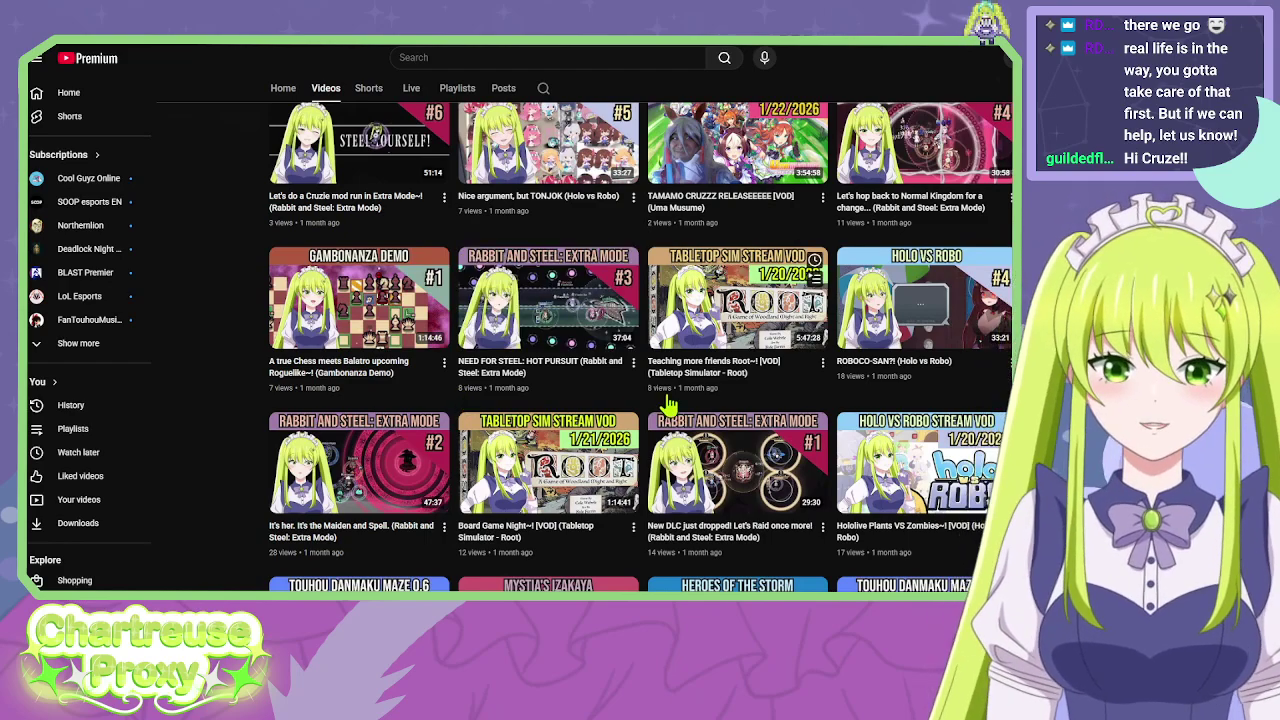
{"action": "scroll", "coordinate": [262, 410], "scroll_direction": "up", "scroll_amount": 1}
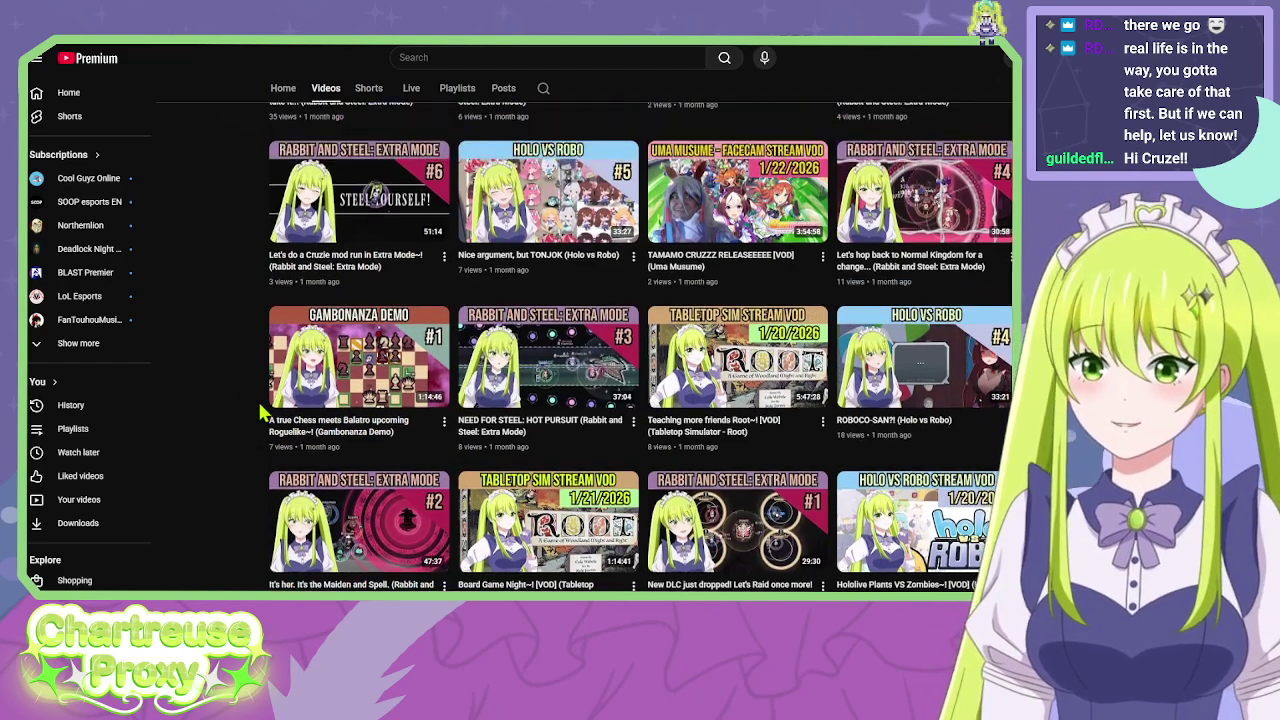
{"action": "scroll", "coordinate": [228, 400], "scroll_direction": "down", "scroll_amount": 3}
{"action": "scroll", "coordinate": [226, 400], "scroll_direction": "up", "scroll_amount": 2}
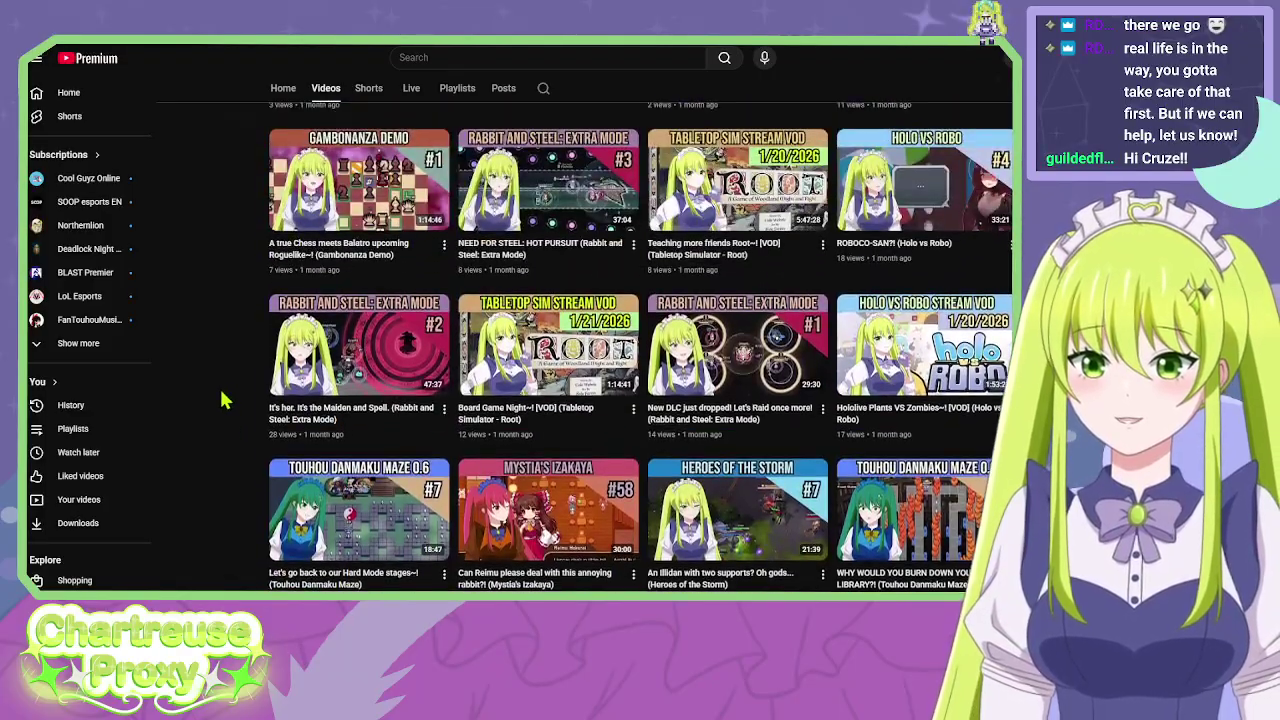
{"action": "scroll", "coordinate": [224, 400], "scroll_direction": "down", "scroll_amount": 3}
{"action": "scroll", "coordinate": [223, 399], "scroll_direction": "up", "scroll_amount": 4}
{"action": "scroll", "coordinate": [222, 398], "scroll_direction": "down", "scroll_amount": 3}
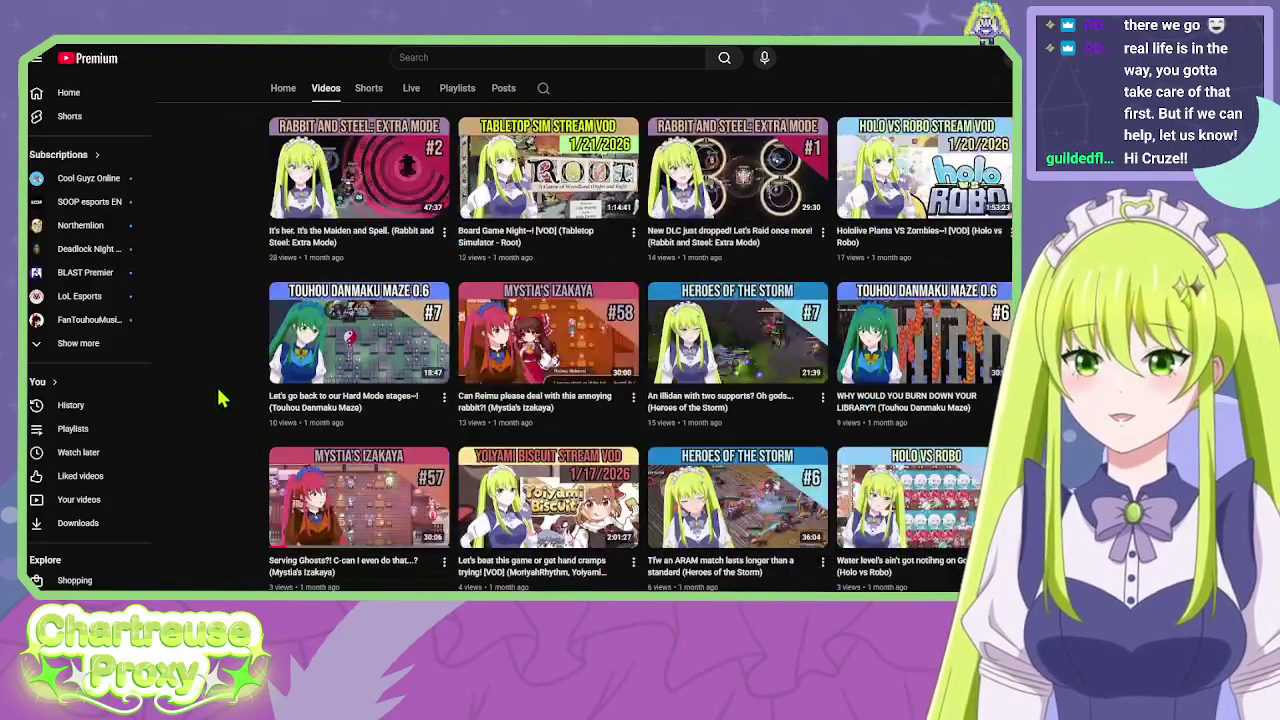
{"action": "scroll", "coordinate": [218, 395], "scroll_direction": "down", "scroll_amount": 3}
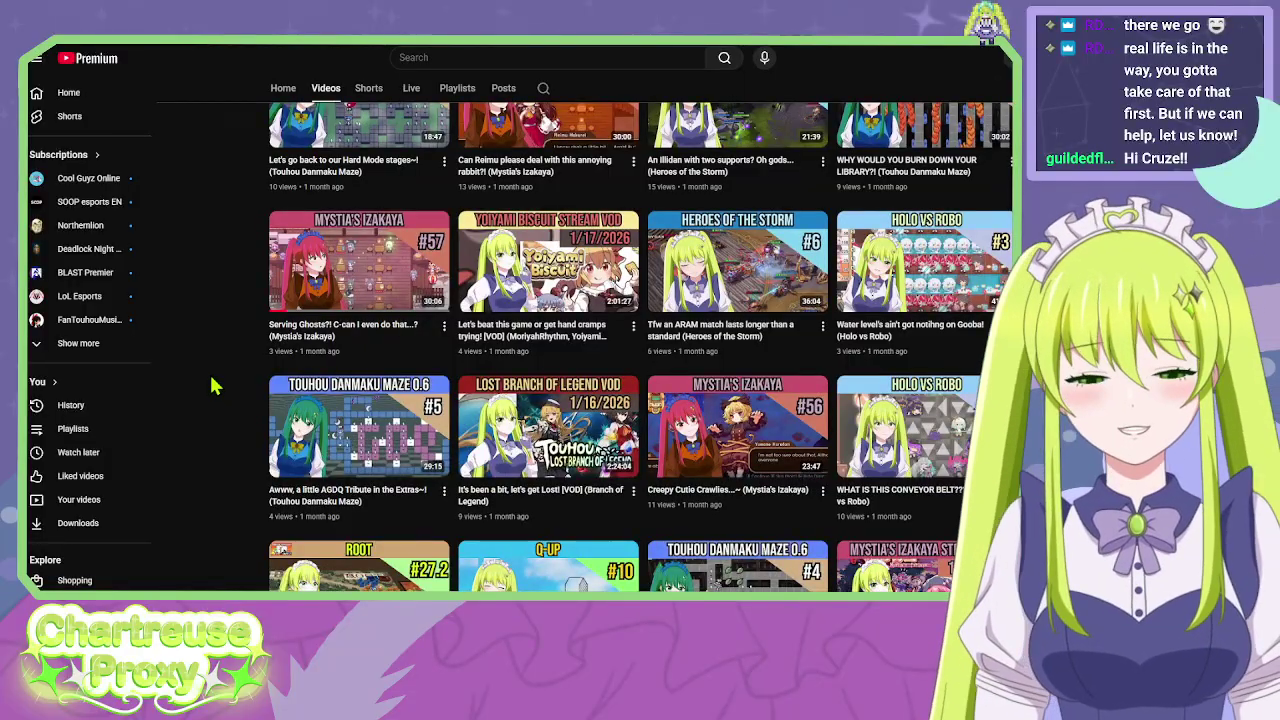
Go back to the upload schedule and inspect the empty April 4 slot and the March entries above it.
{"action": "key", "text": "ctrl+Tab"}
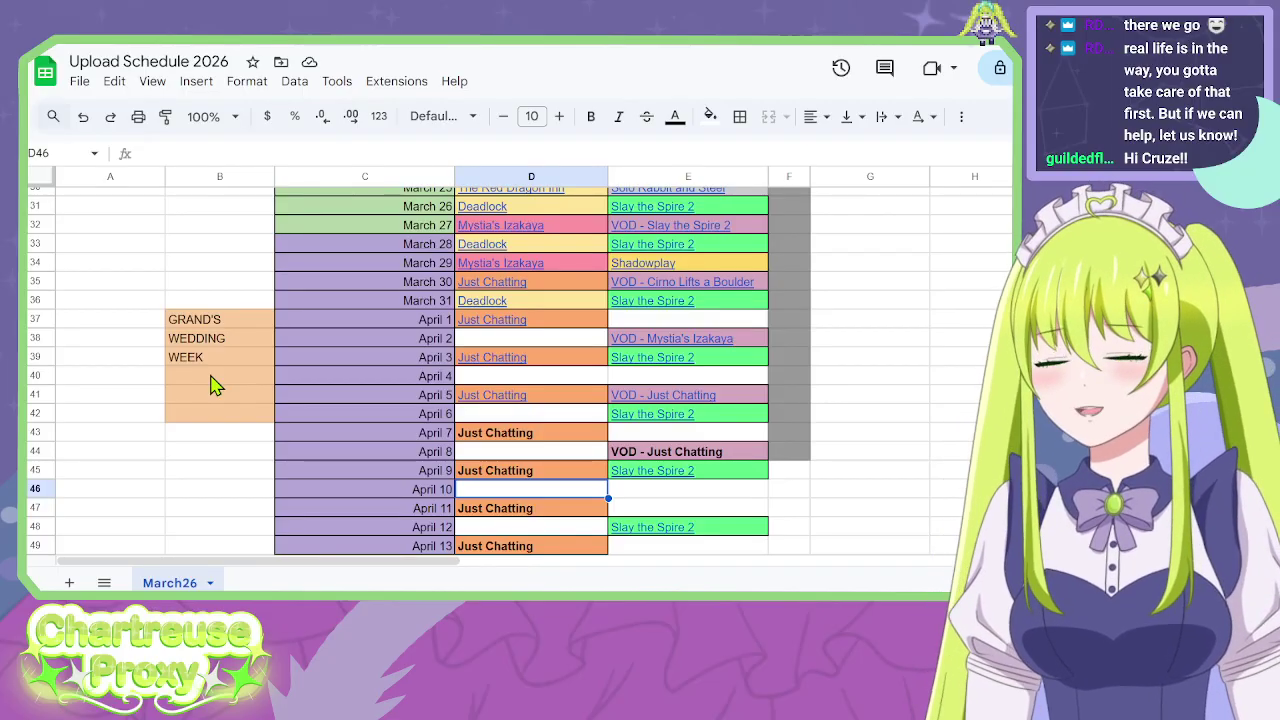
{"action": "right_click", "coordinate": [900, 451]}
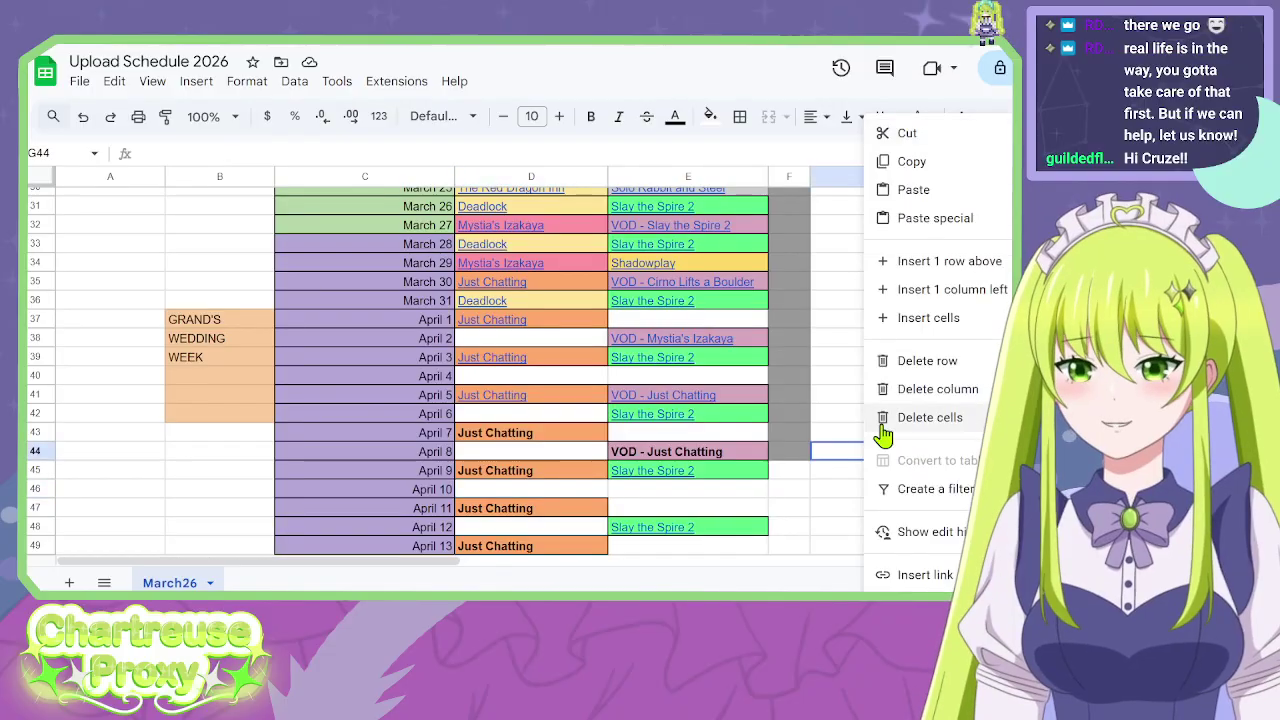
{"action": "left_click", "coordinate": [862, 421]}
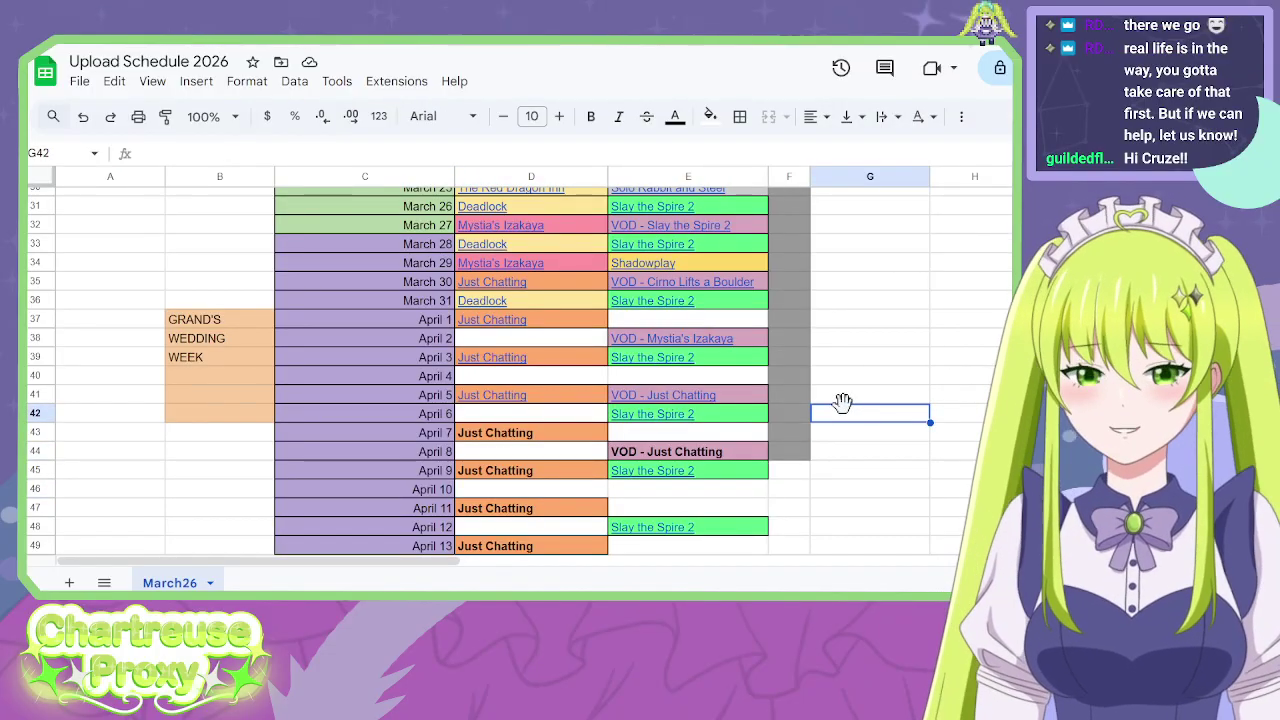
{"action": "left_click_drag", "start_coordinate": [843, 401], "coordinate": [550, 387]}
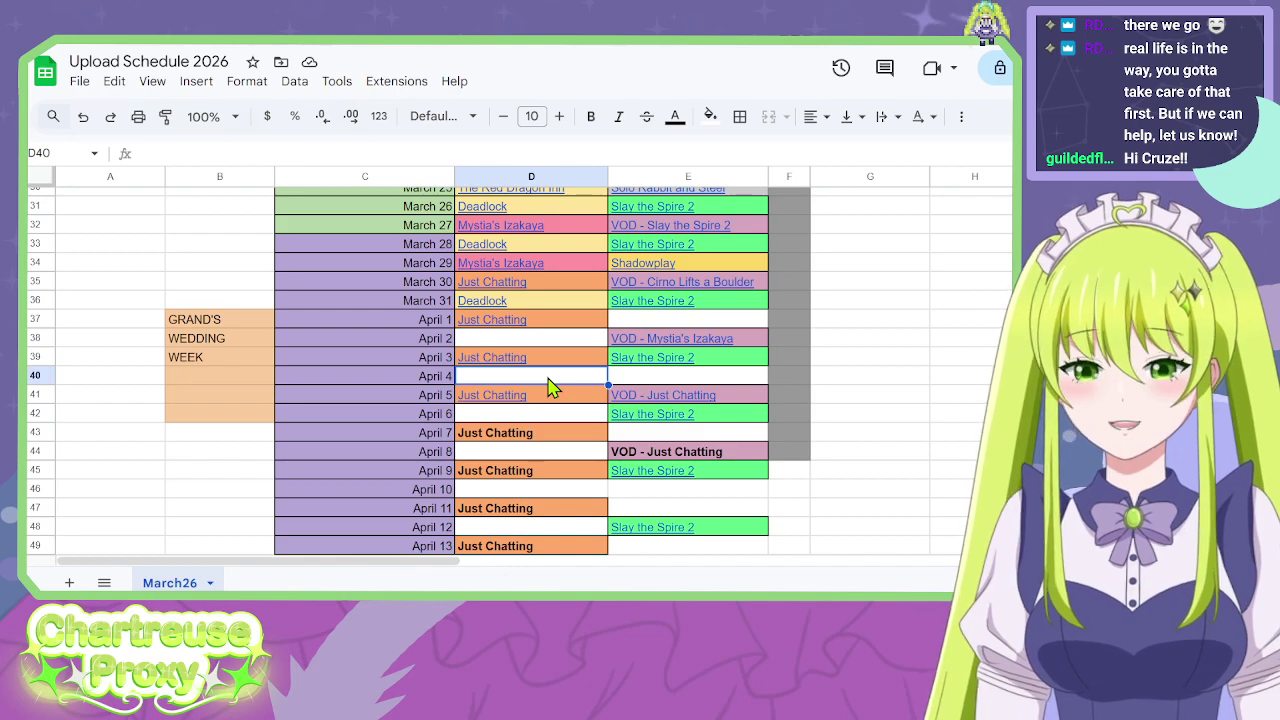
{"action": "scroll", "coordinate": [550, 392], "scroll_direction": "up", "scroll_amount": 5}
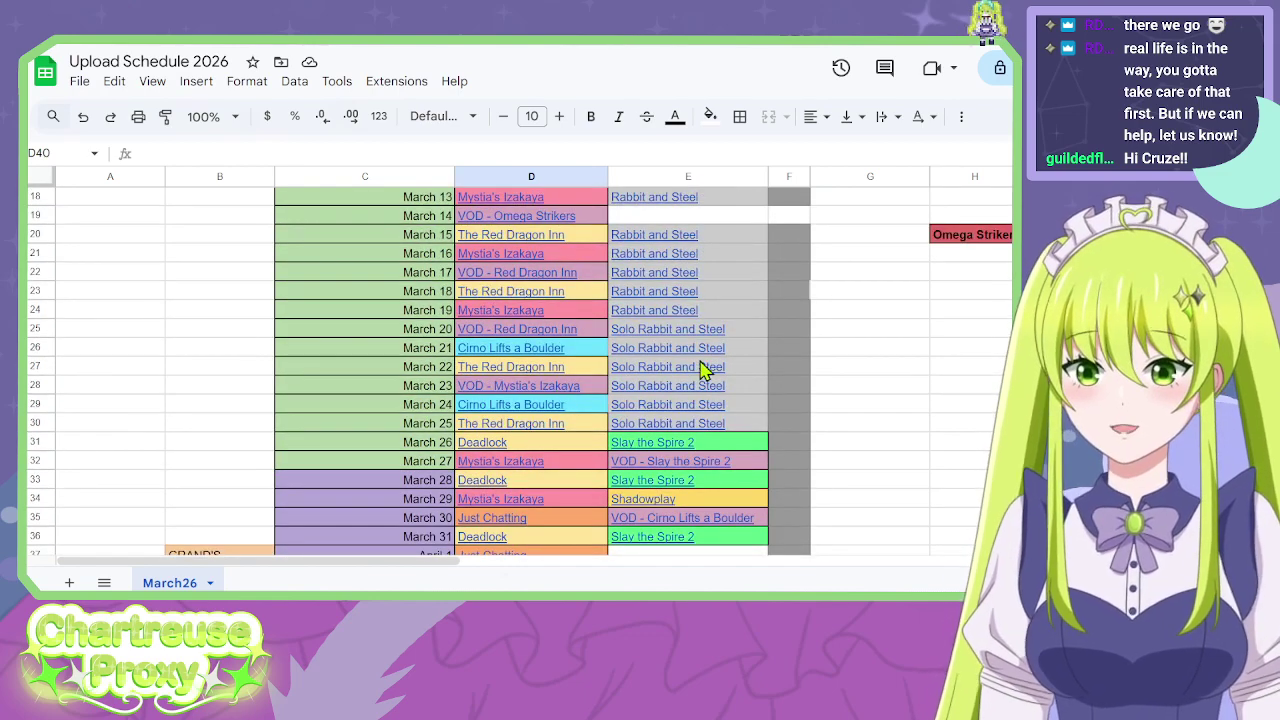
Review the upload schedule from mid-March to April 13, checking the April 11, April 12 and April 6 slots.
{"action": "scroll", "coordinate": [729, 276], "scroll_direction": "up", "scroll_amount": 1}
{"action": "left_click_drag", "start_coordinate": [737, 289], "coordinate": [814, 486]}
{"action": "left_click", "coordinate": [813, 488]}
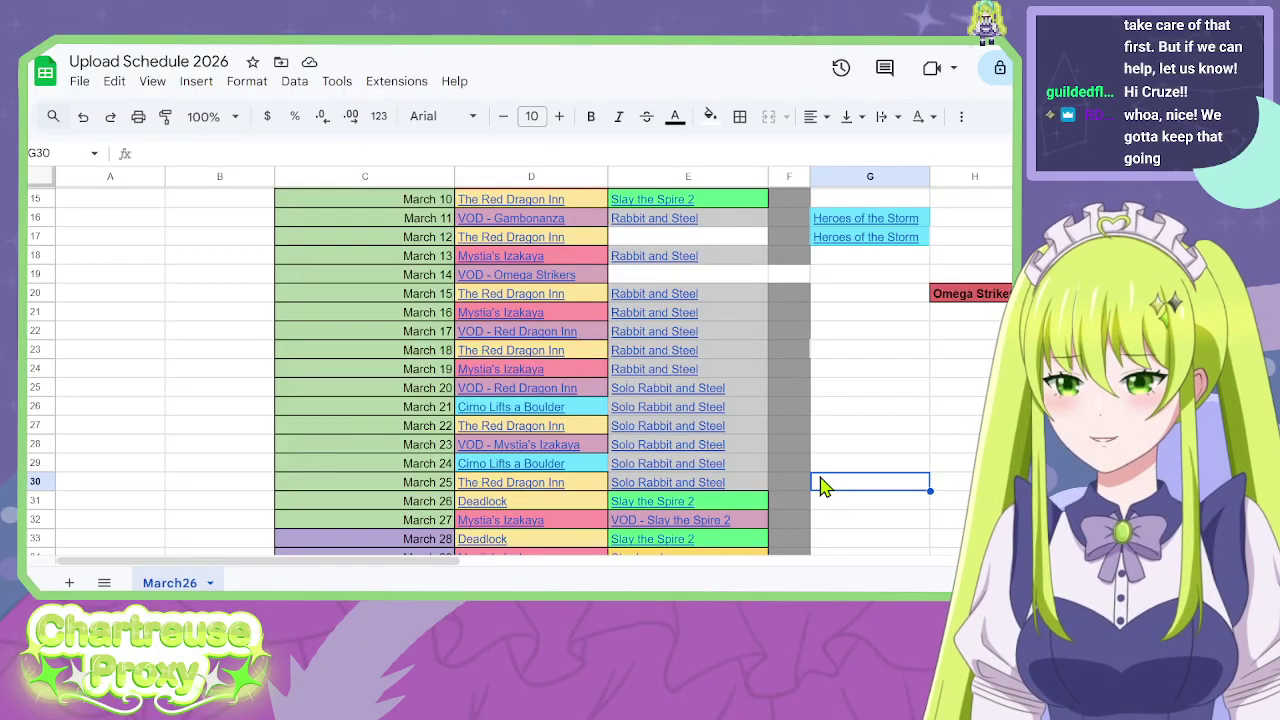
{"action": "scroll", "coordinate": [818, 482], "scroll_direction": "down", "scroll_amount": 5}
{"action": "scroll", "coordinate": [731, 446], "scroll_direction": "up", "scroll_amount": 1}
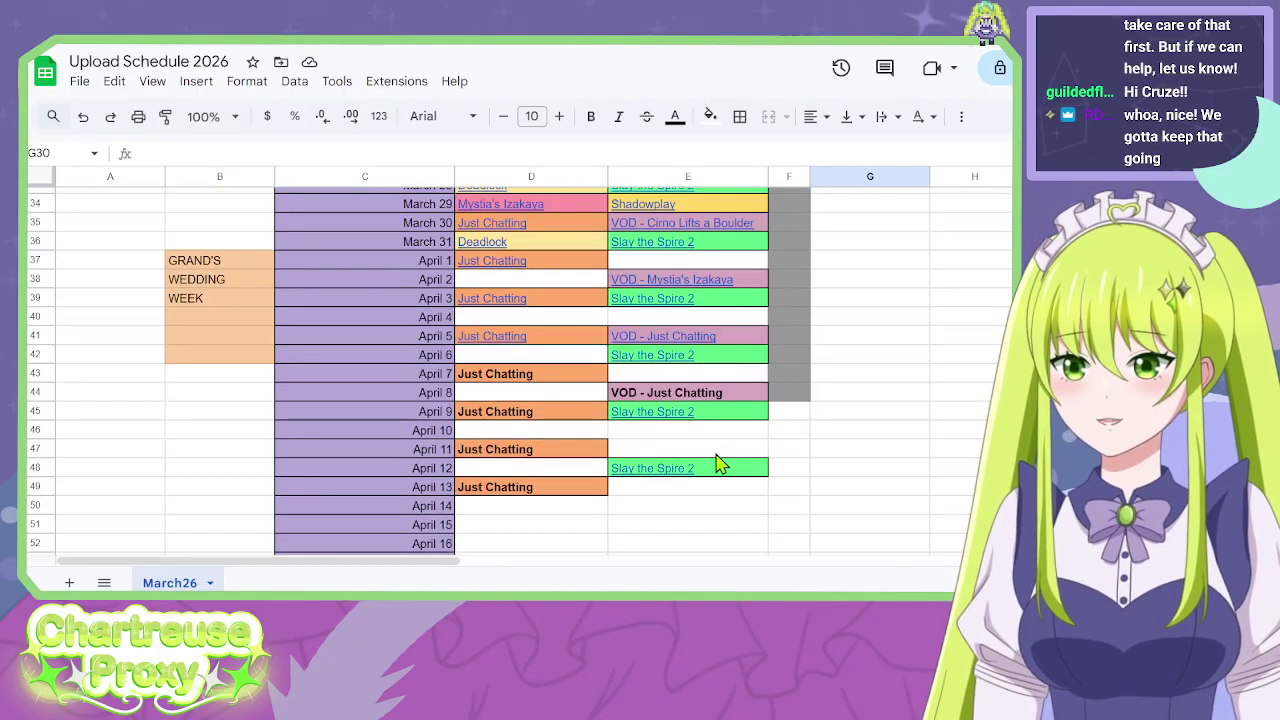
{"action": "left_click", "coordinate": [716, 468]}
{"action": "left_click", "coordinate": [808, 450]}
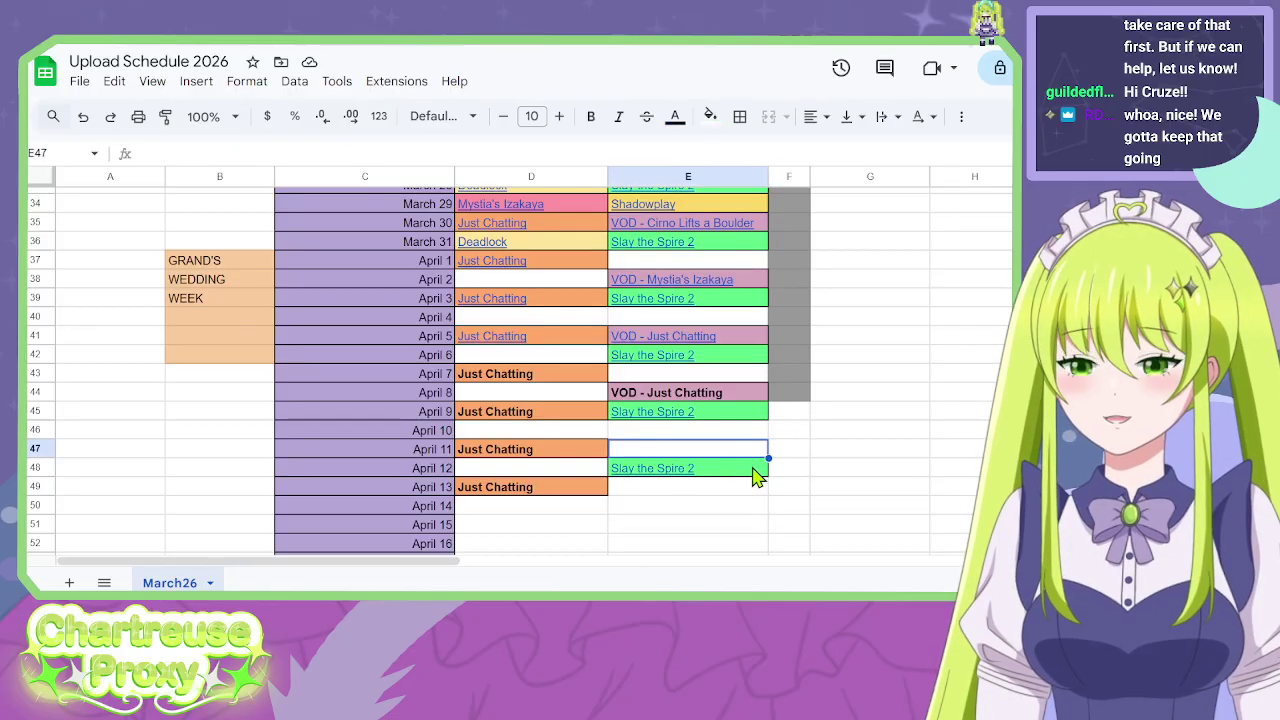
{"action": "left_click", "coordinate": [758, 468]}
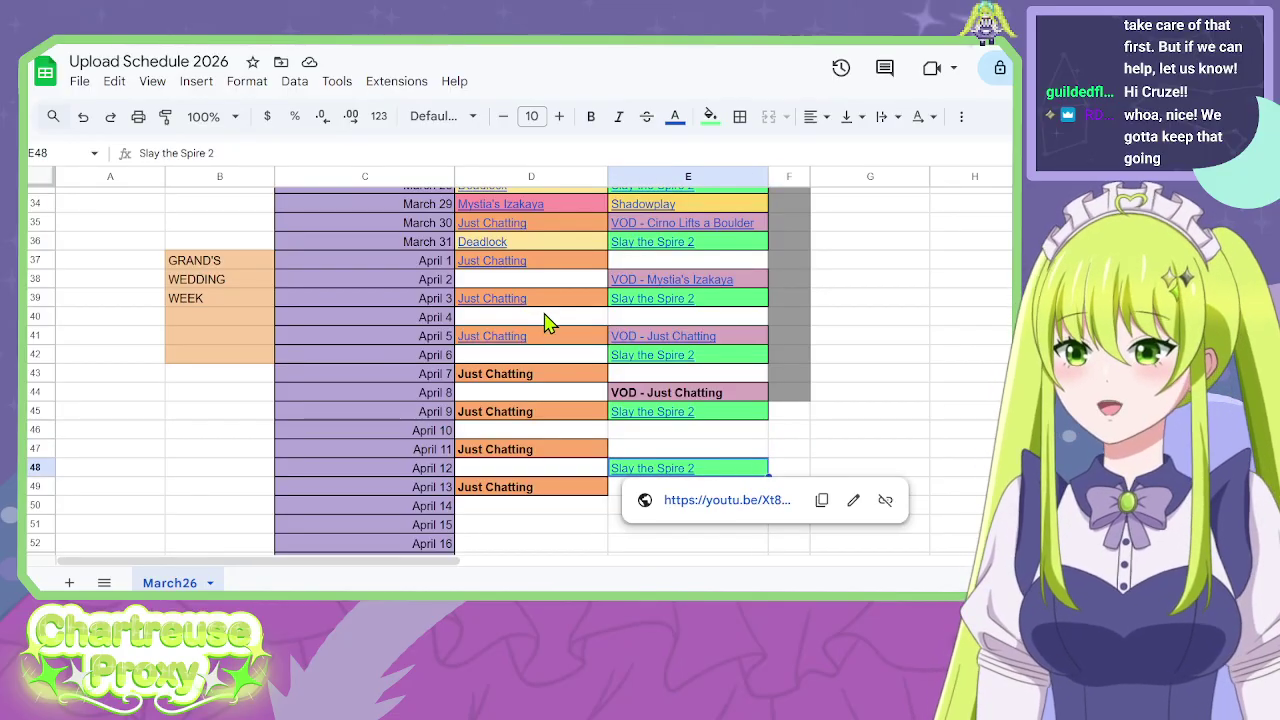
{"action": "left_click", "coordinate": [622, 447]}
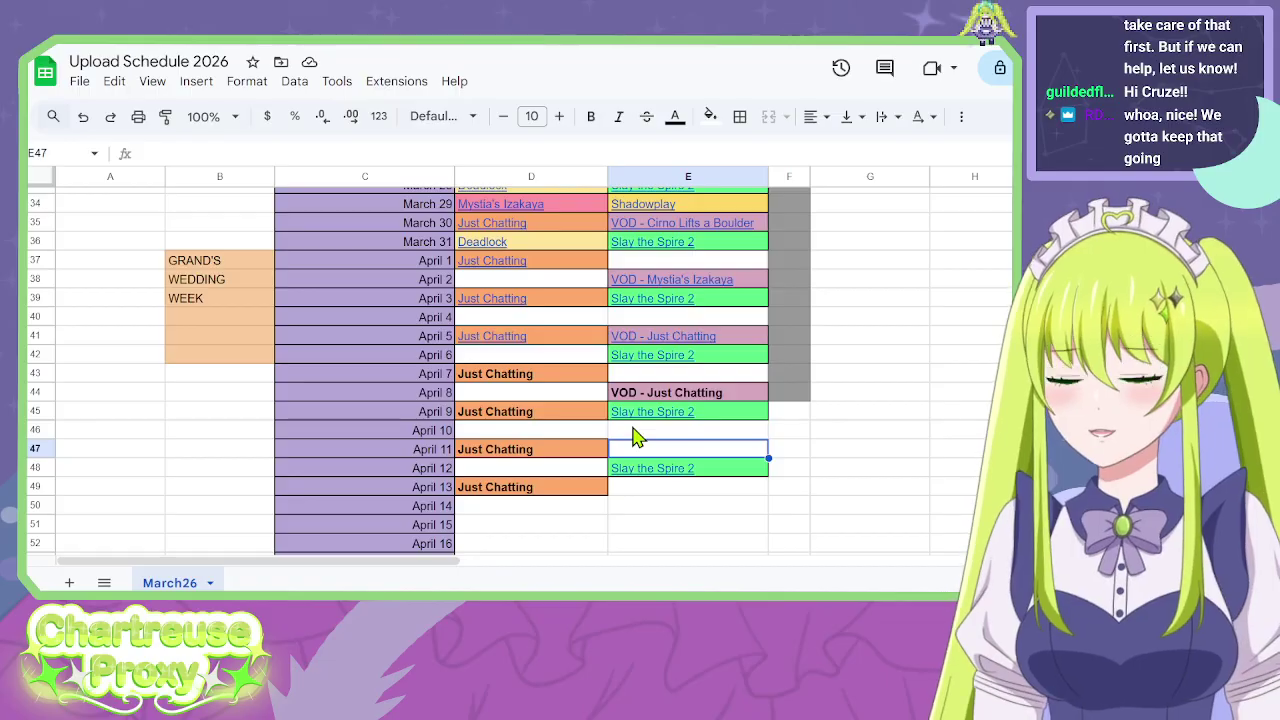
{"action": "scroll", "coordinate": [636, 437], "scroll_direction": "up", "scroll_amount": 1}
{"action": "left_click", "coordinate": [591, 416]}
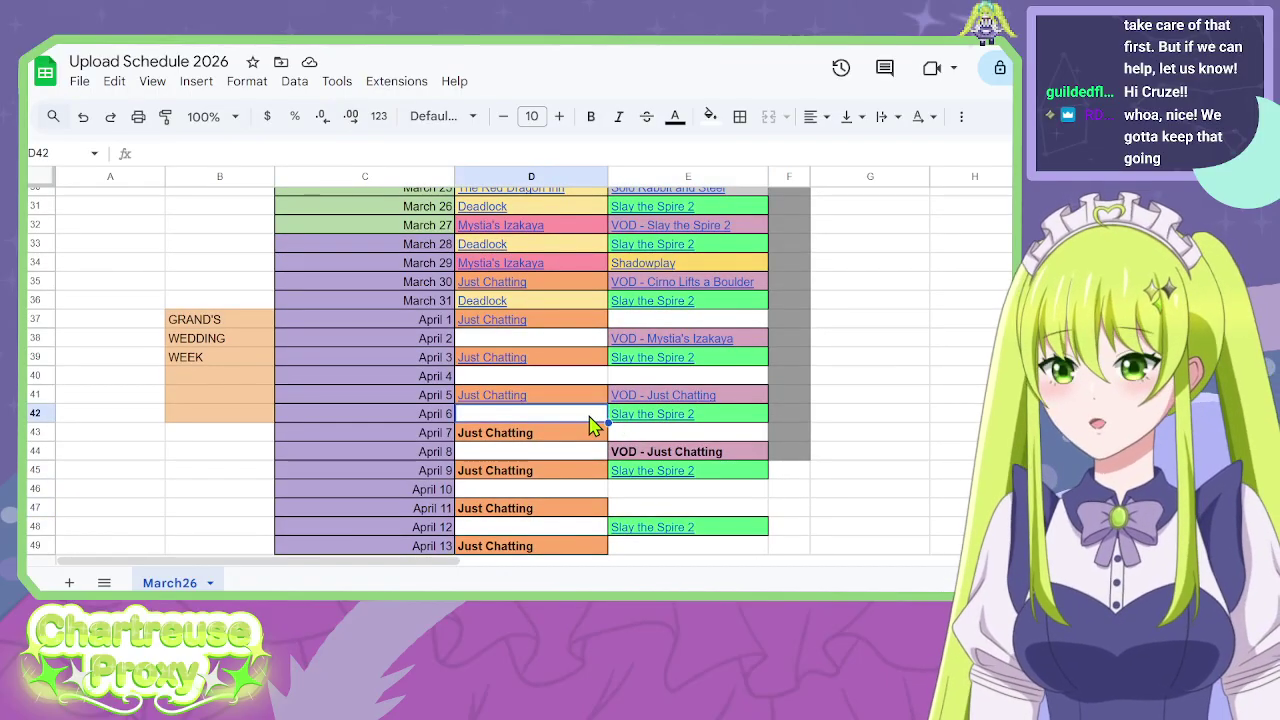
{"action": "scroll", "coordinate": [588, 423], "scroll_direction": "up", "scroll_amount": 1}
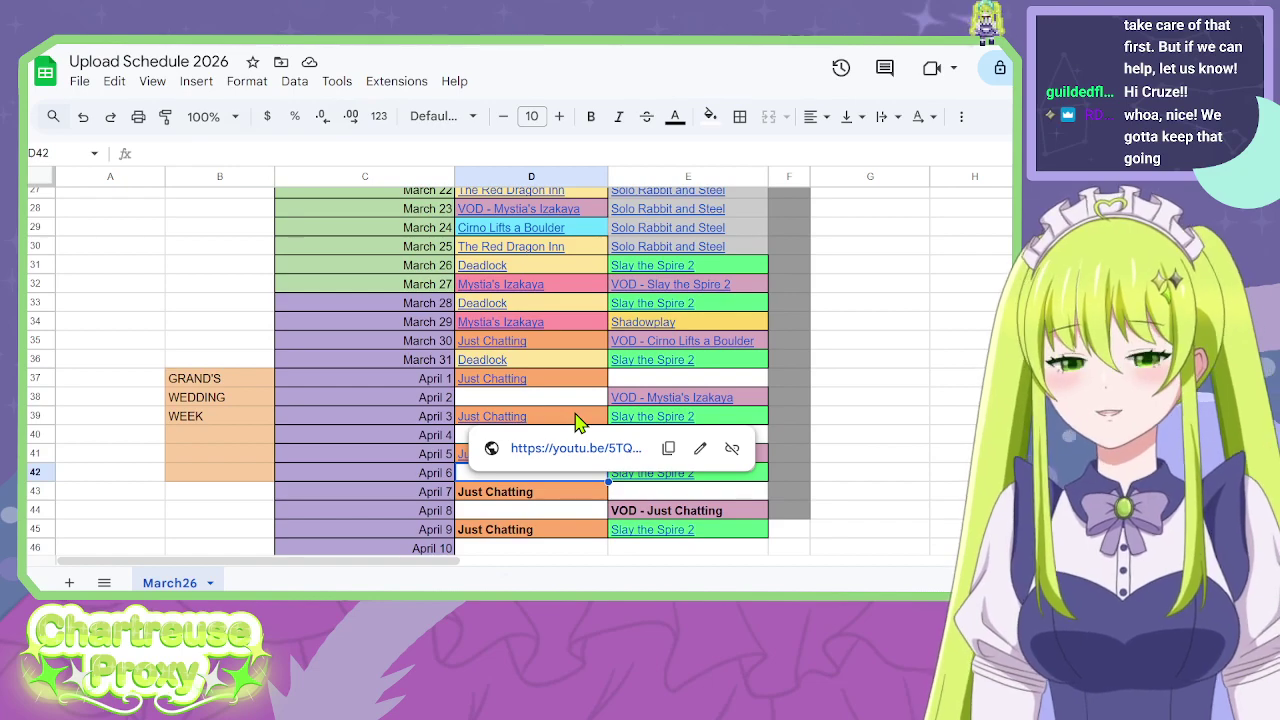
{"action": "key", "text": "Delete"}
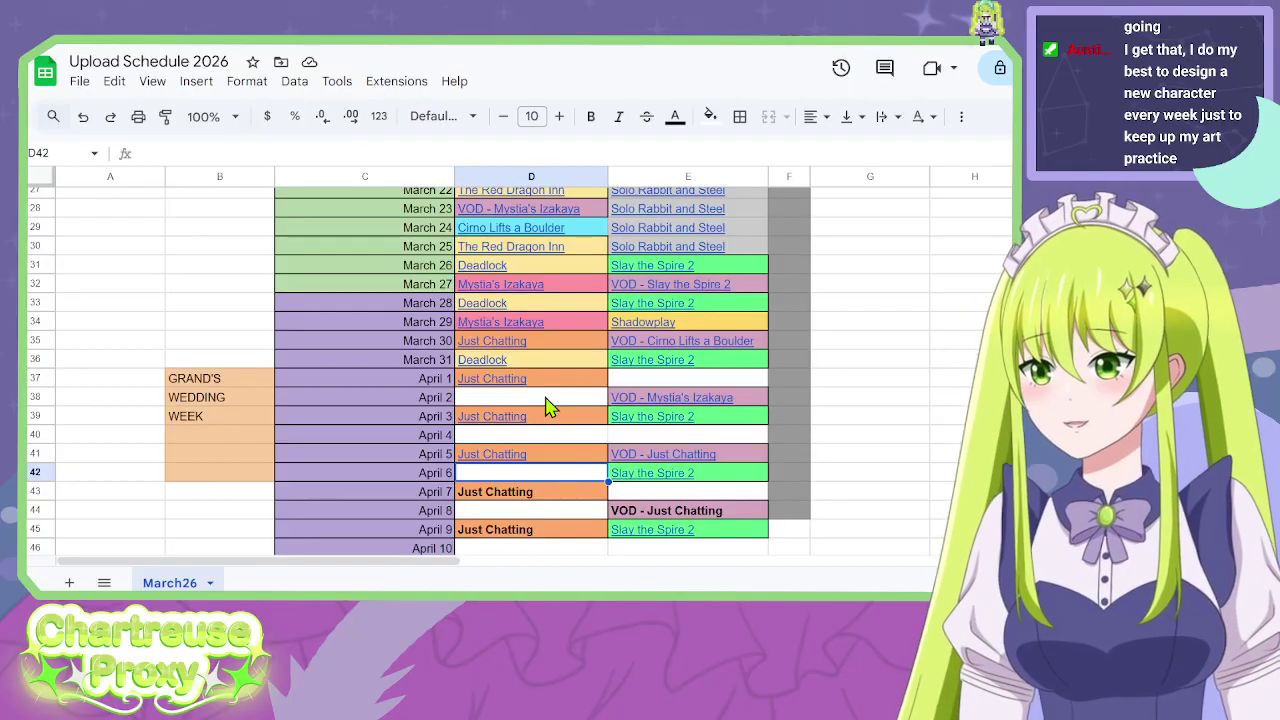
{"action": "scroll", "coordinate": [548, 406], "scroll_direction": "down", "scroll_amount": 2}
{"action": "left_click", "coordinate": [840, 449]}
{"action": "right_click", "coordinate": [822, 446]}
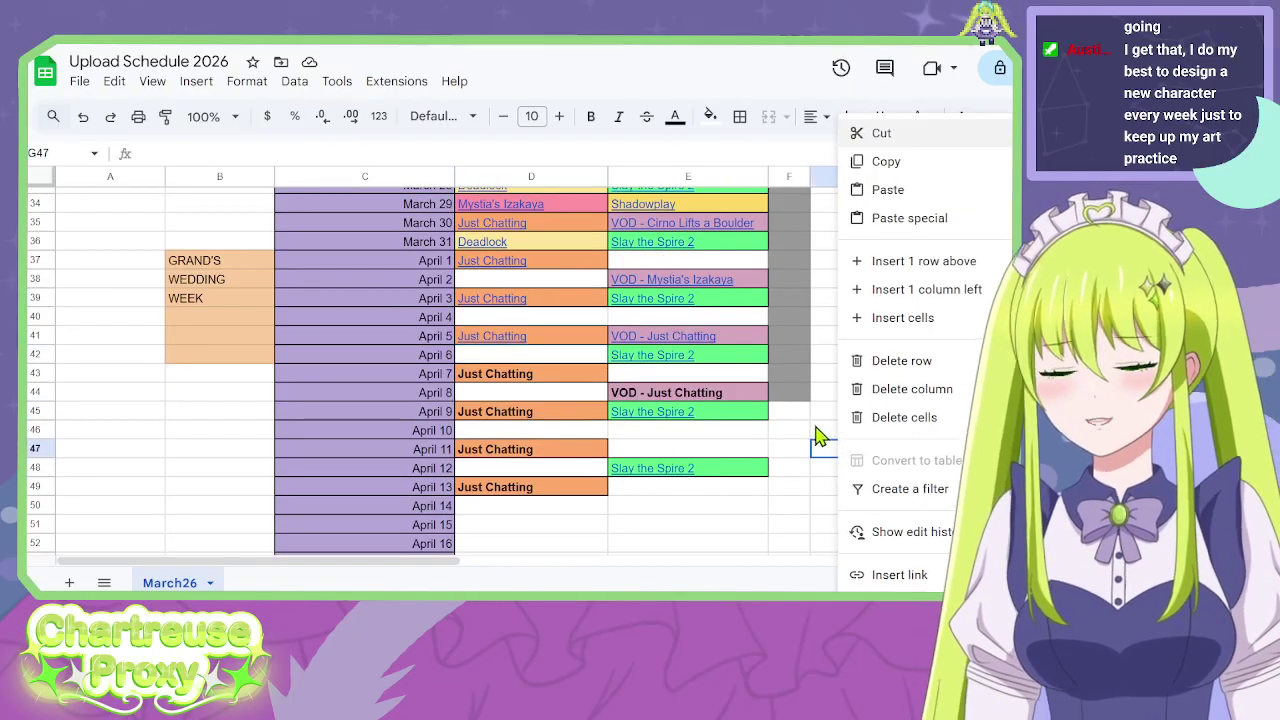
{"action": "left_click", "coordinate": [803, 446]}
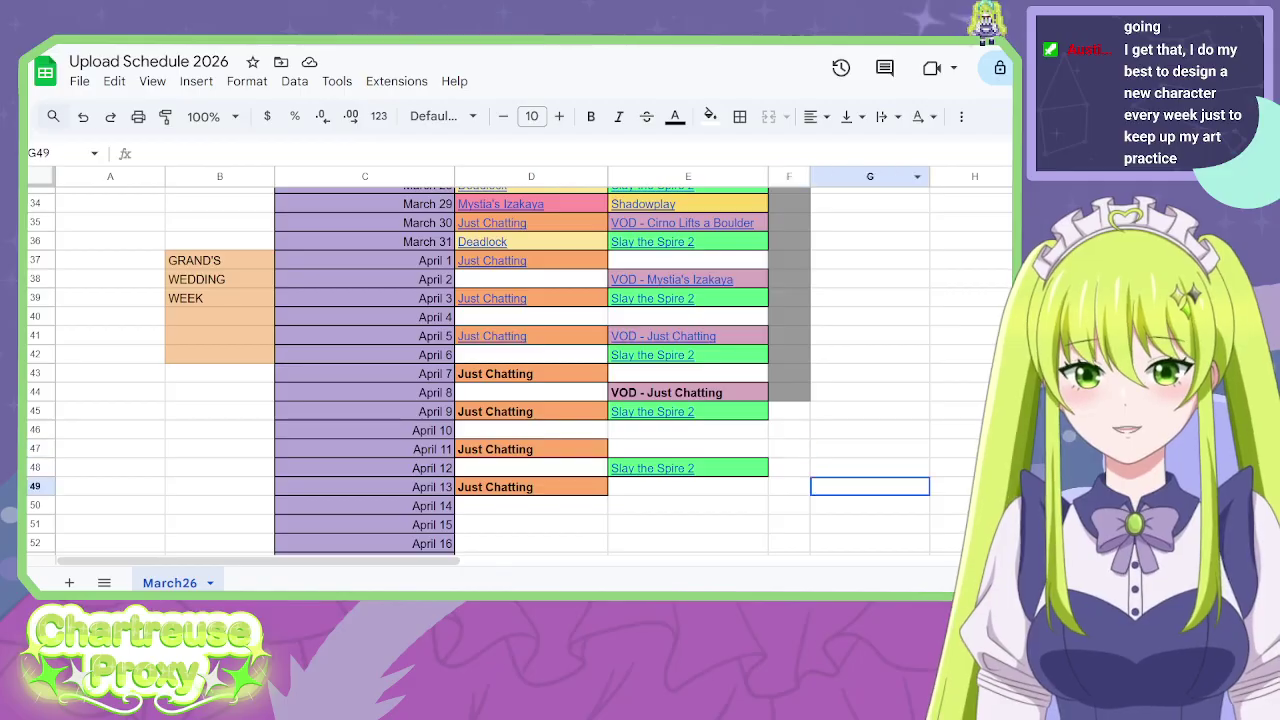
{"action": "right_click", "coordinate": [830, 486]}
{"action": "left_click", "coordinate": [740, 495]}
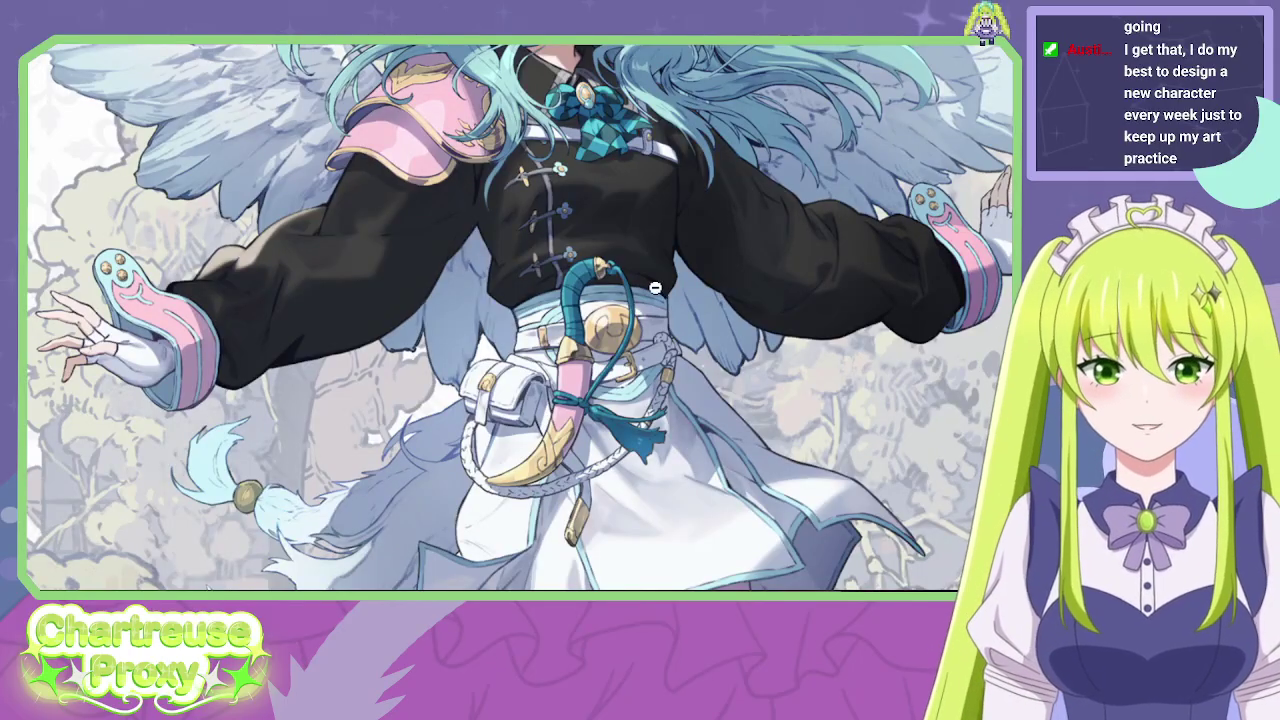
Study the character reference artwork, comparing the full figure with the curved dagger at her waist.
{"action": "left_click", "coordinate": [655, 287]}
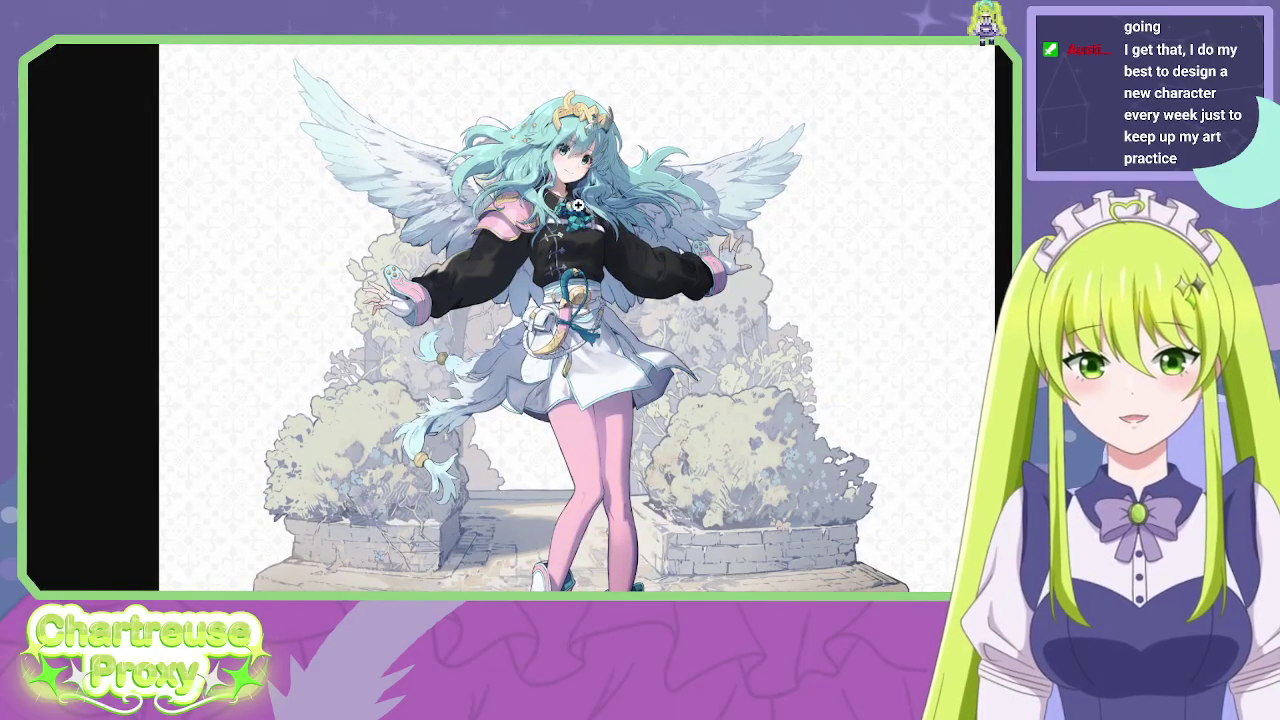
{"action": "left_click", "coordinate": [604, 203]}
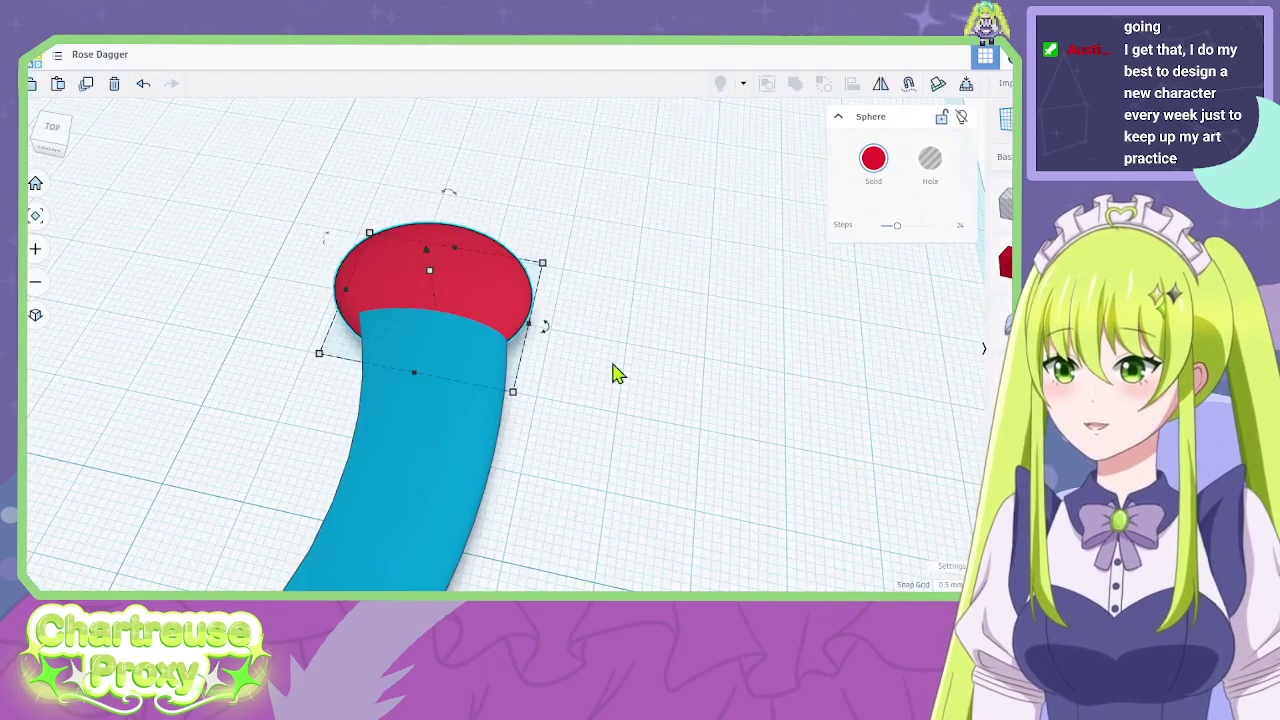
Add a box beside the red sphere at the dagger's end and turn it into a hole.
{"action": "right_click_drag", "start_coordinate": [617, 371], "coordinate": [883, 389]}
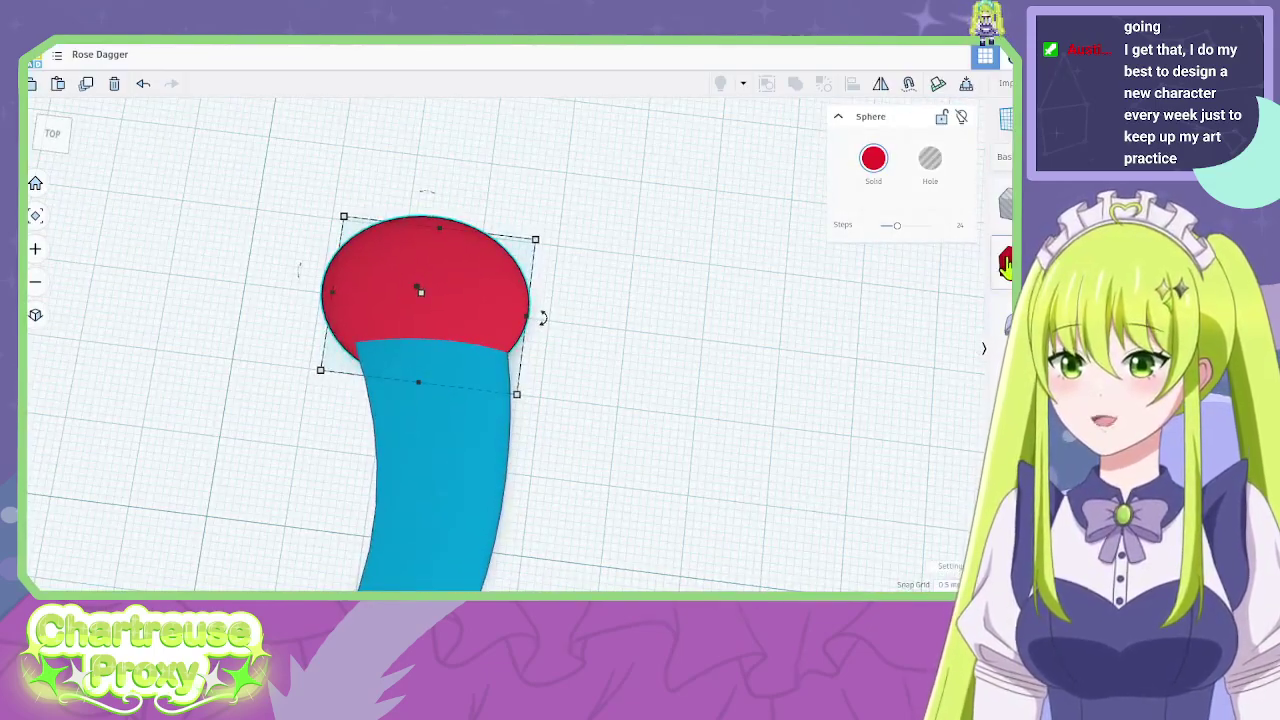
{"action": "left_click_drag", "start_coordinate": [1006, 263], "coordinate": [243, 377]}
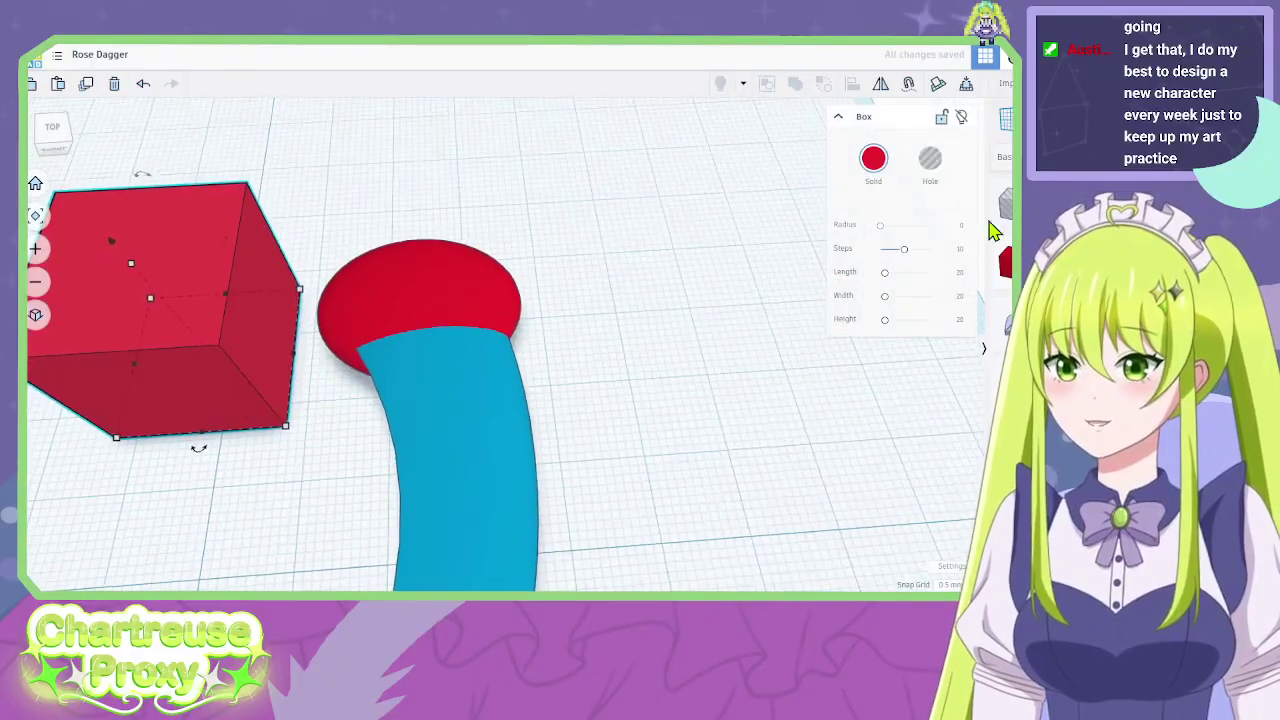
{"action": "left_click_drag", "start_coordinate": [1004, 205], "coordinate": [706, 280]}
{"action": "right_click_drag", "start_coordinate": [706, 280], "coordinate": [749, 258]}
{"action": "key", "text": "Delete"}
{"action": "left_click", "coordinate": [290, 272]}
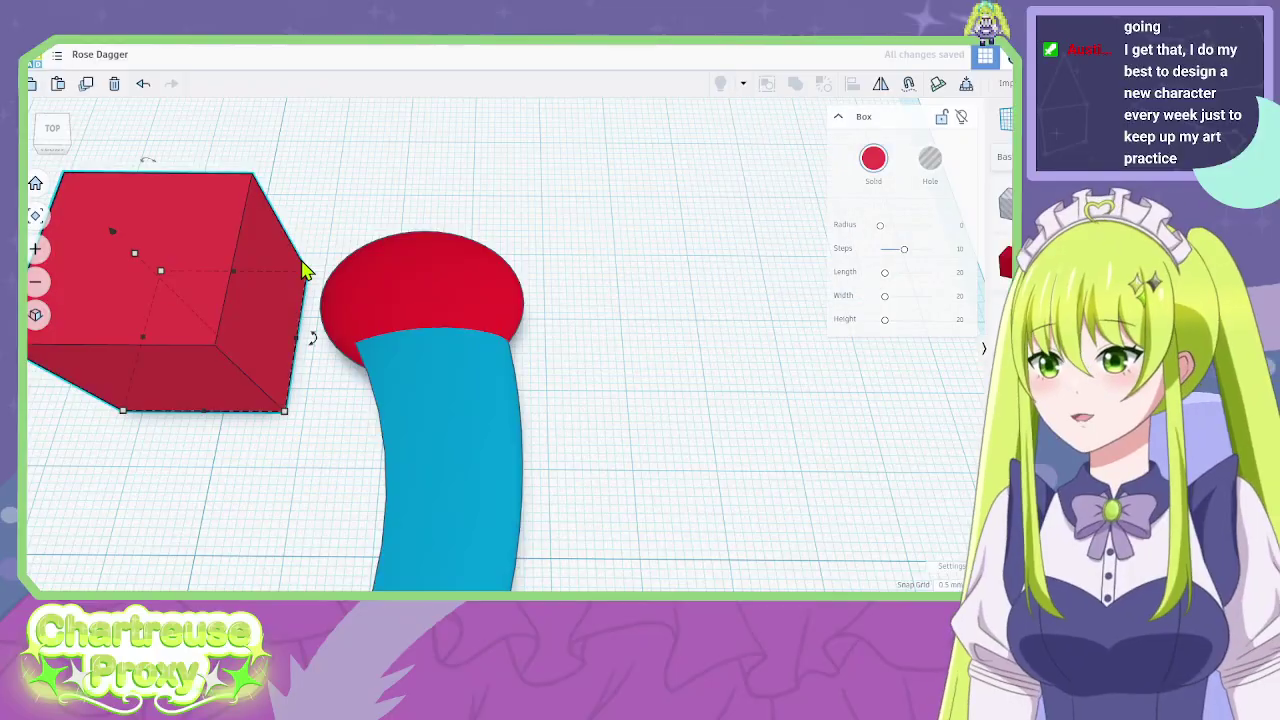
{"action": "left_click", "coordinate": [929, 165]}
Rotate the hole box, lengthen it slightly and position it over the left side of the red sphere.
{"action": "left_click_drag", "start_coordinate": [194, 286], "coordinate": [305, 249]}
{"action": "right_click_drag", "start_coordinate": [305, 249], "coordinate": [420, 323]}
{"action": "mouse_move", "coordinate": [309, 437]}
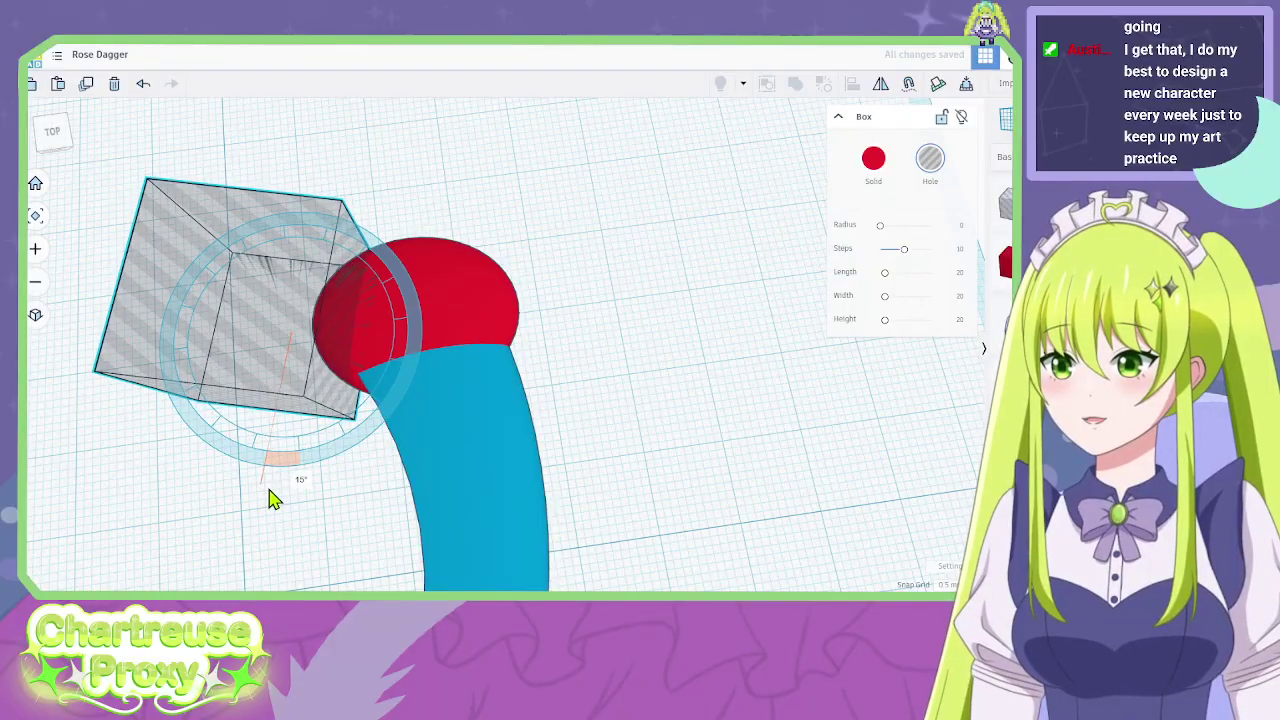
{"action": "left_click_drag", "start_coordinate": [270, 500], "coordinate": [271, 300]}
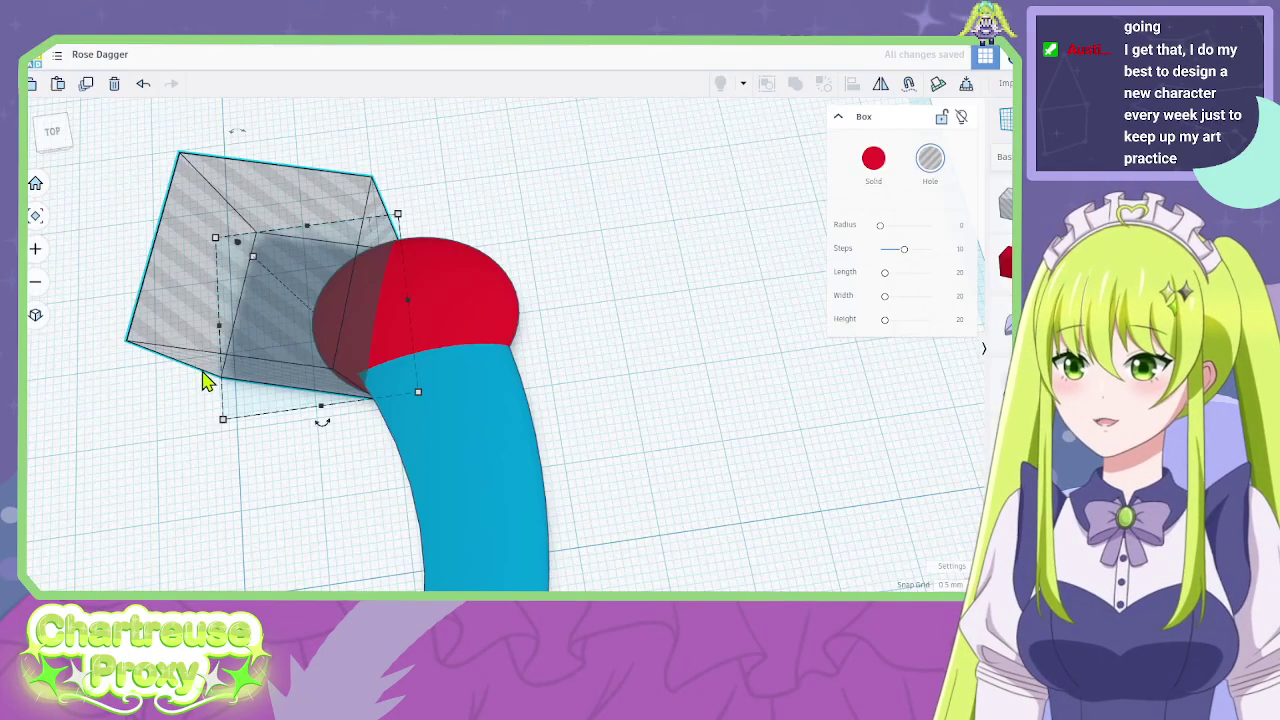
{"action": "left_click_drag", "start_coordinate": [206, 377], "coordinate": [420, 385]}
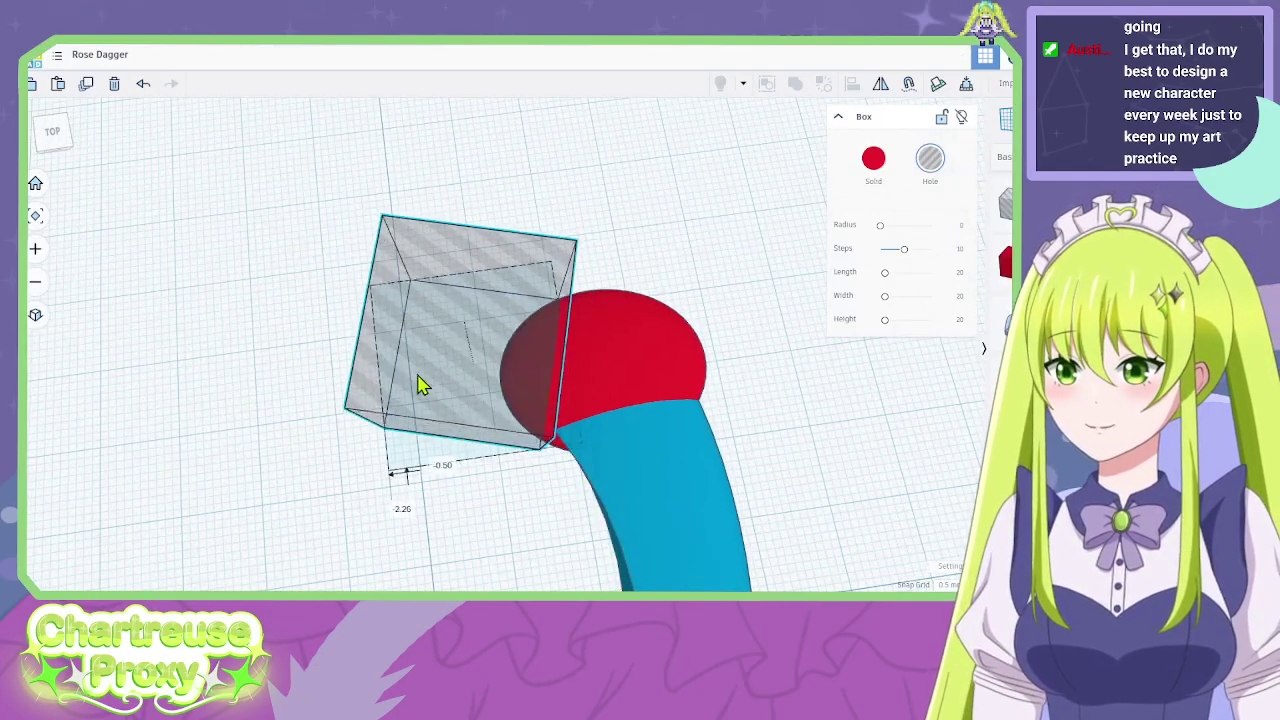
{"action": "right_click_drag", "start_coordinate": [520, 471], "coordinate": [486, 480]}
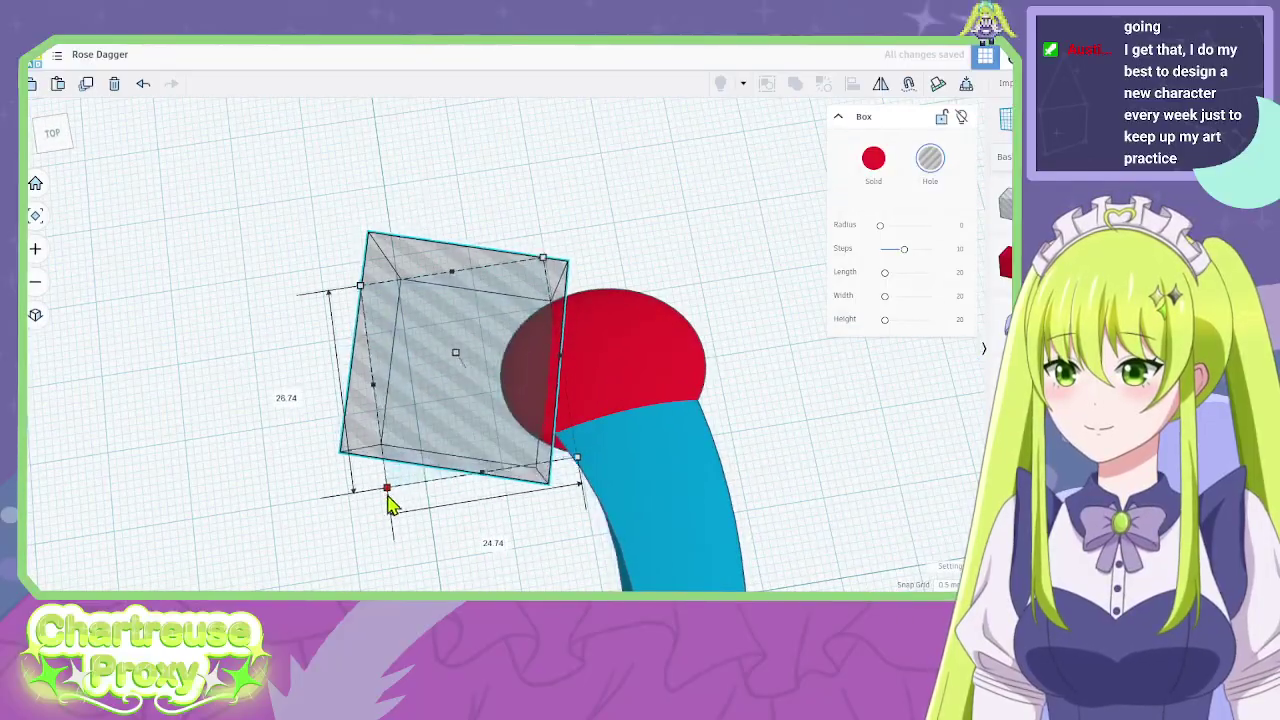
{"action": "left_click_drag", "start_coordinate": [406, 457], "coordinate": [447, 428]}
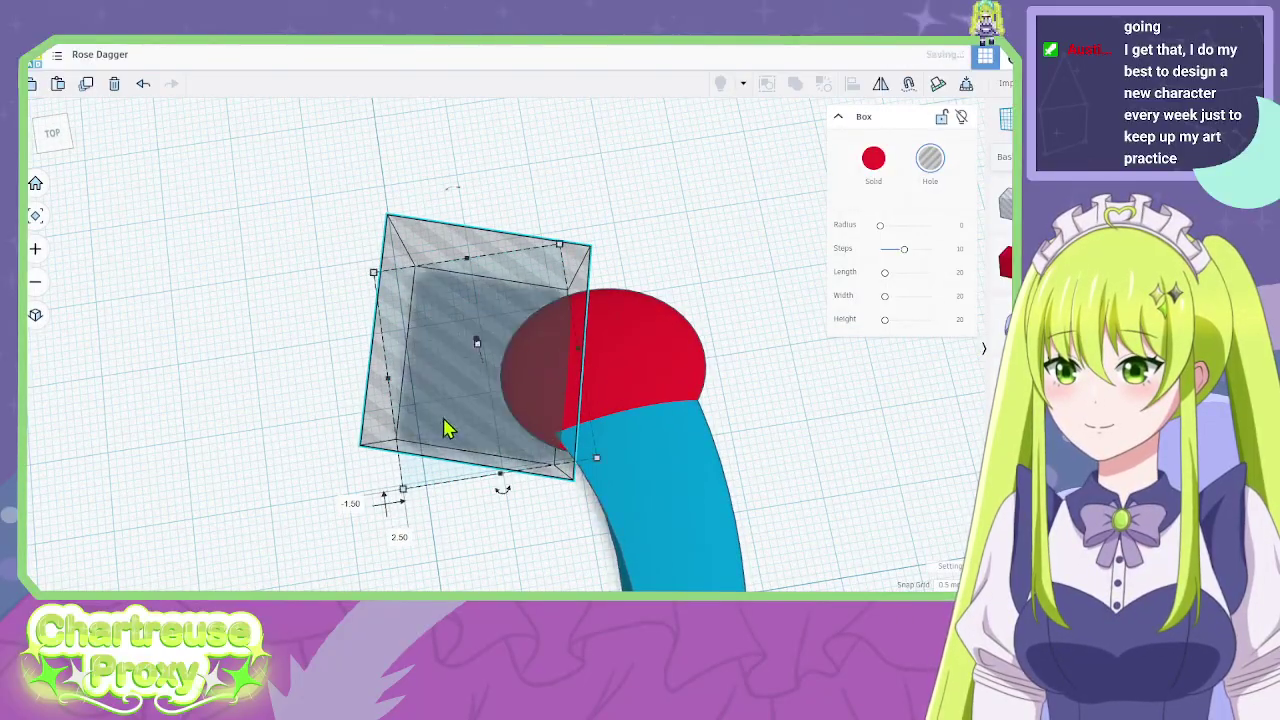
Place a copy of the hole box over the sphere's right side and angle it to taper towards the blue handle.
{"action": "right_click_drag", "start_coordinate": [672, 388], "coordinate": [634, 403]}
{"action": "left_click_drag", "start_coordinate": [634, 403], "coordinate": [677, 429]}
{"action": "left_click_drag", "start_coordinate": [613, 470], "coordinate": [720, 478]}
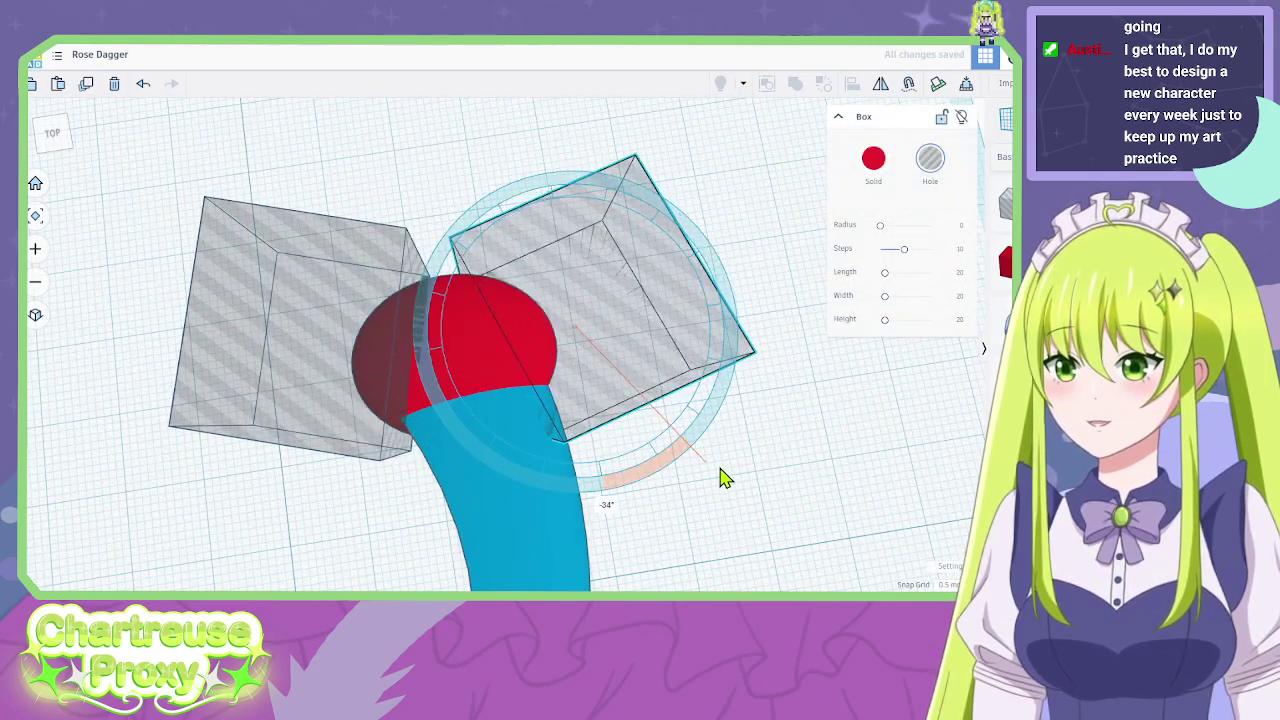
{"action": "key", "text": "alt+Tab"}
{"action": "key", "text": "alt+Tab"}
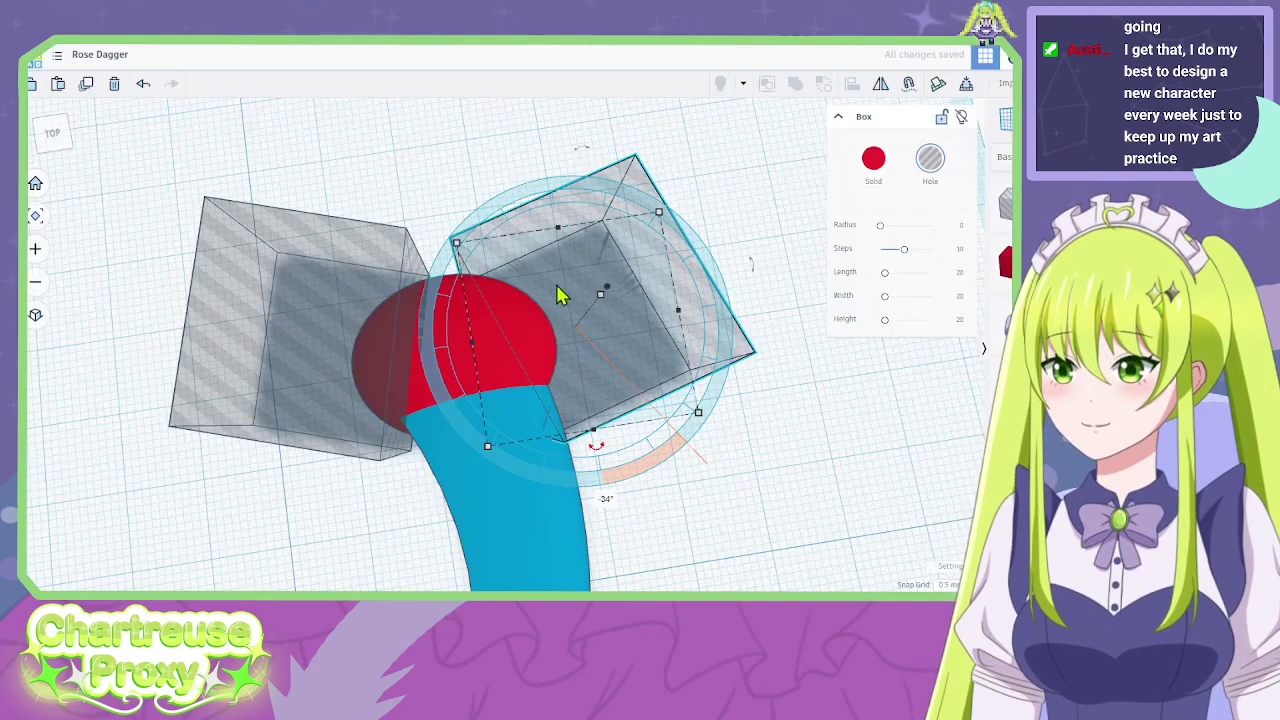
{"action": "left_click_drag", "start_coordinate": [646, 443], "coordinate": [617, 495]}
{"action": "left_click_drag", "start_coordinate": [601, 318], "coordinate": [596, 324]}
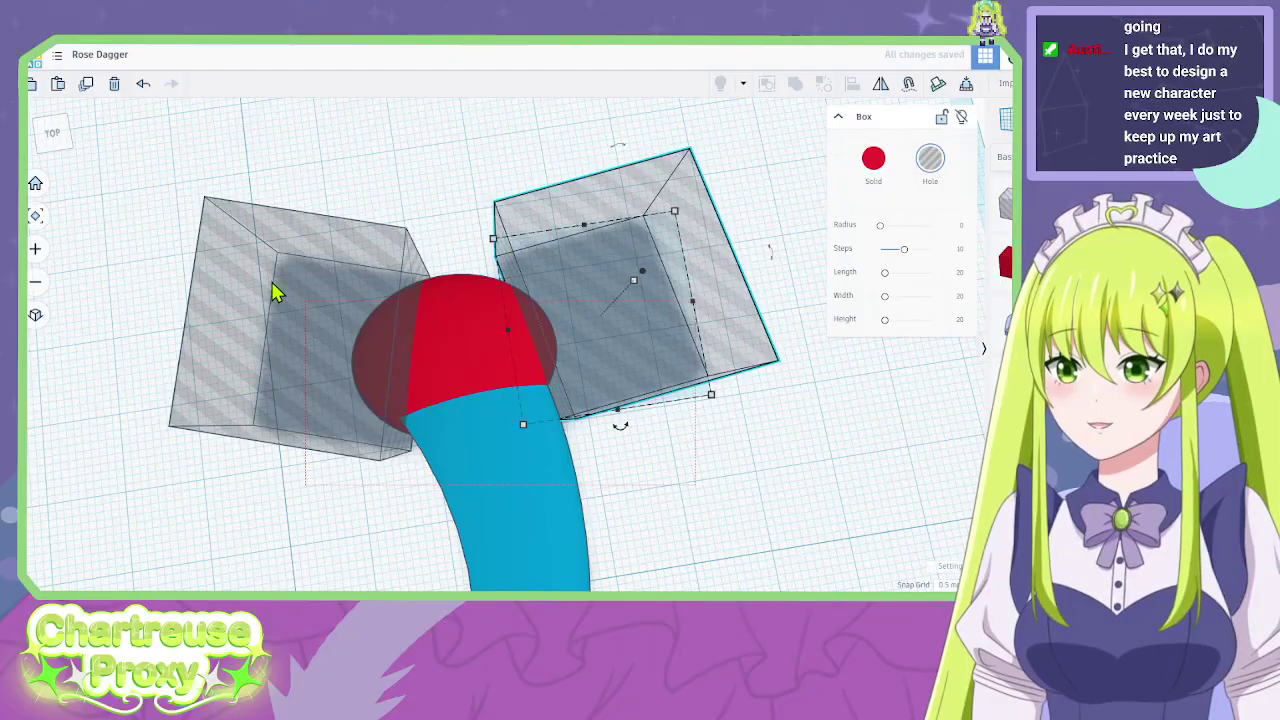
Try grouping all the dagger parts with both hole boxes and inspect the cut shape up close.
{"action": "key", "text": "ctrl+a"}
{"action": "left_click", "coordinate": [767, 83]}
{"action": "right_click_drag", "start_coordinate": [737, 266], "coordinate": [567, 477]}
{"action": "right_click_drag", "start_coordinate": [703, 460], "coordinate": [551, 334]}
{"action": "scroll", "coordinate": [551, 335], "scroll_direction": "up", "scroll_amount": 5}
{"action": "left_click", "coordinate": [547, 321]}
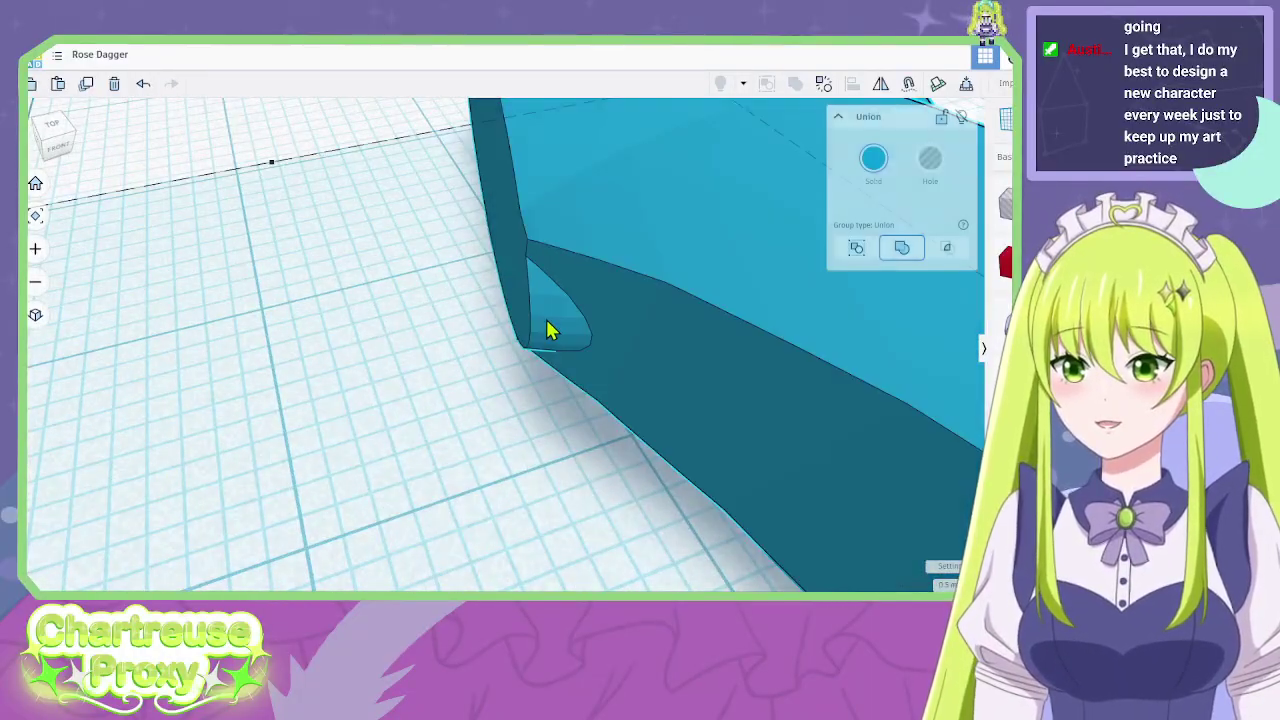
Undo the grouping of the dagger parts with the hole boxes.
{"action": "right_click_drag", "start_coordinate": [515, 475], "coordinate": [474, 498]}
{"action": "scroll", "coordinate": [474, 498], "scroll_direction": "down", "scroll_amount": 5}
{"action": "left_click", "coordinate": [474, 498]}
{"action": "key", "text": "ctrl+z"}
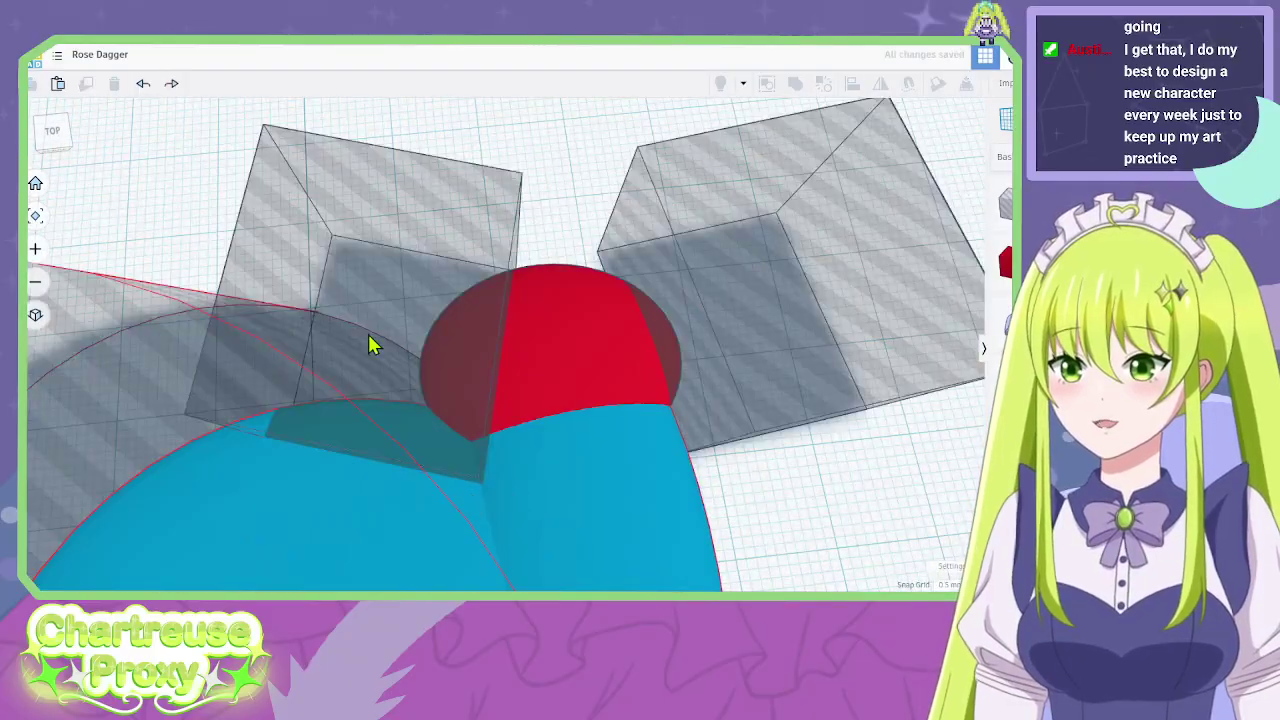
{"action": "key", "text": "ctrl+z"}
Compare with the reference artwork and shift the left hole box slightly outward from the red sphere.
{"action": "left_click", "coordinate": [366, 237]}
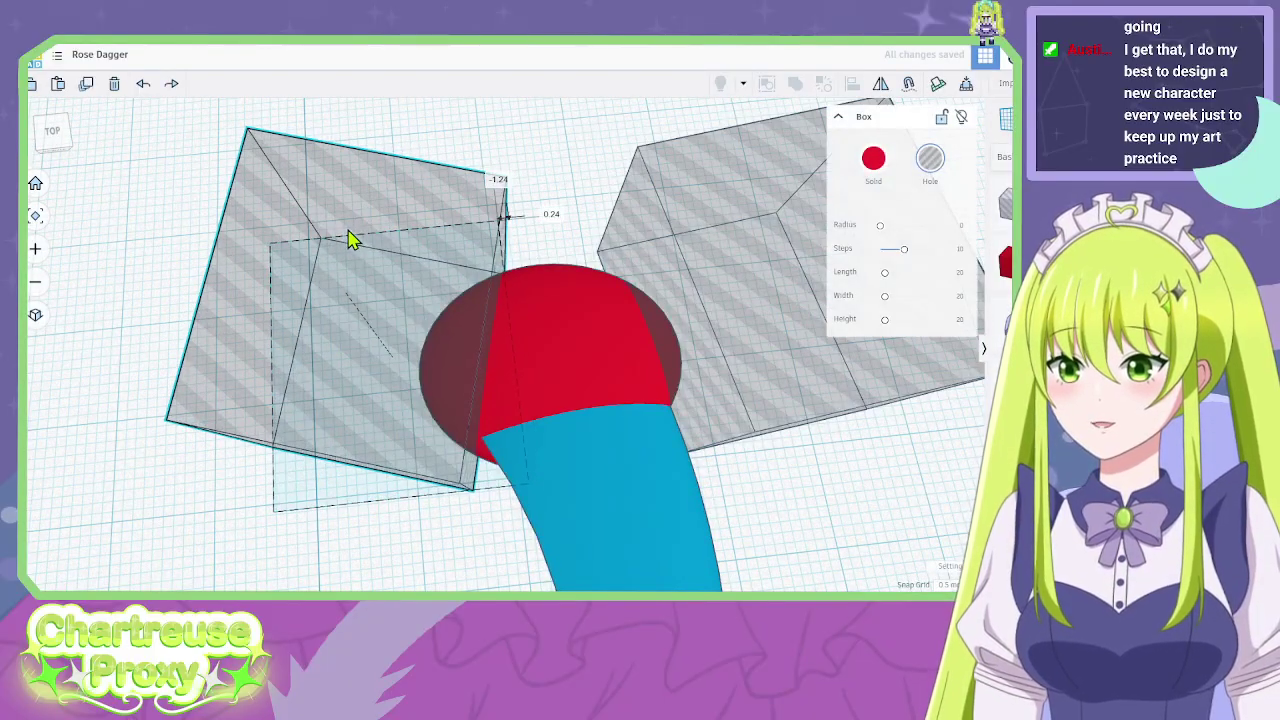
{"action": "key", "text": "alt+Tab"}
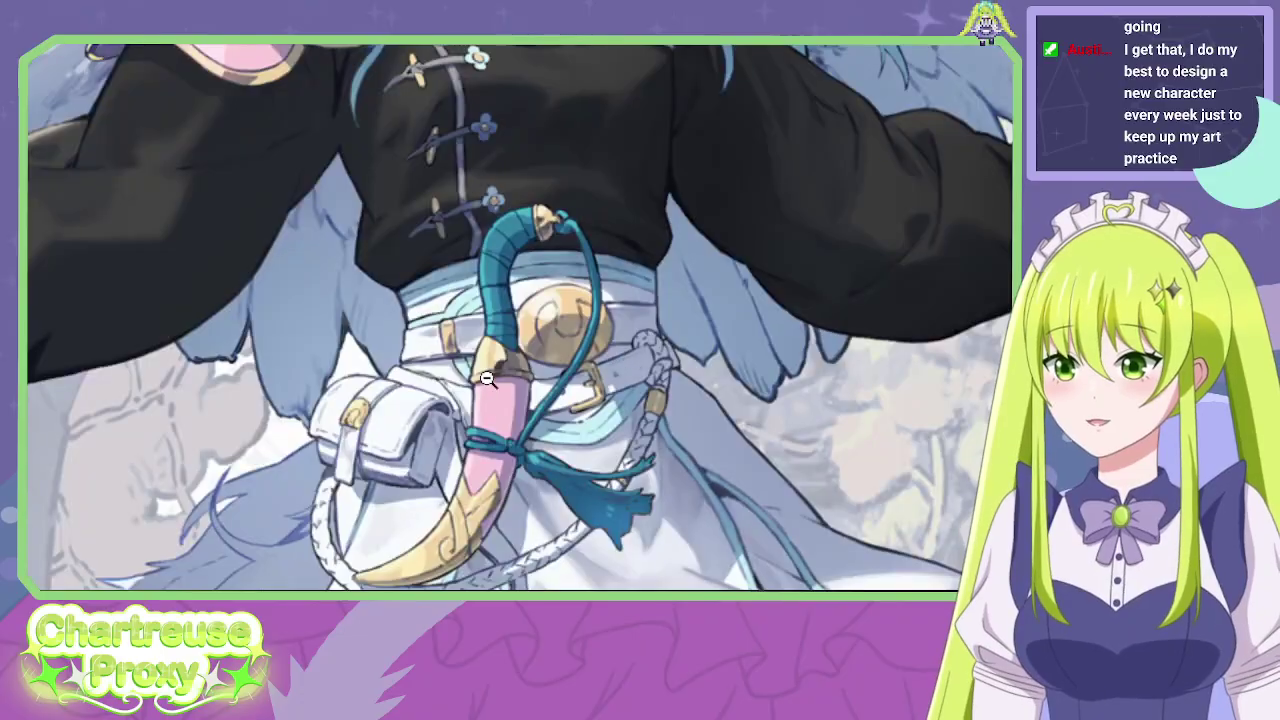
{"action": "key", "text": "alt+Tab"}
{"action": "left_click_drag", "start_coordinate": [405, 322], "coordinate": [384, 301]}
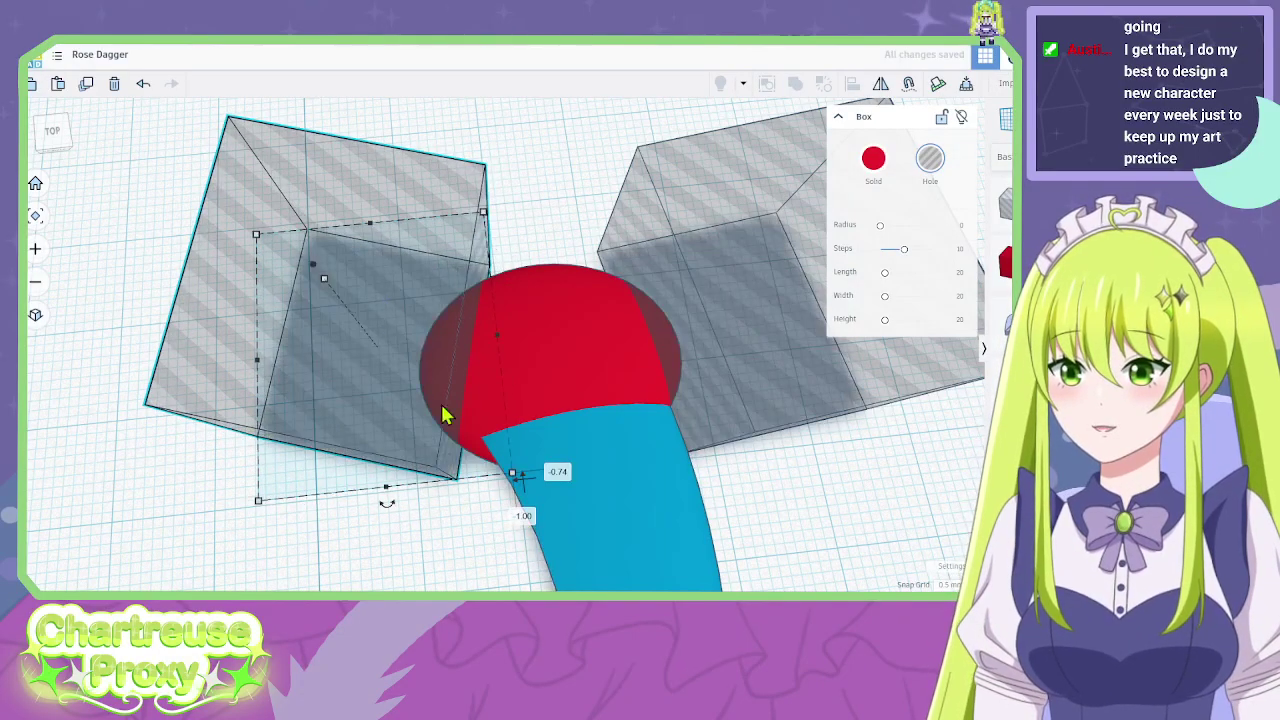
Duplicate the red sphere as a hole and place it left of the blue handle, overlapping the left hole box.
{"action": "left_click", "coordinate": [775, 370]}
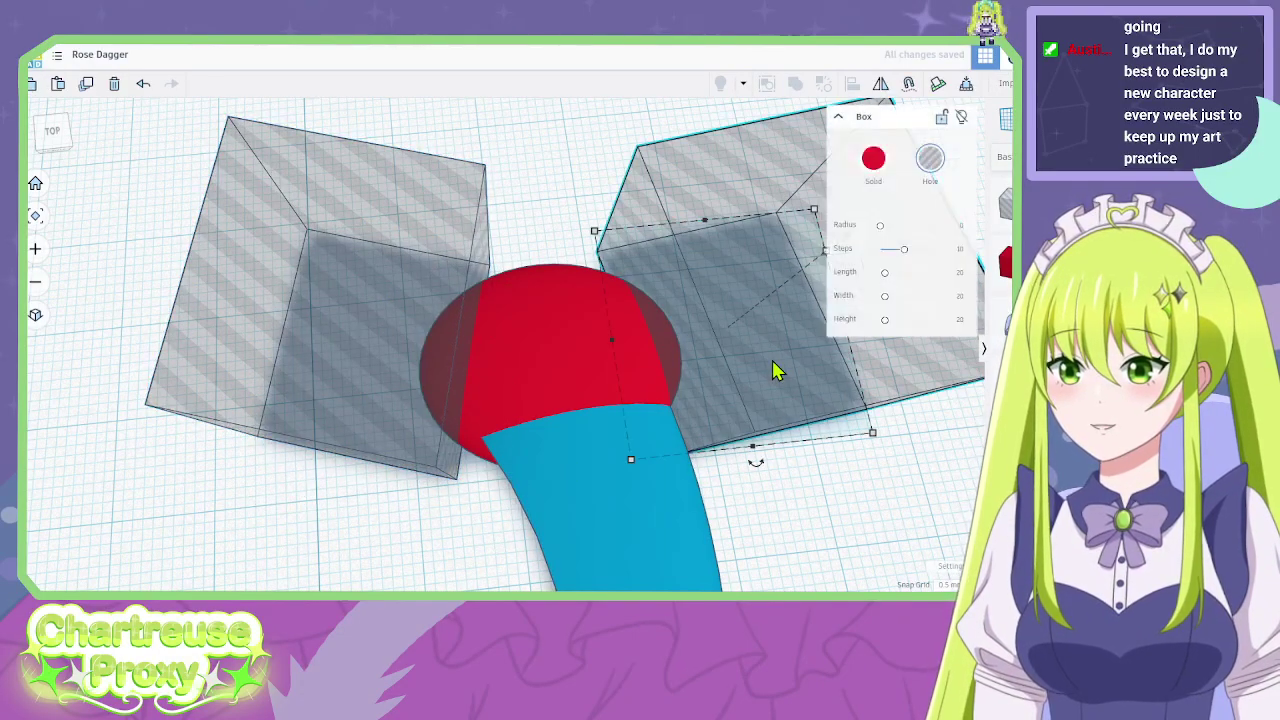
{"action": "left_click", "coordinate": [897, 481]}
{"action": "left_click", "coordinate": [608, 392]}
{"action": "left_click_drag", "start_coordinate": [608, 392], "coordinate": [731, 366], "text": "alt"}
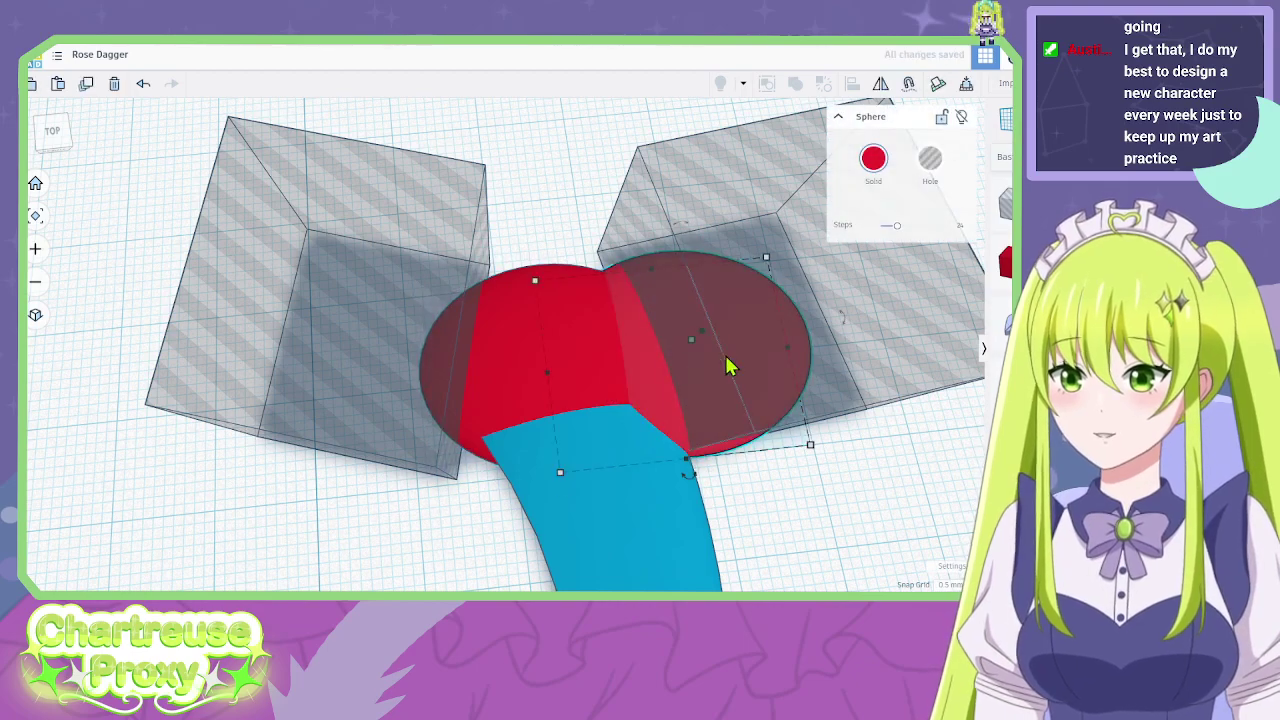
{"action": "left_click_drag", "start_coordinate": [728, 457], "coordinate": [434, 586]}
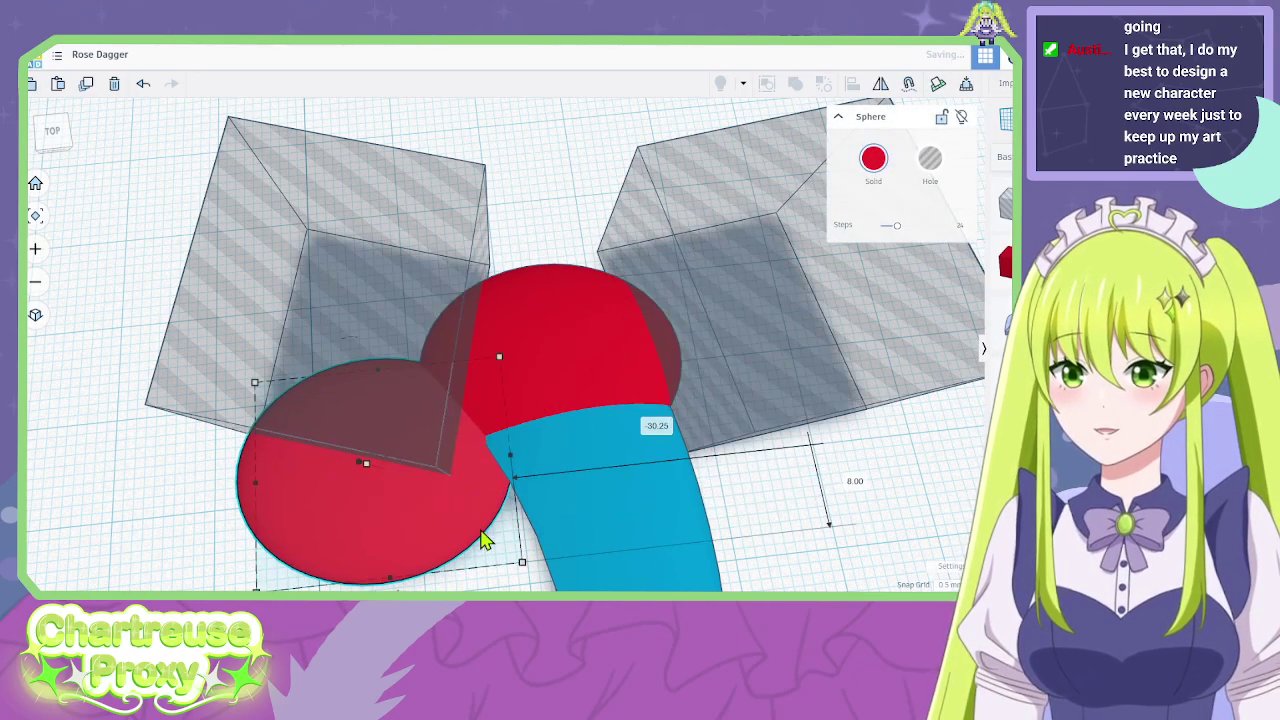
{"action": "left_click", "coordinate": [930, 163]}
{"action": "scroll", "coordinate": [335, 363], "scroll_direction": "up", "scroll_amount": 5}
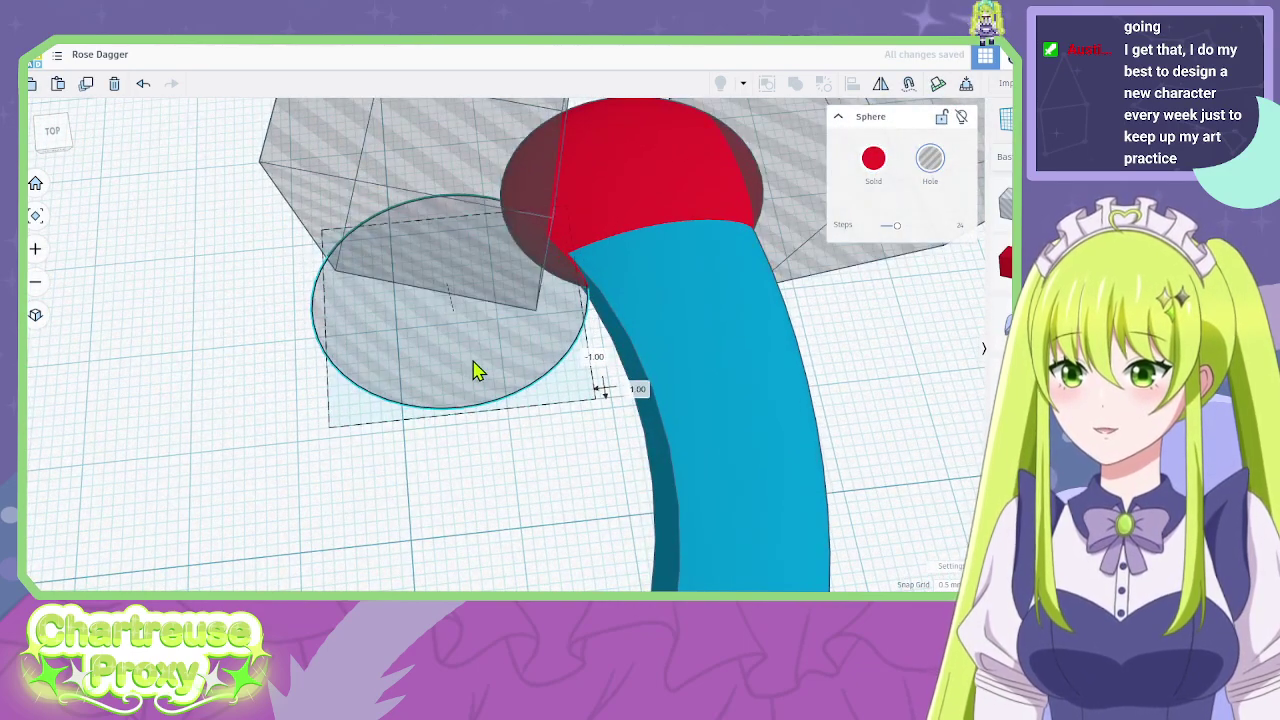
Rotate the left hole box by about 4° and shift it slightly where it trims the red sphere beside the handle.
{"action": "right_click_drag", "start_coordinate": [480, 362], "coordinate": [466, 246]}
{"action": "left_click", "coordinate": [462, 237]}
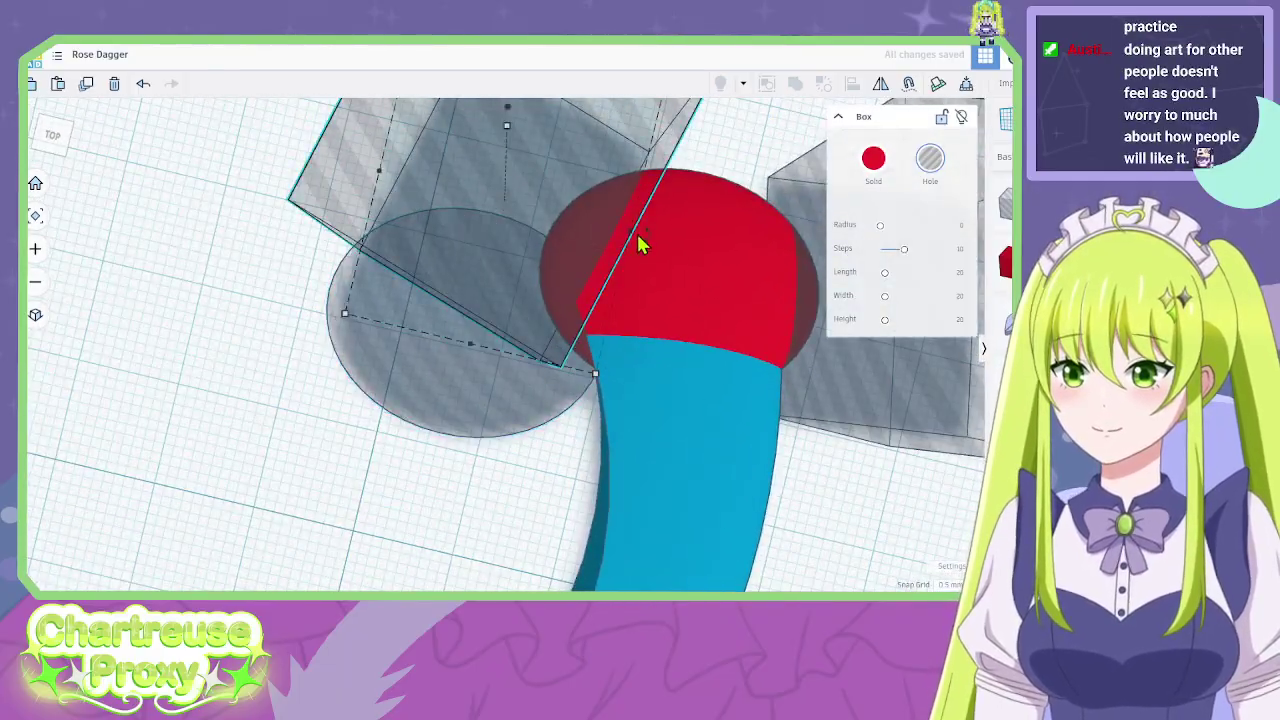
{"action": "left_click_drag", "start_coordinate": [656, 250], "coordinate": [704, 248]}
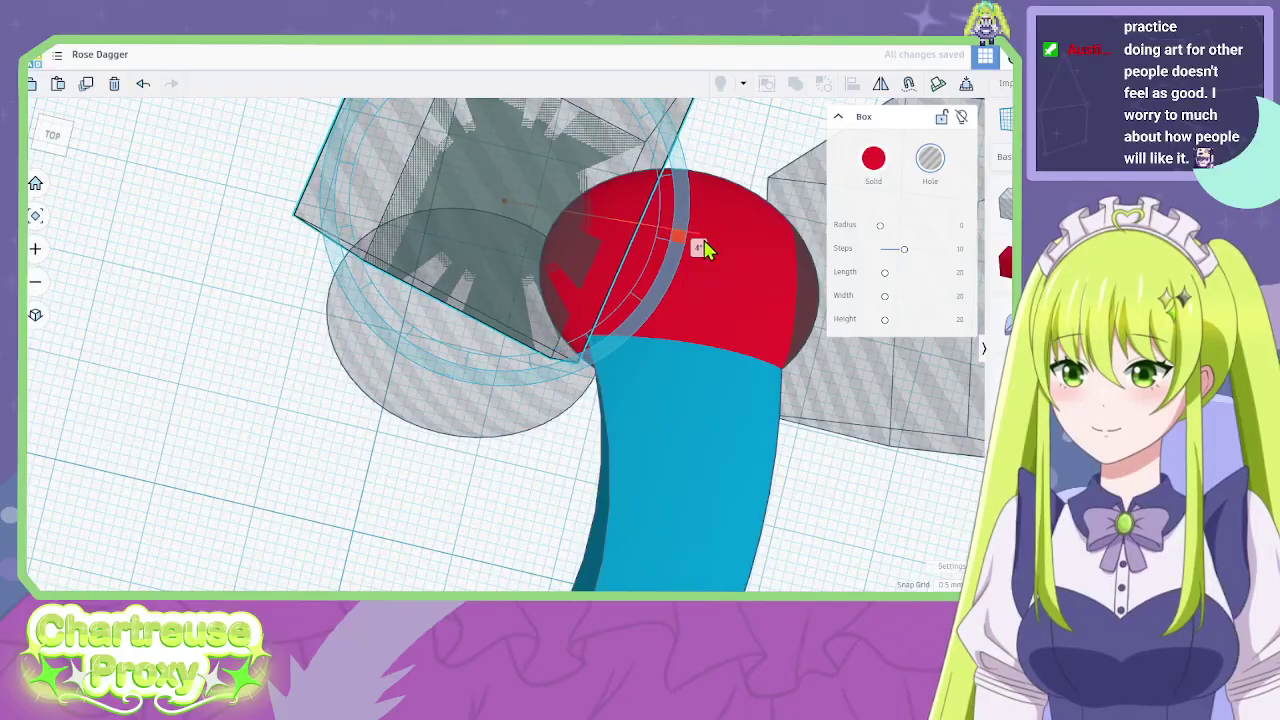
{"action": "right_click_drag", "start_coordinate": [414, 206], "coordinate": [417, 308]}
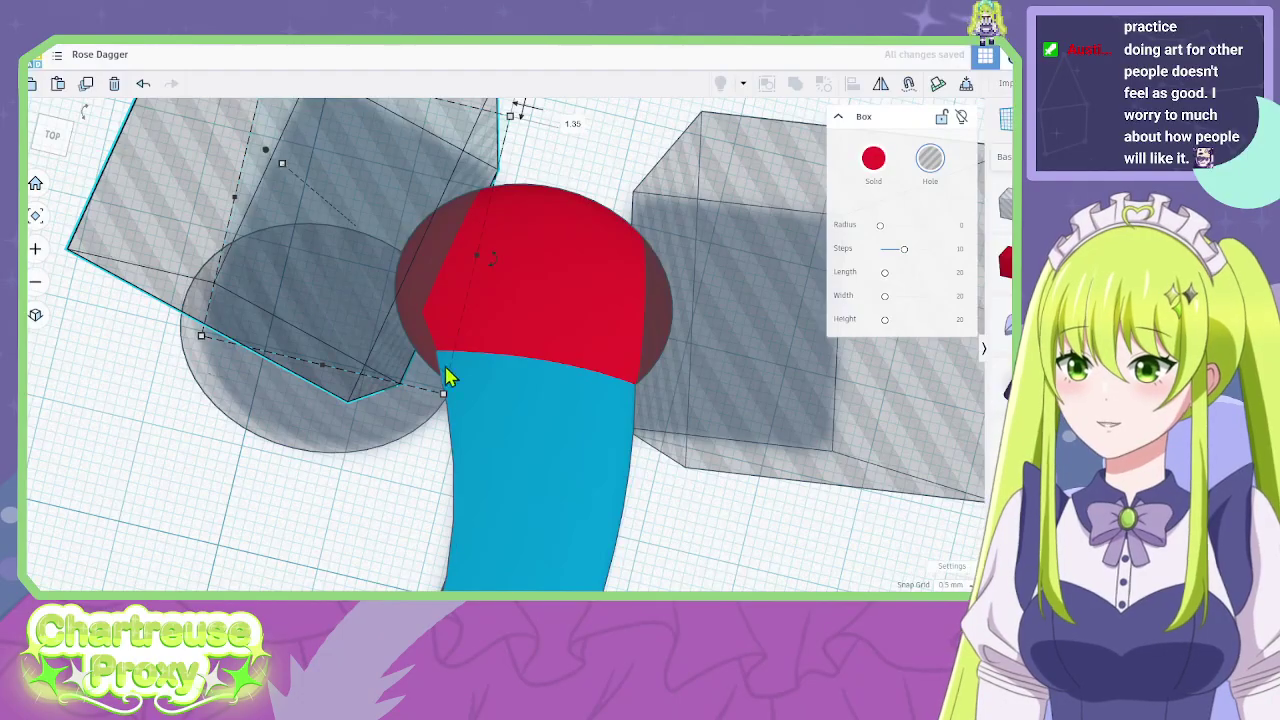
Duplicate the left hole sphere and place the copy on the right side of the blue handle, overlapping the right hole box.
{"action": "scroll", "coordinate": [470, 340], "scroll_direction": "up", "scroll_amount": 3}
{"action": "left_click", "coordinate": [286, 334]}
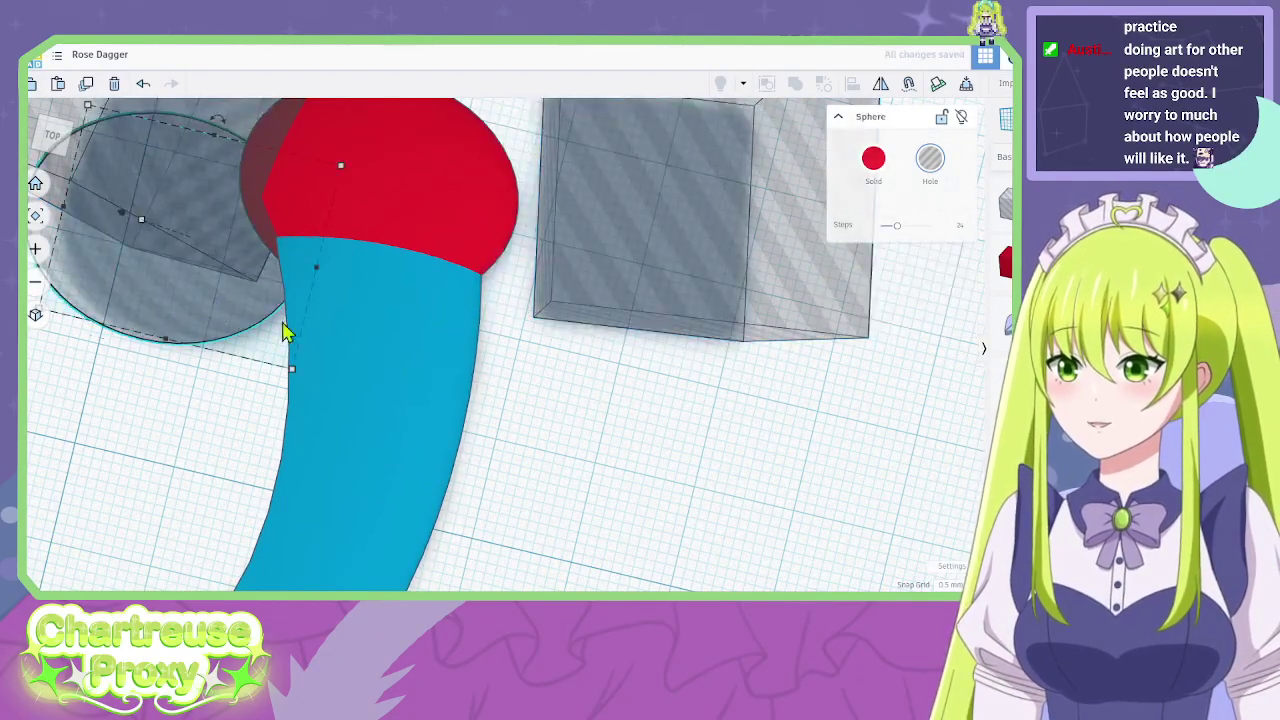
{"action": "left_click_drag", "start_coordinate": [247, 352], "coordinate": [607, 390]}
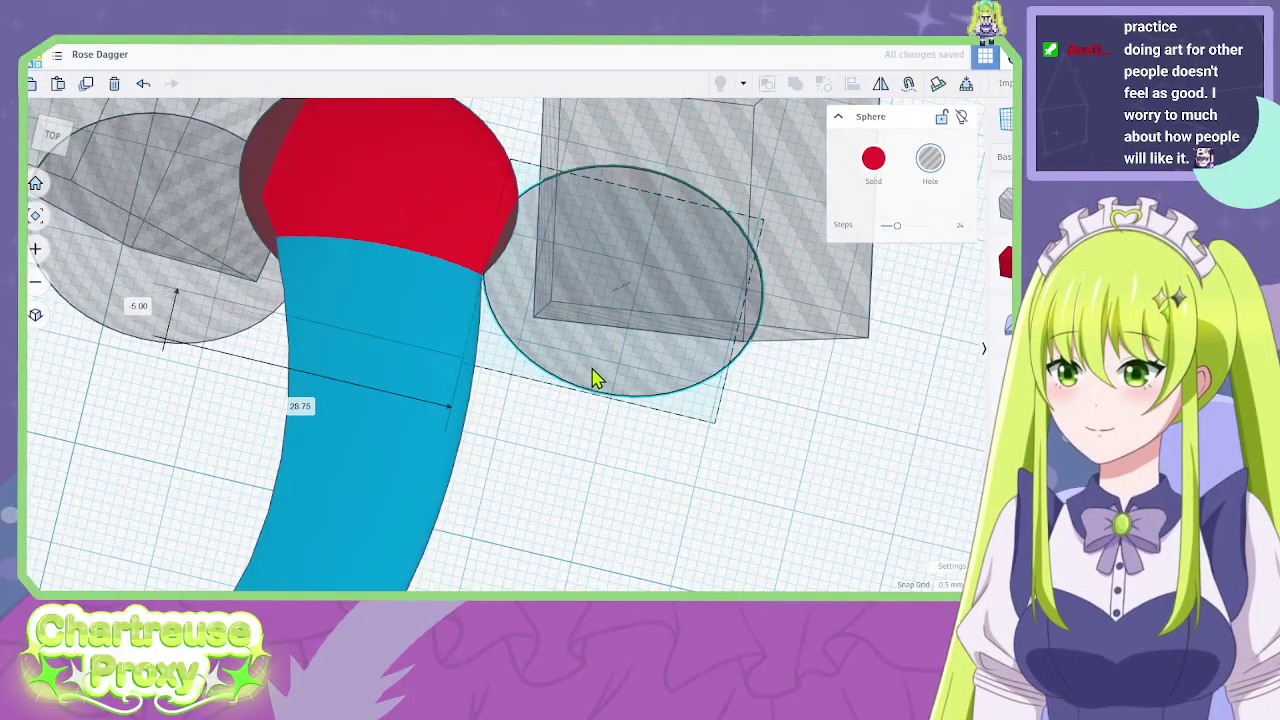
{"action": "right_click_drag", "start_coordinate": [737, 434], "coordinate": [855, 443]}
{"action": "scroll", "coordinate": [383, 346], "scroll_direction": "up", "scroll_amount": 3}
{"action": "scroll", "coordinate": [577, 380], "scroll_direction": "up", "scroll_amount": 4}
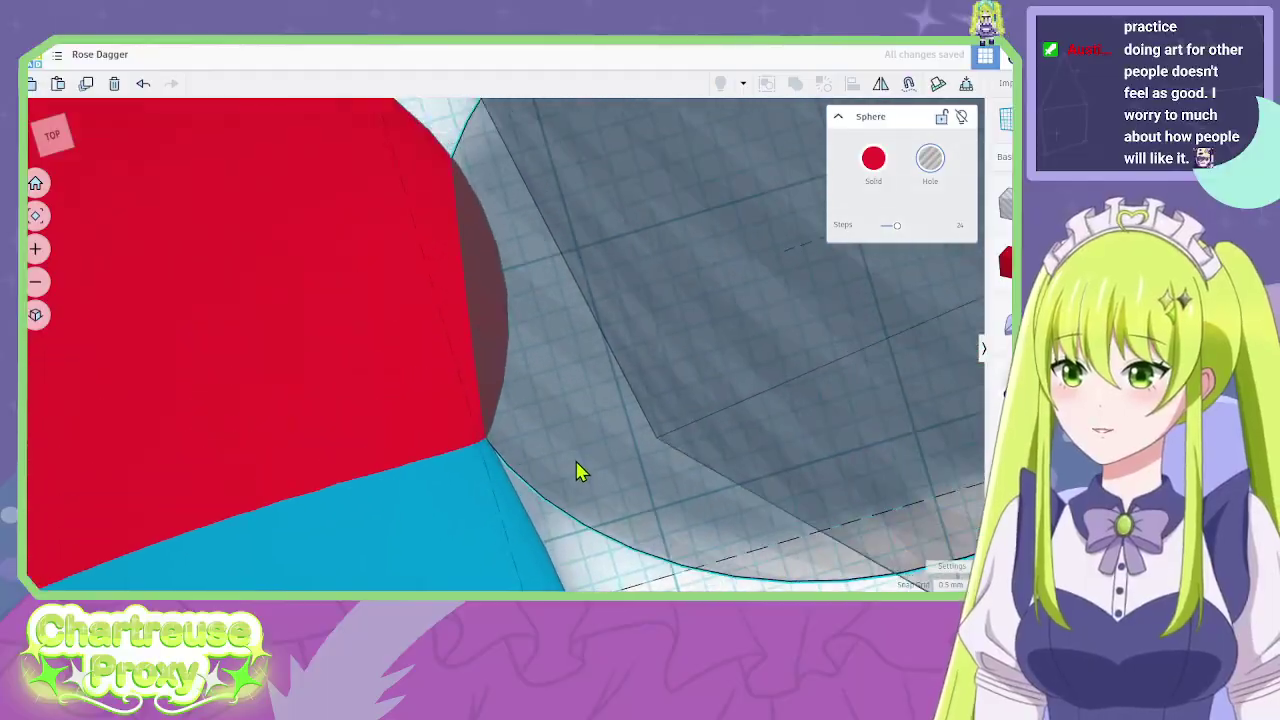
Shift the hole box on the outer side of the curve so it trims the edge of the red sphere.
{"action": "scroll", "coordinate": [772, 337], "scroll_direction": "down", "scroll_amount": 5}
{"action": "left_click", "coordinate": [600, 157]}
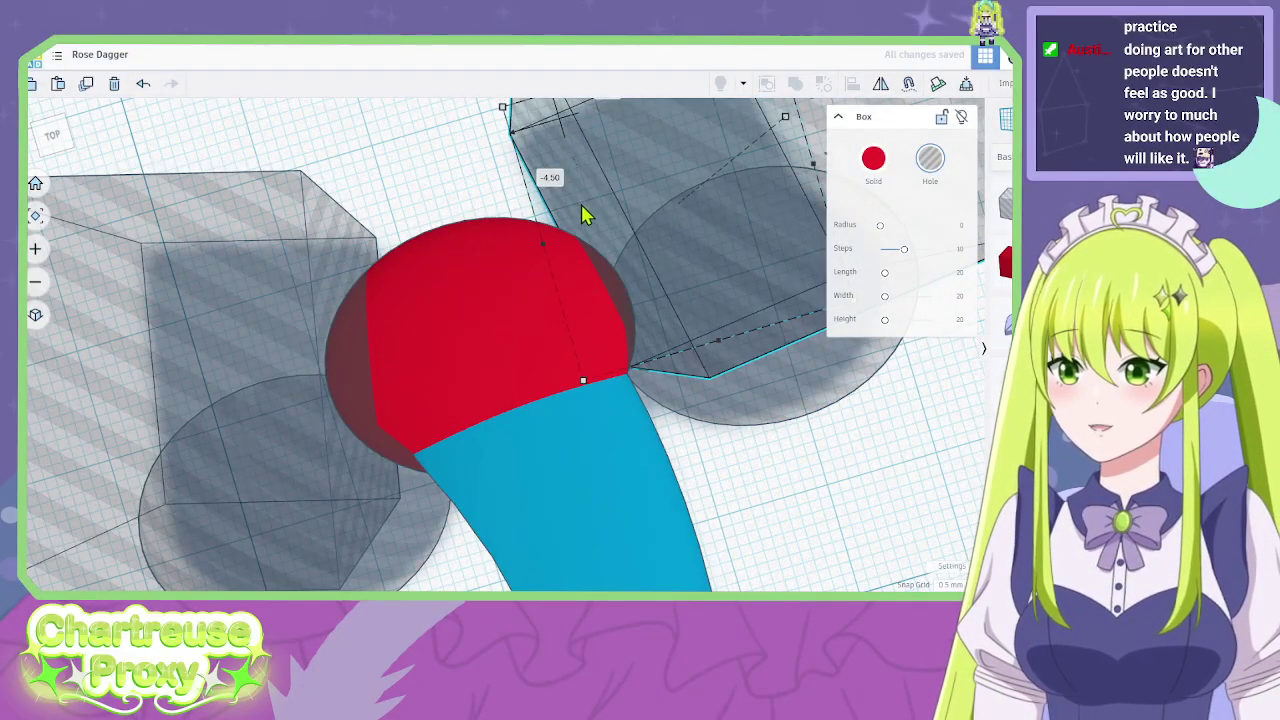
{"action": "right_click_drag", "start_coordinate": [581, 206], "coordinate": [519, 193]}
Add a third hole box, widen it to about 41.5 mm, and place it across the far end of the red sphere.
{"action": "left_click_drag", "start_coordinate": [1006, 205], "coordinate": [397, 145]}
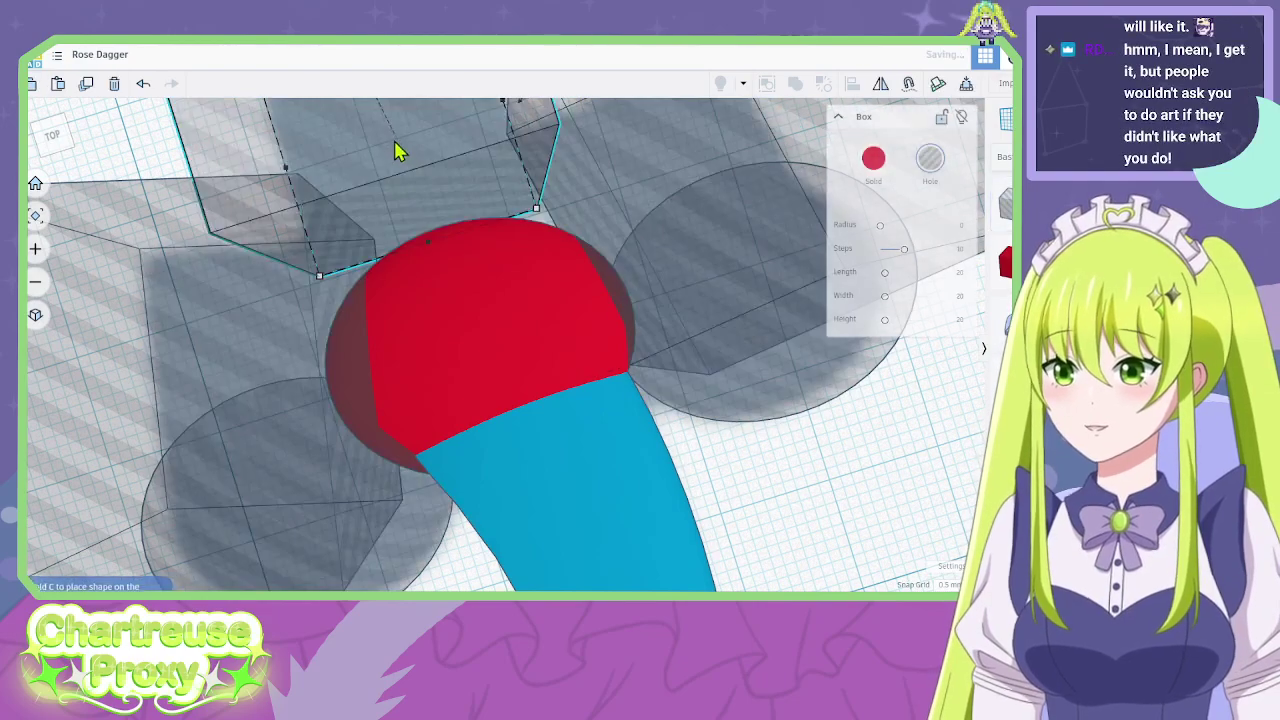
{"action": "left_click_drag", "start_coordinate": [534, 209], "coordinate": [822, 228]}
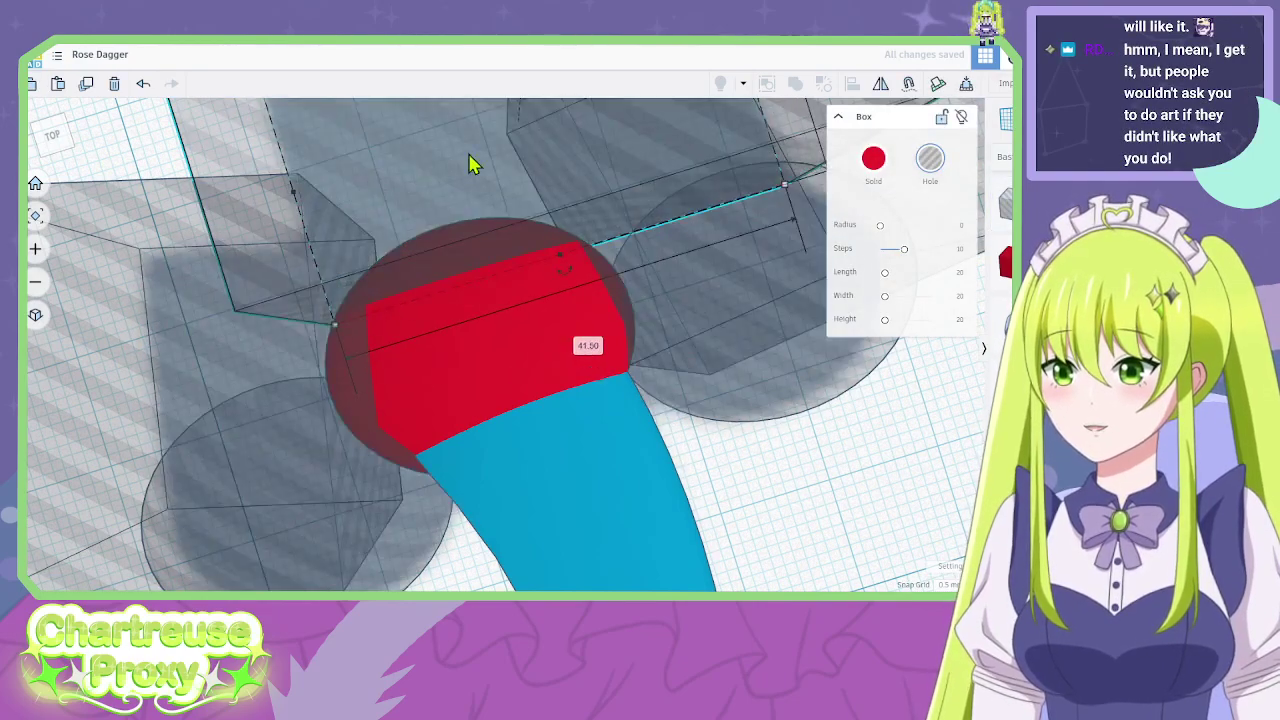
{"action": "left_click_drag", "start_coordinate": [470, 160], "coordinate": [354, 229]}
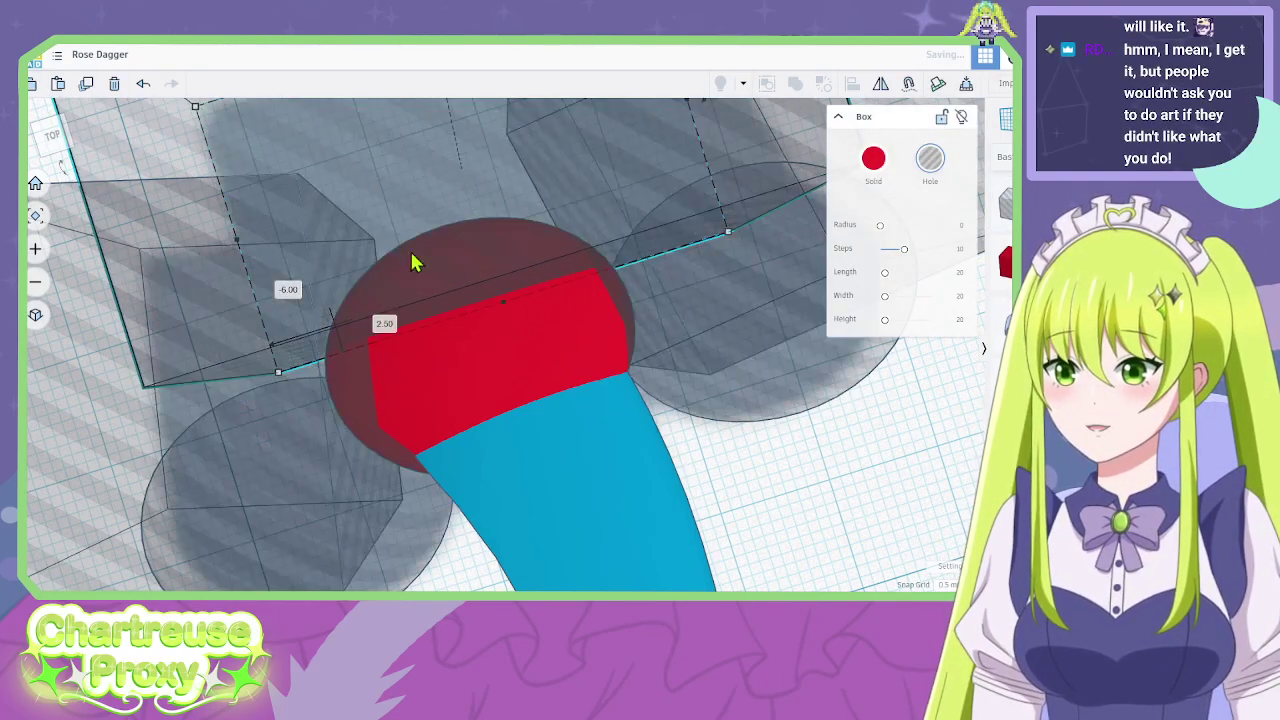
{"action": "right_click_drag", "start_coordinate": [468, 296], "coordinate": [335, 345]}
Try grouping the dagger parts with all hole shapes, compare the cut end with the reference artwork, and undo the grouping.
{"action": "left_click_drag", "start_coordinate": [706, 572], "coordinate": [157, 134]}
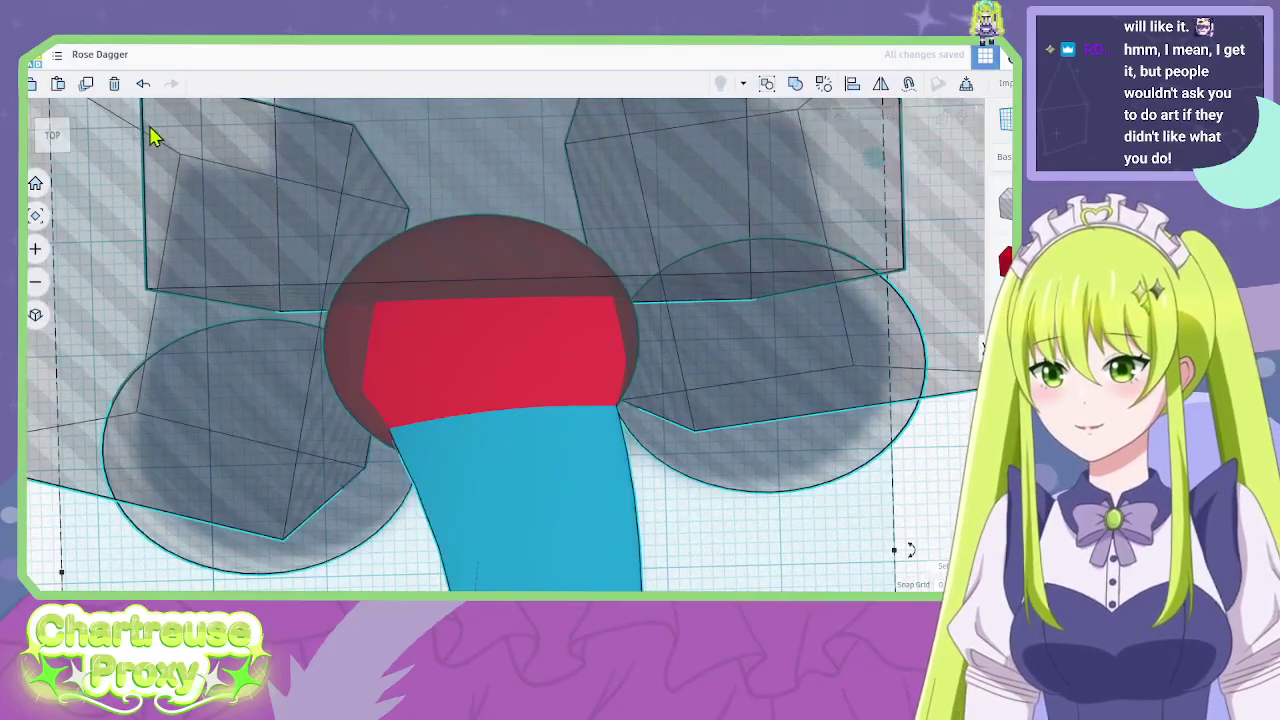
{"action": "left_click", "coordinate": [780, 86]}
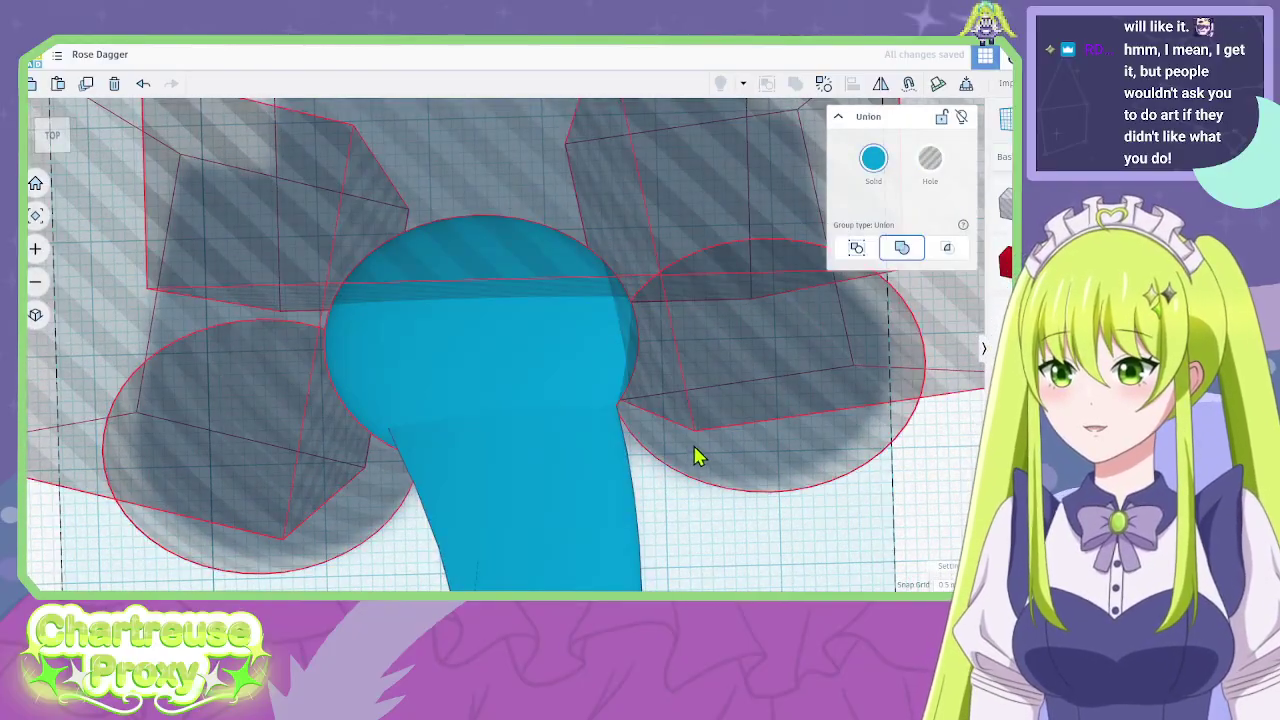
{"action": "right_click_drag", "start_coordinate": [609, 449], "coordinate": [448, 280]}
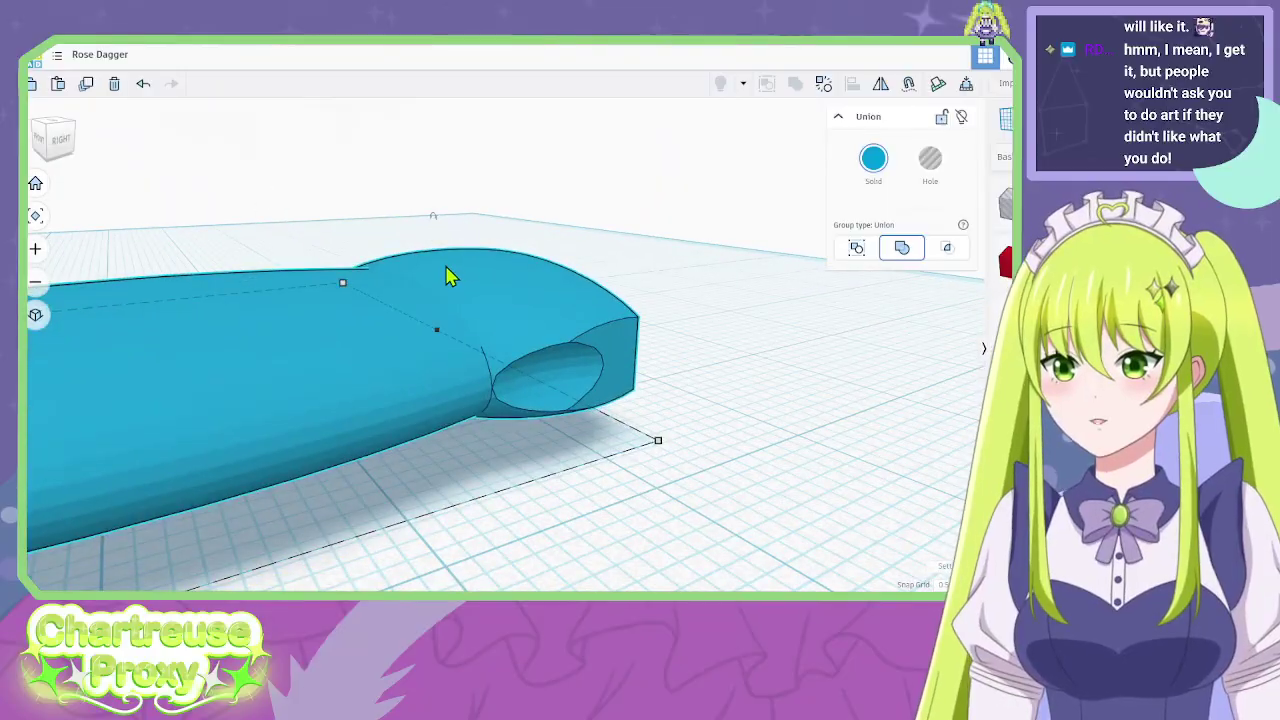
{"action": "left_click", "coordinate": [258, 20]}
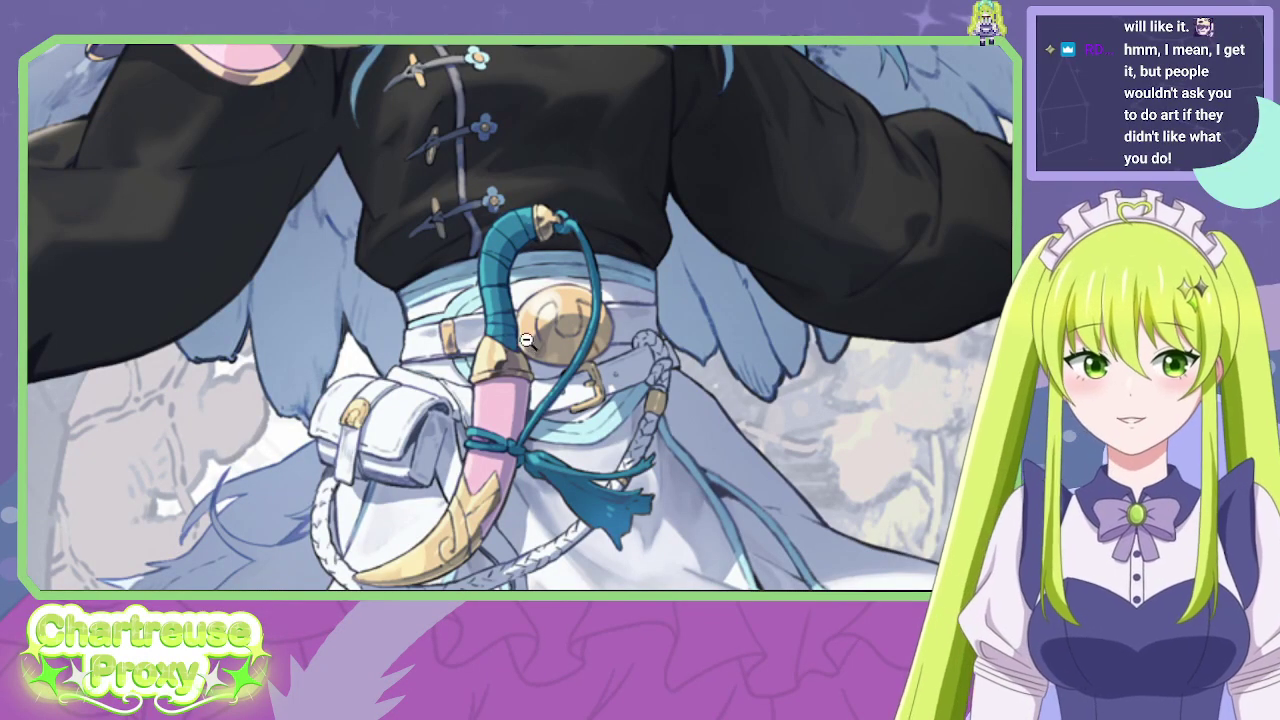
{"action": "left_click", "coordinate": [340, 20]}
{"action": "right_click_drag", "start_coordinate": [360, 346], "coordinate": [675, 512]}
{"action": "key", "text": "ctrl+z"}
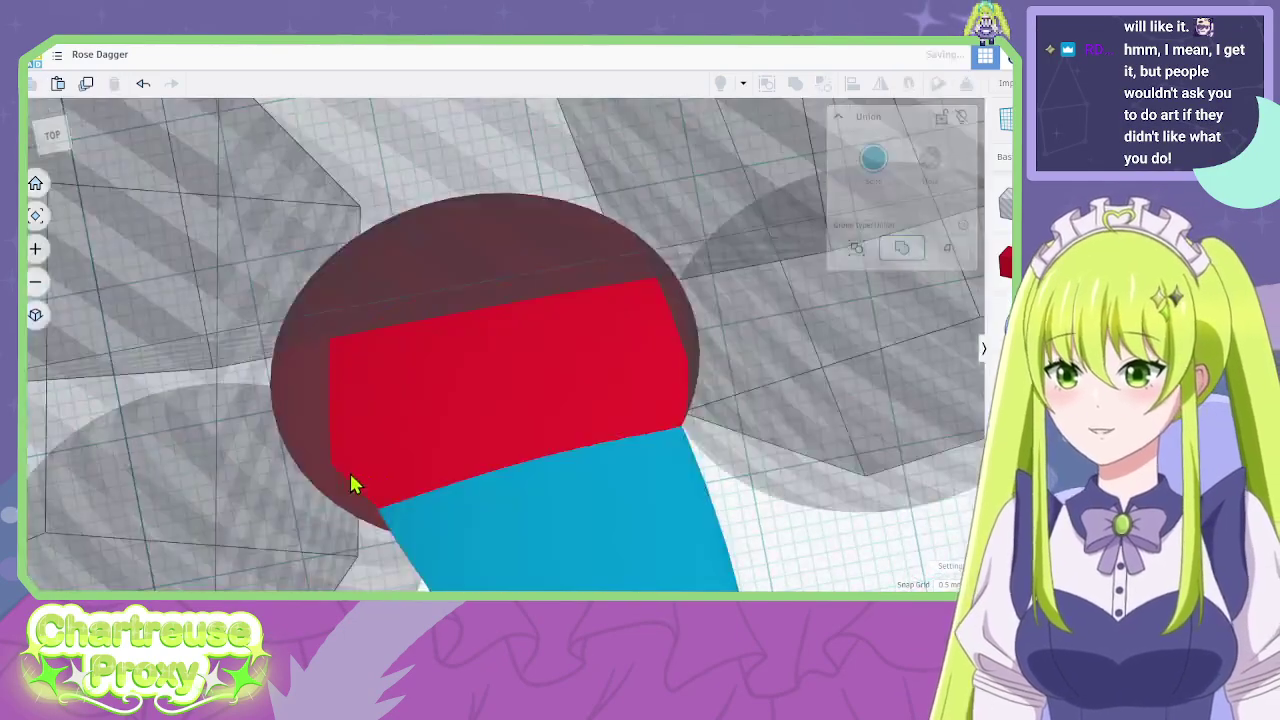
Try shifting and rotating the left hole sphere to fit it against the inner curve of the handle.
{"action": "middle_click_drag", "start_coordinate": [351, 486], "coordinate": [514, 478]}
{"action": "right_click_drag", "start_coordinate": [512, 470], "coordinate": [500, 262]}
{"action": "left_click_drag", "start_coordinate": [449, 430], "coordinate": [406, 422]}
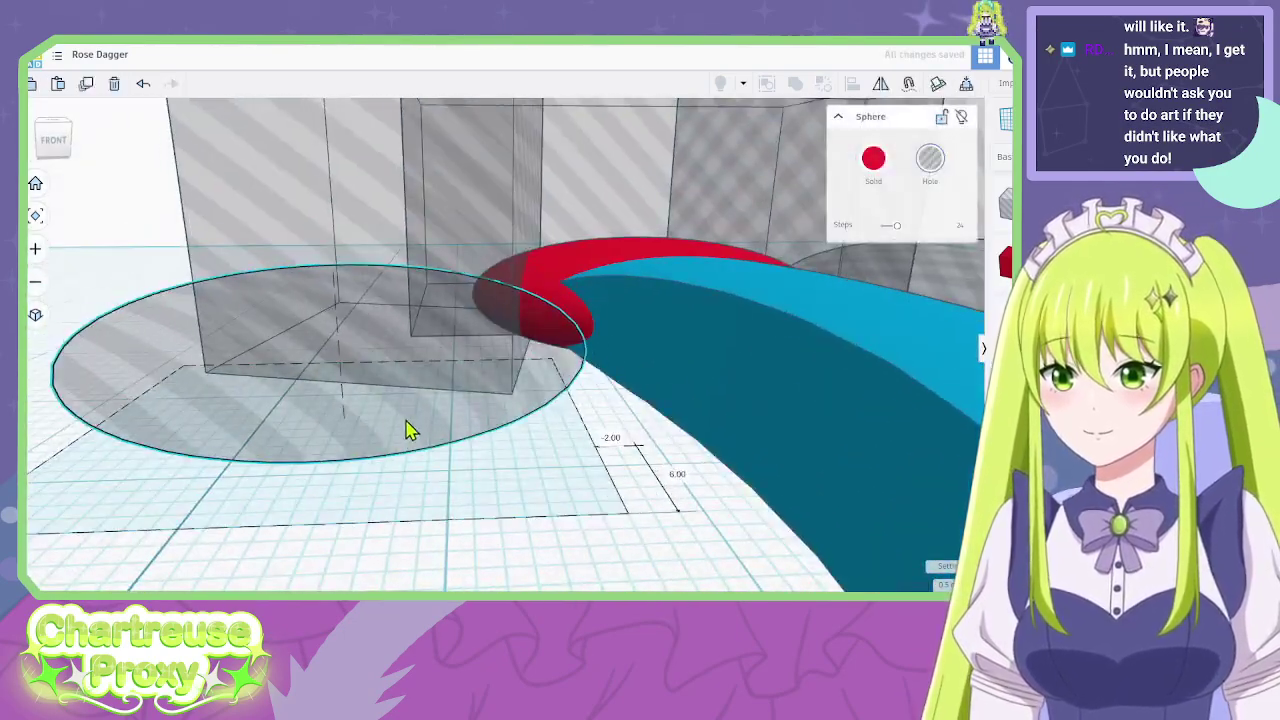
{"action": "right_click_drag", "start_coordinate": [406, 422], "coordinate": [521, 482]}
{"action": "left_click_drag", "start_coordinate": [562, 320], "coordinate": [675, 251]}
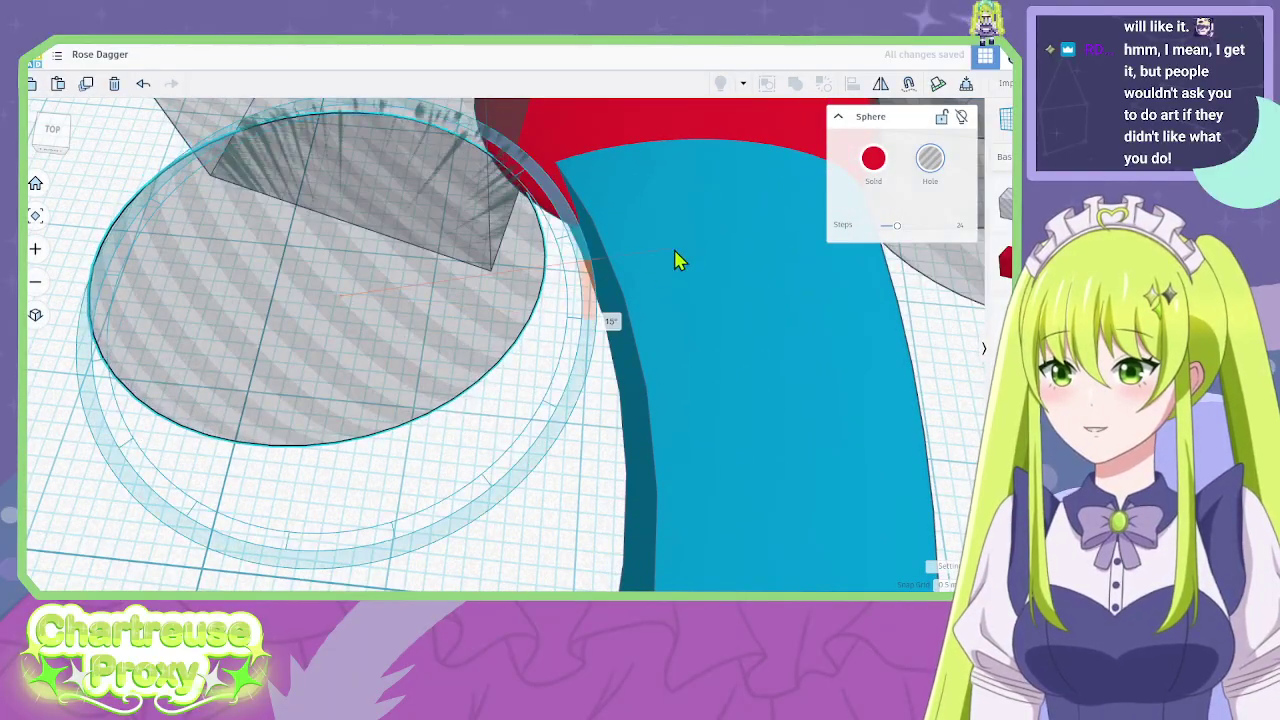
{"action": "left_click_drag", "start_coordinate": [391, 270], "coordinate": [420, 247]}
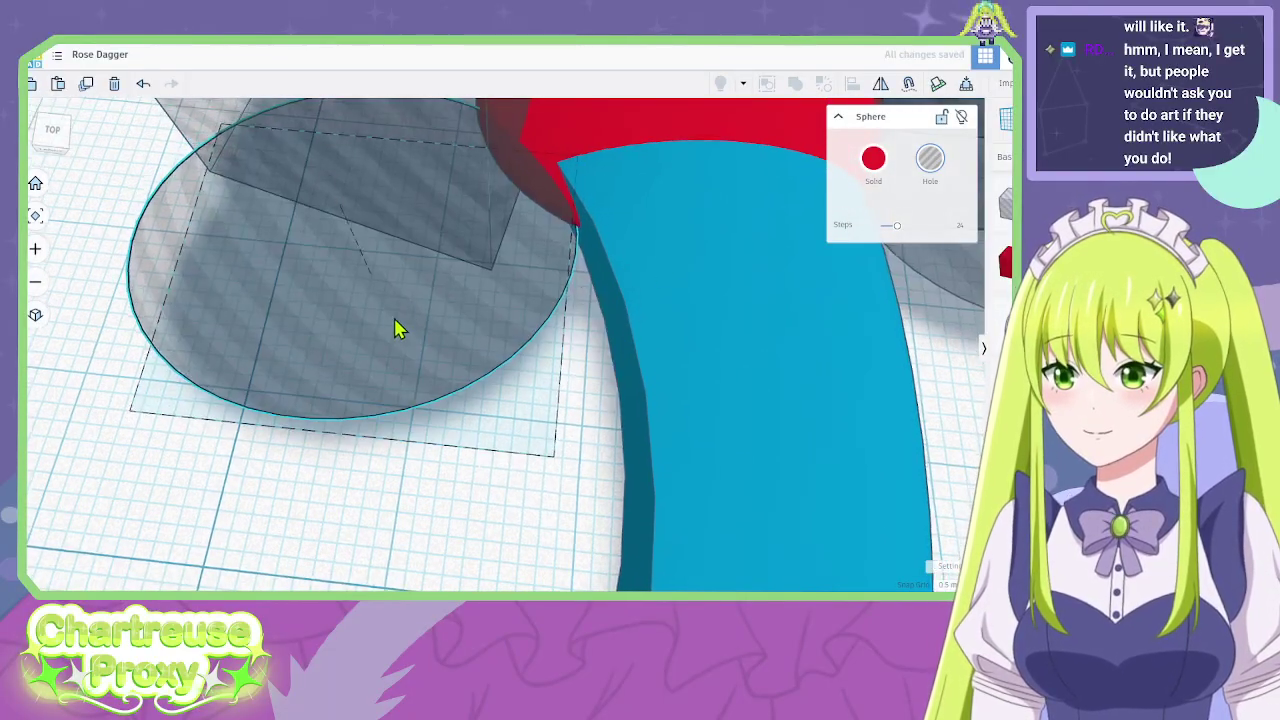
Replace the left hole sphere with a cylinder set as a hole and place it against the handle's inner curve.
{"action": "right_click_drag", "start_coordinate": [394, 319], "coordinate": [414, 371]}
{"action": "key", "text": "Delete"}
{"action": "left_click_drag", "start_coordinate": [1072, 263], "coordinate": [335, 279]}
{"action": "left_click", "coordinate": [922, 172]}
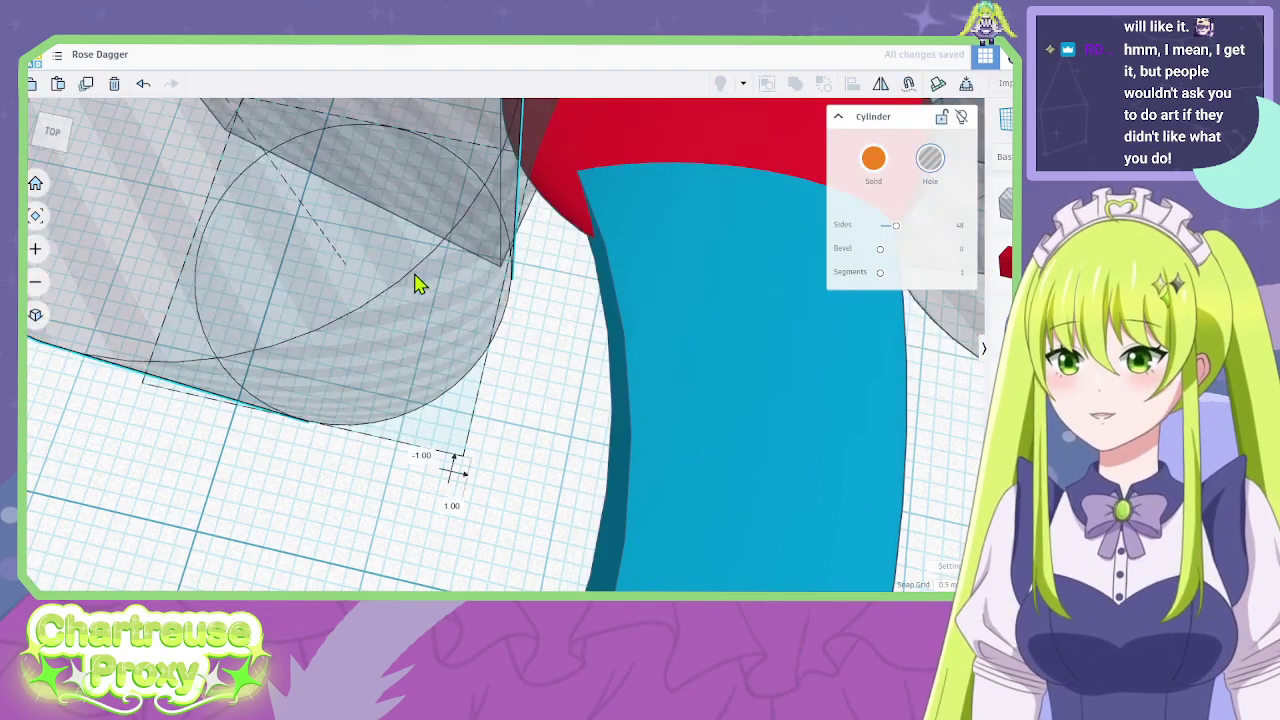
{"action": "left_click_drag", "start_coordinate": [414, 280], "coordinate": [530, 237]}
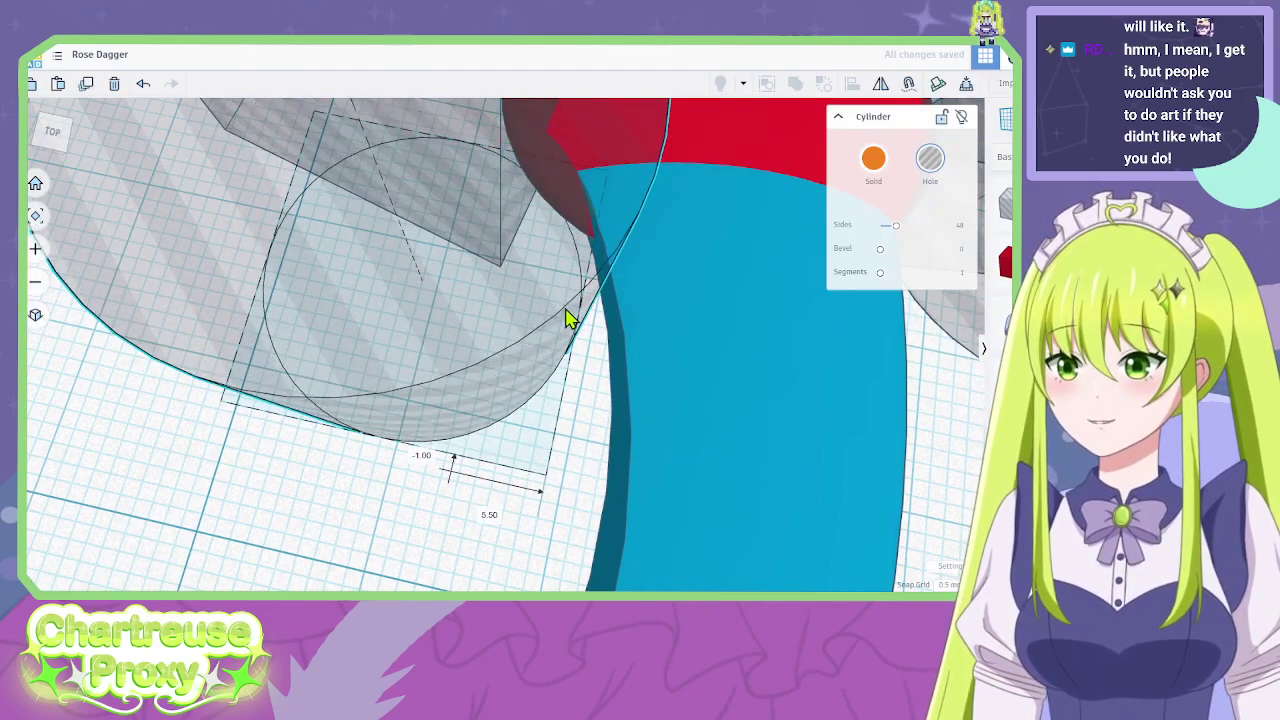
Turn off grid snapping and stretch the cylinder hole to about 22.94 by 27.75 mm beside the handle.
{"action": "left_click_drag", "start_coordinate": [549, 502], "coordinate": [541, 537]}
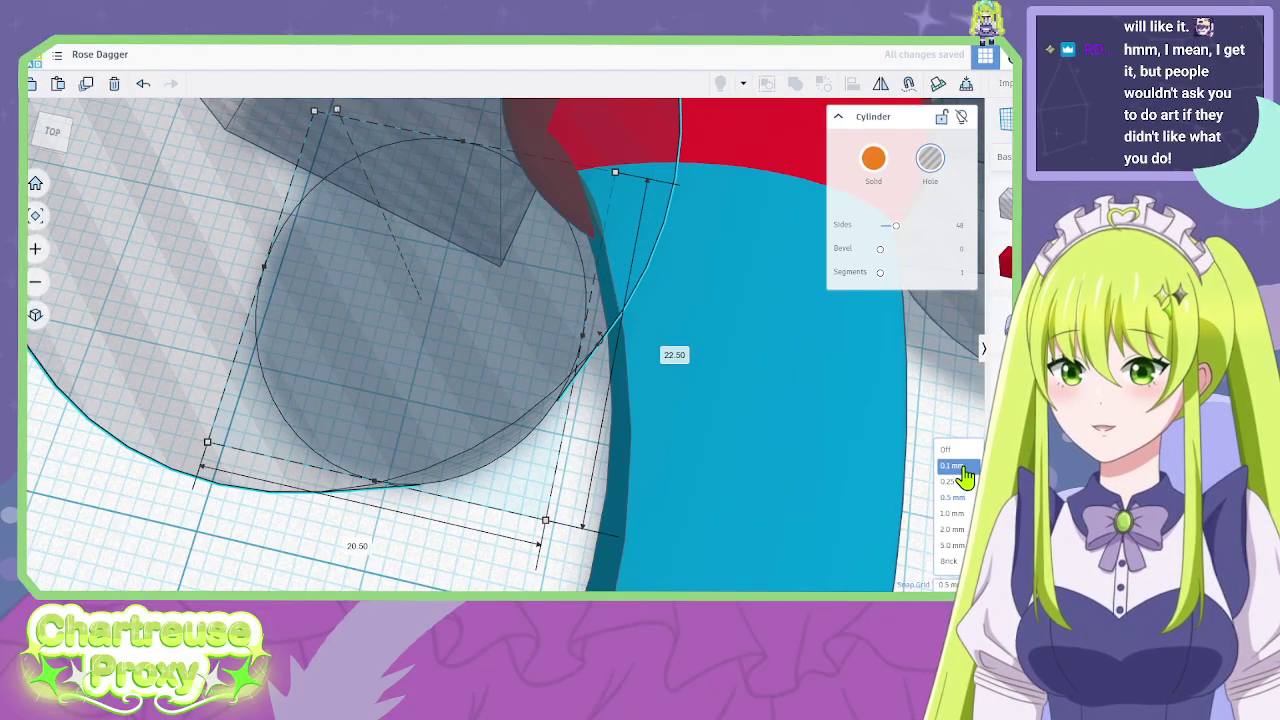
{"action": "left_click_drag", "start_coordinate": [547, 521], "coordinate": [542, 587]}
{"action": "left_click_drag", "start_coordinate": [503, 413], "coordinate": [501, 418]}
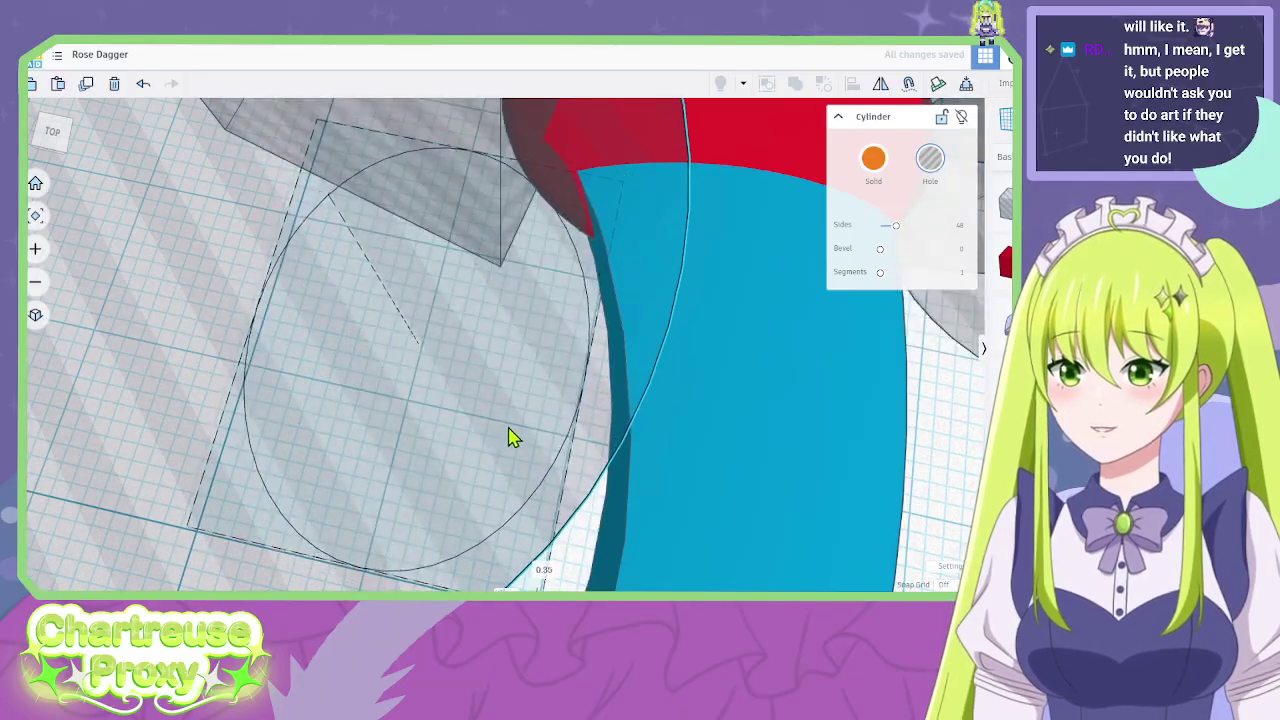
{"action": "scroll", "coordinate": [466, 397], "scroll_direction": "down", "scroll_amount": 3}
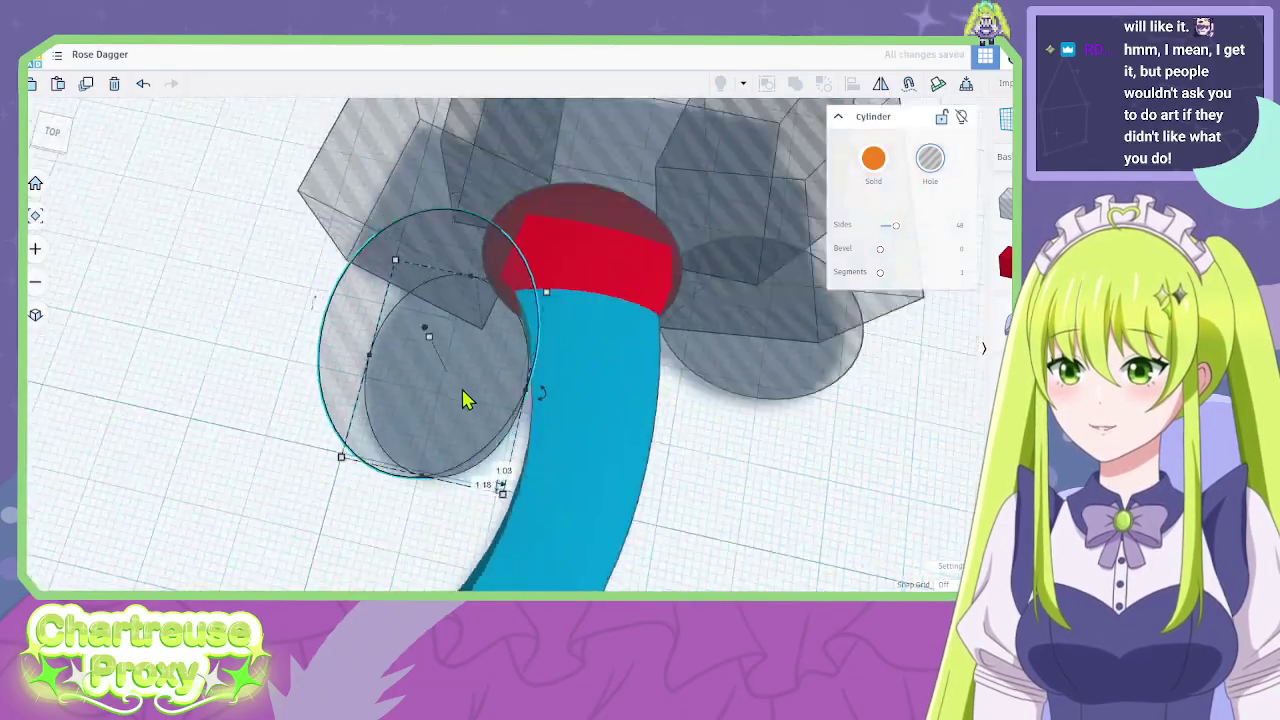
{"action": "scroll", "coordinate": [486, 434], "scroll_direction": "up", "scroll_amount": 5}
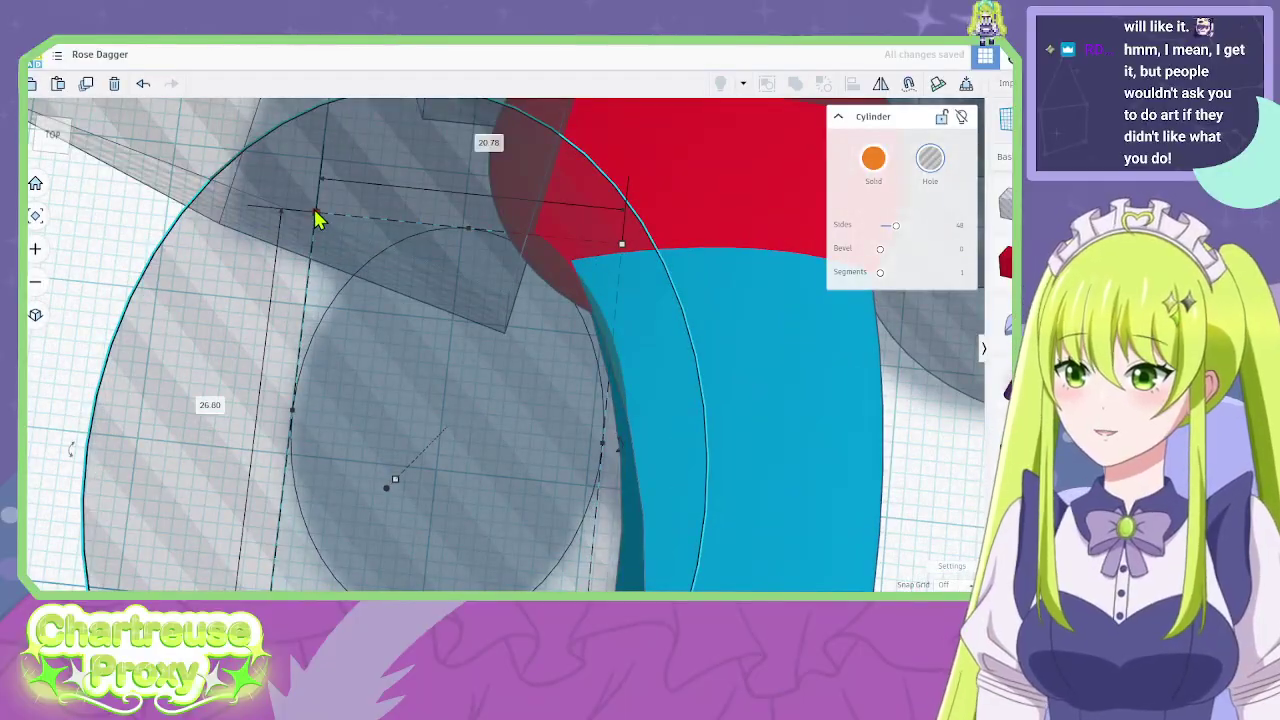
{"action": "left_click_drag", "start_coordinate": [316, 220], "coordinate": [286, 196]}
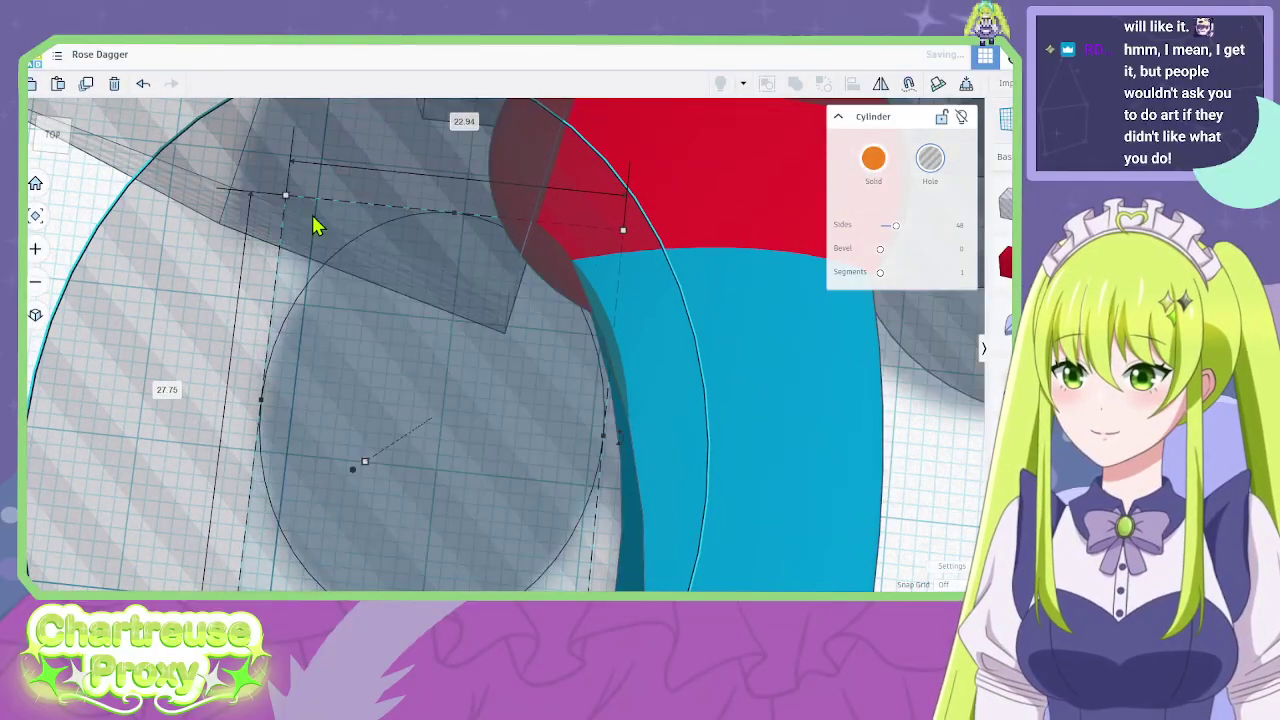
Nudge the cylinder hole in small moves so its edge follows the inner curve where the handle meets the red sphere.
{"action": "right_click_drag", "start_coordinate": [562, 398], "coordinate": [535, 385]}
{"action": "middle_click_drag", "start_coordinate": [391, 329], "coordinate": [472, 412]}
{"action": "left_click_drag", "start_coordinate": [453, 410], "coordinate": [430, 402]}
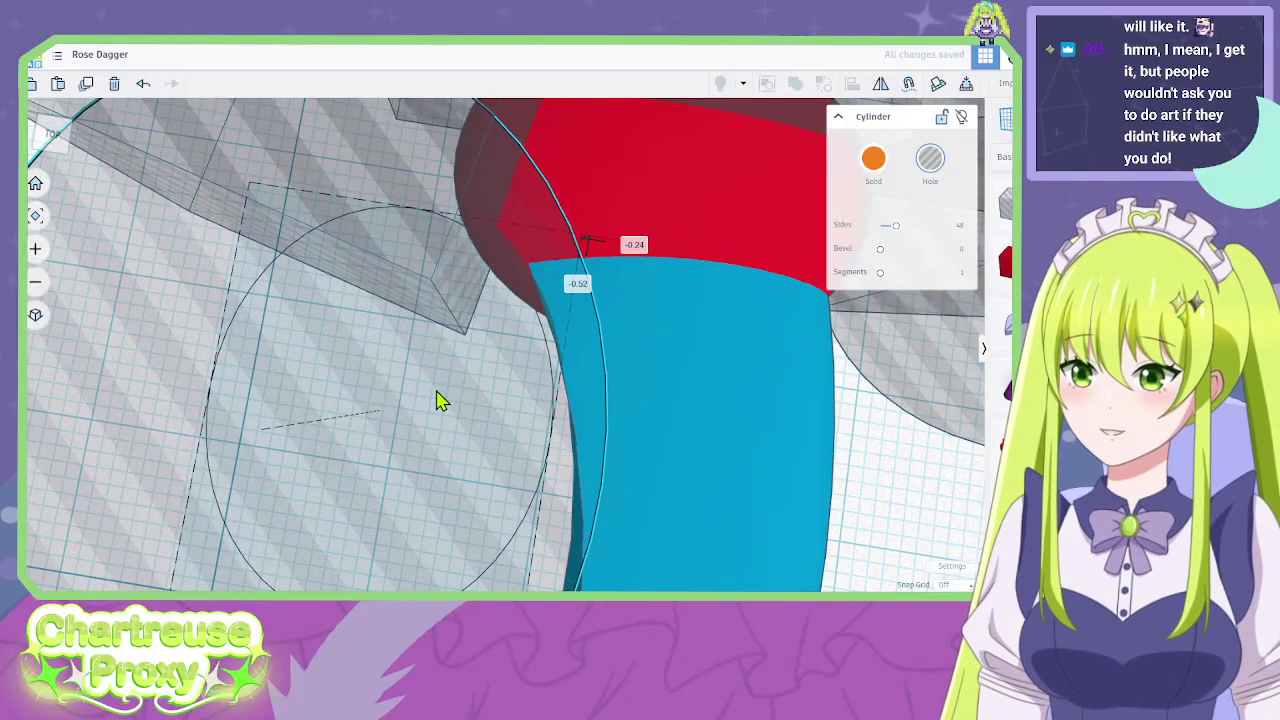
{"action": "left_click_drag", "start_coordinate": [438, 390], "coordinate": [438, 391]}
{"action": "right_click_drag", "start_coordinate": [438, 391], "coordinate": [469, 510]}
{"action": "left_click_drag", "start_coordinate": [498, 542], "coordinate": [499, 543]}
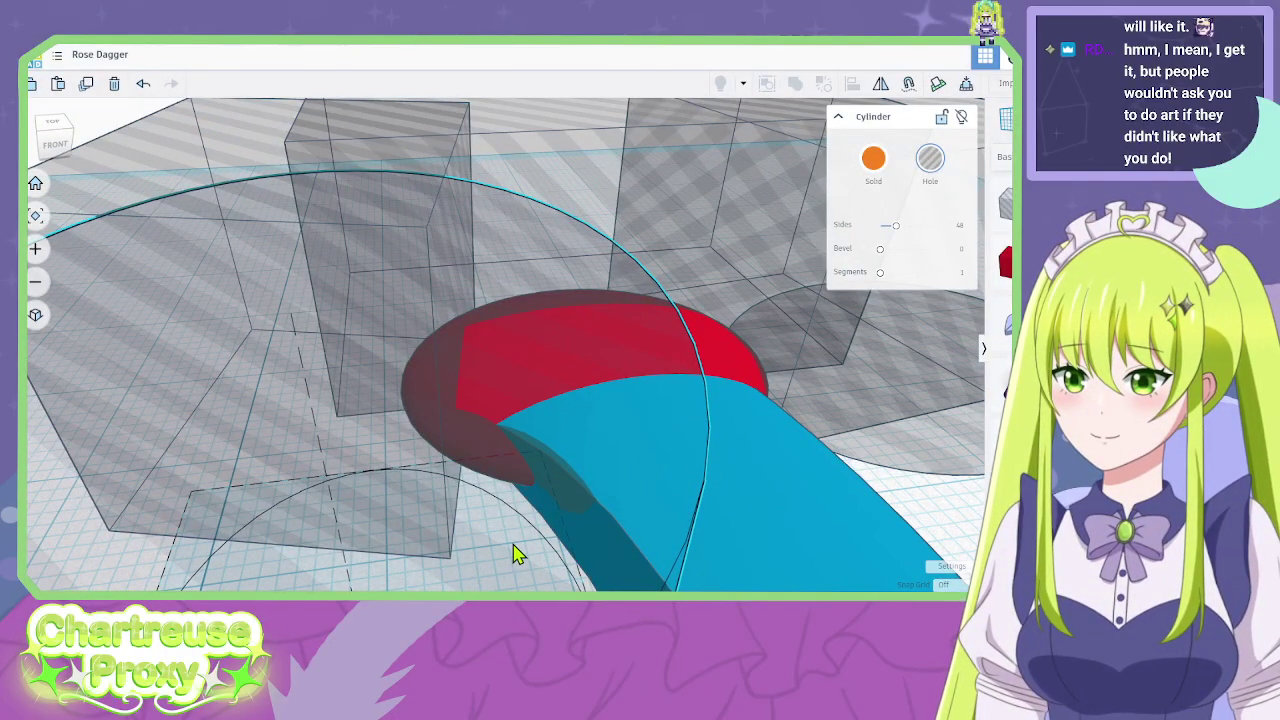
{"action": "left_click_drag", "start_coordinate": [513, 545], "coordinate": [514, 546]}
{"action": "right_click_drag", "start_coordinate": [514, 546], "coordinate": [482, 588]}
Delete the hole sphere on the outer side of the handle's curve.
{"action": "middle_click_drag", "start_coordinate": [836, 456], "coordinate": [630, 457]}
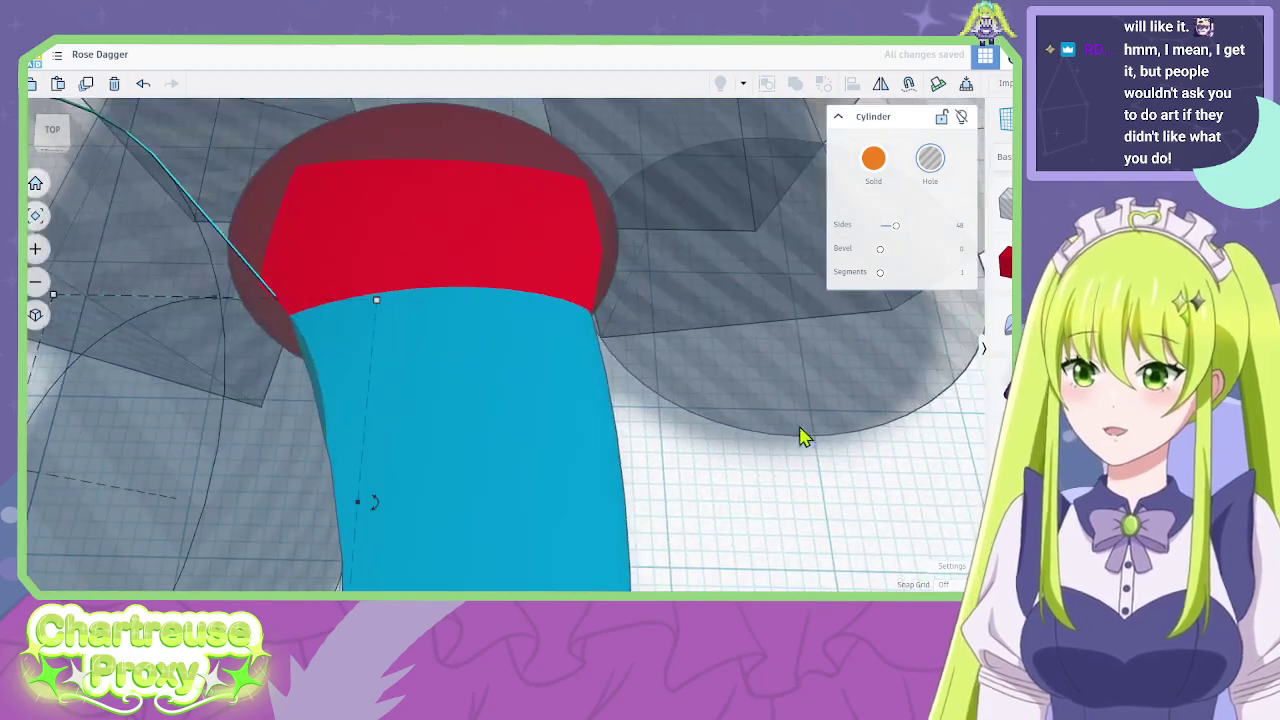
{"action": "left_click", "coordinate": [790, 375]}
{"action": "key", "text": "Delete"}
Try grouping the dagger parts with the hole boxes and cylinder, inspect the cut end from below, and undo the grouping.
{"action": "scroll", "coordinate": [766, 452], "scroll_direction": "down", "scroll_amount": 5}
{"action": "left_click_drag", "start_coordinate": [789, 488], "coordinate": [334, 161]}
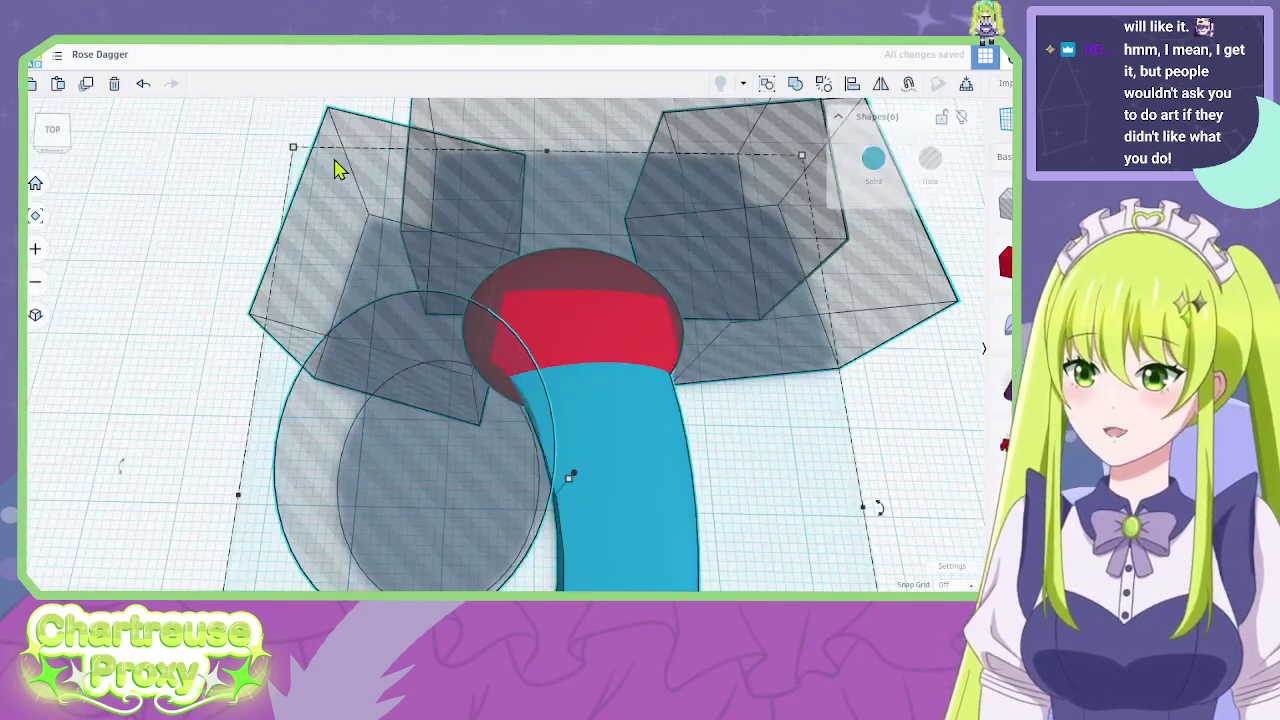
{"action": "left_click", "coordinate": [808, 88]}
{"action": "right_click_drag", "start_coordinate": [751, 437], "coordinate": [455, 371]}
{"action": "scroll", "coordinate": [563, 392], "scroll_direction": "up", "scroll_amount": 5}
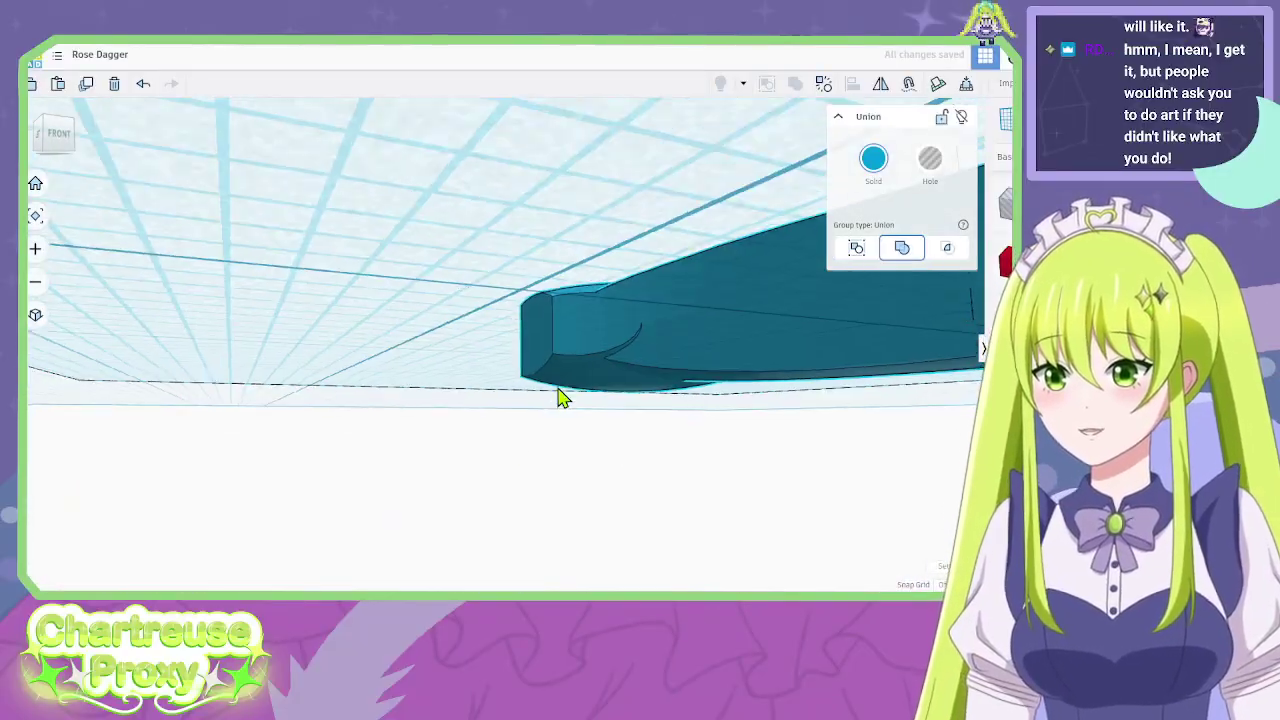
{"action": "right_click_drag", "start_coordinate": [563, 397], "coordinate": [523, 480]}
{"action": "scroll", "coordinate": [690, 395], "scroll_direction": "up", "scroll_amount": 3}
{"action": "right_click_drag", "start_coordinate": [676, 367], "coordinate": [531, 420]}
{"action": "key", "text": "ctrl+z"}
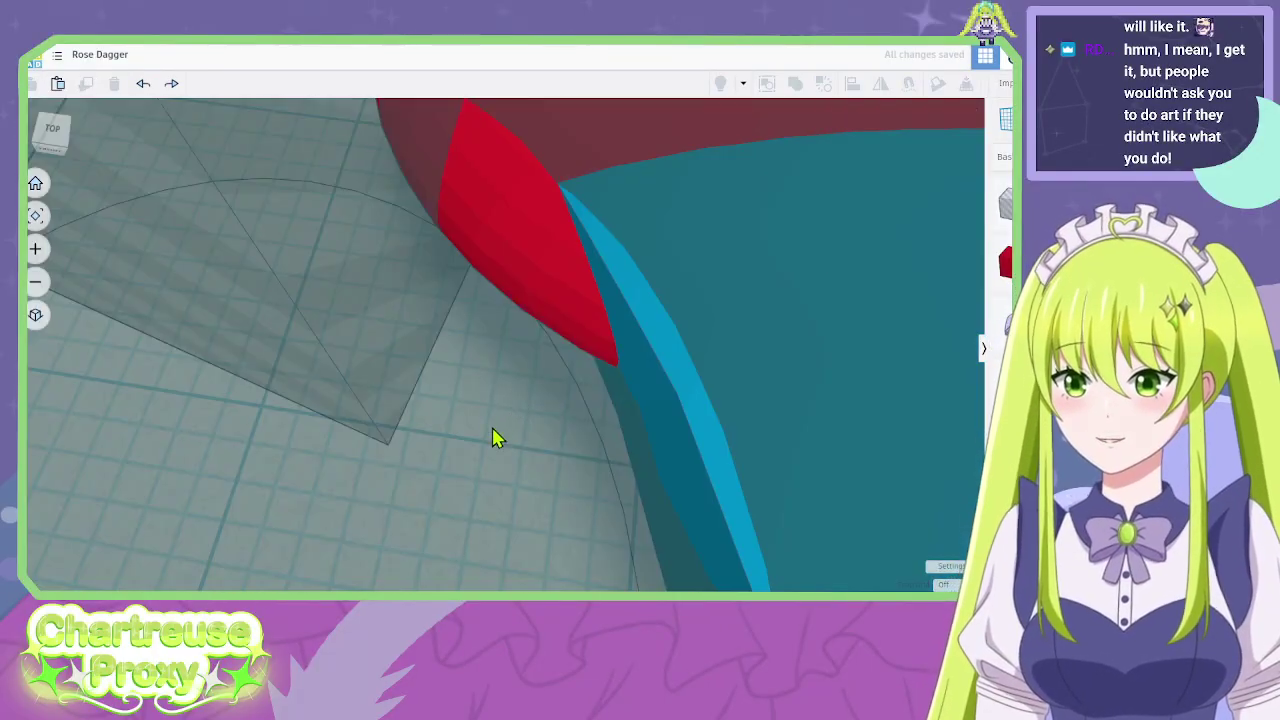
Set grid snapping to 0.25 mm for the cylinder hole and group the dagger parts with all the hole shapes.
{"action": "left_click", "coordinate": [462, 490]}
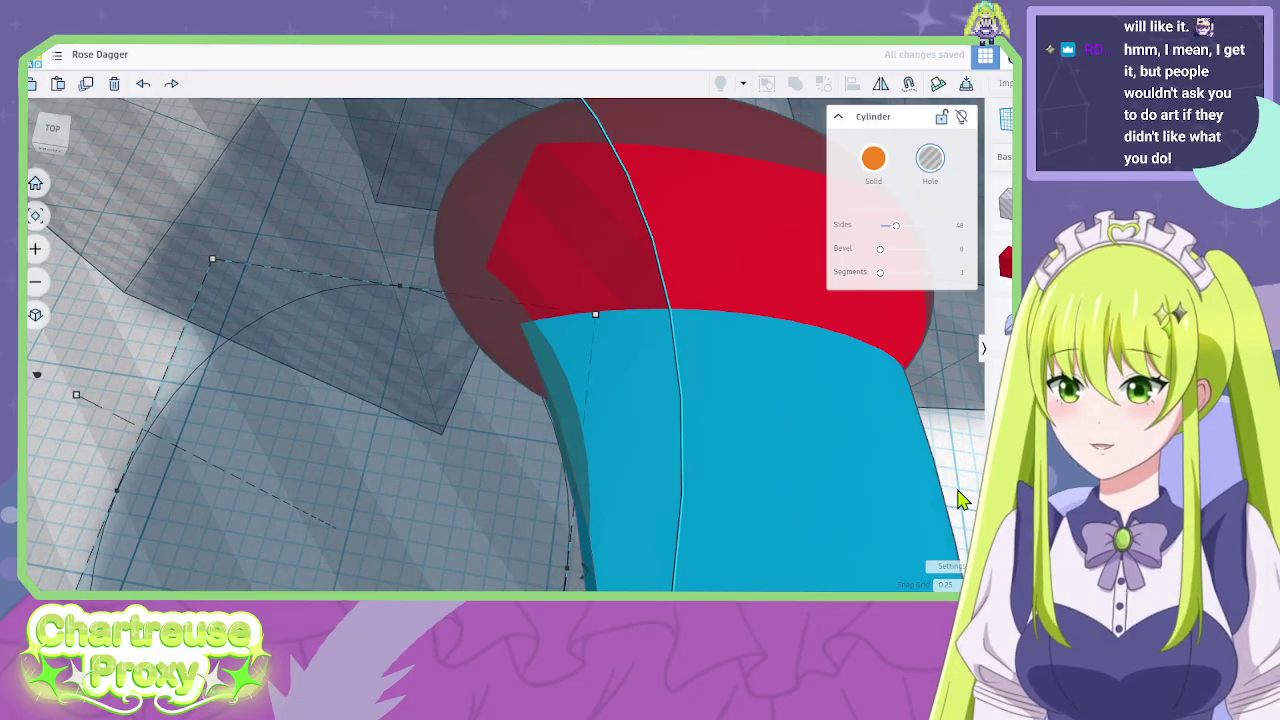
{"action": "scroll", "coordinate": [958, 500], "scroll_direction": "down", "scroll_amount": 5}
{"action": "left_click_drag", "start_coordinate": [366, 200], "coordinate": [820, 523]}
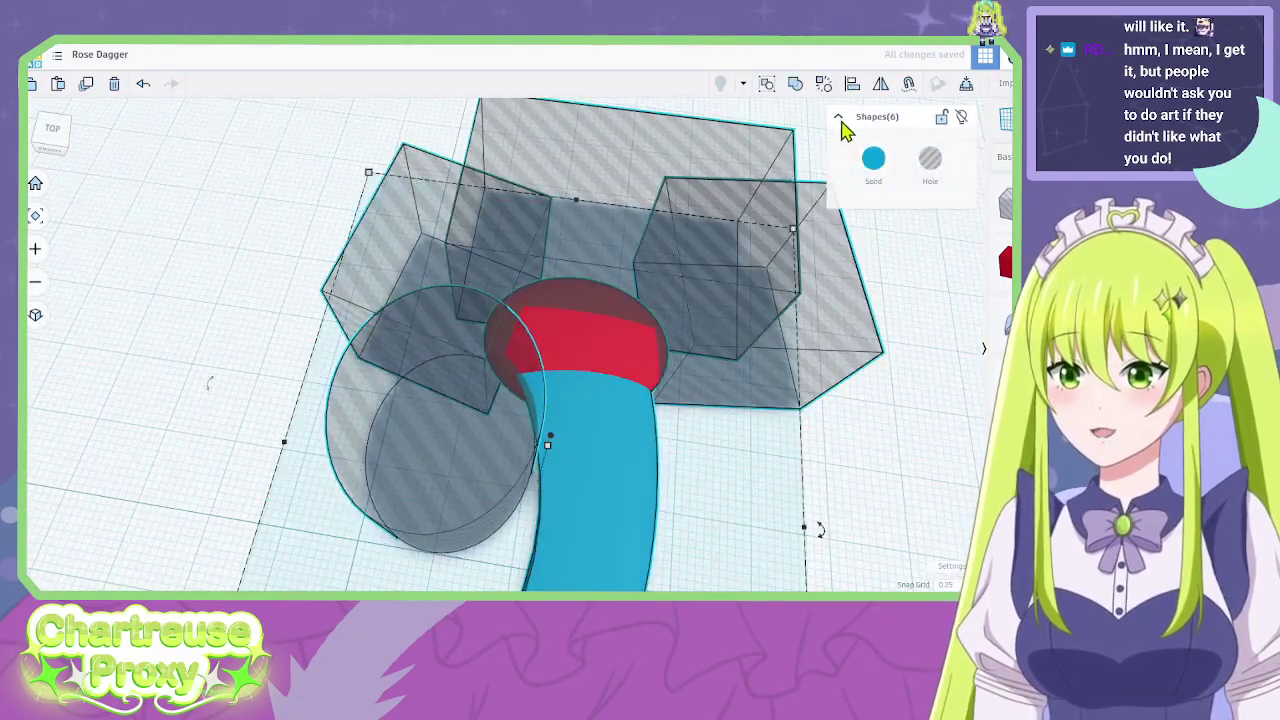
{"action": "left_click", "coordinate": [795, 84]}
Compare the cut handle end with the dagger in the reference artwork.
{"action": "right_click_drag", "start_coordinate": [443, 423], "coordinate": [445, 518]}
{"action": "key", "text": "alt+Tab"}
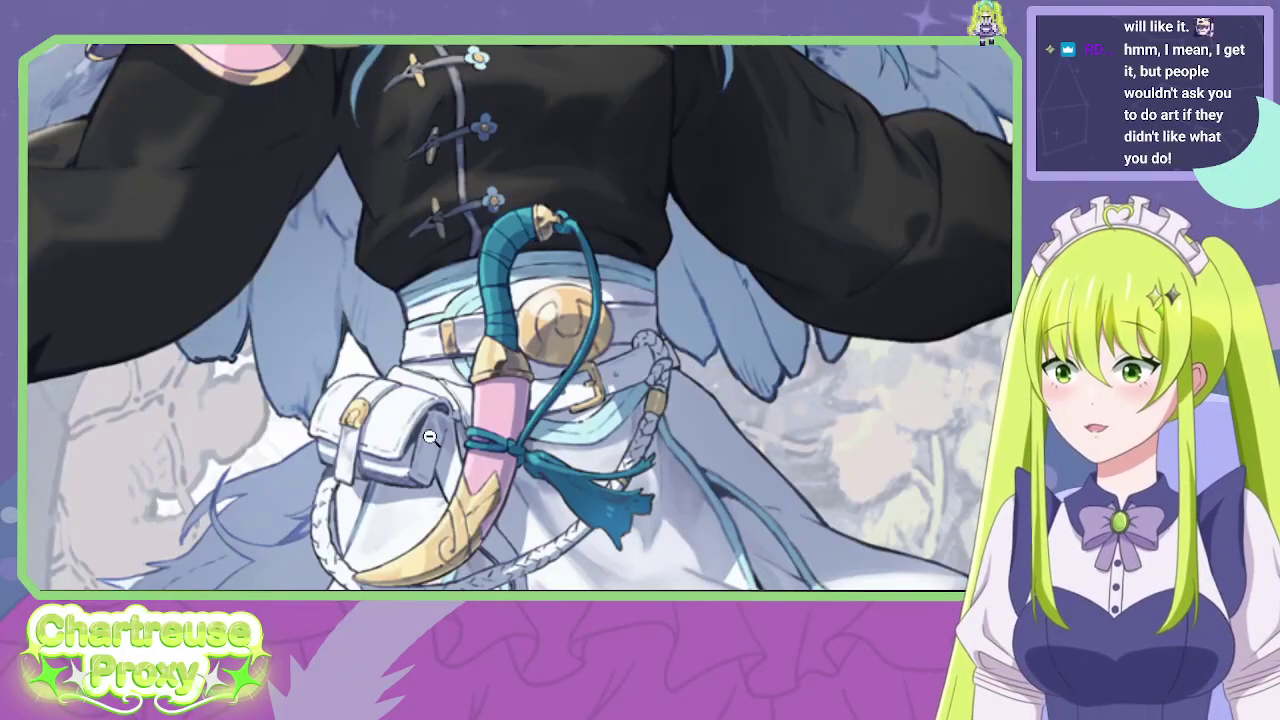
{"action": "key", "text": "alt+Tab"}
{"action": "middle_click_drag", "start_coordinate": [491, 429], "coordinate": [488, 327]}
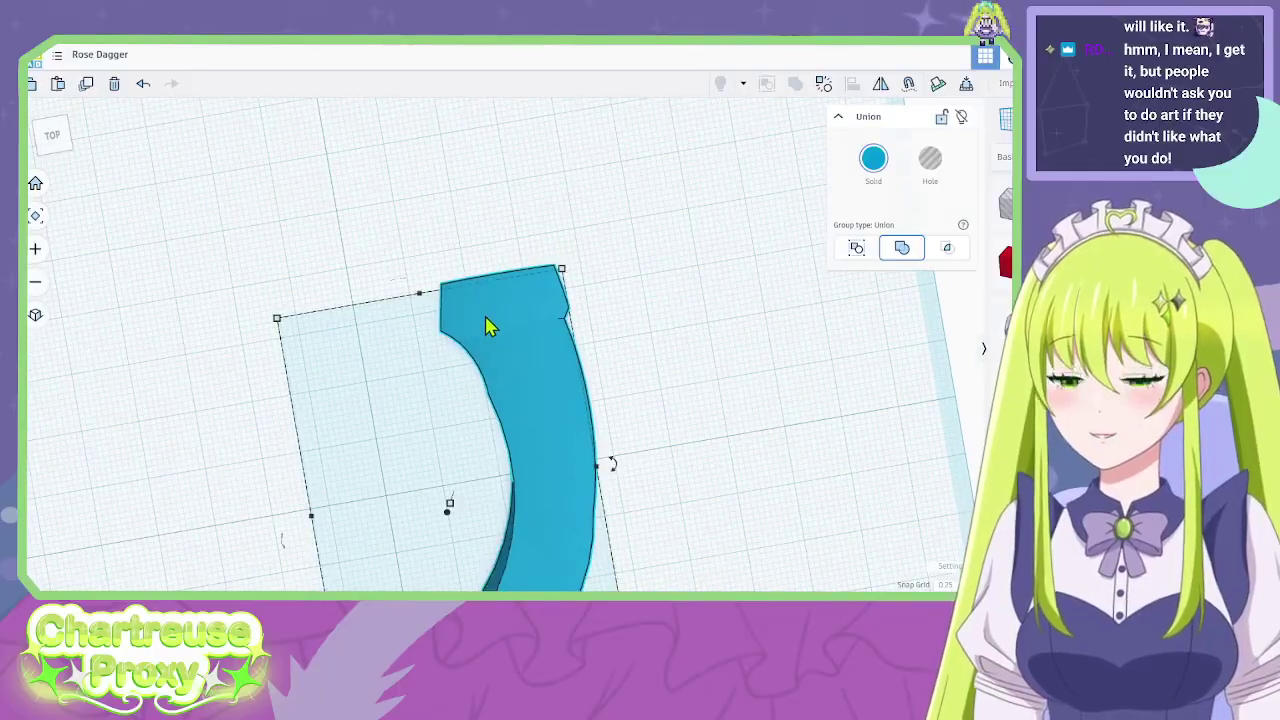
Undo the grouping, then rotate and shift the large hole box so the cut across the handle's end slopes like the reference dagger.
{"action": "key", "text": "ctrl+z"}
{"action": "key", "text": "alt+Tab"}
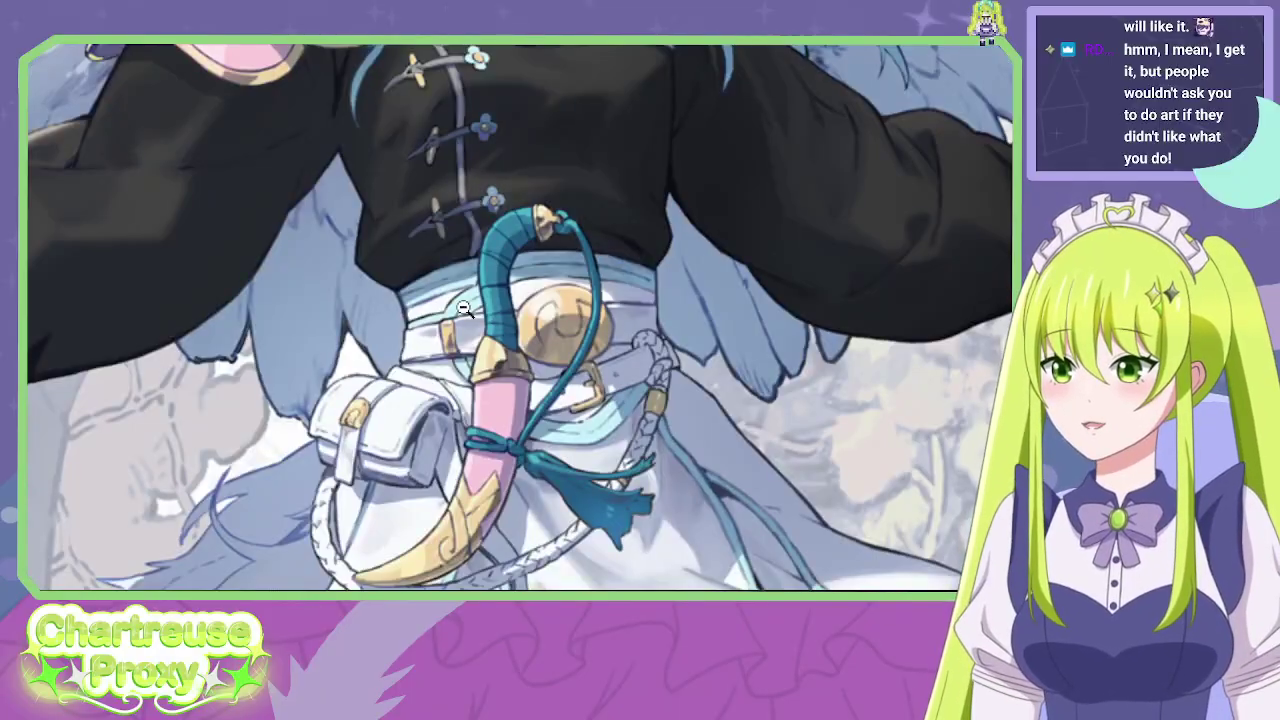
{"action": "key", "text": "alt+Tab"}
{"action": "left_click", "coordinate": [486, 200]}
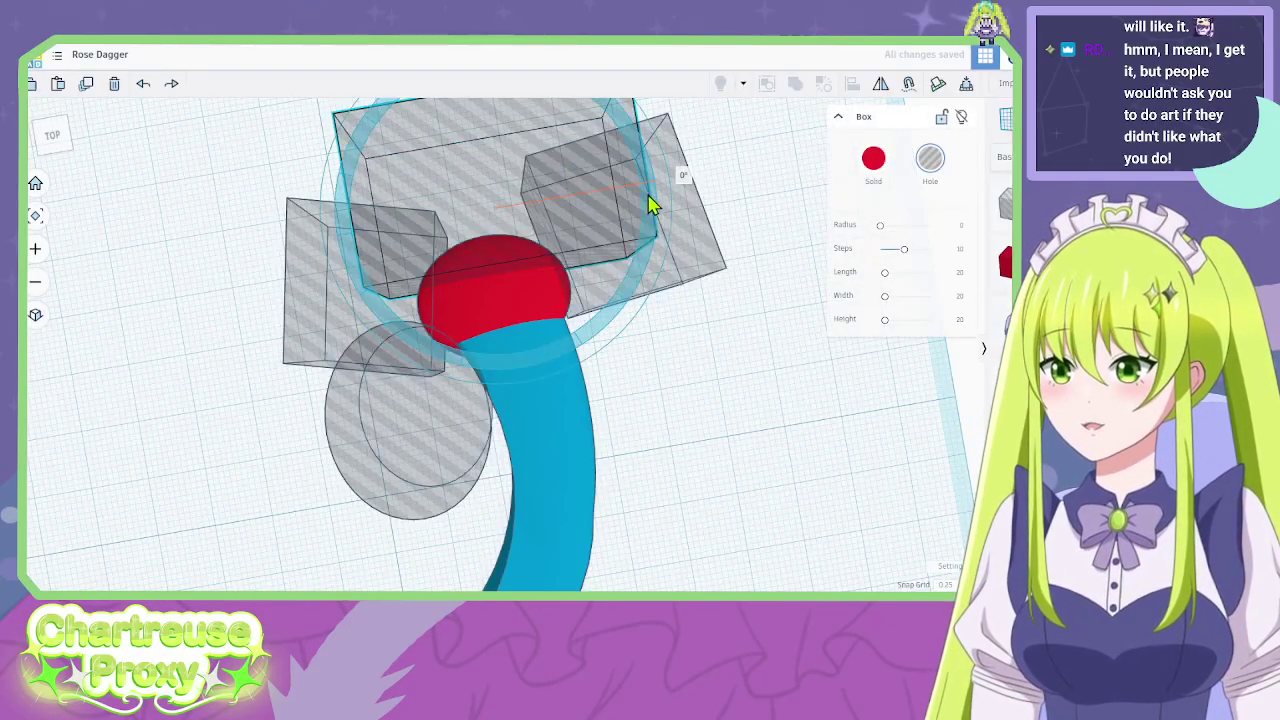
{"action": "left_click_drag", "start_coordinate": [649, 204], "coordinate": [686, 214]}
{"action": "left_click_drag", "start_coordinate": [505, 170], "coordinate": [503, 160]}
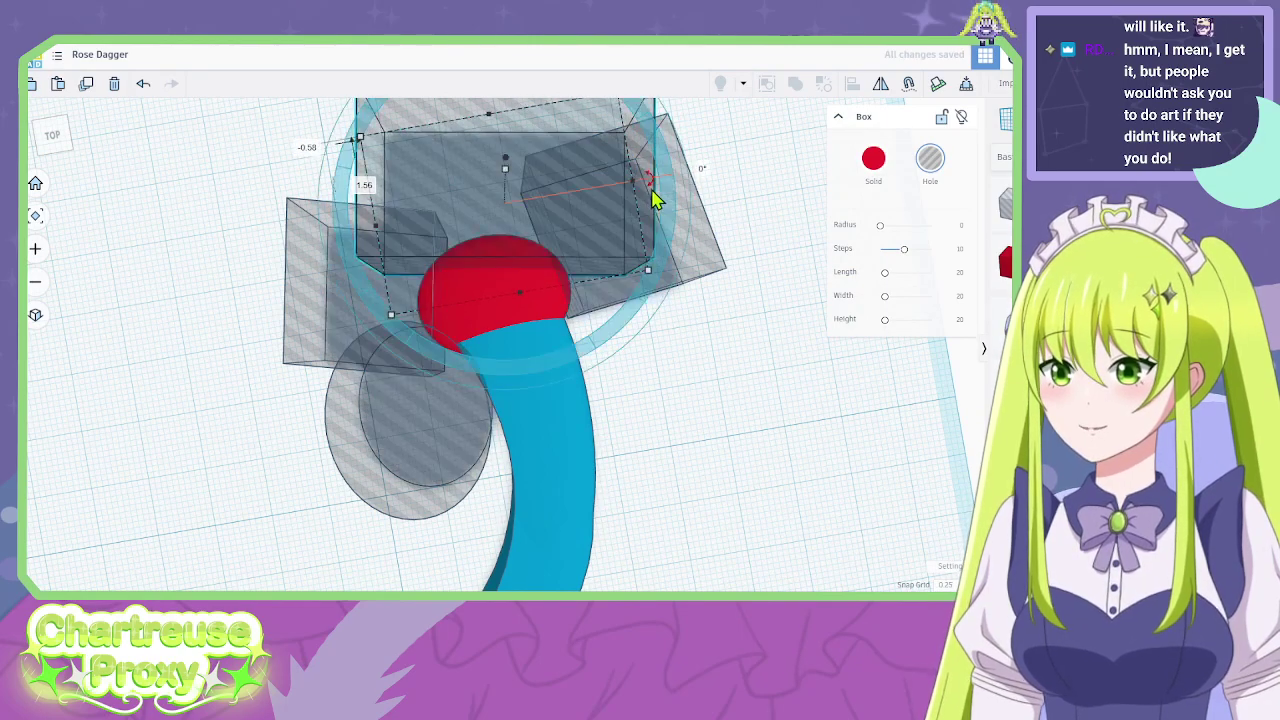
{"action": "left_click_drag", "start_coordinate": [657, 200], "coordinate": [733, 181]}
Select the dagger parts with the hole boxes and cylinder, and group them to cut the handle end.
{"action": "key", "text": "alt+Tab"}
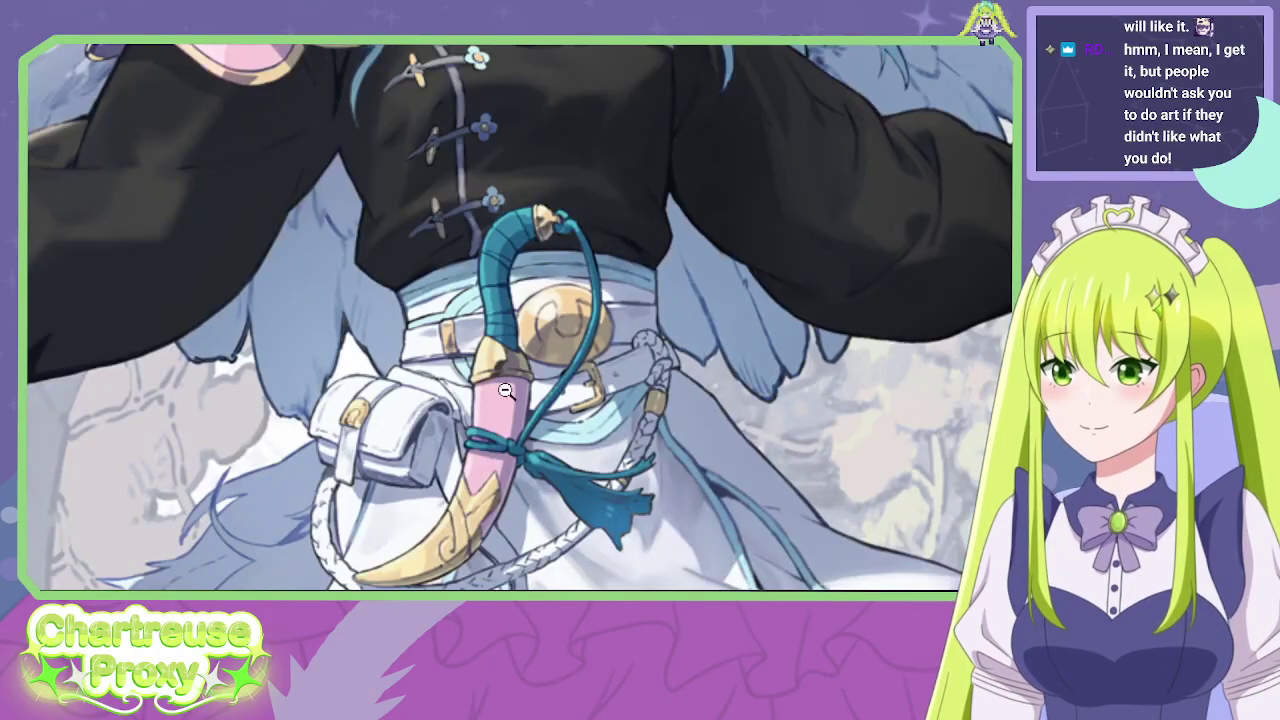
{"action": "key", "text": "alt+Tab"}
{"action": "left_click_drag", "start_coordinate": [726, 443], "coordinate": [194, 183]}
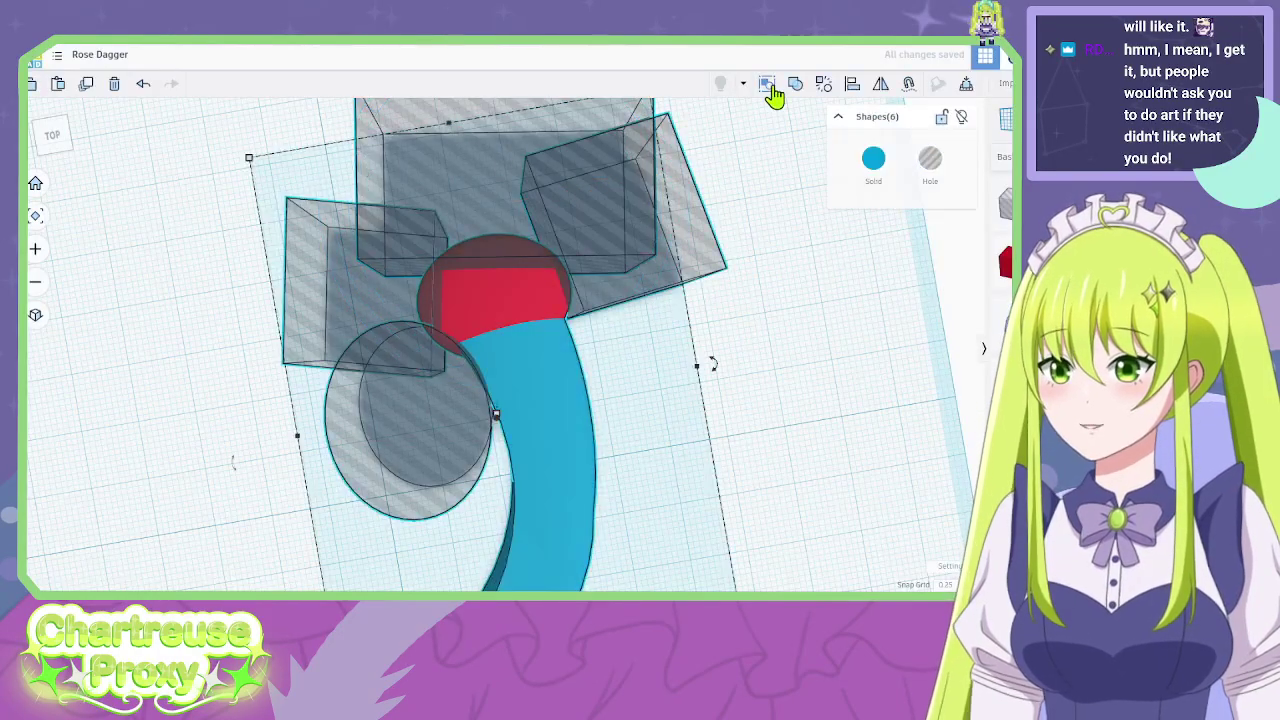
{"action": "left_click", "coordinate": [768, 86]}
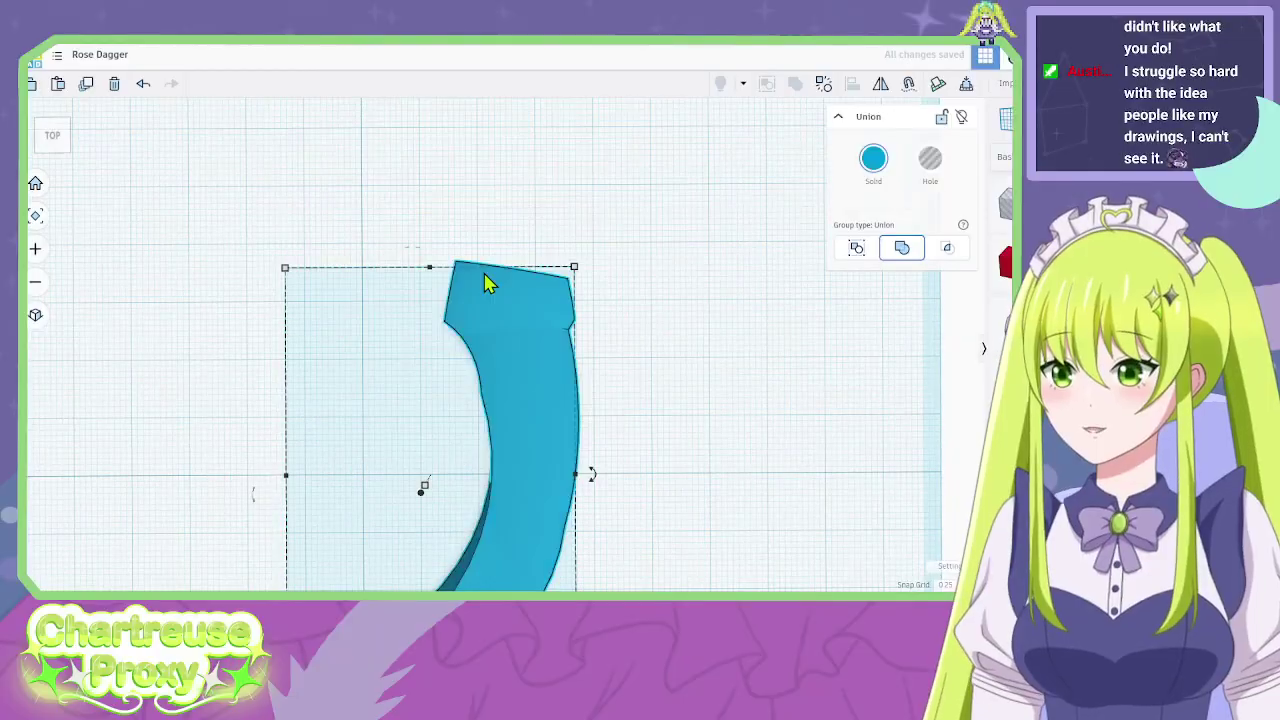
{"action": "scroll", "coordinate": [505, 292], "scroll_direction": "up", "scroll_amount": 2}
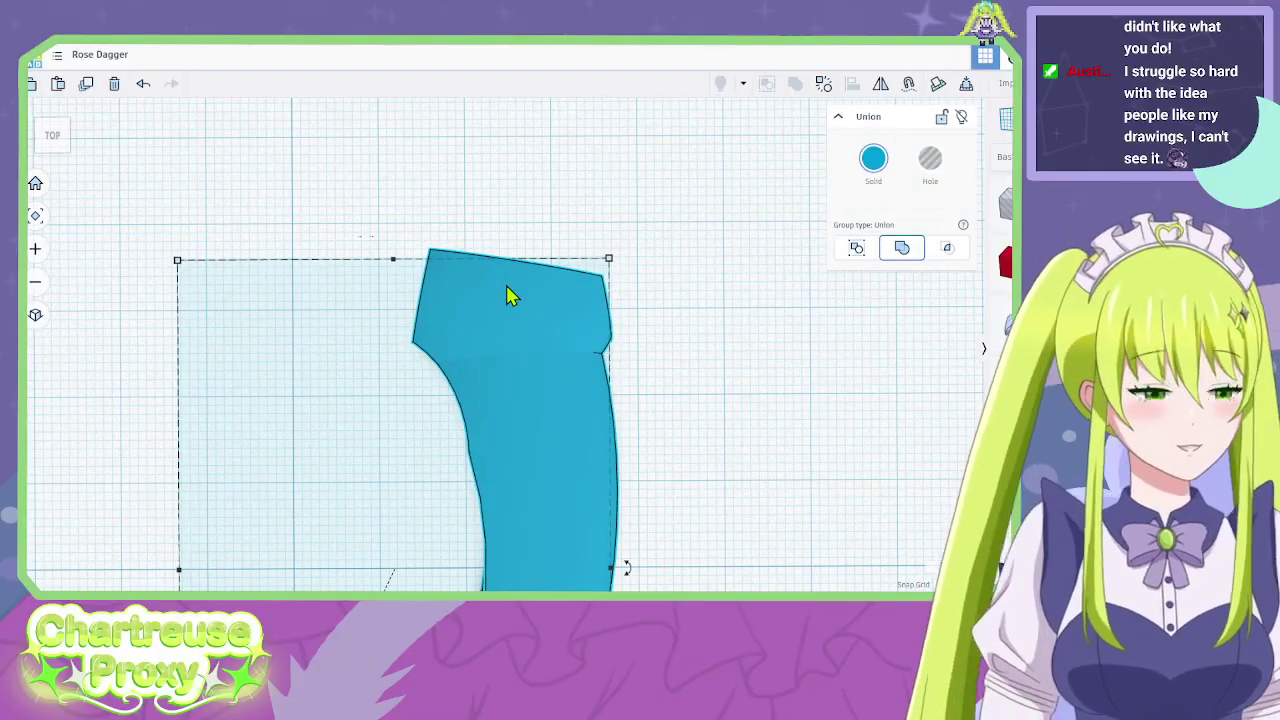
Compare the grouped handle end with the reference artwork and examine both side corners of the cut up close.
{"action": "key", "text": "alt+Tab"}
{"action": "key", "text": "alt+Tab"}
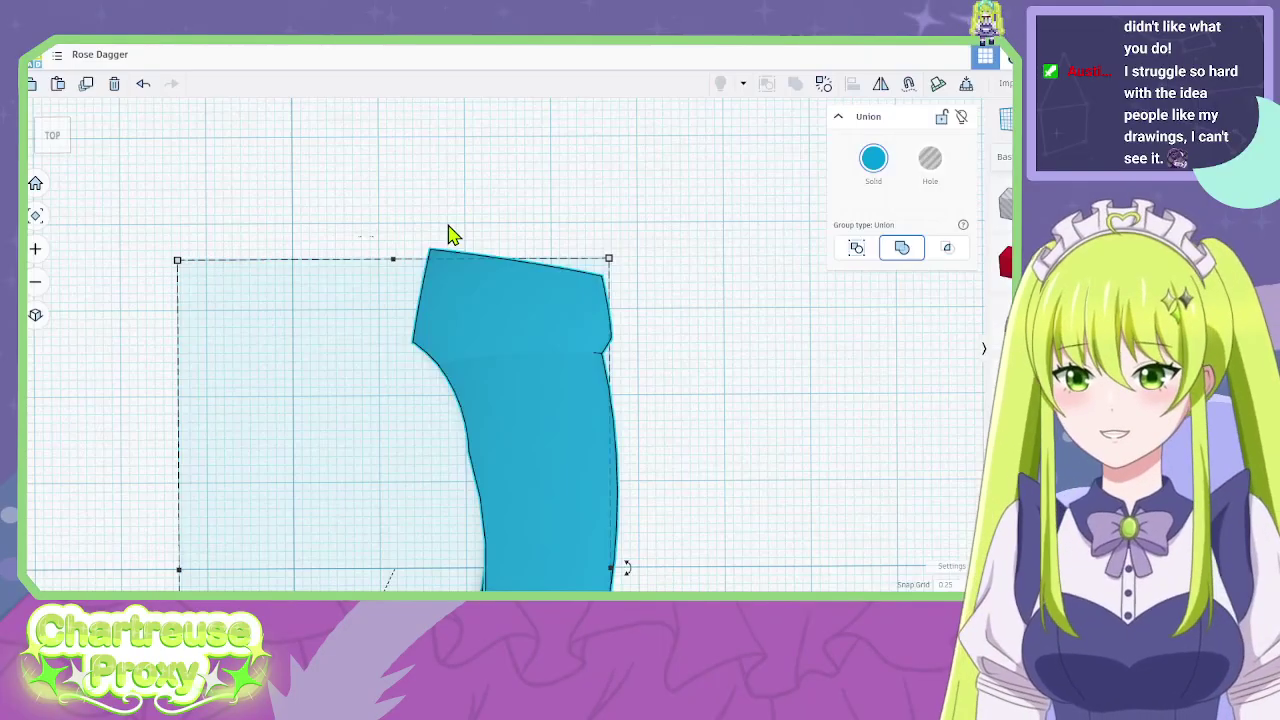
{"action": "key", "text": "alt+Tab"}
{"action": "key", "text": "alt+Tab"}
{"action": "right_click_drag", "start_coordinate": [429, 237], "coordinate": [650, 362]}
{"action": "scroll", "coordinate": [650, 362], "scroll_direction": "up", "scroll_amount": 4}
{"action": "scroll", "coordinate": [505, 347], "scroll_direction": "down", "scroll_amount": 5}
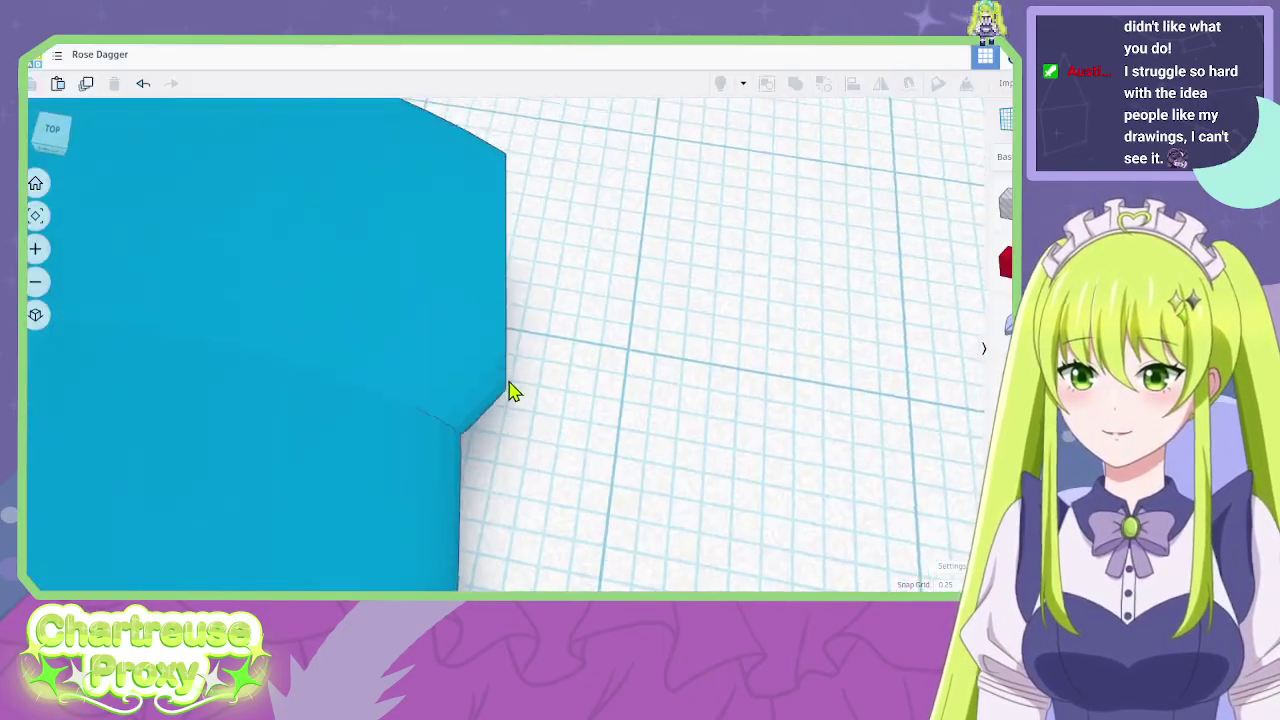
{"action": "key", "text": "alt+Tab"}
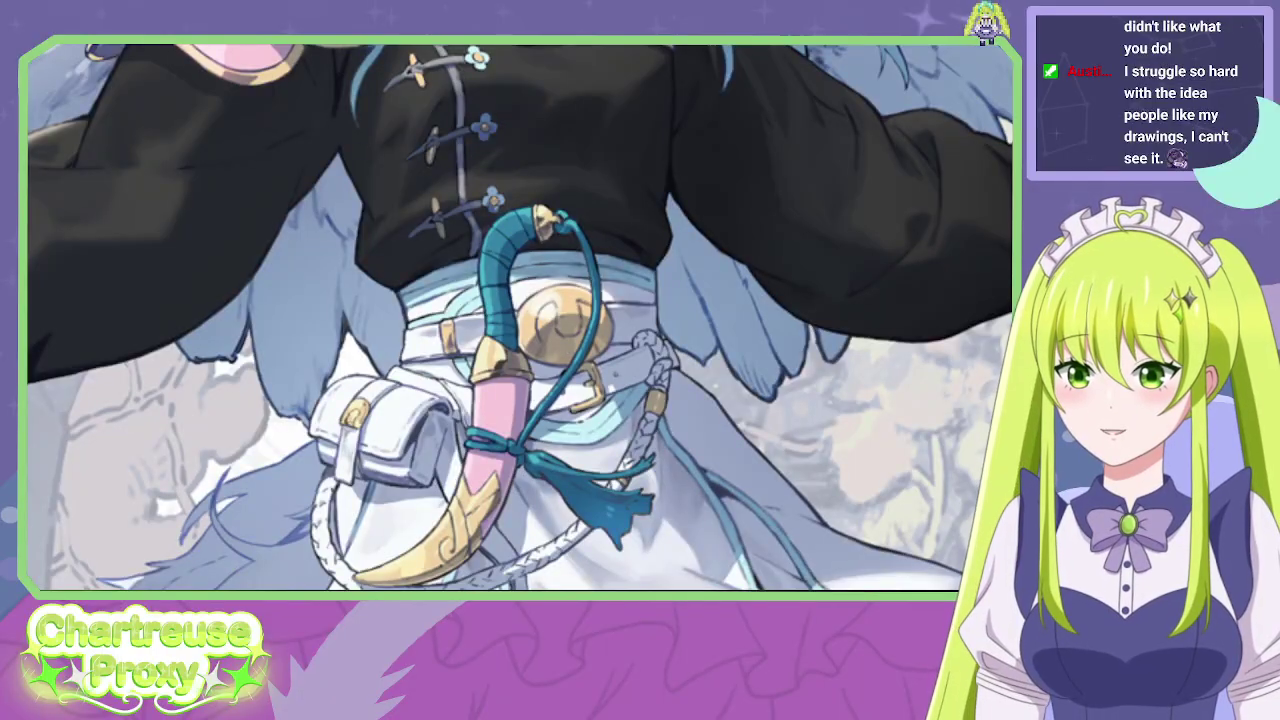
{"action": "key", "text": "alt+Tab"}
{"action": "right_click_drag", "start_coordinate": [291, 366], "coordinate": [491, 206]}
{"action": "scroll", "coordinate": [228, 253], "scroll_direction": "up", "scroll_amount": 4}
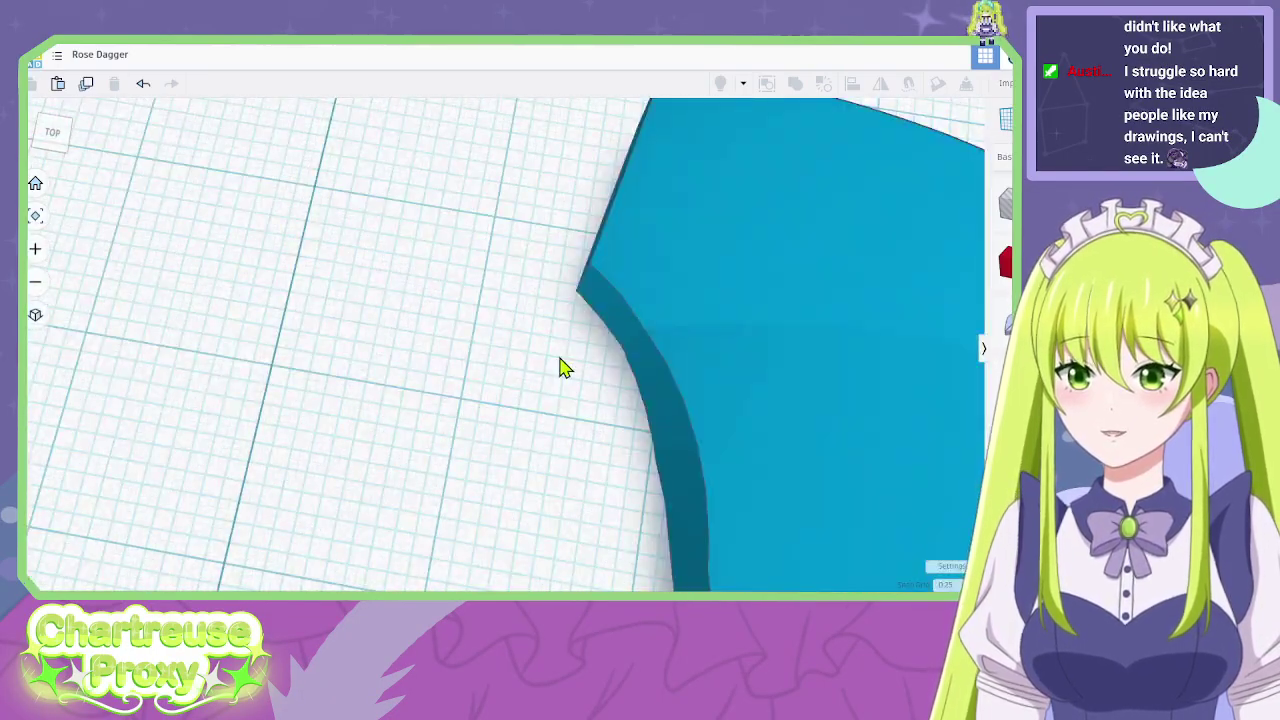
{"action": "scroll", "coordinate": [560, 358], "scroll_direction": "down", "scroll_amount": 2}
{"action": "middle_click_drag", "start_coordinate": [660, 441], "coordinate": [495, 361]}
{"action": "scroll", "coordinate": [495, 361], "scroll_direction": "down", "scroll_amount": 1}
Undo the grouping, duplicate the cylinder hole, and move the copy to the outer side of the handle's curve.
{"action": "key", "text": "ctrl+z"}
{"action": "left_click", "coordinate": [350, 420]}
{"action": "key", "text": "ctrl+c"}
{"action": "key", "text": "ctrl+v"}
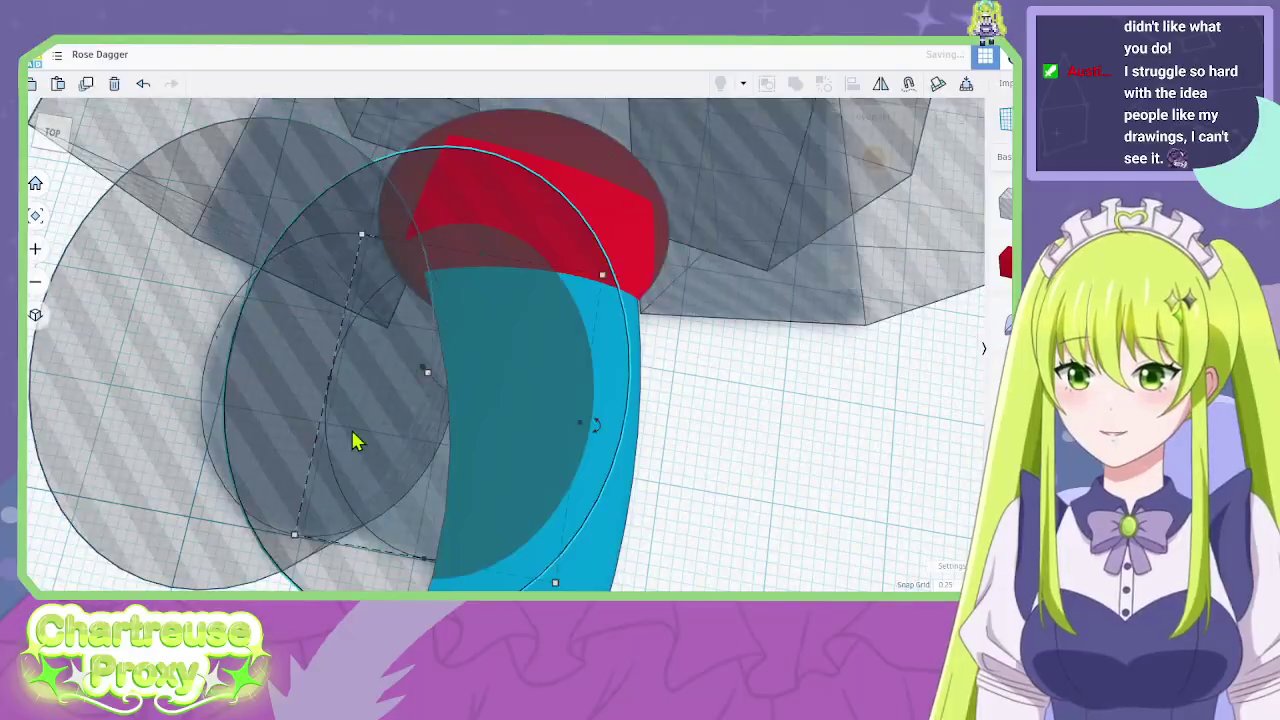
{"action": "left_click_drag", "start_coordinate": [354, 436], "coordinate": [980, 408]}
{"action": "right_click_drag", "start_coordinate": [665, 462], "coordinate": [550, 482]}
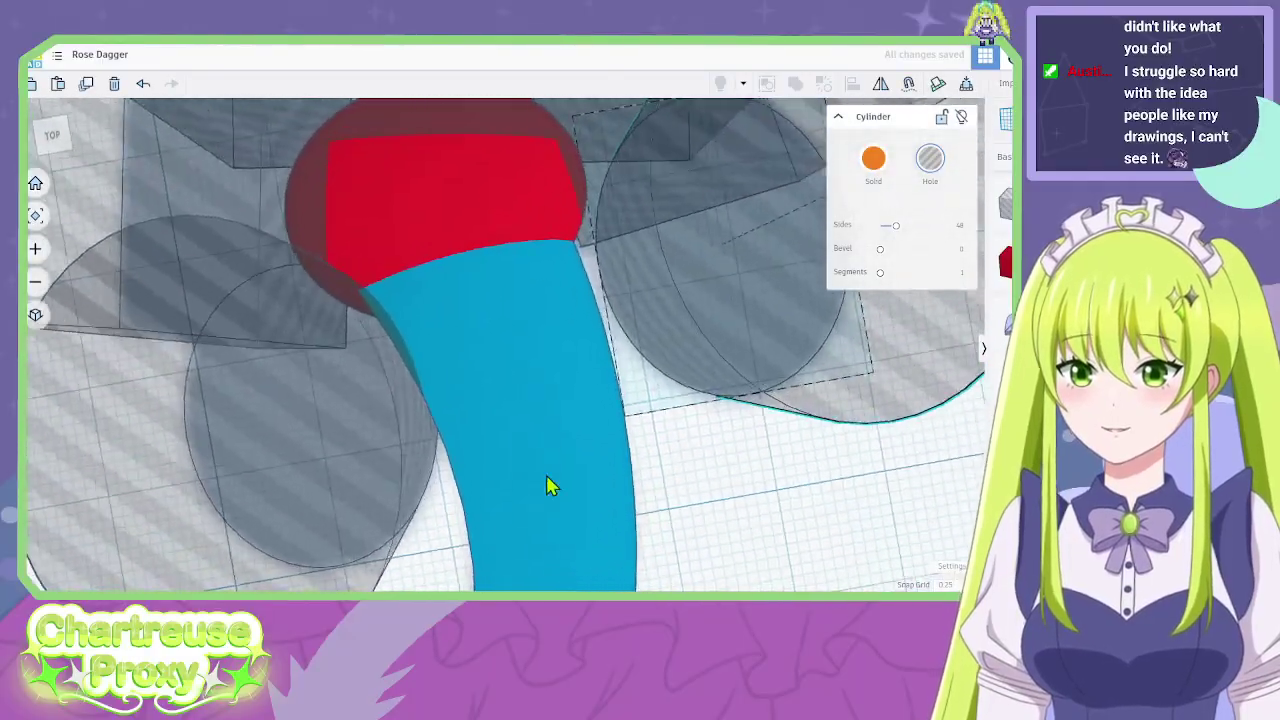
{"action": "middle_click_drag", "start_coordinate": [547, 485], "coordinate": [277, 526]}
Rotate the copied cylinder hole, set the snap grid to 0.1 mm, and bring it against the handle's outer edge.
{"action": "scroll", "coordinate": [700, 250], "scroll_direction": "up", "scroll_amount": 2}
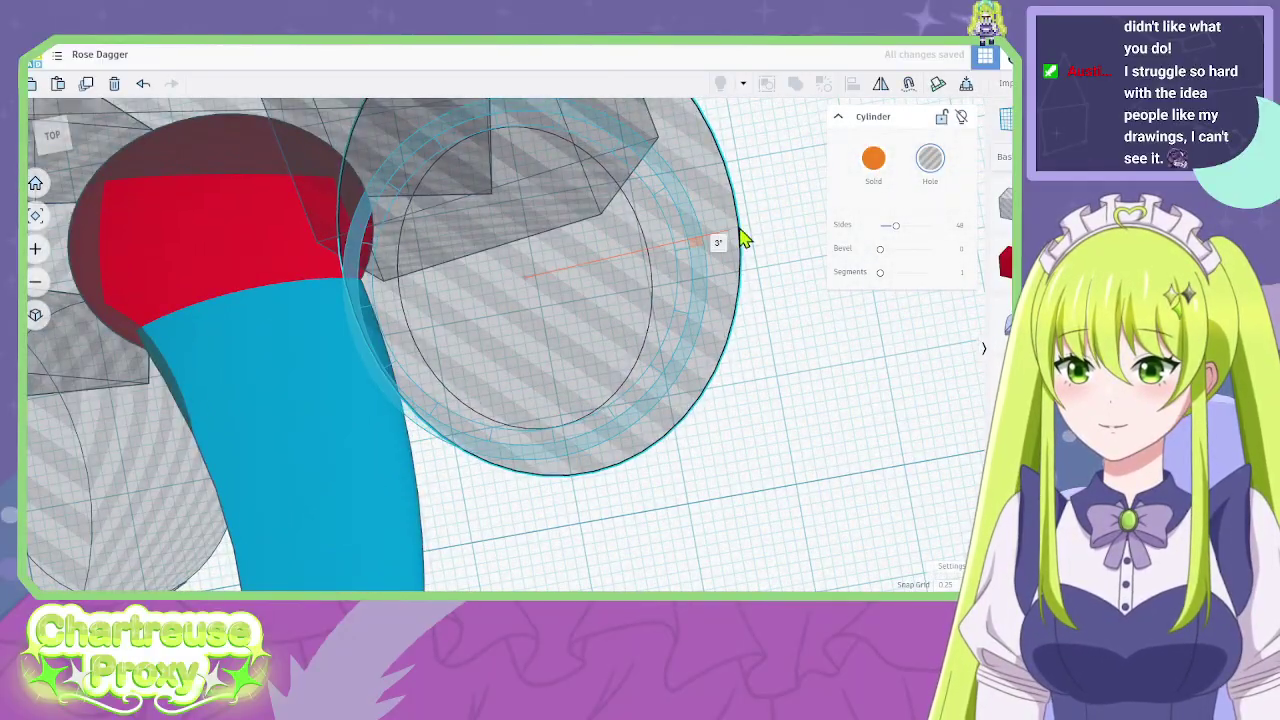
{"action": "left_click_drag", "start_coordinate": [690, 245], "coordinate": [566, 443]}
{"action": "left_click_drag", "start_coordinate": [646, 458], "coordinate": [729, 293]}
{"action": "left_click_drag", "start_coordinate": [505, 282], "coordinate": [503, 343]}
{"action": "right_click_drag", "start_coordinate": [503, 343], "coordinate": [645, 418]}
{"action": "scroll", "coordinate": [643, 416], "scroll_direction": "up", "scroll_amount": 3}
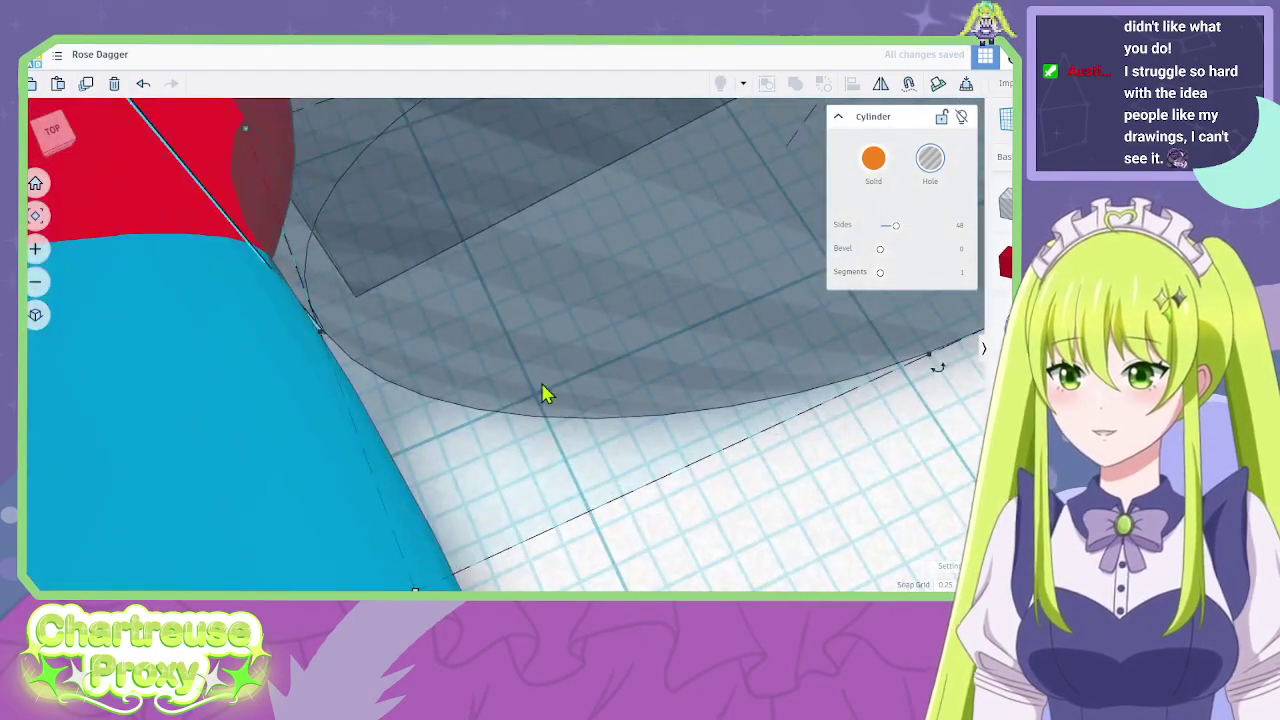
{"action": "left_click_drag", "start_coordinate": [546, 397], "coordinate": [467, 412]}
{"action": "left_click_drag", "start_coordinate": [388, 350], "coordinate": [381, 373]}
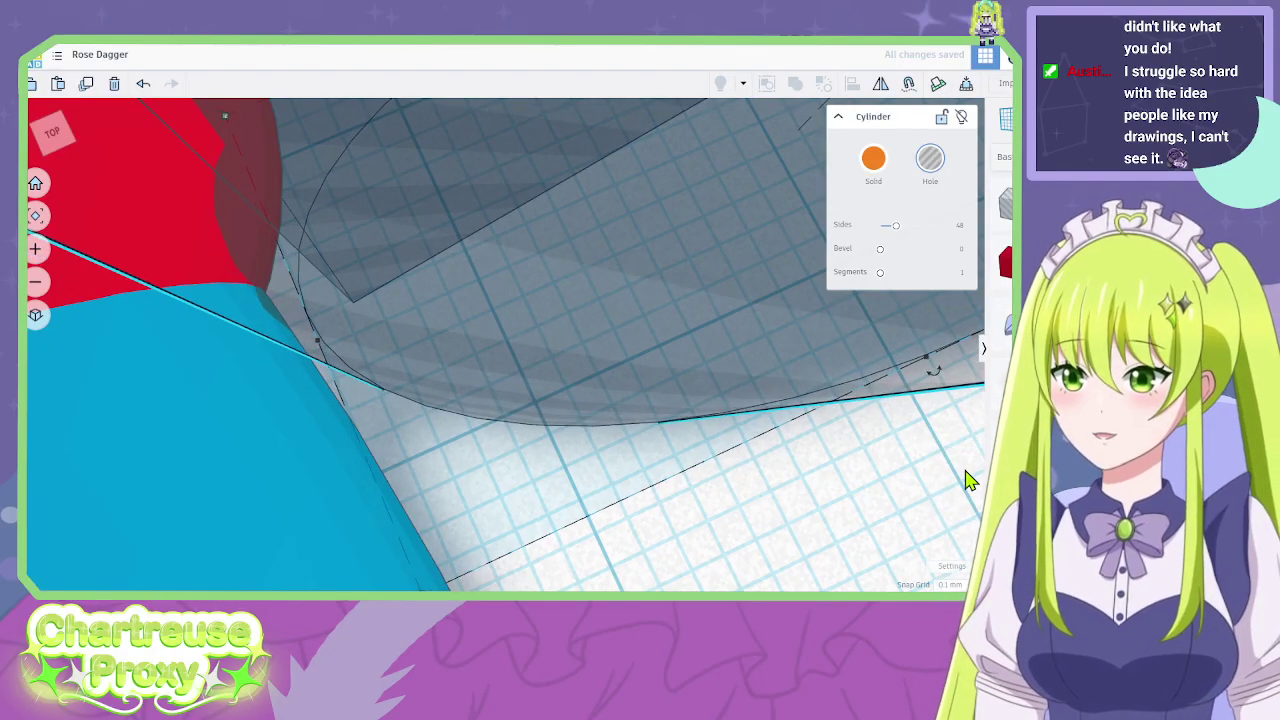
Flatten the copied cylinder hole to about 31.65 by 11.53 mm and align its narrow end with the handle's outer corner.
{"action": "scroll", "coordinate": [943, 493], "scroll_direction": "down", "scroll_amount": 3}
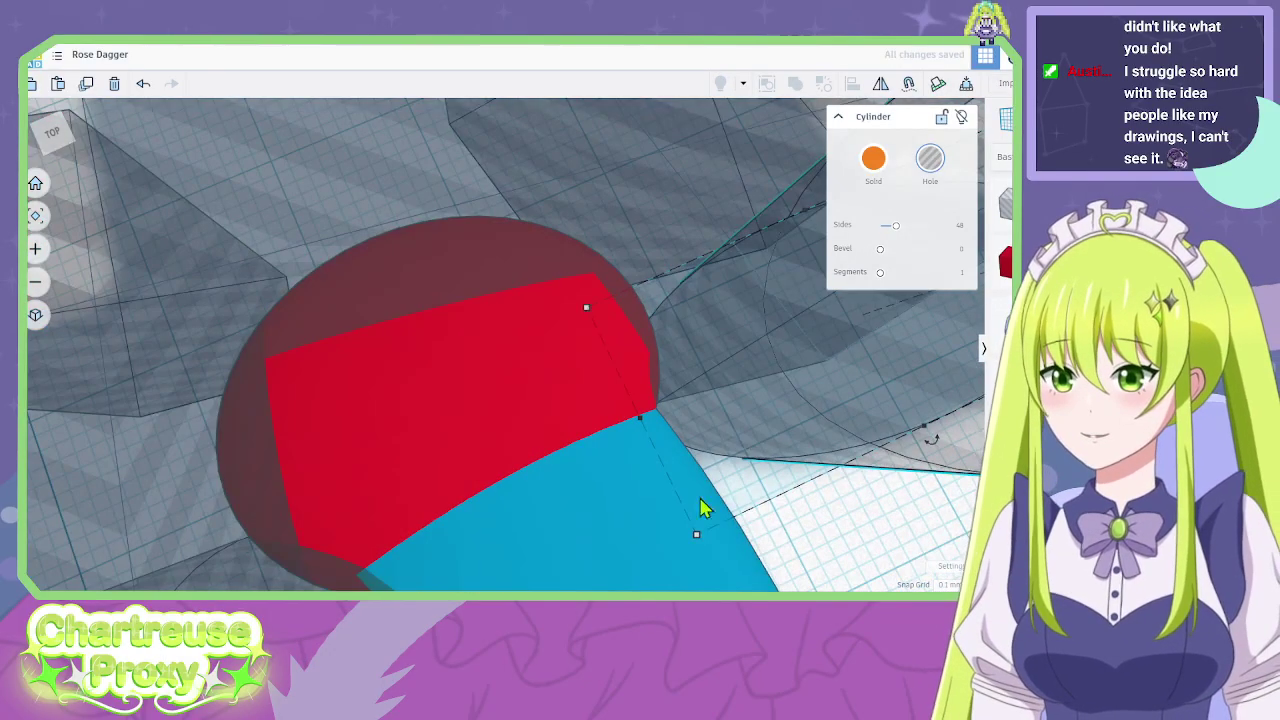
{"action": "scroll", "coordinate": [686, 480], "scroll_direction": "up", "scroll_amount": 2}
{"action": "scroll", "coordinate": [397, 463], "scroll_direction": "up", "scroll_amount": 5}
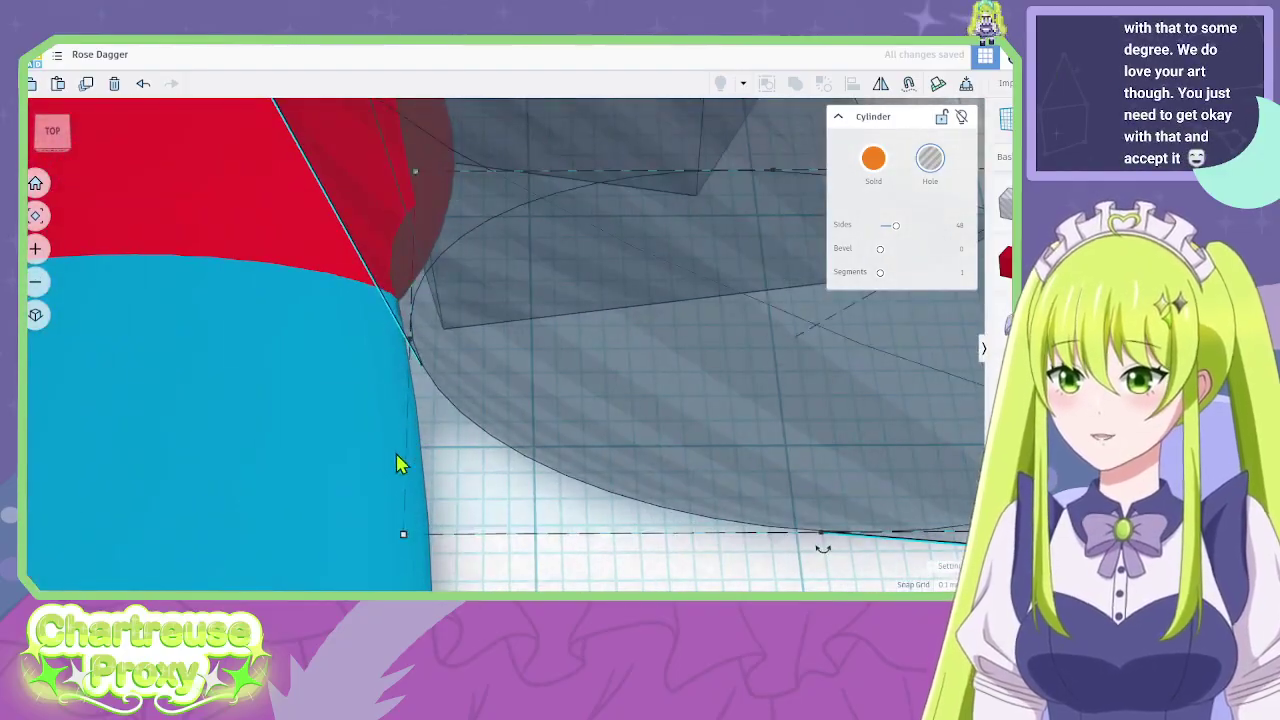
{"action": "left_click_drag", "start_coordinate": [397, 540], "coordinate": [404, 347]}
{"action": "left_click_drag", "start_coordinate": [585, 347], "coordinate": [729, 371]}
{"action": "right_click_drag", "start_coordinate": [729, 371], "coordinate": [390, 393]}
{"action": "left_click_drag", "start_coordinate": [390, 393], "coordinate": [414, 486]}
{"action": "scroll", "coordinate": [418, 486], "scroll_direction": "down", "scroll_amount": 8}
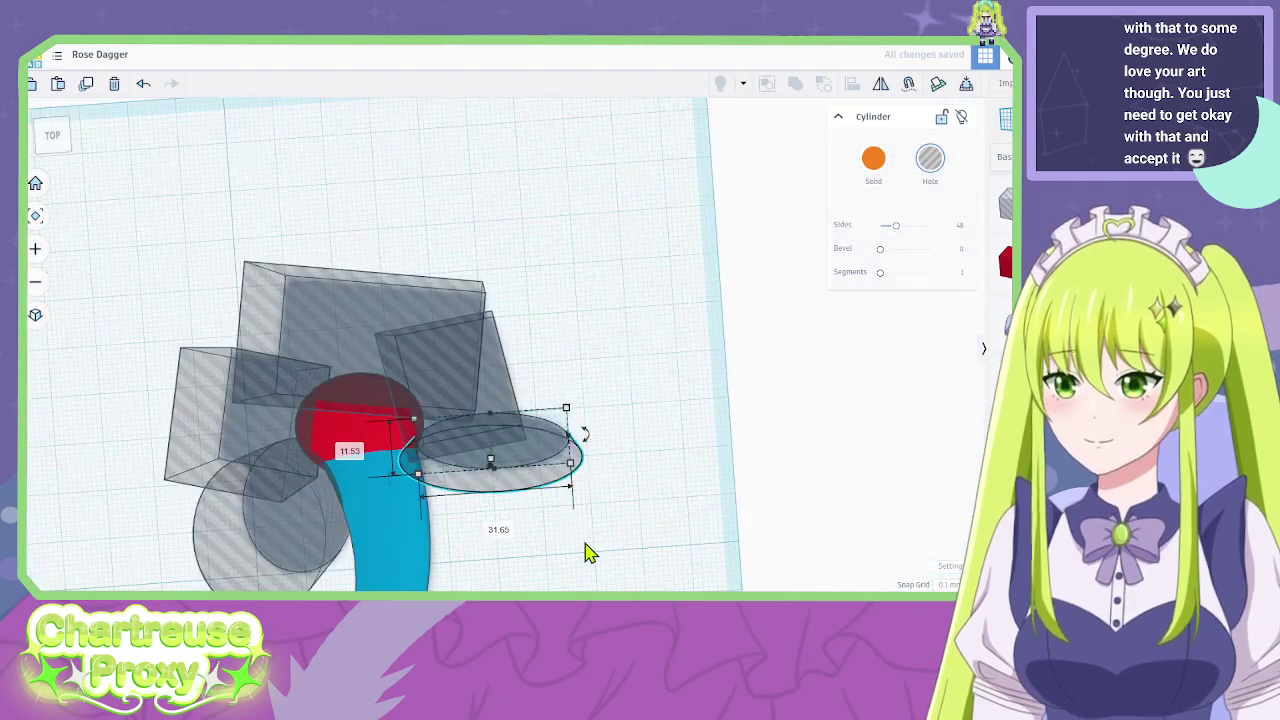
Try grouping the dagger parts with all the holes, inspect the outer notch, and undo the grouping.
{"action": "left_click_drag", "start_coordinate": [575, 548], "coordinate": [108, 310]}
{"action": "left_click", "coordinate": [793, 86]}
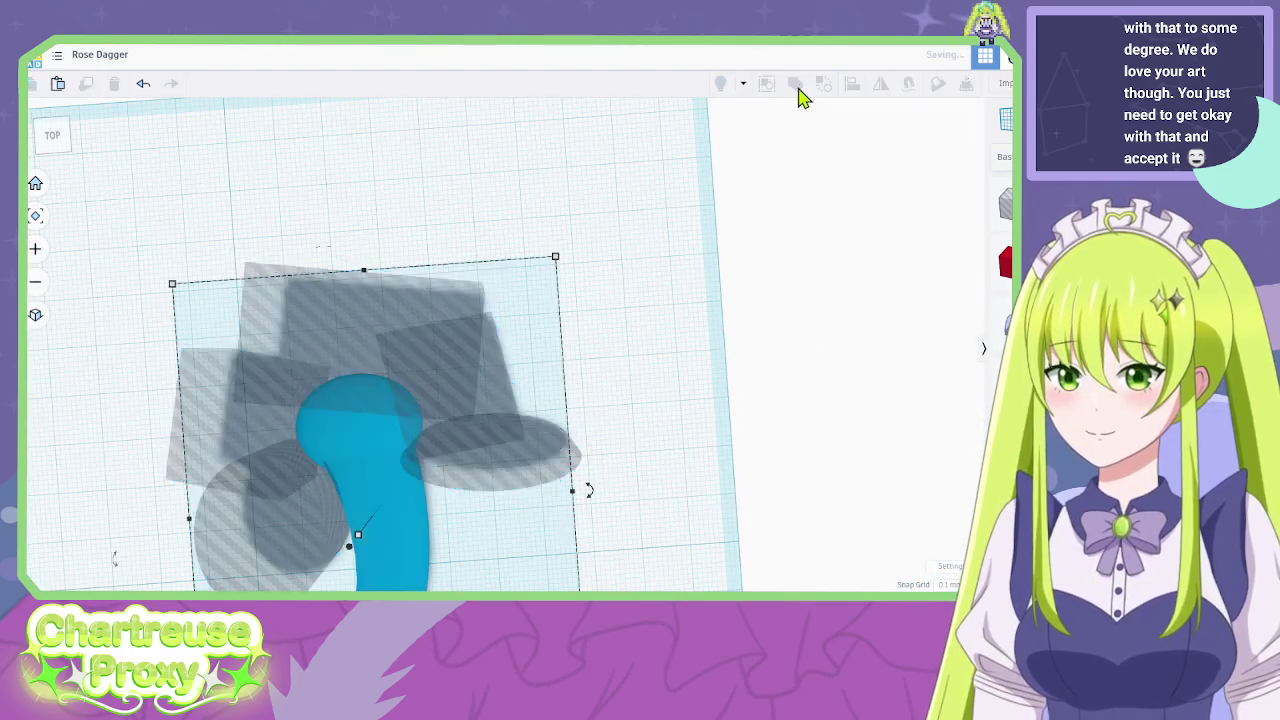
{"action": "right_click_drag", "start_coordinate": [628, 463], "coordinate": [451, 427]}
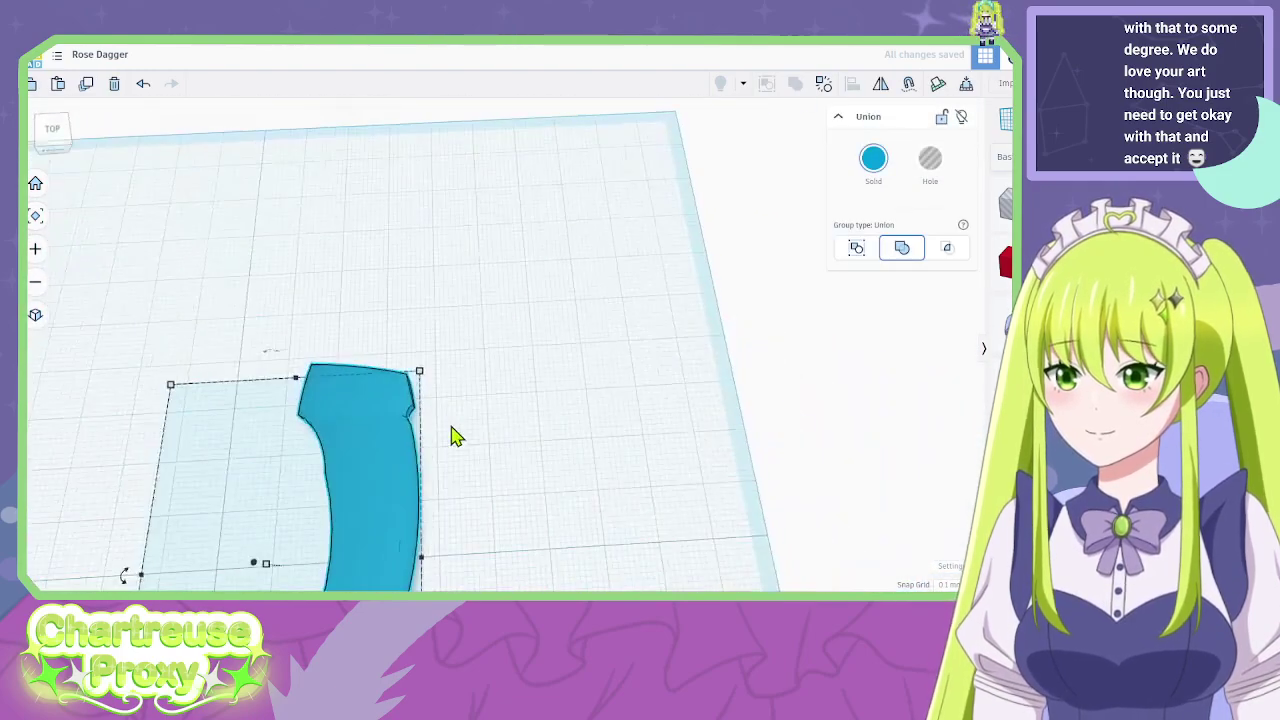
{"action": "middle_click_drag", "start_coordinate": [451, 427], "coordinate": [525, 374]}
{"action": "scroll", "coordinate": [525, 374], "scroll_direction": "up", "scroll_amount": 3}
{"action": "scroll", "coordinate": [427, 352], "scroll_direction": "up", "scroll_amount": 4}
{"action": "scroll", "coordinate": [490, 370], "scroll_direction": "down", "scroll_amount": 4}
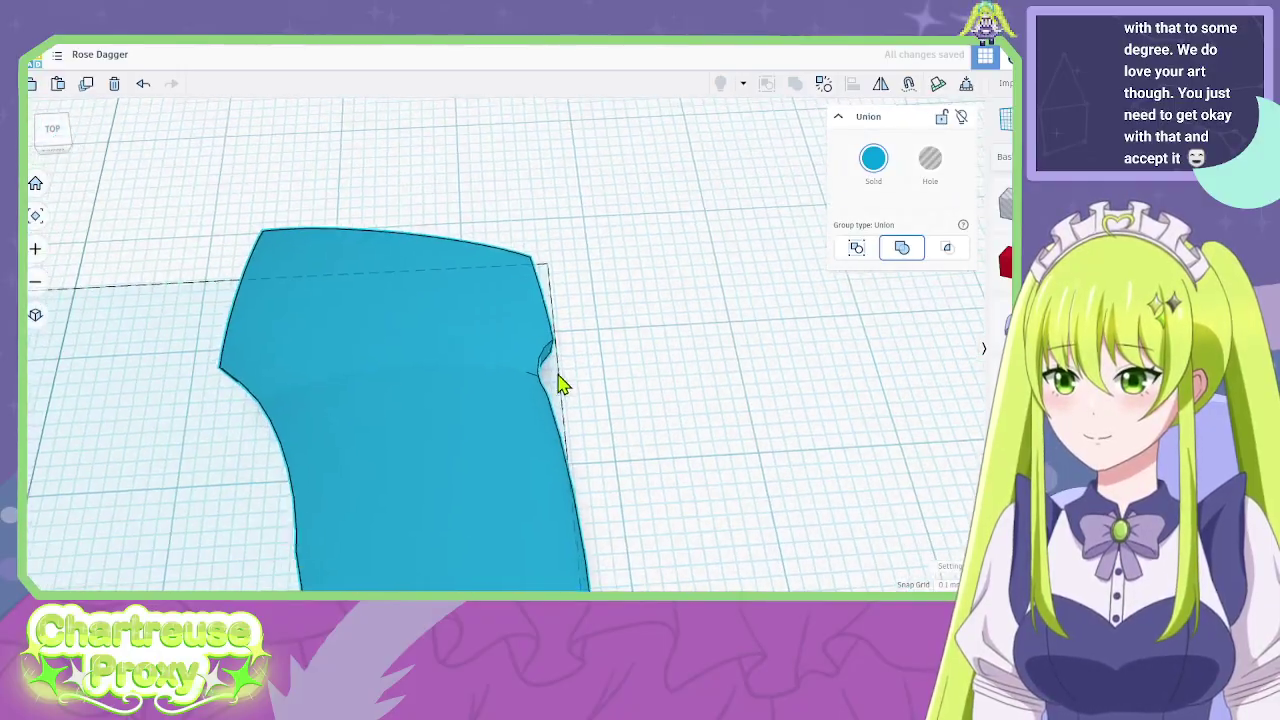
{"action": "right_click_drag", "start_coordinate": [557, 380], "coordinate": [554, 346]}
{"action": "key", "text": "ctrl+z"}
Select all the dagger parts, hole boxes and both cylinder holes, and group them again.
{"action": "scroll", "coordinate": [517, 249], "scroll_direction": "up", "scroll_amount": 5}
{"action": "right_click_drag", "start_coordinate": [518, 291], "coordinate": [531, 566]}
{"action": "left_click", "coordinate": [449, 403]}
{"action": "scroll", "coordinate": [449, 403], "scroll_direction": "down", "scroll_amount": 3}
{"action": "left_click", "coordinate": [704, 449]}
{"action": "key", "text": "ctrl+a"}
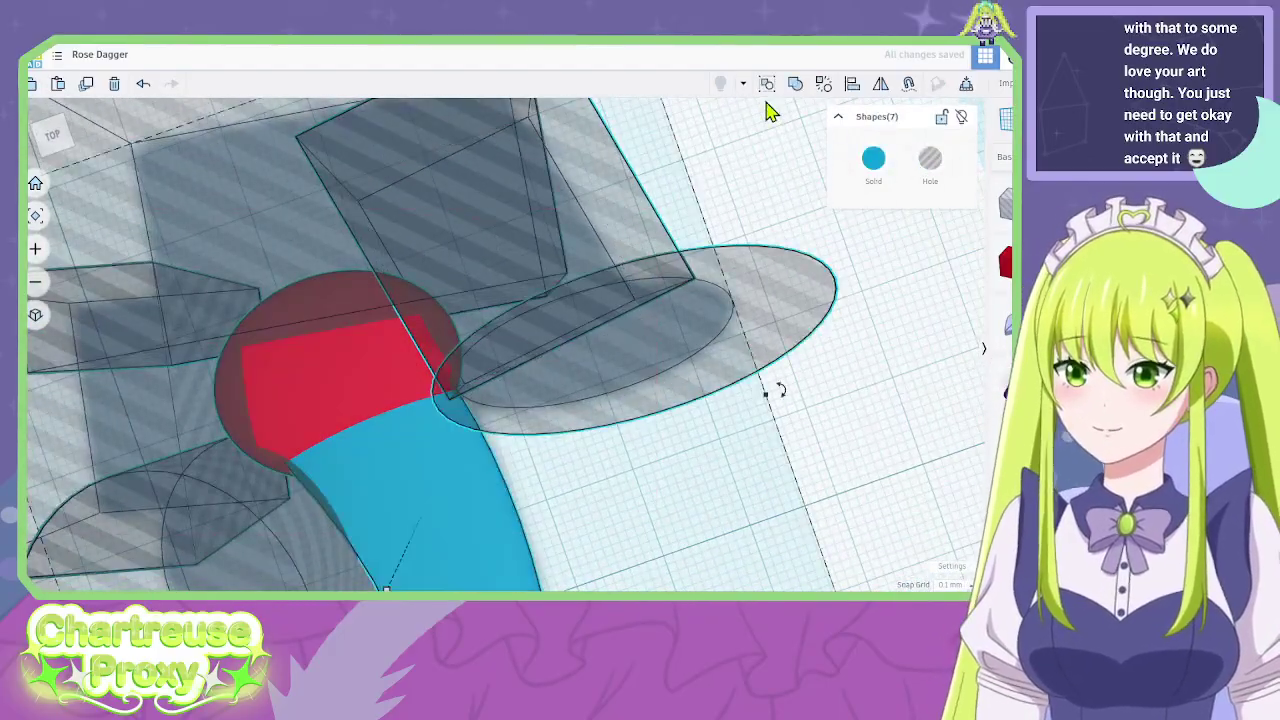
{"action": "left_click", "coordinate": [793, 86]}
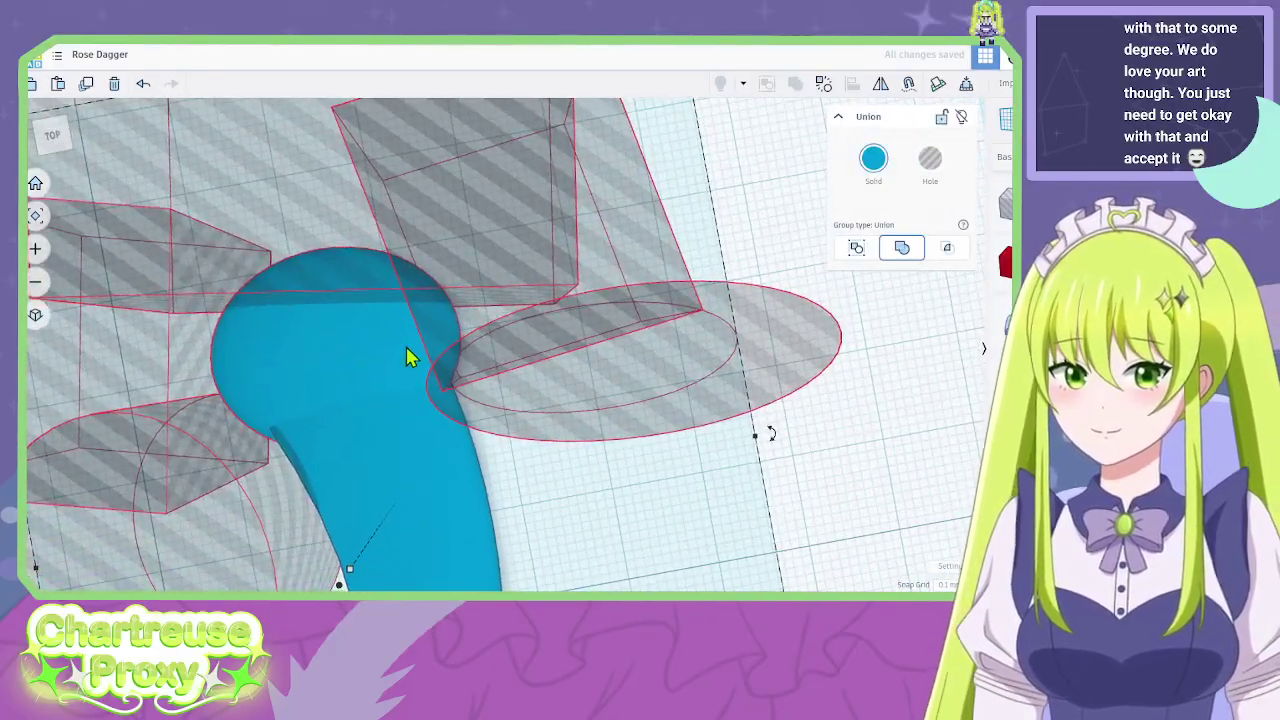
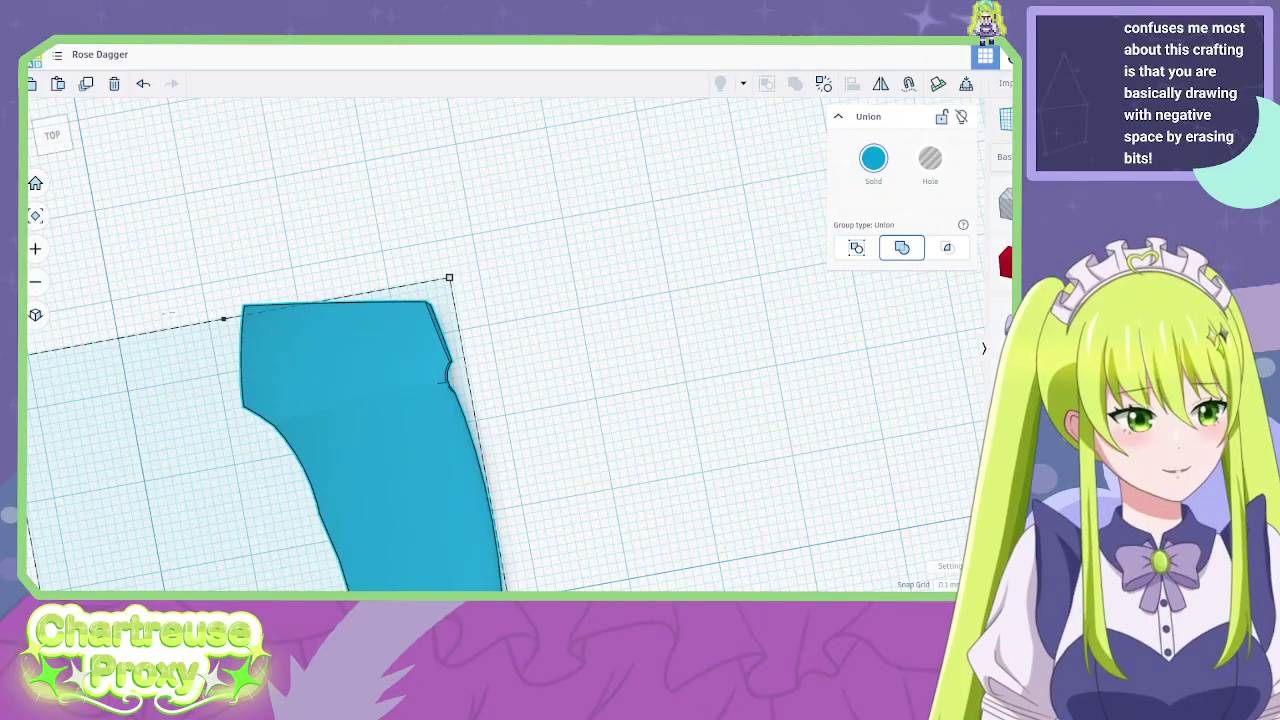
Inspect the notch on the outer side of the grouped handle end up close.
{"action": "right_click_drag", "start_coordinate": [690, 260], "coordinate": [412, 292]}
{"action": "left_click", "coordinate": [398, 387]}
{"action": "scroll", "coordinate": [508, 508], "scroll_direction": "up", "scroll_amount": 4}
{"action": "right_click_drag", "start_coordinate": [508, 508], "coordinate": [572, 424]}
{"action": "scroll", "coordinate": [570, 420], "scroll_direction": "up", "scroll_amount": 5}
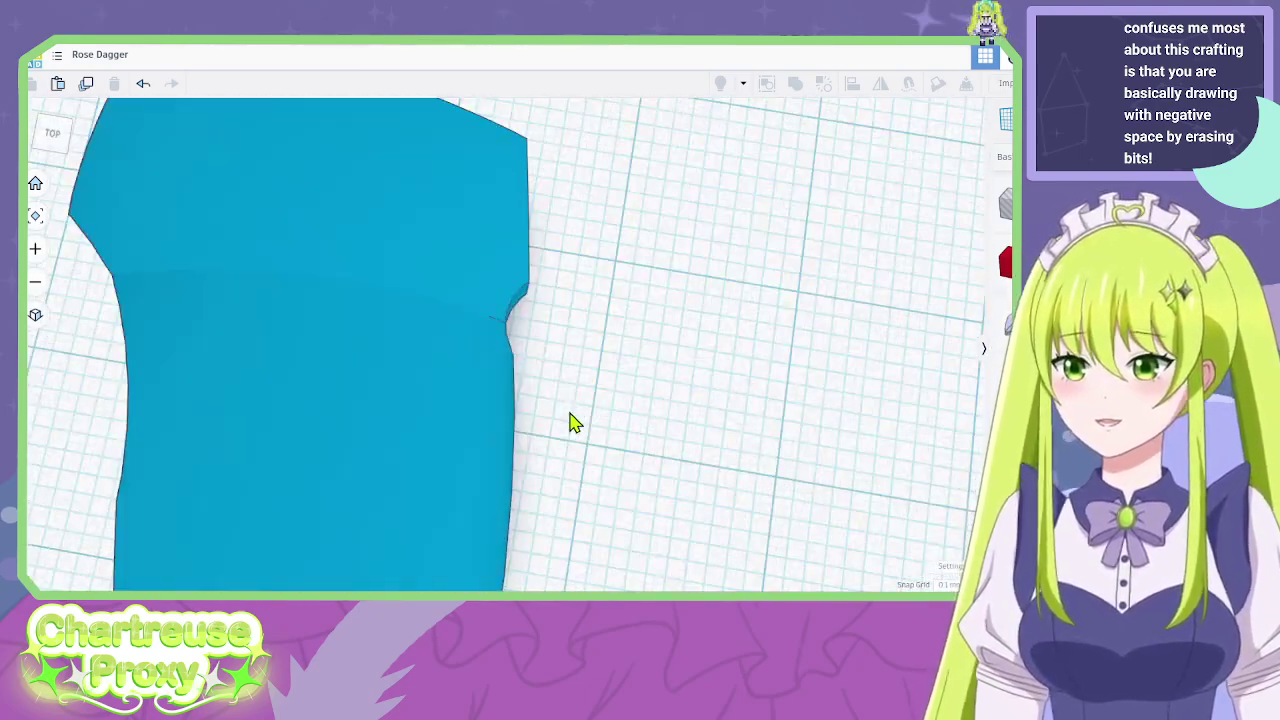
{"action": "left_click", "coordinate": [640, 400]}
{"action": "right_click_drag", "start_coordinate": [648, 414], "coordinate": [677, 417]}
Ungroup the dagger, check the outer hole box and flattened cylinder, regroup all seven shapes, and inspect the cut end.
{"action": "left_click", "coordinate": [456, 446]}
{"action": "scroll", "coordinate": [510, 366], "scroll_direction": "down", "scroll_amount": 4}
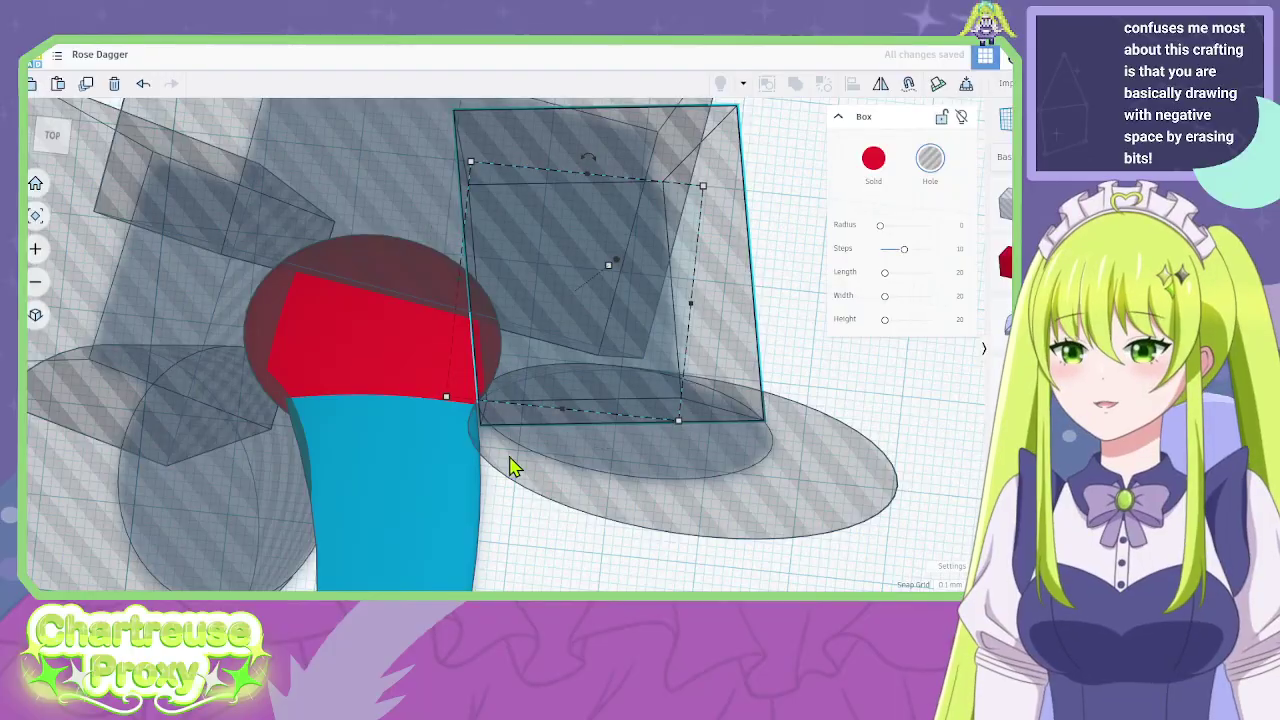
{"action": "right_click_drag", "start_coordinate": [510, 466], "coordinate": [594, 517]}
{"action": "left_click", "coordinate": [650, 484]}
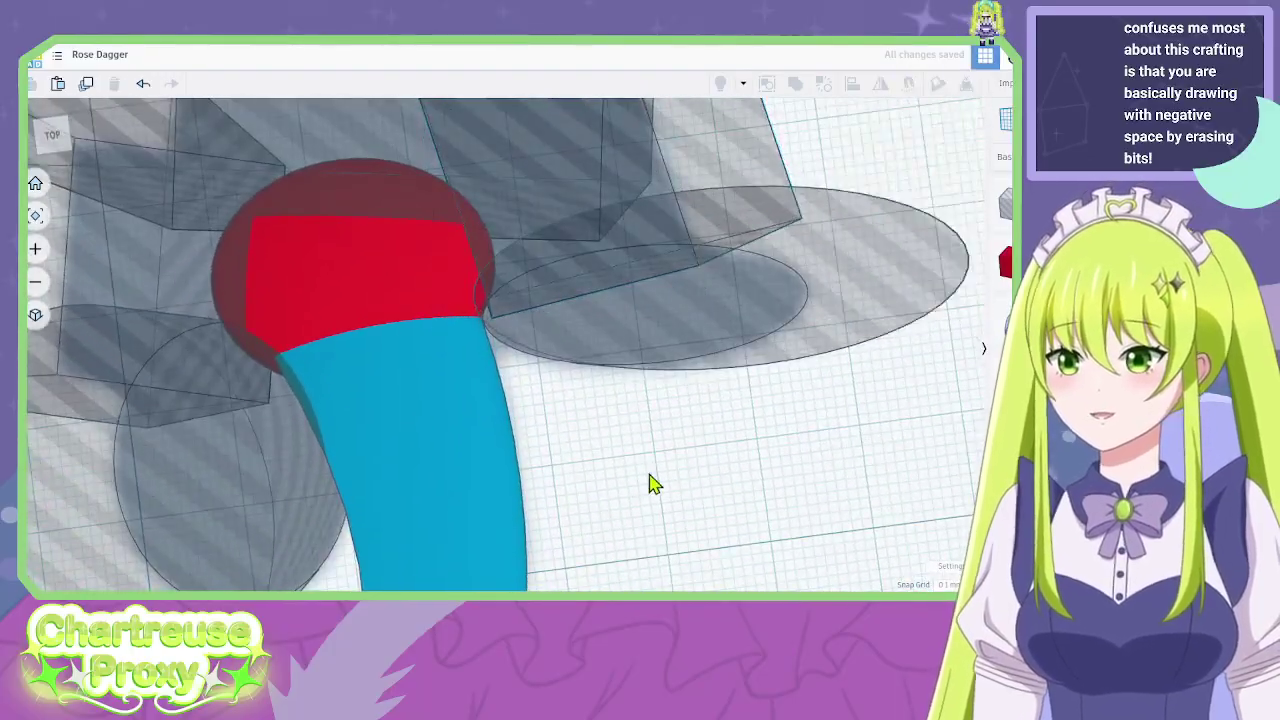
{"action": "left_click", "coordinate": [666, 358]}
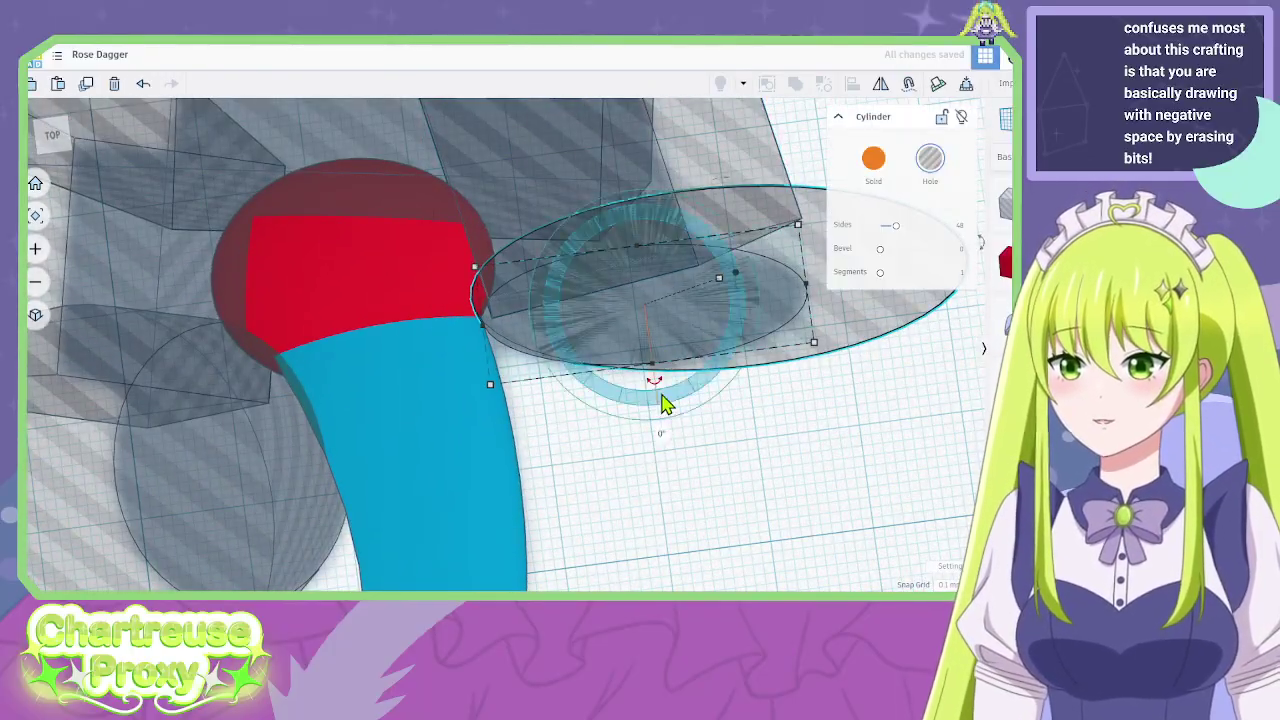
{"action": "left_click", "coordinate": [706, 470]}
{"action": "key", "text": "ctrl+a"}
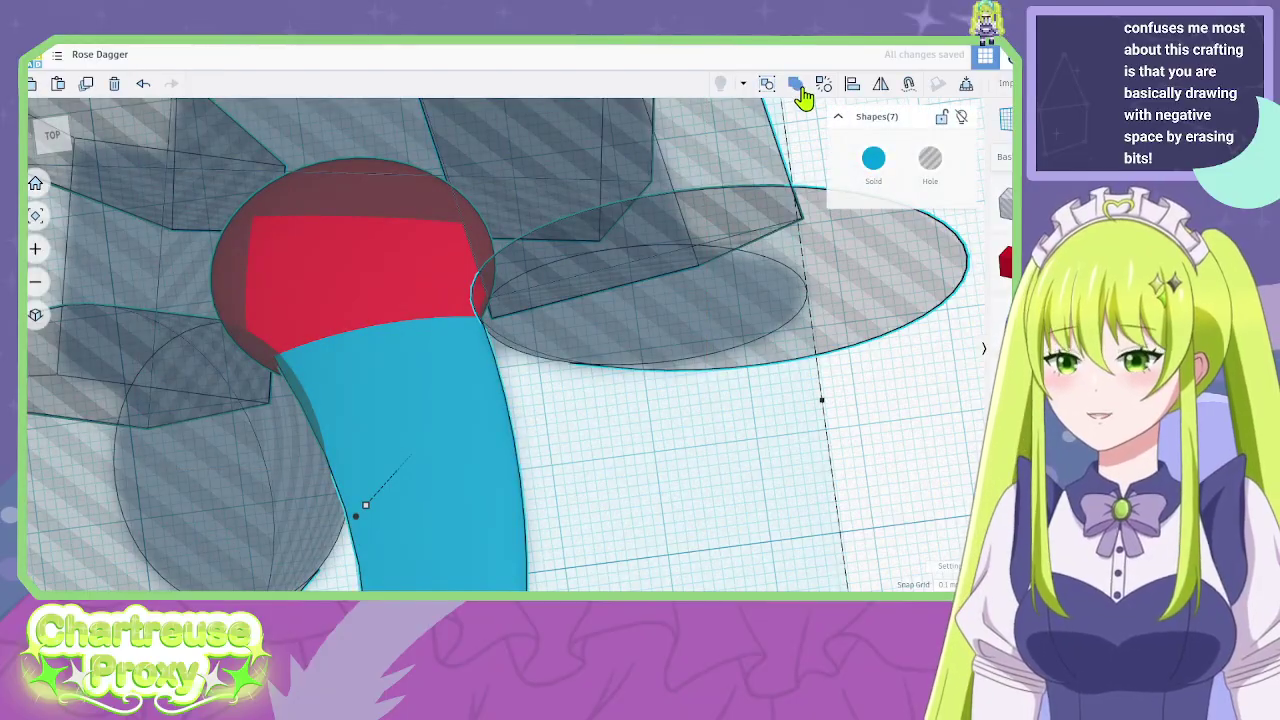
{"action": "left_click", "coordinate": [797, 86]}
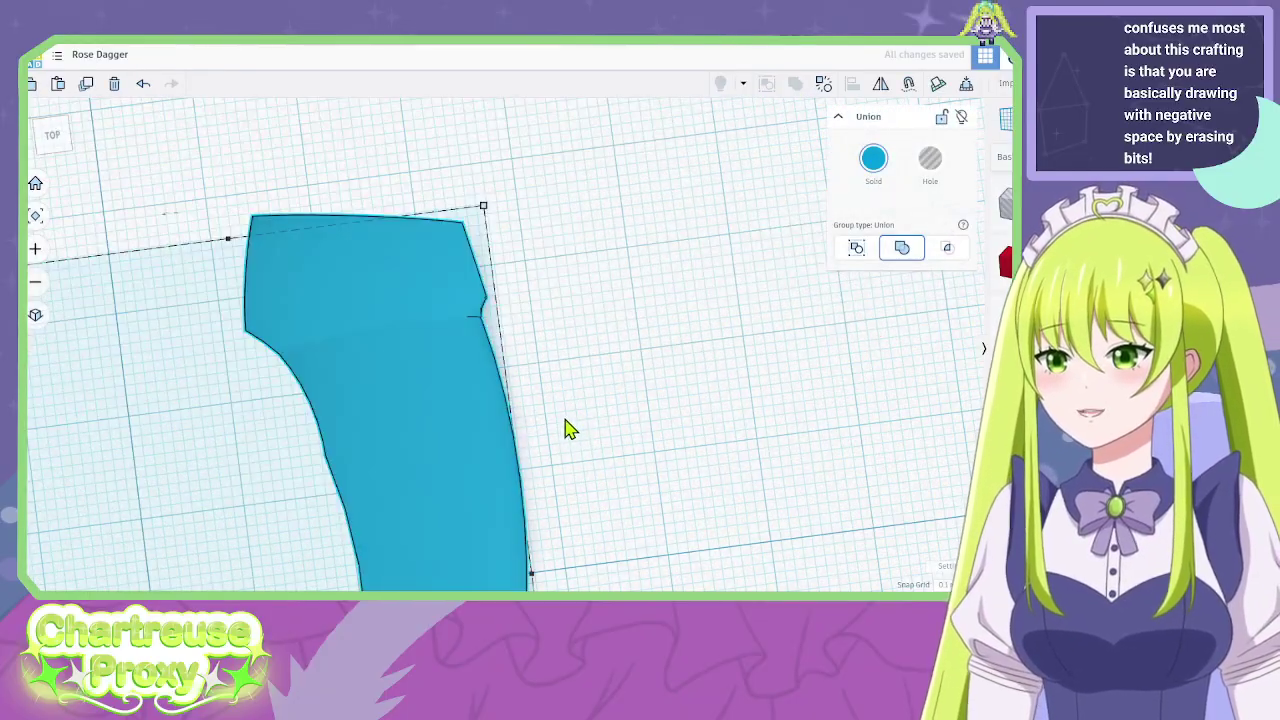
{"action": "right_click_drag", "start_coordinate": [569, 429], "coordinate": [651, 357]}
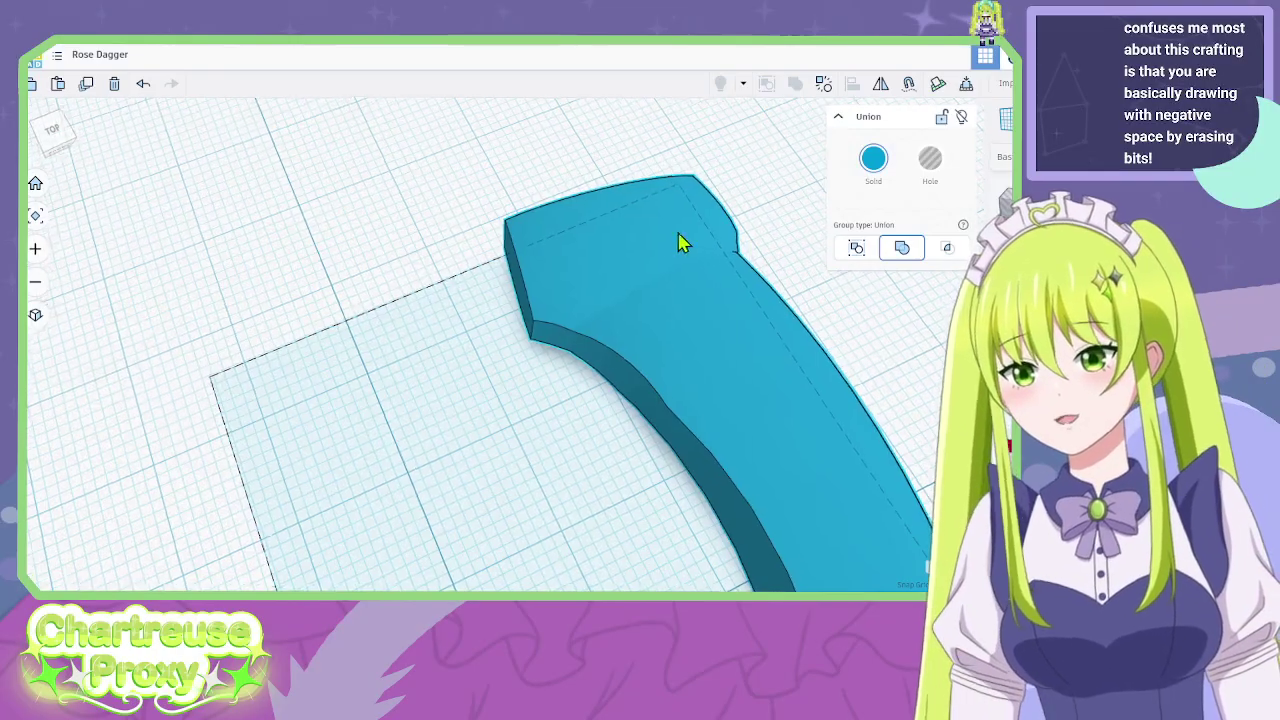
{"action": "right_click_drag", "start_coordinate": [680, 240], "coordinate": [574, 386]}
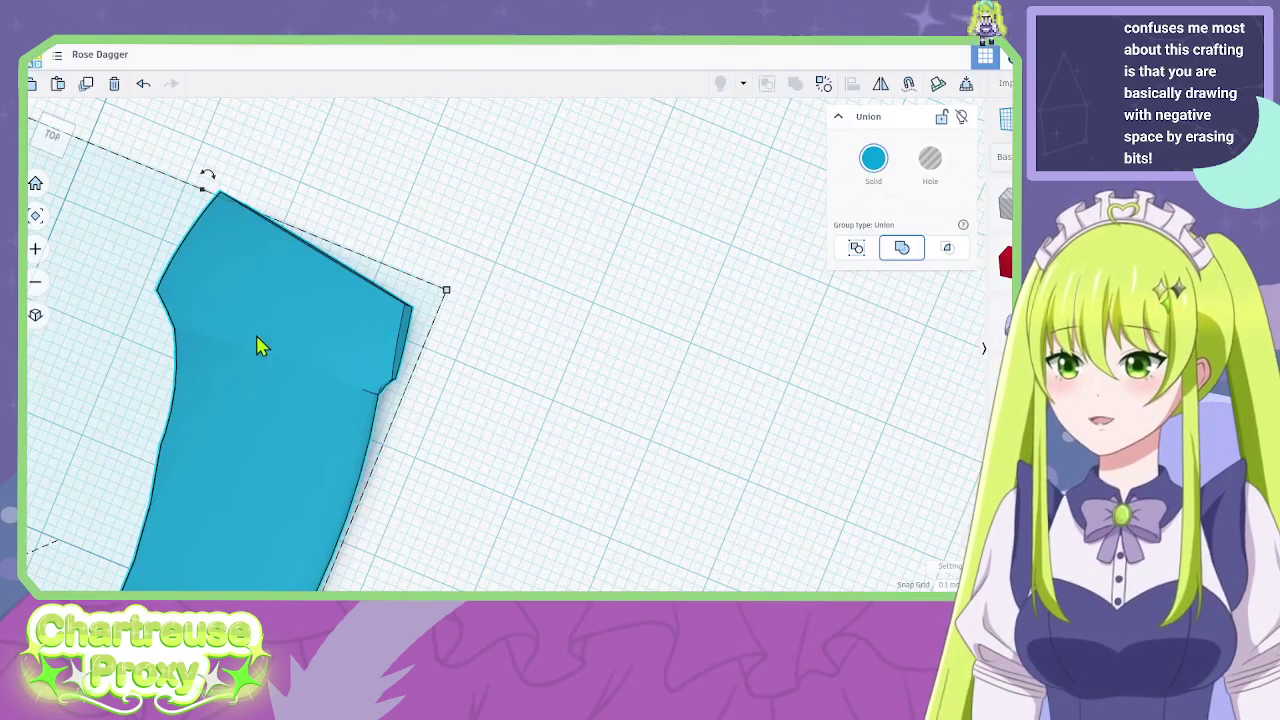
Ungroup the curved sheath and paste a copy of its plain curved body beside it.
{"action": "right_click_drag", "start_coordinate": [254, 346], "coordinate": [490, 370]}
{"action": "middle_click_drag", "start_coordinate": [490, 370], "coordinate": [654, 231]}
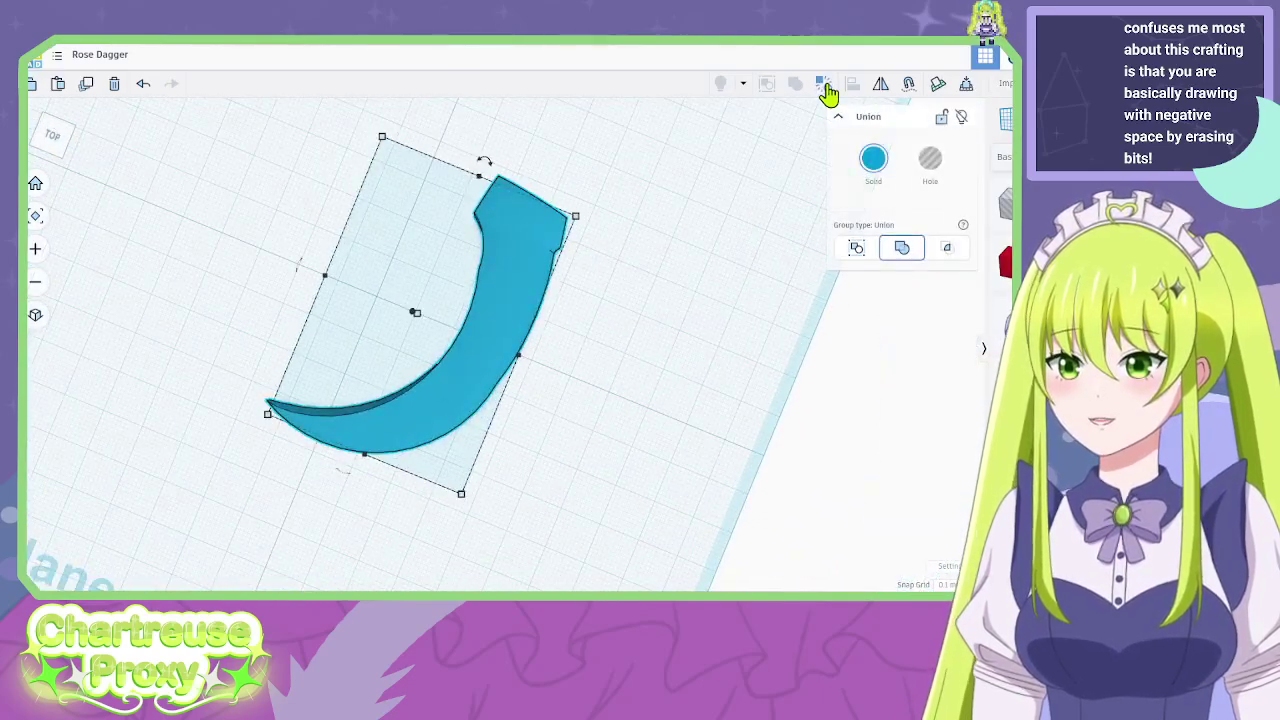
{"action": "left_click", "coordinate": [823, 84]}
{"action": "left_click", "coordinate": [674, 394]}
{"action": "left_click_drag", "start_coordinate": [514, 354], "coordinate": [726, 521]}
{"action": "key", "text": "ctrl+z"}
{"action": "key", "text": "ctrl+v"}
Regroup the original sheath body with its collar and hole shapes as a union and move it aside.
{"action": "left_click", "coordinate": [509, 455]}
{"action": "left_click_drag", "start_coordinate": [624, 405], "coordinate": [385, 100]}
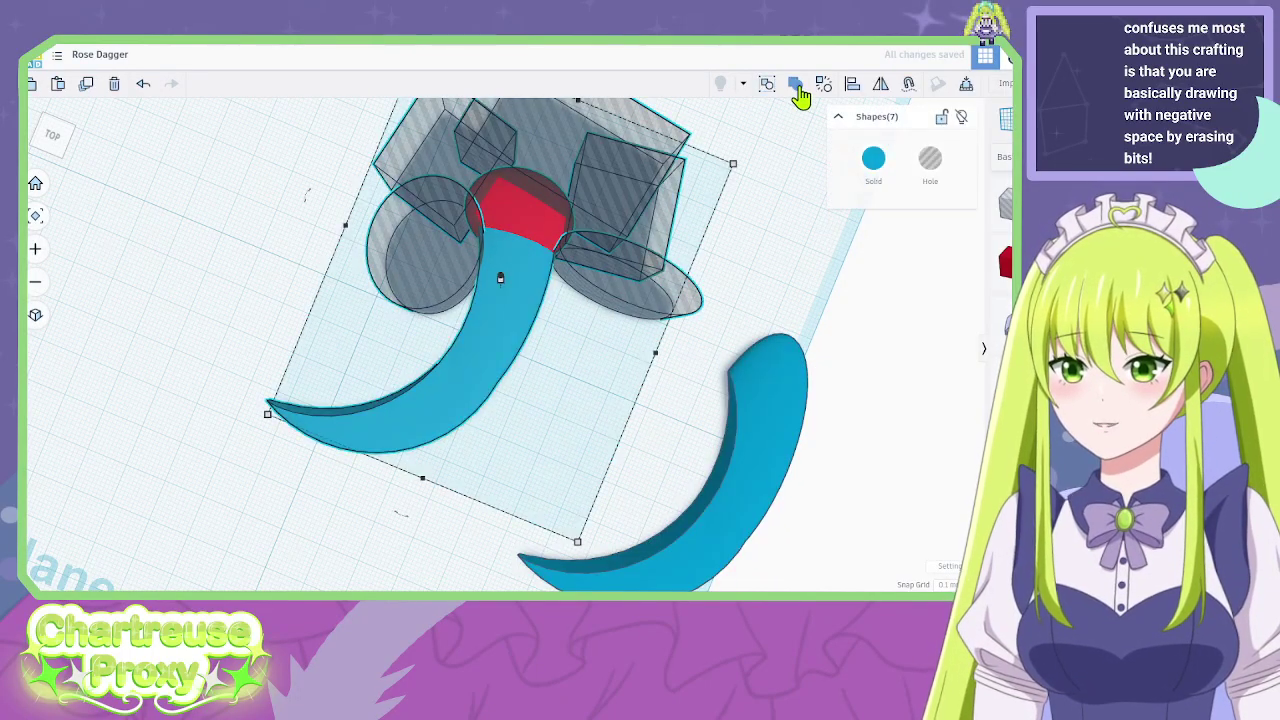
{"action": "left_click", "coordinate": [796, 86]}
{"action": "left_click_drag", "start_coordinate": [494, 337], "coordinate": [294, 346]}
Move the curved copy next to the sheath and mirror it along both horizontal axes.
{"action": "left_click", "coordinate": [766, 477]}
{"action": "left_click_drag", "start_coordinate": [766, 477], "coordinate": [576, 181]}
{"action": "left_click", "coordinate": [450, 401]}
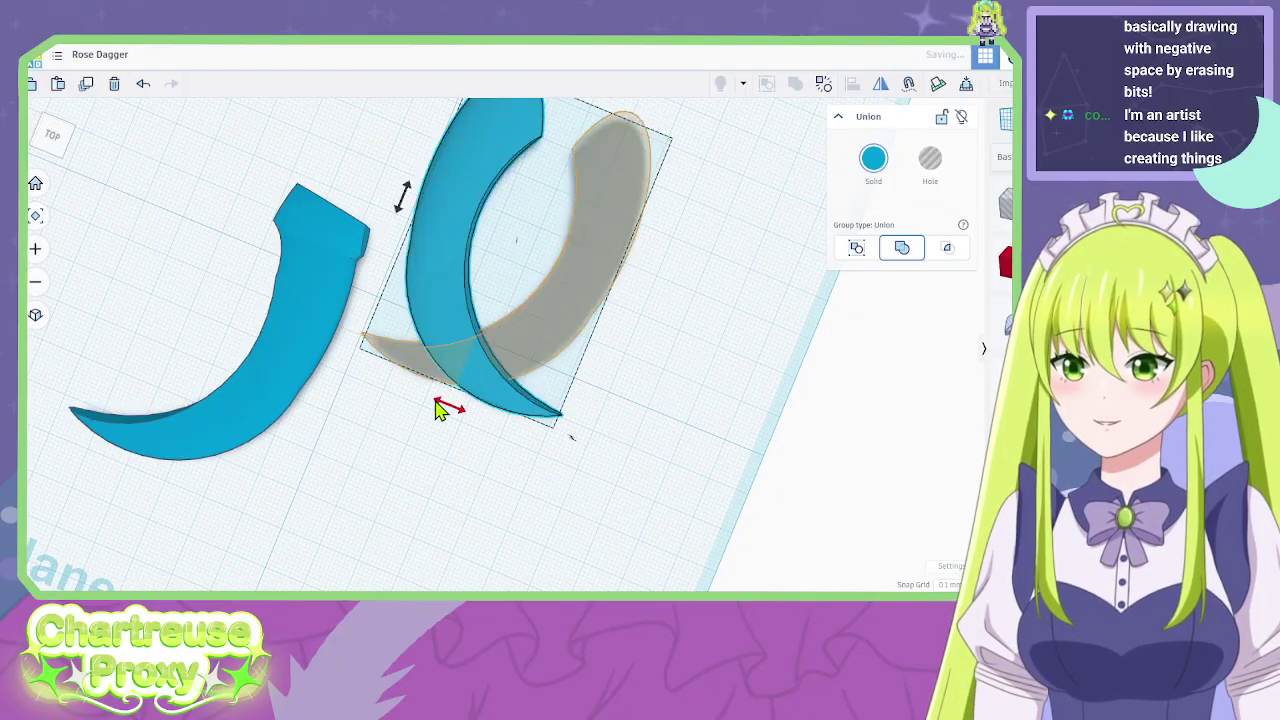
{"action": "left_click", "coordinate": [405, 197]}
Move the mirrored curved piece onto the sheath's collar end as the dagger's handle.
{"action": "left_click", "coordinate": [666, 377]}
{"action": "right_click_drag", "start_coordinate": [666, 377], "coordinate": [800, 348]}
{"action": "middle_click_drag", "start_coordinate": [425, 235], "coordinate": [516, 270]}
{"action": "left_click", "coordinate": [518, 278]}
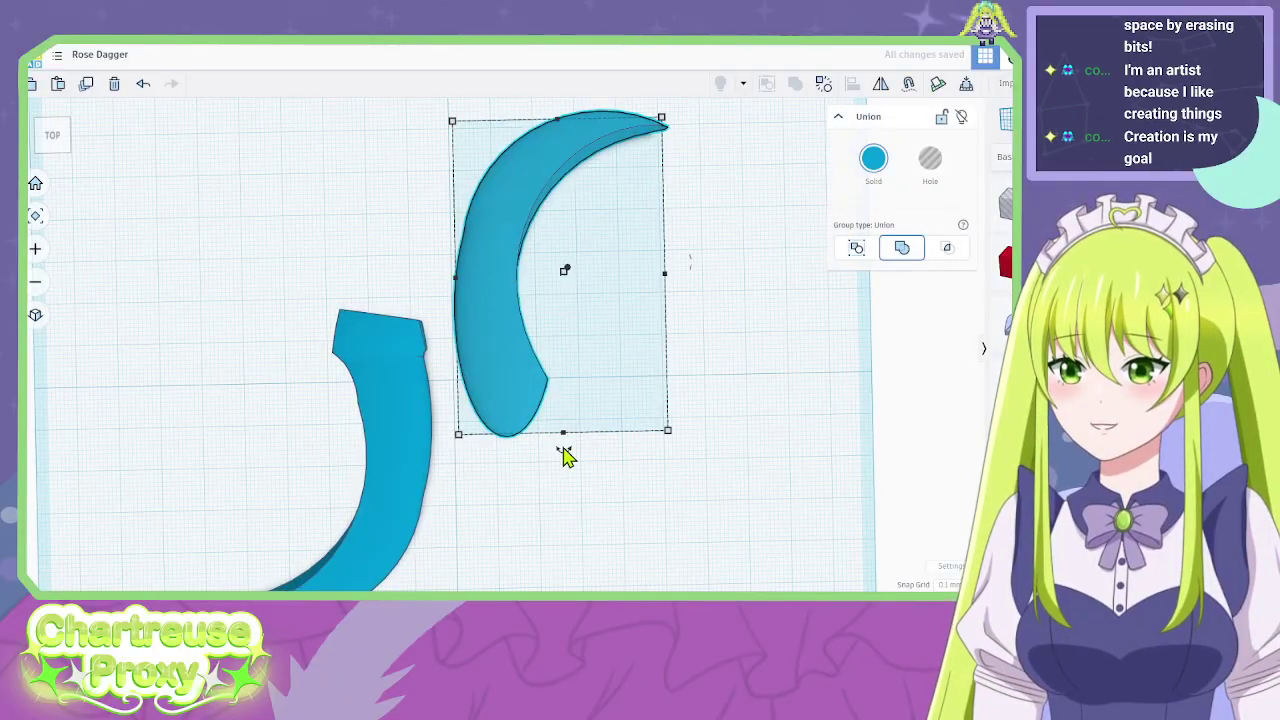
{"action": "left_click_drag", "start_coordinate": [565, 455], "coordinate": [513, 486]}
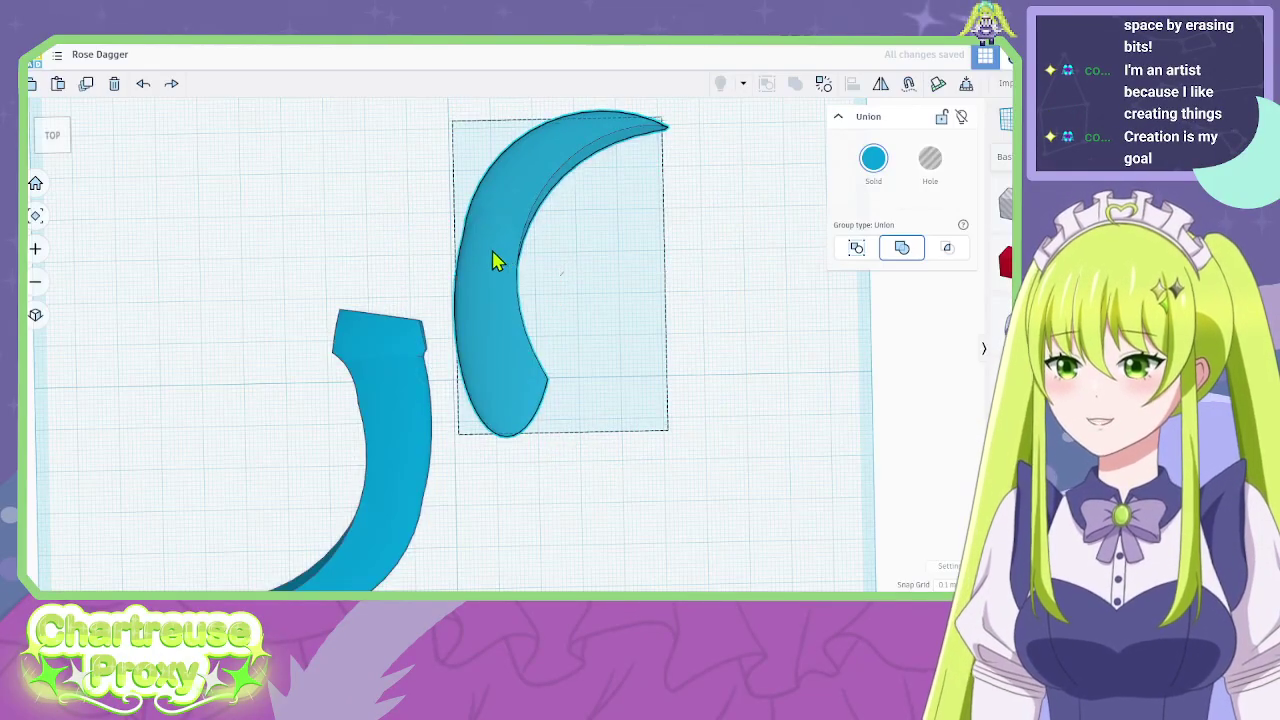
{"action": "left_click_drag", "start_coordinate": [491, 263], "coordinate": [380, 211]}
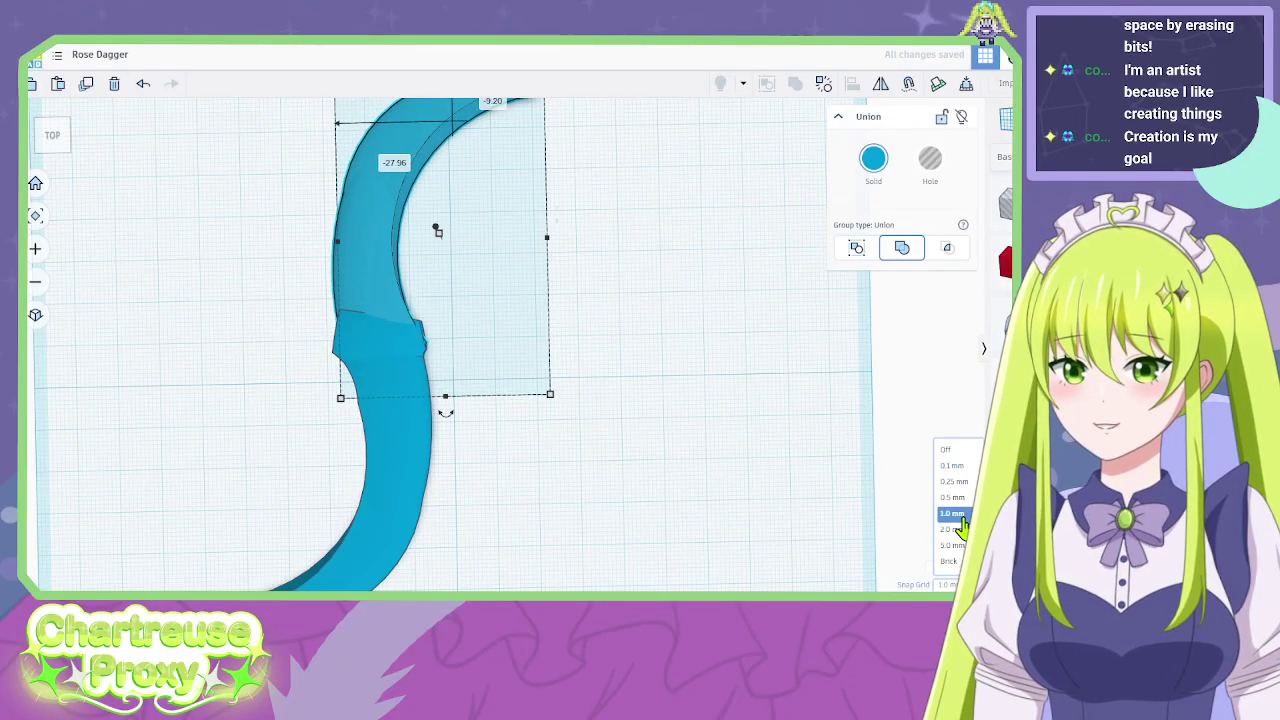
Set the snap grid to 1.0 mm, and rotate and resize the curved handle to fit the sheath's collar.
{"action": "left_click", "coordinate": [952, 514]}
{"action": "middle_click_drag", "start_coordinate": [363, 406], "coordinate": [477, 481]}
{"action": "left_click_drag", "start_coordinate": [562, 493], "coordinate": [503, 570]}
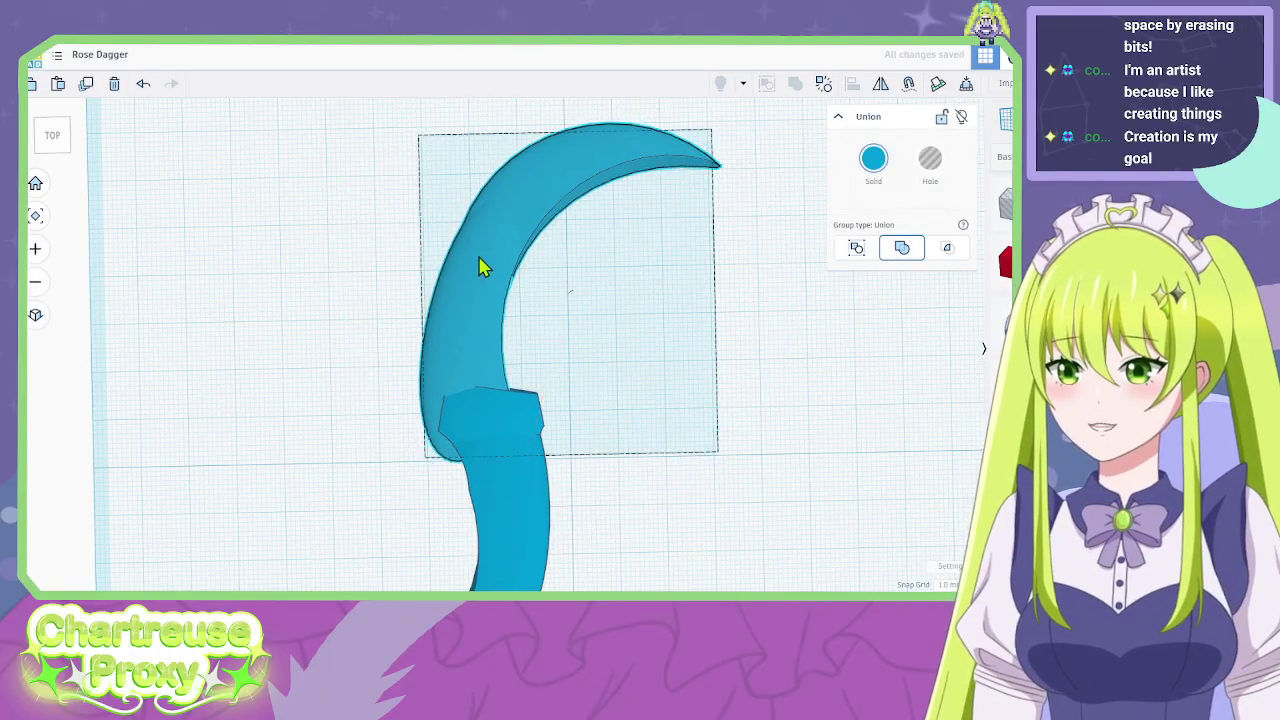
{"action": "left_click_drag", "start_coordinate": [480, 266], "coordinate": [503, 266]}
{"action": "left_click_drag", "start_coordinate": [452, 456], "coordinate": [495, 434]}
{"action": "left_click_drag", "start_coordinate": [519, 270], "coordinate": [486, 294]}
{"action": "right_click_drag", "start_coordinate": [486, 294], "coordinate": [785, 423]}
{"action": "left_click_drag", "start_coordinate": [1005, 205], "coordinate": [595, 150]}
{"action": "key", "text": "alt+Tab"}
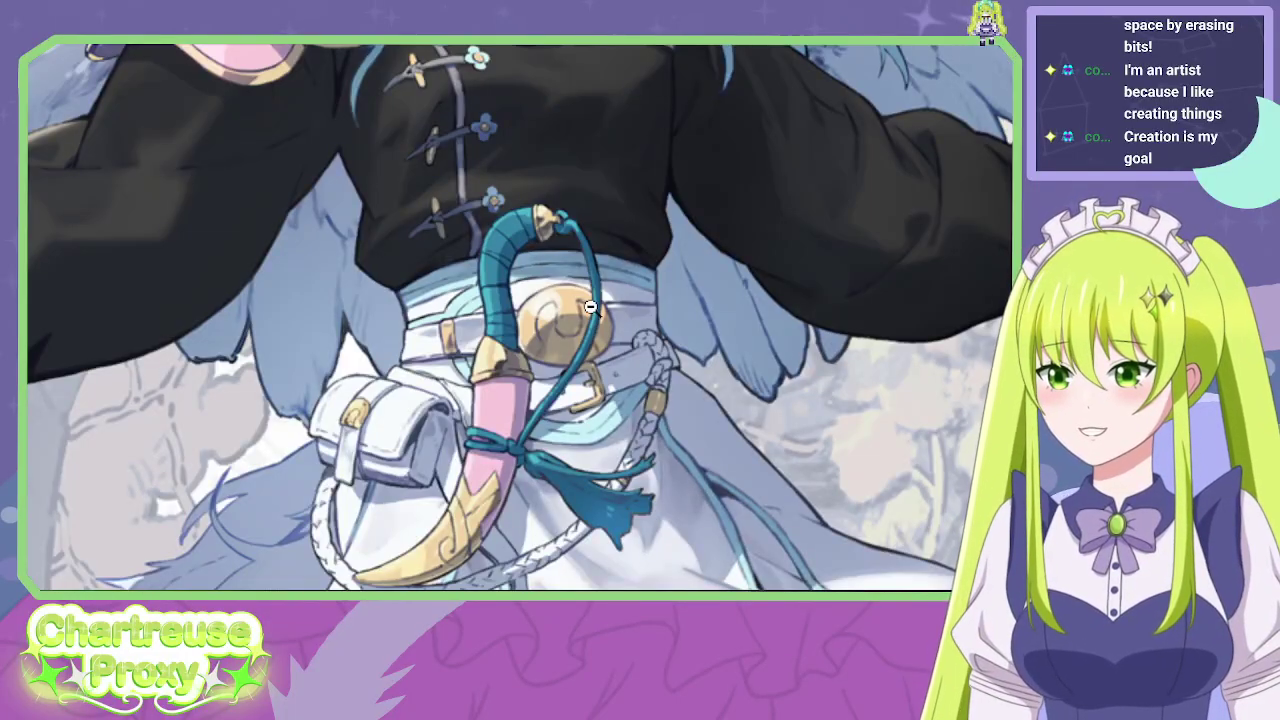
{"action": "key", "text": "alt+Tab"}
{"action": "right_click_drag", "start_coordinate": [680, 337], "coordinate": [677, 449]}
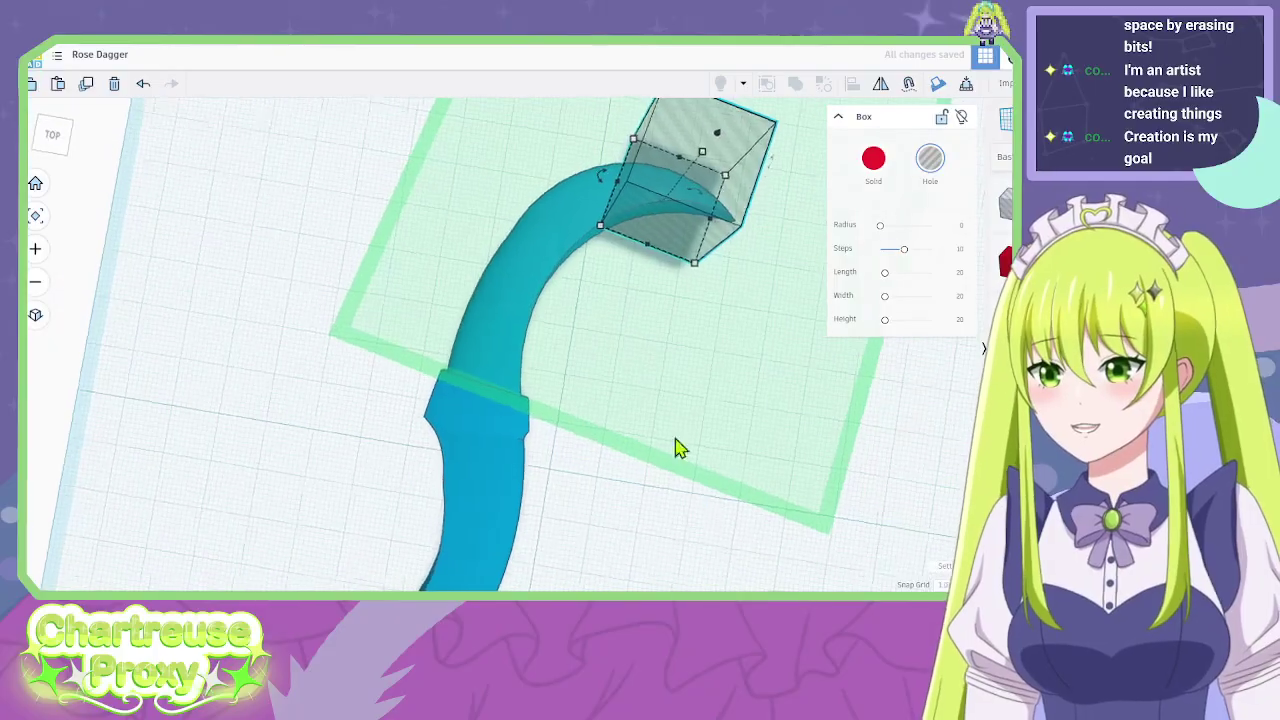
{"action": "scroll", "coordinate": [662, 304], "scroll_direction": "up", "scroll_amount": 2}
{"action": "key", "text": "Delete"}
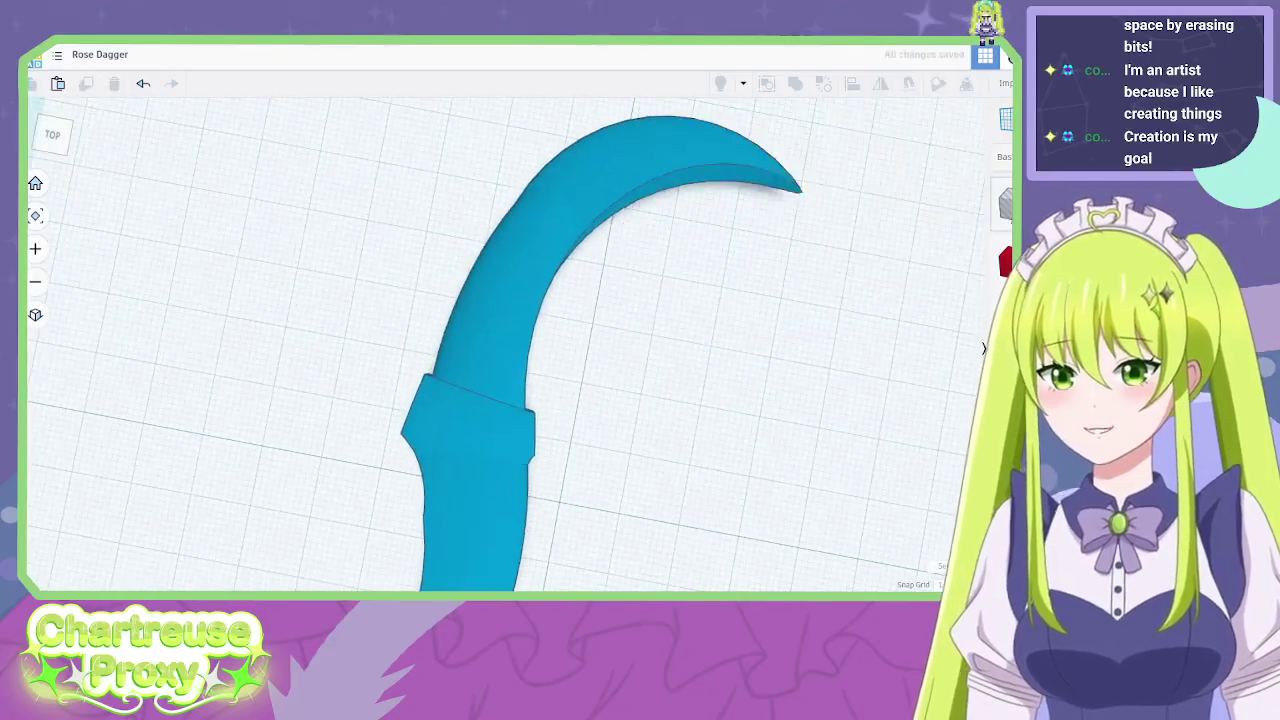
Place a hole box on the workplane beside the handle and enlarge its footprint.
{"action": "left_click_drag", "start_coordinate": [1005, 205], "coordinate": [723, 312]}
{"action": "middle_click_drag", "start_coordinate": [700, 325], "coordinate": [617, 405]}
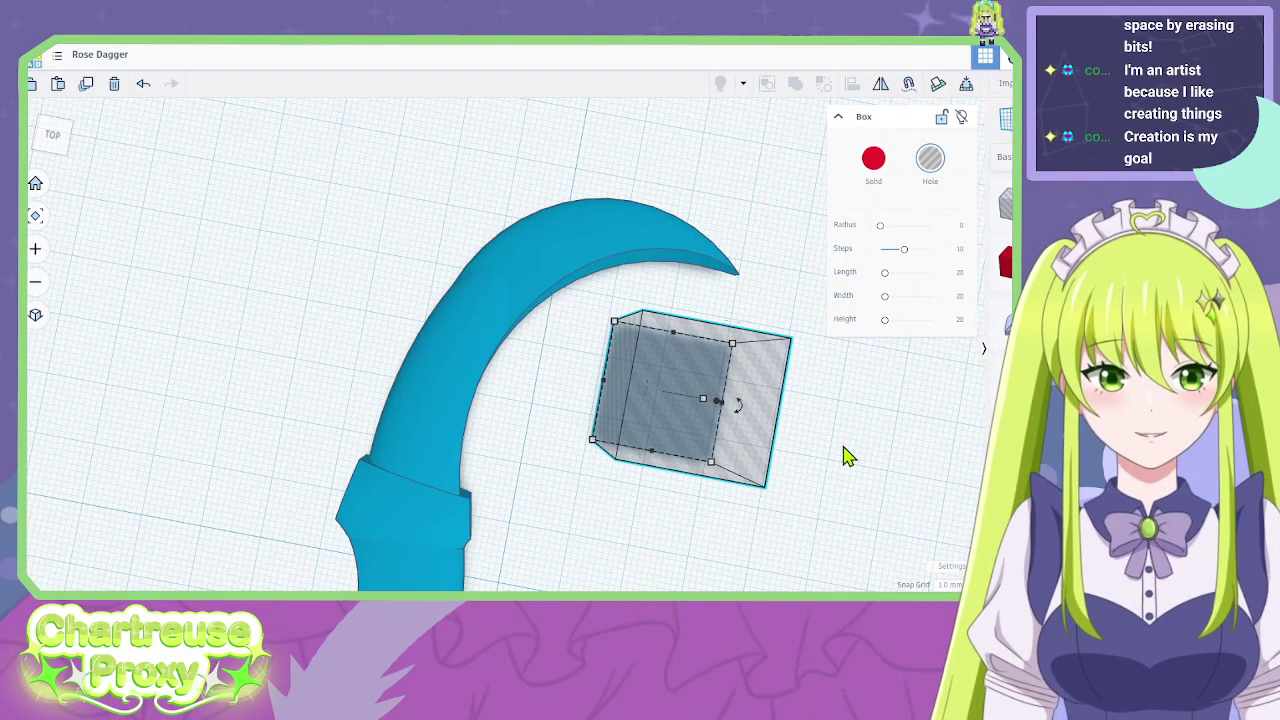
{"action": "right_click_drag", "start_coordinate": [843, 456], "coordinate": [623, 391]}
{"action": "left_click_drag", "start_coordinate": [622, 378], "coordinate": [722, 166]}
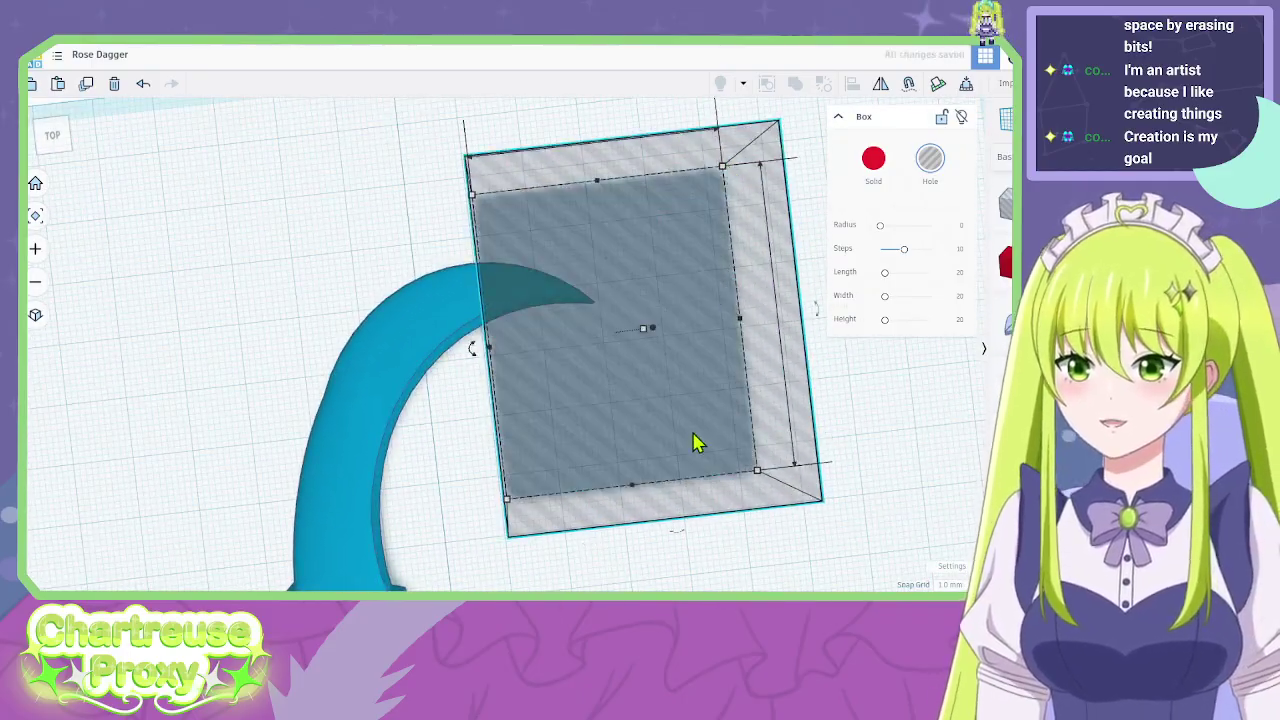
Move the hole box over the handle's pointed tip so that it covers the whole tip.
{"action": "left_click_drag", "start_coordinate": [697, 443], "coordinate": [646, 343]}
{"action": "right_click_drag", "start_coordinate": [646, 343], "coordinate": [666, 366]}
{"action": "left_click_drag", "start_coordinate": [735, 380], "coordinate": [703, 316]}
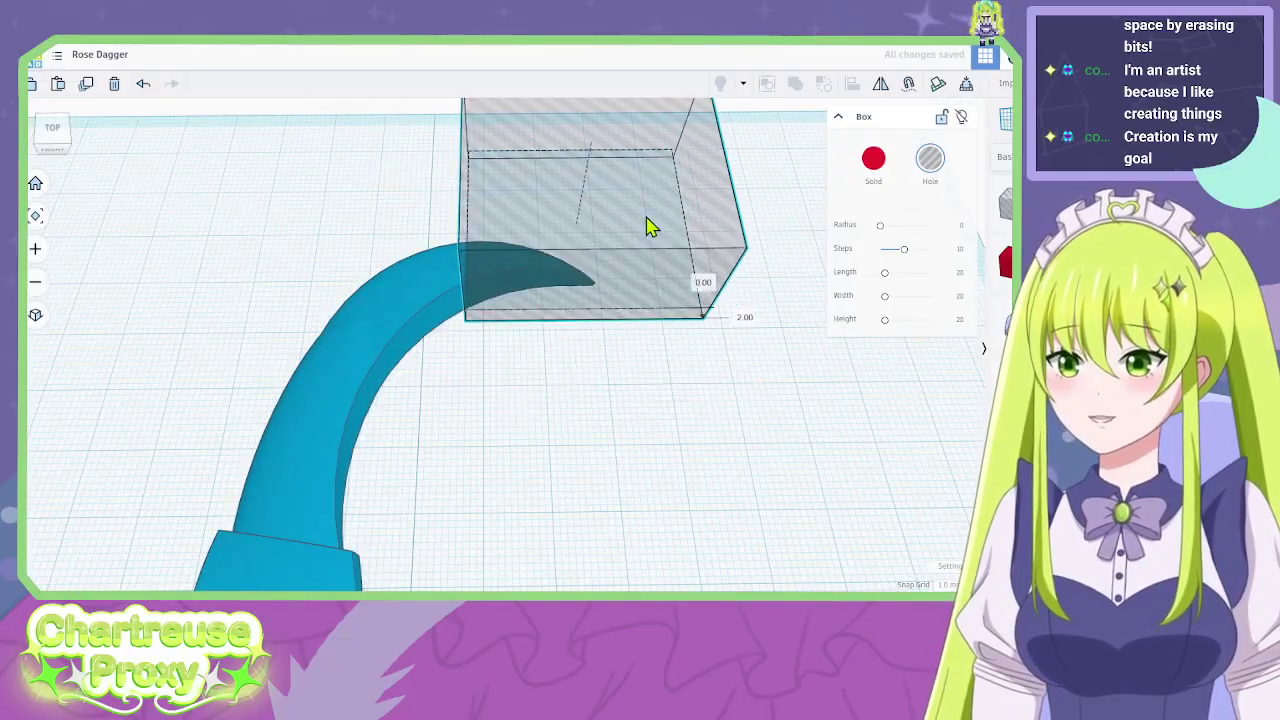
{"action": "left_click_drag", "start_coordinate": [647, 228], "coordinate": [650, 280]}
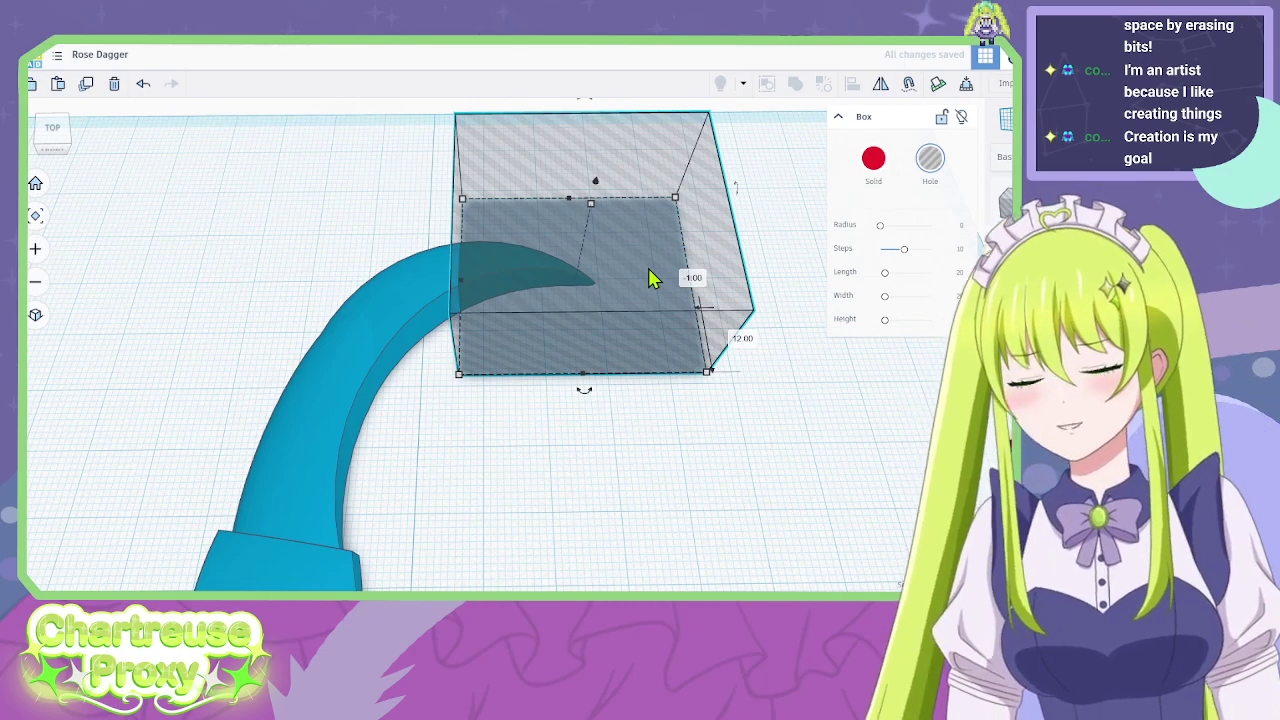
{"action": "left_click", "coordinate": [646, 455]}
{"action": "scroll", "coordinate": [646, 455], "scroll_direction": "down", "scroll_amount": 3}
{"action": "middle_click_drag", "start_coordinate": [646, 455], "coordinate": [674, 284]}
{"action": "left_click_drag", "start_coordinate": [786, 532], "coordinate": [350, 150]}
{"action": "left_click_drag", "start_coordinate": [450, 337], "coordinate": [471, 334]}
{"action": "left_click", "coordinate": [620, 382]}
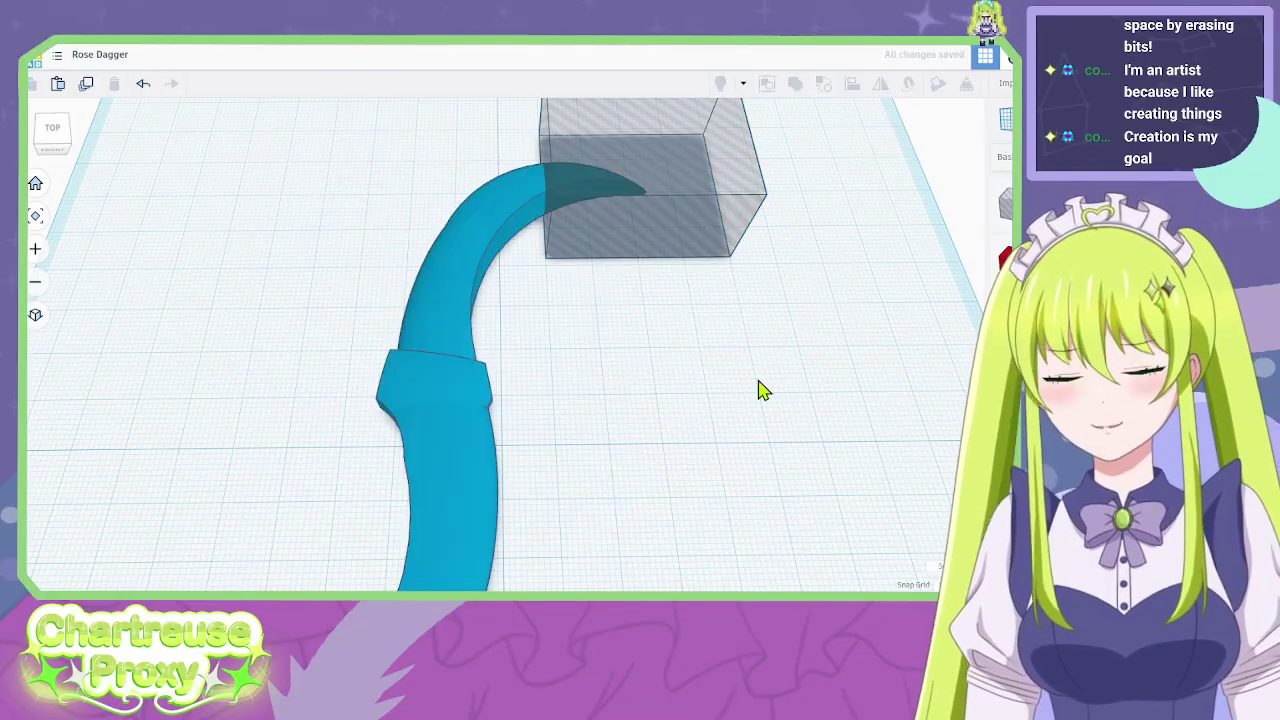
{"action": "right_click_drag", "start_coordinate": [766, 386], "coordinate": [983, 348]}
{"action": "scroll", "coordinate": [783, 508], "scroll_direction": "up", "scroll_amount": 2}
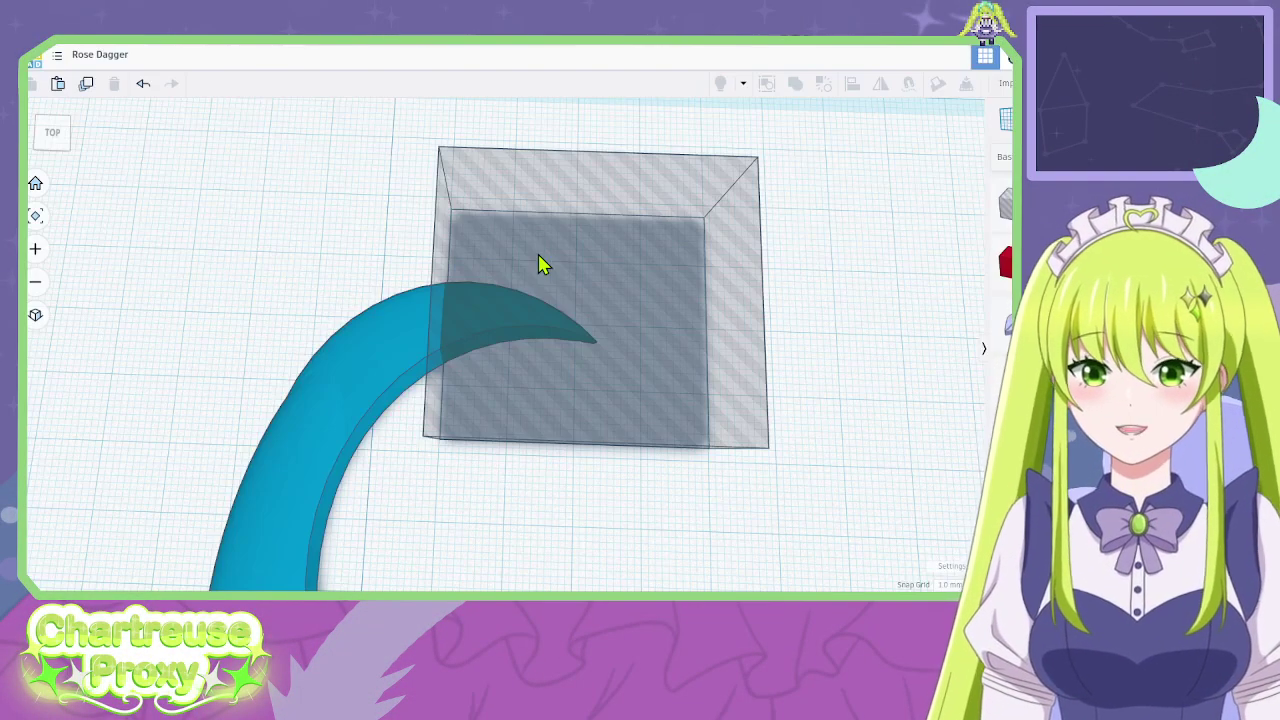
{"action": "scroll", "coordinate": [554, 503], "scroll_direction": "down", "scroll_amount": 5}
{"action": "right_click_drag", "start_coordinate": [554, 503], "coordinate": [686, 312]}
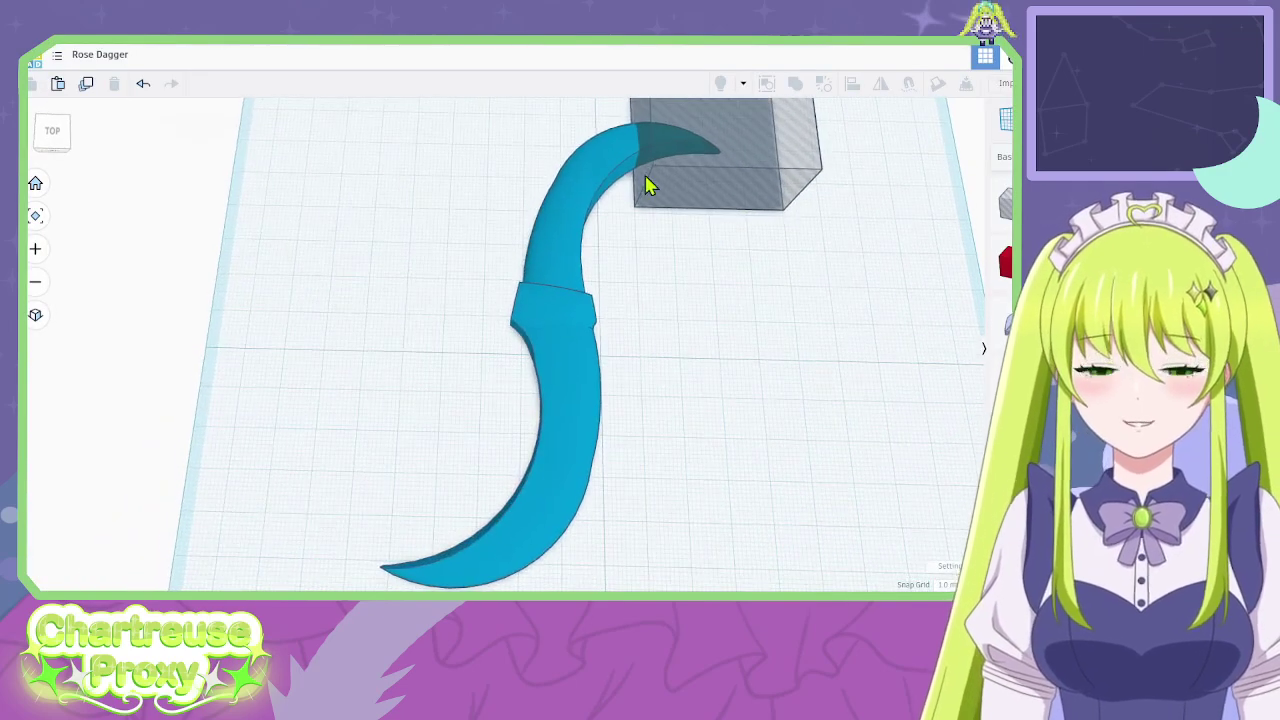
{"action": "left_click", "coordinate": [672, 190]}
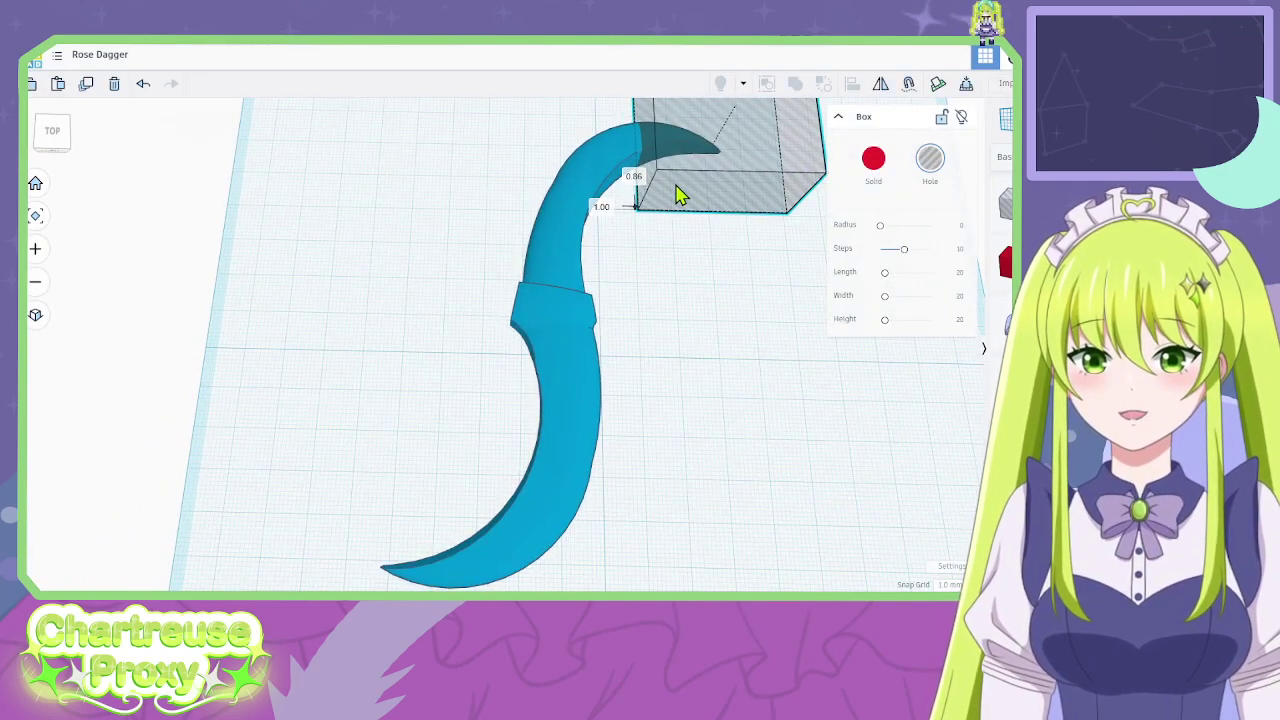
{"action": "key", "text": "ctrl+z"}
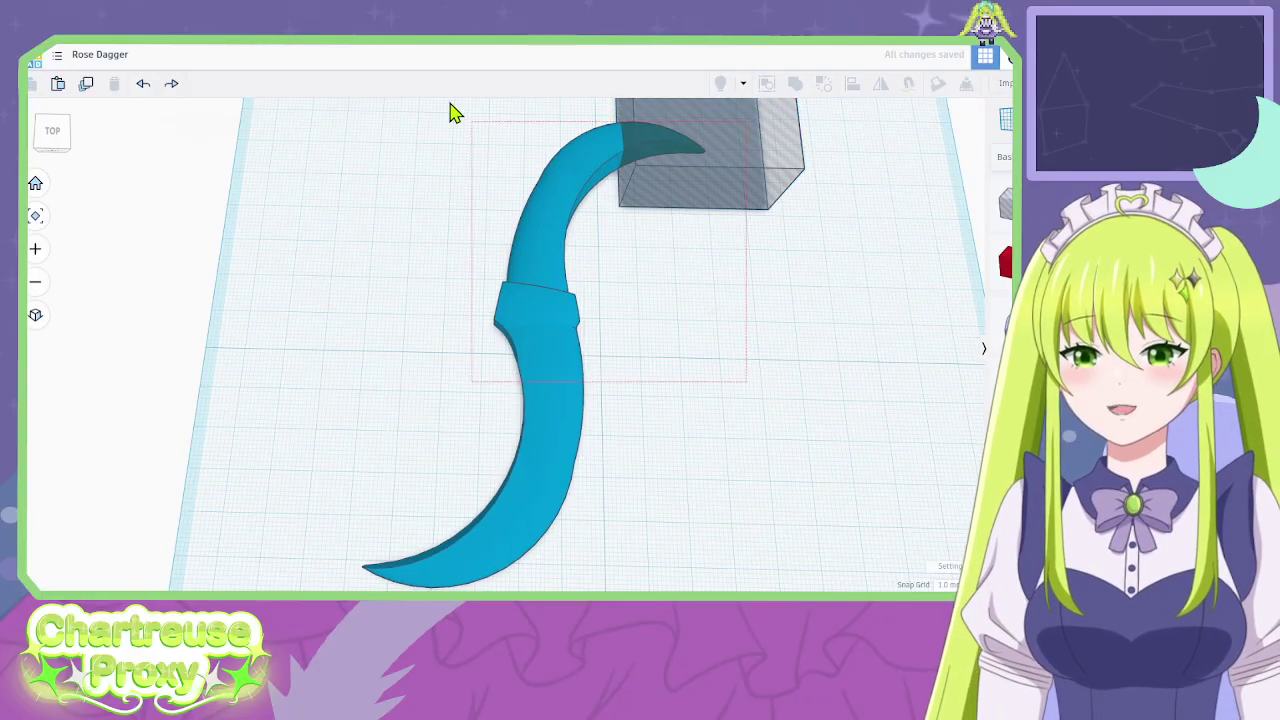
Shift the sheath, handle and hole box together slightly and group them as a union to cut off the handle's tip.
{"action": "left_click_drag", "start_coordinate": [449, 114], "coordinate": [850, 363]}
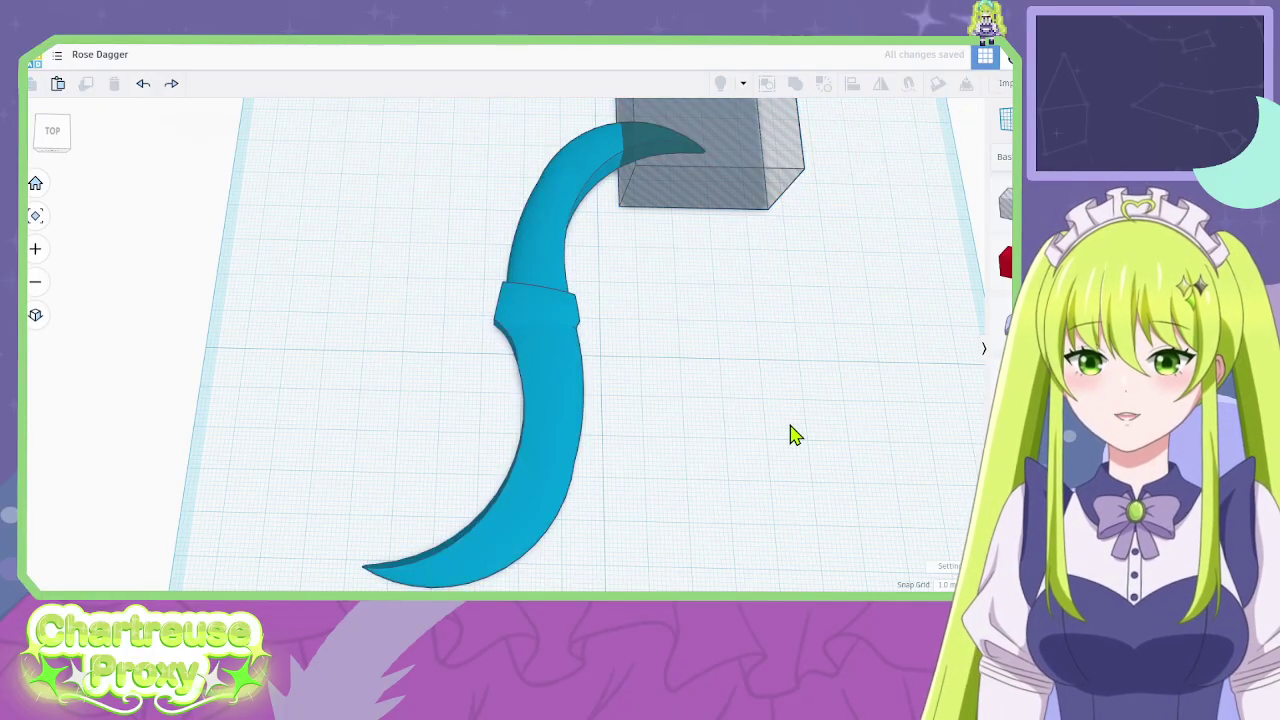
{"action": "left_click_drag", "start_coordinate": [805, 434], "coordinate": [412, 130]}
{"action": "left_click_drag", "start_coordinate": [568, 322], "coordinate": [586, 327]}
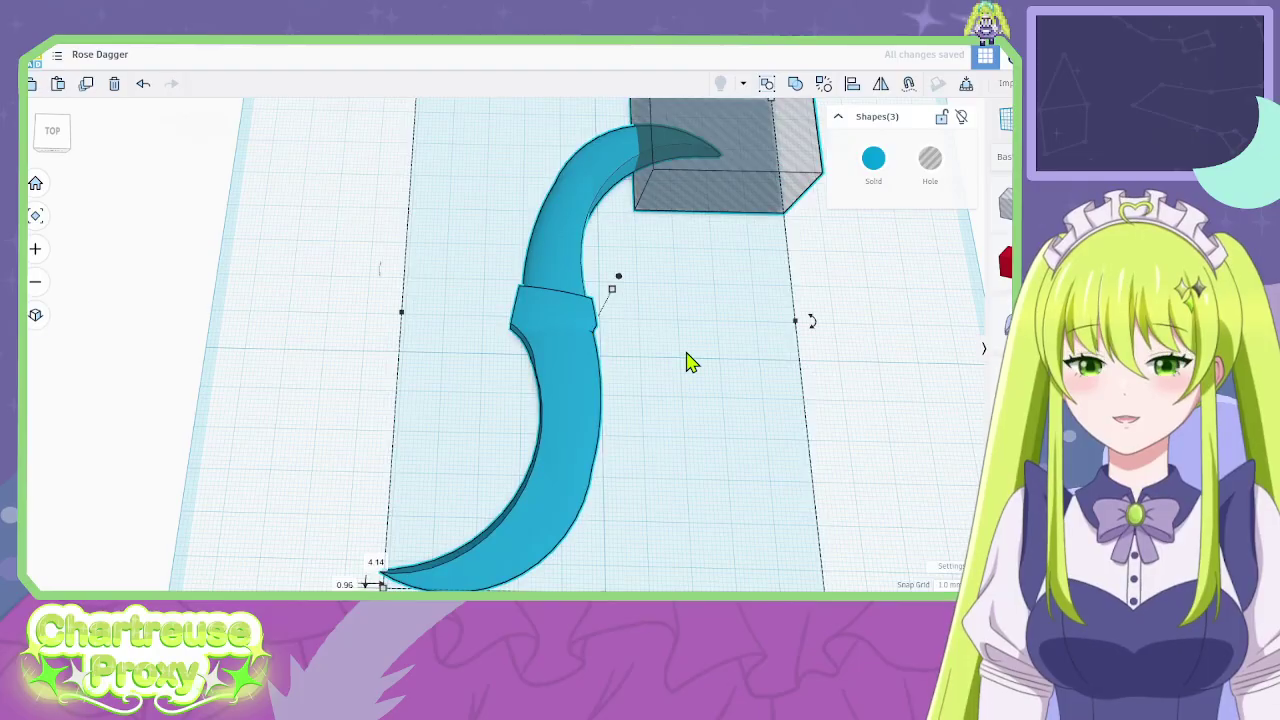
{"action": "scroll", "coordinate": [697, 362], "scroll_direction": "up", "scroll_amount": 2}
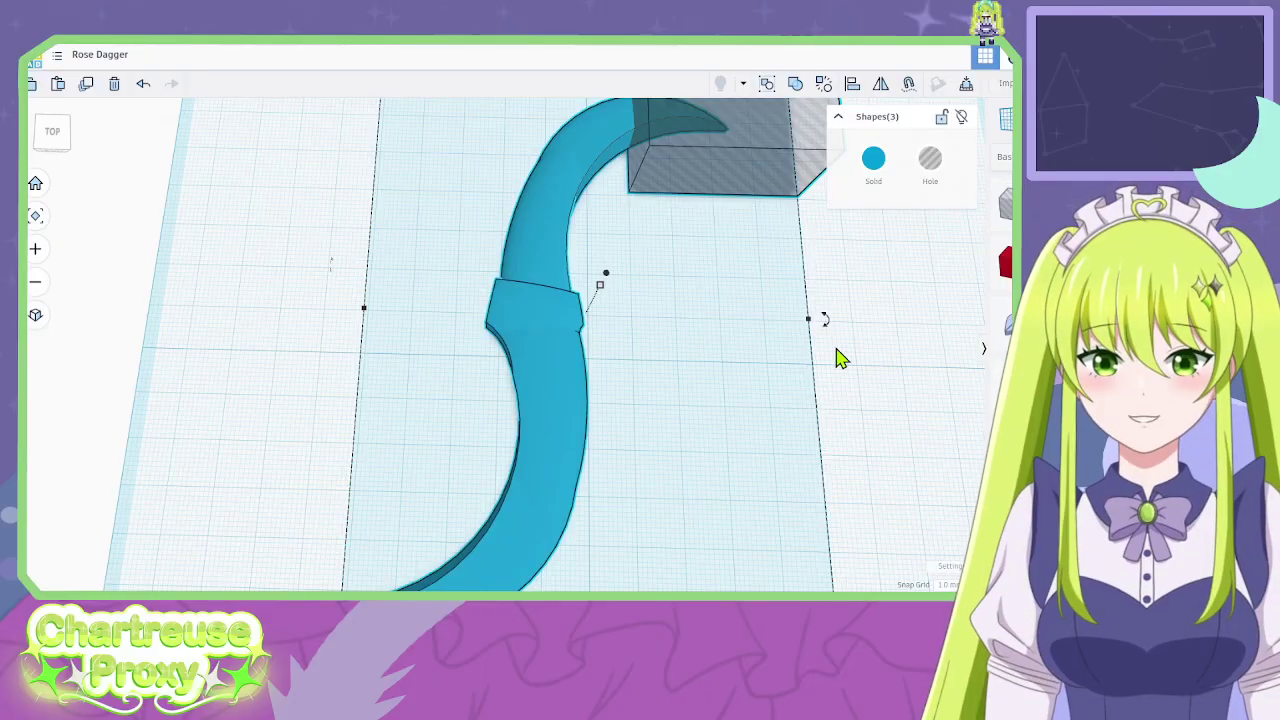
{"action": "left_click", "coordinate": [795, 84]}
Place a solid sphere at the cut end of the handle as a pommel.
{"action": "scroll", "coordinate": [818, 338], "scroll_direction": "down", "scroll_amount": 3}
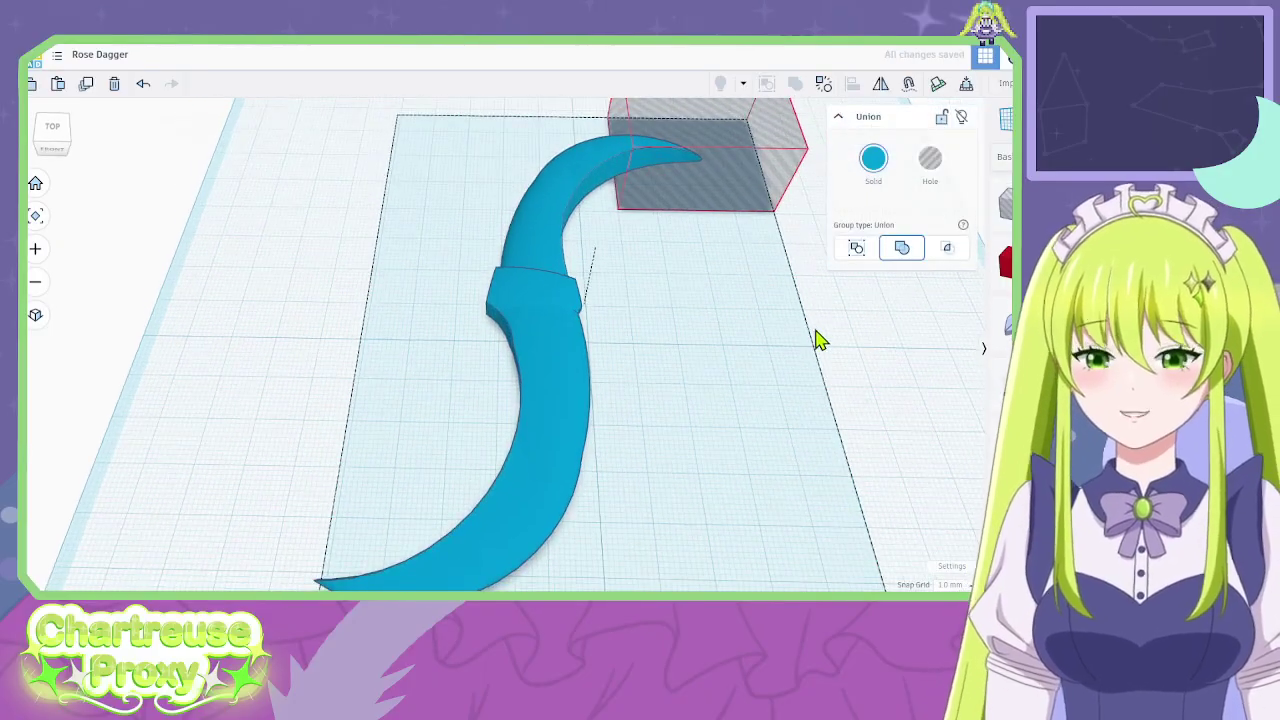
{"action": "right_click_drag", "start_coordinate": [820, 337], "coordinate": [837, 380]}
{"action": "scroll", "coordinate": [697, 328], "scroll_direction": "up", "scroll_amount": 3}
{"action": "right_click_drag", "start_coordinate": [697, 328], "coordinate": [694, 357]}
{"action": "scroll", "coordinate": [694, 354], "scroll_direction": "up", "scroll_amount": 2}
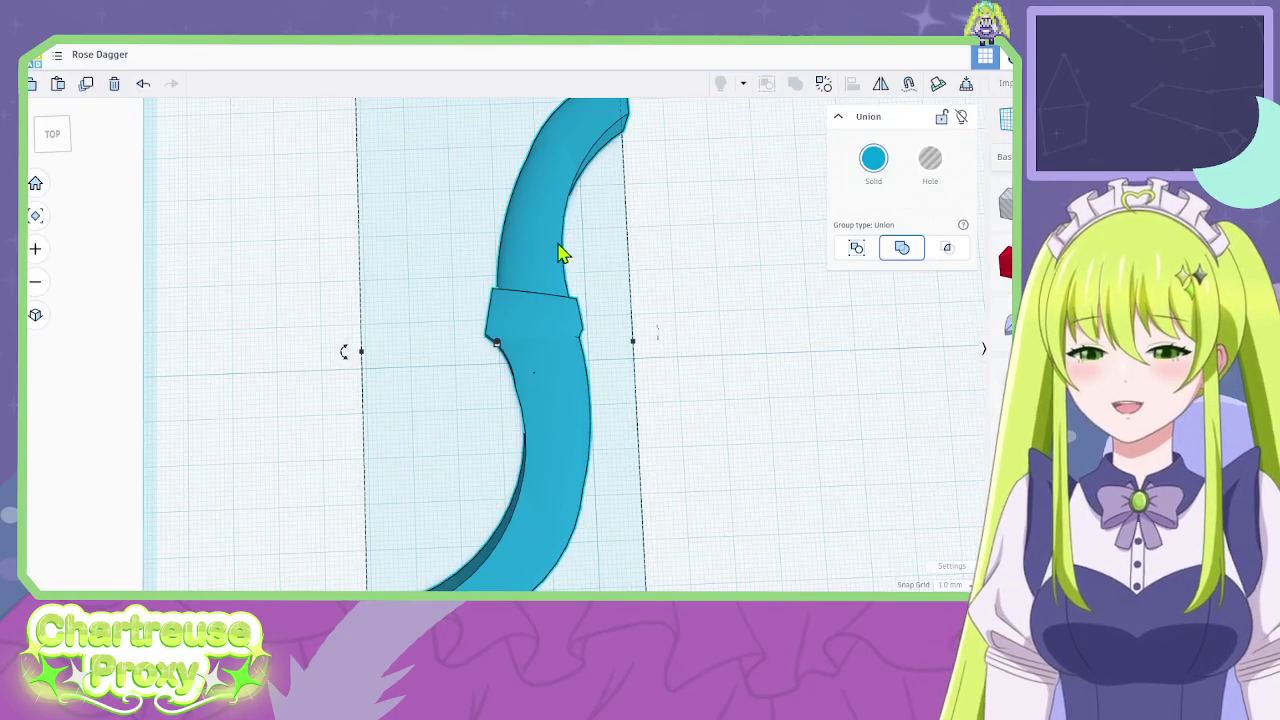
{"action": "right_click_drag", "start_coordinate": [563, 251], "coordinate": [863, 314]}
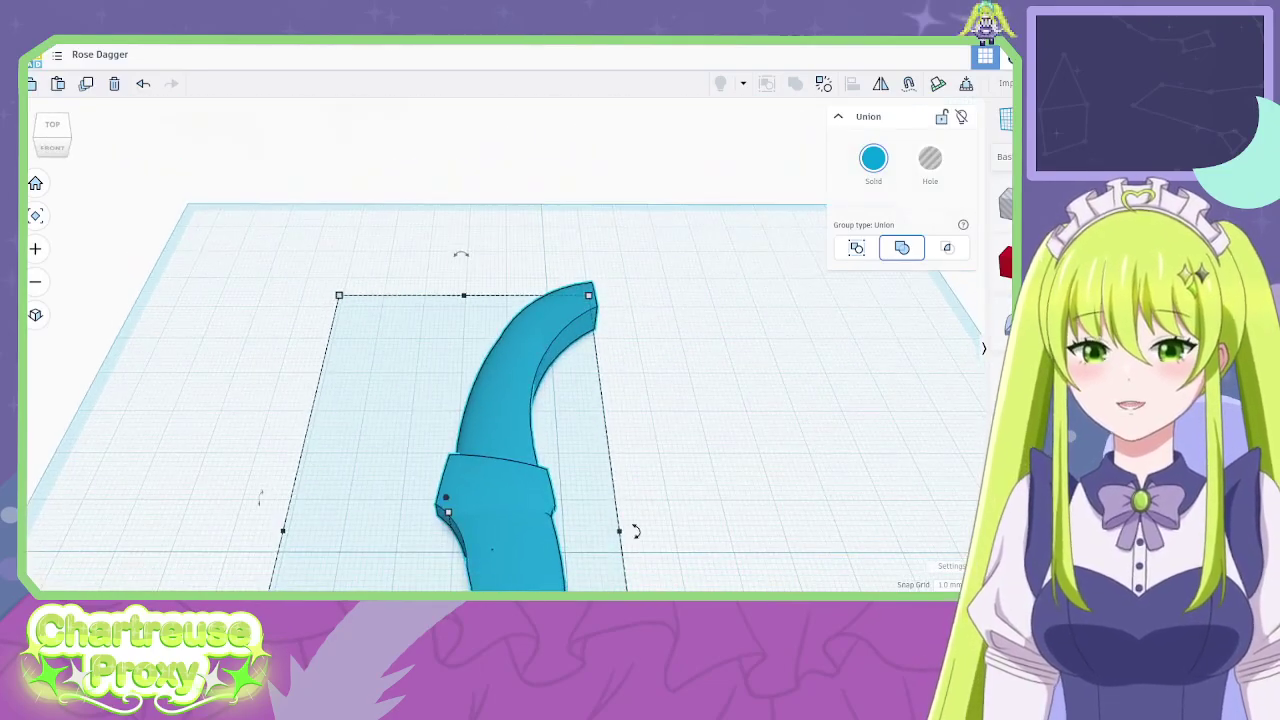
{"action": "left_click_drag", "start_coordinate": [1010, 320], "coordinate": [612, 318]}
{"action": "right_click_drag", "start_coordinate": [706, 351], "coordinate": [546, 287]}
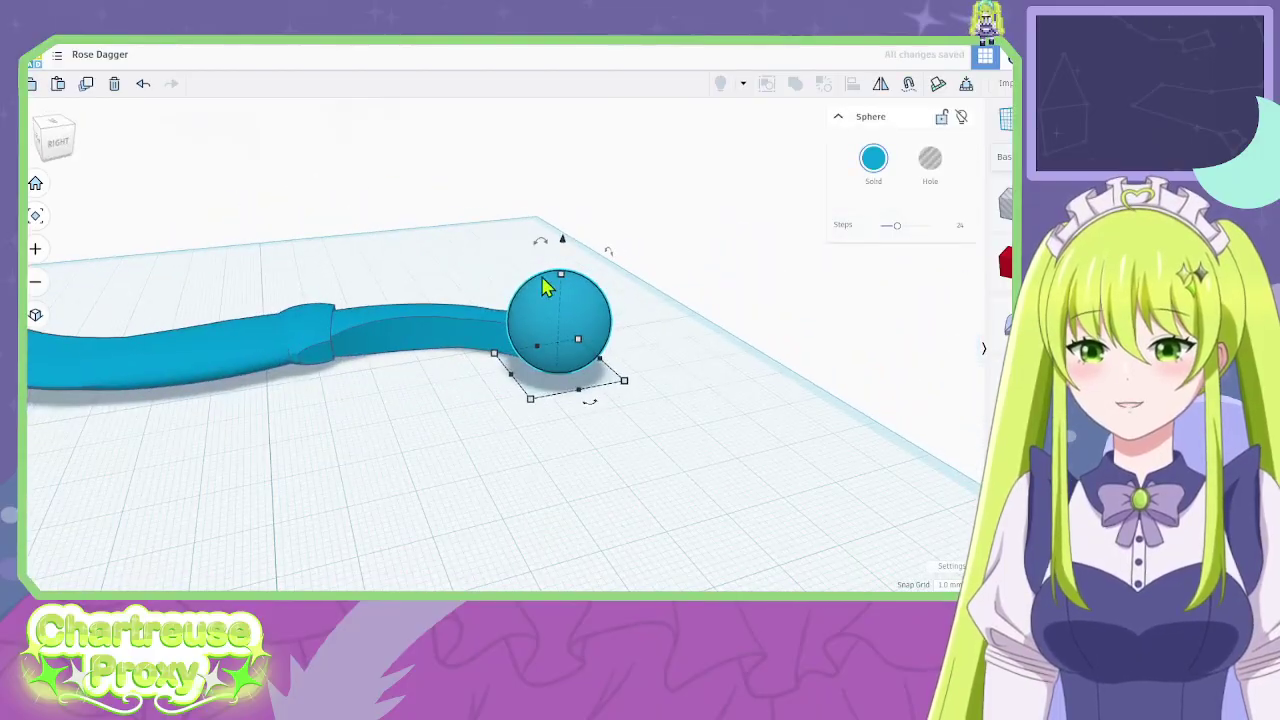
Shrink the sphere's footprint to about 17 by 18 mm and move it into the handle's cut end.
{"action": "mouse_move", "coordinate": [559, 284]}
{"action": "right_click_drag", "start_coordinate": [566, 341], "coordinate": [572, 373]}
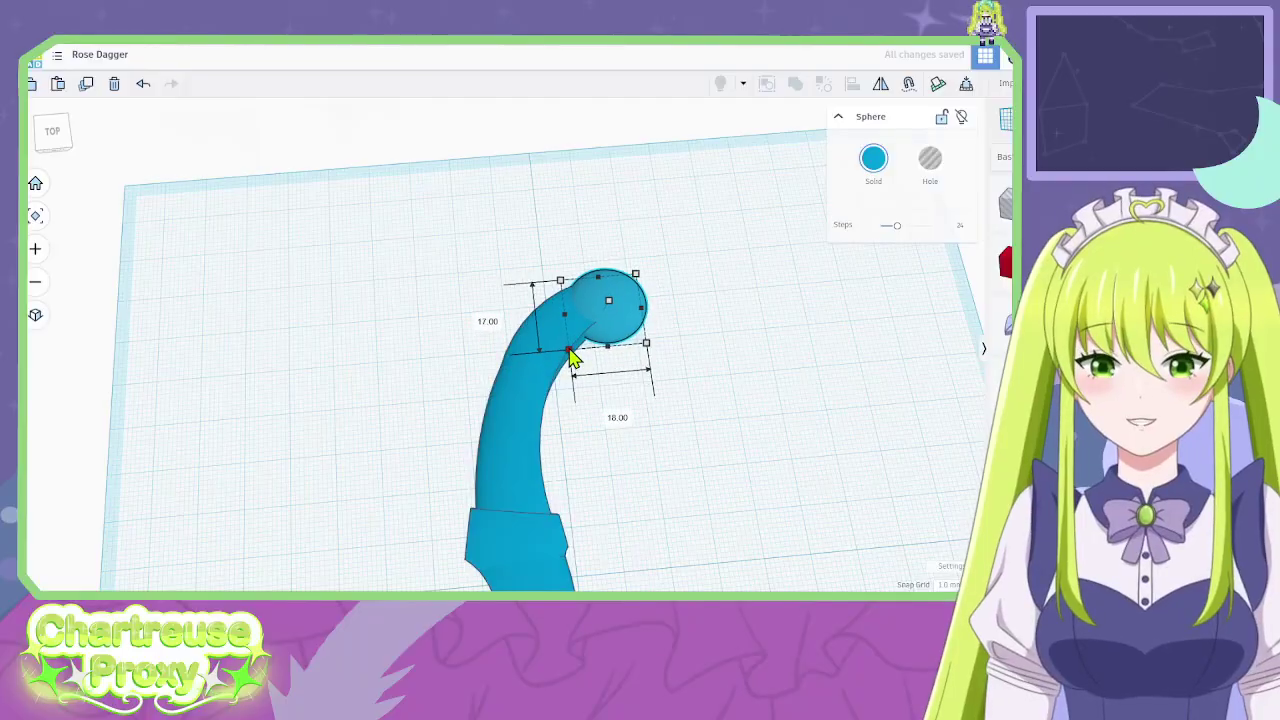
{"action": "scroll", "coordinate": [678, 316], "scroll_direction": "up", "scroll_amount": 6}
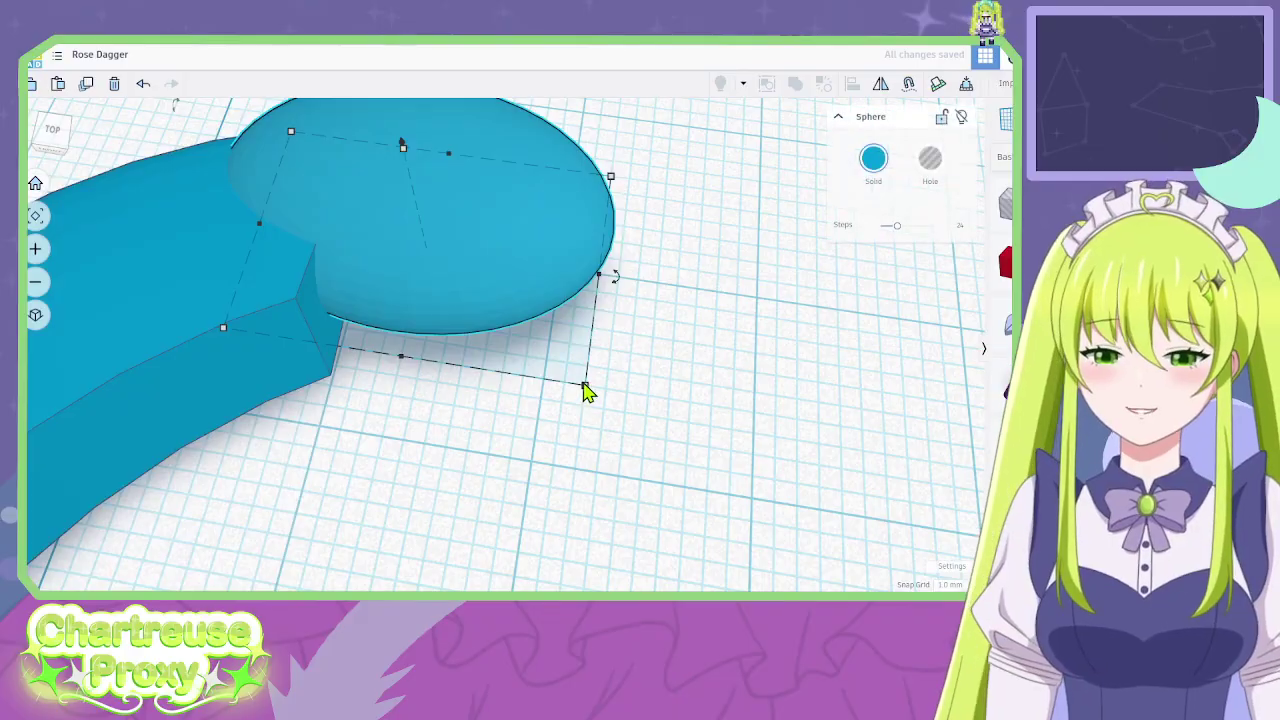
{"action": "mouse_move", "coordinate": [585, 390]}
{"action": "left_mouse_down"}
{"action": "mouse_move", "coordinate": [383, 294]}
{"action": "mouse_move", "coordinate": [360, 313]}
{"action": "mouse_move", "coordinate": [357, 300]}
{"action": "left_mouse_up"}
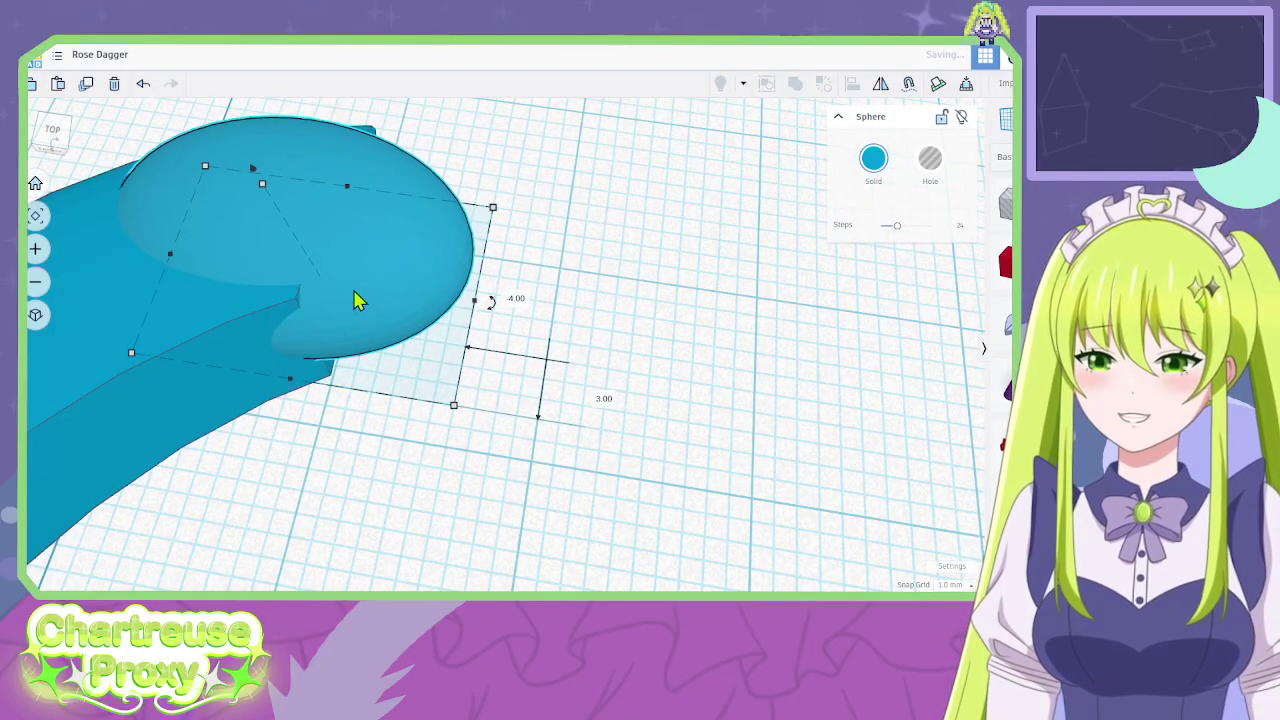
Flatten the sphere vertically so its height roughly matches the thickness of the handle's end.
{"action": "right_click_drag", "start_coordinate": [357, 300], "coordinate": [422, 371]}
{"action": "scroll", "coordinate": [427, 226], "scroll_direction": "down", "scroll_amount": 5}
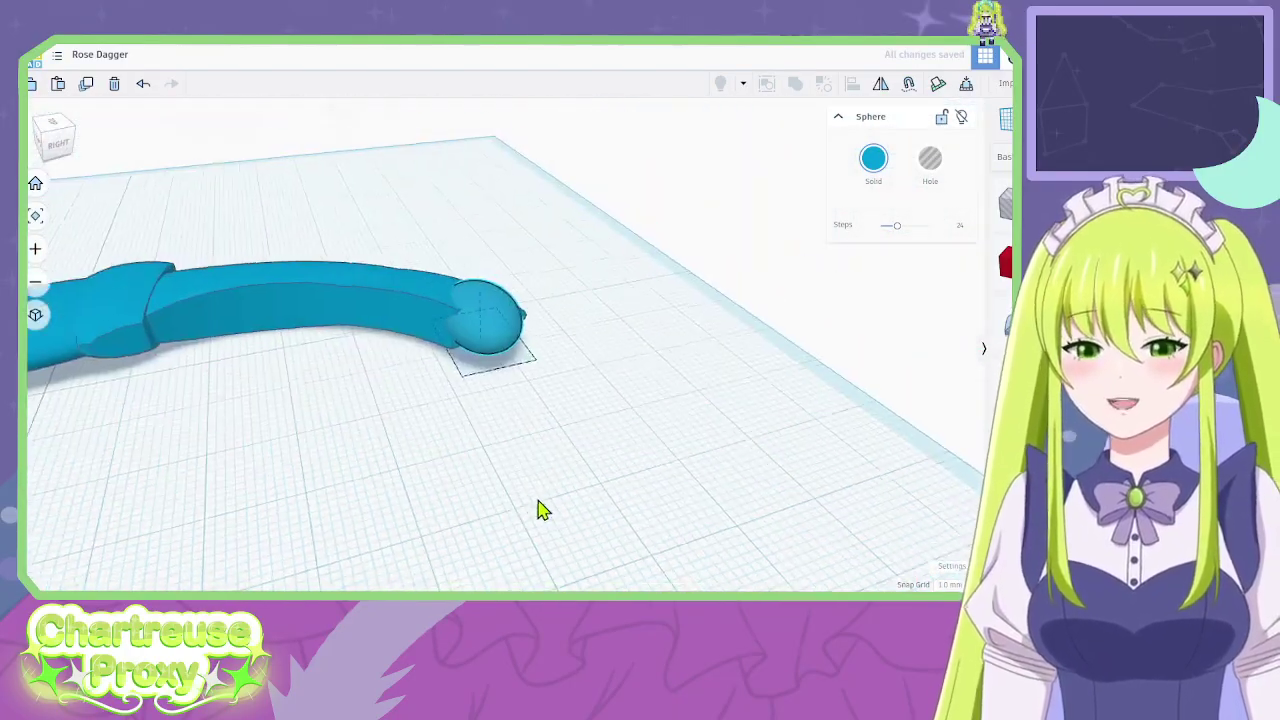
{"action": "right_click_drag", "start_coordinate": [537, 509], "coordinate": [460, 242]}
{"action": "scroll", "coordinate": [470, 255], "scroll_direction": "up", "scroll_amount": 3}
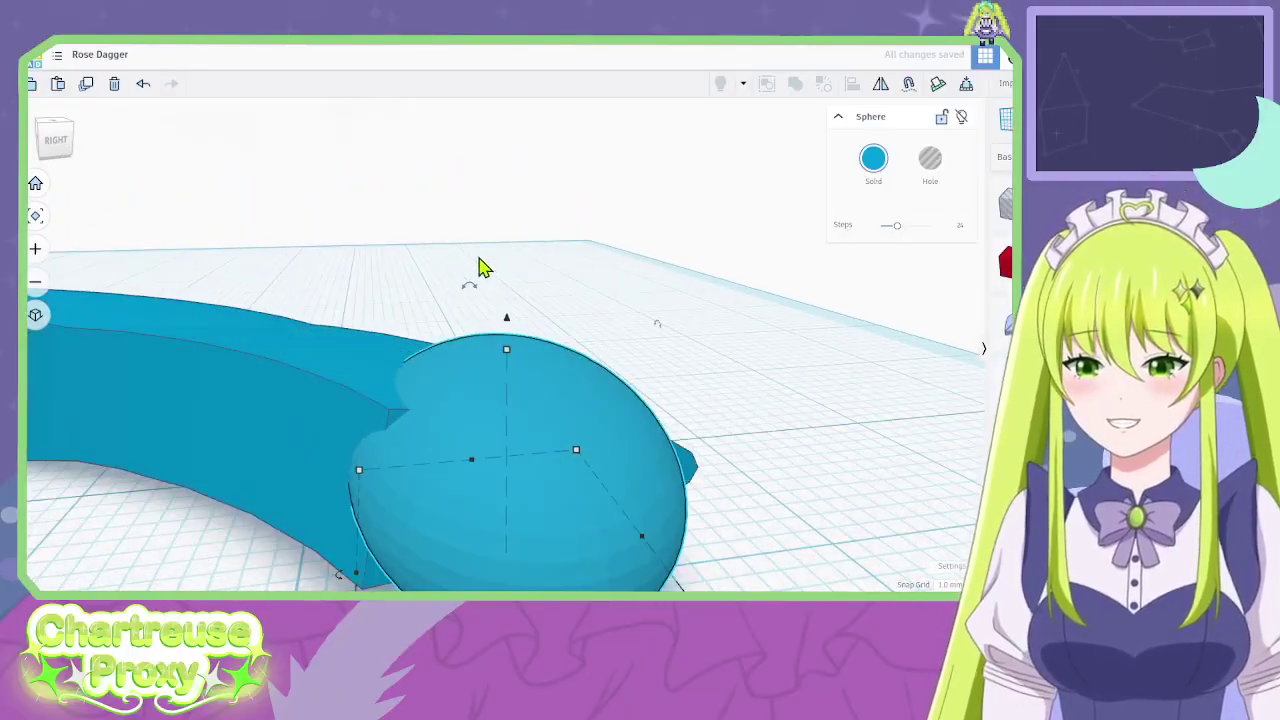
{"action": "left_click_drag", "start_coordinate": [507, 349], "coordinate": [520, 406]}
{"action": "right_click_drag", "start_coordinate": [520, 406], "coordinate": [443, 297]}
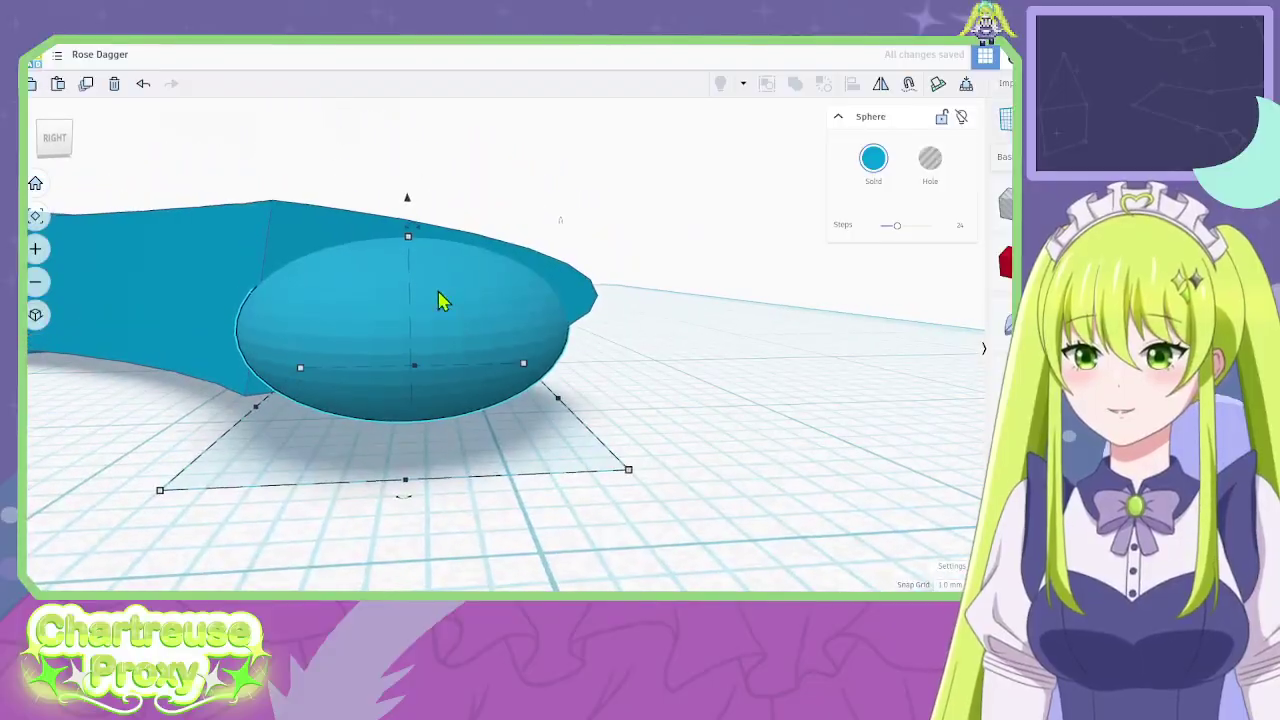
{"action": "left_click_drag", "start_coordinate": [410, 248], "coordinate": [409, 229]}
Switch to the reference artwork to examine the dagger's pommel and handle end, and return to the 3D design.
{"action": "right_click_drag", "start_coordinate": [457, 271], "coordinate": [129, 246]}
{"action": "key", "text": "alt+Tab"}
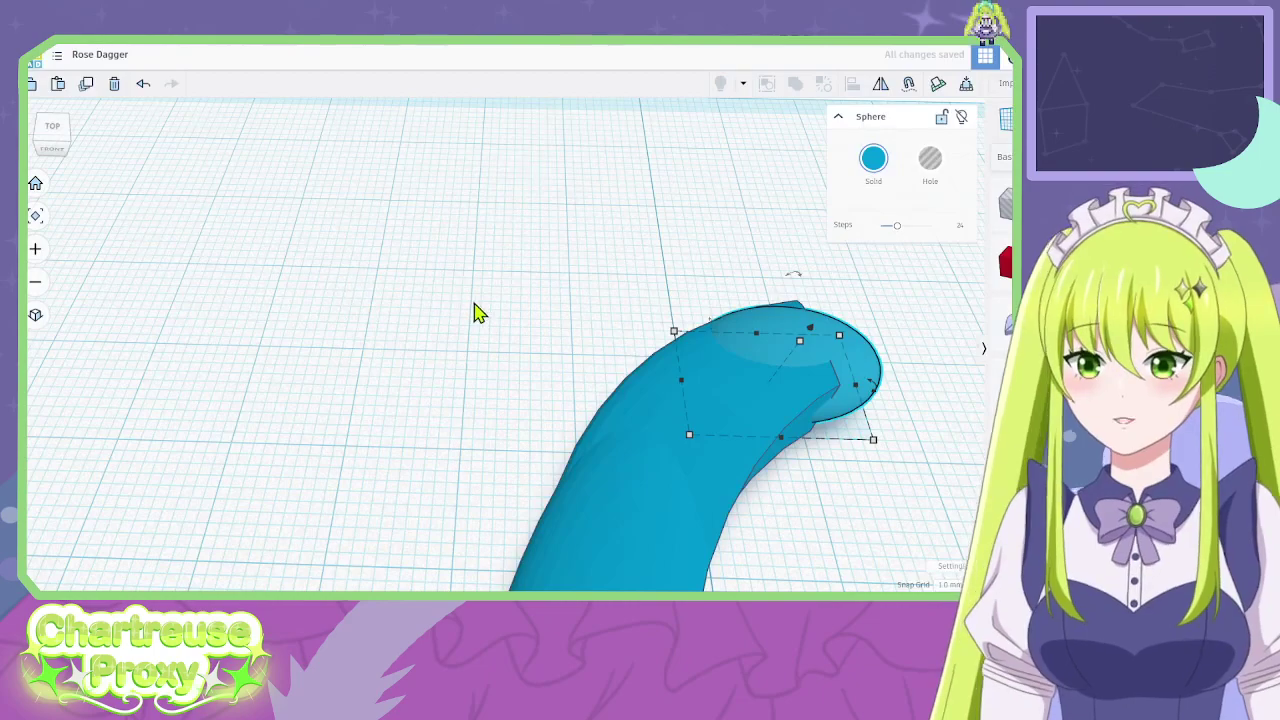
{"action": "key", "text": "alt+Tab"}
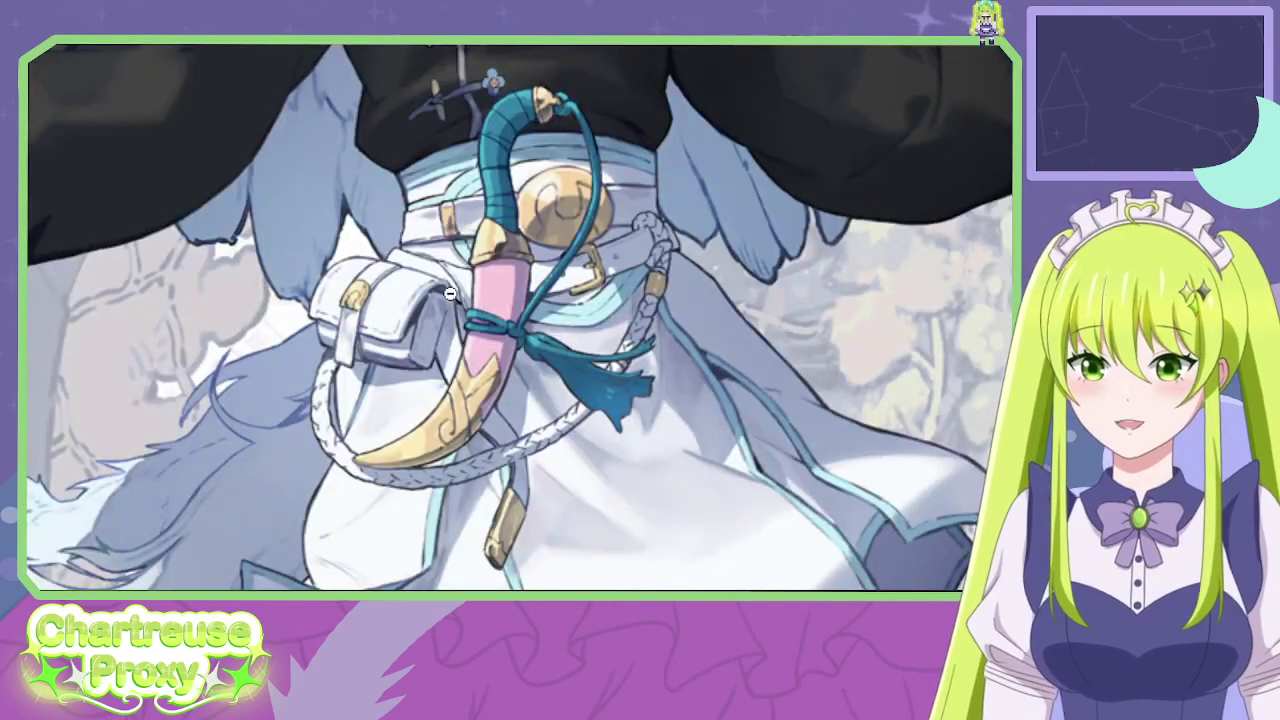
{"action": "key", "text": "alt+Tab"}
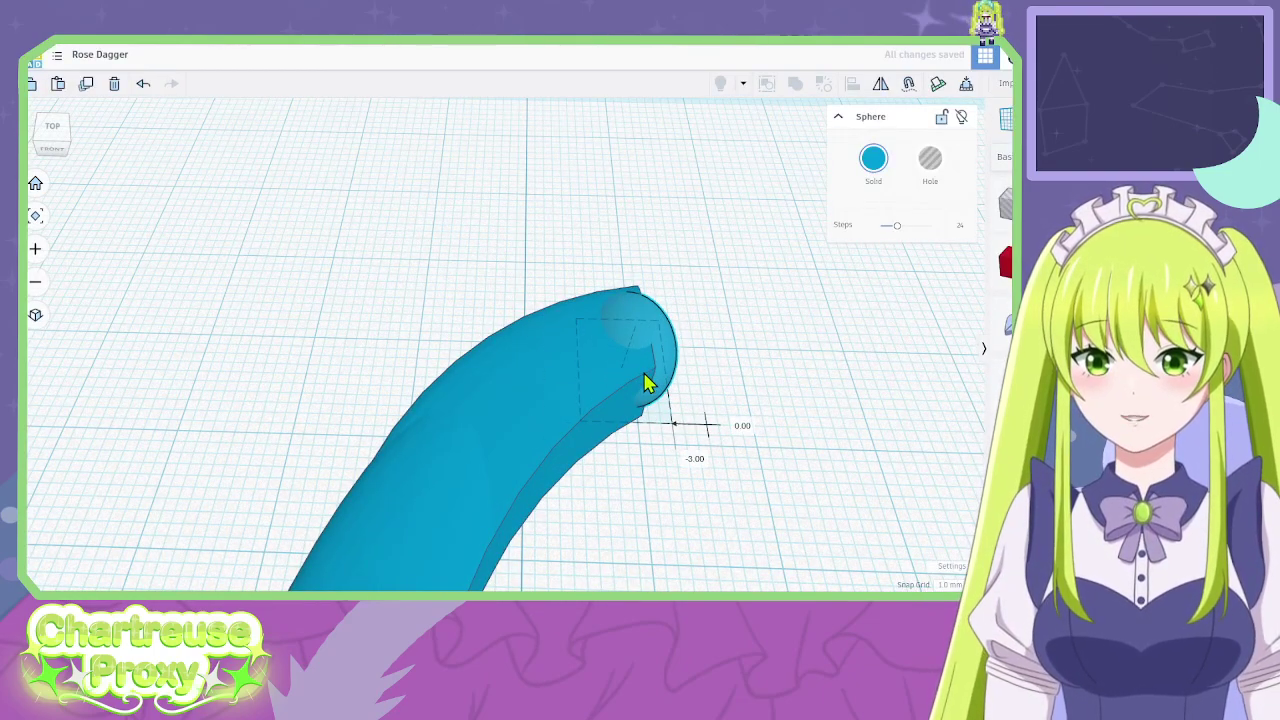
Try to increase the height of the pommel sphere at the handle's cut end.
{"action": "right_click_drag", "start_coordinate": [645, 383], "coordinate": [752, 393]}
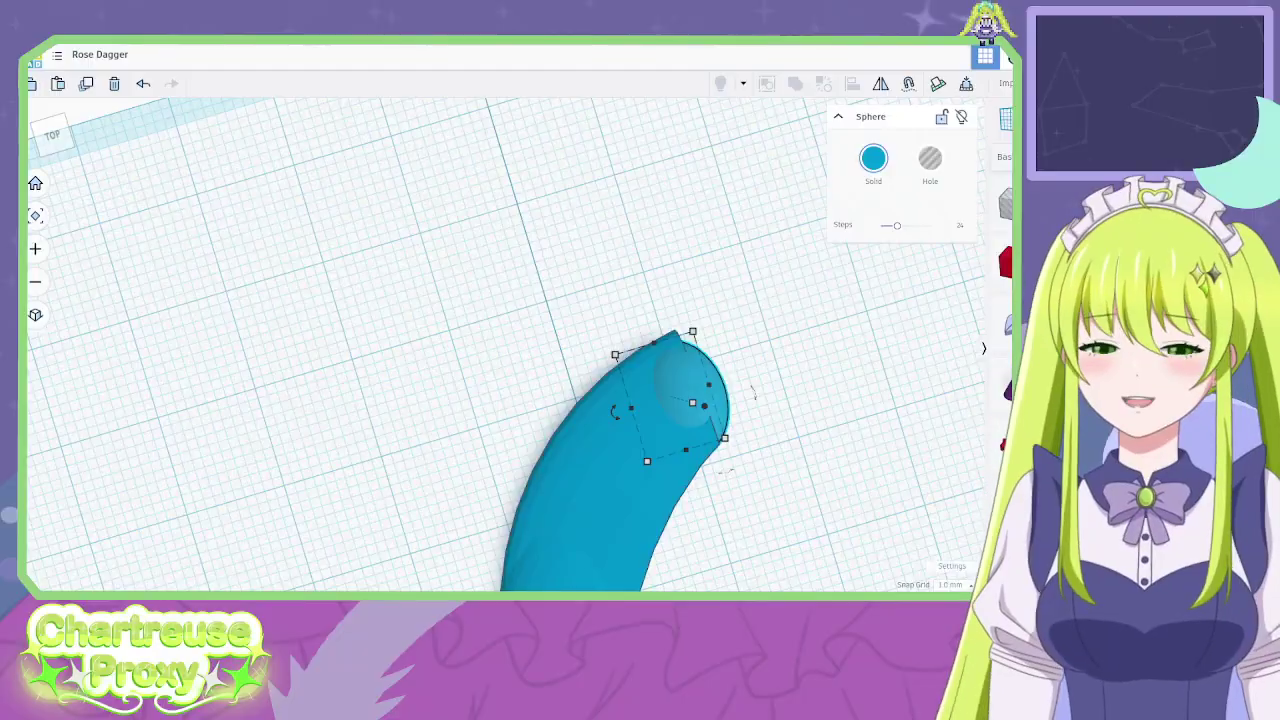
{"action": "right_click_drag", "start_coordinate": [752, 393], "coordinate": [598, 335]}
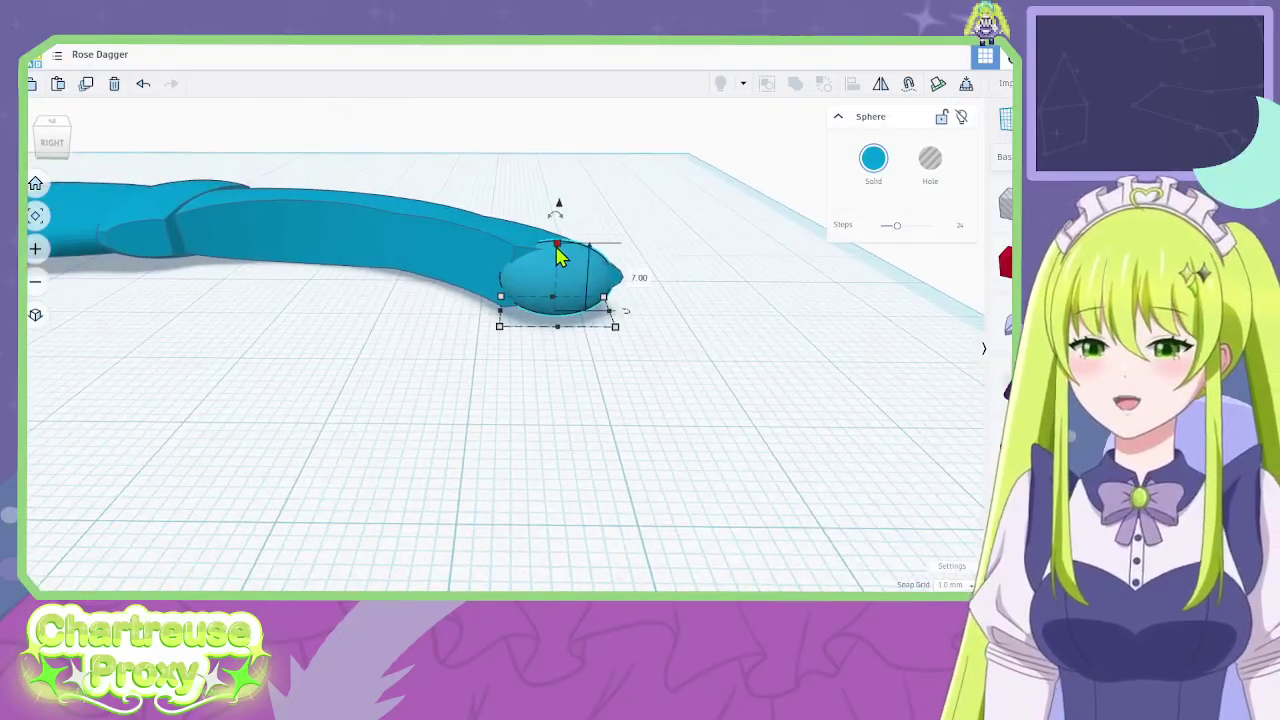
{"action": "left_click_drag", "start_coordinate": [556, 246], "coordinate": [557, 208]}
{"action": "key", "text": "ctrl+z"}
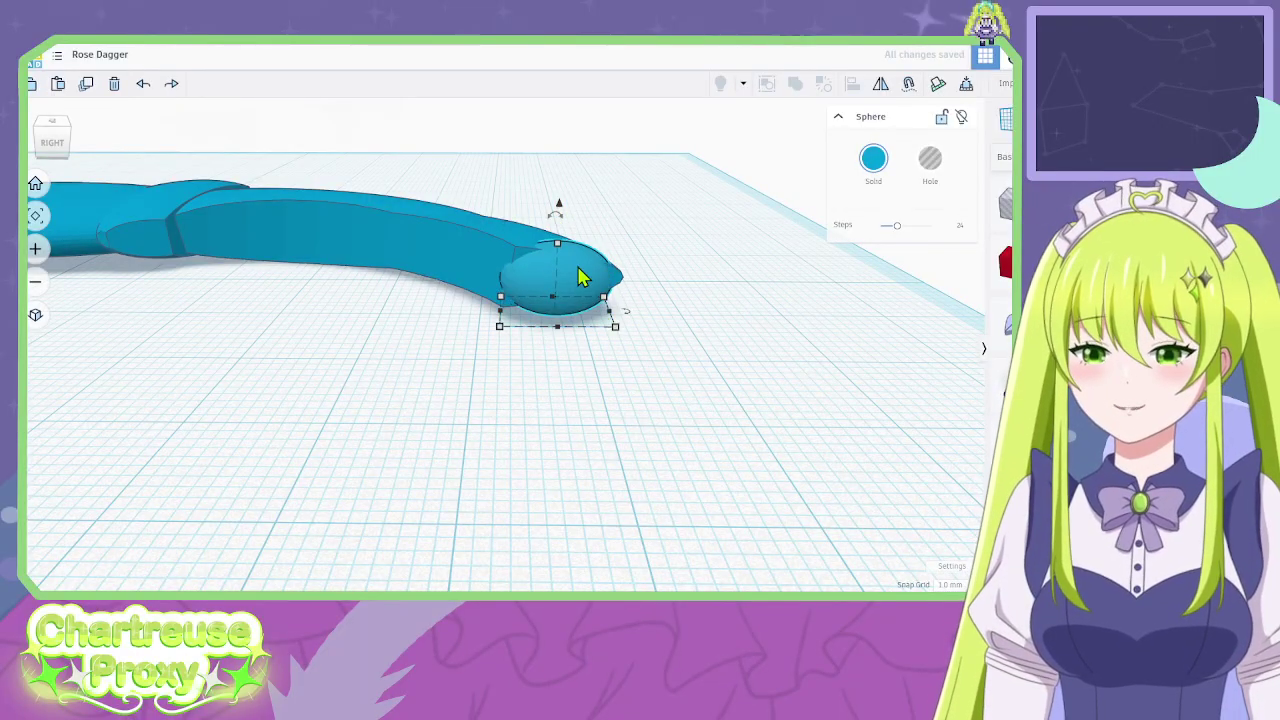
Try lowering the pommel sphere by 2 mm at the handle's cut end.
{"action": "right_click_drag", "start_coordinate": [580, 277], "coordinate": [757, 429]}
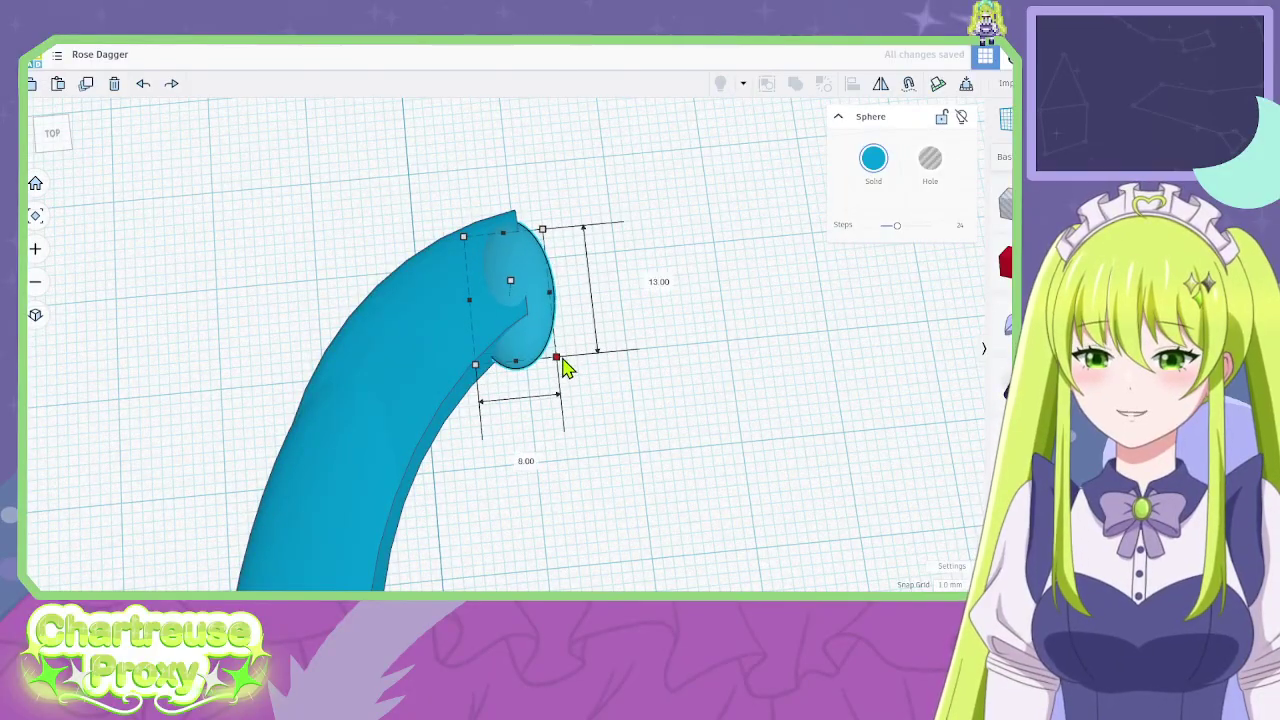
{"action": "right_click_drag", "start_coordinate": [566, 349], "coordinate": [503, 514]}
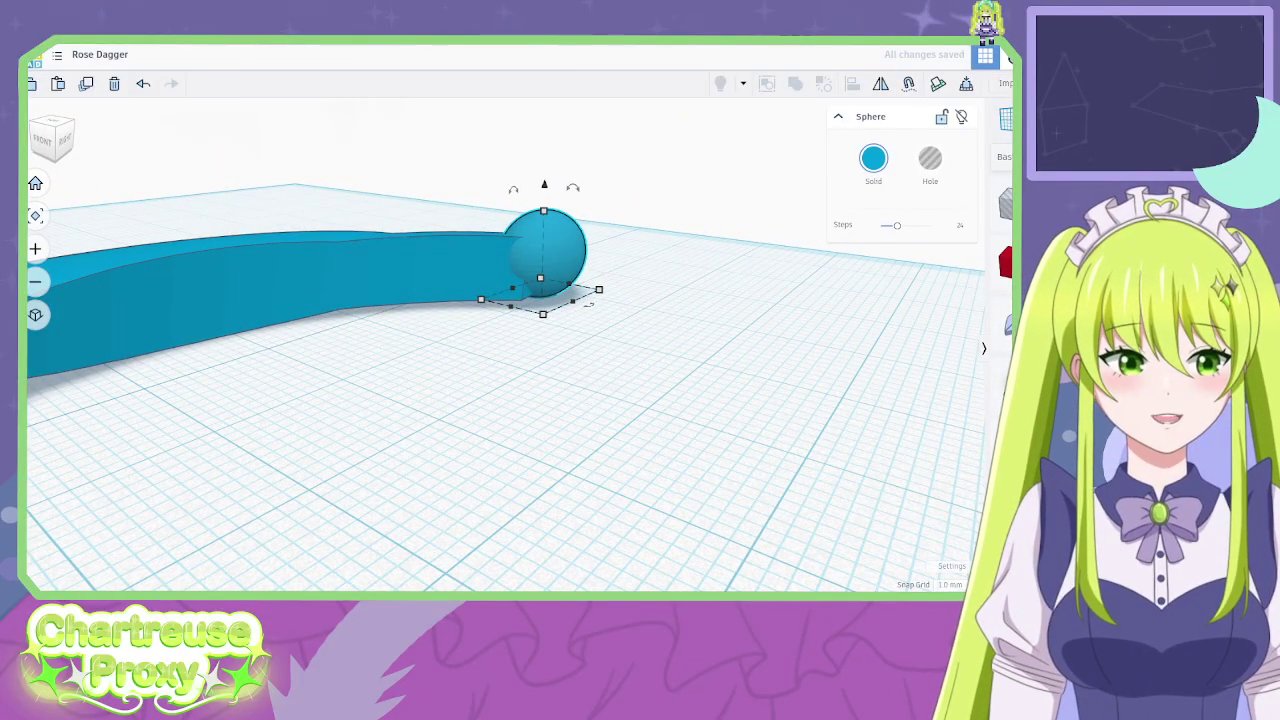
{"action": "right_click_drag", "start_coordinate": [588, 303], "coordinate": [487, 158]}
{"action": "key", "text": "Escape"}
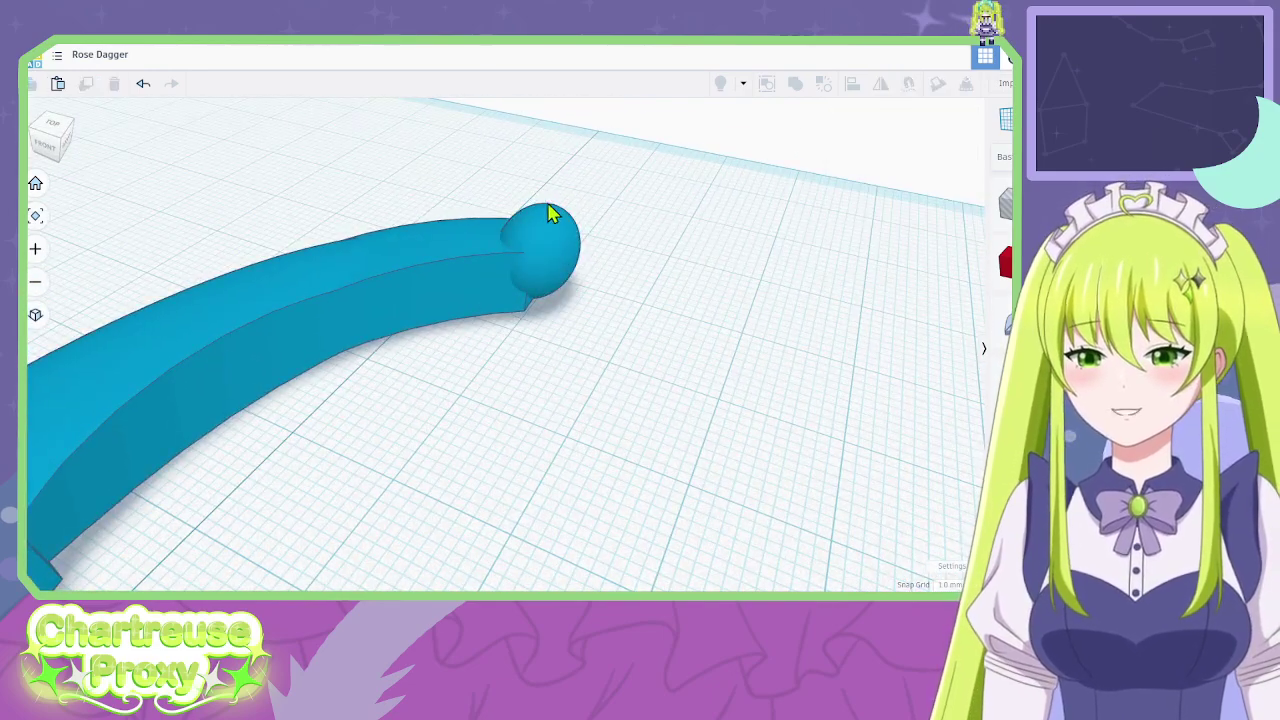
{"action": "left_click", "coordinate": [551, 225]}
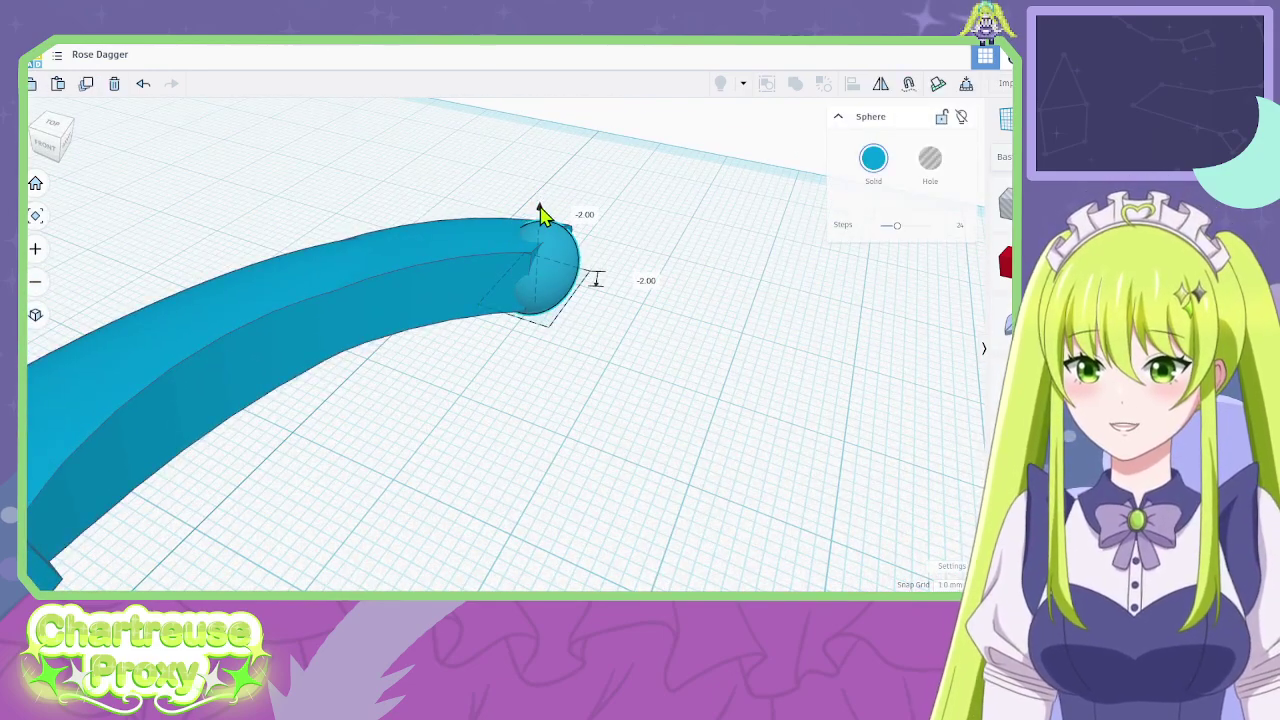
{"action": "right_click_drag", "start_coordinate": [540, 215], "coordinate": [569, 309]}
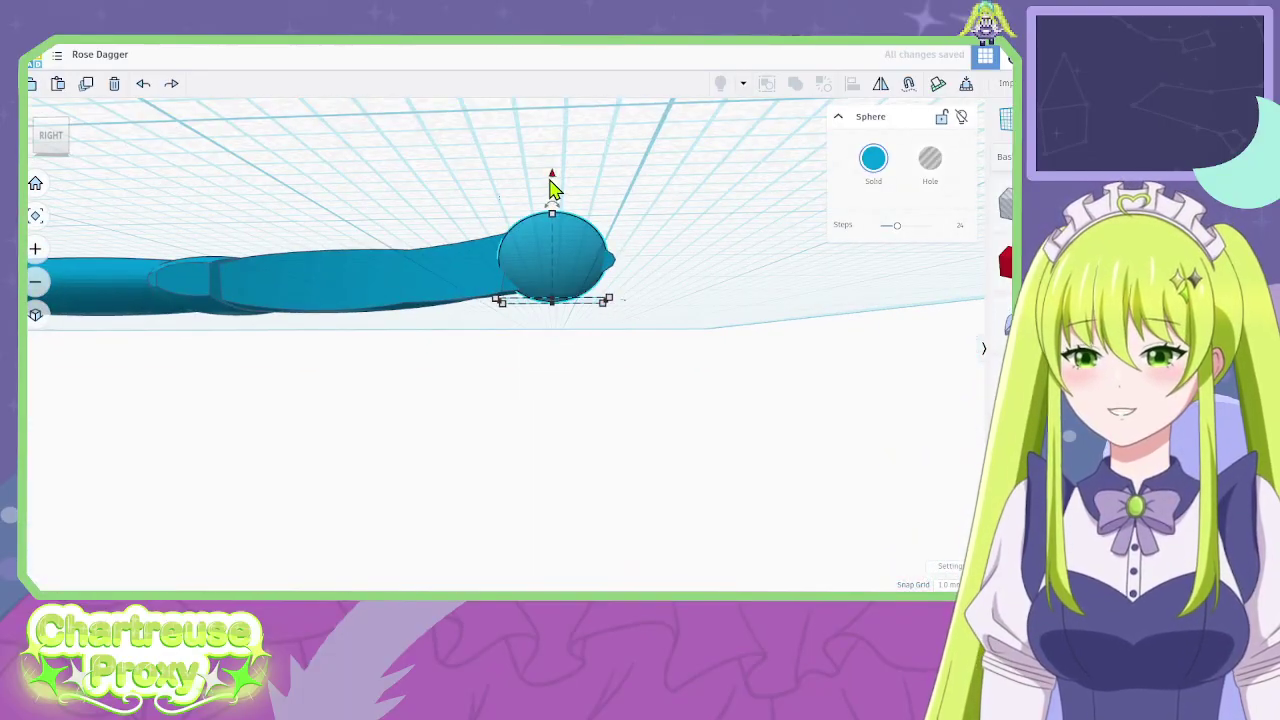
Set the pommel sphere's height to 7 mm to match the thickness of the handle's end.
{"action": "left_click_drag", "start_coordinate": [552, 213], "coordinate": [557, 235]}
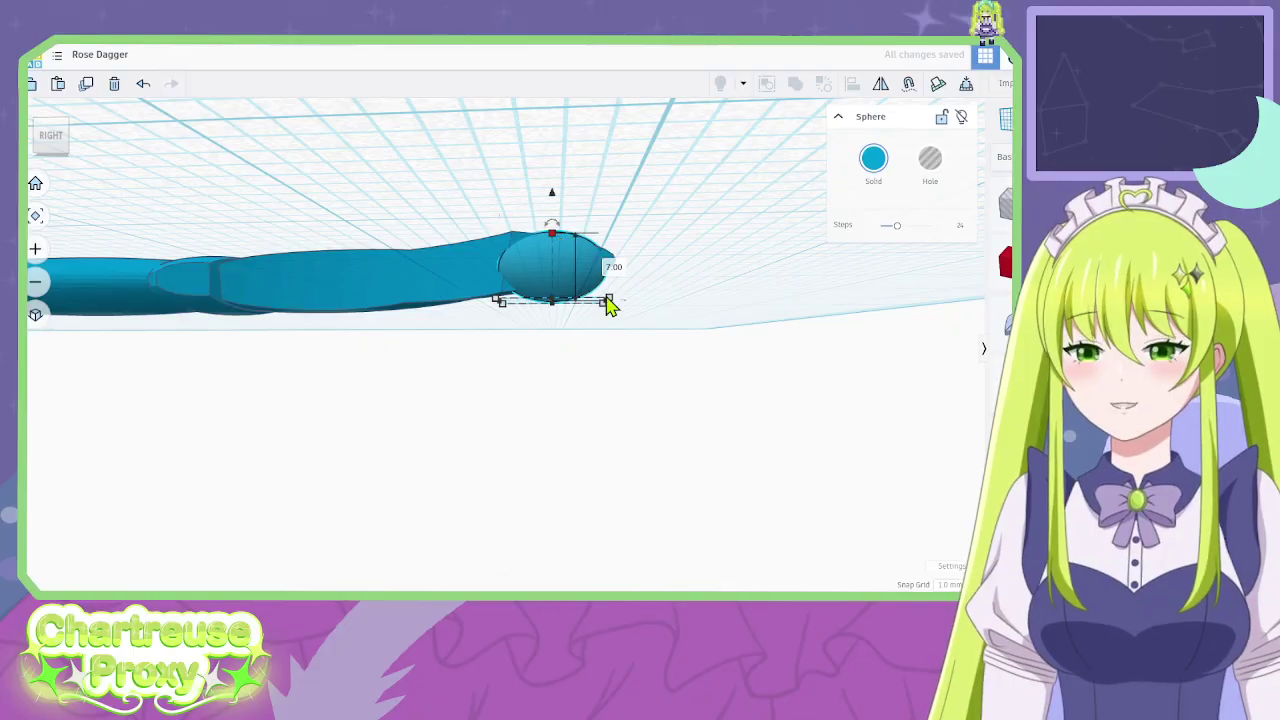
{"action": "right_click_drag", "start_coordinate": [610, 305], "coordinate": [563, 294]}
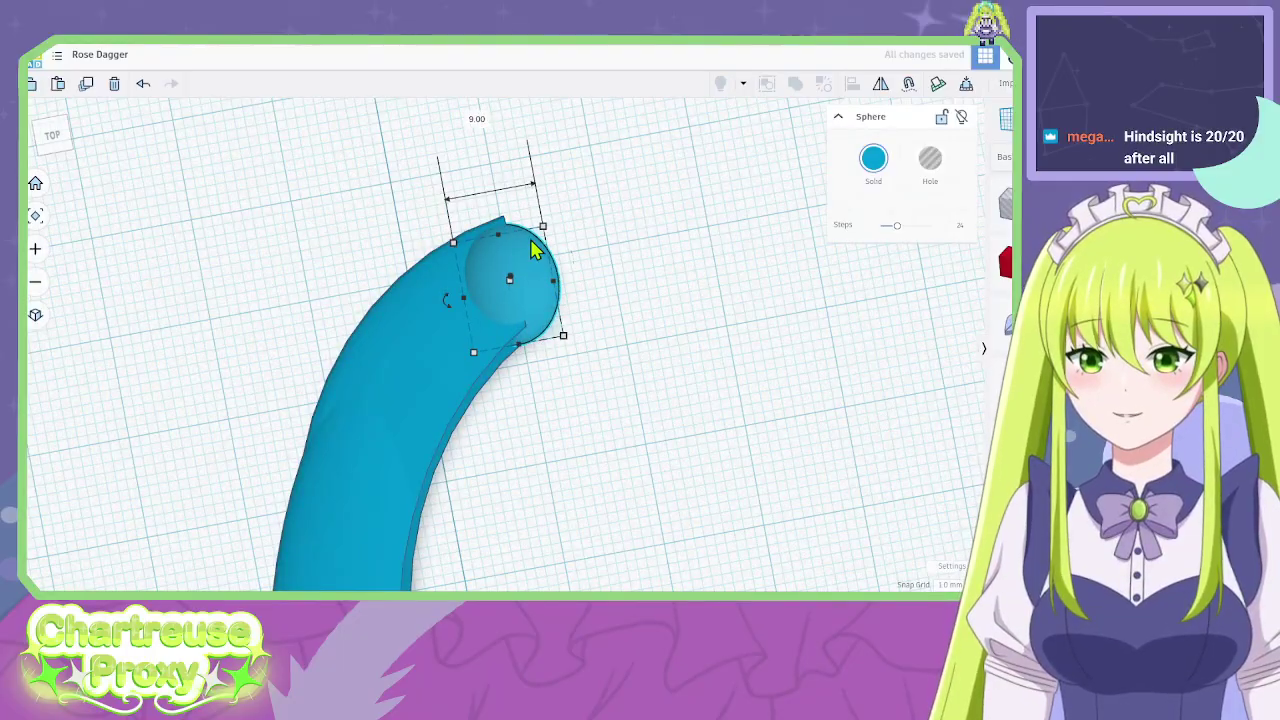
{"action": "right_click_drag", "start_coordinate": [503, 237], "coordinate": [535, 258]}
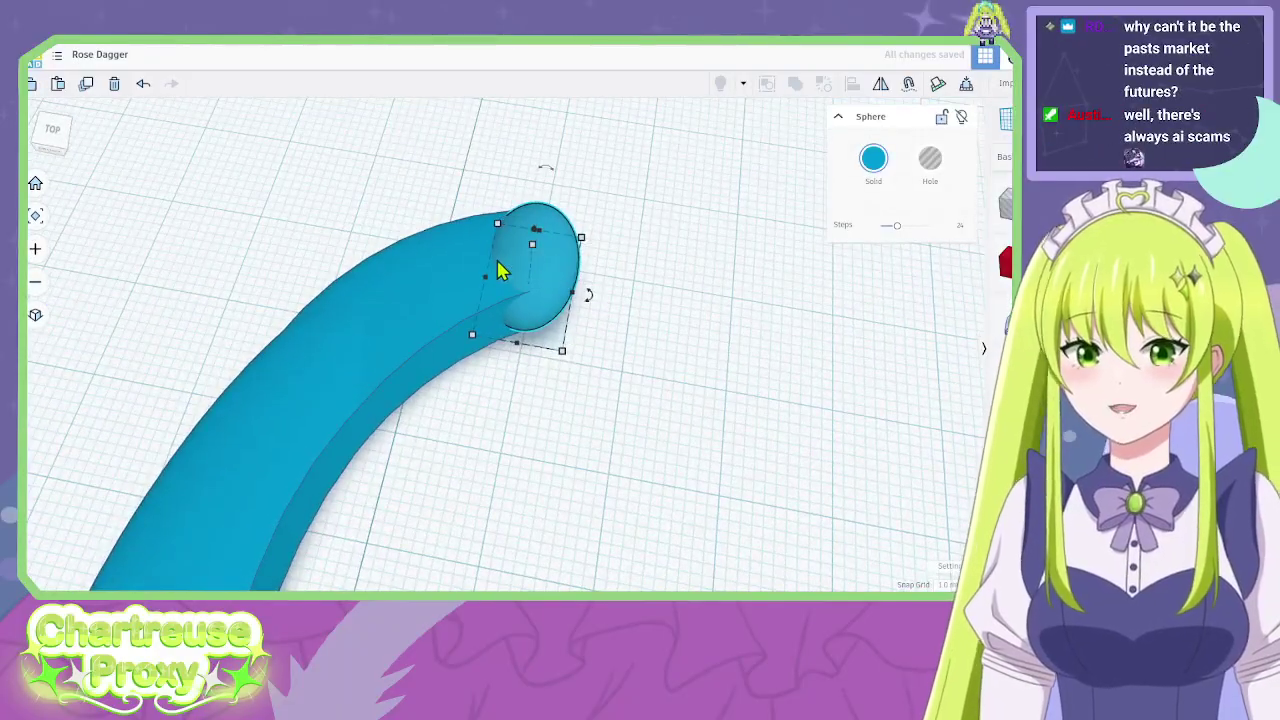
Switch to the reference artwork to check the pommel's shape at the dagger's handle end, and return to the 3D design.
{"action": "key", "text": "ctrl+Tab"}
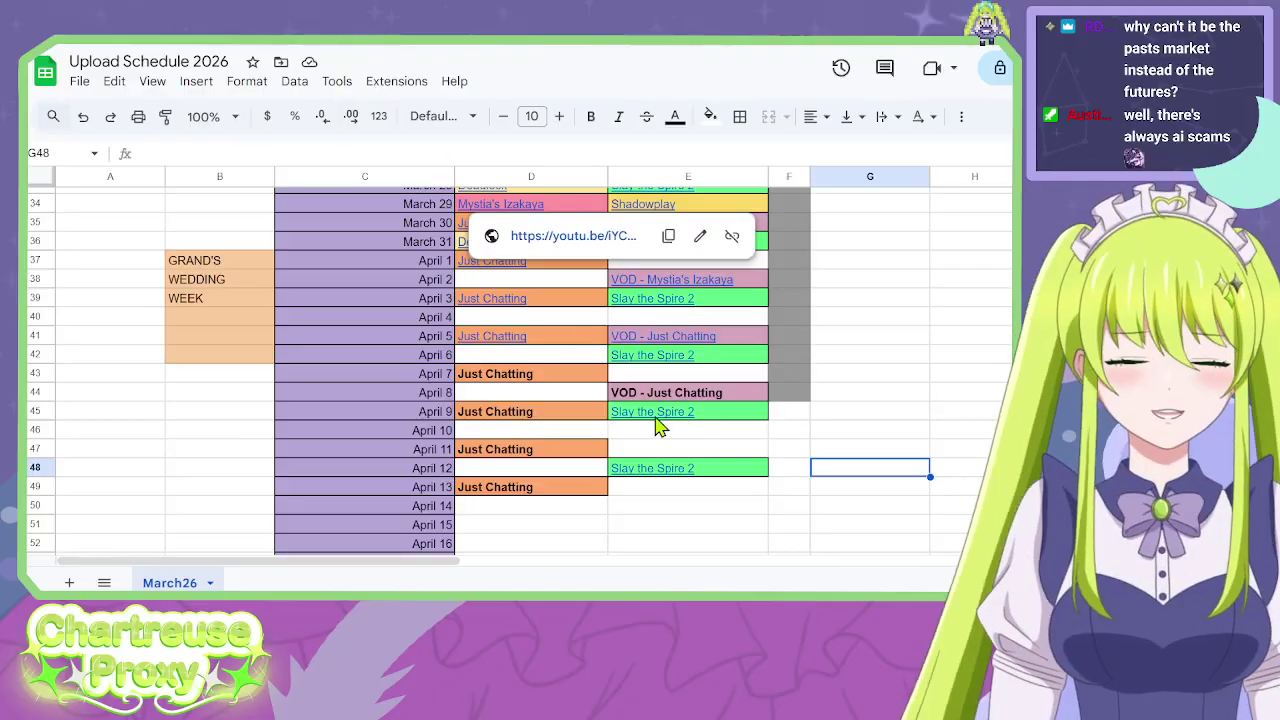
{"action": "left_click", "coordinate": [711, 466]}
{"action": "left_click", "coordinate": [920, 452]}
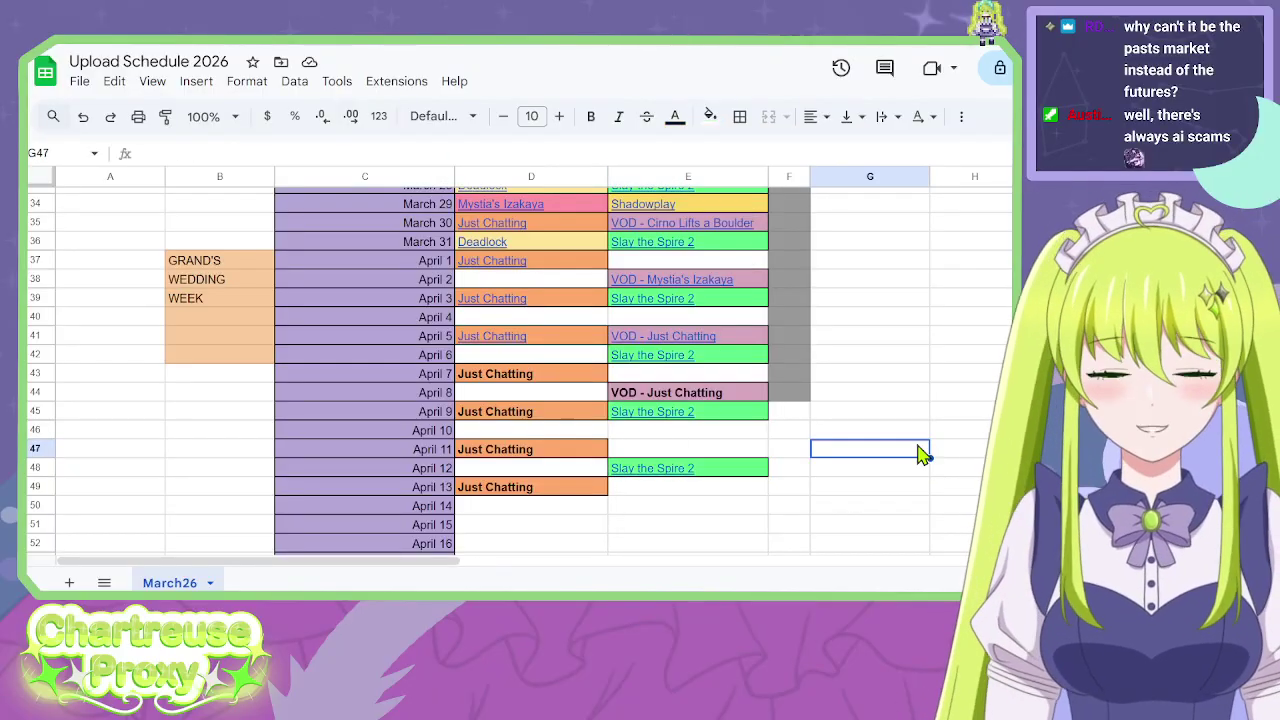
{"action": "key", "text": "ctrl+Tab"}
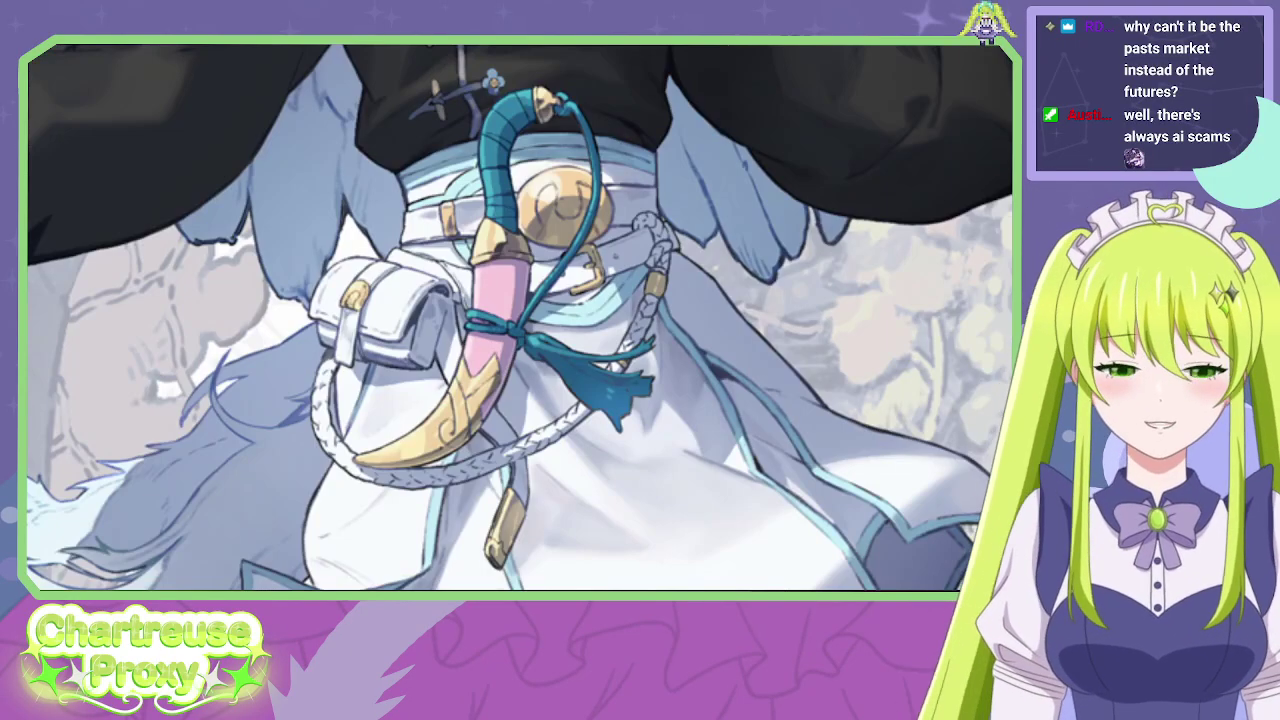
{"action": "key", "text": "ctrl+Tab"}
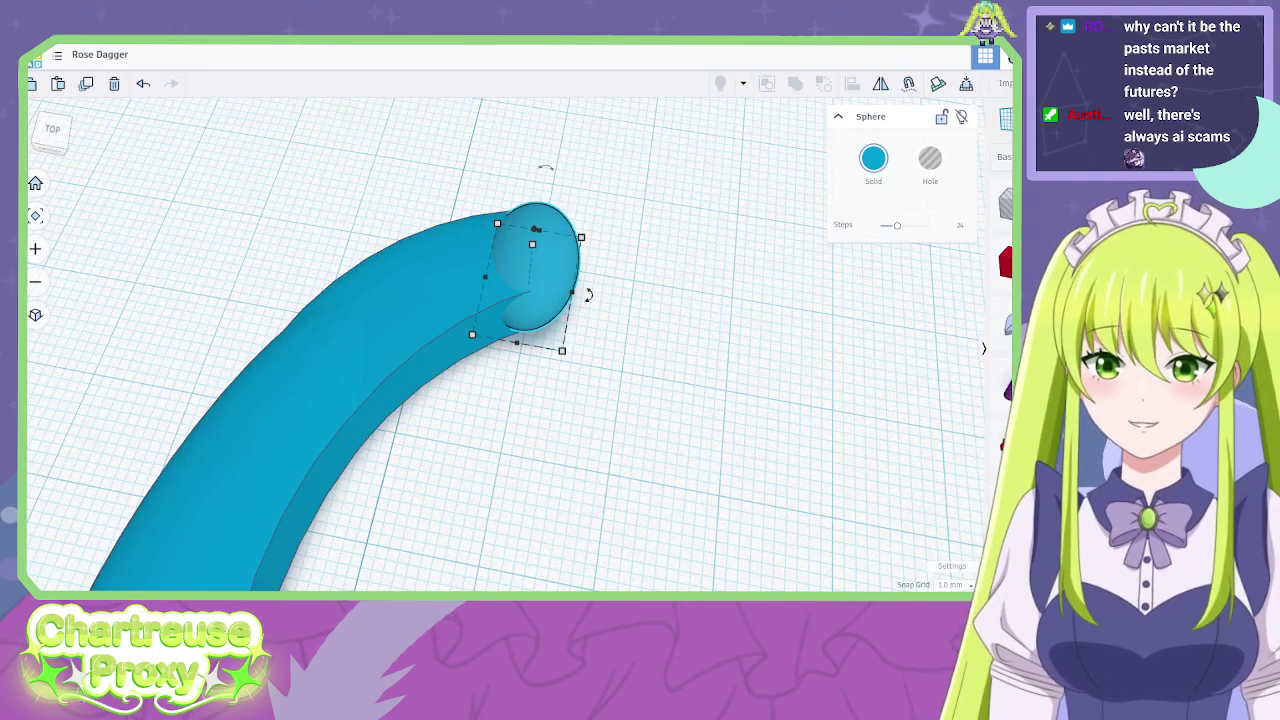
Try to flatten the pommel sphere slightly further.
{"action": "left_click", "coordinate": [630, 415]}
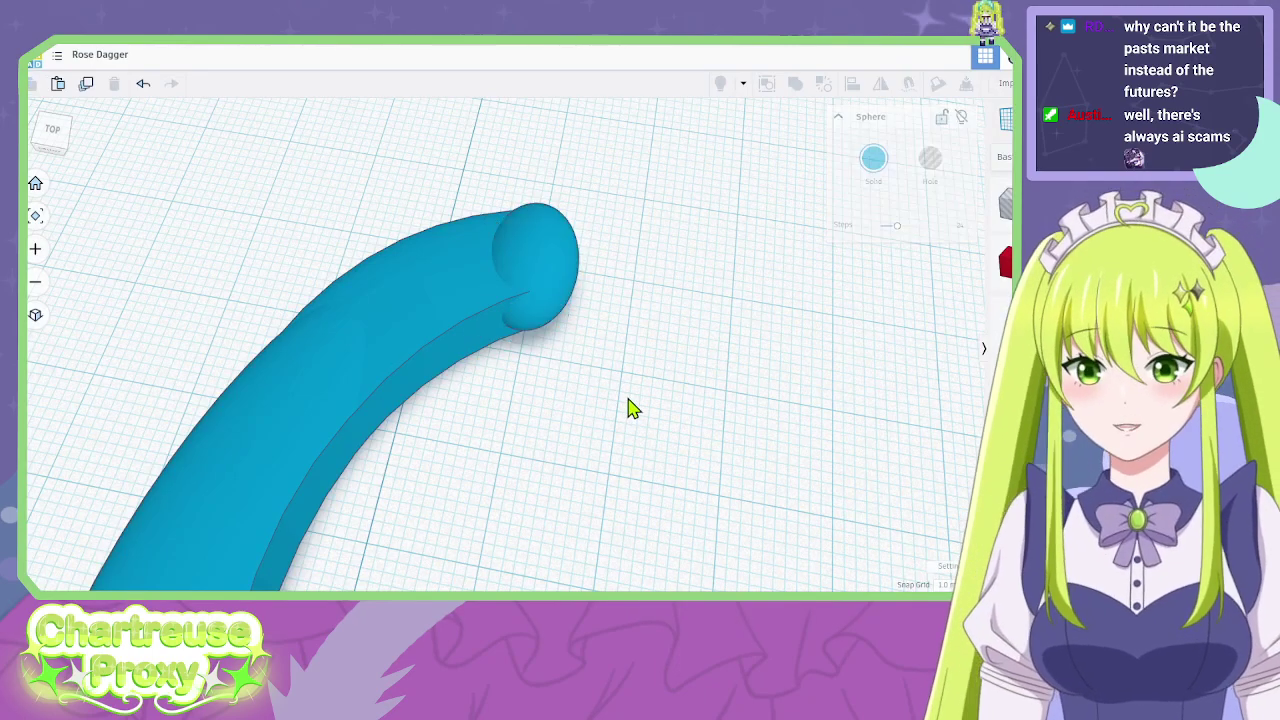
{"action": "right_click_drag", "start_coordinate": [629, 409], "coordinate": [297, 134]}
{"action": "scroll", "coordinate": [595, 323], "scroll_direction": "up", "scroll_amount": 3}
{"action": "scroll", "coordinate": [391, 286], "scroll_direction": "down", "scroll_amount": 3}
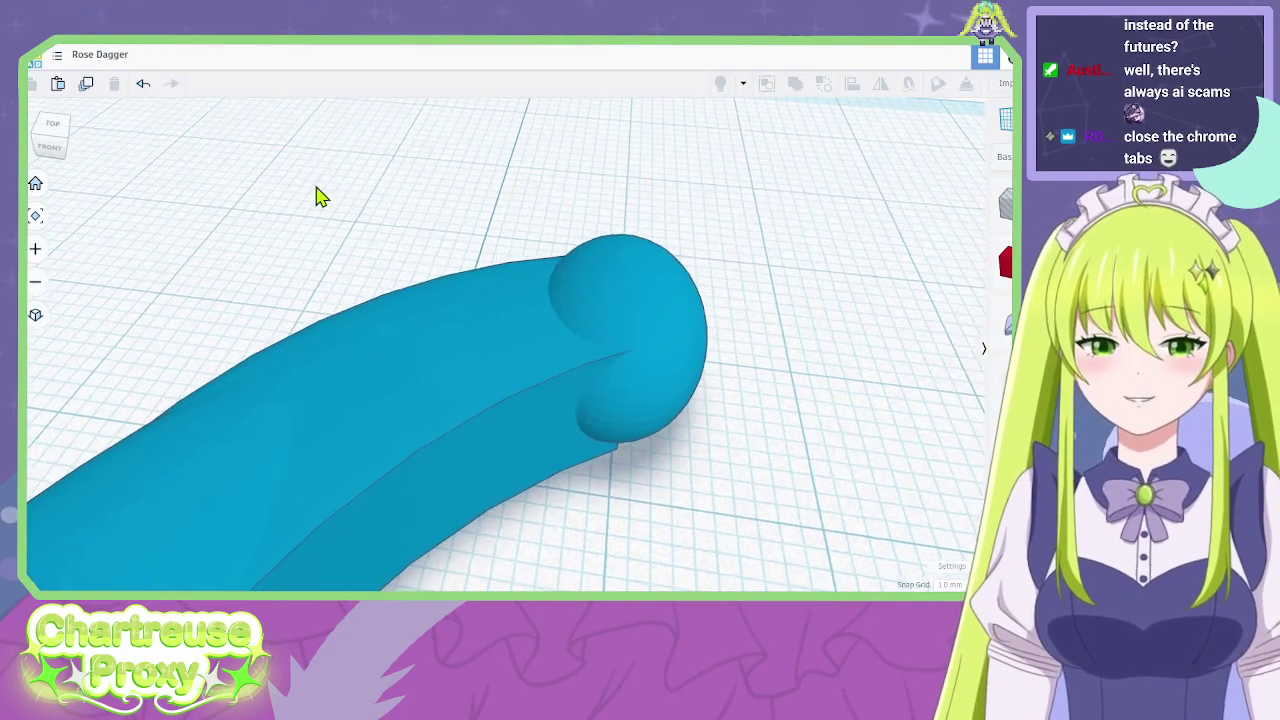
{"action": "left_click", "coordinate": [666, 334]}
{"action": "right_click_drag", "start_coordinate": [666, 334], "coordinate": [535, 305]}
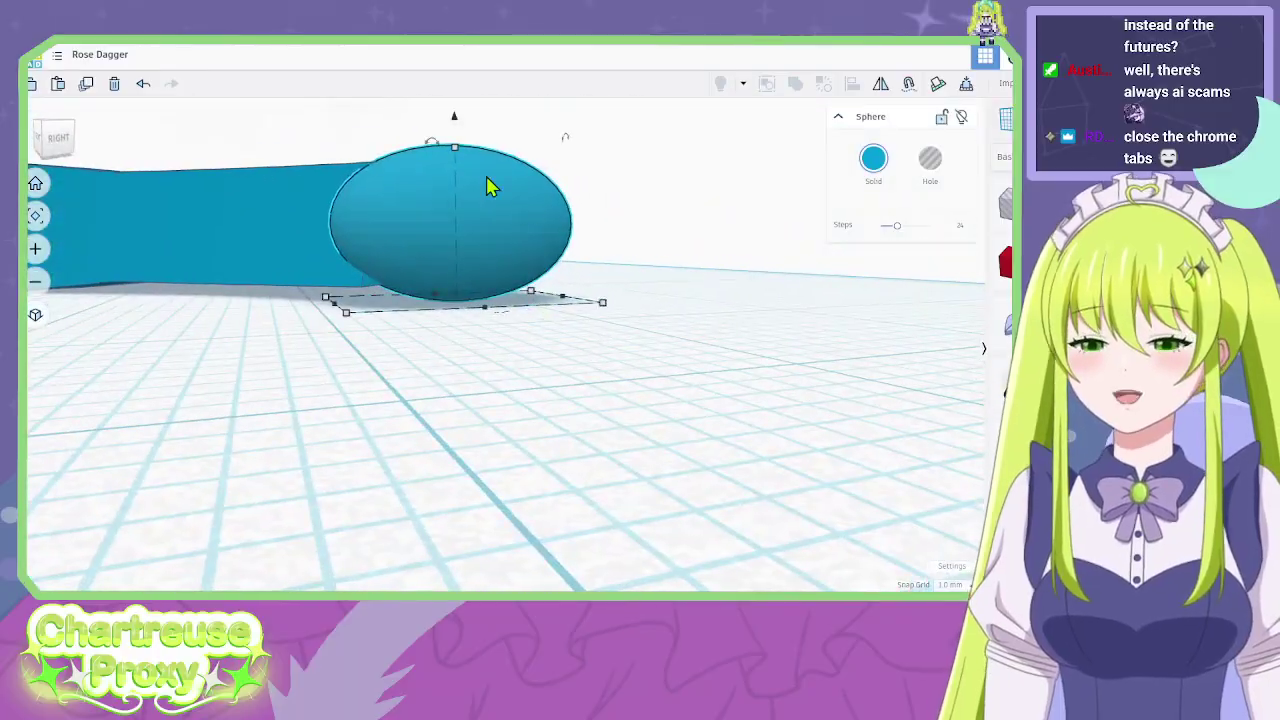
{"action": "left_click_drag", "start_coordinate": [451, 149], "coordinate": [453, 170]}
{"action": "key", "text": "ctrl+z"}
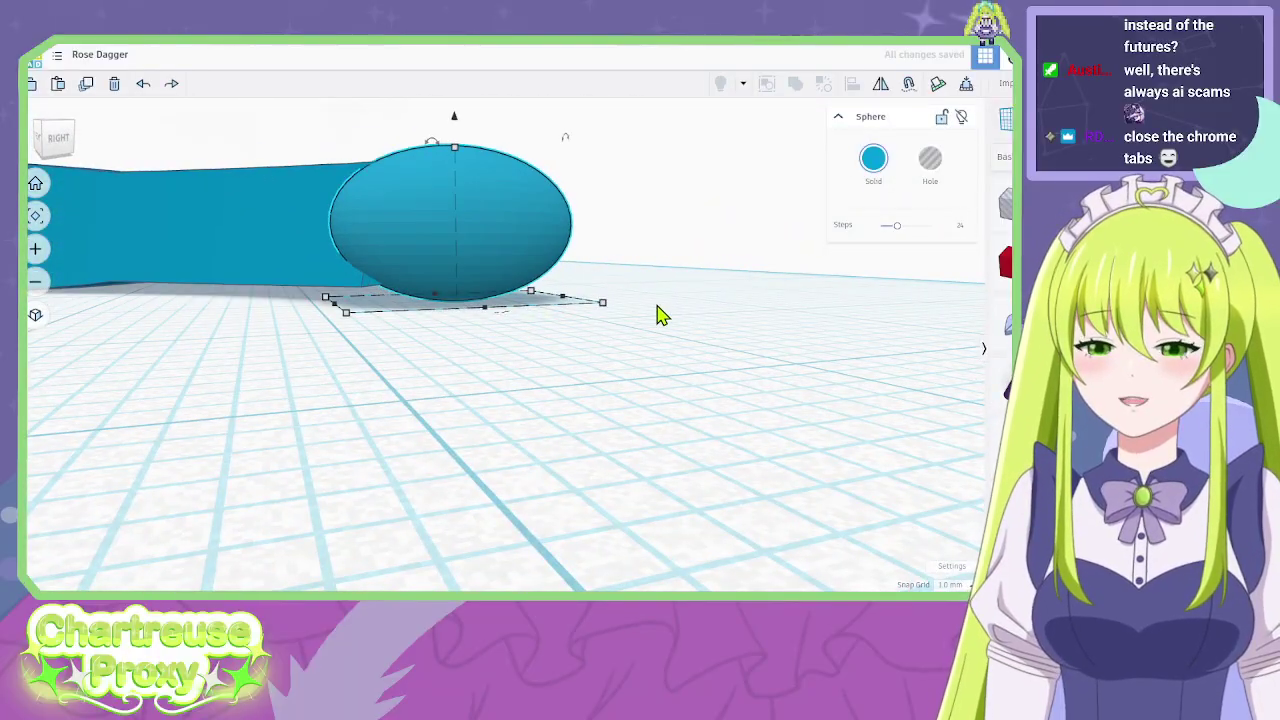
Shift the pommel sphere slightly across the handle's cut end.
{"action": "left_click", "coordinate": [659, 312]}
{"action": "right_click_drag", "start_coordinate": [661, 314], "coordinate": [885, 450]}
{"action": "left_click", "coordinate": [563, 400]}
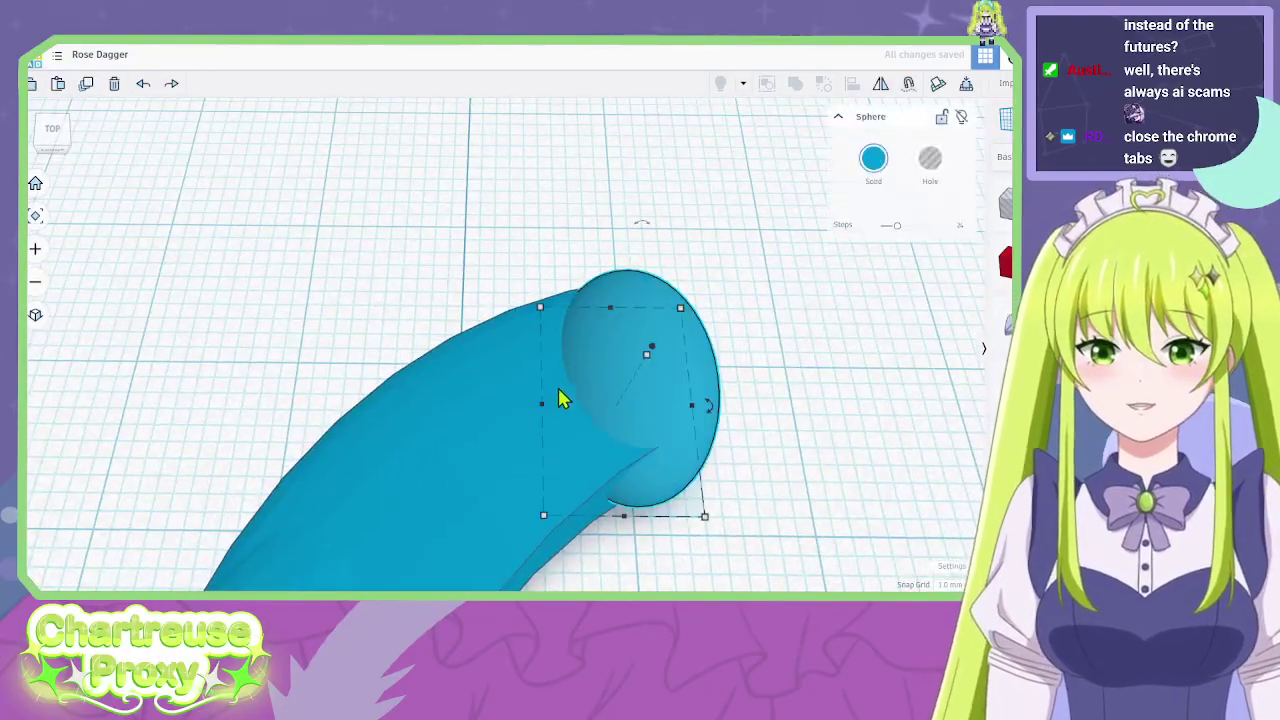
{"action": "mouse_move", "coordinate": [563, 400]}
{"action": "left_mouse_down"}
{"action": "mouse_move", "coordinate": [543, 414]}
{"action": "mouse_move", "coordinate": [574, 412]}
{"action": "mouse_move", "coordinate": [562, 412]}
{"action": "left_mouse_up"}
{"action": "left_click", "coordinate": [885, 514]}
{"action": "right_click_drag", "start_coordinate": [885, 514], "coordinate": [831, 472]}
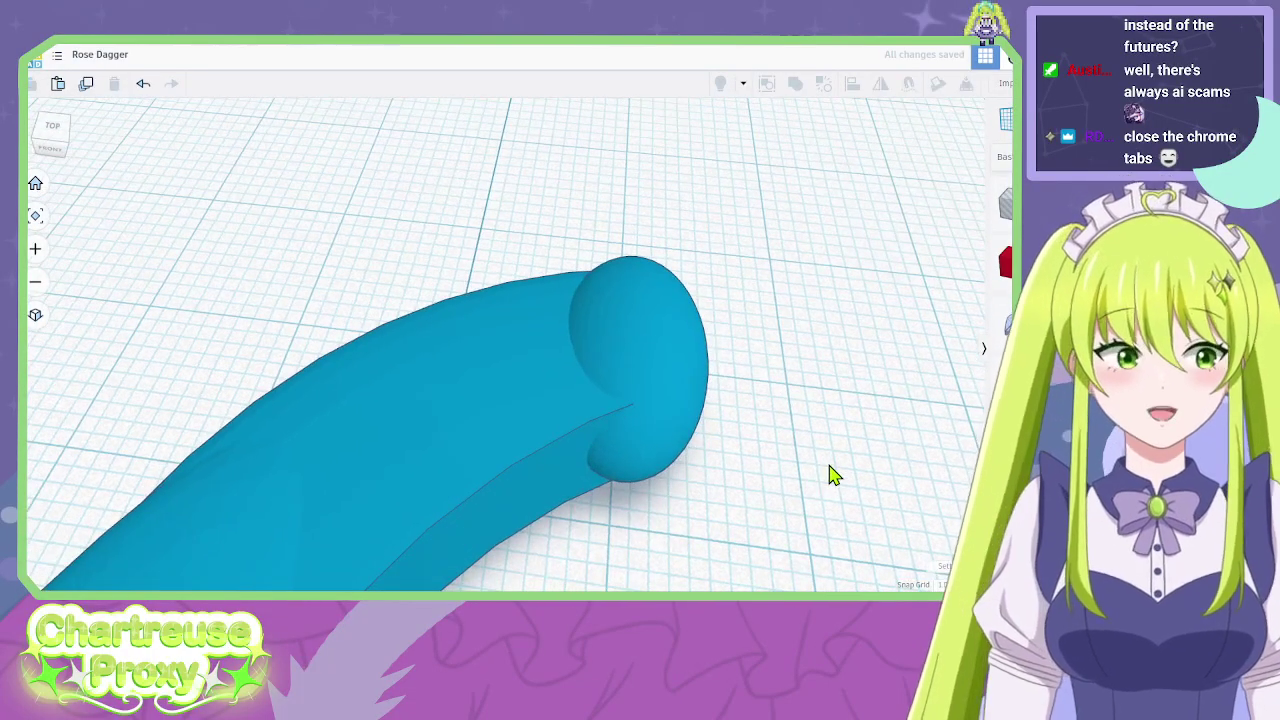
Examine the pommel sphere's fit on the handle's end from several sides and compare it with the reference artwork.
{"action": "key", "text": "ctrl+a"}
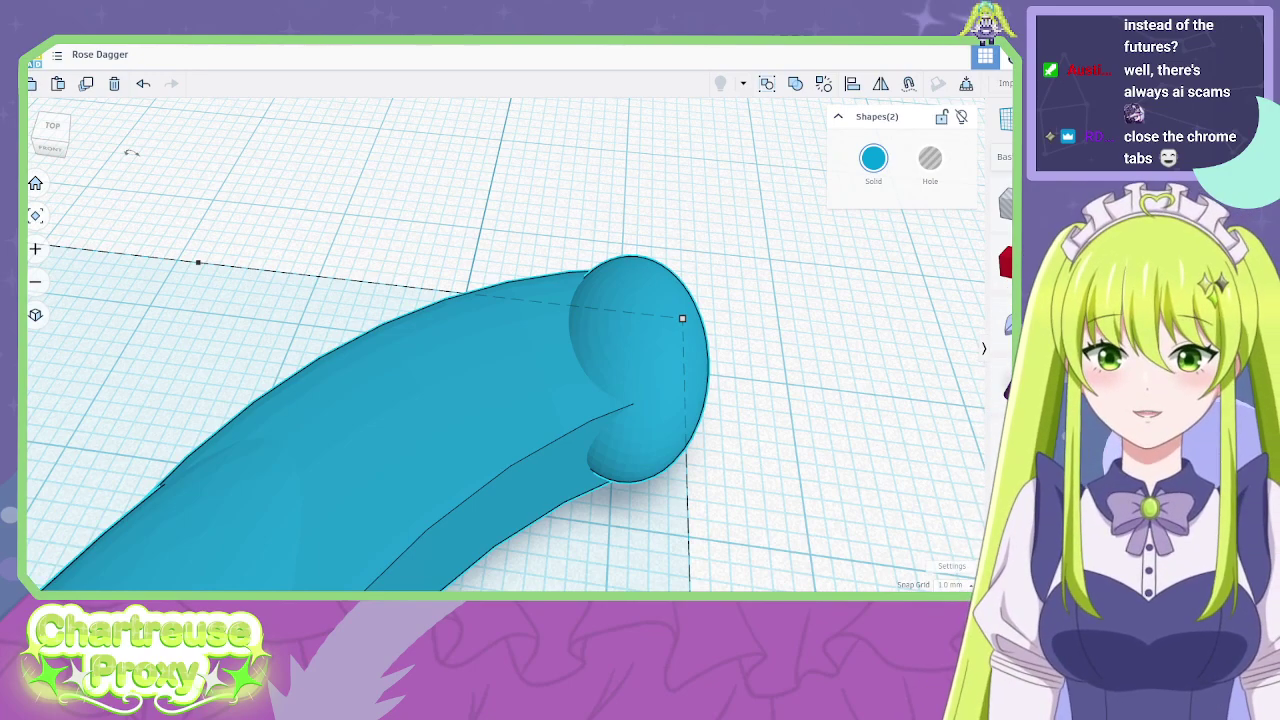
{"action": "right_click_drag", "start_coordinate": [637, 262], "coordinate": [760, 423]}
{"action": "left_click", "coordinate": [690, 270]}
{"action": "left_click", "coordinate": [661, 254]}
{"action": "middle_click_drag", "start_coordinate": [760, 423], "coordinate": [668, 308]}
{"action": "scroll", "coordinate": [668, 308], "scroll_direction": "up", "scroll_amount": 2}
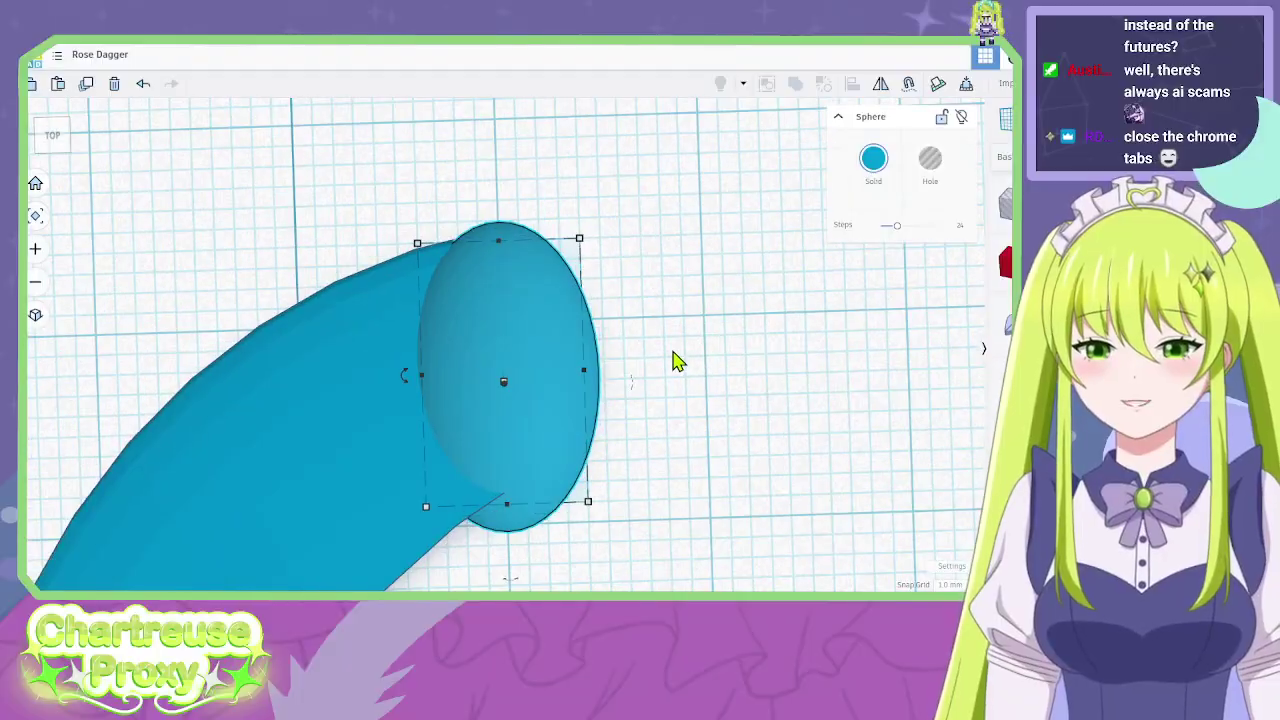
{"action": "middle_click_drag", "start_coordinate": [680, 362], "coordinate": [684, 343]}
{"action": "right_click_drag", "start_coordinate": [684, 343], "coordinate": [754, 463]}
{"action": "scroll", "coordinate": [790, 519], "scroll_direction": "up", "scroll_amount": 3}
{"action": "scroll", "coordinate": [789, 510], "scroll_direction": "up", "scroll_amount": 1}
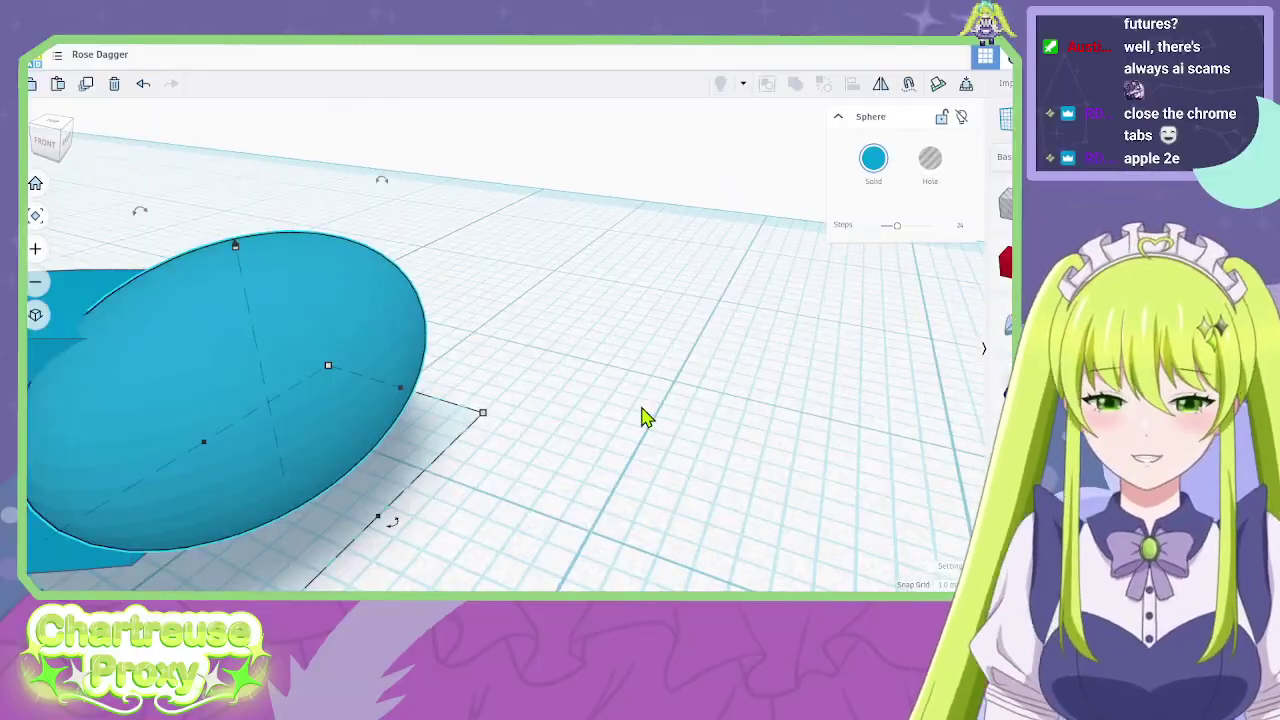
{"action": "scroll", "coordinate": [642, 408], "scroll_direction": "down", "scroll_amount": 3}
{"action": "left_click", "coordinate": [741, 409]}
{"action": "right_click_drag", "start_coordinate": [741, 409], "coordinate": [754, 417]}
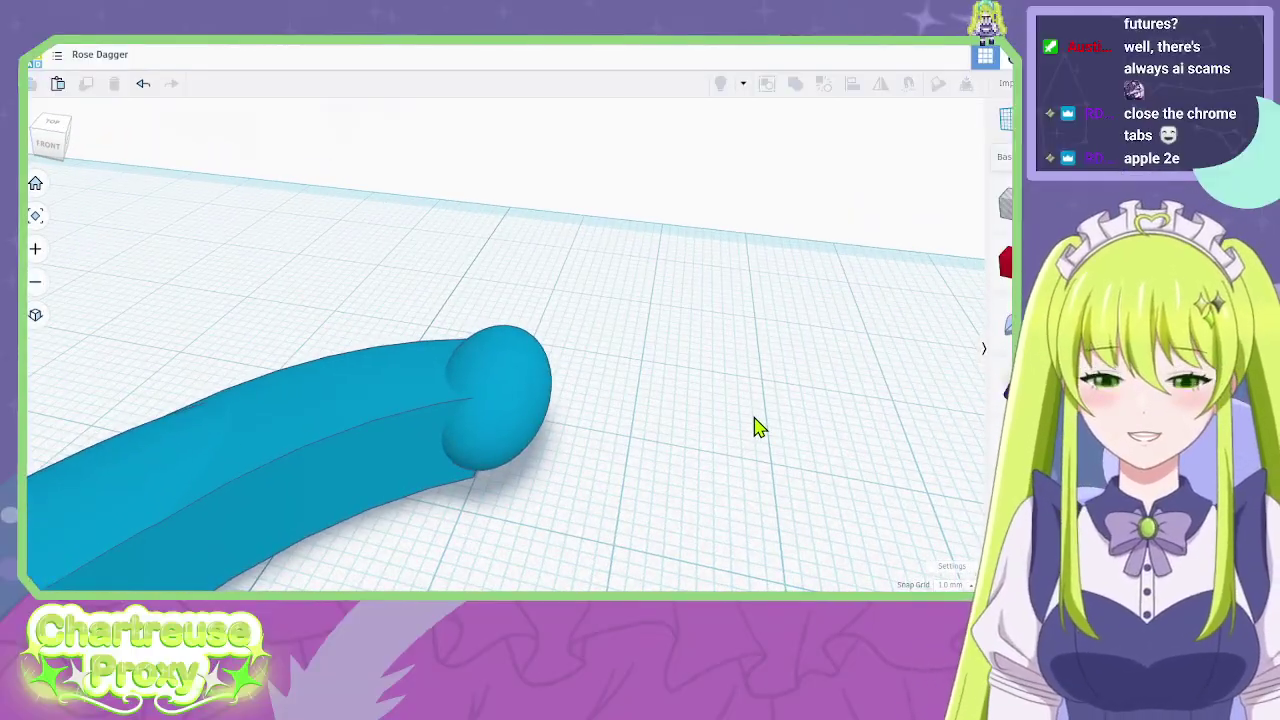
{"action": "key", "text": "ctrl+Tab"}
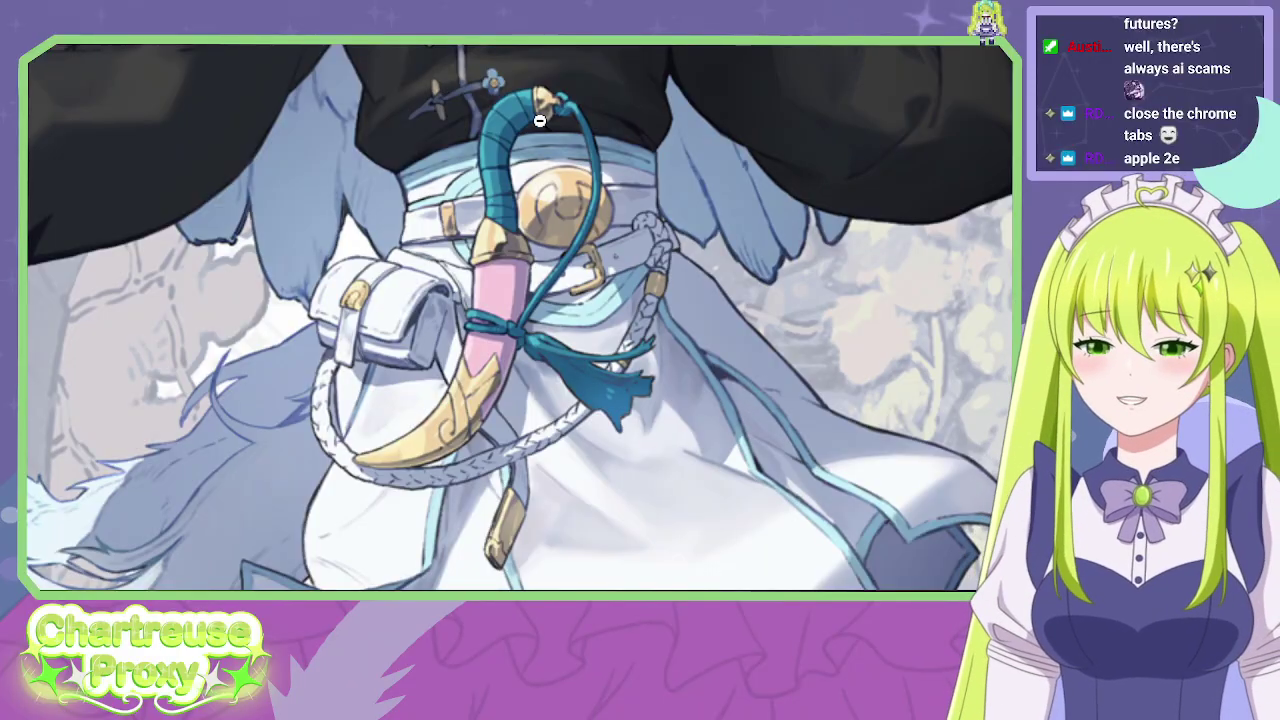
{"action": "key", "text": "ctrl+shift+Tab"}
Nudge the pommel sphere one grid step across the handle's end and lengthen it to 14 mm.
{"action": "right_click_drag", "start_coordinate": [590, 346], "coordinate": [574, 290]}
{"action": "left_click", "coordinate": [533, 362]}
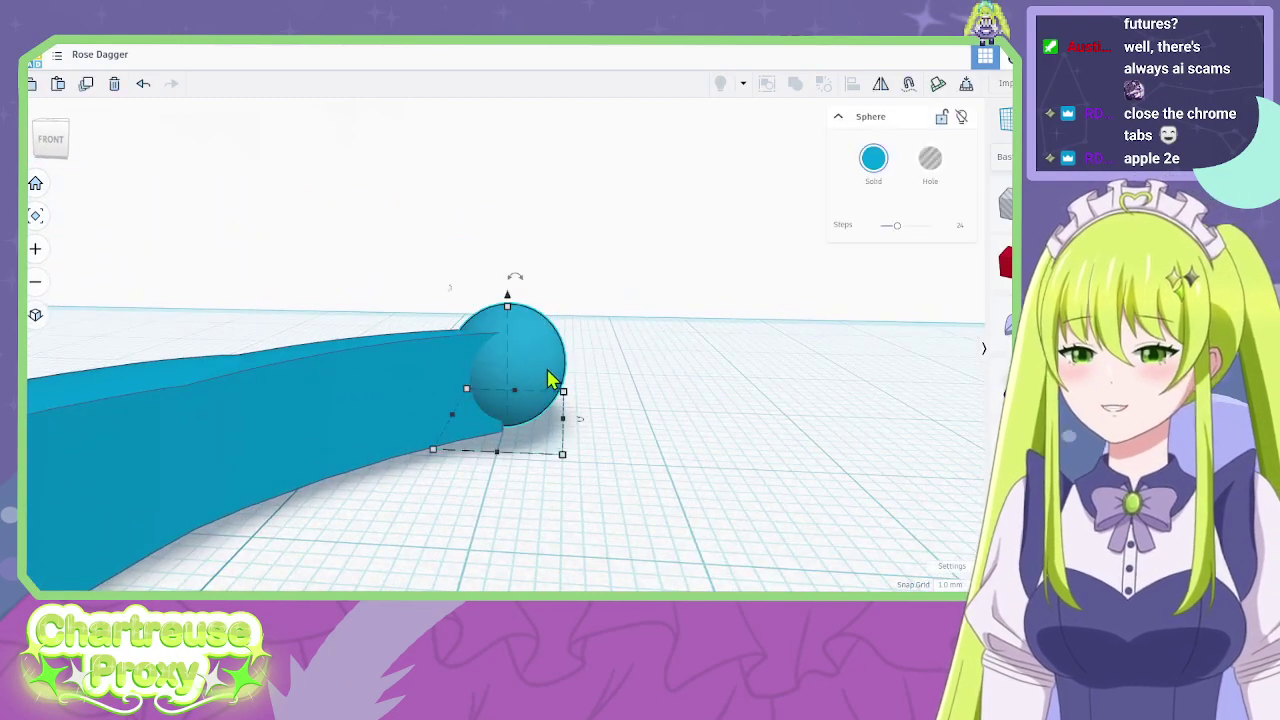
{"action": "right_click_drag", "start_coordinate": [548, 380], "coordinate": [557, 471]}
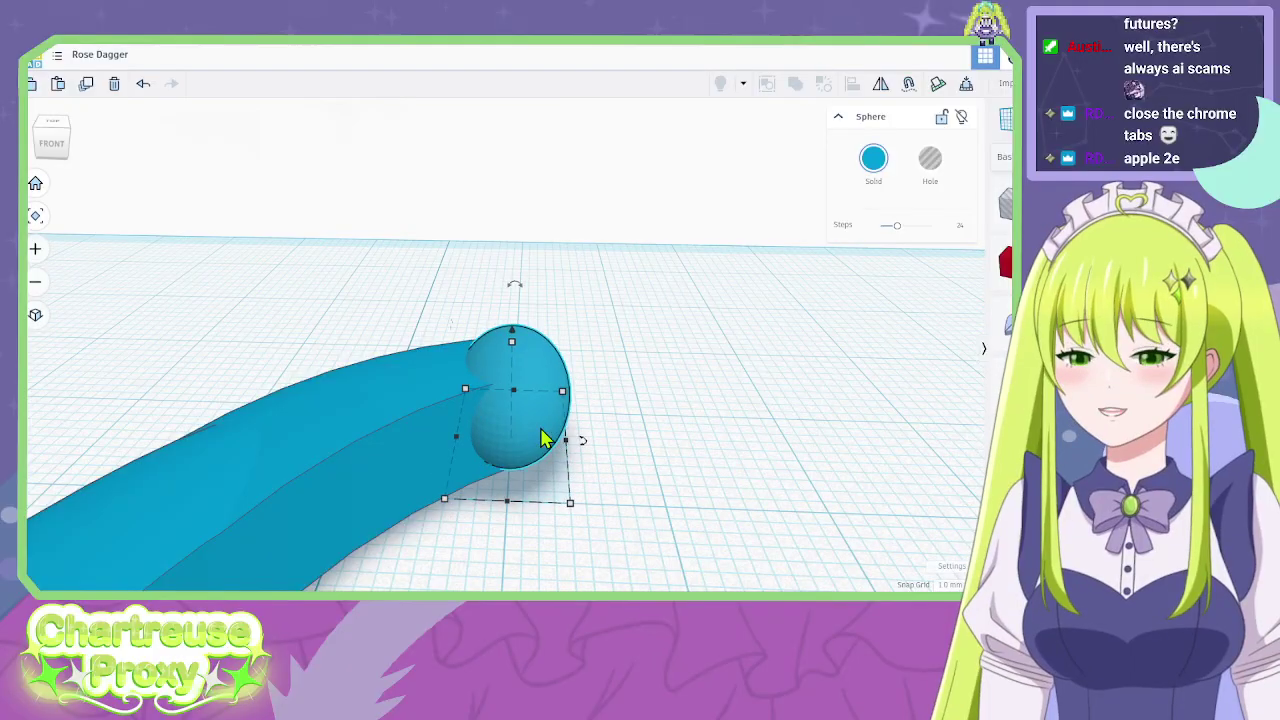
{"action": "right_click_drag", "start_coordinate": [548, 426], "coordinate": [596, 460]}
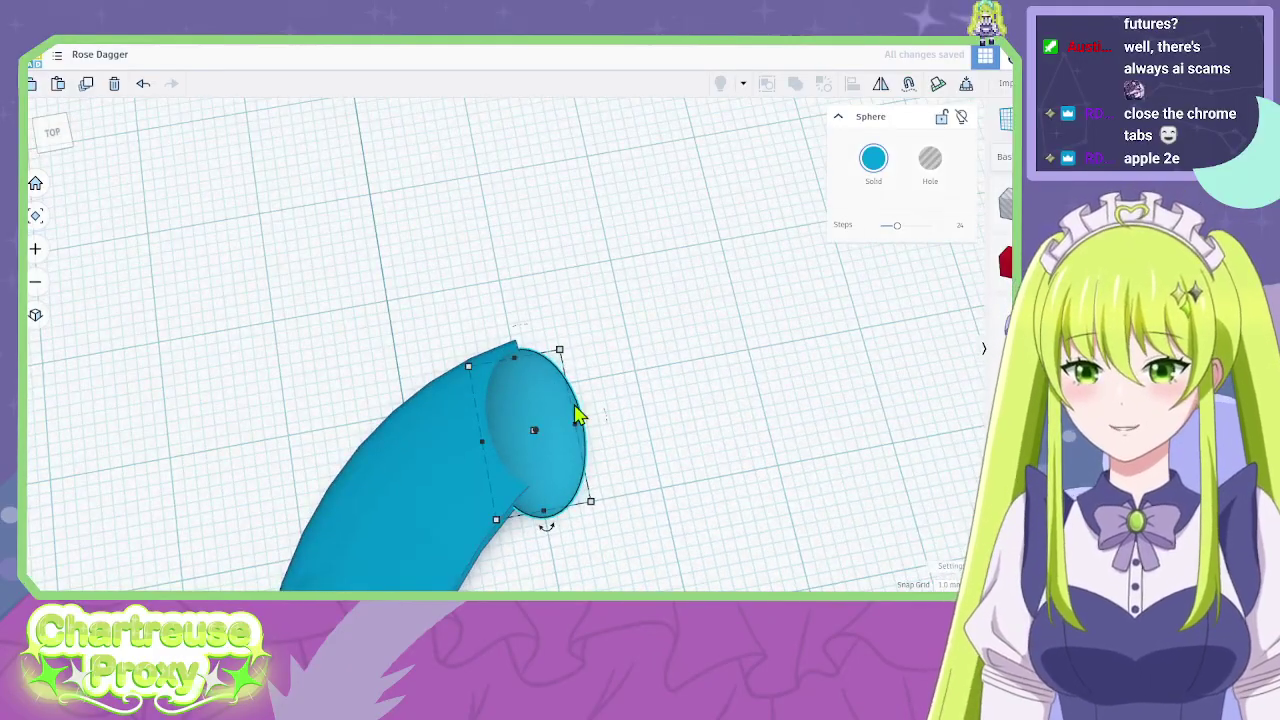
{"action": "key", "text": "Up"}
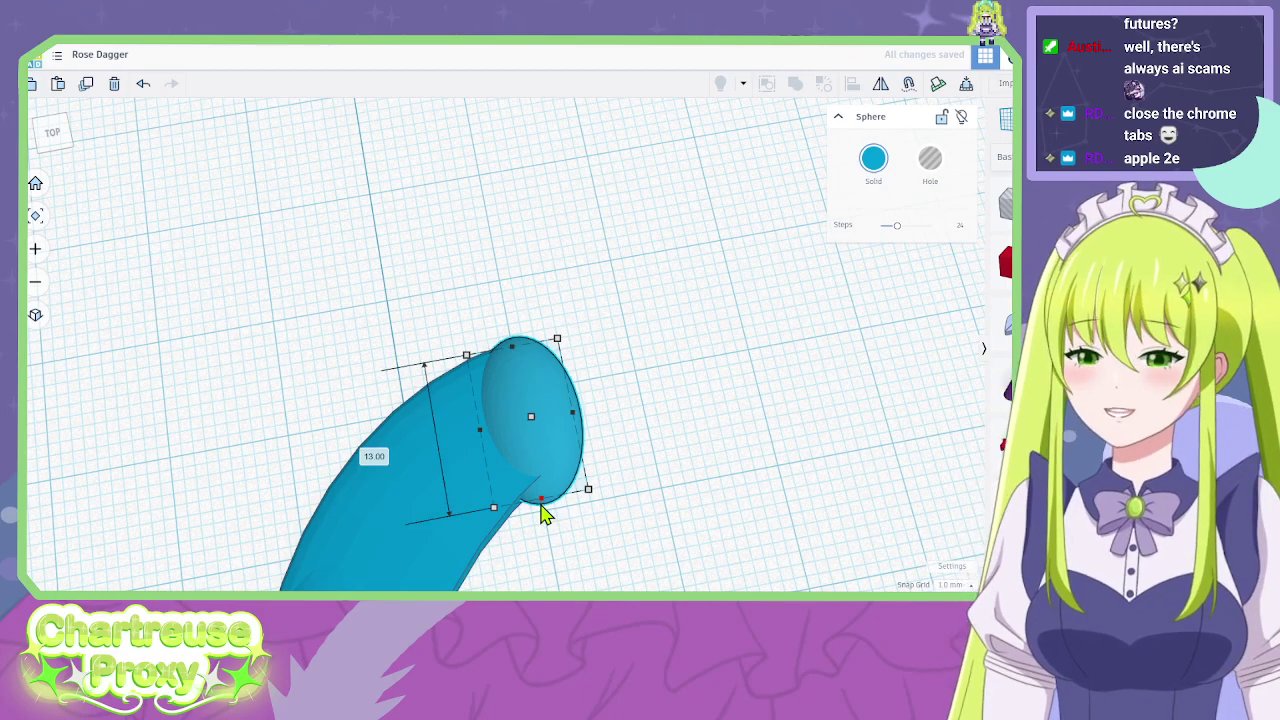
{"action": "left_click_drag", "start_coordinate": [541, 507], "coordinate": [543, 519]}
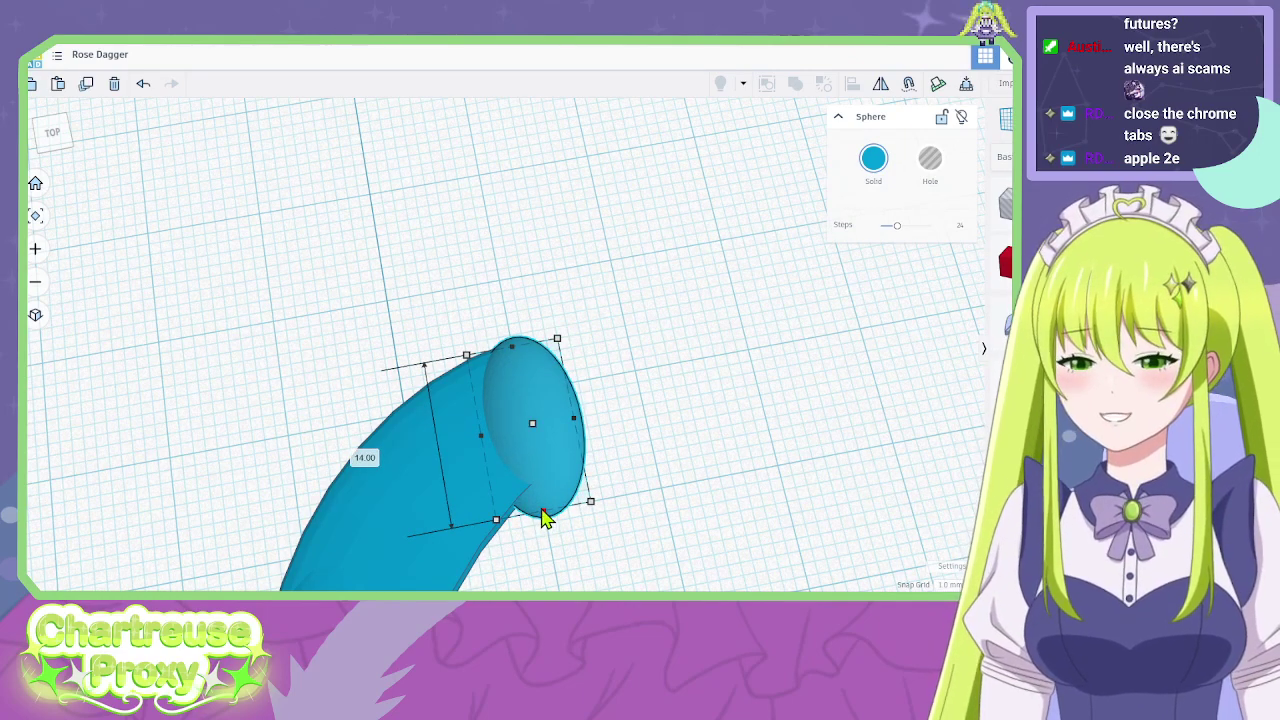
Narrow the pommel sphere along the handle's direction and lengthen it across the cut end to 15 mm.
{"action": "right_click_drag", "start_coordinate": [684, 525], "coordinate": [408, 400]}
{"action": "left_click", "coordinate": [532, 453]}
{"action": "right_click_drag", "start_coordinate": [536, 453], "coordinate": [523, 314]}
{"action": "left_click", "coordinate": [523, 316]}
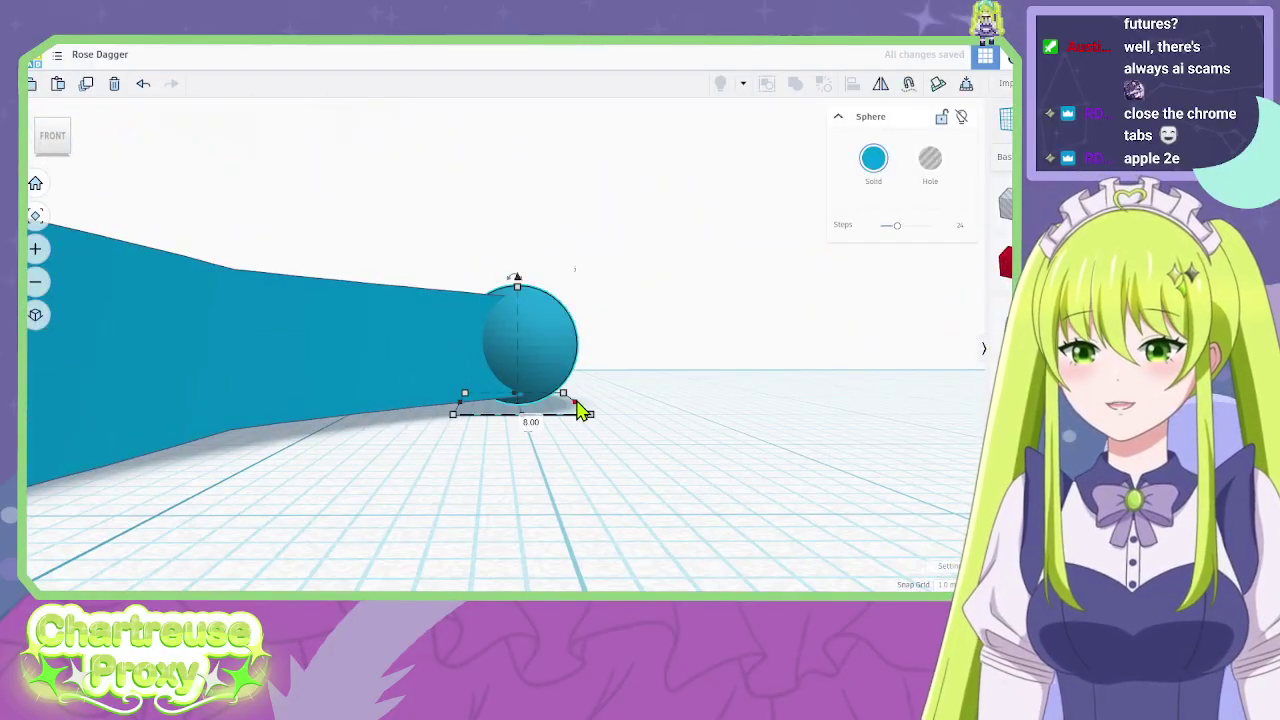
{"action": "left_click_drag", "start_coordinate": [584, 411], "coordinate": [553, 413]}
{"action": "right_click_drag", "start_coordinate": [585, 467], "coordinate": [523, 516]}
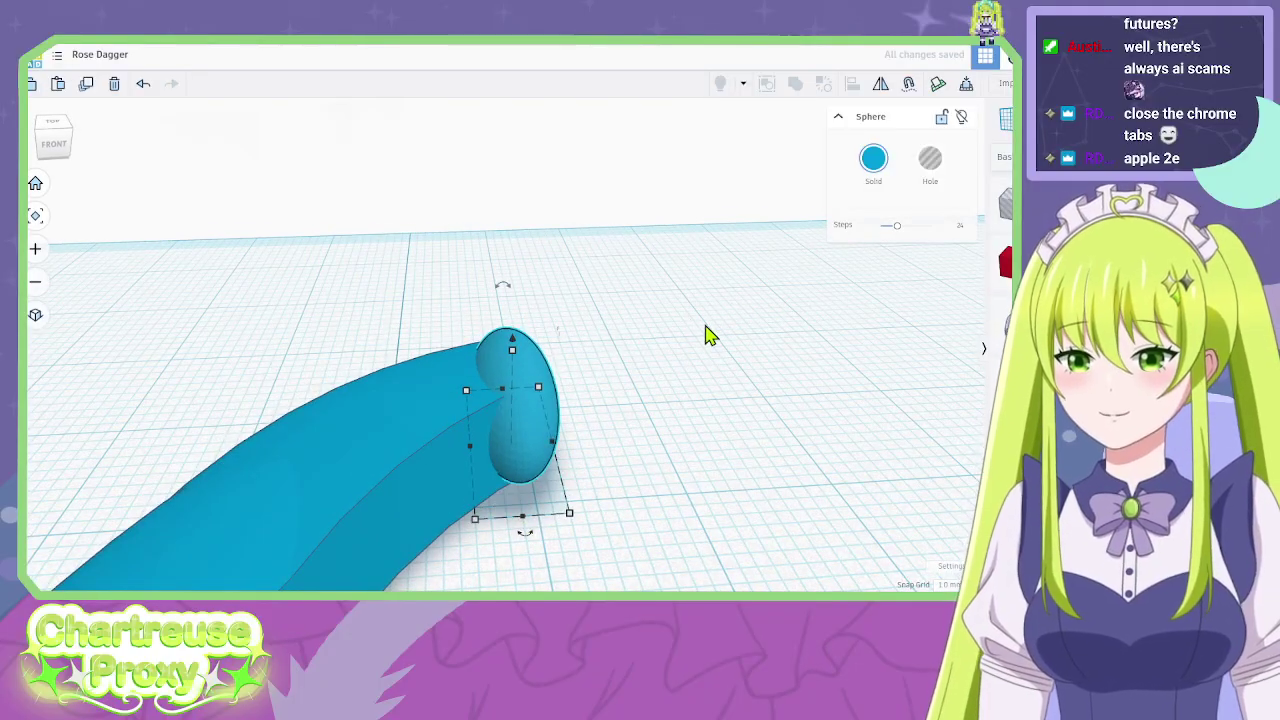
{"action": "right_click_drag", "start_coordinate": [709, 334], "coordinate": [688, 427]}
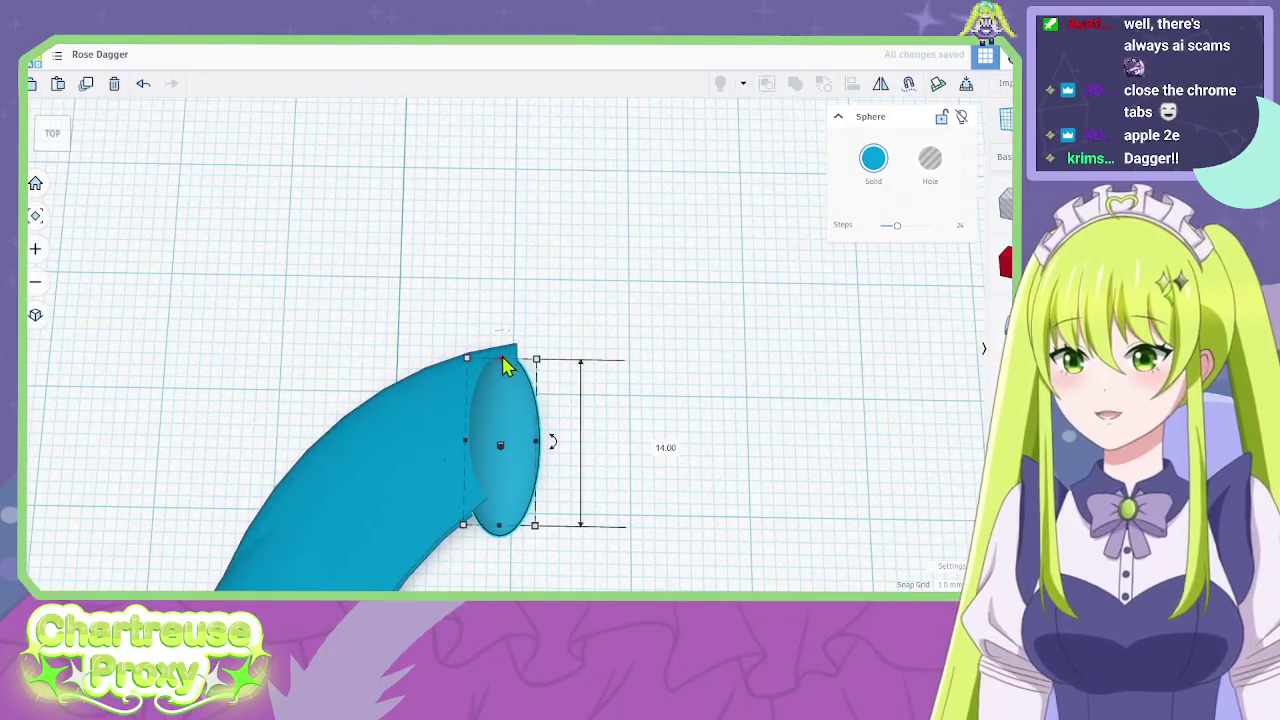
{"action": "left_click_drag", "start_coordinate": [502, 358], "coordinate": [503, 347]}
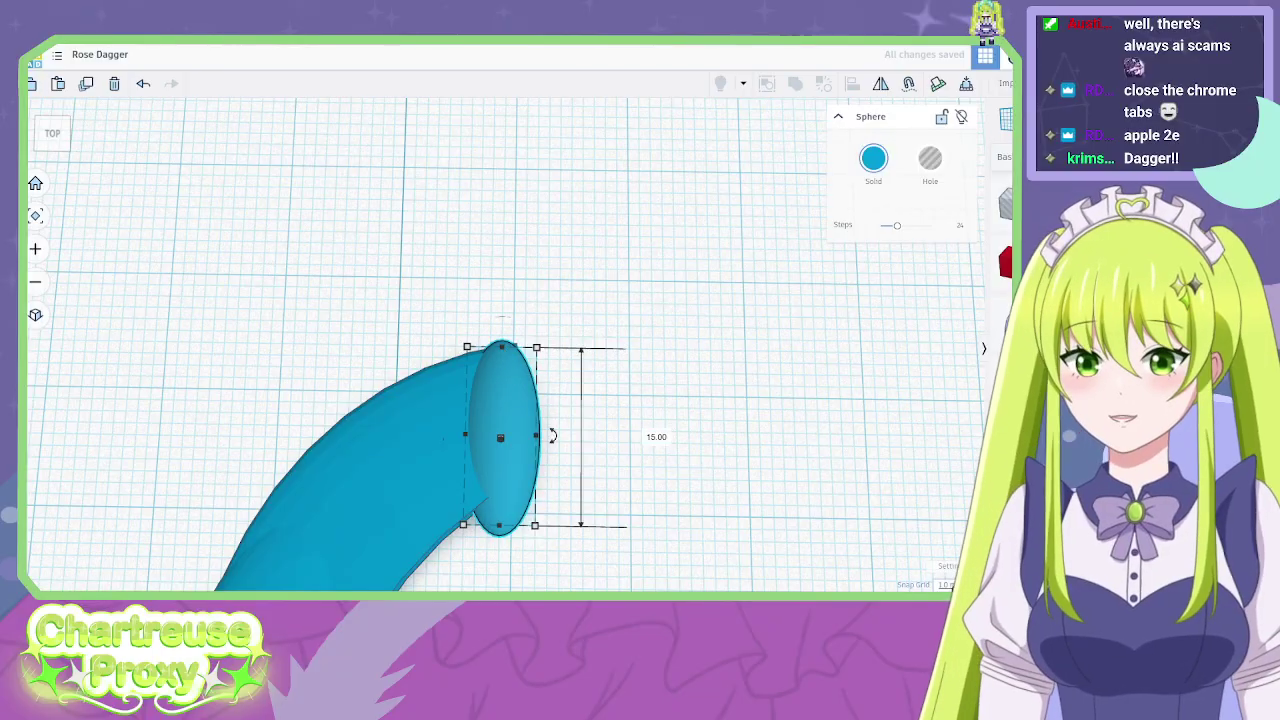
Set the snap grid to 0.5 mm and shorten the pommel sphere across the handle's end to 14 mm.
{"action": "left_click", "coordinate": [946, 498]}
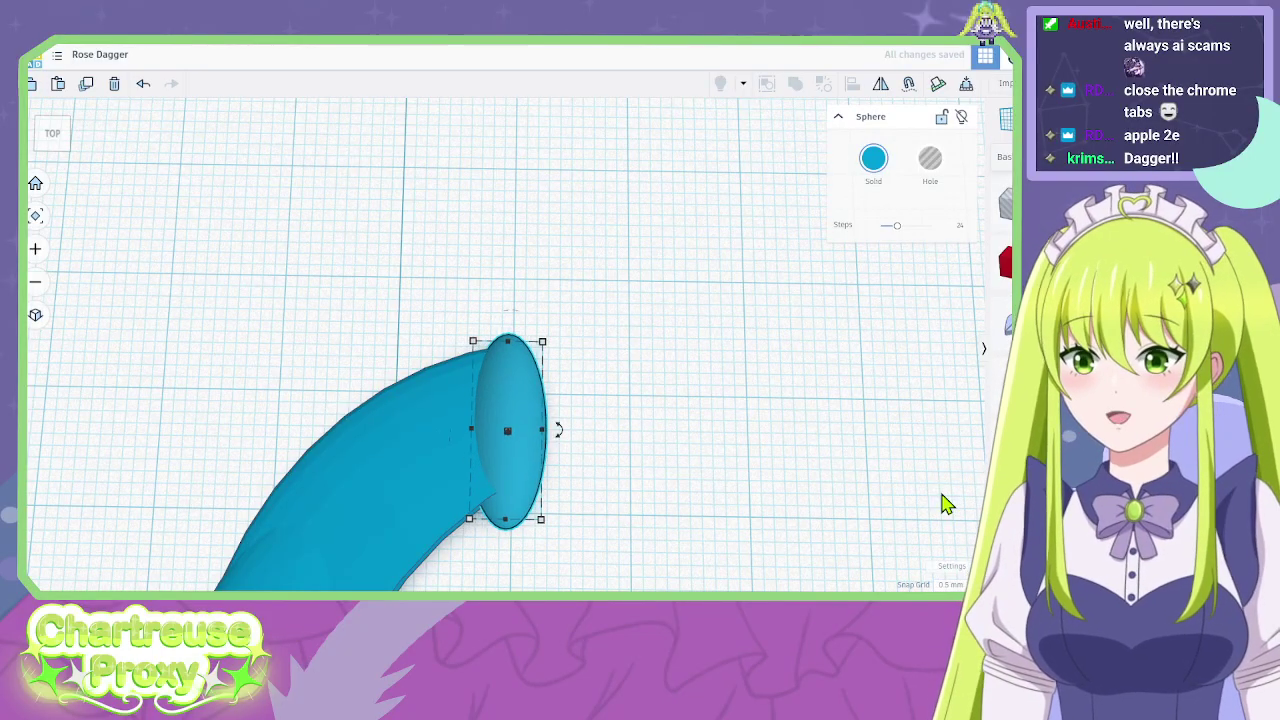
{"action": "left_click_drag", "start_coordinate": [507, 521], "coordinate": [510, 512]}
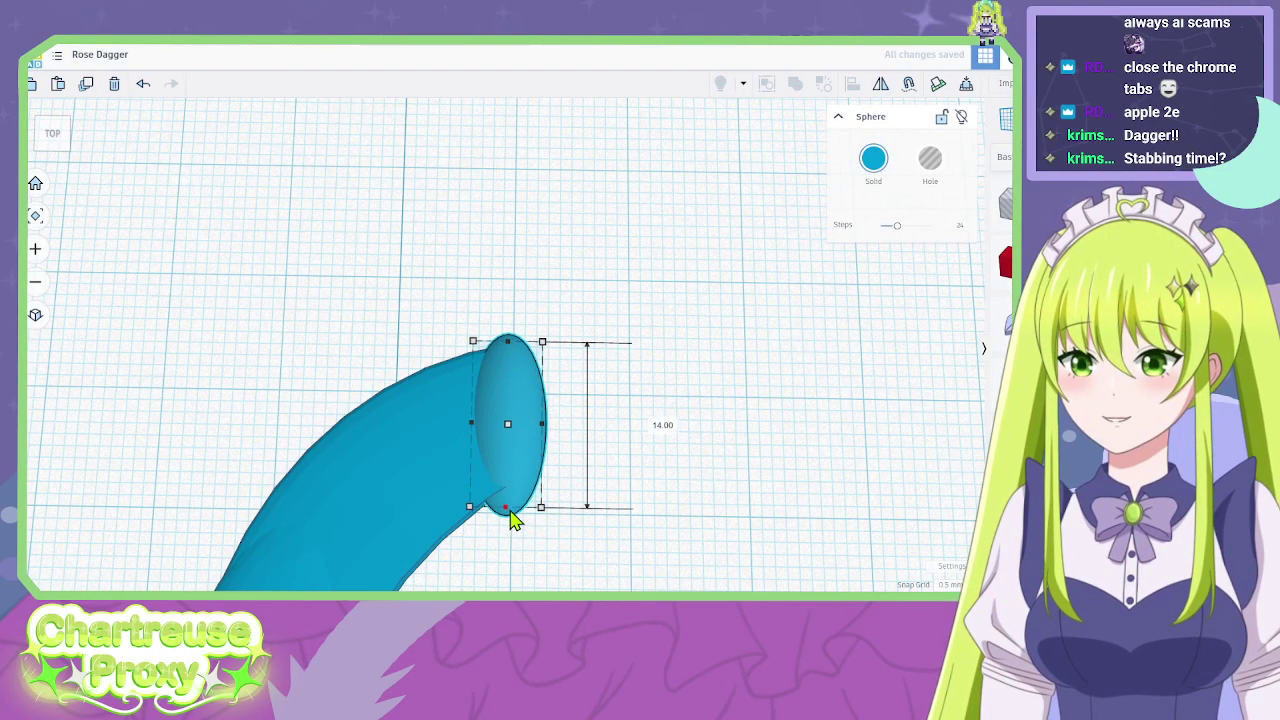
Examine the pommel sphere's overlap with the handle's cut end from the side, from below and from above.
{"action": "right_click_drag", "start_coordinate": [526, 514], "coordinate": [420, 380]}
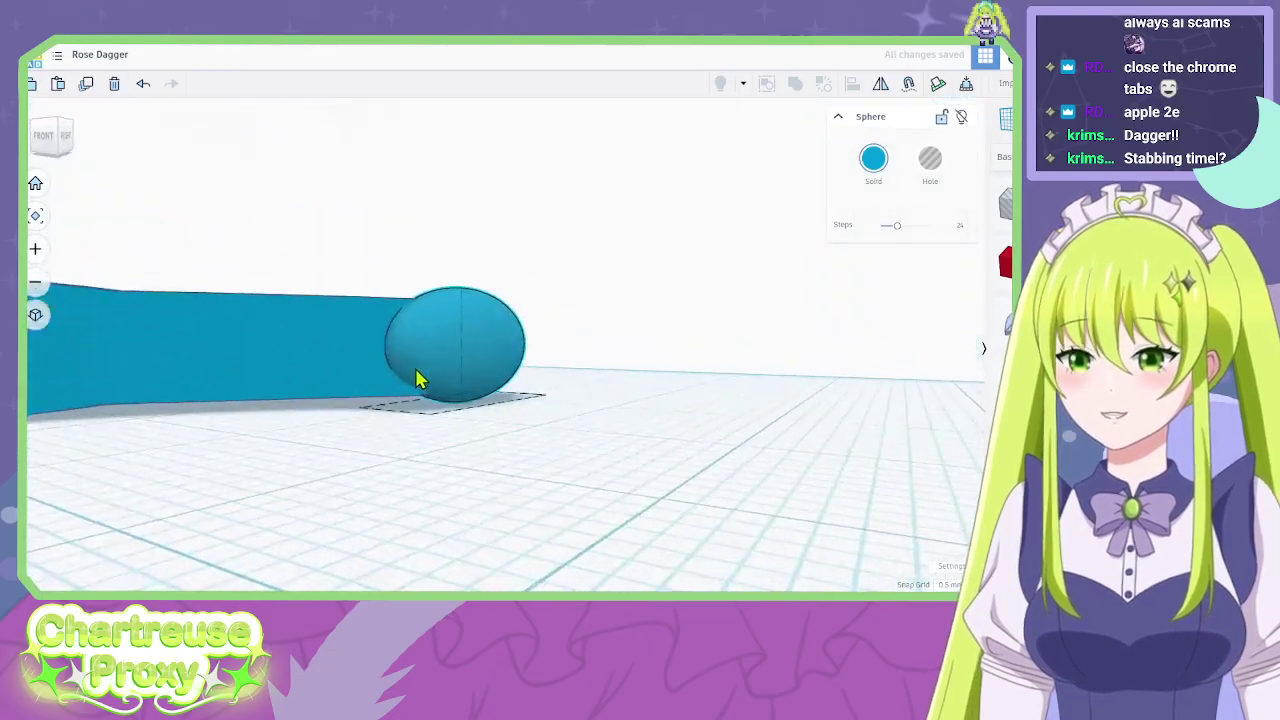
{"action": "right_click_drag", "start_coordinate": [528, 402], "coordinate": [486, 417]}
{"action": "scroll", "coordinate": [300, 386], "scroll_direction": "up", "scroll_amount": 5}
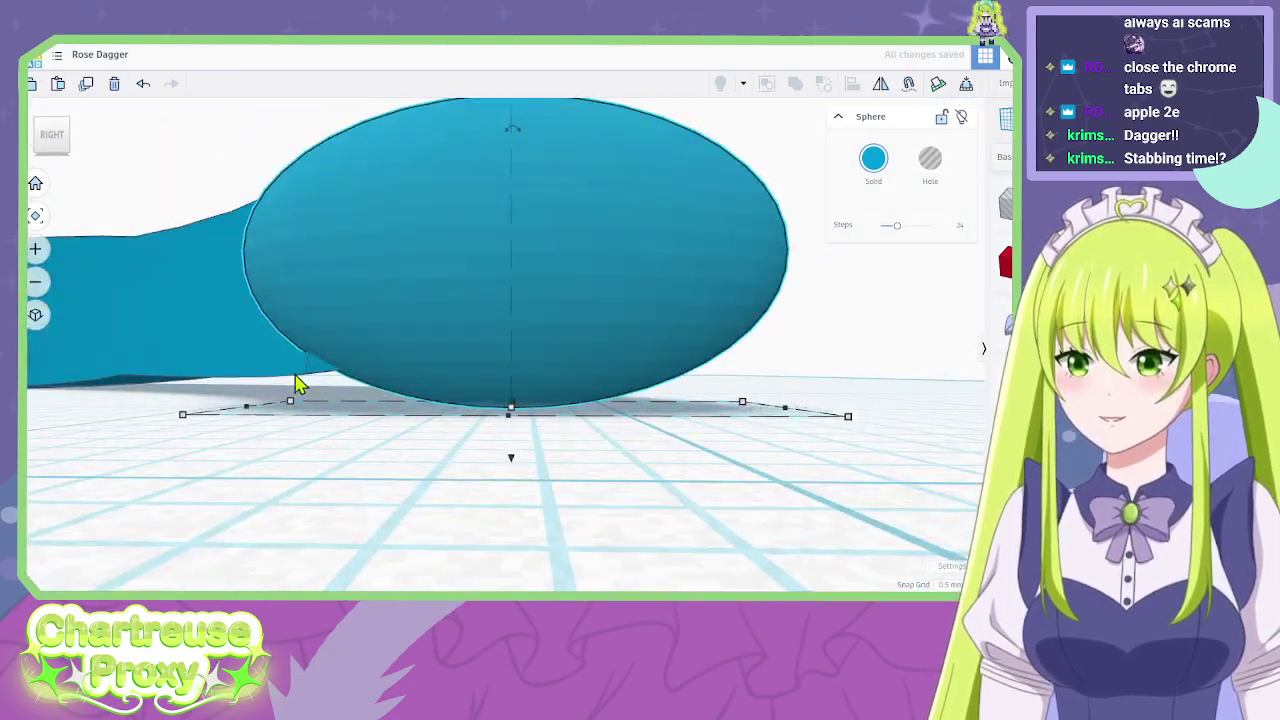
{"action": "scroll", "coordinate": [318, 390], "scroll_direction": "up", "scroll_amount": 3}
{"action": "right_click_drag", "start_coordinate": [318, 390], "coordinate": [406, 408]}
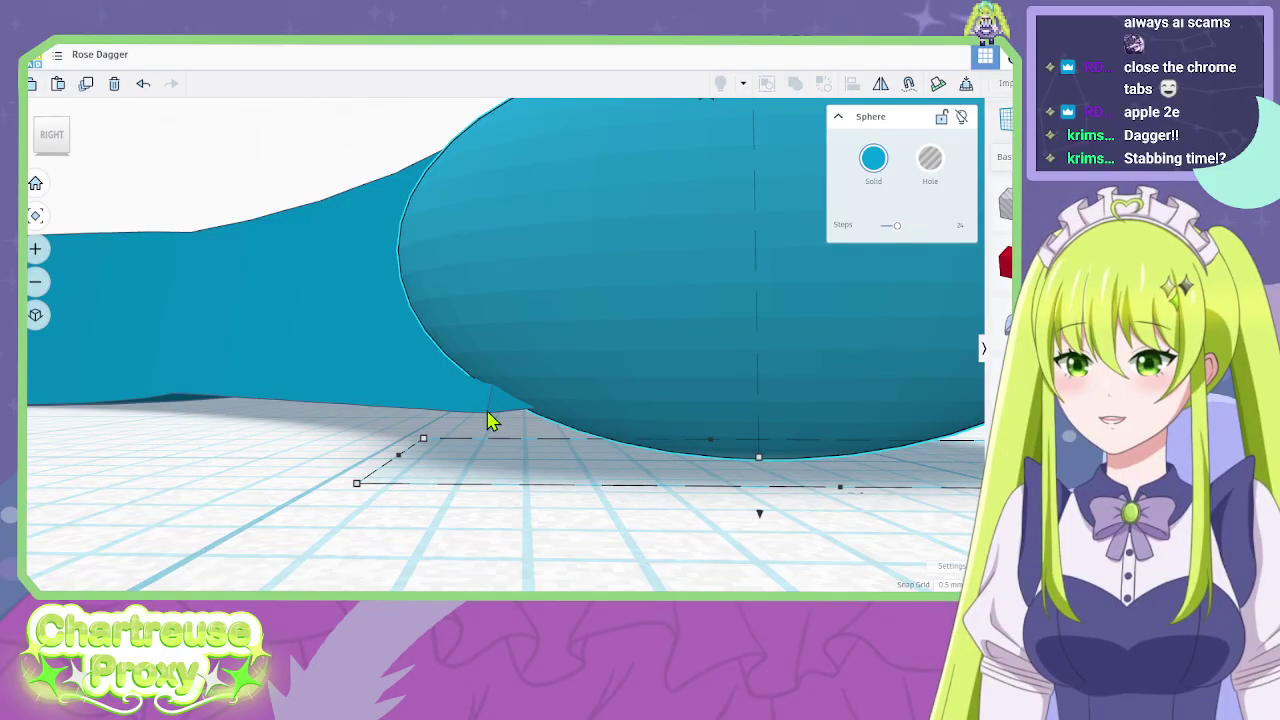
{"action": "right_click_drag", "start_coordinate": [486, 420], "coordinate": [277, 406]}
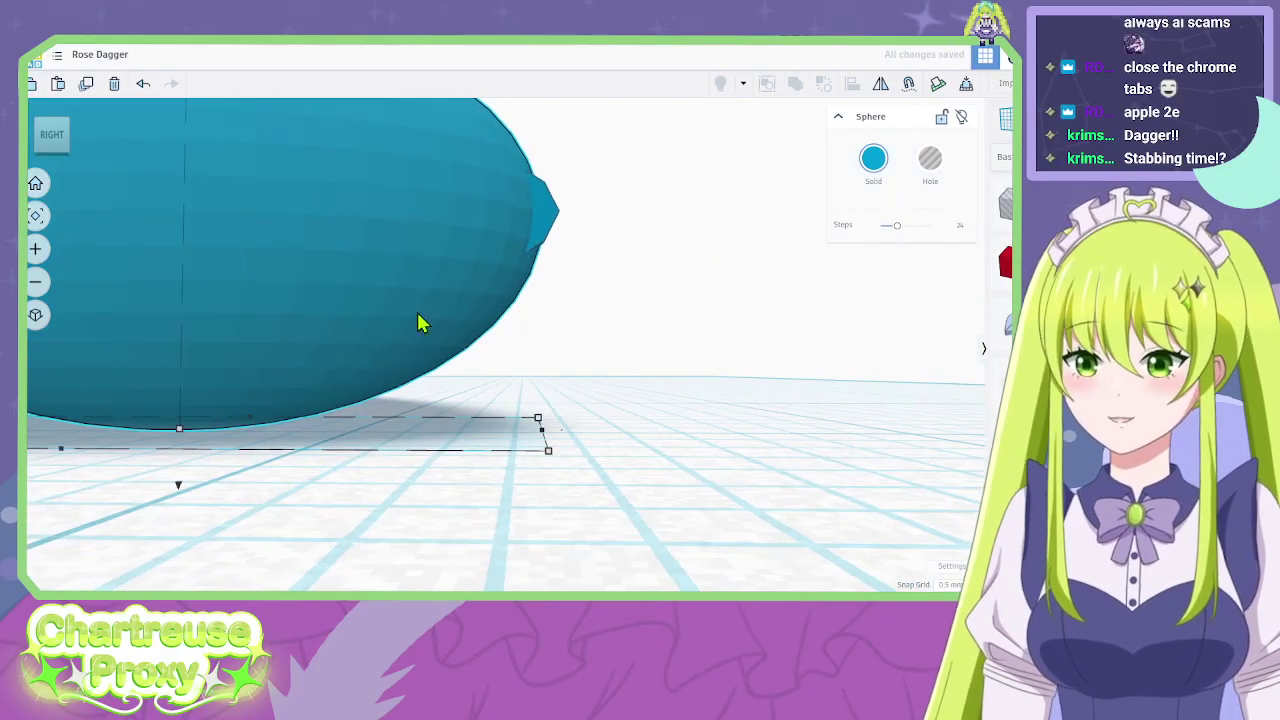
{"action": "right_click_drag", "start_coordinate": [503, 311], "coordinate": [603, 443]}
{"action": "left_click", "coordinate": [603, 443]}
{"action": "scroll", "coordinate": [700, 440], "scroll_direction": "up", "scroll_amount": 5}
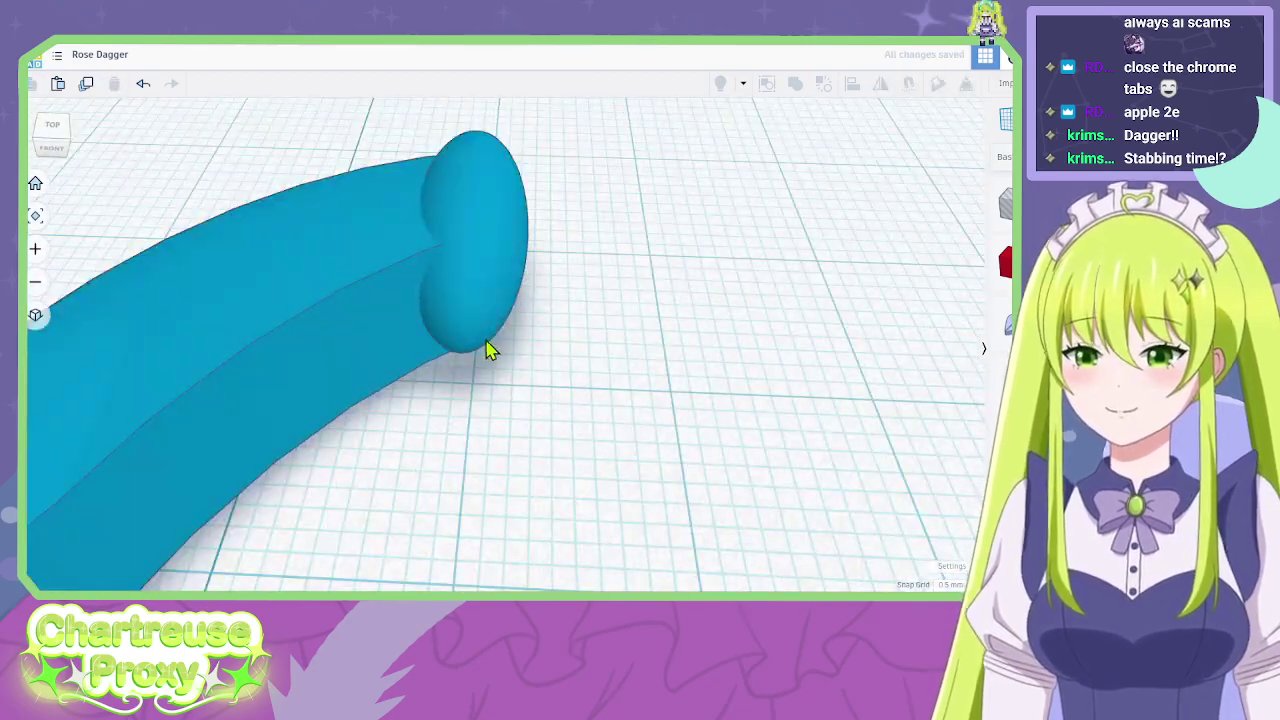
{"action": "scroll", "coordinate": [500, 355], "scroll_direction": "up", "scroll_amount": 2}
{"action": "scroll", "coordinate": [540, 423], "scroll_direction": "down", "scroll_amount": 4}
{"action": "right_click_drag", "start_coordinate": [629, 440], "coordinate": [686, 331]}
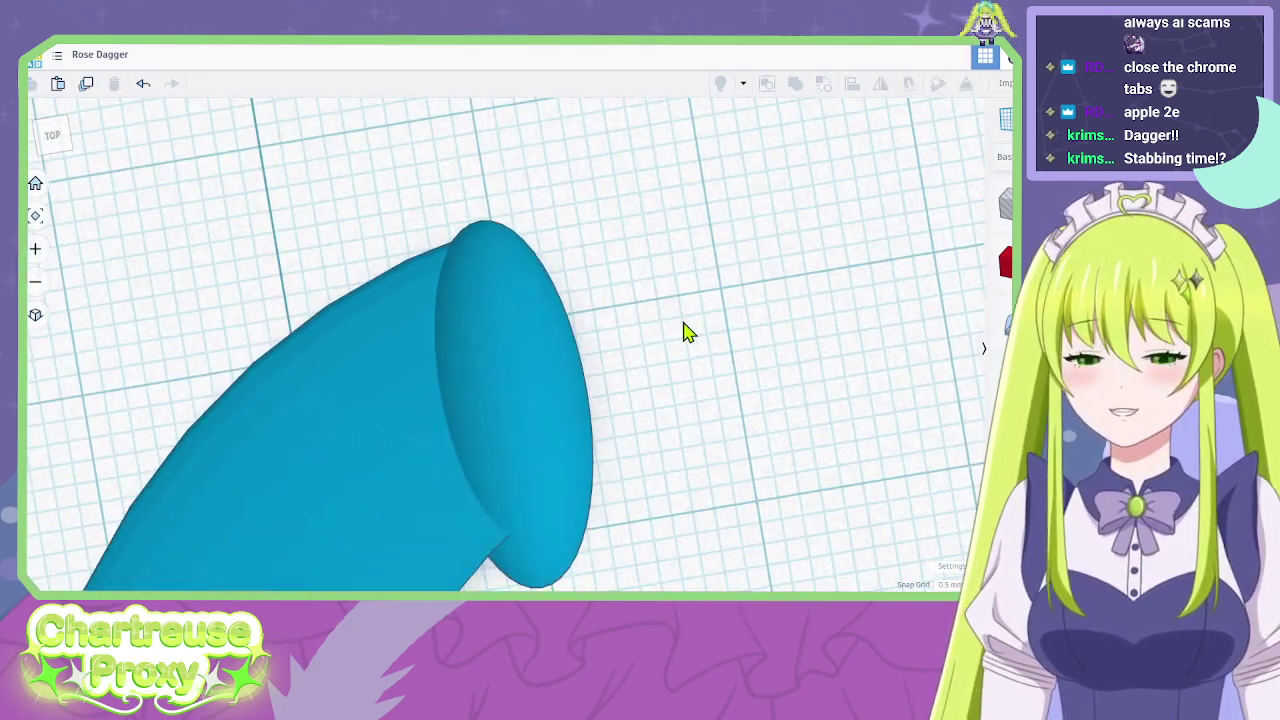
Set the snap grid back to 1.0 mm.
{"action": "left_click", "coordinate": [948, 584]}
{"action": "left_click", "coordinate": [945, 520]}
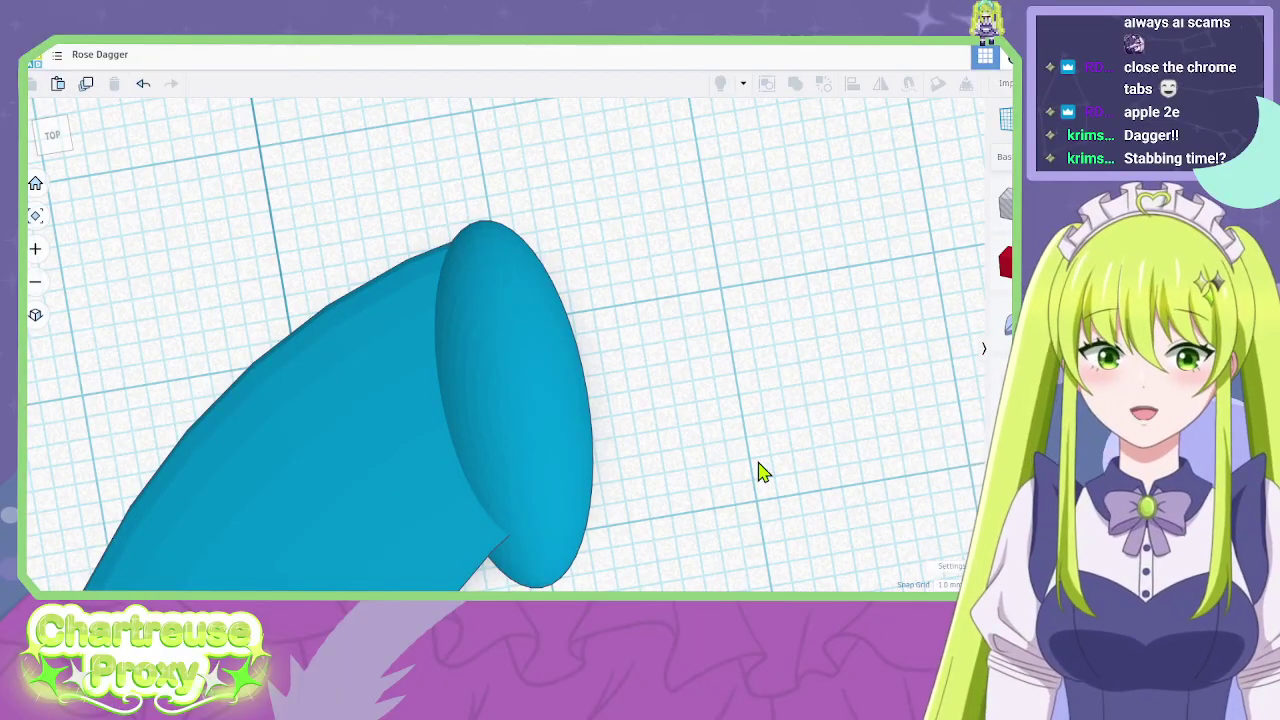
Examine the overall shape of the dagger from the pommel down to the sheath's tip.
{"action": "right_click_drag", "start_coordinate": [760, 471], "coordinate": [743, 409]}
{"action": "scroll", "coordinate": [748, 408], "scroll_direction": "down", "scroll_amount": 3}
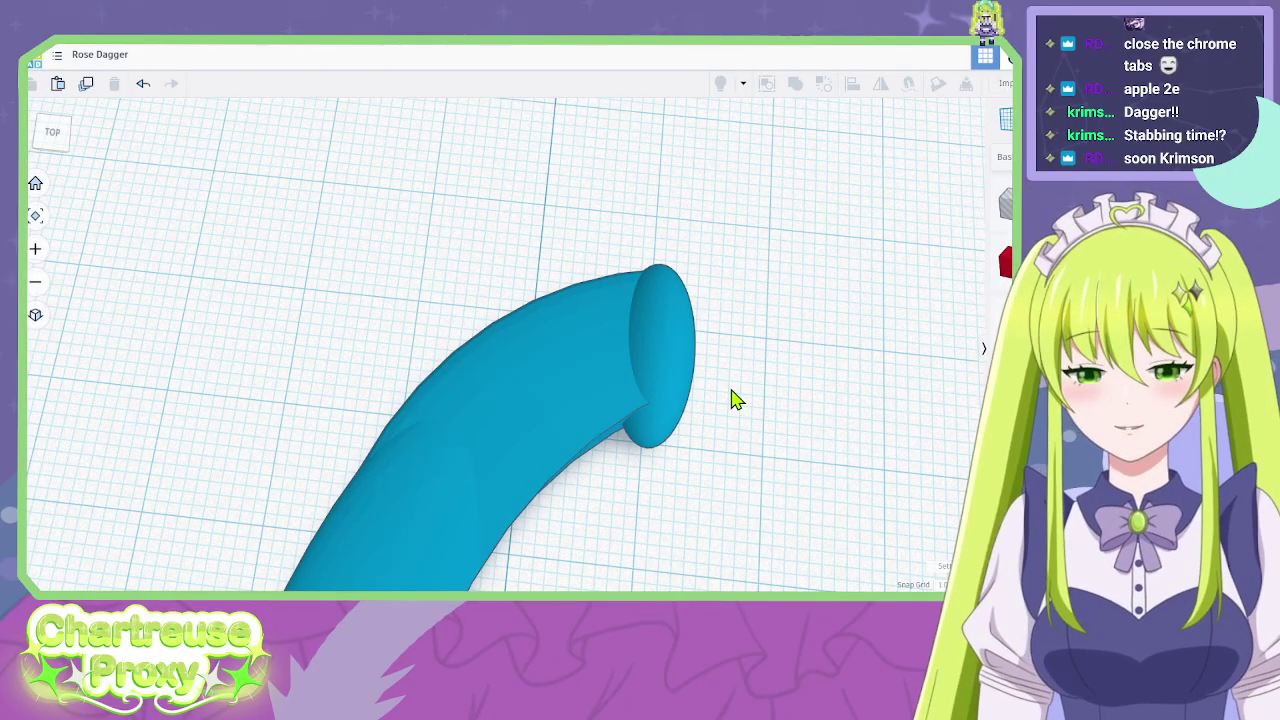
{"action": "right_click_drag", "start_coordinate": [743, 517], "coordinate": [626, 477]}
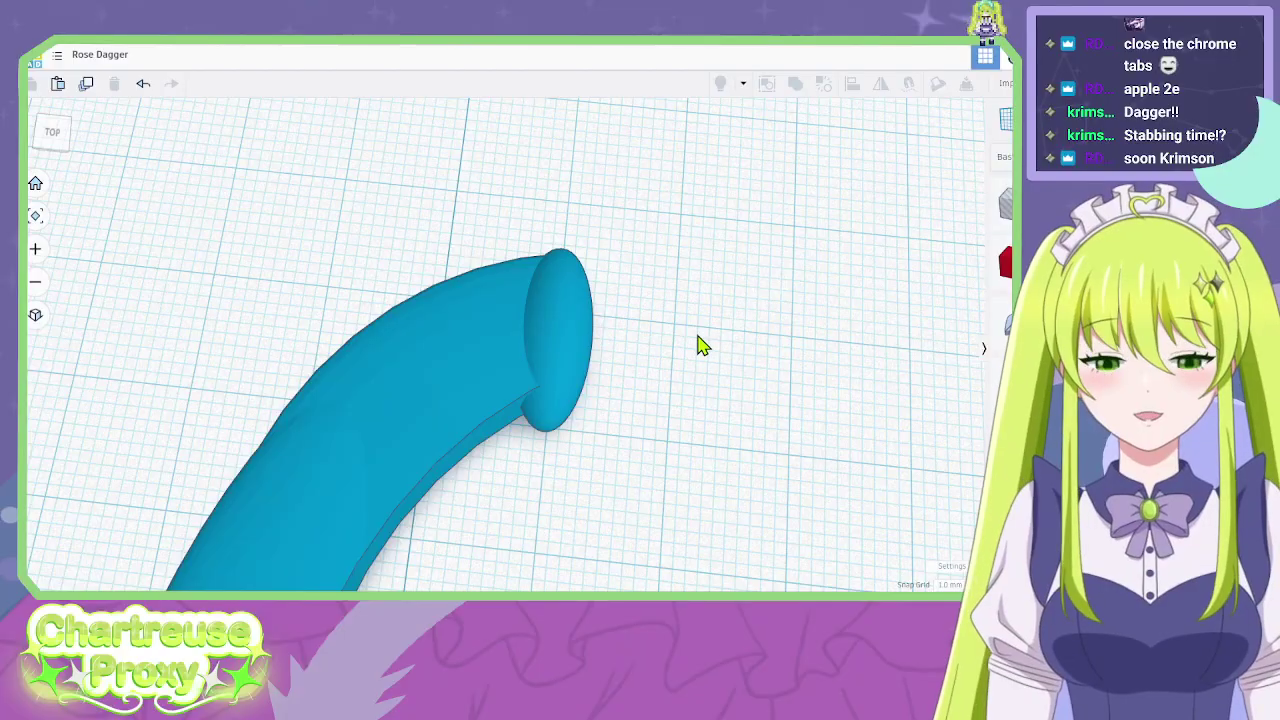
{"action": "middle_click_drag", "start_coordinate": [700, 343], "coordinate": [687, 371]}
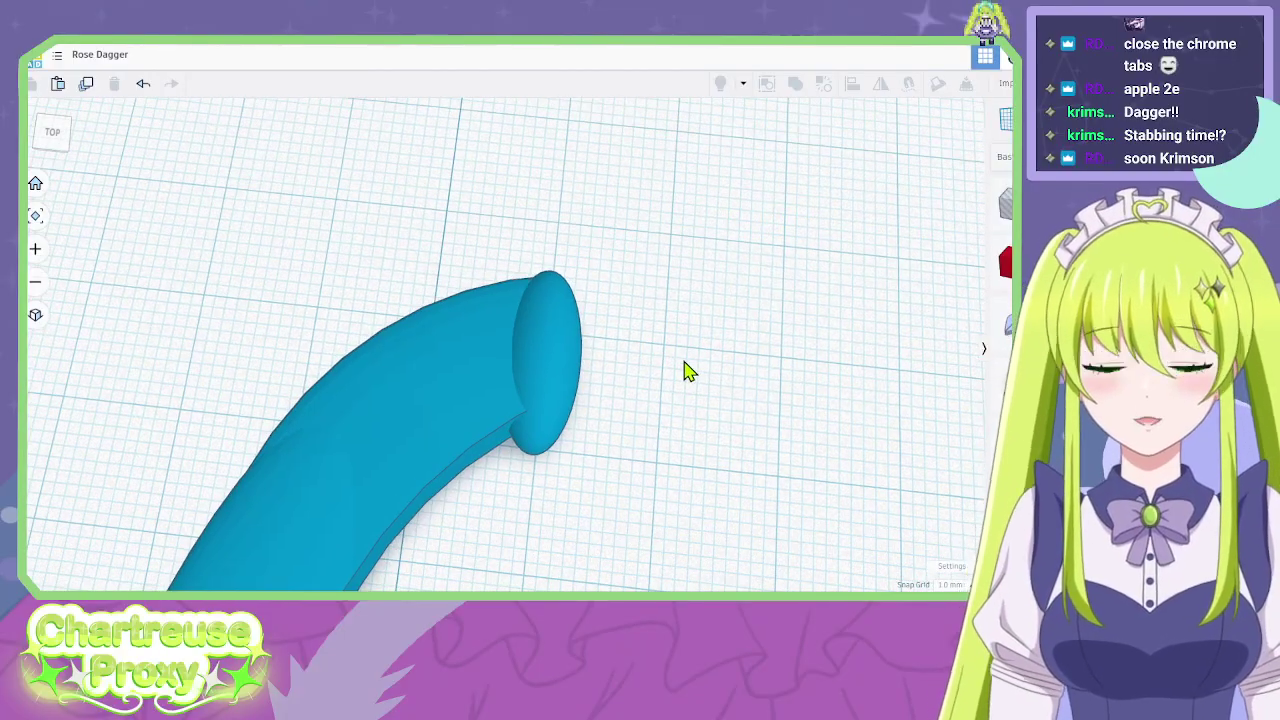
{"action": "right_click_drag", "start_coordinate": [689, 369], "coordinate": [686, 340]}
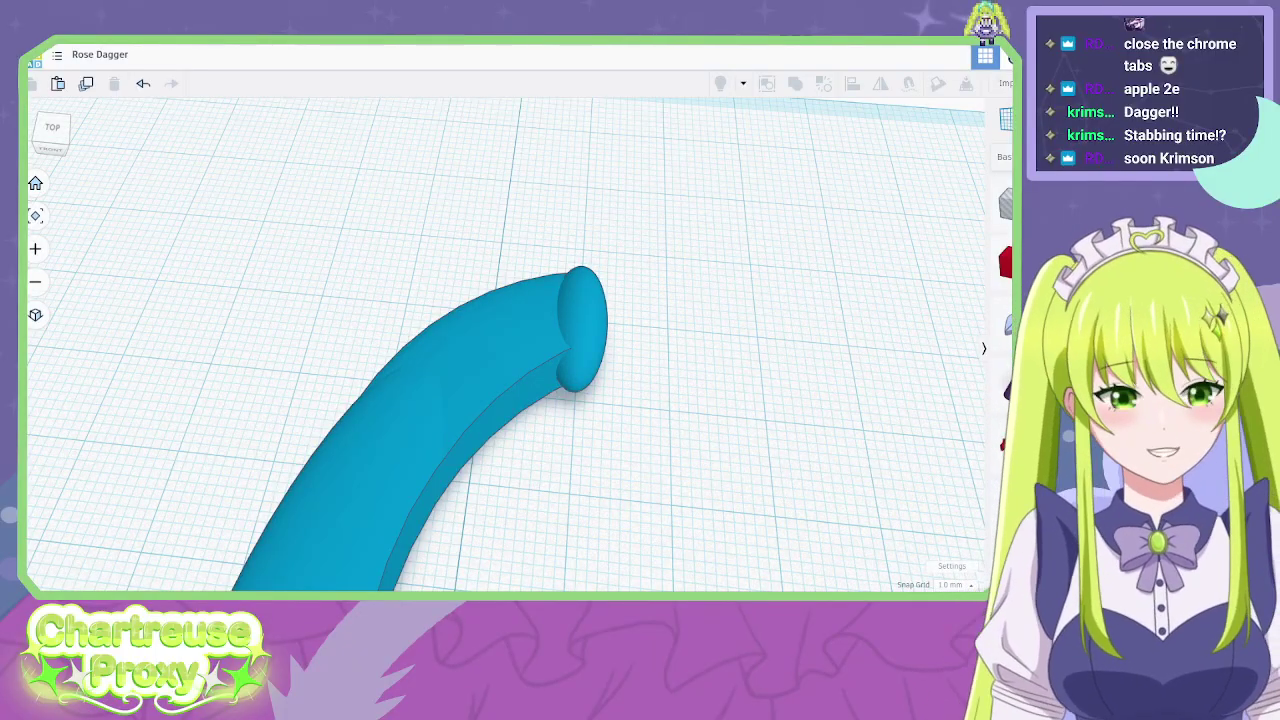
{"action": "scroll", "coordinate": [757, 380], "scroll_direction": "down", "scroll_amount": 5}
{"action": "scroll", "coordinate": [757, 443], "scroll_direction": "up", "scroll_amount": 8}
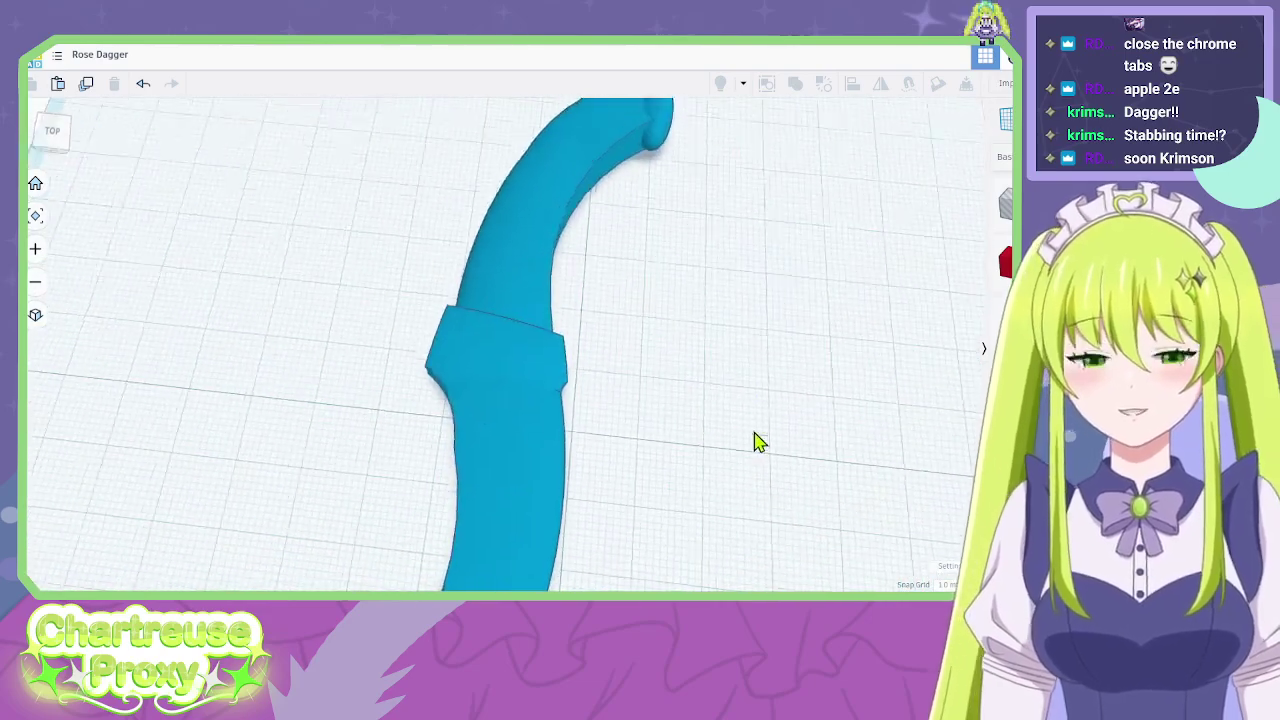
{"action": "scroll", "coordinate": [757, 454], "scroll_direction": "down", "scroll_amount": 5}
{"action": "middle_click_drag", "start_coordinate": [740, 454], "coordinate": [685, 351]}
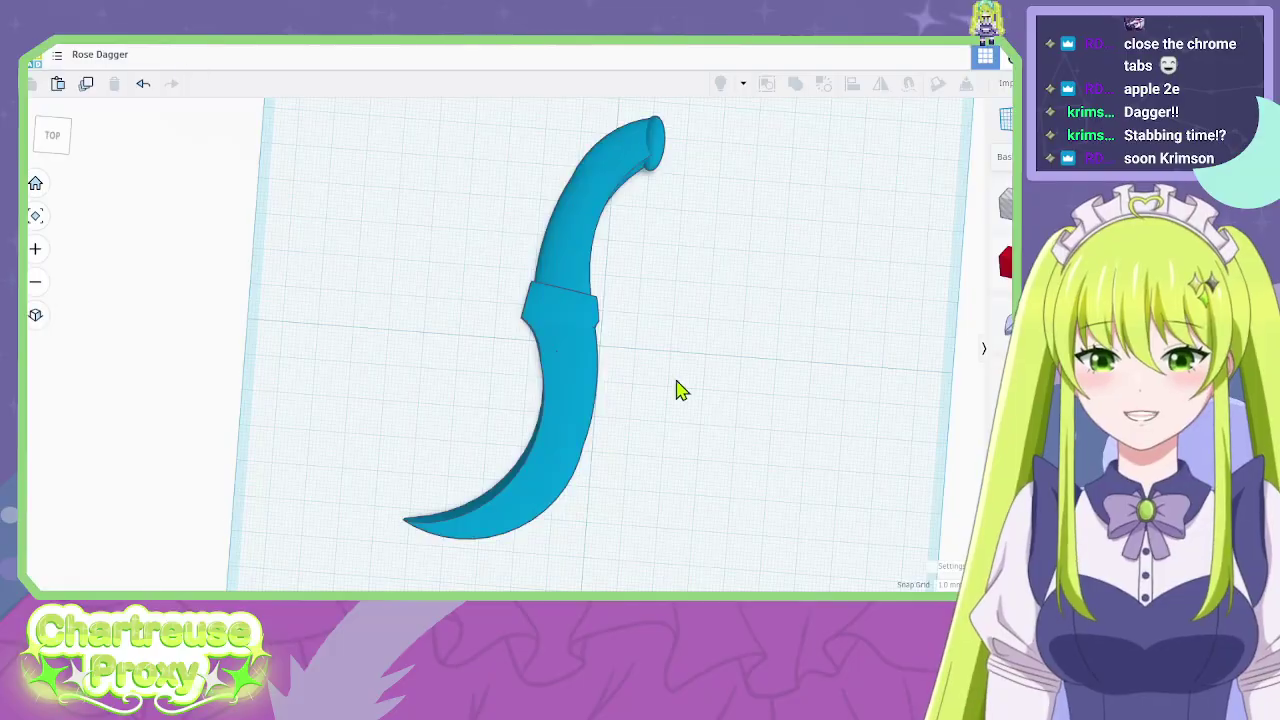
{"action": "scroll", "coordinate": [676, 390], "scroll_direction": "up", "scroll_amount": 5}
{"action": "right_click_drag", "start_coordinate": [651, 366], "coordinate": [568, 323]}
{"action": "scroll", "coordinate": [547, 288], "scroll_direction": "up", "scroll_amount": 3}
Compare the collar between sheath and handle with the reference artwork and inspect it from several angles.
{"action": "left_click", "coordinate": [545, 288]}
{"action": "key", "text": "ctrl+Tab"}
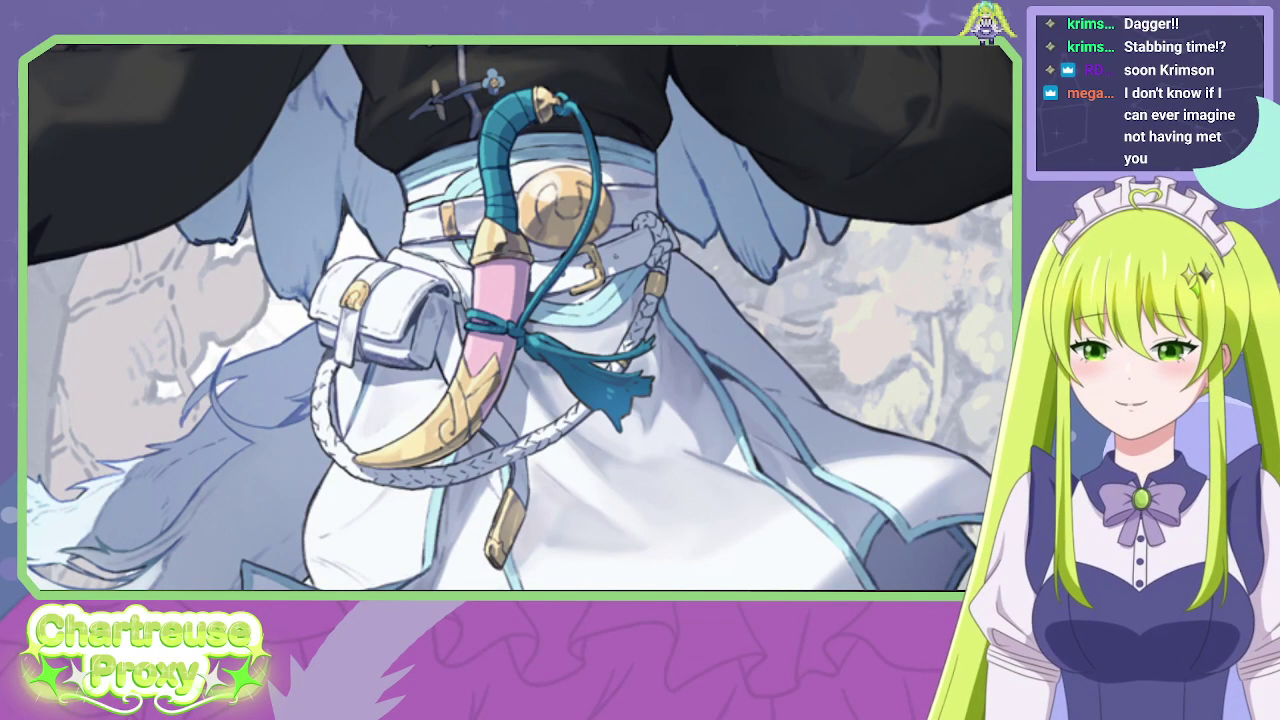
{"action": "key", "text": "ctrl+Tab"}
{"action": "scroll", "coordinate": [650, 447], "scroll_direction": "up", "scroll_amount": 5}
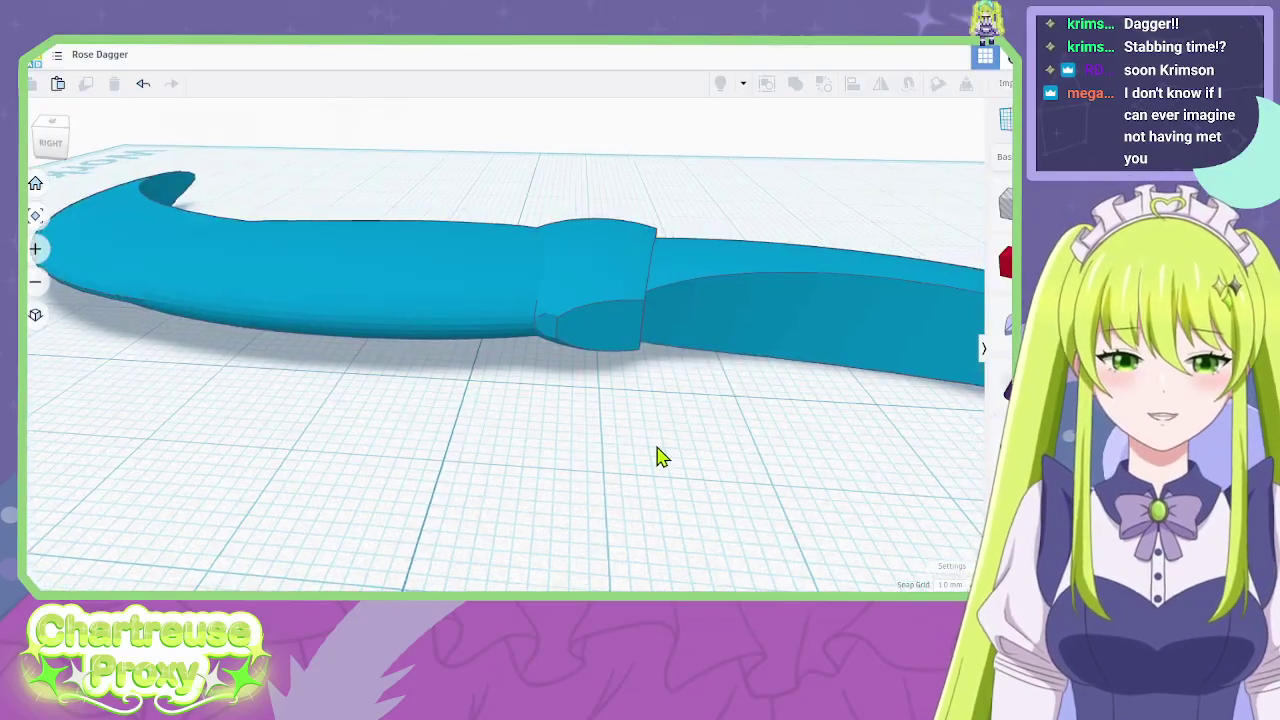
{"action": "right_click_drag", "start_coordinate": [922, 530], "coordinate": [822, 350]}
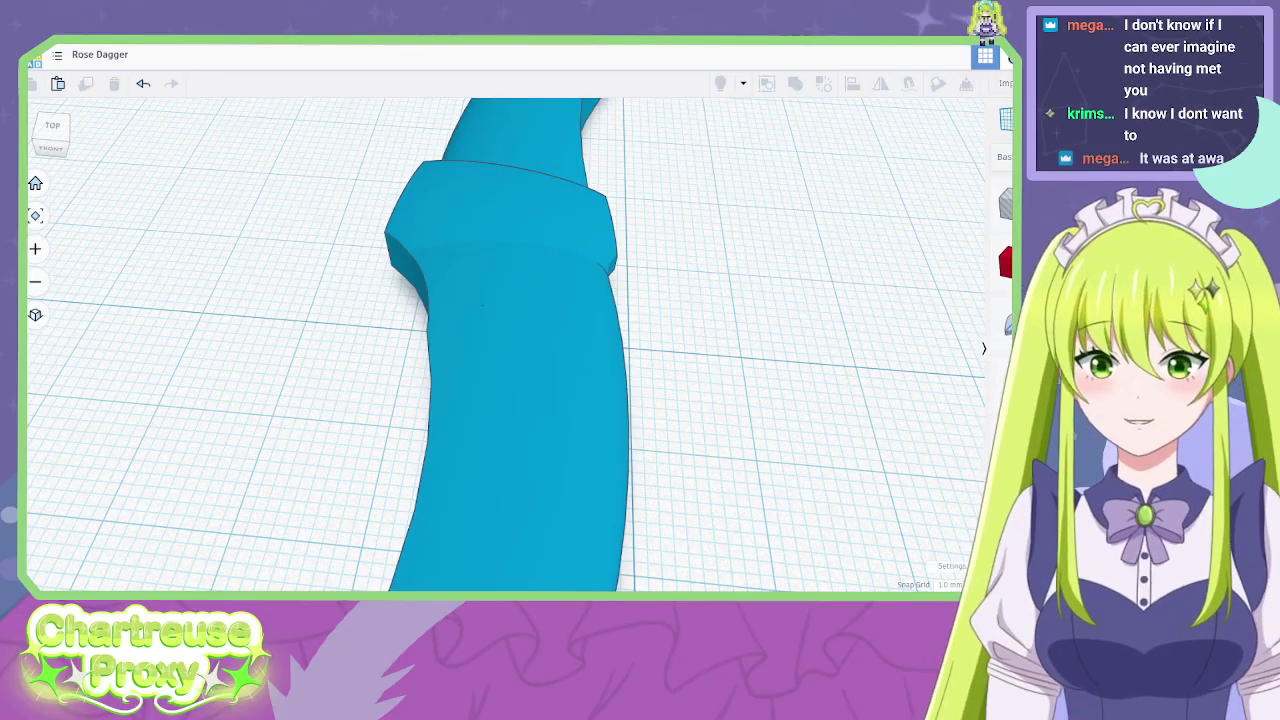
{"action": "right_click_drag", "start_coordinate": [405, 280], "coordinate": [591, 369]}
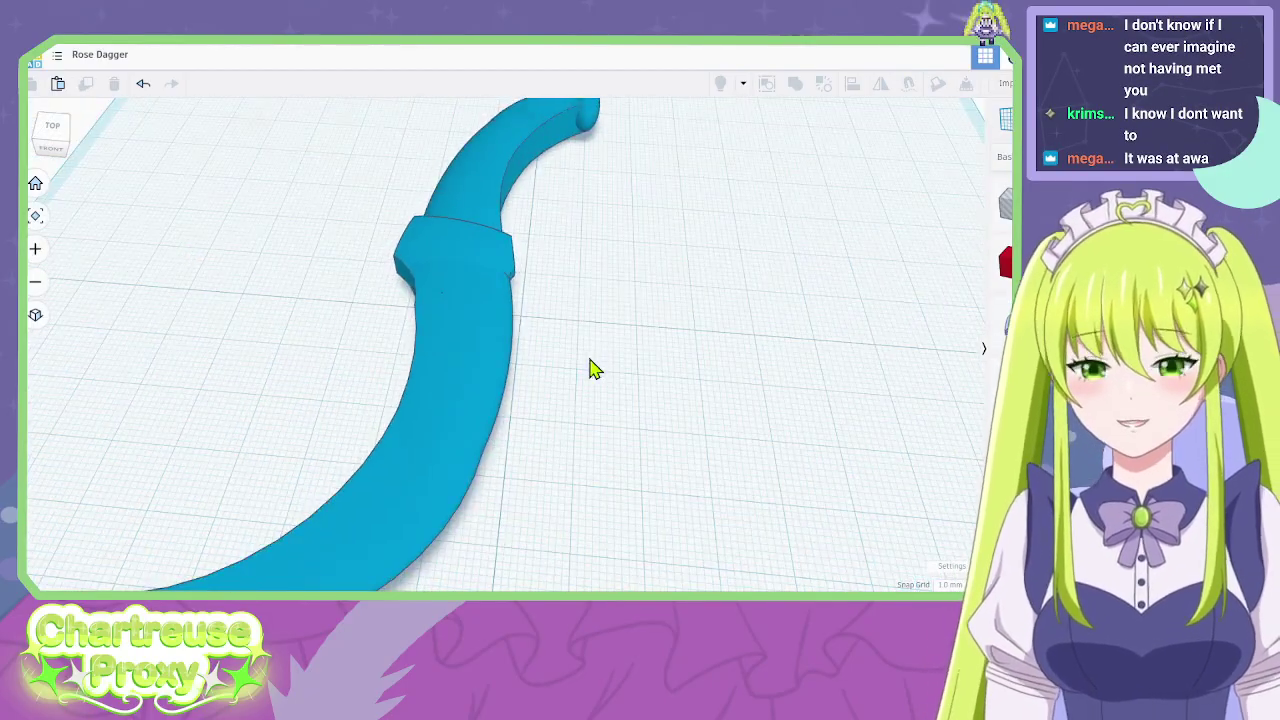
{"action": "scroll", "coordinate": [597, 375], "scroll_direction": "up", "scroll_amount": 3}
{"action": "scroll", "coordinate": [623, 473], "scroll_direction": "down", "scroll_amount": 3}
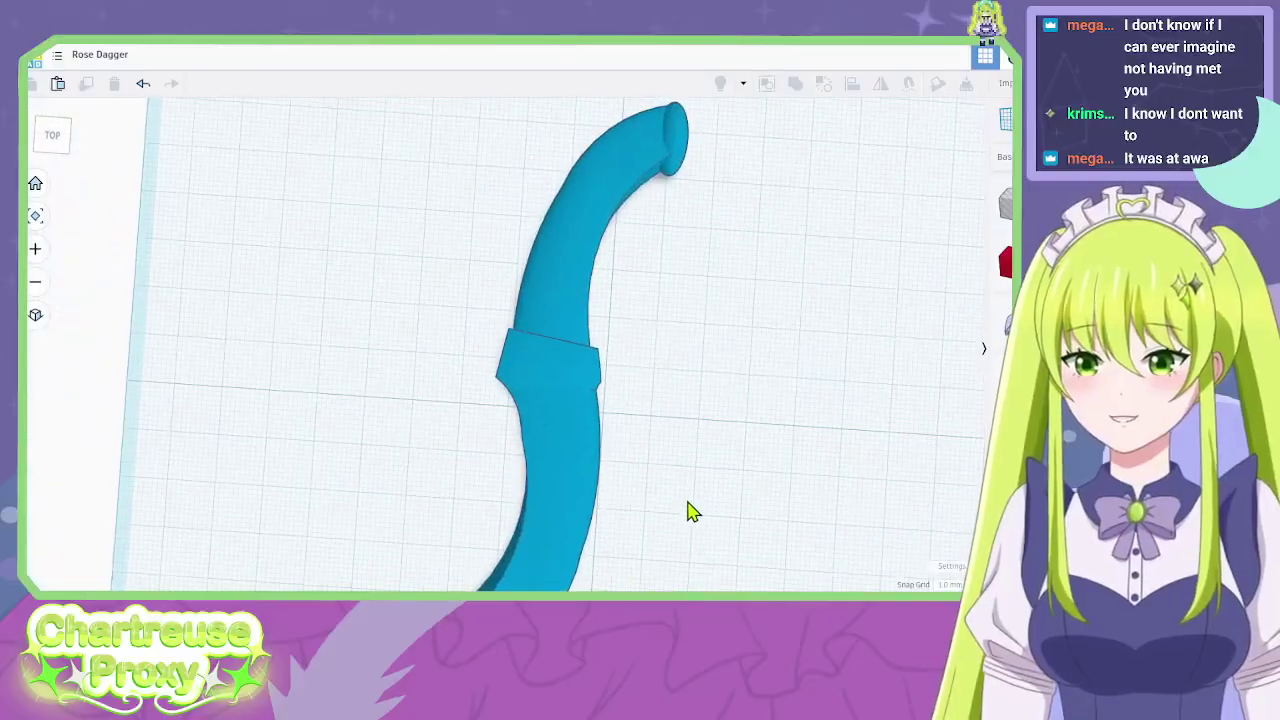
{"action": "right_click_drag", "start_coordinate": [689, 514], "coordinate": [429, 371]}
Ungroup the whole dagger, and ungroup the sheath-and-collar union into its original solids and hole shapes.
{"action": "left_click", "coordinate": [450, 370]}
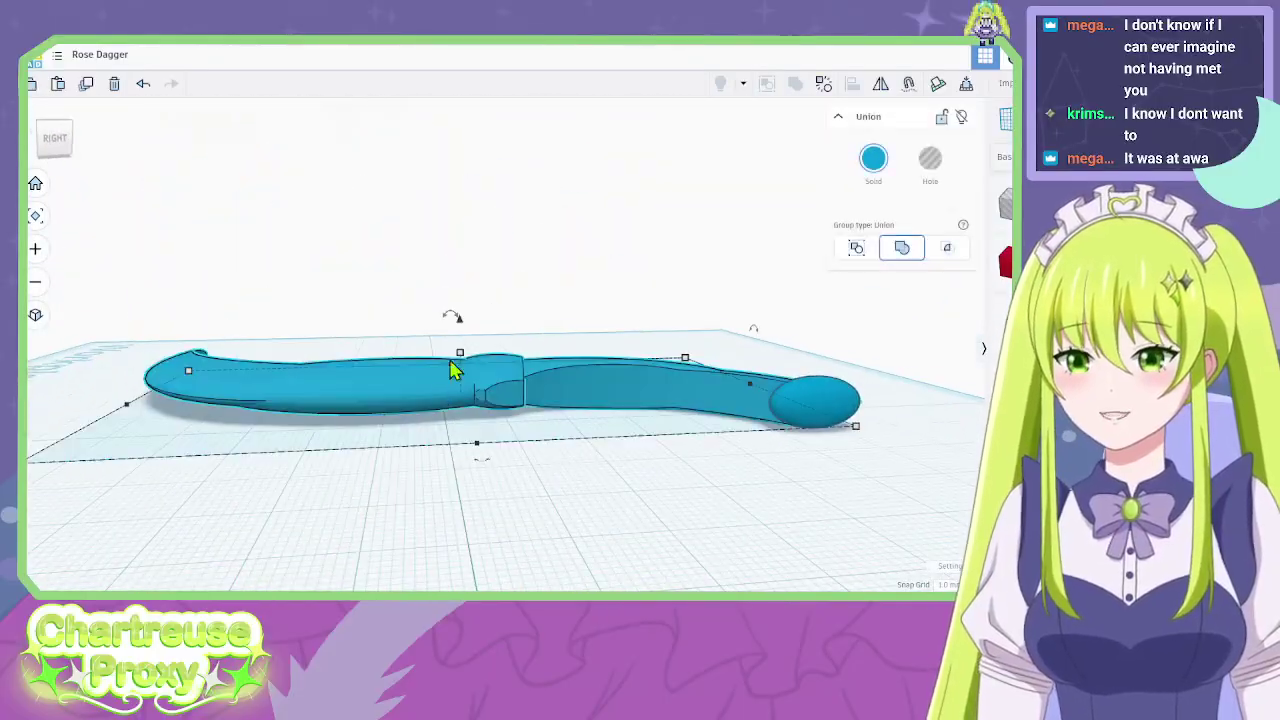
{"action": "left_click", "coordinate": [823, 84]}
{"action": "right_click_drag", "start_coordinate": [591, 371], "coordinate": [523, 434]}
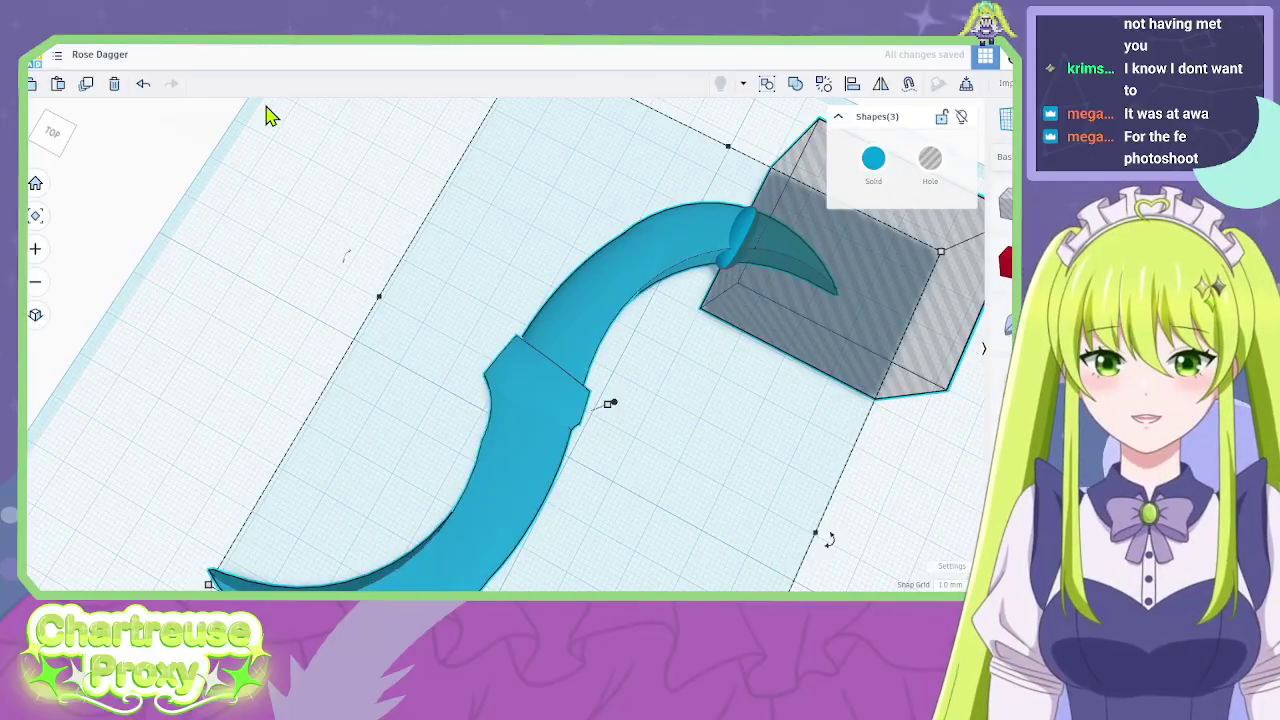
{"action": "right_click_drag", "start_coordinate": [680, 436], "coordinate": [787, 431]}
{"action": "left_click", "coordinate": [787, 431]}
{"action": "left_click", "coordinate": [595, 402]}
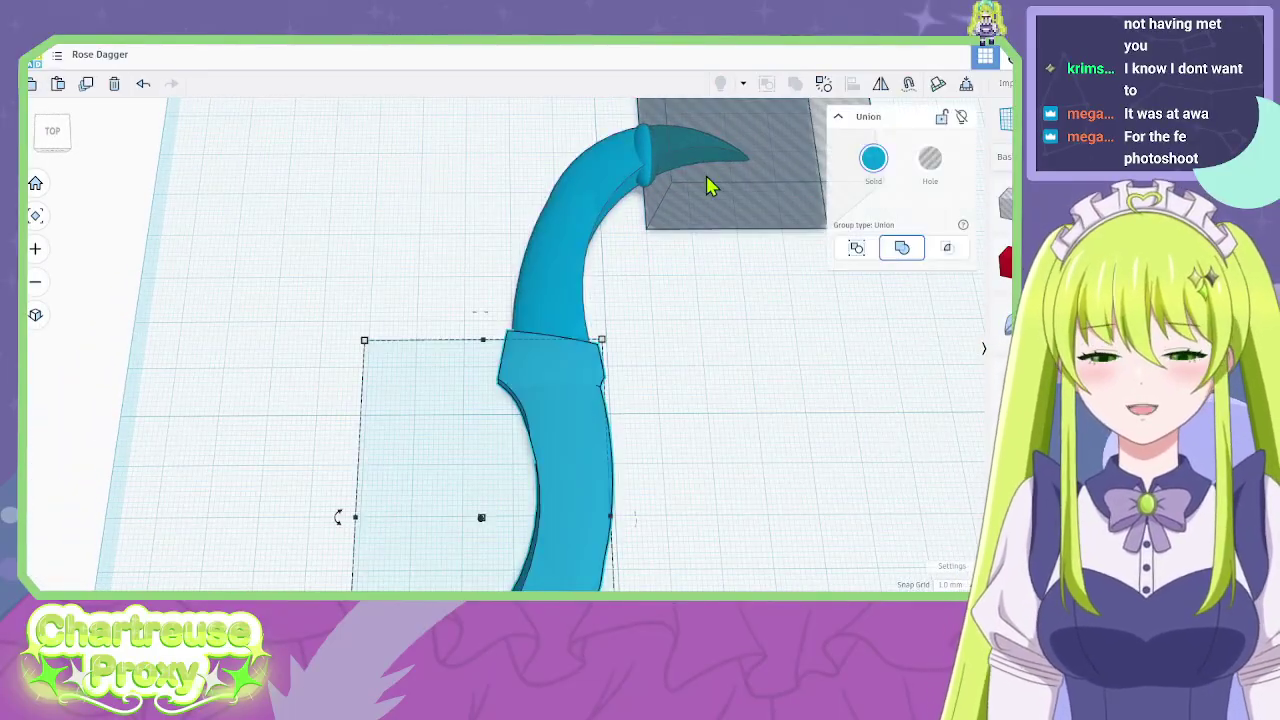
{"action": "left_click", "coordinate": [823, 84]}
Select the red collar sphere, try to lower it slightly, and undo the move.
{"action": "right_click_drag", "start_coordinate": [654, 491], "coordinate": [437, 386]}
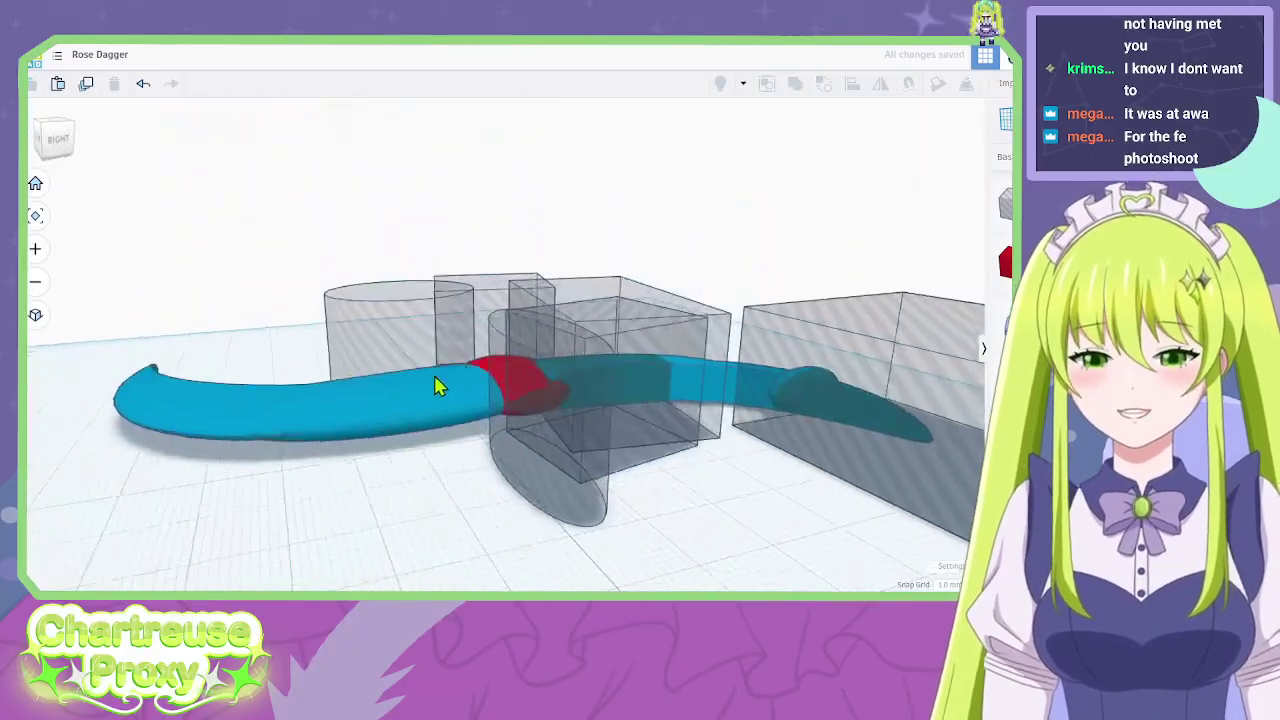
{"action": "left_click", "coordinate": [509, 371]}
{"action": "right_click_drag", "start_coordinate": [571, 414], "coordinate": [526, 343]}
{"action": "left_click", "coordinate": [548, 390]}
{"action": "right_click_drag", "start_coordinate": [526, 398], "coordinate": [523, 366]}
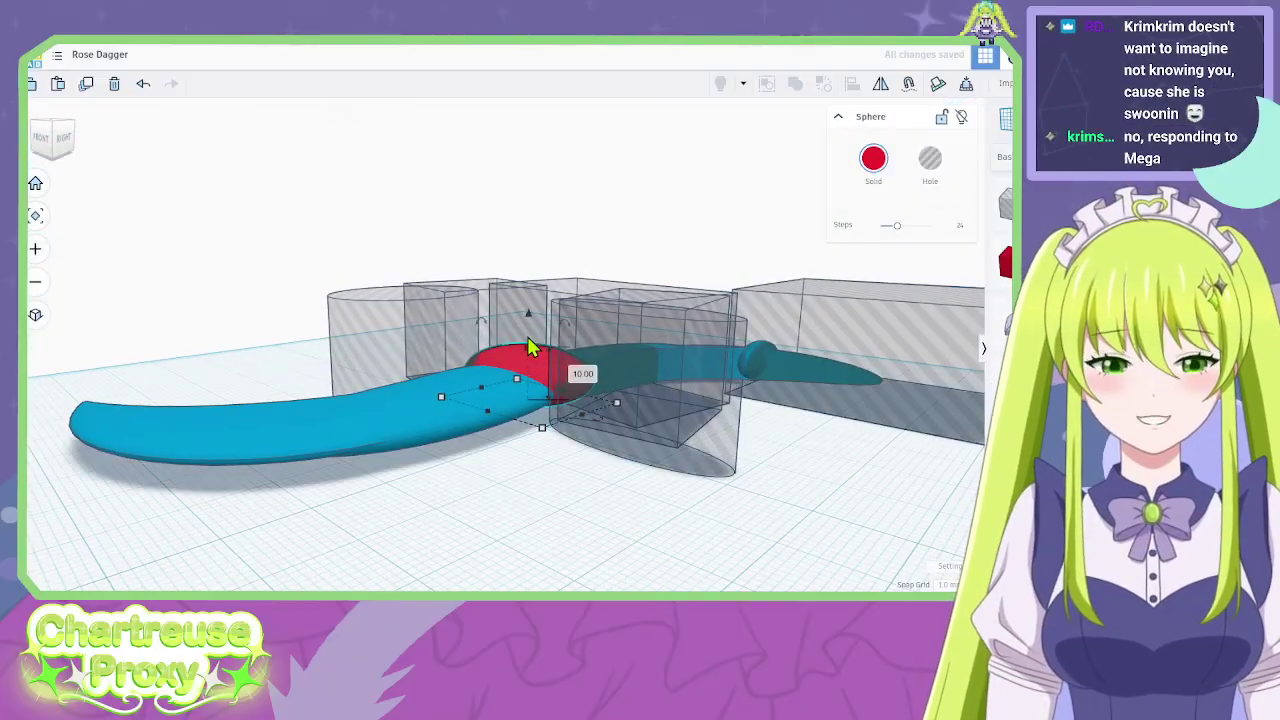
{"action": "left_click_drag", "start_coordinate": [526, 316], "coordinate": [528, 321]}
{"action": "right_click_drag", "start_coordinate": [548, 380], "coordinate": [595, 470]}
{"action": "key", "text": "ctrl+z"}
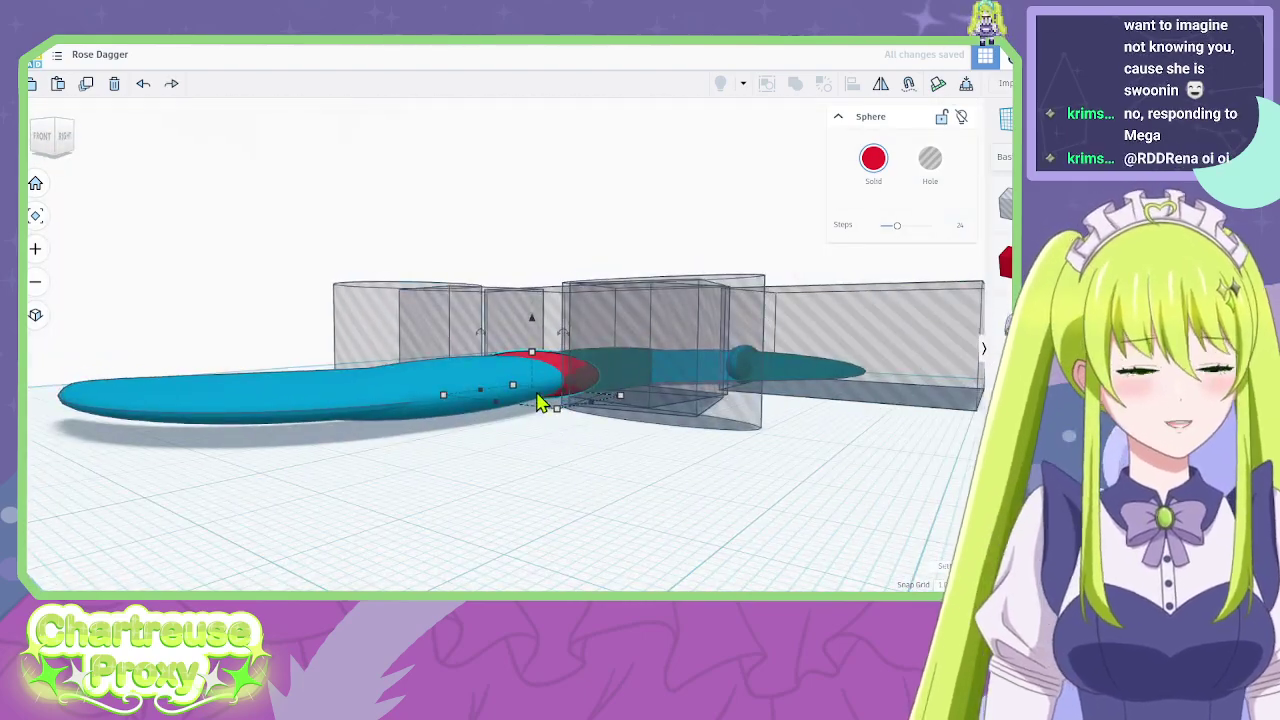
Set the snap grid to 0.5 mm and lower the red collar sphere slightly.
{"action": "scroll", "coordinate": [537, 403], "scroll_direction": "up", "scroll_amount": 3}
{"action": "scroll", "coordinate": [536, 392], "scroll_direction": "up", "scroll_amount": 3}
{"action": "left_click_drag", "start_coordinate": [532, 309], "coordinate": [531, 280]}
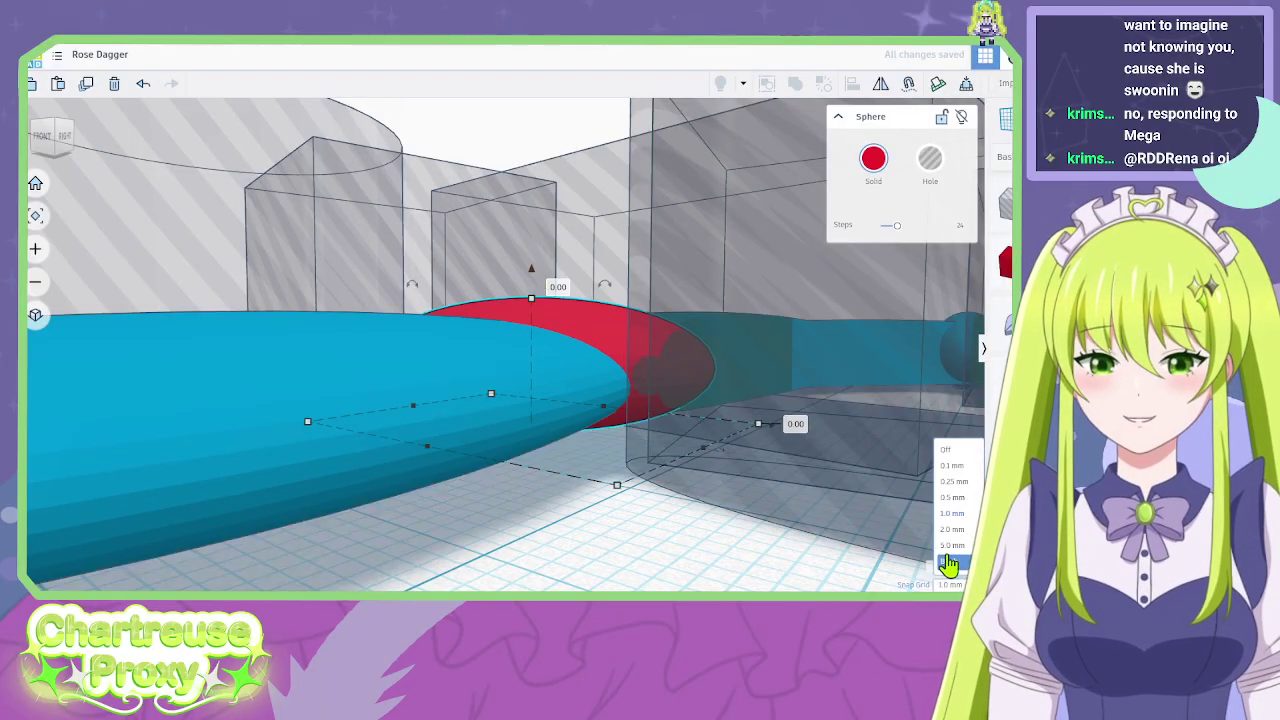
{"action": "left_click", "coordinate": [948, 498]}
{"action": "left_click_drag", "start_coordinate": [532, 270], "coordinate": [533, 280]}
Group all the dagger's solids and hole shapes into one union, inspect it, and undo the grouping.
{"action": "right_click_drag", "start_coordinate": [540, 290], "coordinate": [714, 583]}
{"action": "scroll", "coordinate": [703, 523], "scroll_direction": "down", "scroll_amount": 5}
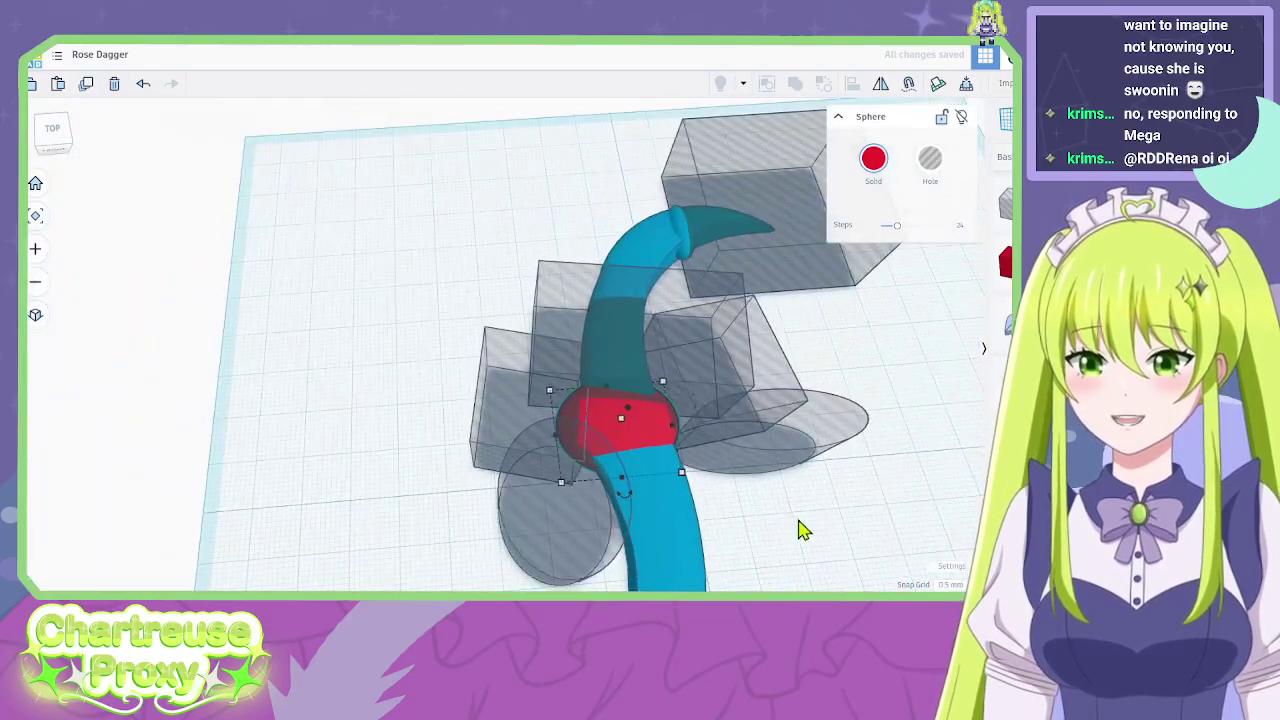
{"action": "left_click_drag", "start_coordinate": [824, 541], "coordinate": [320, 218]}
{"action": "left_click", "coordinate": [795, 84]}
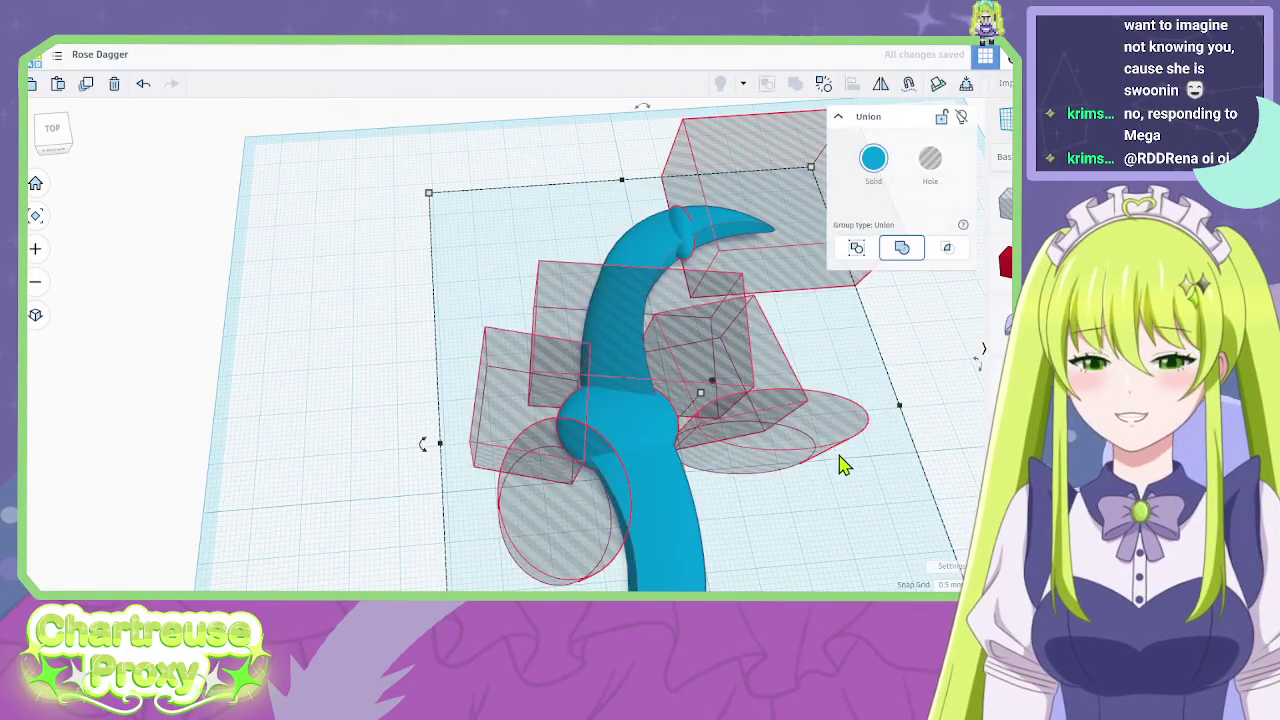
{"action": "right_click_drag", "start_coordinate": [843, 463], "coordinate": [815, 515]}
{"action": "right_click_drag", "start_coordinate": [734, 354], "coordinate": [726, 355]}
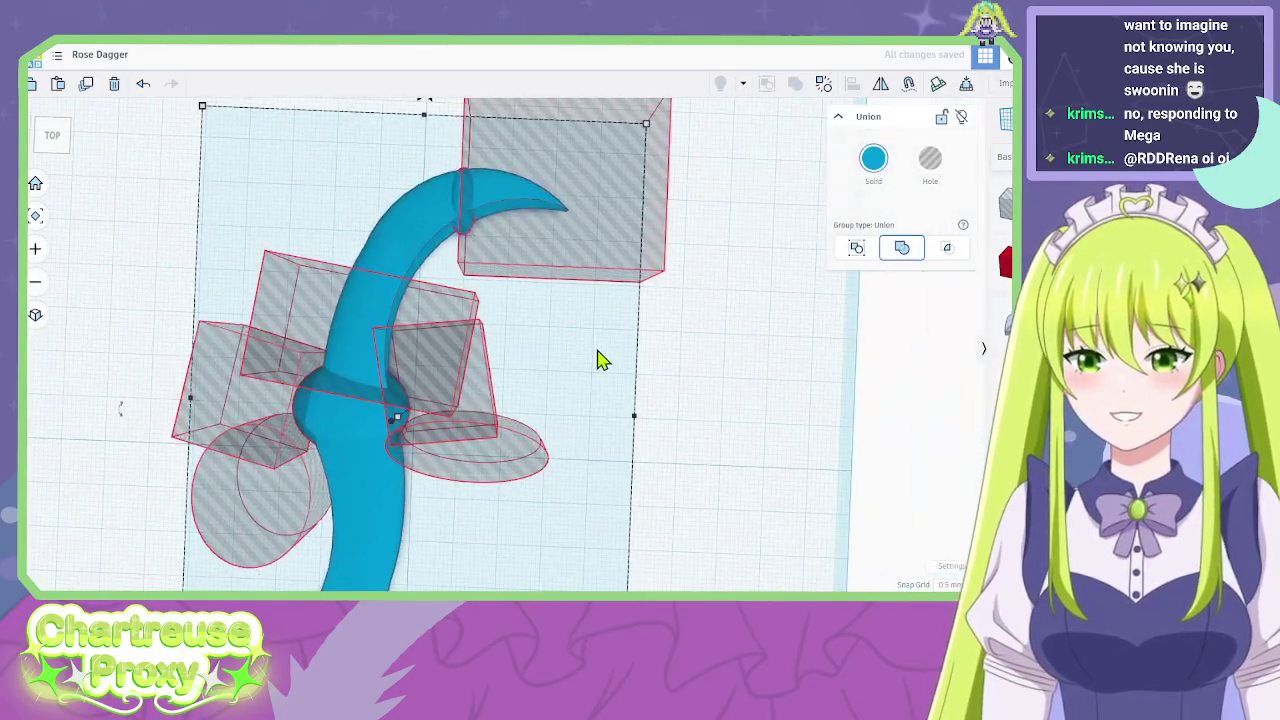
{"action": "right_click_drag", "start_coordinate": [600, 360], "coordinate": [706, 360]}
{"action": "key", "text": "ctrl+z"}
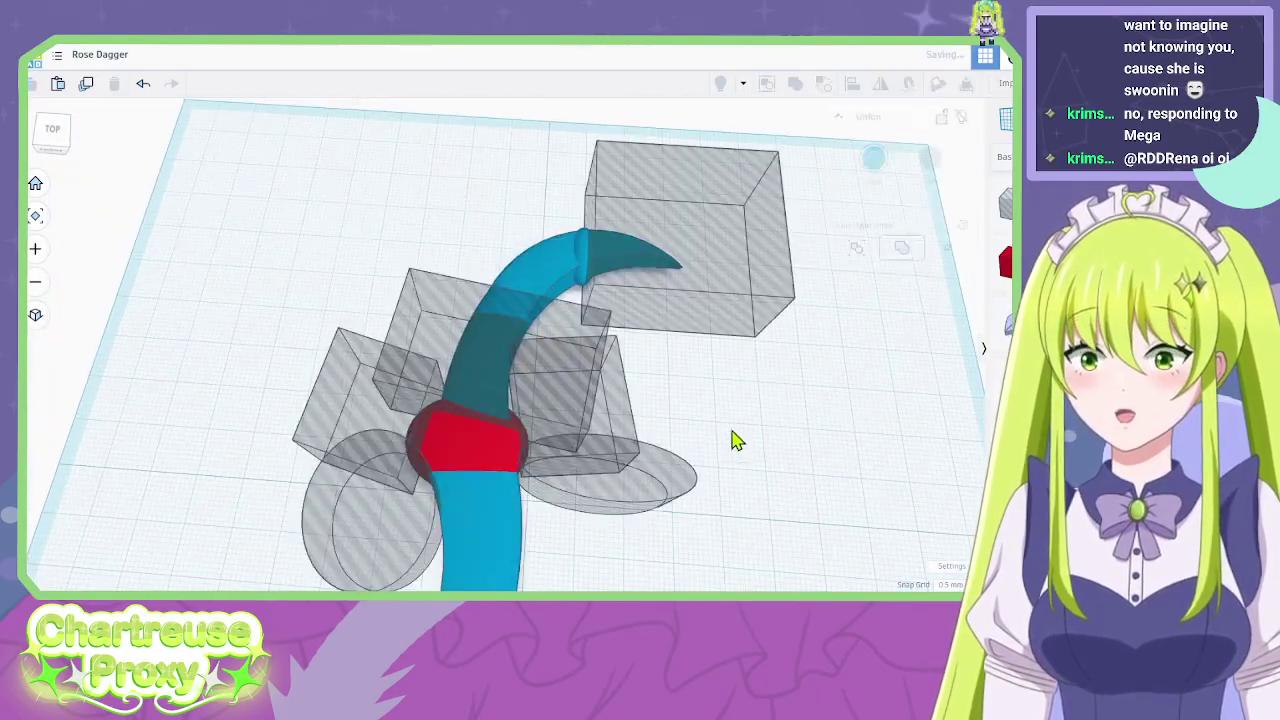
Move the curved handle off the red collar sphere, clear of the hole shapes around it.
{"action": "right_click_drag", "start_coordinate": [763, 477], "coordinate": [409, 329]}
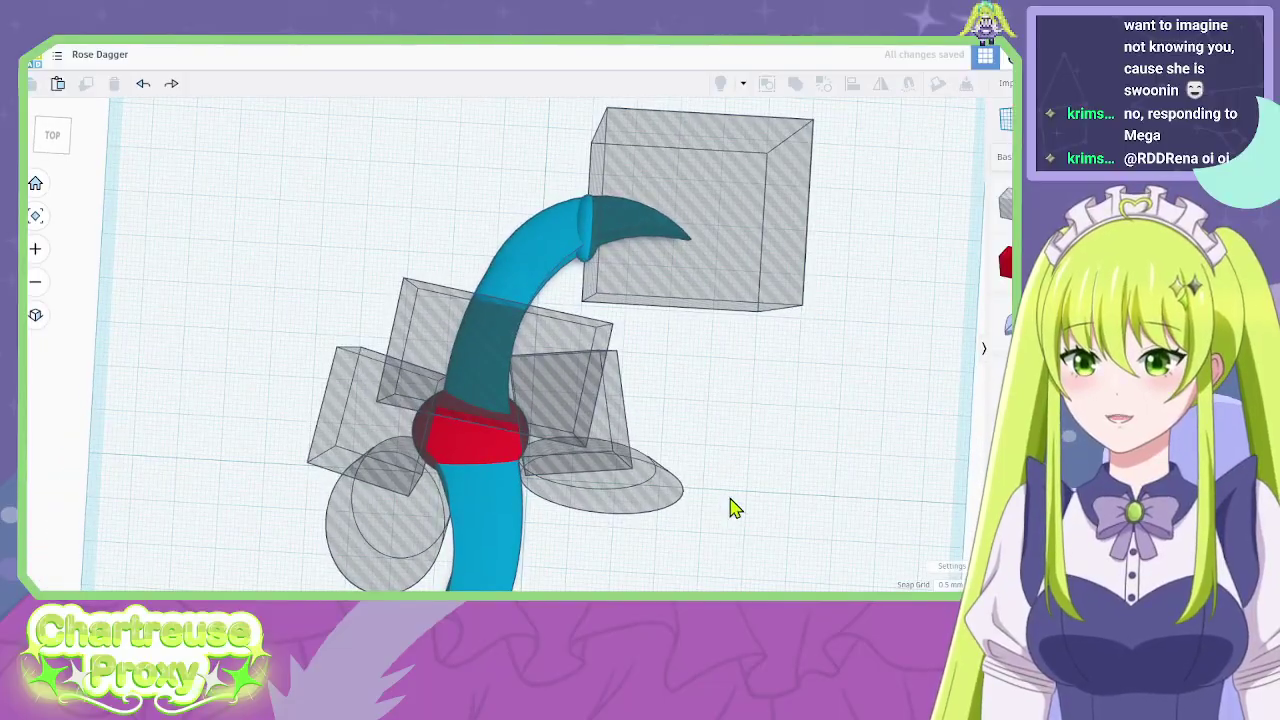
{"action": "right_click_drag", "start_coordinate": [734, 509], "coordinate": [574, 289]}
{"action": "left_click", "coordinate": [574, 289]}
{"action": "left_click", "coordinate": [652, 403]}
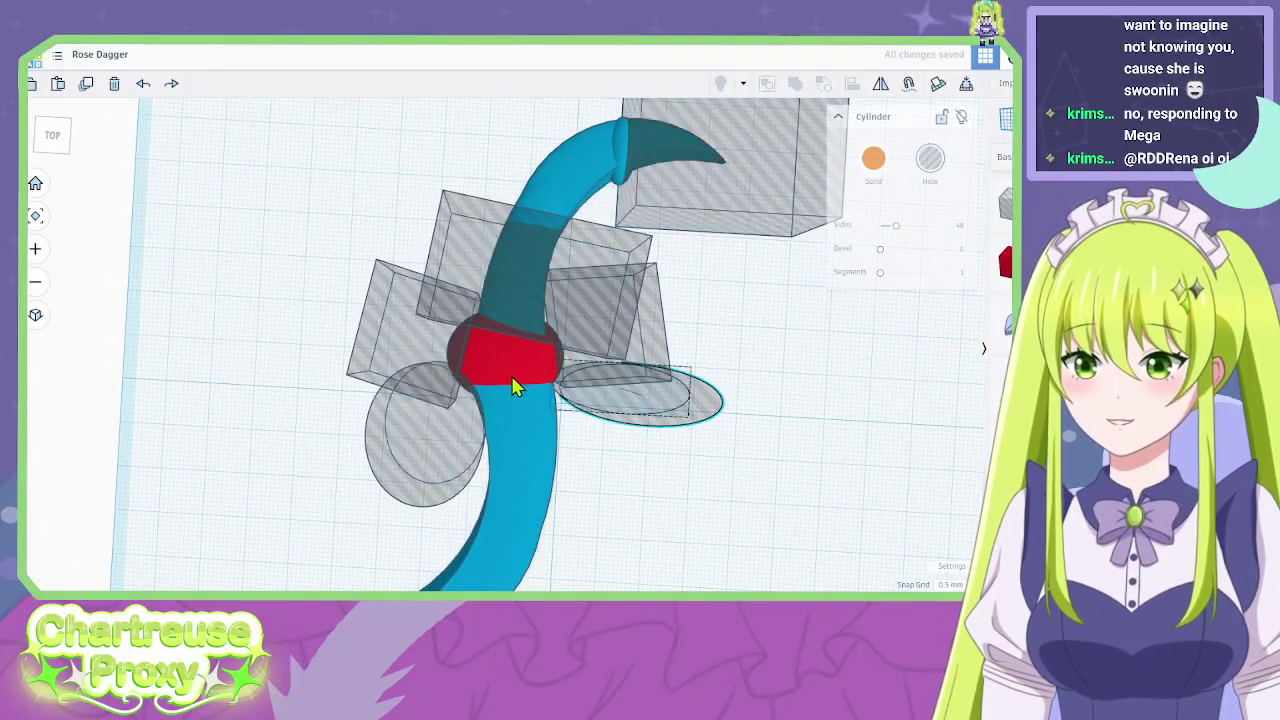
{"action": "left_click", "coordinate": [491, 491], "text": "shift"}
{"action": "left_click", "coordinate": [505, 500]}
{"action": "left_click", "coordinate": [505, 500]}
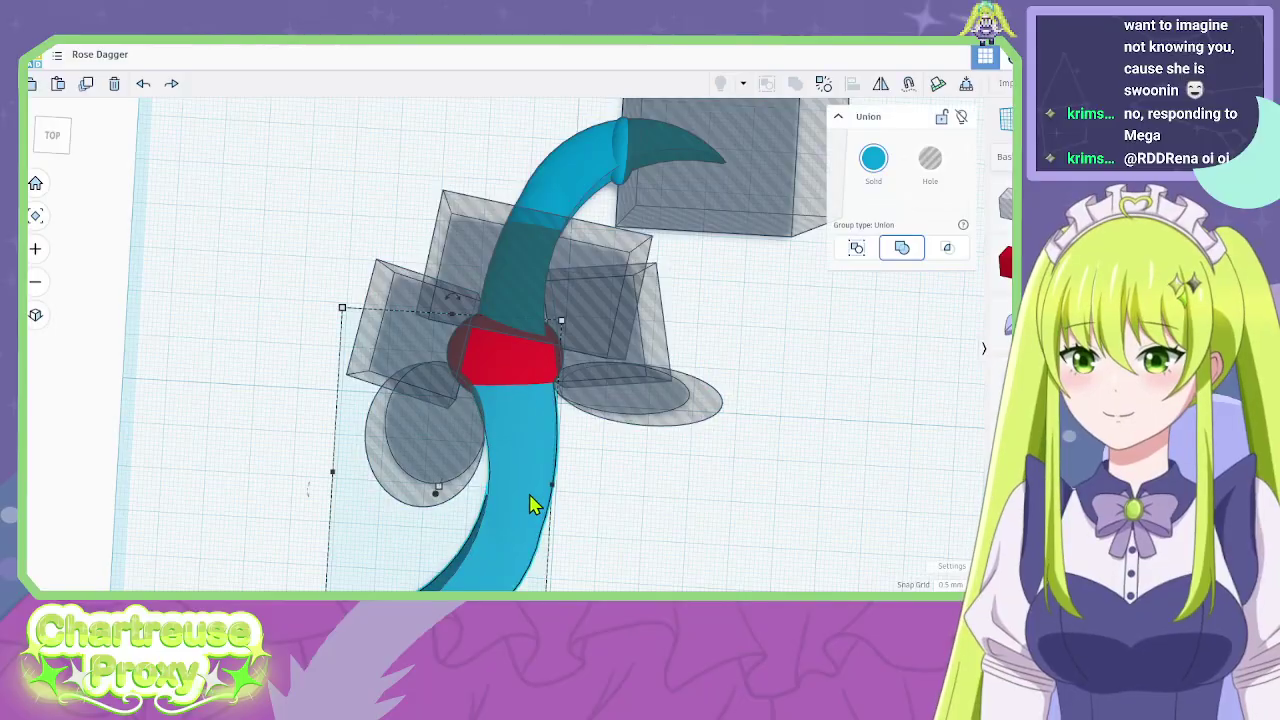
{"action": "scroll", "coordinate": [565, 460], "scroll_direction": "up", "scroll_amount": 3}
{"action": "left_click", "coordinate": [703, 521]}
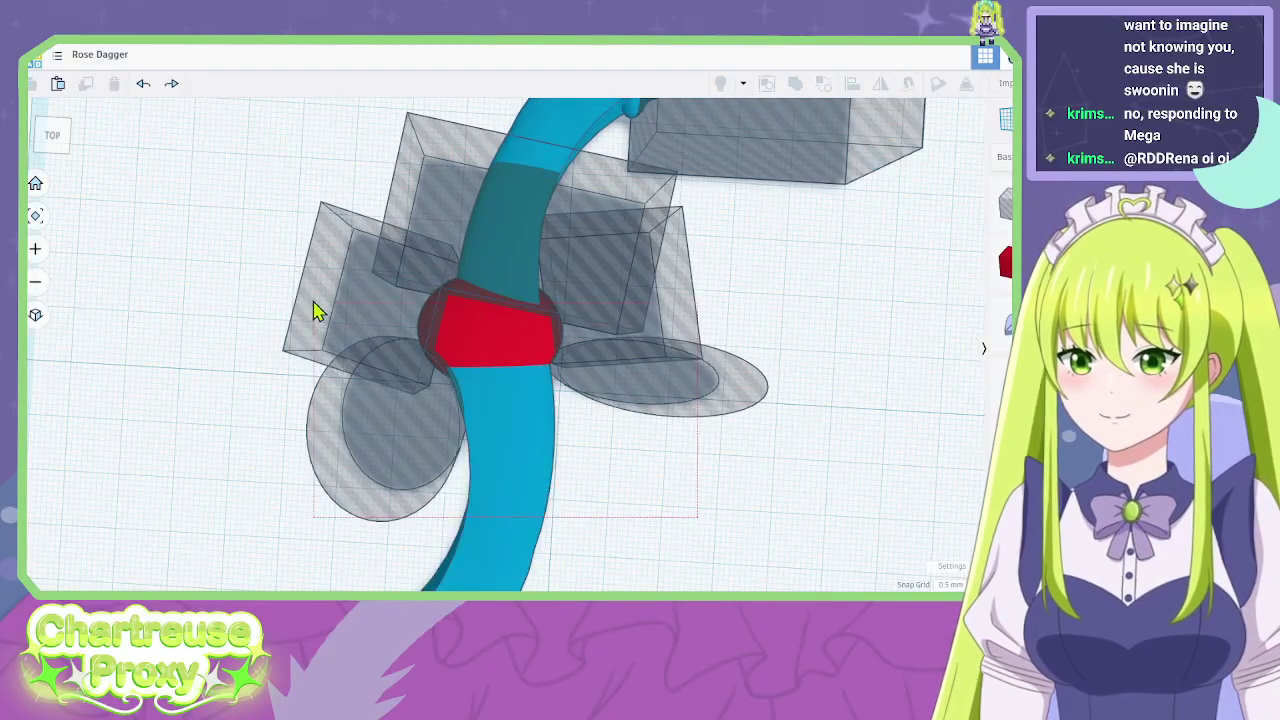
{"action": "key", "text": "ctrl+a"}
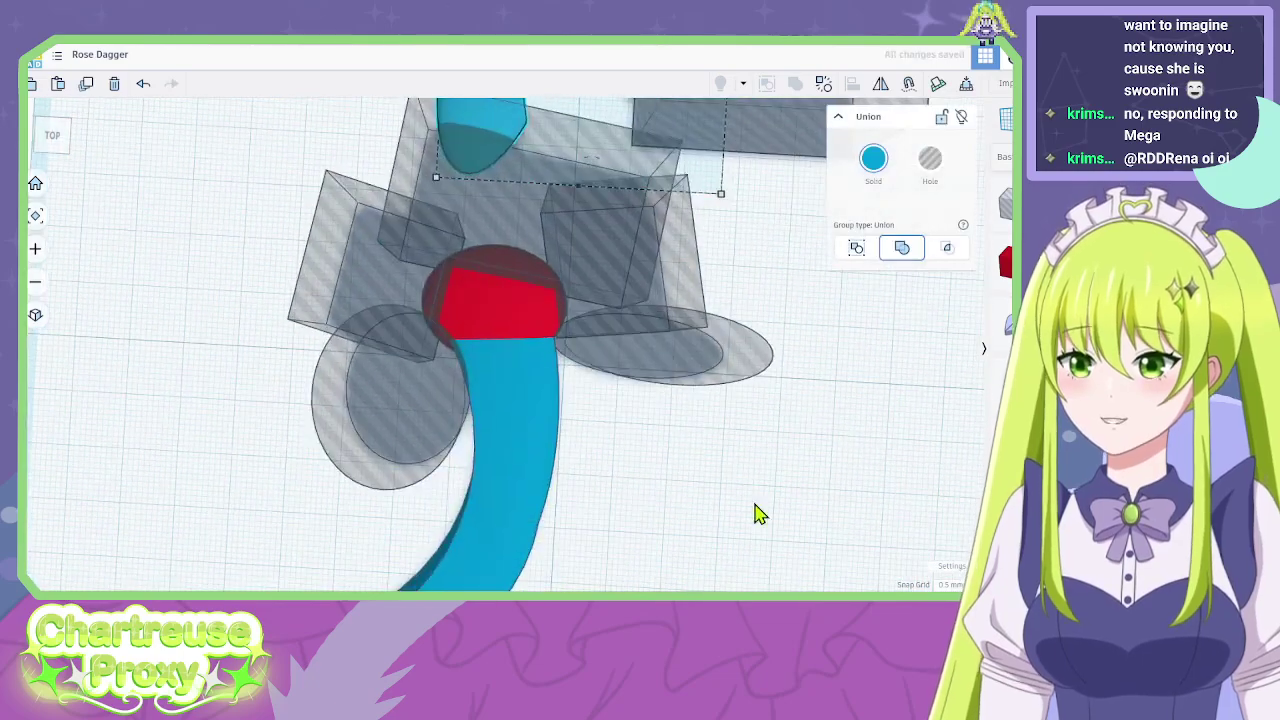
{"action": "left_click", "coordinate": [758, 512]}
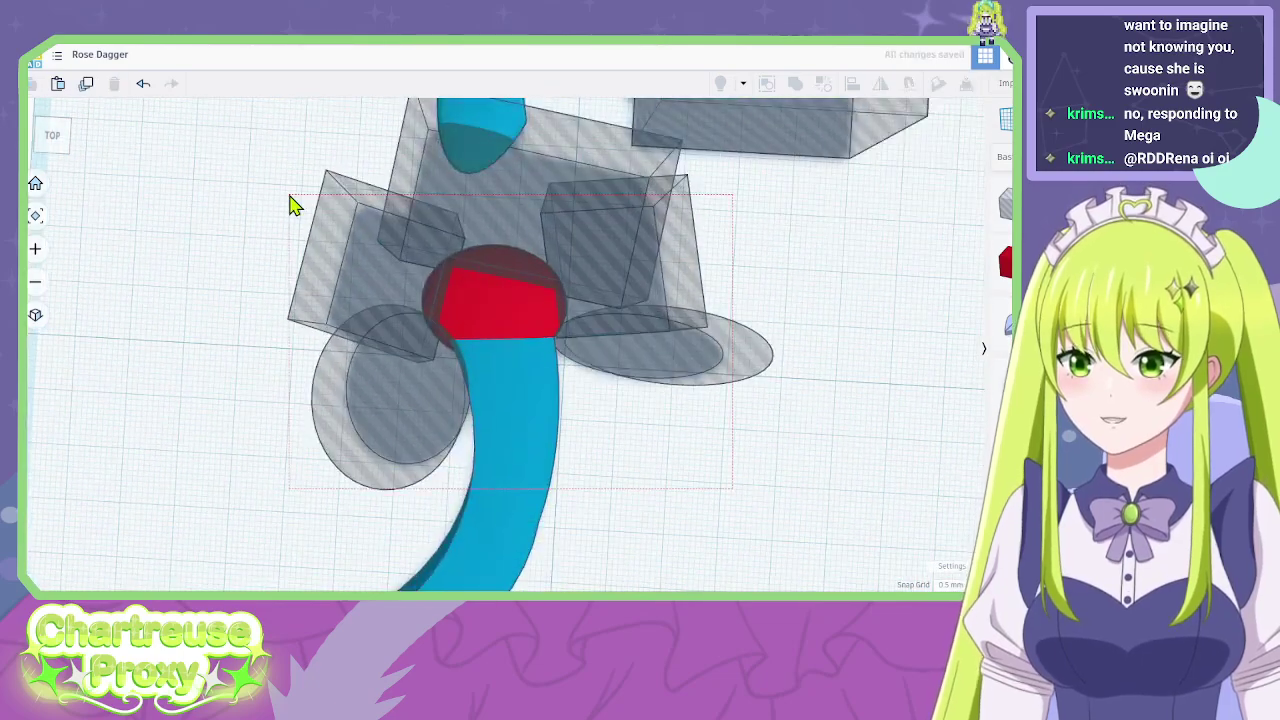
Group the sheath, red collar sphere and surrounding hole shapes into one union, and fit the curved handle back against the collar.
{"action": "left_click_drag", "start_coordinate": [291, 204], "coordinate": [710, 440]}
{"action": "left_click", "coordinate": [795, 87]}
{"action": "middle_click_drag", "start_coordinate": [667, 394], "coordinate": [678, 487]}
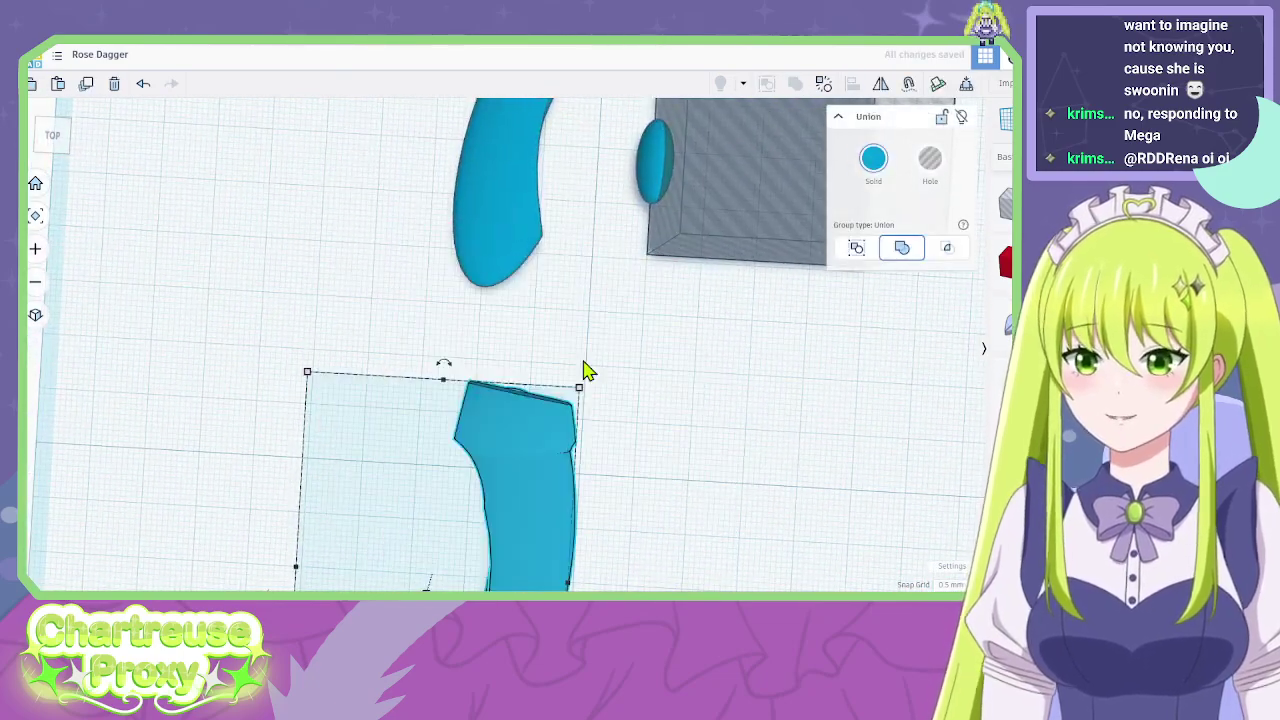
{"action": "right_click_drag", "start_coordinate": [651, 434], "coordinate": [540, 420]}
{"action": "right_click_drag", "start_coordinate": [645, 423], "coordinate": [714, 383]}
{"action": "left_click", "coordinate": [629, 337]}
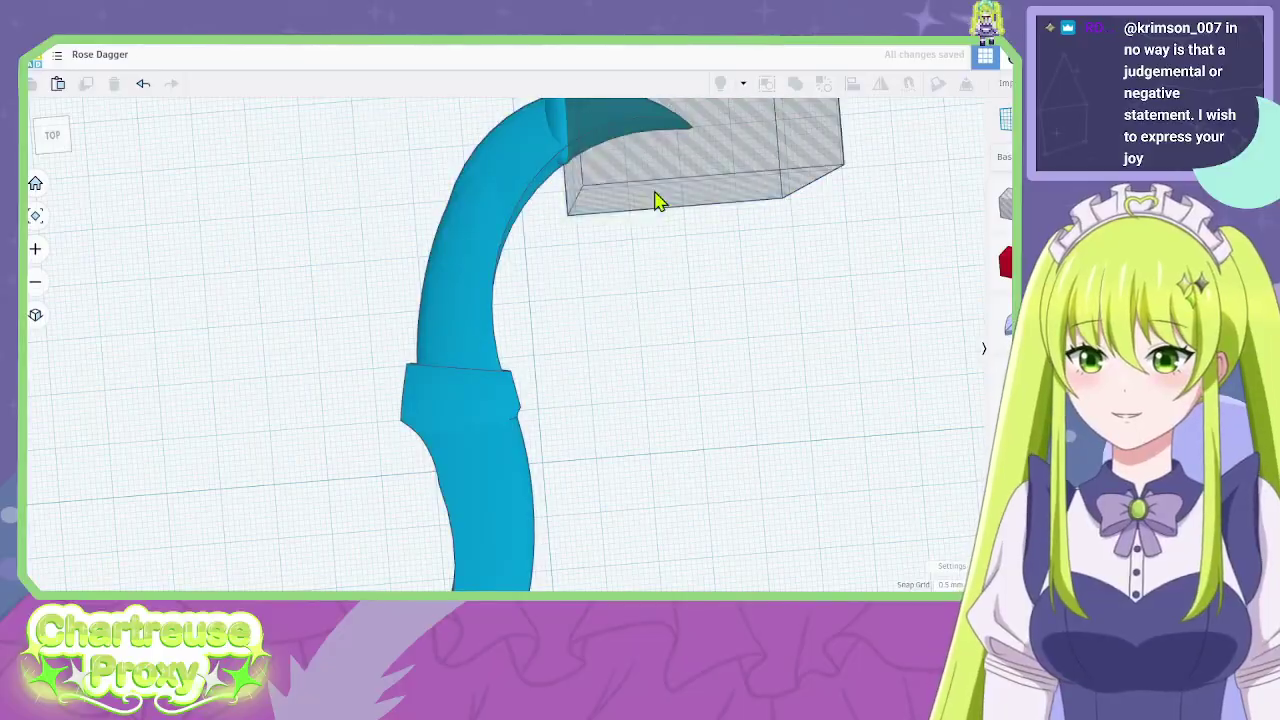
Move the box hole away from the handle tip and colour the pommel sphere red.
{"action": "left_click", "coordinate": [657, 200]}
{"action": "left_click", "coordinate": [466, 286]}
{"action": "left_click", "coordinate": [563, 135]}
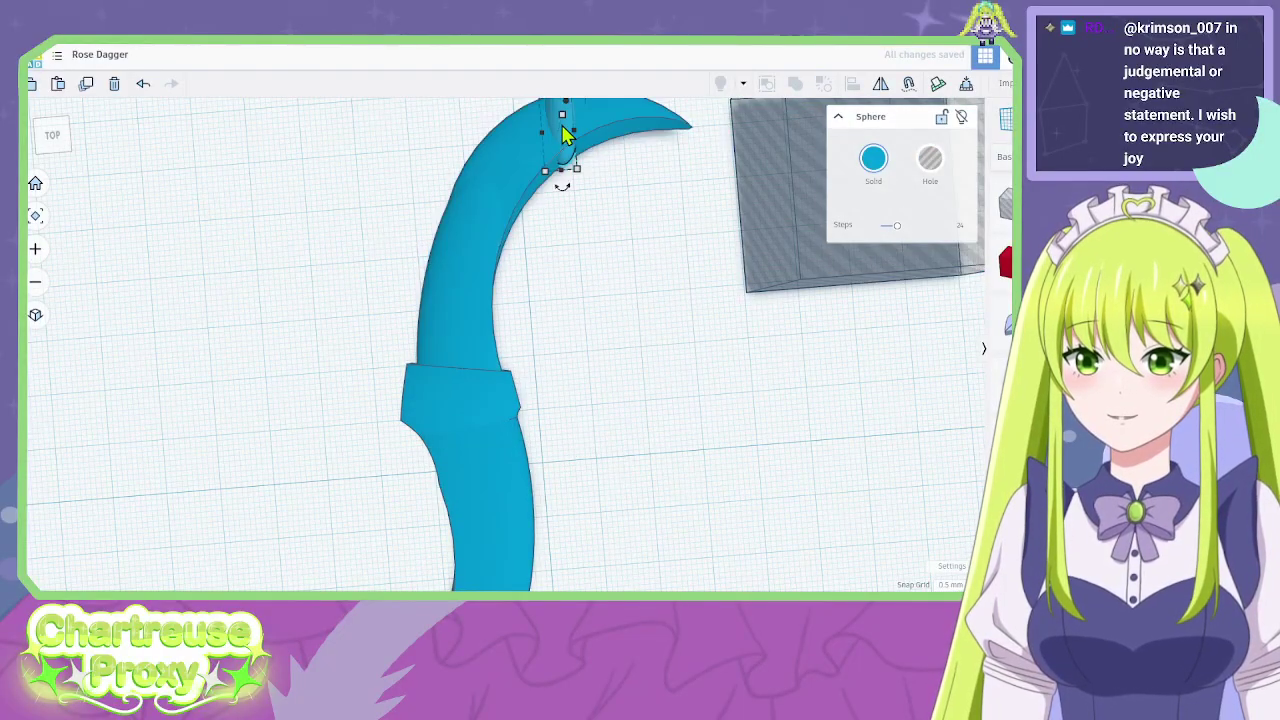
{"action": "left_click", "coordinate": [879, 163]}
{"action": "left_click", "coordinate": [745, 282]}
{"action": "left_click", "coordinate": [578, 255]}
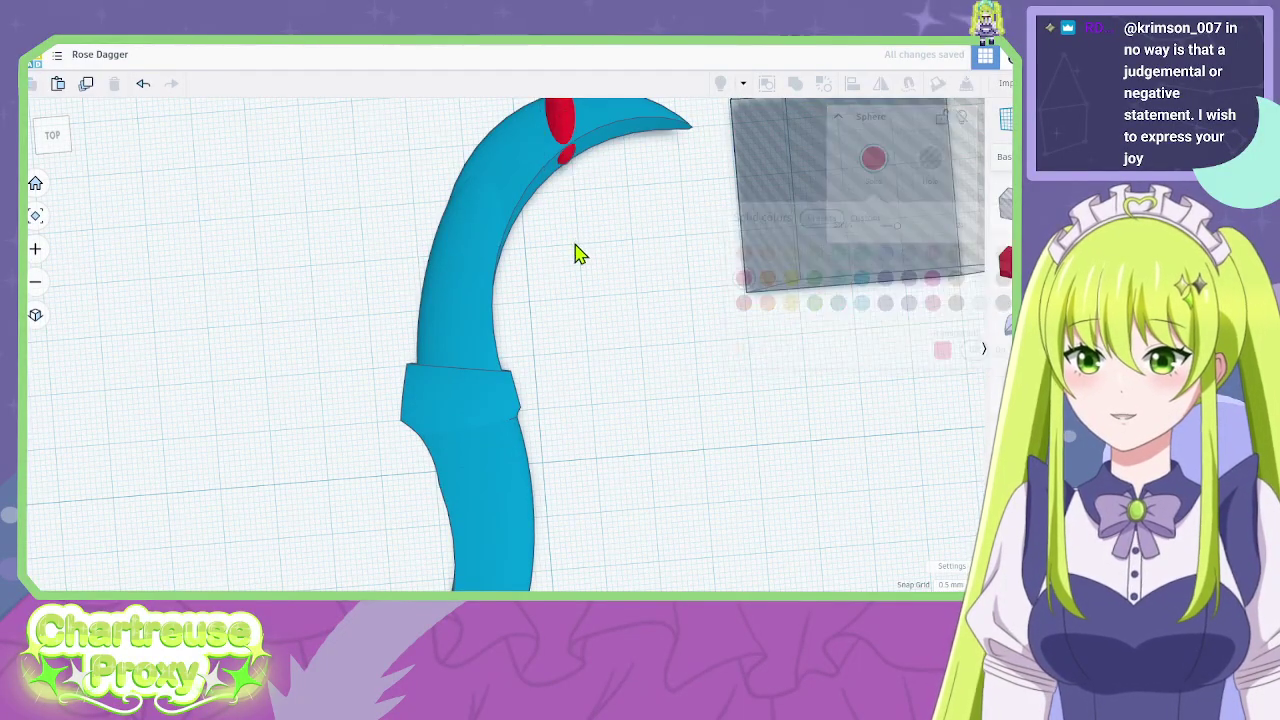
Move the box hole back over the handle tip up to the pommel and group it with the handle and the sheath-and-collar union.
{"action": "right_click_drag", "start_coordinate": [577, 253], "coordinate": [571, 257]}
{"action": "left_click_drag", "start_coordinate": [826, 341], "coordinate": [609, 280]}
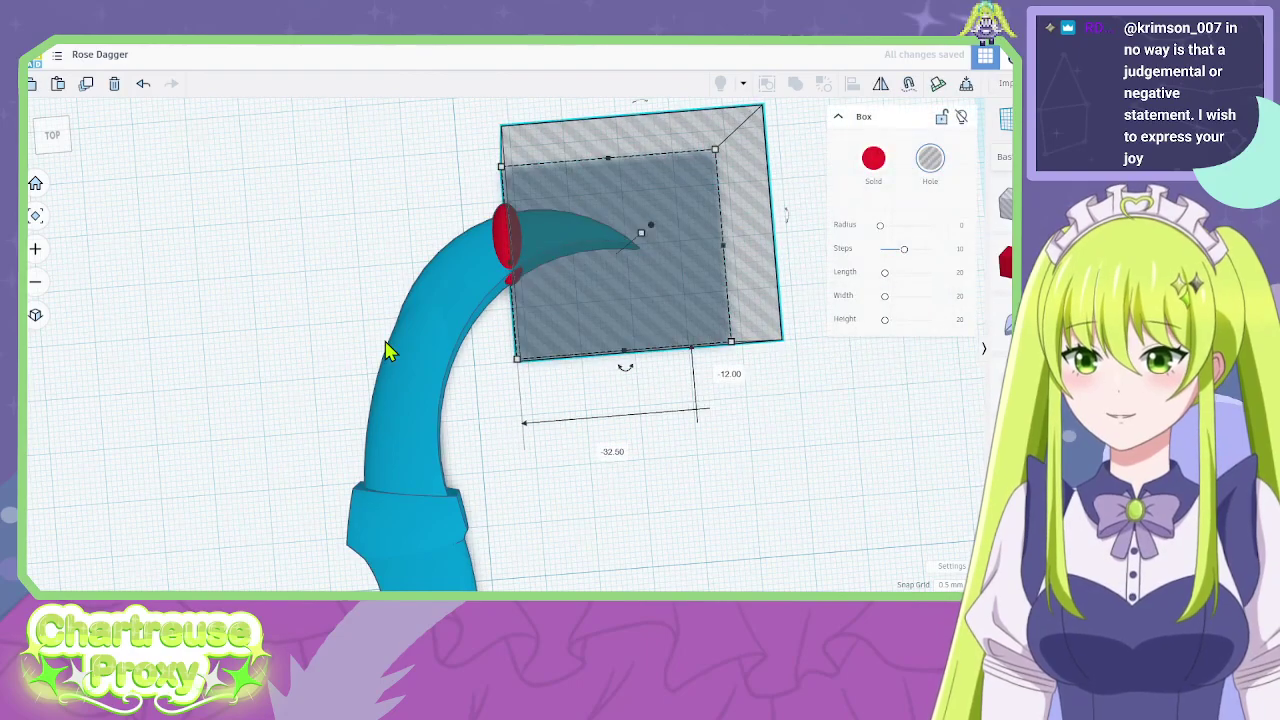
{"action": "left_click", "coordinate": [400, 350], "text": "shift"}
{"action": "left_click", "coordinate": [443, 500], "text": "shift"}
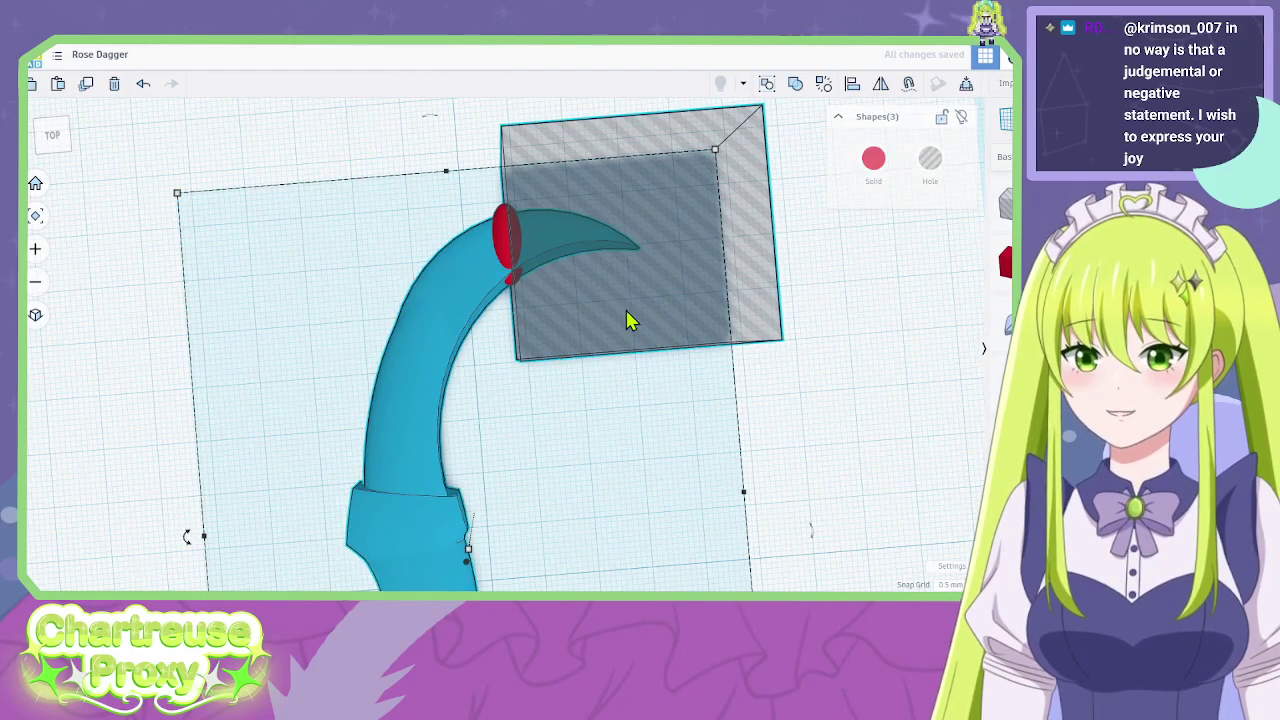
{"action": "left_click", "coordinate": [796, 84]}
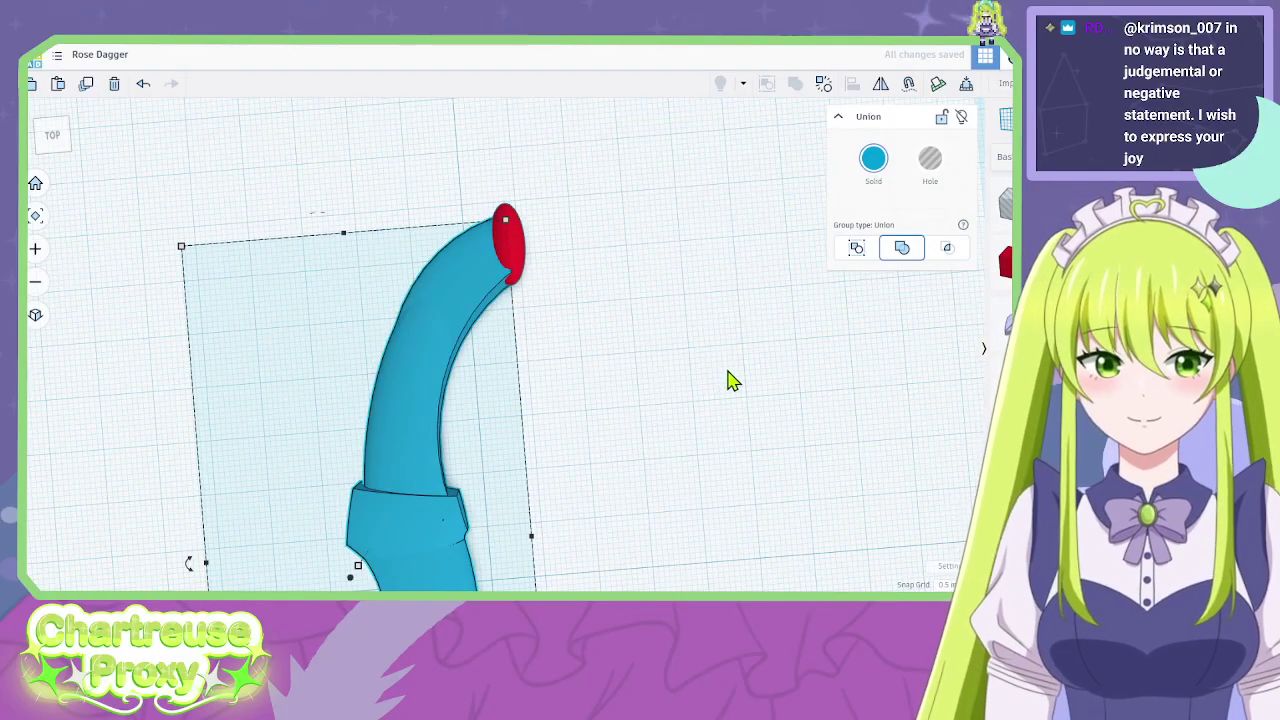
{"action": "left_click", "coordinate": [588, 324]}
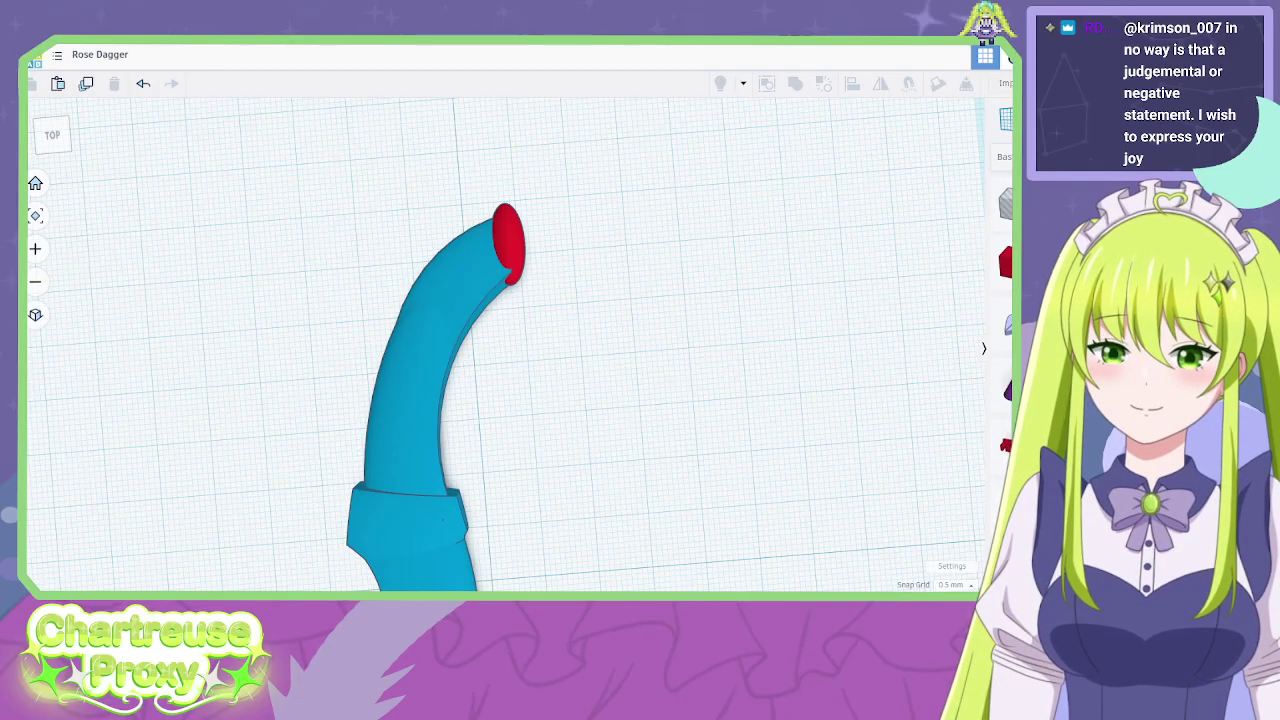
Switch to the cosplay history image and examine the Fire Emblem character portraits up close.
{"action": "left_click", "coordinate": [824, 42]}
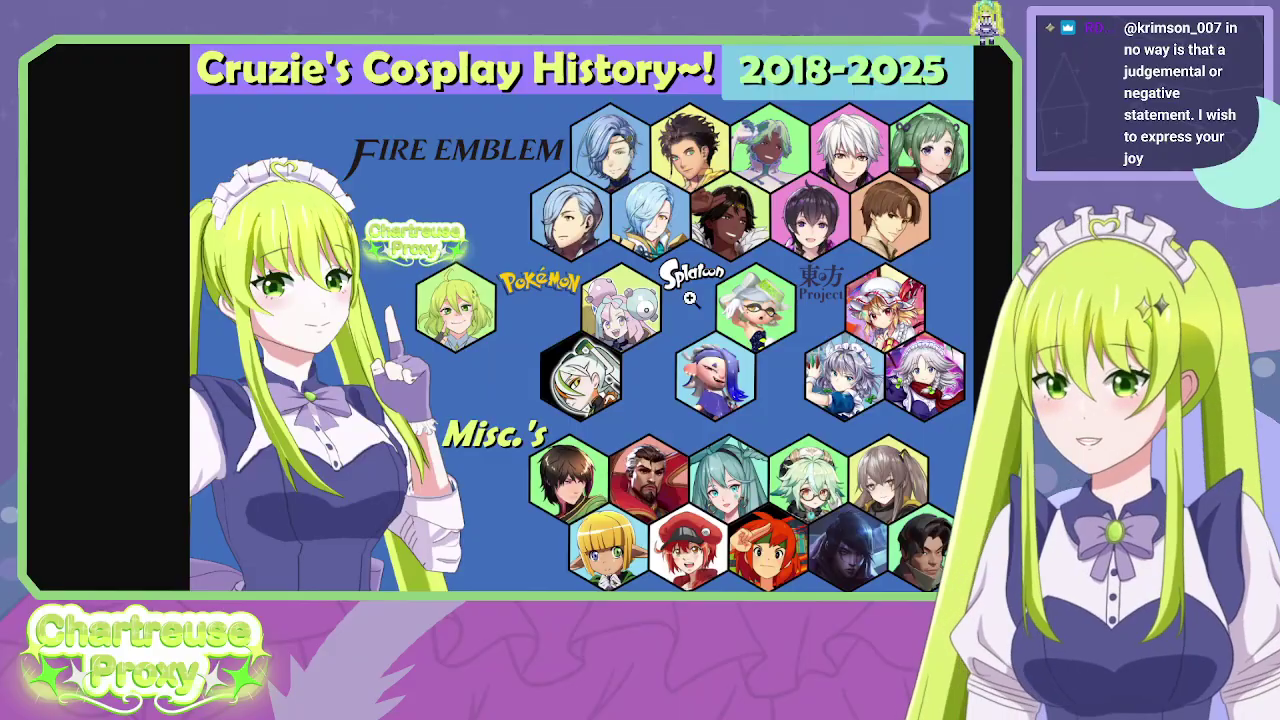
{"action": "left_click", "coordinate": [768, 168]}
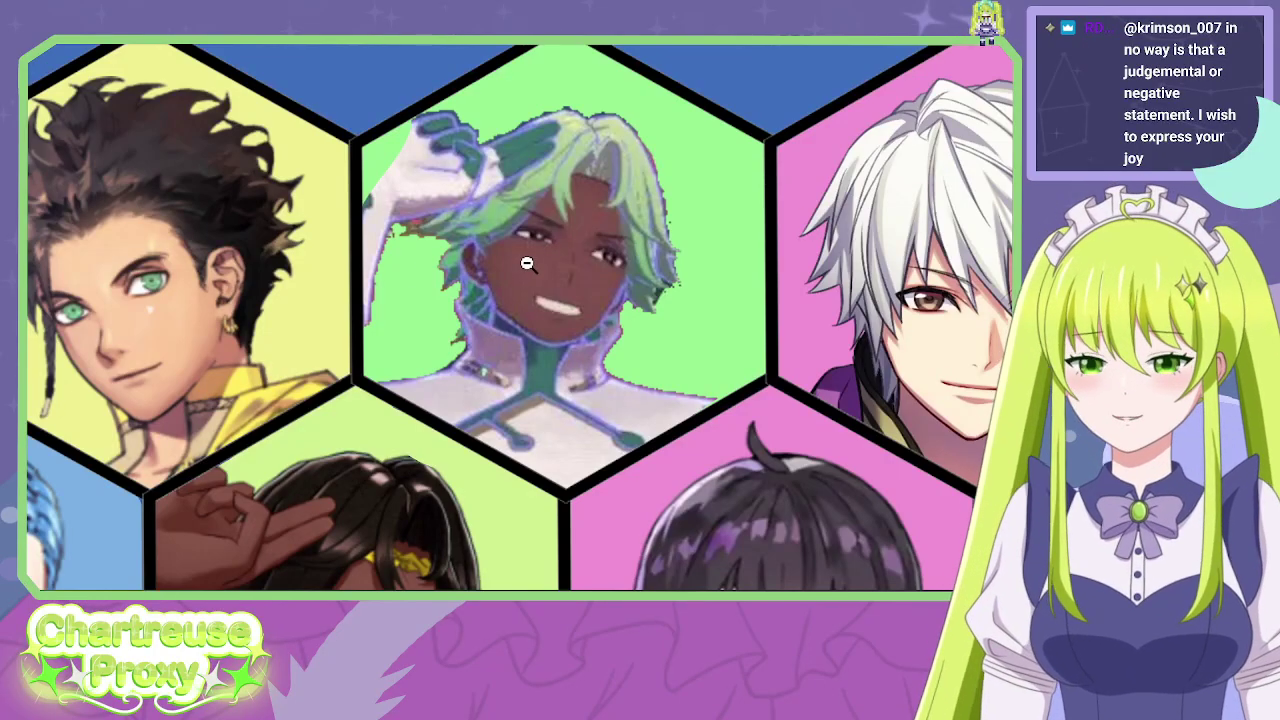
{"action": "left_click", "coordinate": [562, 279]}
{"action": "left_click", "coordinate": [858, 314]}
{"action": "middle_click", "coordinate": [770, 241]}
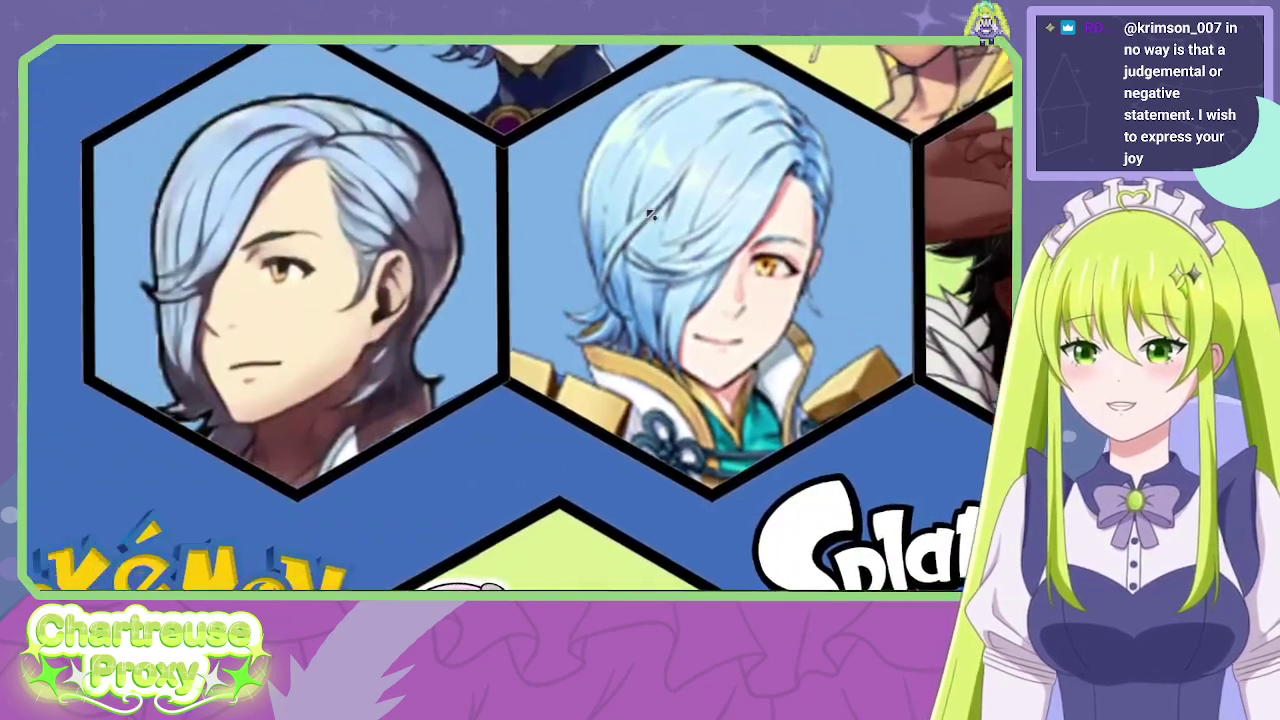
{"action": "middle_click", "coordinate": [717, 186]}
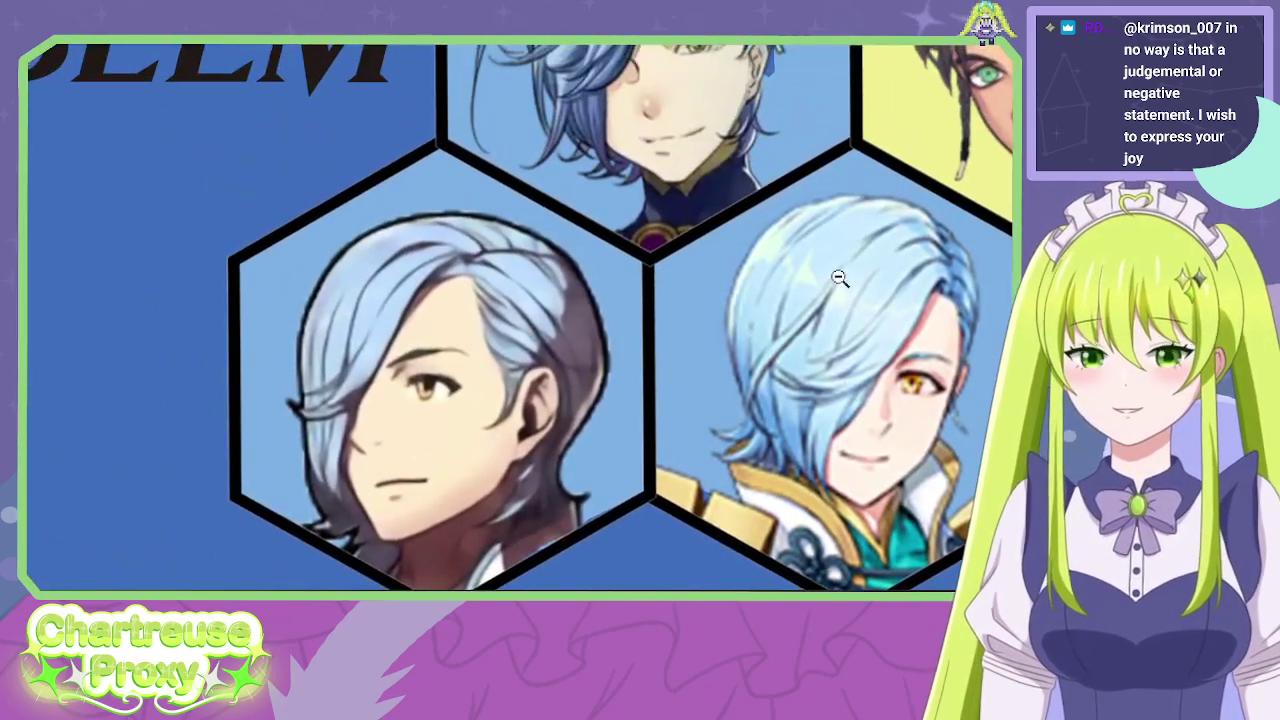
{"action": "scroll", "coordinate": [790, 267], "scroll_direction": "up", "scroll_amount": 1}
{"action": "scroll", "coordinate": [796, 271], "scroll_direction": "down", "scroll_amount": 1}
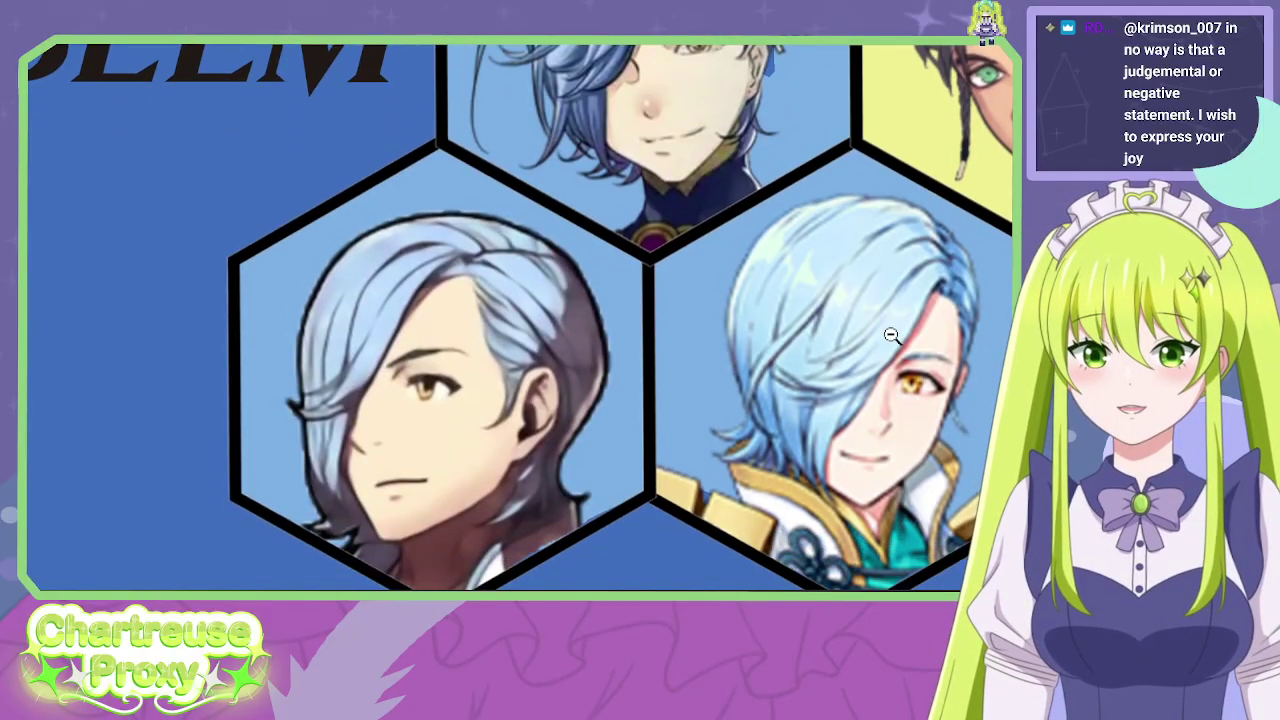
{"action": "scroll", "coordinate": [757, 277], "scroll_direction": "up", "scroll_amount": 3}
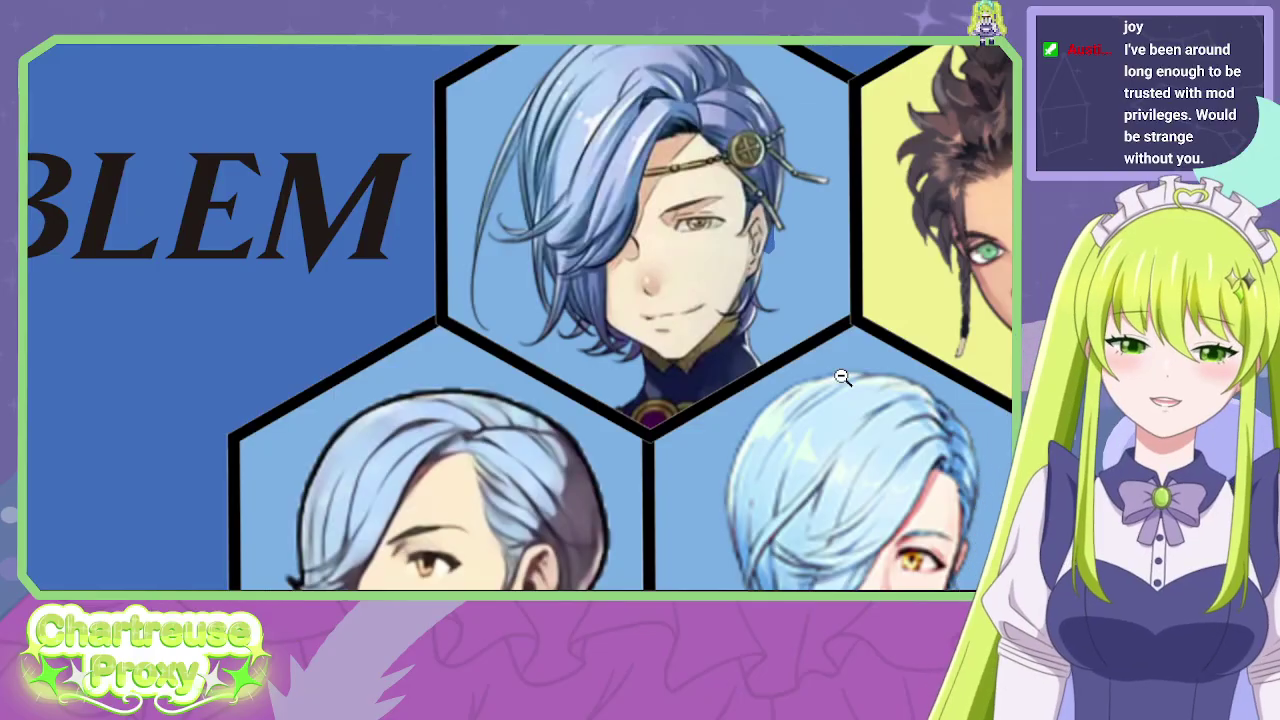
{"action": "scroll", "coordinate": [832, 371], "scroll_direction": "down", "scroll_amount": 3}
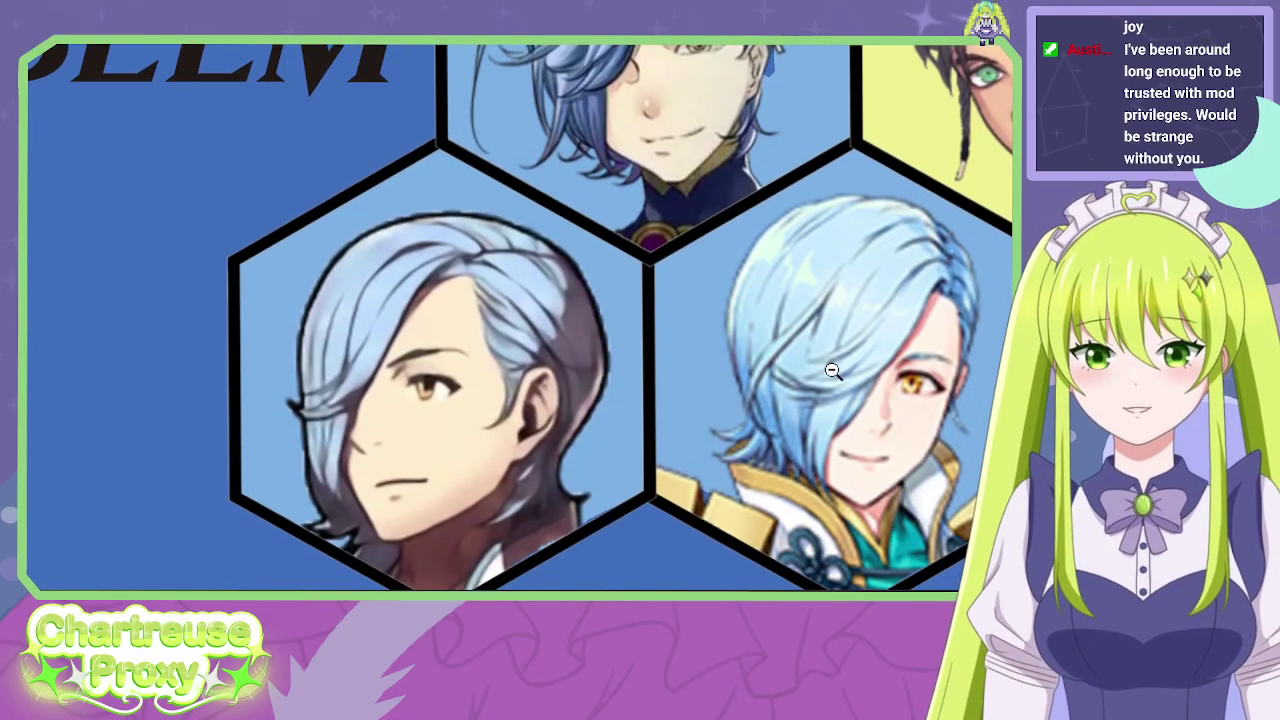
{"action": "left_click", "coordinate": [832, 371]}
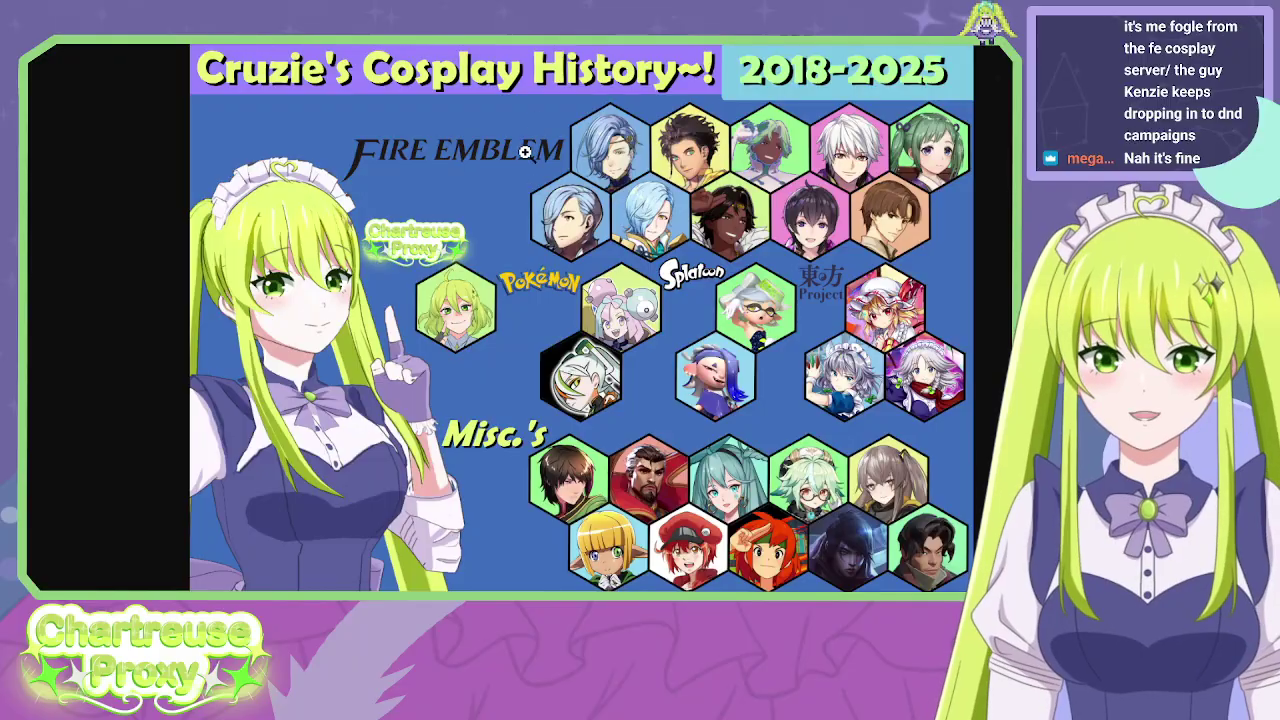
View the winged character's reference illustration in full and return to the Rose Dagger design.
{"action": "left_click", "coordinate": [502, 124]}
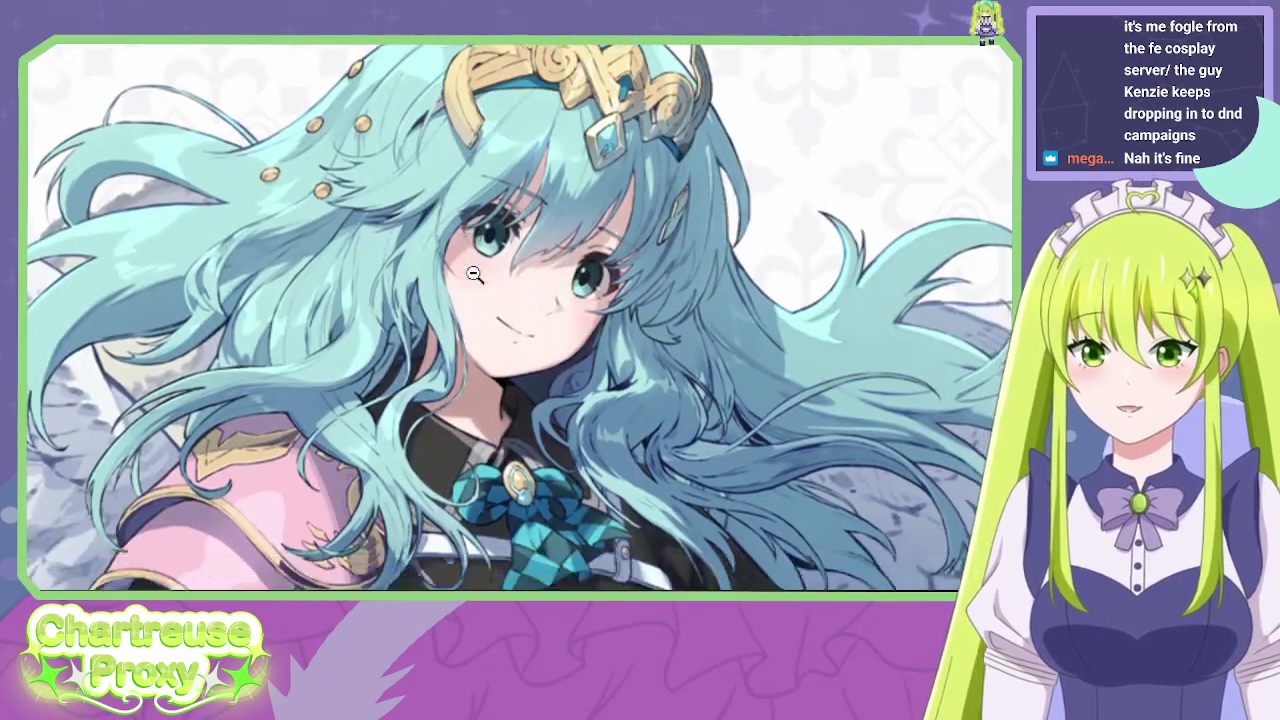
{"action": "left_click", "coordinate": [474, 275]}
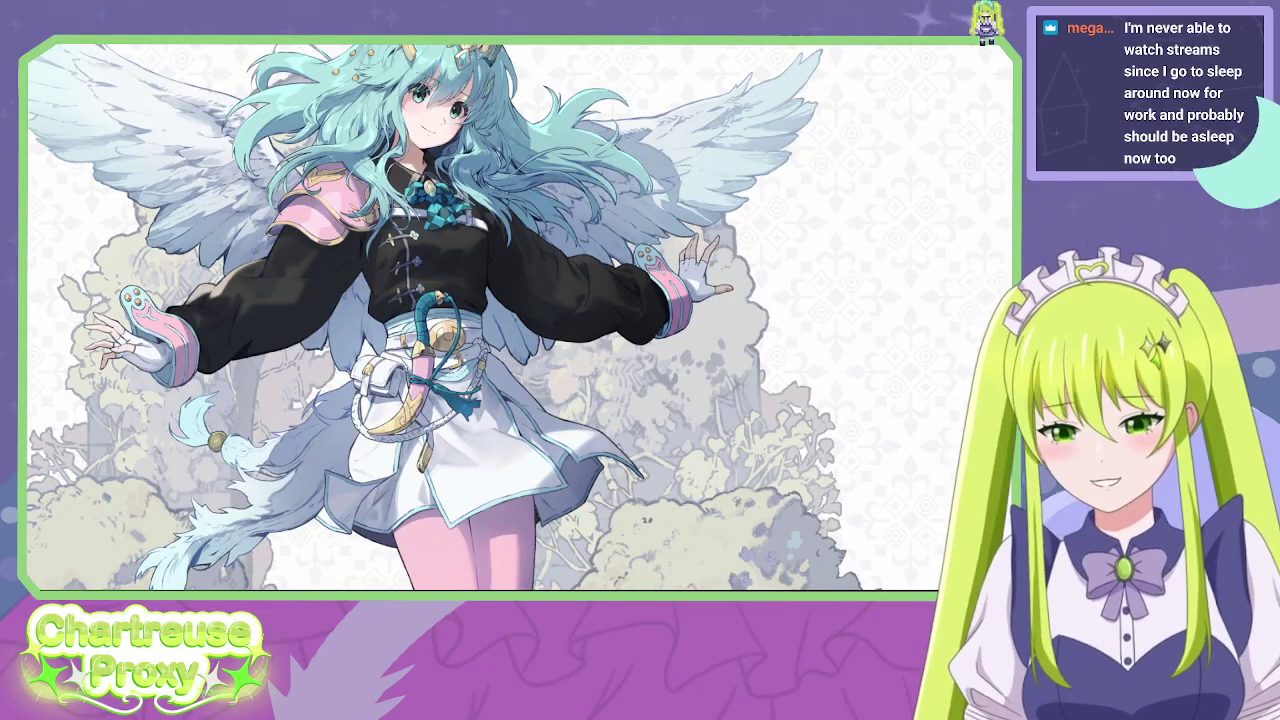
{"action": "key", "text": "ctrl+Tab"}
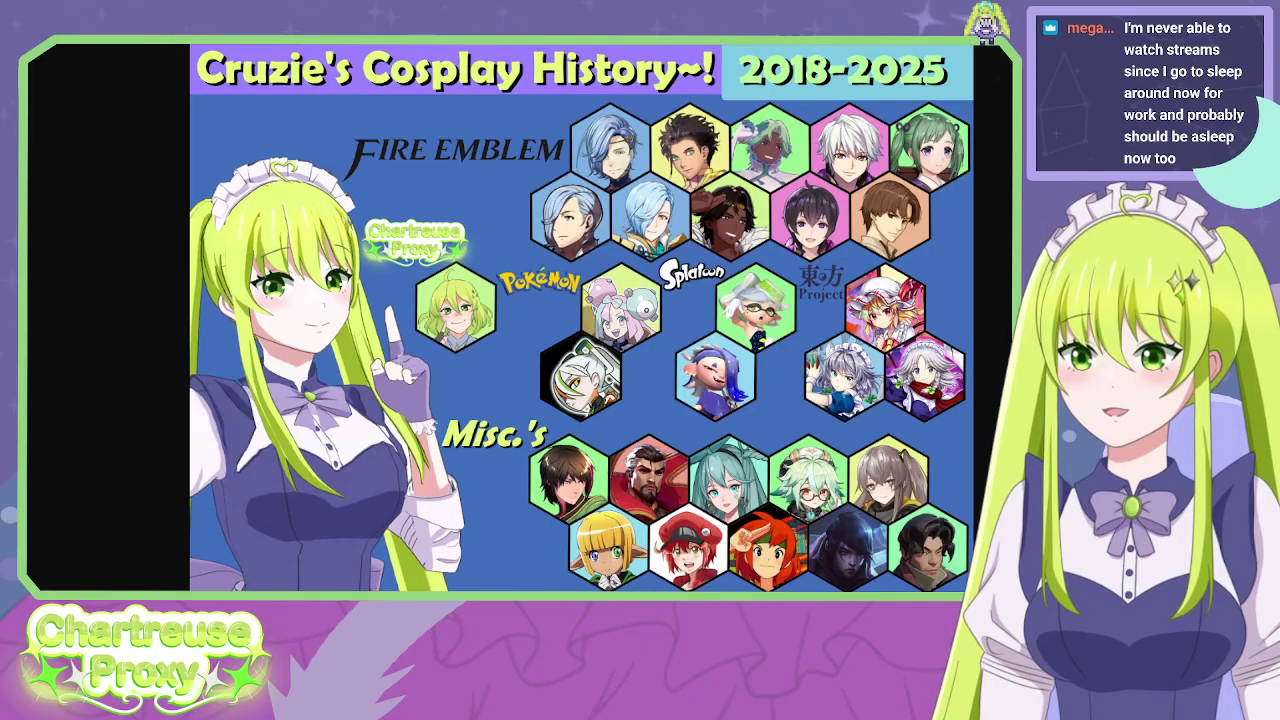
{"action": "key", "text": "Right"}
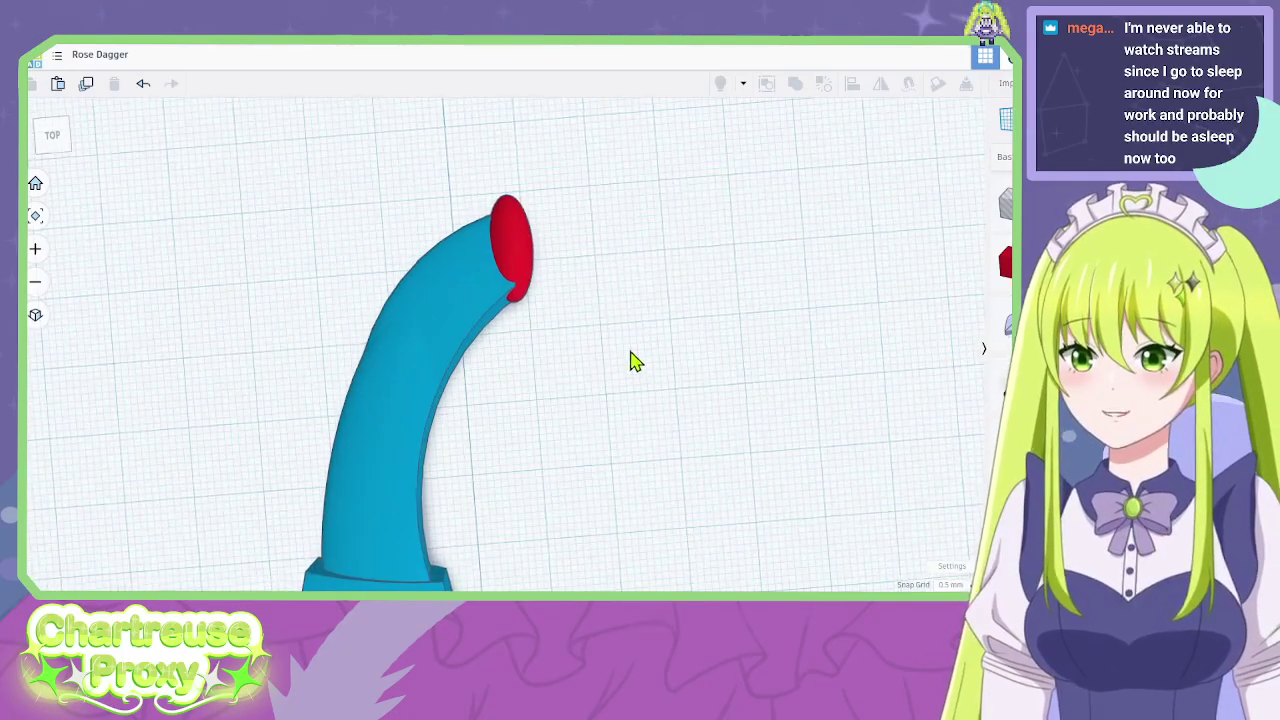
Check the pommel end of the model, and examine the belt dagger's handle and cord in the reference illustration.
{"action": "right_click_drag", "start_coordinate": [632, 360], "coordinate": [540, 170]}
{"action": "left_click", "coordinate": [534, 163]}
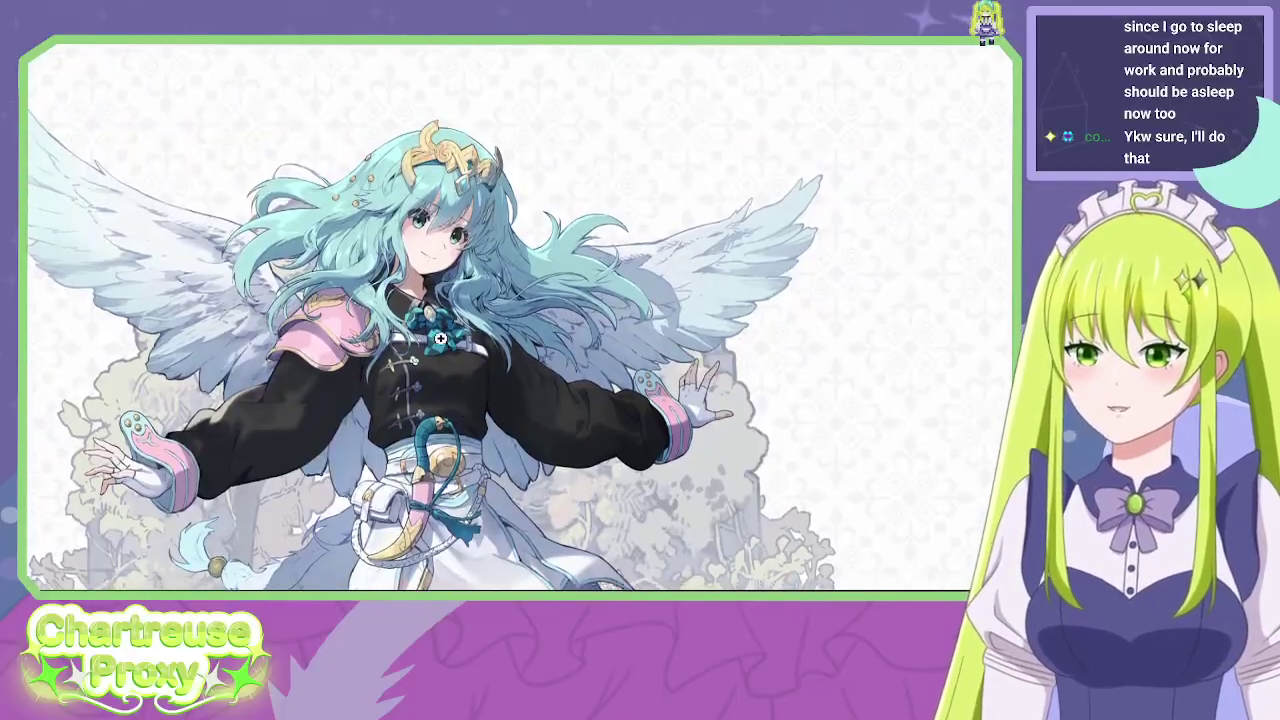
{"action": "left_click", "coordinate": [442, 345]}
{"action": "middle_click_drag", "start_coordinate": [738, 380], "coordinate": [867, 561]}
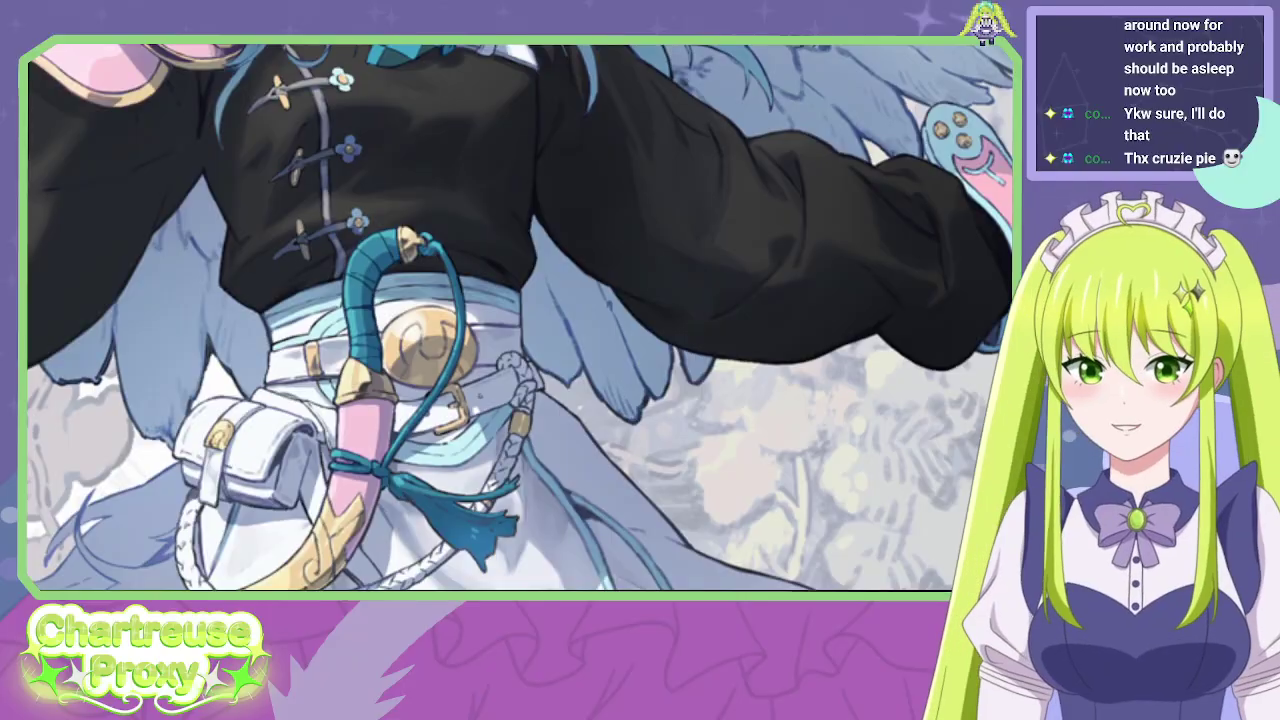
Switch back to Tinkercad, place a torus beside the red pommel, and rotate it upright.
{"action": "key", "text": "alt+Tab"}
{"action": "right_click_drag", "start_coordinate": [641, 312], "coordinate": [955, 495]}
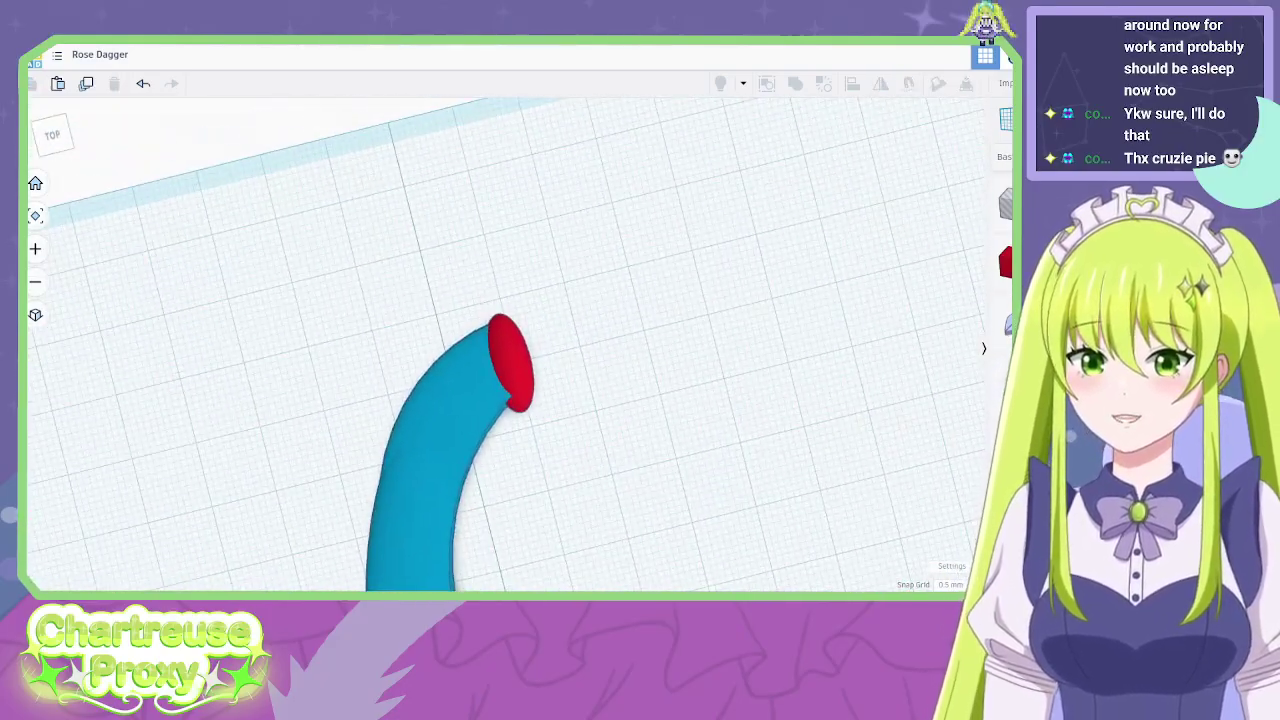
{"action": "left_click_drag", "start_coordinate": [1008, 380], "coordinate": [588, 376]}
{"action": "right_click_drag", "start_coordinate": [686, 417], "coordinate": [643, 435]}
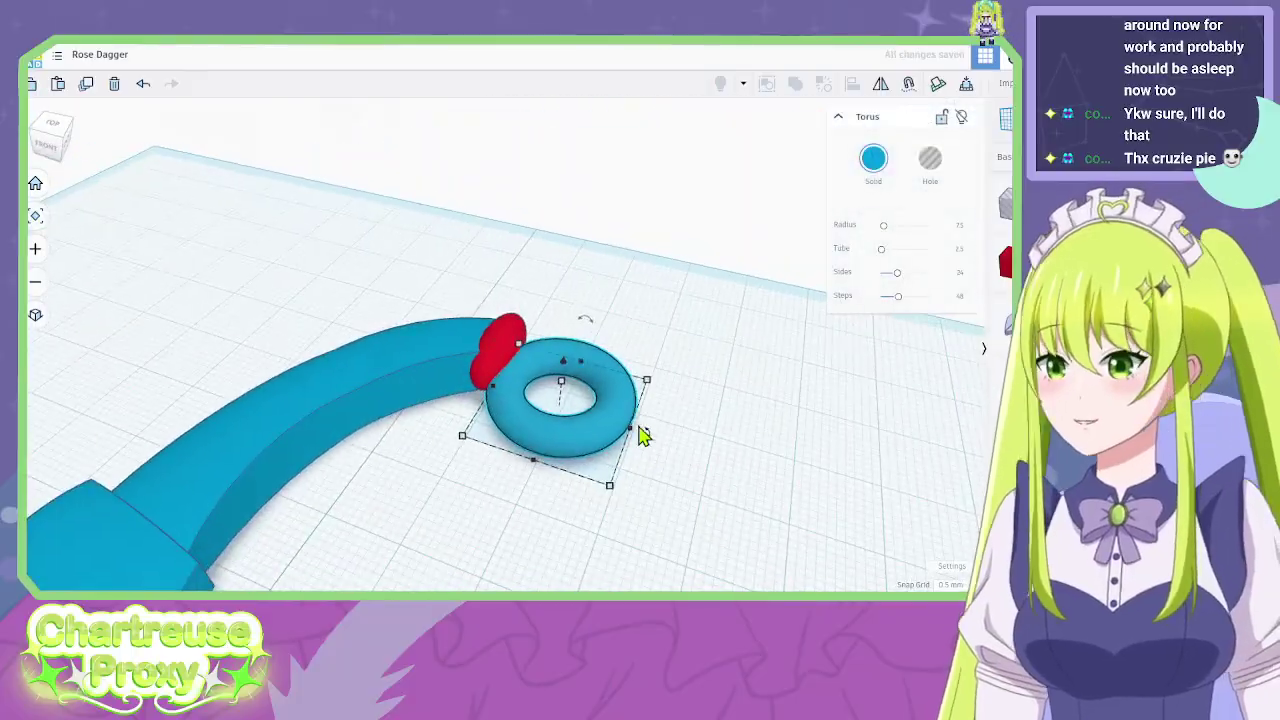
{"action": "mouse_move", "coordinate": [595, 330]}
{"action": "right_mouse_down"}
{"action": "mouse_move", "coordinate": [720, 360]}
{"action": "mouse_move", "coordinate": [631, 394]}
{"action": "mouse_move", "coordinate": [585, 325]}
{"action": "right_mouse_up"}
{"action": "left_click_drag", "start_coordinate": [576, 312], "coordinate": [436, 341]}
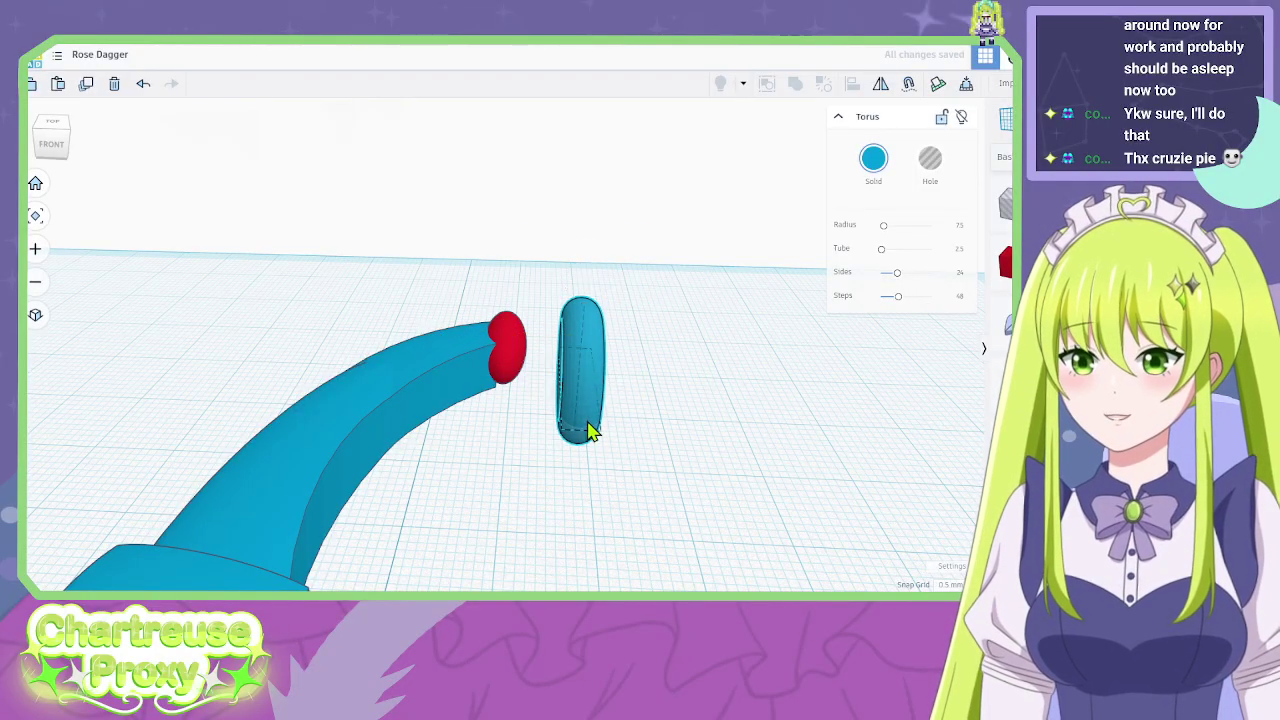
Move the torus against the red pommel and shrink it to 6 mm long and 4.5 mm high.
{"action": "right_click_drag", "start_coordinate": [591, 429], "coordinate": [617, 394]}
{"action": "left_click_drag", "start_coordinate": [617, 403], "coordinate": [591, 514]}
{"action": "right_click_drag", "start_coordinate": [591, 514], "coordinate": [645, 424]}
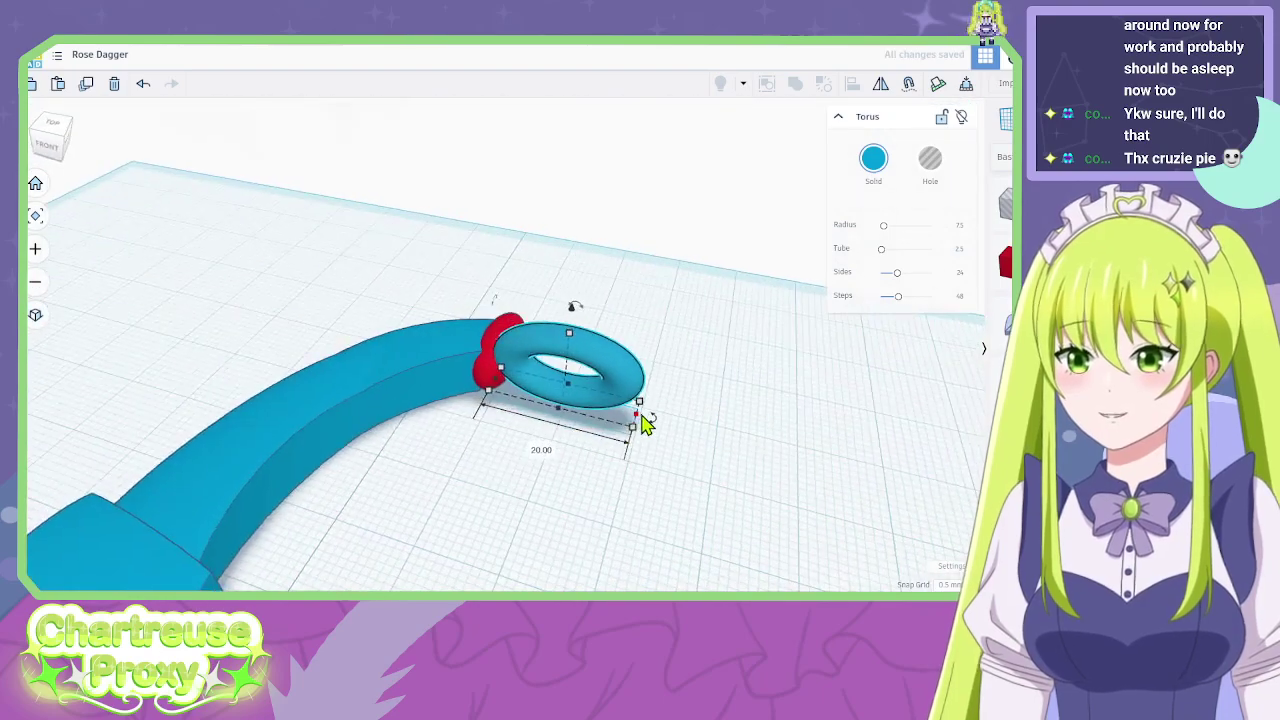
{"action": "left_click_drag", "start_coordinate": [645, 424], "coordinate": [613, 418]}
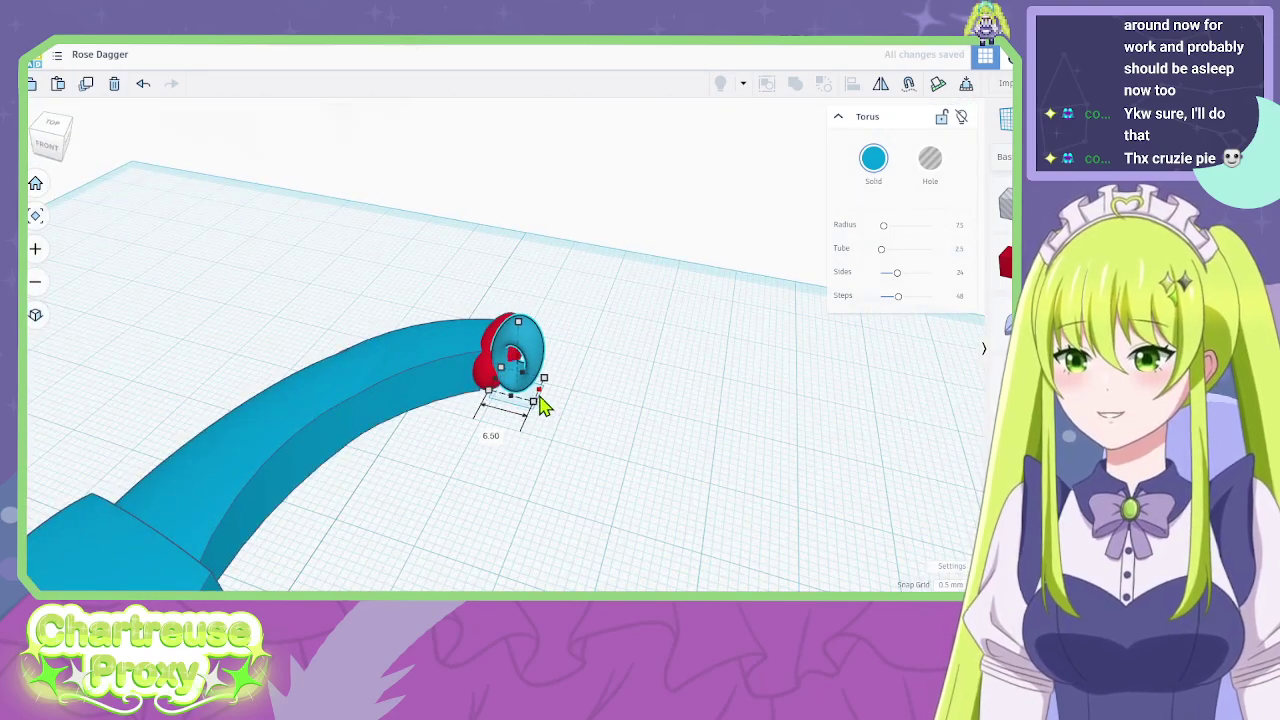
{"action": "left_click_drag", "start_coordinate": [538, 403], "coordinate": [537, 386]}
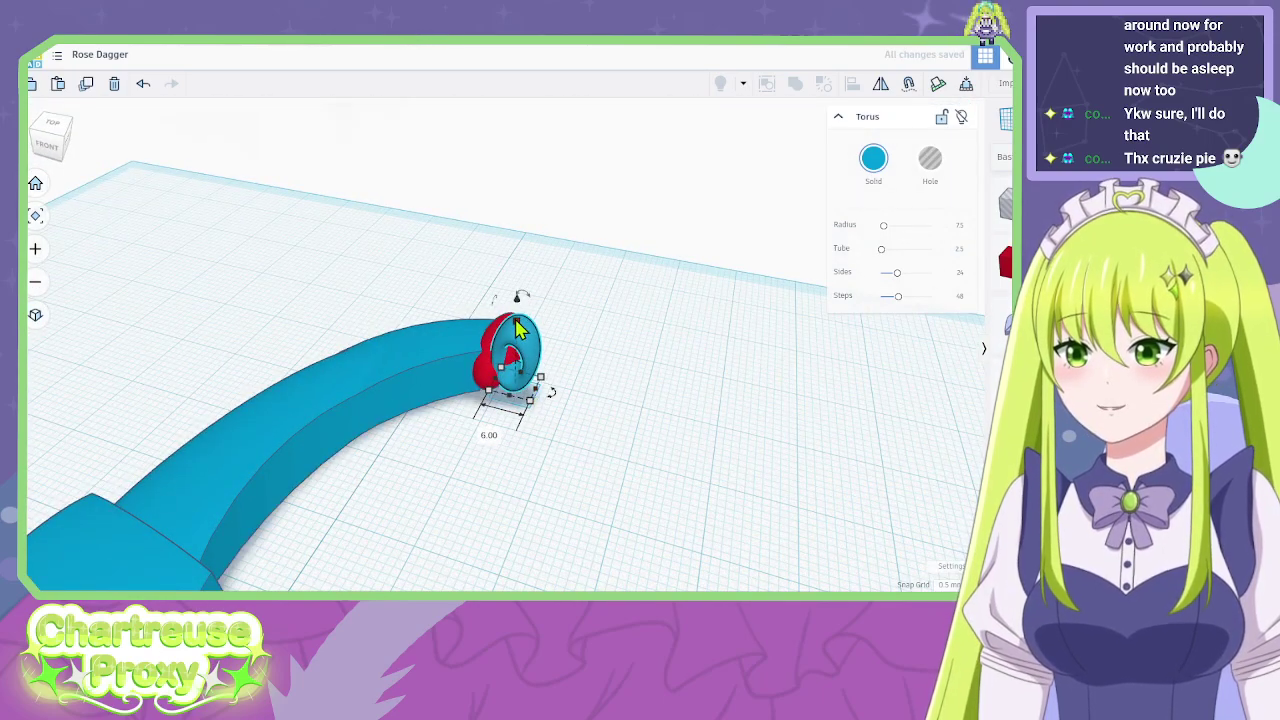
{"action": "left_click_drag", "start_coordinate": [515, 322], "coordinate": [516, 357]}
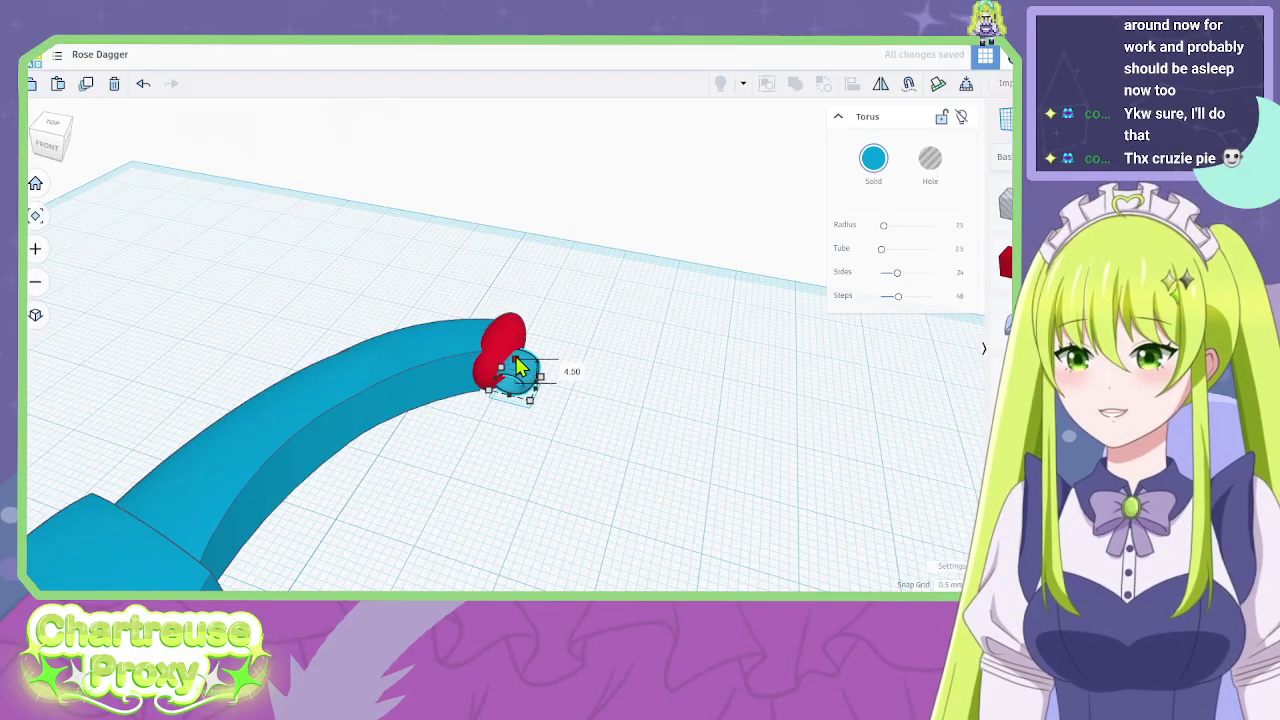
Shift the small ring sideways to centre it on the pommel's end, and check its placement from several angles.
{"action": "right_click_drag", "start_coordinate": [514, 366], "coordinate": [437, 388]}
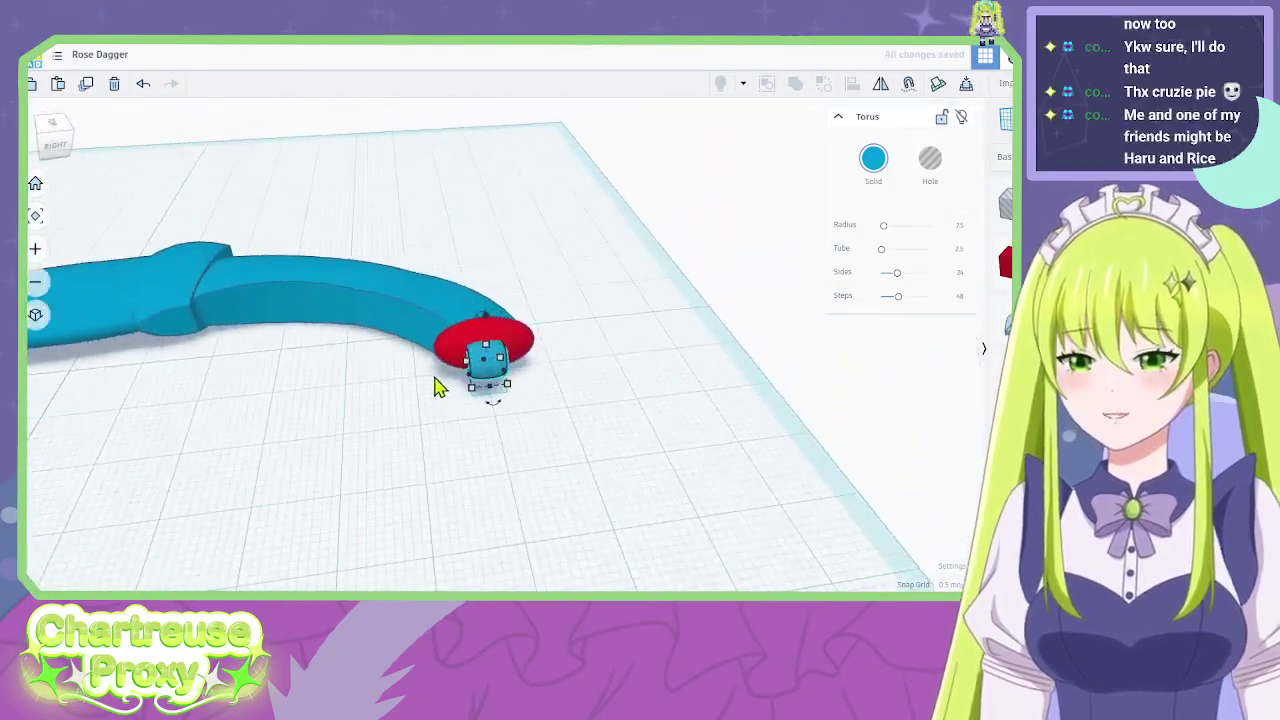
{"action": "scroll", "coordinate": [437, 388], "scroll_direction": "up", "scroll_amount": 6}
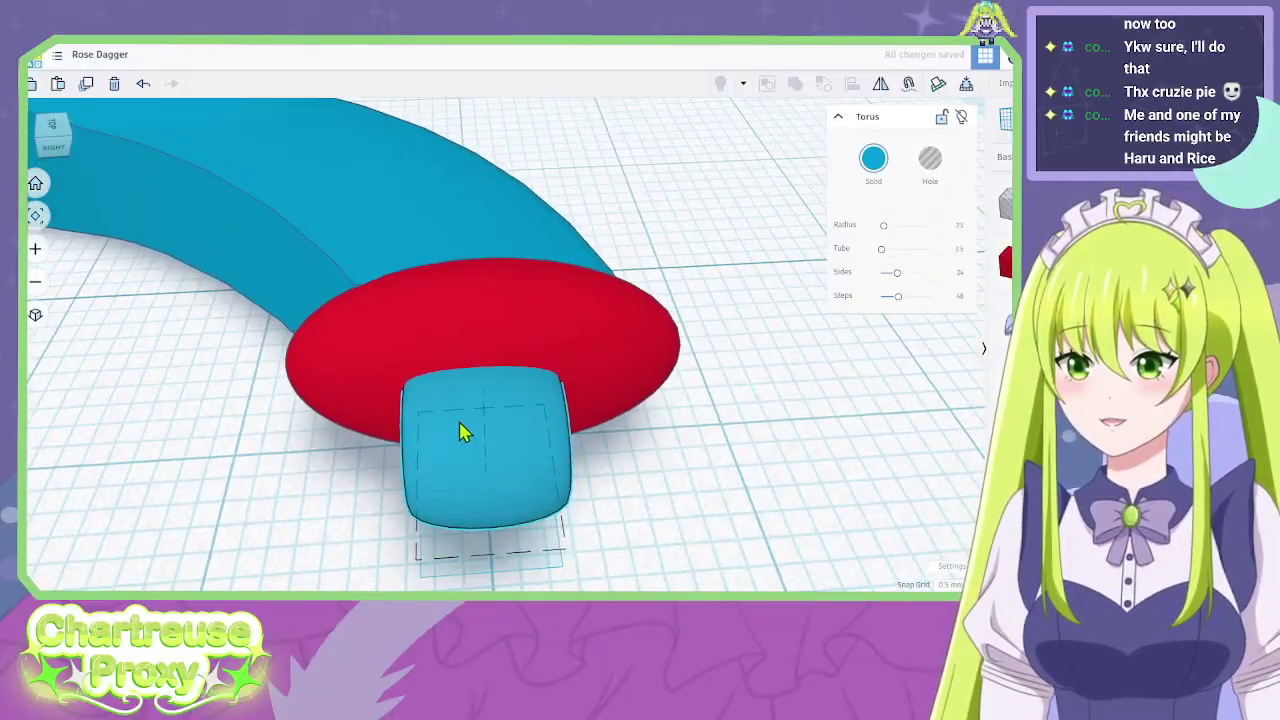
{"action": "left_click_drag", "start_coordinate": [468, 494], "coordinate": [491, 483]}
{"action": "right_click_drag", "start_coordinate": [491, 483], "coordinate": [373, 425]}
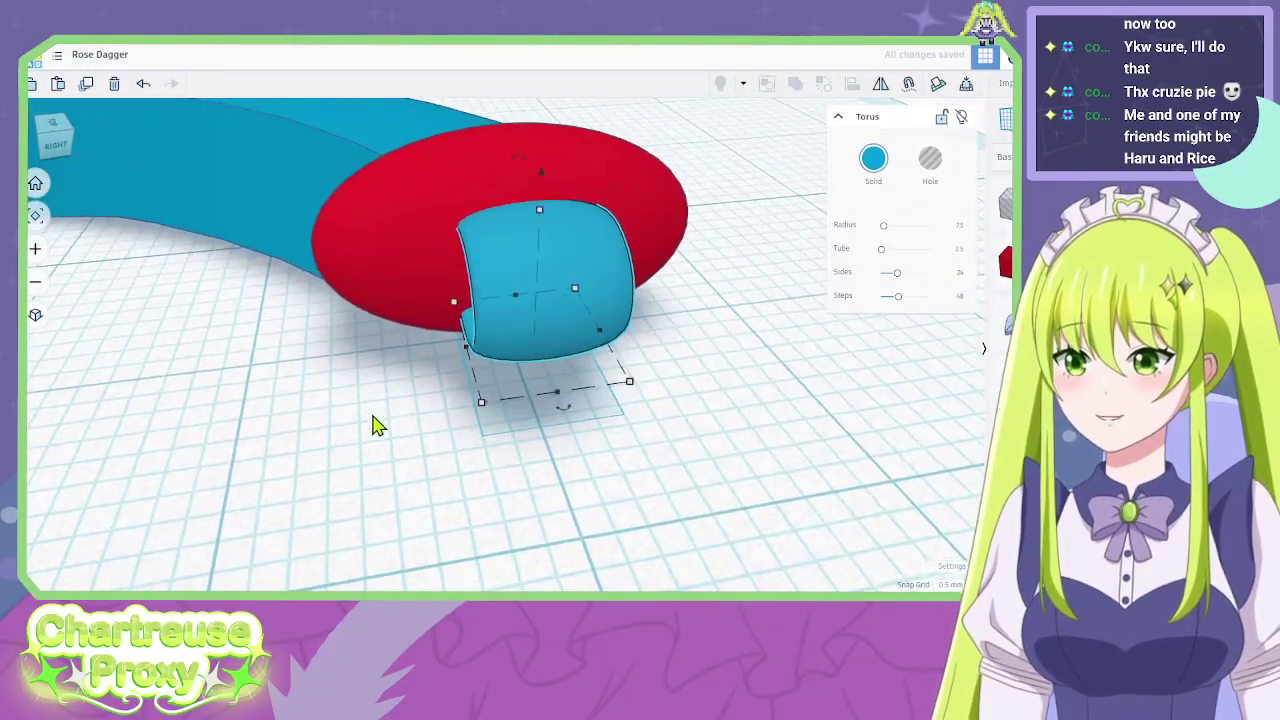
{"action": "scroll", "coordinate": [430, 400], "scroll_direction": "down", "scroll_amount": 5}
{"action": "right_click_drag", "start_coordinate": [491, 380], "coordinate": [440, 460]}
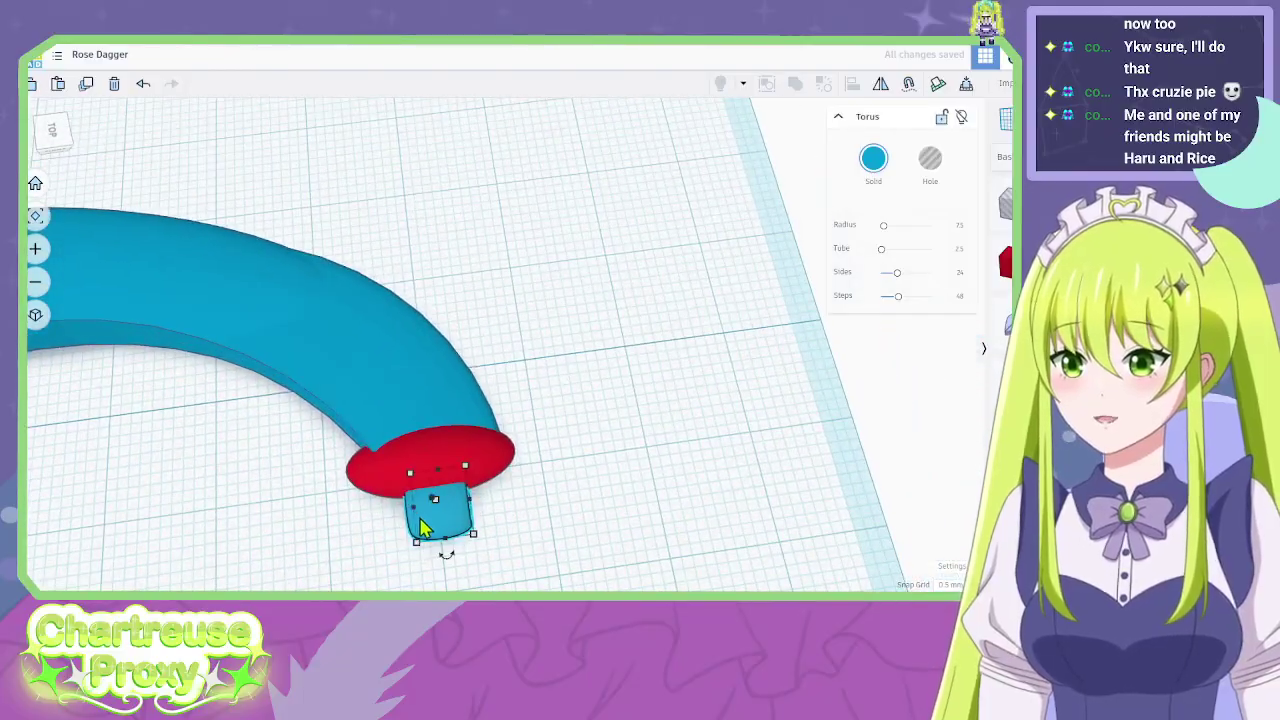
{"action": "right_click_drag", "start_coordinate": [420, 528], "coordinate": [403, 103]}
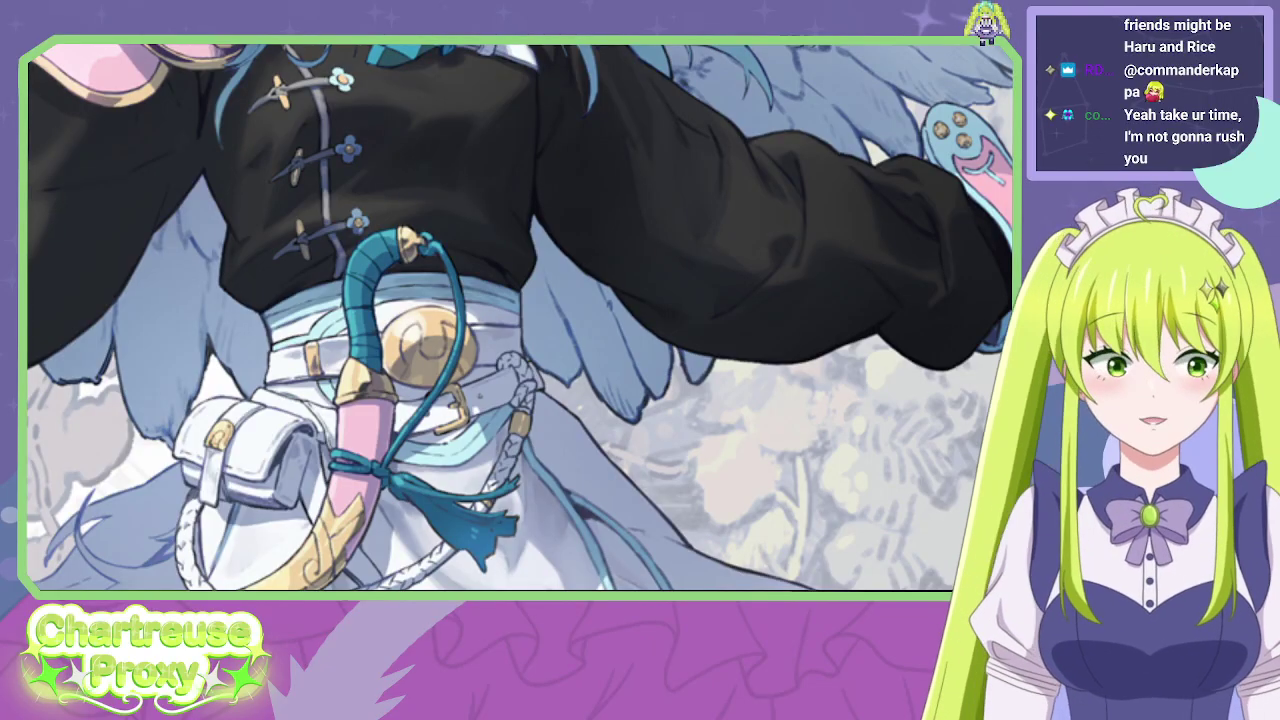
Open the MomoCon fan photo shoots page in a new browser tab and examine the venue map and indoor photoshoot locations.
{"action": "key", "text": "ctrl+t"}
{"action": "type", "text": "momocon"}
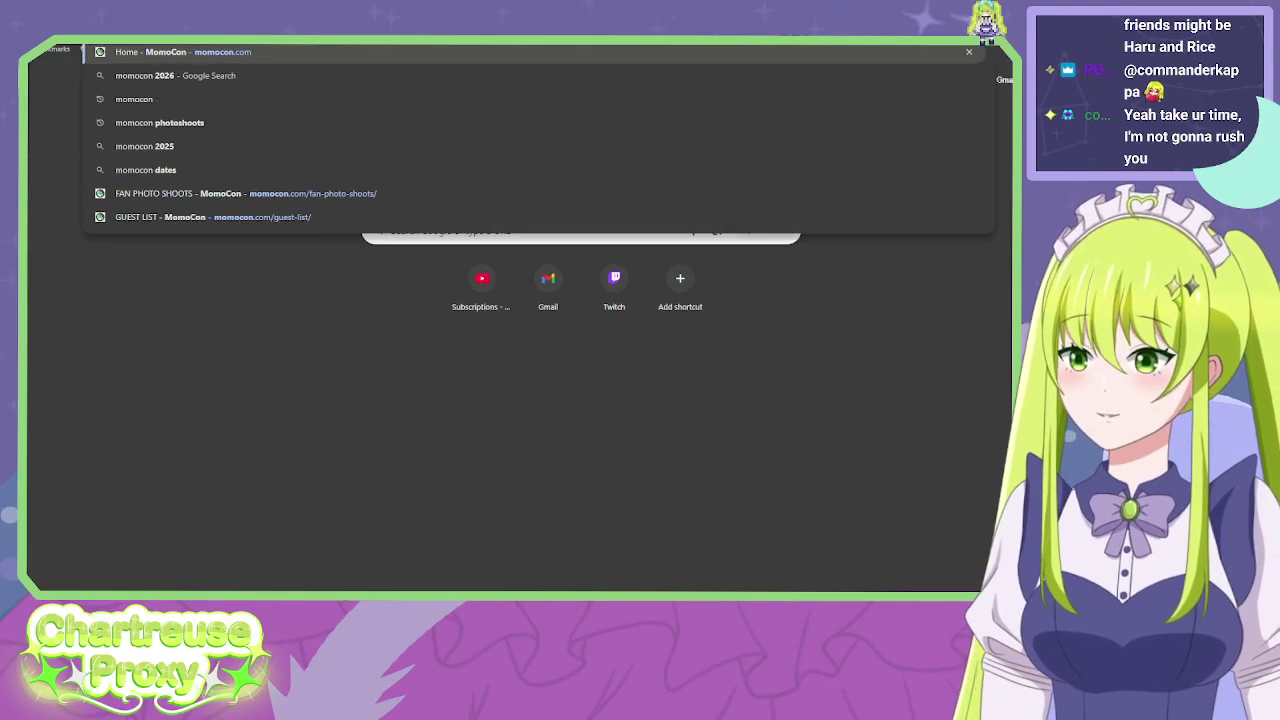
{"action": "key", "text": "Return"}
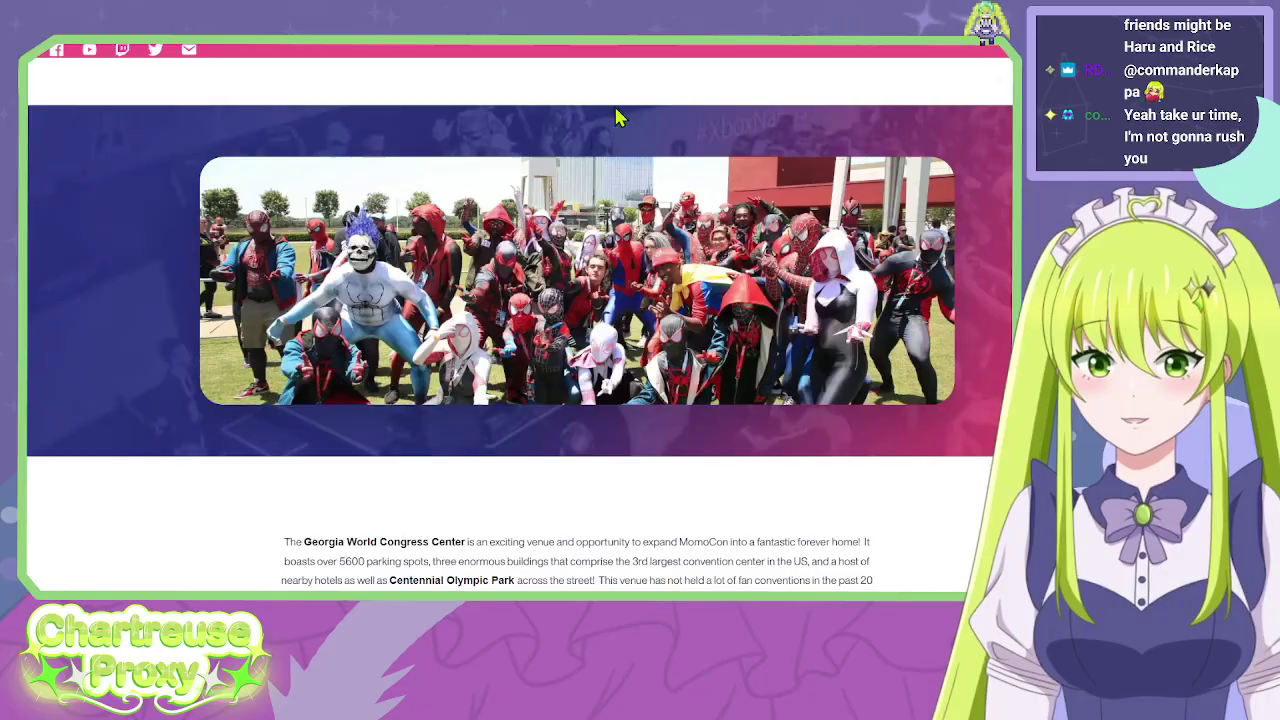
{"action": "scroll", "coordinate": [171, 214], "scroll_direction": "down", "scroll_amount": 10}
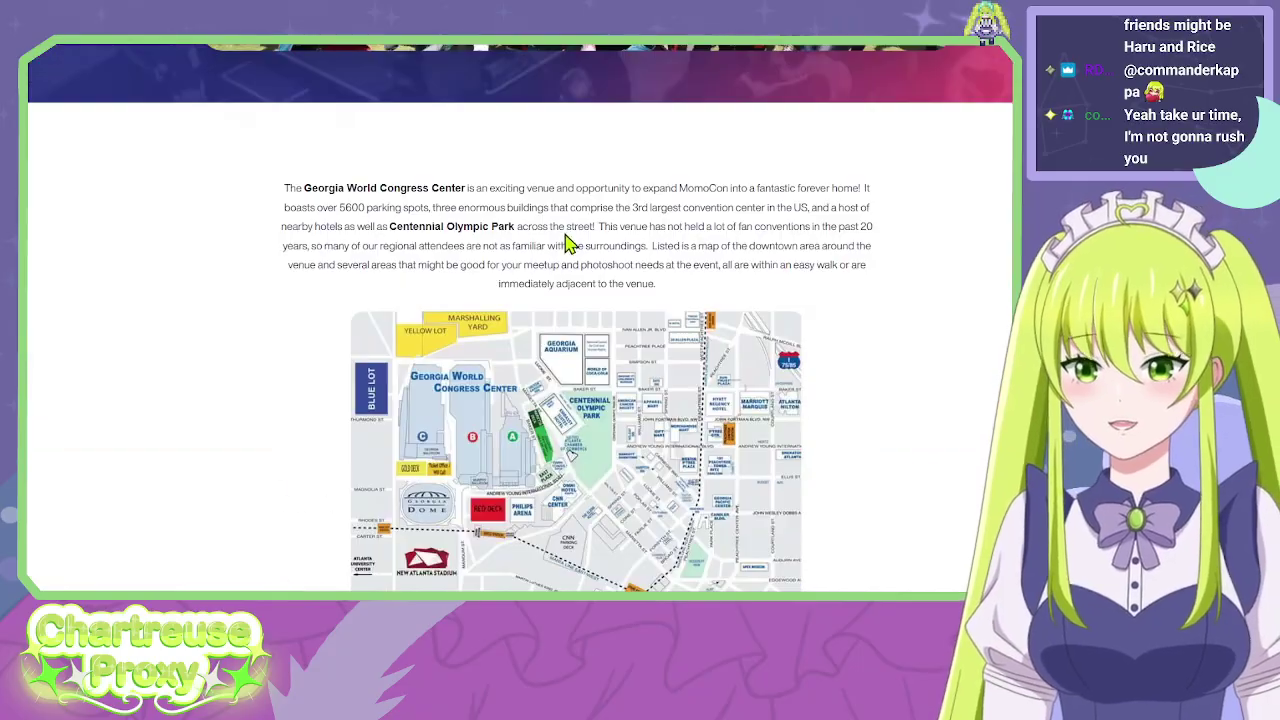
{"action": "scroll", "coordinate": [184, 224], "scroll_direction": "down", "scroll_amount": 12}
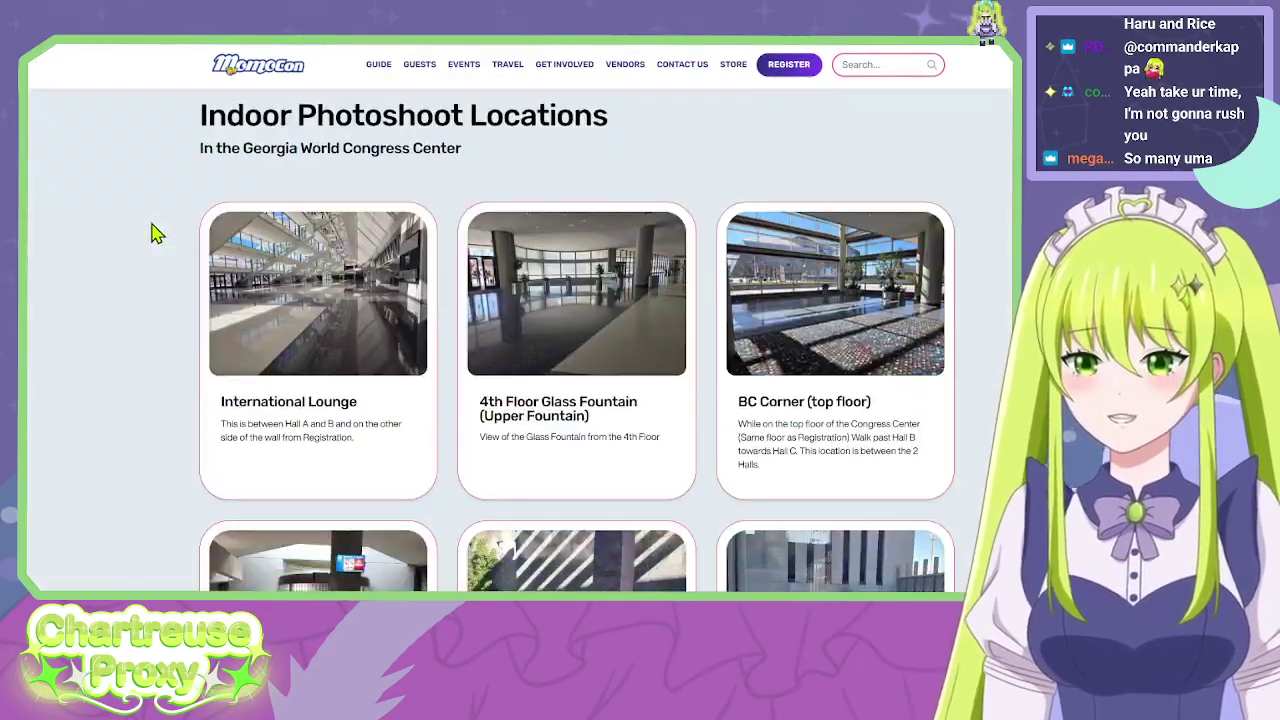
{"action": "scroll", "coordinate": [163, 266], "scroll_direction": "up", "scroll_amount": 4}
{"action": "scroll", "coordinate": [185, 280], "scroll_direction": "up", "scroll_amount": 4}
{"action": "scroll", "coordinate": [186, 295], "scroll_direction": "down", "scroll_amount": 8}
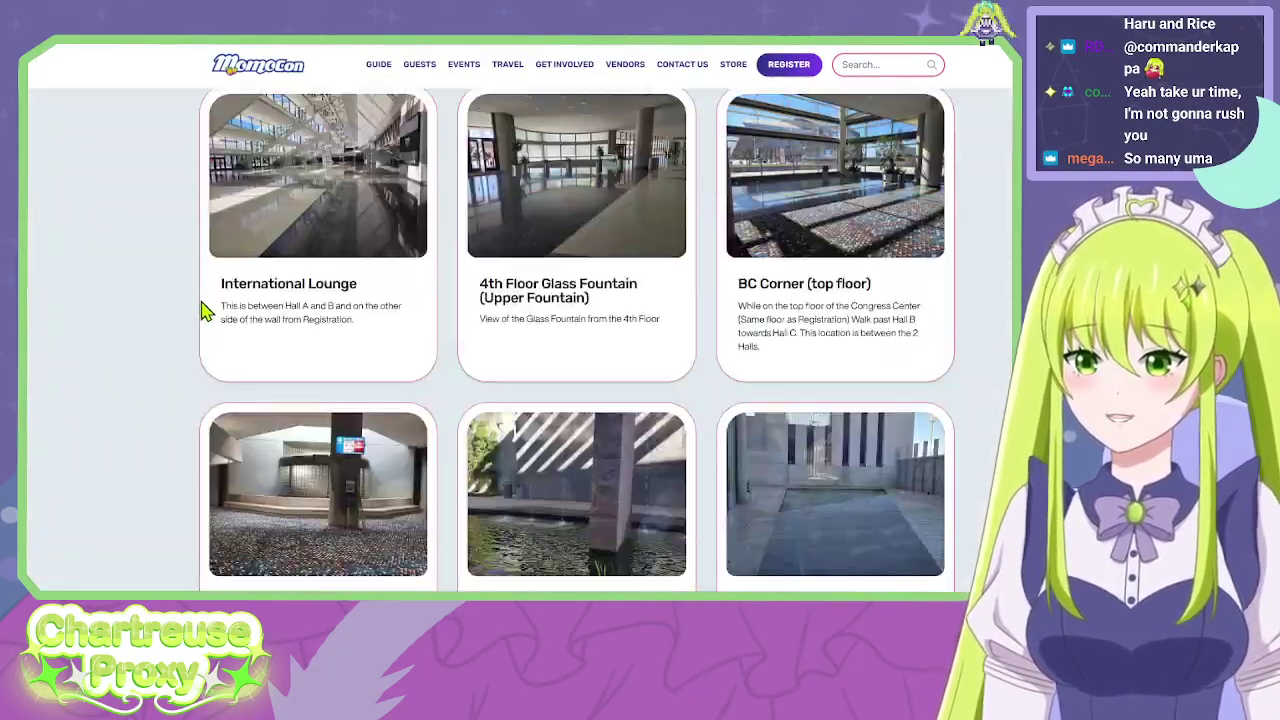
{"action": "scroll", "coordinate": [178, 312], "scroll_direction": "up", "scroll_amount": 5}
{"action": "scroll", "coordinate": [182, 308], "scroll_direction": "up", "scroll_amount": 8}
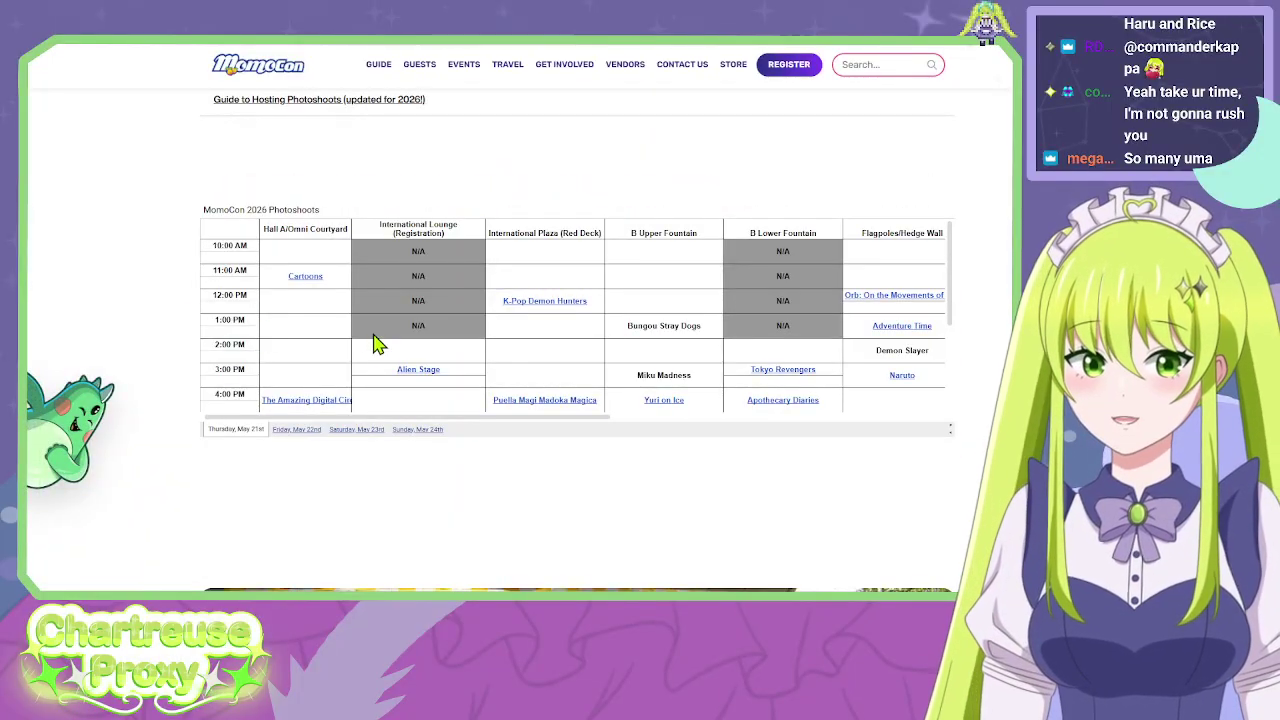
Show the Saturday, May 23rd photoshoot schedule and read through its afternoon slots, including the Touhou Project shoot.
{"action": "left_click", "coordinate": [354, 432]}
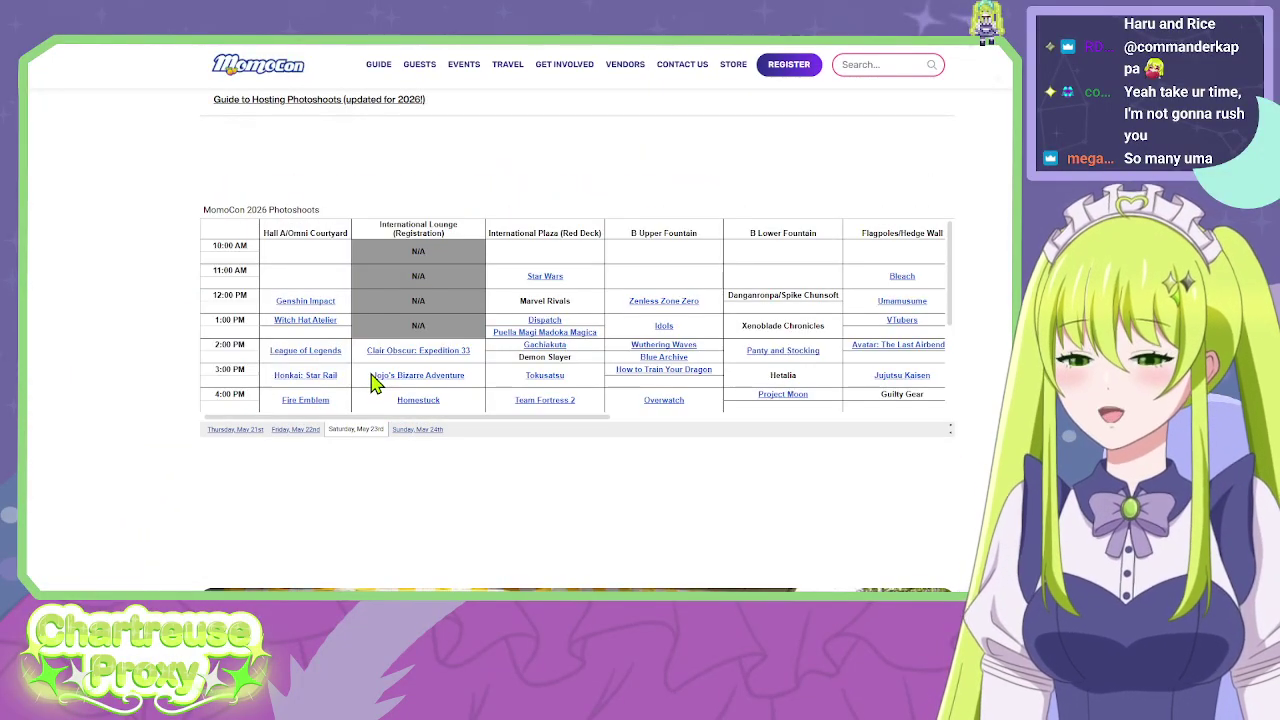
{"action": "scroll", "coordinate": [371, 374], "scroll_direction": "down", "scroll_amount": 3}
{"action": "scroll", "coordinate": [332, 347], "scroll_direction": "down", "scroll_amount": 3}
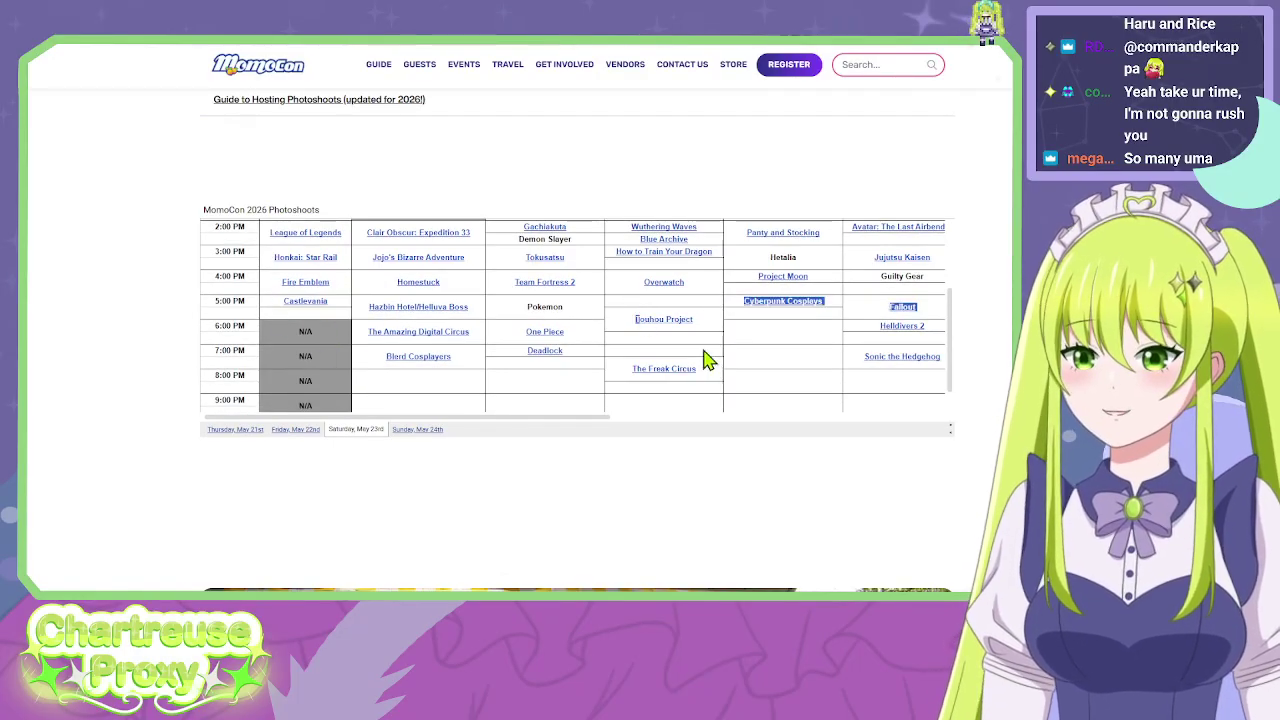
{"action": "scroll", "coordinate": [790, 358], "scroll_direction": "up", "scroll_amount": 3}
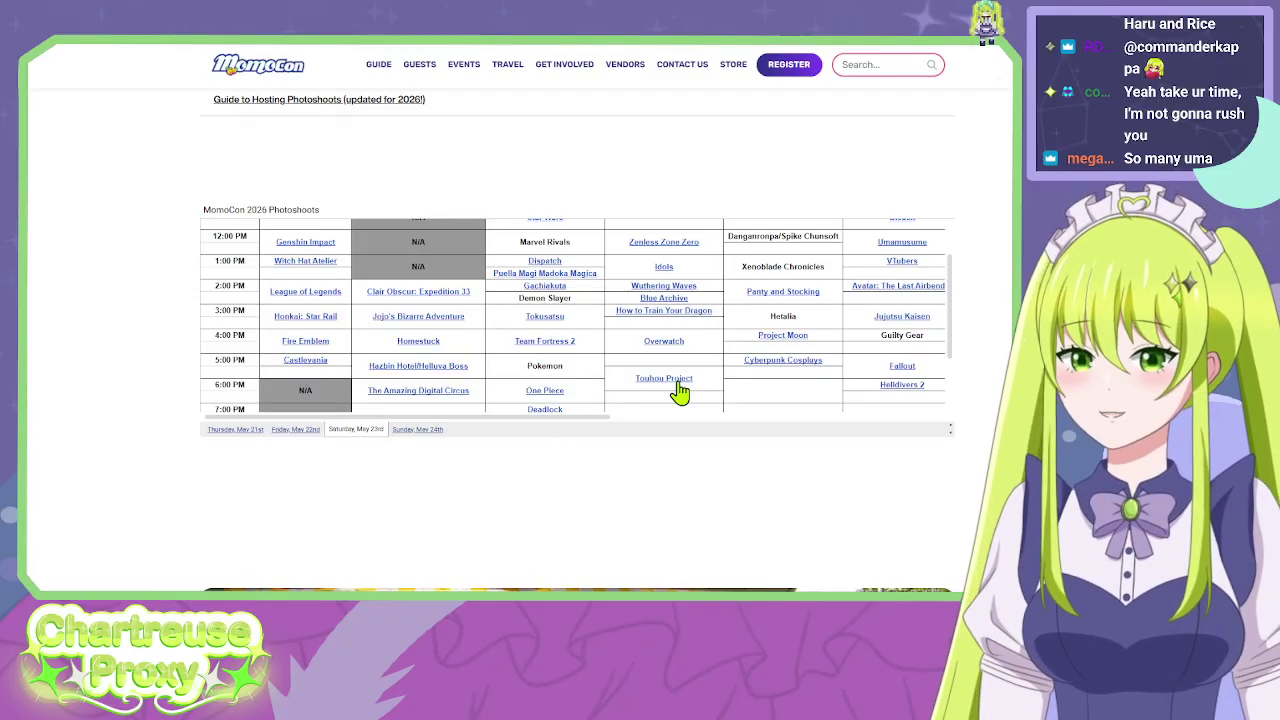
{"action": "scroll", "coordinate": [676, 388], "scroll_direction": "up", "scroll_amount": 2}
{"action": "scroll", "coordinate": [660, 390], "scroll_direction": "down", "scroll_amount": 2}
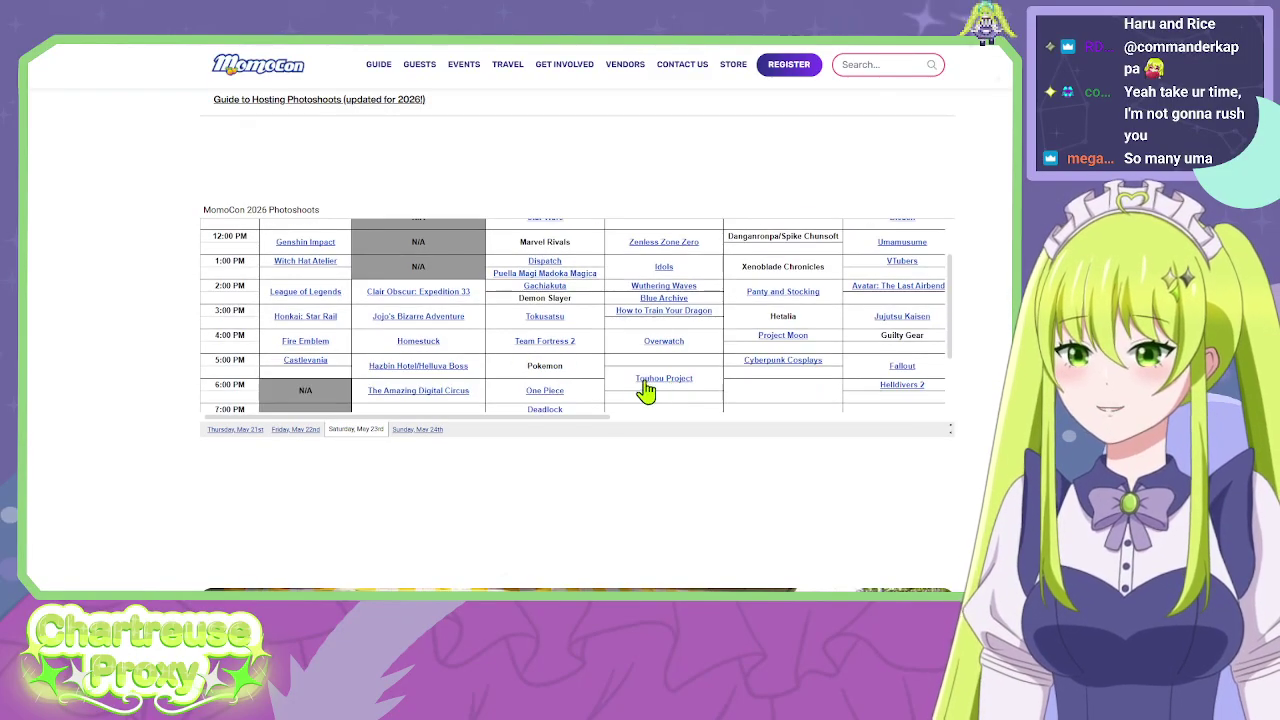
{"action": "left_click_drag", "start_coordinate": [633, 378], "coordinate": [684, 377]}
{"action": "left_click", "coordinate": [706, 393]}
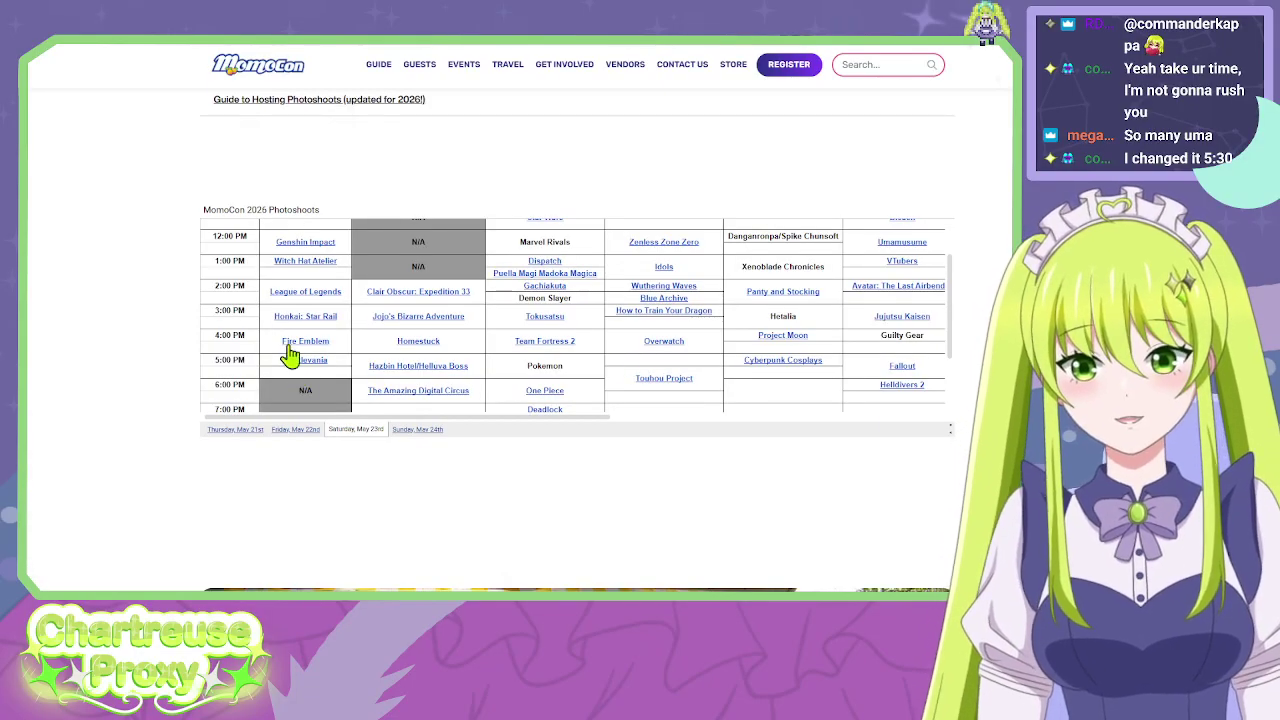
Check the location of the Fire Emblem photoshoot and look over the evening slots, including Deadlock.
{"action": "scroll", "coordinate": [290, 355], "scroll_direction": "up", "scroll_amount": 2}
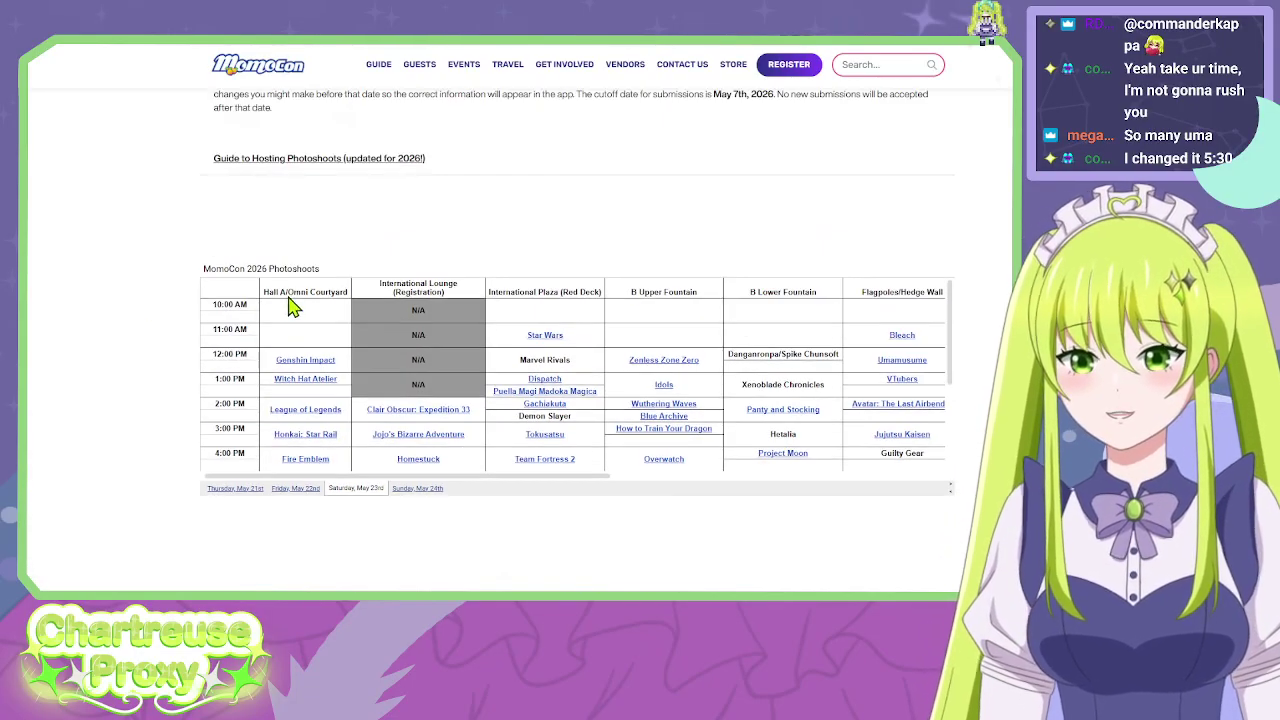
{"action": "scroll", "coordinate": [652, 243], "scroll_direction": "down", "scroll_amount": 2}
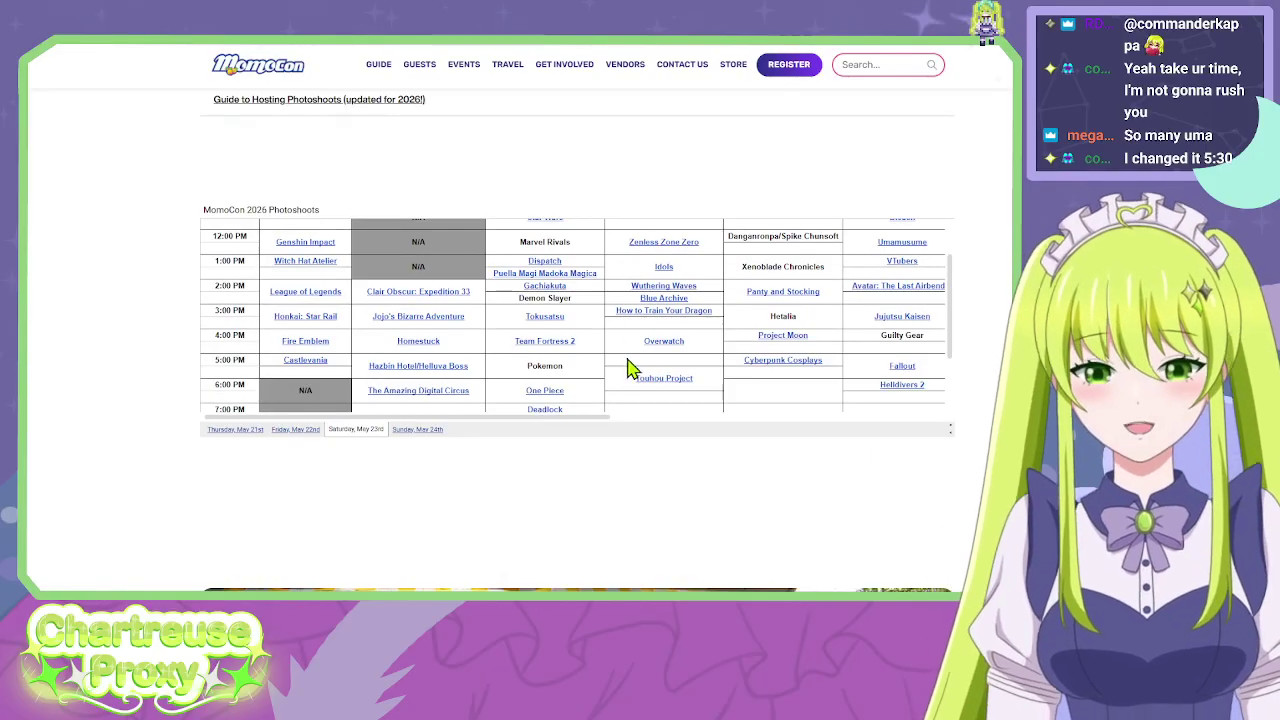
{"action": "scroll", "coordinate": [628, 379], "scroll_direction": "down", "scroll_amount": 2}
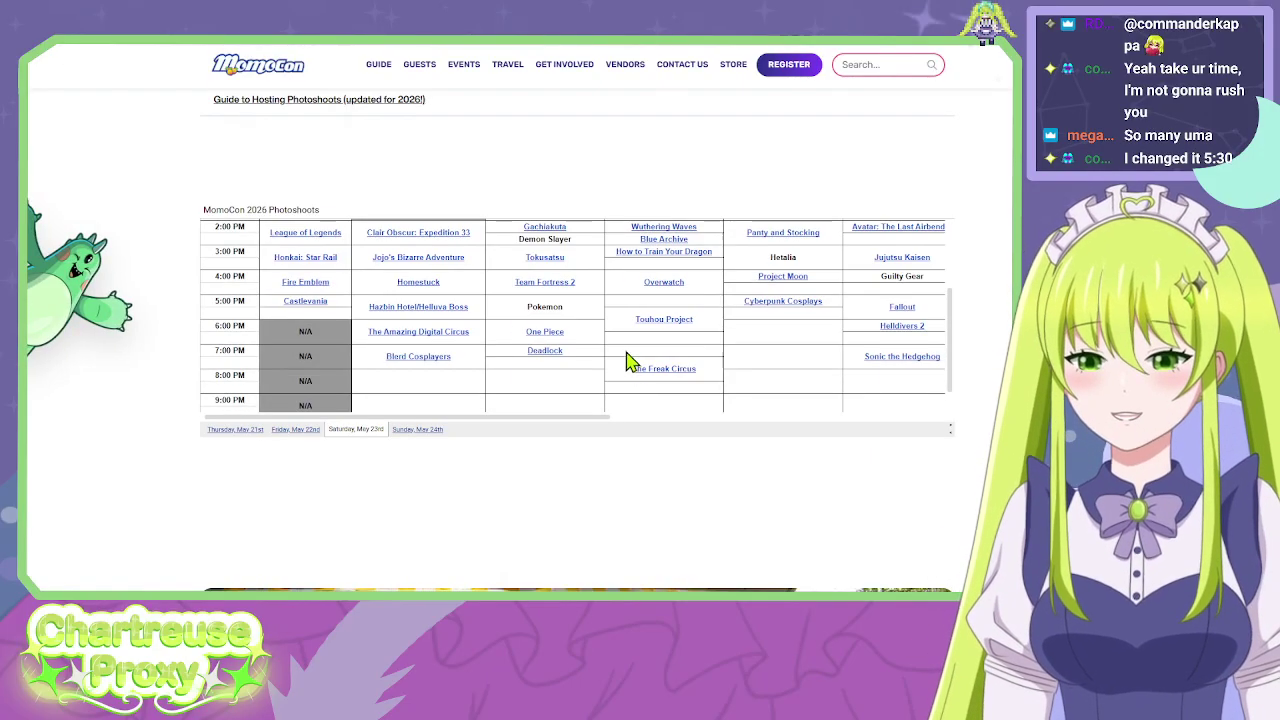
{"action": "scroll", "coordinate": [626, 380], "scroll_direction": "up", "scroll_amount": 2}
{"action": "scroll", "coordinate": [622, 381], "scroll_direction": "down", "scroll_amount": 2}
{"action": "left_click_drag", "start_coordinate": [571, 363], "coordinate": [514, 366]}
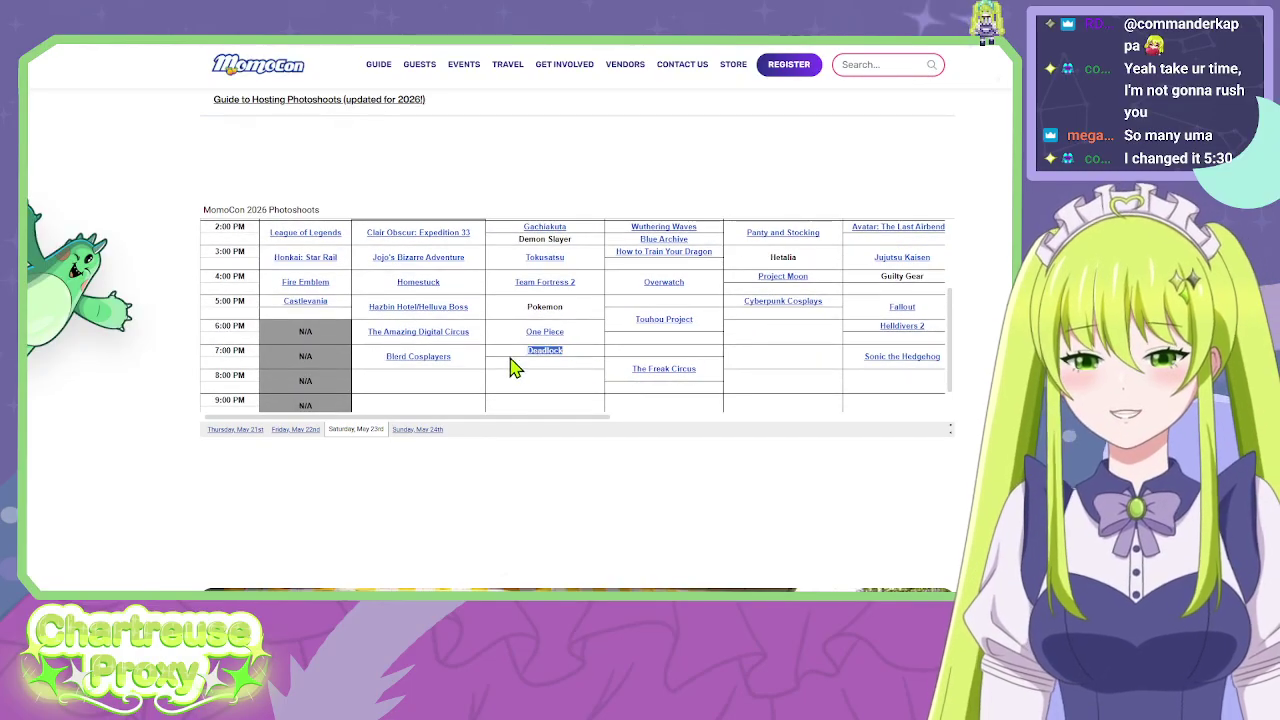
{"action": "left_click", "coordinate": [623, 362]}
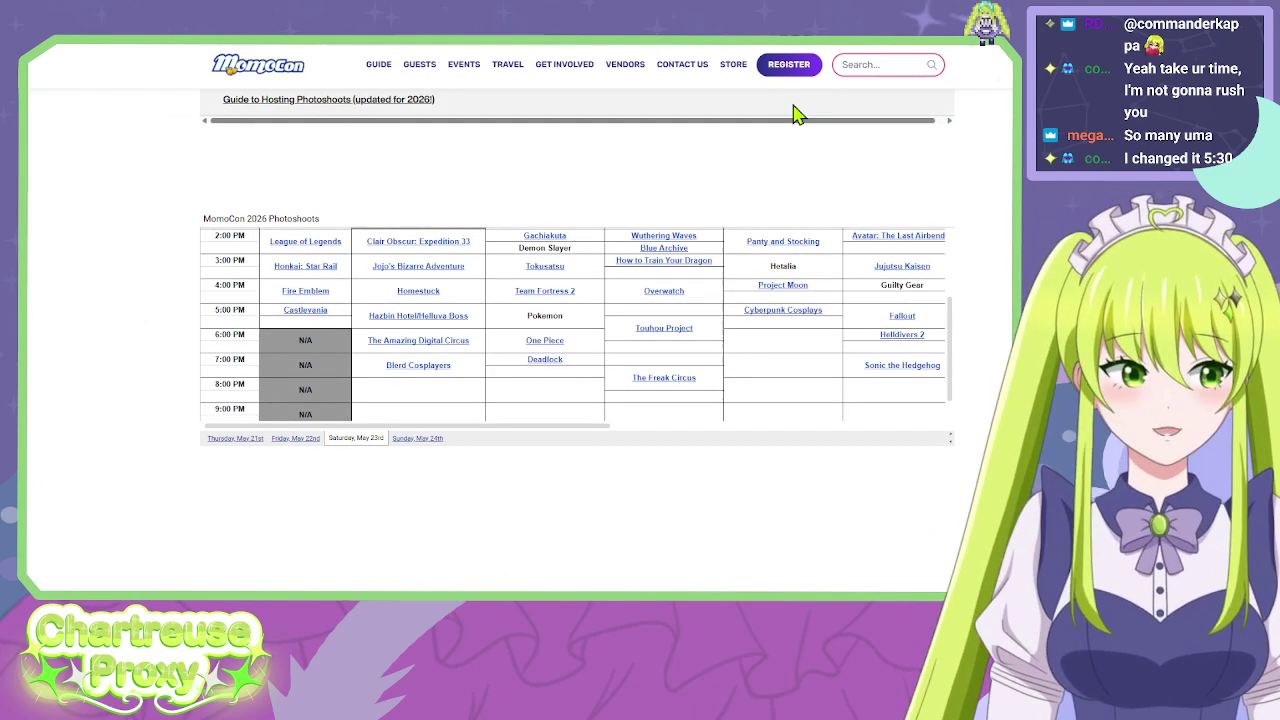
Search Google Images for "deadlock pocket" in a new tab and preview the GameRant and Ultimate Deadlock pictures.
{"action": "key", "text": "ctrl+t"}
{"action": "type", "text": "deadlock pocket"}
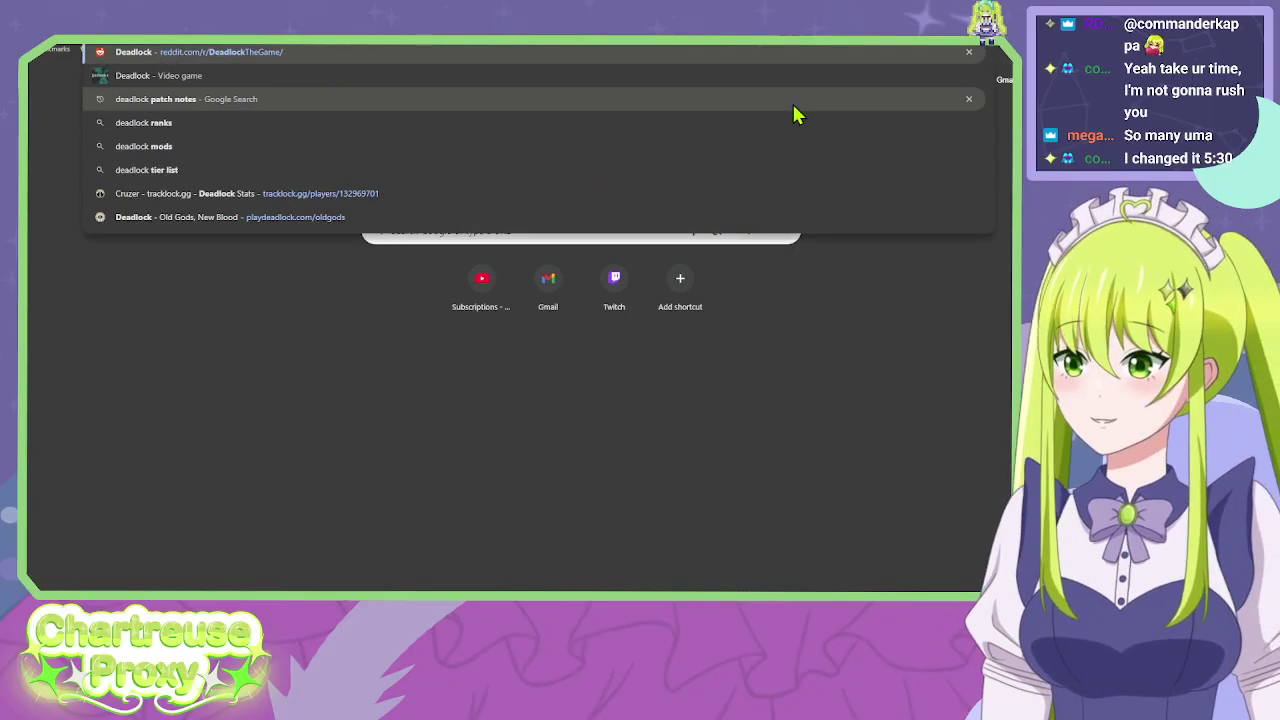
{"action": "key", "text": "Return"}
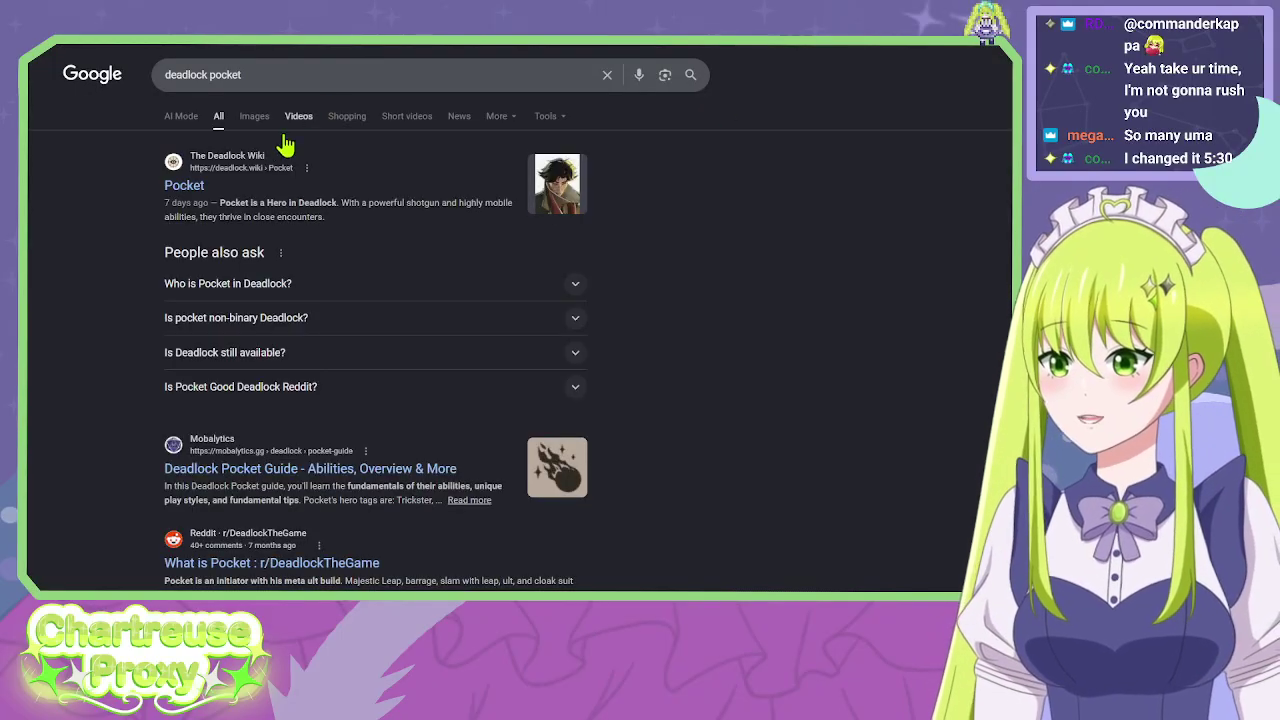
{"action": "left_click", "coordinate": [258, 118]}
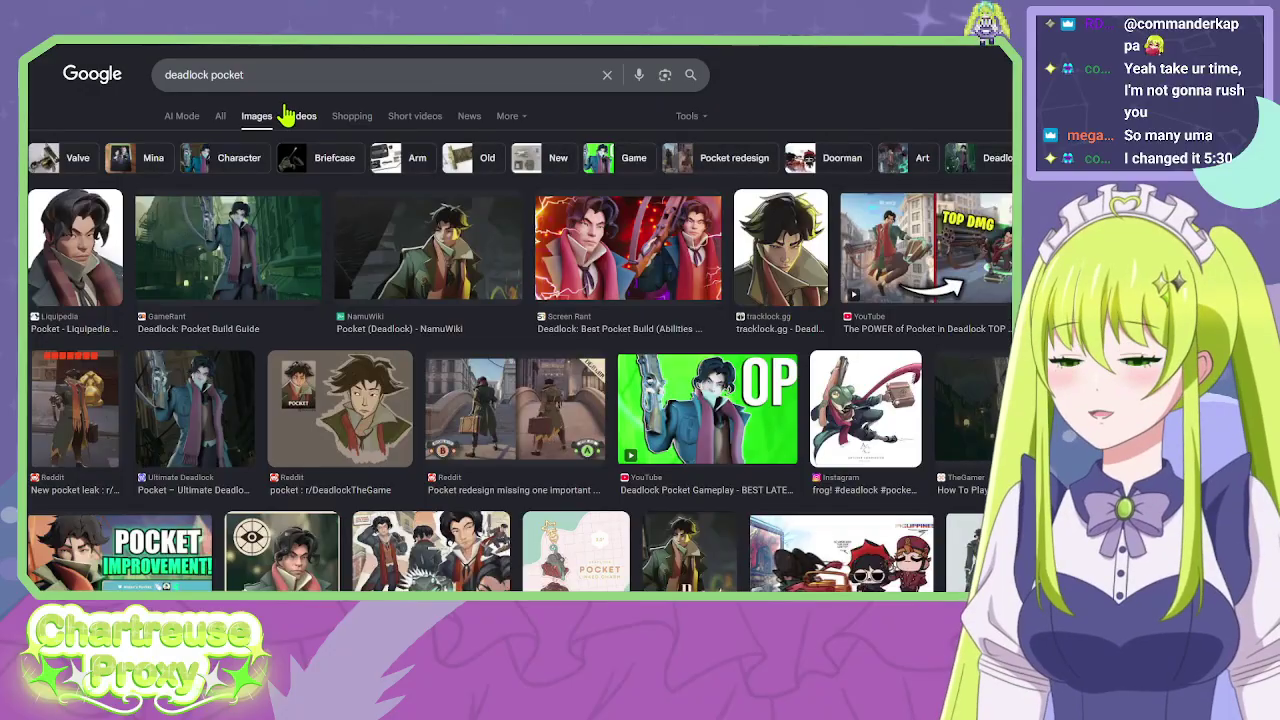
{"action": "left_click", "coordinate": [258, 233]}
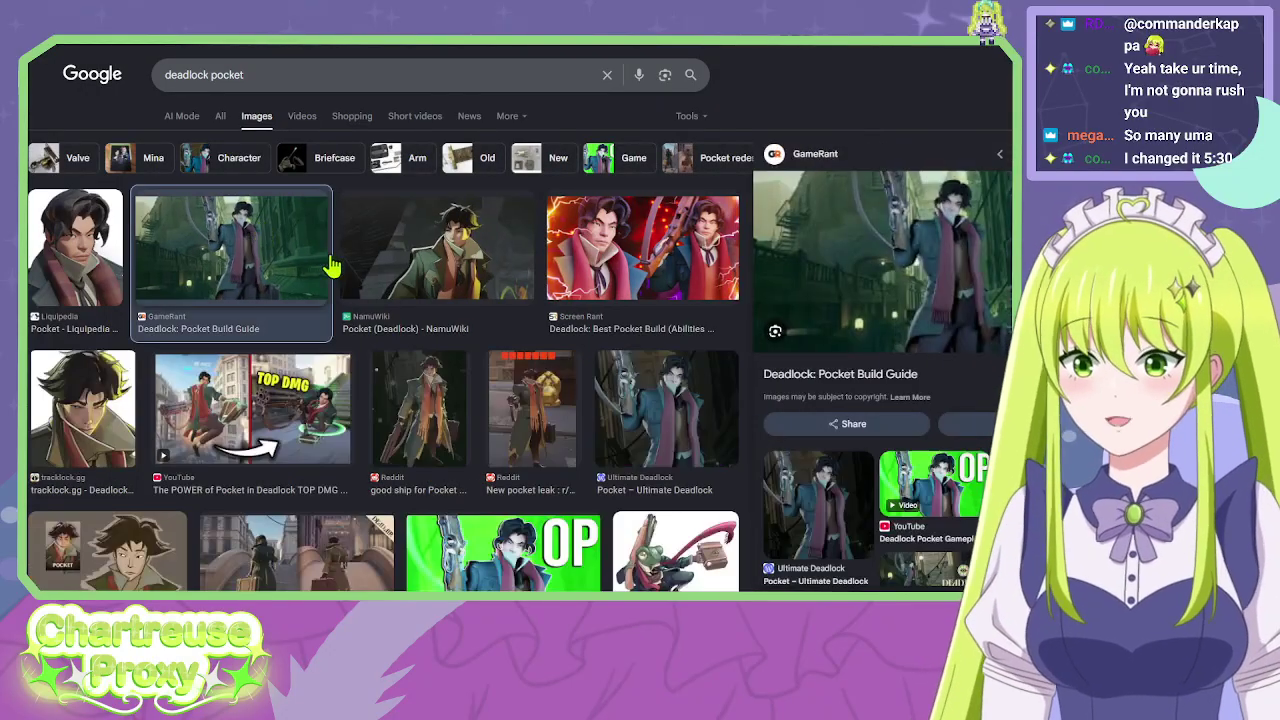
{"action": "scroll", "coordinate": [668, 400], "scroll_direction": "down", "scroll_amount": 1}
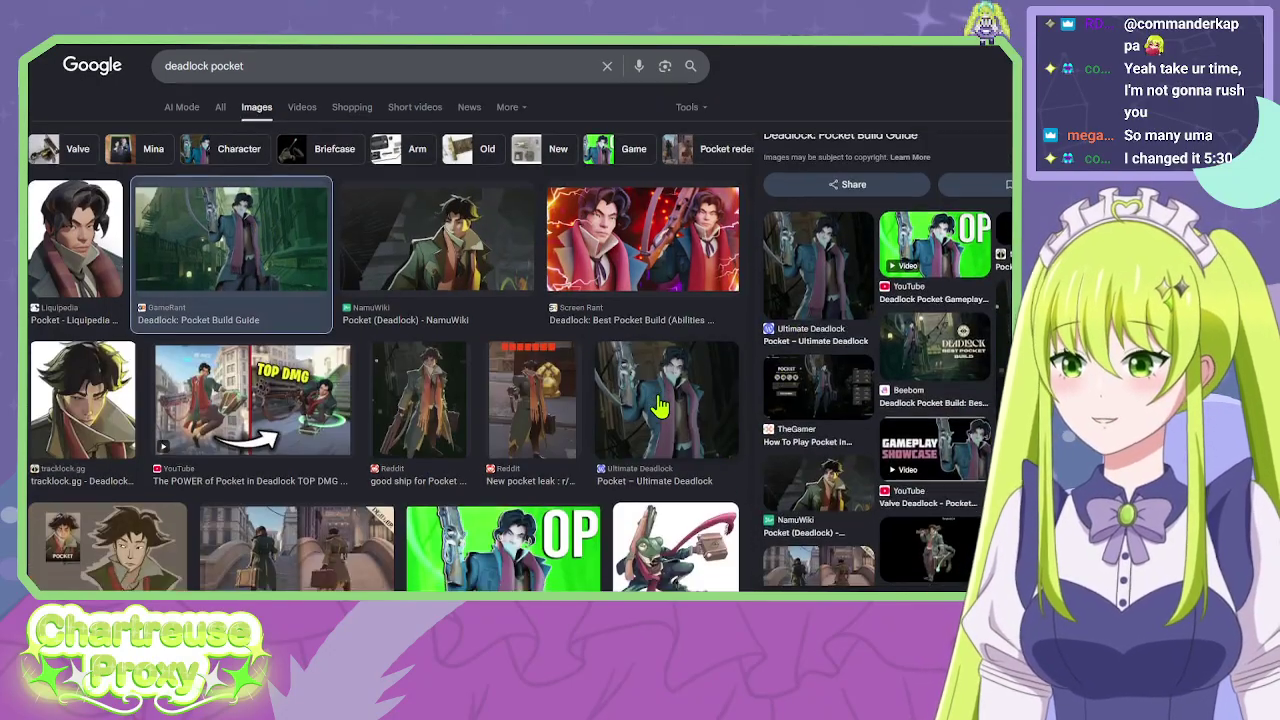
{"action": "left_click", "coordinate": [663, 355]}
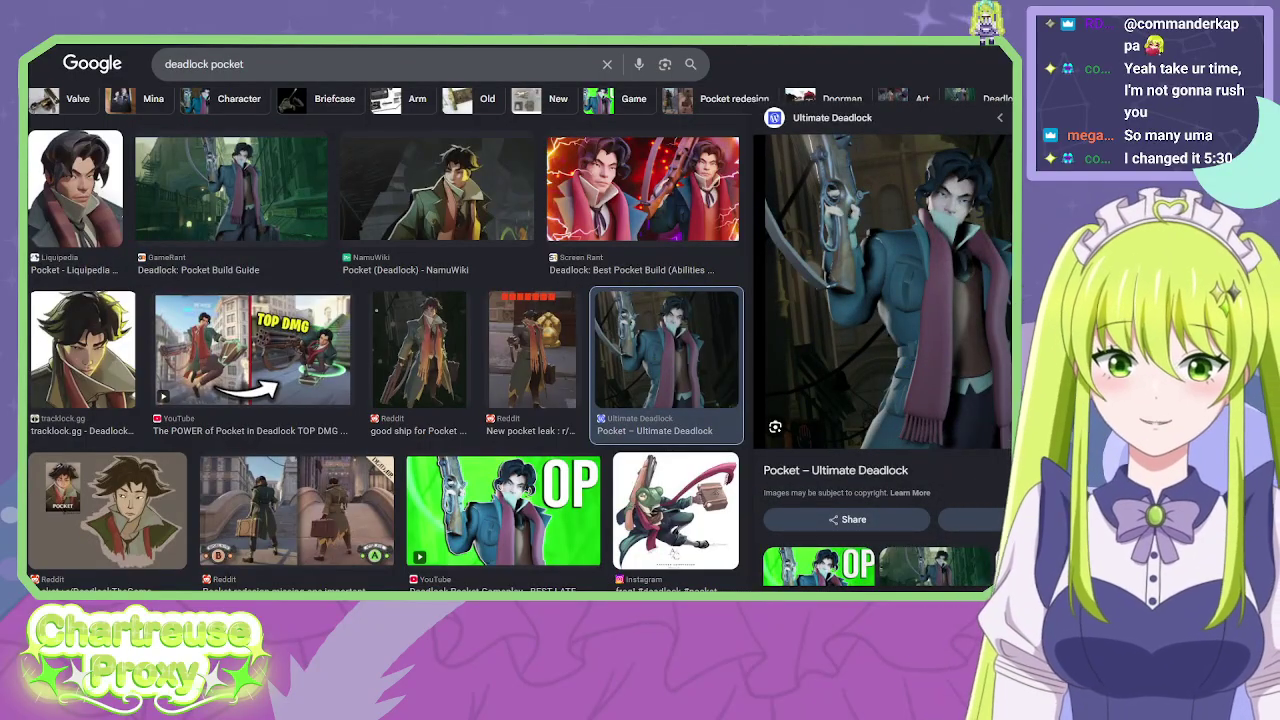
Compare Pocket's outfits in the Reddit redesign, good ship and new leak images.
{"action": "scroll", "coordinate": [880, 350], "scroll_direction": "down", "scroll_amount": 2}
{"action": "scroll", "coordinate": [880, 350], "scroll_direction": "up", "scroll_amount": 3}
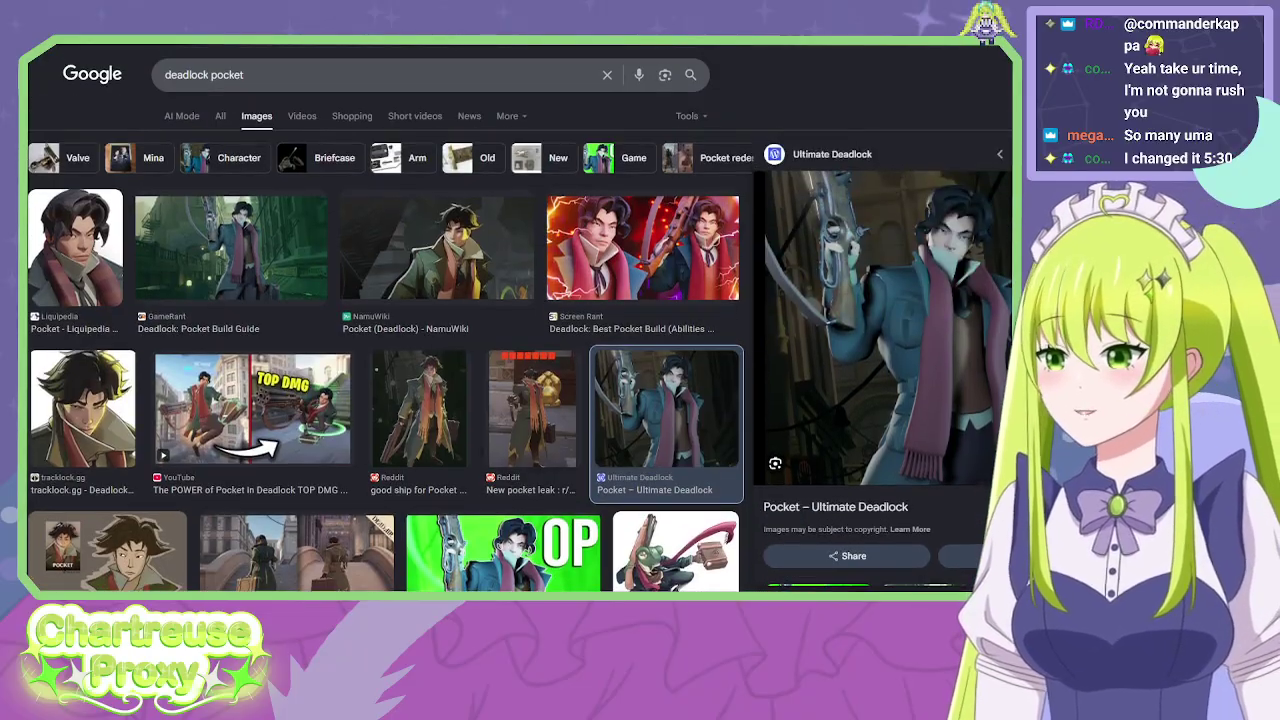
{"action": "scroll", "coordinate": [386, 340], "scroll_direction": "down", "scroll_amount": 2}
{"action": "left_click", "coordinate": [273, 435]}
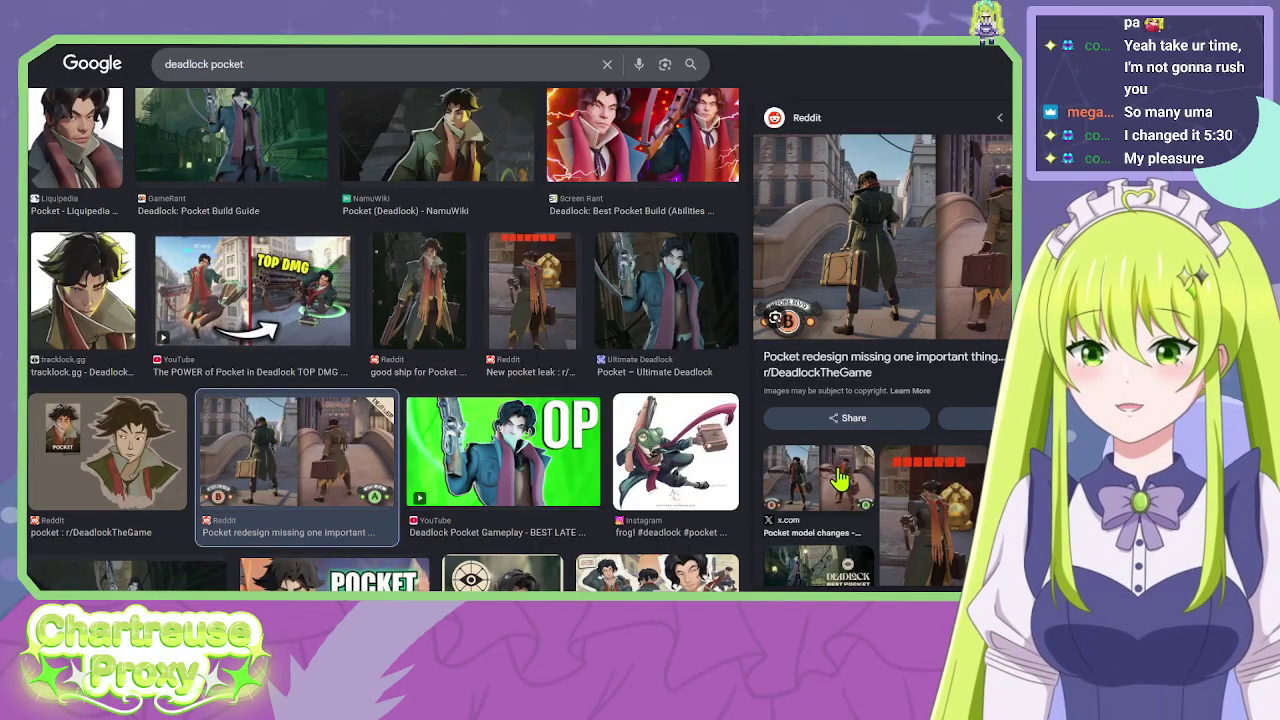
{"action": "left_click", "coordinate": [438, 268]}
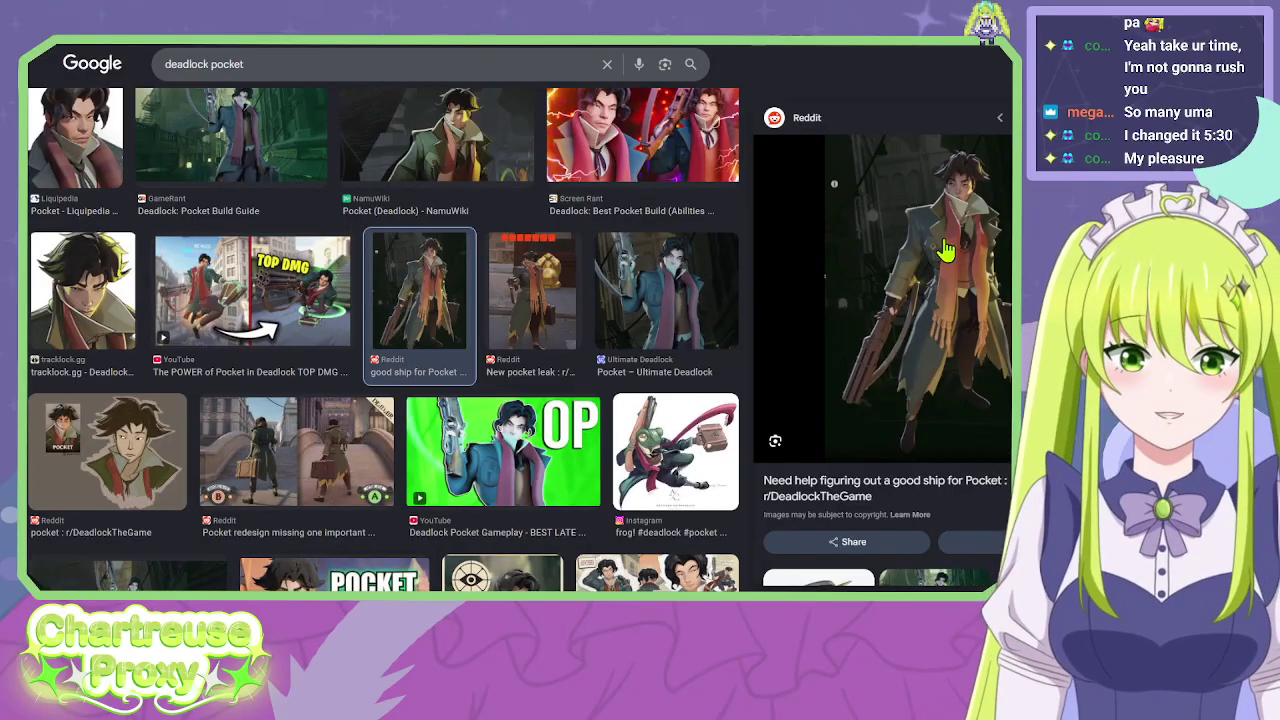
{"action": "left_click", "coordinate": [667, 298]}
{"action": "left_click", "coordinate": [538, 298]}
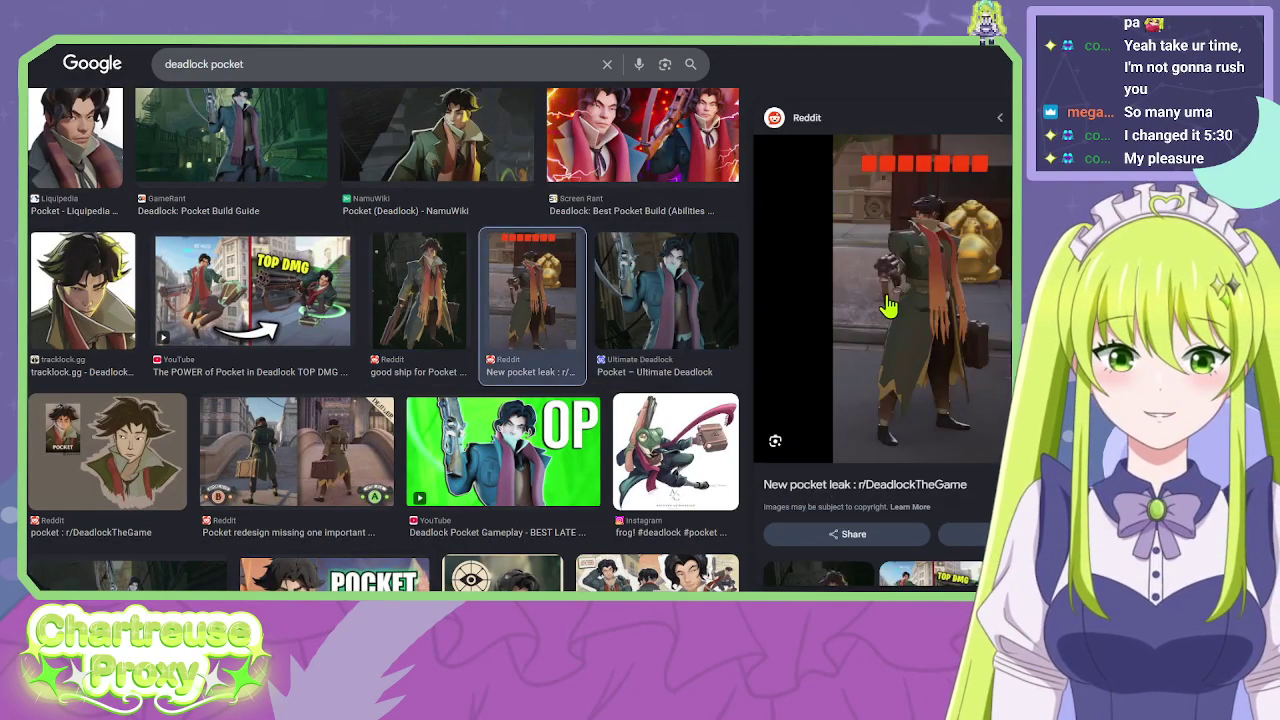
Compare Pocket's looks in the Reddit redesign, NamuWiki and Ultimate Deadlock images.
{"action": "left_click", "coordinate": [335, 452]}
{"action": "scroll", "coordinate": [290, 322], "scroll_direction": "up", "scroll_amount": 1}
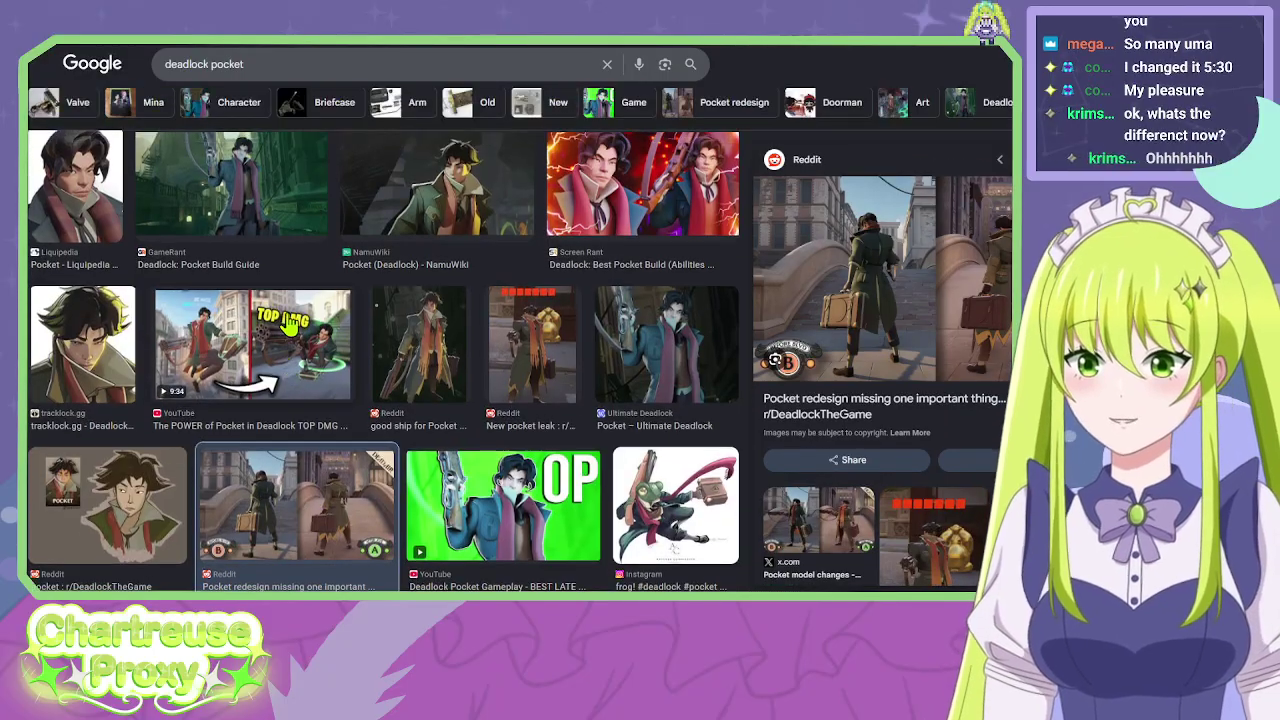
{"action": "left_click", "coordinate": [445, 210]}
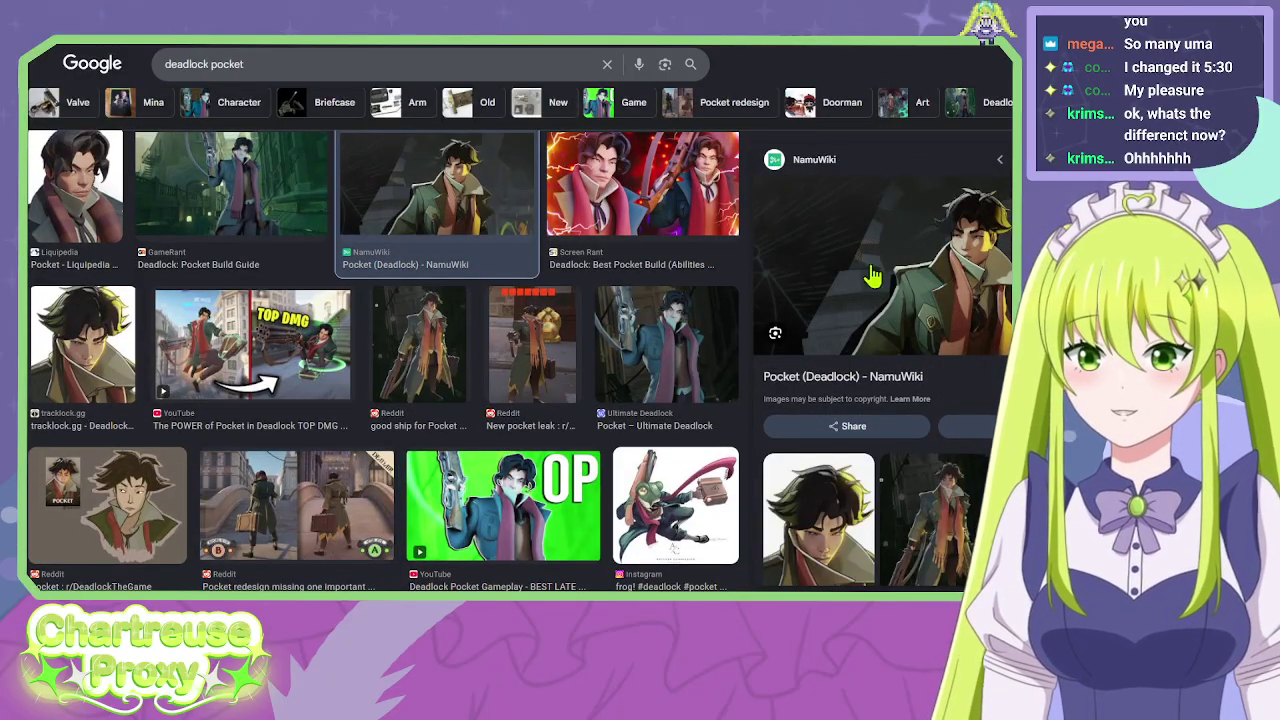
{"action": "left_click", "coordinate": [680, 322]}
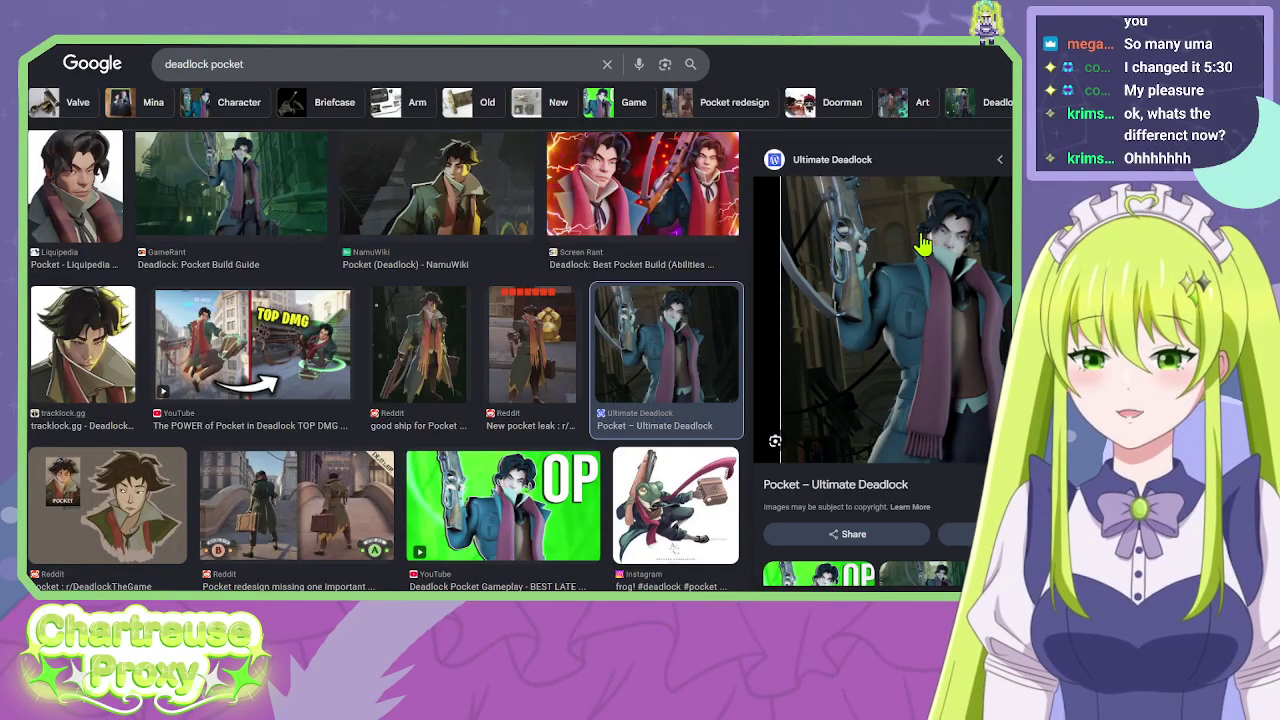
{"action": "left_click", "coordinate": [463, 202]}
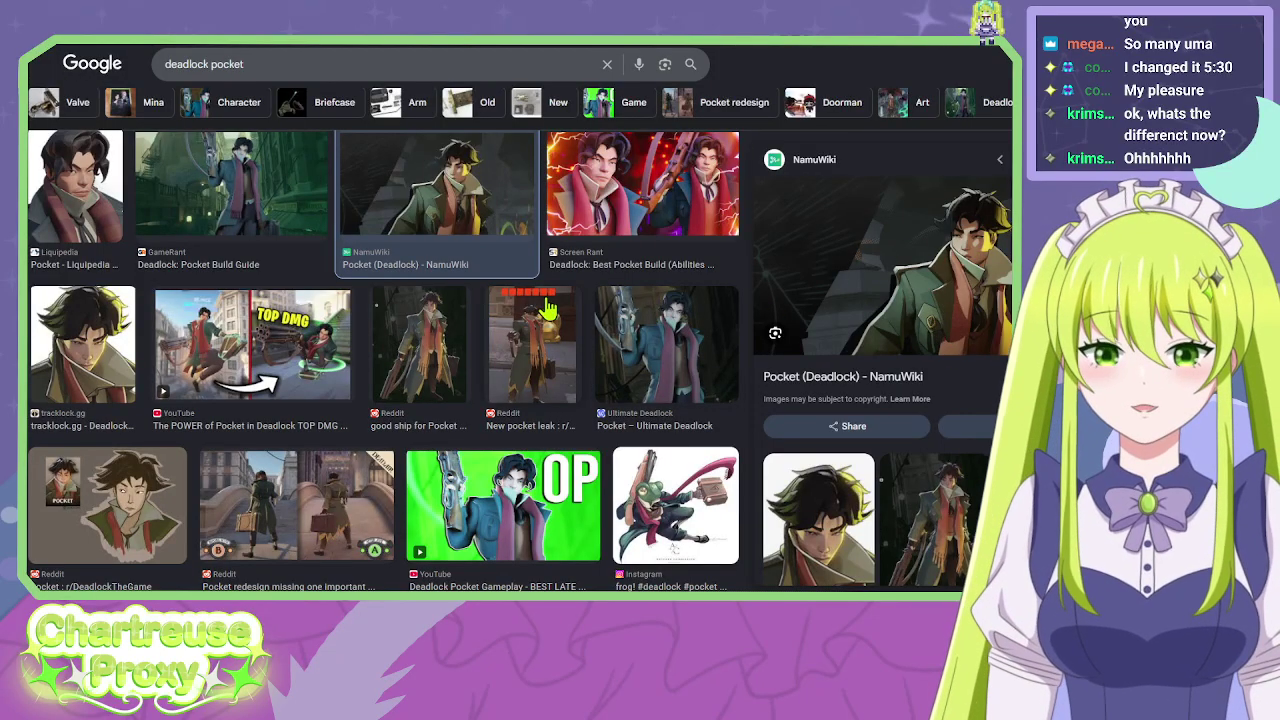
Preview the Reddit good ship image of Pocket and look over the neighbouring results.
{"action": "scroll", "coordinate": [555, 310], "scroll_direction": "down", "scroll_amount": 2}
{"action": "left_click_drag", "start_coordinate": [818, 447], "coordinate": [830, 380]}
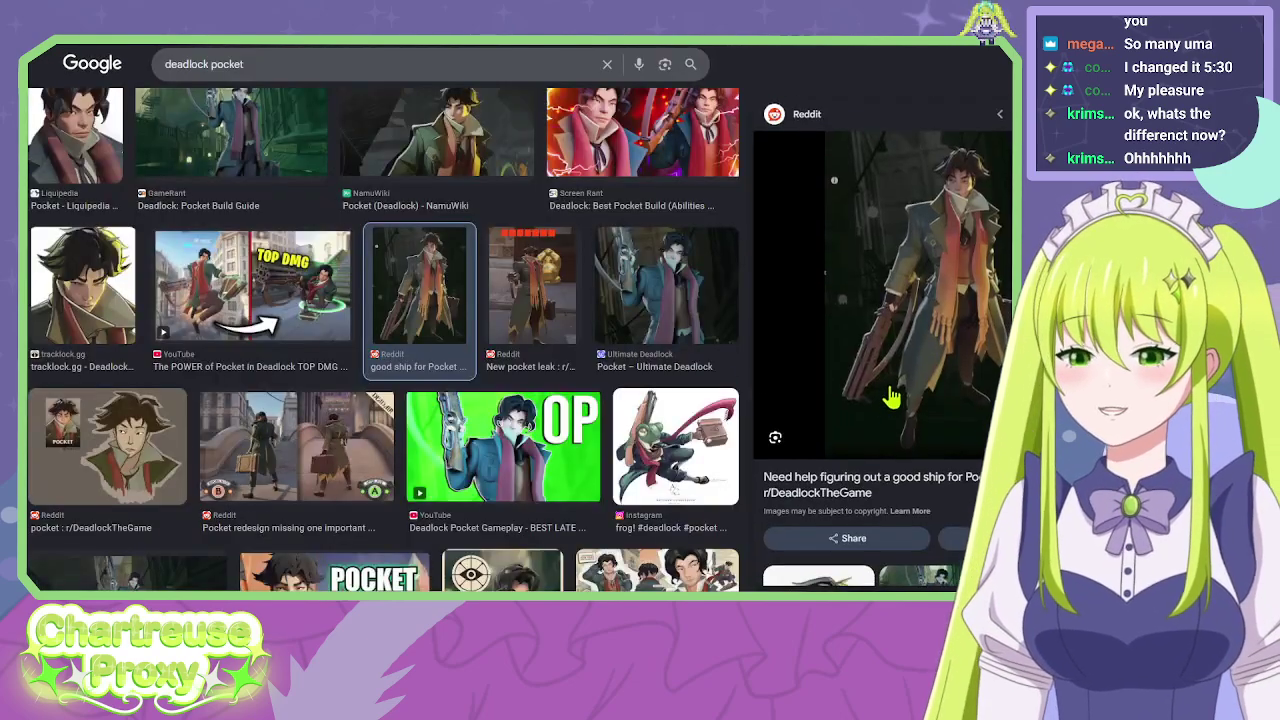
{"action": "scroll", "coordinate": [880, 395], "scroll_direction": "down", "scroll_amount": 1}
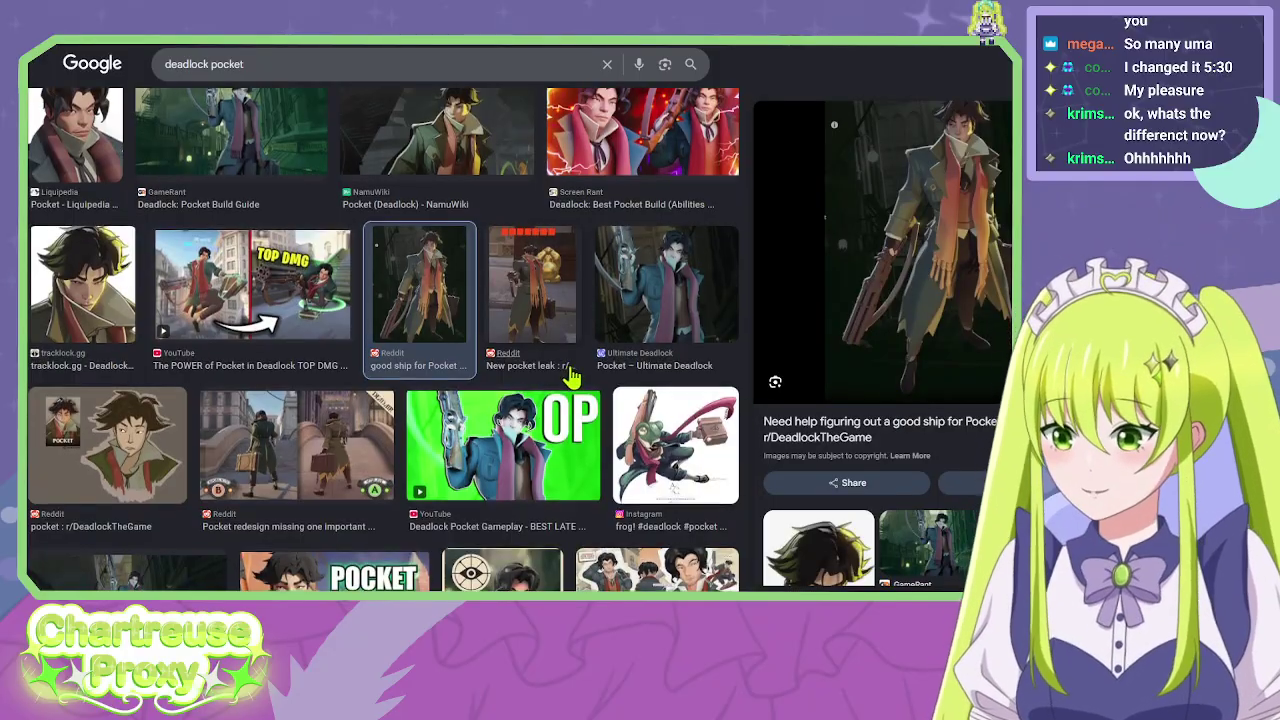
{"action": "scroll", "coordinate": [572, 378], "scroll_direction": "down", "scroll_amount": 1}
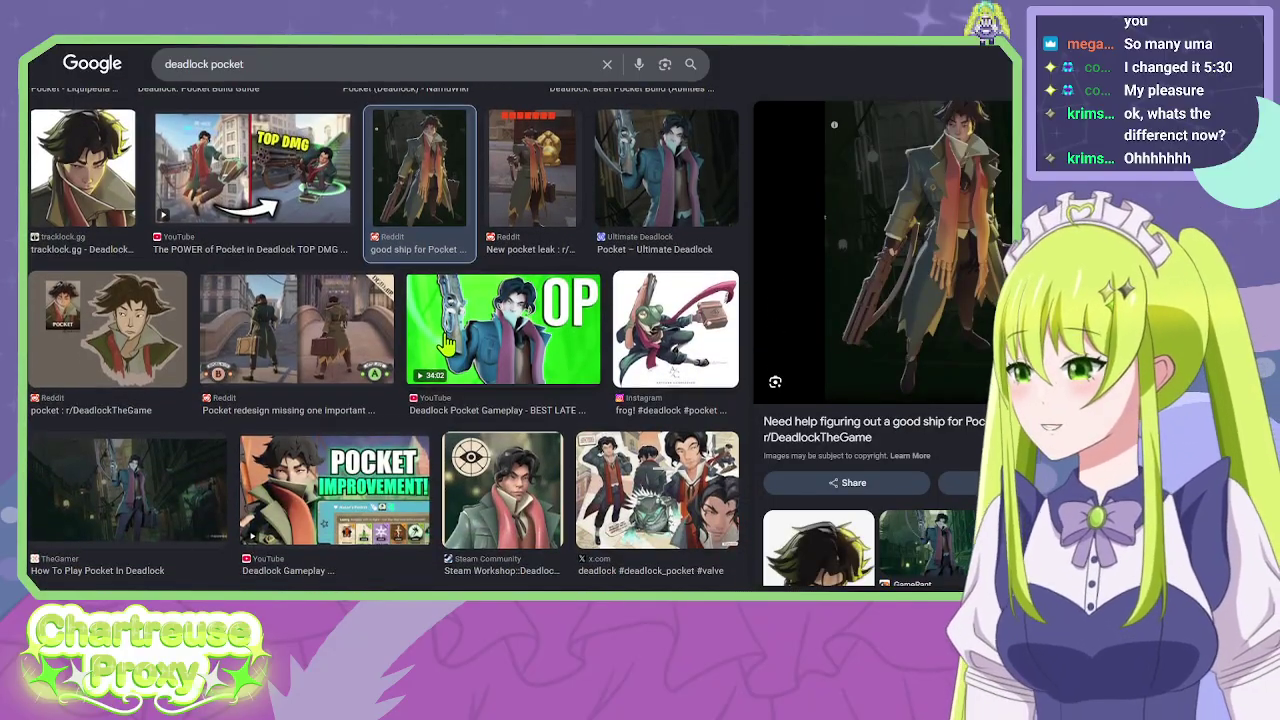
{"action": "scroll", "coordinate": [450, 345], "scroll_direction": "up", "scroll_amount": 1}
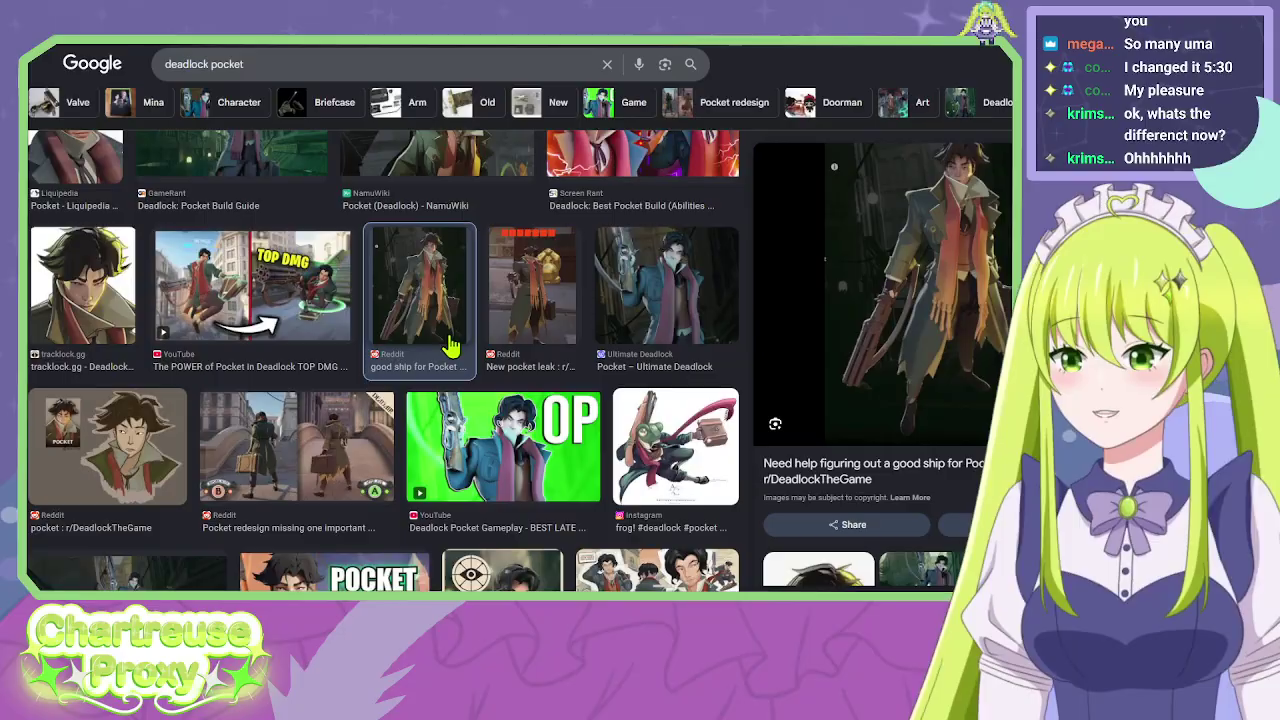
Compare the Ultimate Deadlock picture of Pocket with the Reddit good ship and new pocket leak pictures.
{"action": "left_click", "coordinate": [636, 300]}
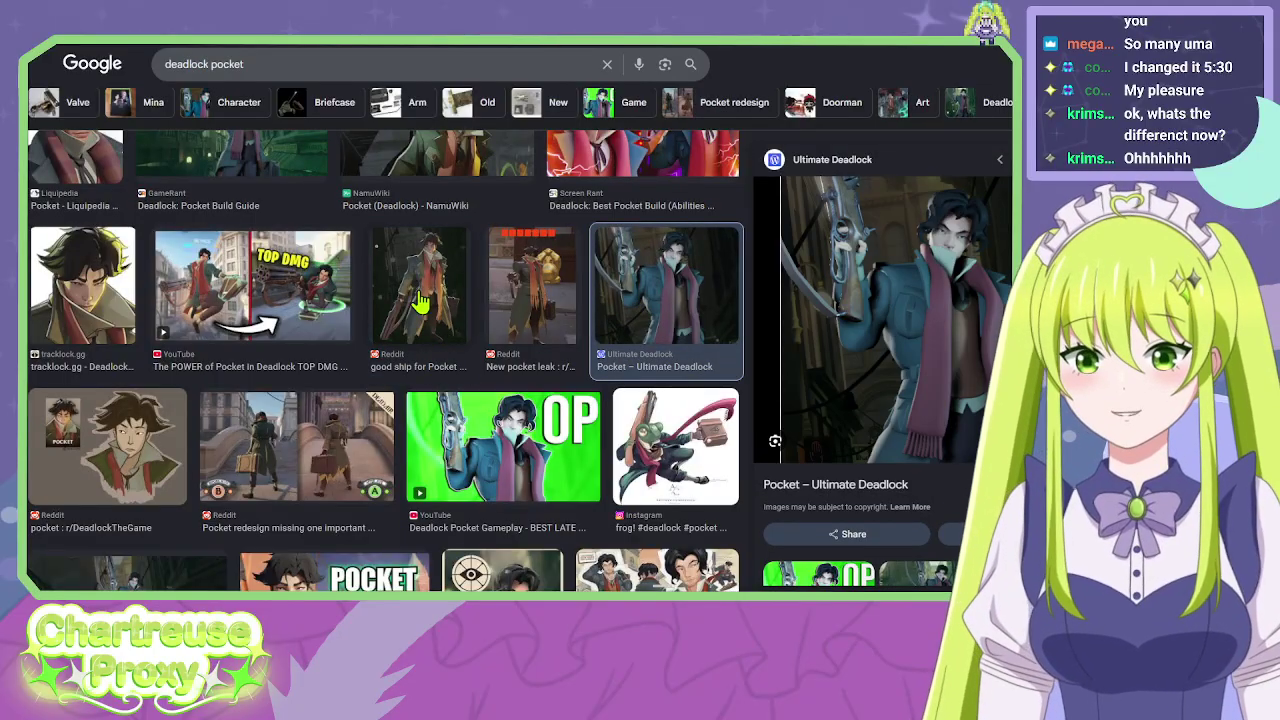
{"action": "left_click", "coordinate": [460, 312]}
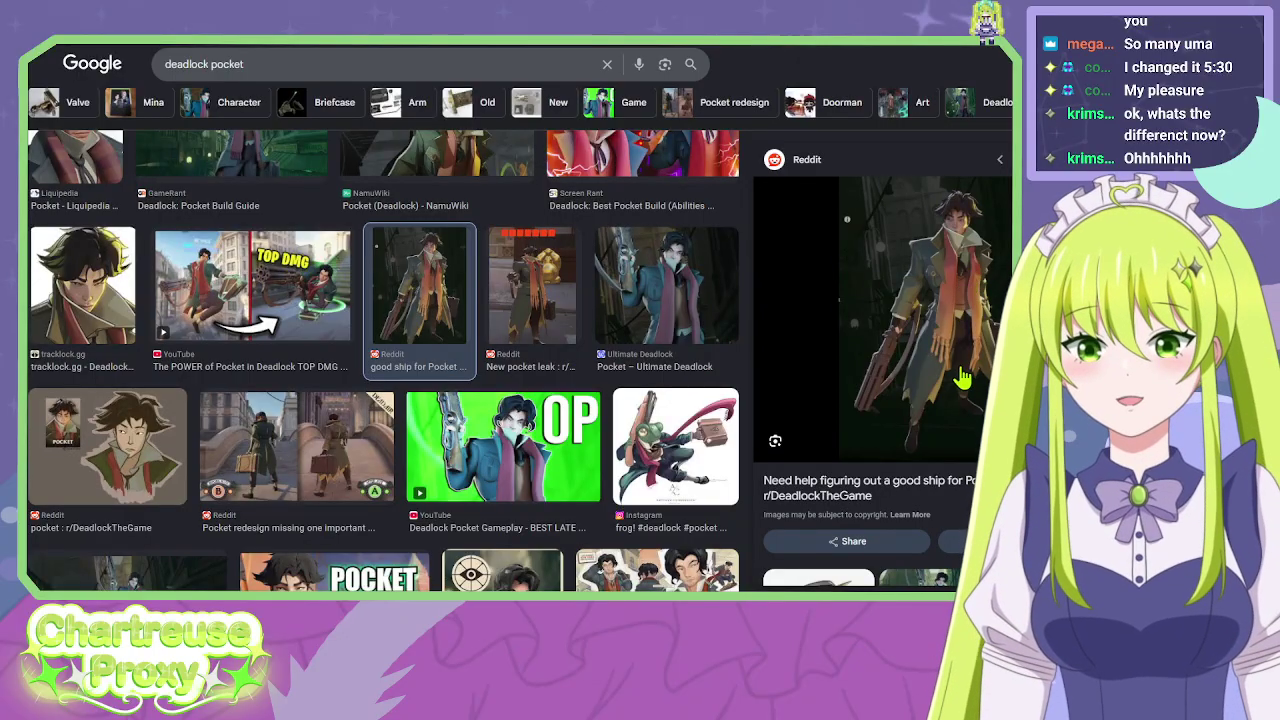
{"action": "left_click", "coordinate": [635, 305]}
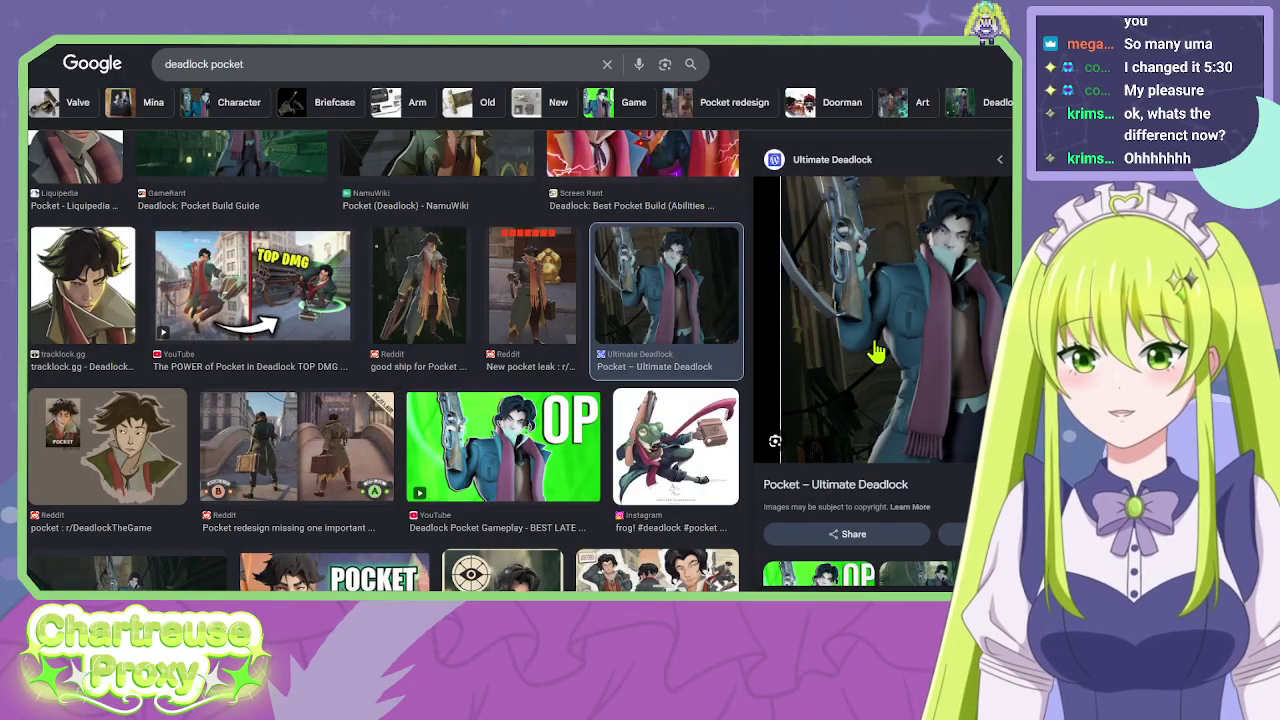
{"action": "left_click", "coordinate": [441, 292]}
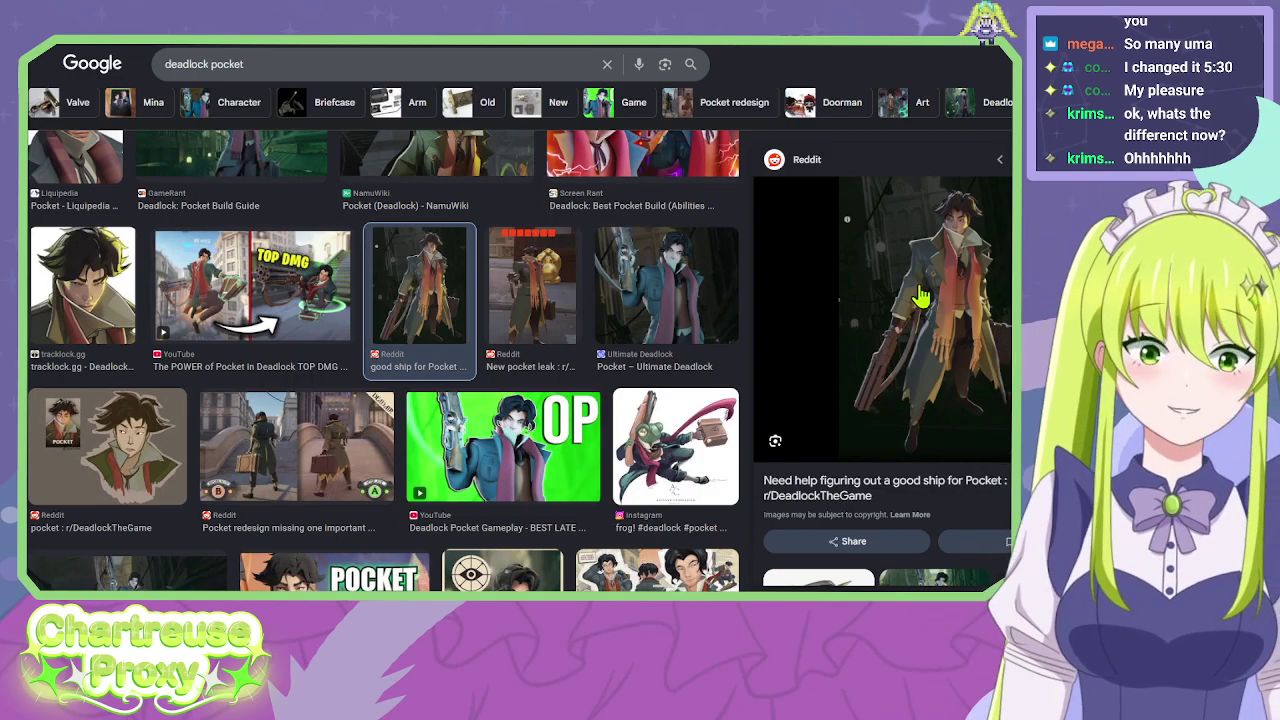
{"action": "left_click", "coordinate": [650, 290]}
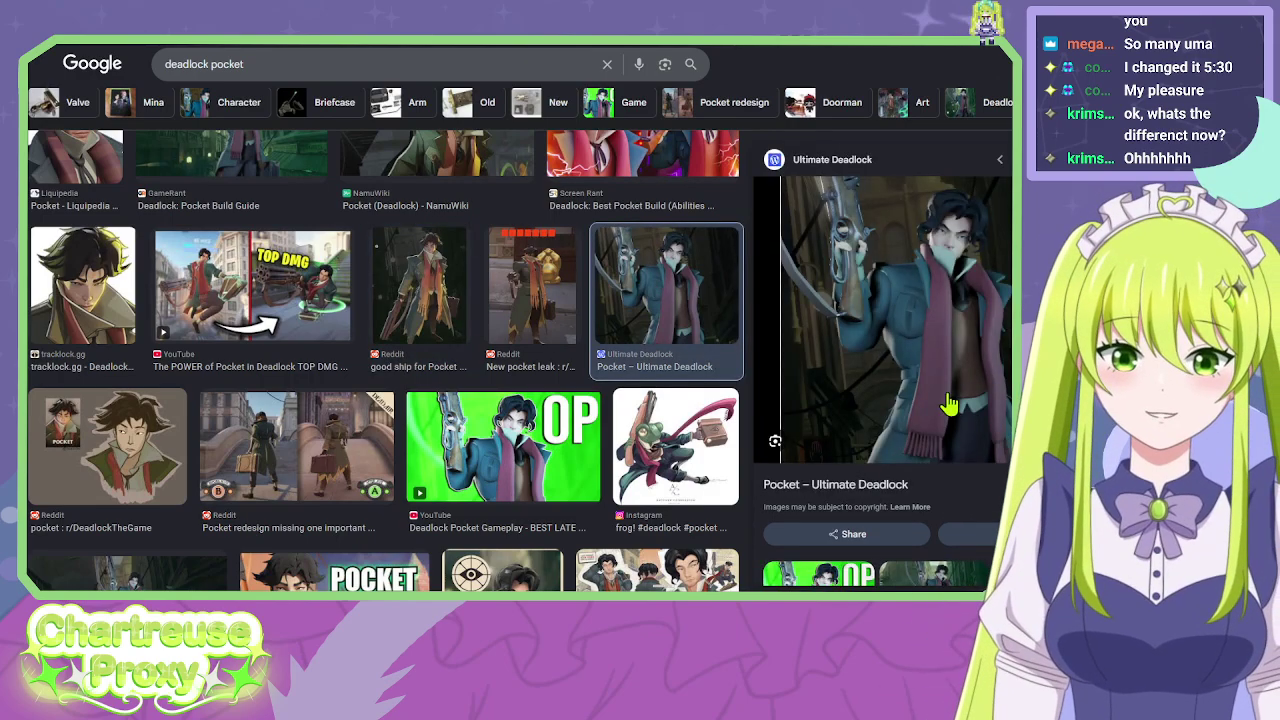
{"action": "left_click", "coordinate": [535, 295]}
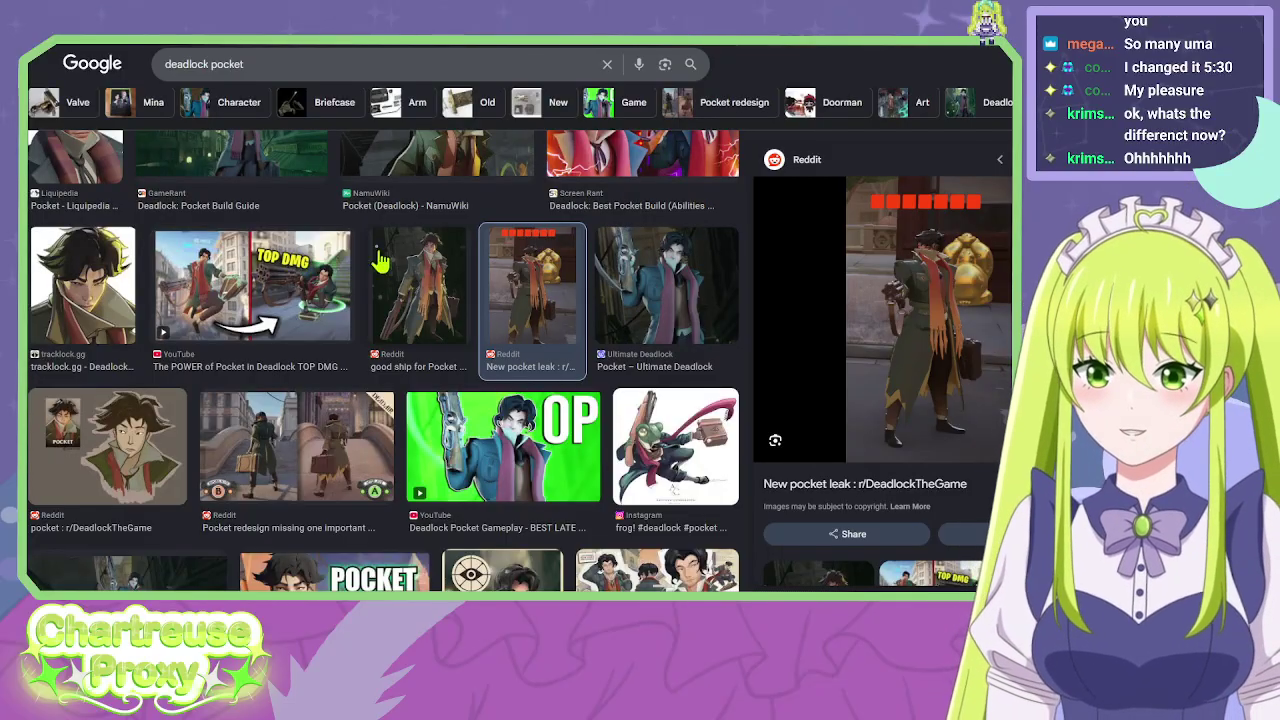
Preview the tracklock.gg portrait and the good ship image, and browse further through the Pocket image results.
{"action": "left_click", "coordinate": [36, 276]}
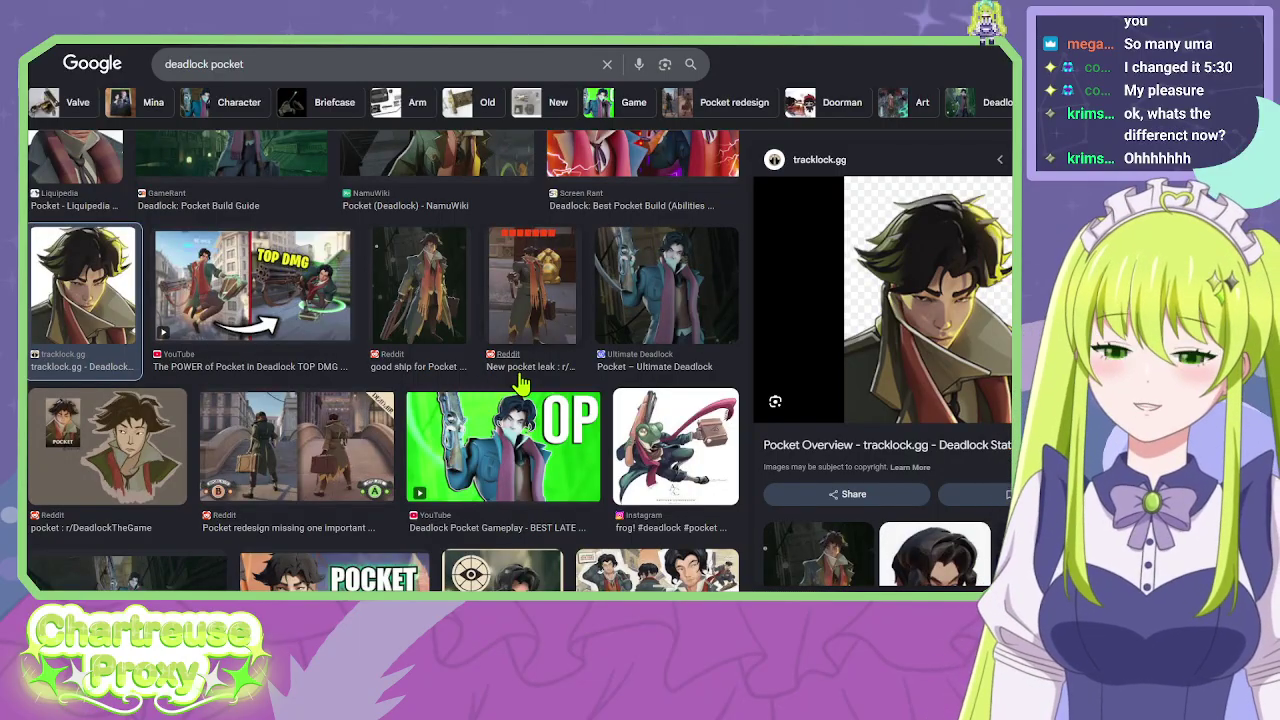
{"action": "scroll", "coordinate": [521, 383], "scroll_direction": "down", "scroll_amount": 1}
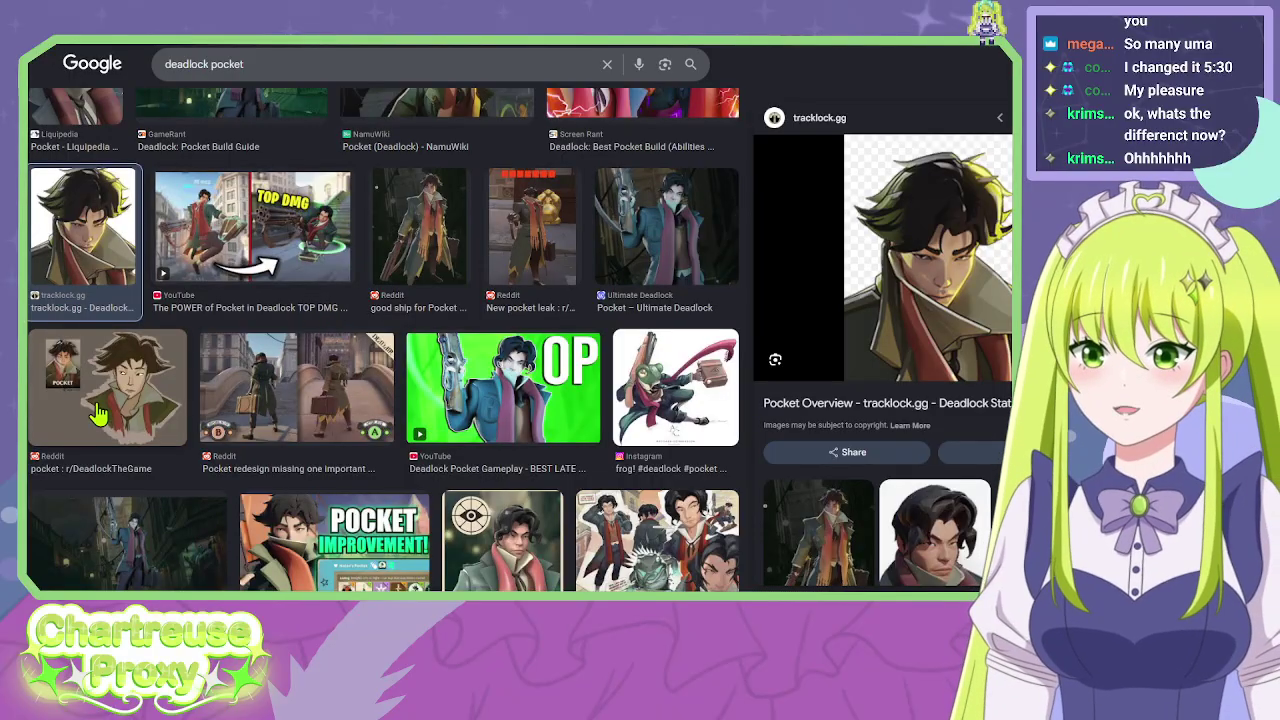
{"action": "left_click", "coordinate": [410, 212]}
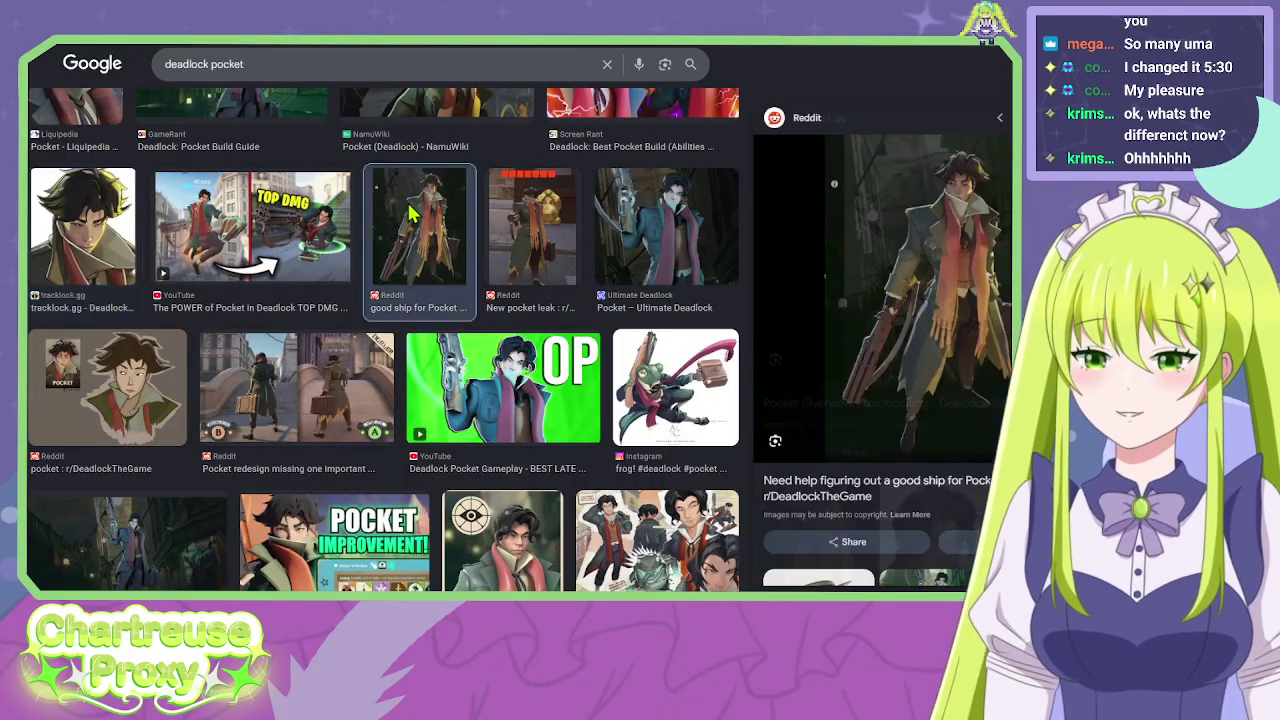
{"action": "scroll", "coordinate": [560, 318], "scroll_direction": "up", "scroll_amount": 2}
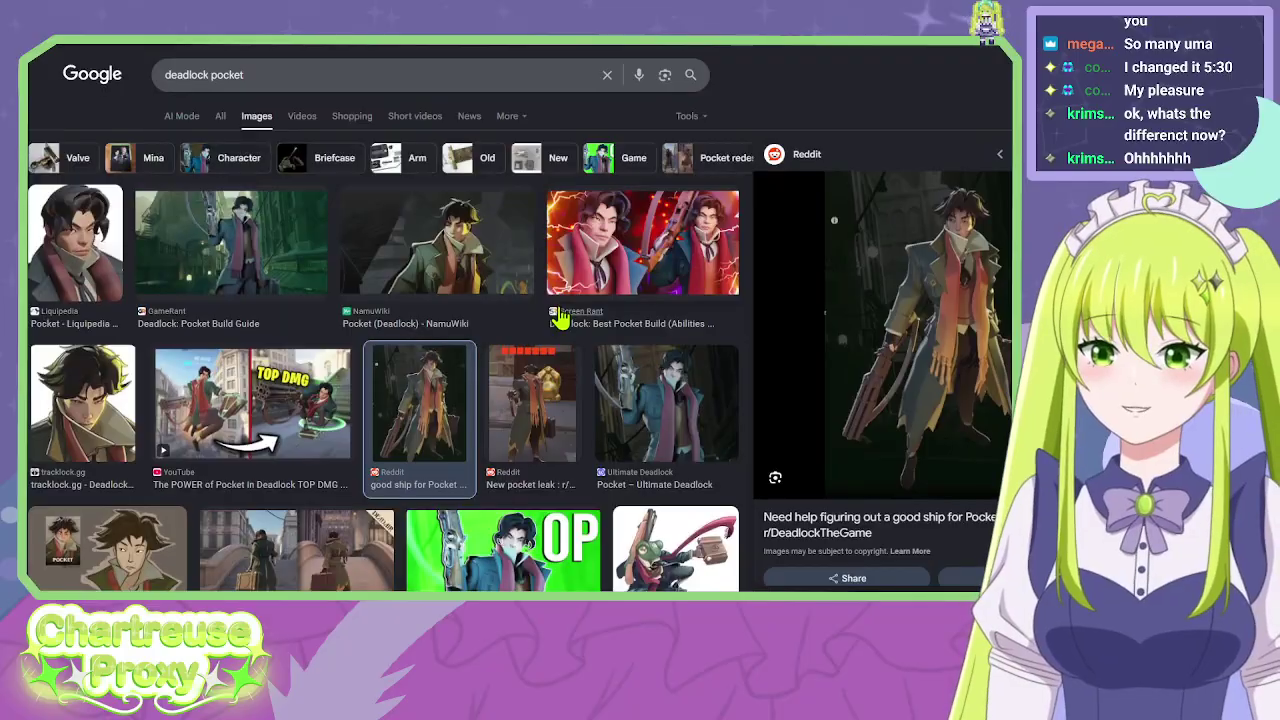
{"action": "scroll", "coordinate": [560, 318], "scroll_direction": "down", "scroll_amount": 4}
{"action": "scroll", "coordinate": [383, 340], "scroll_direction": "down", "scroll_amount": 5}
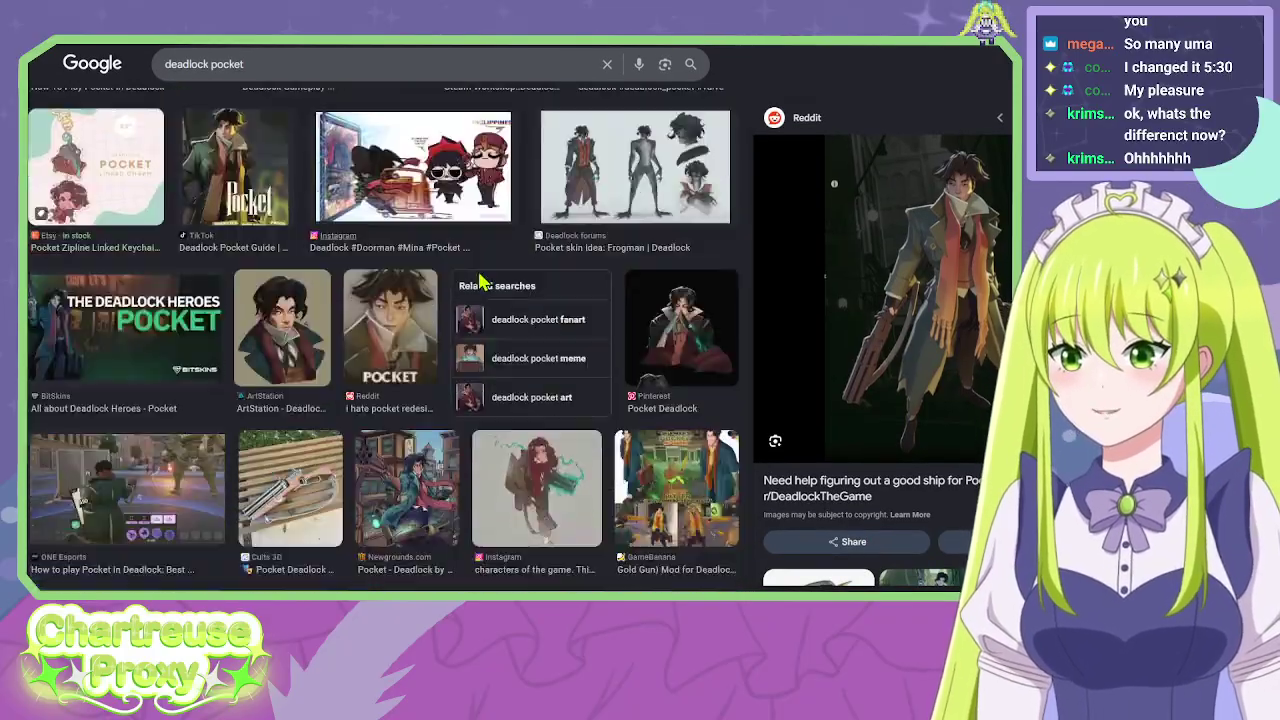
Return to the MomoCon 2026 photoshoot page, check Saturday's earlier slots across the locations and show the Thursday, May 21st schedule.
{"action": "key", "text": "ctrl+Tab"}
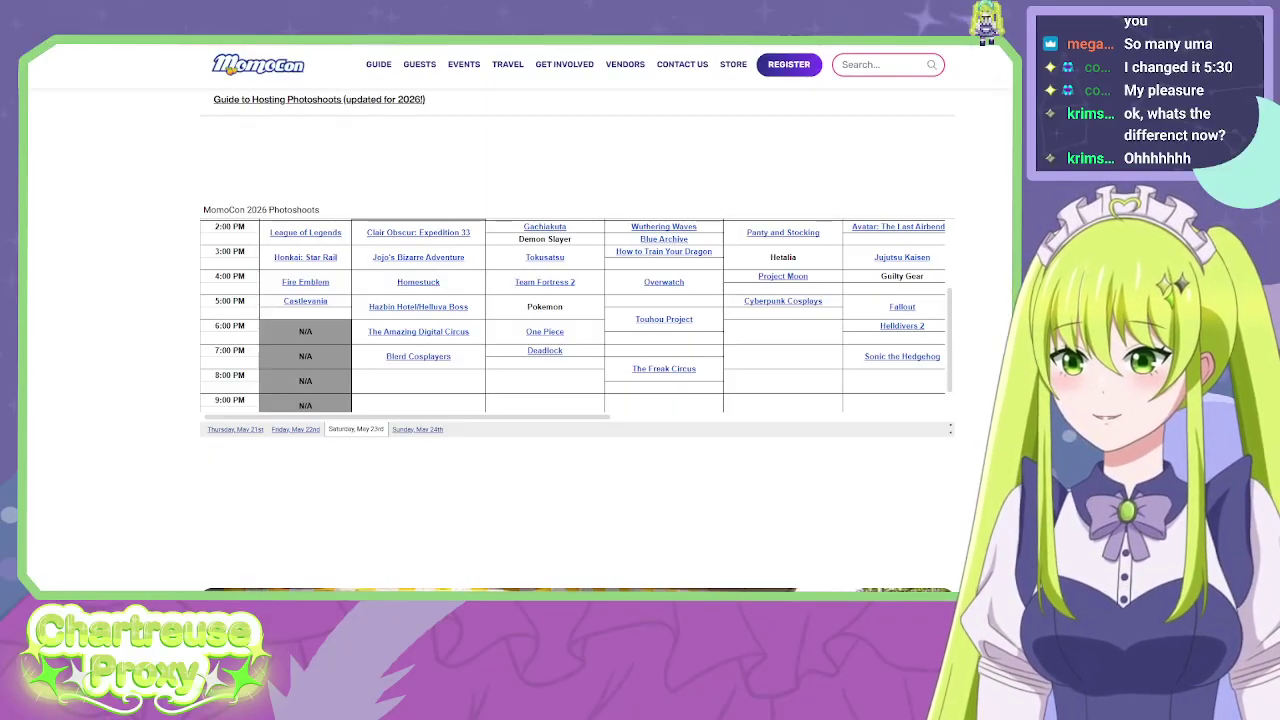
{"action": "scroll", "coordinate": [491, 374], "scroll_direction": "up", "scroll_amount": 5}
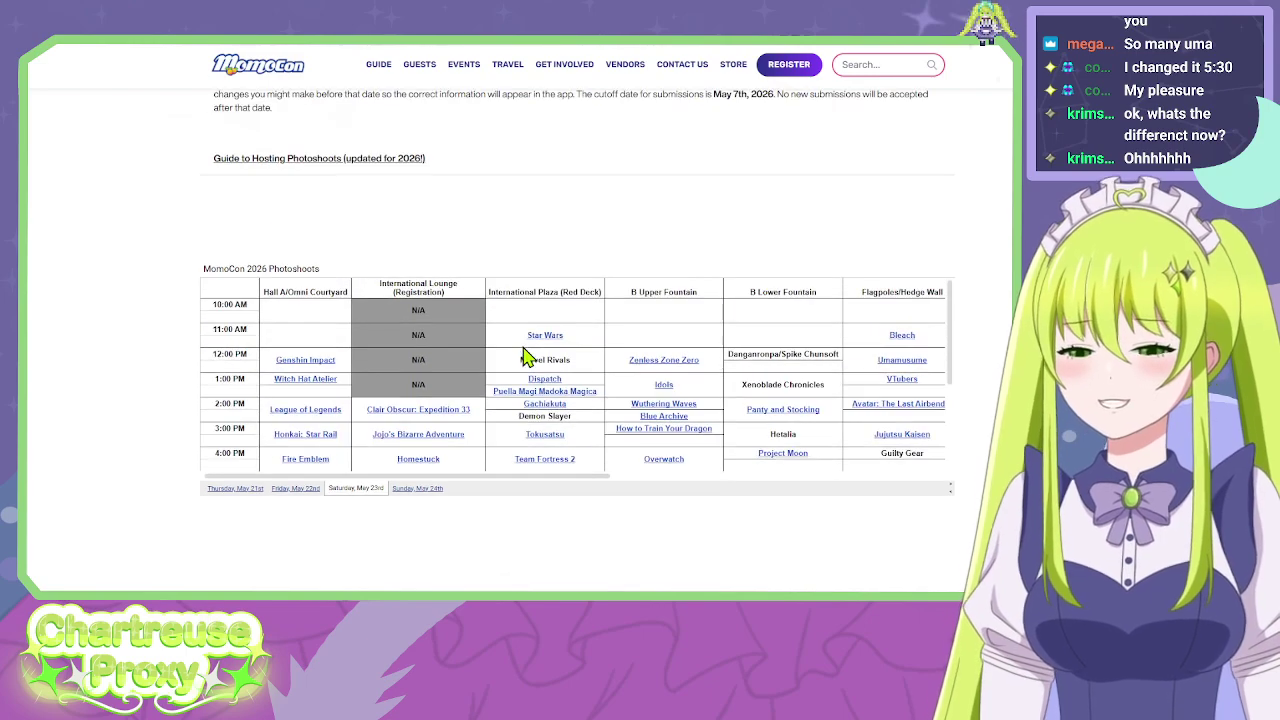
{"action": "scroll", "coordinate": [600, 520], "scroll_direction": "down", "scroll_amount": 1}
{"action": "scroll", "coordinate": [600, 380], "scroll_direction": "right", "scroll_amount": 3}
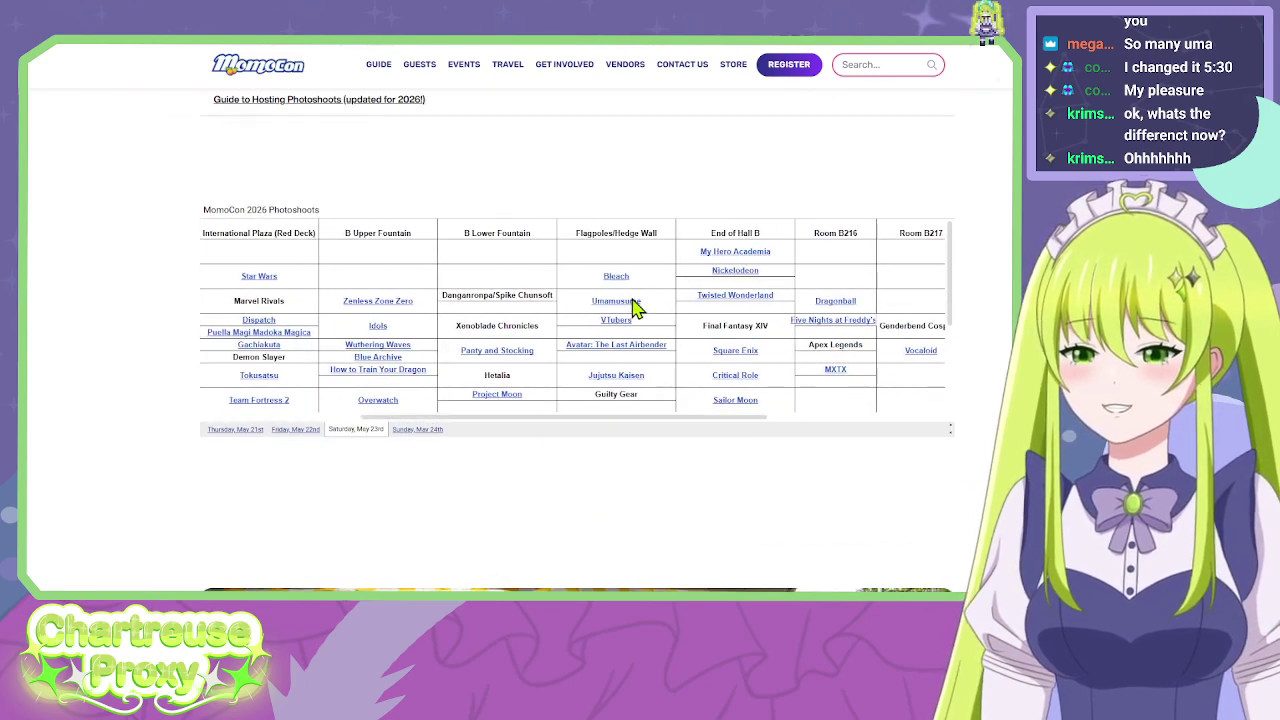
{"action": "left_click", "coordinate": [273, 430]}
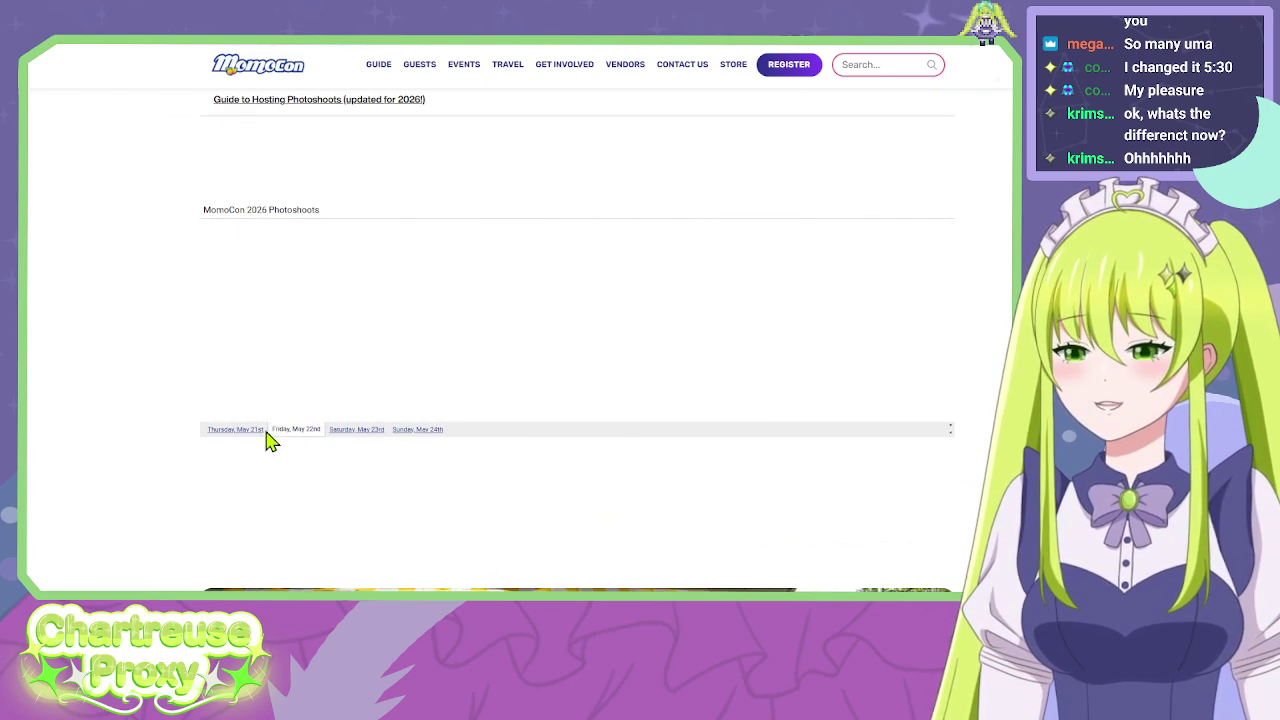
{"action": "left_click", "coordinate": [240, 430]}
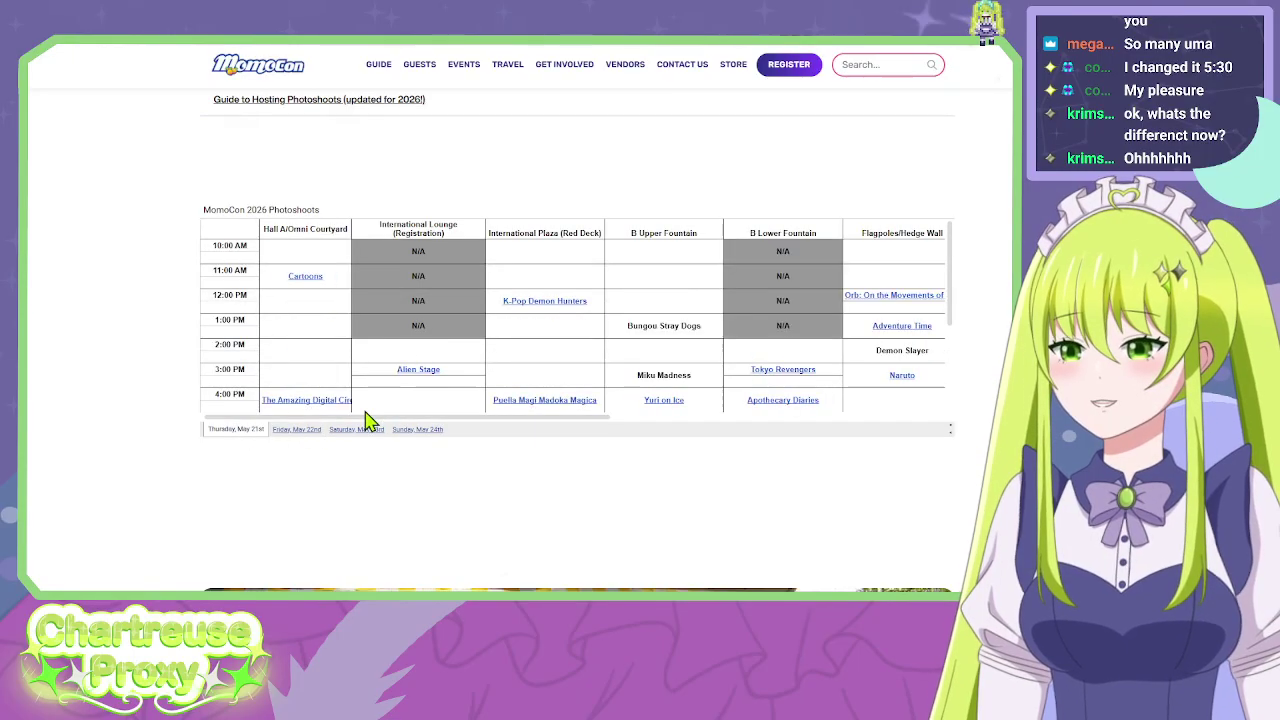
Show the Friday, May 22nd photoshoot schedule and look through its slots across all locations.
{"action": "left_click", "coordinate": [290, 429]}
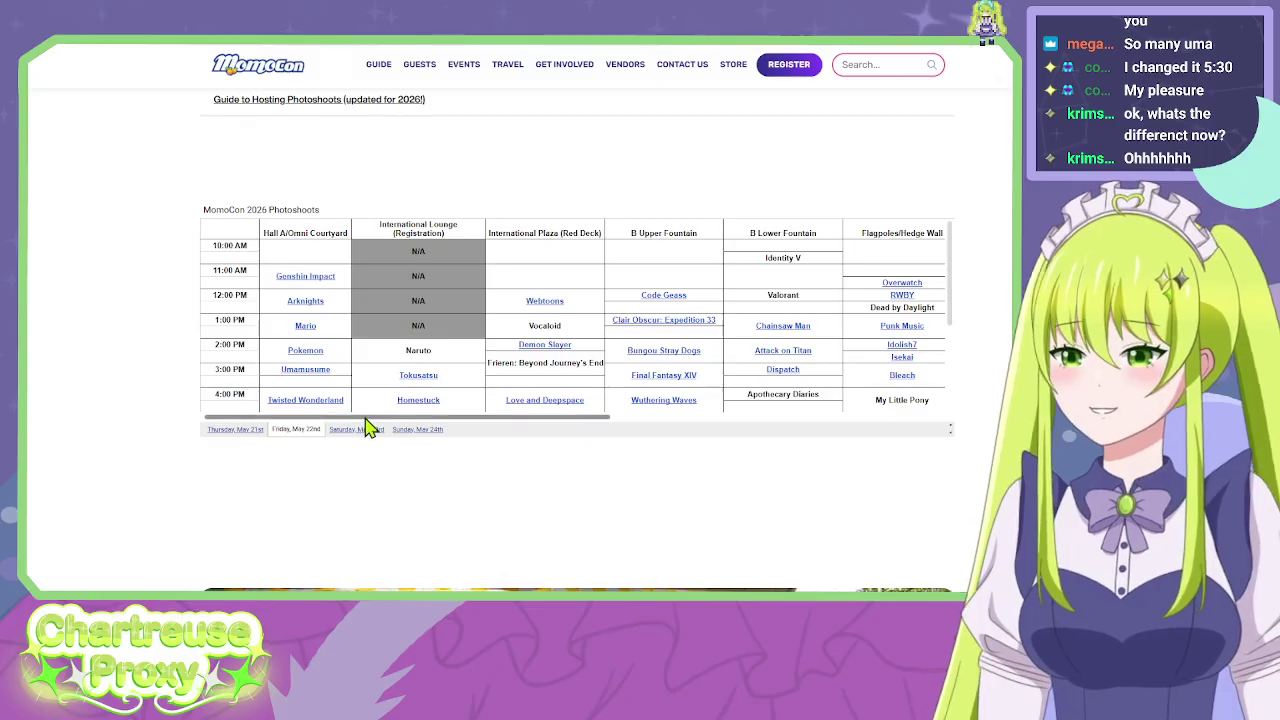
{"action": "left_click_drag", "start_coordinate": [374, 420], "coordinate": [751, 419]}
{"action": "scroll", "coordinate": [637, 369], "scroll_direction": "down", "scroll_amount": 3}
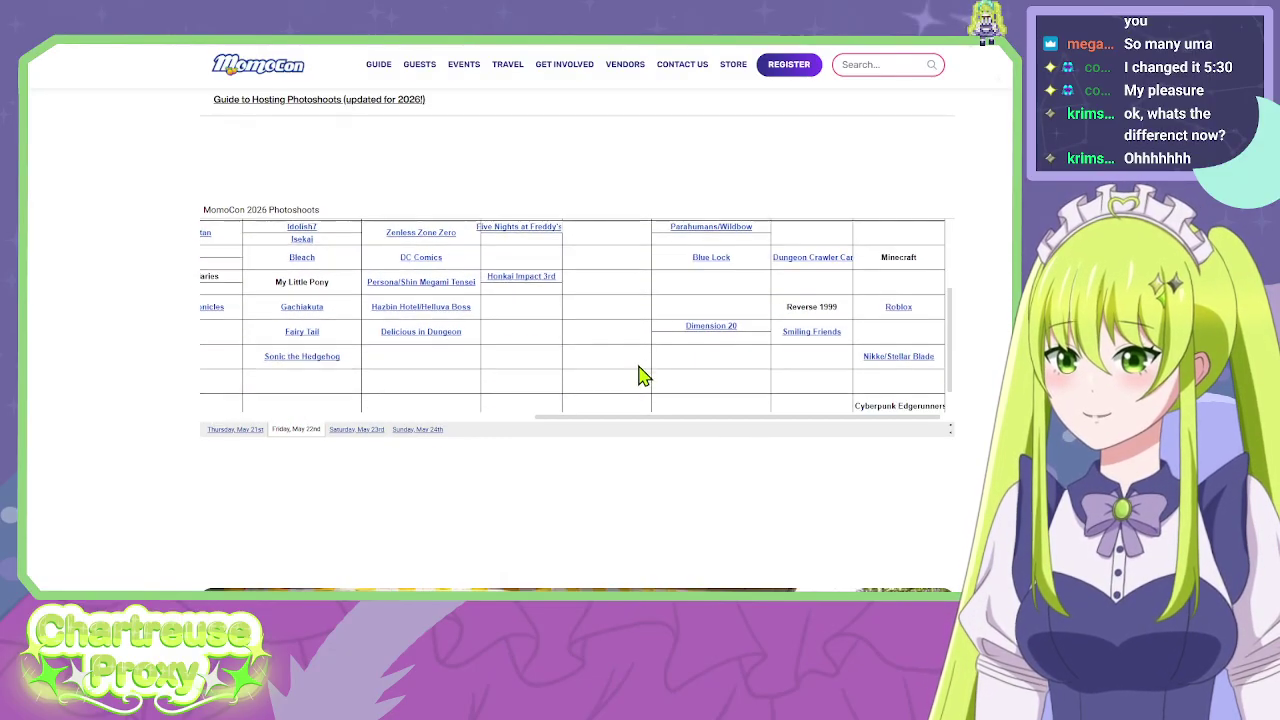
{"action": "left_click_drag", "start_coordinate": [652, 420], "coordinate": [280, 420]}
{"action": "scroll", "coordinate": [430, 365], "scroll_direction": "up", "scroll_amount": 1}
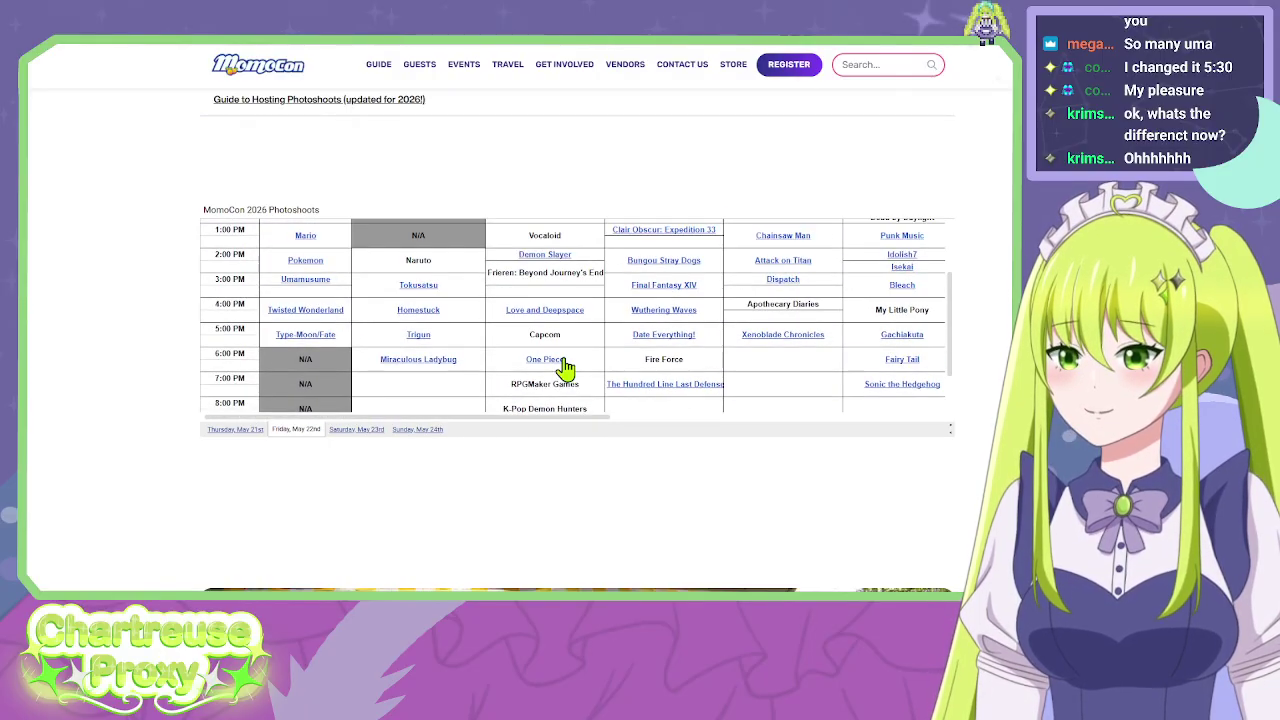
{"action": "scroll", "coordinate": [690, 389], "scroll_direction": "up", "scroll_amount": 2}
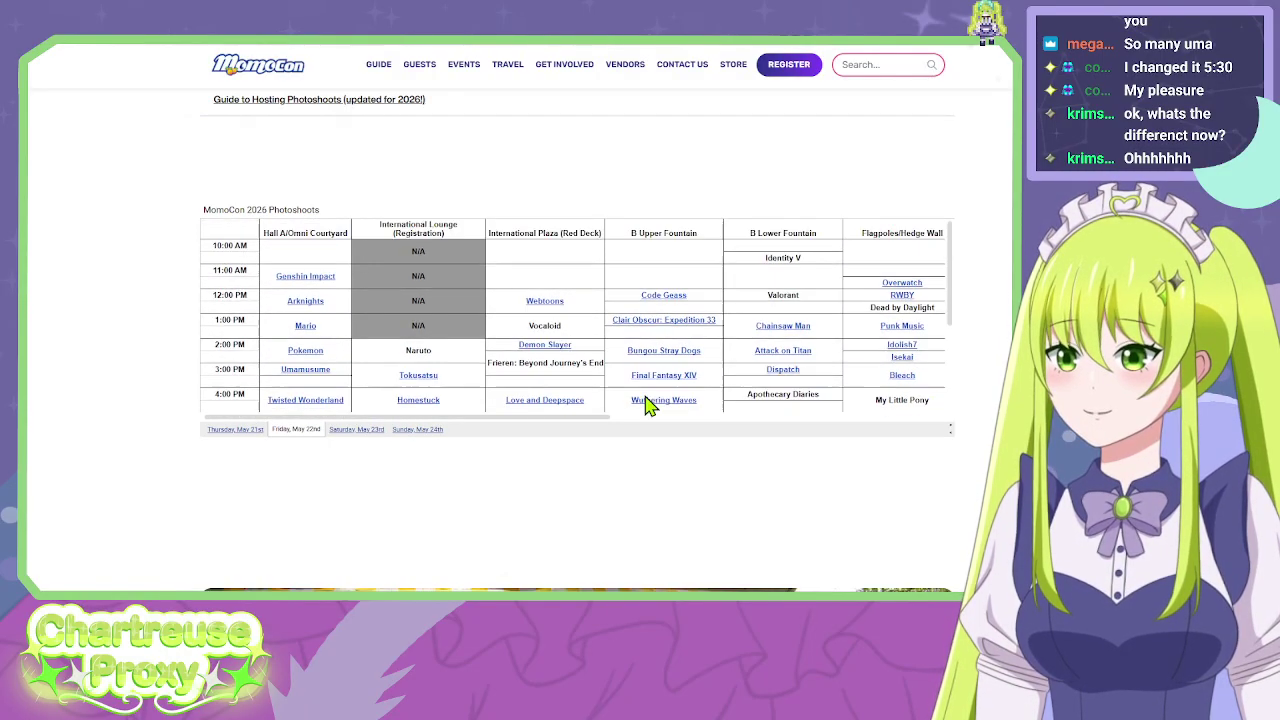
Show the Saturday, May 23rd schedule and look over its afternoon and evening slots.
{"action": "left_click", "coordinate": [363, 437]}
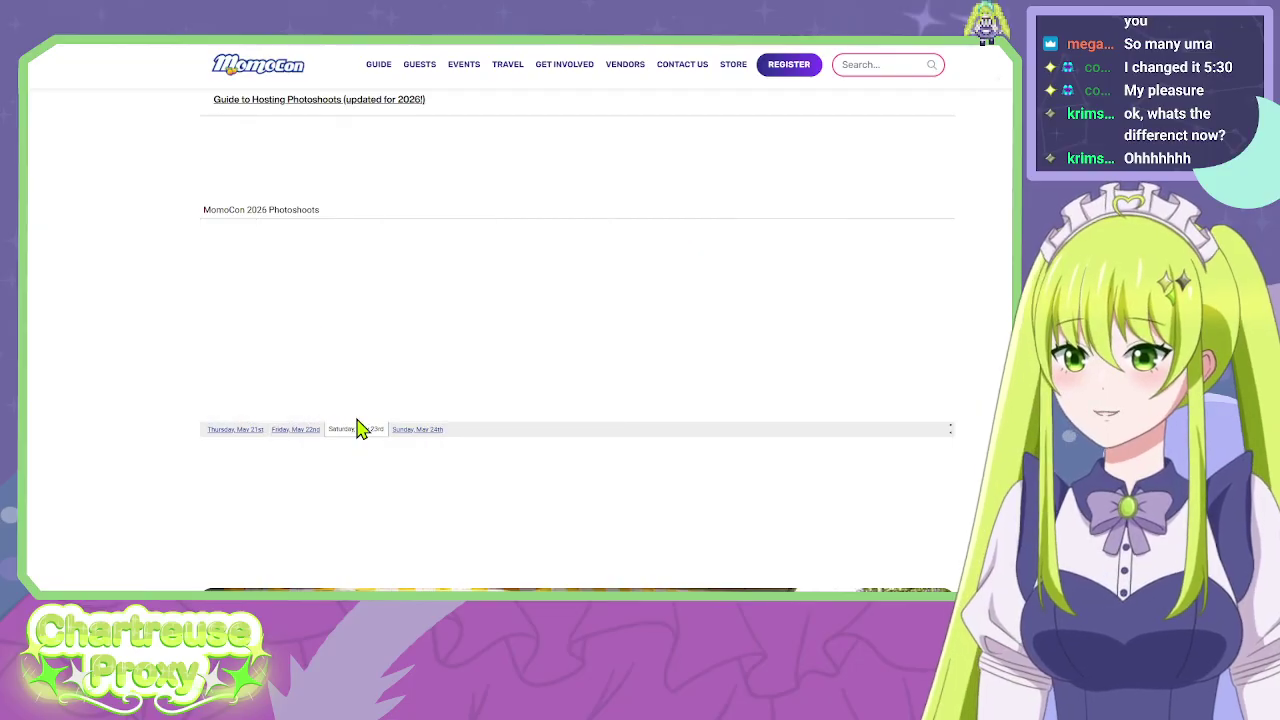
{"action": "scroll", "coordinate": [372, 400], "scroll_direction": "down", "scroll_amount": 2}
{"action": "scroll", "coordinate": [375, 395], "scroll_direction": "down", "scroll_amount": 2}
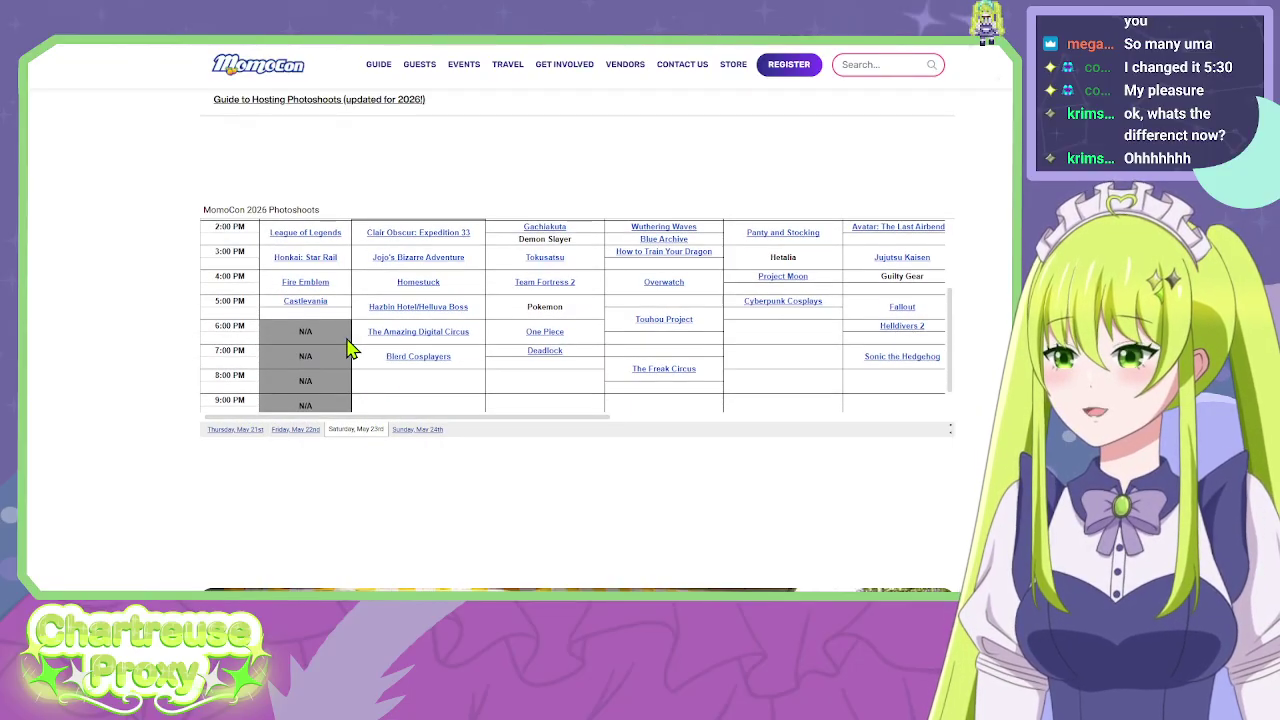
Show the Sunday, May 24th photoshoot schedule, look across all locations and check the Valve shoot in the International Lounge.
{"action": "left_click", "coordinate": [418, 429]}
{"action": "left_click_drag", "start_coordinate": [421, 418], "coordinate": [814, 414]}
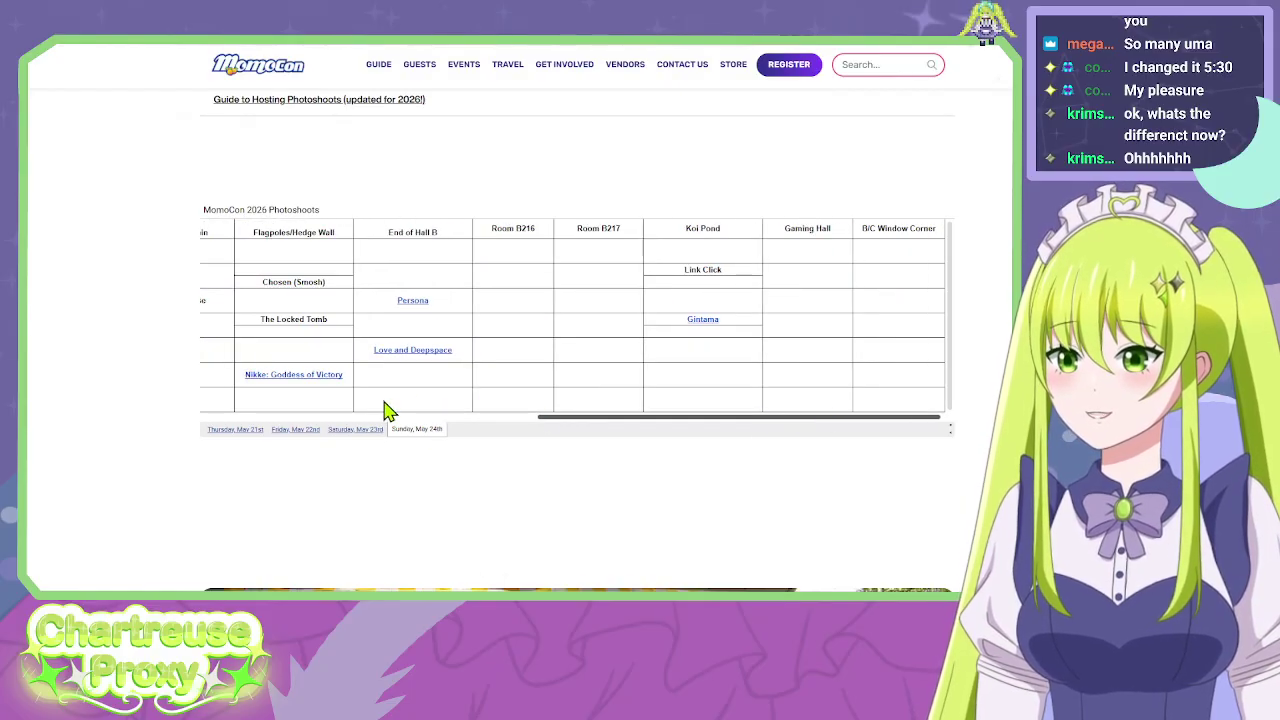
{"action": "left_click_drag", "start_coordinate": [543, 418], "coordinate": [297, 428]}
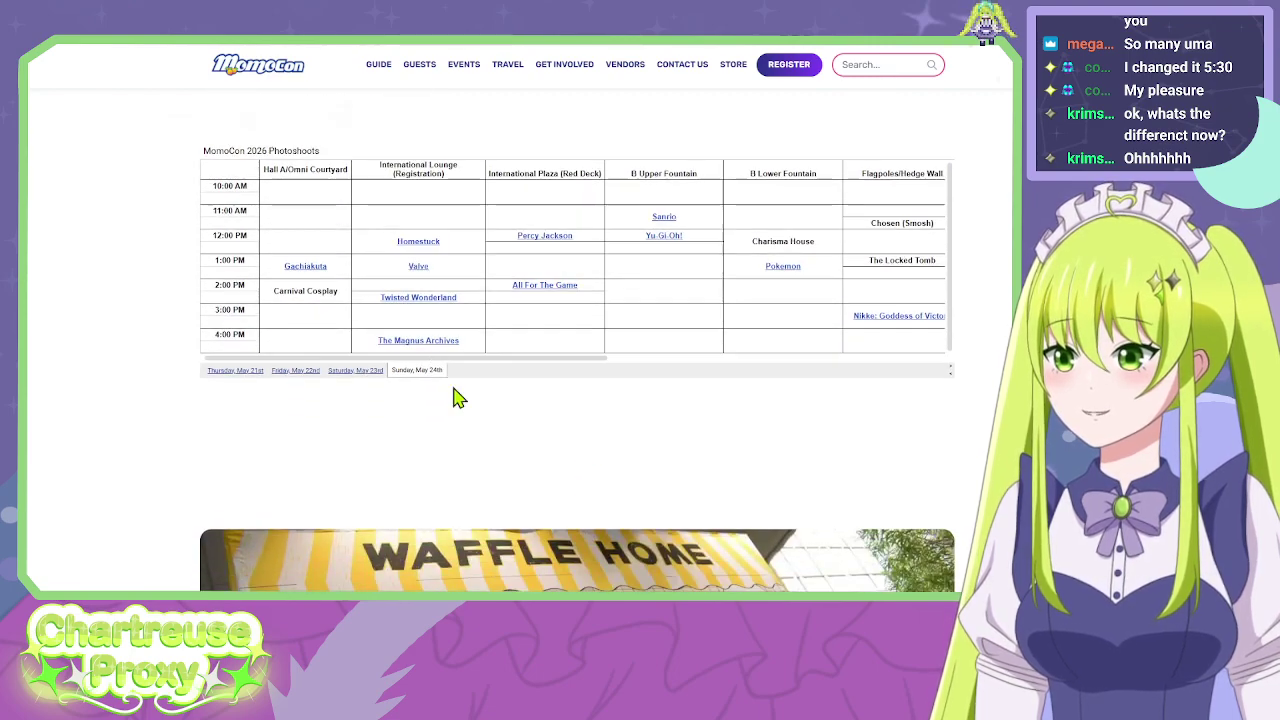
{"action": "left_click_drag", "start_coordinate": [401, 325], "coordinate": [455, 330]}
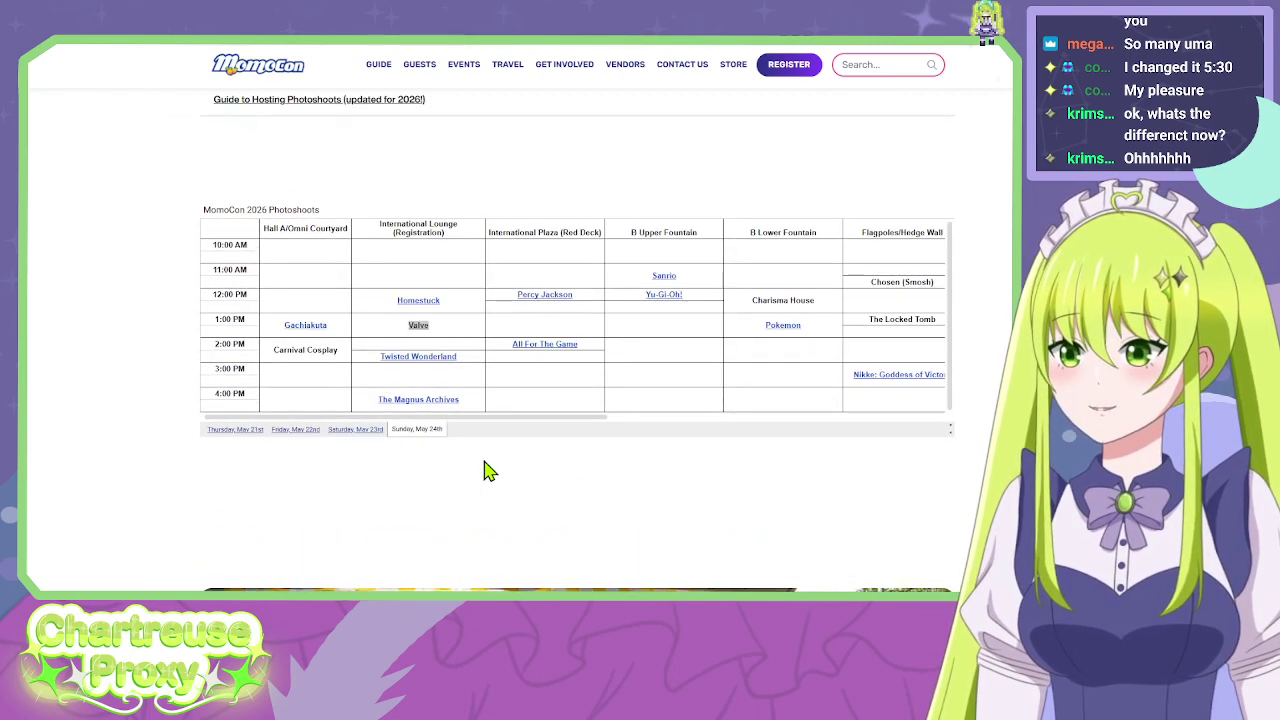
{"action": "left_click", "coordinate": [448, 326]}
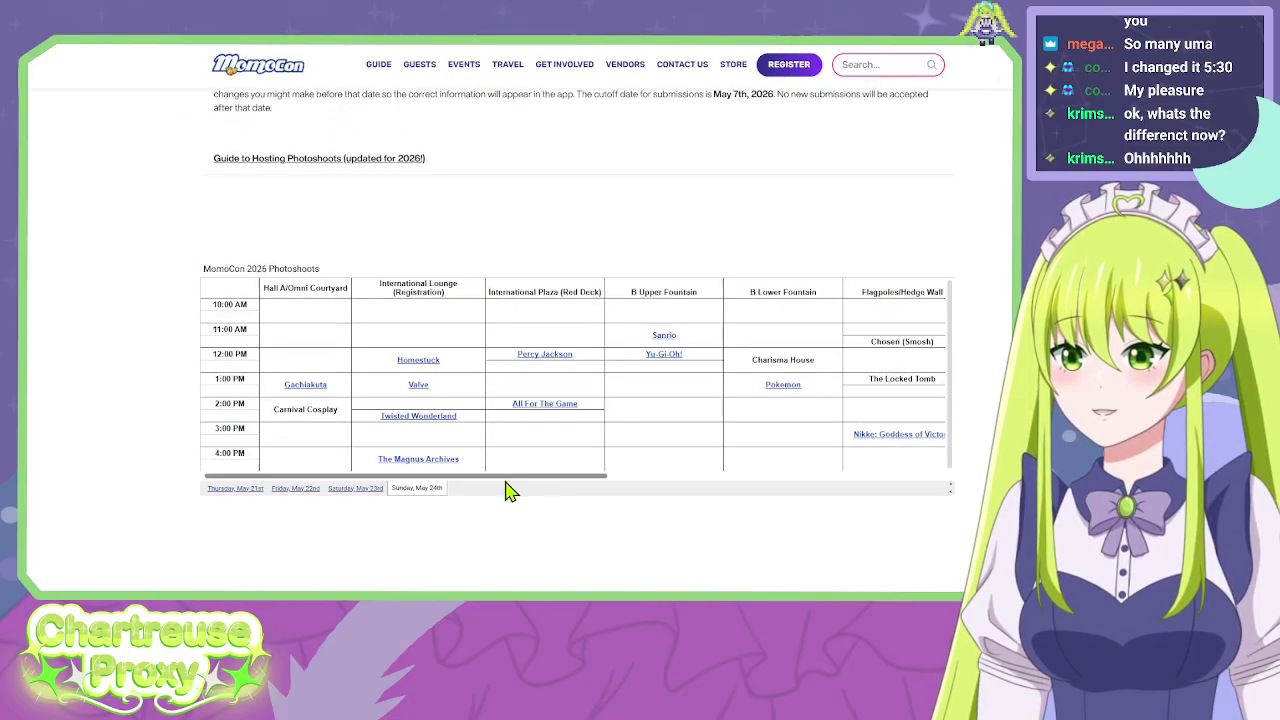
Show the Saturday, May 23rd photoshoot schedule, highlight the 1:00 PM VTubers shoot and look across the remaining locations.
{"action": "left_click", "coordinate": [362, 430]}
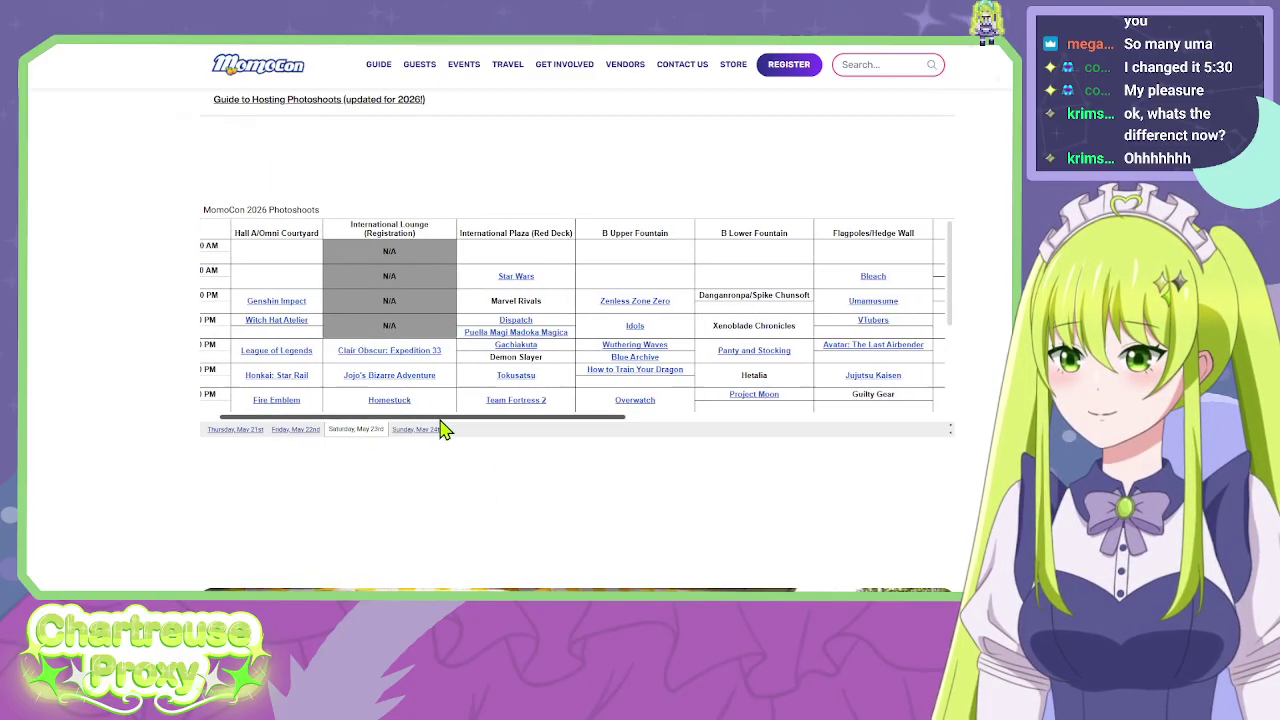
{"action": "left_click_drag", "start_coordinate": [443, 426], "coordinate": [693, 429]}
{"action": "left_click_drag", "start_coordinate": [368, 330], "coordinate": [440, 338]}
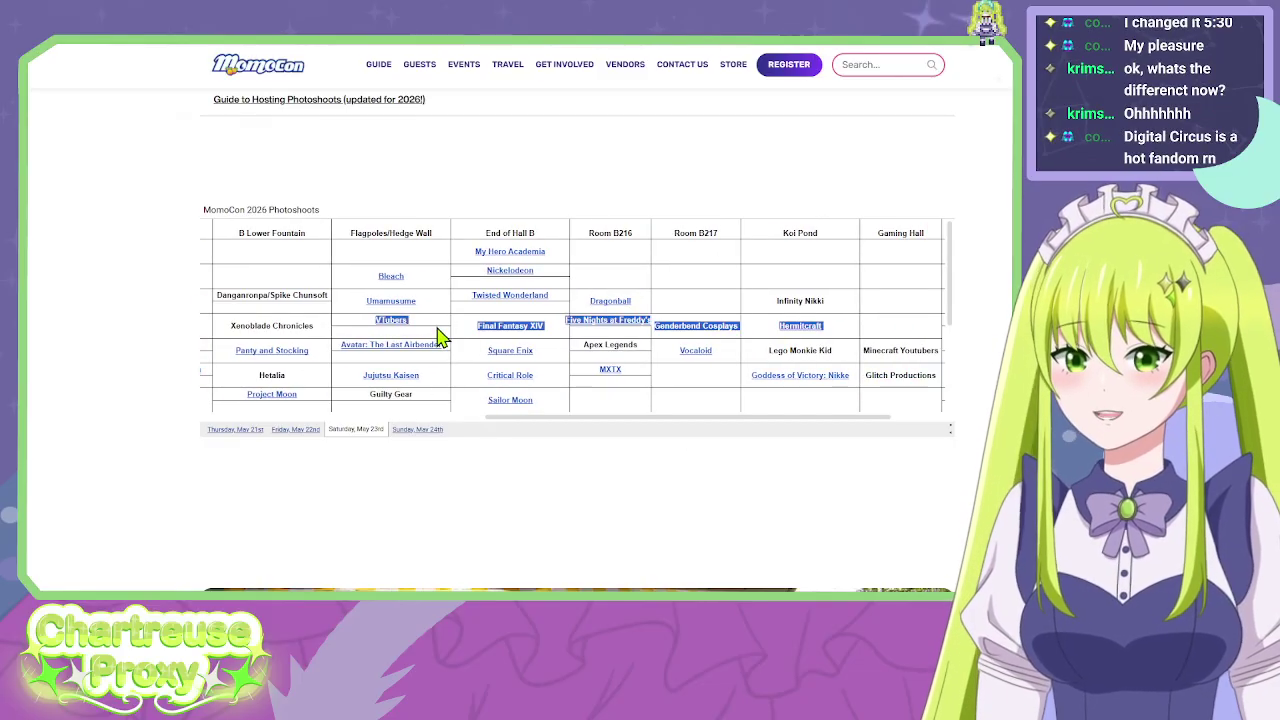
{"action": "left_click", "coordinate": [437, 325]}
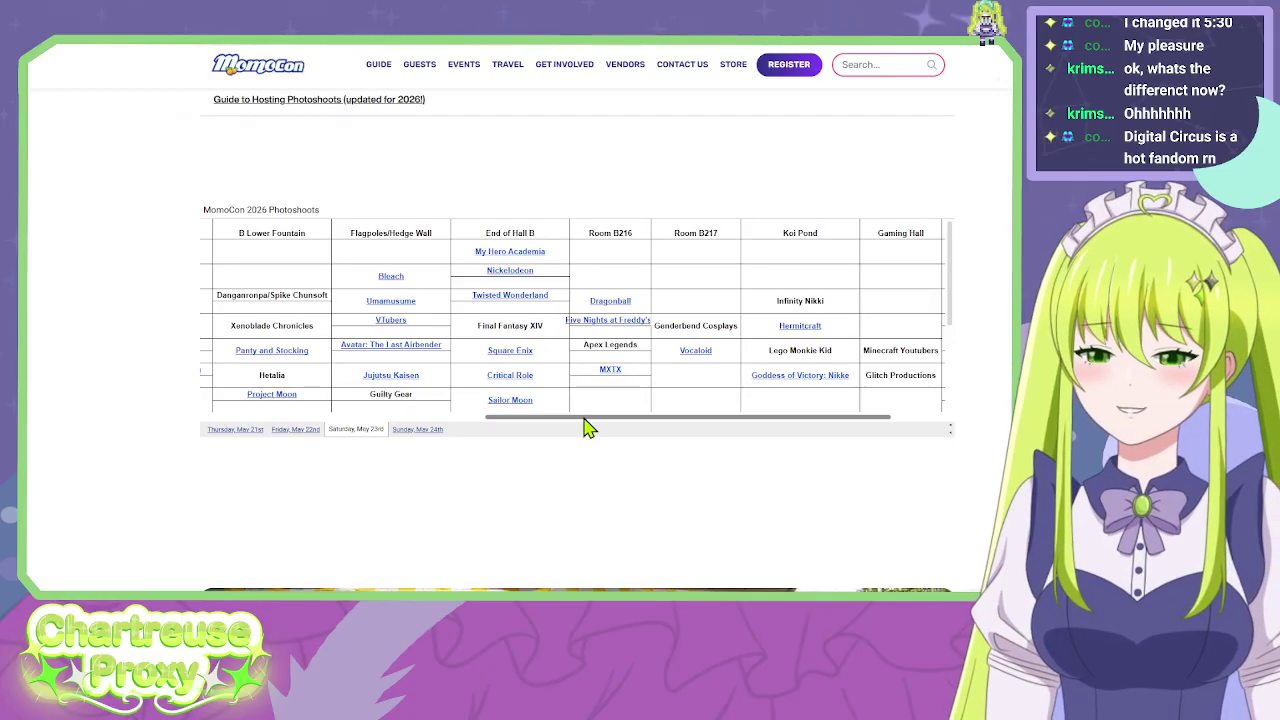
{"action": "left_click_drag", "start_coordinate": [586, 420], "coordinate": [674, 423]}
{"action": "scroll", "coordinate": [672, 350], "scroll_direction": "down", "scroll_amount": 1}
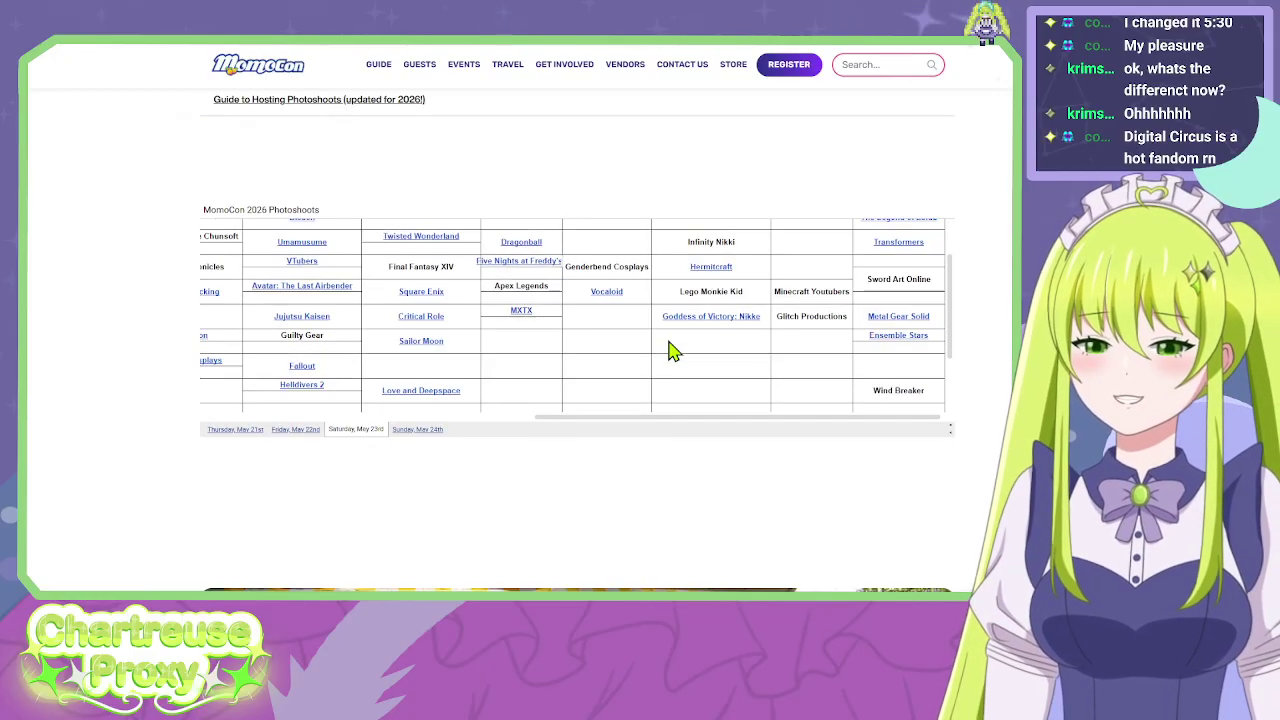
Look over Saturday's evening slots from the first locations onward and return to the morning slots.
{"action": "scroll", "coordinate": [672, 350], "scroll_direction": "down", "scroll_amount": 1}
{"action": "left_click_drag", "start_coordinate": [626, 420], "coordinate": [251, 411]}
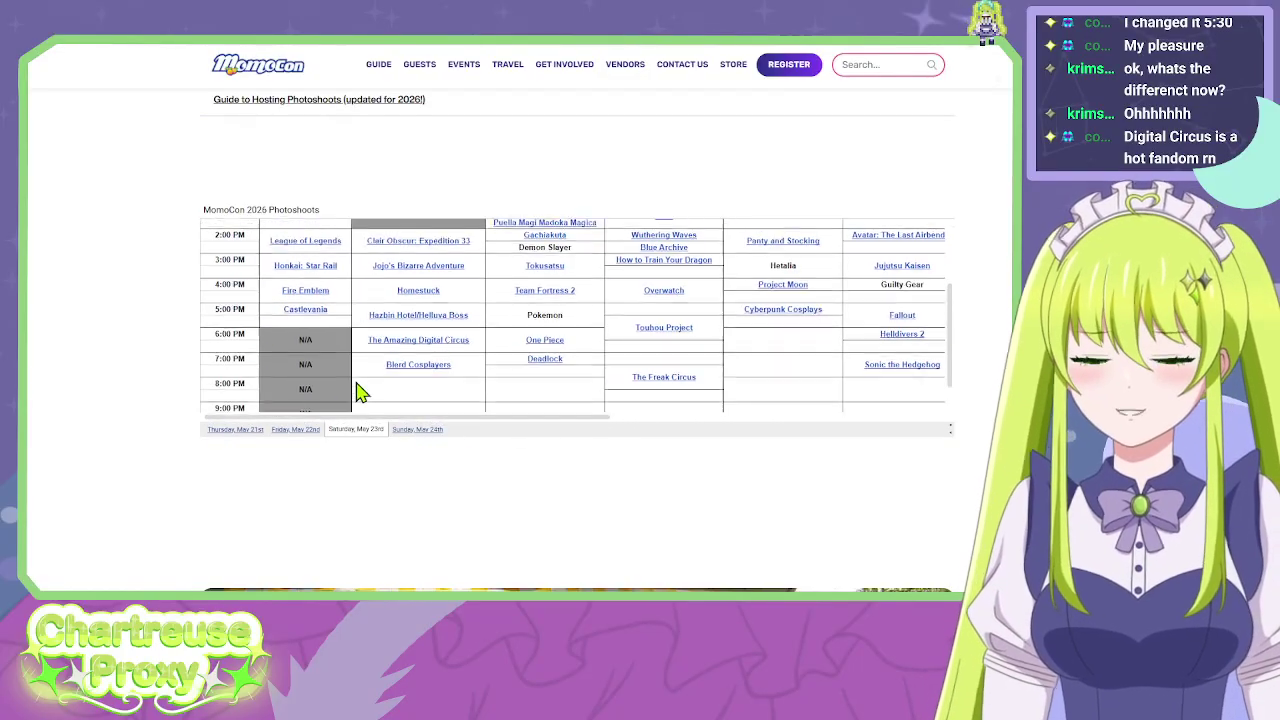
{"action": "scroll", "coordinate": [361, 392], "scroll_direction": "up", "scroll_amount": 1}
{"action": "scroll", "coordinate": [371, 457], "scroll_direction": "up", "scroll_amount": 1}
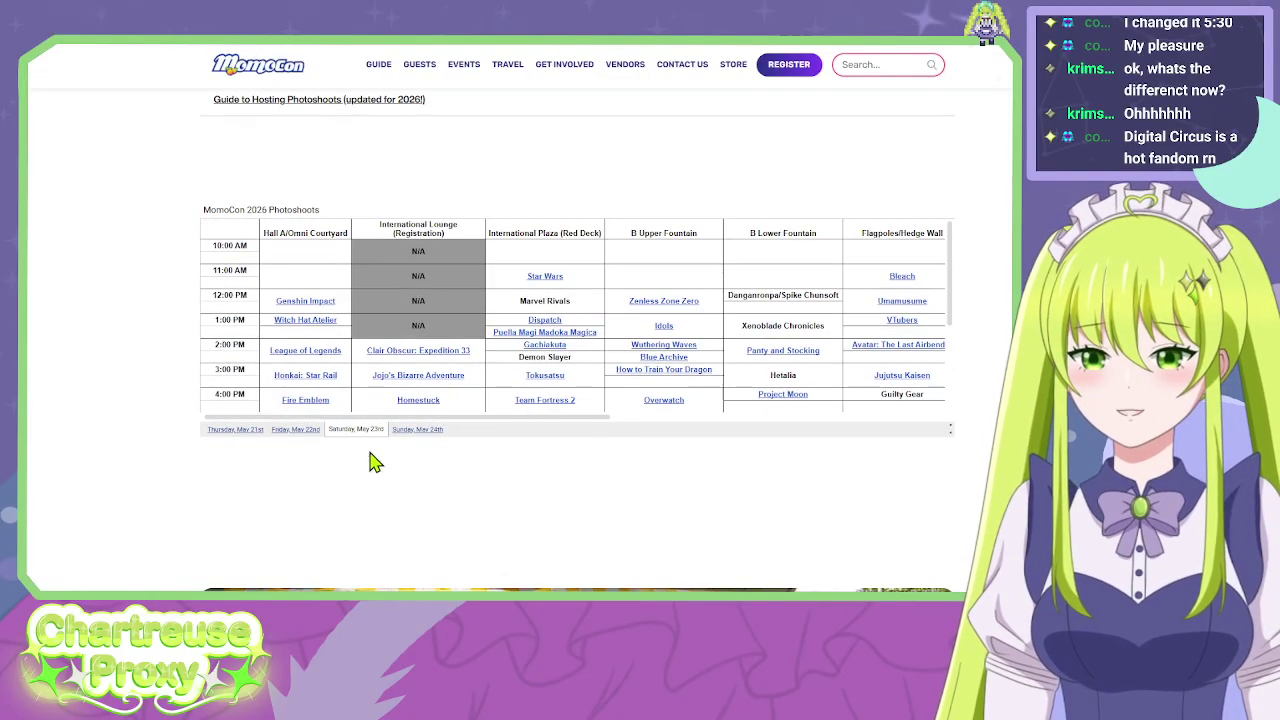
{"action": "scroll", "coordinate": [371, 460], "scroll_direction": "up", "scroll_amount": 1}
{"action": "scroll", "coordinate": [368, 470], "scroll_direction": "down", "scroll_amount": 2}
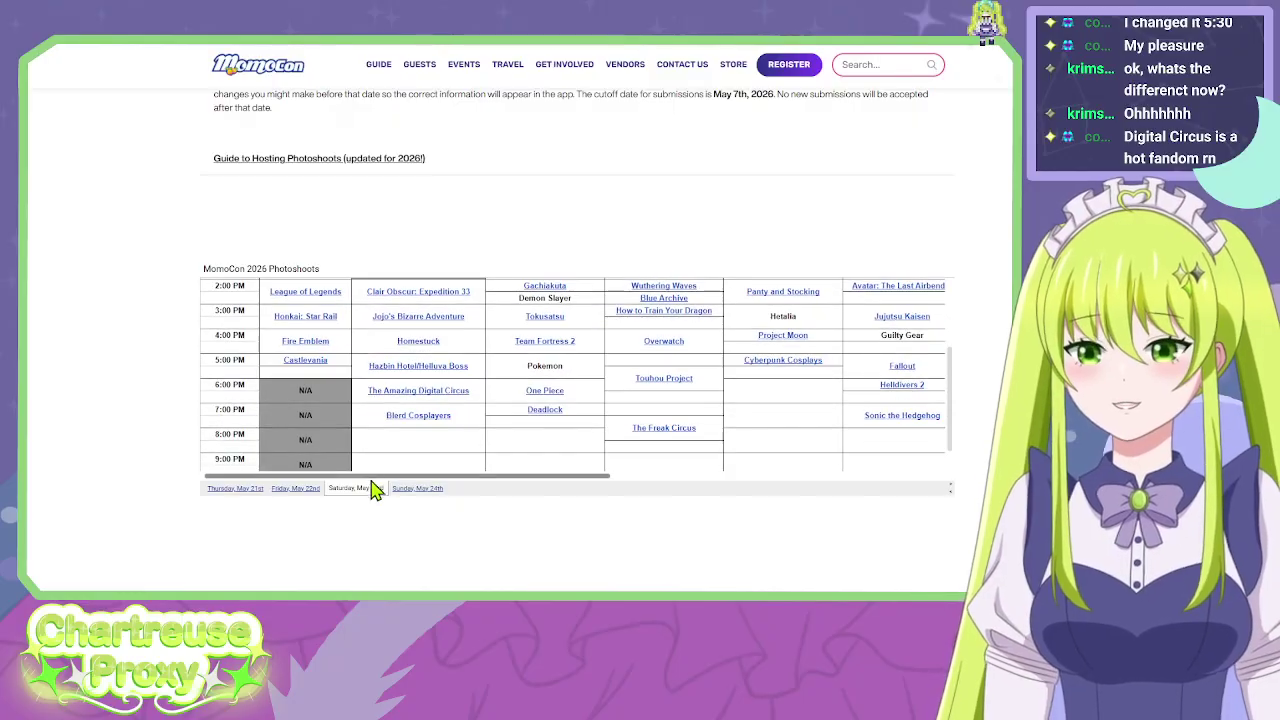
{"action": "scroll", "coordinate": [466, 383], "scroll_direction": "up", "scroll_amount": 3}
{"action": "scroll", "coordinate": [398, 536], "scroll_direction": "down", "scroll_amount": 1}
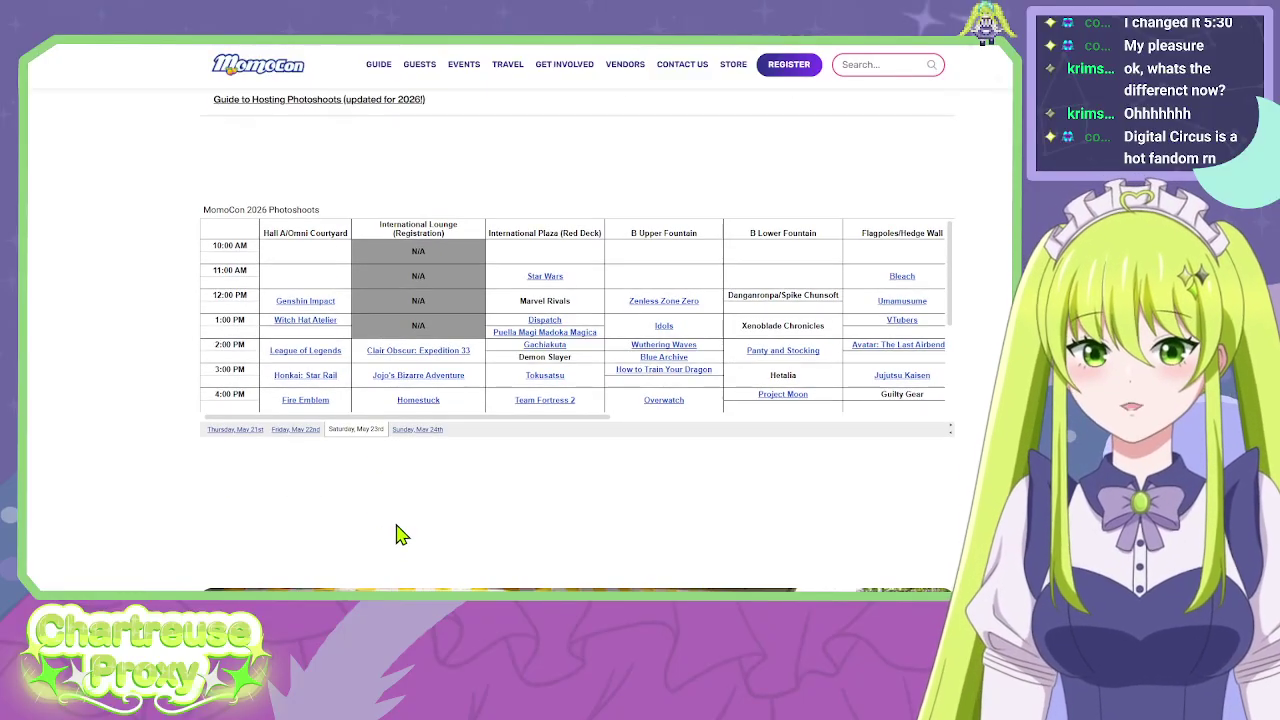
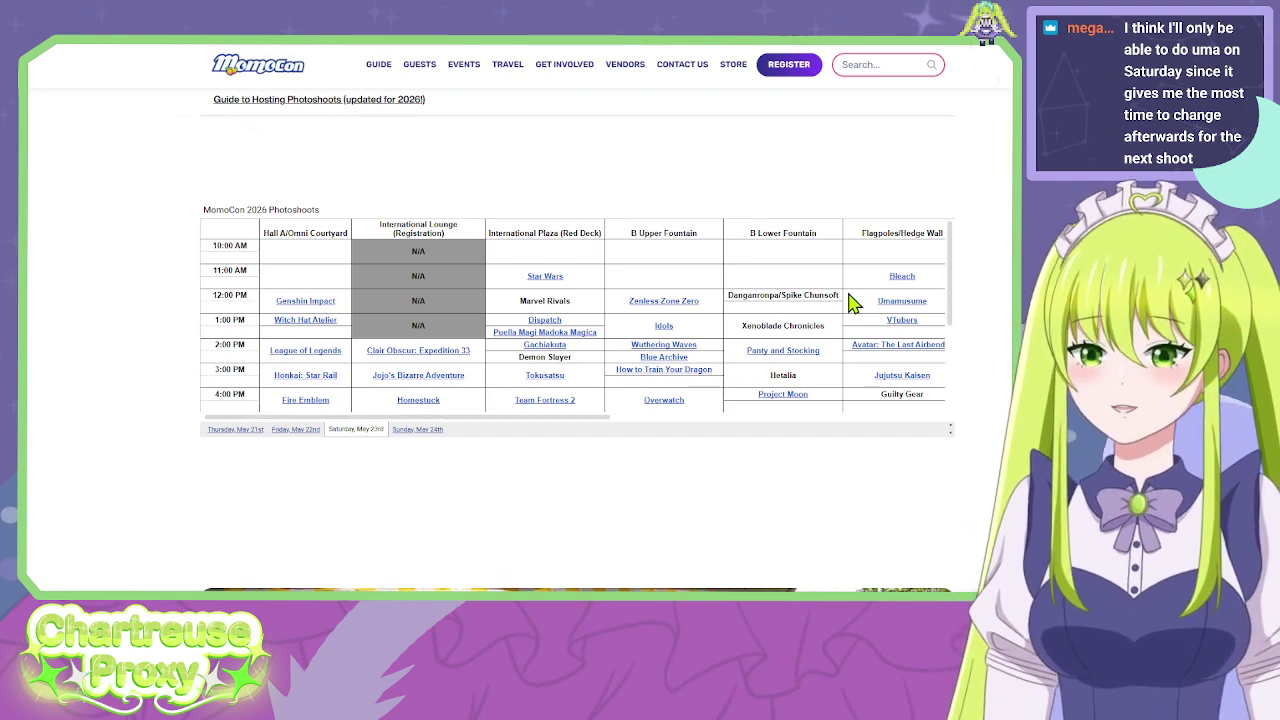
Check Saturday's Umamusume, Fire Emblem and Touhou Project shoots by highlighting them, and look over the neighbouring locations.
{"action": "left_click_drag", "start_coordinate": [848, 302], "coordinate": [950, 298]}
{"action": "left_click_drag", "start_coordinate": [608, 423], "coordinate": [385, 425]}
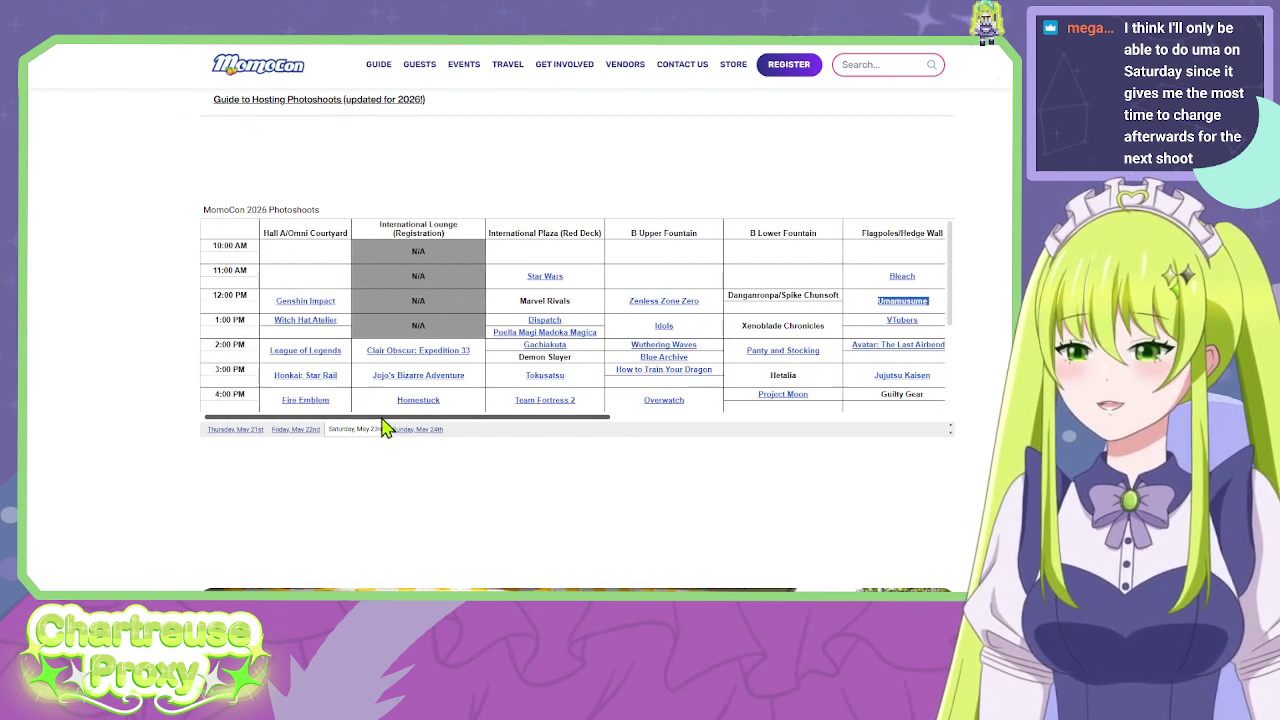
{"action": "scroll", "coordinate": [325, 375], "scroll_direction": "down", "scroll_amount": 1}
{"action": "left_click_drag", "start_coordinate": [280, 341], "coordinate": [322, 341]}
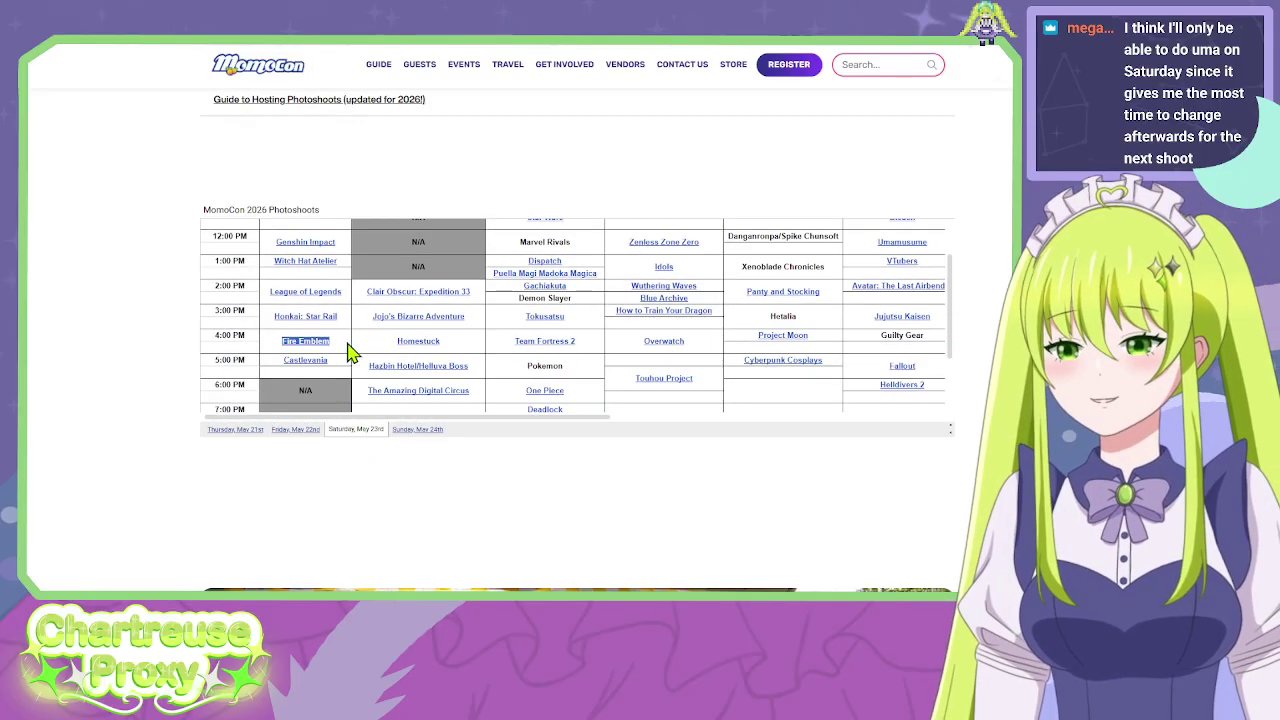
{"action": "left_click_drag", "start_coordinate": [634, 378], "coordinate": [690, 378]}
{"action": "left_click", "coordinate": [723, 397]}
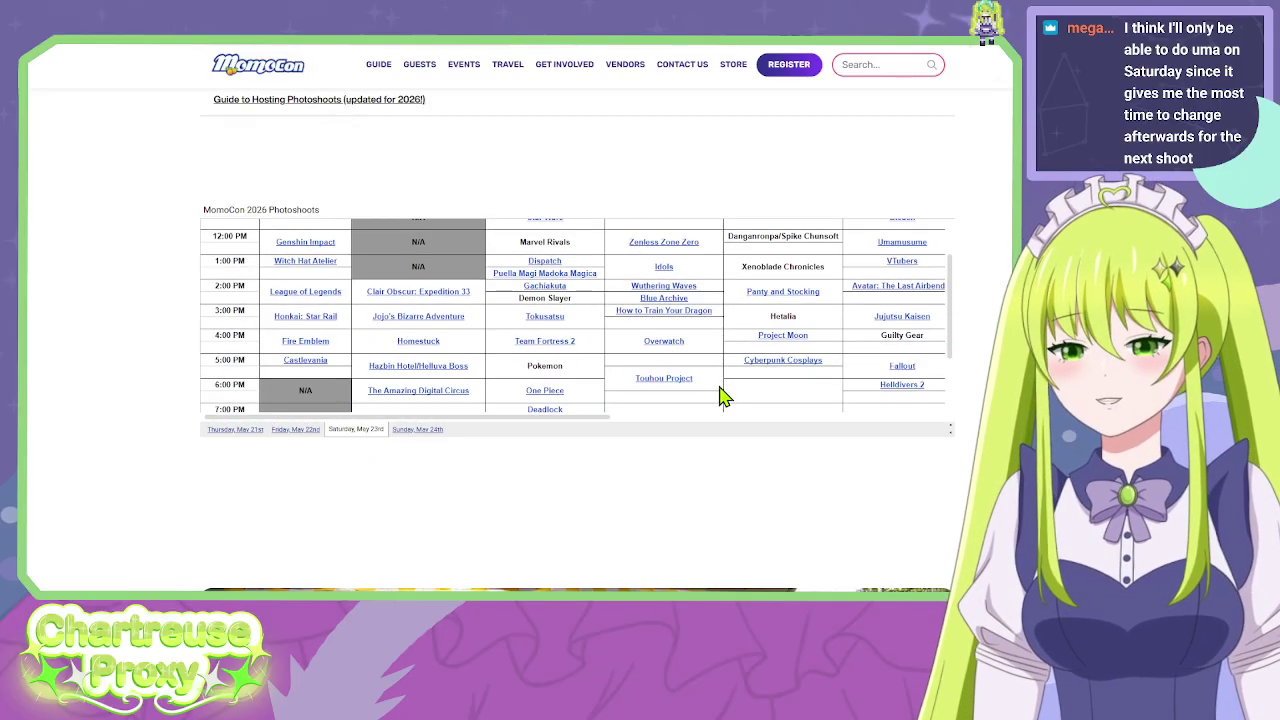
{"action": "scroll", "coordinate": [680, 349], "scroll_direction": "right", "scroll_amount": 2}
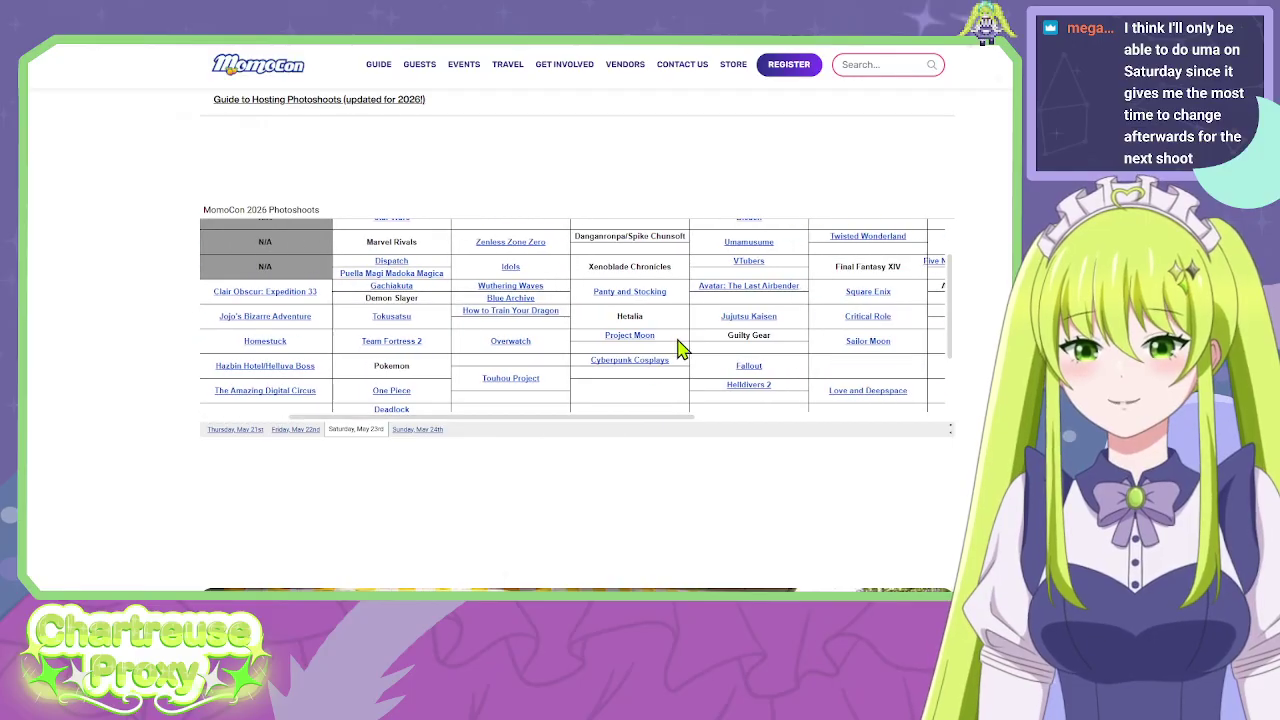
{"action": "scroll", "coordinate": [727, 302], "scroll_direction": "up", "scroll_amount": 1}
Show the Friday, May 22nd schedule, highlight the Umamusume shoot in the Hall A/Omni Courtyard and check the afternoon slots.
{"action": "left_click", "coordinate": [296, 429]}
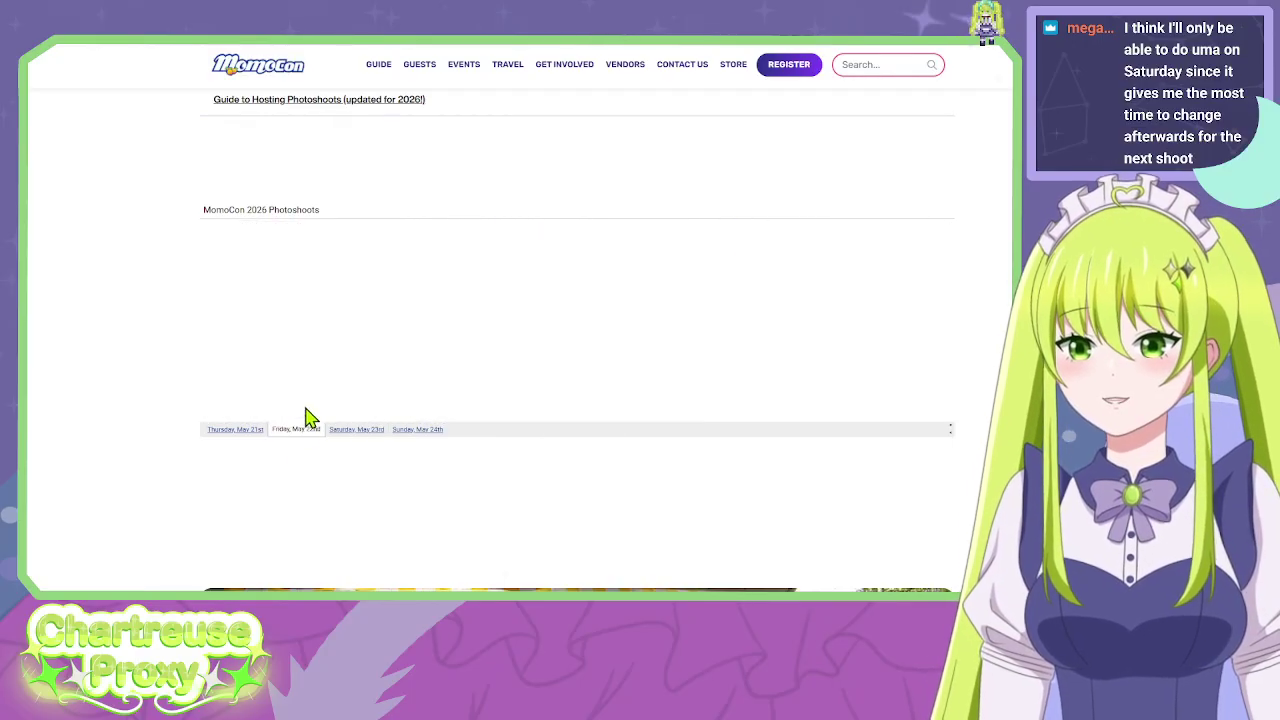
{"action": "left_click_drag", "start_coordinate": [271, 374], "coordinate": [343, 373]}
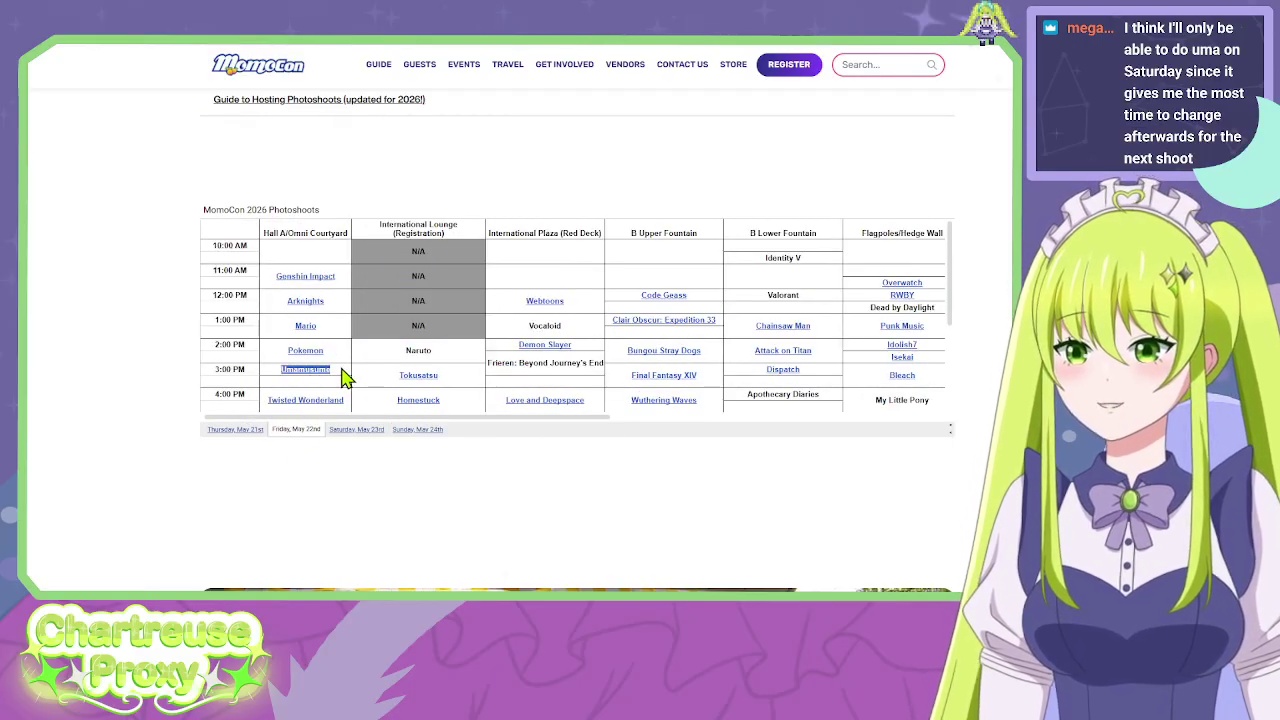
{"action": "left_click", "coordinate": [343, 375]}
{"action": "scroll", "coordinate": [522, 400], "scroll_direction": "down", "scroll_amount": 2}
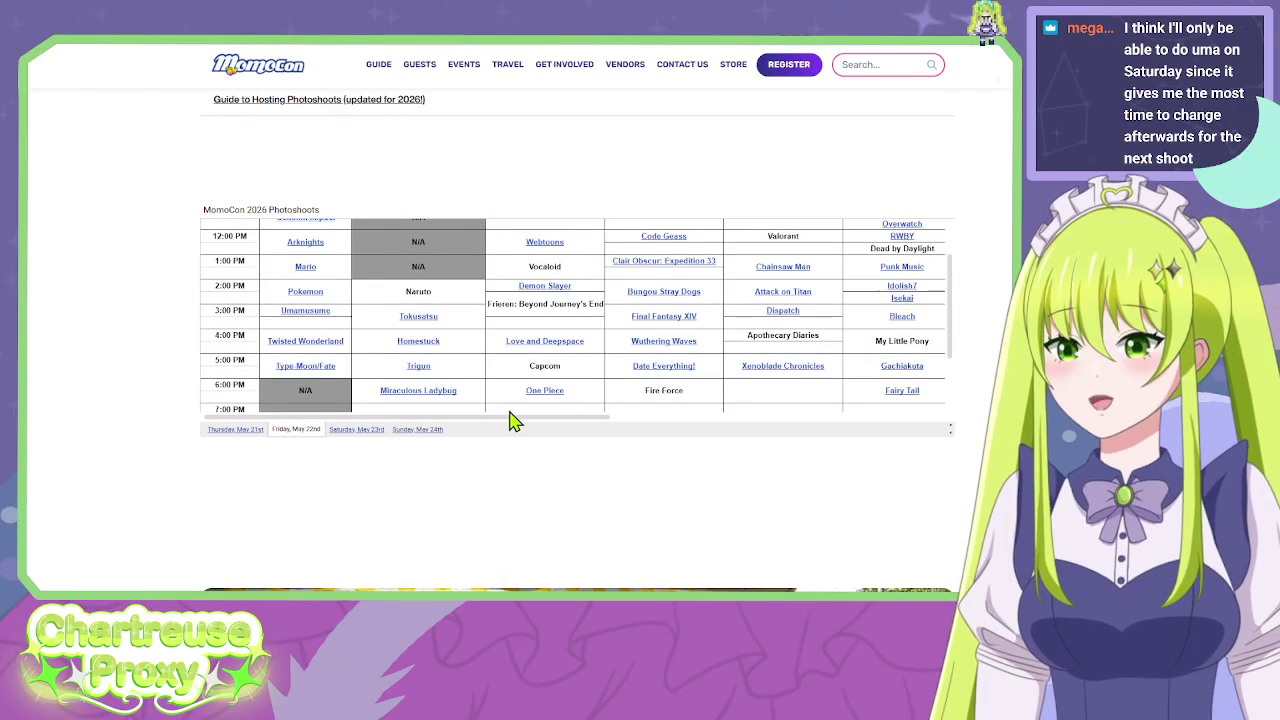
{"action": "left_click_drag", "start_coordinate": [510, 420], "coordinate": [443, 392]}
Return to the Saturday, May 23rd schedule and check the slots from the Fire Emblem shoot through the evening.
{"action": "left_click", "coordinate": [386, 433]}
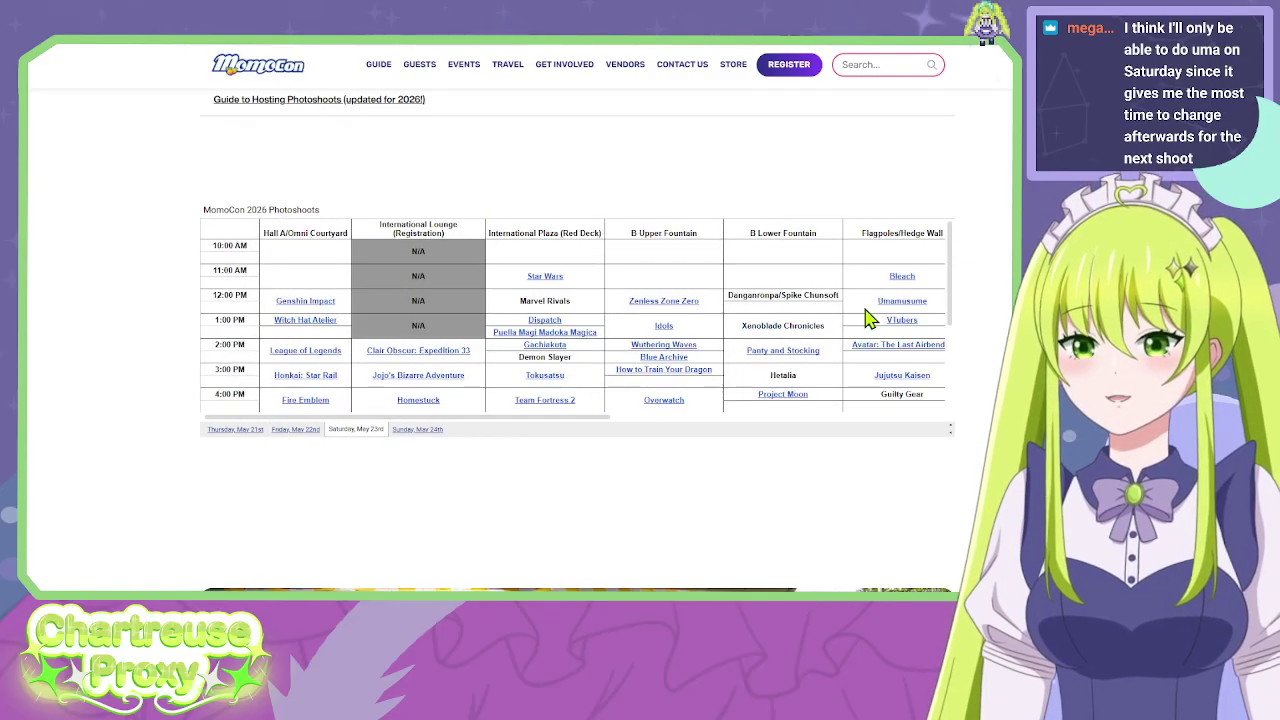
{"action": "scroll", "coordinate": [860, 305], "scroll_direction": "right", "scroll_amount": 1}
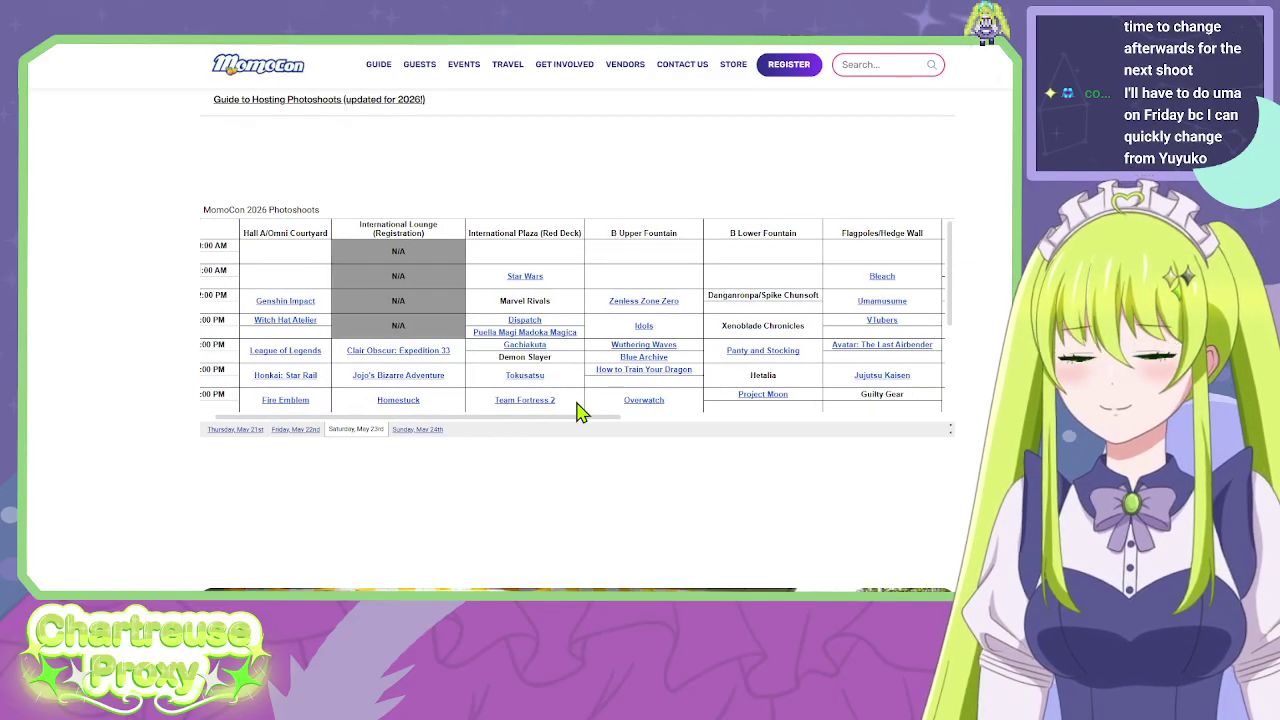
{"action": "scroll", "coordinate": [395, 335], "scroll_direction": "down", "scroll_amount": 1}
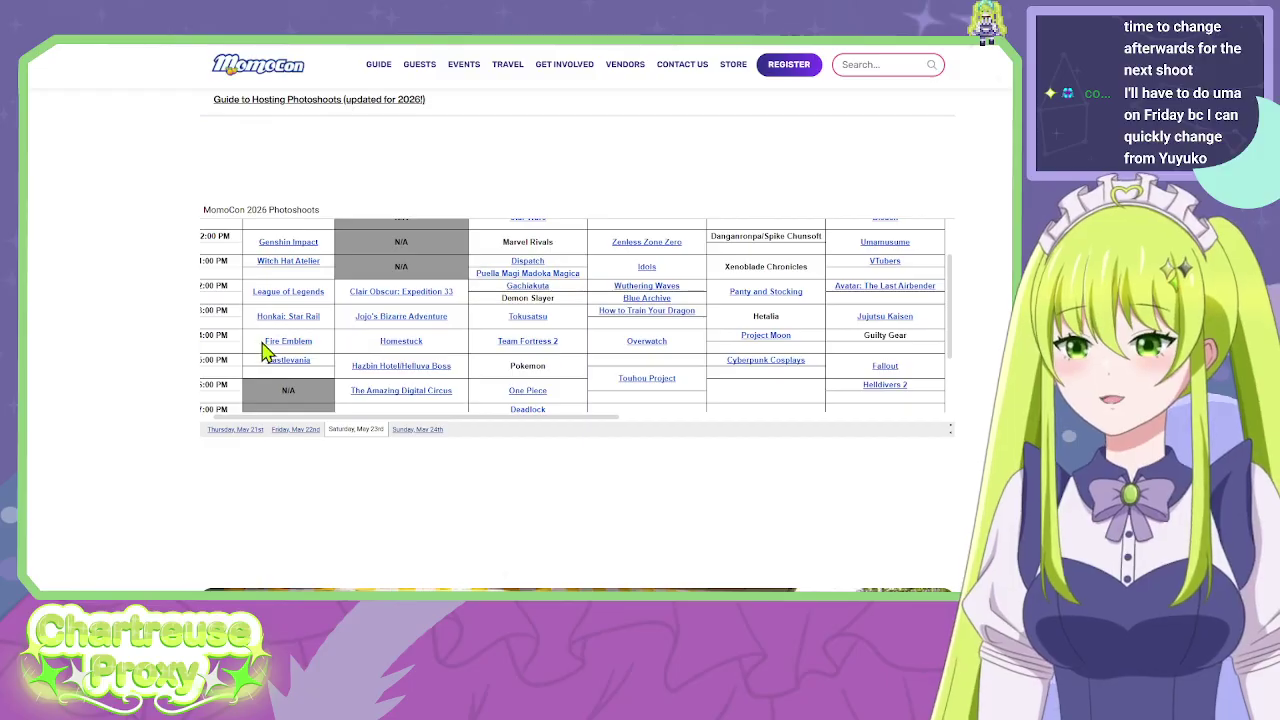
{"action": "left_click_drag", "start_coordinate": [262, 346], "coordinate": [332, 356]}
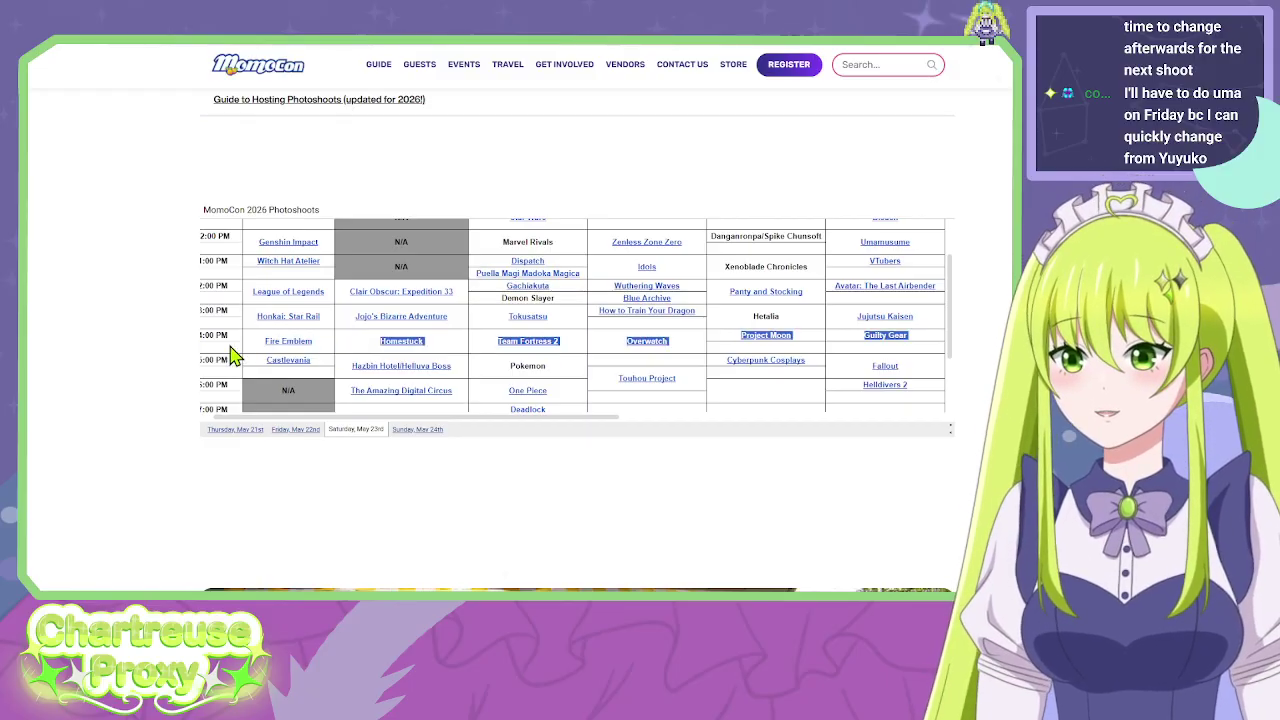
{"action": "scroll", "coordinate": [370, 352], "scroll_direction": "down", "scroll_amount": 1}
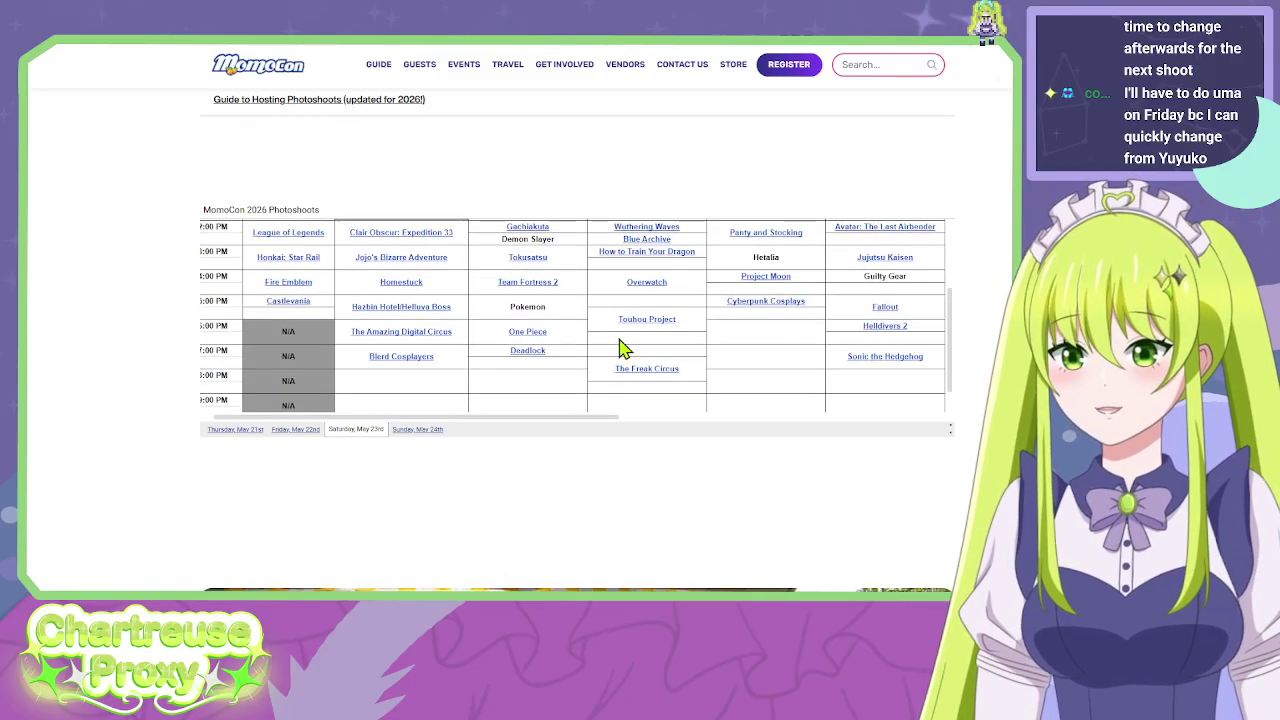
{"action": "left_click_drag", "start_coordinate": [563, 414], "coordinate": [569, 415]}
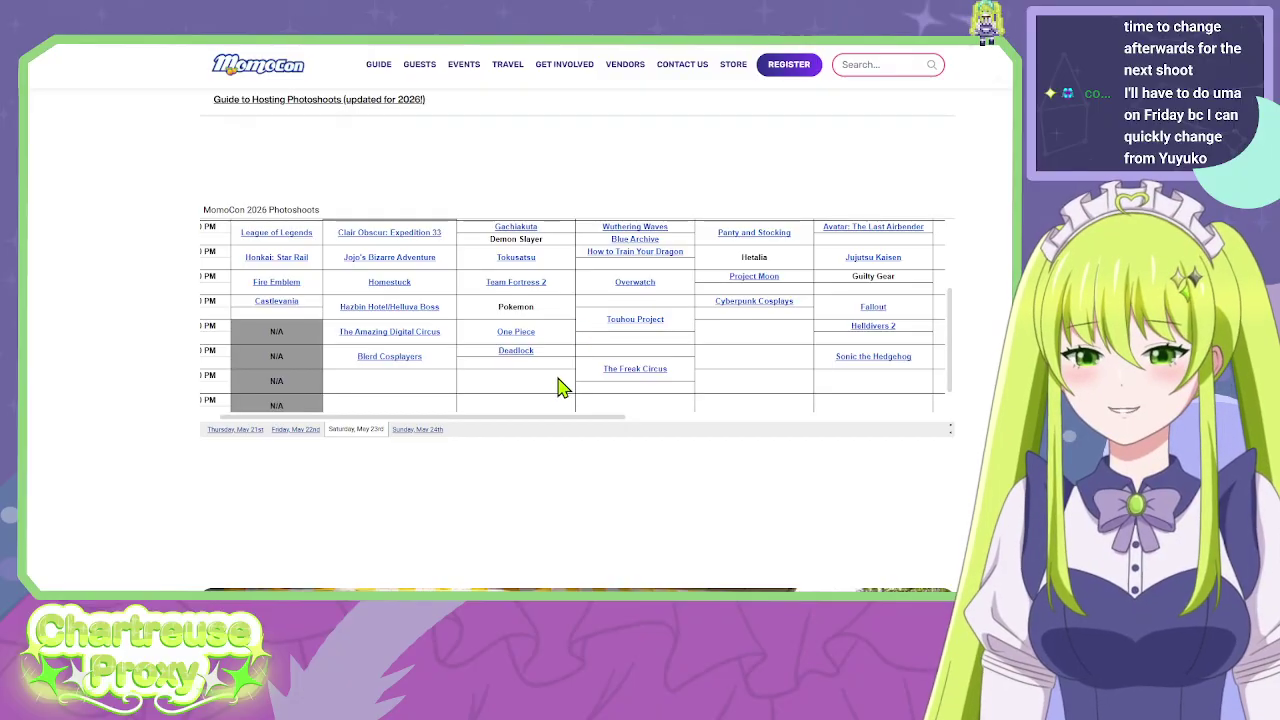
Compare Saturday's morning, afternoon and evening slots, including the Deadlock shoot at the International Plaza.
{"action": "scroll", "coordinate": [562, 388], "scroll_direction": "up", "scroll_amount": 1}
{"action": "scroll", "coordinate": [562, 396], "scroll_direction": "up", "scroll_amount": 1}
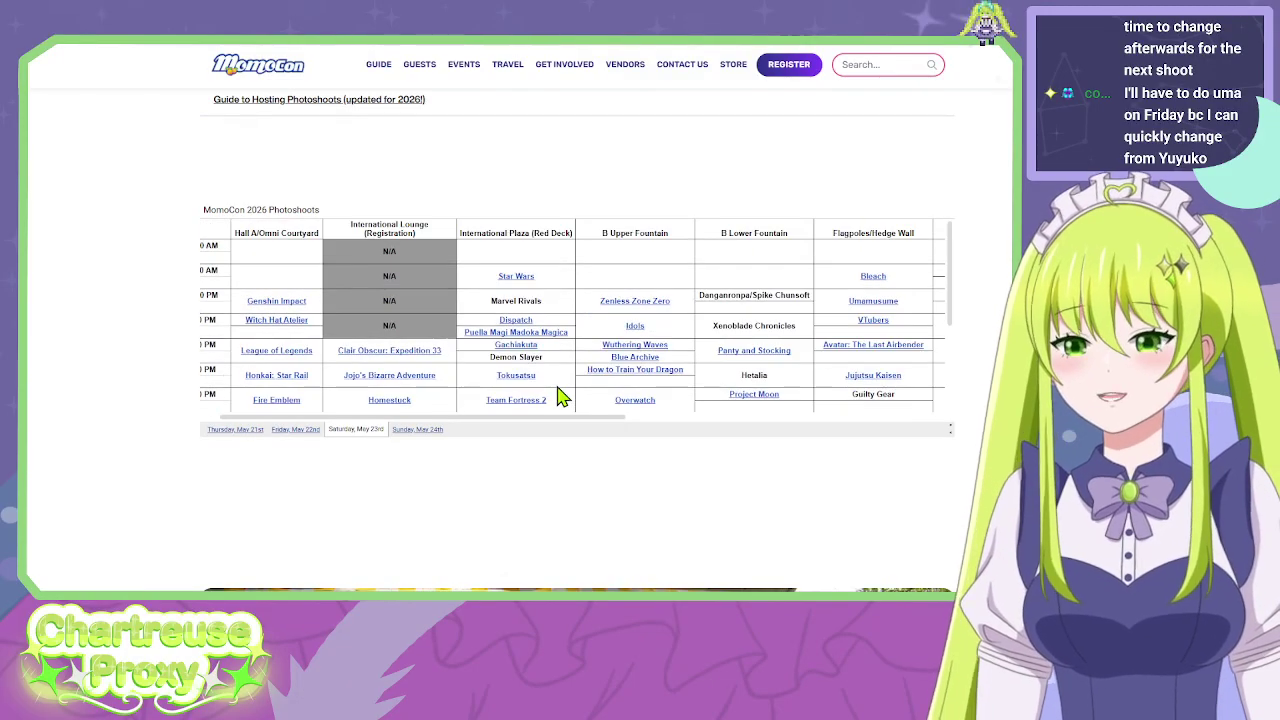
{"action": "scroll", "coordinate": [560, 396], "scroll_direction": "down", "scroll_amount": 1}
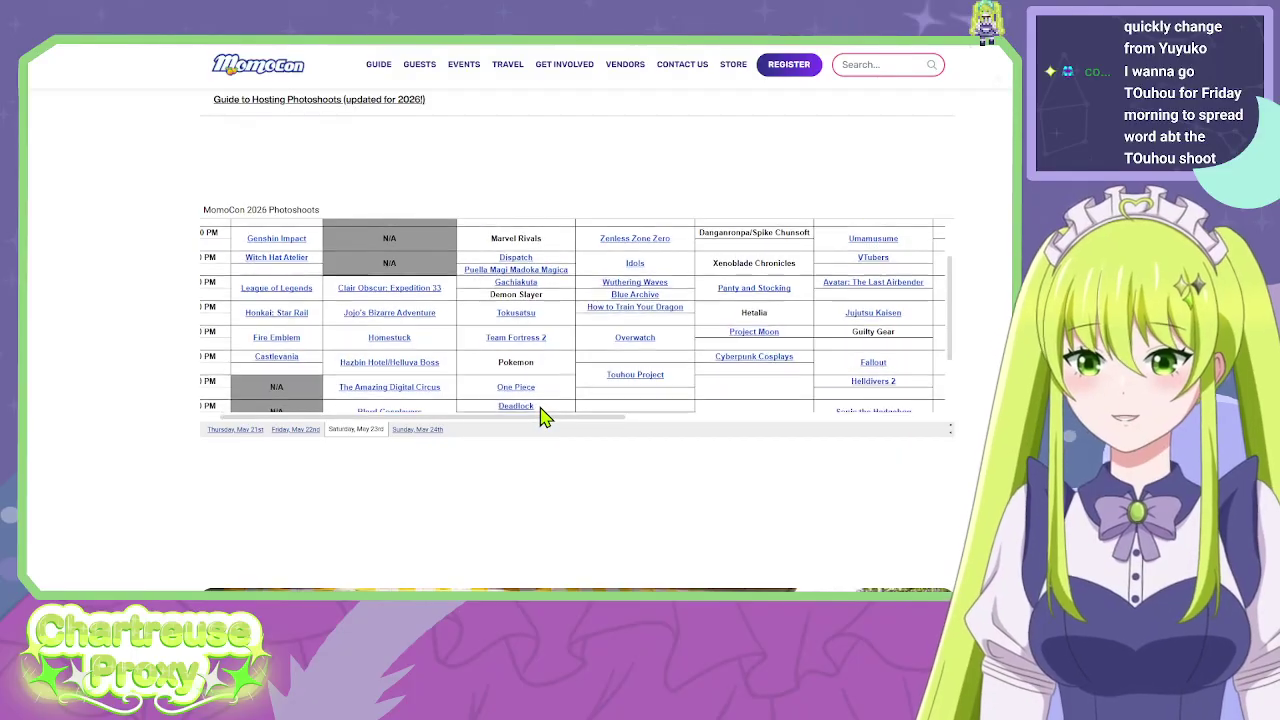
{"action": "scroll", "coordinate": [543, 417], "scroll_direction": "down", "scroll_amount": 1}
{"action": "left_click_drag", "start_coordinate": [538, 418], "coordinate": [530, 421]}
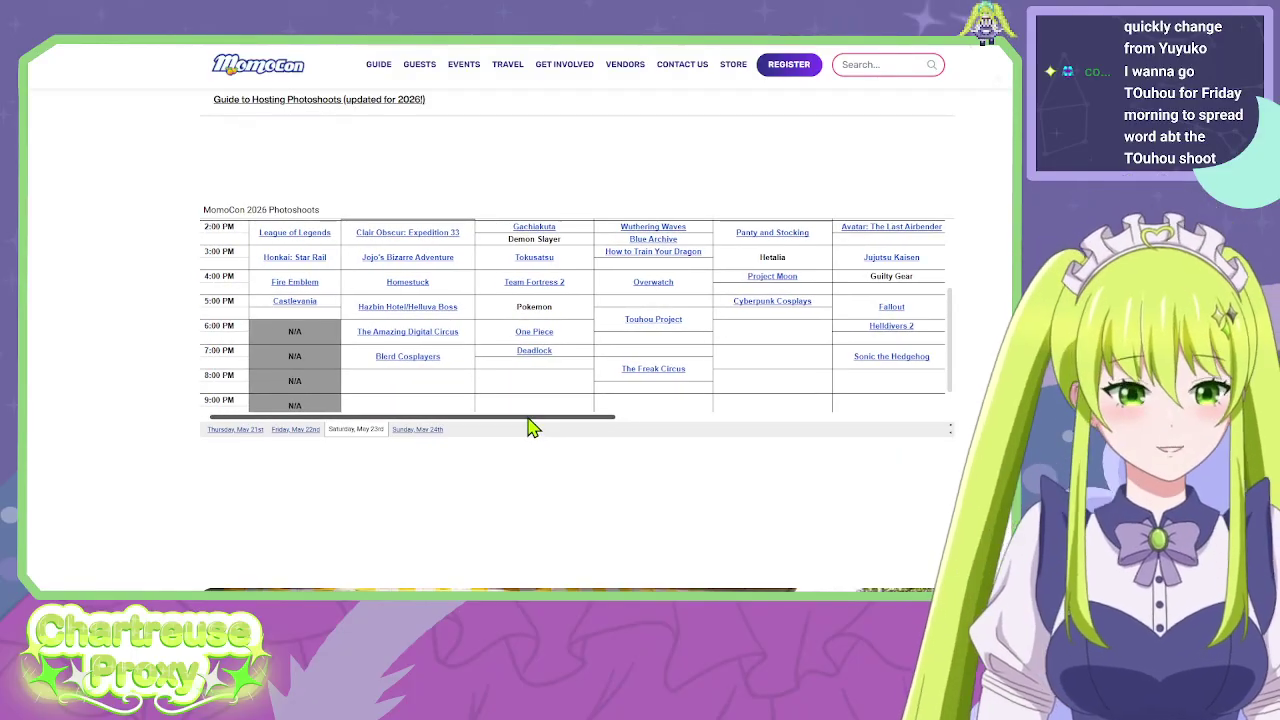
{"action": "scroll", "coordinate": [491, 383], "scroll_direction": "up", "scroll_amount": 2}
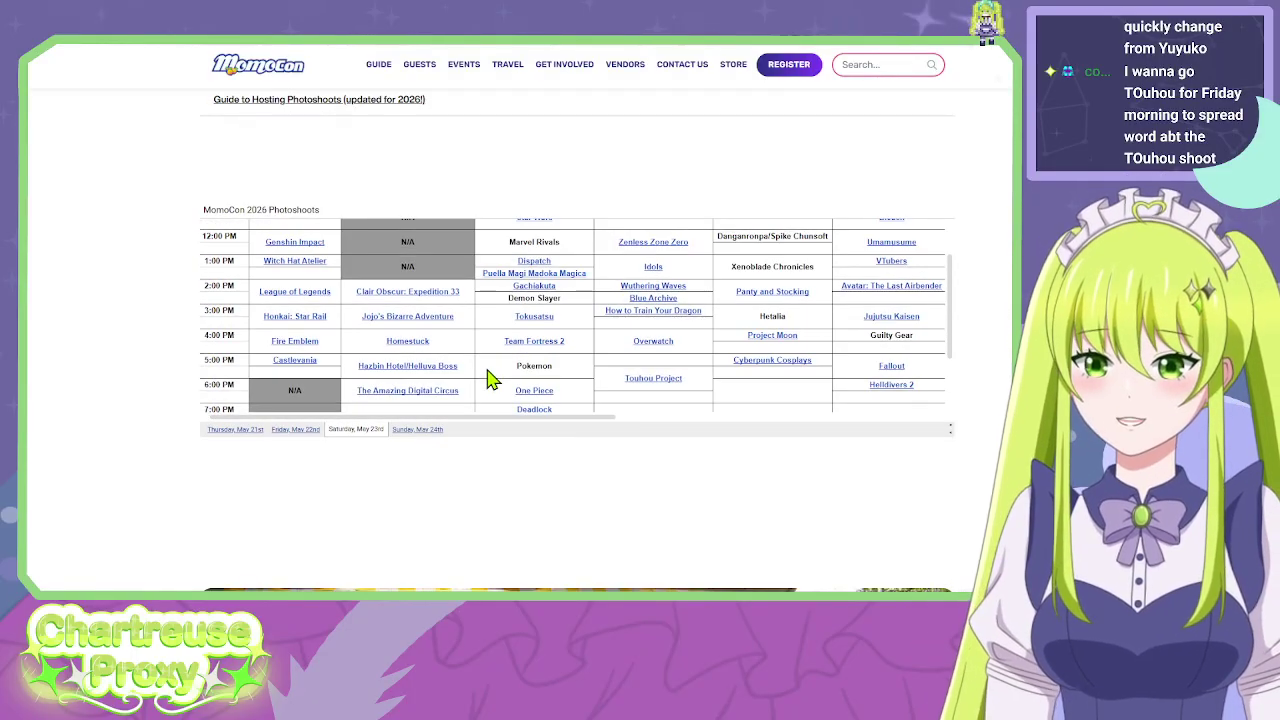
{"action": "scroll", "coordinate": [490, 380], "scroll_direction": "up", "scroll_amount": 1}
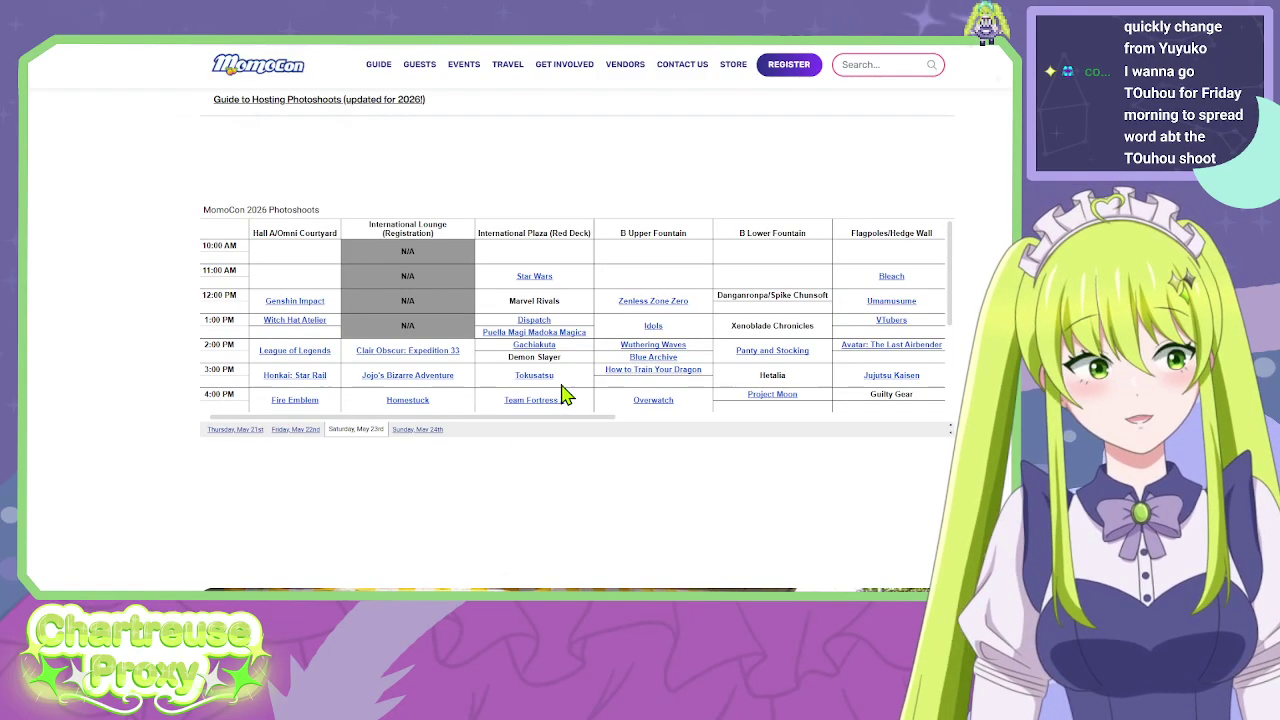
{"action": "scroll", "coordinate": [585, 382], "scroll_direction": "up", "scroll_amount": 1}
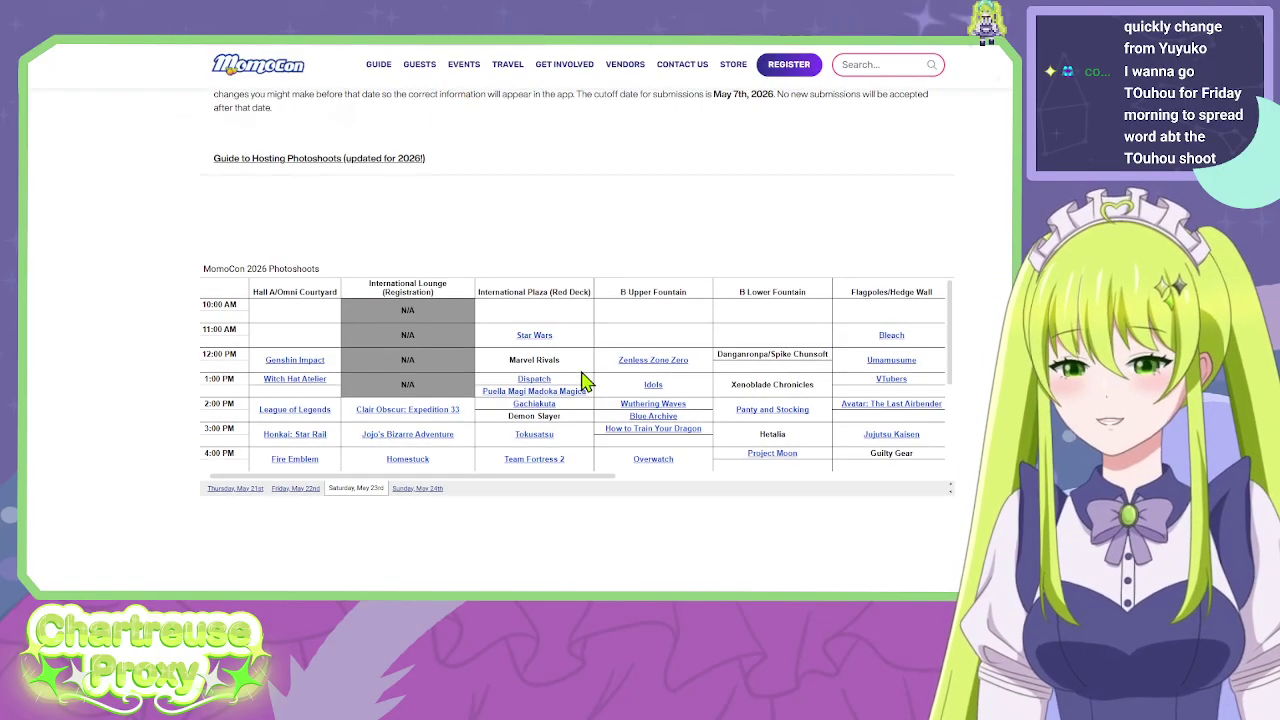
{"action": "scroll", "coordinate": [665, 525], "scroll_direction": "down", "scroll_amount": 1}
{"action": "scroll", "coordinate": [581, 405], "scroll_direction": "down", "scroll_amount": 1}
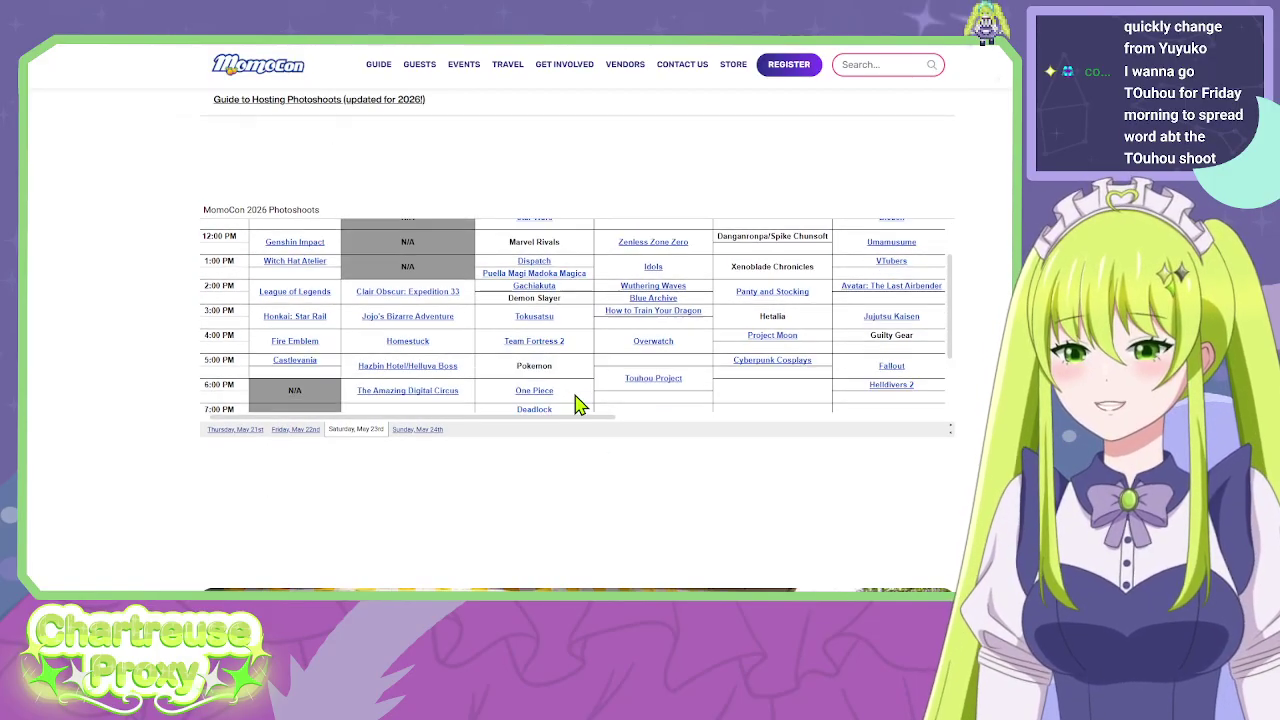
{"action": "scroll", "coordinate": [400, 408], "scroll_direction": "up", "scroll_amount": 1}
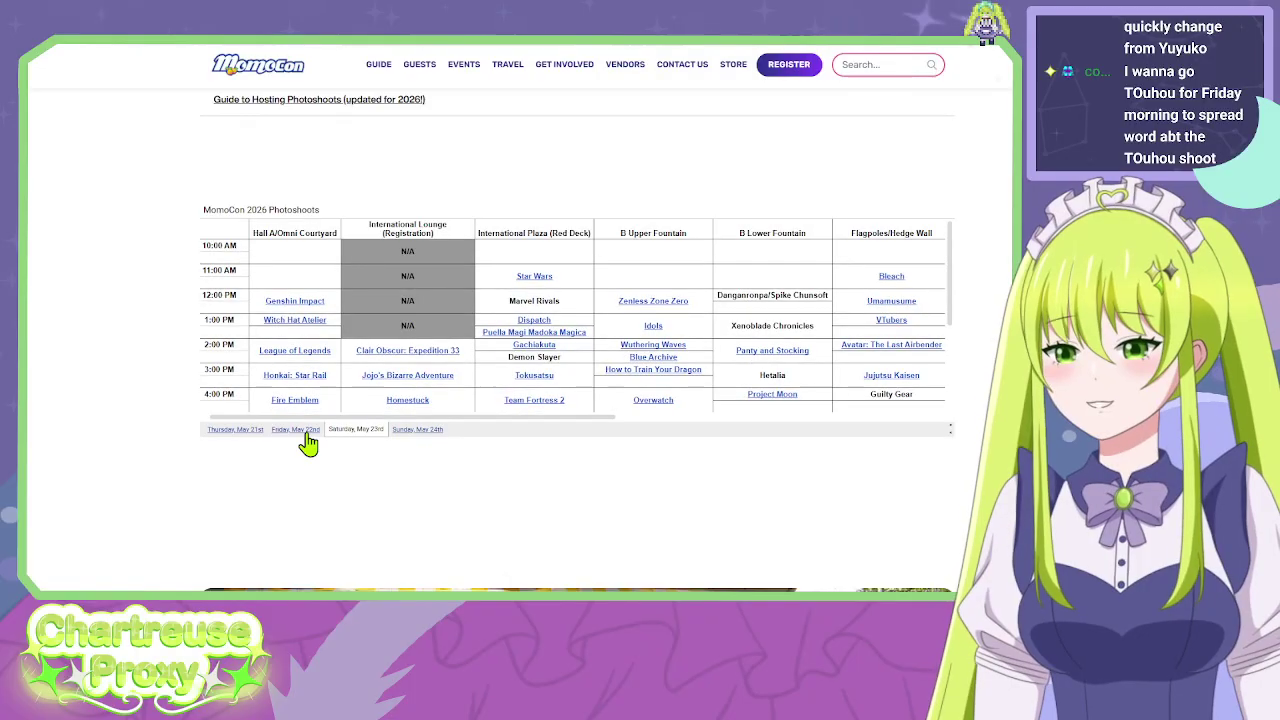
Show the Thursday, May 21st schedule, look through its slots across all locations and switch to Friday, May 22nd.
{"action": "left_click", "coordinate": [241, 435]}
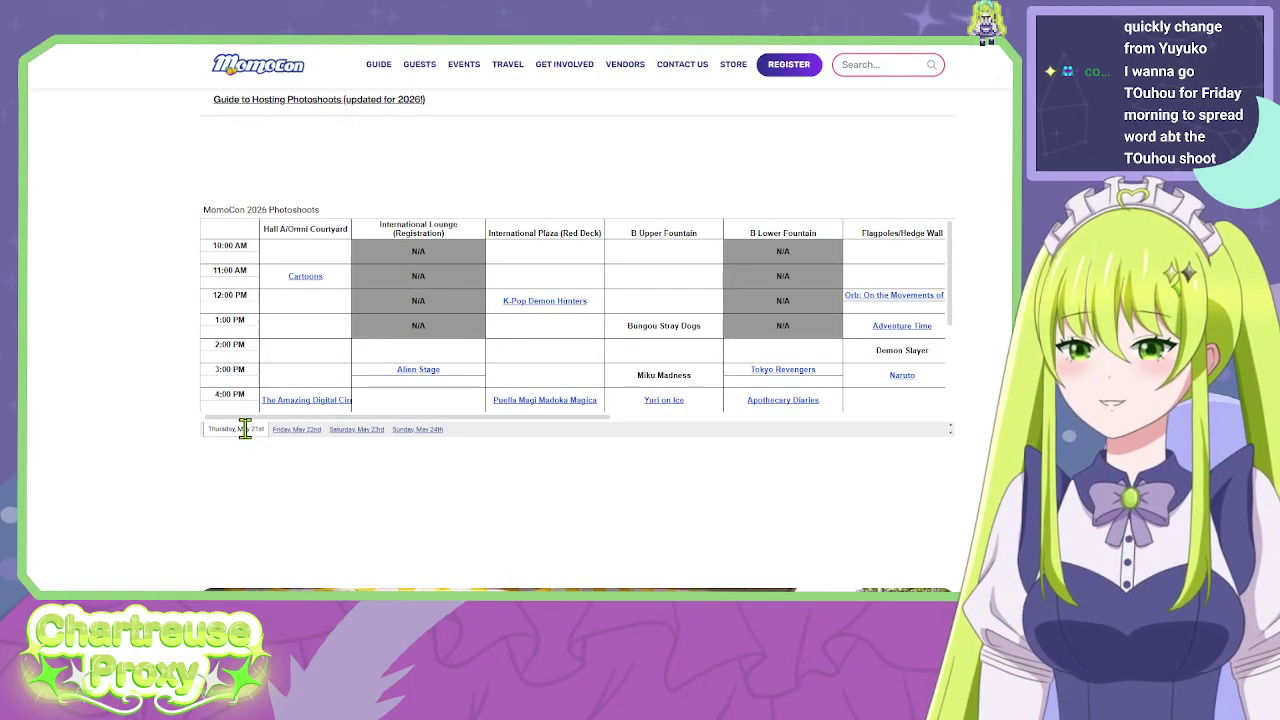
{"action": "scroll", "coordinate": [512, 418], "scroll_direction": "down", "scroll_amount": 2}
{"action": "scroll", "coordinate": [543, 400], "scroll_direction": "down", "scroll_amount": 1}
{"action": "middle_click_drag", "start_coordinate": [498, 357], "coordinate": [555, 351]}
{"action": "middle_click", "coordinate": [677, 358]}
{"action": "middle_click", "coordinate": [797, 380]}
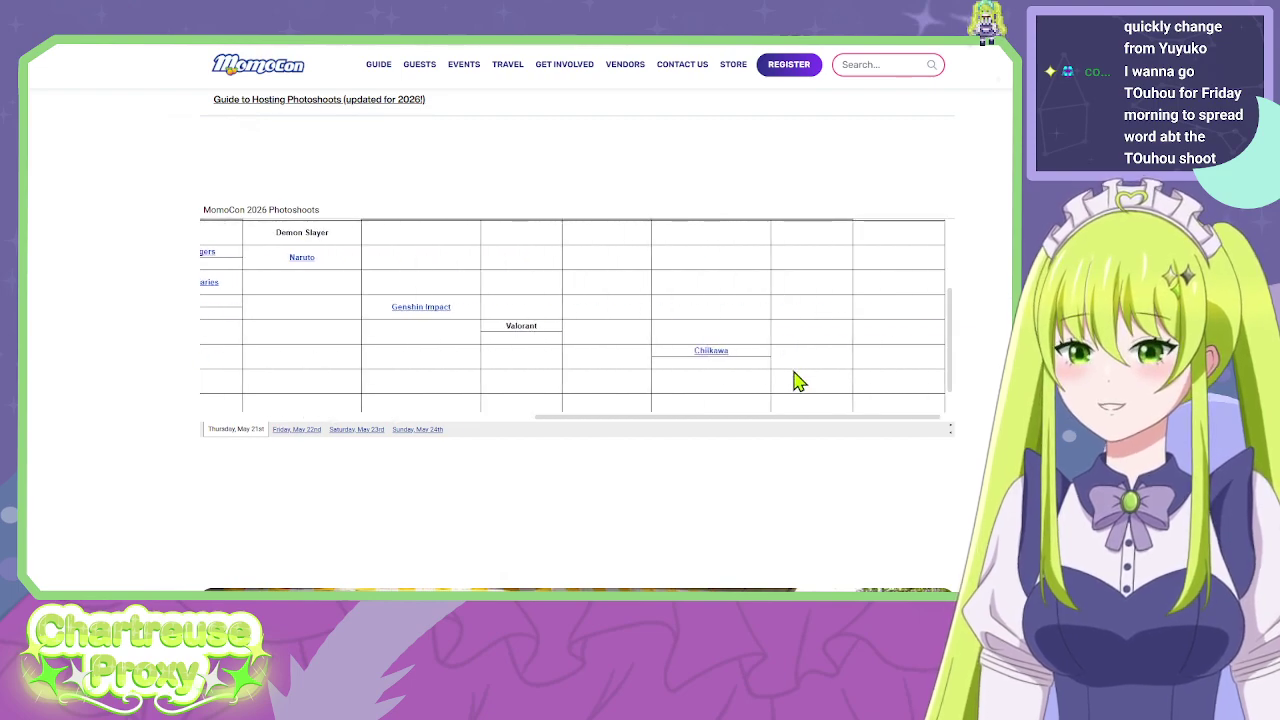
{"action": "scroll", "coordinate": [797, 380], "scroll_direction": "up", "scroll_amount": 3}
{"action": "middle_click", "coordinate": [790, 380]}
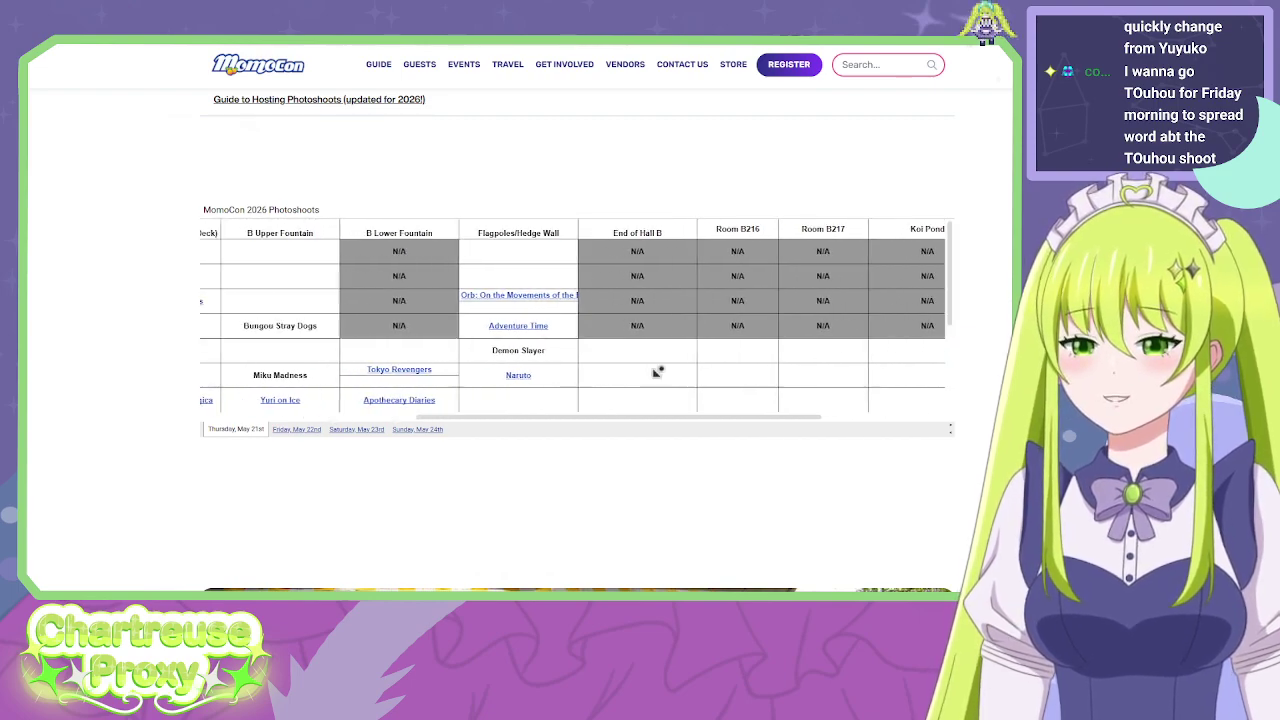
{"action": "scroll", "coordinate": [450, 360], "scroll_direction": "down", "scroll_amount": 2}
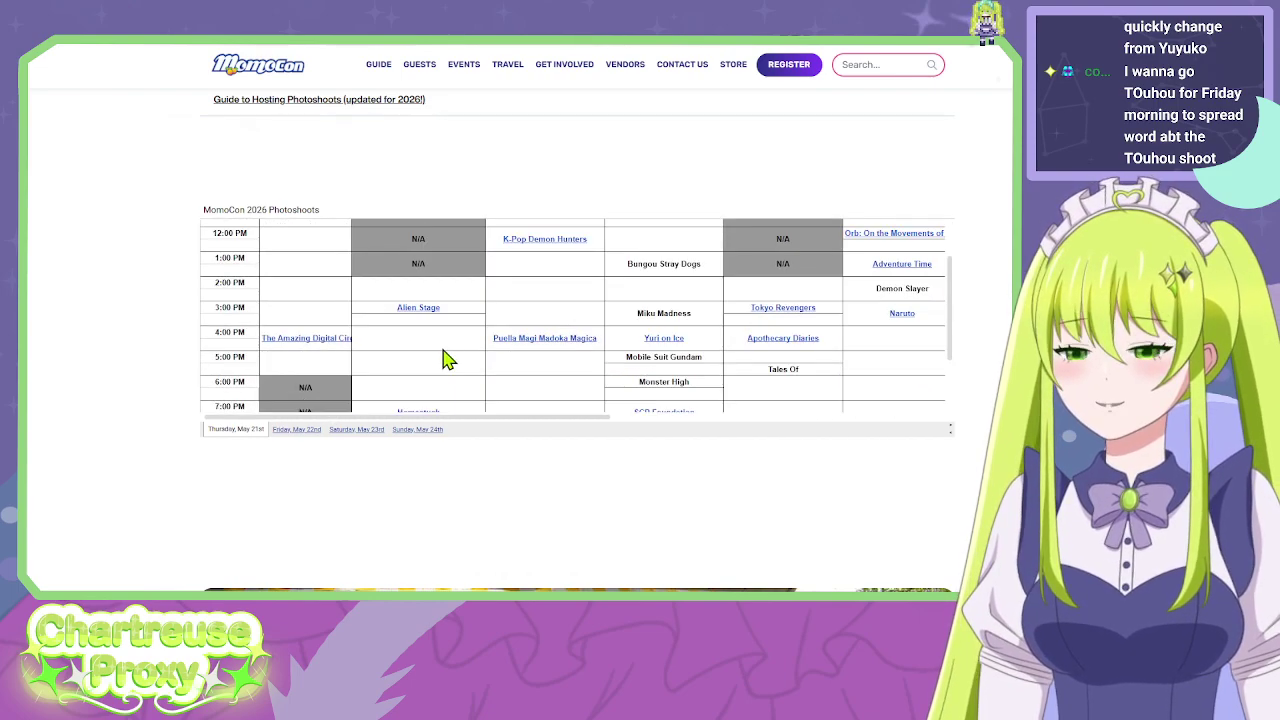
{"action": "scroll", "coordinate": [445, 358], "scroll_direction": "down", "scroll_amount": 3}
{"action": "left_click", "coordinate": [312, 430]}
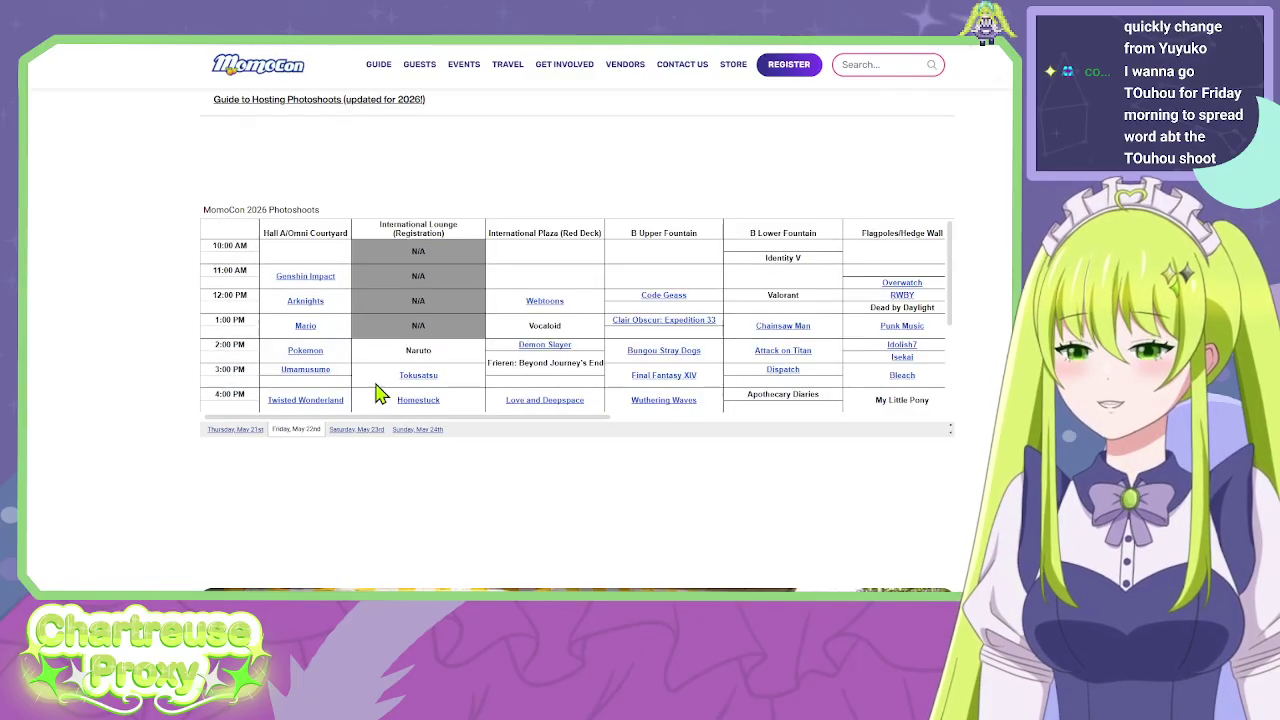
Look through the remaining Friday, May 22nd slots across all locations, and show the Sunday, May 24th schedule and its locations.
{"action": "scroll", "coordinate": [443, 337], "scroll_direction": "down", "scroll_amount": 5}
{"action": "middle_click", "coordinate": [578, 314]}
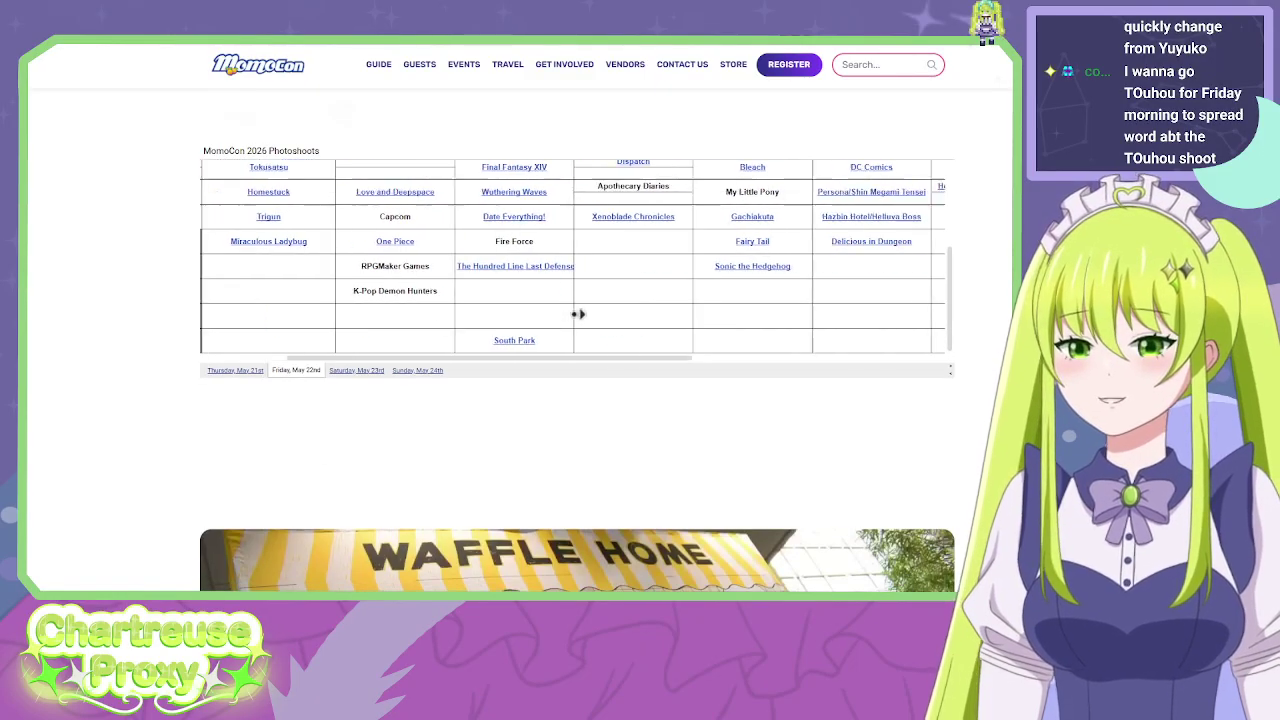
{"action": "scroll", "coordinate": [574, 440], "scroll_direction": "up", "scroll_amount": 2}
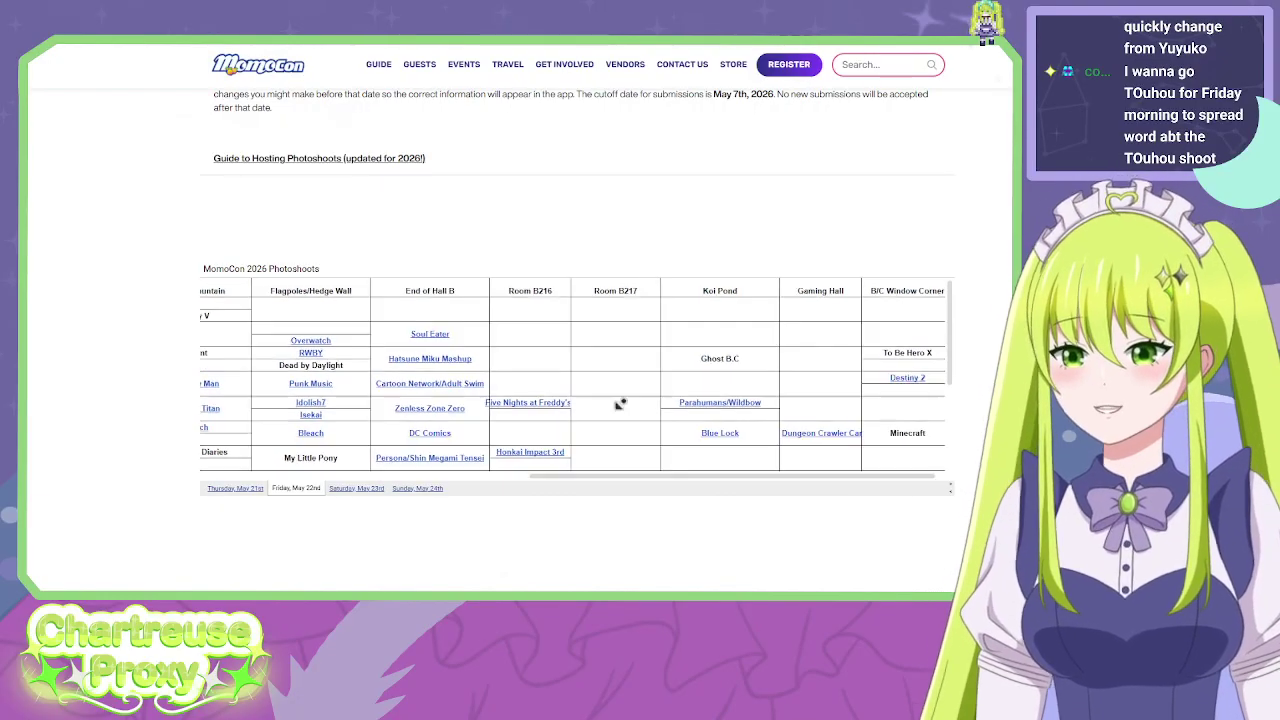
{"action": "left_click", "coordinate": [471, 489]}
{"action": "left_click", "coordinate": [419, 489]}
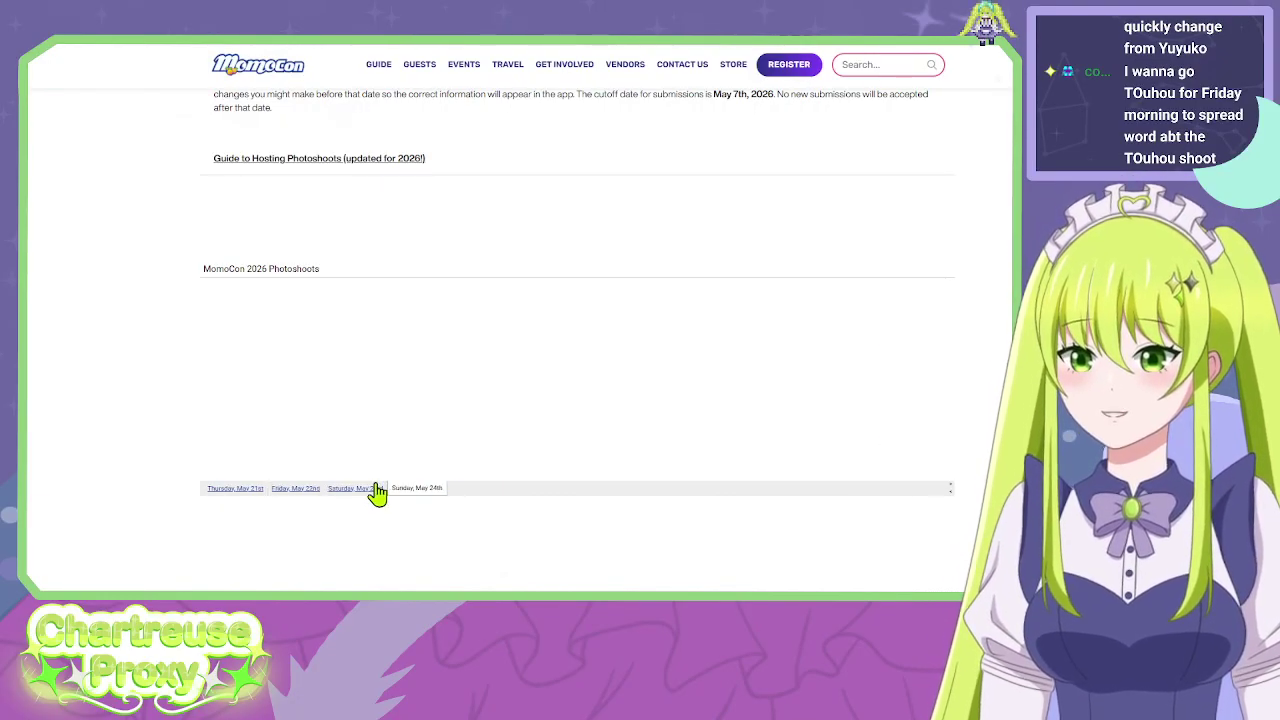
{"action": "middle_click", "coordinate": [372, 447]}
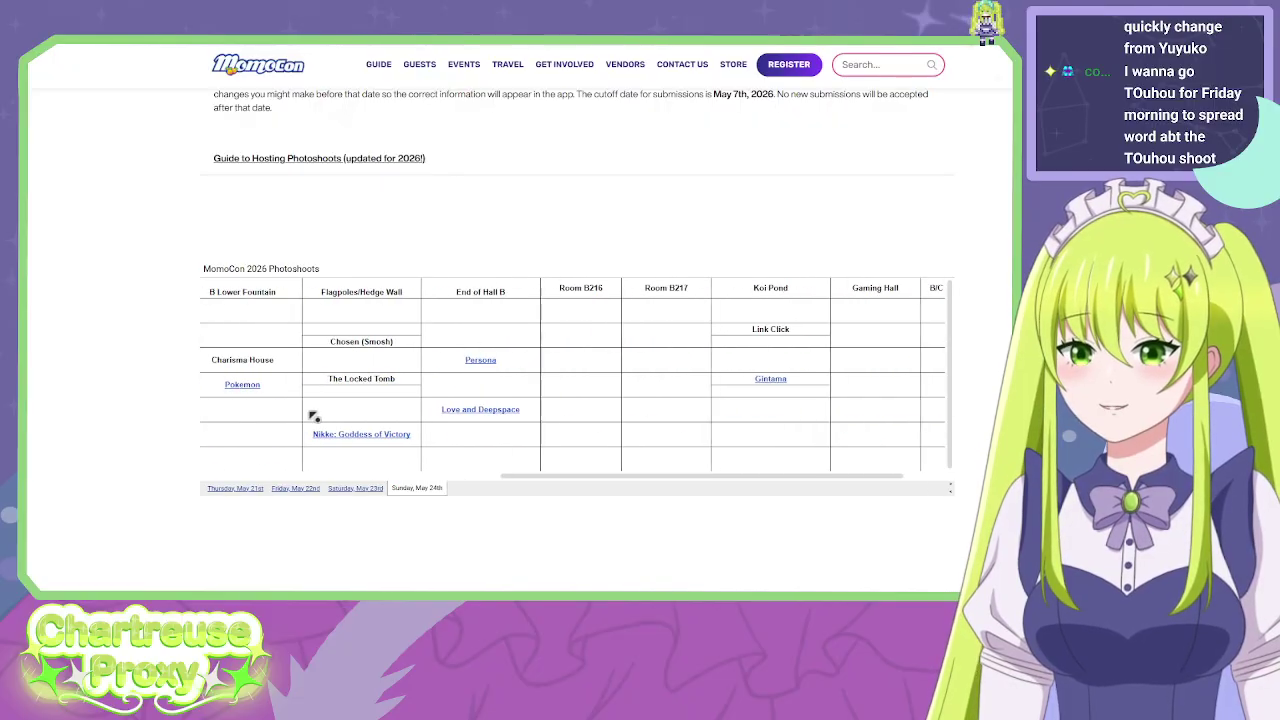
Return to the Friday, May 22nd schedule and highlight the Identity V shoot at the B Lower Fountain.
{"action": "left_click", "coordinate": [333, 489]}
{"action": "left_click", "coordinate": [298, 489]}
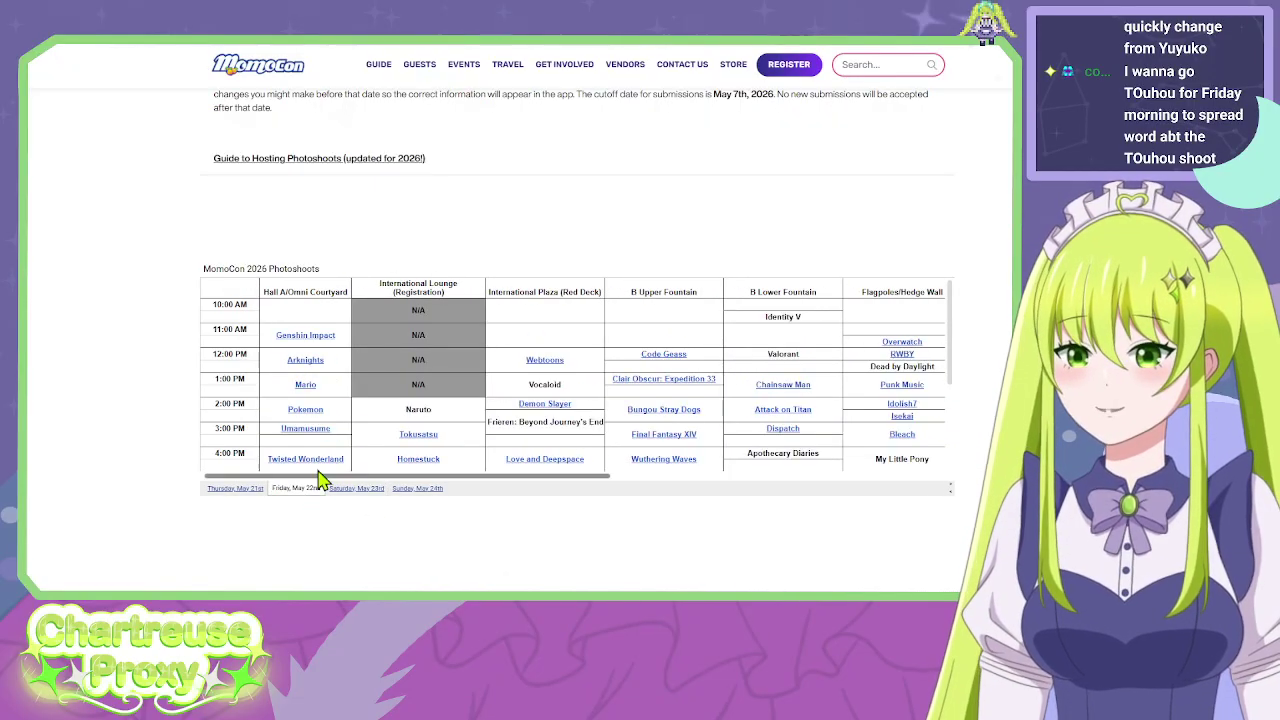
{"action": "left_click_drag", "start_coordinate": [741, 320], "coordinate": [801, 320]}
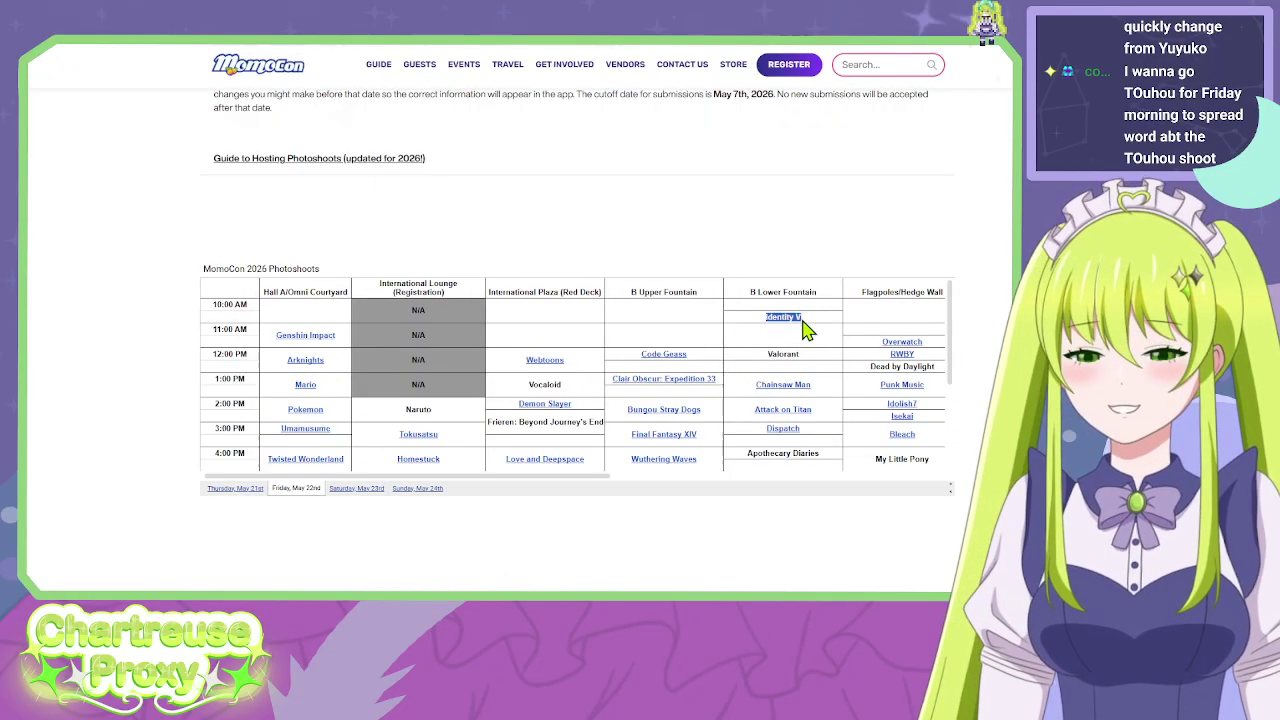
Show the Saturday, May 23rd schedule and look through its slots across the locations and into the evening.
{"action": "left_click", "coordinate": [340, 490]}
{"action": "scroll", "coordinate": [360, 487], "scroll_direction": "right", "scroll_amount": 5}
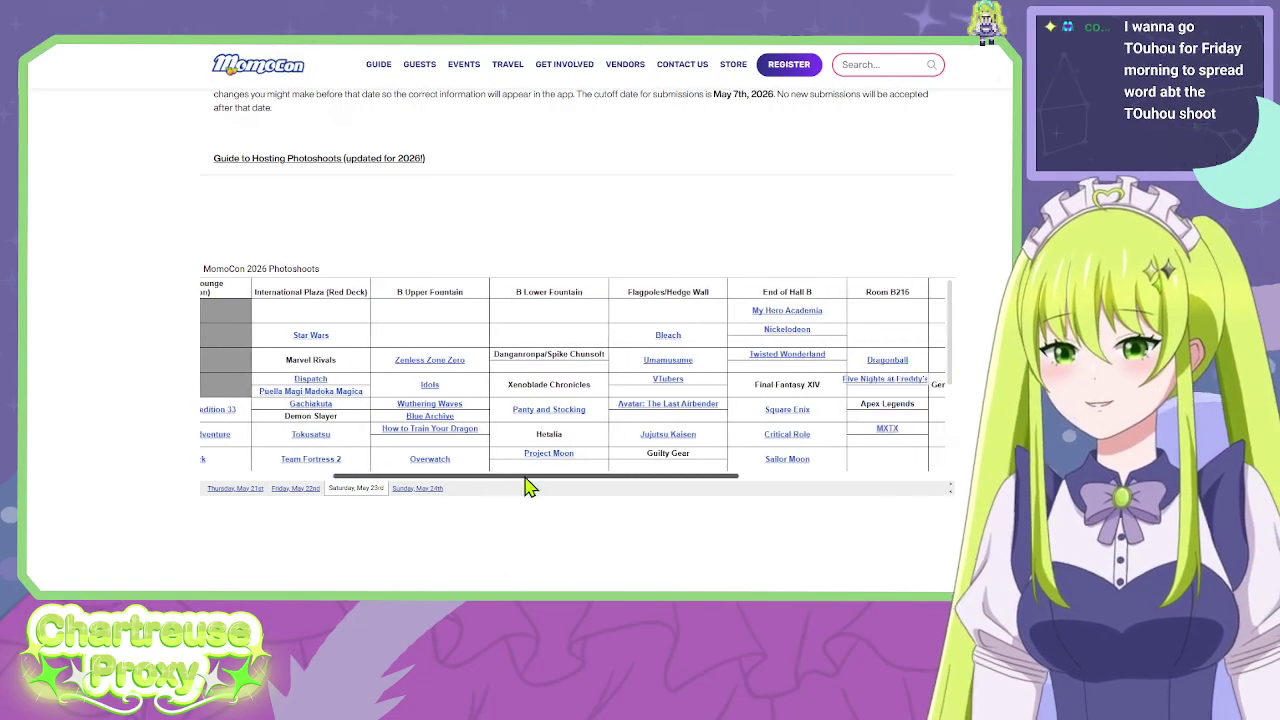
{"action": "scroll", "coordinate": [530, 487], "scroll_direction": "right", "scroll_amount": 5}
{"action": "scroll", "coordinate": [368, 481], "scroll_direction": "left", "scroll_amount": 6}
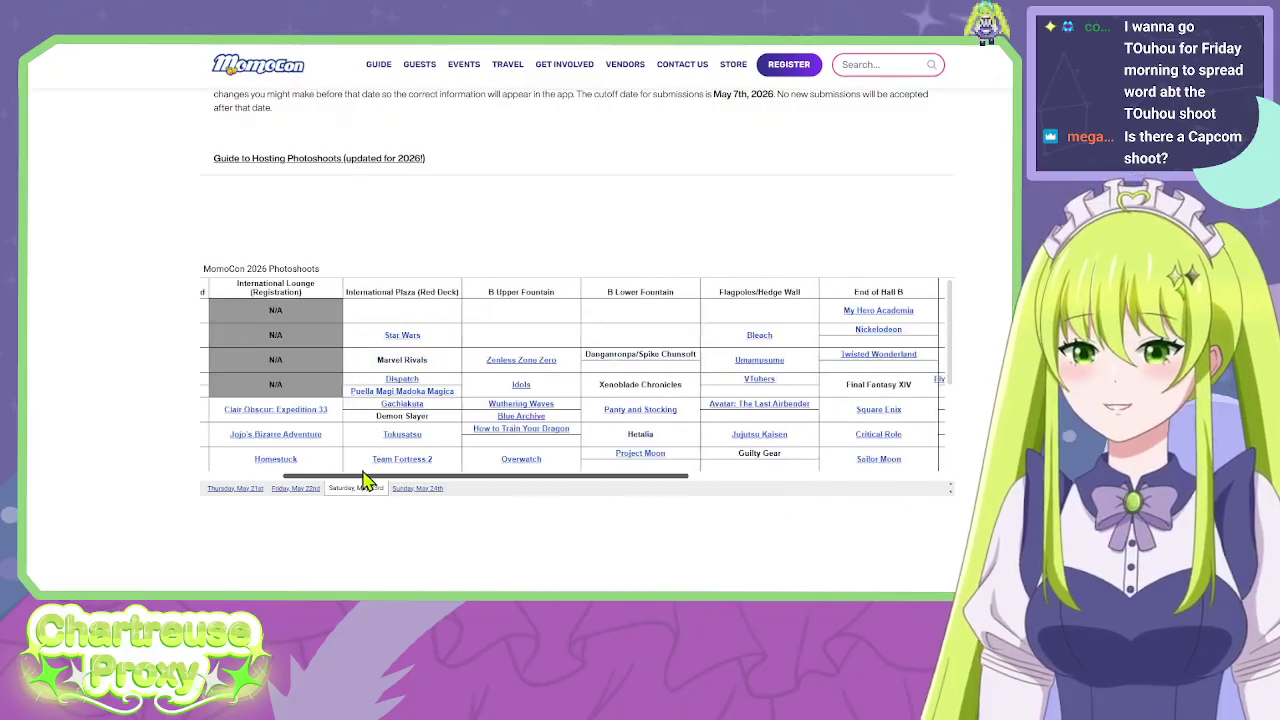
{"action": "scroll", "coordinate": [350, 481], "scroll_direction": "left", "scroll_amount": 3}
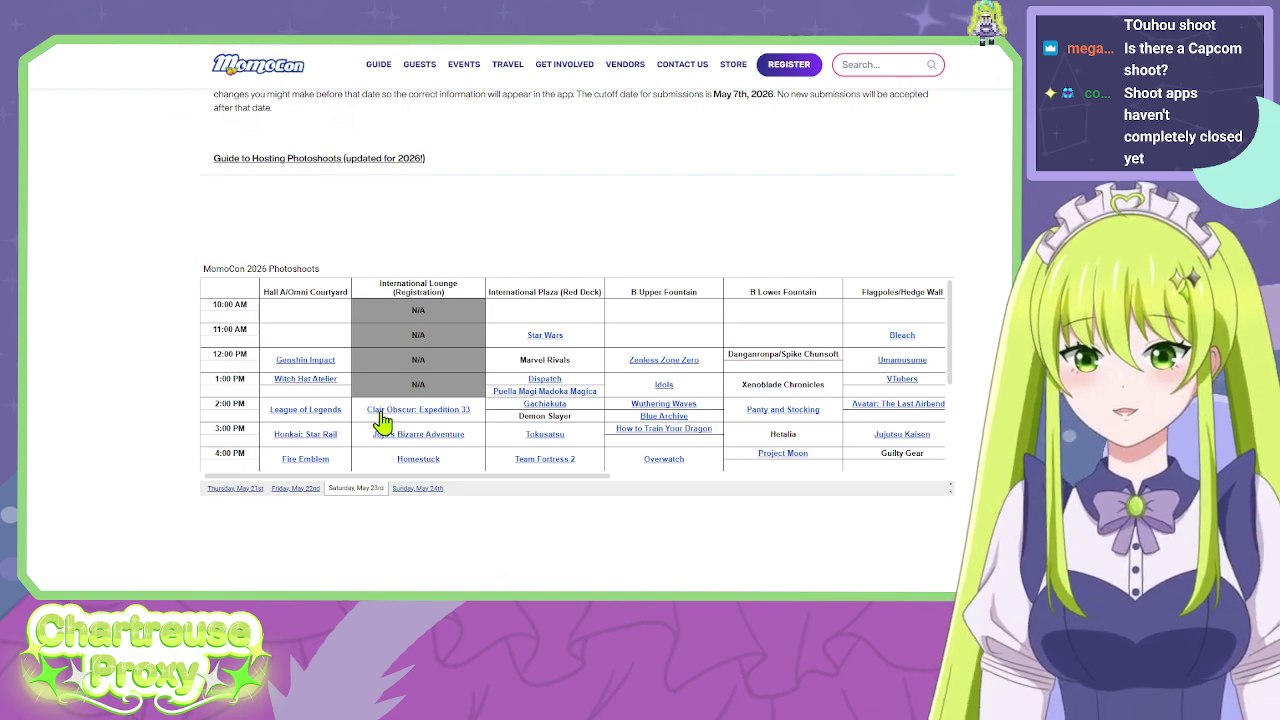
{"action": "scroll", "coordinate": [580, 437], "scroll_direction": "down", "scroll_amount": 1}
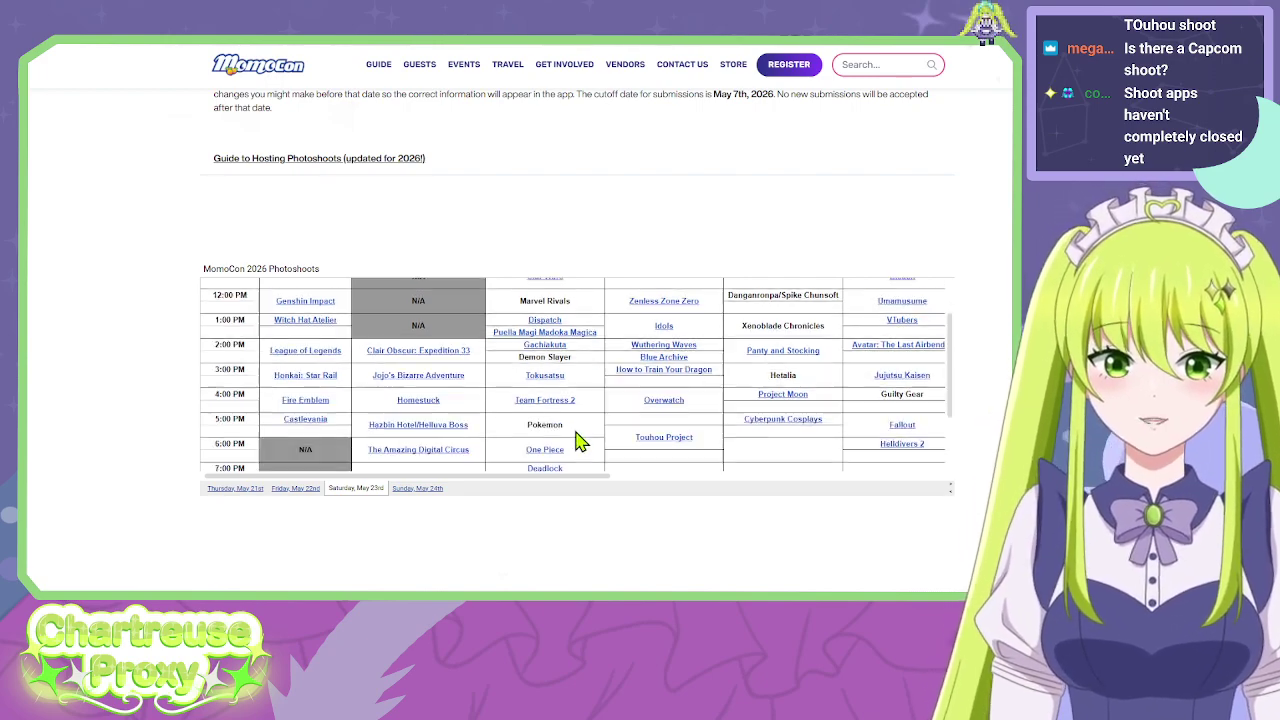
{"action": "scroll", "coordinate": [609, 465], "scroll_direction": "up", "scroll_amount": 1}
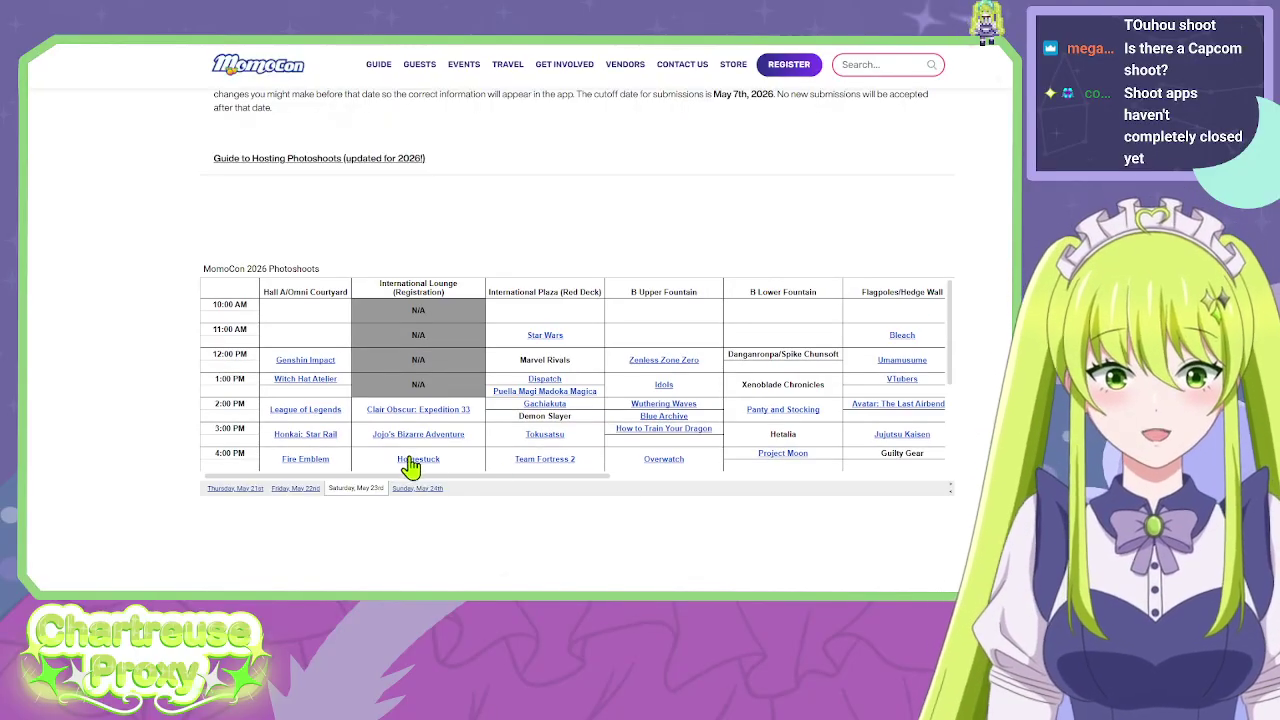
Switch to the Rose Dagger model in Tinkercad and compare its handle end with the dagger in the character reference picture.
{"action": "key", "text": "ctrl+Tab"}
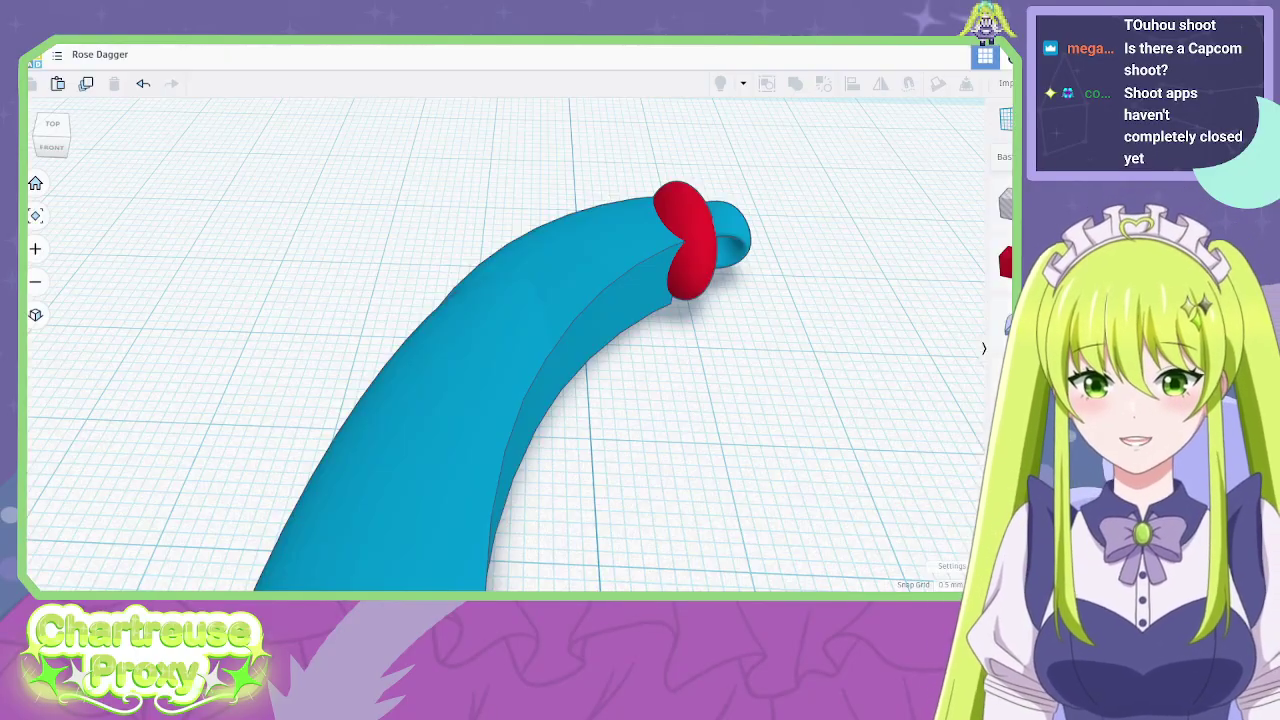
{"action": "scroll", "coordinate": [448, 184], "scroll_direction": "down", "scroll_amount": 3}
{"action": "right_click_drag", "start_coordinate": [583, 262], "coordinate": [640, 150]}
{"action": "key", "text": "ctrl+Tab"}
{"action": "scroll", "coordinate": [405, 285], "scroll_direction": "down", "scroll_amount": 1}
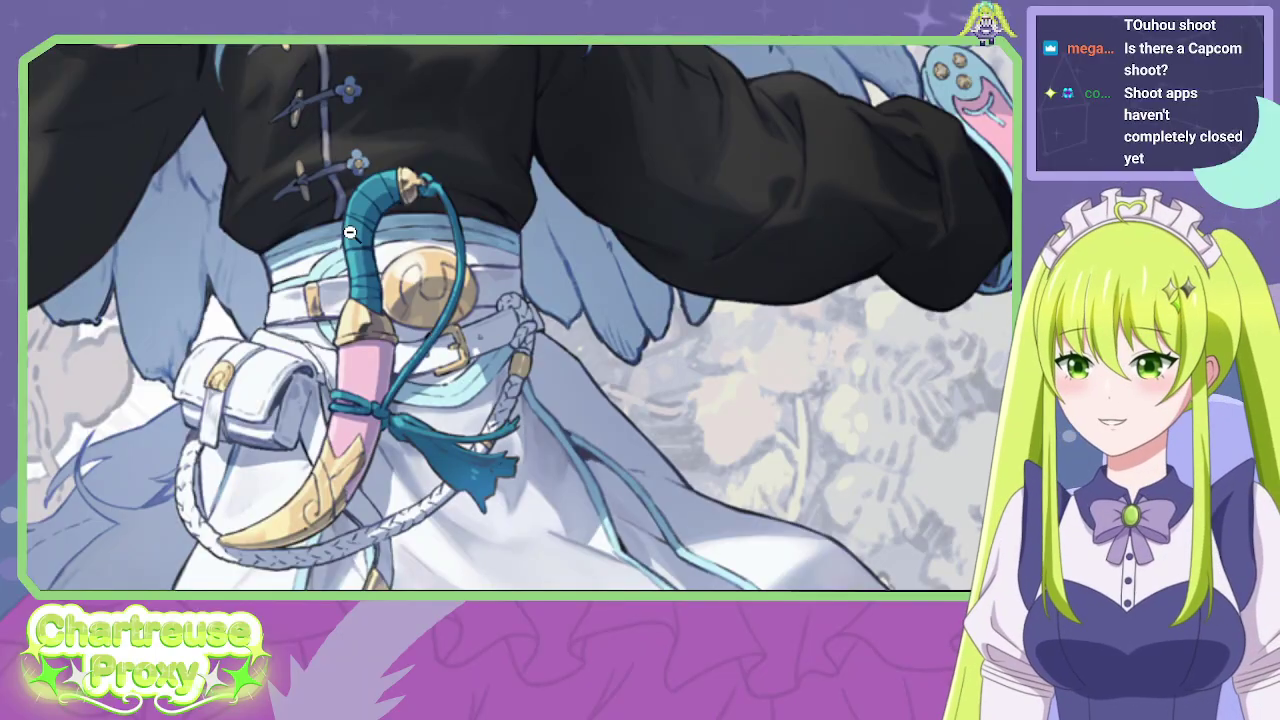
{"action": "key", "text": "ctrl+shift+Tab"}
Combine the dagger body, pommel sphere and ring into one union, colour it blue and inspect the pommel end.
{"action": "left_click", "coordinate": [520, 310]}
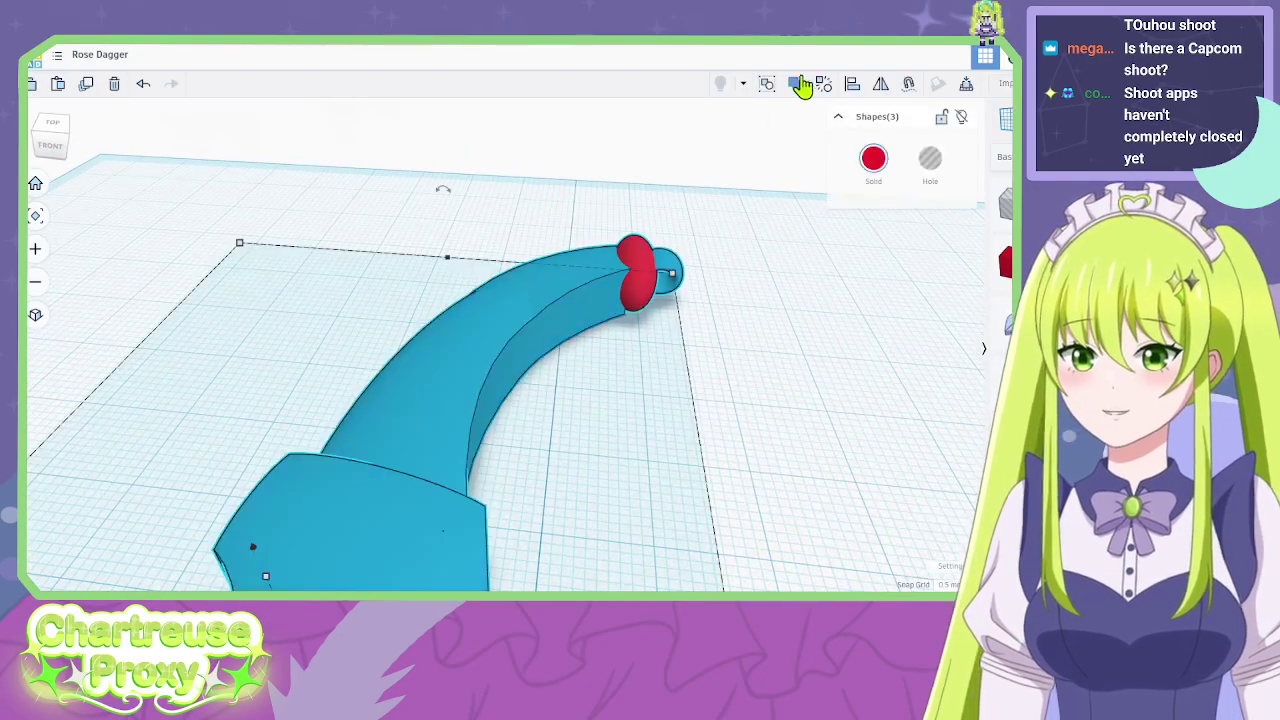
{"action": "left_click", "coordinate": [800, 85]}
{"action": "right_click_drag", "start_coordinate": [749, 423], "coordinate": [571, 366]}
{"action": "left_click", "coordinate": [873, 162]}
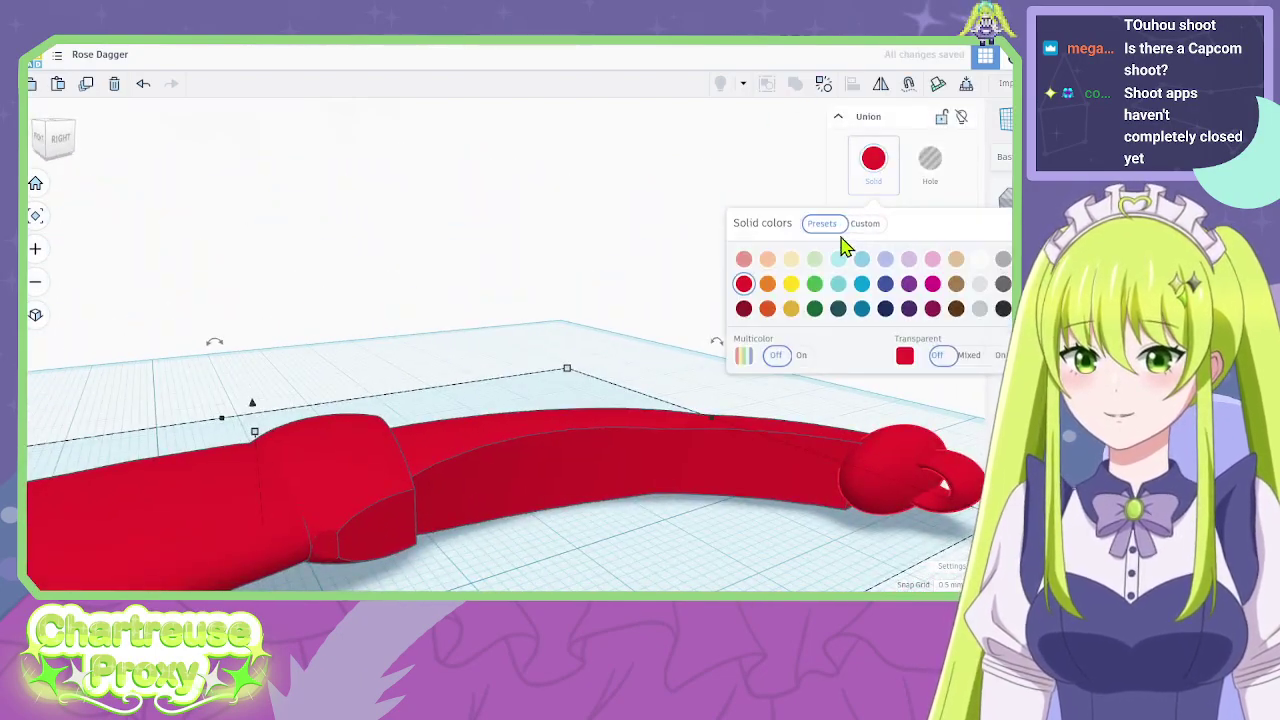
{"action": "left_click", "coordinate": [860, 284]}
{"action": "right_click_drag", "start_coordinate": [829, 523], "coordinate": [640, 457]}
{"action": "scroll", "coordinate": [660, 449], "scroll_direction": "down", "scroll_amount": 2}
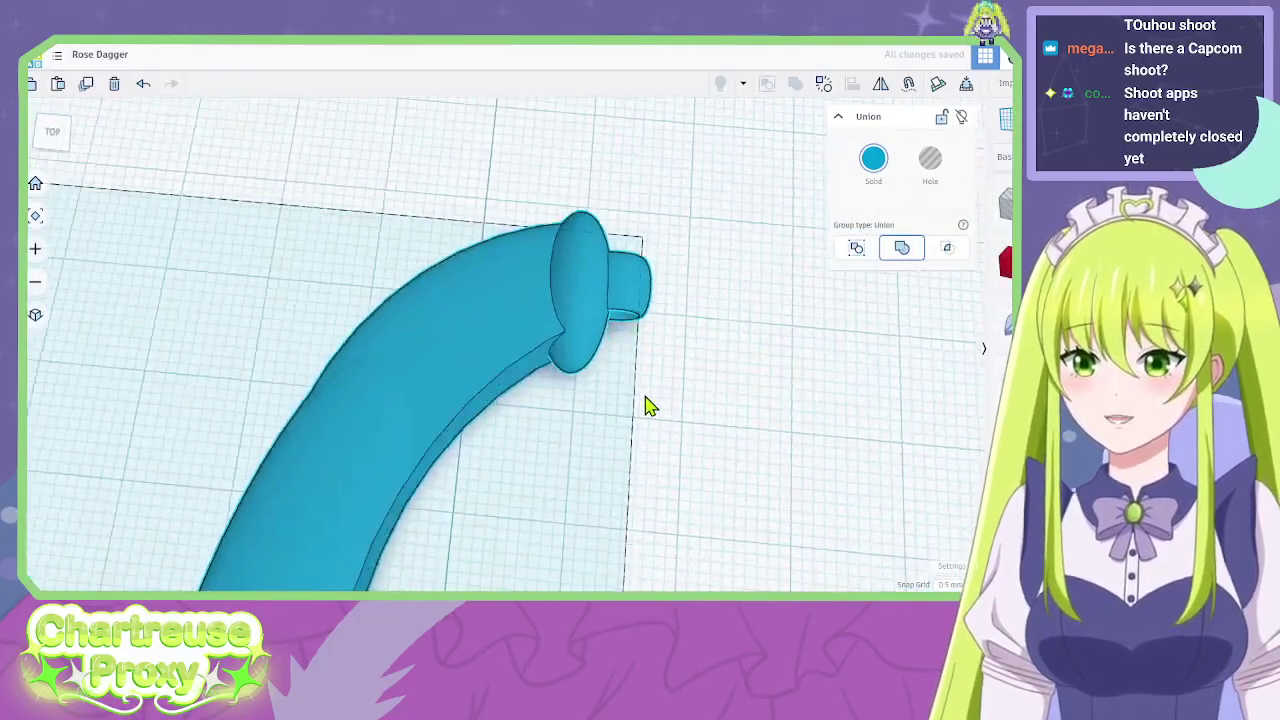
{"action": "right_click_drag", "start_coordinate": [645, 405], "coordinate": [757, 529]}
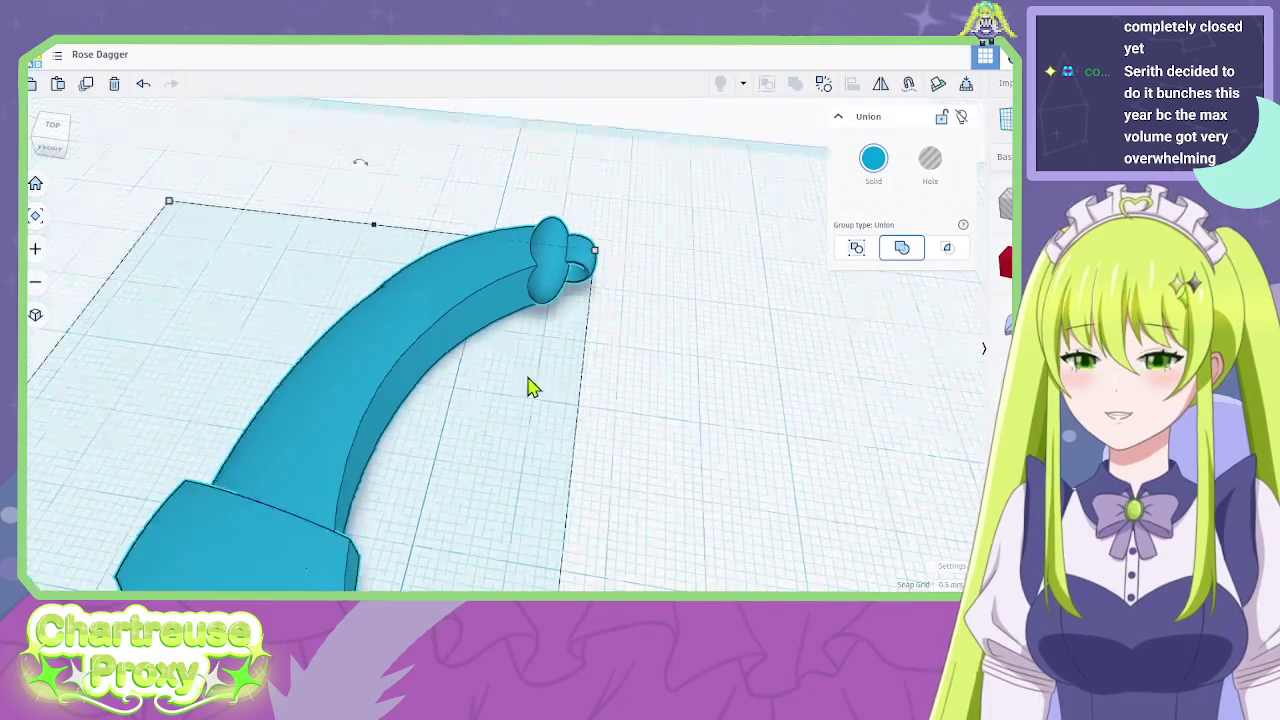
{"action": "right_click_drag", "start_coordinate": [526, 386], "coordinate": [418, 290]}
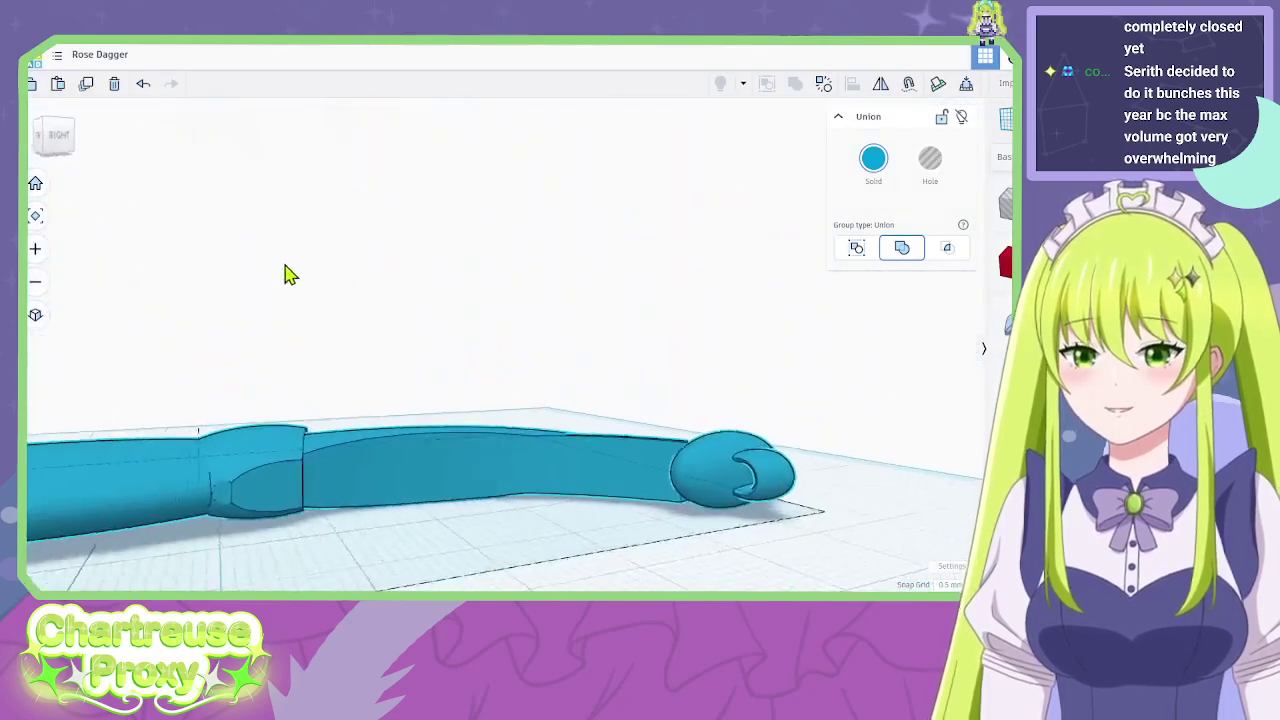
{"action": "right_click_drag", "start_coordinate": [285, 275], "coordinate": [630, 433]}
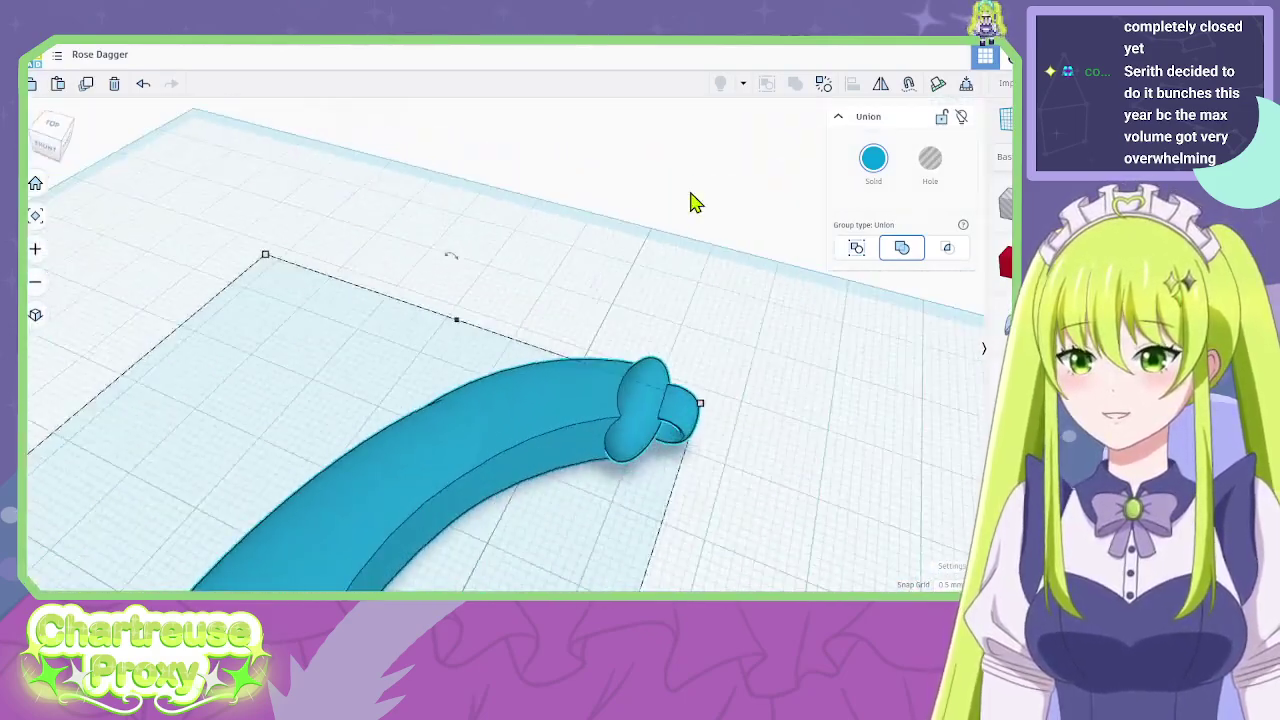
Ungroup the dagger and stretch the pommel sphere to 8.50 mm along the handle.
{"action": "left_click", "coordinate": [828, 88]}
{"action": "left_click", "coordinate": [623, 371]}
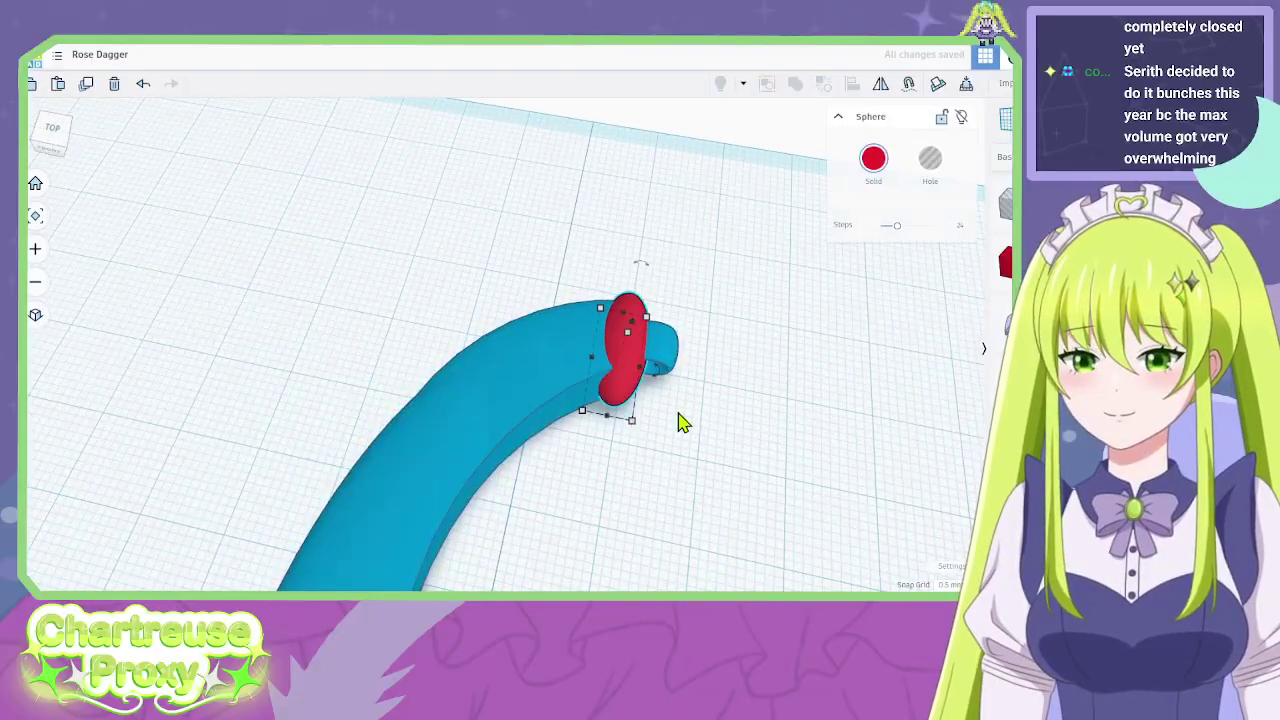
{"action": "left_click_drag", "start_coordinate": [598, 368], "coordinate": [577, 363]}
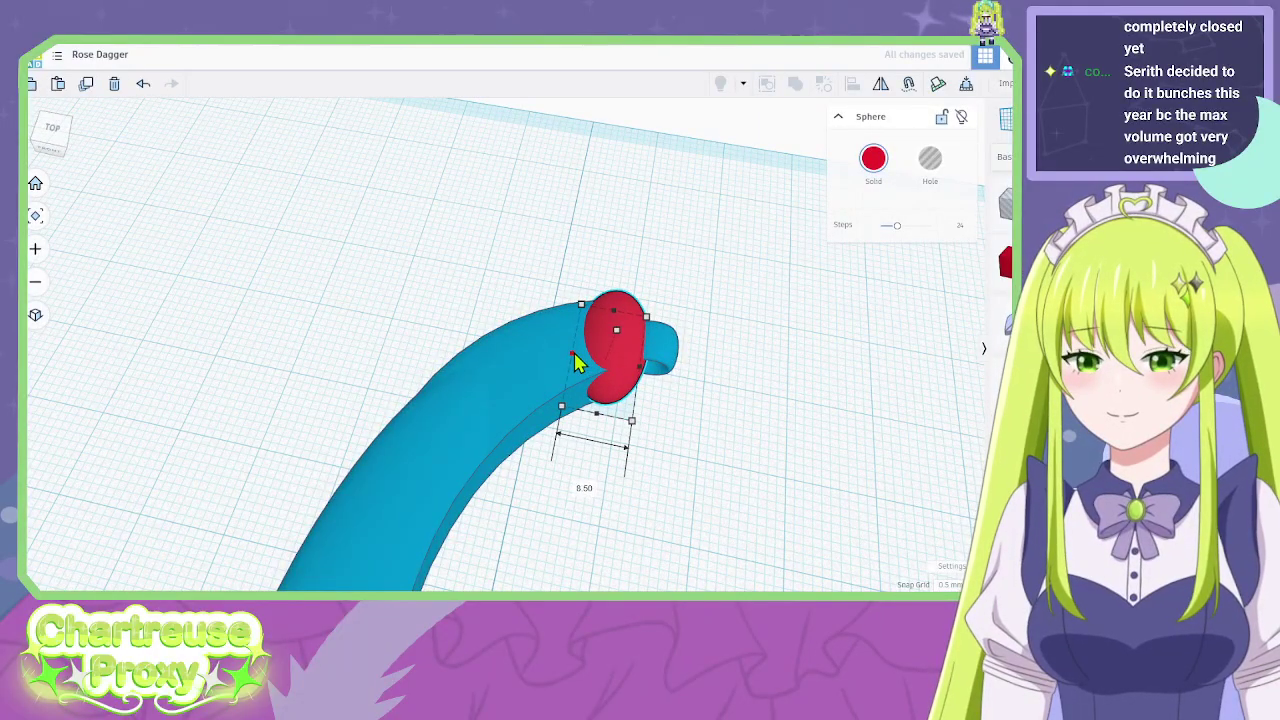
{"action": "left_click", "coordinate": [768, 456]}
Nudge the ring behind the red pommel sideways by two grid steps.
{"action": "right_click_drag", "start_coordinate": [768, 456], "coordinate": [550, 222]}
{"action": "right_click_drag", "start_coordinate": [689, 420], "coordinate": [603, 432]}
{"action": "left_click", "coordinate": [686, 445]}
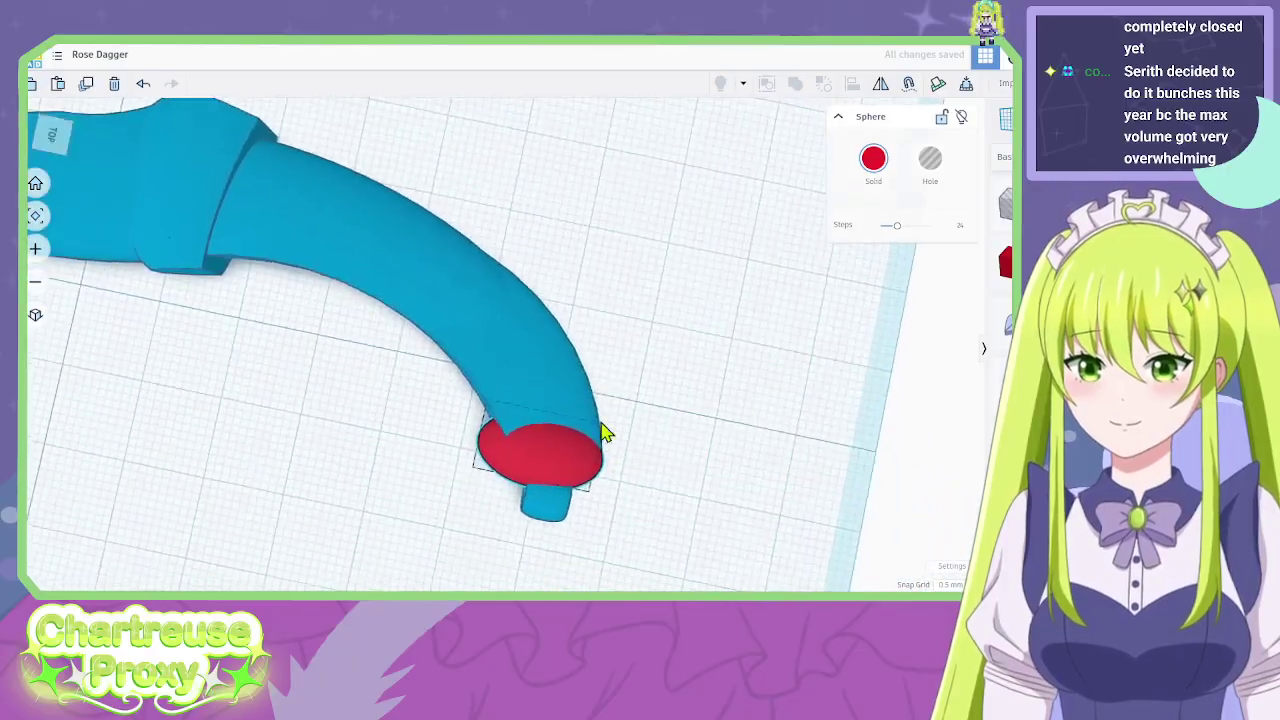
{"action": "scroll", "coordinate": [603, 432], "scroll_direction": "up", "scroll_amount": 5}
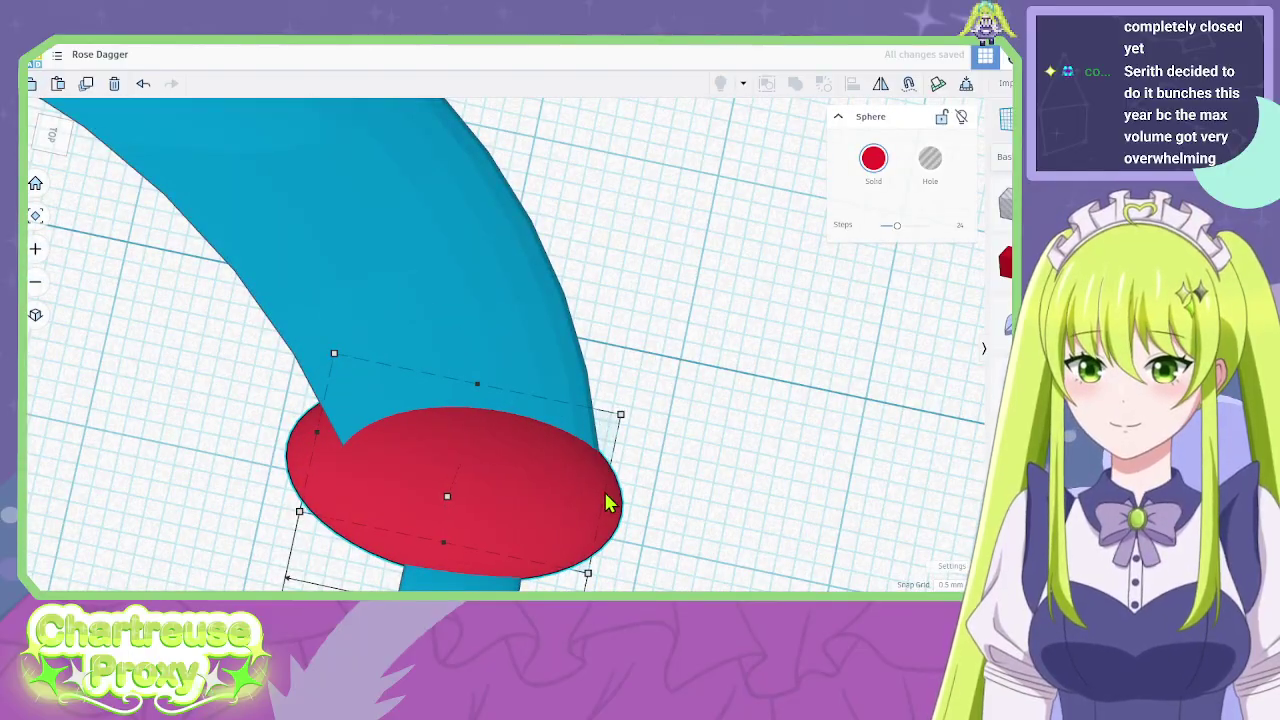
{"action": "right_click_drag", "start_coordinate": [606, 494], "coordinate": [716, 450]}
{"action": "left_click", "coordinate": [583, 342]}
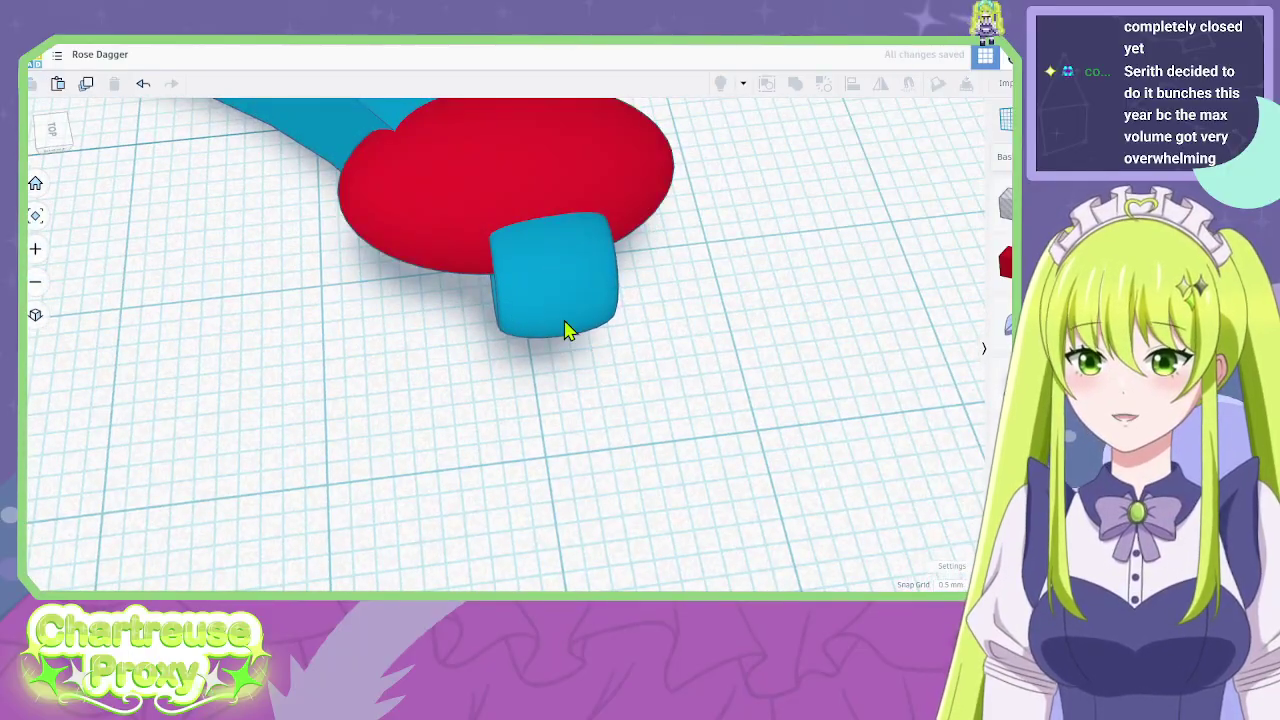
{"action": "left_click", "coordinate": [565, 320]}
{"action": "key", "text": "Left"}
{"action": "key", "text": "Left"}
{"action": "left_click", "coordinate": [840, 395]}
{"action": "right_click_drag", "start_coordinate": [845, 397], "coordinate": [655, 390]}
Select the dagger body, pommel and ring, combine them into one union and colour it blue.
{"action": "scroll", "coordinate": [656, 392], "scroll_direction": "down", "scroll_amount": 5}
{"action": "middle_click_drag", "start_coordinate": [716, 404], "coordinate": [624, 286]}
{"action": "right_click_drag", "start_coordinate": [624, 286], "coordinate": [360, 223]}
{"action": "left_click_drag", "start_coordinate": [360, 223], "coordinate": [698, 135]}
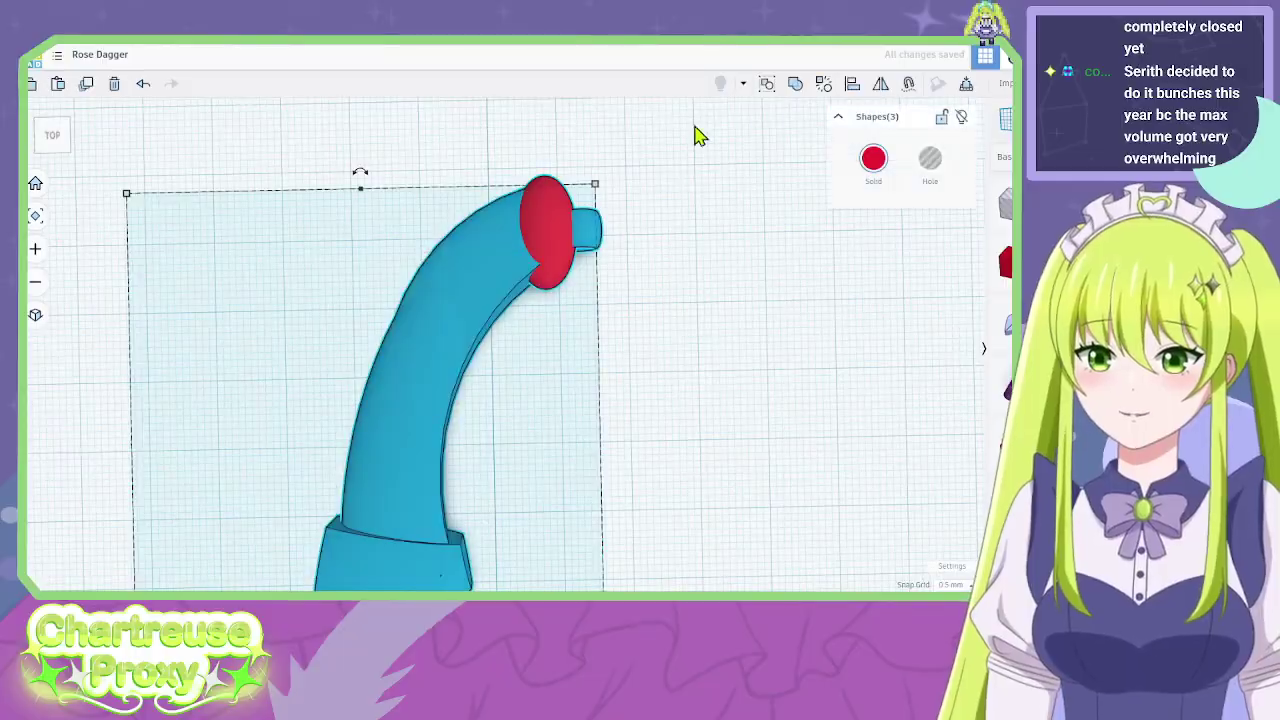
{"action": "left_click", "coordinate": [795, 85]}
{"action": "right_click_drag", "start_coordinate": [709, 369], "coordinate": [688, 185]}
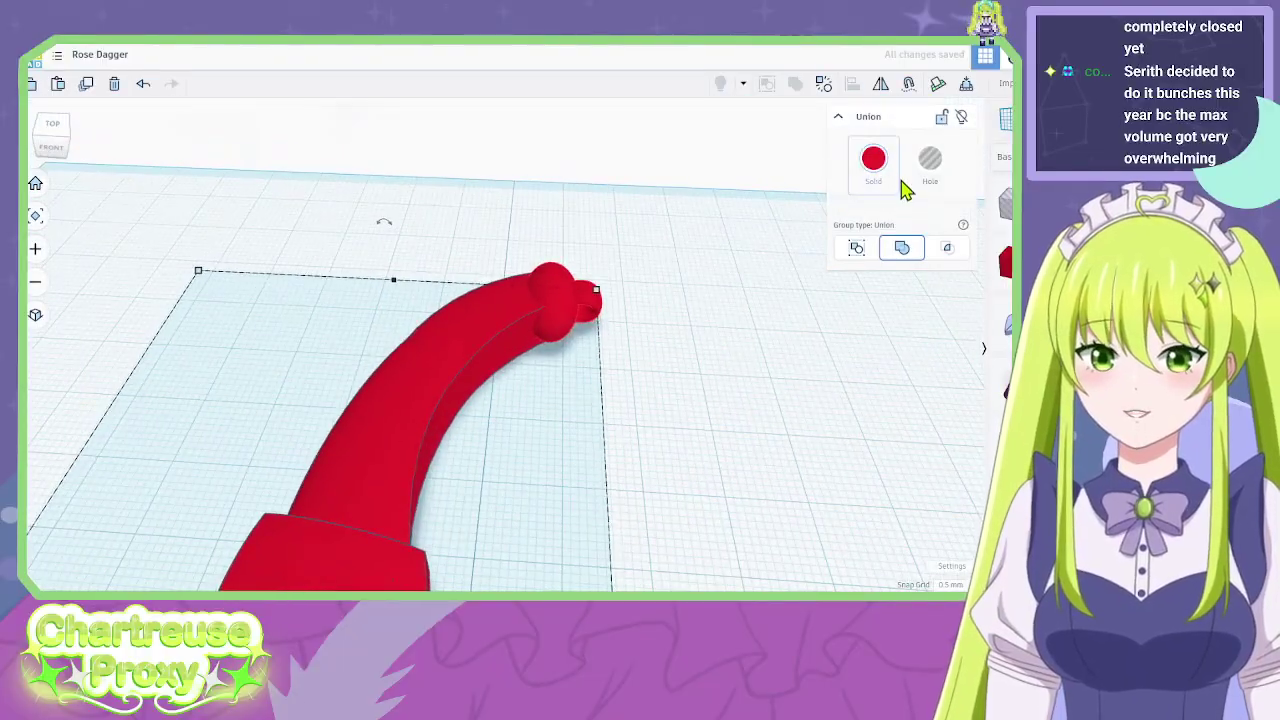
{"action": "left_click", "coordinate": [874, 162]}
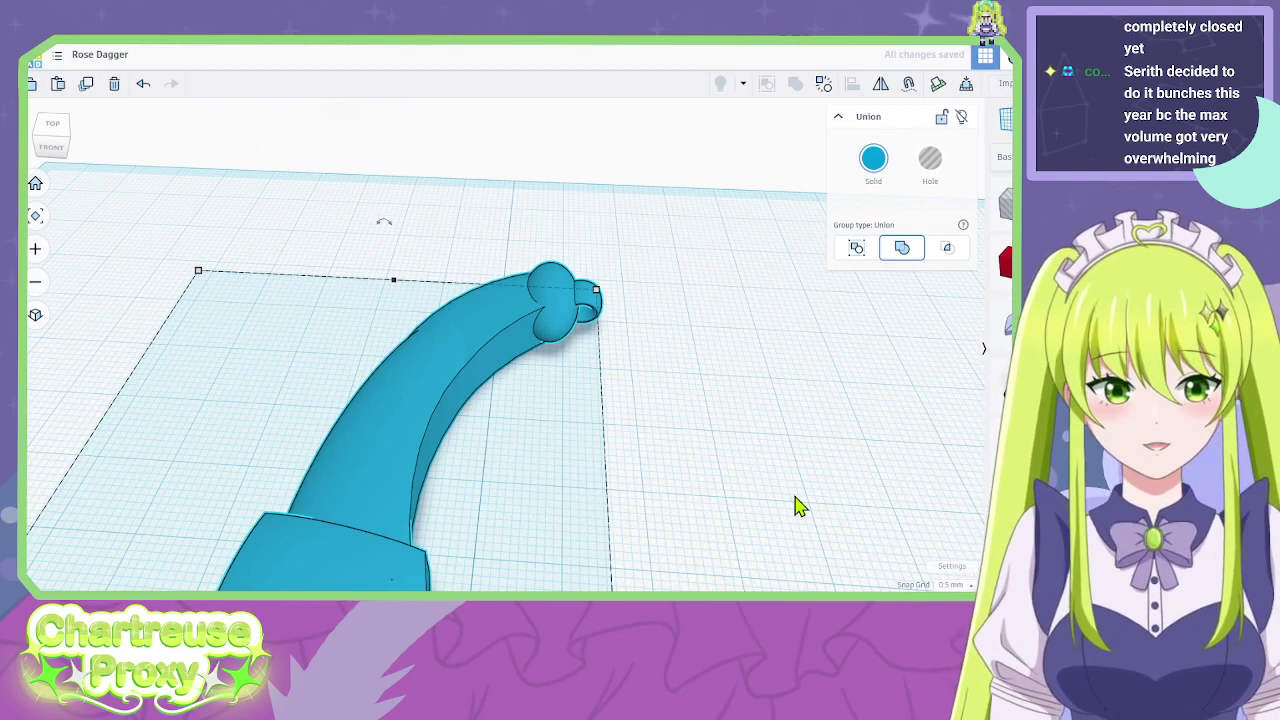
{"action": "right_click_drag", "start_coordinate": [800, 507], "coordinate": [766, 560]}
{"action": "left_click", "coordinate": [668, 407]}
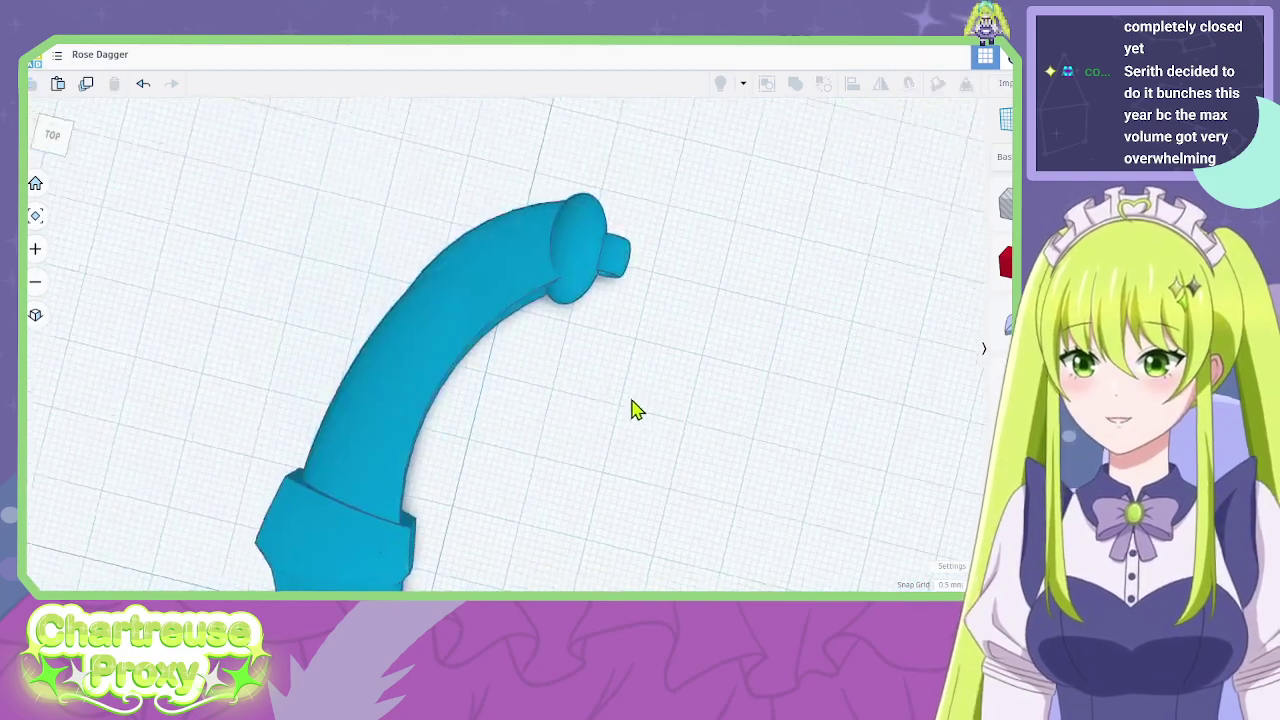
Examine the collar where the sheath meets the handle from several angles.
{"action": "right_click_drag", "start_coordinate": [500, 228], "coordinate": [476, 456]}
{"action": "scroll", "coordinate": [764, 336], "scroll_direction": "up", "scroll_amount": 3}
{"action": "scroll", "coordinate": [462, 442], "scroll_direction": "up", "scroll_amount": 6}
{"action": "right_click_drag", "start_coordinate": [418, 391], "coordinate": [366, 180]}
{"action": "right_click_drag", "start_coordinate": [390, 450], "coordinate": [397, 582]}
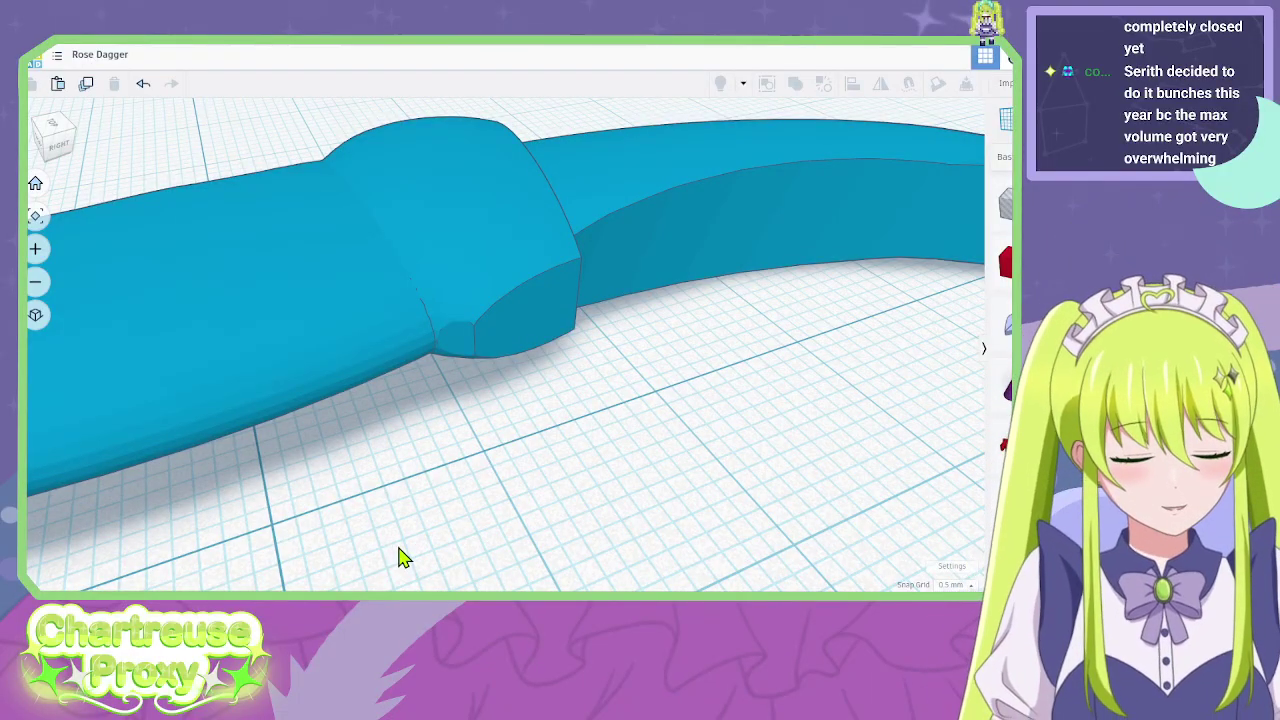
{"action": "mouse_move", "coordinate": [628, 413]}
{"action": "right_mouse_down"}
{"action": "mouse_move", "coordinate": [803, 437]}
{"action": "mouse_move", "coordinate": [760, 409]}
{"action": "mouse_move", "coordinate": [694, 414]}
{"action": "mouse_move", "coordinate": [740, 477]}
{"action": "mouse_move", "coordinate": [714, 417]}
{"action": "mouse_move", "coordinate": [738, 510]}
{"action": "mouse_move", "coordinate": [594, 303]}
{"action": "mouse_move", "coordinate": [645, 413]}
{"action": "right_mouse_up"}
{"action": "scroll", "coordinate": [697, 413], "scroll_direction": "down", "scroll_amount": 5}
Duplicate the whole dagger and place the copy beside the original.
{"action": "left_click", "coordinate": [578, 388]}
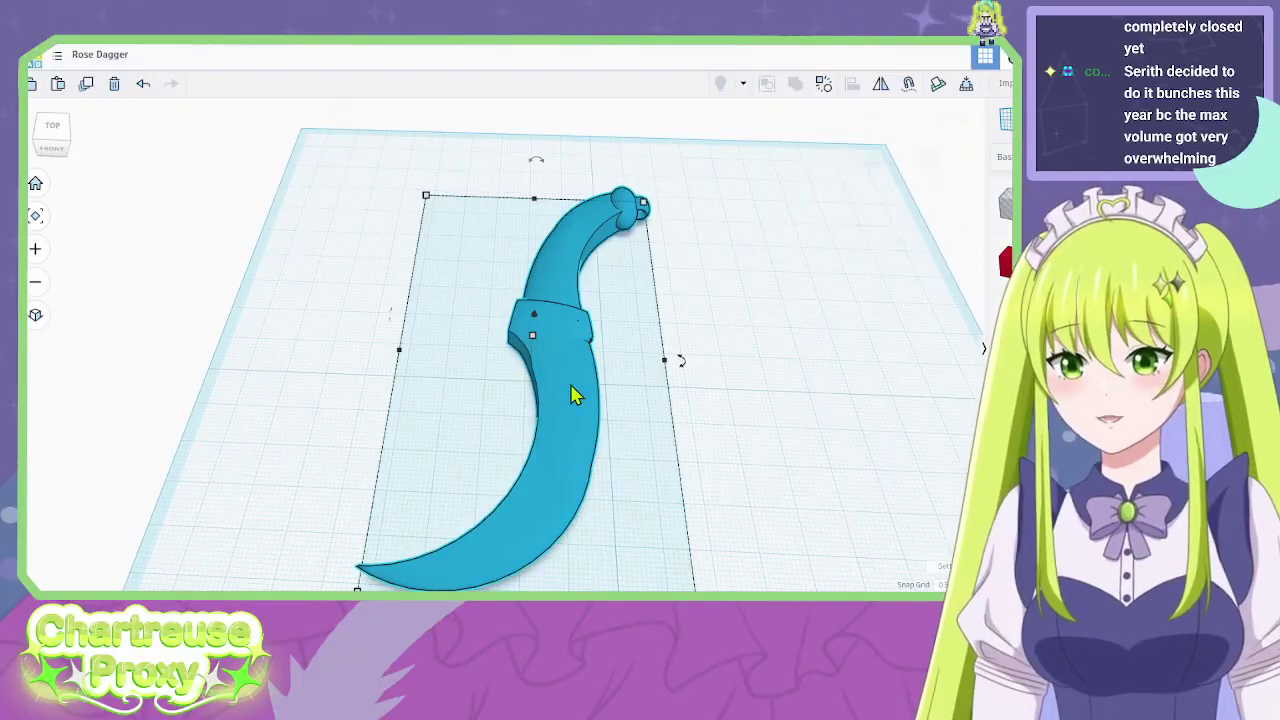
{"action": "key", "text": "ctrl+d"}
{"action": "left_click_drag", "start_coordinate": [560, 380], "coordinate": [755, 385]}
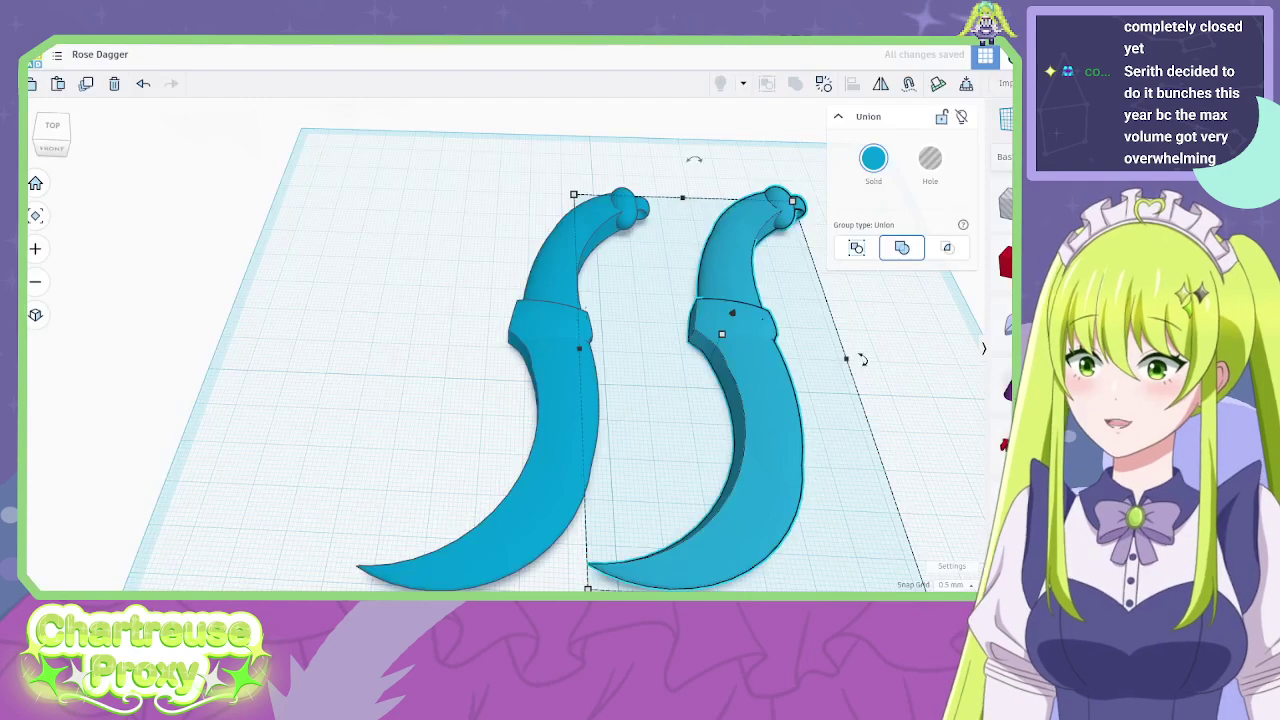
{"action": "mouse_move", "coordinate": [851, 357]}
{"action": "right_mouse_down"}
{"action": "mouse_move", "coordinate": [789, 426]}
{"action": "mouse_move", "coordinate": [863, 363]}
{"action": "right_mouse_up"}
{"action": "left_click", "coordinate": [863, 363]}
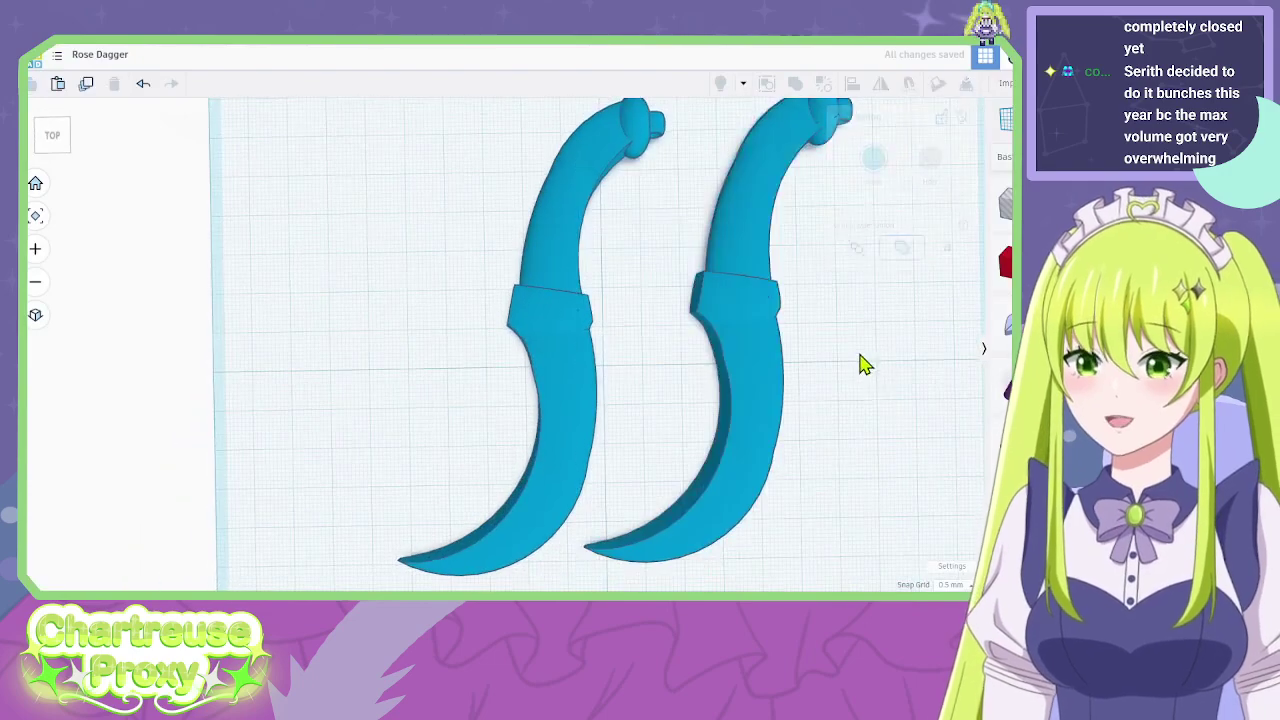
Ungroup the duplicated dagger down to its component shapes and delete the large round hole beside its handle.
{"action": "scroll", "coordinate": [566, 412], "scroll_direction": "up", "scroll_amount": 3}
{"action": "left_click", "coordinate": [566, 412]}
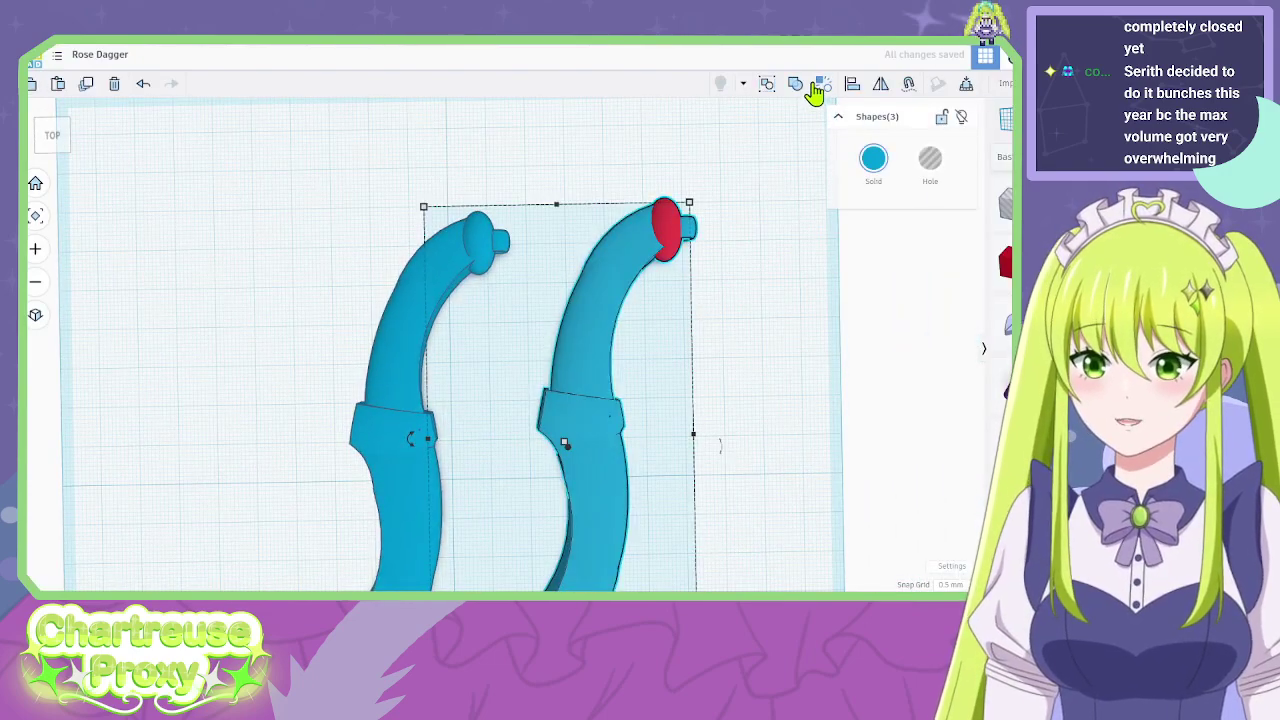
{"action": "left_click", "coordinate": [818, 85]}
{"action": "left_click", "coordinate": [820, 88]}
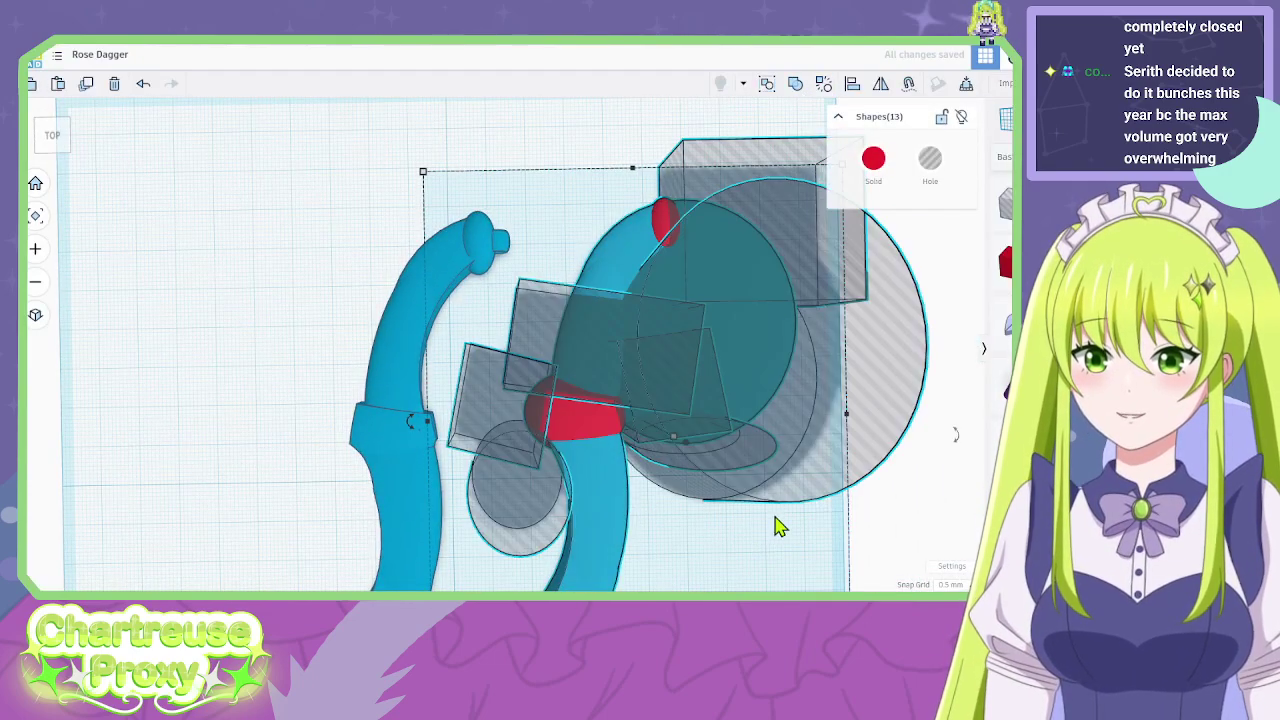
{"action": "left_click", "coordinate": [771, 526]}
{"action": "left_click", "coordinate": [765, 316]}
{"action": "key", "text": "Delete"}
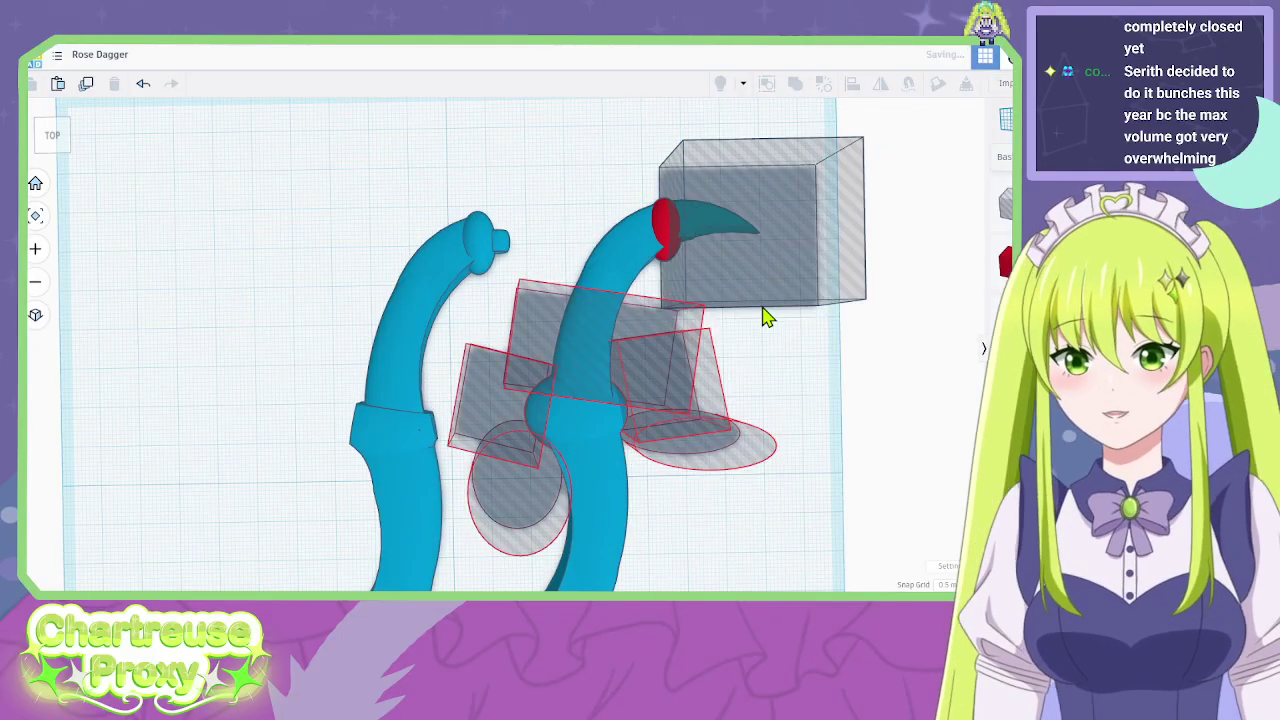
Delete the handle shapes and box hole from the ungrouped copy, keeping only its sheath with the collar.
{"action": "left_click", "coordinate": [750, 238]}
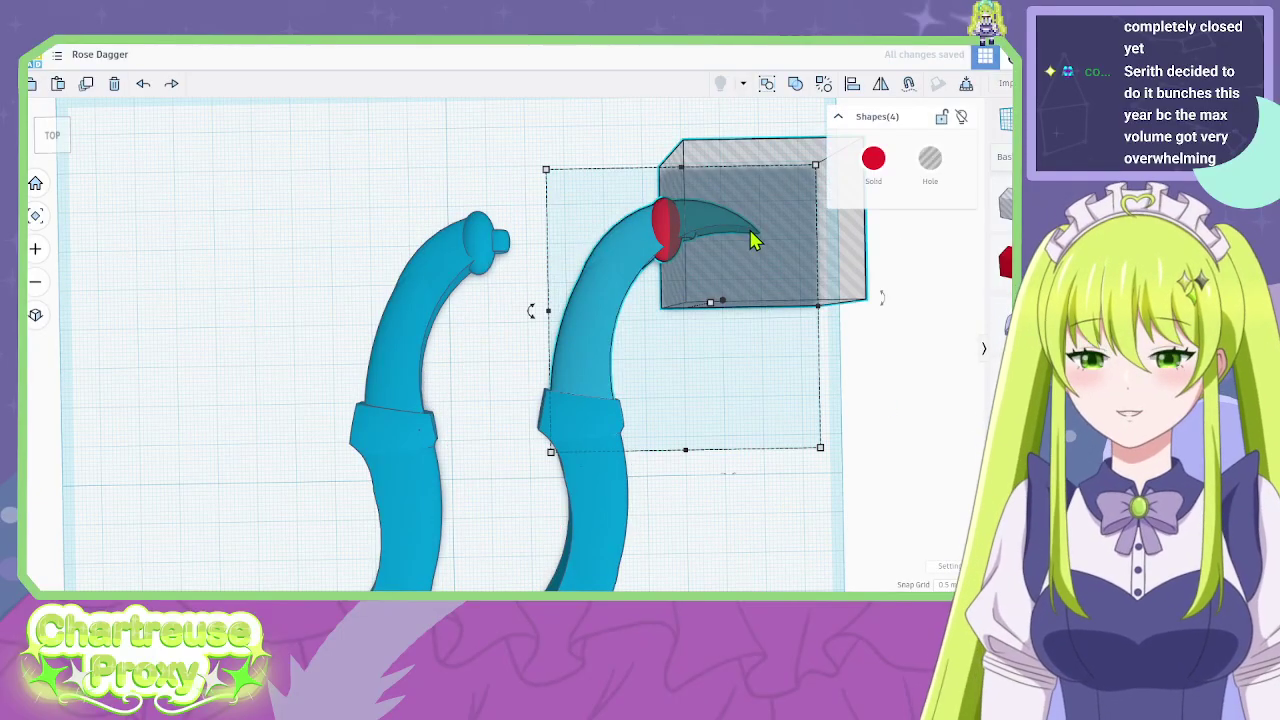
{"action": "key", "text": "Delete"}
{"action": "right_click_drag", "start_coordinate": [702, 447], "coordinate": [690, 485]}
{"action": "left_click", "coordinate": [534, 546]}
{"action": "middle_click_drag", "start_coordinate": [680, 462], "coordinate": [687, 378]}
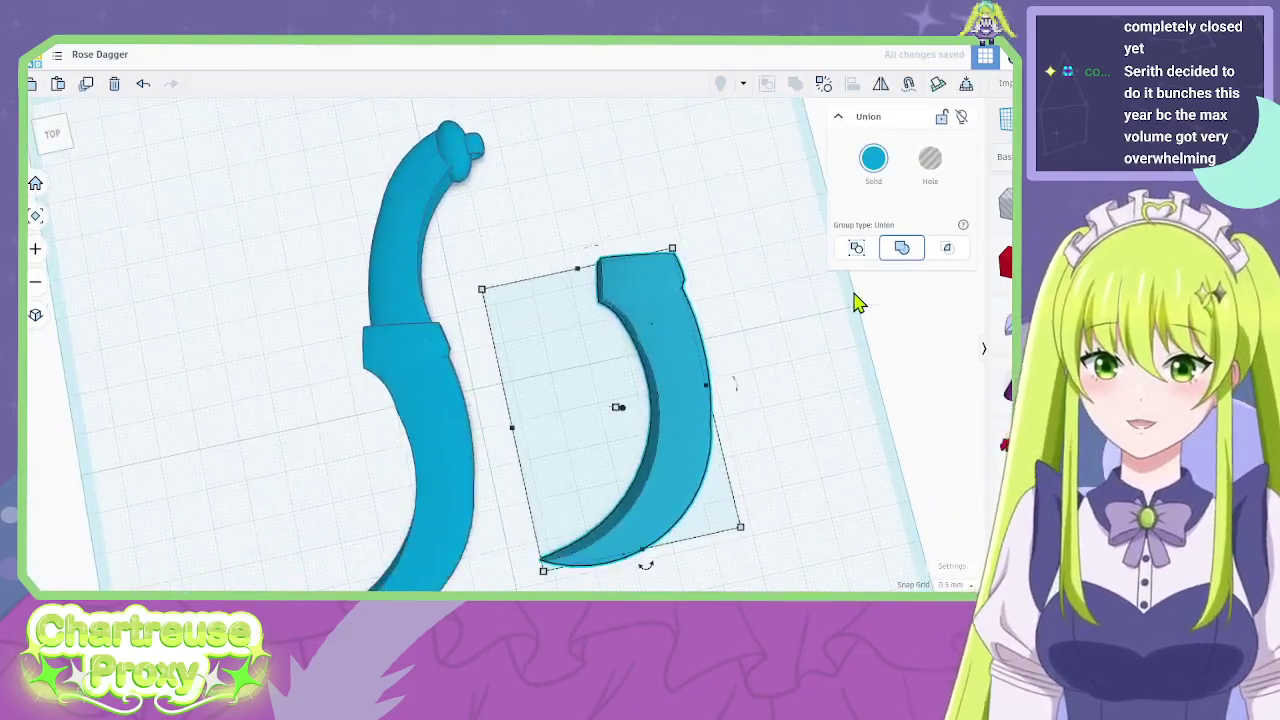
Duplicate the separate sheath-and-collar piece and place the copy beside it.
{"action": "middle_click_drag", "start_coordinate": [540, 221], "coordinate": [542, 191]}
{"action": "left_click", "coordinate": [445, 280]}
{"action": "key", "text": "ctrl+shift+g"}
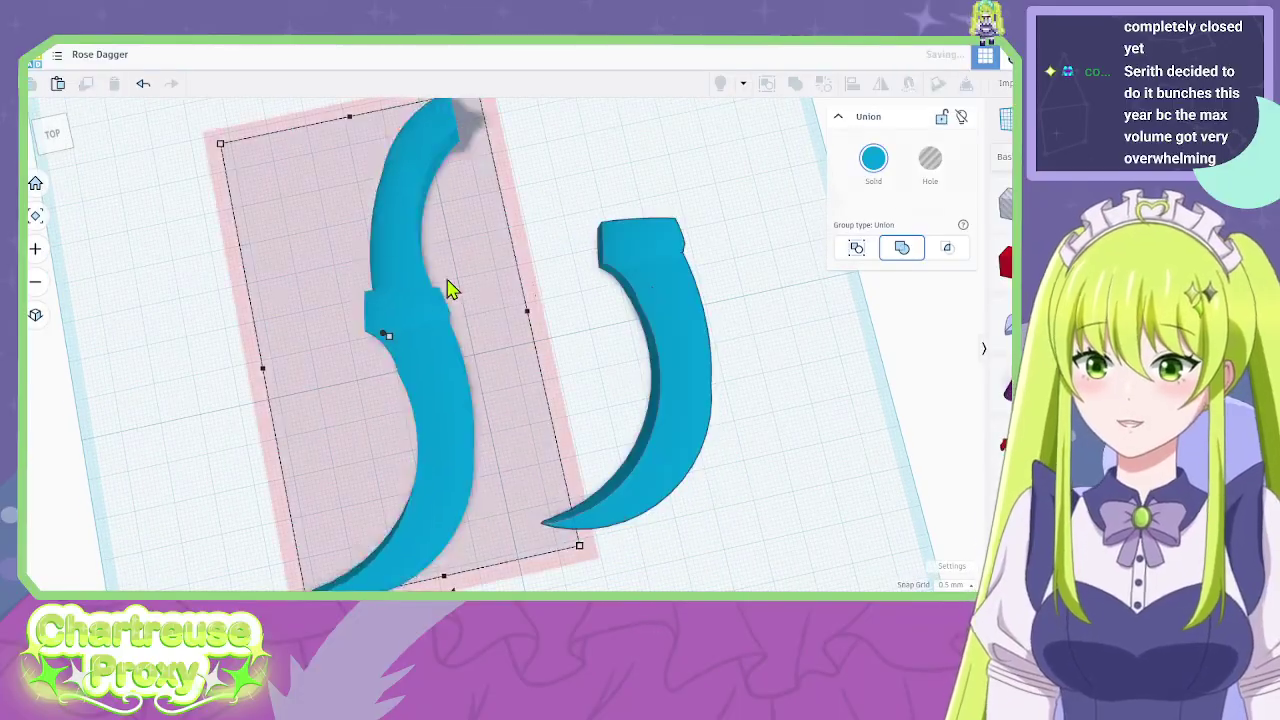
{"action": "left_click", "coordinate": [560, 300]}
{"action": "left_click_drag", "start_coordinate": [658, 368], "coordinate": [767, 386]}
{"action": "left_click", "coordinate": [590, 385]}
{"action": "right_click_drag", "start_coordinate": [475, 390], "coordinate": [398, 340]}
{"action": "left_click_drag", "start_coordinate": [408, 341], "coordinate": [483, 340]}
Reposition the two sheath-and-collar pieces closer to the full dagger on the workplane.
{"action": "right_click_drag", "start_coordinate": [690, 305], "coordinate": [700, 249]}
{"action": "left_click_drag", "start_coordinate": [795, 411], "coordinate": [546, 398]}
{"action": "left_click_drag", "start_coordinate": [493, 362], "coordinate": [806, 456]}
{"action": "key", "text": "ctrl+a"}
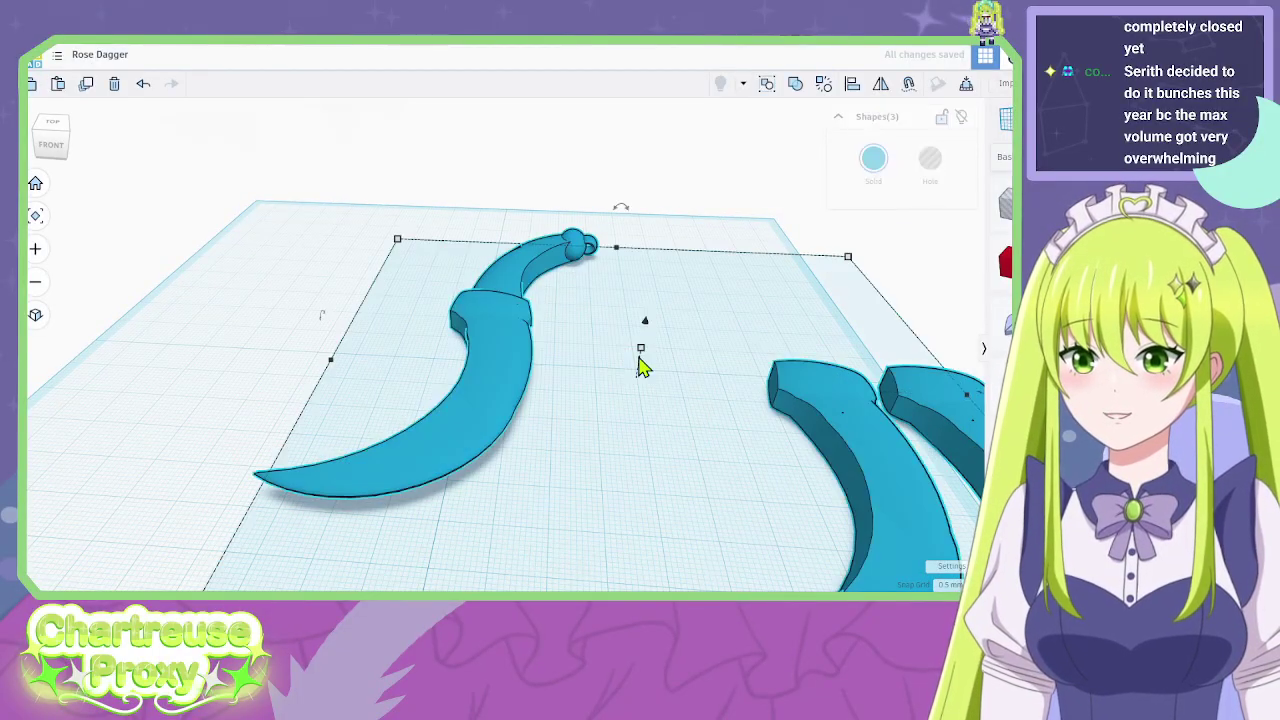
{"action": "left_click", "coordinate": [642, 360]}
{"action": "left_click_drag", "start_coordinate": [941, 411], "coordinate": [677, 344]}
{"action": "right_click_drag", "start_coordinate": [677, 352], "coordinate": [743, 246]}
{"action": "left_click_drag", "start_coordinate": [665, 345], "coordinate": [668, 373]}
{"action": "left_click", "coordinate": [660, 238]}
{"action": "right_click_drag", "start_coordinate": [660, 238], "coordinate": [349, 149]}
{"action": "right_click_drag", "start_coordinate": [610, 345], "coordinate": [551, 343]}
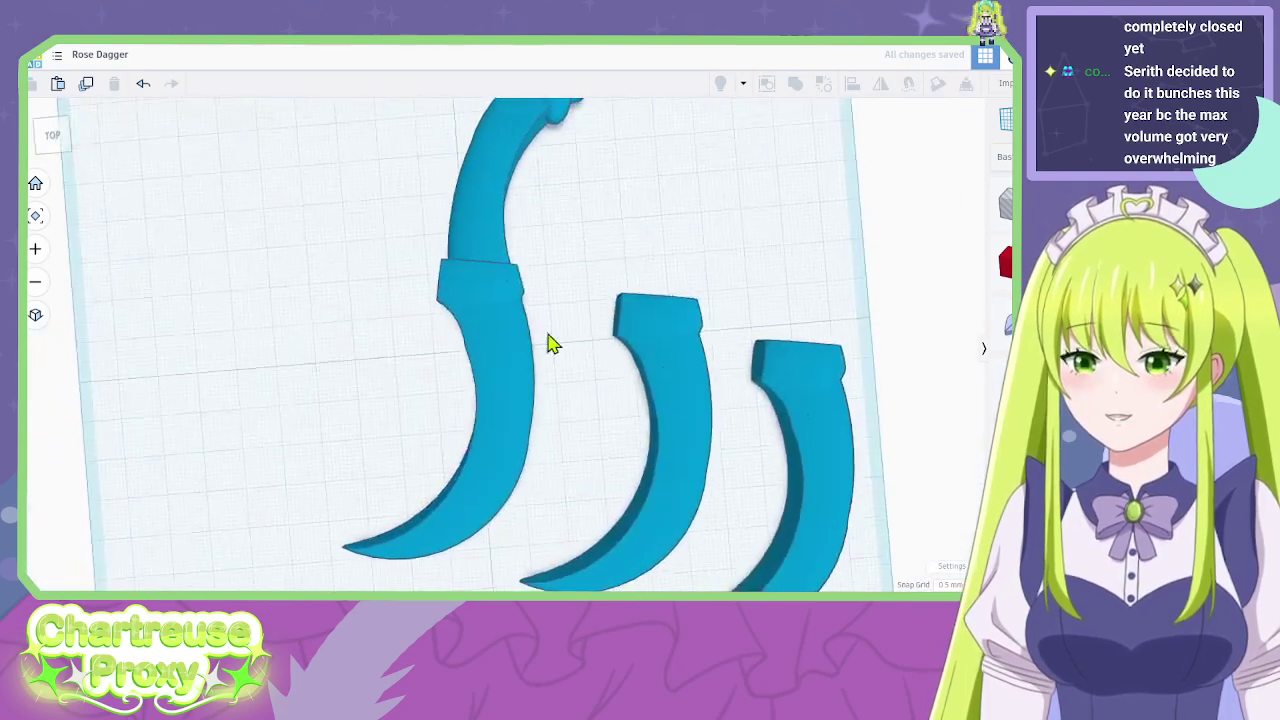
Duplicate the full dagger beside the original and ungroup one of the two down to its component shapes.
{"action": "left_click_drag", "start_coordinate": [422, 312], "coordinate": [449, 294]}
{"action": "key", "text": "ctrl+d"}
{"action": "right_click_drag", "start_coordinate": [449, 294], "coordinate": [617, 214]}
{"action": "scroll", "coordinate": [446, 286], "scroll_direction": "up", "scroll_amount": 2}
{"action": "left_click", "coordinate": [446, 286]}
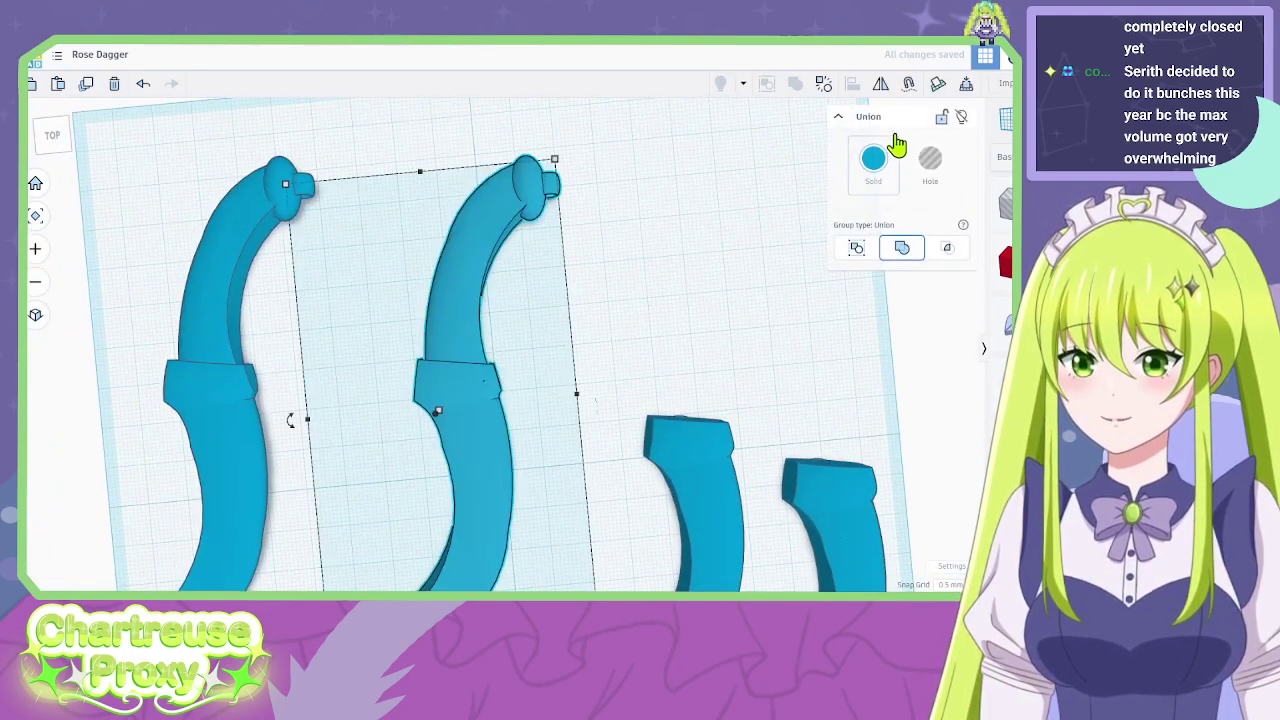
{"action": "left_click", "coordinate": [822, 86]}
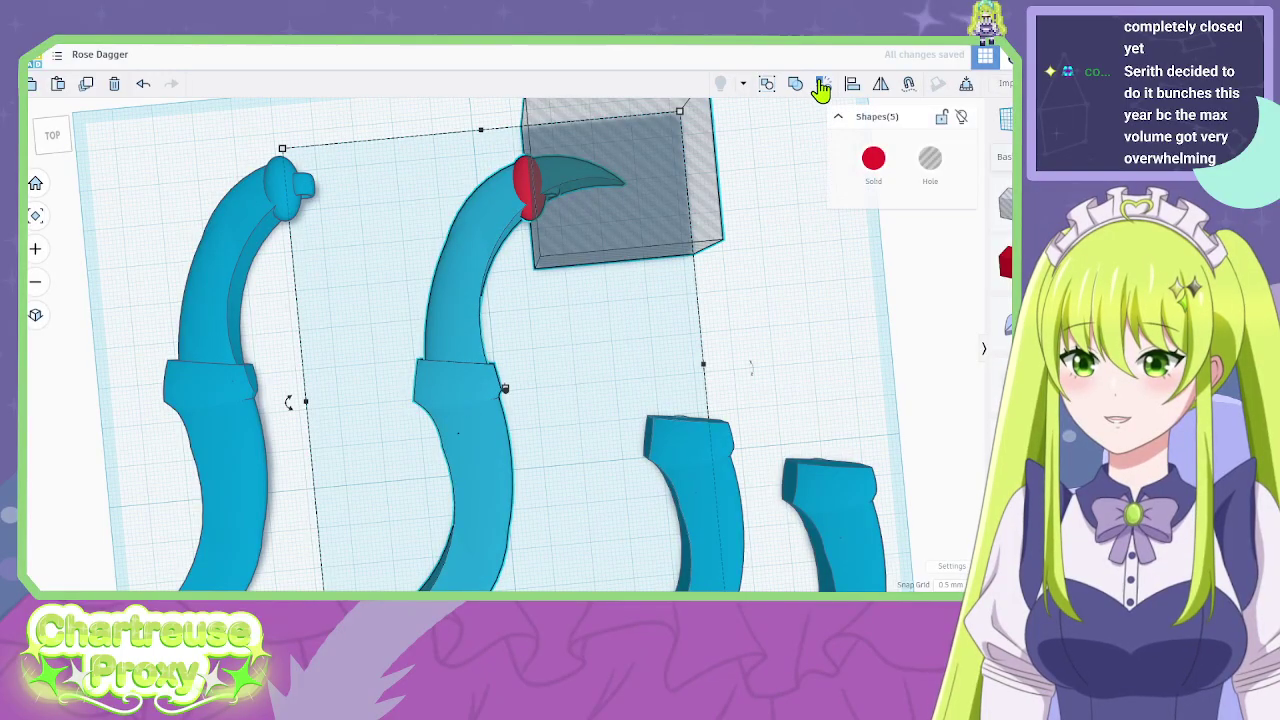
{"action": "left_click", "coordinate": [860, 330]}
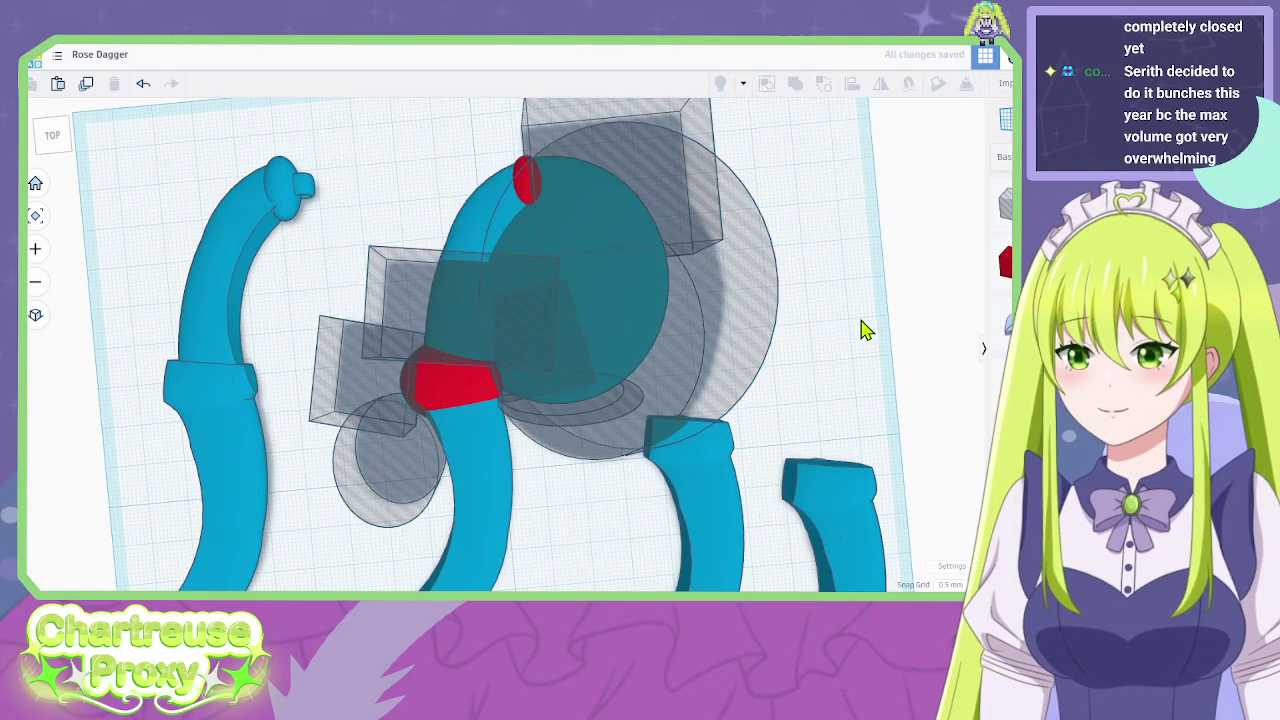
Delete the red collar shape from the ungrouped dagger.
{"action": "right_click_drag", "start_coordinate": [865, 330], "coordinate": [697, 392]}
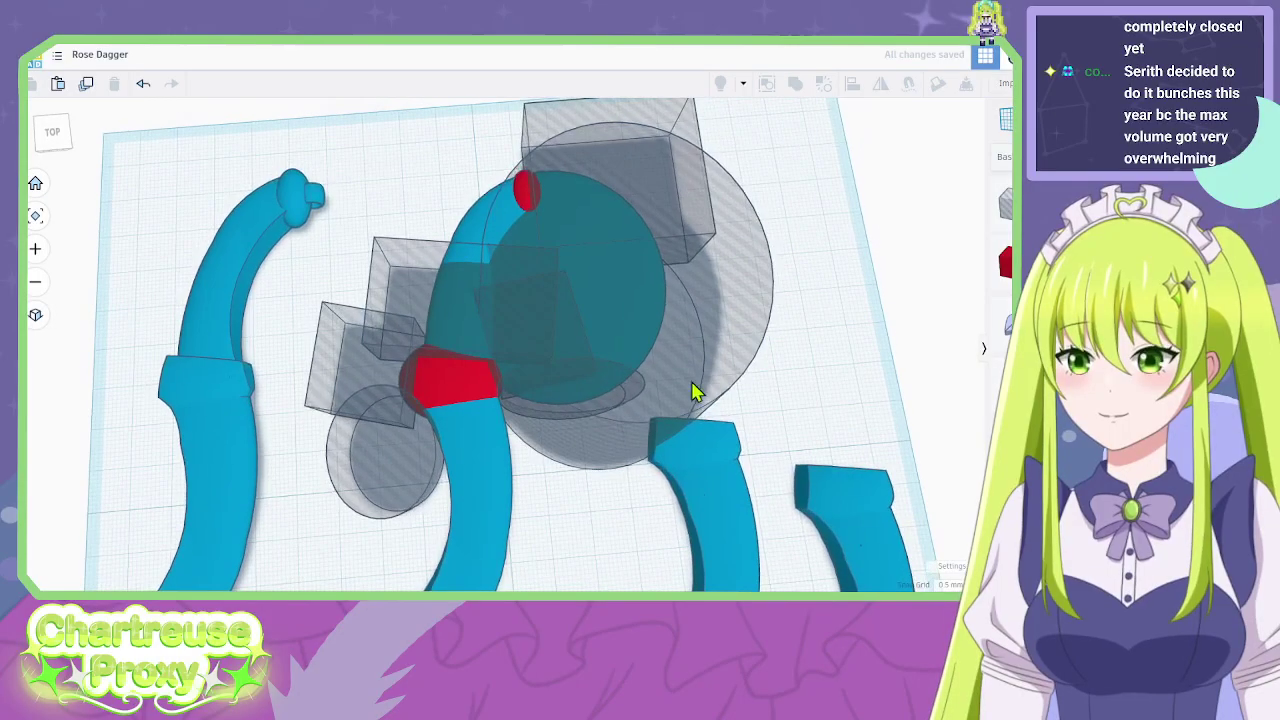
{"action": "right_click_drag", "start_coordinate": [565, 476], "coordinate": [445, 405]}
{"action": "left_click", "coordinate": [440, 400]}
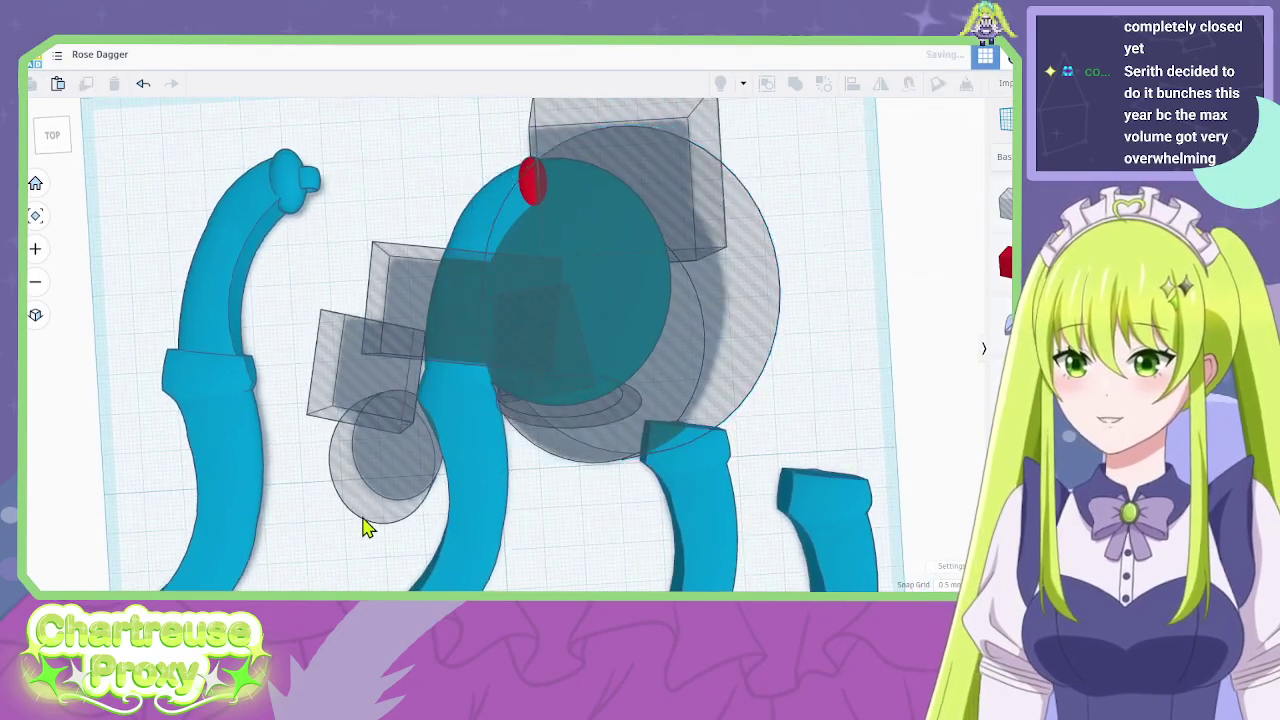
Inspect the small cylinder hole beside the sheath and delete the box hole that crosses the handle.
{"action": "left_click", "coordinate": [378, 474]}
{"action": "scroll", "coordinate": [365, 467], "scroll_direction": "up", "scroll_amount": 5}
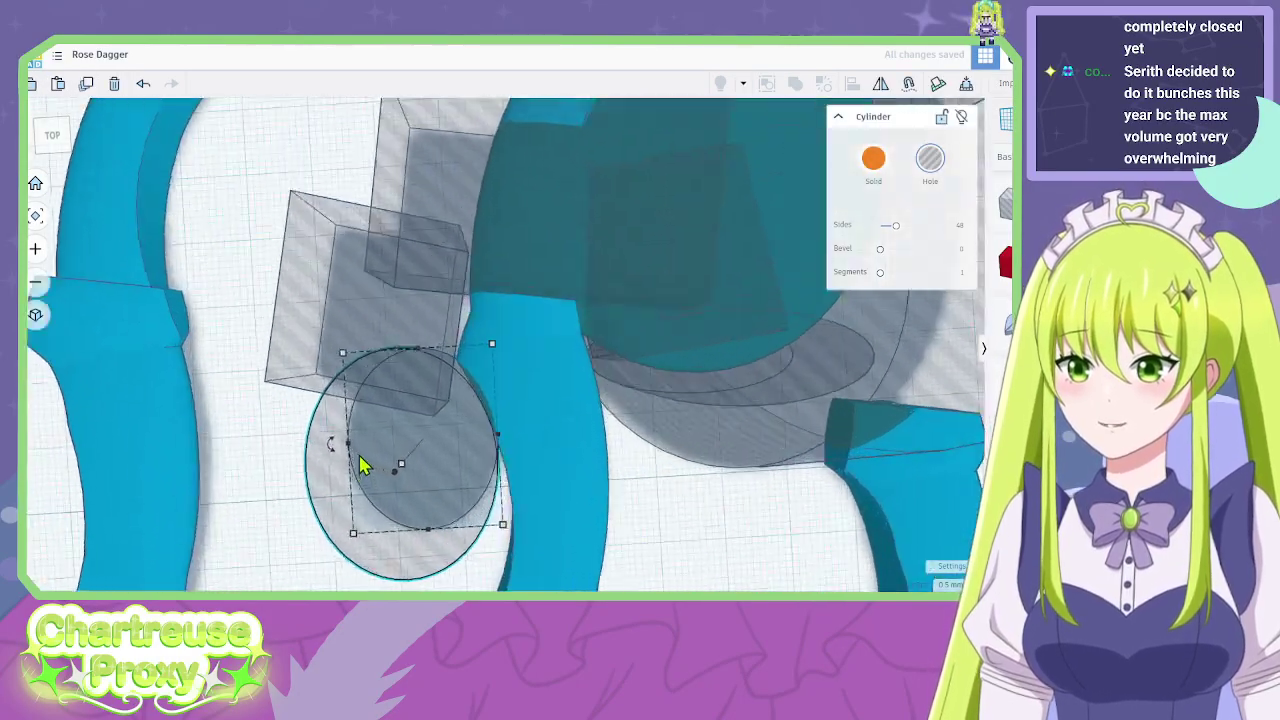
{"action": "left_click_drag", "start_coordinate": [386, 346], "coordinate": [367, 437]}
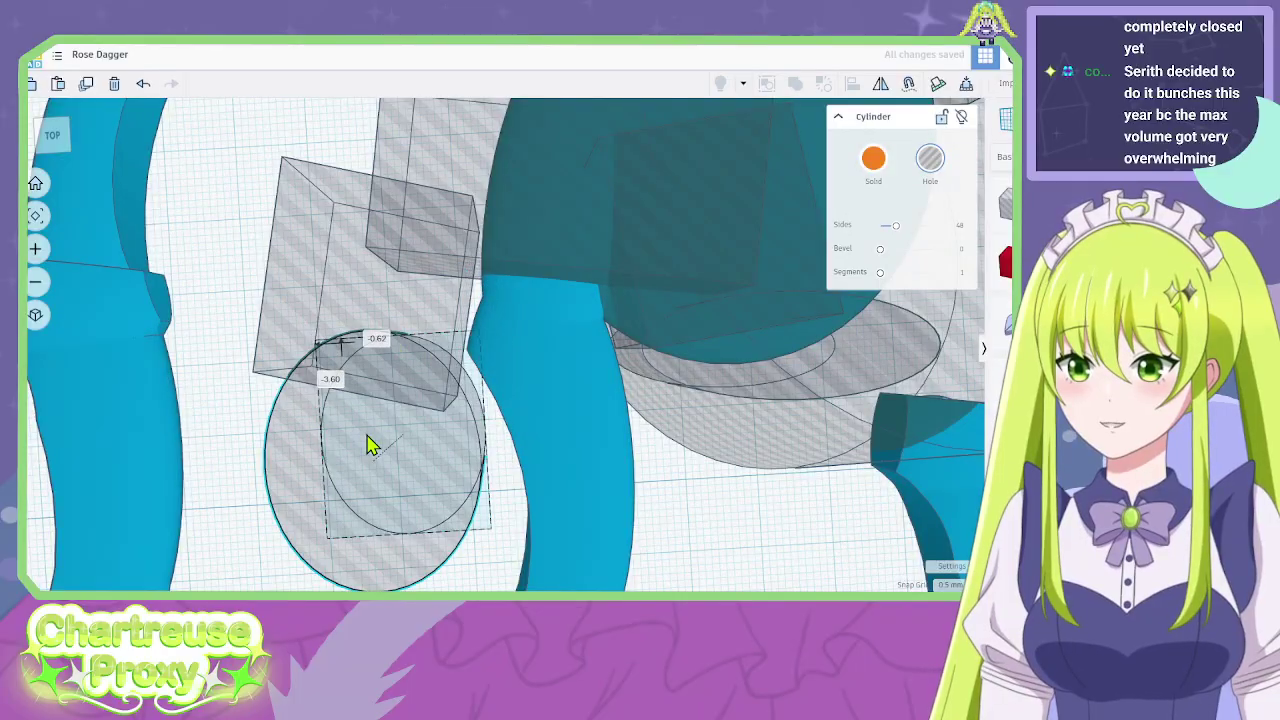
{"action": "left_click", "coordinate": [754, 396]}
{"action": "middle_click_drag", "start_coordinate": [540, 234], "coordinate": [463, 358]}
{"action": "left_click", "coordinate": [456, 342]}
{"action": "key", "text": "Delete"}
Try to pull the collarless sheath clear of the handle shapes and duplicate it.
{"action": "left_click", "coordinate": [635, 478]}
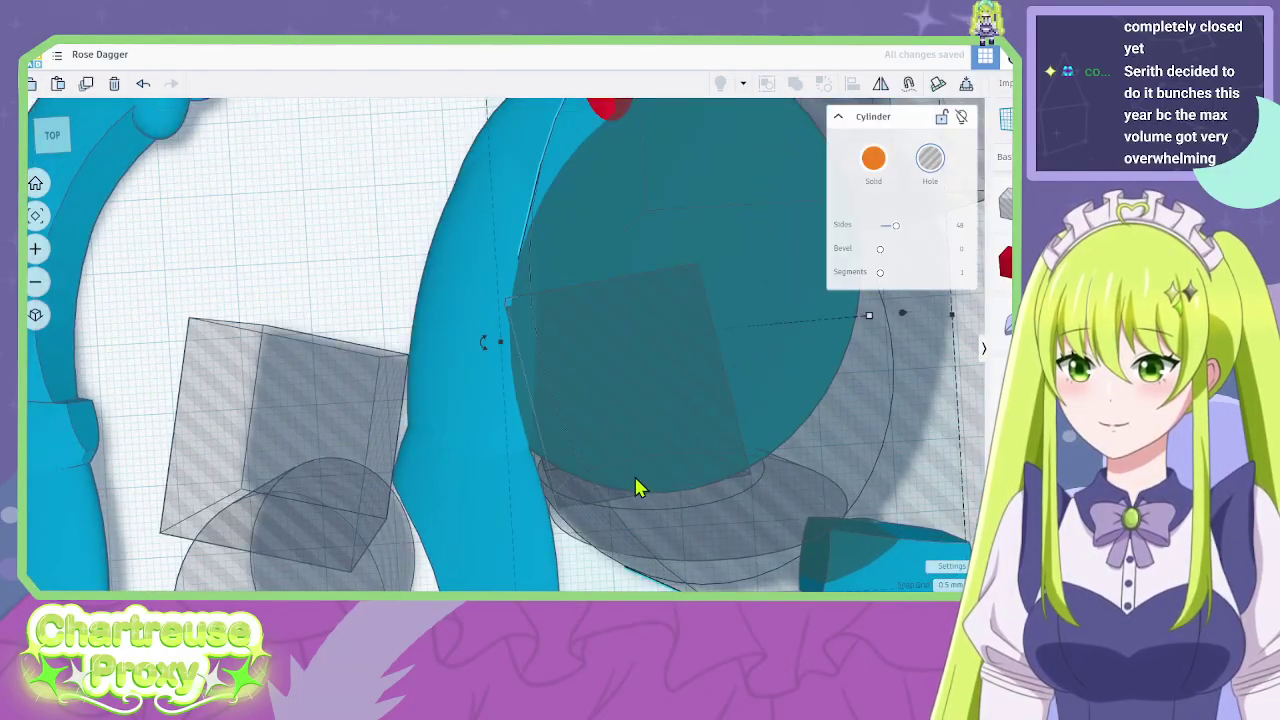
{"action": "scroll", "coordinate": [632, 480], "scroll_direction": "down", "scroll_amount": 3}
{"action": "middle_click_drag", "start_coordinate": [850, 445], "coordinate": [673, 364]}
{"action": "left_click", "coordinate": [448, 475]}
{"action": "middle_click_drag", "start_coordinate": [448, 480], "coordinate": [477, 408]}
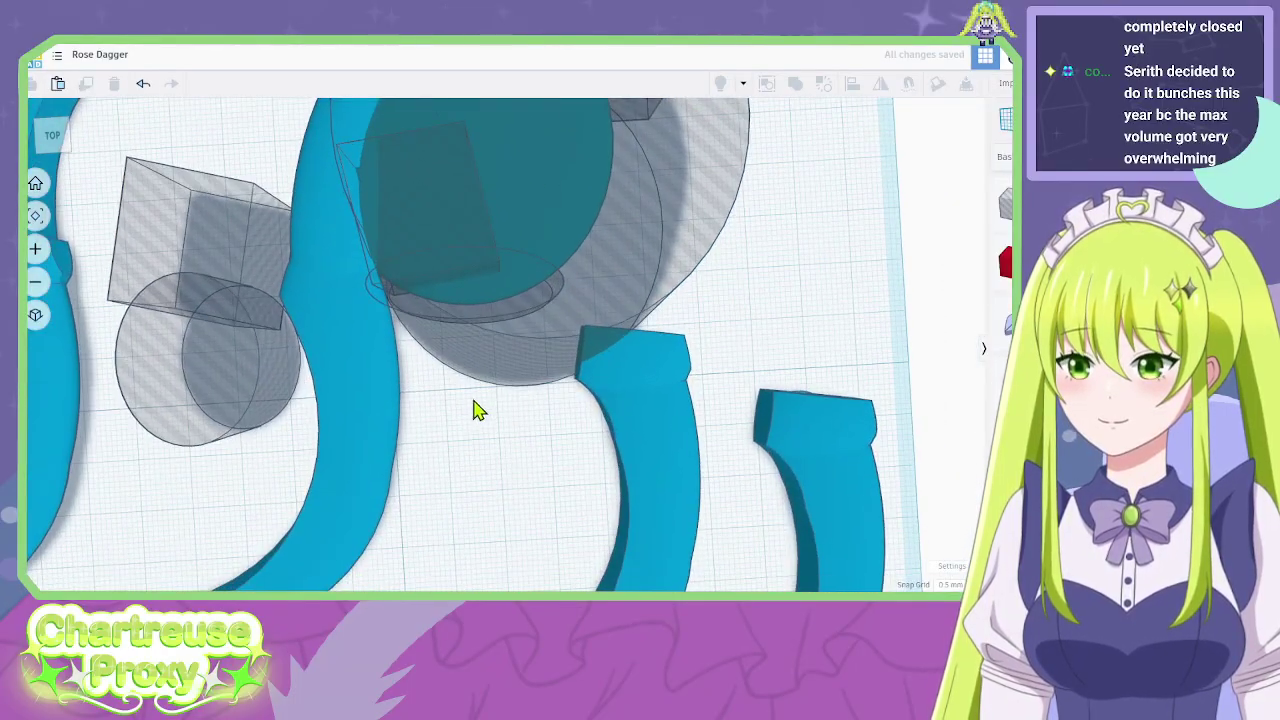
{"action": "left_click", "coordinate": [363, 543]}
{"action": "scroll", "coordinate": [512, 355], "scroll_direction": "up", "scroll_amount": 3}
{"action": "middle_click_drag", "start_coordinate": [512, 355], "coordinate": [560, 298]}
{"action": "left_click_drag", "start_coordinate": [444, 390], "coordinate": [417, 523]}
{"action": "left_click_drag", "start_coordinate": [393, 370], "coordinate": [529, 366], "text": "alt"}
{"action": "middle_click_drag", "start_coordinate": [529, 366], "coordinate": [512, 485]}
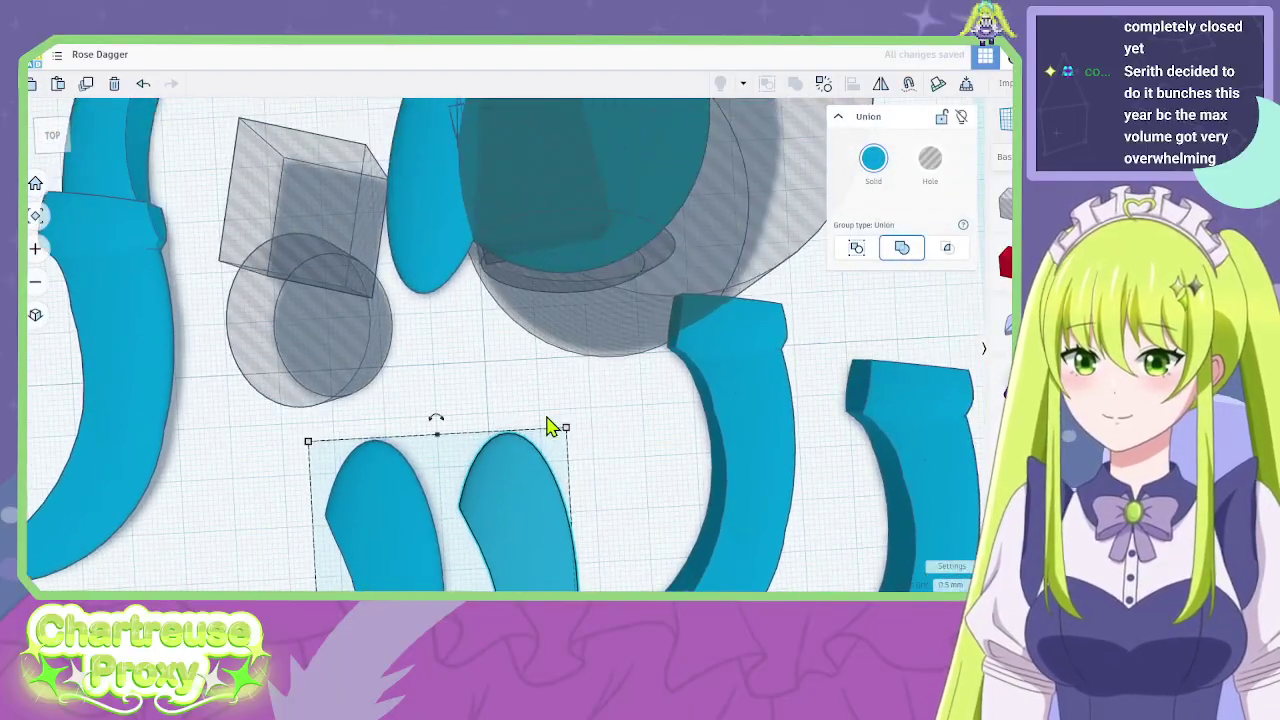
{"action": "middle_click_drag", "start_coordinate": [548, 428], "coordinate": [509, 529]}
{"action": "left_click", "coordinate": [529, 509]}
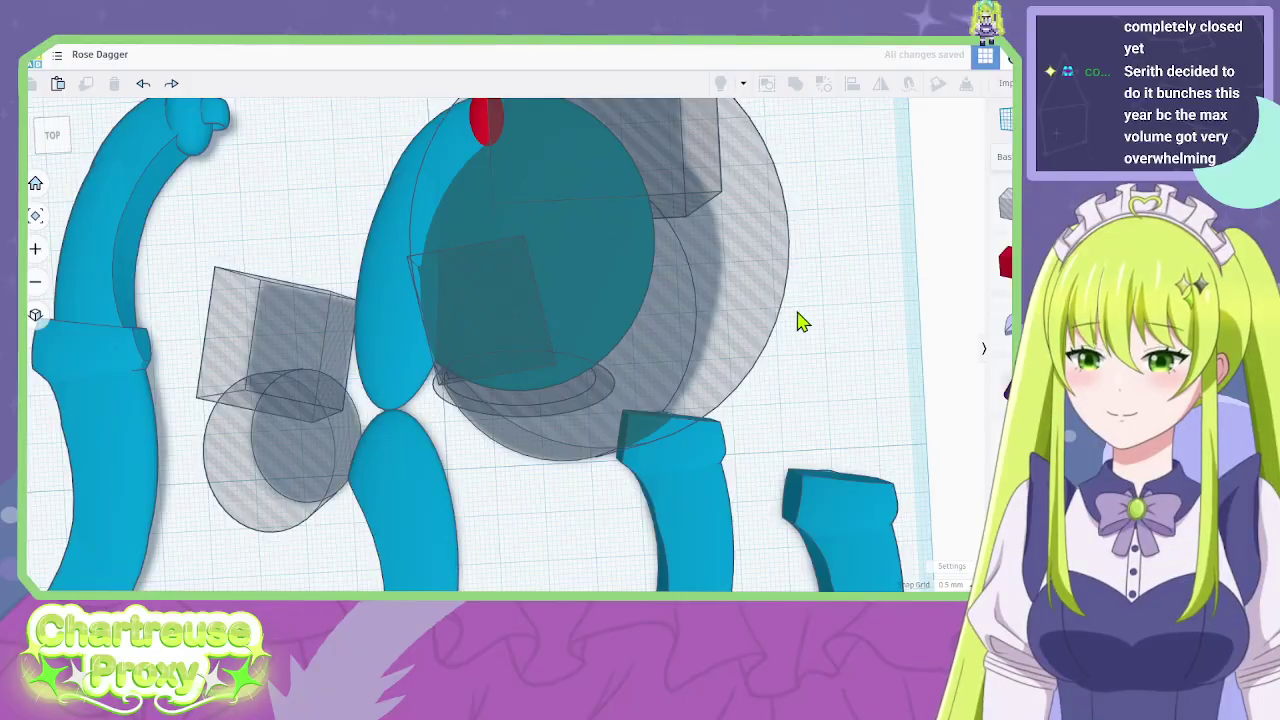
Try to combine the handle shapes, their cutting holes and the red pommel into one union and recolour it.
{"action": "middle_click_drag", "start_coordinate": [353, 251], "coordinate": [443, 306]}
{"action": "left_click", "coordinate": [491, 286]}
{"action": "left_click", "coordinate": [427, 188]}
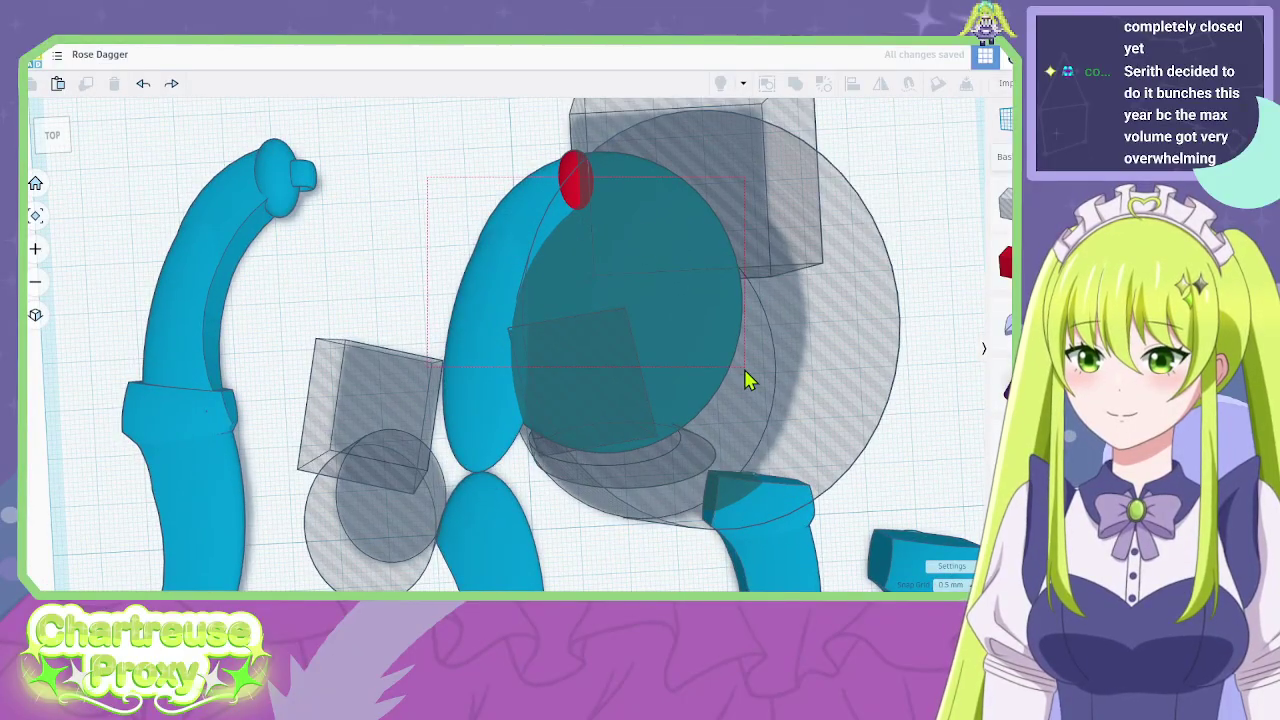
{"action": "left_click_drag", "start_coordinate": [745, 380], "coordinate": [747, 382]}
{"action": "left_click_drag", "start_coordinate": [947, 410], "coordinate": [560, 160]}
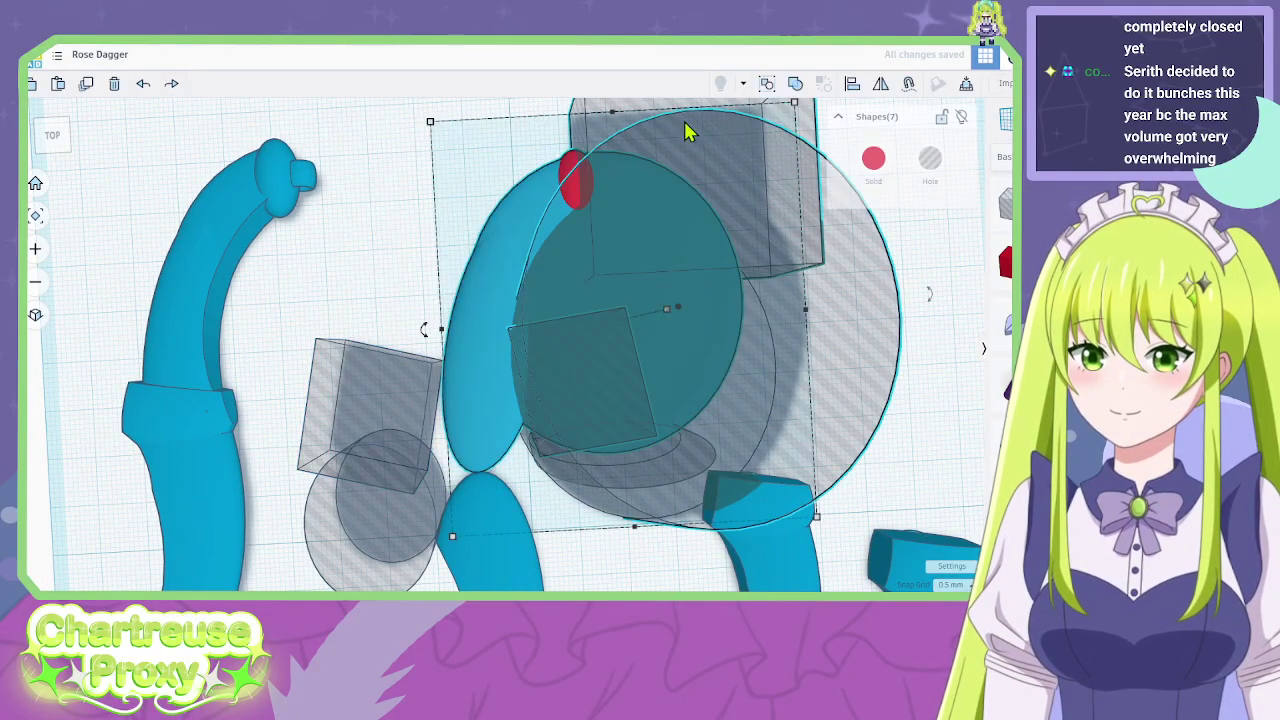
{"action": "left_click", "coordinate": [795, 86]}
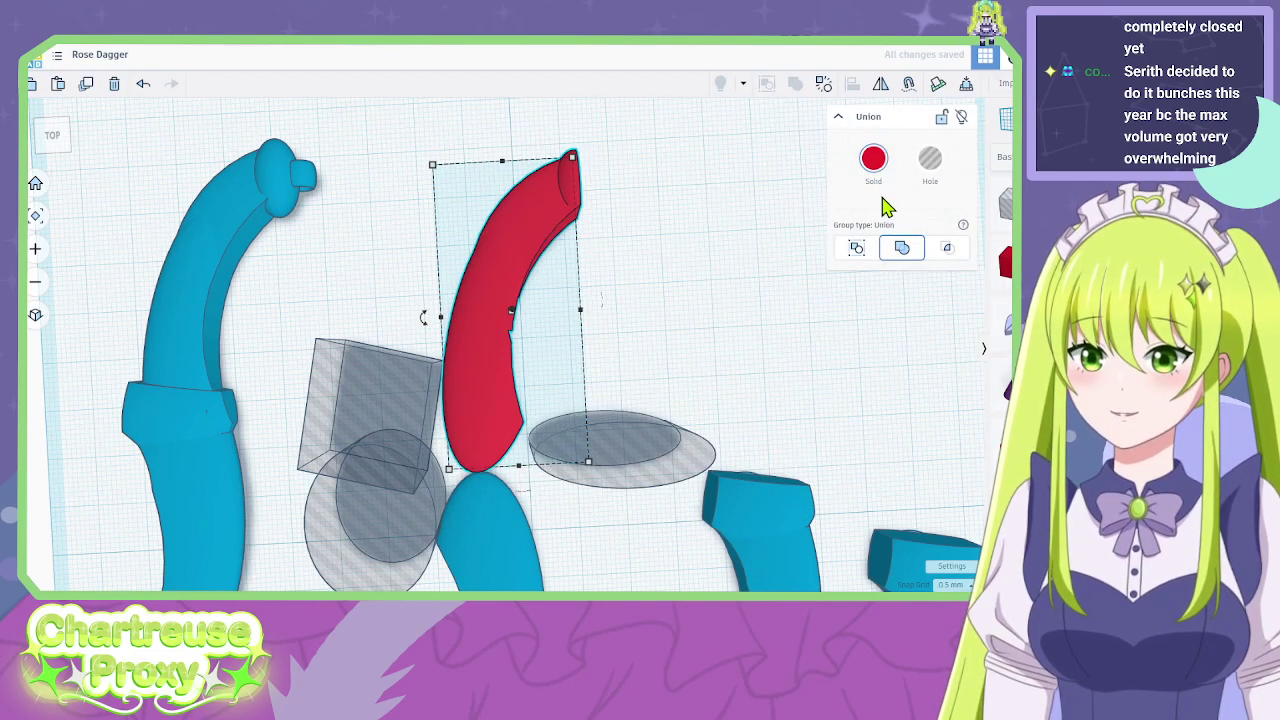
{"action": "left_click", "coordinate": [874, 160]}
{"action": "left_click", "coordinate": [851, 292]}
Undo the handle union so its component shapes are separate again.
{"action": "left_click", "coordinate": [577, 394]}
{"action": "right_click_drag", "start_coordinate": [577, 394], "coordinate": [600, 351]}
{"action": "key", "text": "ctrl+z"}
{"action": "key", "text": "ctrl+z"}
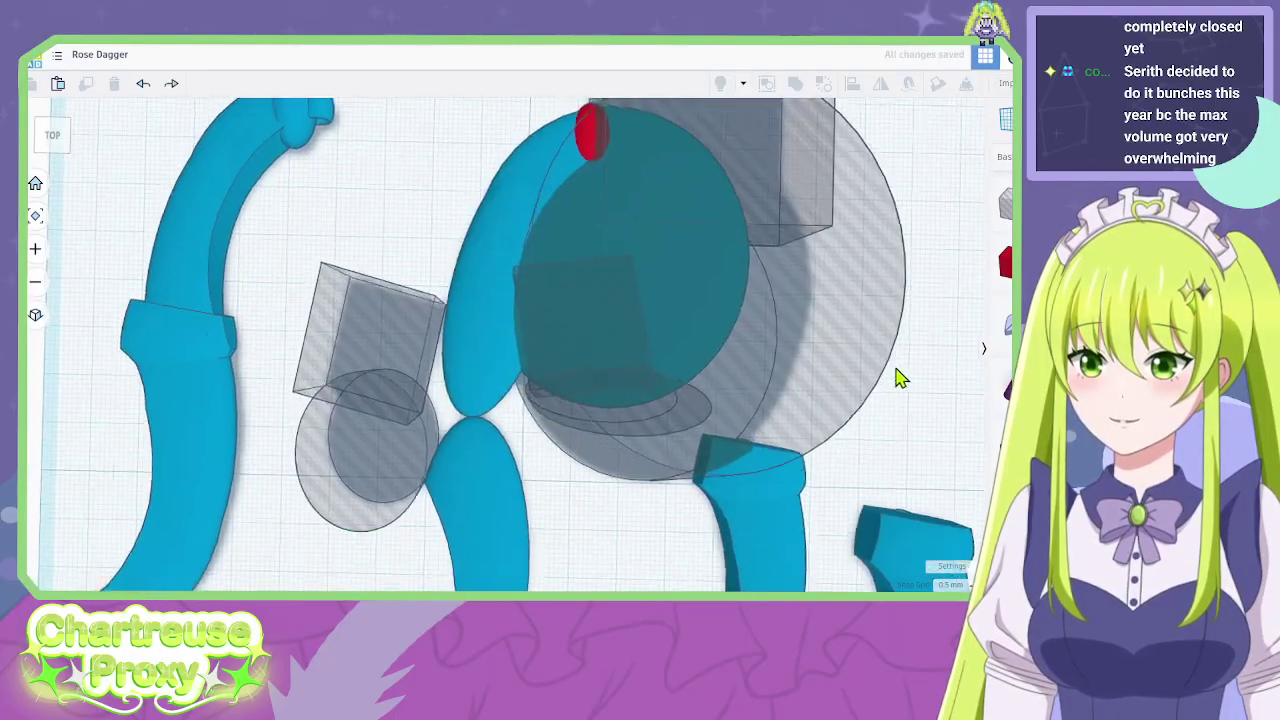
Try moving the small box hole out of the handle disc by 39.5 mm and 5 mm, and undo the move.
{"action": "left_click_drag", "start_coordinate": [600, 305], "coordinate": [591, 540]}
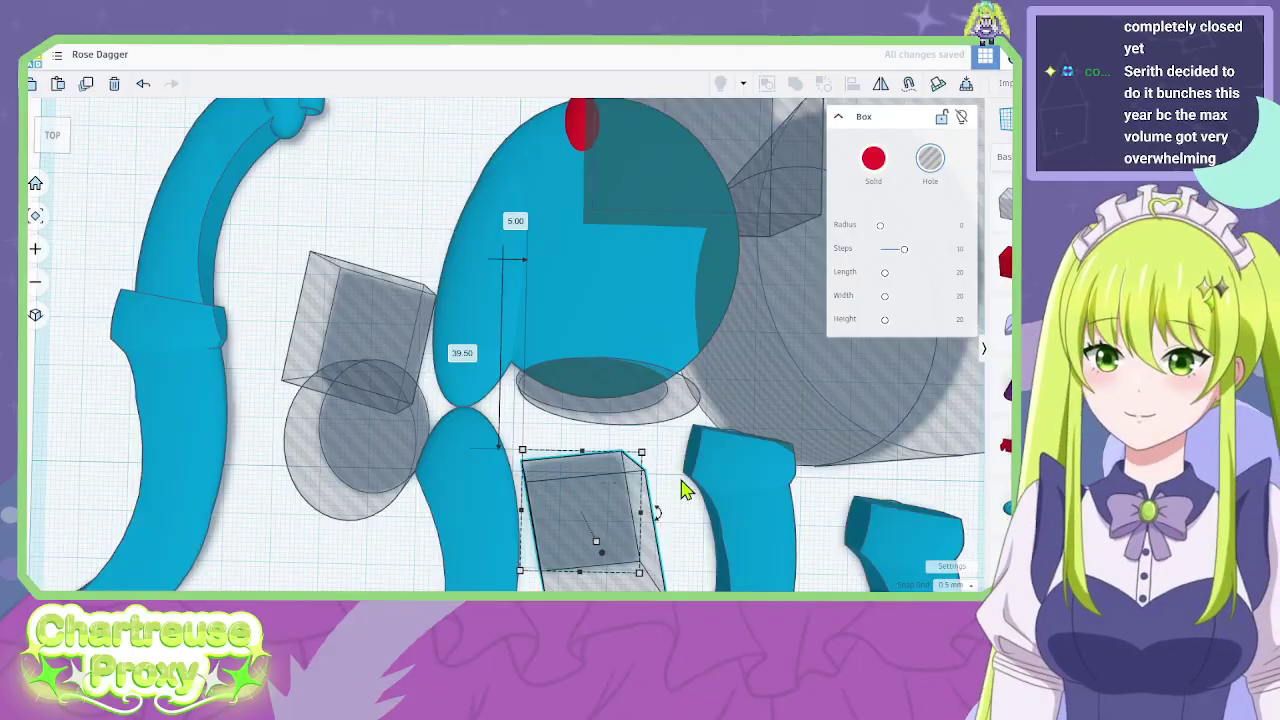
{"action": "key", "text": "ctrl+z"}
{"action": "key", "text": "ctrl+z"}
{"action": "key", "text": "ctrl+z"}
{"action": "right_click_drag", "start_coordinate": [666, 448], "coordinate": [676, 501]}
{"action": "scroll", "coordinate": [521, 309], "scroll_direction": "up", "scroll_amount": 3}
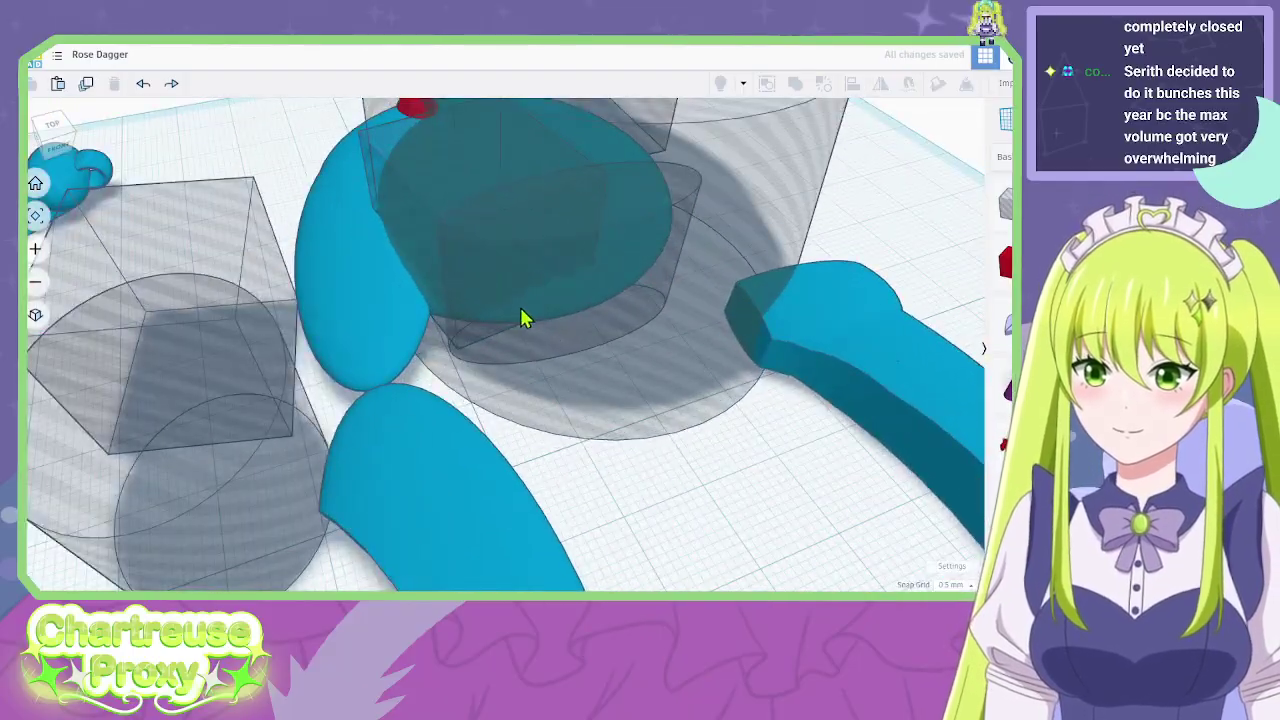
Try moving the large cylinder hole off the handle disc, and undo back to the state with the crossing box hole.
{"action": "left_click", "coordinate": [520, 318]}
{"action": "right_click_drag", "start_coordinate": [523, 317], "coordinate": [480, 520]}
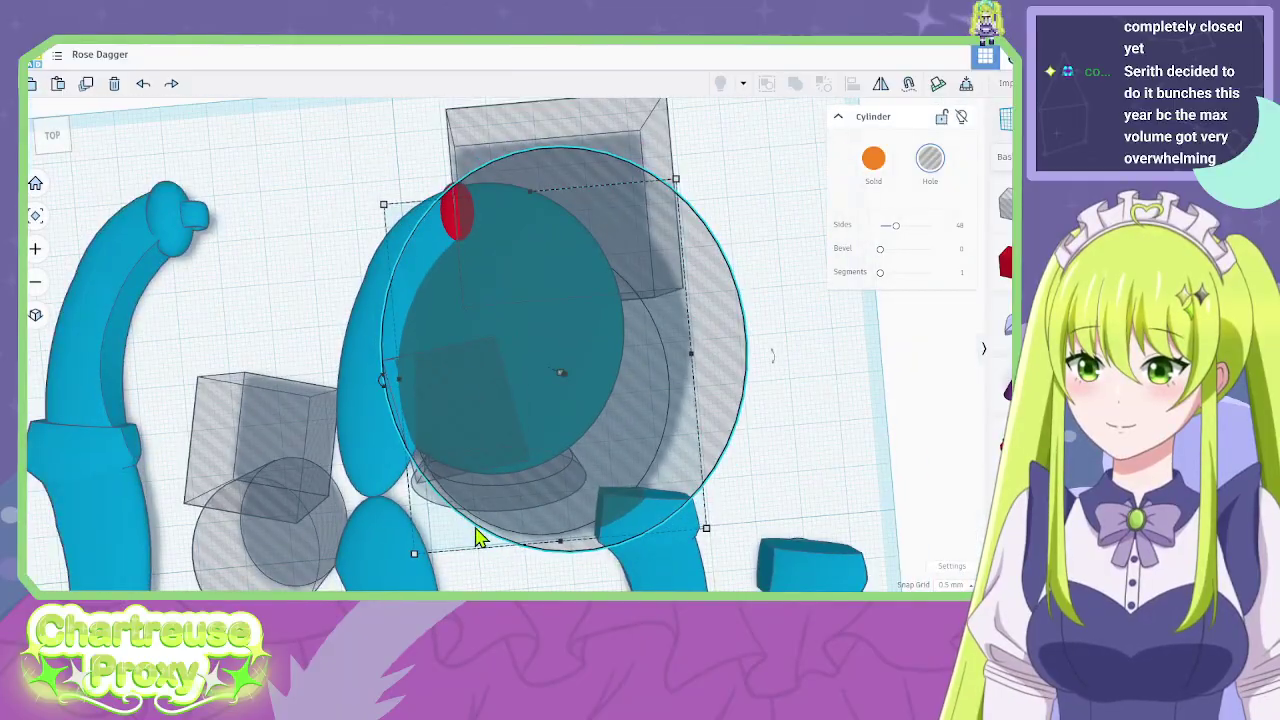
{"action": "left_click_drag", "start_coordinate": [478, 537], "coordinate": [820, 509]}
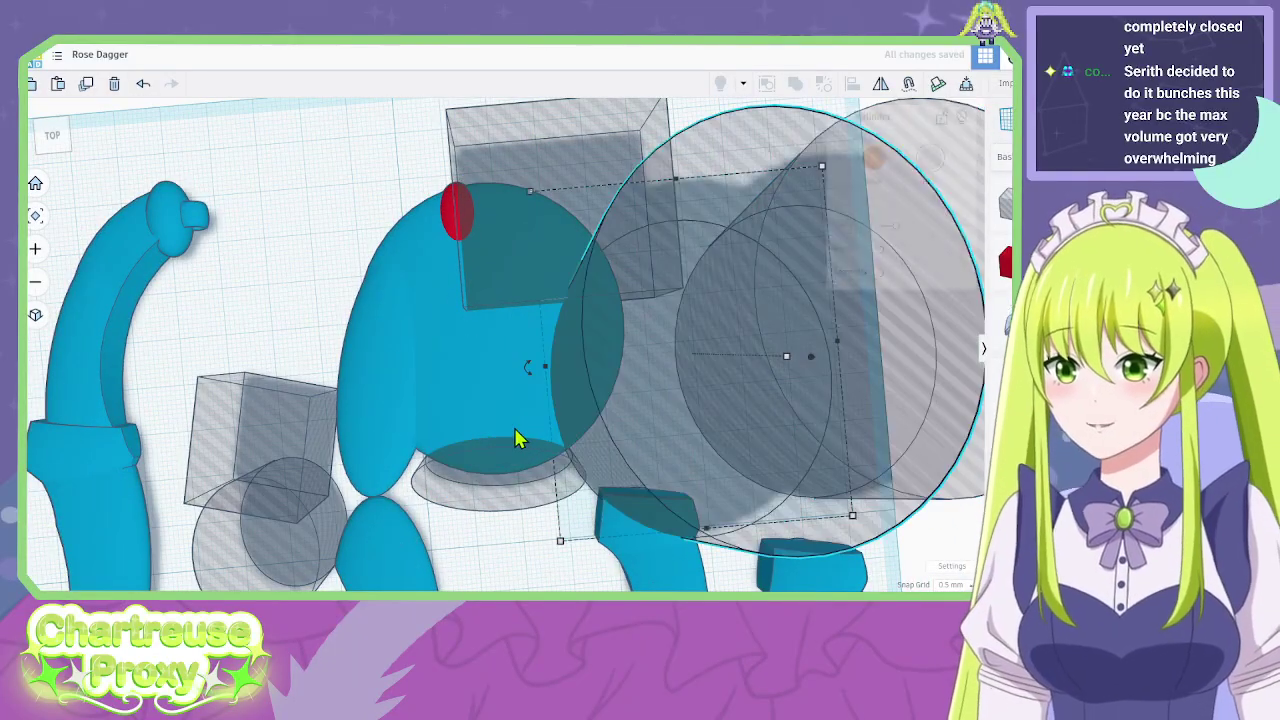
{"action": "key", "text": "ctrl+z"}
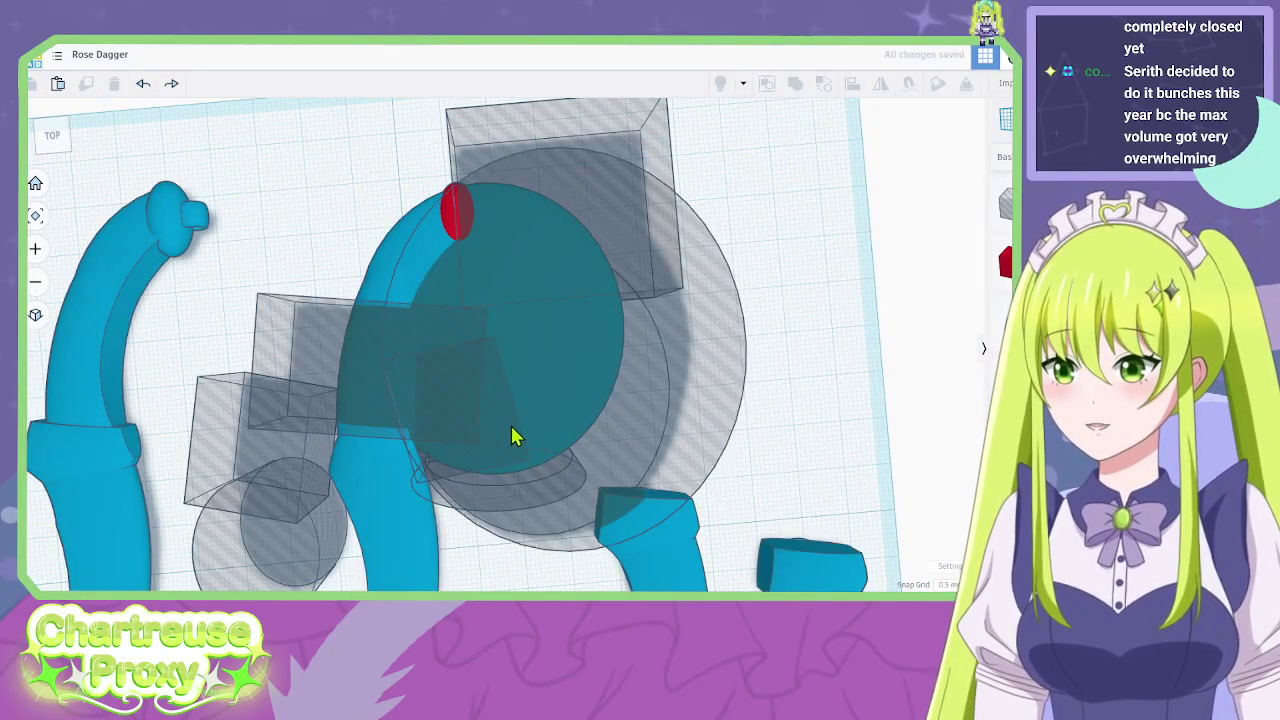
Move the collarless sheath clear of the remaining handle and hole shapes.
{"action": "scroll", "coordinate": [512, 430], "scroll_direction": "down", "scroll_amount": 1}
{"action": "middle_click_drag", "start_coordinate": [762, 365], "coordinate": [834, 184]}
{"action": "double_click", "coordinate": [475, 438]}
{"action": "left_click", "coordinate": [648, 480]}
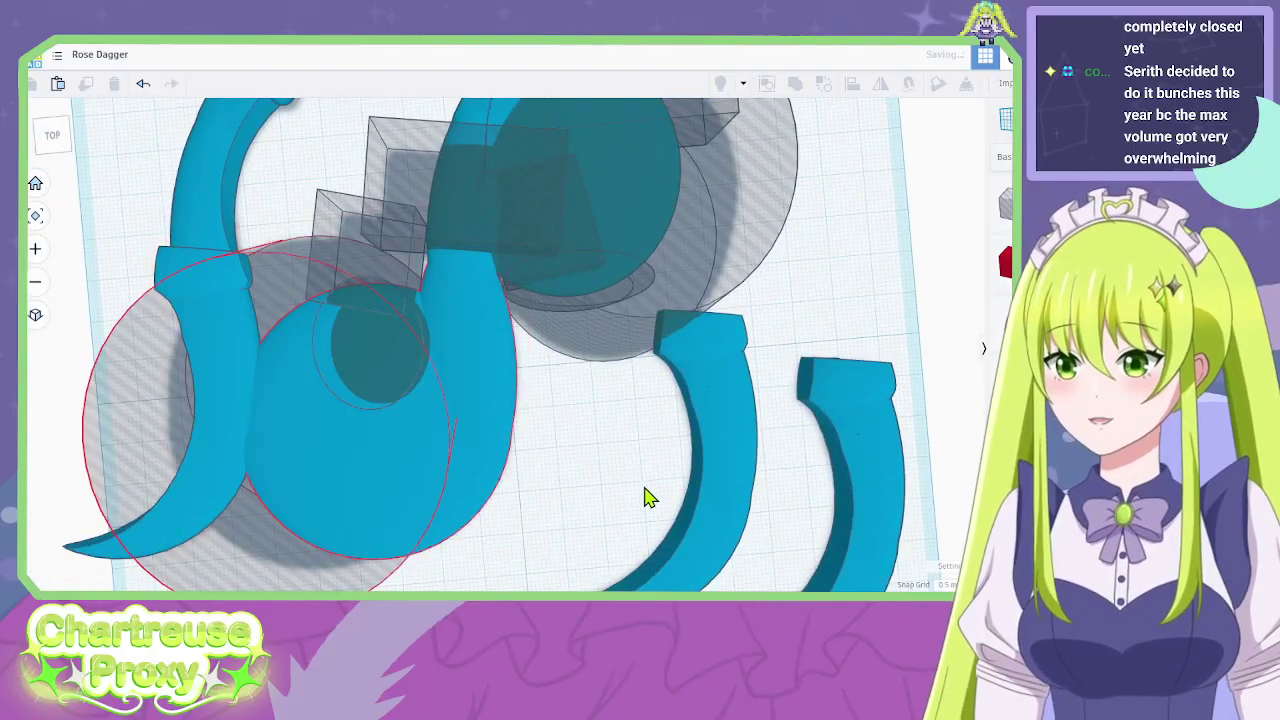
{"action": "right_click_drag", "start_coordinate": [568, 470], "coordinate": [574, 640]}
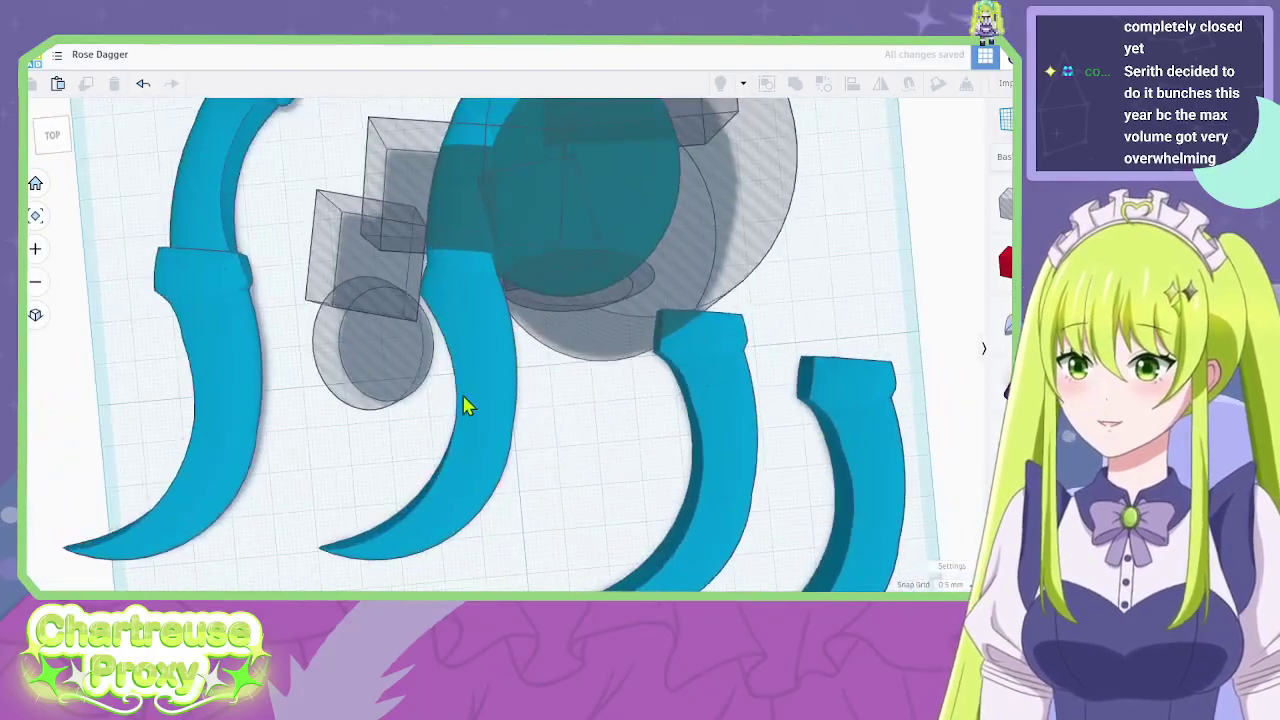
{"action": "left_click_drag", "start_coordinate": [468, 406], "coordinate": [440, 583]}
{"action": "scroll", "coordinate": [612, 436], "scroll_direction": "down", "scroll_amount": 2}
Delete the leftover handle, pommel, ring and hole shapes, and move the collarless sheath into the cleared space.
{"action": "left_click", "coordinate": [557, 237]}
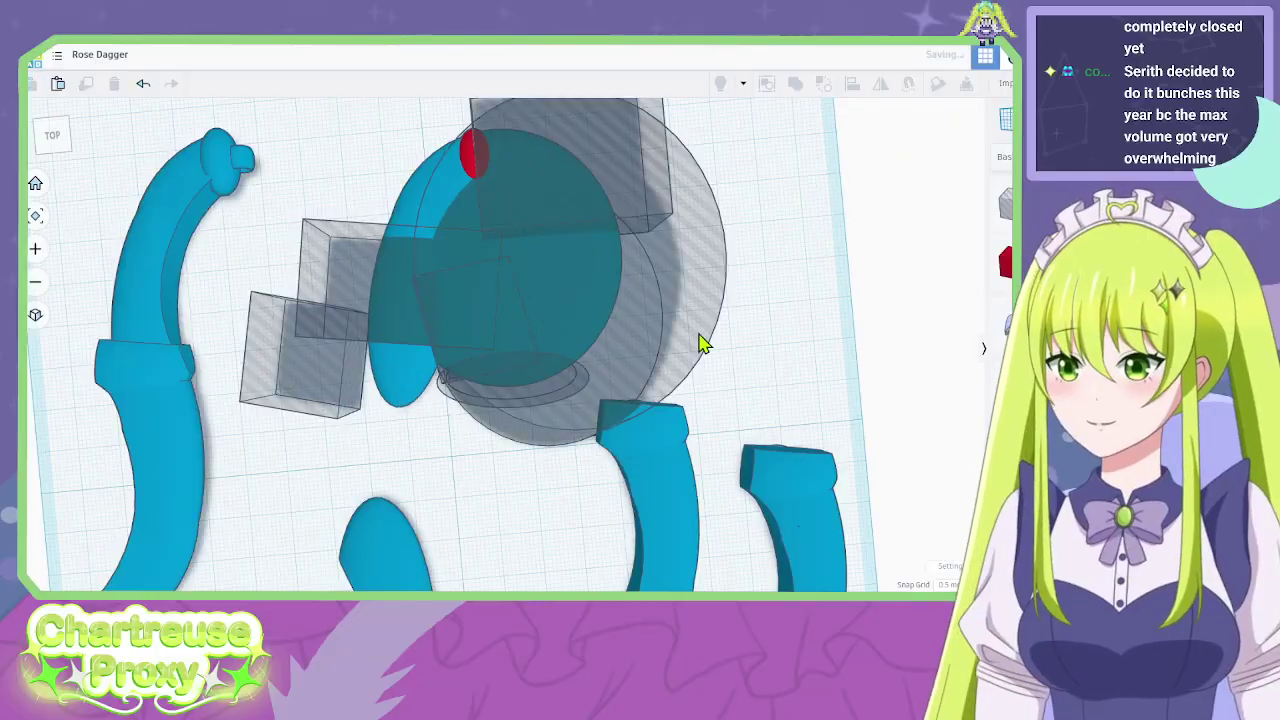
{"action": "key", "text": "Delete"}
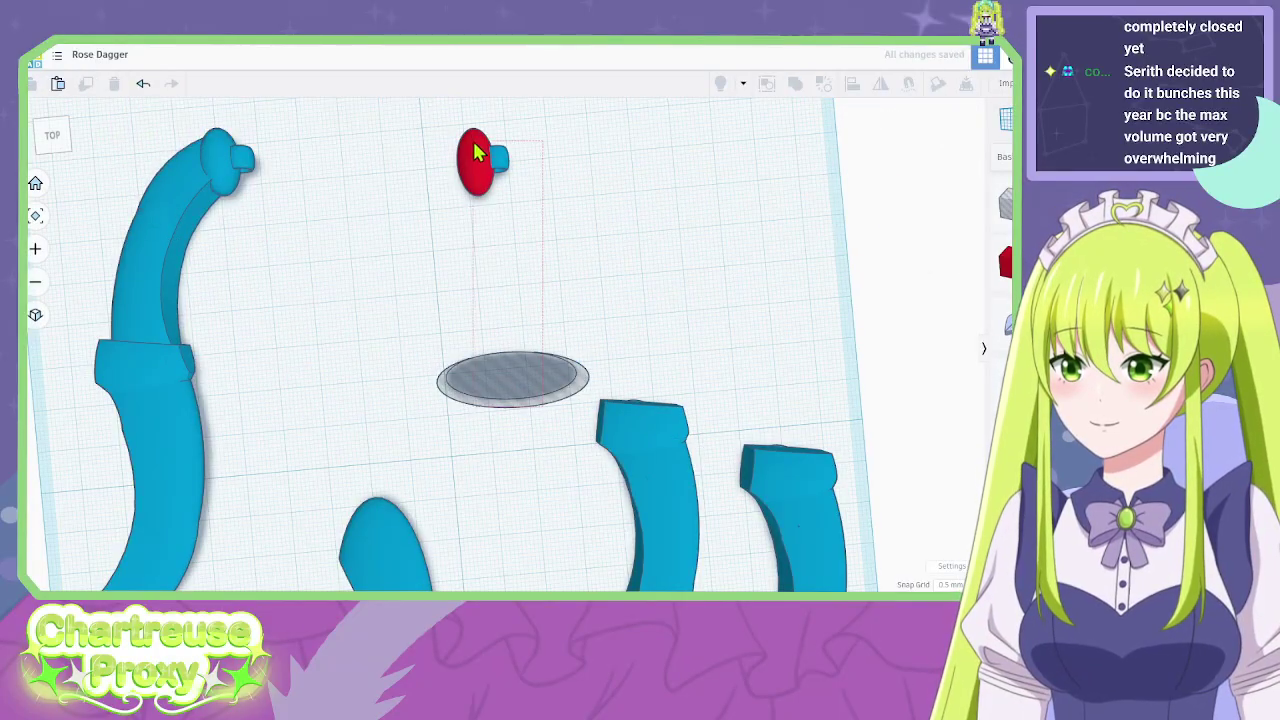
{"action": "key", "text": "Delete"}
{"action": "left_click_drag", "start_coordinate": [423, 551], "coordinate": [490, 288]}
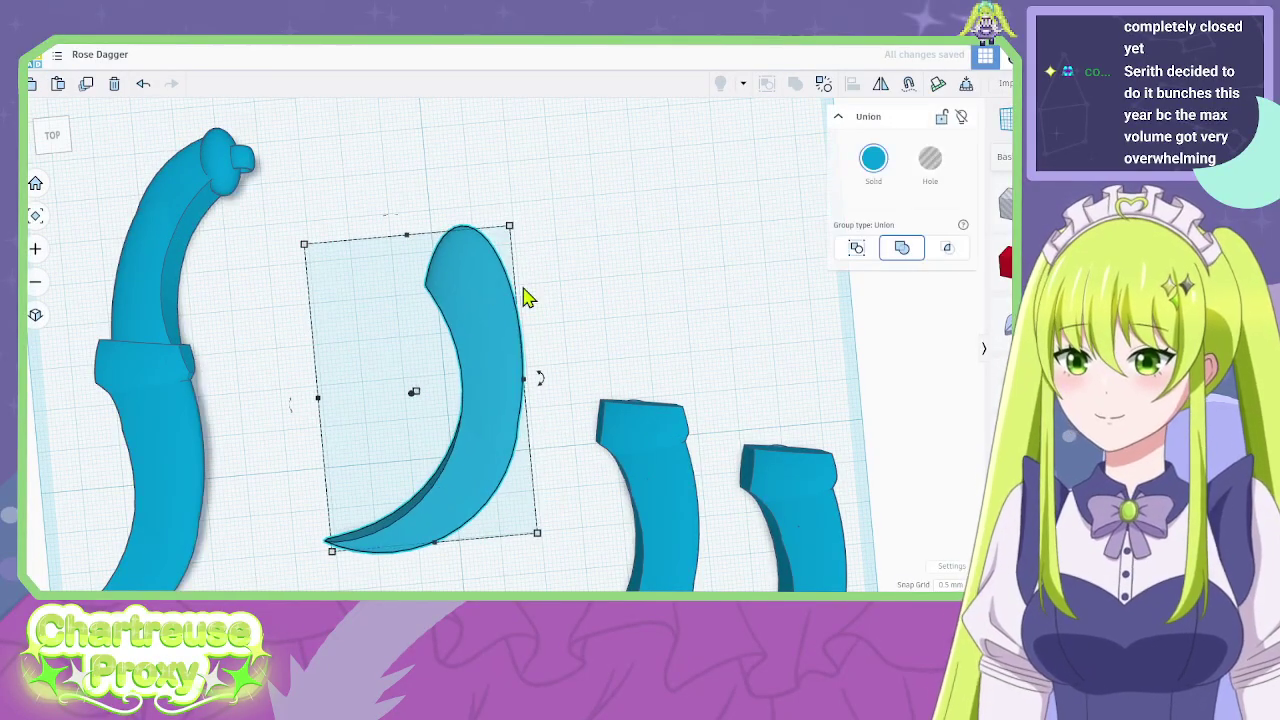
Make a duplicate of the collarless sheath mirrored both lengthwise and sideways, and place it end to end with the original.
{"action": "left_click_drag", "start_coordinate": [504, 334], "coordinate": [606, 325], "text": "alt"}
{"action": "left_click", "coordinate": [539, 549]}
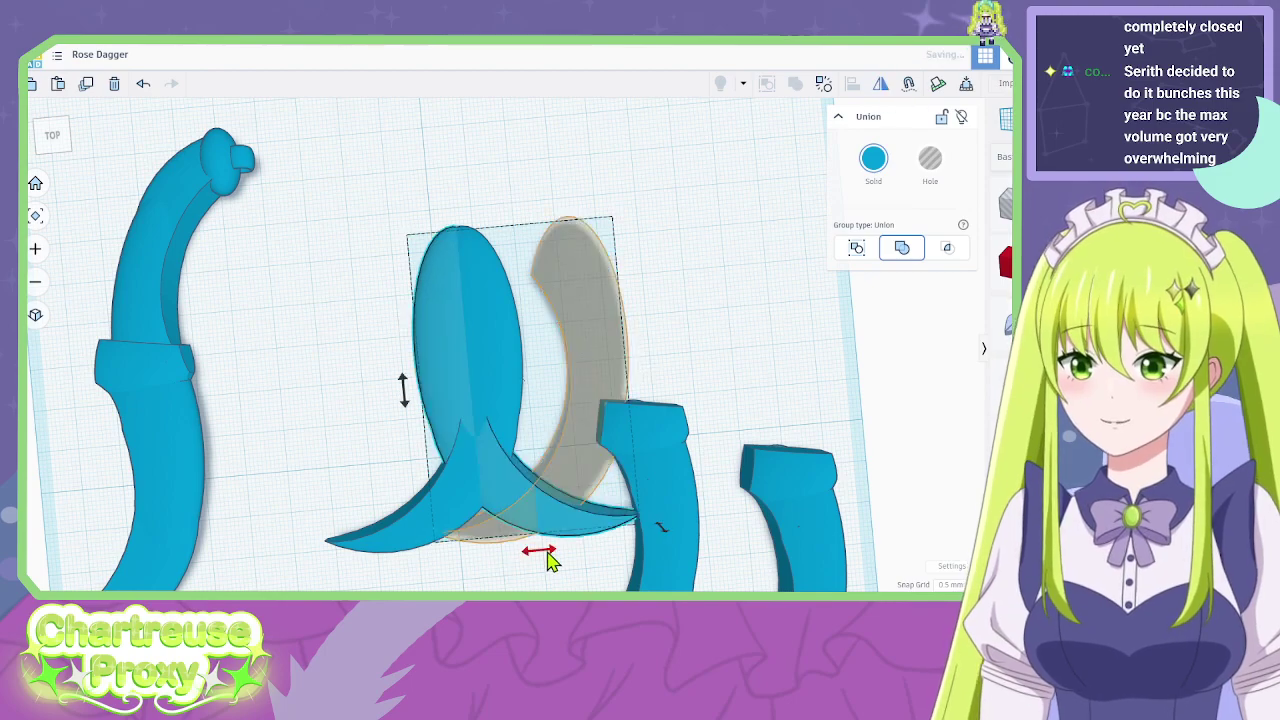
{"action": "left_click", "coordinate": [408, 400]}
{"action": "left_click", "coordinate": [440, 437]}
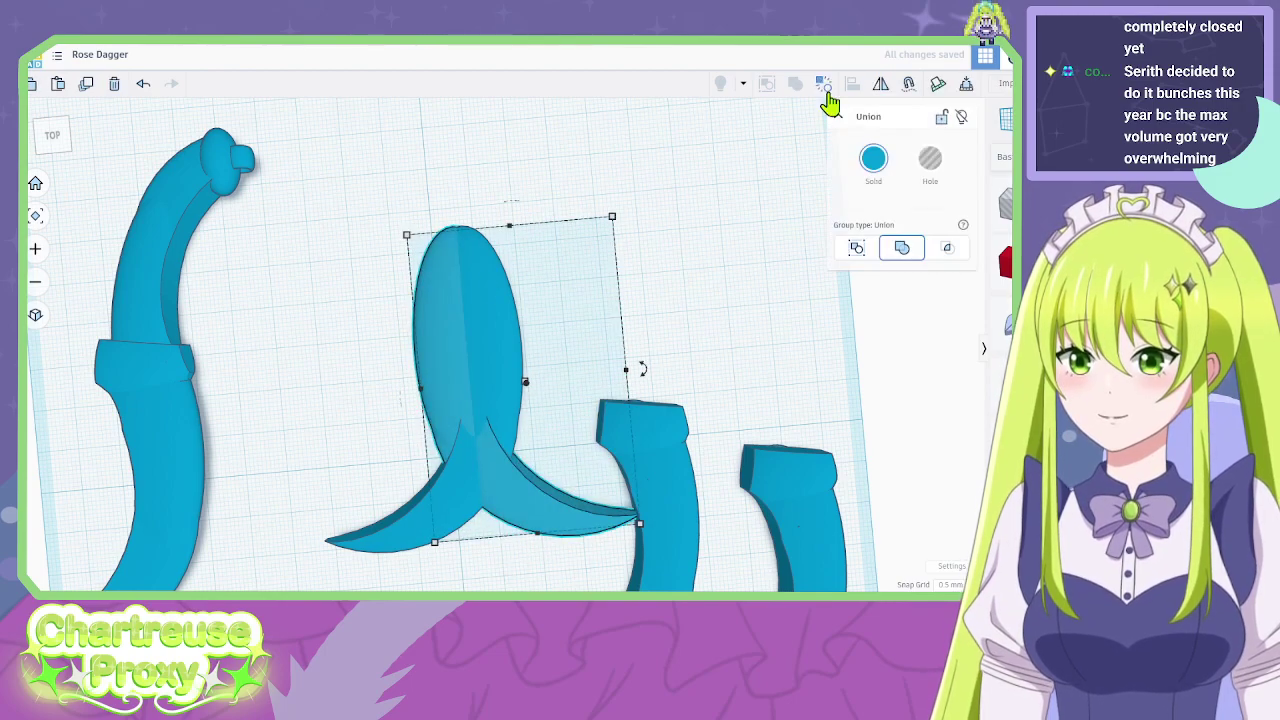
{"action": "left_click", "coordinate": [401, 404]}
{"action": "left_click", "coordinate": [546, 450]}
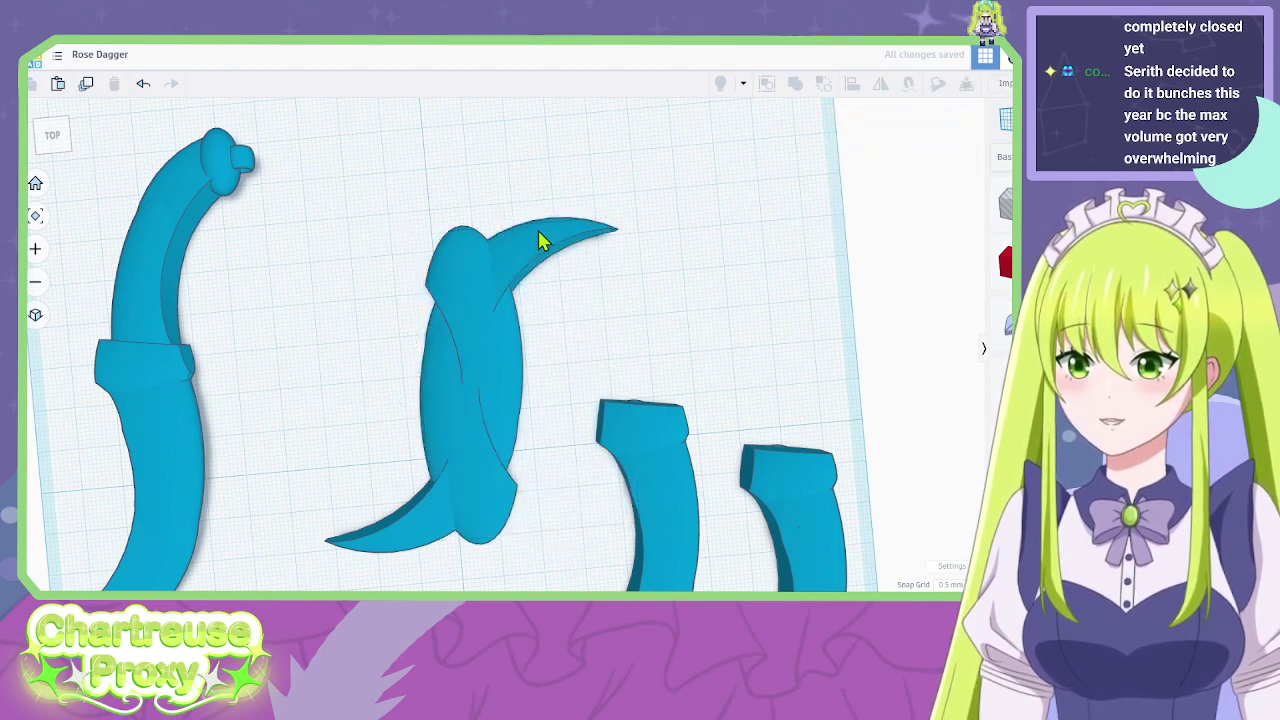
{"action": "left_click_drag", "start_coordinate": [541, 250], "coordinate": [566, 85]}
{"action": "left_click_drag", "start_coordinate": [492, 252], "coordinate": [466, 266]}
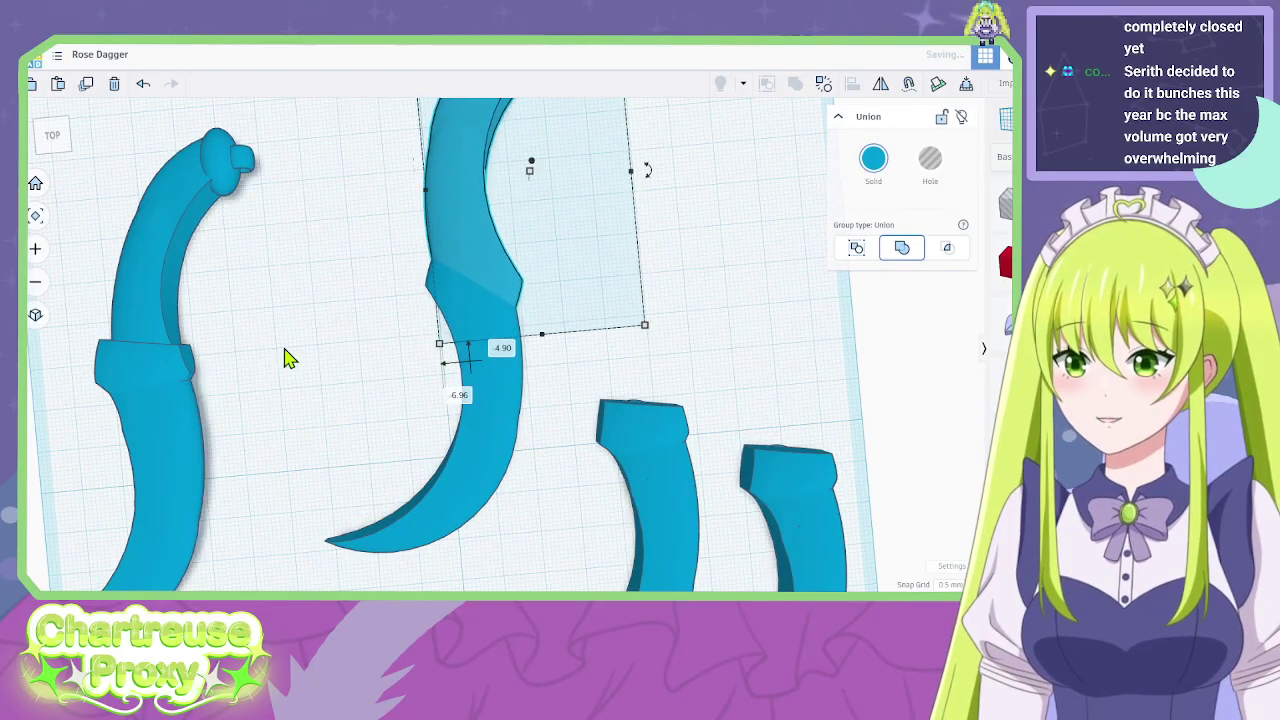
Move the original collarless sheath next to the full dagger and delete the mirrored copy.
{"action": "middle_click_drag", "start_coordinate": [286, 357], "coordinate": [466, 351]}
{"action": "right_click_drag", "start_coordinate": [686, 320], "coordinate": [515, 383]}
{"action": "left_click_drag", "start_coordinate": [521, 296], "coordinate": [360, 377]}
{"action": "left_click", "coordinate": [503, 208]}
{"action": "key", "text": "Delete"}
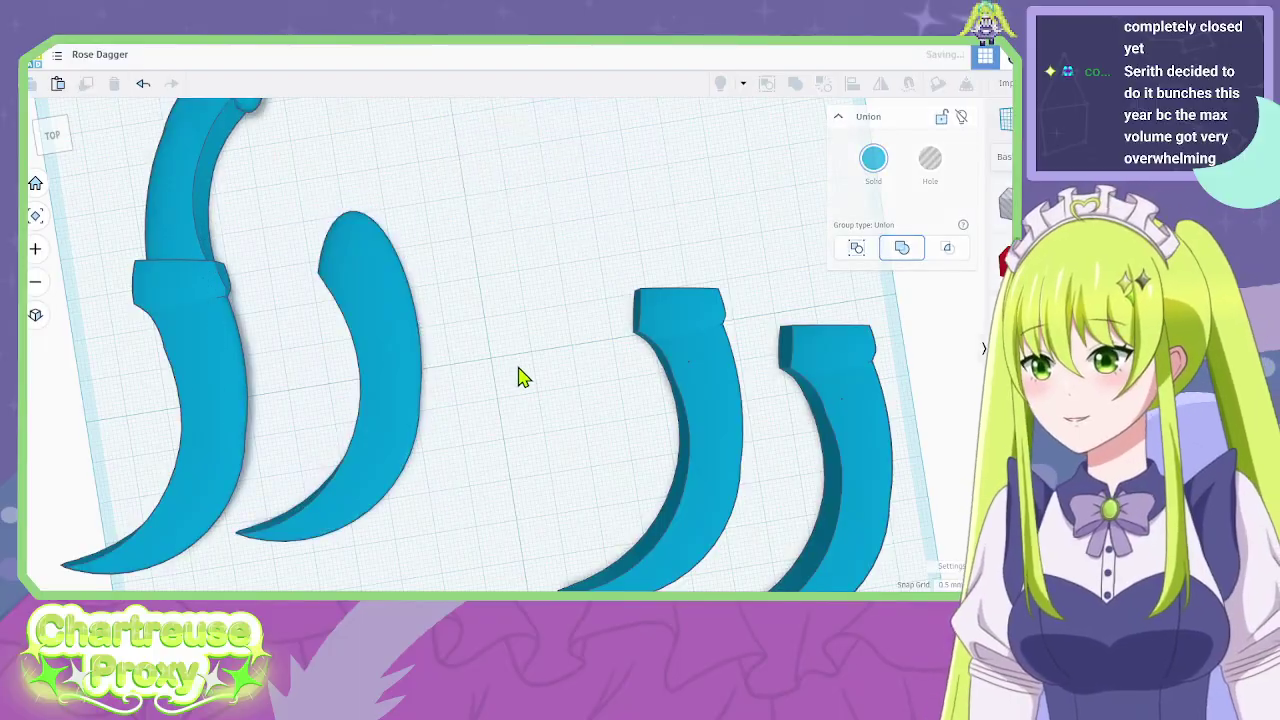
Move the full dagger about 21 mm sideways so it sits close beside the collarless sheath.
{"action": "middle_click_drag", "start_coordinate": [518, 368], "coordinate": [816, 358]}
{"action": "left_click_drag", "start_coordinate": [557, 323], "coordinate": [597, 283]}
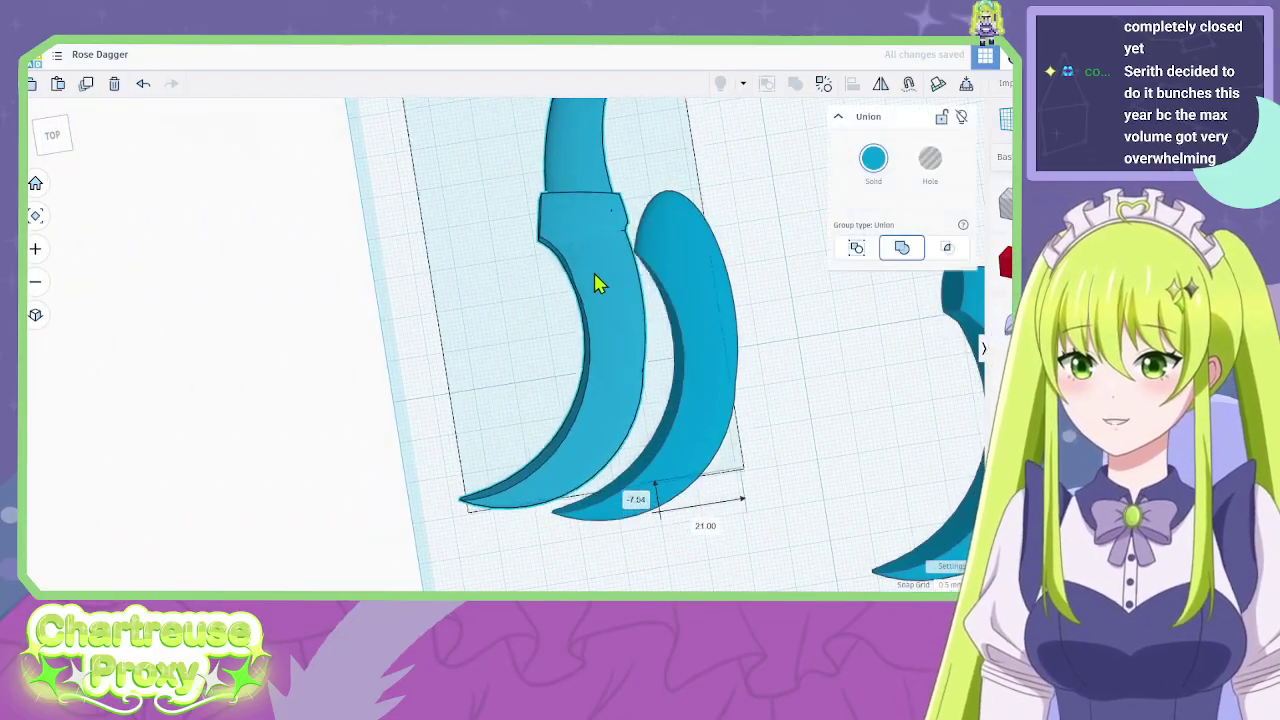
{"action": "left_click", "coordinate": [561, 316]}
Select the collarless sheath and open its solid colour choices.
{"action": "left_click", "coordinate": [672, 308]}
{"action": "left_click", "coordinate": [871, 160]}
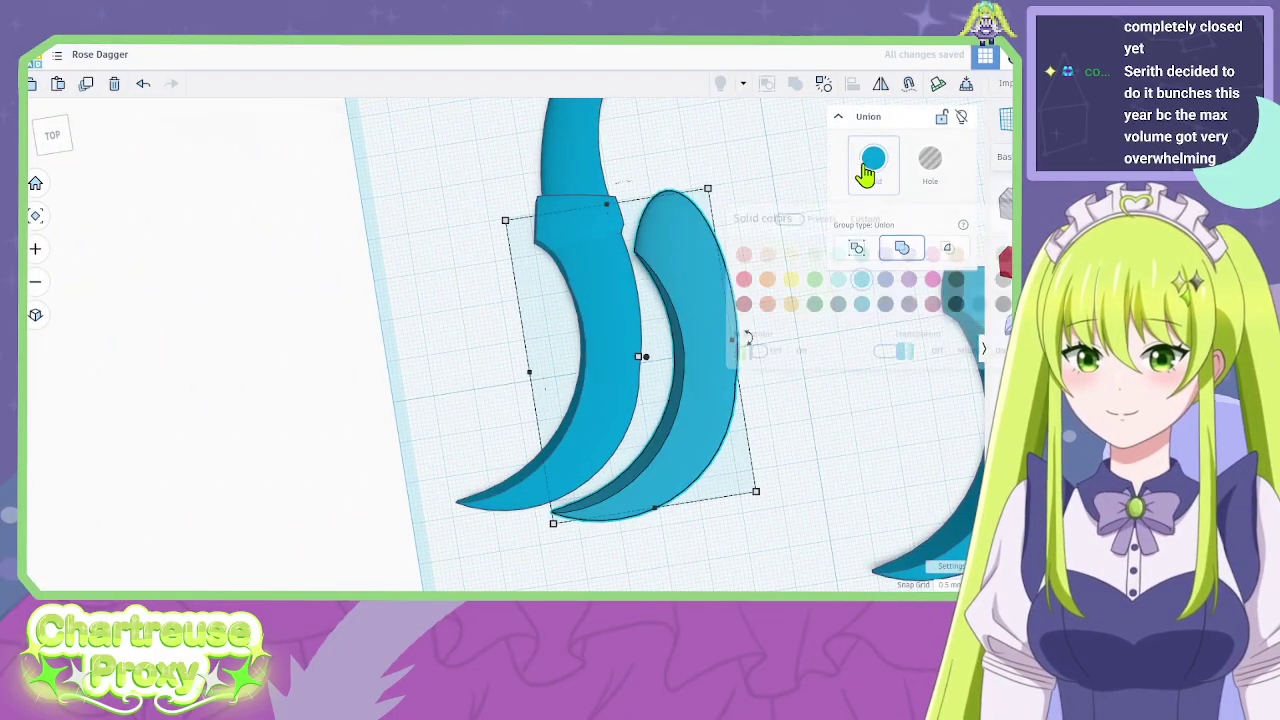
Recolor the plain curved blade orange and move it away from the full dagger.
{"action": "left_click", "coordinate": [791, 283]}
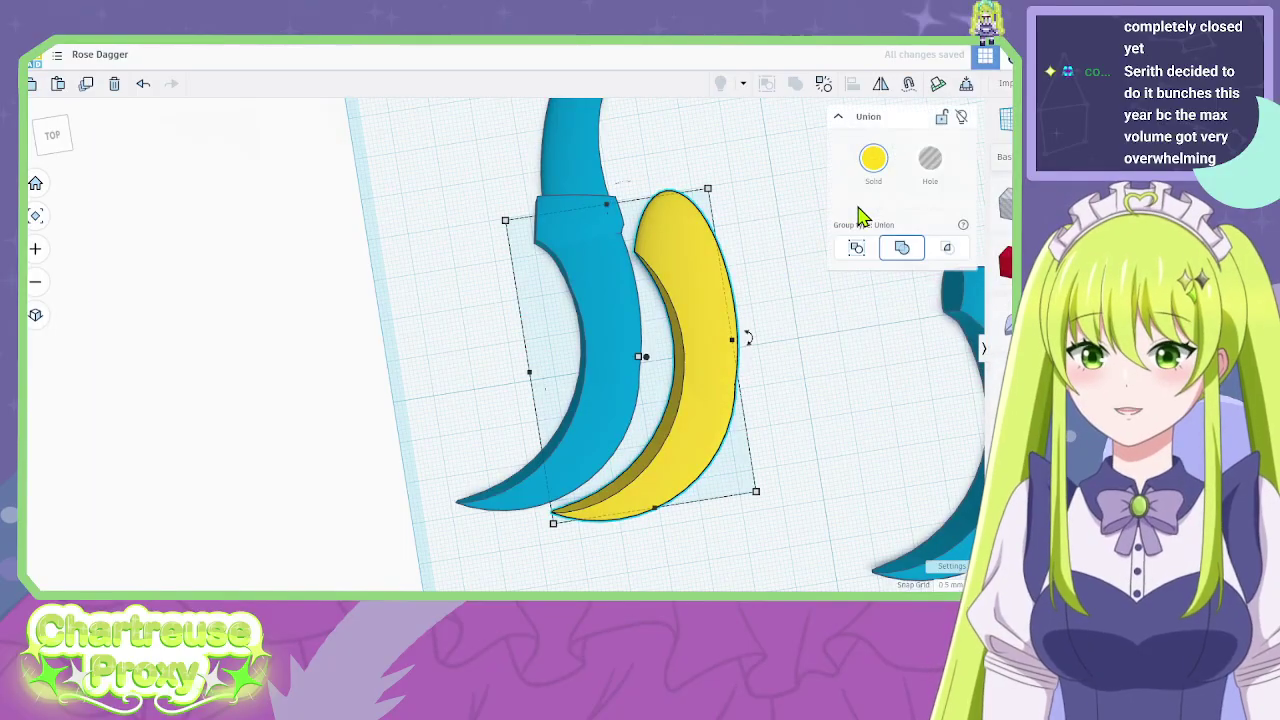
{"action": "left_click", "coordinate": [880, 163]}
{"action": "left_click", "coordinate": [791, 263]}
{"action": "left_click_drag", "start_coordinate": [715, 334], "coordinate": [813, 412]}
{"action": "left_click_drag", "start_coordinate": [594, 285], "coordinate": [687, 322]}
{"action": "left_click", "coordinate": [765, 300]}
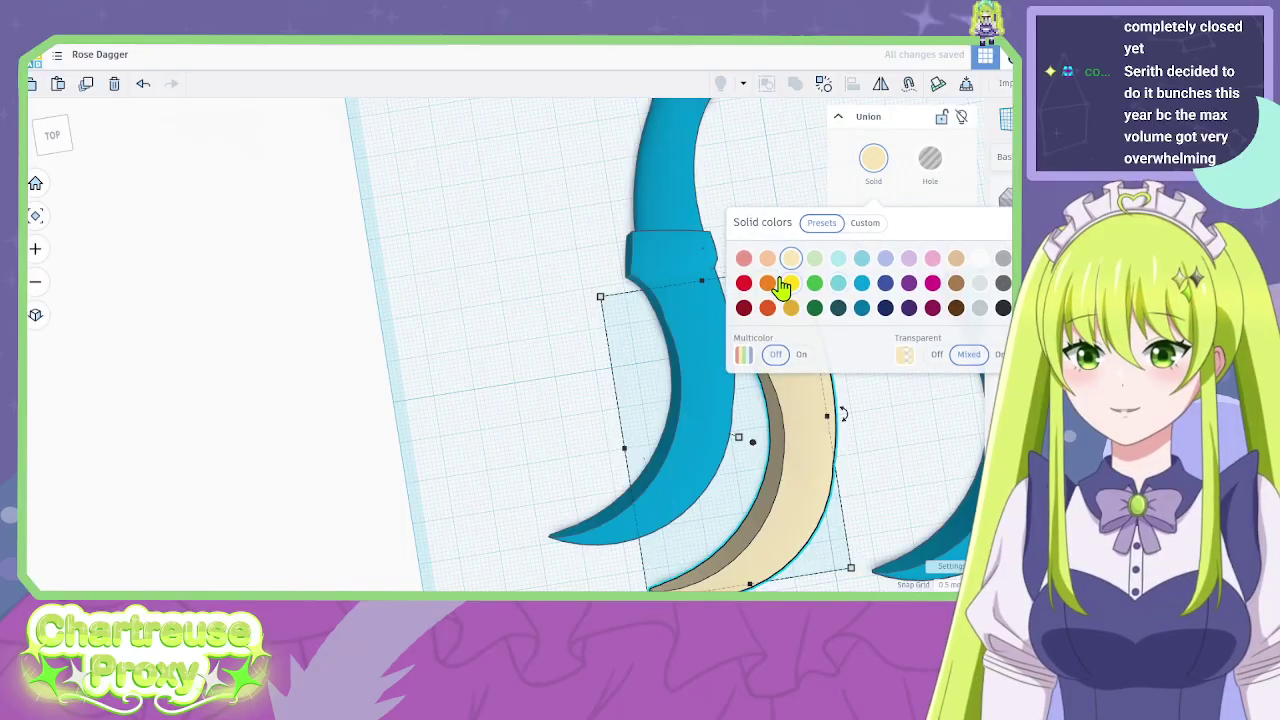
{"action": "left_click", "coordinate": [771, 280]}
Move the full dagger away from the orange blade toward the far left corner of the workplane.
{"action": "left_click", "coordinate": [558, 355]}
{"action": "right_click_drag", "start_coordinate": [558, 355], "coordinate": [497, 257]}
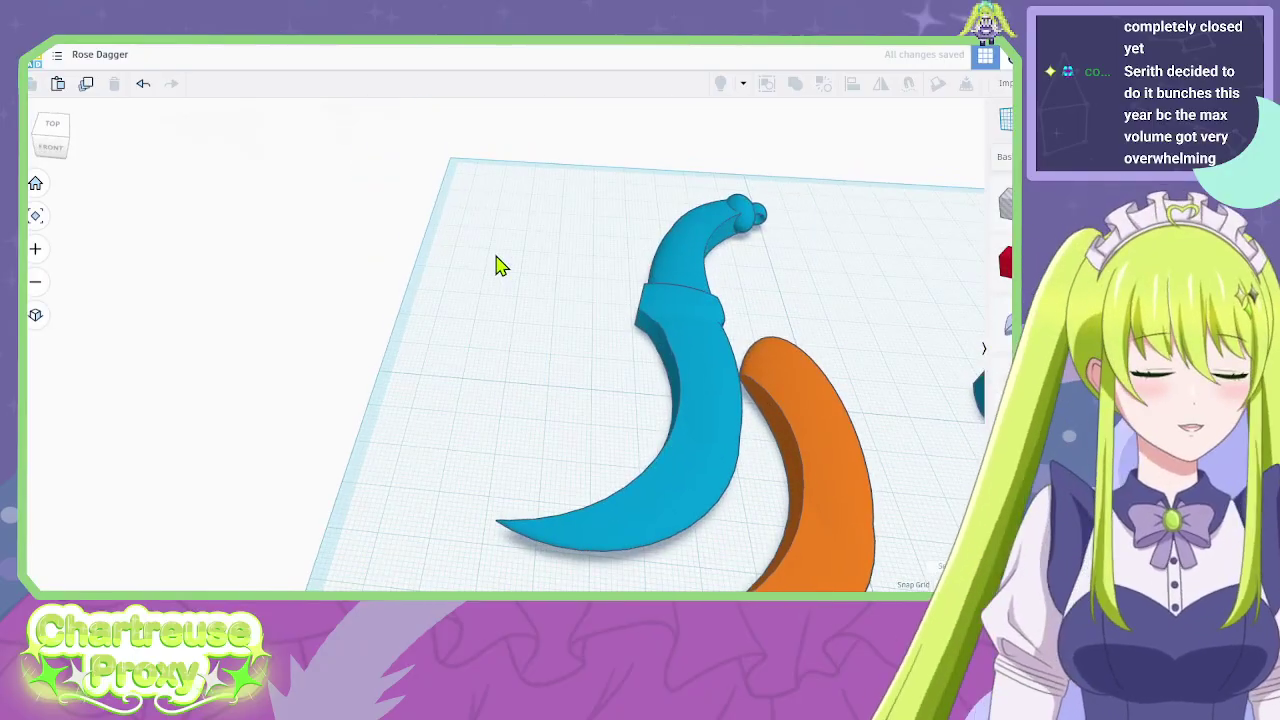
{"action": "left_click_drag", "start_coordinate": [730, 370], "coordinate": [588, 310]}
{"action": "key", "text": "ctrl+z"}
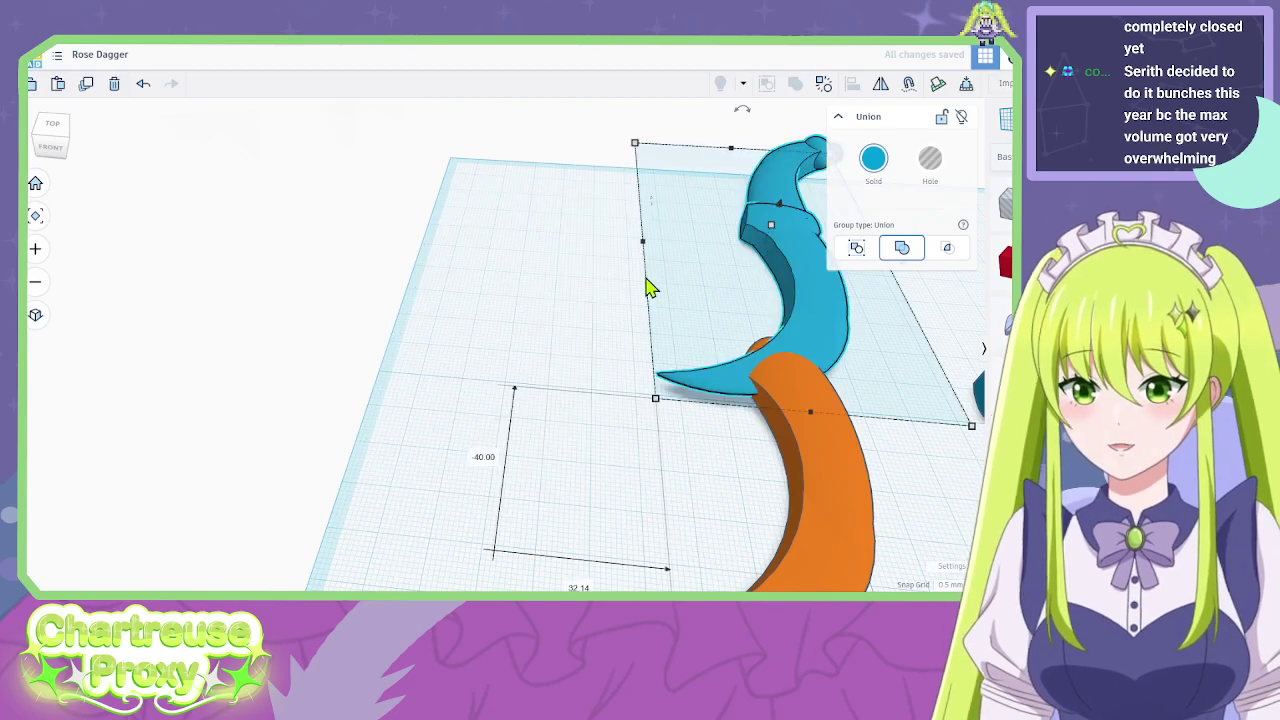
{"action": "left_click", "coordinate": [452, 393]}
{"action": "left_click_drag", "start_coordinate": [806, 274], "coordinate": [604, 322]}
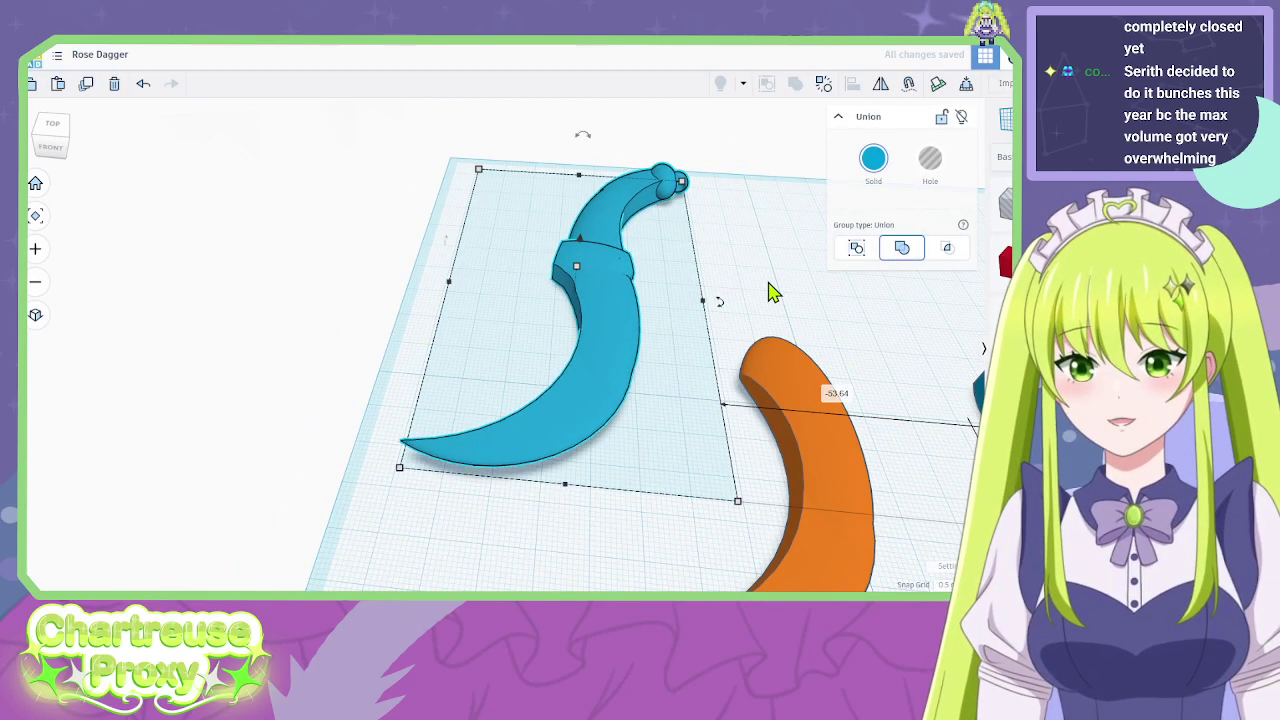
Duplicate the full dagger, place the copy beside the original, and move the nearer blue guarded blade toward the back of the workplane.
{"action": "scroll", "coordinate": [770, 290], "scroll_direction": "up", "scroll_amount": 3}
{"action": "key", "text": "ctrl+d"}
{"action": "left_click_drag", "start_coordinate": [611, 274], "coordinate": [846, 214]}
{"action": "middle_click_drag", "start_coordinate": [846, 214], "coordinate": [541, 200]}
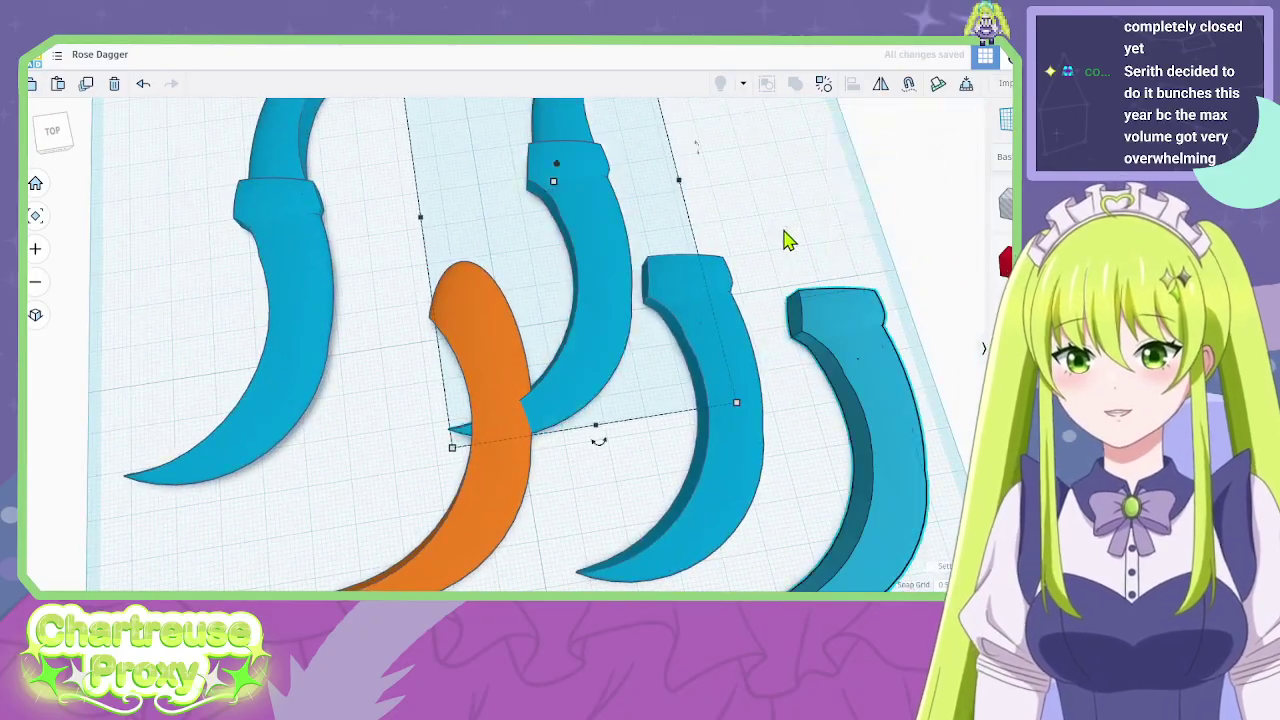
{"action": "left_click_drag", "start_coordinate": [730, 315], "coordinate": [812, 114]}
{"action": "left_click", "coordinate": [648, 412]}
{"action": "right_click_drag", "start_coordinate": [648, 412], "coordinate": [692, 381]}
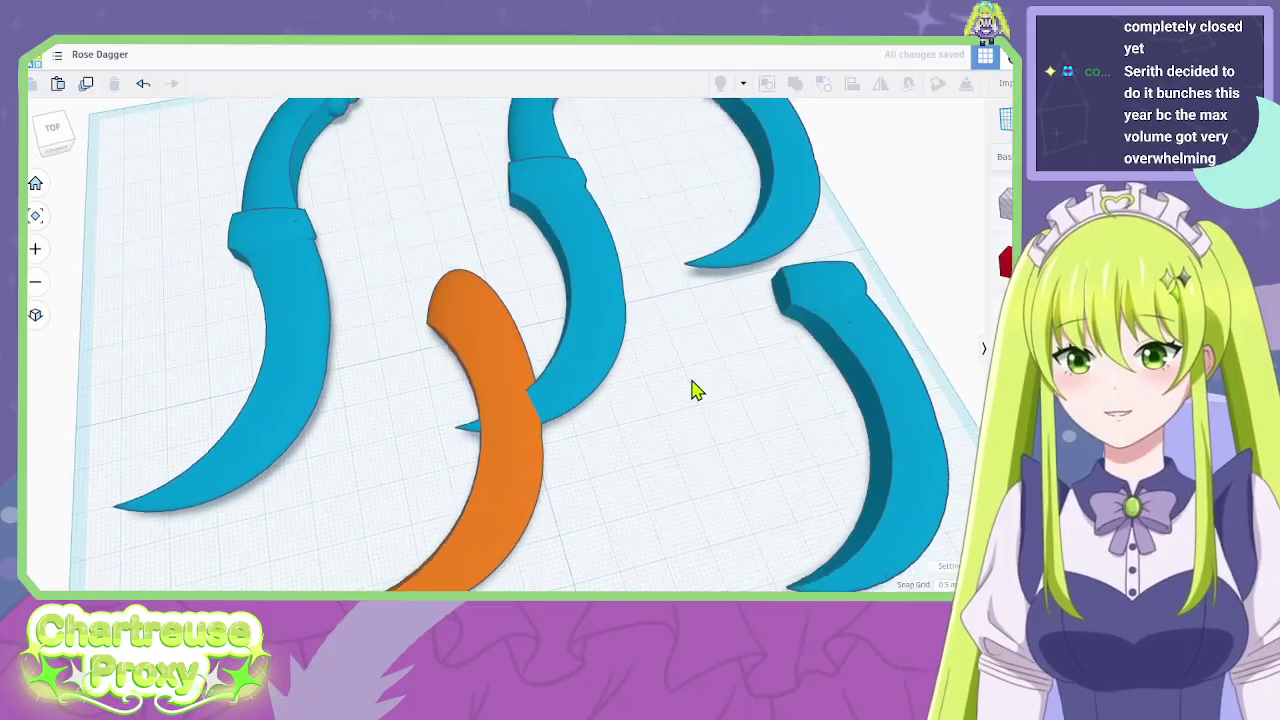
Try to lay the plain orange blade over the dagger copy's blade for comparison.
{"action": "left_click_drag", "start_coordinate": [520, 395], "coordinate": [600, 307]}
{"action": "left_click_drag", "start_coordinate": [673, 393], "coordinate": [711, 399]}
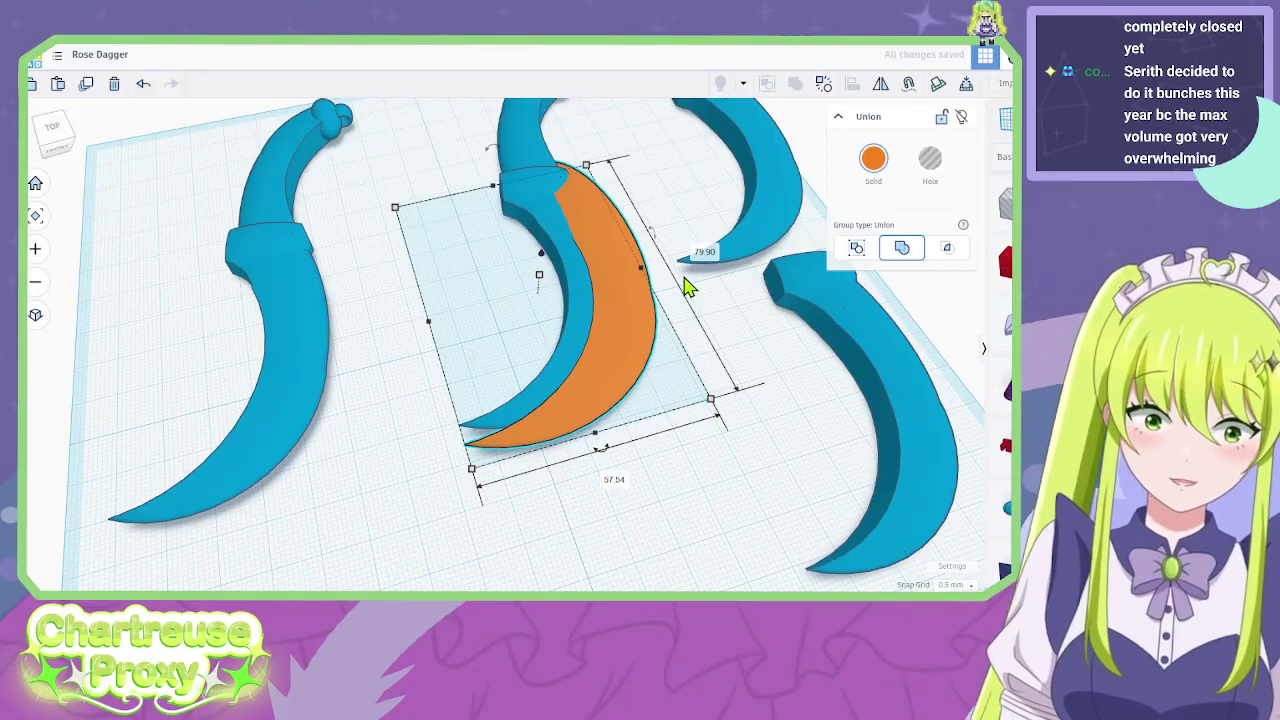
{"action": "right_click_drag", "start_coordinate": [688, 270], "coordinate": [651, 400]}
Recolor the rear guarded blade orange, move the plain orange blade aside, and lay the guarded one over the dagger copy.
{"action": "left_click", "coordinate": [784, 245]}
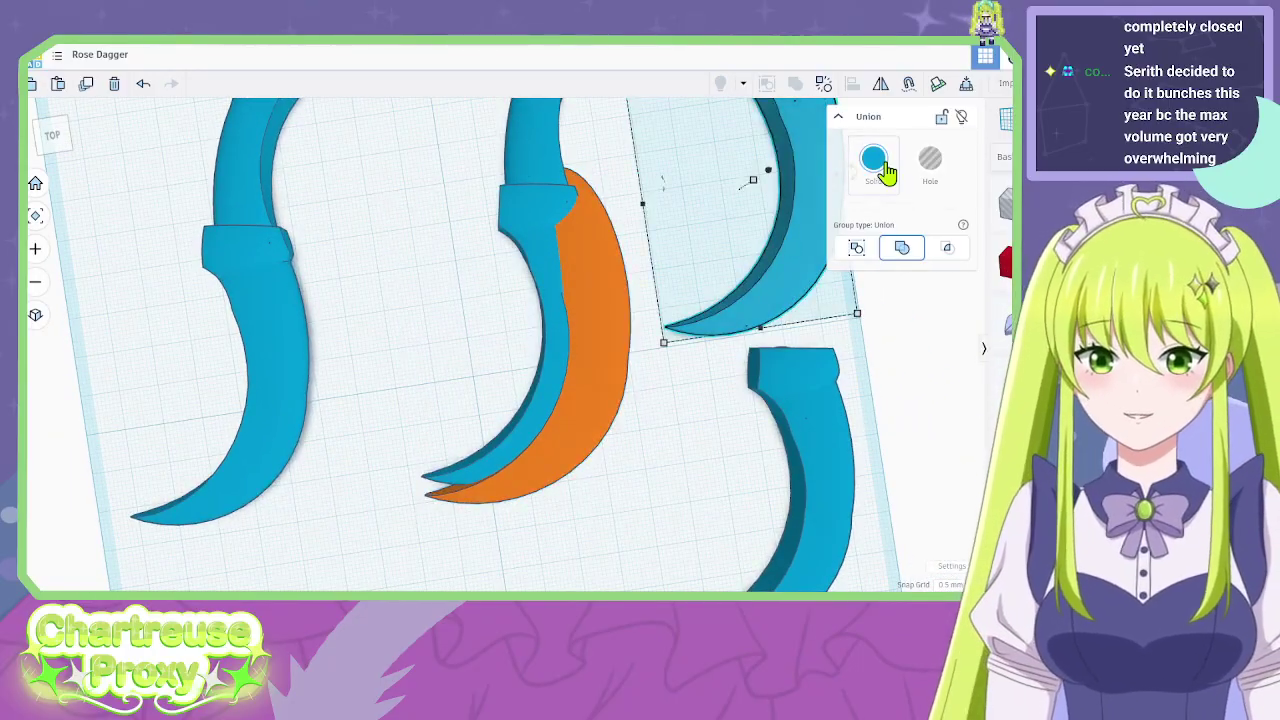
{"action": "left_click", "coordinate": [880, 164]}
{"action": "left_click_drag", "start_coordinate": [614, 331], "coordinate": [921, 511]}
{"action": "left_click_drag", "start_coordinate": [776, 266], "coordinate": [534, 346]}
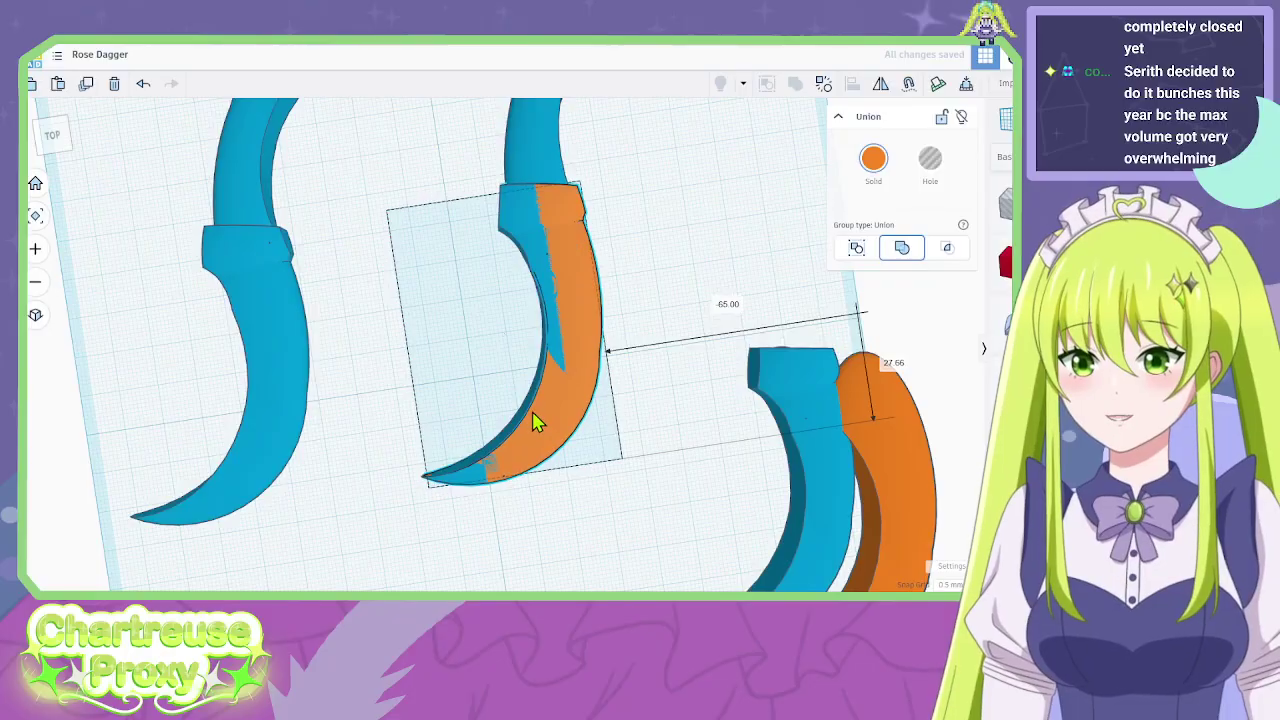
Try a 13.5 mm height on the orange guarded blade and undo it.
{"action": "mouse_move", "coordinate": [534, 346]}
{"action": "right_mouse_down"}
{"action": "mouse_move", "coordinate": [571, 317]}
{"action": "mouse_move", "coordinate": [563, 366]}
{"action": "mouse_move", "coordinate": [537, 381]}
{"action": "mouse_move", "coordinate": [515, 352]}
{"action": "right_mouse_up"}
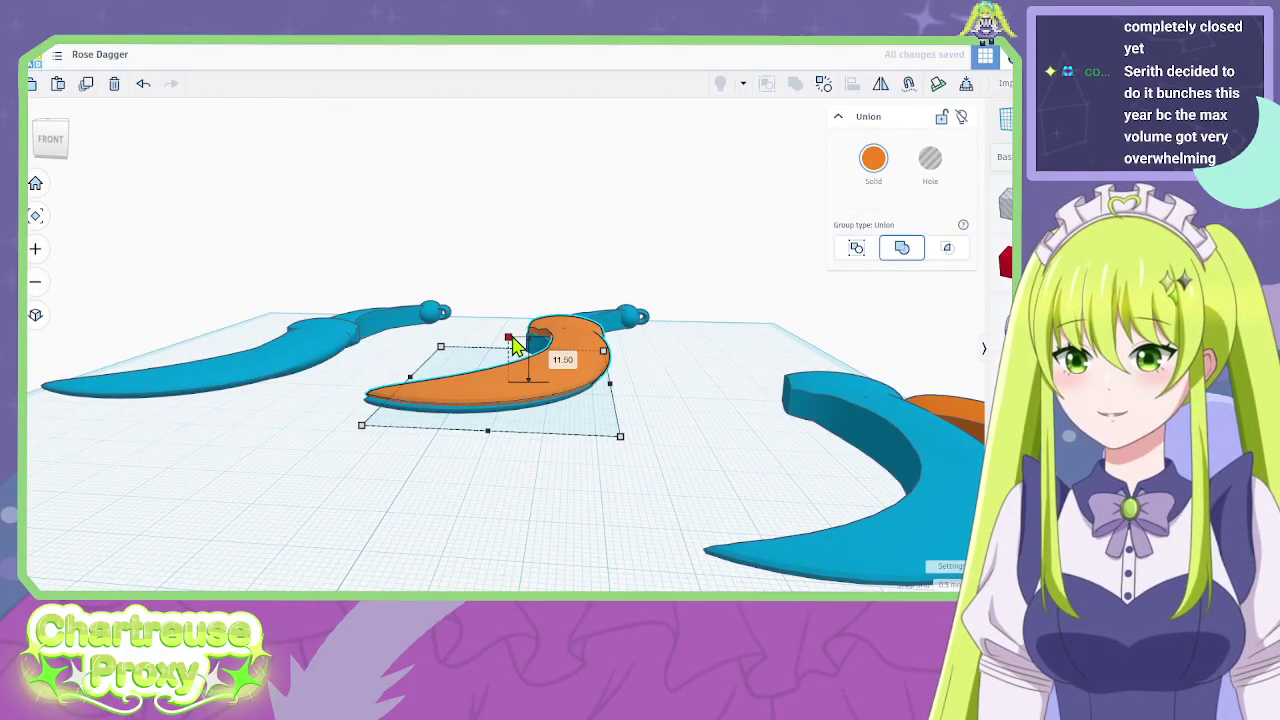
{"action": "right_click_drag", "start_coordinate": [640, 374], "coordinate": [553, 348]}
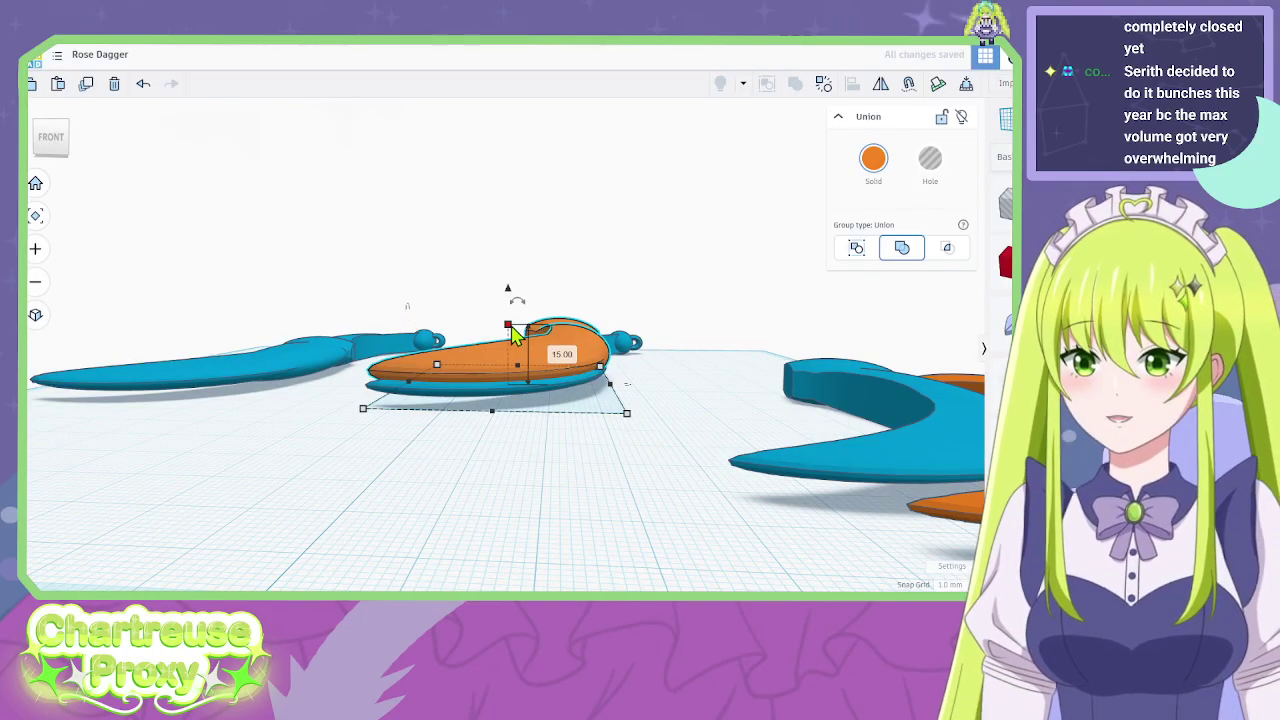
{"action": "left_click_drag", "start_coordinate": [510, 326], "coordinate": [507, 333]}
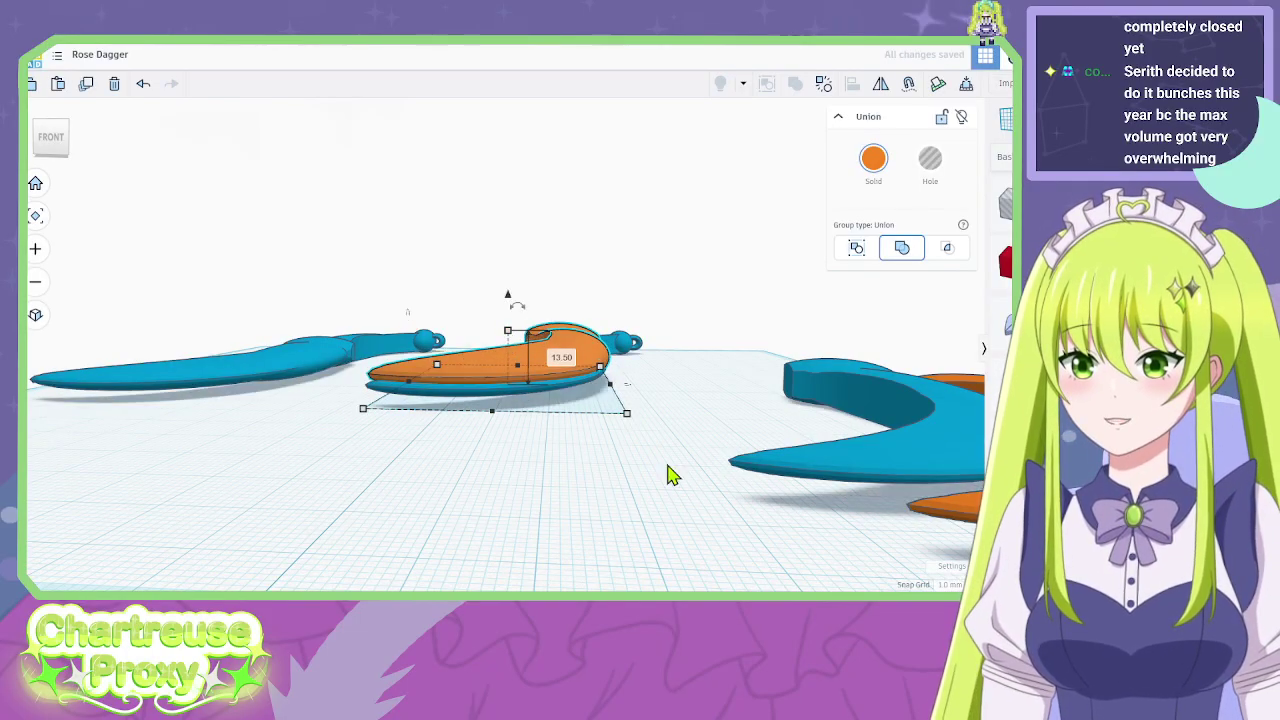
{"action": "right_click_drag", "start_coordinate": [668, 466], "coordinate": [676, 466]}
{"action": "key", "text": "ctrl+z"}
Lower the orange guarded blade onto the dagger copy and set its footprint to 60 by 80 mm.
{"action": "left_click_drag", "start_coordinate": [508, 290], "coordinate": [515, 318]}
{"action": "right_click_drag", "start_coordinate": [515, 318], "coordinate": [432, 500]}
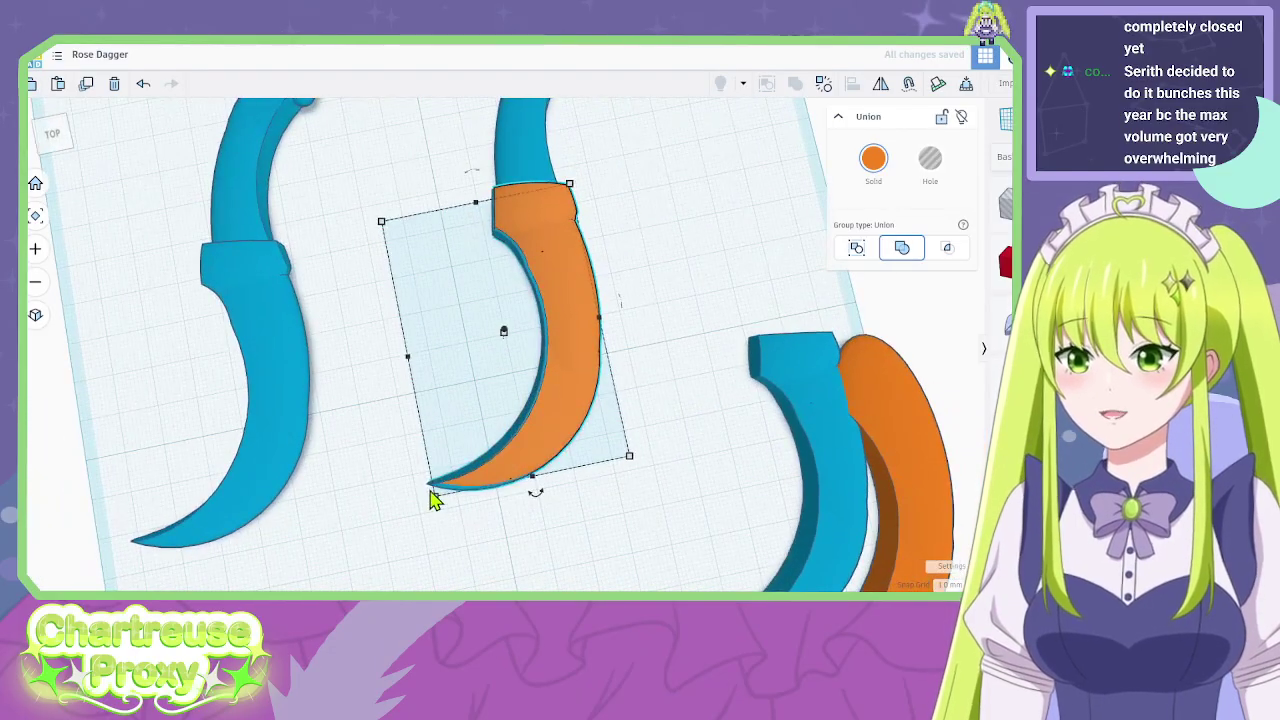
{"action": "left_click_drag", "start_coordinate": [443, 505], "coordinate": [417, 530]}
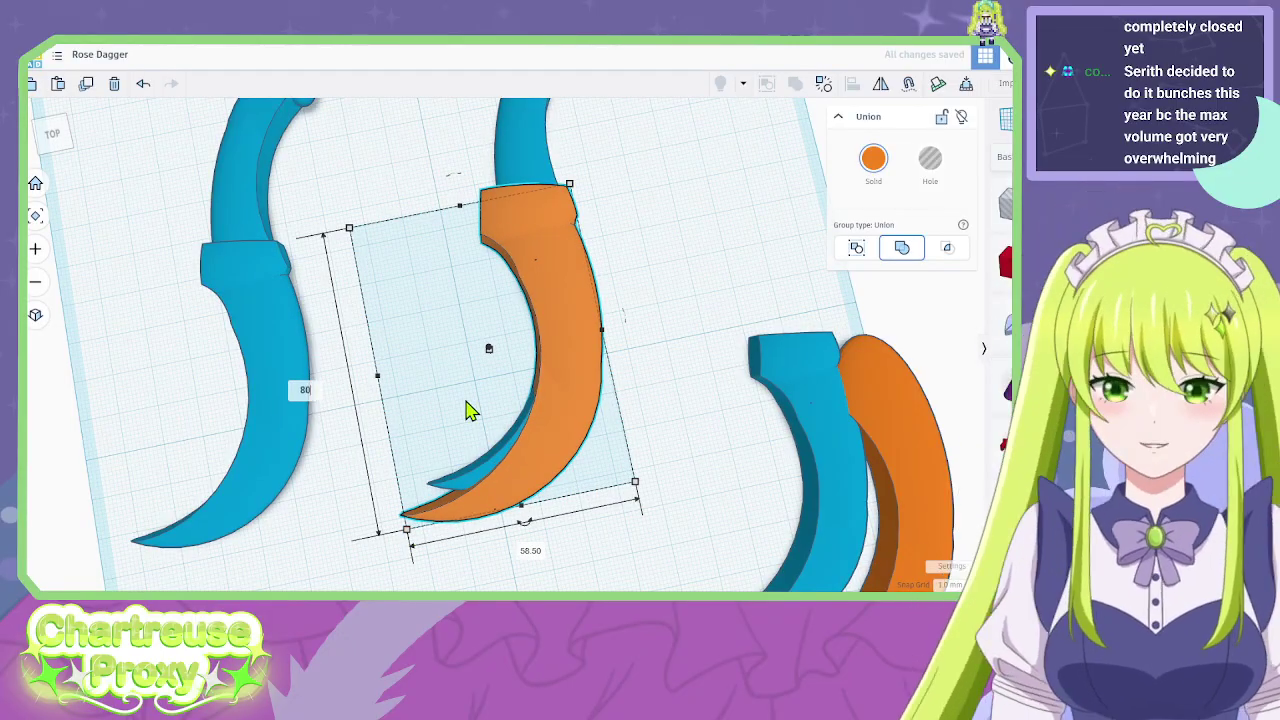
{"action": "type", "text": "60"}
{"action": "key", "text": "Return"}
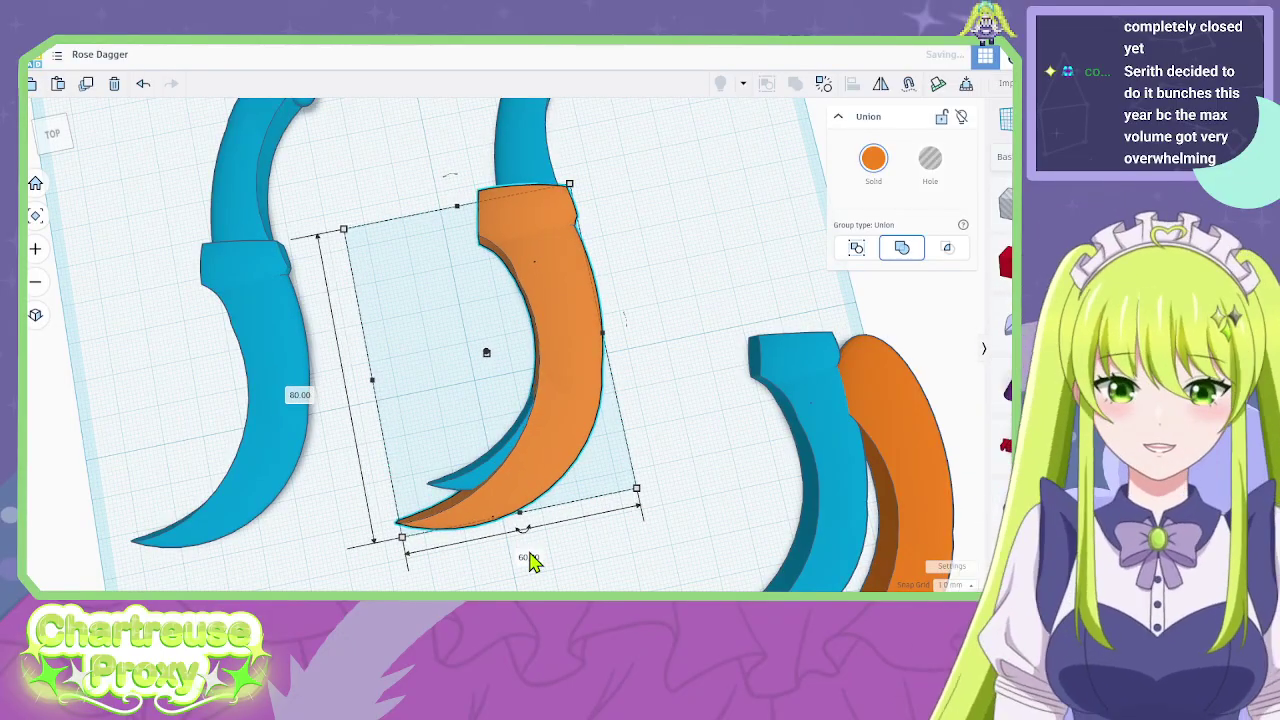
Resize the orange guarded blade to about 63 by 79 mm and shift it 2 mm to align with the dagger copy.
{"action": "mouse_move", "coordinate": [404, 541]}
{"action": "left_mouse_down"}
{"action": "mouse_move", "coordinate": [434, 513]}
{"action": "mouse_move", "coordinate": [412, 518]}
{"action": "left_mouse_up"}
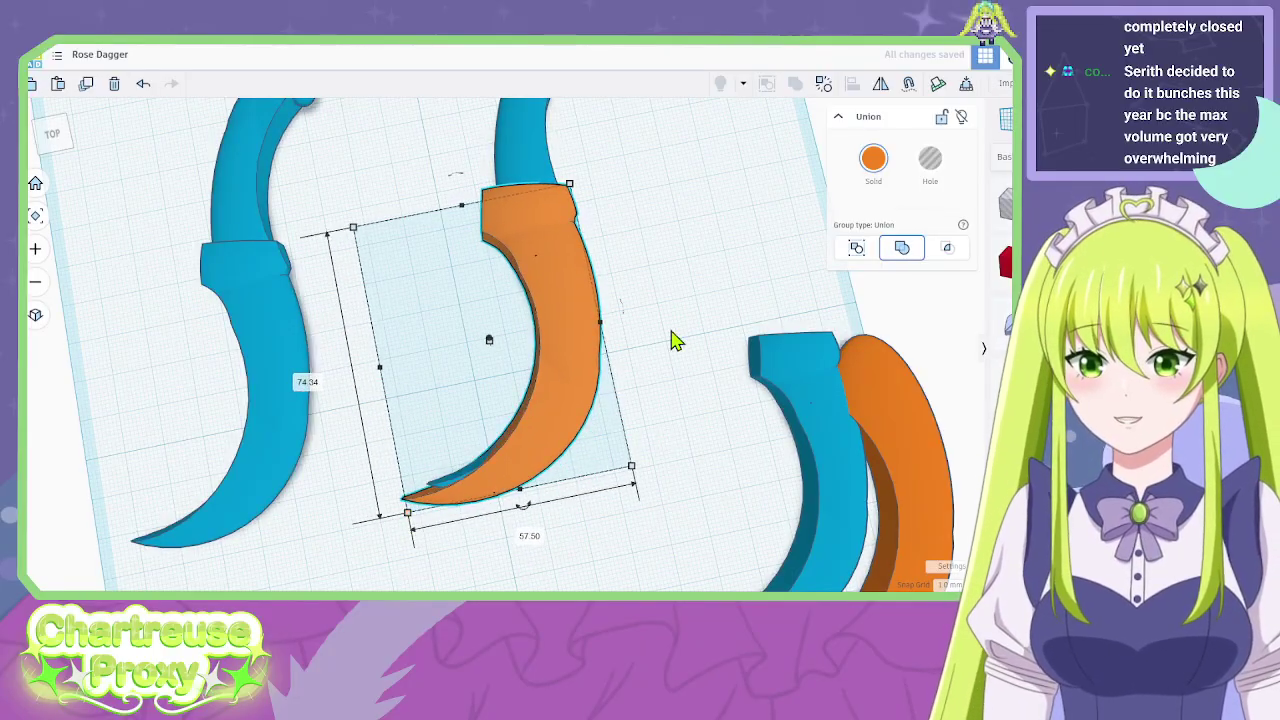
{"action": "right_click_drag", "start_coordinate": [672, 341], "coordinate": [618, 392]}
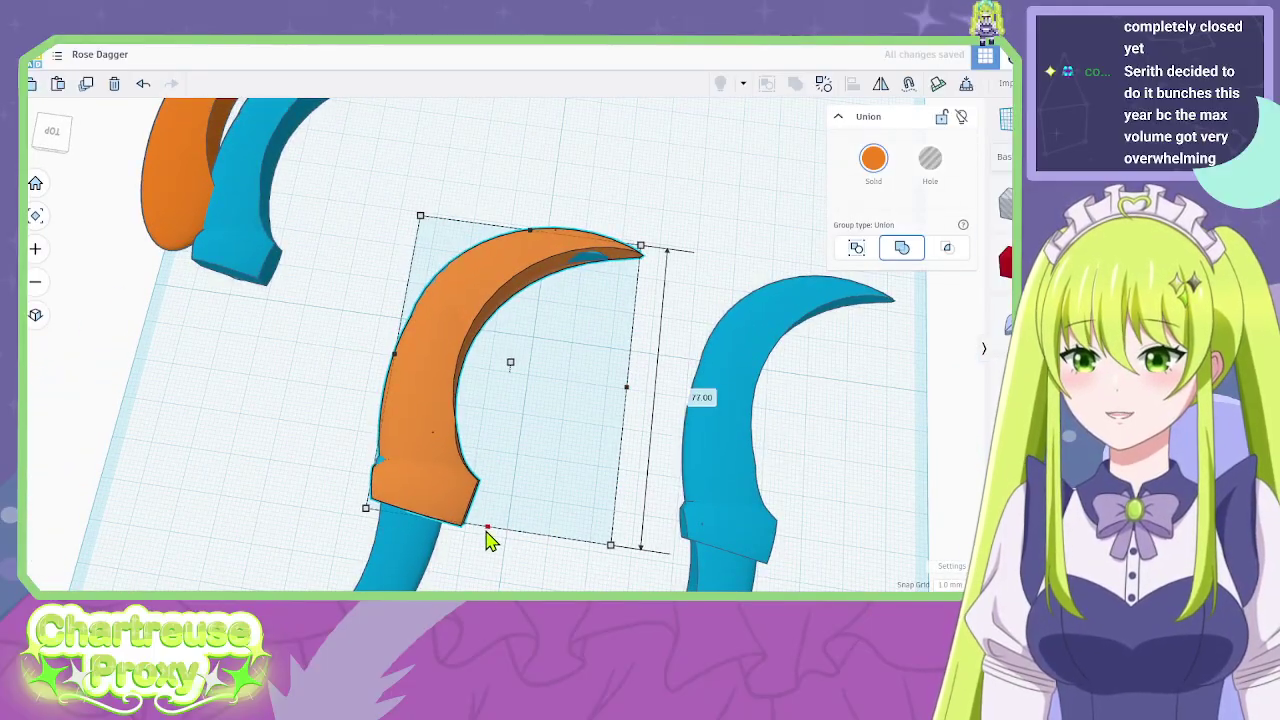
{"action": "left_click_drag", "start_coordinate": [489, 538], "coordinate": [474, 525]}
{"action": "left_click_drag", "start_coordinate": [426, 402], "coordinate": [420, 400]}
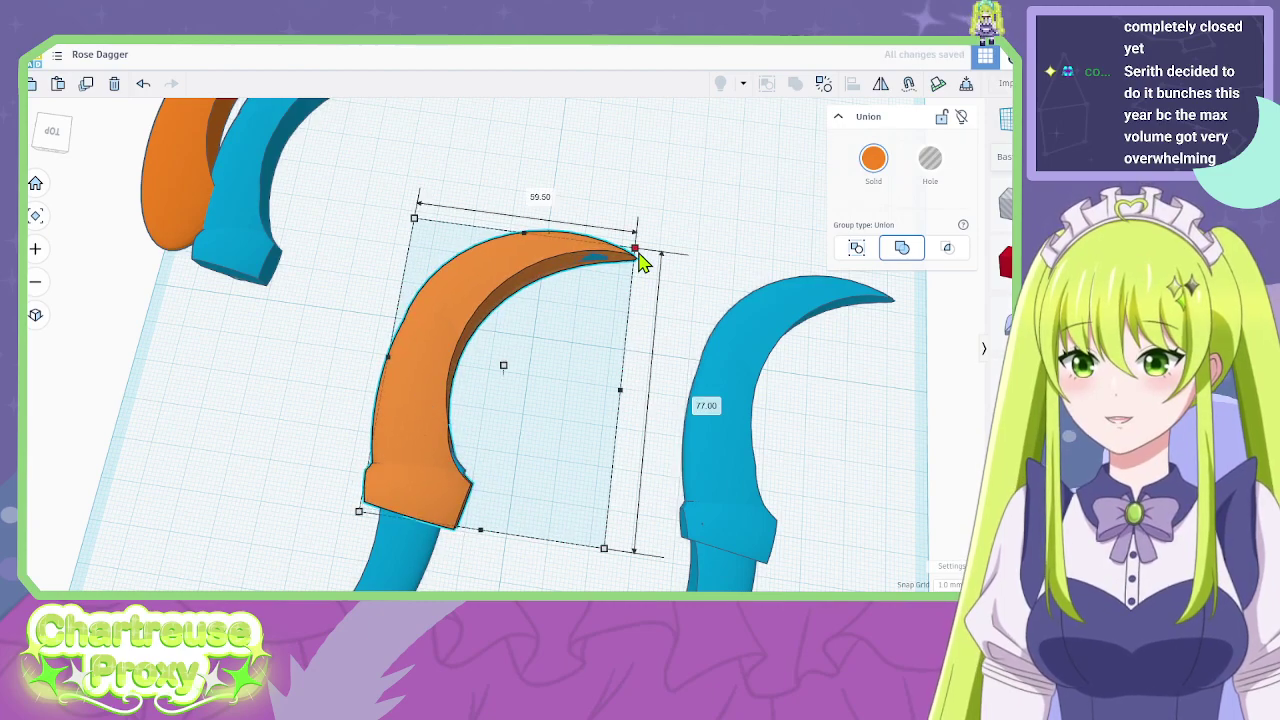
{"action": "right_click_drag", "start_coordinate": [651, 251], "coordinate": [397, 529]}
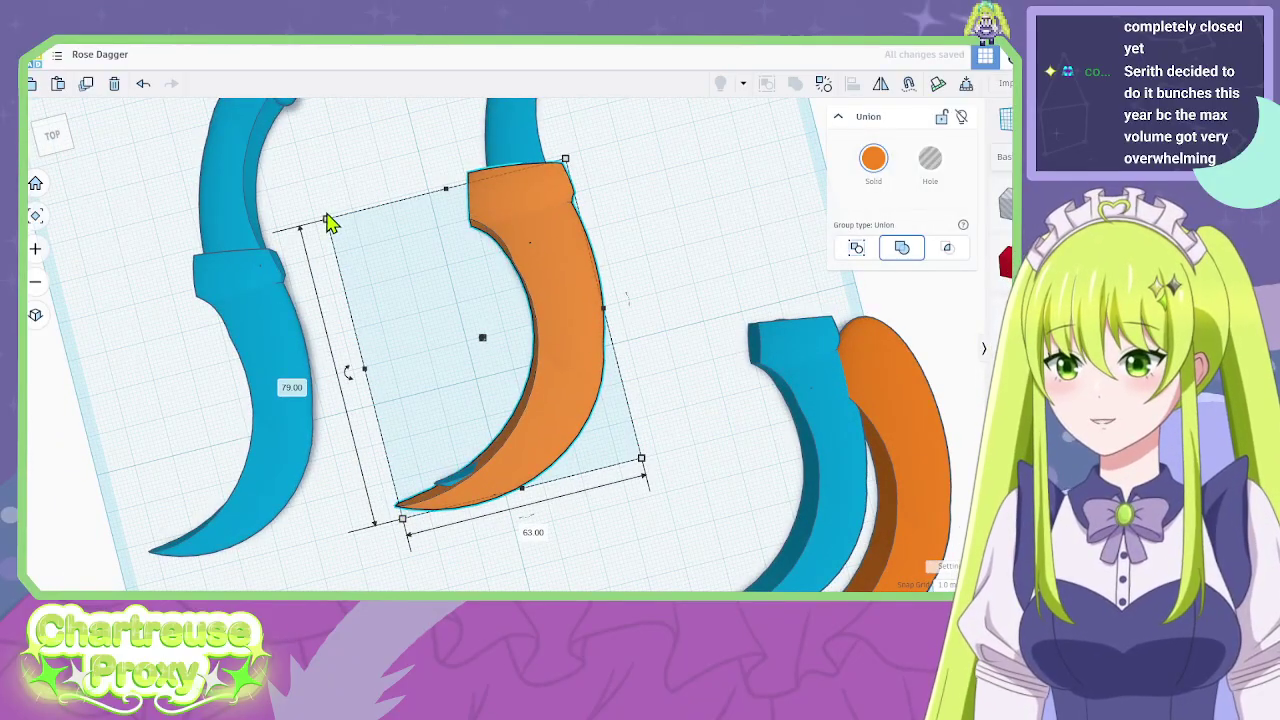
{"action": "left_click", "coordinate": [452, 356]}
{"action": "left_click_drag", "start_coordinate": [570, 368], "coordinate": [585, 358]}
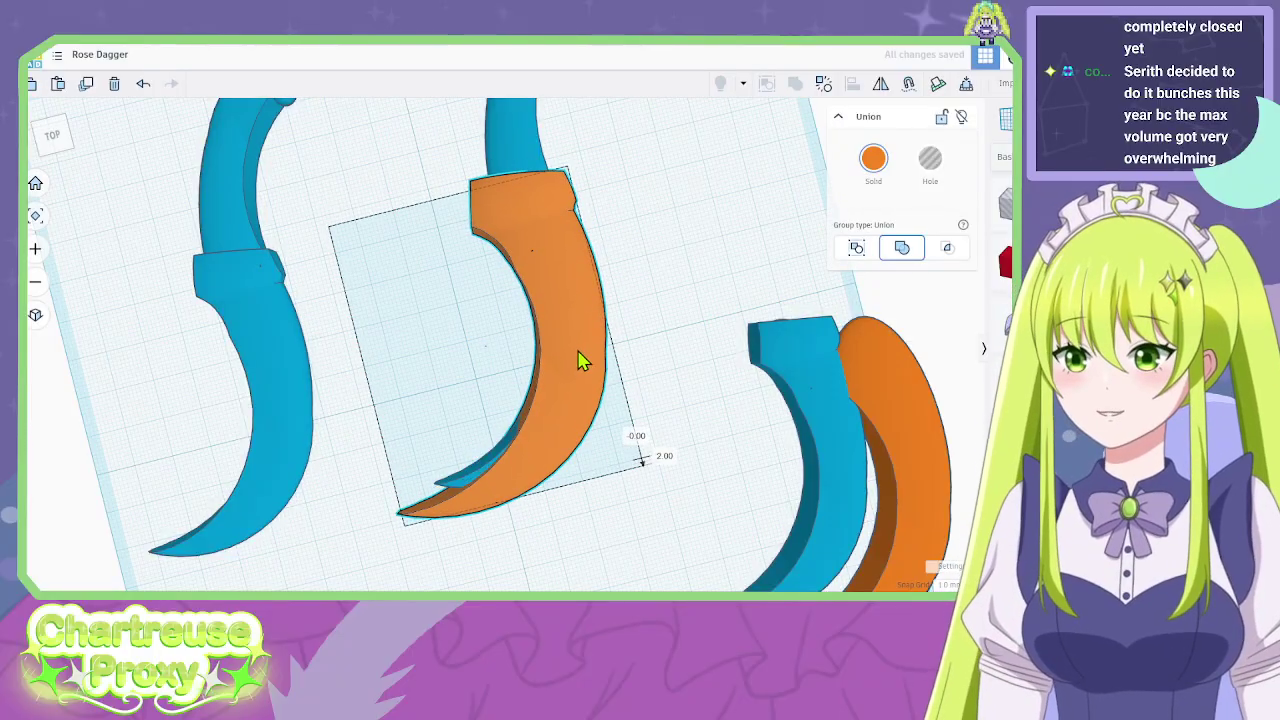
Undo the blade's ungrouping, move the orange guarded blade clear of the dagger copy, and nudge it 5 mm along both axes.
{"action": "left_click", "coordinate": [796, 84]}
{"action": "key", "text": "ctrl+z"}
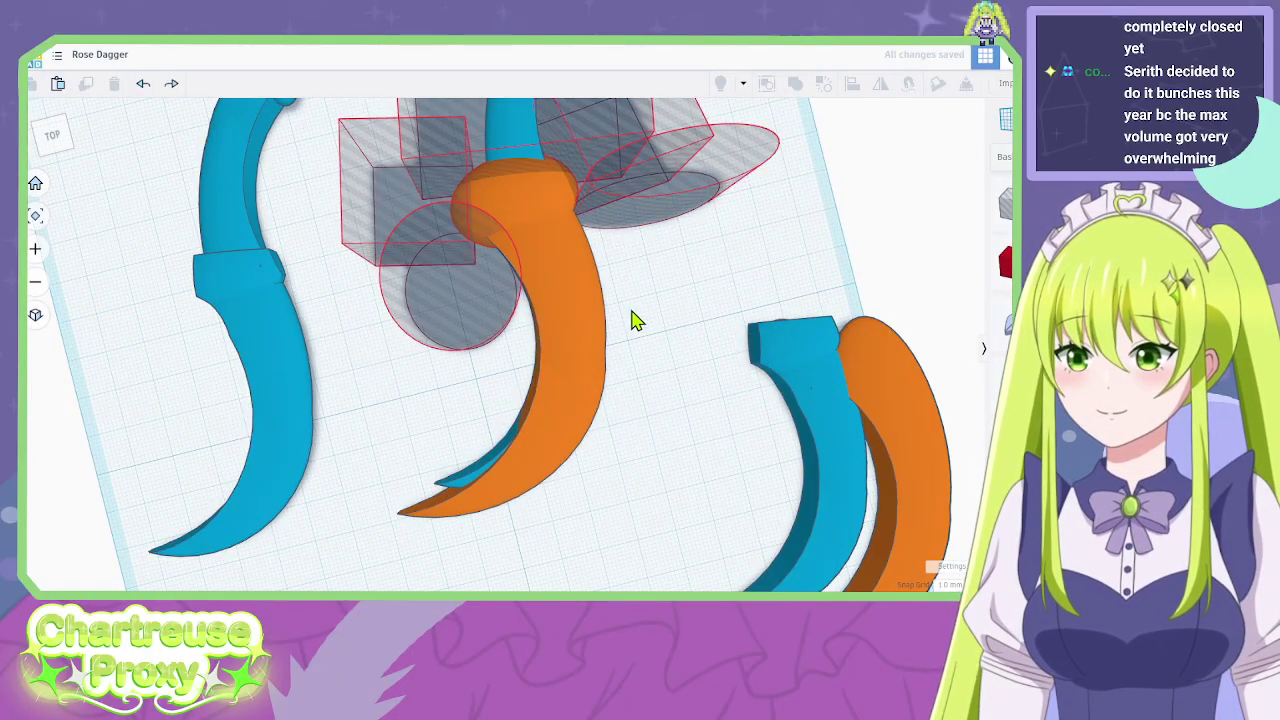
{"action": "left_click_drag", "start_coordinate": [589, 364], "coordinate": [668, 505]}
{"action": "middle_click_drag", "start_coordinate": [650, 490], "coordinate": [656, 357]}
{"action": "key", "text": "Left"}
{"action": "key", "text": "Left"}
{"action": "key", "text": "Left"}
{"action": "key", "text": "Left"}
{"action": "key", "text": "Left"}
{"action": "key", "text": "Down"}
{"action": "key", "text": "Down"}
{"action": "key", "text": "Down"}
{"action": "key", "text": "Down"}
{"action": "key", "text": "Down"}
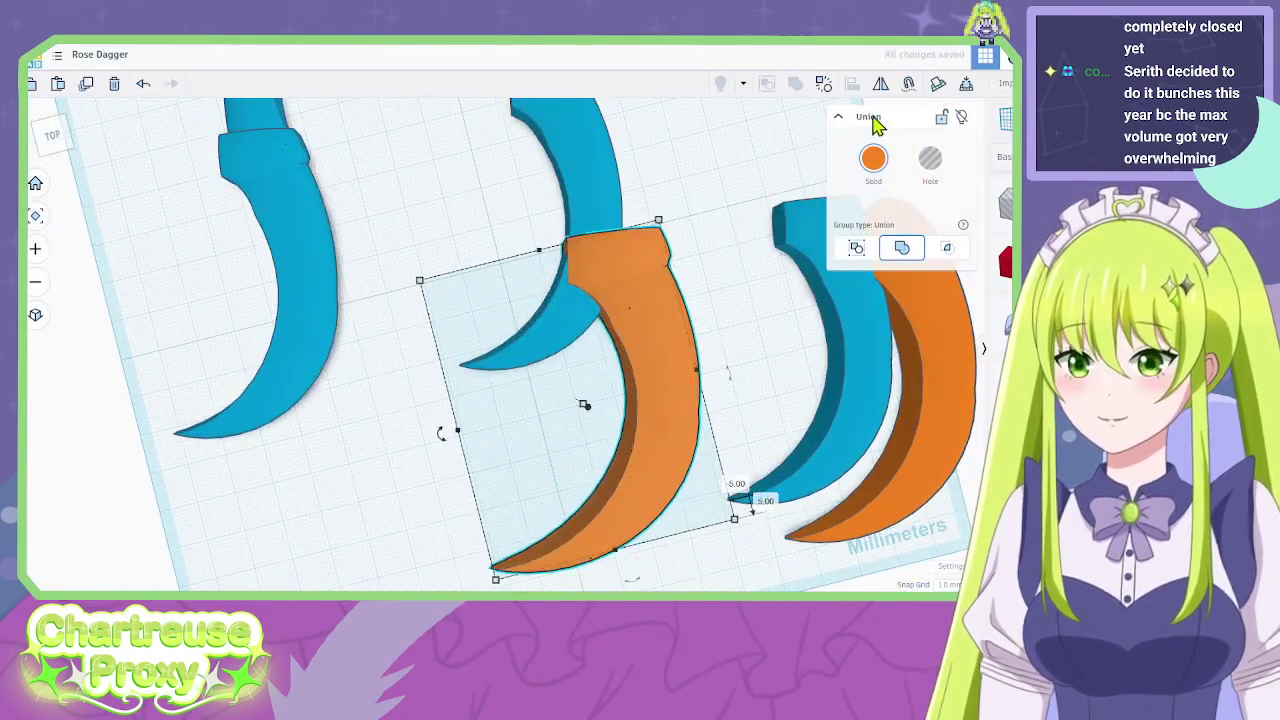
Ungroup the orange guarded blade into its nine component shapes and move them together toward the front of the workplane.
{"action": "left_click", "coordinate": [824, 86]}
{"action": "left_click", "coordinate": [829, 87]}
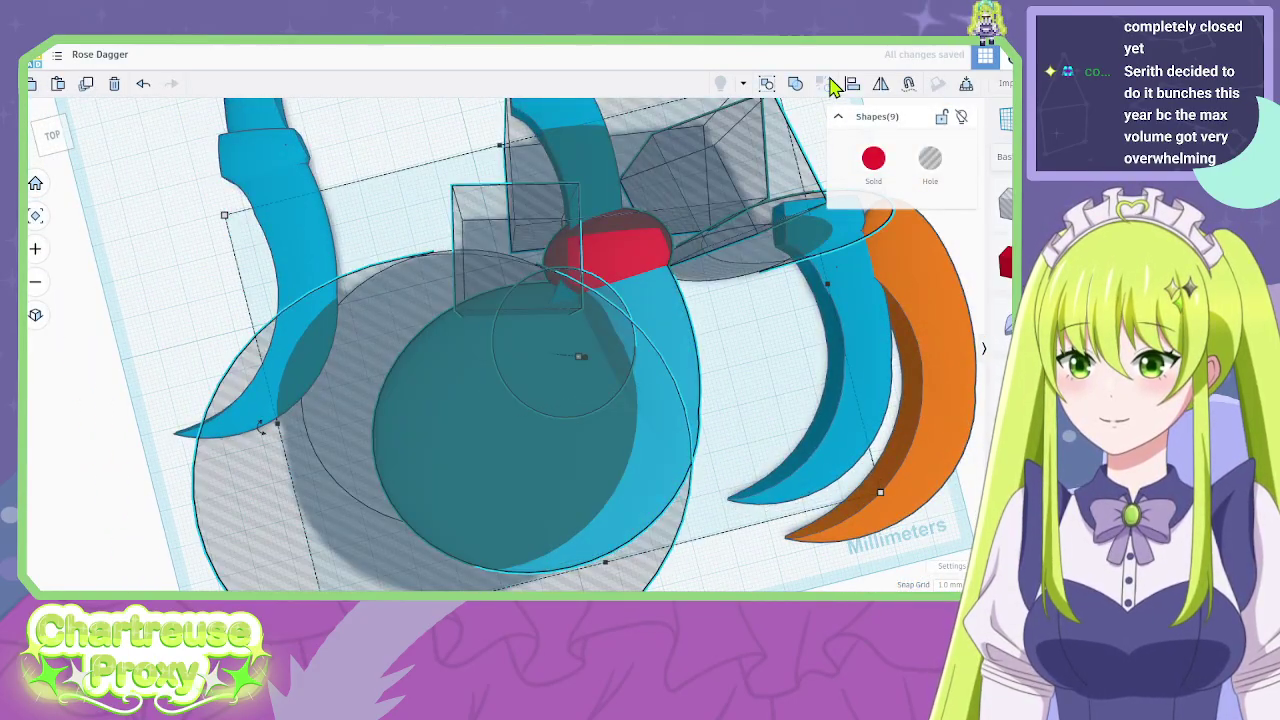
{"action": "scroll", "coordinate": [417, 455], "scroll_direction": "down", "scroll_amount": 2}
{"action": "scroll", "coordinate": [366, 460], "scroll_direction": "up", "scroll_amount": 3}
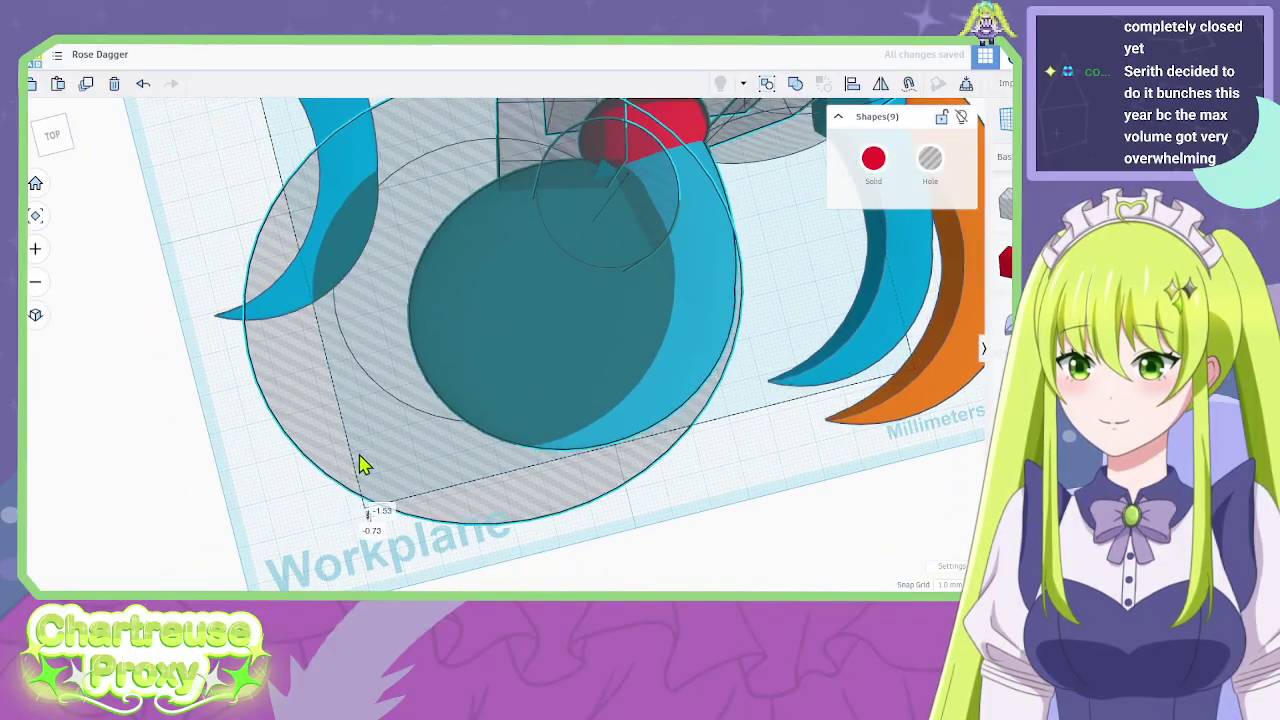
{"action": "left_click_drag", "start_coordinate": [372, 503], "coordinate": [394, 534]}
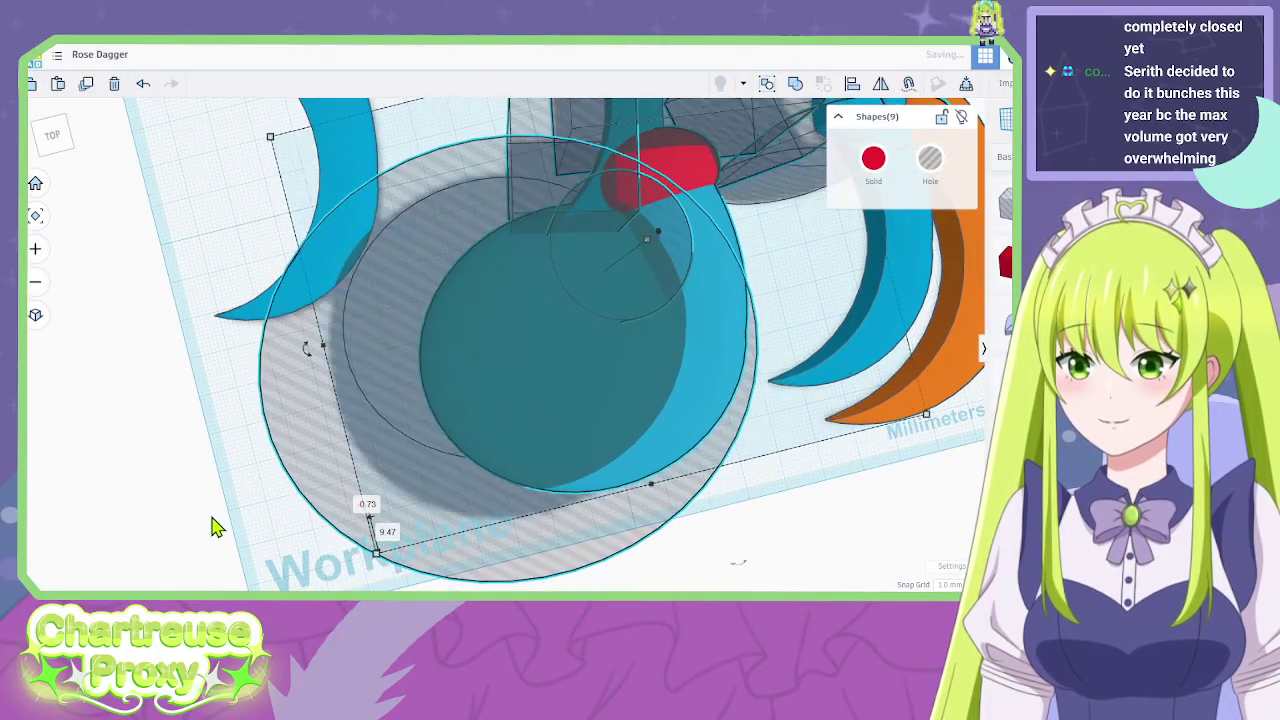
Nudge the large hole cylinder of the blade 6 mm toward the back of the workplane.
{"action": "left_click", "coordinate": [333, 400]}
{"action": "key", "text": "Up"}
{"action": "key", "text": "Up"}
{"action": "key", "text": "Up"}
{"action": "key", "text": "Up"}
{"action": "key", "text": "Up"}
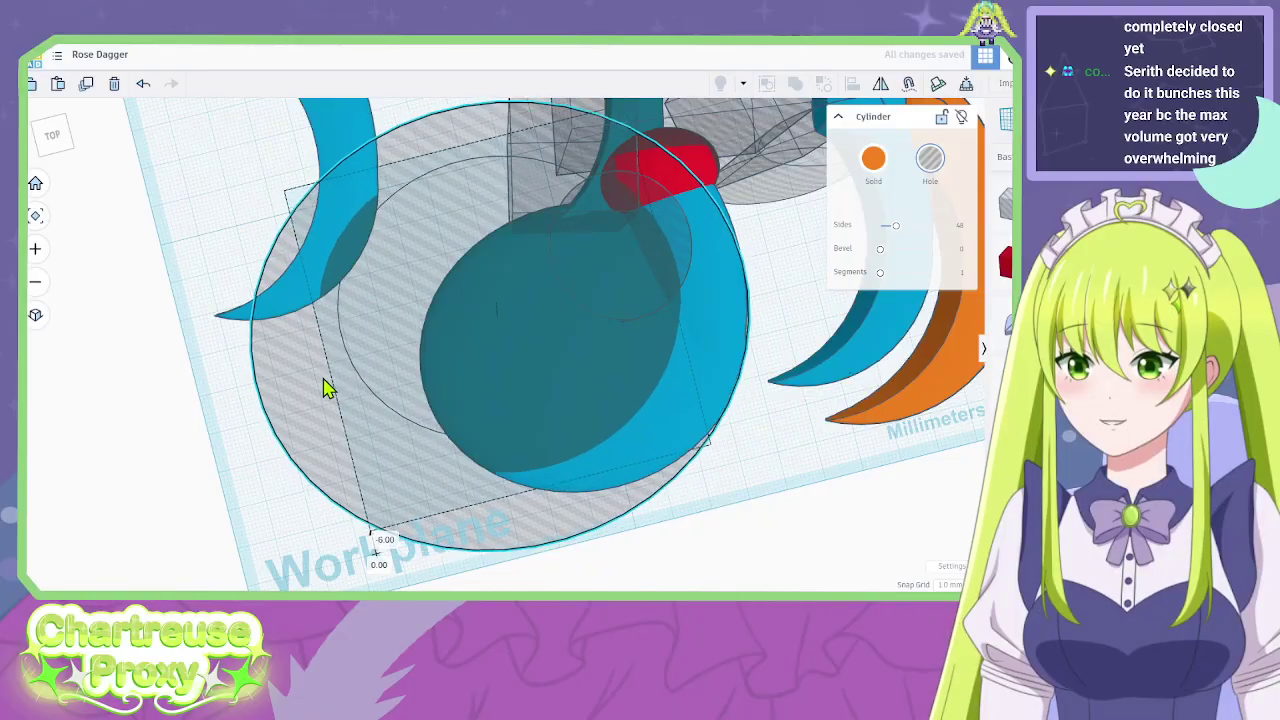
Move the dagger copy clear of the blade's component shapes and group the nine shapes into a single red blade.
{"action": "right_click_drag", "start_coordinate": [745, 322], "coordinate": [609, 343]}
{"action": "key", "text": "ctrl+a"}
{"action": "left_click", "coordinate": [767, 83]}
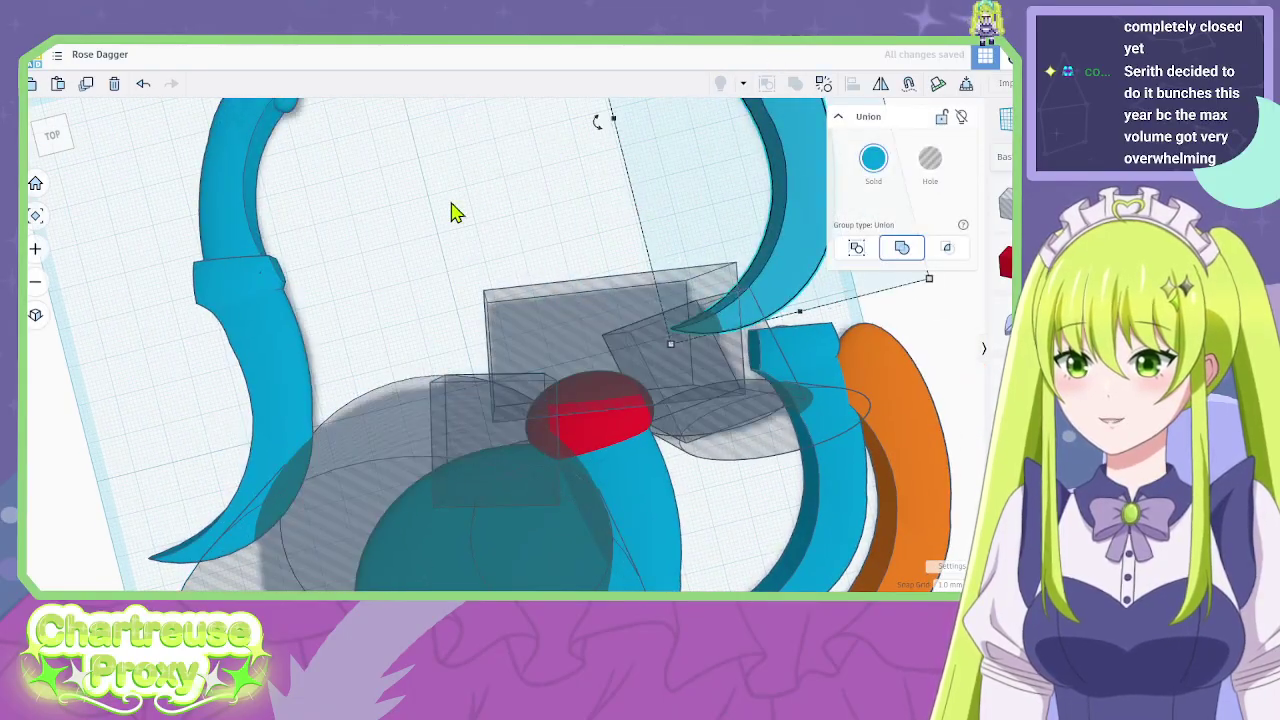
{"action": "scroll", "coordinate": [675, 372], "scroll_direction": "up", "scroll_amount": 1}
{"action": "left_click_drag", "start_coordinate": [675, 372], "coordinate": [487, 275]}
{"action": "left_click_drag", "start_coordinate": [398, 222], "coordinate": [400, 223]}
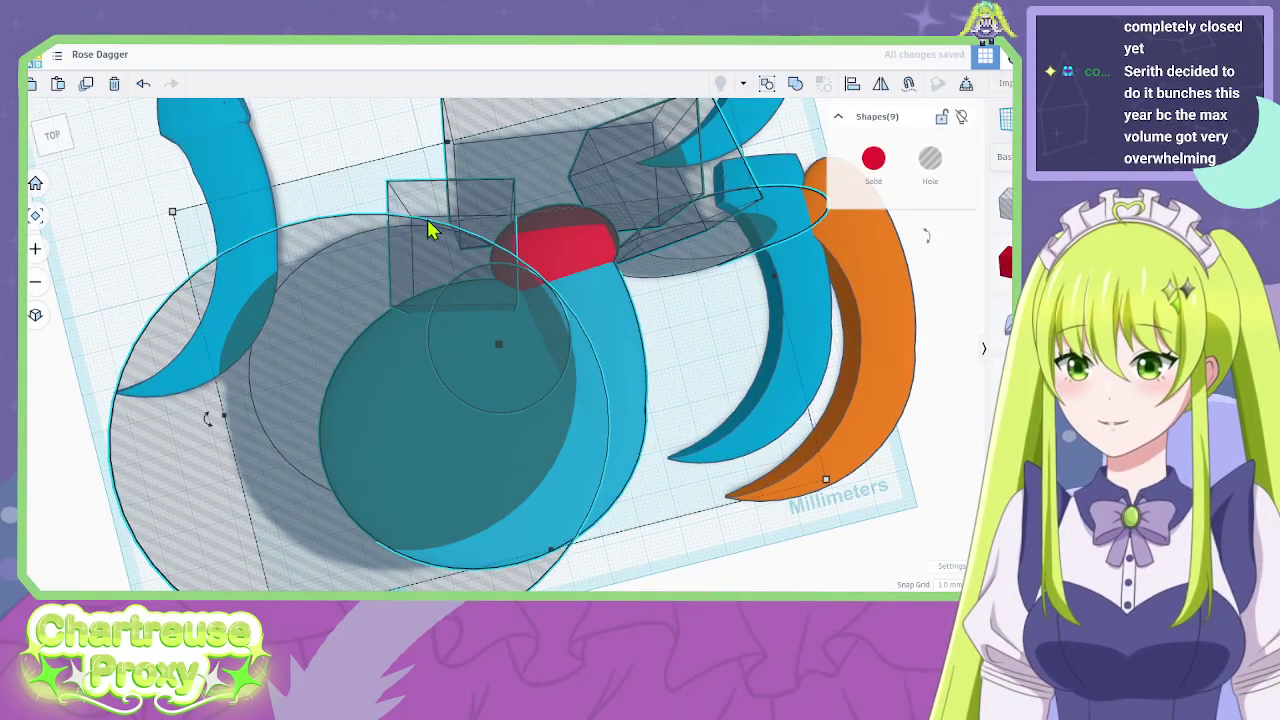
{"action": "left_click", "coordinate": [797, 84]}
{"action": "mouse_move", "coordinate": [612, 347]}
{"action": "right_mouse_down"}
{"action": "mouse_move", "coordinate": [503, 289]}
{"action": "mouse_move", "coordinate": [486, 203]}
{"action": "mouse_move", "coordinate": [623, 348]}
{"action": "right_mouse_up"}
Move the dagger copy back to the middle of the workplane and lay the red blade over its blade.
{"action": "left_click", "coordinate": [733, 120], "text": "shift"}
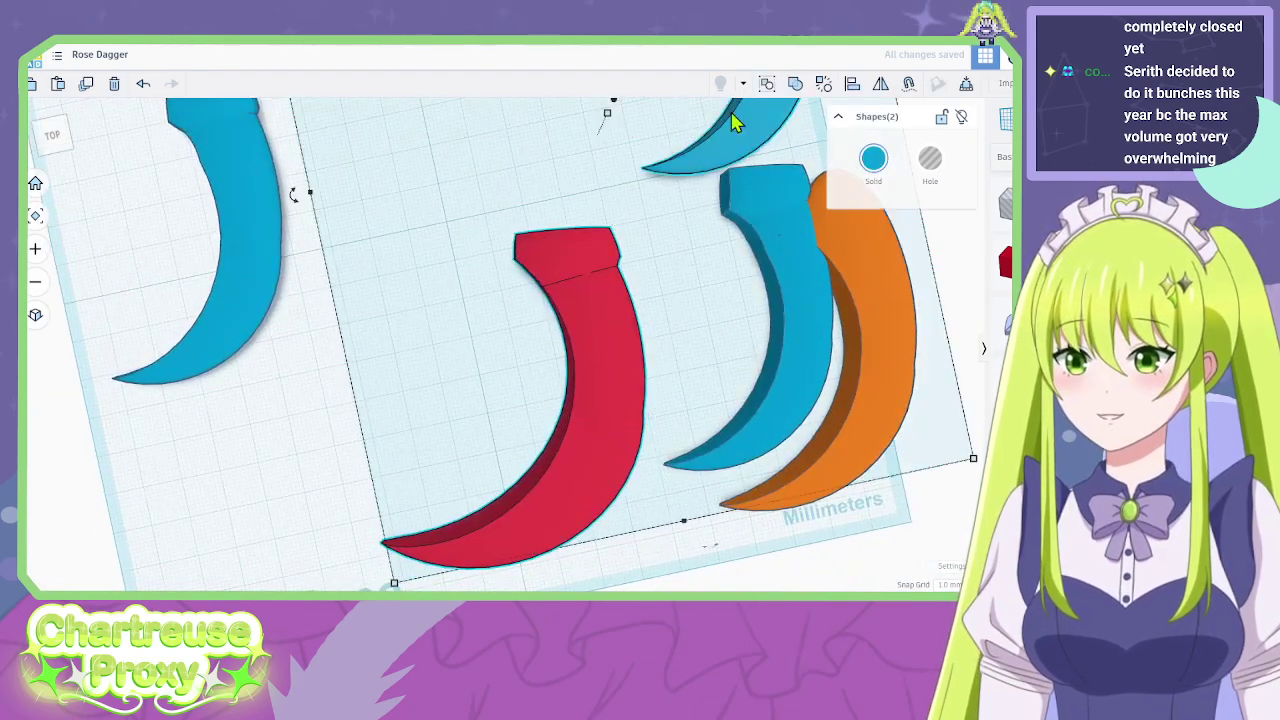
{"action": "left_click", "coordinate": [290, 332]}
{"action": "left_click_drag", "start_coordinate": [723, 160], "coordinate": [525, 255]}
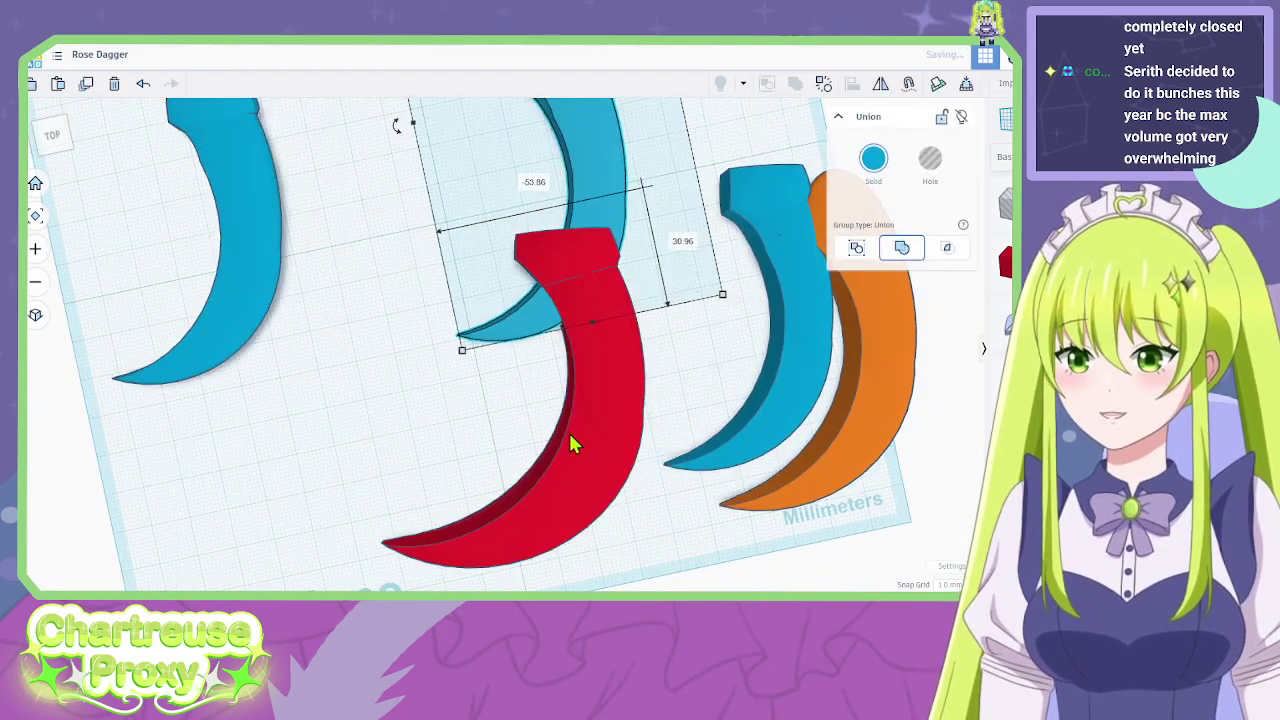
{"action": "left_click_drag", "start_coordinate": [571, 443], "coordinate": [575, 195]}
{"action": "right_click_drag", "start_coordinate": [568, 231], "coordinate": [640, 298]}
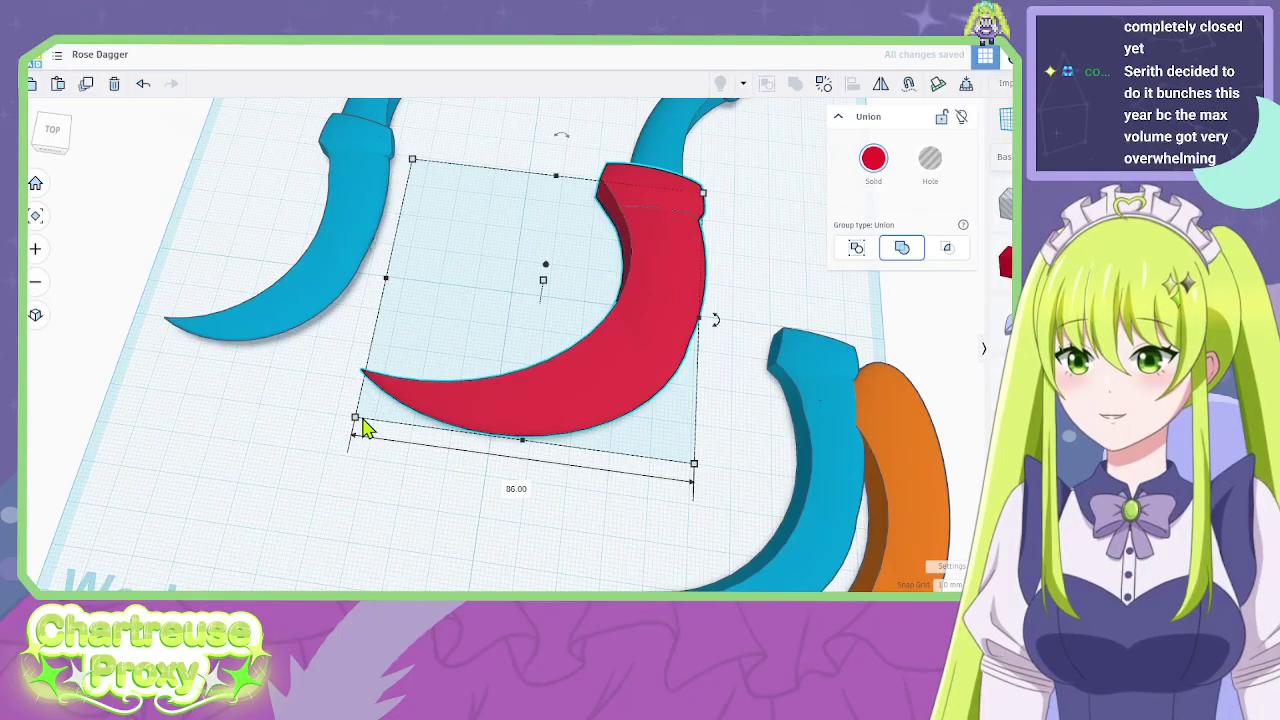
Resize the red blade to about 68 by 77 mm and shift the dagger copy to line up with its guard.
{"action": "left_click_drag", "start_coordinate": [362, 420], "coordinate": [420, 420]}
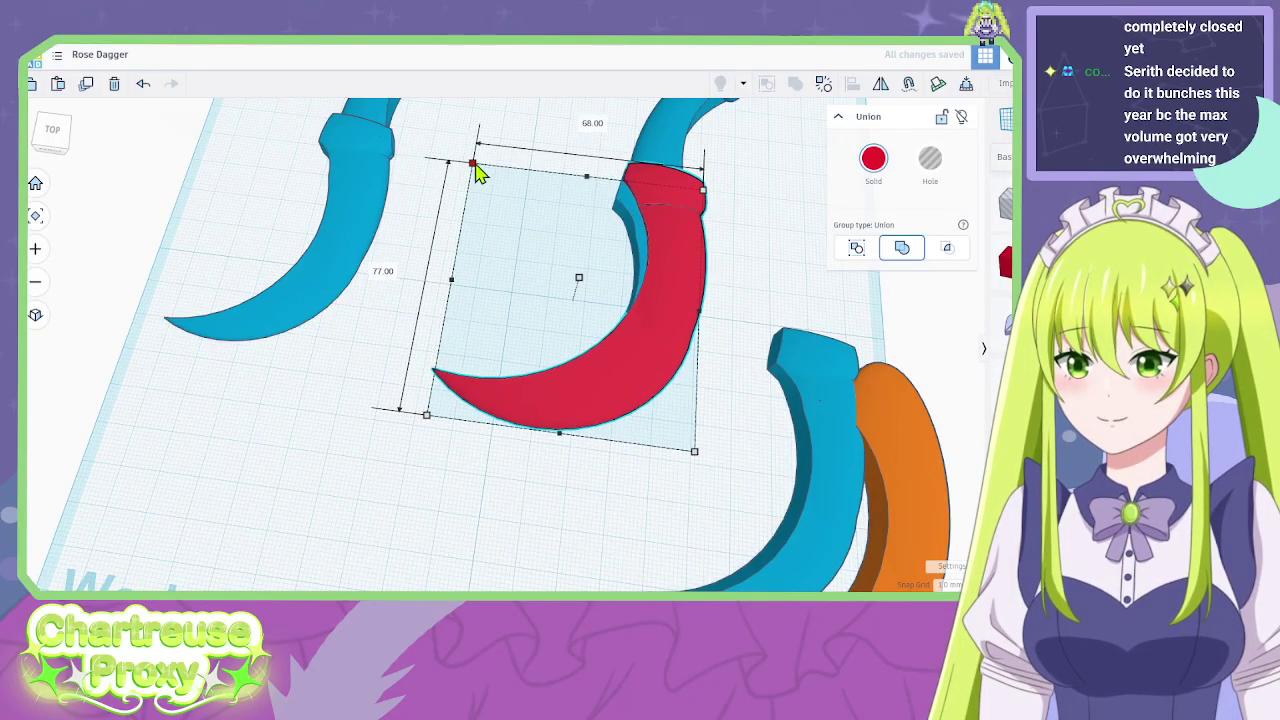
{"action": "right_click_drag", "start_coordinate": [575, 213], "coordinate": [571, 251]}
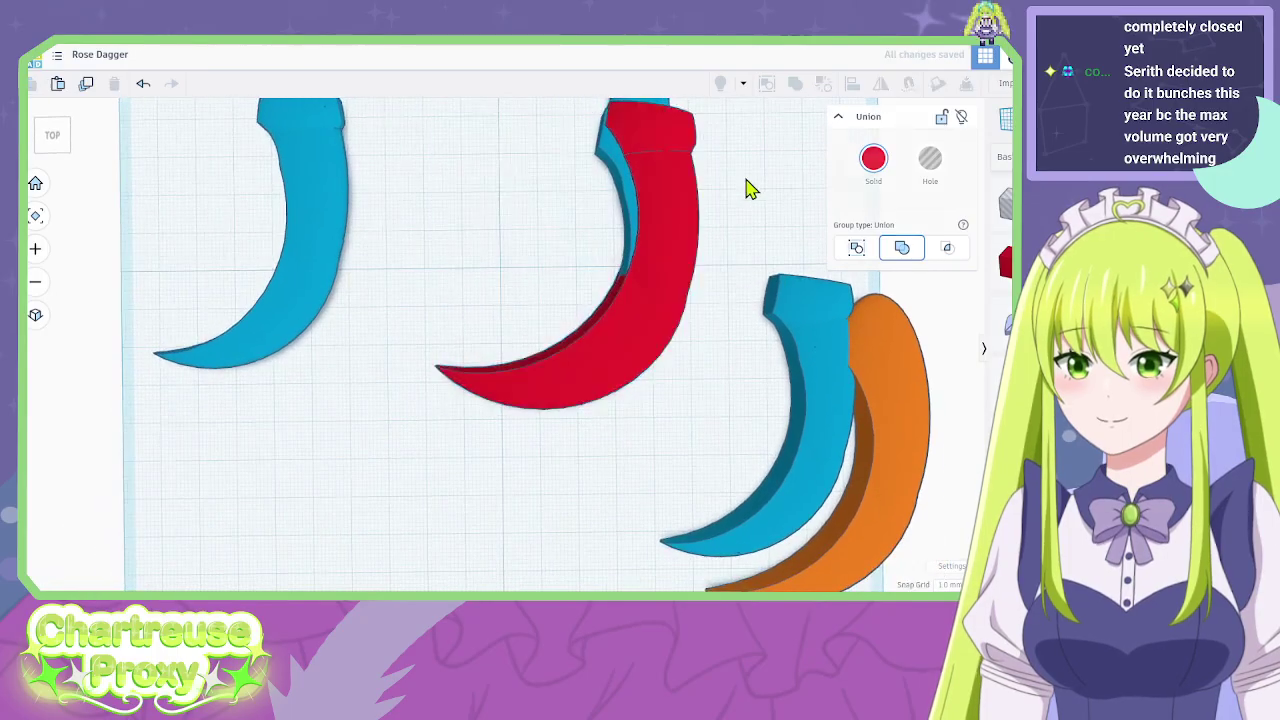
{"action": "scroll", "coordinate": [543, 229], "scroll_direction": "up", "scroll_amount": 3}
{"action": "left_click_drag", "start_coordinate": [537, 199], "coordinate": [543, 194]}
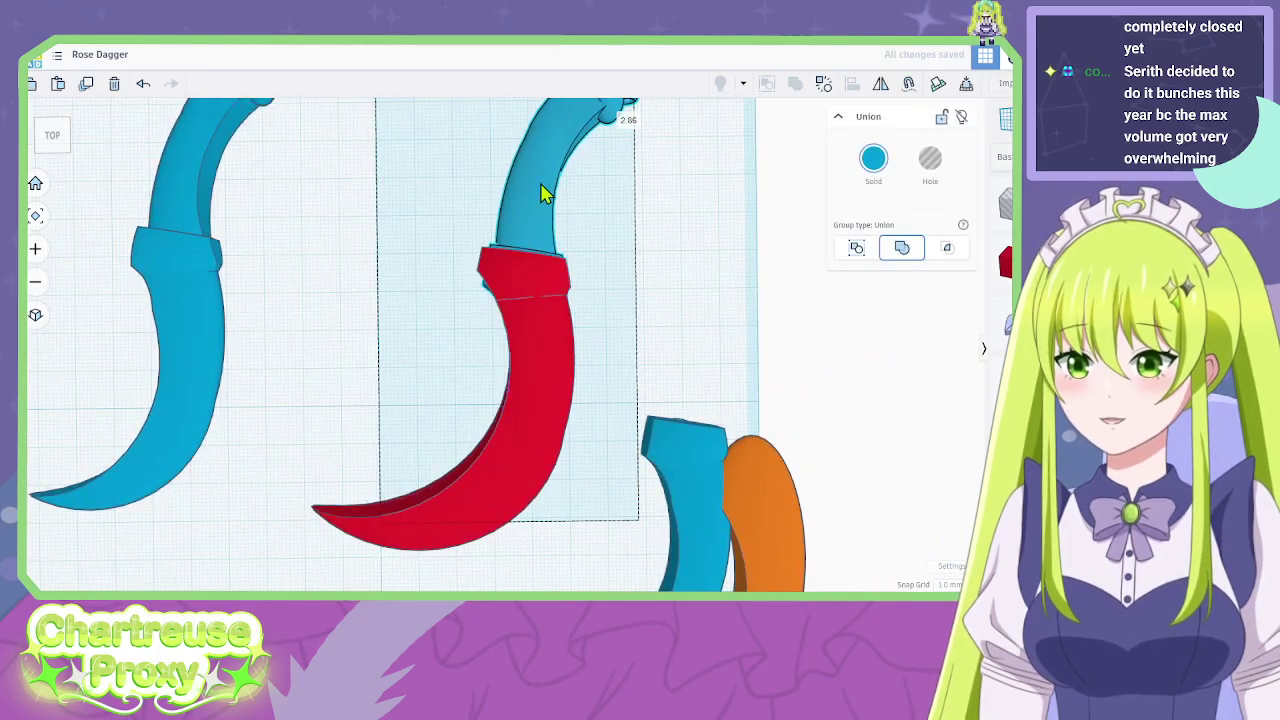
Move the dagger copy clear of the red blade to compare their guard shapes.
{"action": "scroll", "coordinate": [458, 313], "scroll_direction": "up", "scroll_amount": 2}
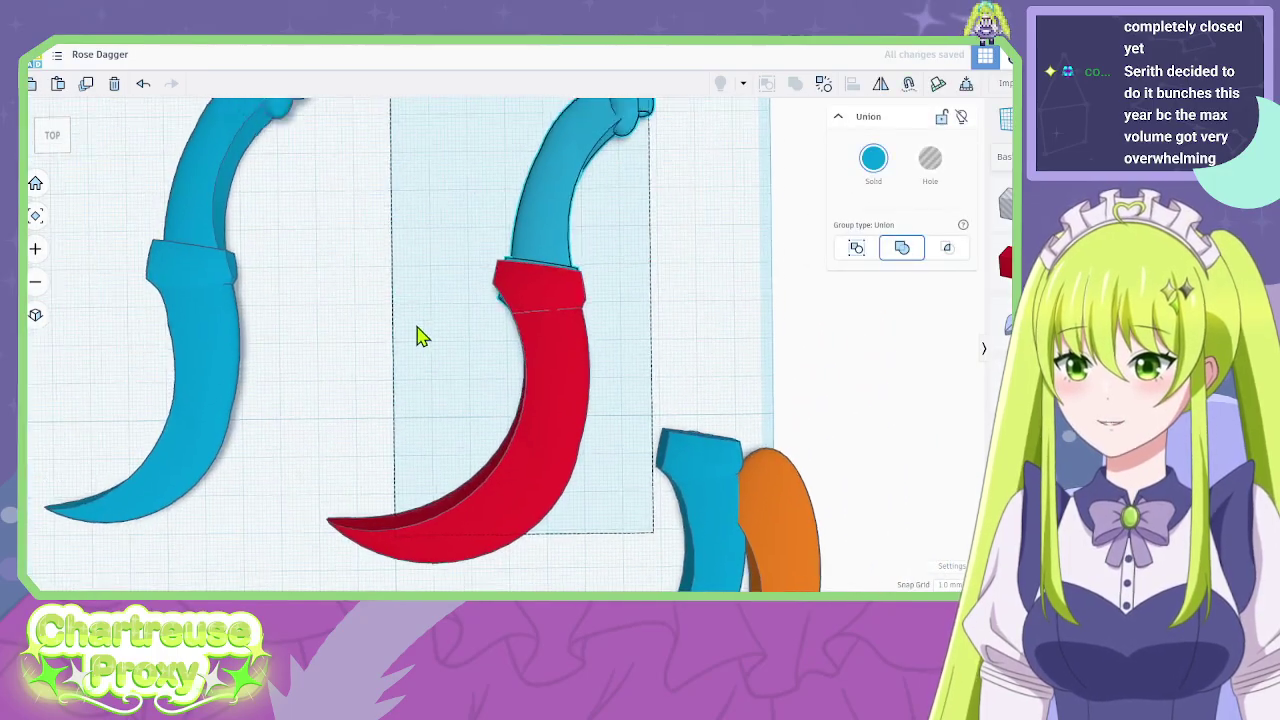
{"action": "left_click_drag", "start_coordinate": [514, 286], "coordinate": [475, 248]}
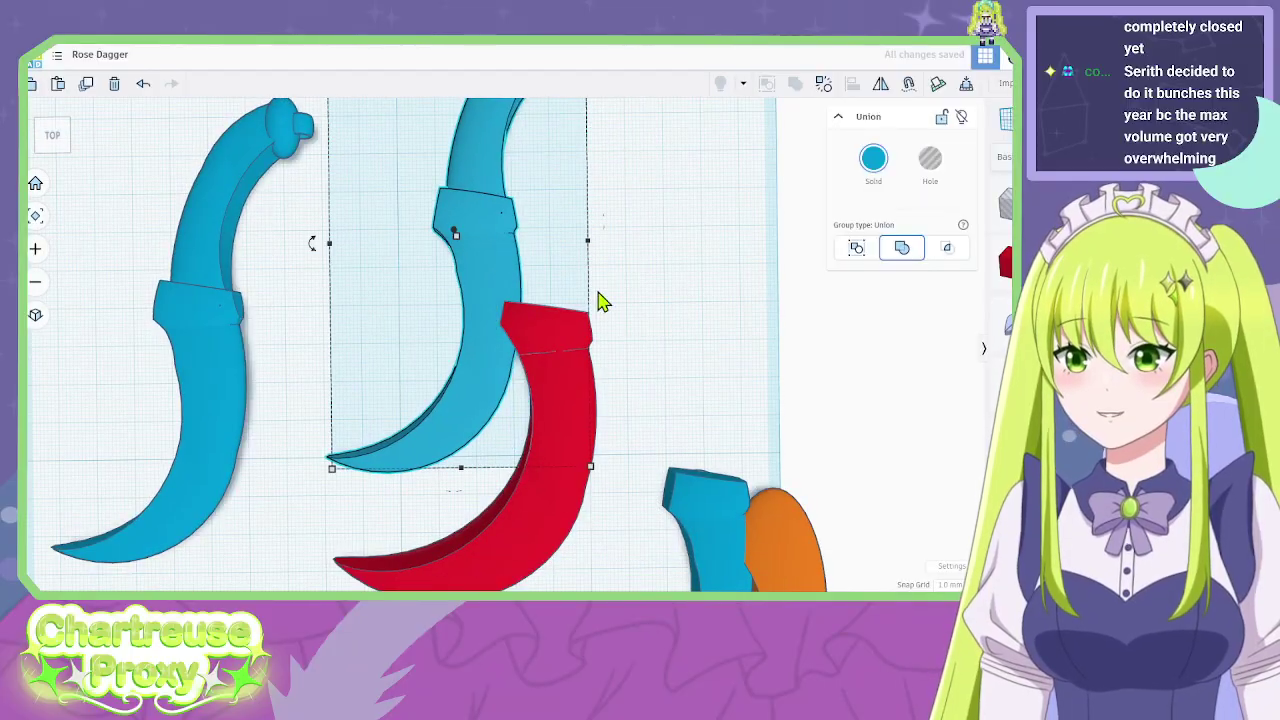
{"action": "scroll", "coordinate": [565, 330], "scroll_direction": "up", "scroll_amount": 2}
{"action": "left_click", "coordinate": [545, 342]}
{"action": "left_click", "coordinate": [607, 211]}
{"action": "right_click_drag", "start_coordinate": [607, 211], "coordinate": [575, 331]}
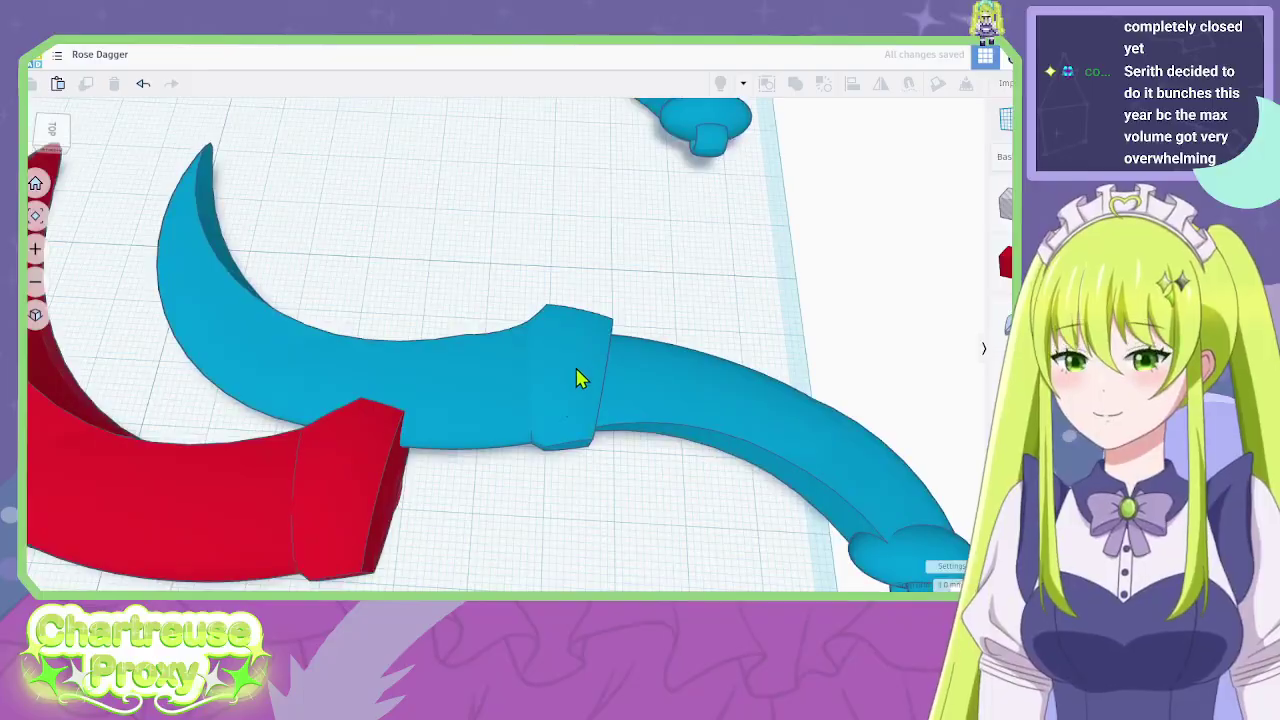
{"action": "right_click_drag", "start_coordinate": [575, 378], "coordinate": [570, 318]}
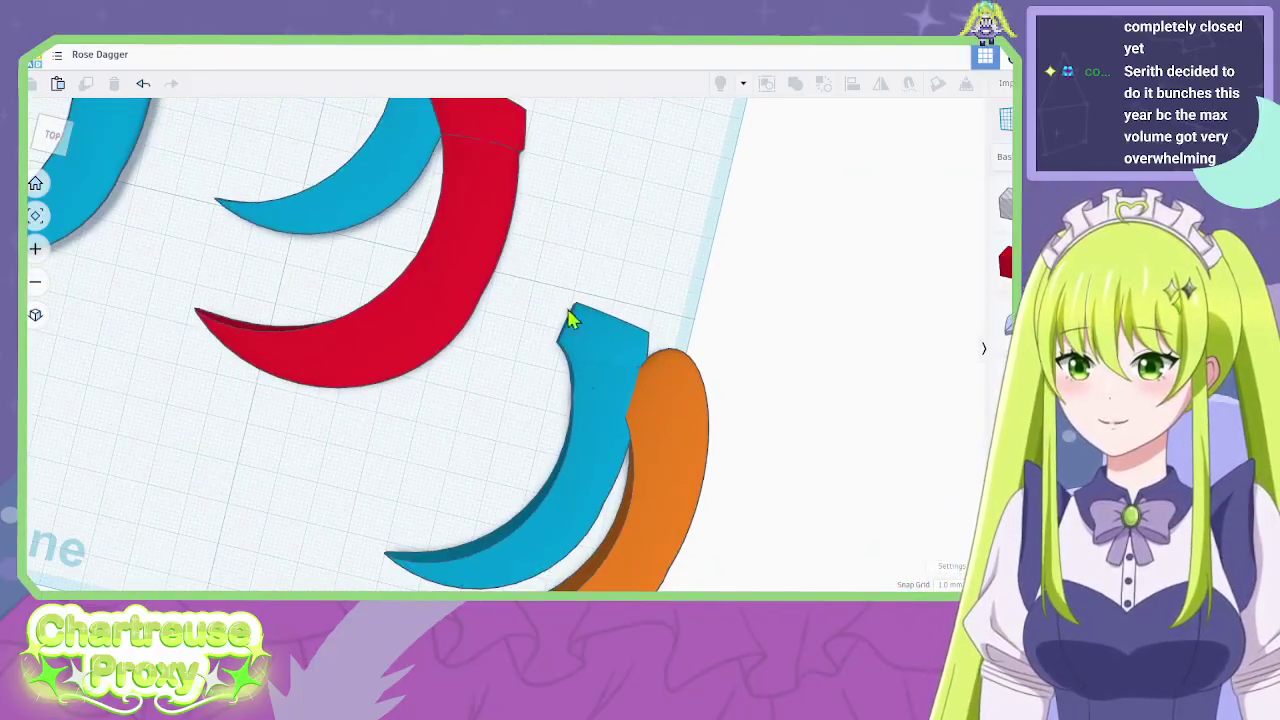
{"action": "middle_click_drag", "start_coordinate": [571, 187], "coordinate": [587, 277]}
{"action": "double_click", "coordinate": [607, 434]}
{"action": "left_click_drag", "start_coordinate": [607, 511], "coordinate": [686, 234]}
{"action": "right_click_drag", "start_coordinate": [686, 234], "coordinate": [786, 360]}
{"action": "left_click", "coordinate": [868, 390]}
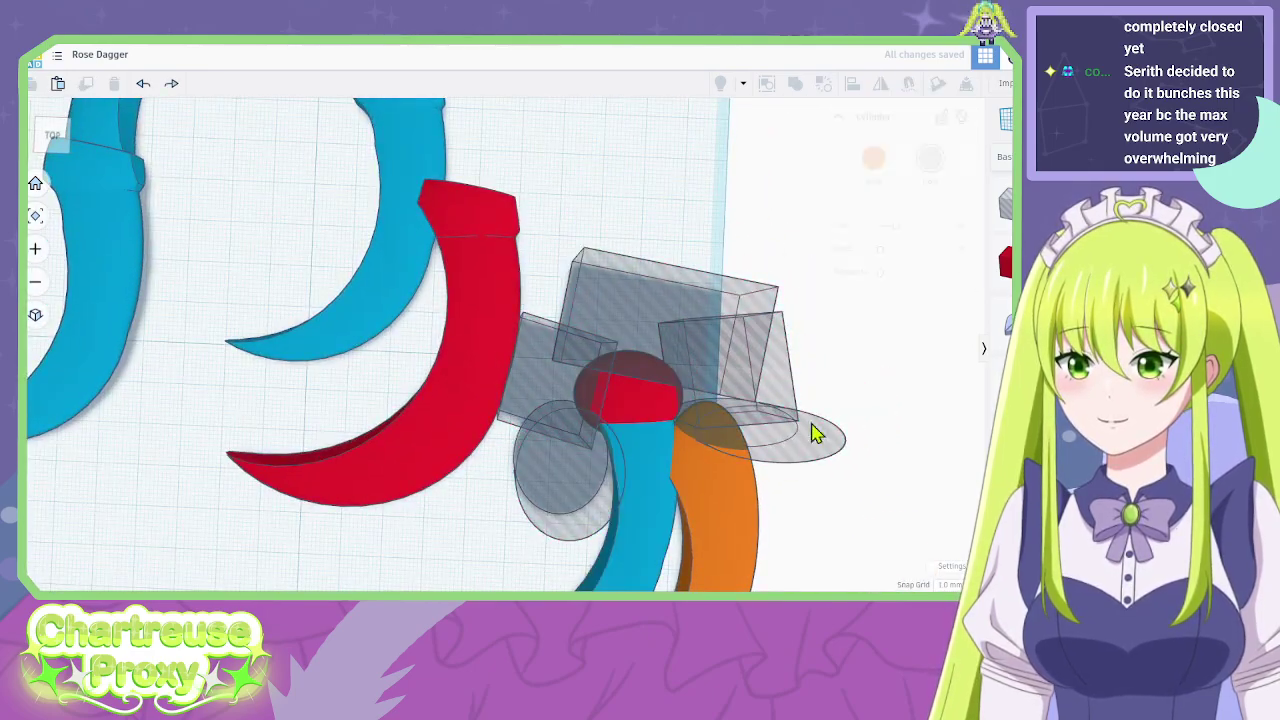
{"action": "key", "text": "ctrl+z"}
Move the spare blue blade clear of the orange blade, toward the back of the workplane.
{"action": "left_click_drag", "start_coordinate": [585, 437], "coordinate": [694, 240]}
{"action": "middle_click_drag", "start_coordinate": [740, 383], "coordinate": [825, 217]}
{"action": "left_click", "coordinate": [726, 366]}
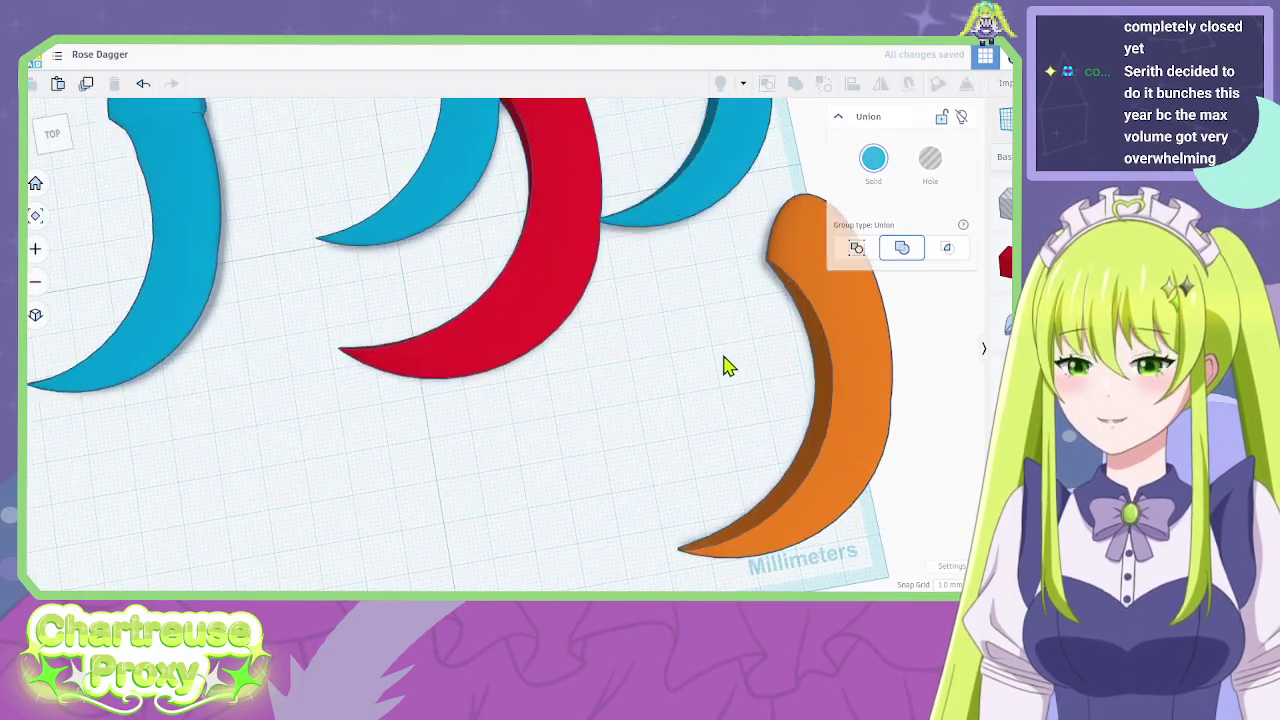
Overlay the red blade on the dagger copy's blade again and resize it to about 70 mm wide.
{"action": "scroll", "coordinate": [741, 350], "scroll_direction": "down", "scroll_amount": 2}
{"action": "middle_click_drag", "start_coordinate": [527, 146], "coordinate": [513, 318]}
{"action": "left_click_drag", "start_coordinate": [513, 322], "coordinate": [517, 418]}
{"action": "mouse_move", "coordinate": [556, 340]}
{"action": "left_mouse_down"}
{"action": "mouse_move", "coordinate": [580, 346]}
{"action": "mouse_move", "coordinate": [556, 341]}
{"action": "left_mouse_up"}
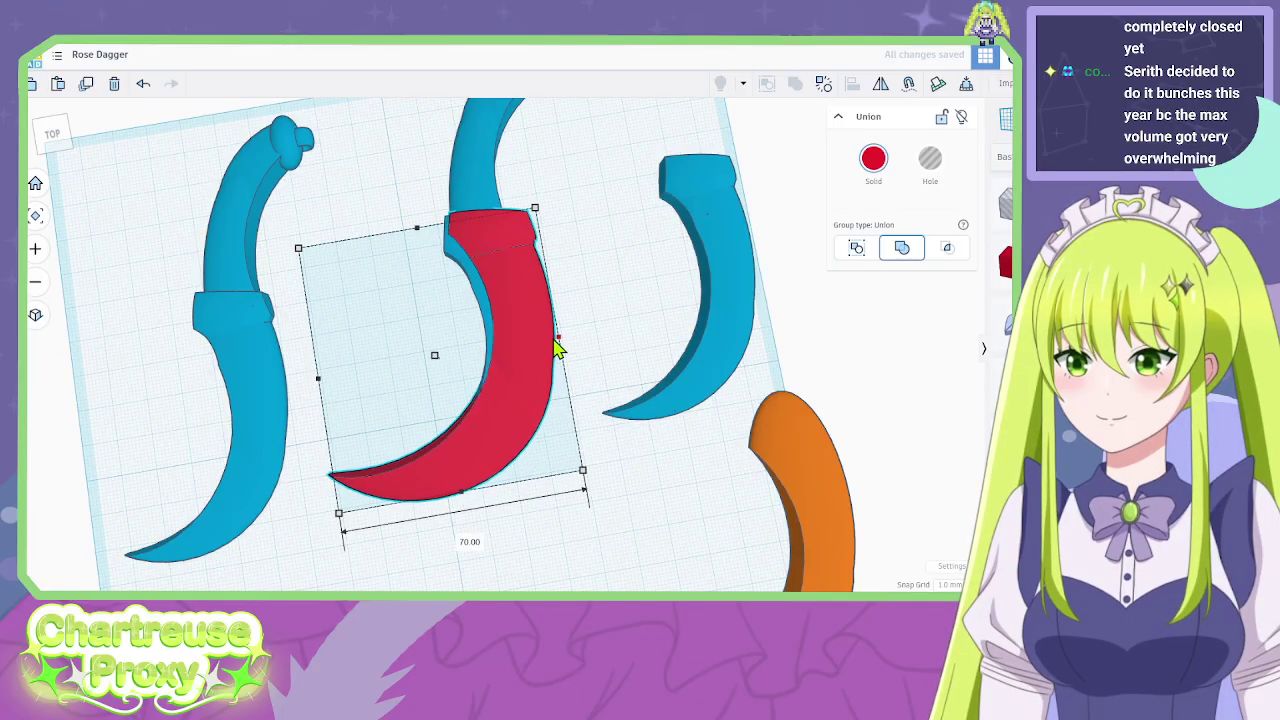
Shift the dagger copy and the overlaid red blade together toward the front of the workplane.
{"action": "right_click_drag", "start_coordinate": [545, 350], "coordinate": [689, 420]}
{"action": "key", "text": "ctrl+shift+g"}
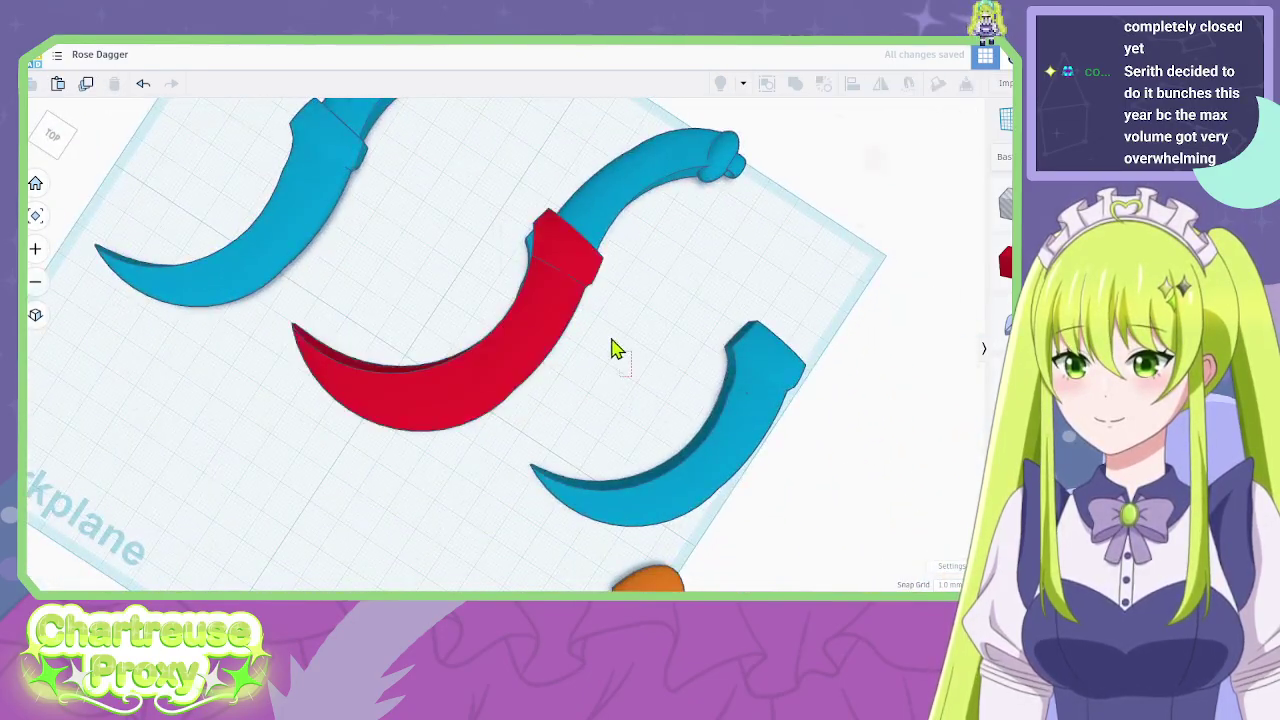
{"action": "left_click_drag", "start_coordinate": [557, 297], "coordinate": [480, 406]}
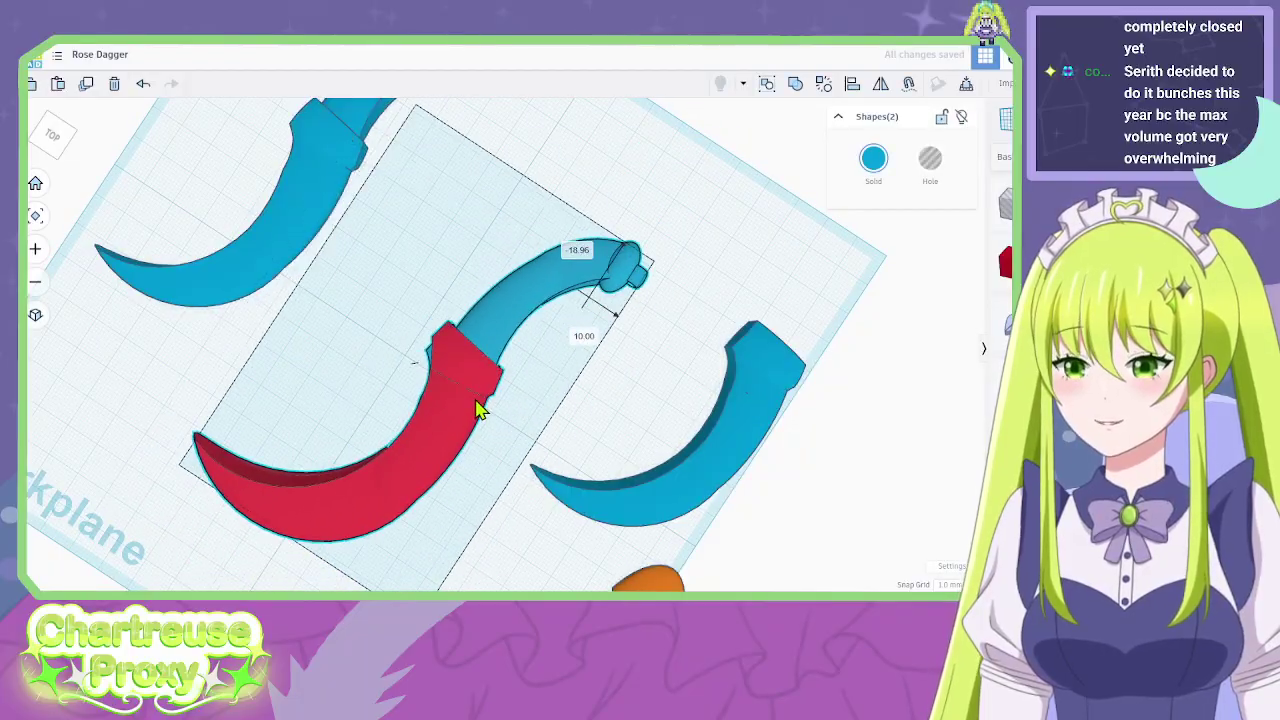
Move the spare blue blade farther back and shift the red blade about 48 mm sideways off the dagger copy.
{"action": "left_click", "coordinate": [594, 393]}
{"action": "right_click_drag", "start_coordinate": [594, 393], "coordinate": [606, 457]}
{"action": "left_click", "coordinate": [700, 160]}
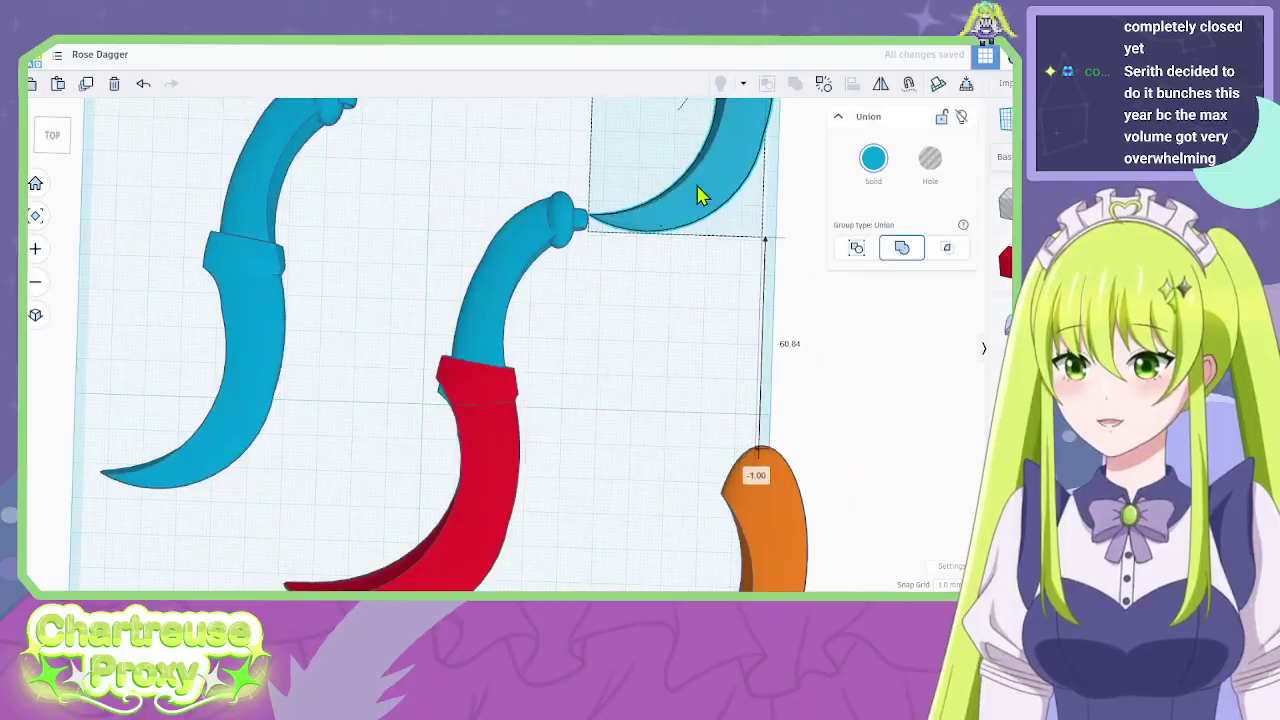
{"action": "left_click_drag", "start_coordinate": [462, 445], "coordinate": [665, 477]}
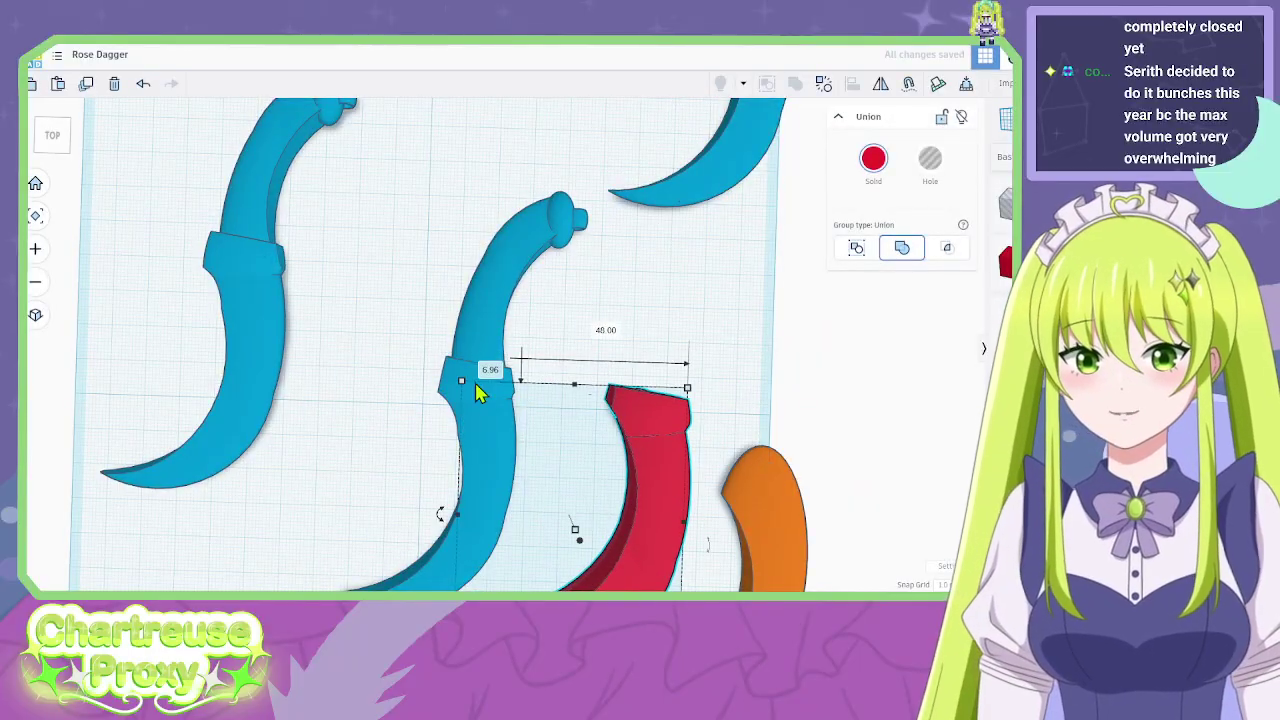
Move the original dagger by 13 and 5.5 mm toward the workplane's back-left corner and the dagger copy by 16 and 29 mm.
{"action": "left_click", "coordinate": [480, 391]}
{"action": "left_click_drag", "start_coordinate": [237, 297], "coordinate": [189, 274]}
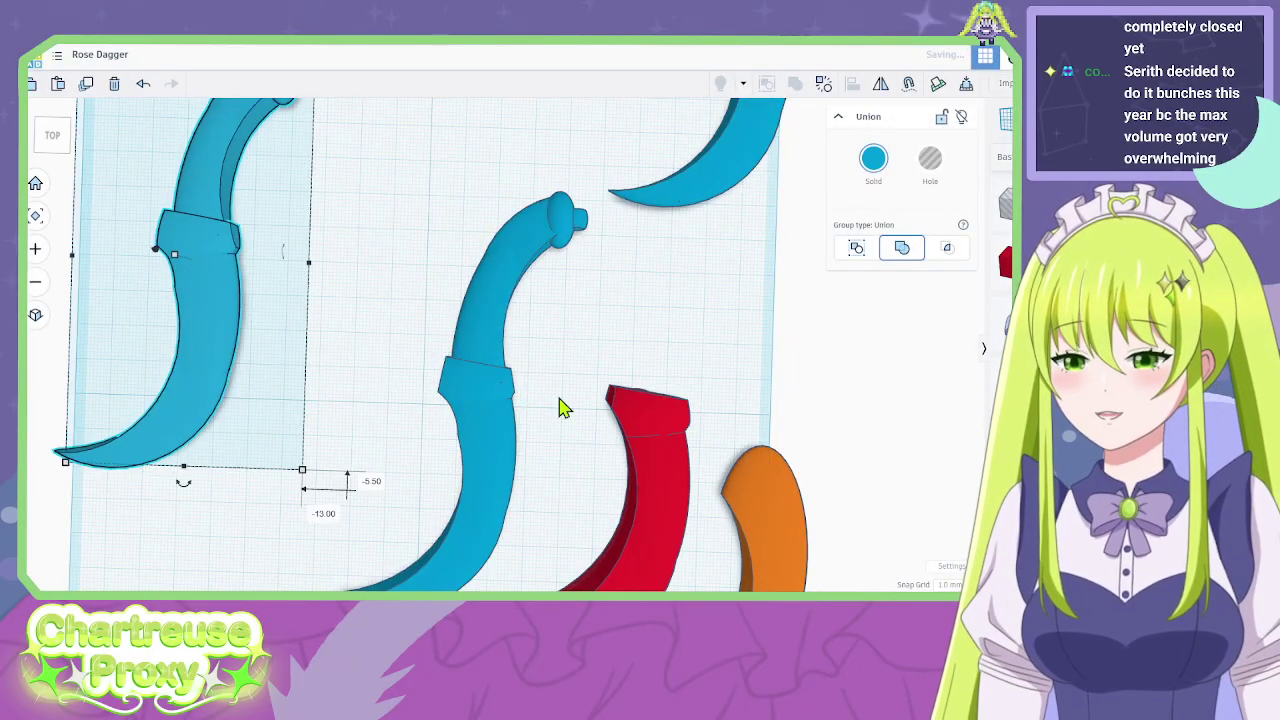
{"action": "left_click", "coordinate": [497, 398]}
{"action": "left_click_drag", "start_coordinate": [507, 370], "coordinate": [429, 271]}
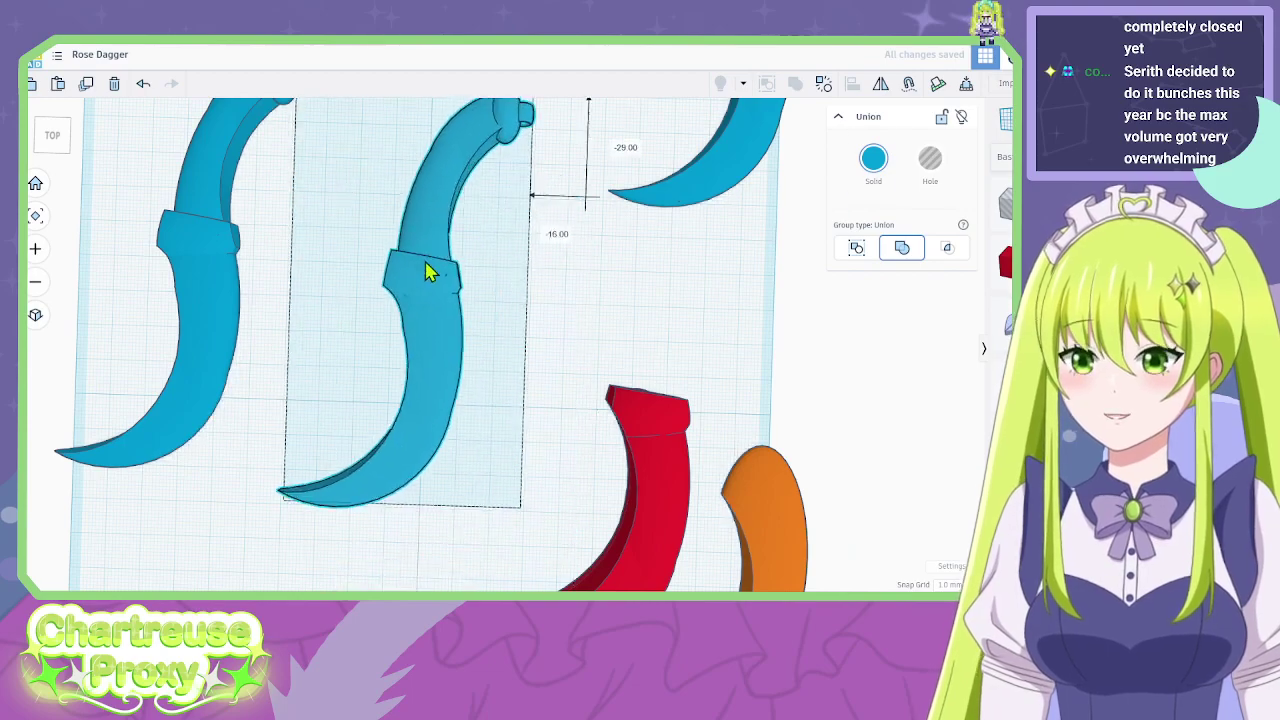
Duplicate the dagger copy and park one of the two at the workplane's right edge beside the spare blue blade.
{"action": "left_click_drag", "start_coordinate": [491, 337], "coordinate": [509, 452], "text": "alt"}
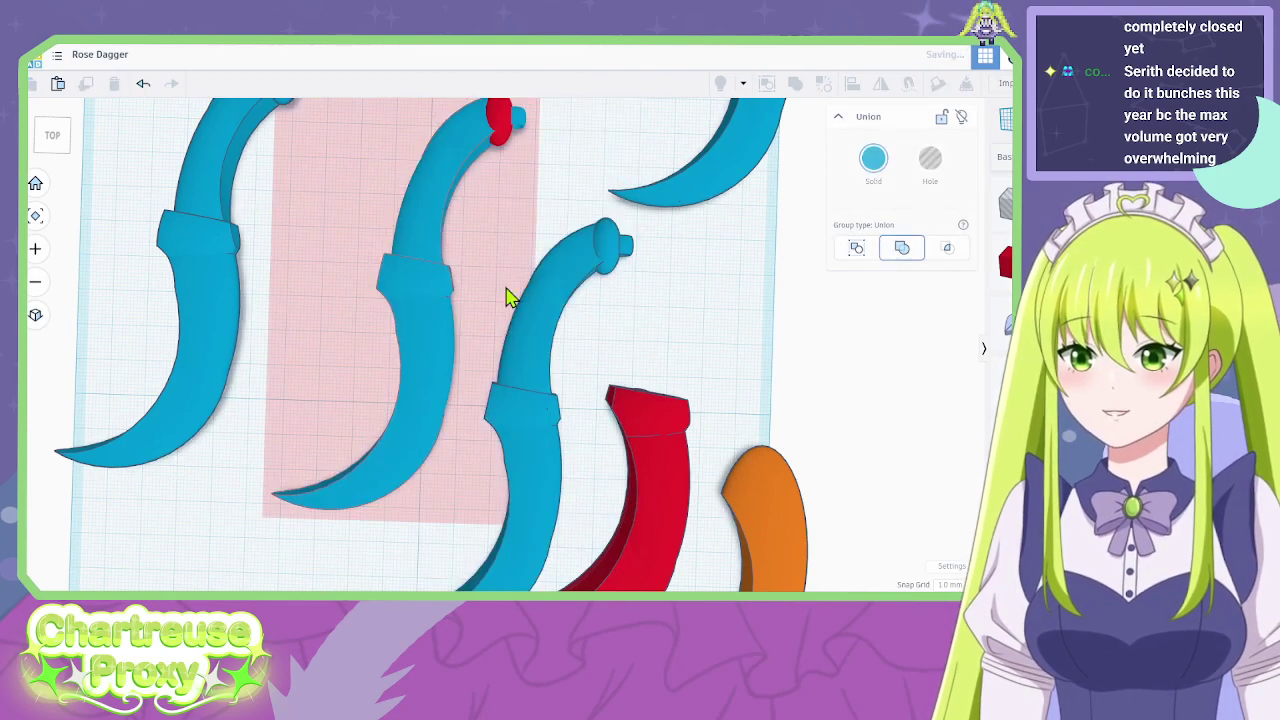
{"action": "left_click_drag", "start_coordinate": [418, 350], "coordinate": [771, 231]}
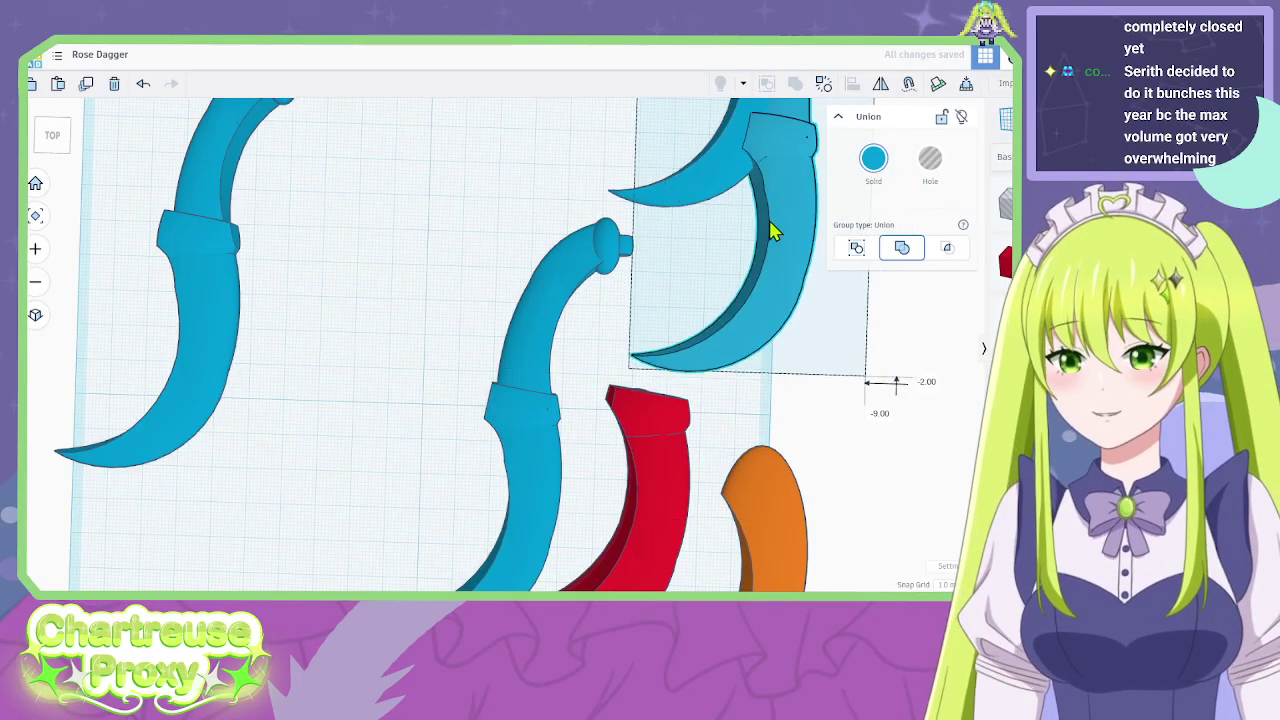
Shift the remaining dagger copy by about 16 and 9 mm and ungroup it into its component shapes.
{"action": "left_click_drag", "start_coordinate": [534, 386], "coordinate": [478, 352]}
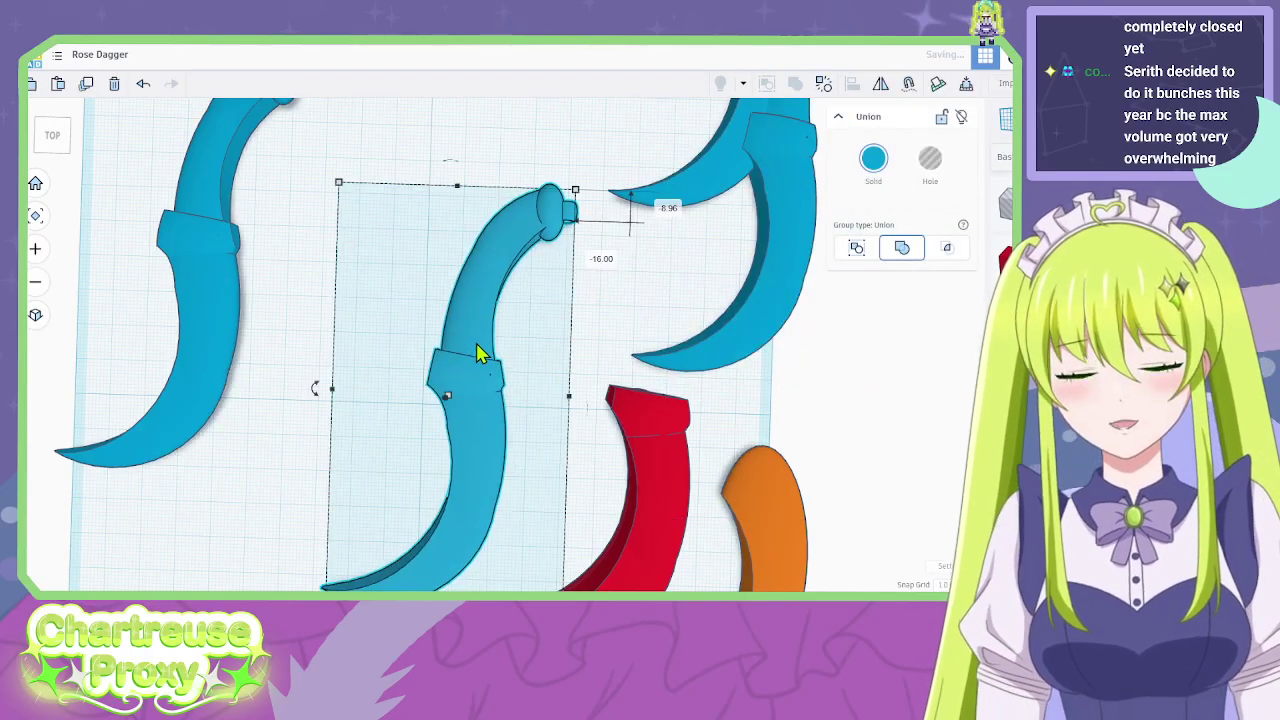
{"action": "scroll", "coordinate": [677, 315], "scroll_direction": "up", "scroll_amount": 3}
{"action": "left_click", "coordinate": [823, 83]}
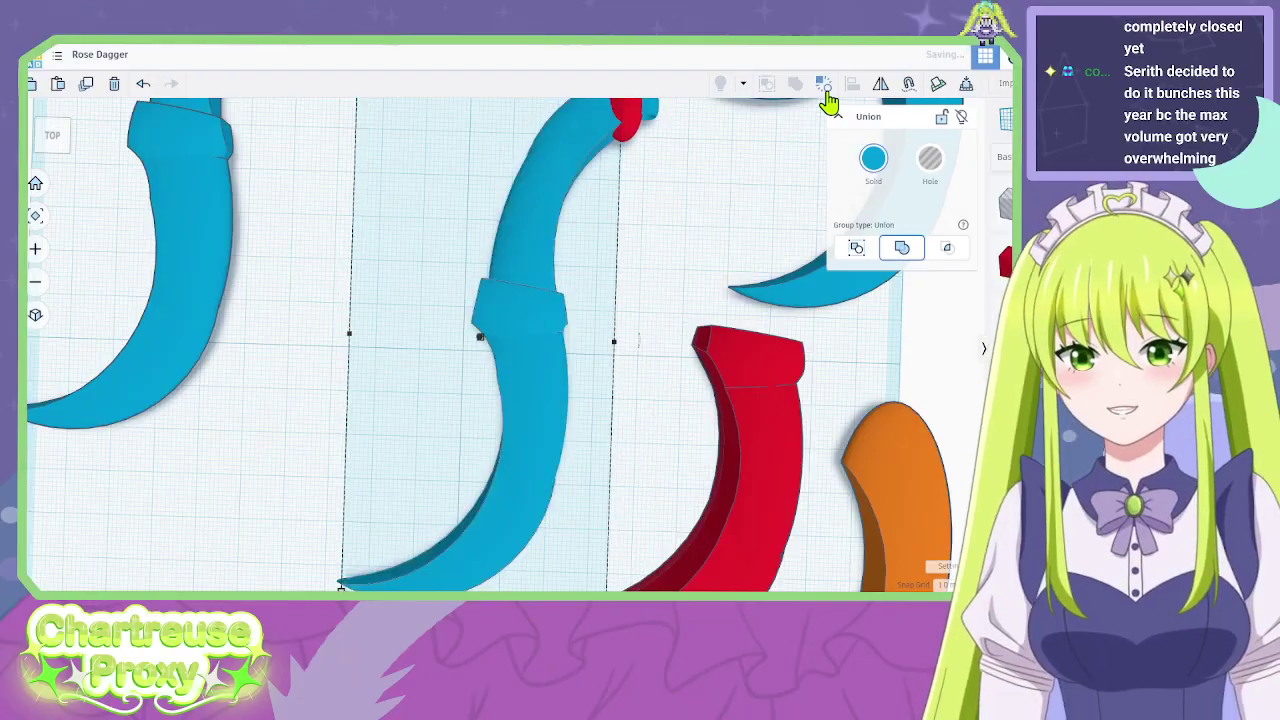
{"action": "key", "text": "ctrl+g"}
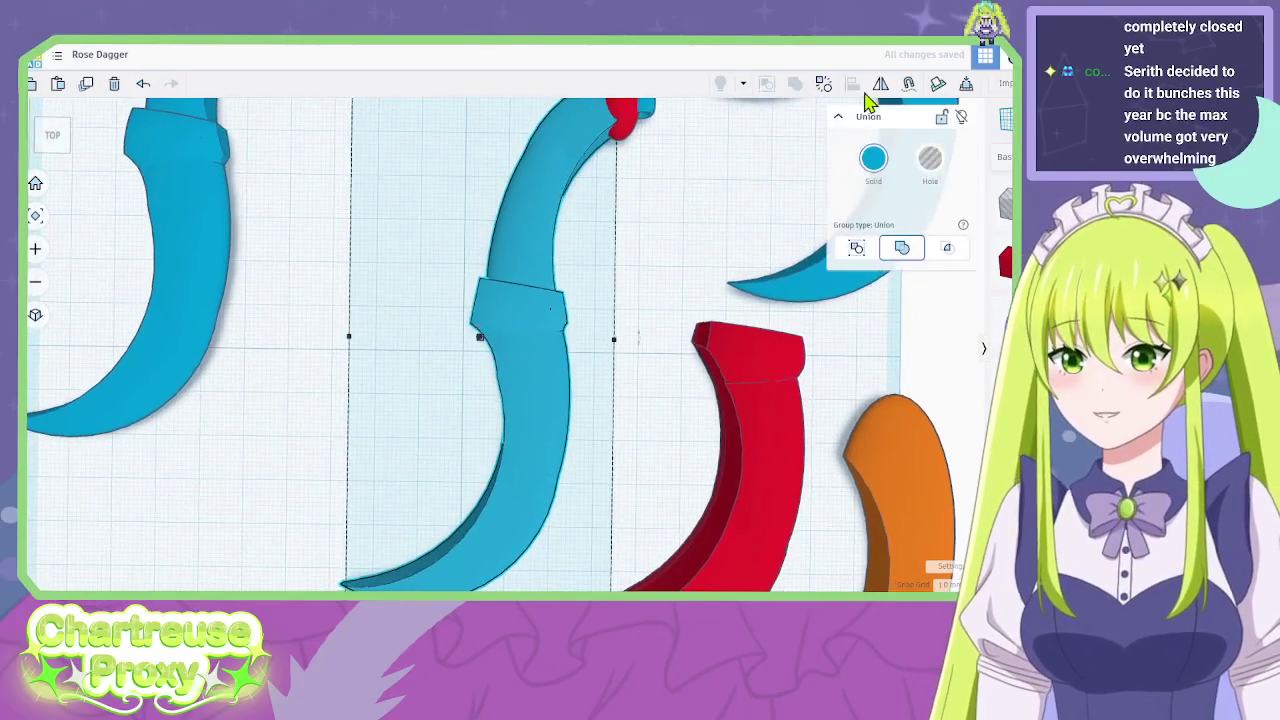
{"action": "left_click", "coordinate": [824, 84]}
{"action": "key", "text": "ctrl+shift+g"}
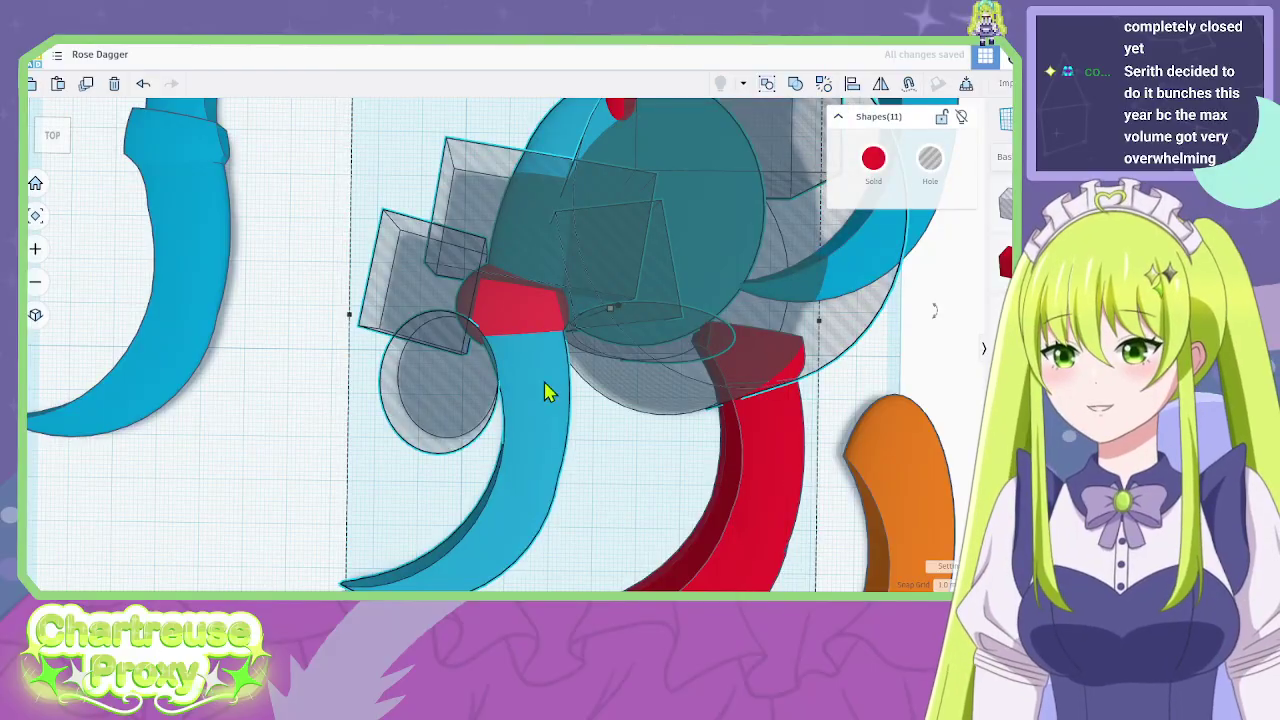
Delete the hole boxes, the small hole cylinders and the red guard shape around the ungrouped dagger's guard.
{"action": "right_click_drag", "start_coordinate": [616, 408], "coordinate": [618, 397]}
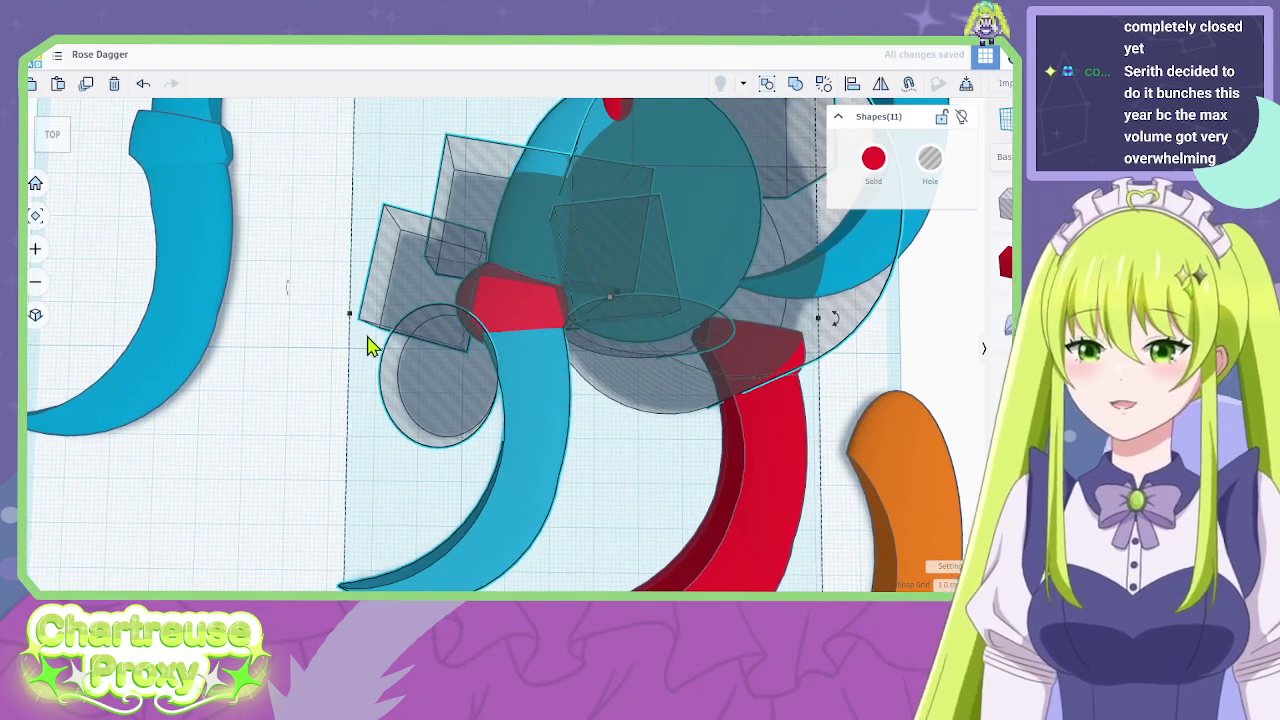
{"action": "right_click_drag", "start_coordinate": [443, 351], "coordinate": [429, 271]}
{"action": "left_click", "coordinate": [422, 300]}
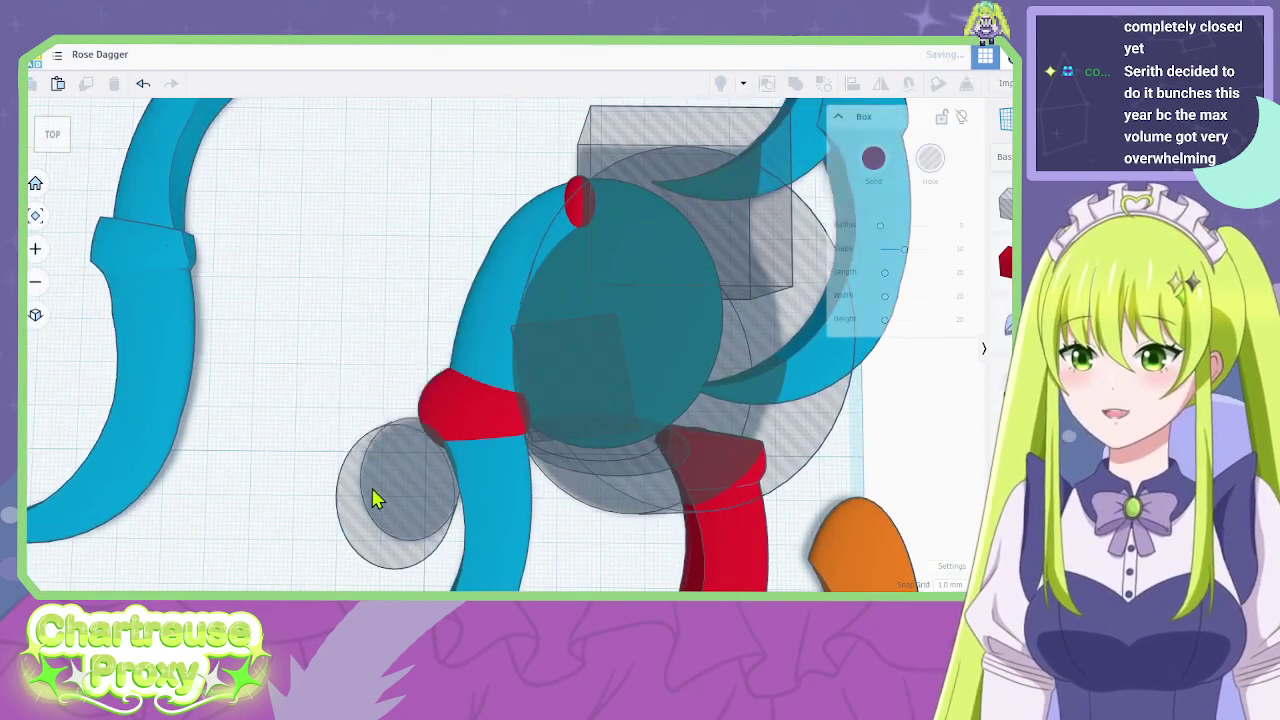
{"action": "scroll", "coordinate": [443, 297], "scroll_direction": "up", "scroll_amount": 5}
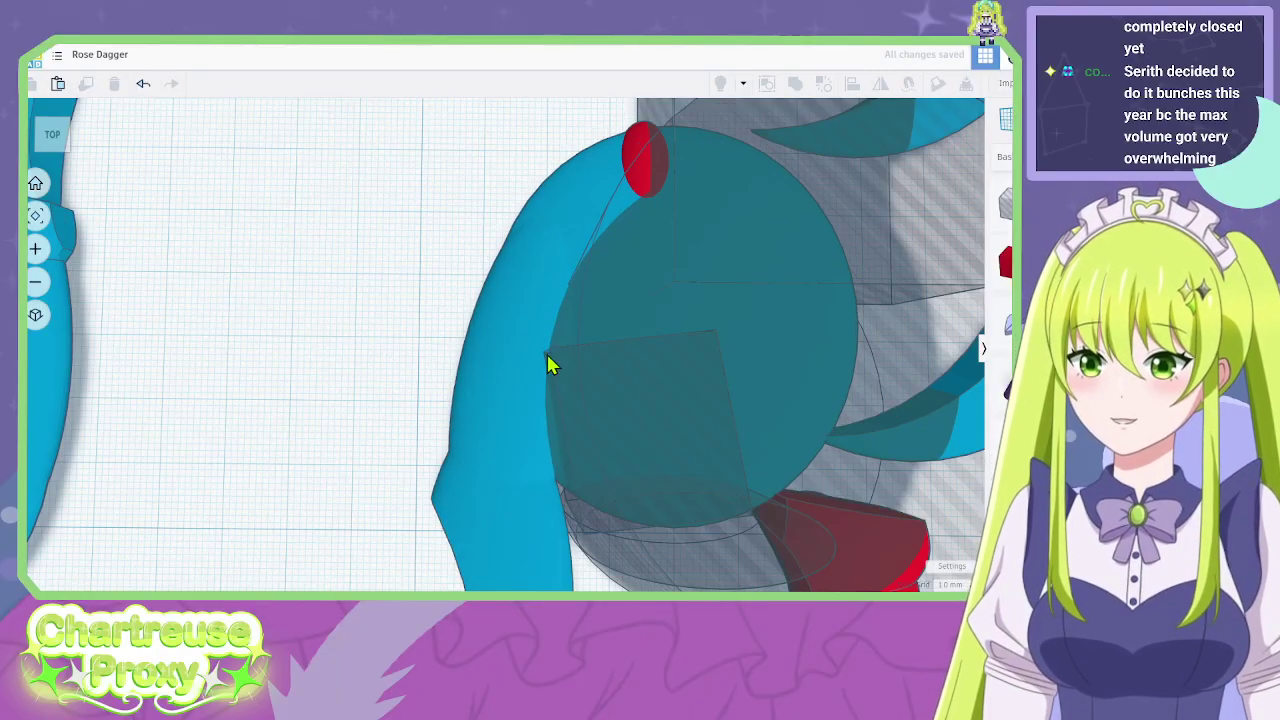
{"action": "key", "text": "Delete"}
{"action": "right_click_drag", "start_coordinate": [462, 410], "coordinate": [350, 328]}
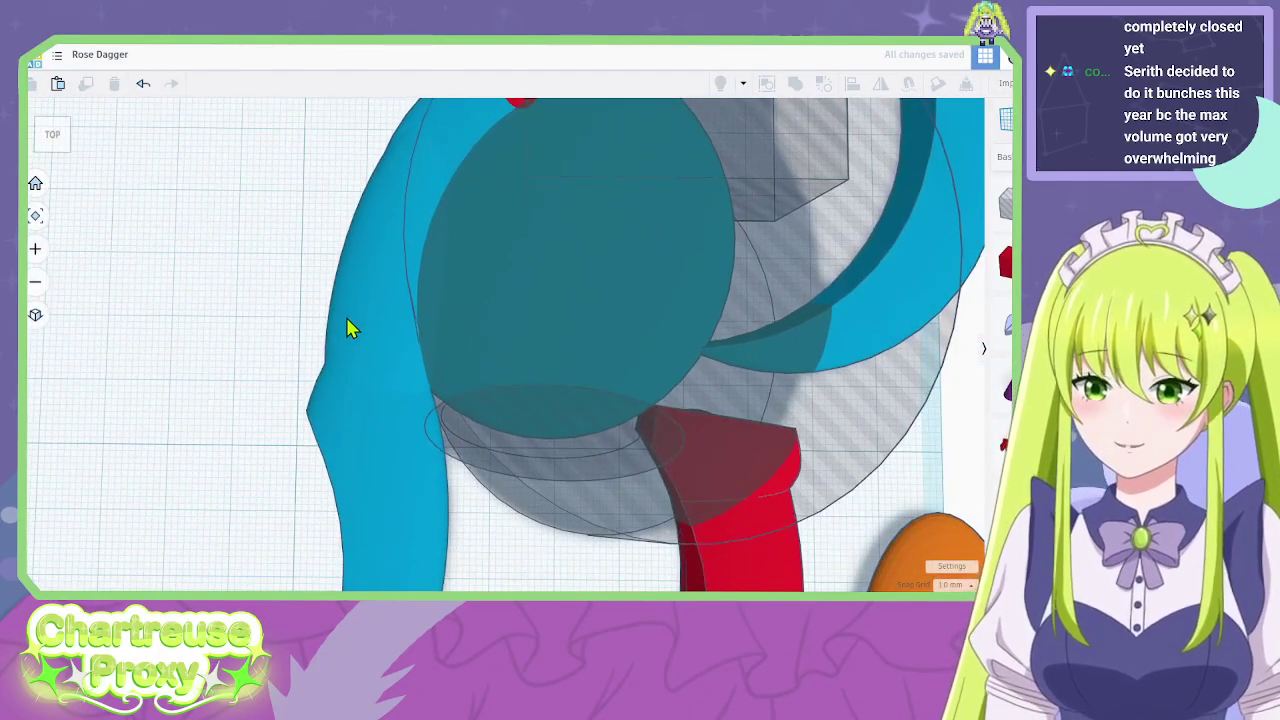
Try to group the handle and blade with the surrounding cylinders and hole shapes.
{"action": "scroll", "coordinate": [350, 328], "scroll_direction": "down", "scroll_amount": 2}
{"action": "right_click_drag", "start_coordinate": [478, 165], "coordinate": [495, 308]}
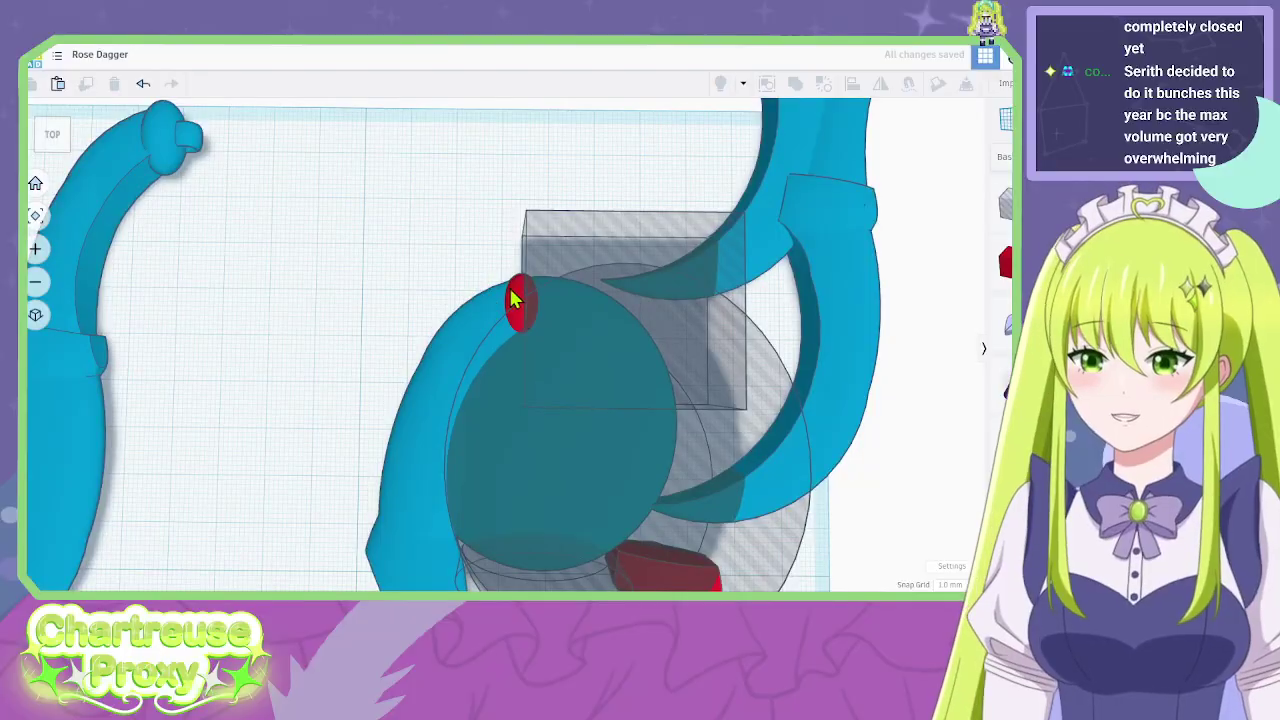
{"action": "right_click_drag", "start_coordinate": [390, 265], "coordinate": [390, 168]}
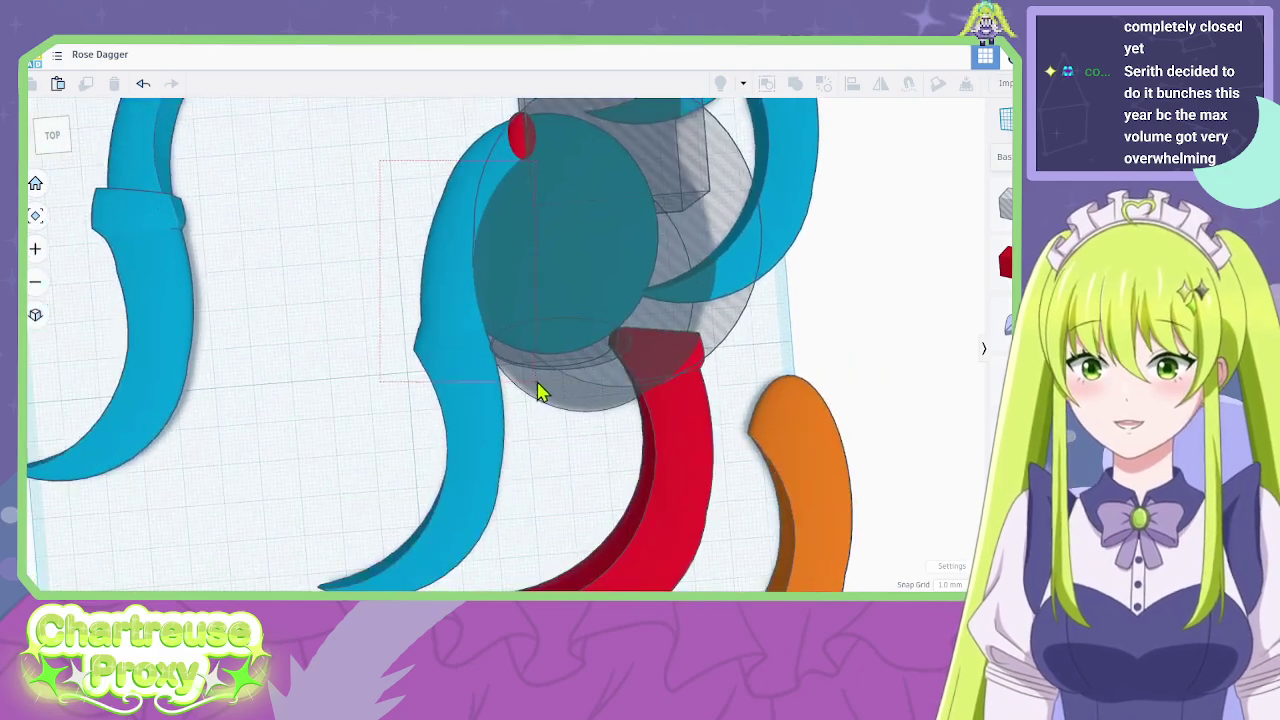
{"action": "left_click_drag", "start_coordinate": [537, 390], "coordinate": [540, 392]}
{"action": "left_click", "coordinate": [795, 86]}
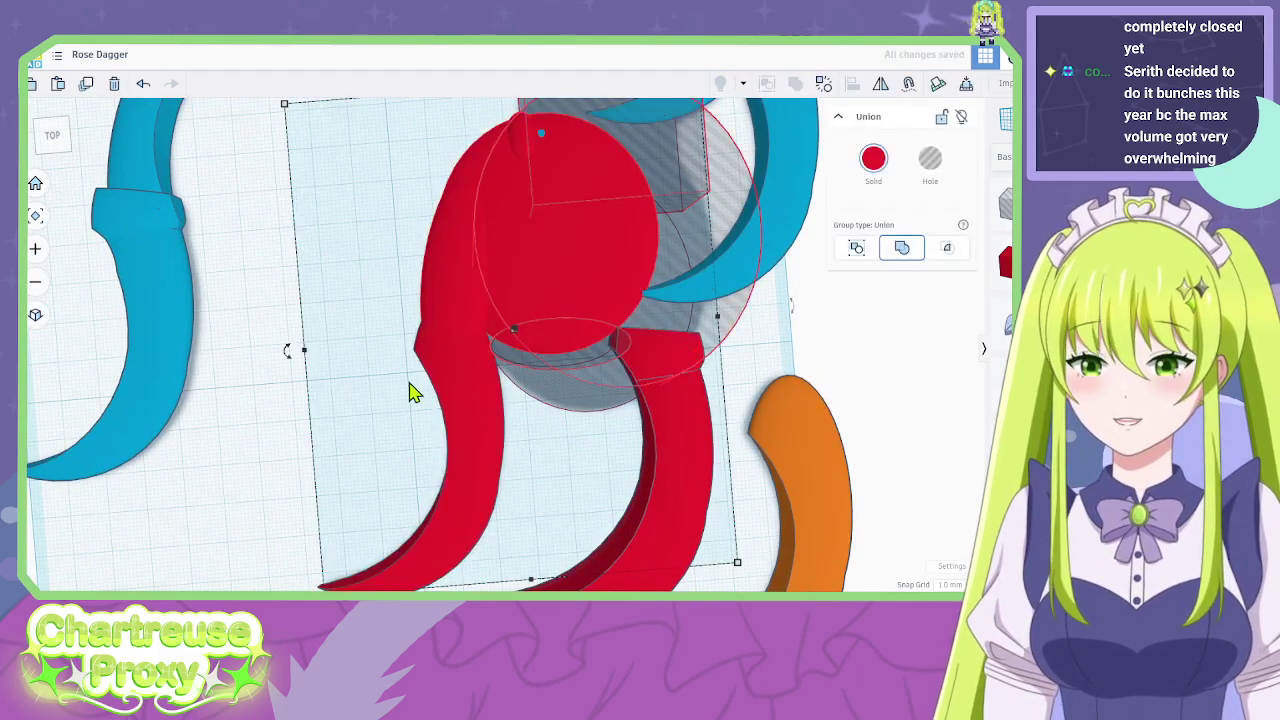
{"action": "right_click_drag", "start_coordinate": [408, 390], "coordinate": [491, 351]}
{"action": "key", "text": "ctrl+z"}
Try to group only the handle, the hole box, the large hole cylinder and the blade.
{"action": "left_click", "coordinate": [486, 400]}
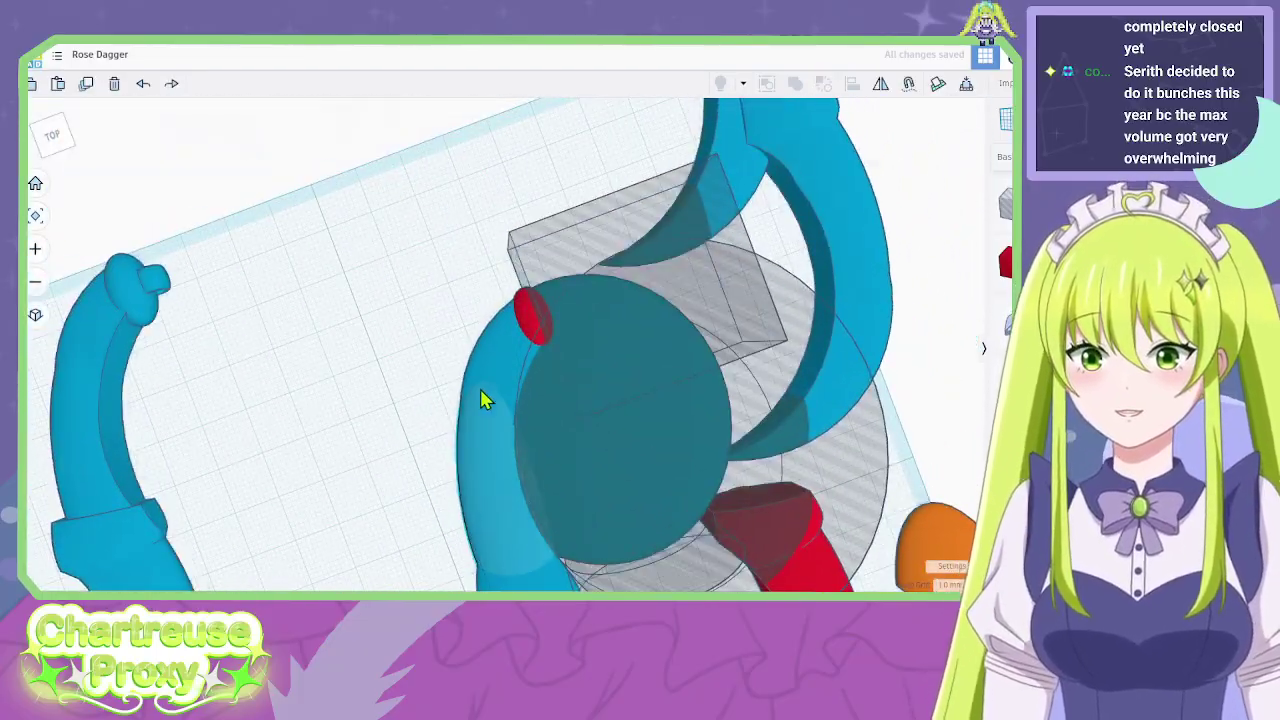
{"action": "left_click", "coordinate": [540, 242], "text": "shift"}
{"action": "left_click", "coordinate": [574, 507], "text": "shift"}
{"action": "middle_click_drag", "start_coordinate": [471, 486], "coordinate": [446, 285]}
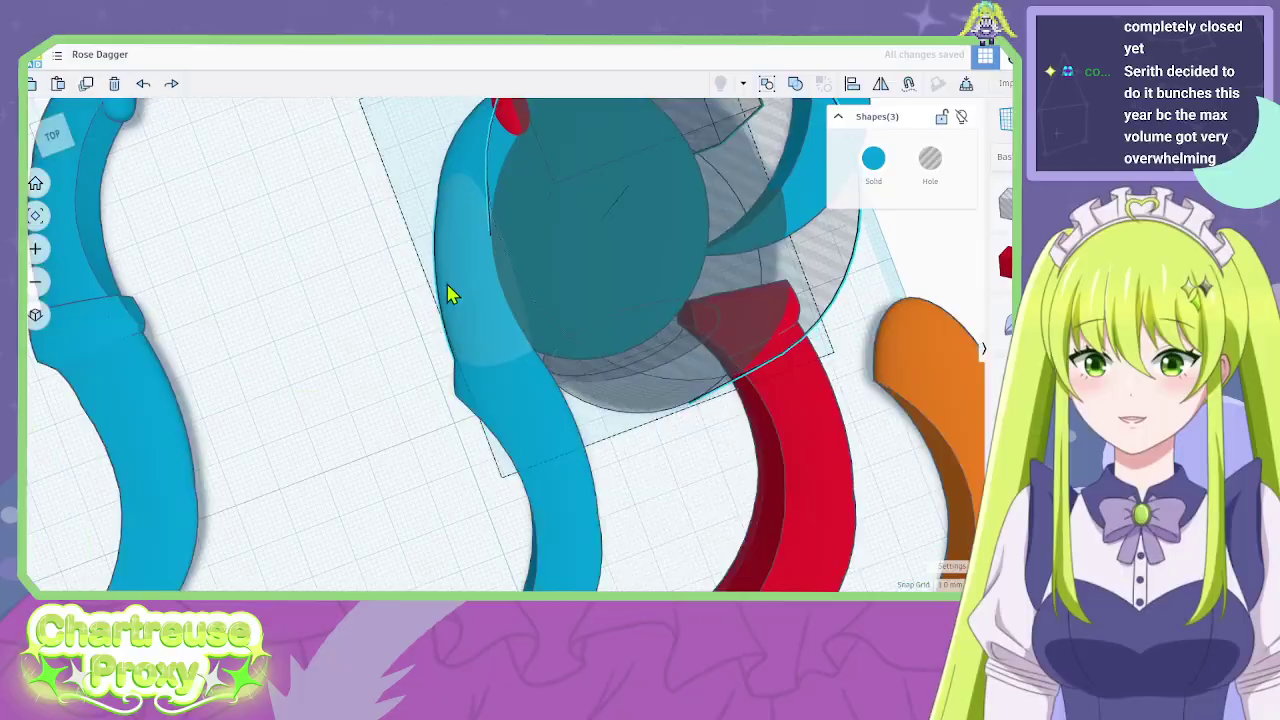
{"action": "left_click", "coordinate": [535, 462], "text": "shift"}
{"action": "left_click", "coordinate": [795, 85]}
{"action": "right_click_drag", "start_coordinate": [529, 334], "coordinate": [632, 452]}
{"action": "key", "text": "ctrl+z"}
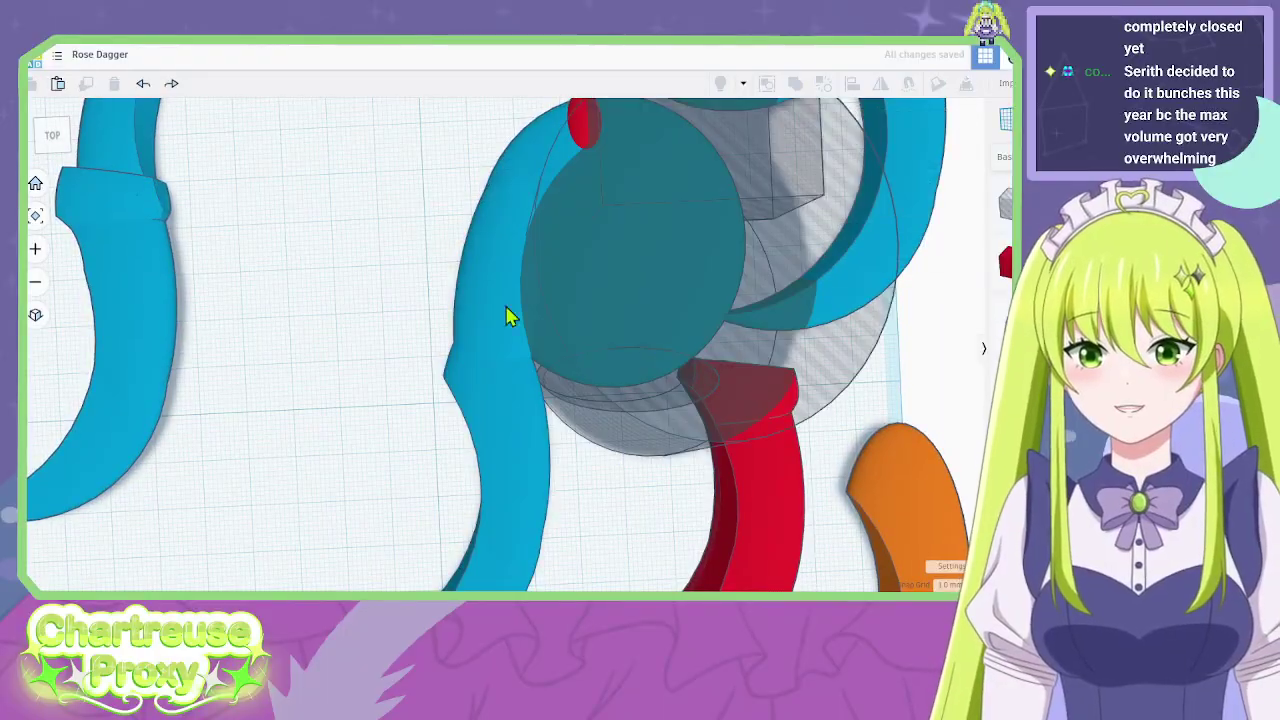
Select the five overlapping handle, blade and cylinder shapes of the ungrouped dagger and group them.
{"action": "left_click_drag", "start_coordinate": [388, 165], "coordinate": [388, 165]}
{"action": "right_click_drag", "start_coordinate": [388, 165], "coordinate": [318, 230]}
{"action": "left_click", "coordinate": [399, 389]}
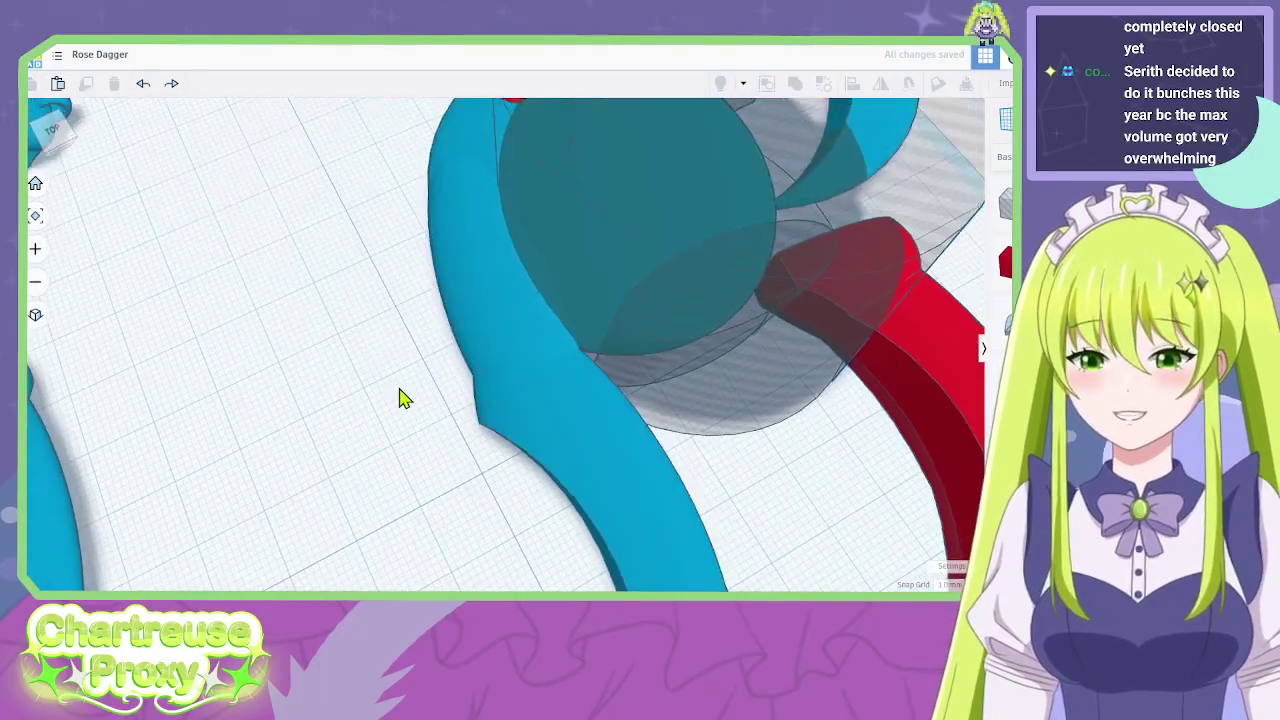
{"action": "right_click_drag", "start_coordinate": [399, 389], "coordinate": [647, 484]}
{"action": "scroll", "coordinate": [647, 484], "scroll_direction": "down", "scroll_amount": 1}
{"action": "middle_click_drag", "start_coordinate": [647, 484], "coordinate": [432, 429]}
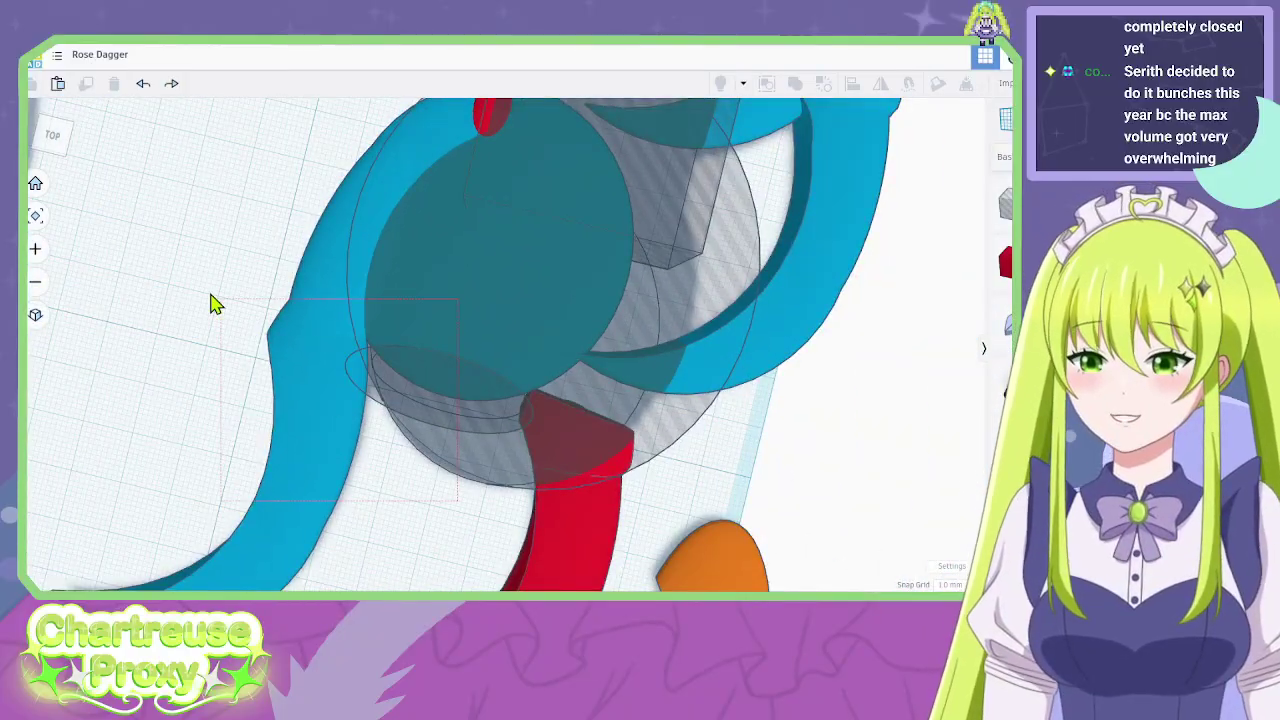
{"action": "left_click_drag", "start_coordinate": [212, 305], "coordinate": [212, 305]}
{"action": "middle_click_drag", "start_coordinate": [739, 187], "coordinate": [555, 412]}
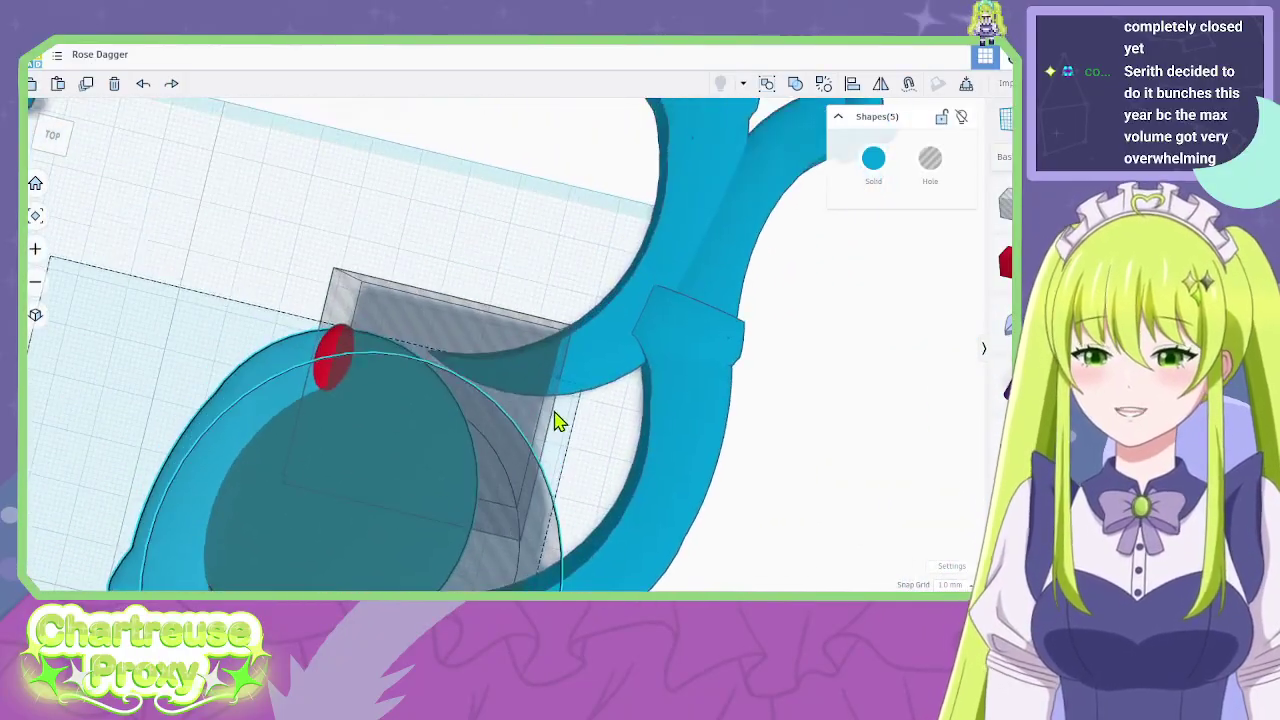
{"action": "left_click", "coordinate": [795, 84]}
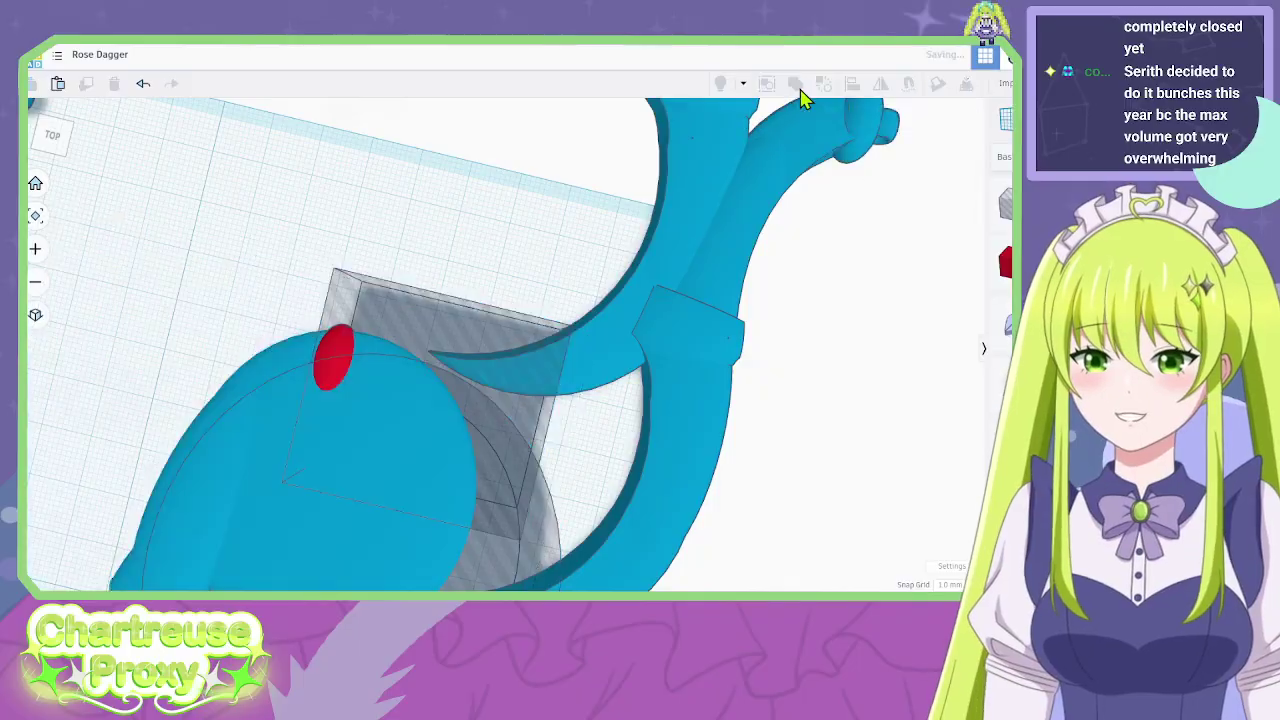
Combine the guardless handle and blade with the red pommel shape into a single blue dagger group.
{"action": "right_click_drag", "start_coordinate": [380, 343], "coordinate": [380, 391]}
{"action": "scroll", "coordinate": [588, 198], "scroll_direction": "down", "scroll_amount": 2}
{"action": "right_click_drag", "start_coordinate": [588, 198], "coordinate": [600, 451]}
{"action": "key", "text": "ctrl+shift+g"}
{"action": "middle_click_drag", "start_coordinate": [596, 415], "coordinate": [676, 333]}
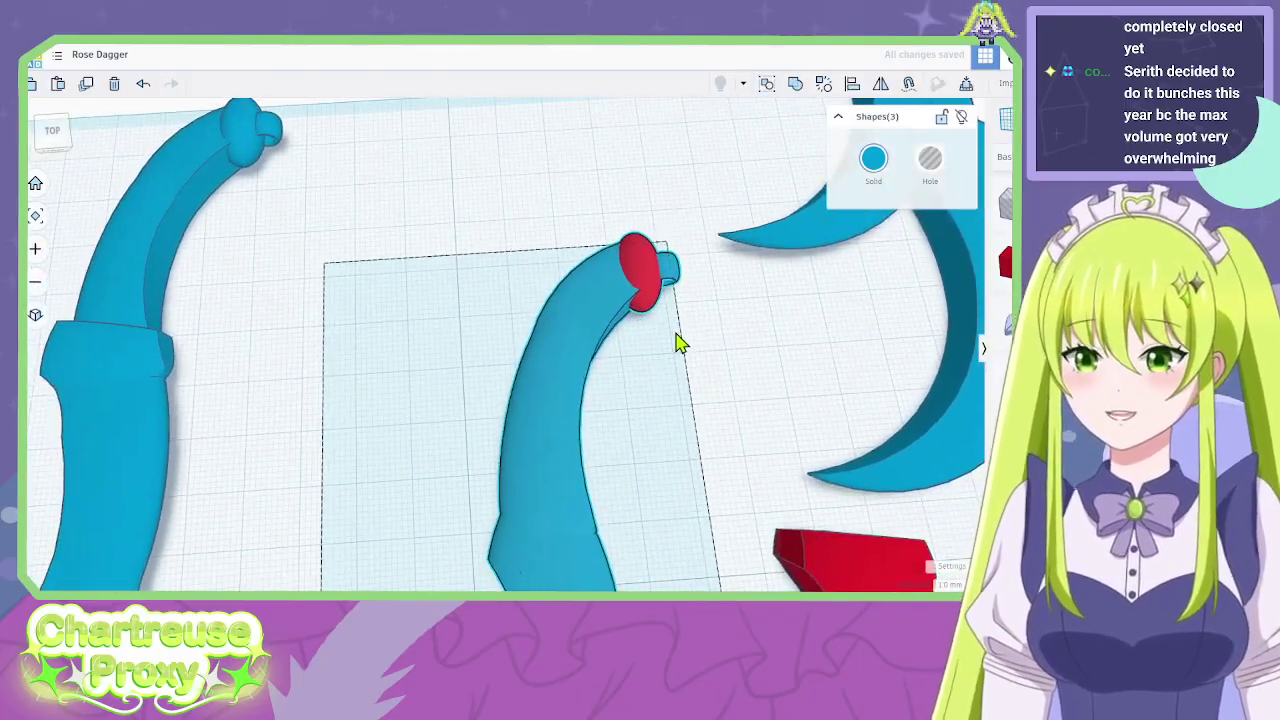
{"action": "left_click", "coordinate": [808, 90]}
{"action": "scroll", "coordinate": [674, 423], "scroll_direction": "up", "scroll_amount": 5}
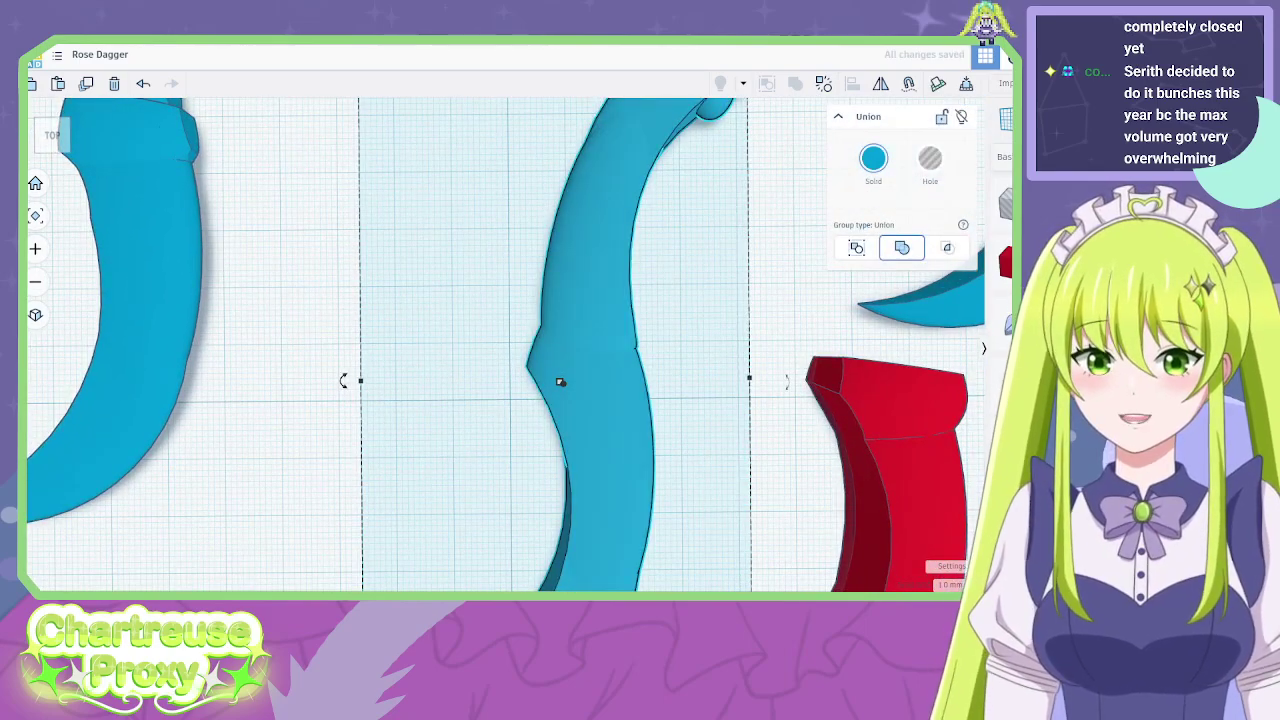
Place a cylinder hole over the pointed bump on the guardless dagger and stretch it to about 23 by 40 mm.
{"action": "left_click", "coordinate": [471, 371]}
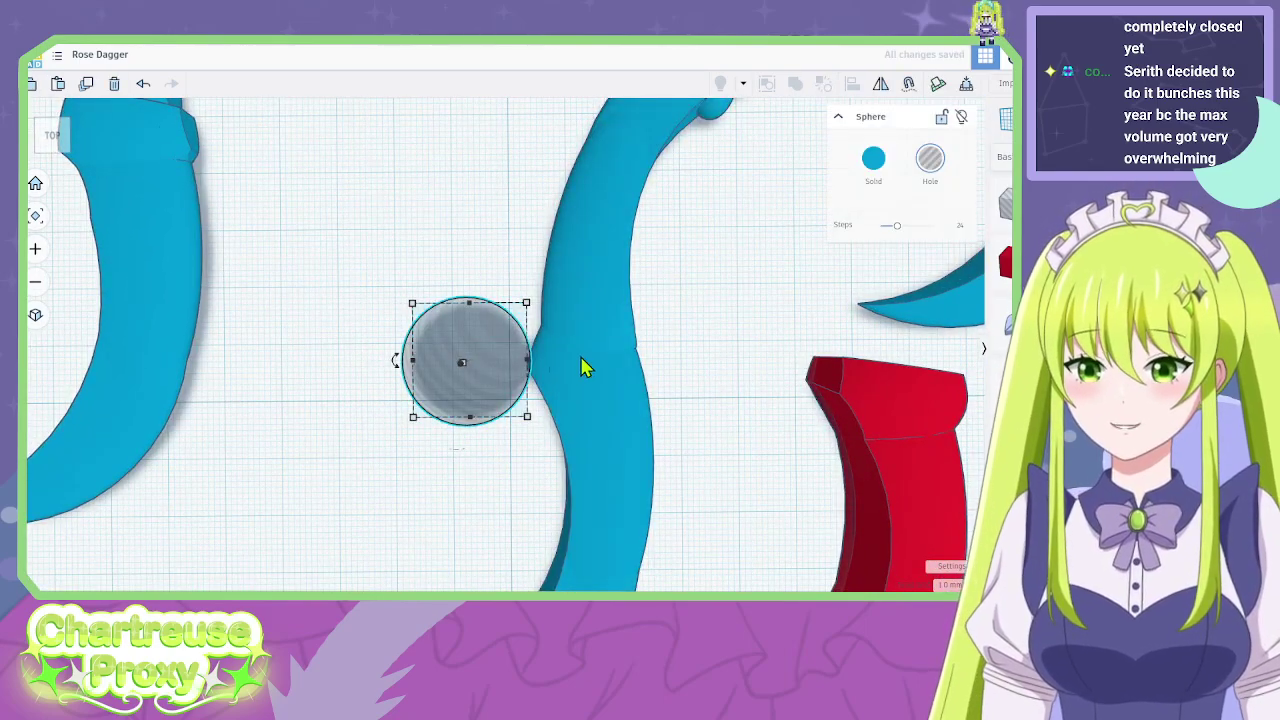
{"action": "left_click", "coordinate": [471, 346]}
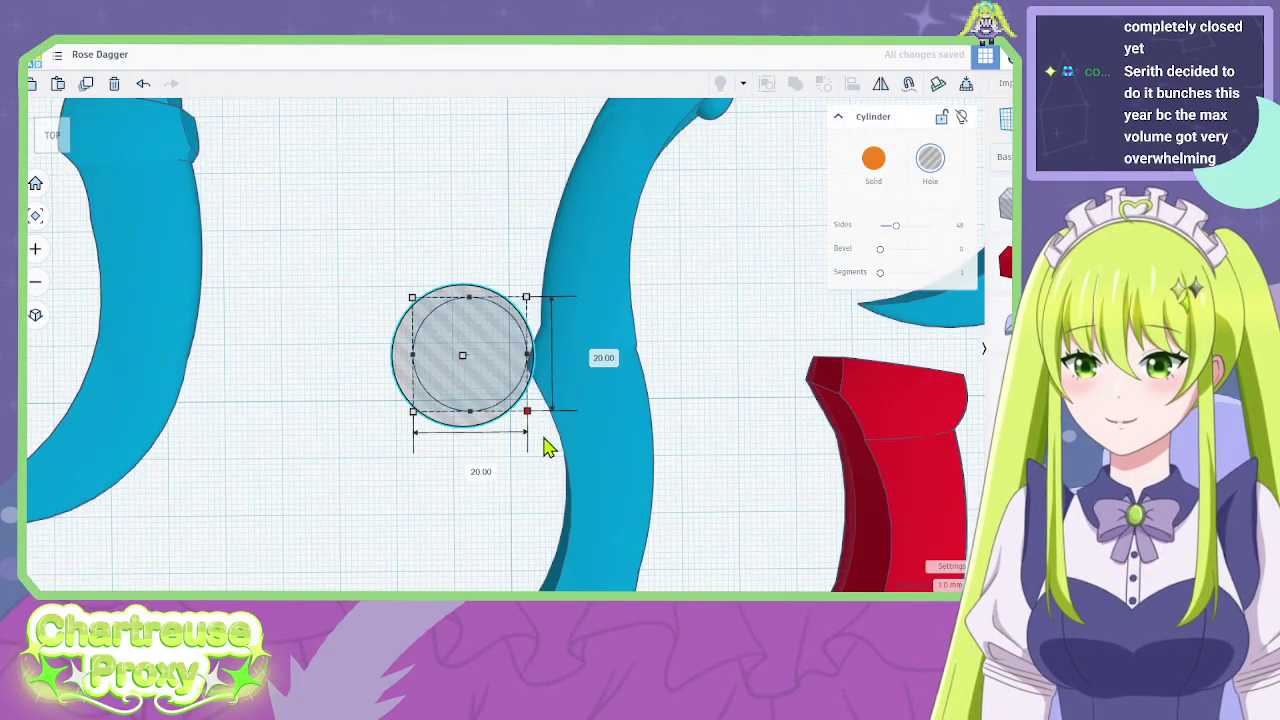
{"action": "left_click_drag", "start_coordinate": [474, 408], "coordinate": [490, 383]}
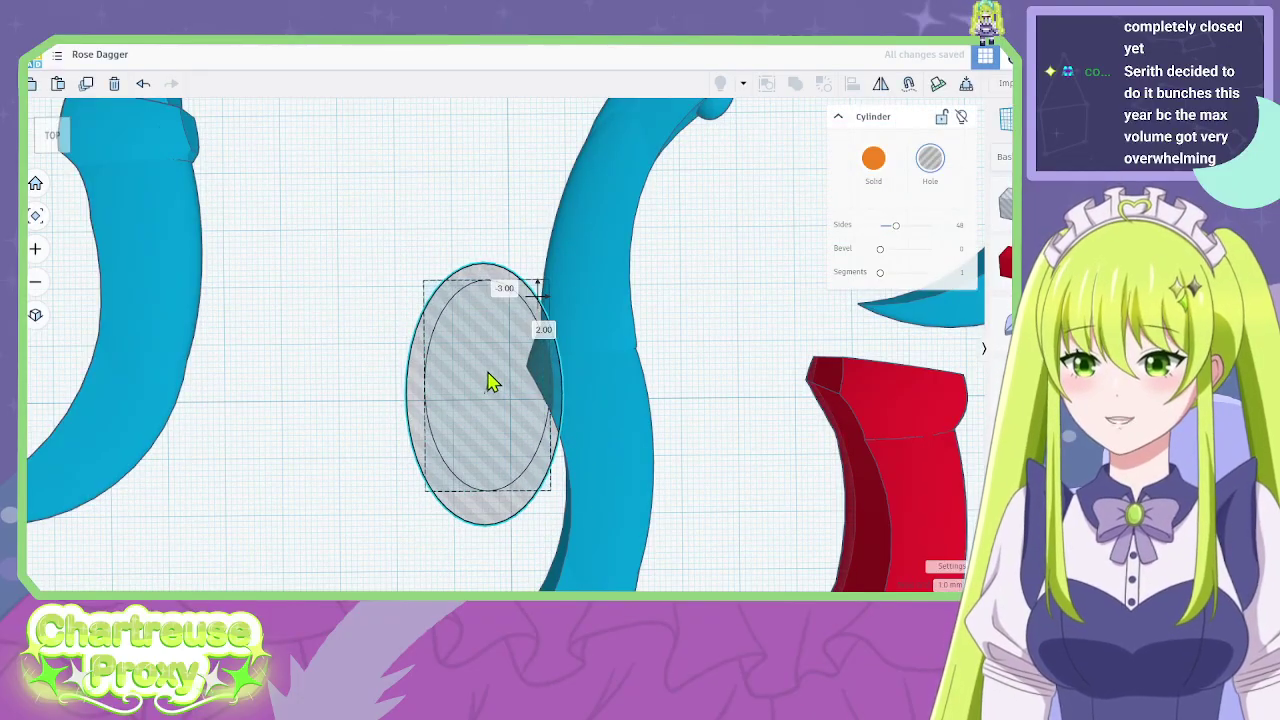
{"action": "right_click_drag", "start_coordinate": [490, 380], "coordinate": [525, 500]}
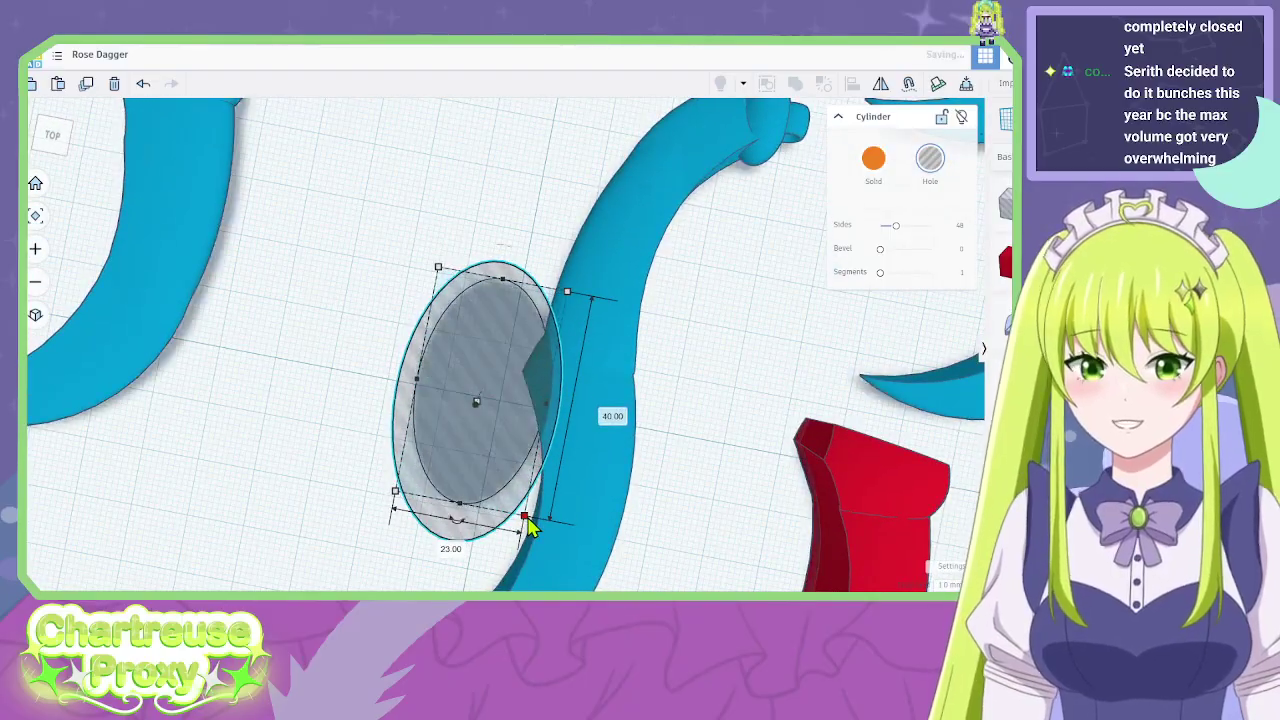
Try to cut off the dagger's pointed bump by grouping the dagger with the elliptical hole.
{"action": "left_click", "coordinate": [757, 120], "text": "shift"}
{"action": "left_click", "coordinate": [795, 86]}
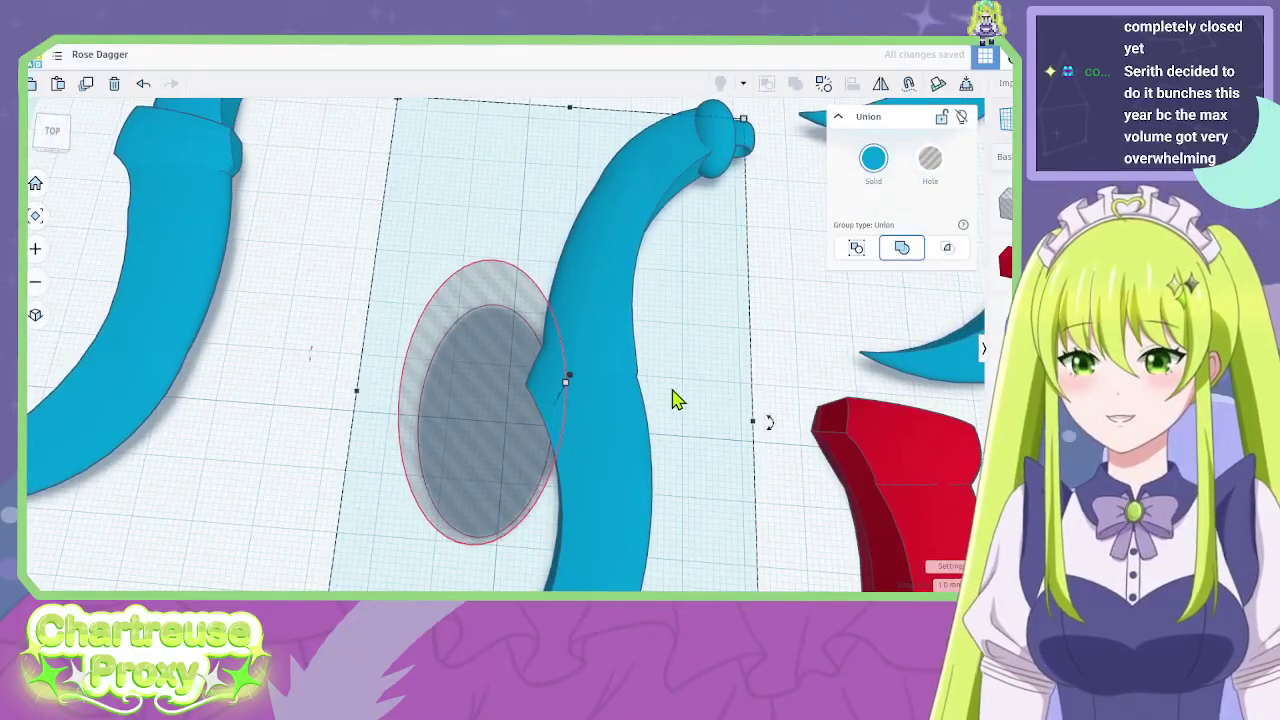
{"action": "right_click_drag", "start_coordinate": [672, 398], "coordinate": [676, 434]}
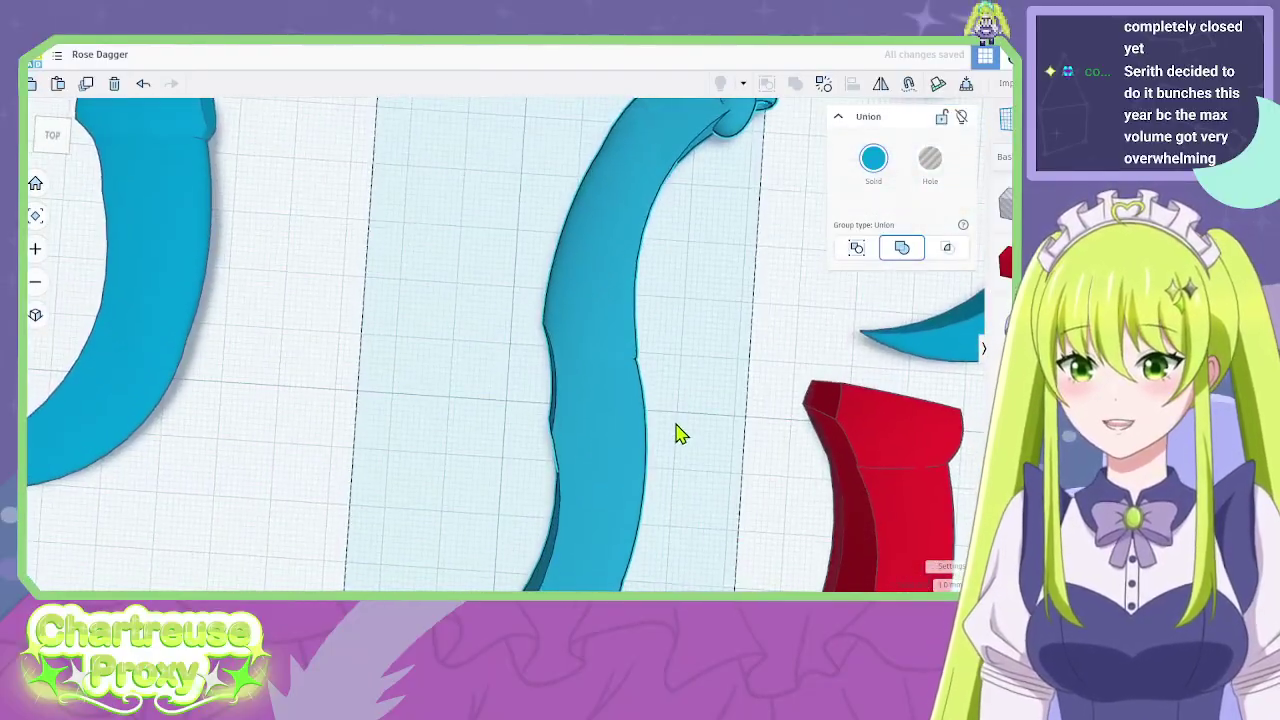
{"action": "scroll", "coordinate": [675, 425], "scroll_direction": "up", "scroll_amount": 2}
{"action": "key", "text": "ctrl+z"}
{"action": "scroll", "coordinate": [473, 386], "scroll_direction": "down", "scroll_amount": 2}
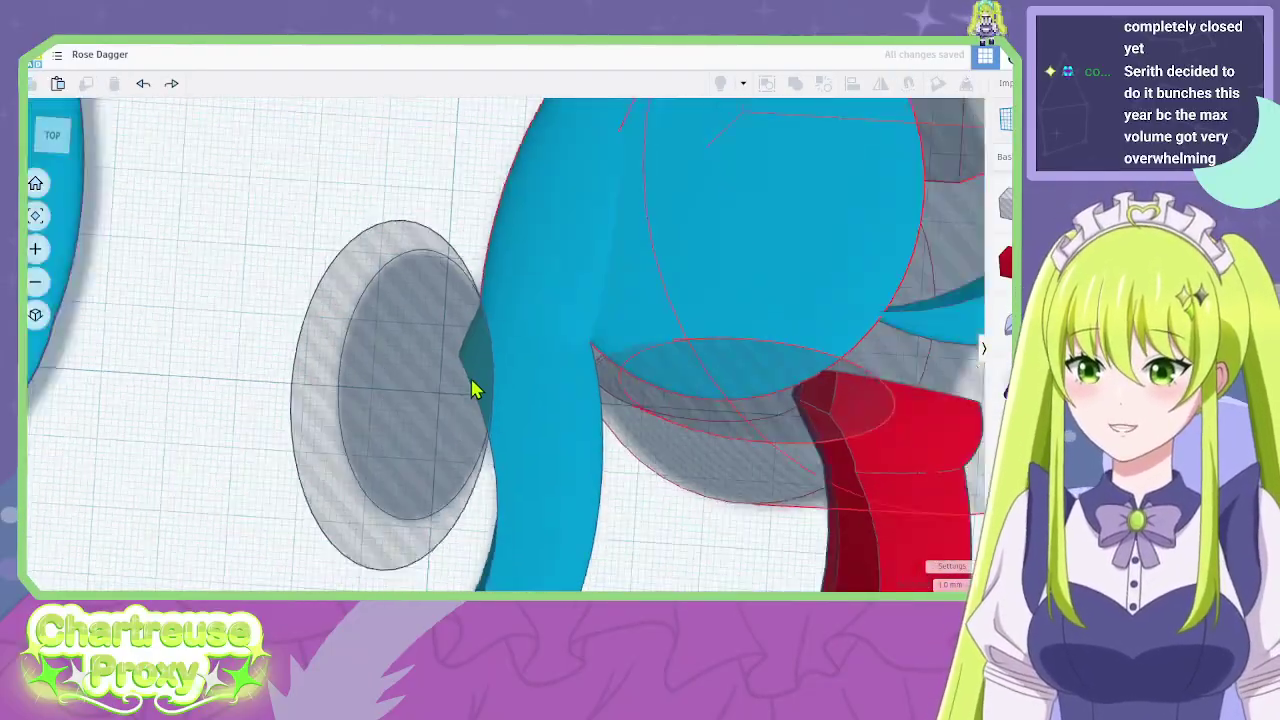
Reposition the elliptical cylinder hole and lengthen it to follow the dagger's inner curve across the pointed bump.
{"action": "scroll", "coordinate": [473, 388], "scroll_direction": "down", "scroll_amount": 4}
{"action": "left_click", "coordinate": [423, 426]}
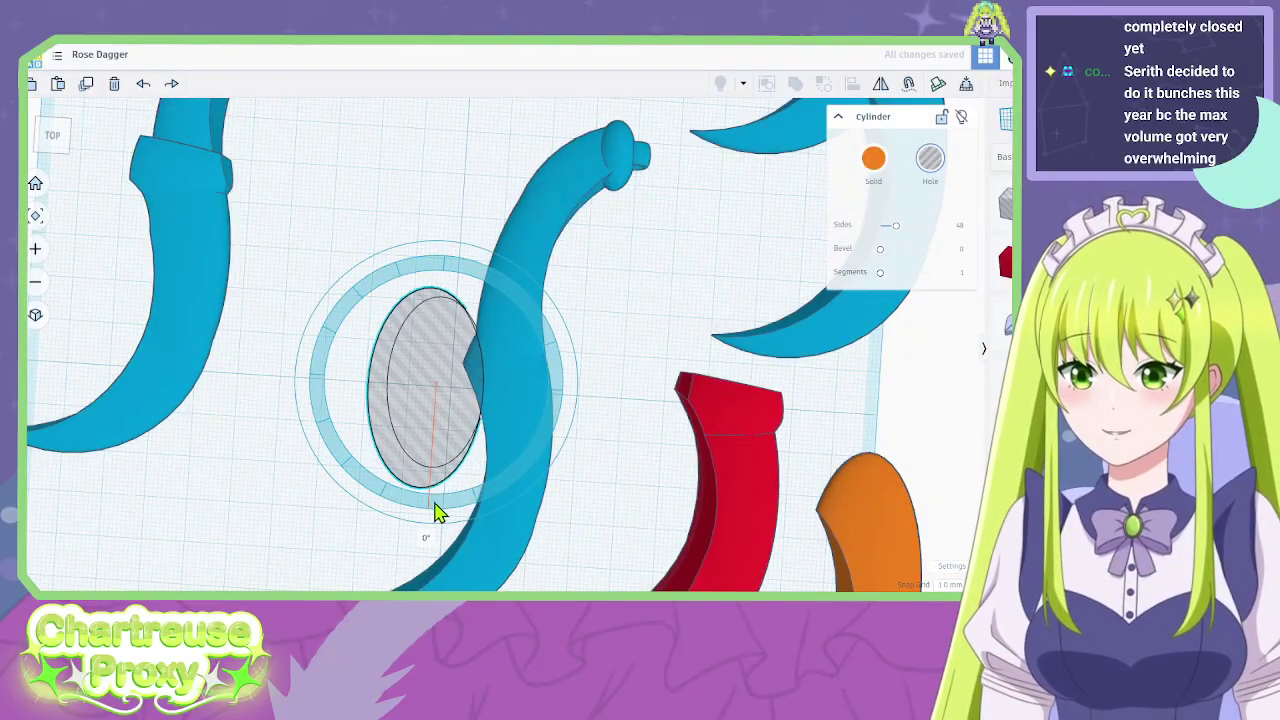
{"action": "left_click_drag", "start_coordinate": [436, 511], "coordinate": [446, 527]}
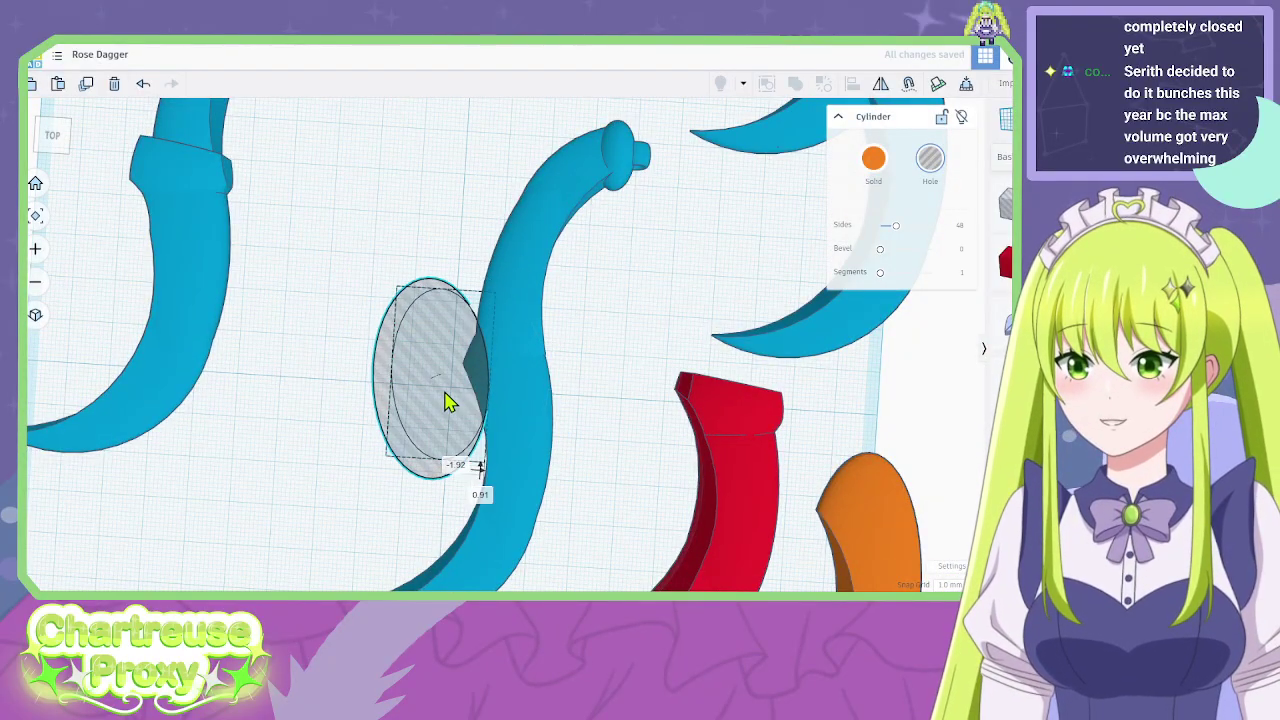
{"action": "left_click_drag", "start_coordinate": [447, 401], "coordinate": [447, 414]}
{"action": "scroll", "coordinate": [447, 410], "scroll_direction": "up", "scroll_amount": 2}
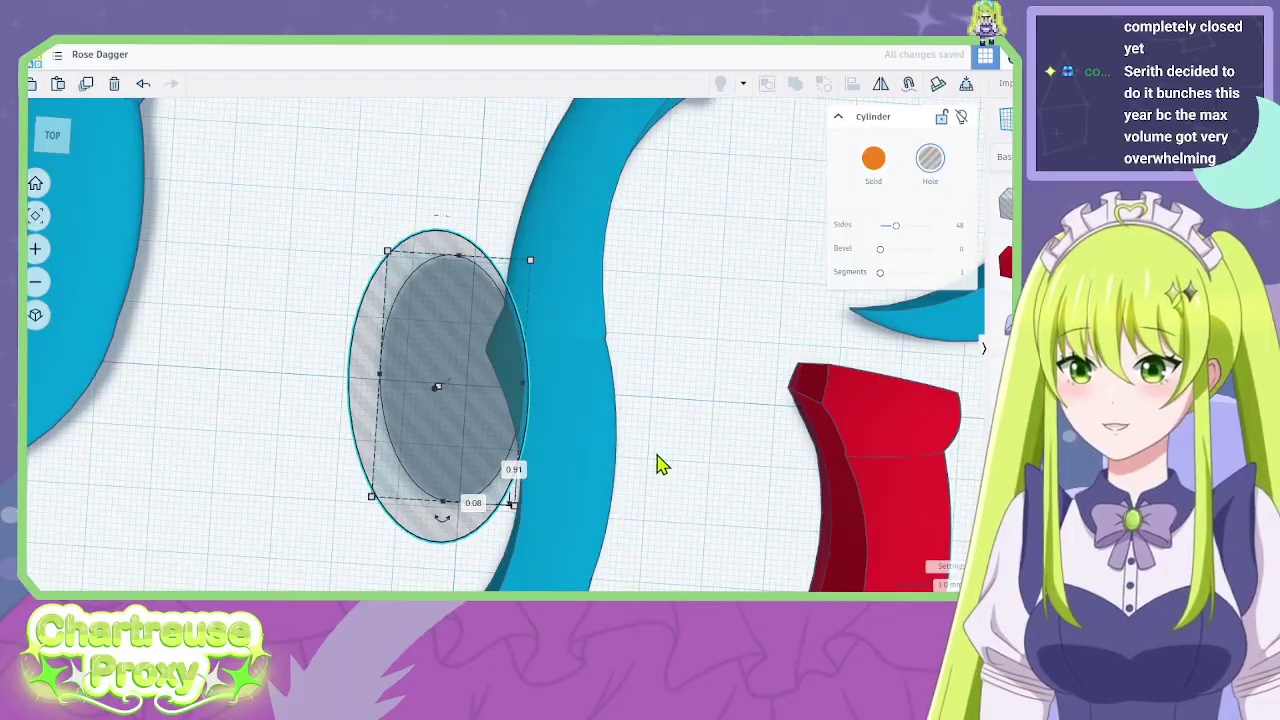
{"action": "scroll", "coordinate": [658, 463], "scroll_direction": "up", "scroll_amount": 2}
{"action": "left_click_drag", "start_coordinate": [465, 522], "coordinate": [470, 590]}
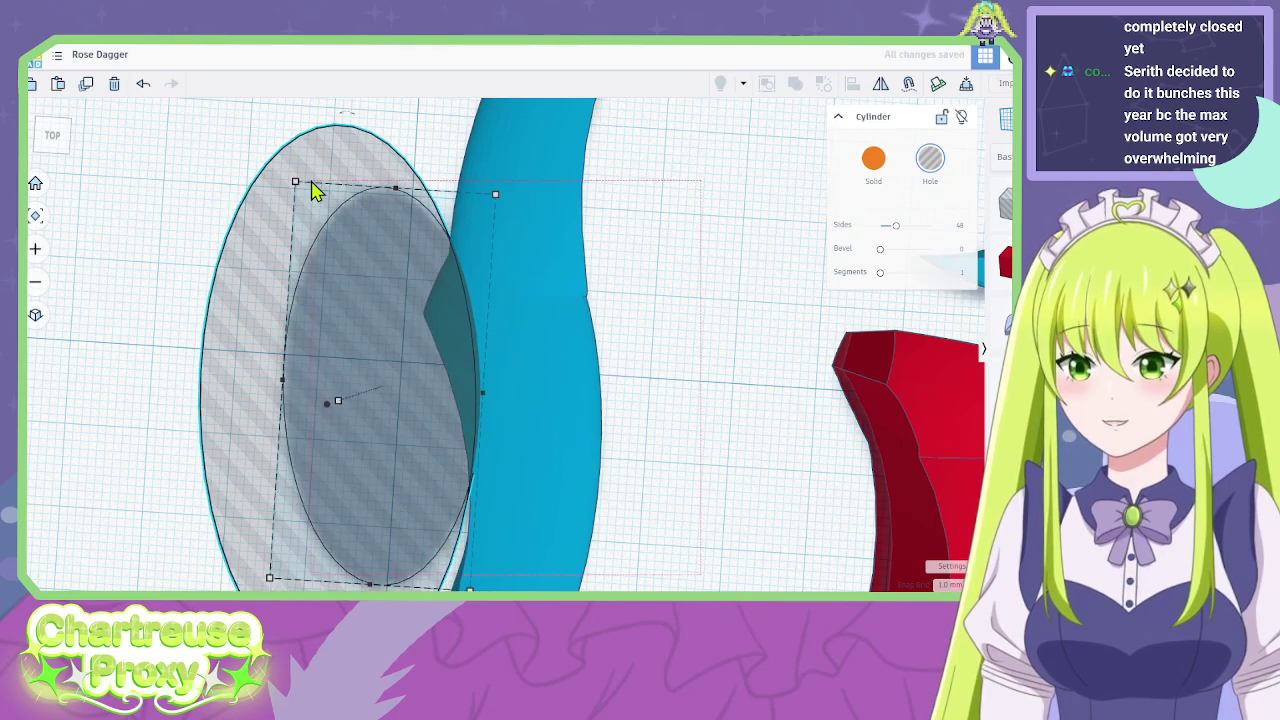
Try grouping the lengthened elliptical hole with the guardless dagger.
{"action": "left_click", "coordinate": [530, 145], "text": "shift"}
{"action": "left_click", "coordinate": [797, 84]}
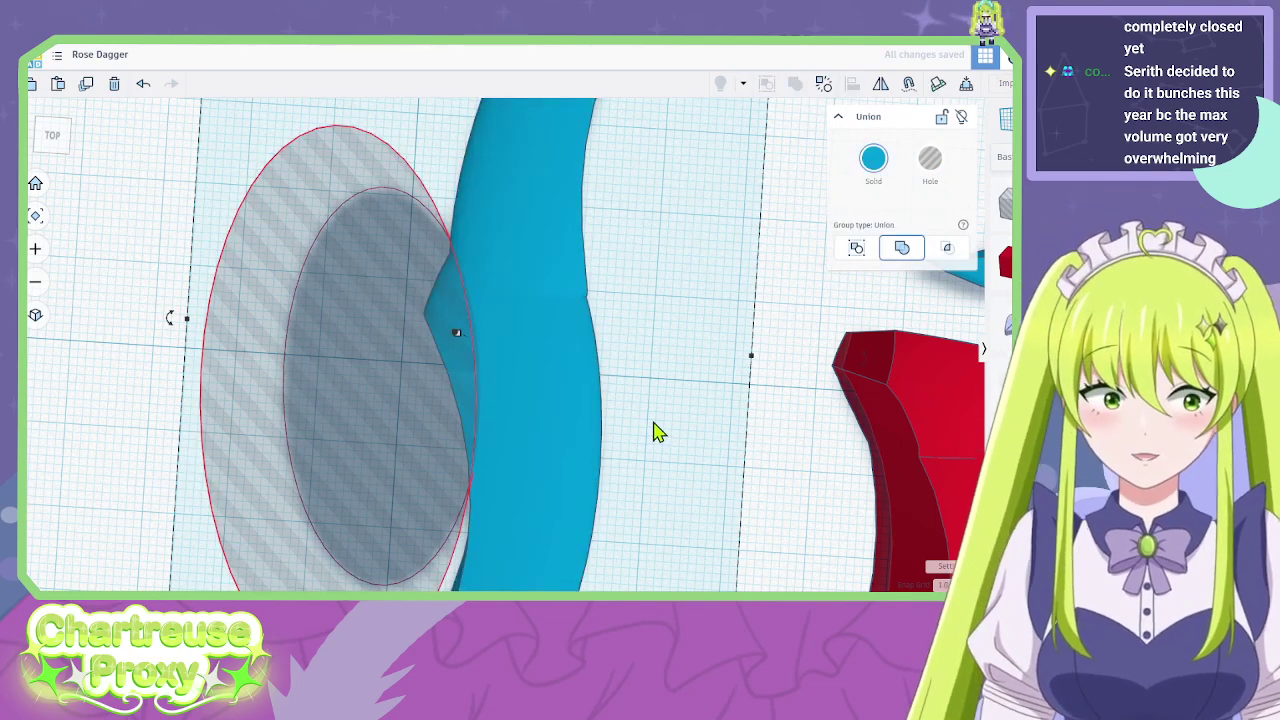
{"action": "key", "text": "ctrl+z"}
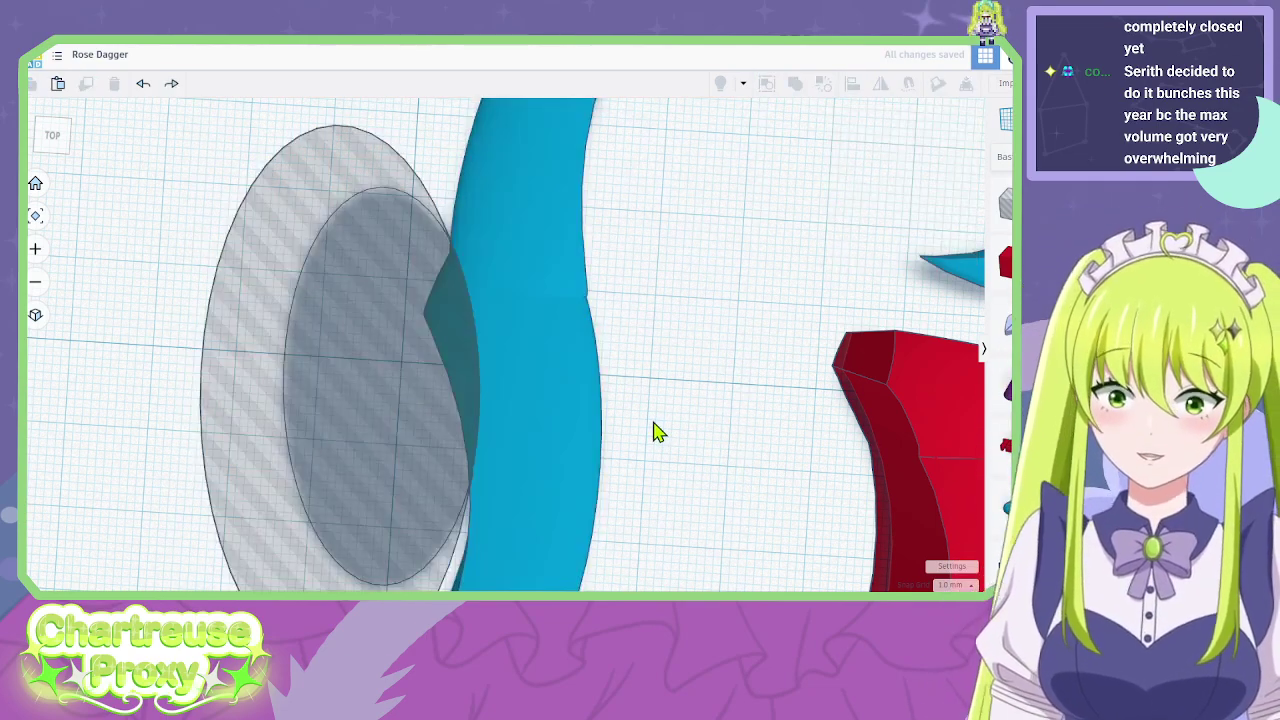
Set the snap grid to 0.5 mm, nudge the elliptical hole away from the dagger's inner curve and lengthen it slightly.
{"action": "left_click", "coordinate": [478, 392]}
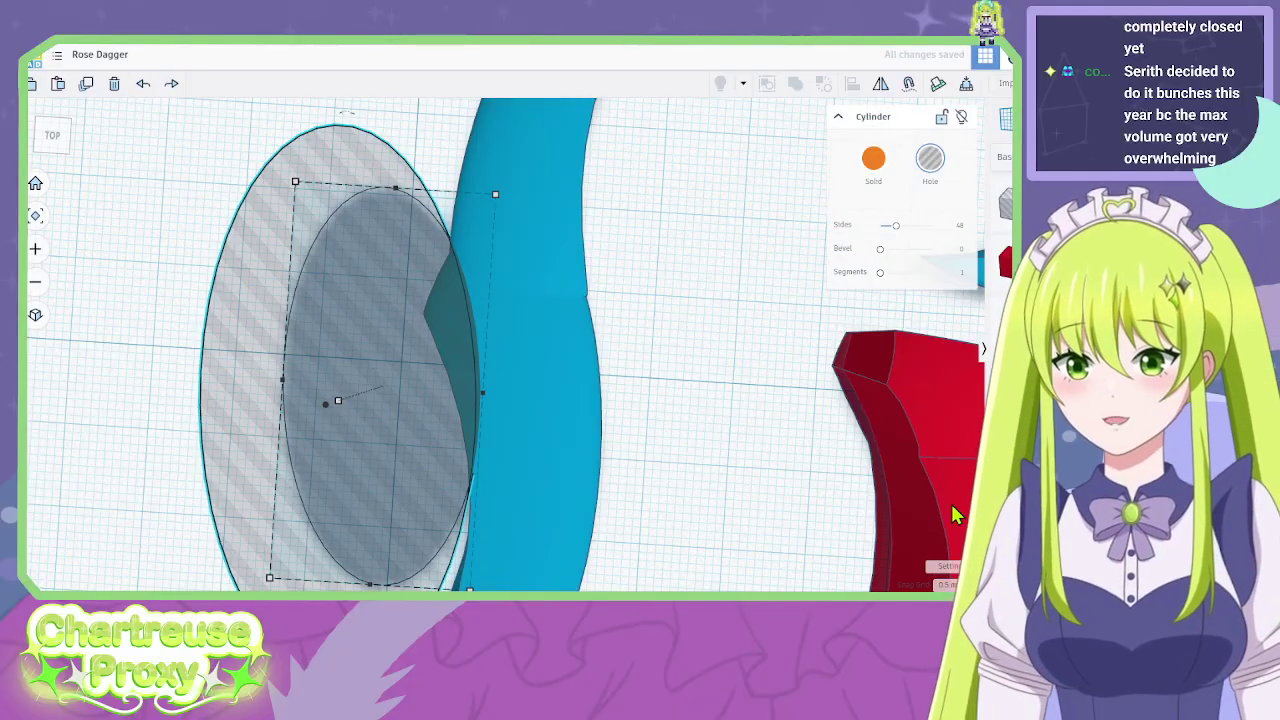
{"action": "key", "text": "Left"}
{"action": "key", "text": "Up"}
{"action": "key", "text": "Left"}
{"action": "key", "text": "Up"}
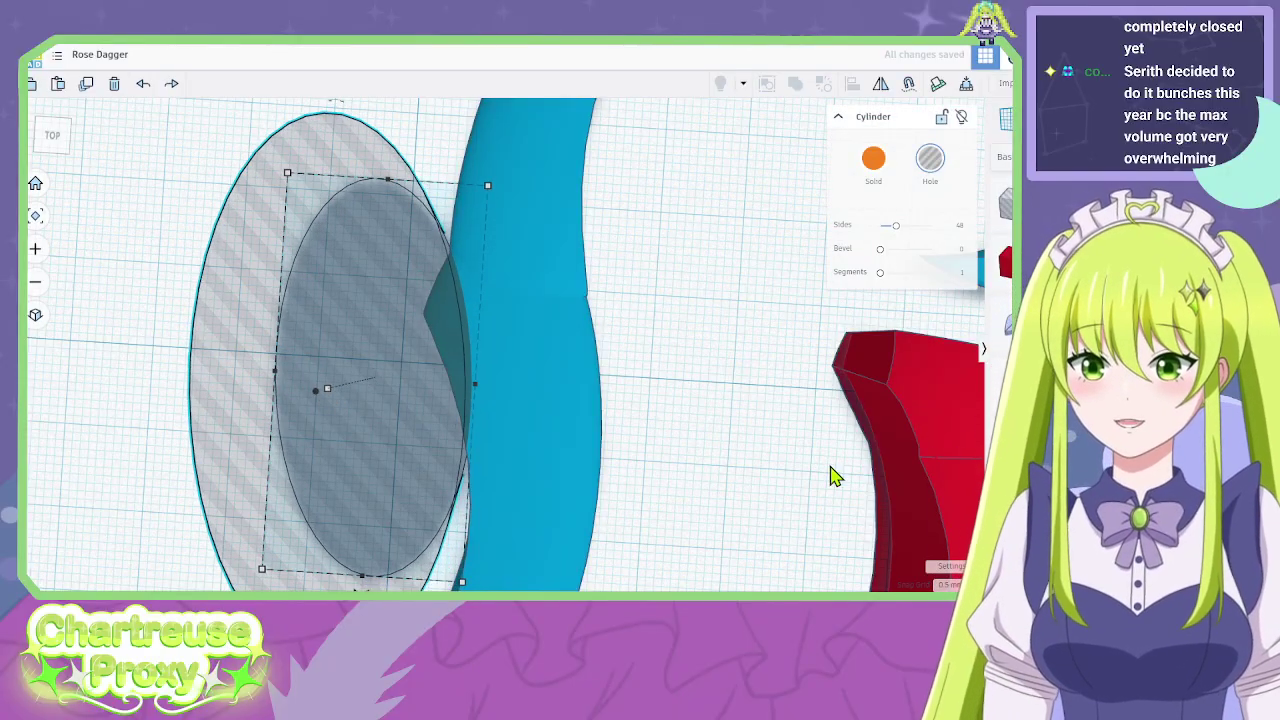
{"action": "key", "text": "Down"}
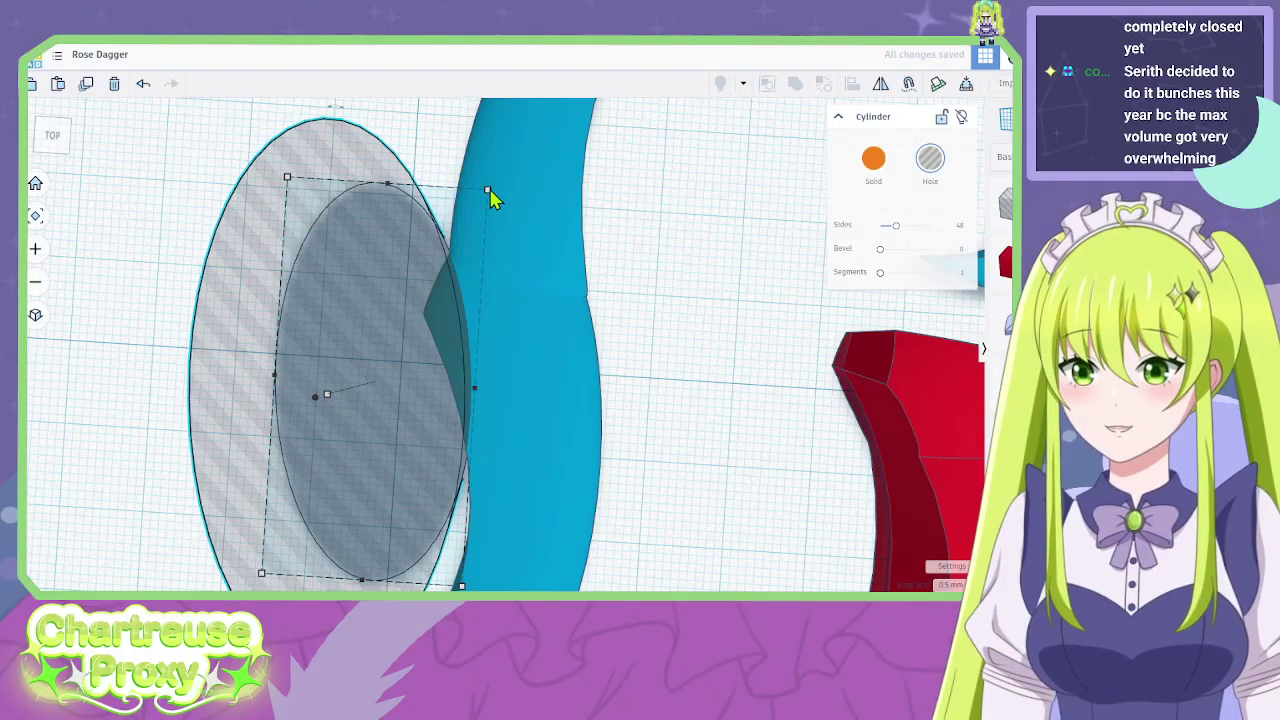
{"action": "left_click_drag", "start_coordinate": [490, 192], "coordinate": [490, 183]}
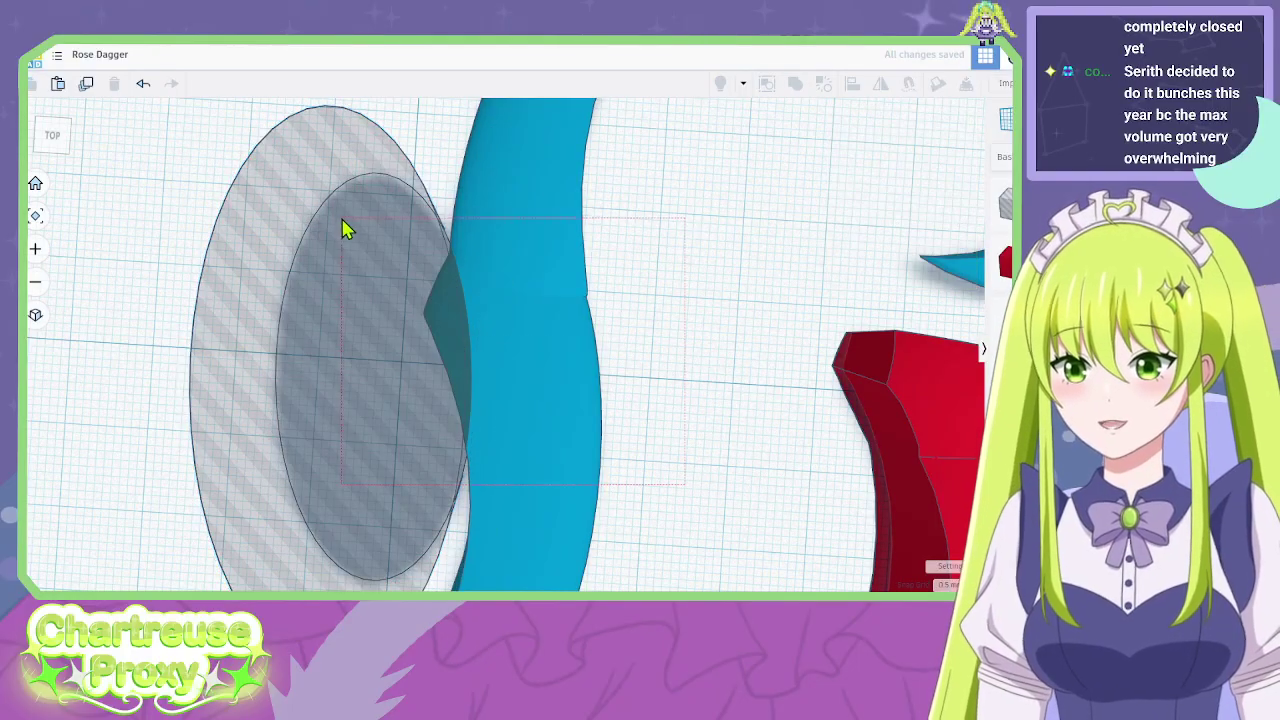
Group the adjusted elliptical hole with the guardless dagger to trim off the pointed bump.
{"action": "left_click", "coordinate": [343, 223], "text": "shift"}
{"action": "left_click", "coordinate": [823, 84]}
{"action": "scroll", "coordinate": [600, 331], "scroll_direction": "down", "scroll_amount": 5}
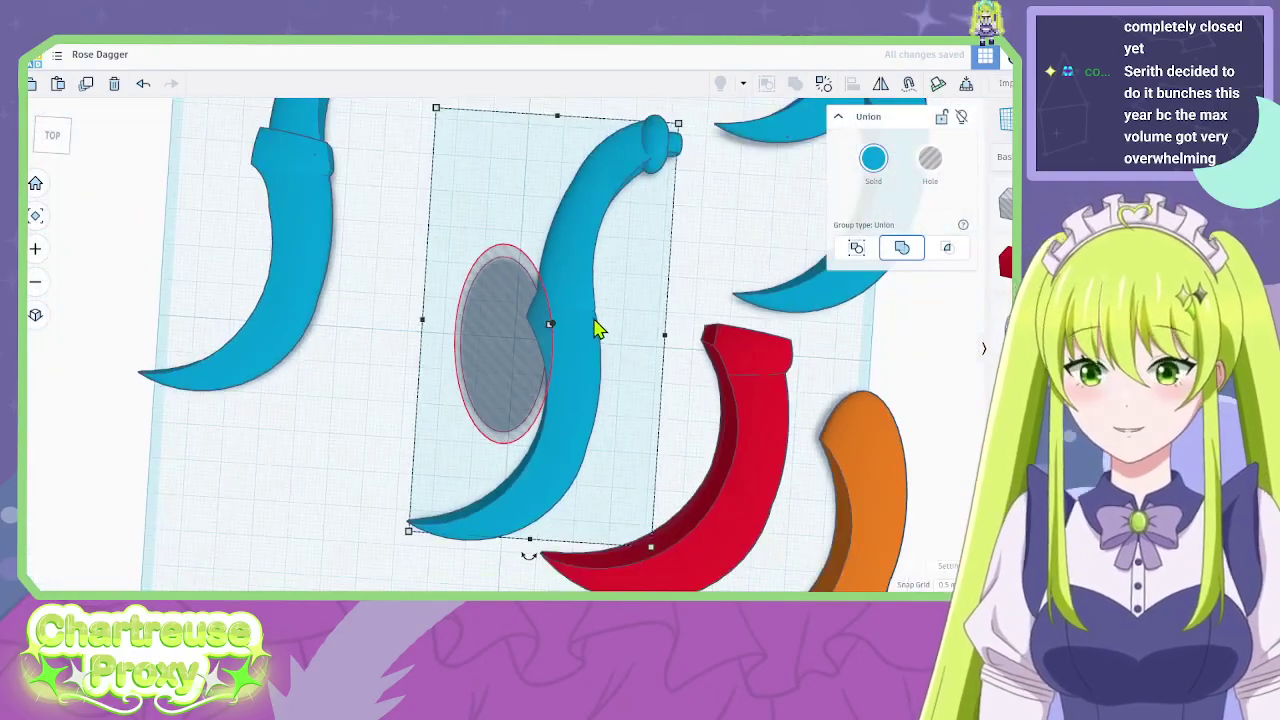
Reposition the trimmed dagger and move the red blade about 44 mm and 20 mm so it covers the dagger's blade.
{"action": "right_click_drag", "start_coordinate": [607, 291], "coordinate": [645, 335]}
{"action": "left_click_drag", "start_coordinate": [588, 368], "coordinate": [609, 329]}
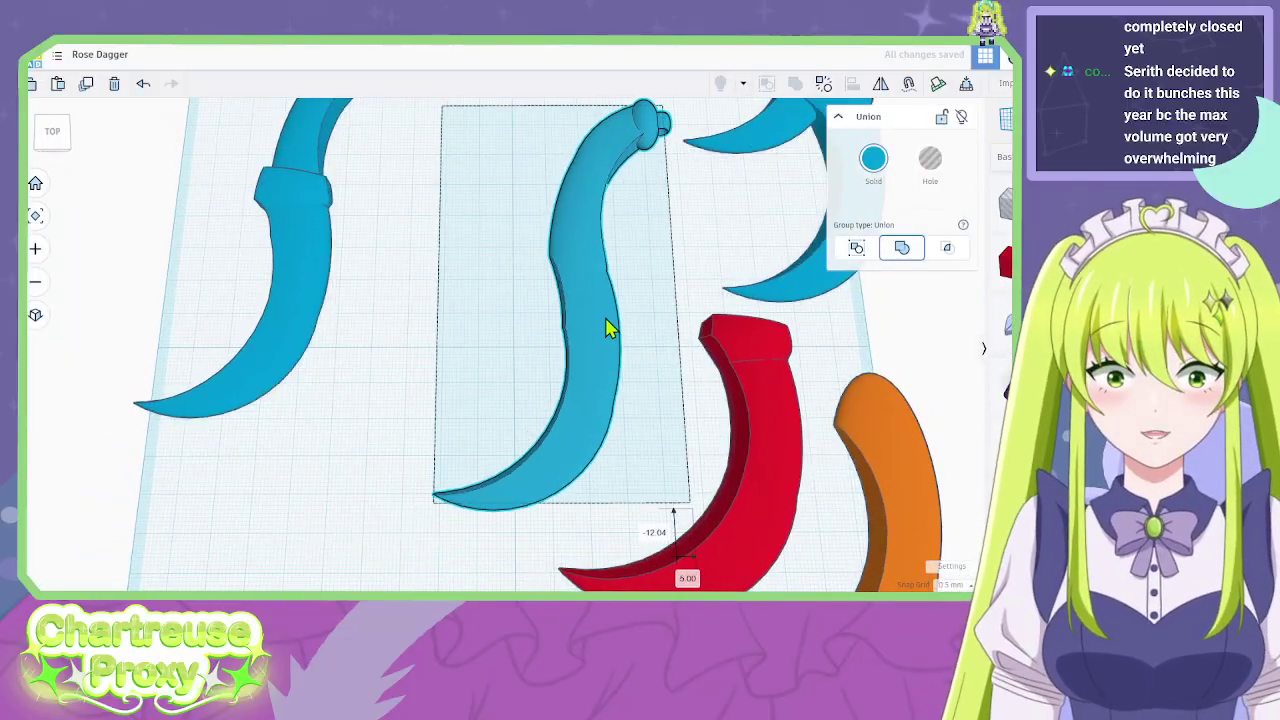
{"action": "left_click_drag", "start_coordinate": [763, 457], "coordinate": [605, 412]}
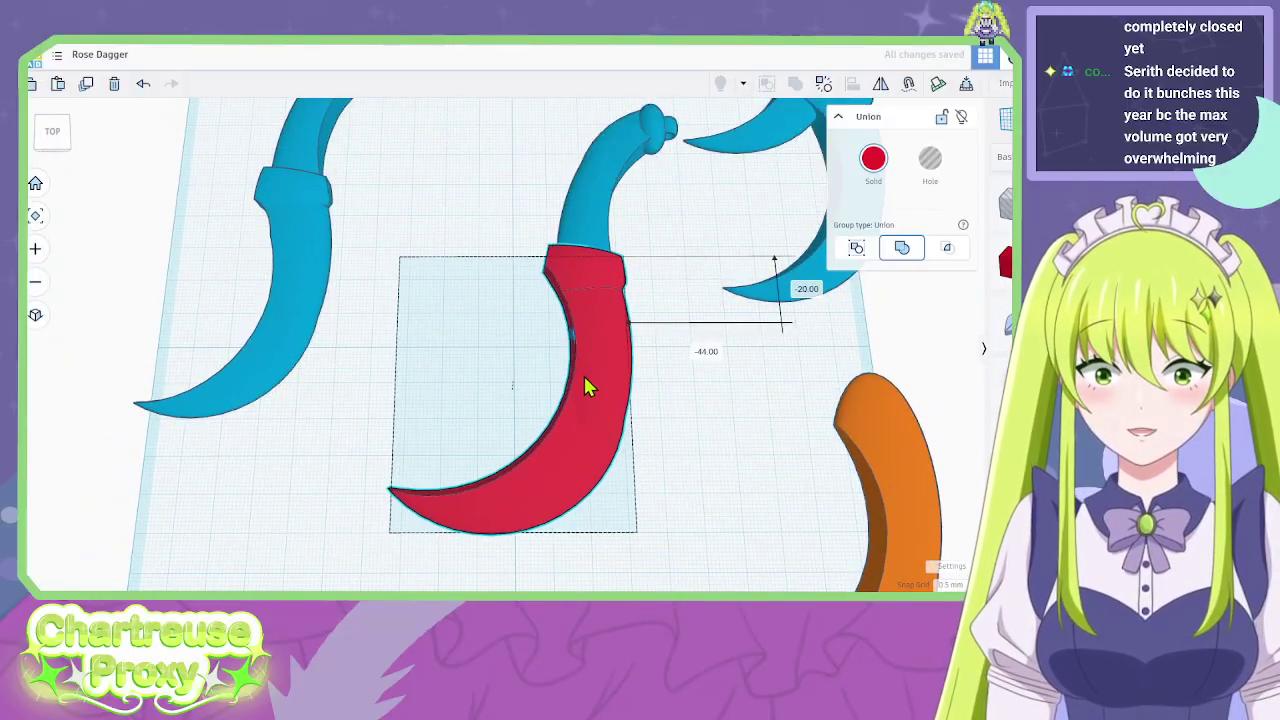
{"action": "right_click_drag", "start_coordinate": [580, 380], "coordinate": [657, 489]}
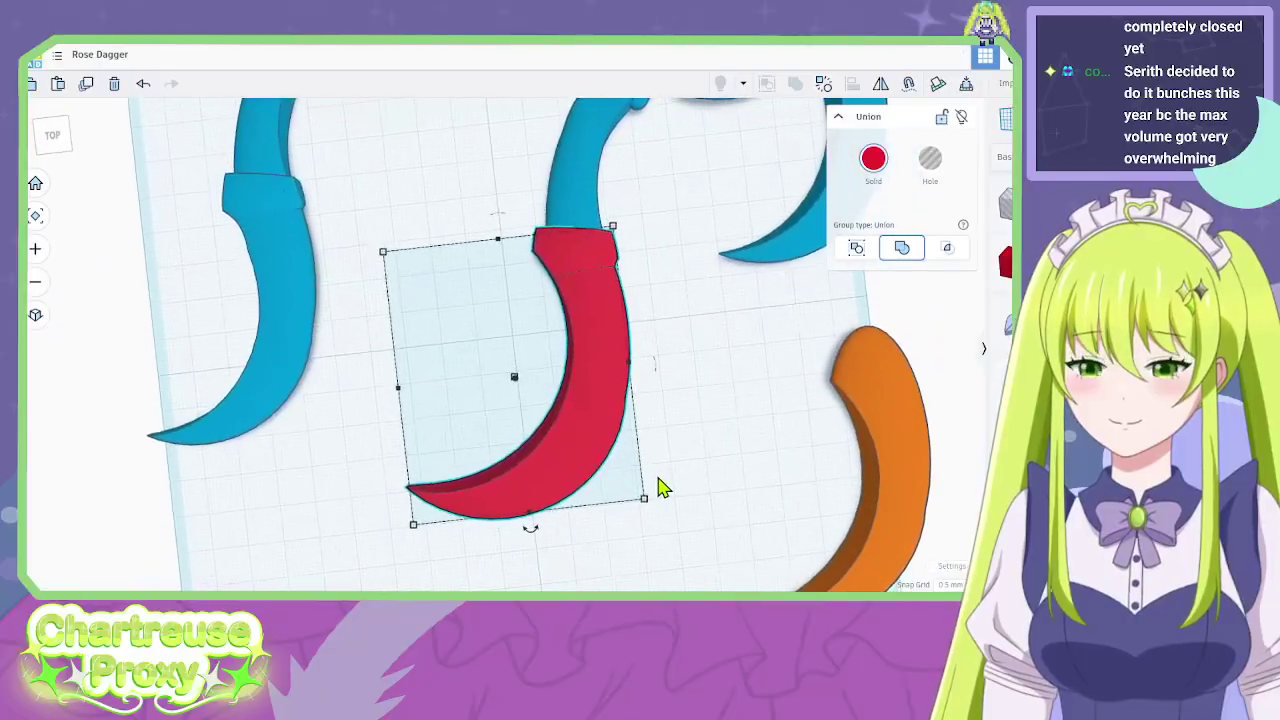
{"action": "left_click", "coordinate": [718, 493]}
{"action": "left_click_drag", "start_coordinate": [450, 262], "coordinate": [448, 262]}
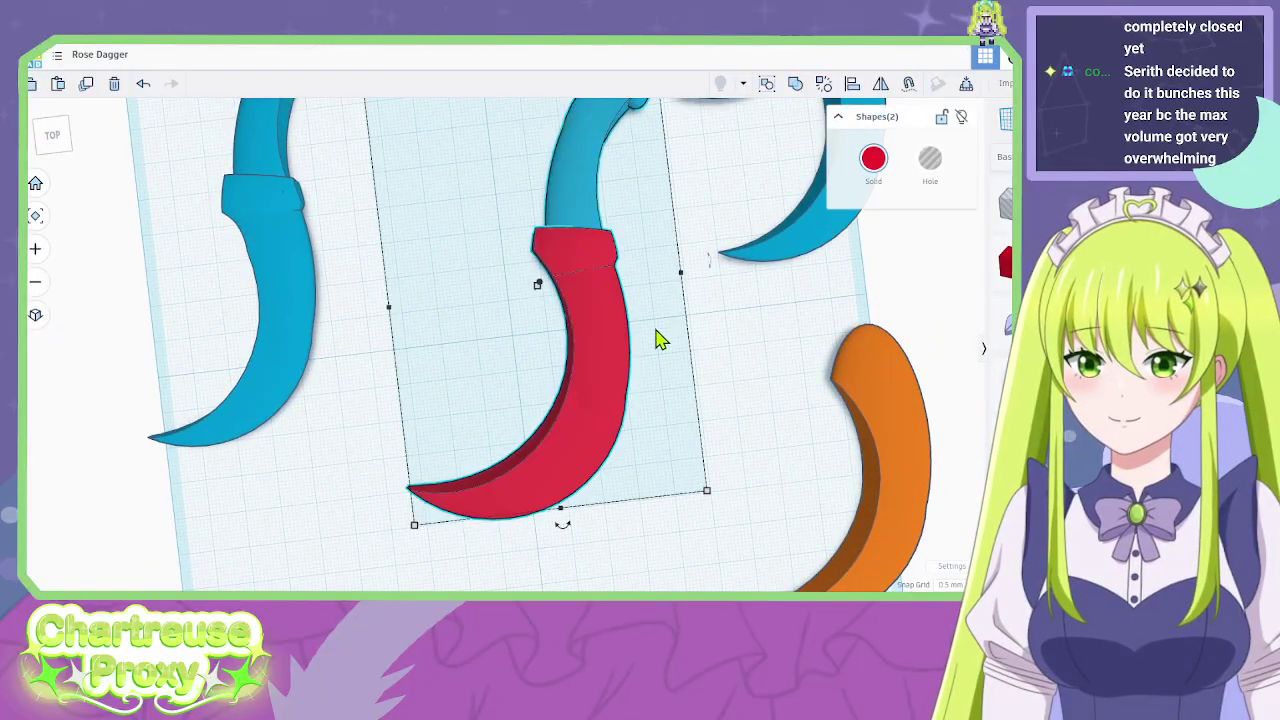
{"action": "left_click", "coordinate": [709, 266]}
{"action": "left_click", "coordinate": [612, 380]}
Delete the two spare blue daggers lying beyond the red-bladed dagger.
{"action": "middle_click_drag", "start_coordinate": [737, 346], "coordinate": [634, 571]}
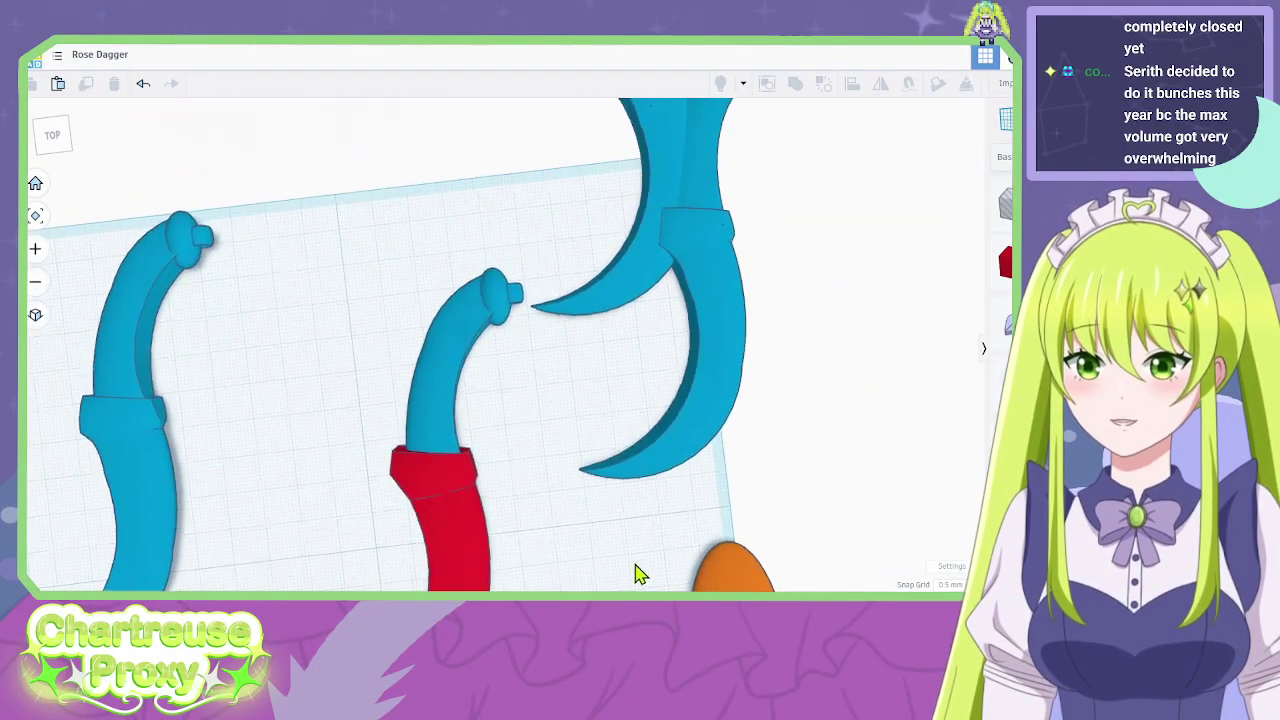
{"action": "left_click", "coordinate": [651, 240]}
{"action": "key", "text": "Delete"}
{"action": "right_click_drag", "start_coordinate": [650, 450], "coordinate": [640, 434]}
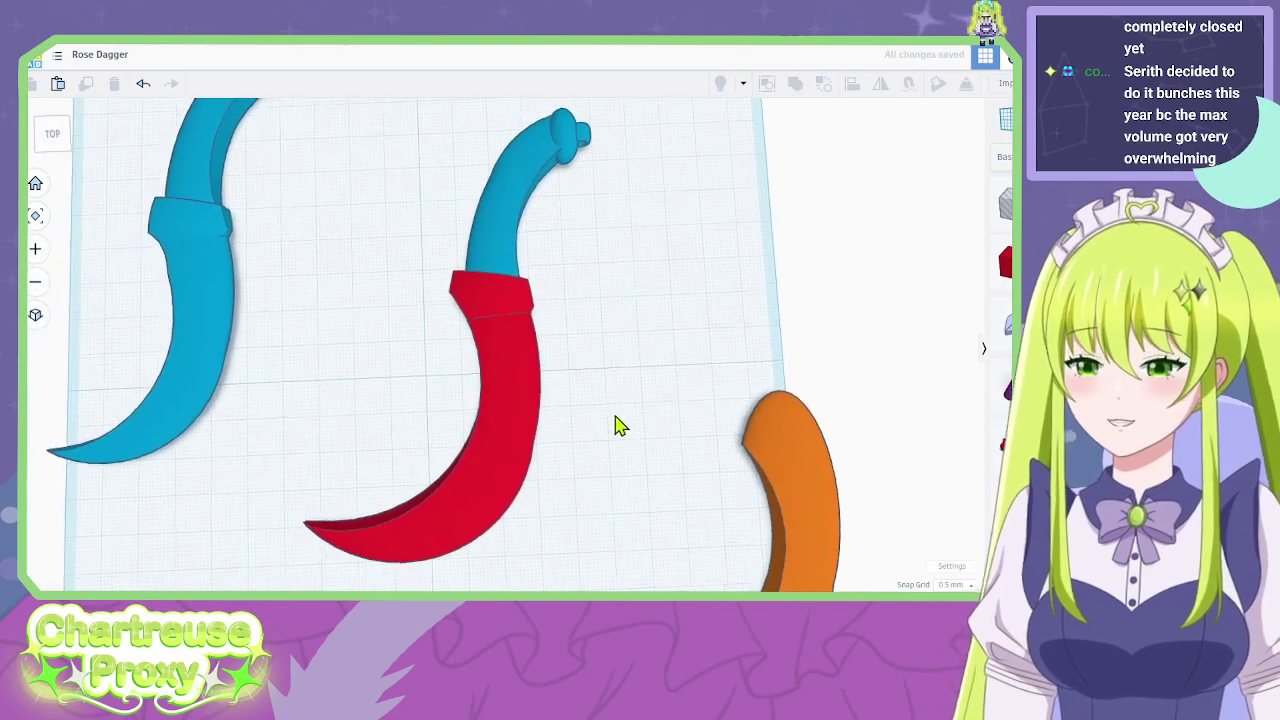
Move the original blue dagger about 35 mm and 8 mm toward the red-bladed dagger and compare both shapes.
{"action": "left_click_drag", "start_coordinate": [180, 289], "coordinate": [321, 315]}
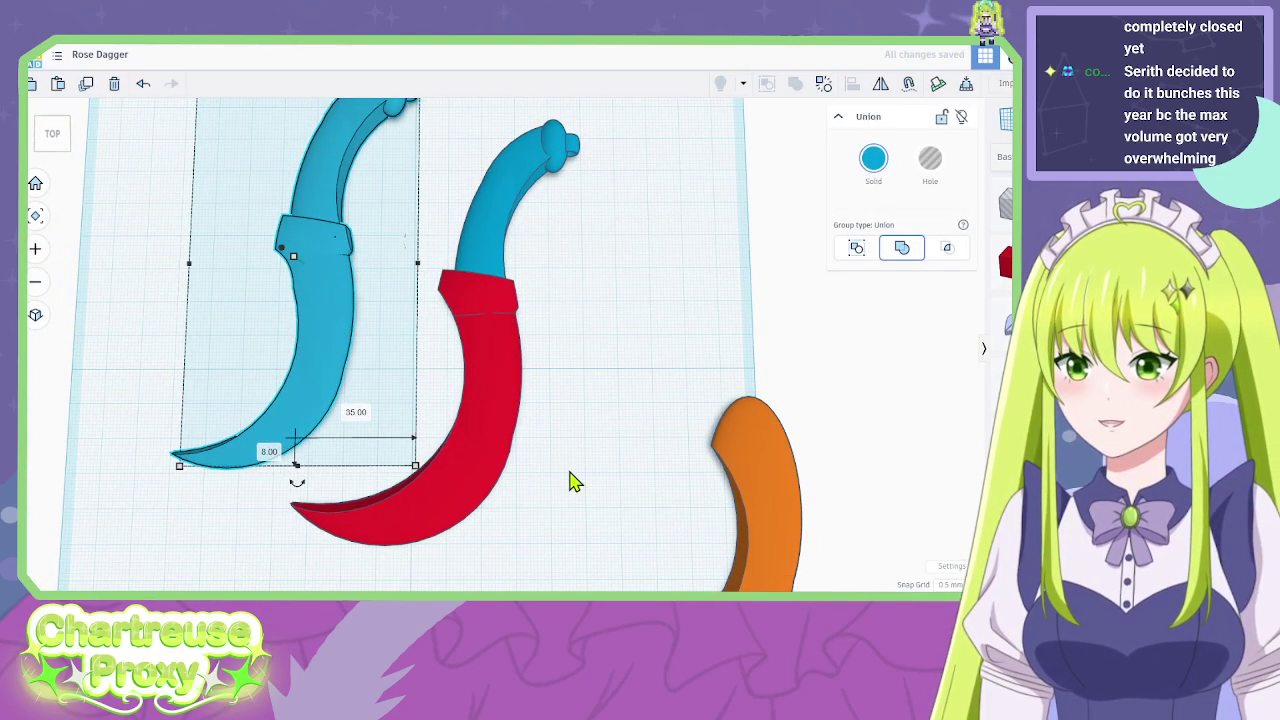
{"action": "right_click_drag", "start_coordinate": [572, 481], "coordinate": [530, 358]}
{"action": "left_click", "coordinate": [424, 314]}
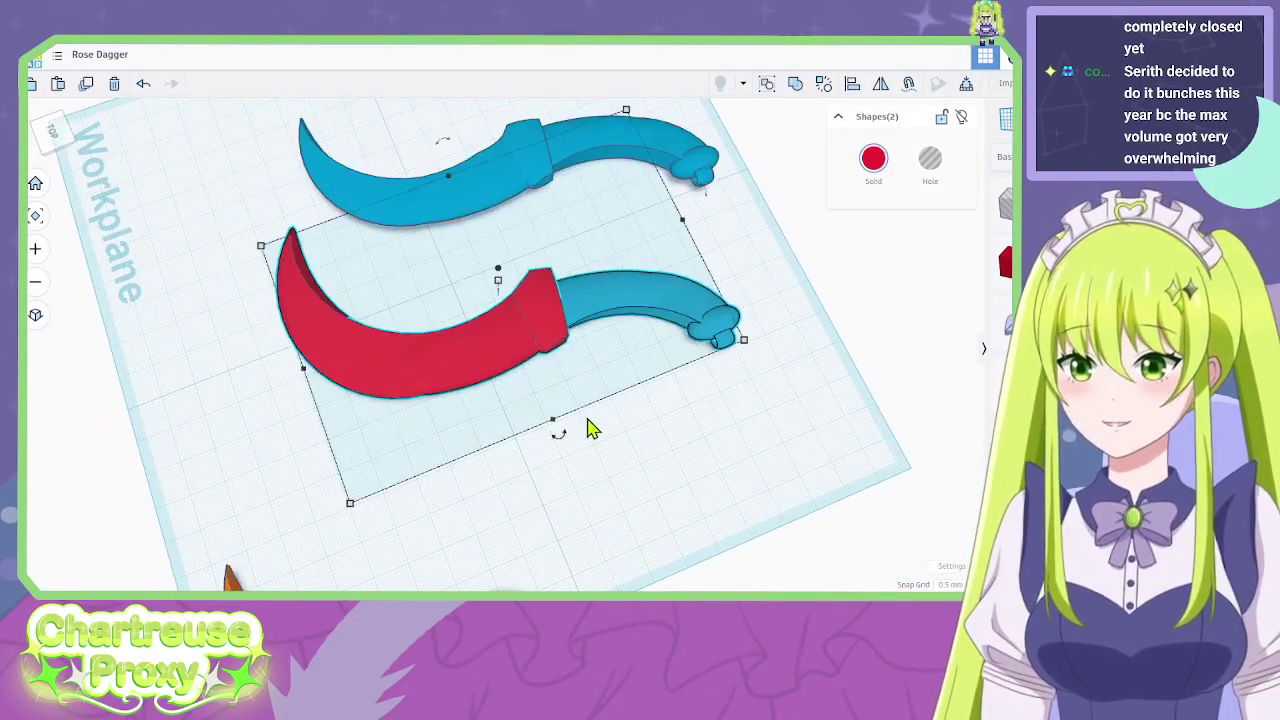
{"action": "right_click_drag", "start_coordinate": [586, 429], "coordinate": [407, 187]}
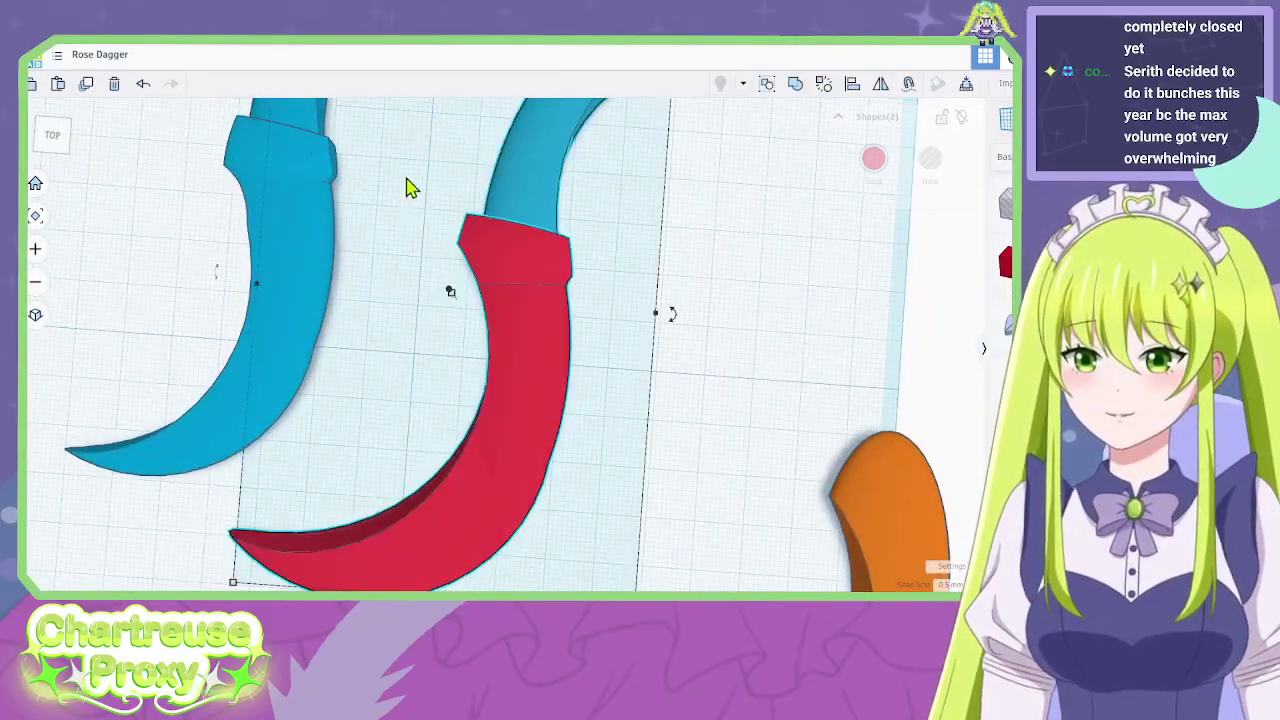
Delete the orange curved shape and move the blue dagger farther away from the red-bladed one.
{"action": "scroll", "coordinate": [600, 349], "scroll_direction": "down", "scroll_amount": 5}
{"action": "left_click", "coordinate": [503, 344]}
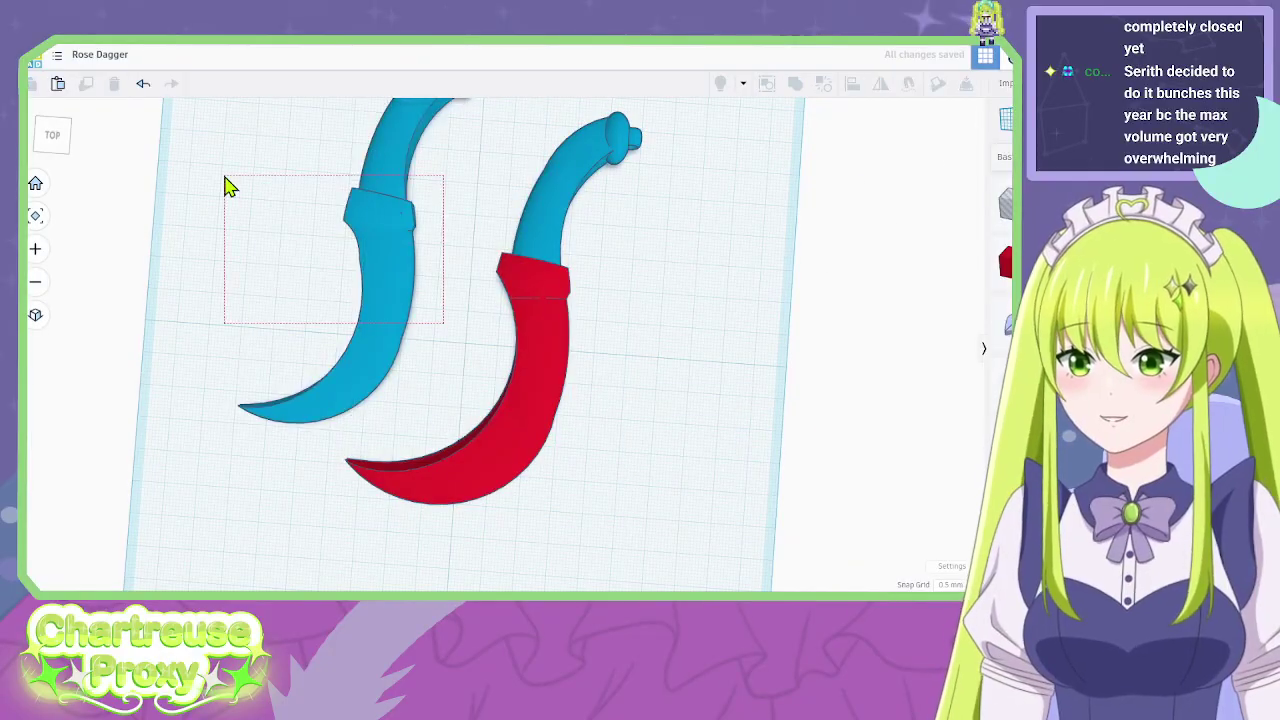
{"action": "left_click_drag", "start_coordinate": [228, 187], "coordinate": [226, 182]}
{"action": "left_click_drag", "start_coordinate": [380, 249], "coordinate": [229, 206]}
Duplicate the red-bladed dagger with its handle and place the copy about 50 mm away.
{"action": "left_click", "coordinate": [534, 285]}
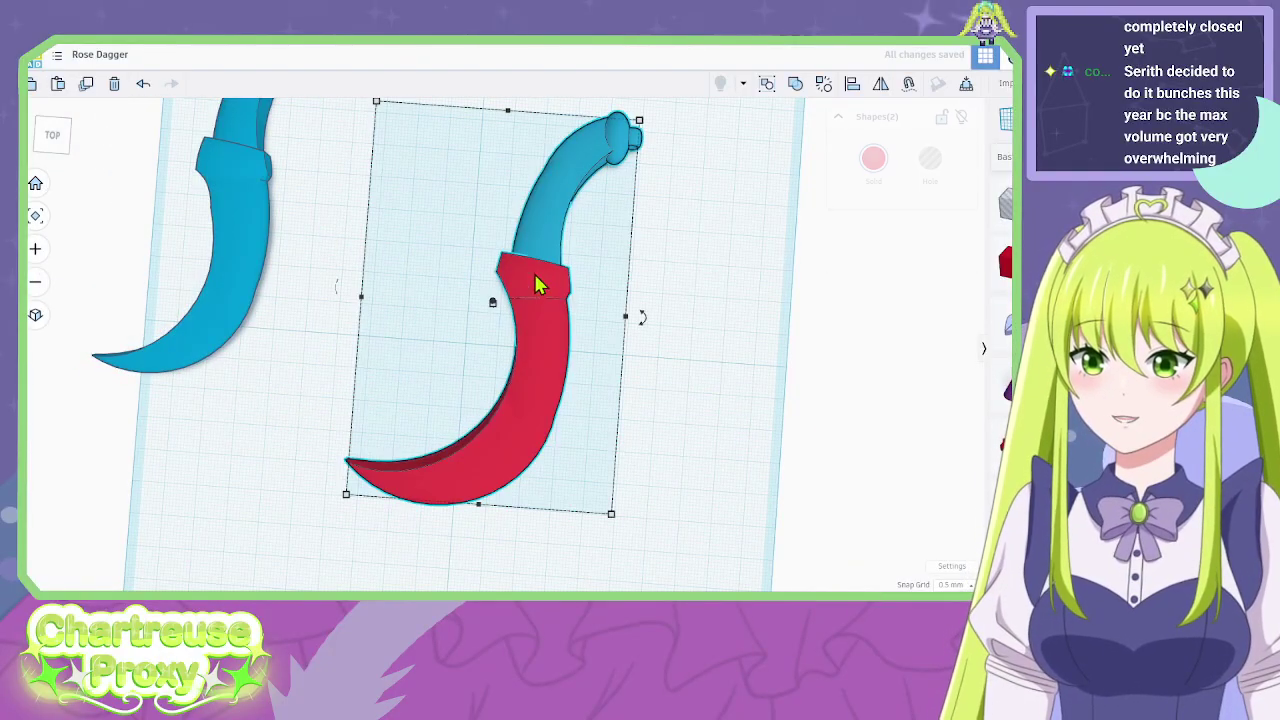
{"action": "left_click_drag", "start_coordinate": [534, 285], "coordinate": [718, 465]}
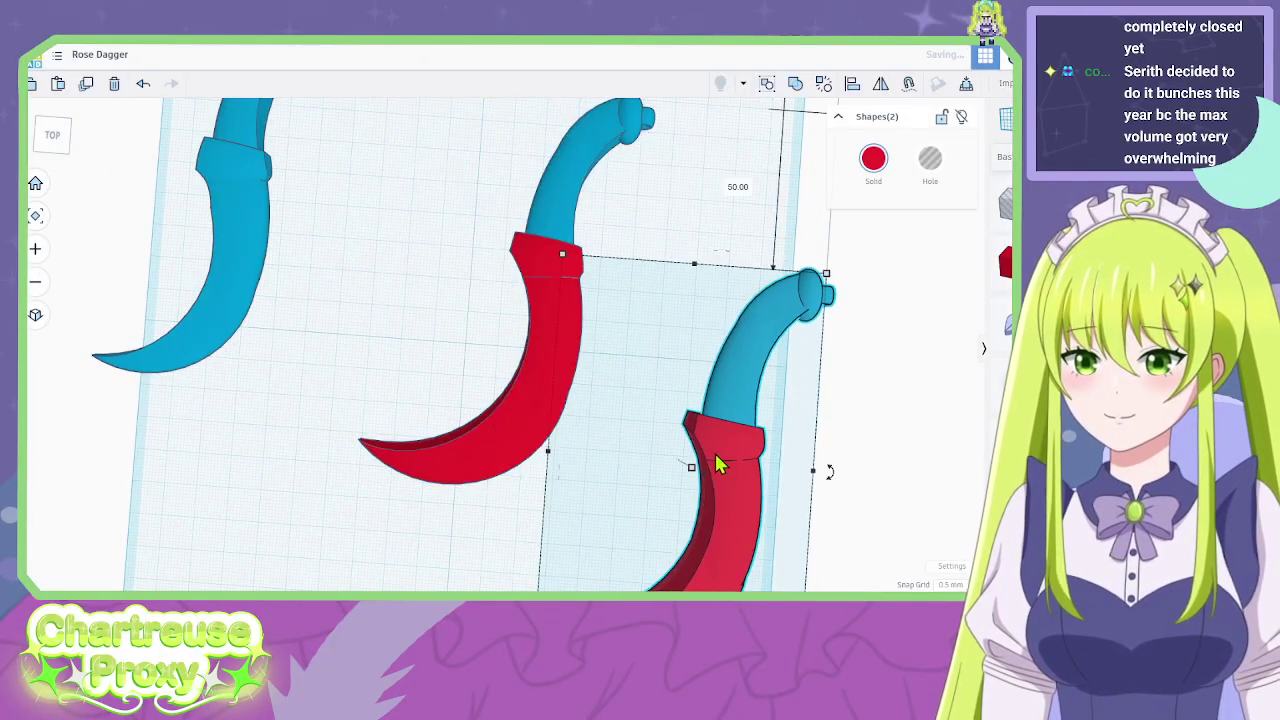
{"action": "left_click", "coordinate": [138, 122]}
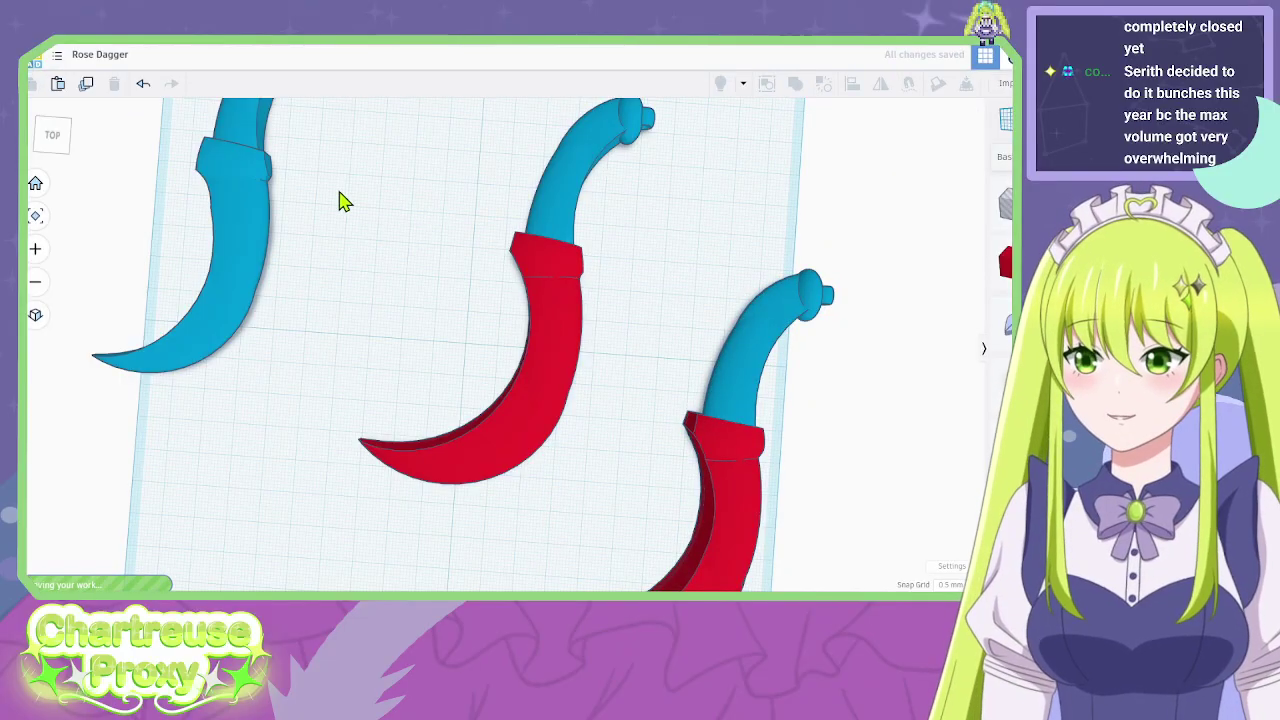
Return to the dashboard, duplicate the Rose Dagger design and select the middle dagger's red blade in the copy.
{"action": "left_click", "coordinate": [40, 58]}
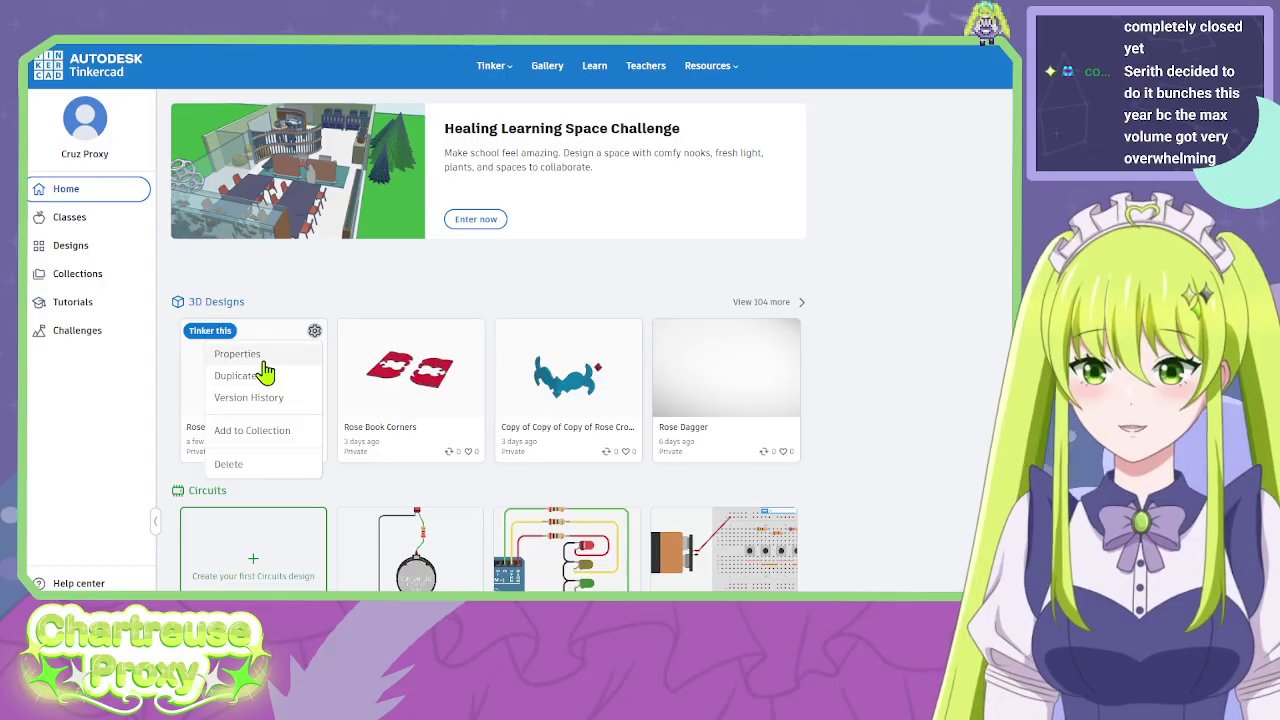
{"action": "left_click", "coordinate": [262, 356]}
{"action": "left_click", "coordinate": [636, 503]}
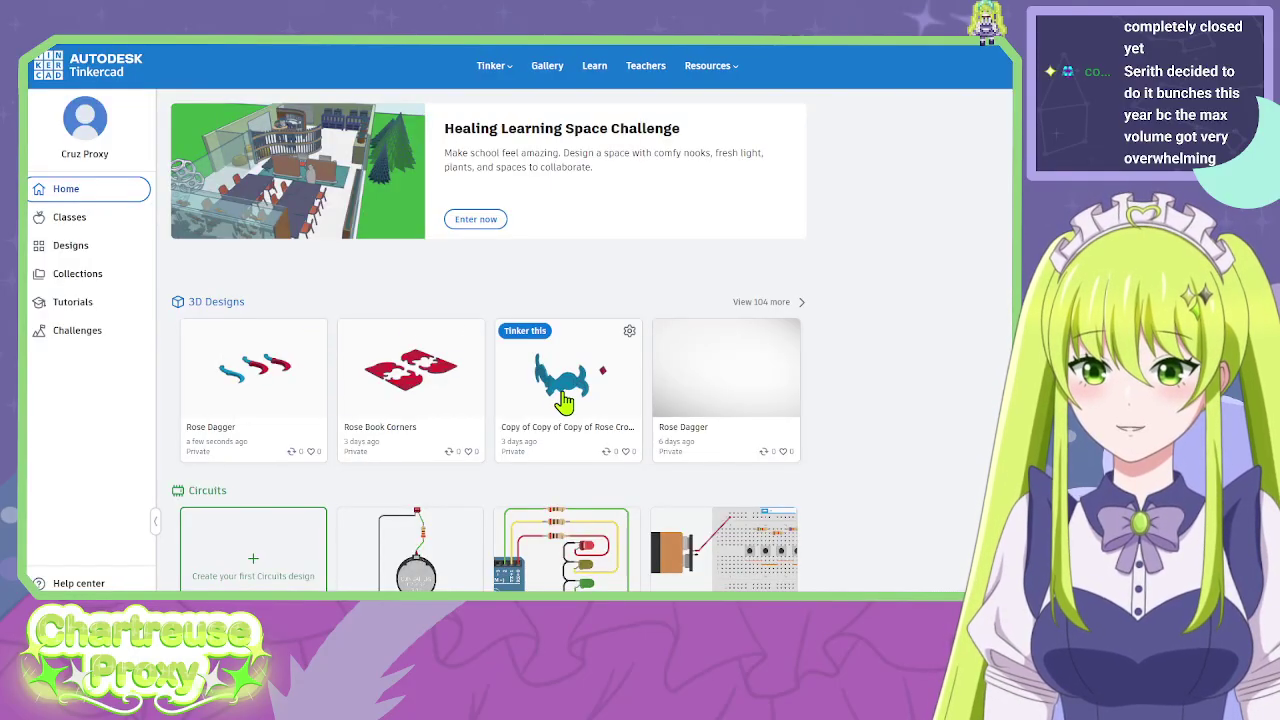
{"action": "left_click", "coordinate": [530, 375]}
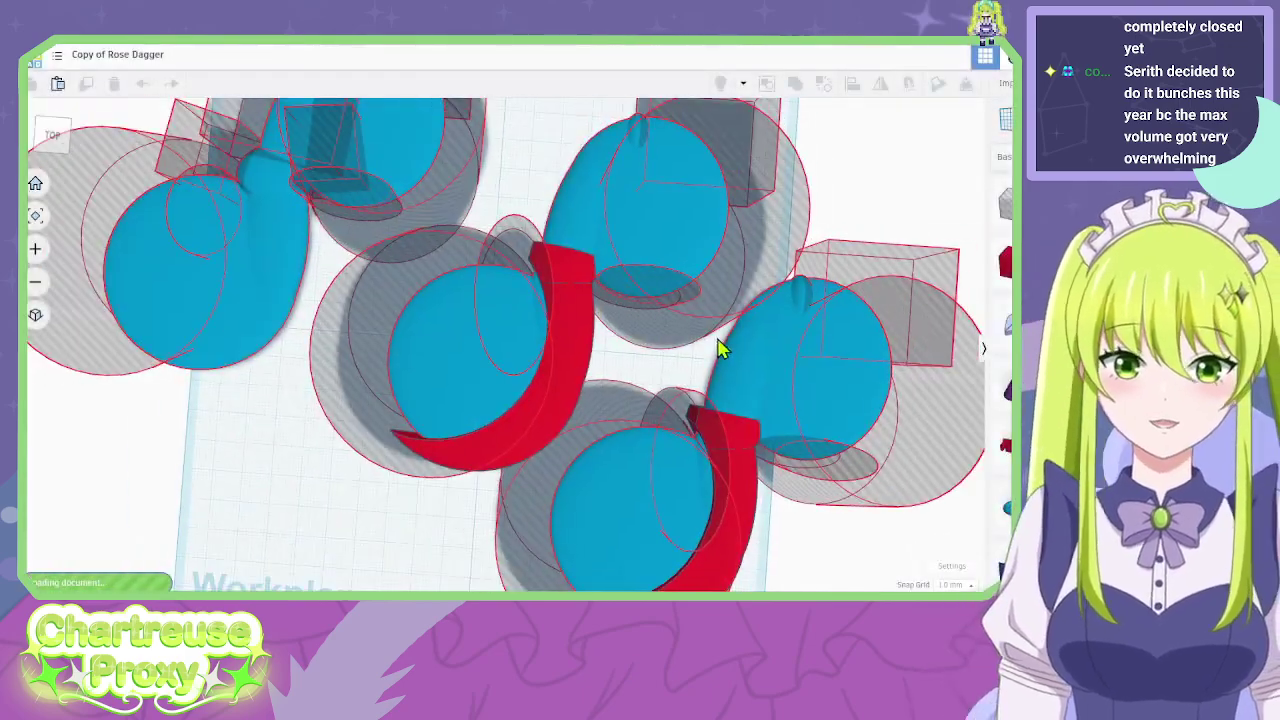
{"action": "left_click", "coordinate": [567, 318]}
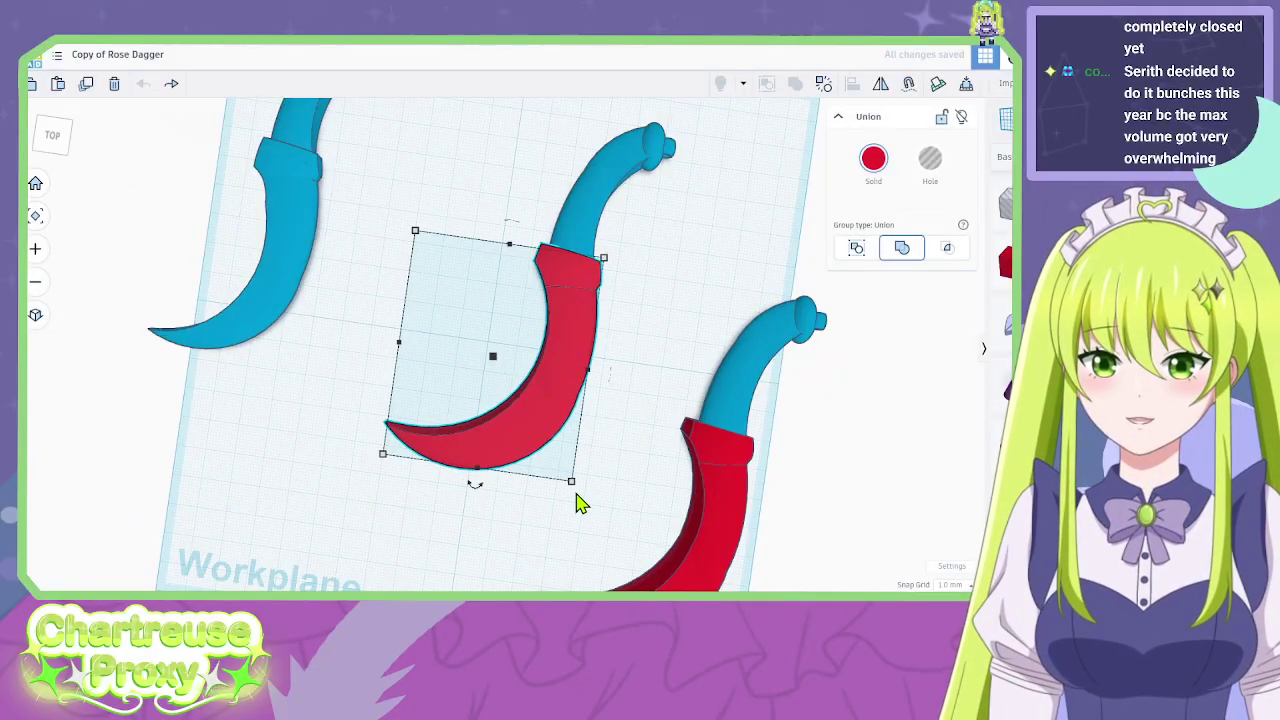
Paste a duplicate of the middle dagger's handle, move it near the blue dagger, and turn the original handle into a hole.
{"action": "left_click_drag", "start_coordinate": [577, 493], "coordinate": [646, 523]}
{"action": "key", "text": "ctrl+z"}
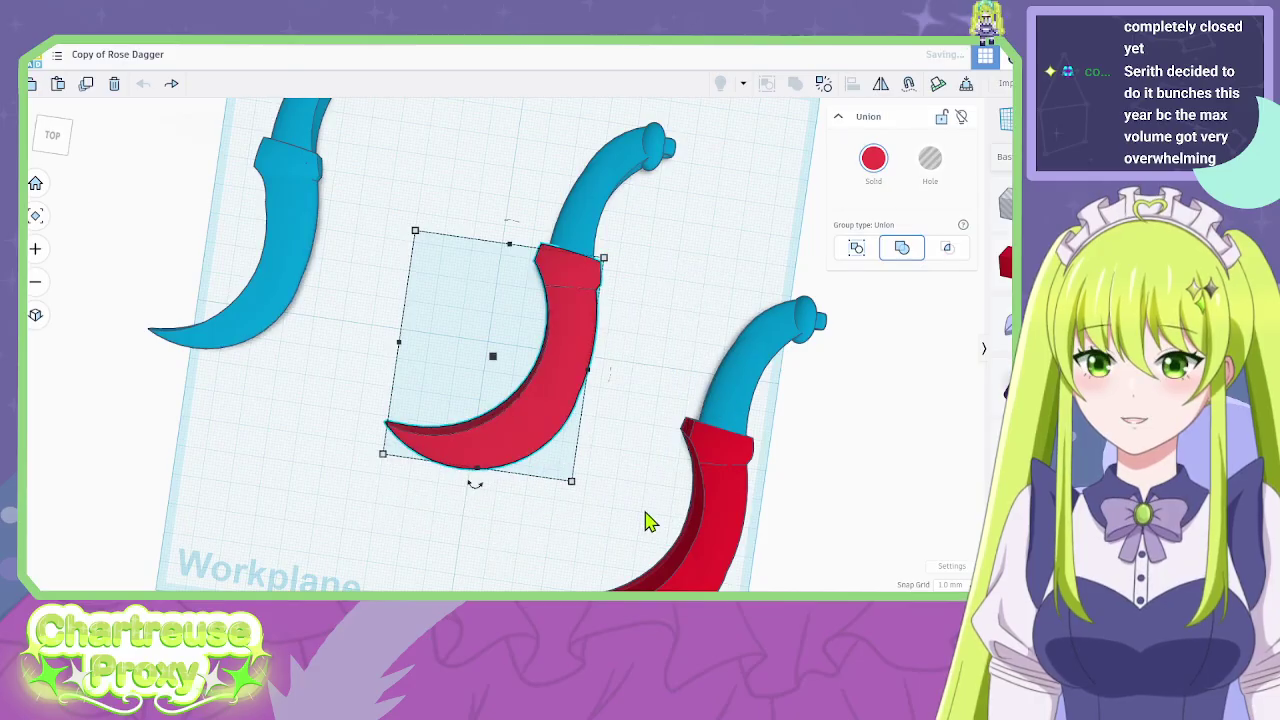
{"action": "left_click", "coordinate": [640, 206]}
{"action": "right_click_drag", "start_coordinate": [640, 206], "coordinate": [660, 453]}
{"action": "left_click", "coordinate": [660, 453]}
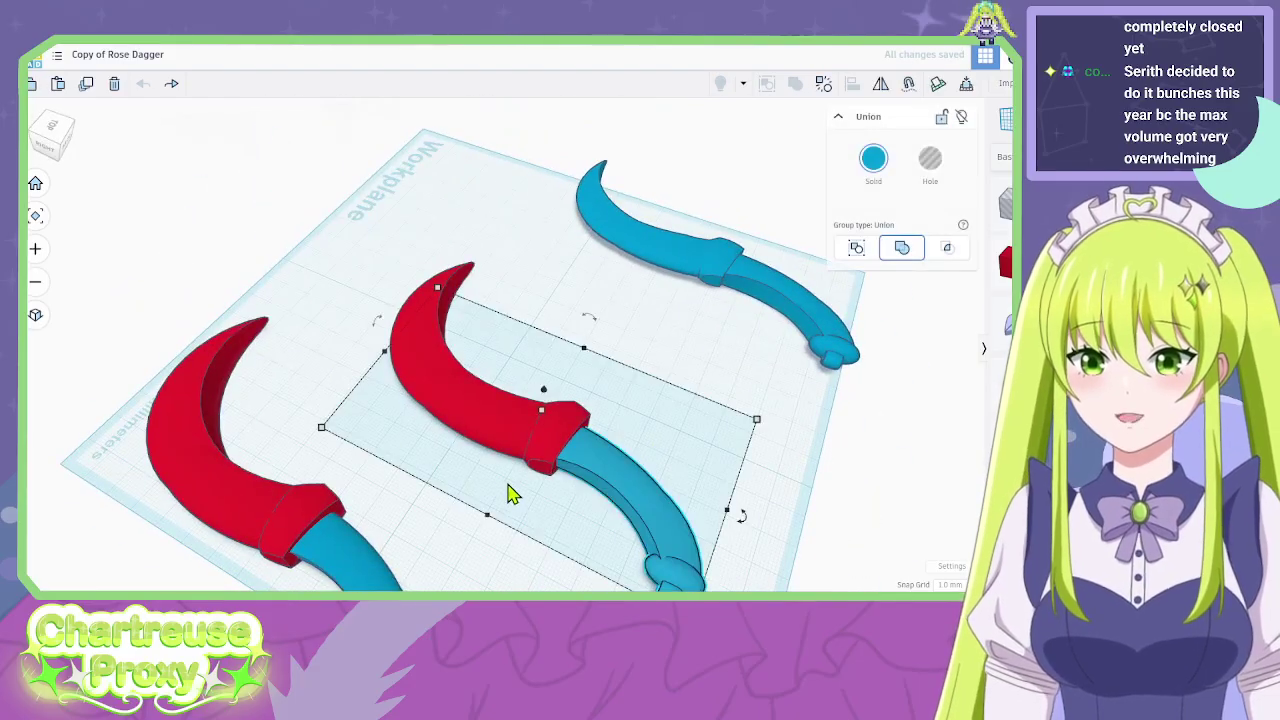
{"action": "right_click_drag", "start_coordinate": [511, 491], "coordinate": [447, 463]}
{"action": "key", "text": "ctrl+v"}
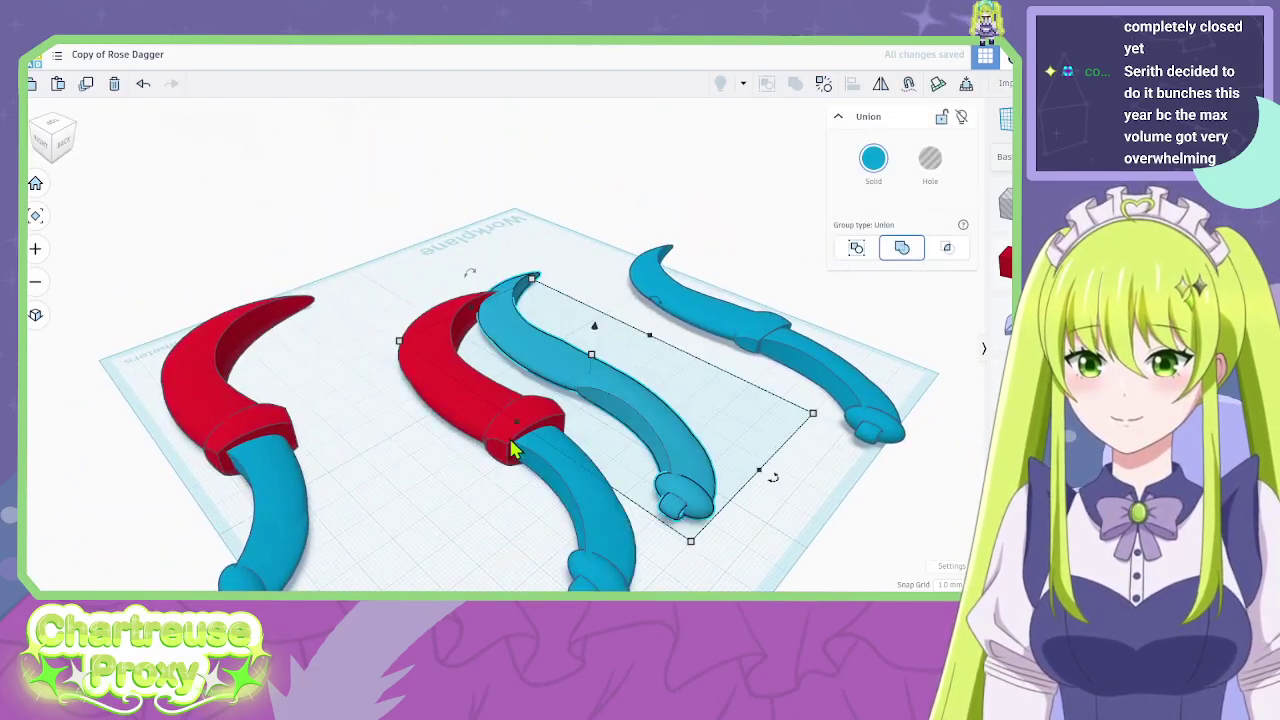
{"action": "left_click", "coordinate": [584, 448]}
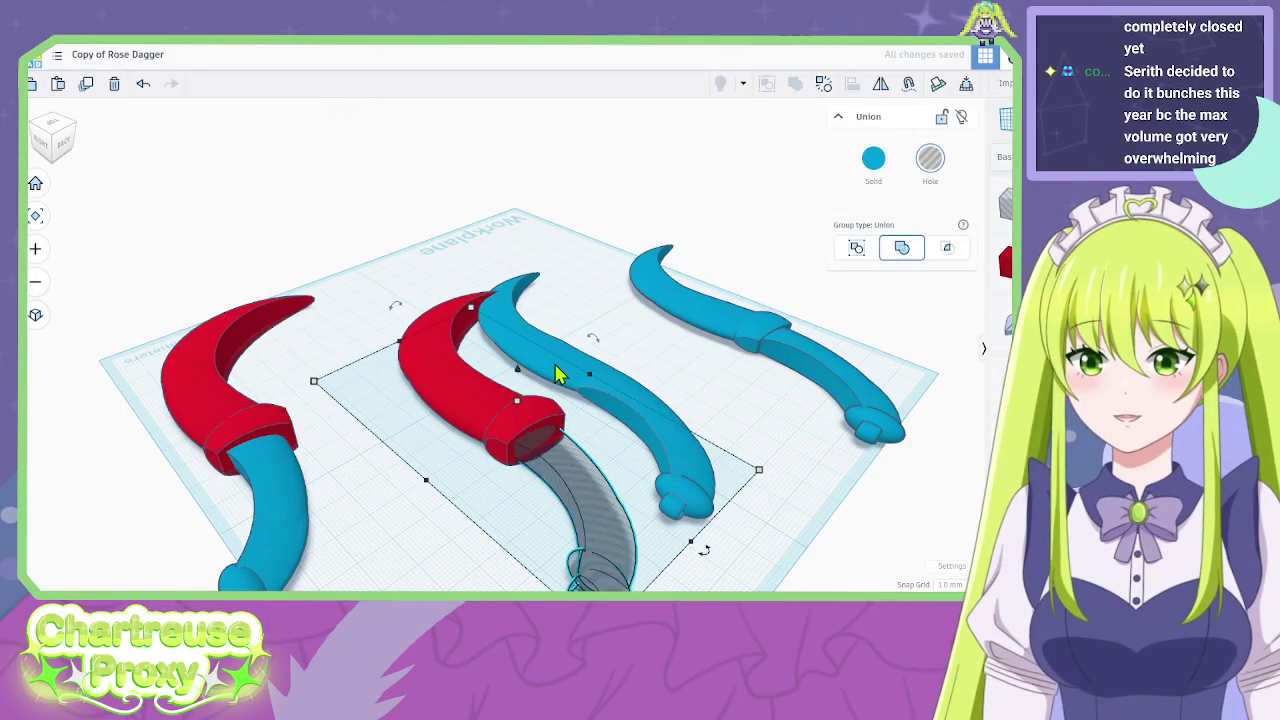
{"action": "left_click_drag", "start_coordinate": [557, 372], "coordinate": [609, 304]}
Try grouping the middle dagger's red blade with the handle hole to cut a socket into its guard.
{"action": "left_click", "coordinate": [669, 534]}
{"action": "left_click_drag", "start_coordinate": [607, 530], "coordinate": [447, 424]}
{"action": "key", "text": "ctrl+z"}
{"action": "left_click", "coordinate": [655, 535]}
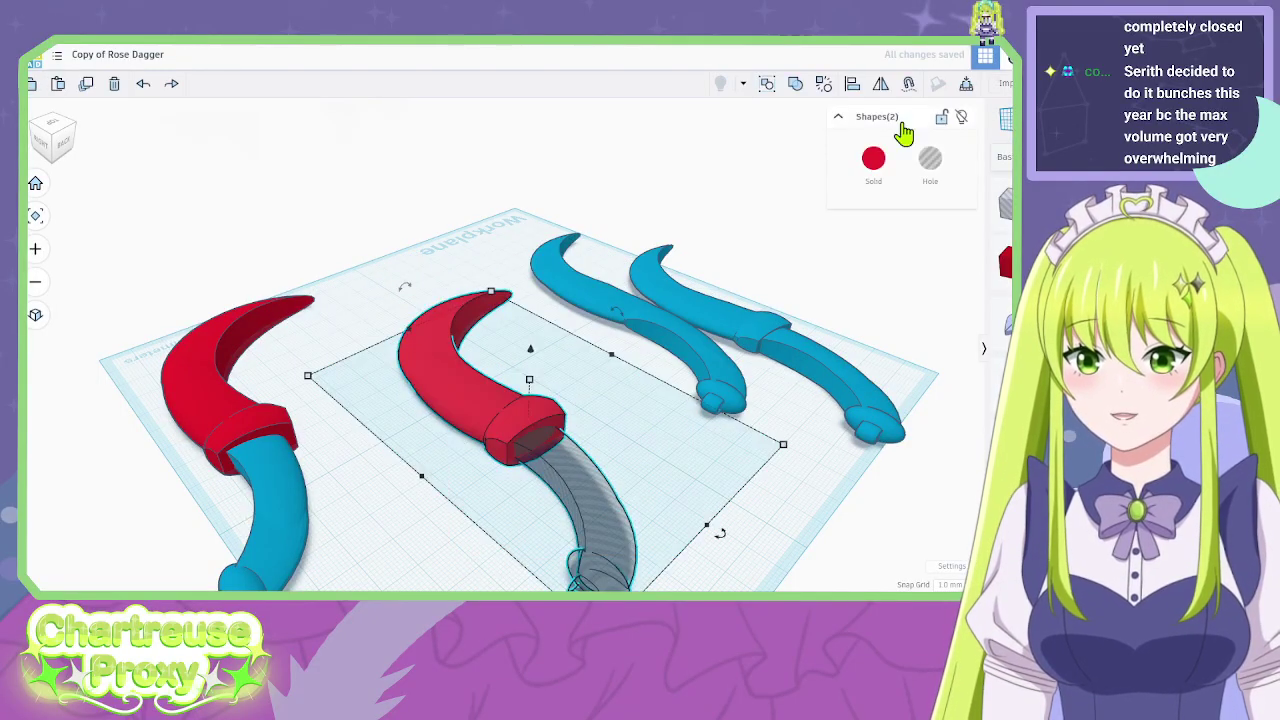
{"action": "left_click", "coordinate": [797, 86]}
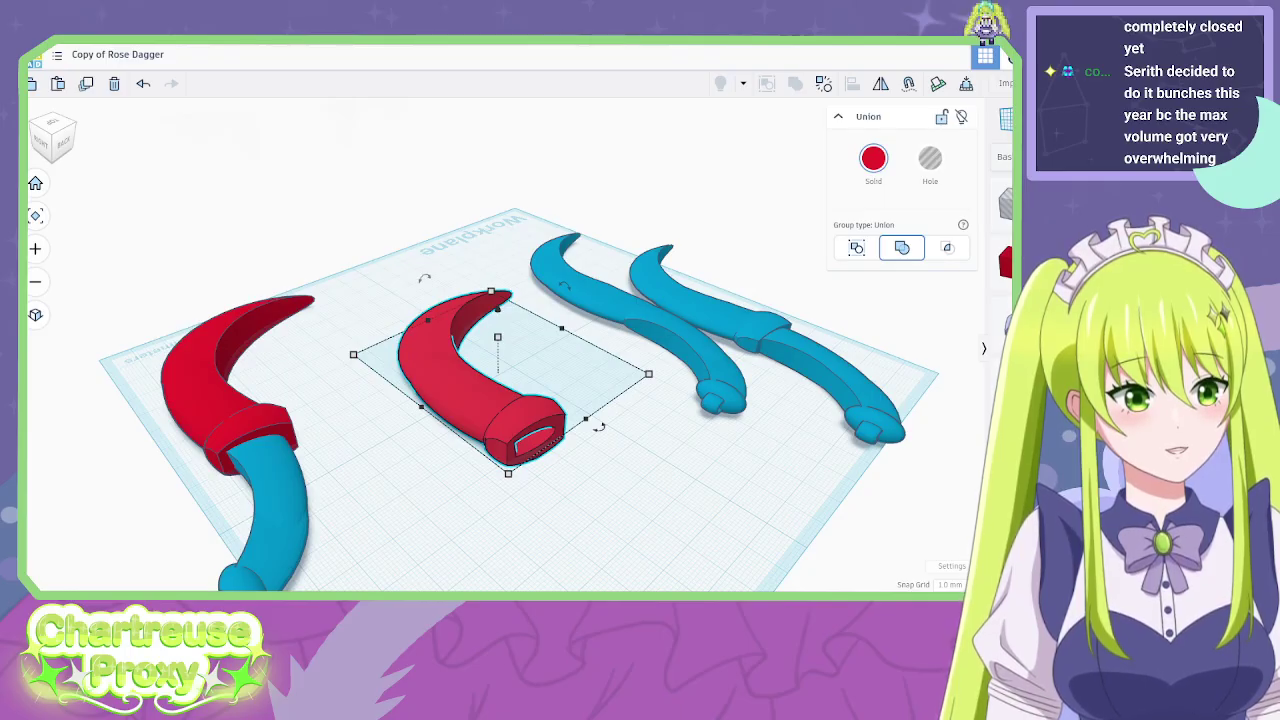
Examine the depth and interior of the handle socket in the red blade's guard, plus the blade's outer surface.
{"action": "right_click_drag", "start_coordinate": [600, 427], "coordinate": [287, 404]}
{"action": "scroll", "coordinate": [288, 404], "scroll_direction": "up", "scroll_amount": 6}
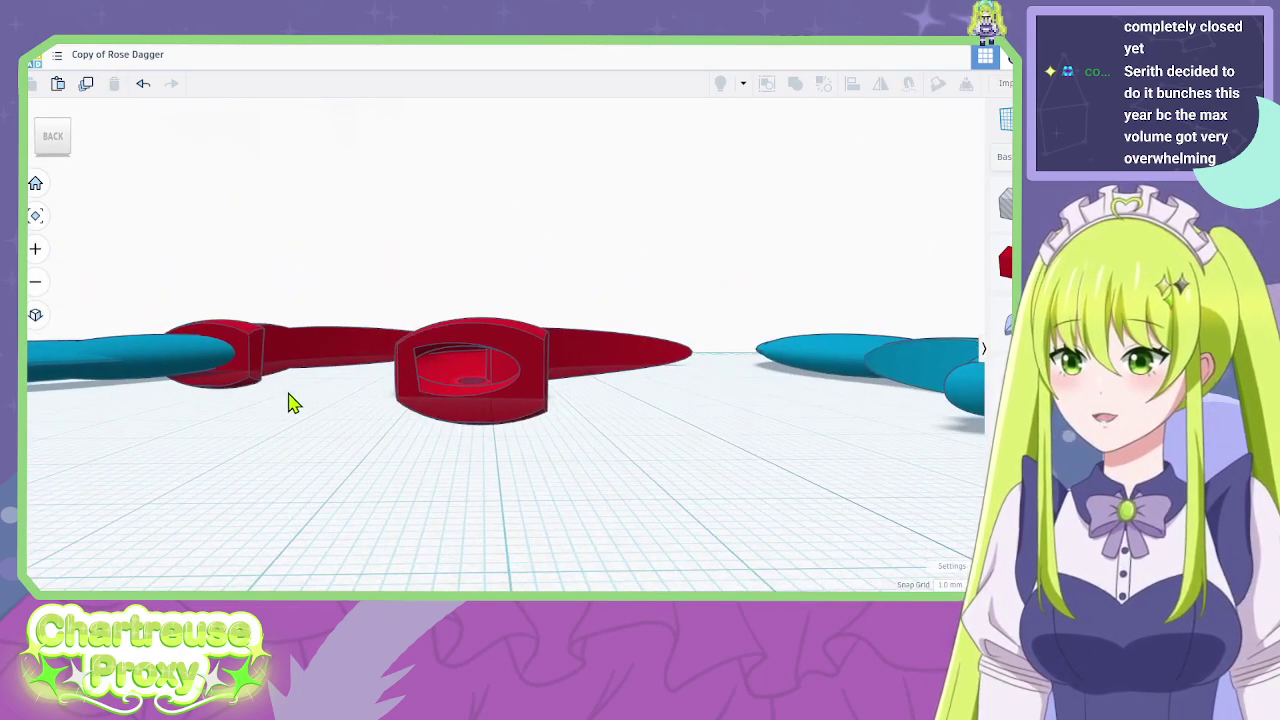
{"action": "scroll", "coordinate": [331, 395], "scroll_direction": "down", "scroll_amount": 5}
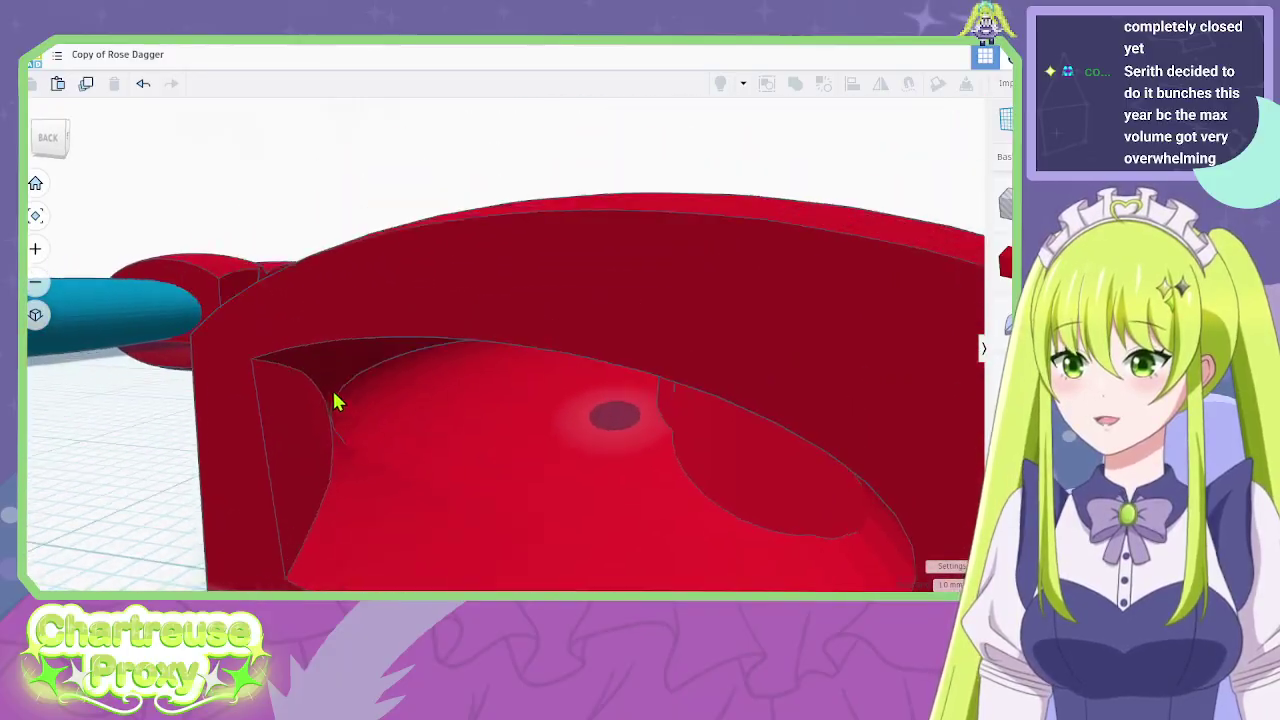
{"action": "left_click", "coordinate": [331, 386]}
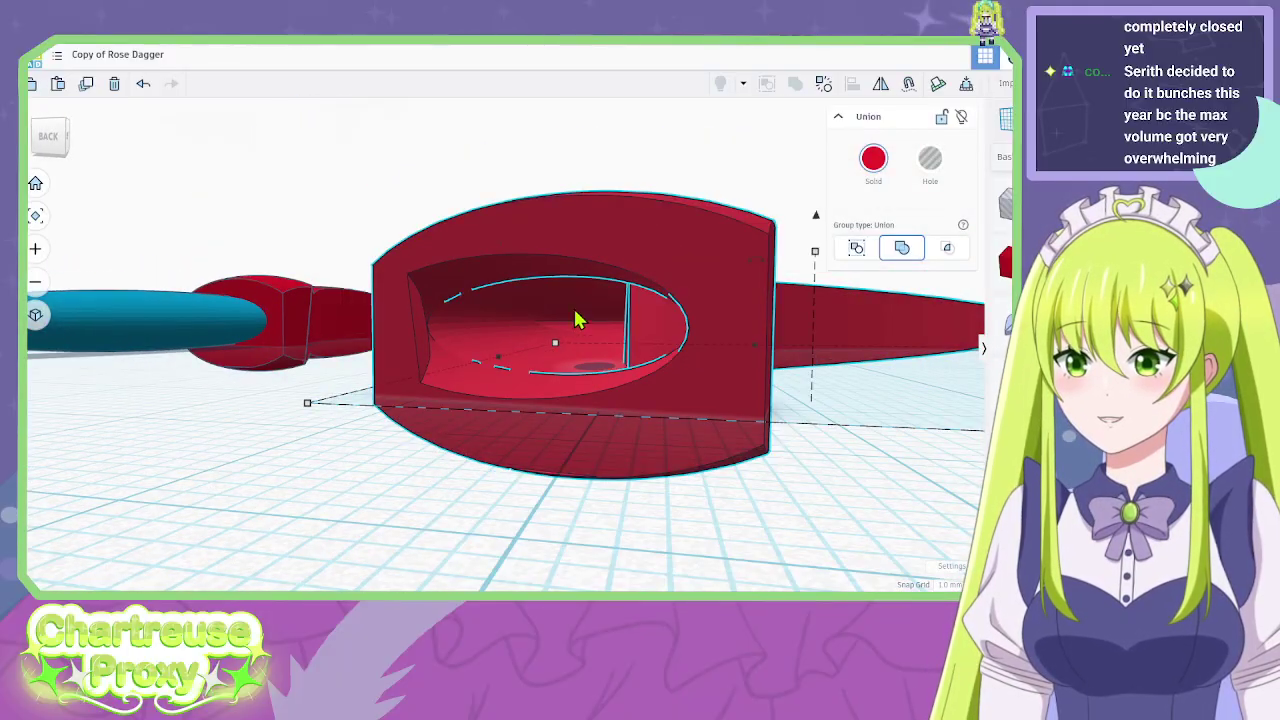
{"action": "right_click_drag", "start_coordinate": [577, 318], "coordinate": [618, 299]}
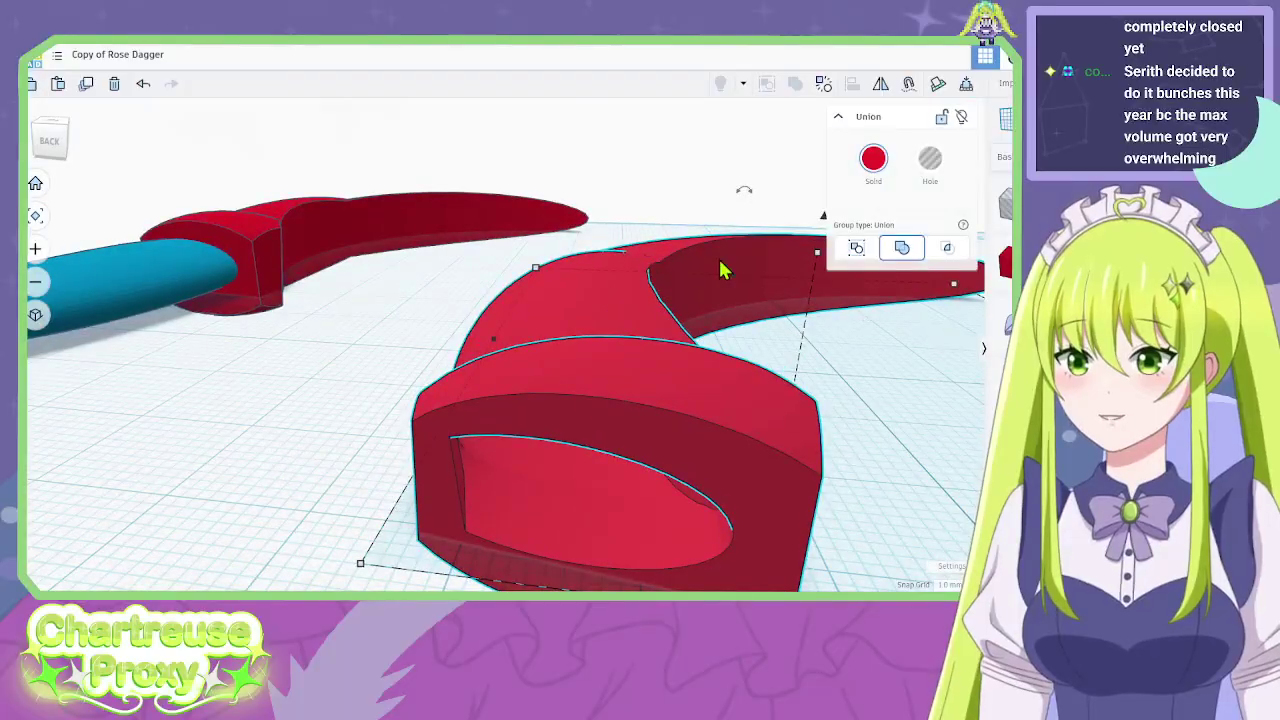
{"action": "right_click_drag", "start_coordinate": [827, 220], "coordinate": [808, 157]}
{"action": "scroll", "coordinate": [614, 318], "scroll_direction": "up", "scroll_amount": 5}
{"action": "scroll", "coordinate": [650, 305], "scroll_direction": "down", "scroll_amount": 10}
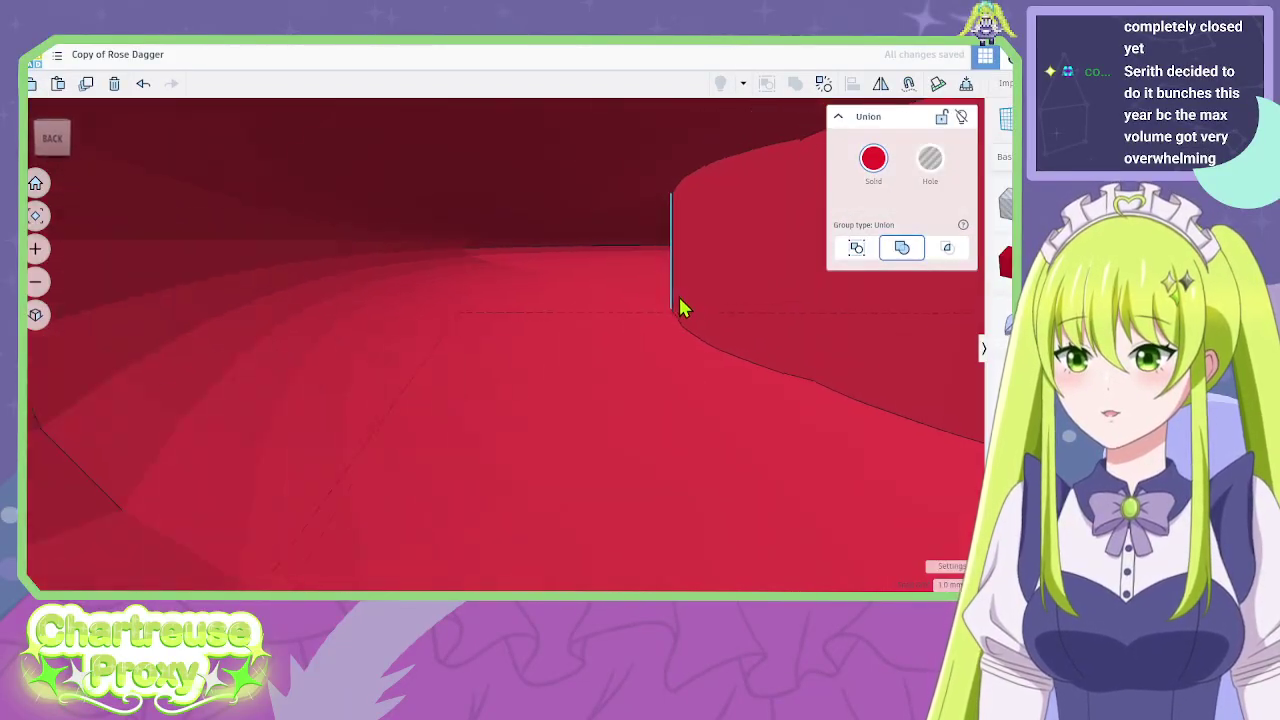
{"action": "right_click_drag", "start_coordinate": [866, 303], "coordinate": [873, 433]}
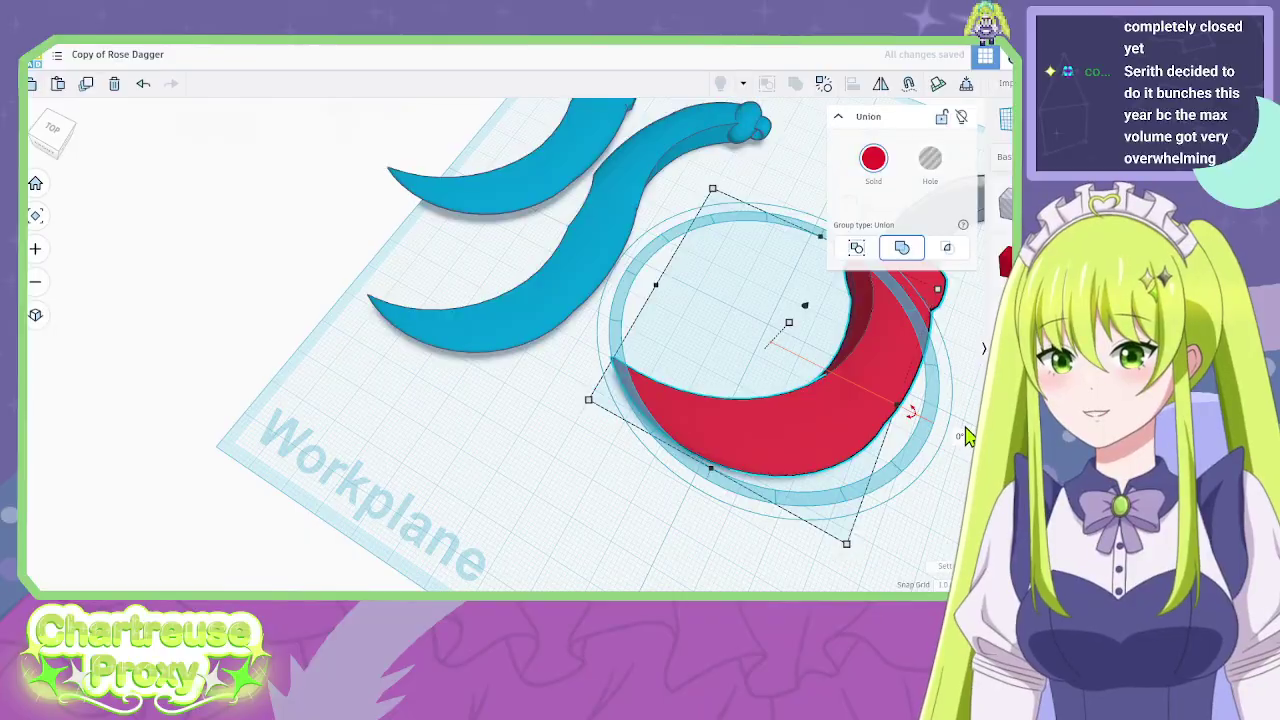
{"action": "right_click_drag", "start_coordinate": [966, 435], "coordinate": [528, 262]}
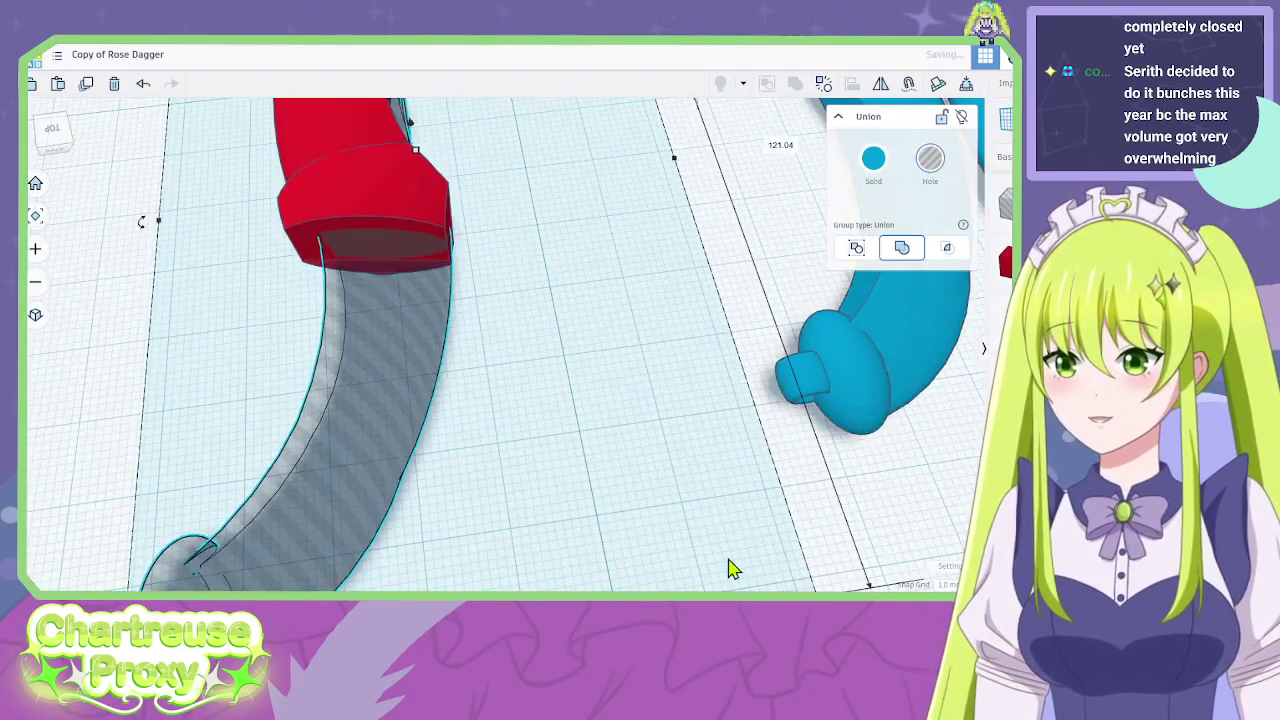
Try to widen the handle hole where it enters the red blade's guard.
{"action": "left_click_drag", "start_coordinate": [422, 410], "coordinate": [417, 410]}
{"action": "right_click_drag", "start_coordinate": [400, 410], "coordinate": [478, 205]}
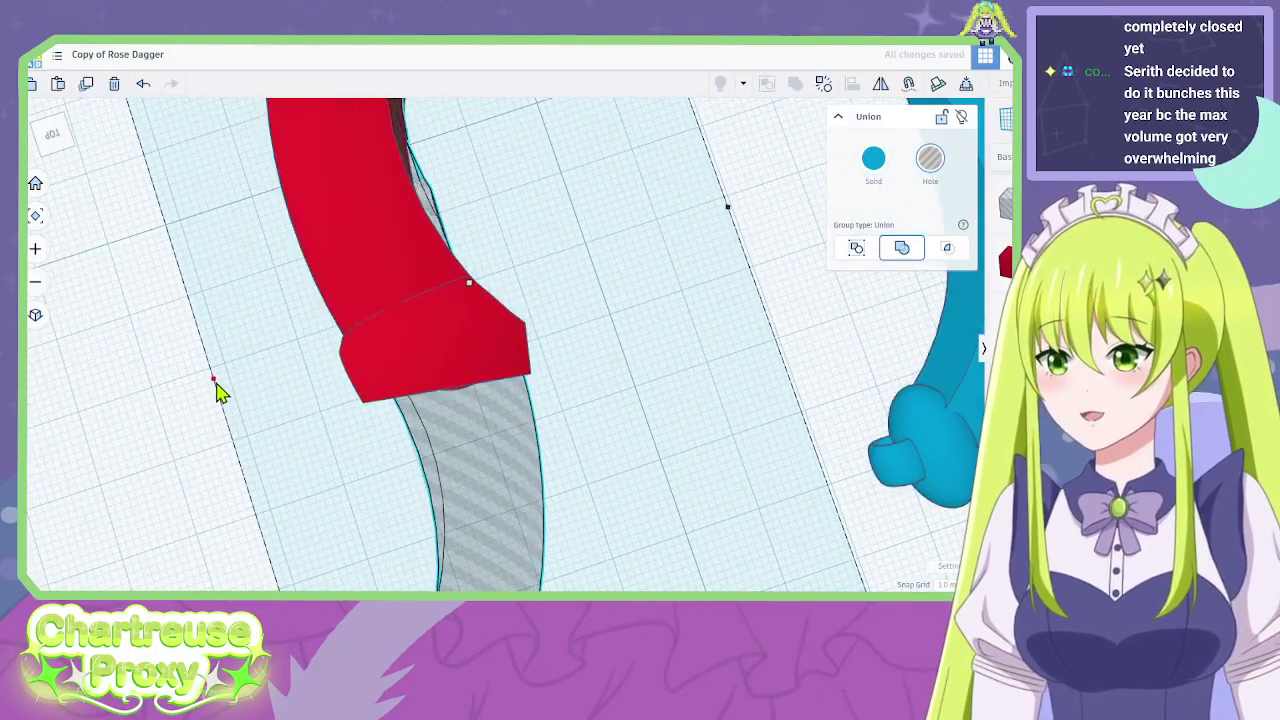
{"action": "key", "text": "ctrl+z"}
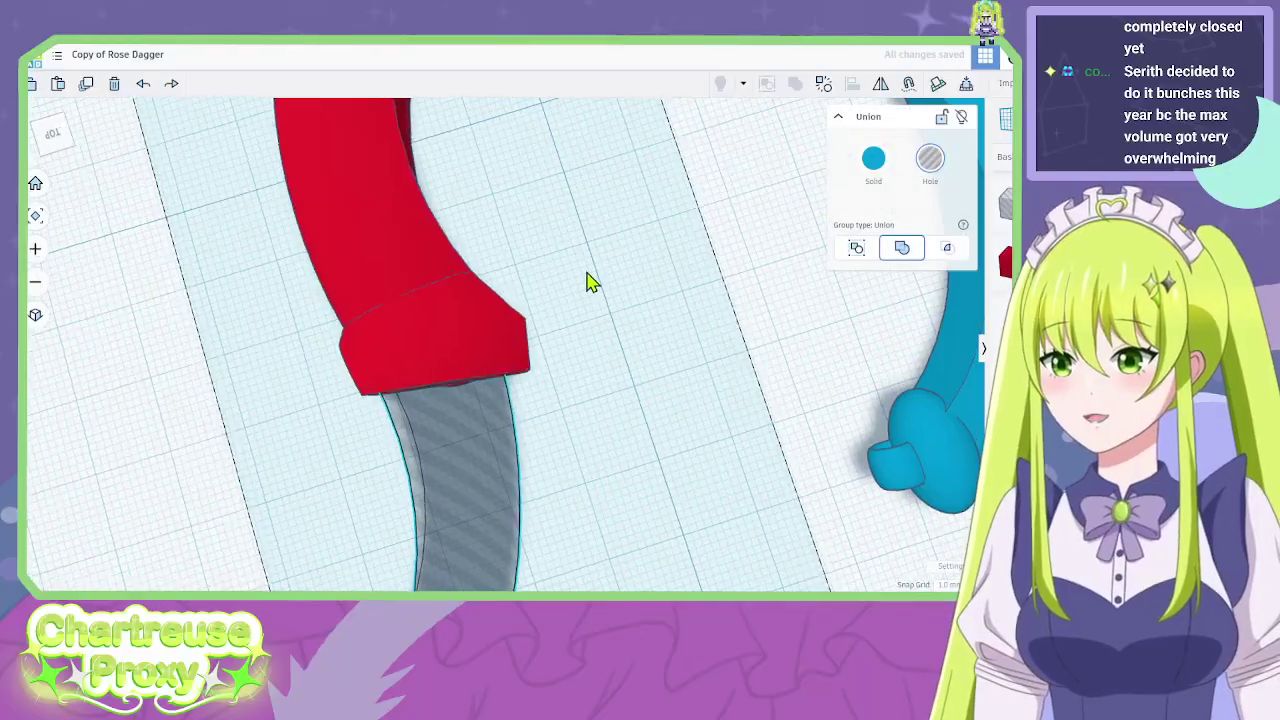
Examine the middle dagger's red blade and its joint with the handle hole from above and from the side.
{"action": "right_click_drag", "start_coordinate": [589, 280], "coordinate": [271, 191]}
{"action": "left_click", "coordinate": [611, 291]}
{"action": "right_click_drag", "start_coordinate": [611, 291], "coordinate": [746, 466]}
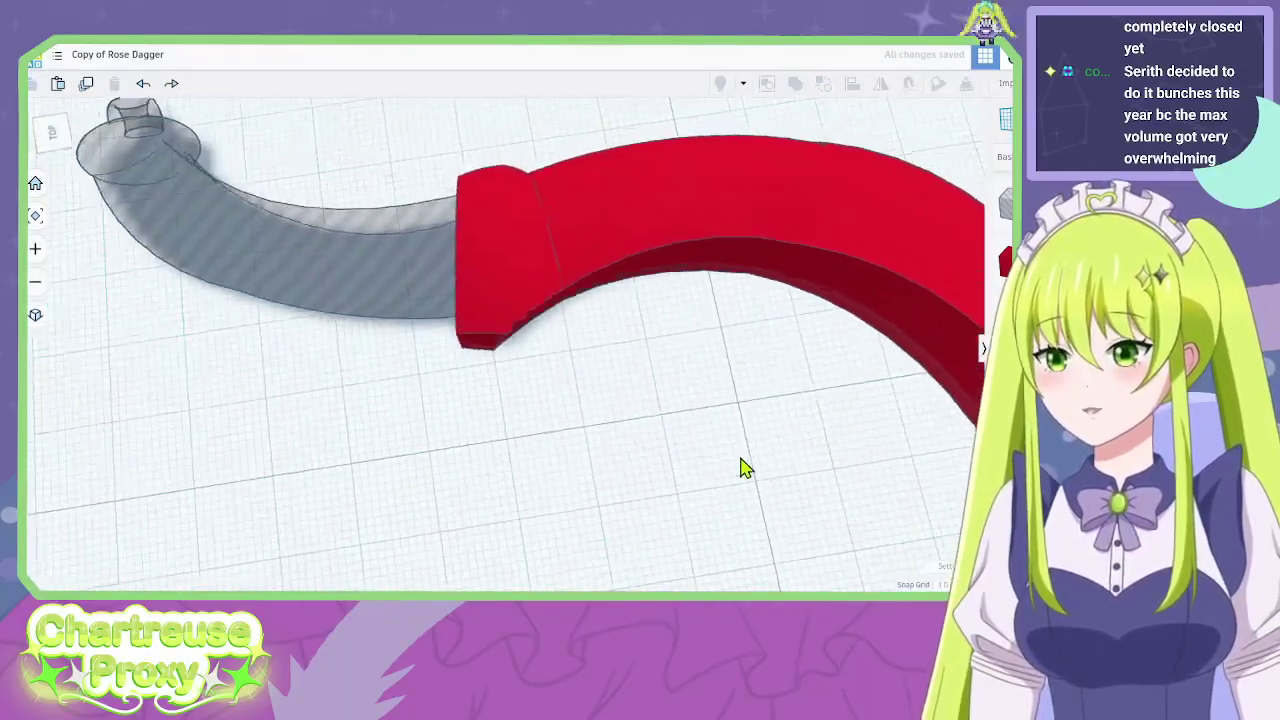
{"action": "middle_click_drag", "start_coordinate": [746, 466], "coordinate": [370, 328]}
{"action": "right_click_drag", "start_coordinate": [826, 364], "coordinate": [414, 375]}
{"action": "left_click", "coordinate": [679, 339]}
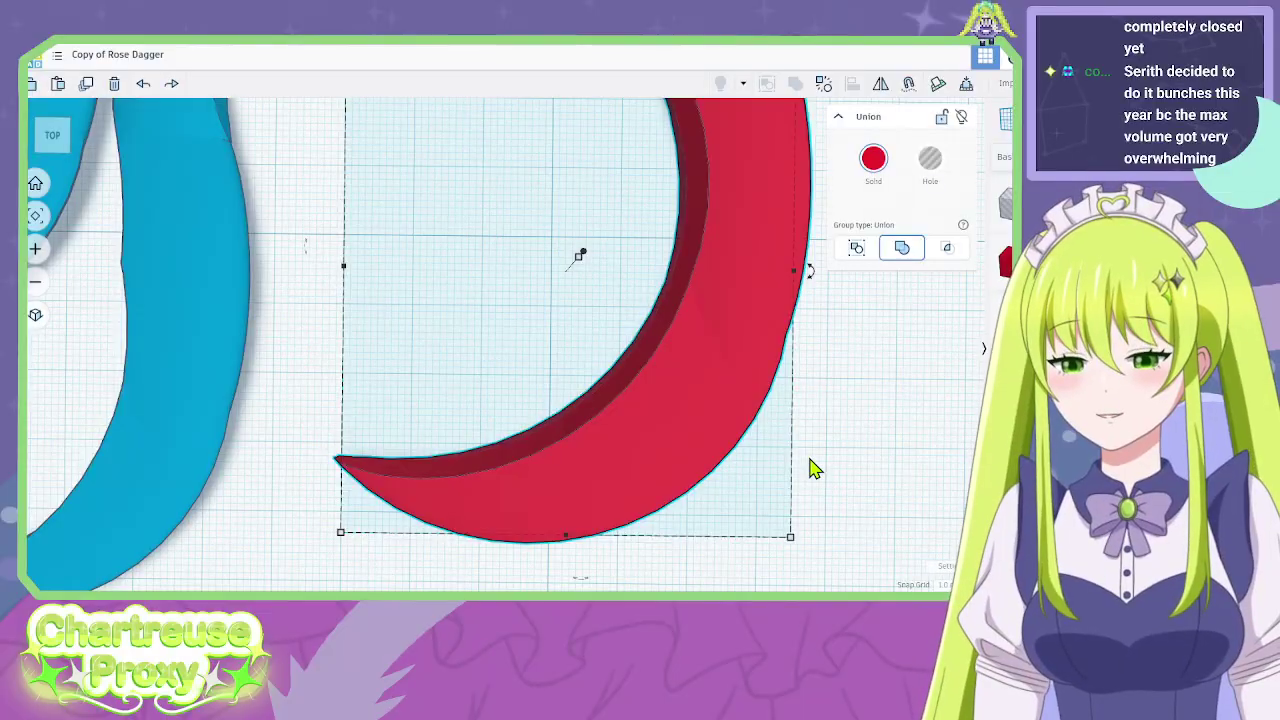
{"action": "right_click_drag", "start_coordinate": [812, 468], "coordinate": [641, 314]}
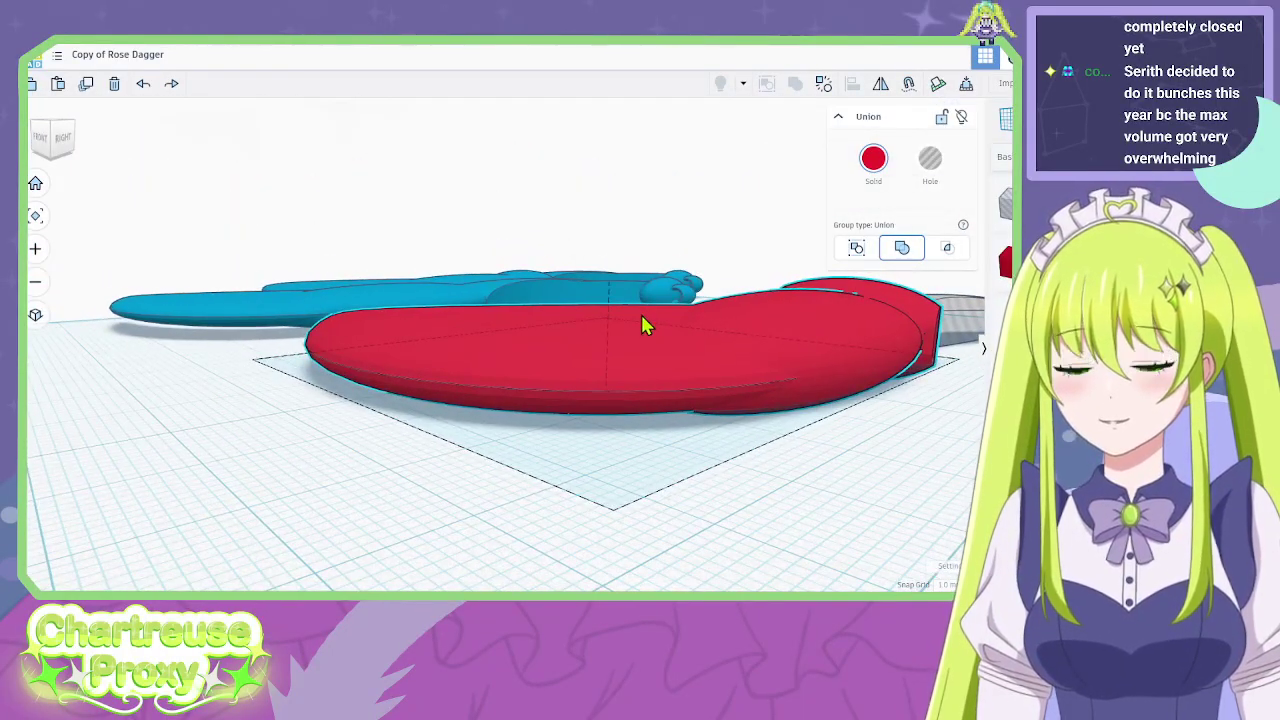
{"action": "right_click_drag", "start_coordinate": [785, 438], "coordinate": [830, 540]}
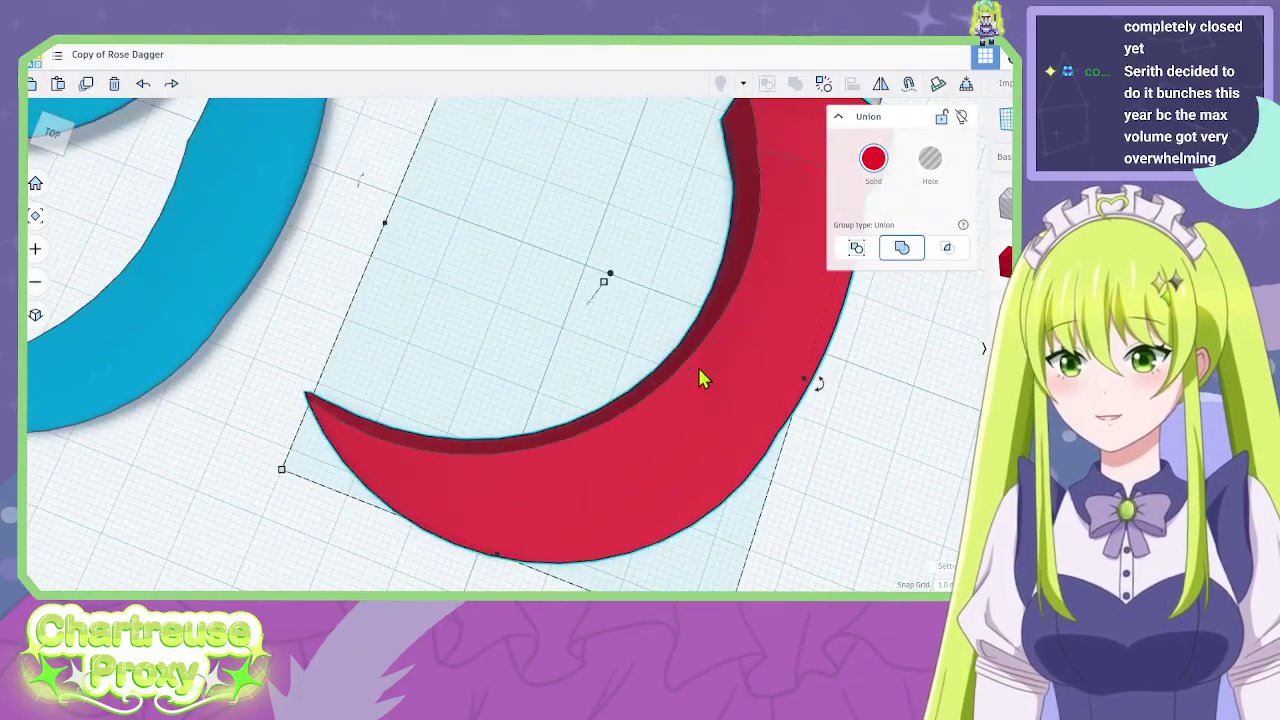
{"action": "right_click_drag", "start_coordinate": [835, 425], "coordinate": [950, 415]}
{"action": "left_click", "coordinate": [1004, 205]}
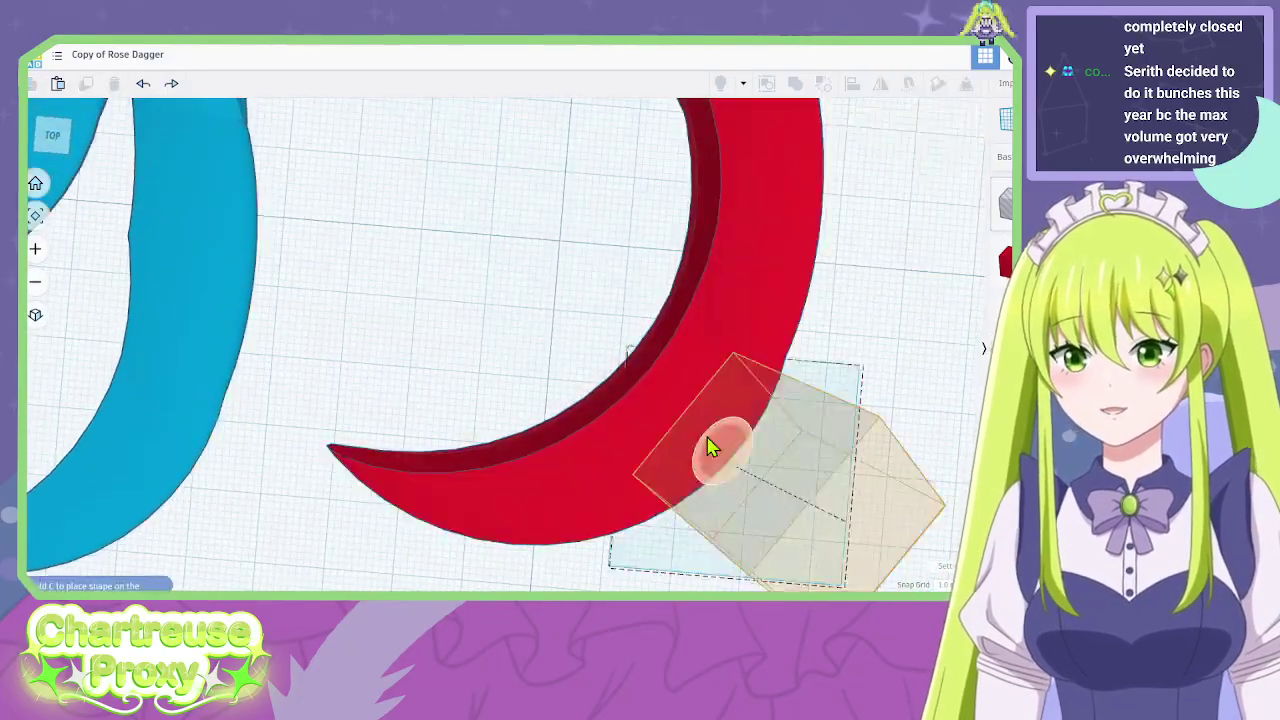
{"action": "left_click", "coordinate": [710, 447]}
{"action": "key", "text": "Delete"}
{"action": "scroll", "coordinate": [791, 374], "scroll_direction": "down", "scroll_amount": 3}
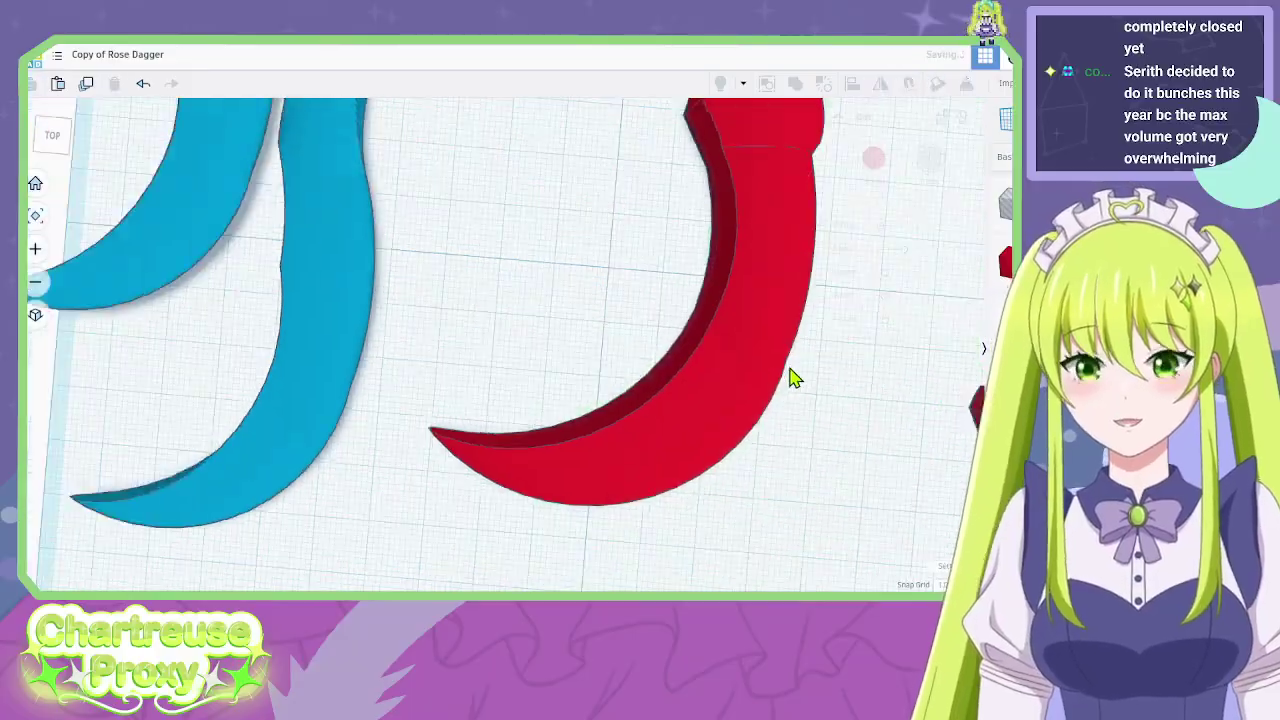
Try to cover the middle dagger's curved red blade with an enlarged hole box.
{"action": "left_click", "coordinate": [1004, 205]}
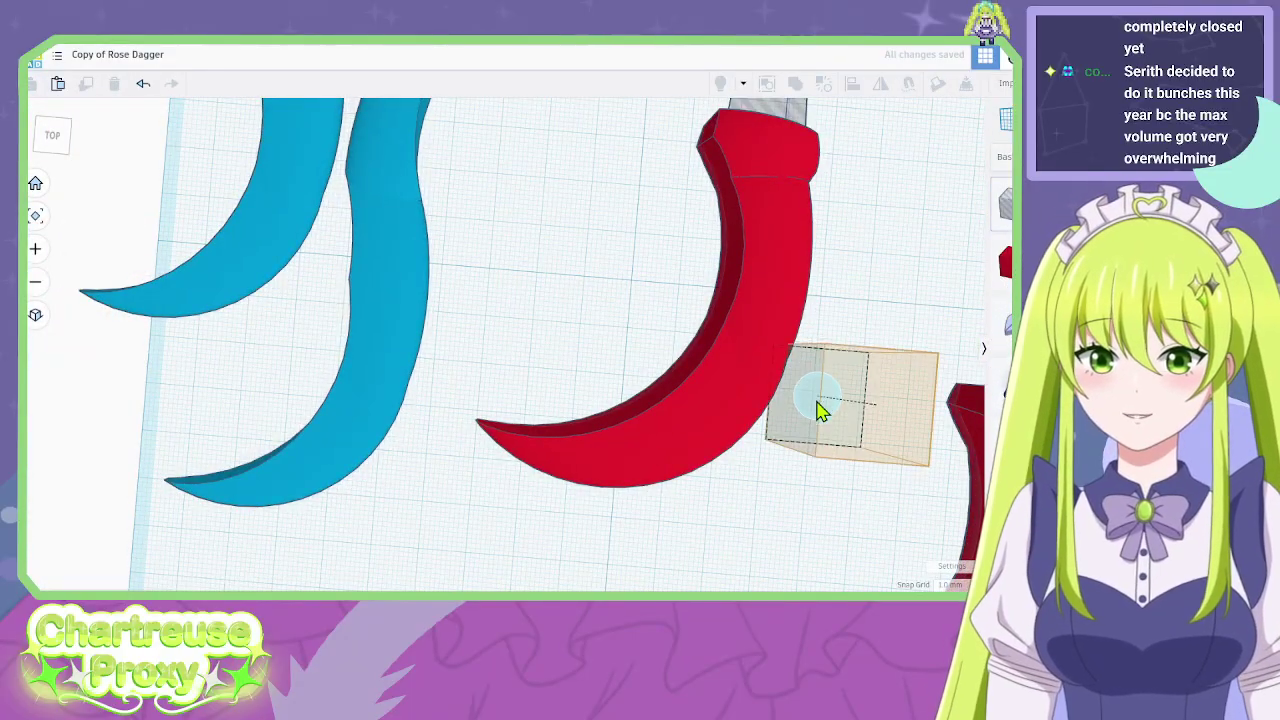
{"action": "left_click", "coordinate": [857, 410]}
{"action": "left_click_drag", "start_coordinate": [857, 410], "coordinate": [733, 441]}
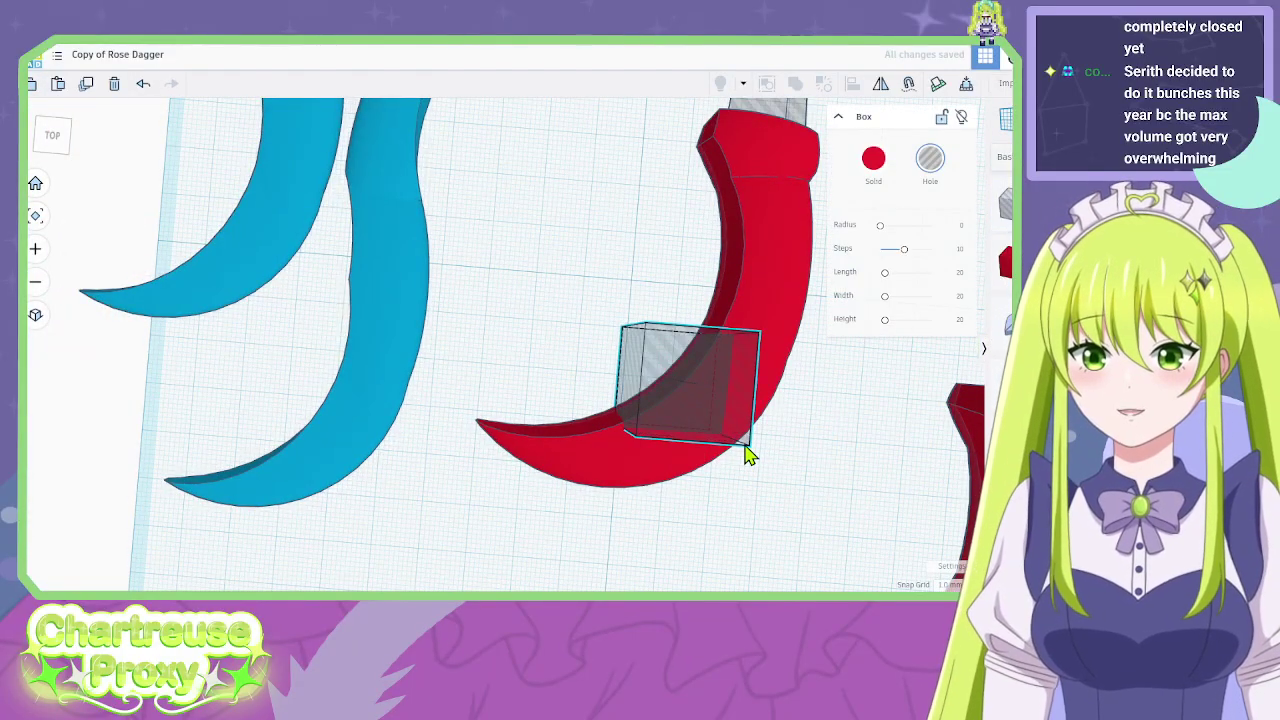
{"action": "left_click_drag", "start_coordinate": [806, 455], "coordinate": [692, 425]}
{"action": "mouse_move", "coordinate": [692, 425]}
{"action": "right_mouse_down"}
{"action": "mouse_move", "coordinate": [823, 494]}
{"action": "mouse_move", "coordinate": [680, 420]}
{"action": "right_mouse_up"}
{"action": "left_click_drag", "start_coordinate": [672, 412], "coordinate": [809, 477]}
{"action": "right_click_drag", "start_coordinate": [809, 477], "coordinate": [780, 570]}
{"action": "left_click_drag", "start_coordinate": [766, 497], "coordinate": [780, 503]}
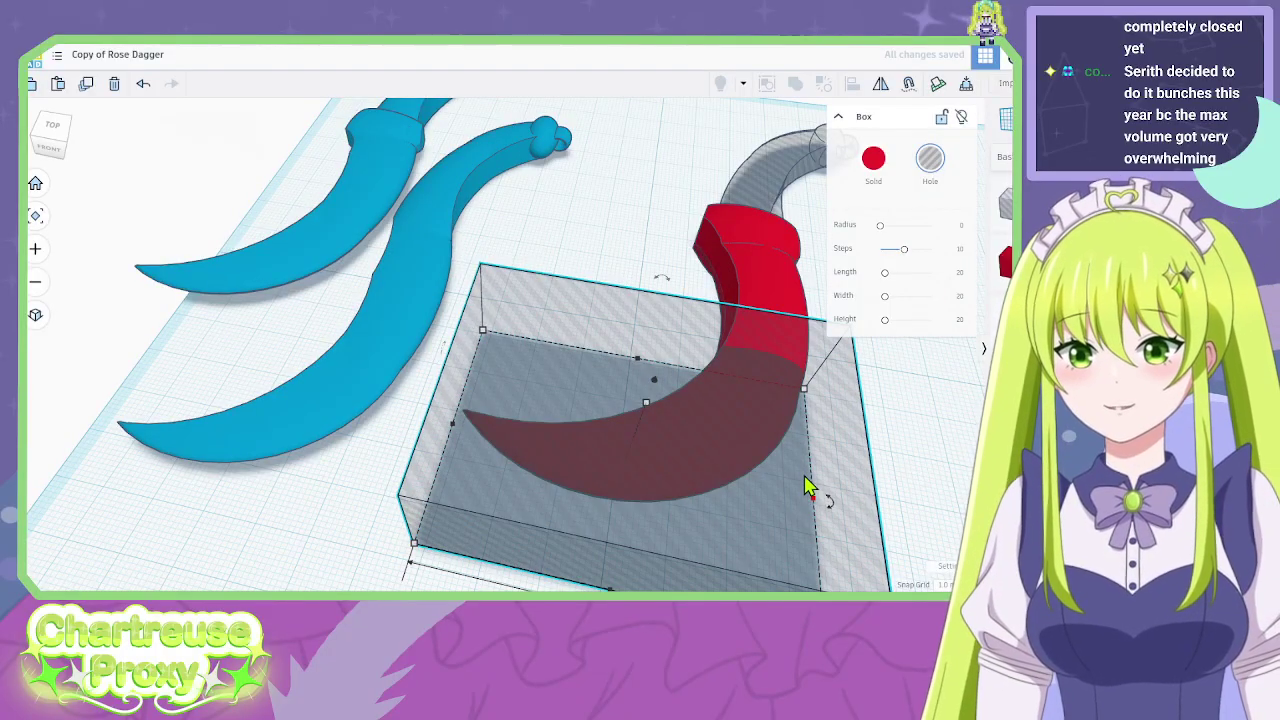
{"action": "key", "text": "Delete"}
Group the middle dagger's red blade with the handle hole to cut the handle socket into the guard.
{"action": "right_click_drag", "start_coordinate": [840, 440], "coordinate": [394, 380]}
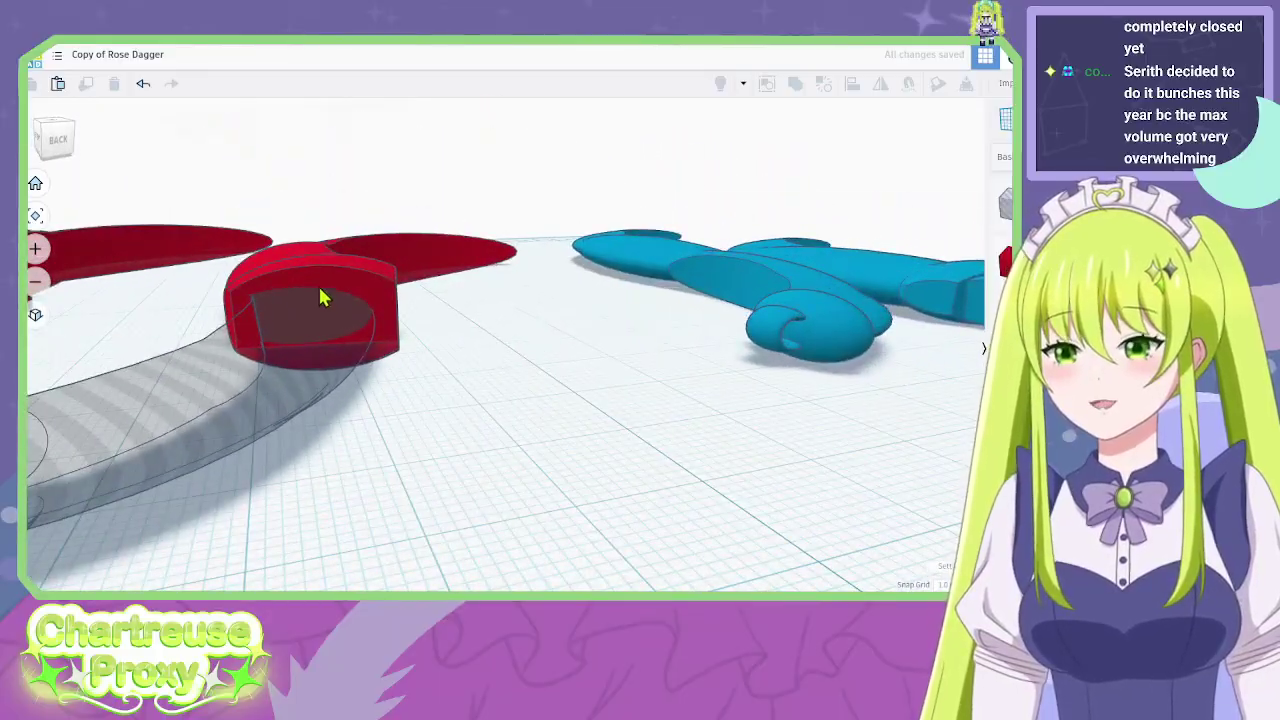
{"action": "right_click_drag", "start_coordinate": [287, 352], "coordinate": [720, 489]}
{"action": "left_click", "coordinate": [400, 318]}
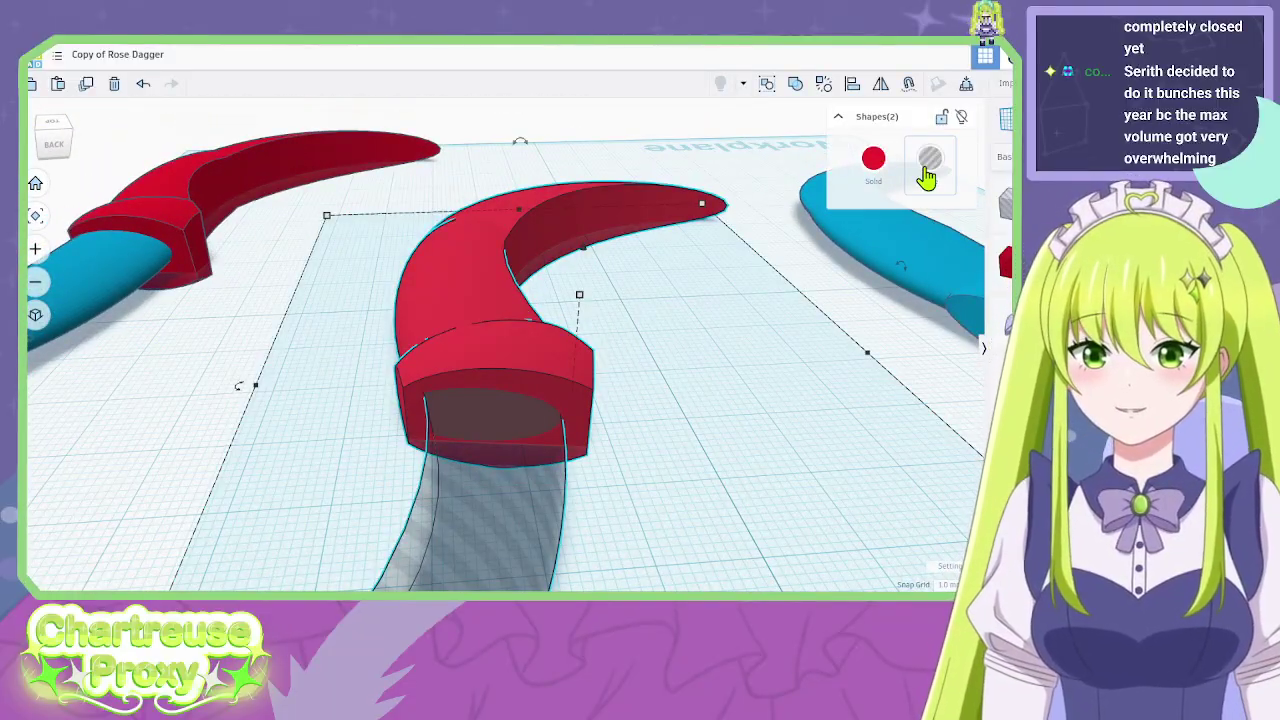
{"action": "left_click", "coordinate": [797, 86]}
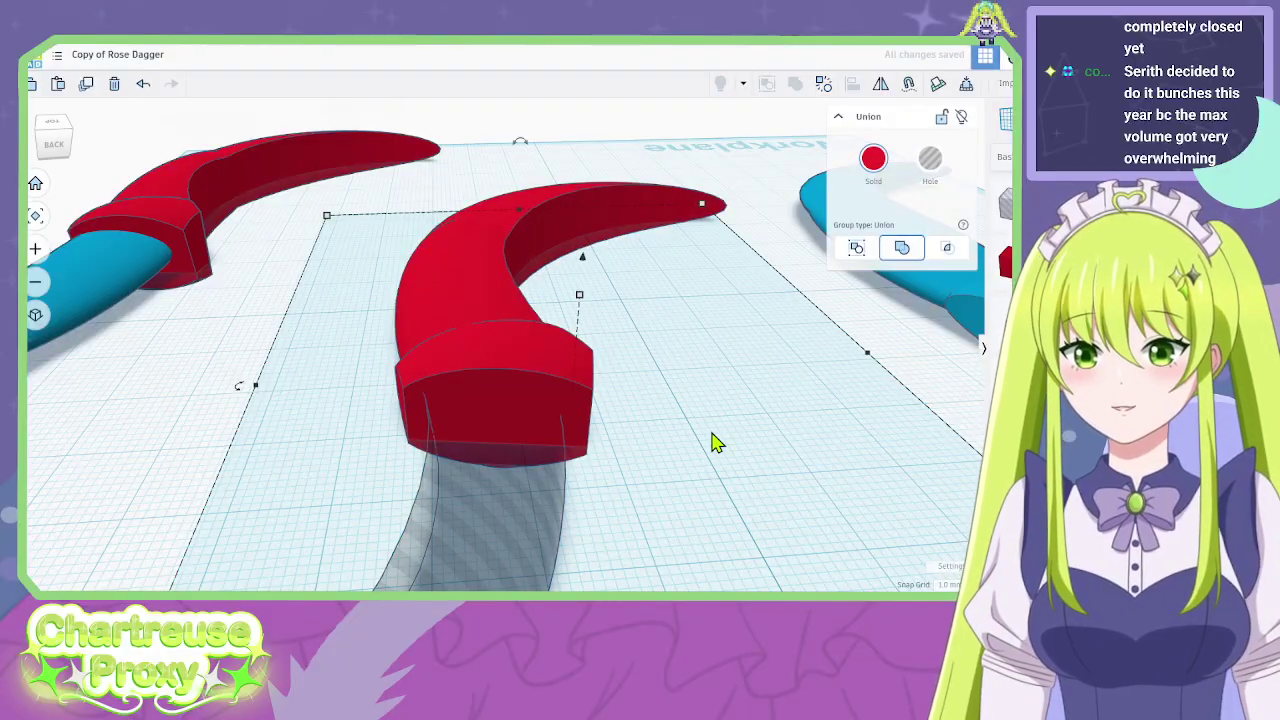
{"action": "right_click_drag", "start_coordinate": [712, 430], "coordinate": [719, 387]}
{"action": "key", "text": "ctrl+z"}
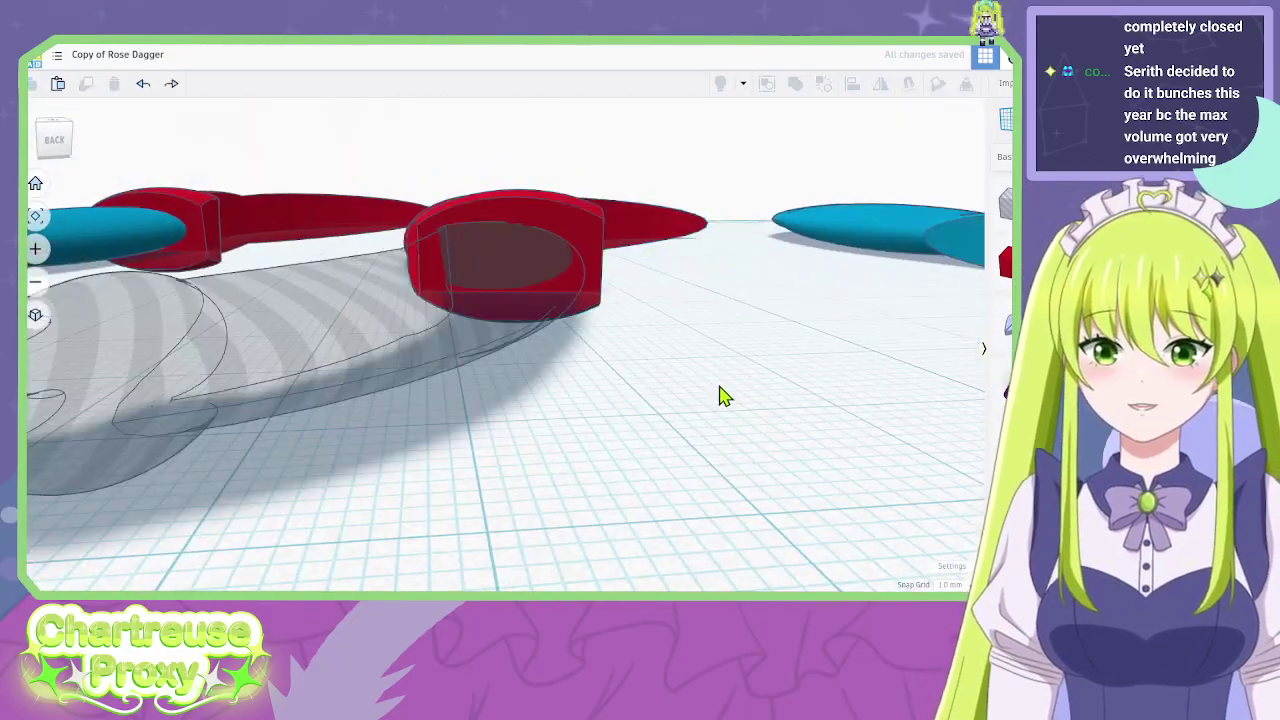
{"action": "left_click_drag", "start_coordinate": [532, 332], "coordinate": [512, 270]}
{"action": "left_click", "coordinate": [795, 85]}
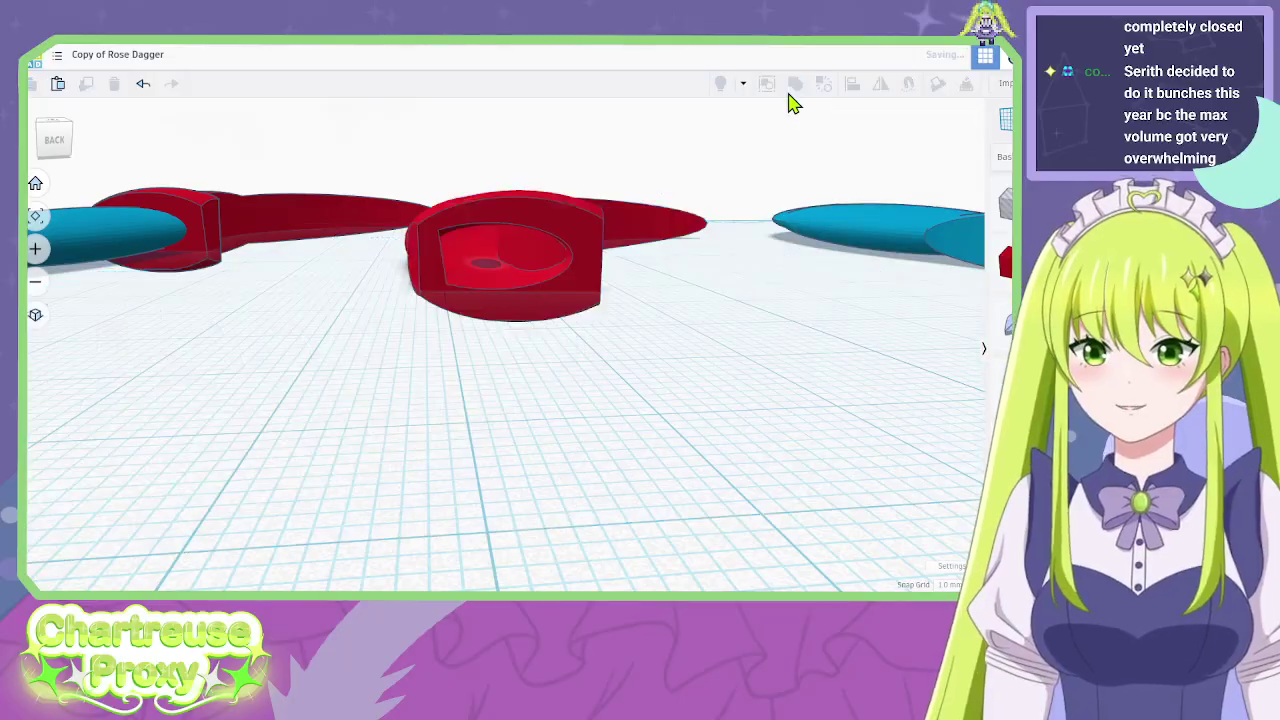
Select the socketed red blade and export it as a model file.
{"action": "right_click_drag", "start_coordinate": [690, 288], "coordinate": [1050, 400]}
{"action": "left_click", "coordinate": [676, 308]}
{"action": "right_click_drag", "start_coordinate": [628, 345], "coordinate": [560, 269]}
{"action": "left_click", "coordinate": [545, 270]}
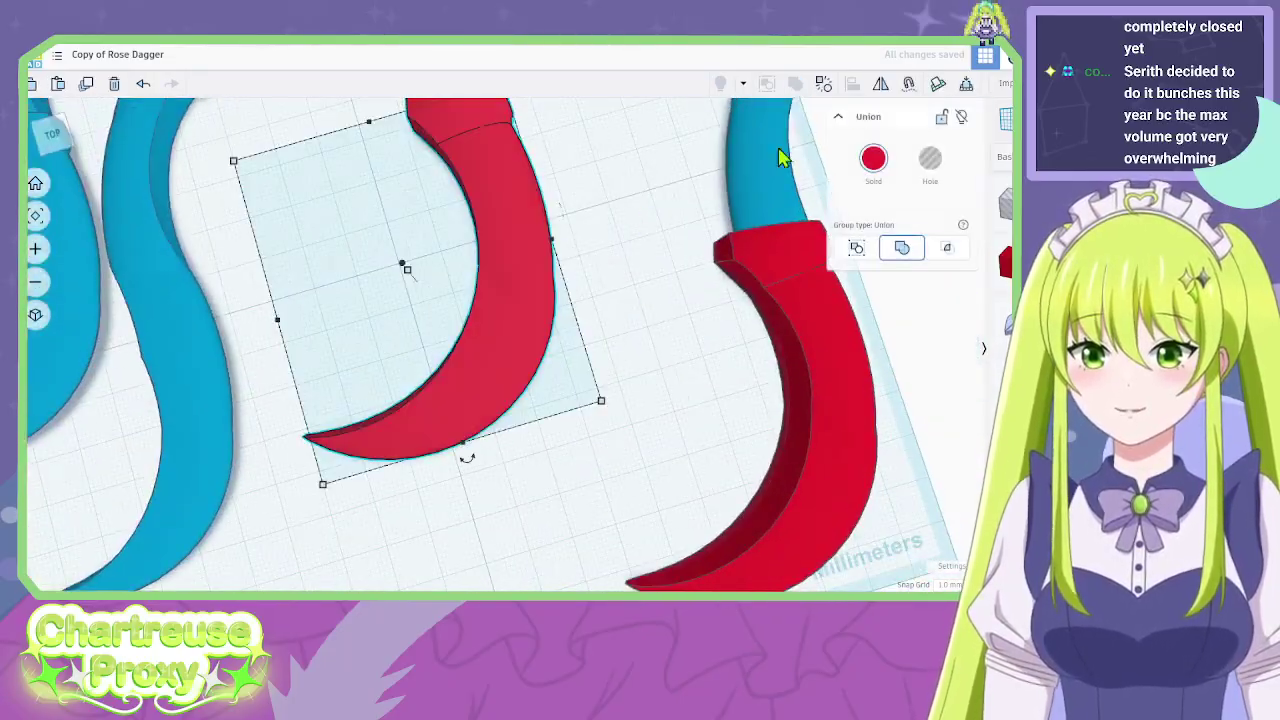
{"action": "left_click", "coordinate": [1052, 84]}
{"action": "left_click", "coordinate": [652, 370]}
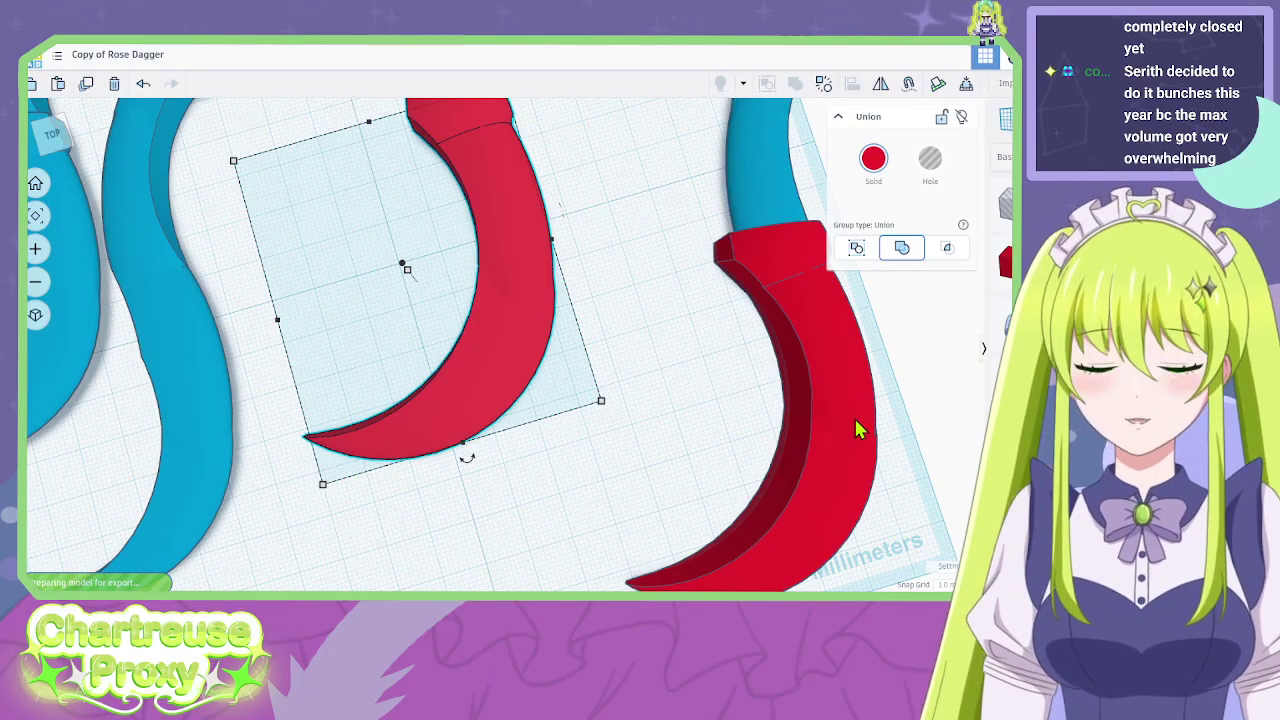
Undo the blade and handle grouping, turn the handle hole back into a solid, and select the red blade.
{"action": "right_click_drag", "start_coordinate": [672, 275], "coordinate": [628, 235]}
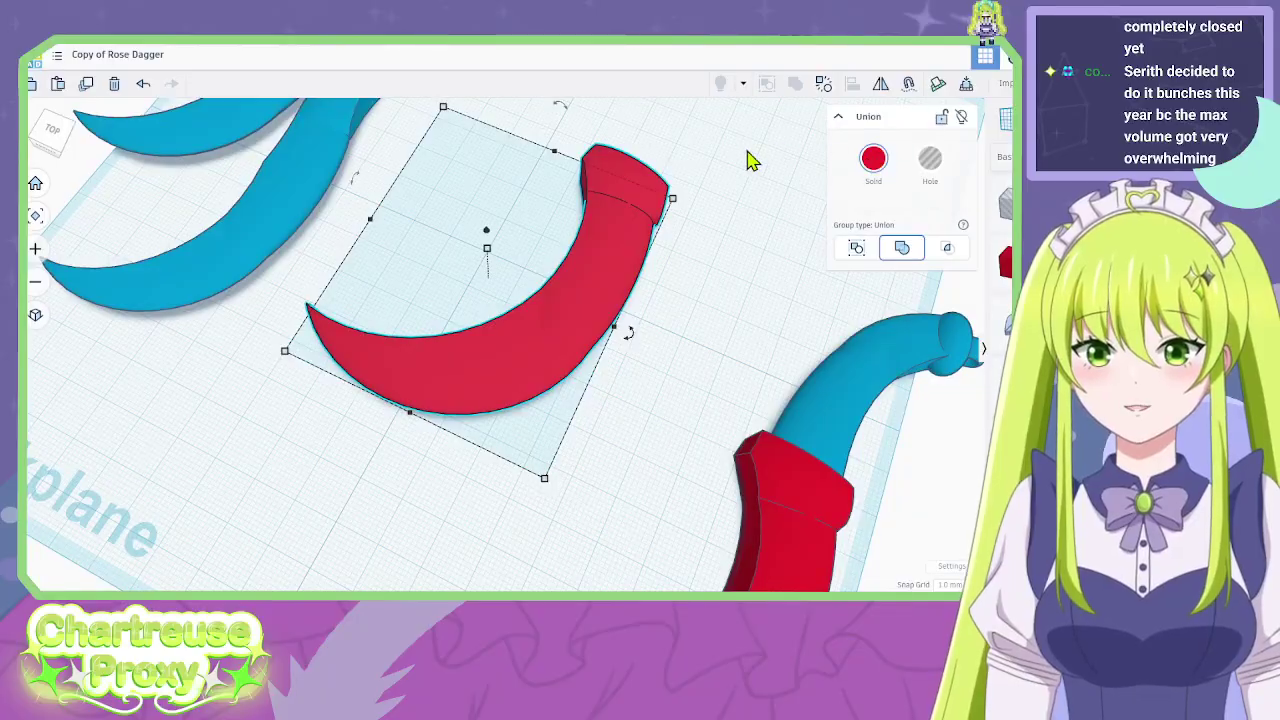
{"action": "middle_click_drag", "start_coordinate": [752, 162], "coordinate": [676, 318]}
{"action": "key", "text": "ctrl+z"}
{"action": "left_click", "coordinate": [643, 255]}
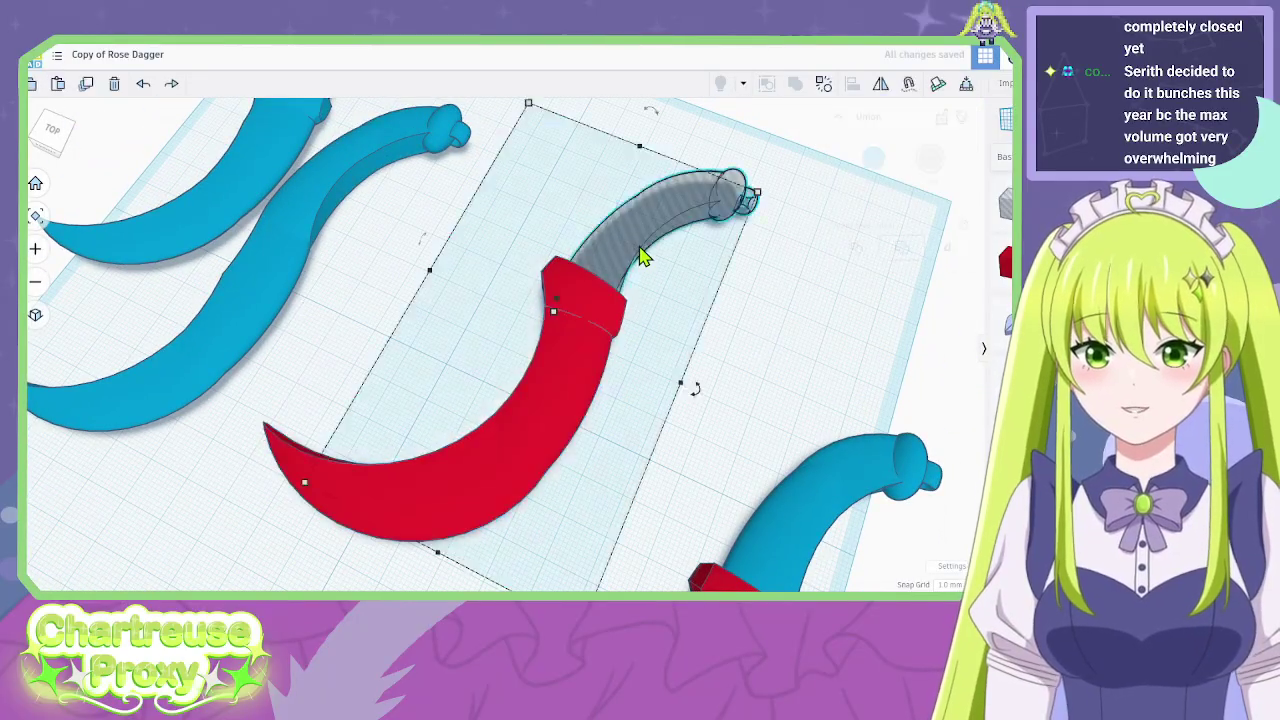
{"action": "left_click", "coordinate": [790, 352]}
{"action": "left_click", "coordinate": [672, 194]}
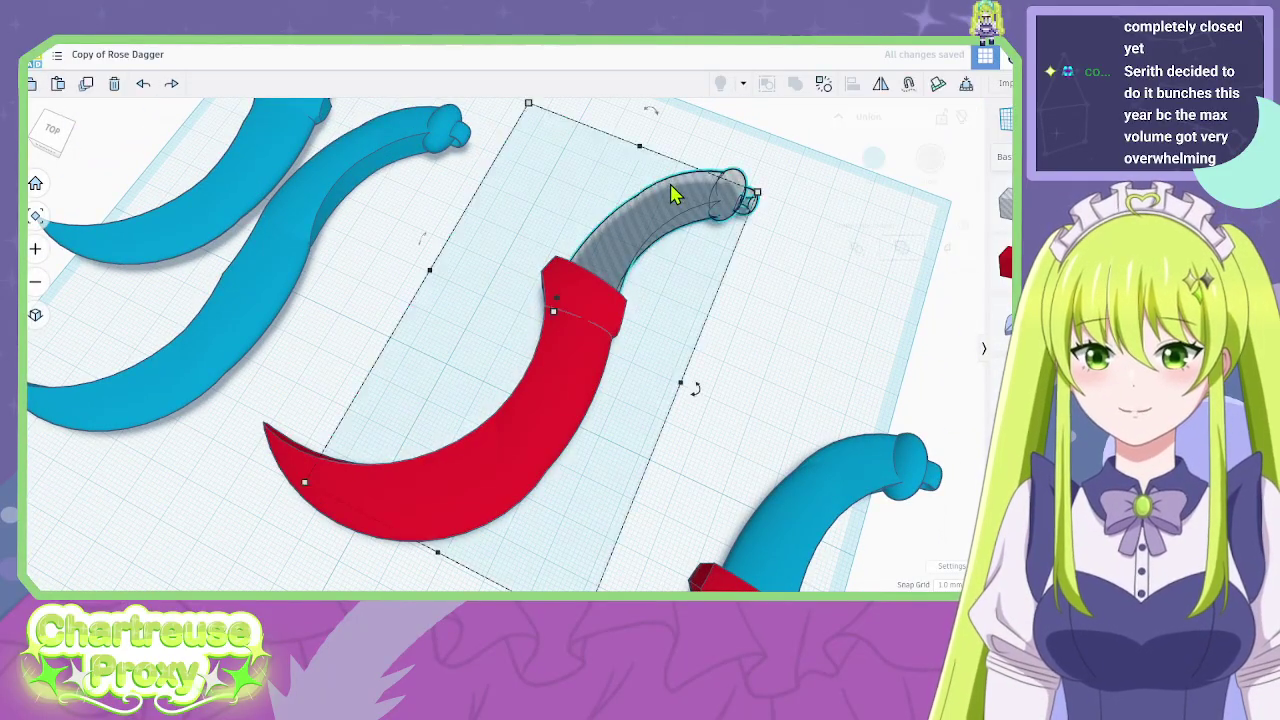
{"action": "left_click", "coordinate": [874, 162]}
{"action": "left_click", "coordinate": [614, 446]}
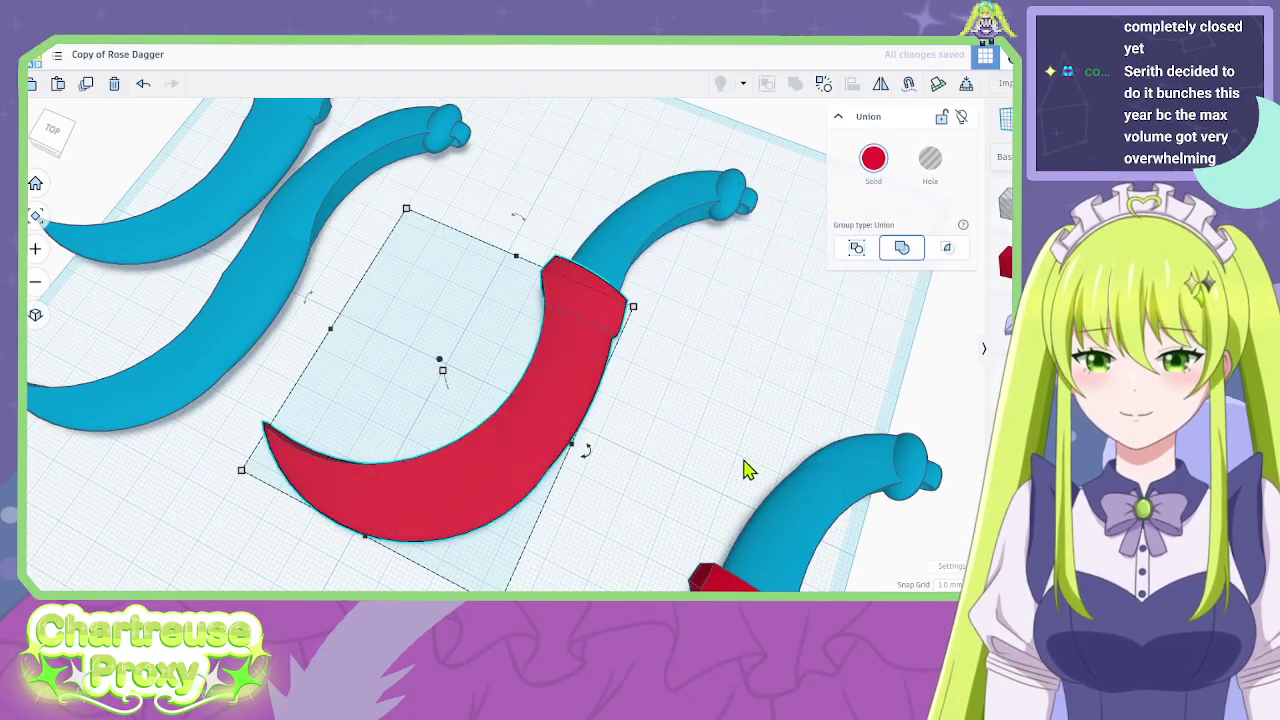
Export the middle dagger's blue handle as an STL file.
{"action": "left_click", "coordinate": [733, 233]}
{"action": "left_click", "coordinate": [1045, 83]}
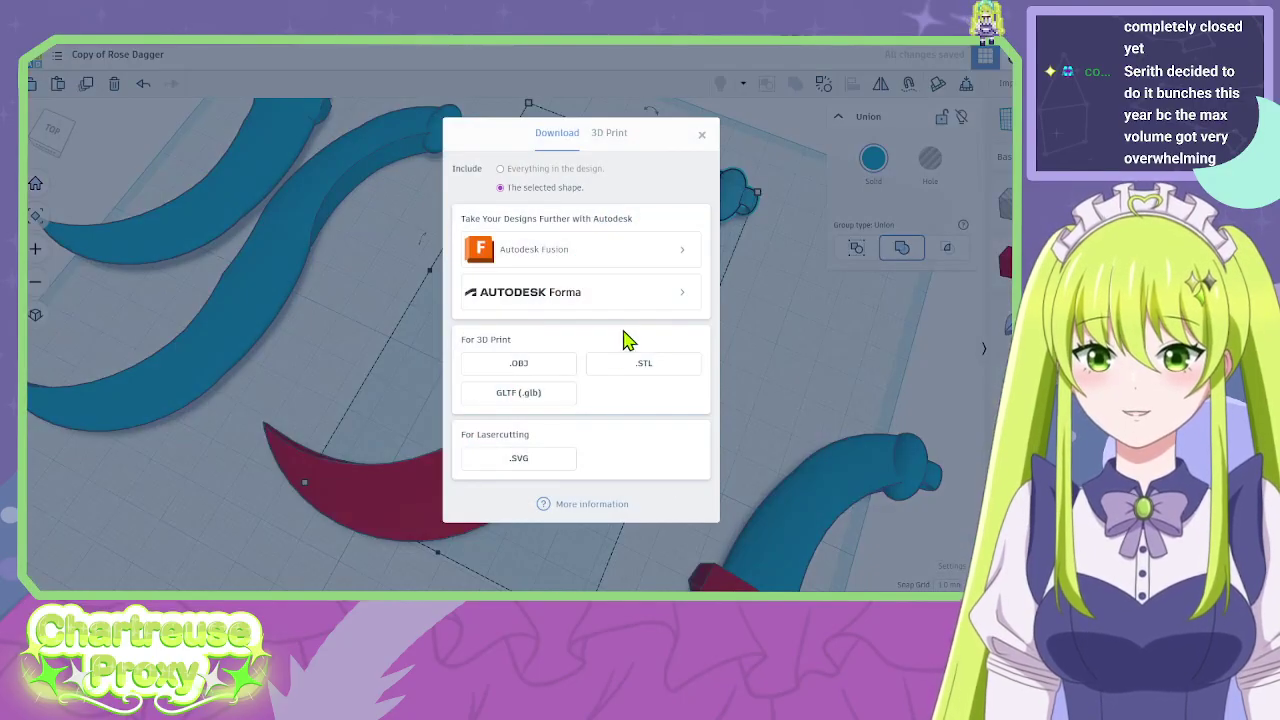
{"action": "left_click", "coordinate": [638, 378]}
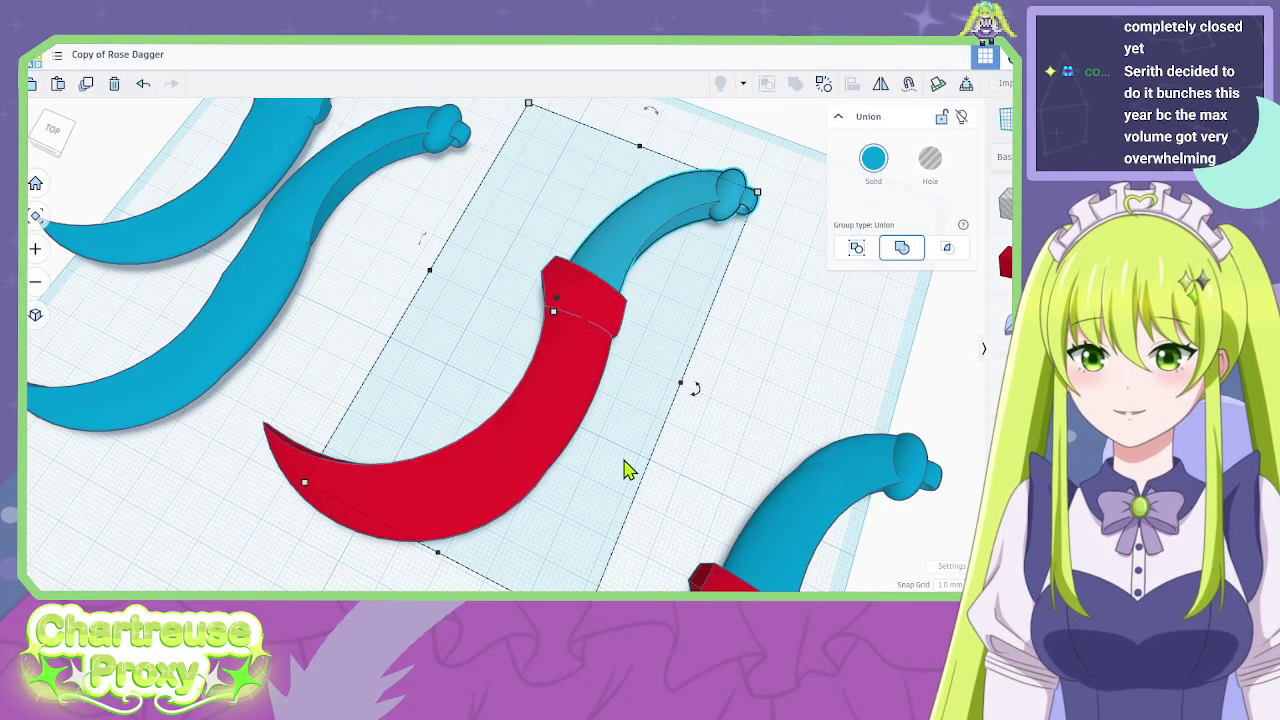
Turn the blue handle into a hole and group it with the red blade to cut the handle socket.
{"action": "mouse_move", "coordinate": [745, 433]}
{"action": "right_mouse_down"}
{"action": "mouse_move", "coordinate": [355, 368]}
{"action": "mouse_move", "coordinate": [688, 491]}
{"action": "mouse_move", "coordinate": [752, 414]}
{"action": "right_mouse_up"}
{"action": "left_click", "coordinate": [620, 297]}
{"action": "right_click_drag", "start_coordinate": [620, 297], "coordinate": [809, 349]}
{"action": "key", "text": "ctrl+g"}
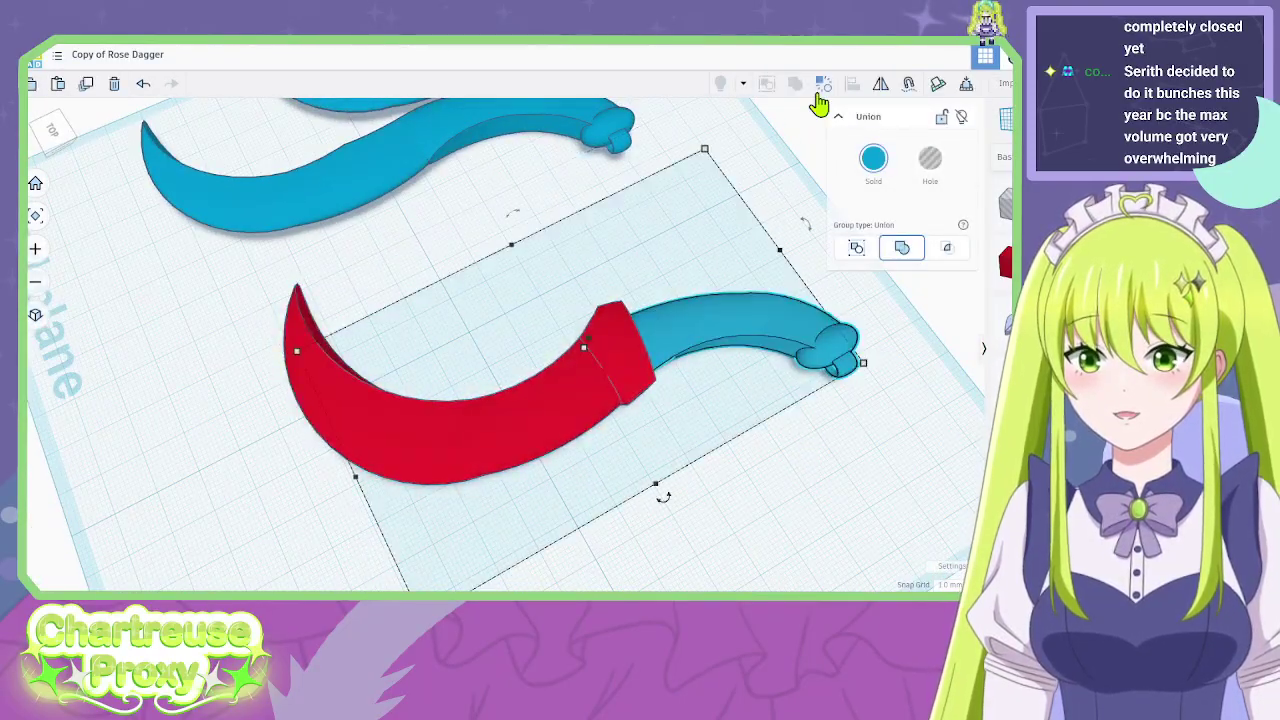
{"action": "left_click", "coordinate": [921, 173]}
{"action": "left_click", "coordinate": [833, 490]}
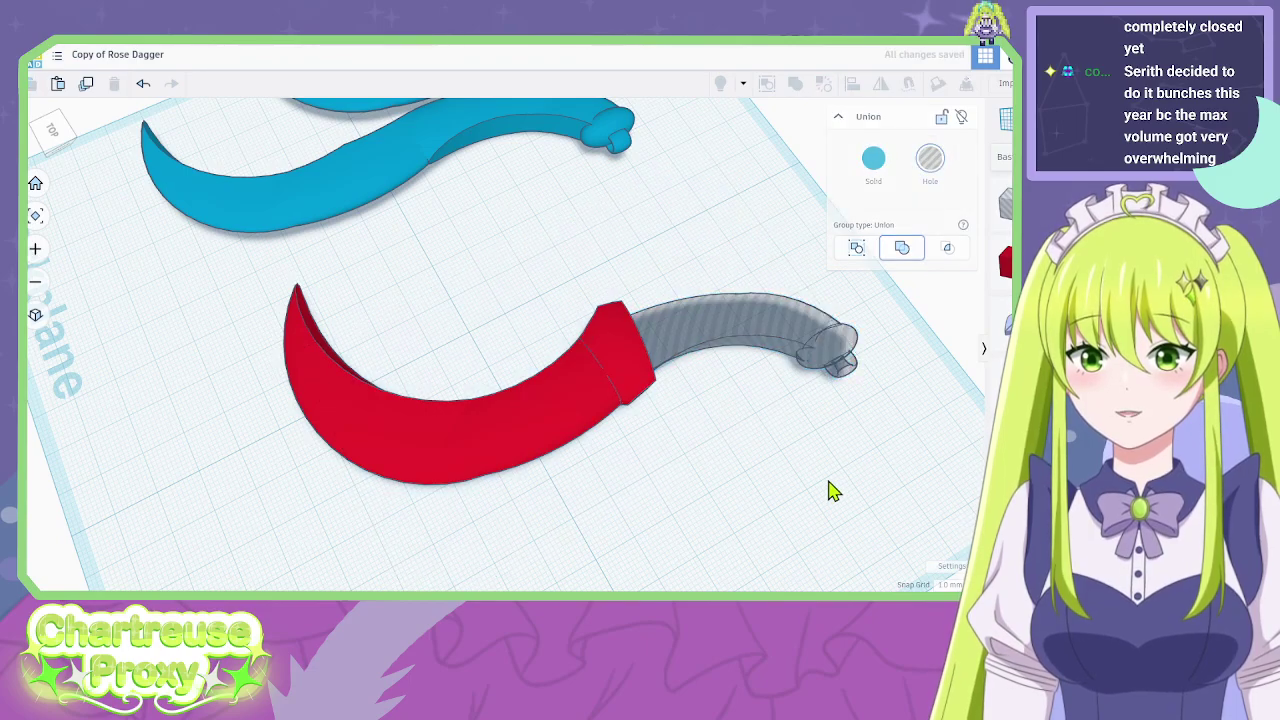
{"action": "left_click_drag", "start_coordinate": [503, 329], "coordinate": [500, 322]}
{"action": "left_click", "coordinate": [796, 93]}
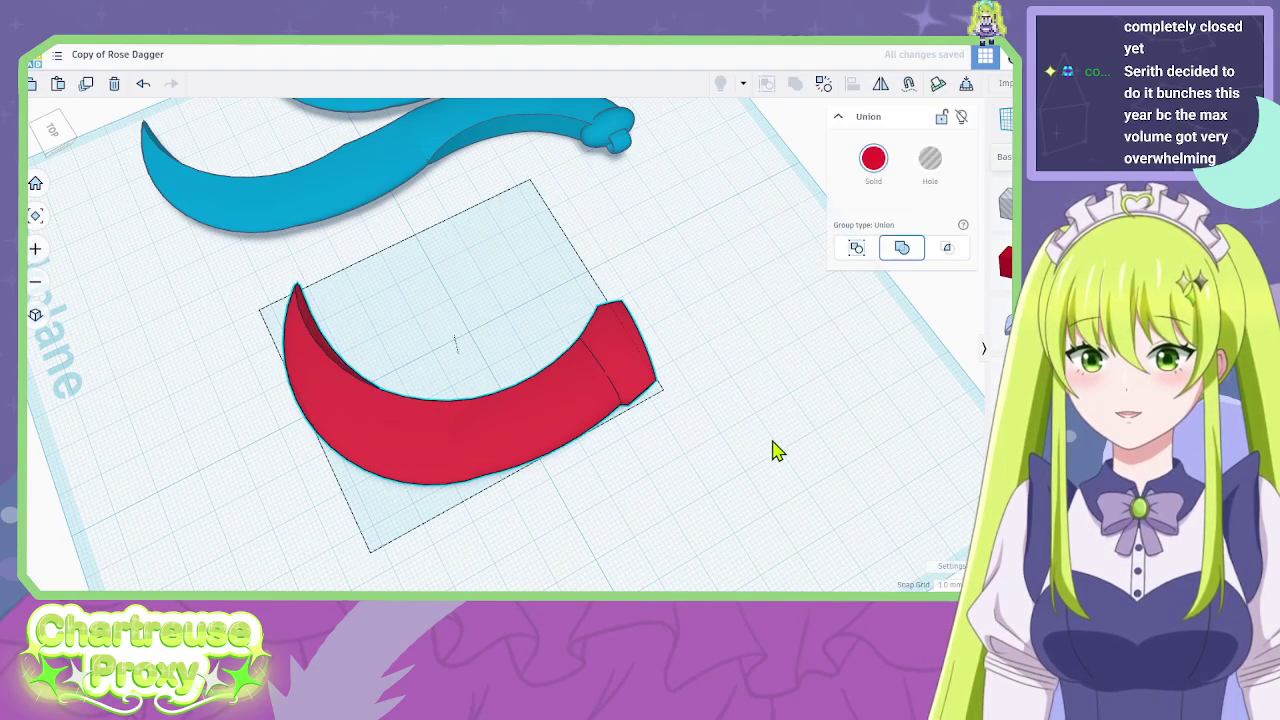
Duplicate the socketed red blade and place the copy and the original apart on the workplane.
{"action": "right_click_drag", "start_coordinate": [771, 449], "coordinate": [657, 366]}
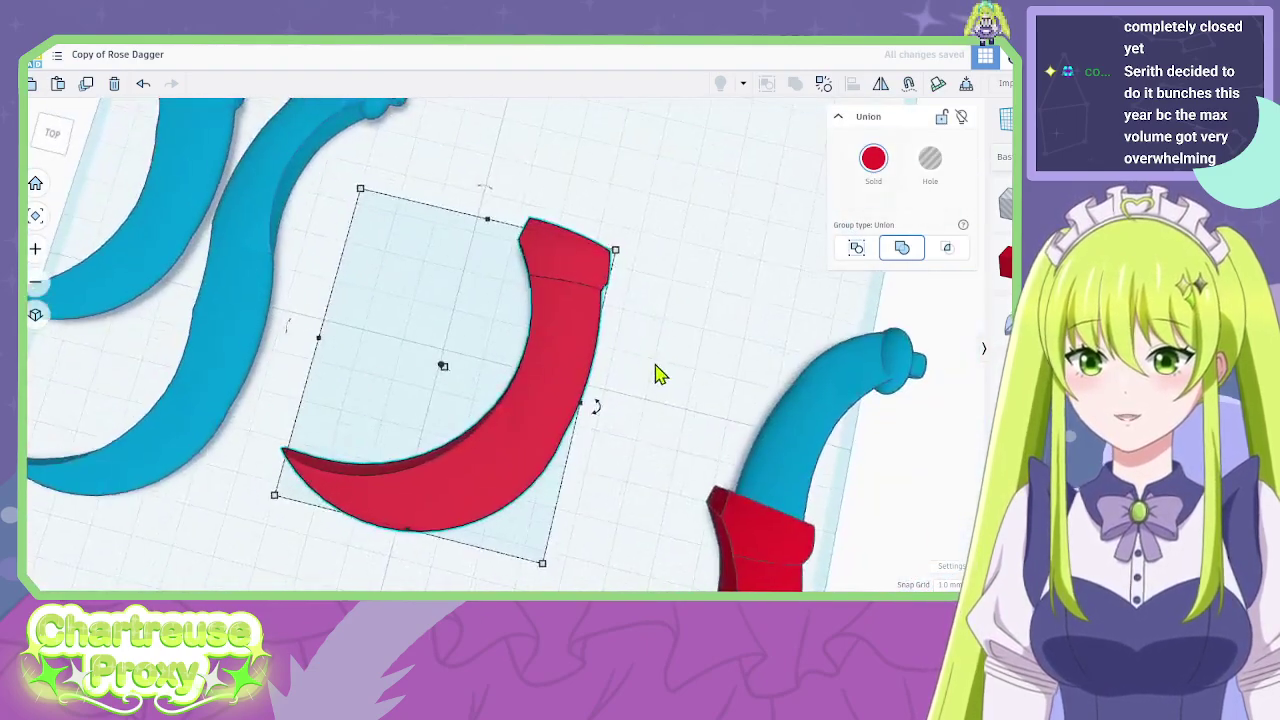
{"action": "left_click", "coordinate": [655, 367]}
{"action": "left_click", "coordinate": [543, 366]}
{"action": "key", "text": "ctrl+c"}
{"action": "key", "text": "ctrl+v"}
{"action": "left_click_drag", "start_coordinate": [722, 330], "coordinate": [863, 165]}
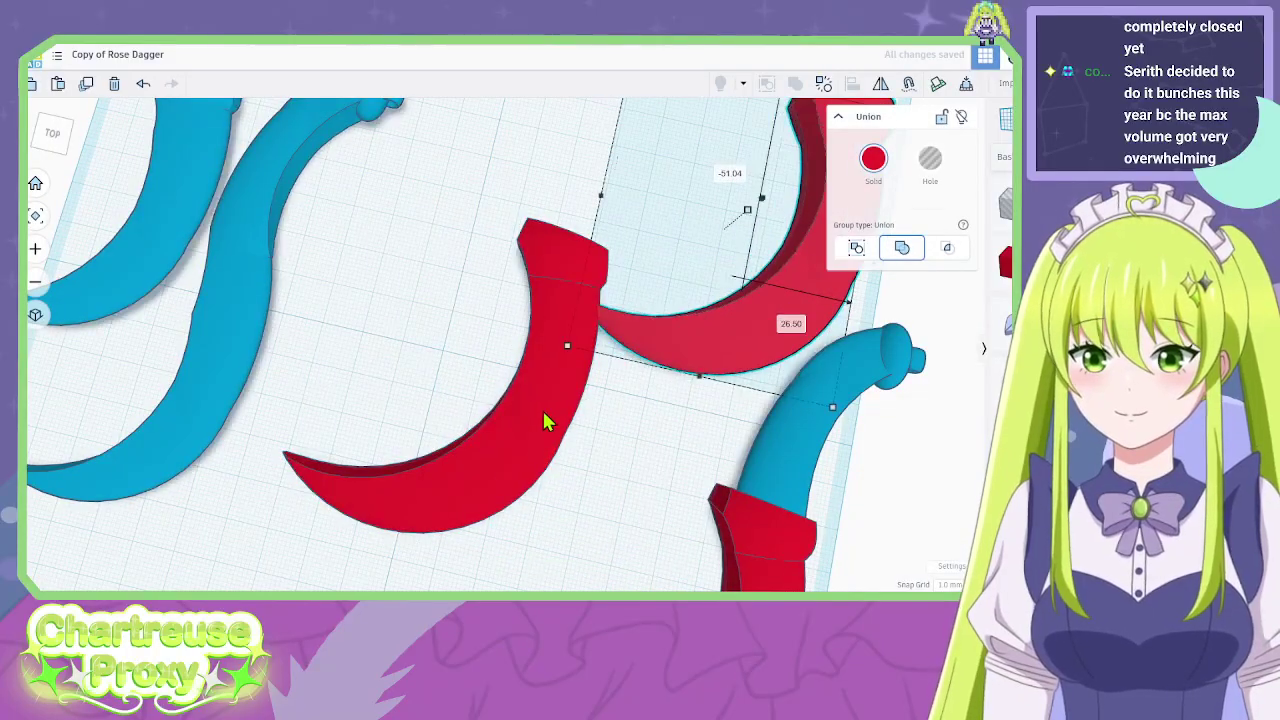
{"action": "left_click_drag", "start_coordinate": [543, 413], "coordinate": [320, 568]}
Delete the blue daggers beside the red blades and reposition the two socketed blades with the copy near the centre.
{"action": "left_click", "coordinate": [257, 237]}
{"action": "key", "text": "Delete"}
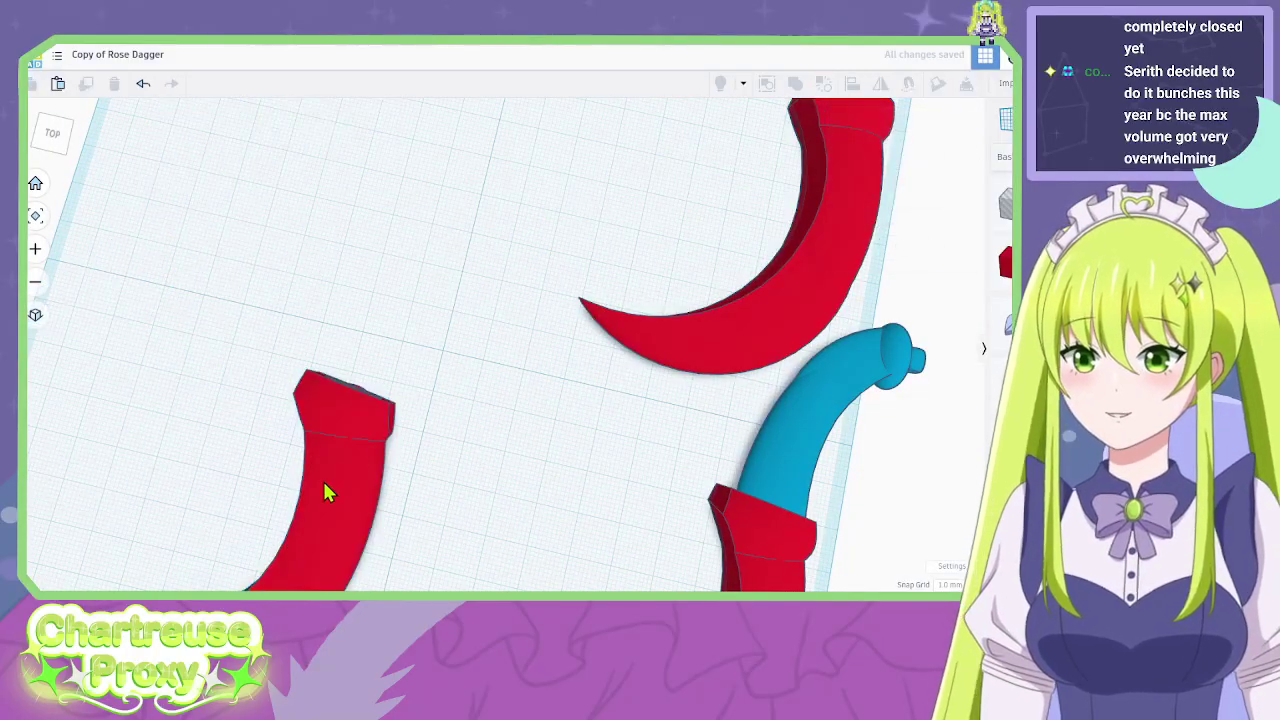
{"action": "left_click_drag", "start_coordinate": [326, 491], "coordinate": [206, 486]}
{"action": "left_click_drag", "start_coordinate": [685, 326], "coordinate": [437, 432]}
{"action": "right_click_drag", "start_coordinate": [665, 318], "coordinate": [870, 270]}
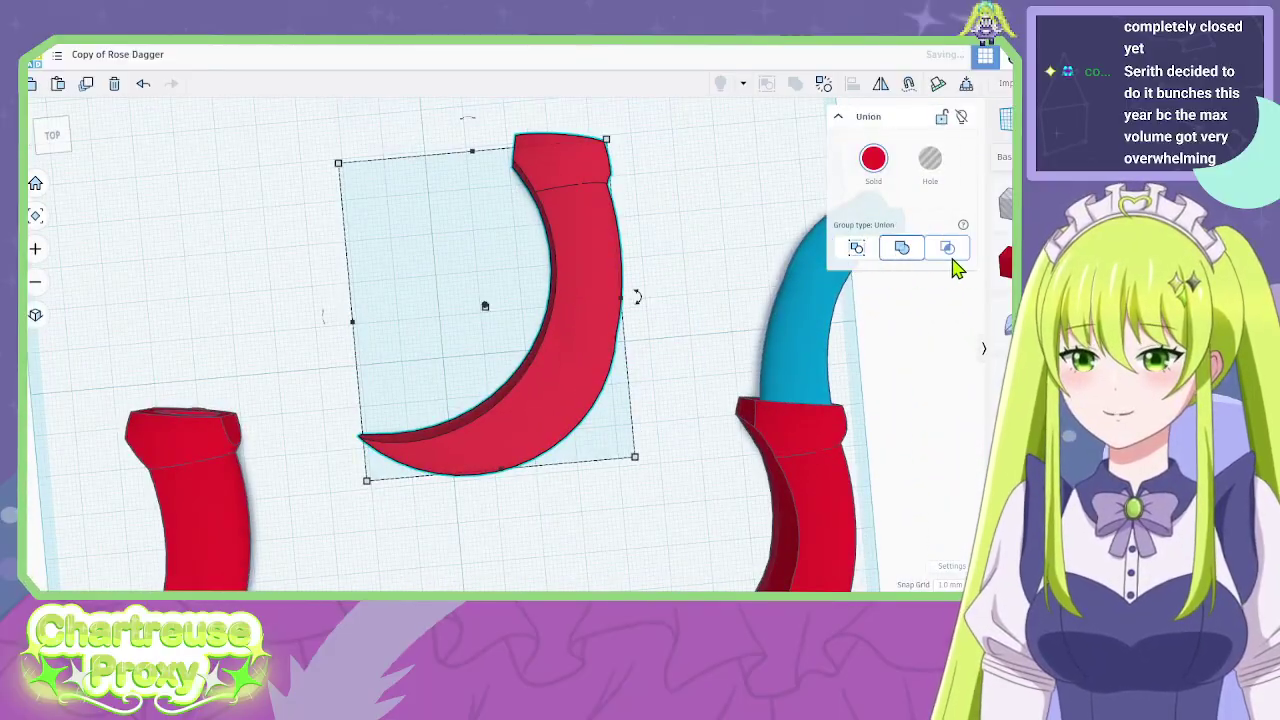
{"action": "left_click", "coordinate": [903, 250]}
{"action": "left_click", "coordinate": [733, 216]}
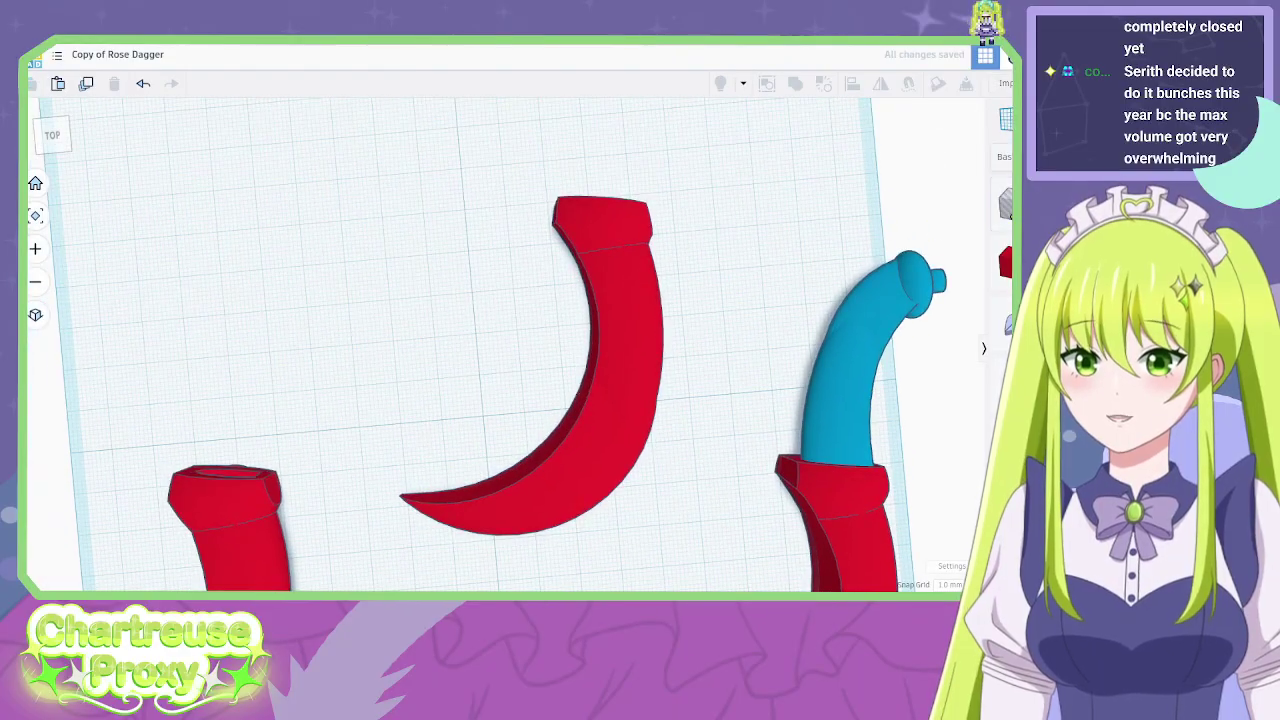
Add a hole box, flatten it into a thin plate, and stretch it to 30 mm across the central red blade.
{"action": "left_click_drag", "start_coordinate": [1005, 203], "coordinate": [762, 350]}
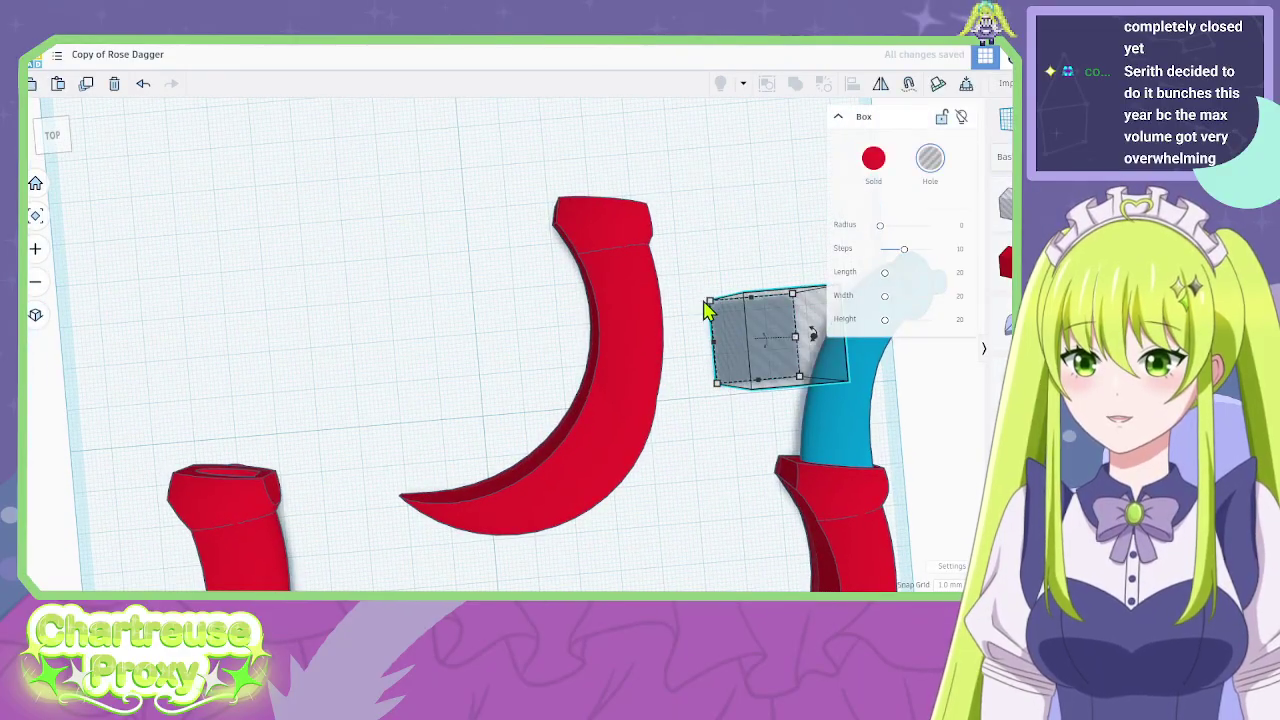
{"action": "left_click_drag", "start_coordinate": [711, 305], "coordinate": [711, 390]}
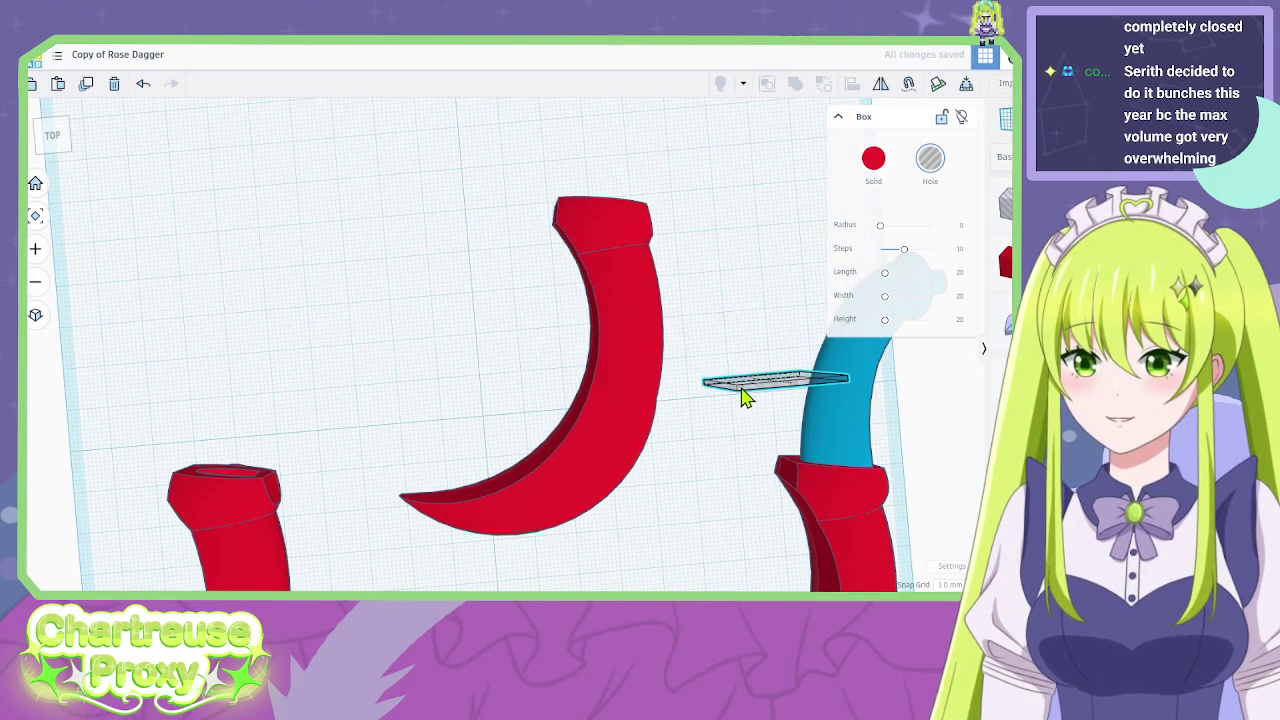
{"action": "right_click_drag", "start_coordinate": [614, 425], "coordinate": [671, 491]}
{"action": "scroll", "coordinate": [676, 486], "scroll_direction": "up", "scroll_amount": 5}
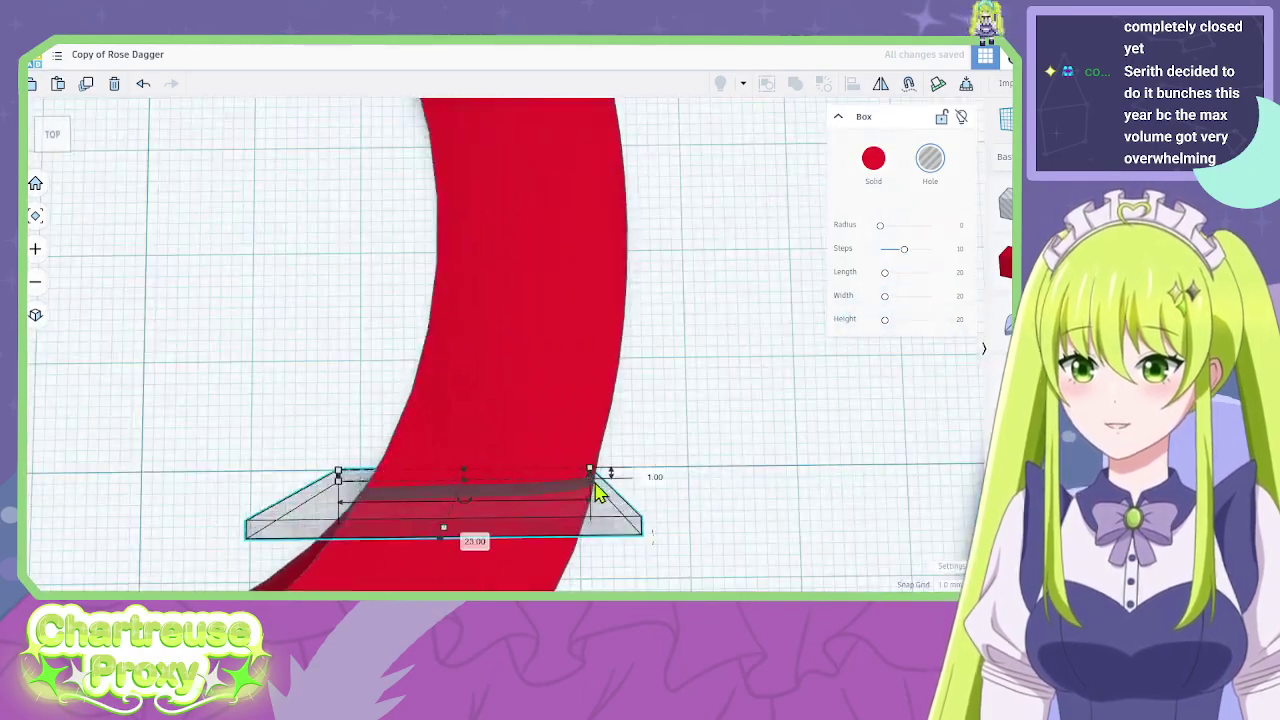
{"action": "left_click_drag", "start_coordinate": [597, 492], "coordinate": [718, 484]}
{"action": "right_click_drag", "start_coordinate": [663, 480], "coordinate": [649, 414]}
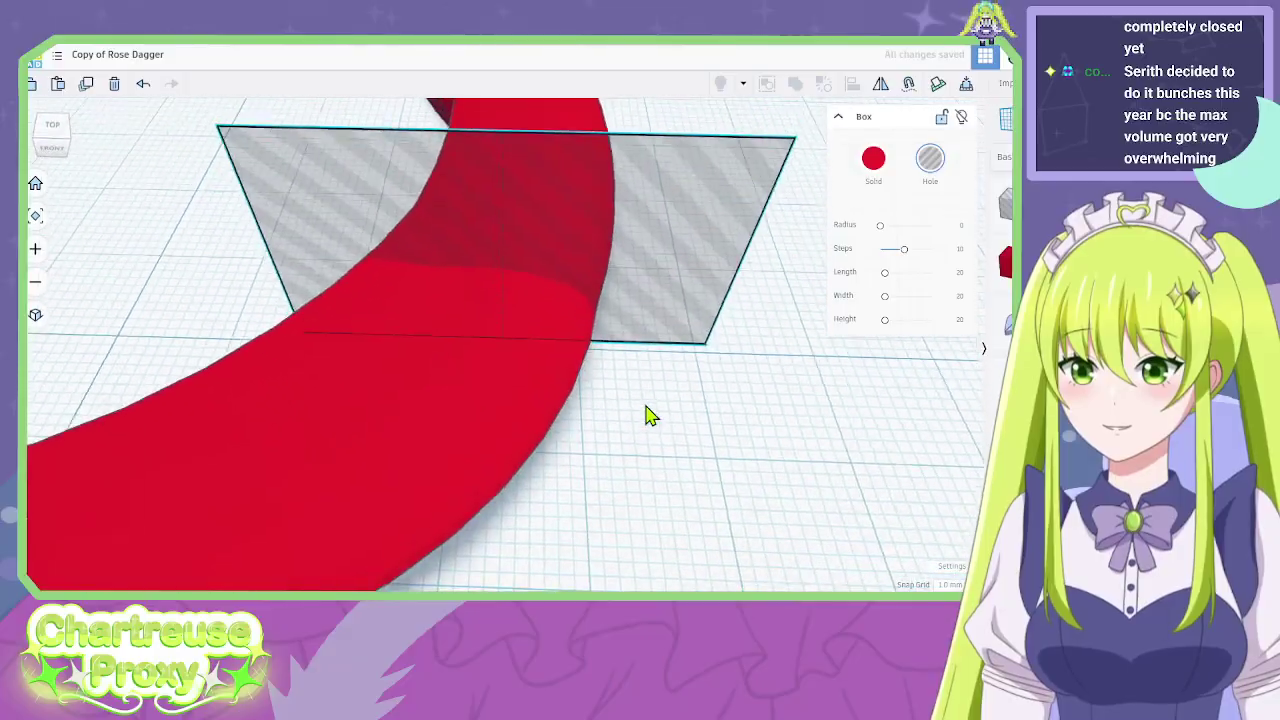
Try to slice the central blade by grouping all shapes with the thin hole plate, and undo the grouping.
{"action": "key", "text": "ctrl+a"}
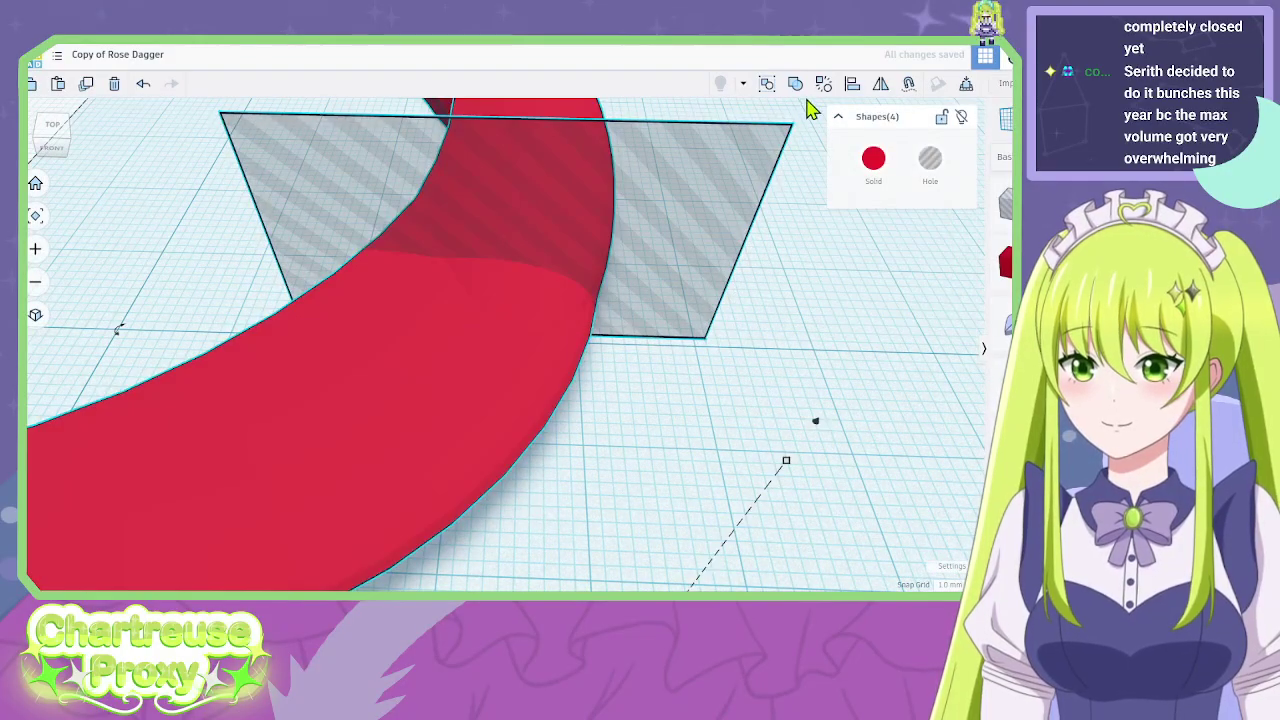
{"action": "left_click", "coordinate": [795, 85]}
{"action": "right_click_drag", "start_coordinate": [726, 420], "coordinate": [691, 386]}
{"action": "left_click", "coordinate": [650, 430]}
{"action": "right_click_drag", "start_coordinate": [549, 320], "coordinate": [586, 280]}
{"action": "left_click", "coordinate": [586, 280]}
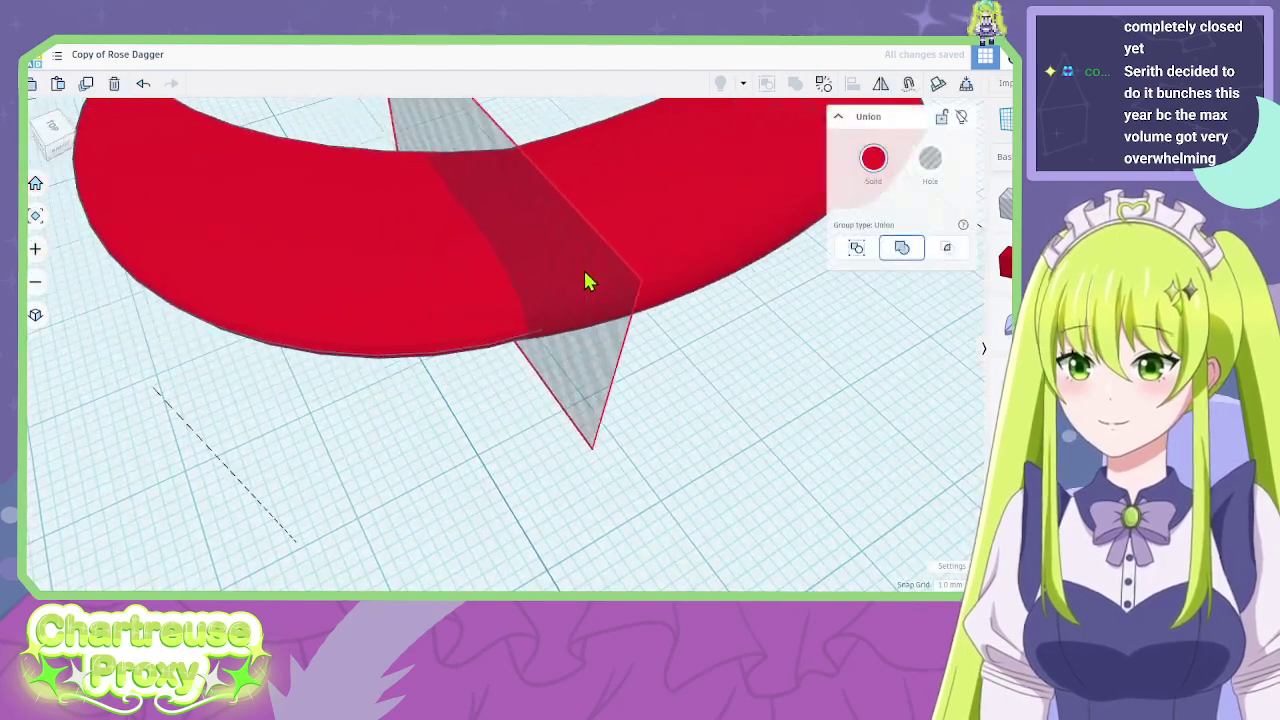
{"action": "right_click_drag", "start_coordinate": [755, 370], "coordinate": [529, 466]}
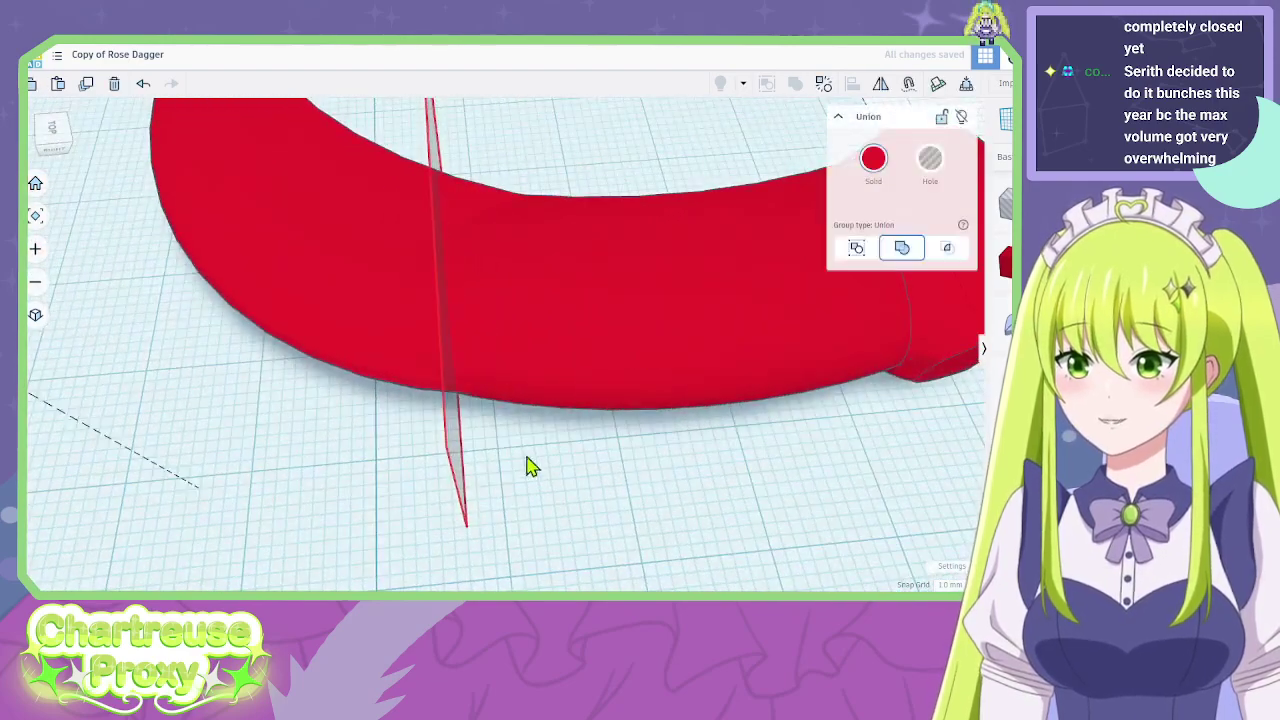
{"action": "left_click", "coordinate": [712, 457]}
{"action": "right_click_drag", "start_coordinate": [712, 457], "coordinate": [714, 466]}
{"action": "left_click", "coordinate": [374, 472]}
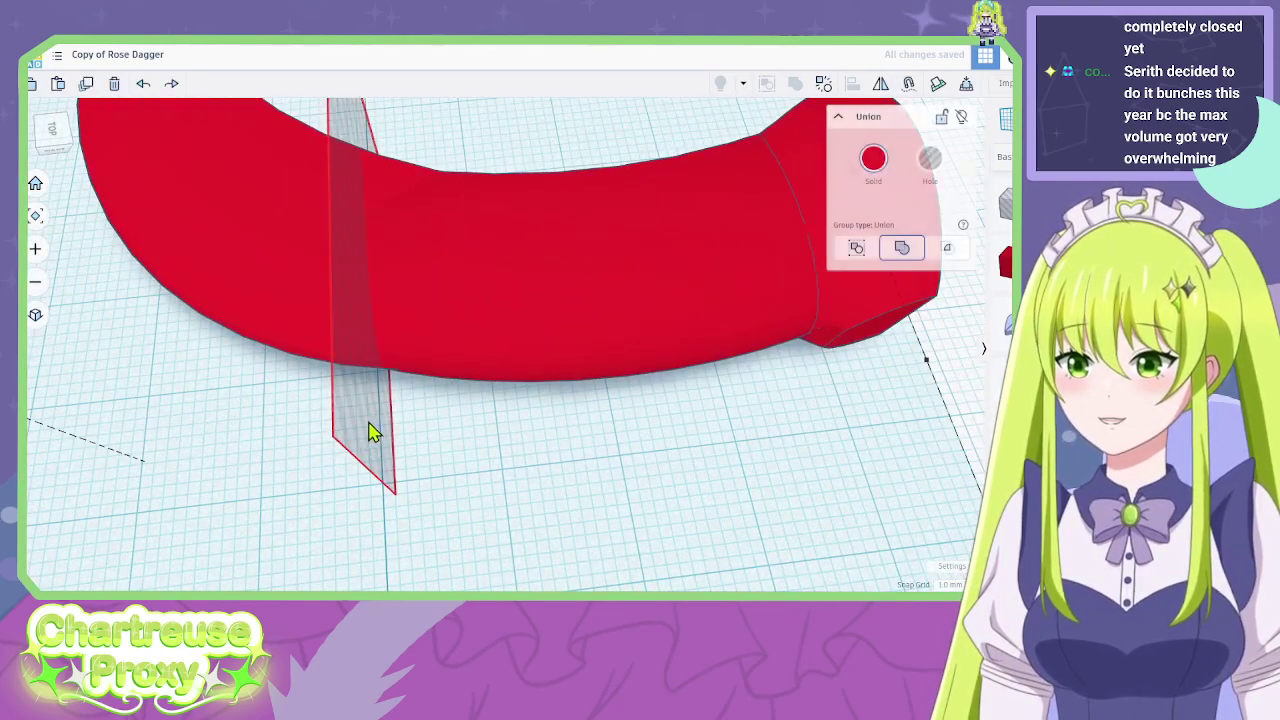
Regroup the central red blade with its handle hole, leaving the thin hole plate as a separate shape.
{"action": "right_click_drag", "start_coordinate": [645, 446], "coordinate": [753, 417]}
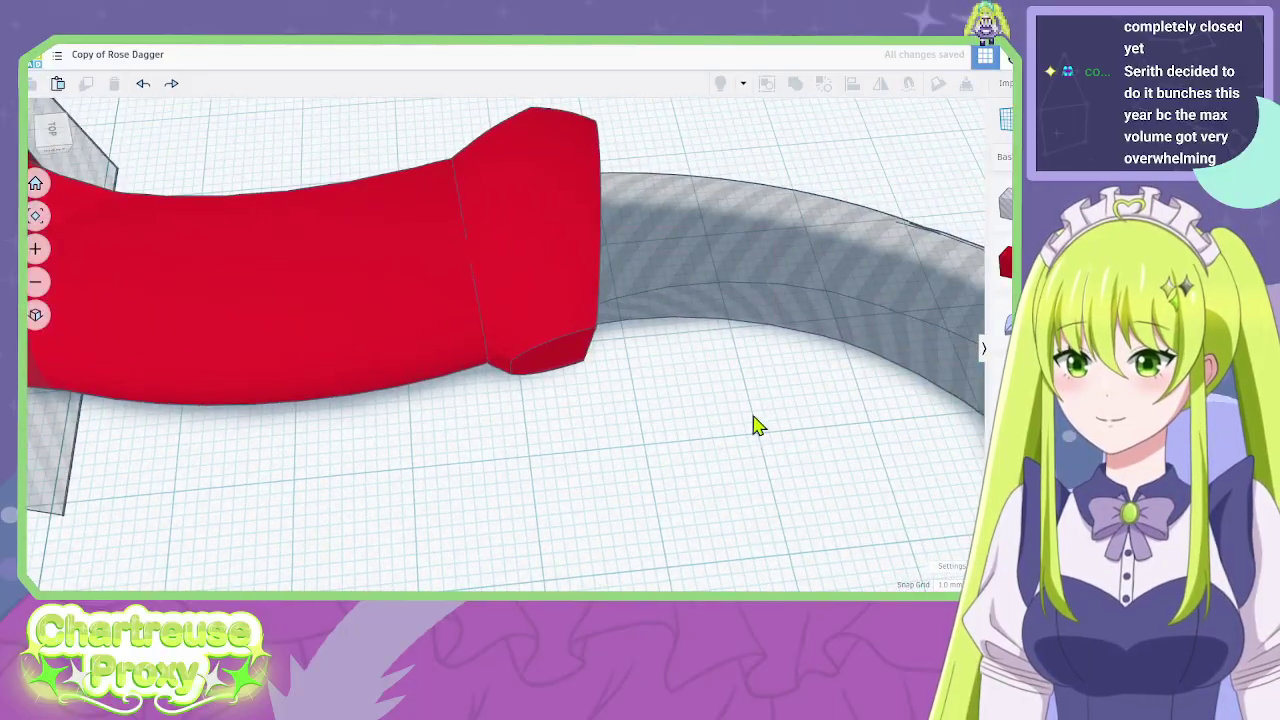
{"action": "left_click", "coordinate": [515, 204]}
{"action": "left_click", "coordinate": [821, 88]}
{"action": "scroll", "coordinate": [431, 424], "scroll_direction": "down", "scroll_amount": 3}
{"action": "middle_click_drag", "start_coordinate": [431, 424], "coordinate": [591, 428]}
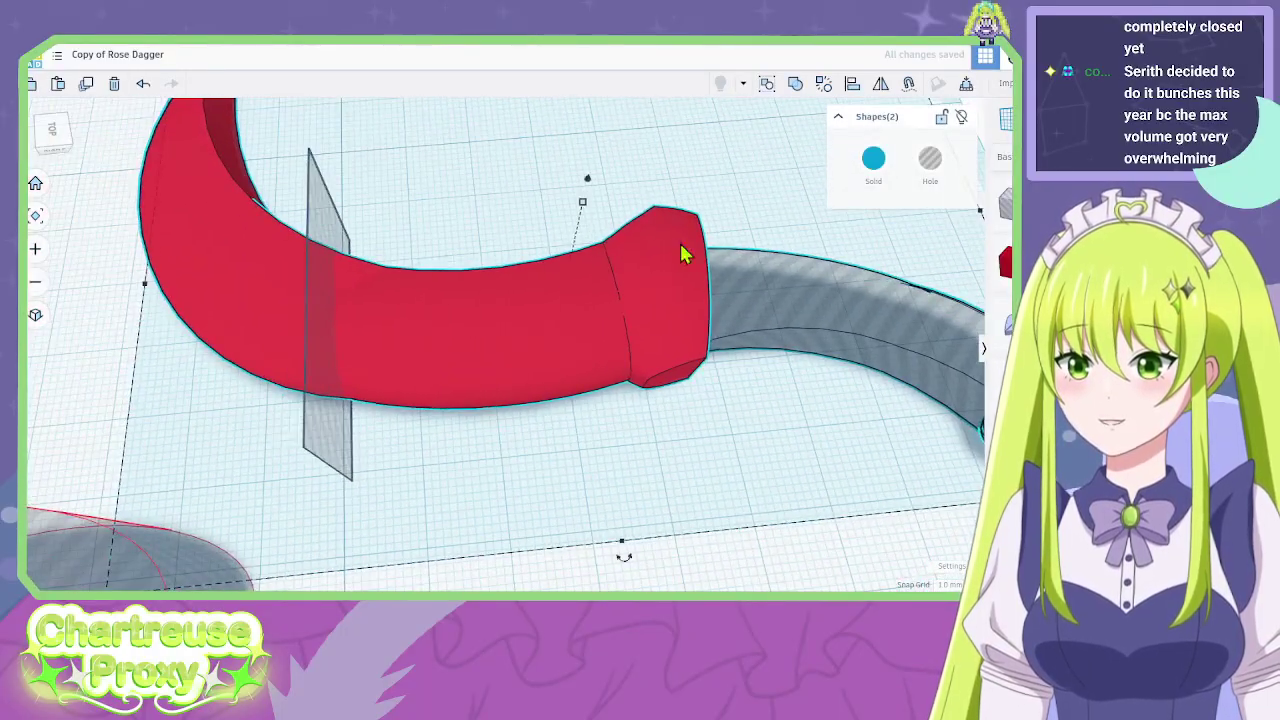
{"action": "left_click", "coordinate": [796, 88]}
{"action": "scroll", "coordinate": [645, 440], "scroll_direction": "down", "scroll_amount": 1}
{"action": "right_click_drag", "start_coordinate": [645, 445], "coordinate": [643, 286]}
{"action": "left_click", "coordinate": [690, 360]}
{"action": "left_click", "coordinate": [789, 283]}
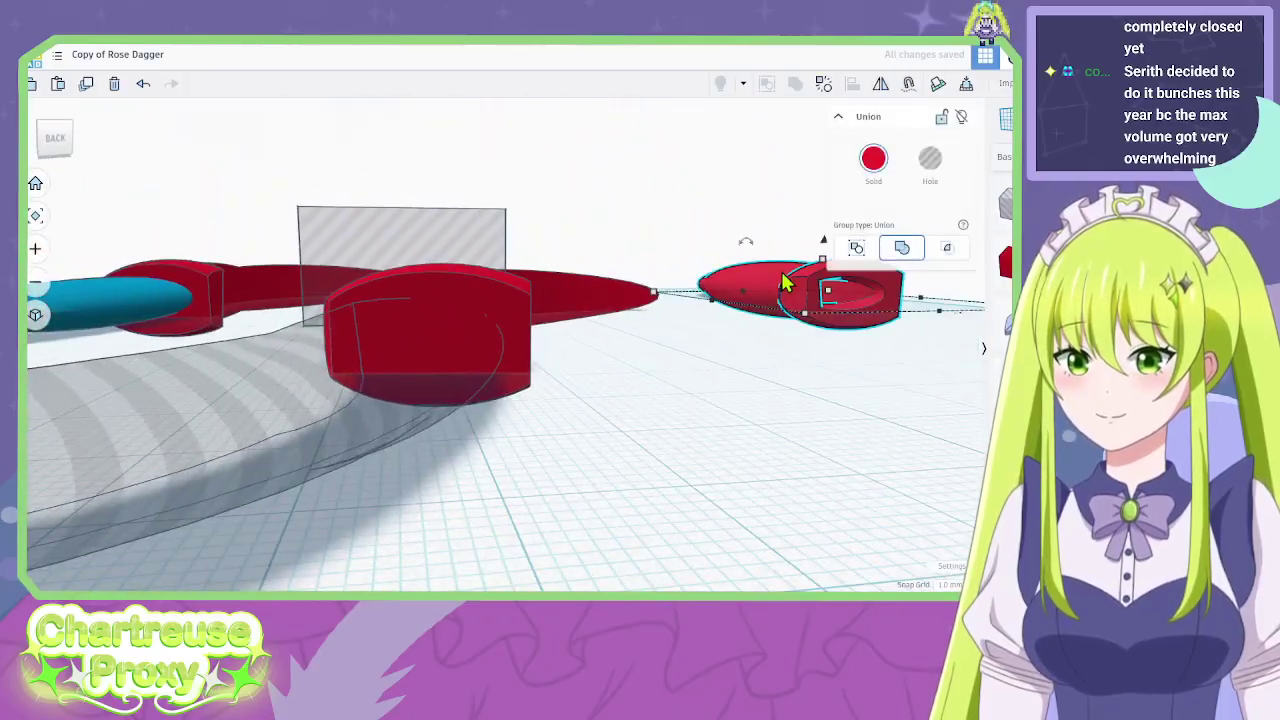
Set the thickness of the hole plate crossing the central blade to 1 mm.
{"action": "right_click_drag", "start_coordinate": [631, 377], "coordinate": [371, 230]}
{"action": "left_click", "coordinate": [343, 264]}
{"action": "scroll", "coordinate": [343, 266], "scroll_direction": "up", "scroll_amount": 6}
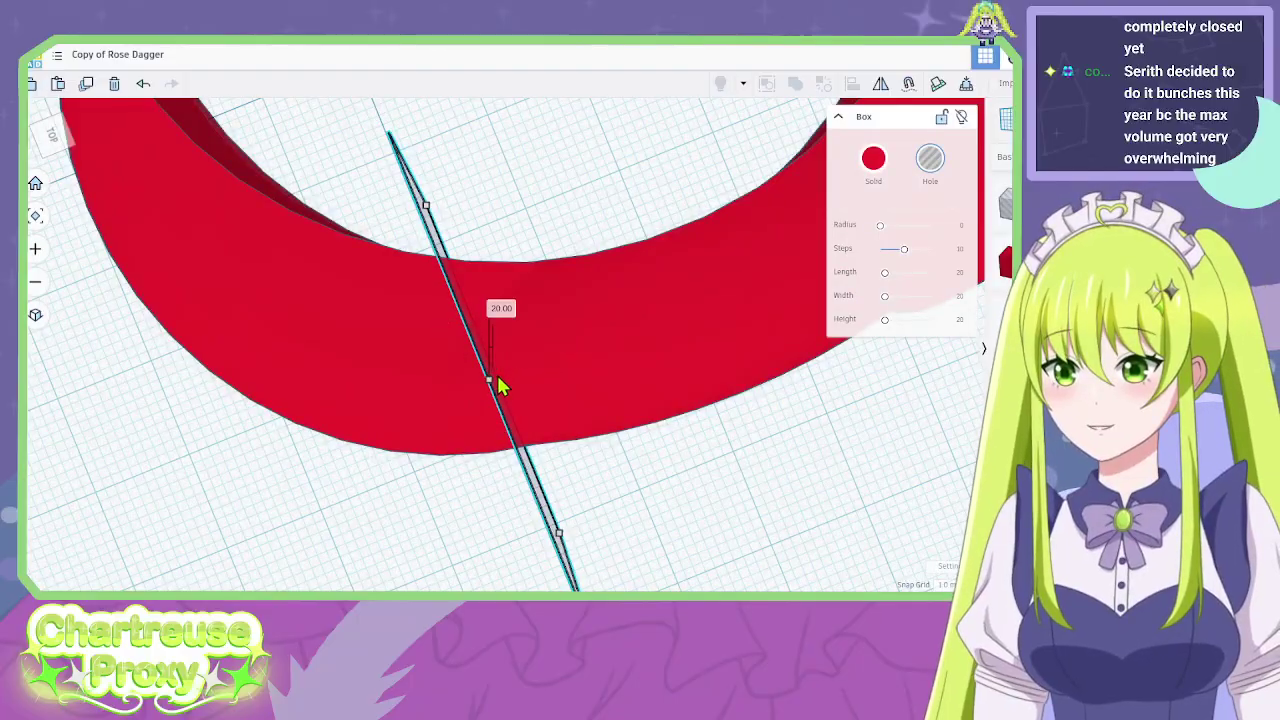
{"action": "right_click_drag", "start_coordinate": [543, 374], "coordinate": [492, 388]}
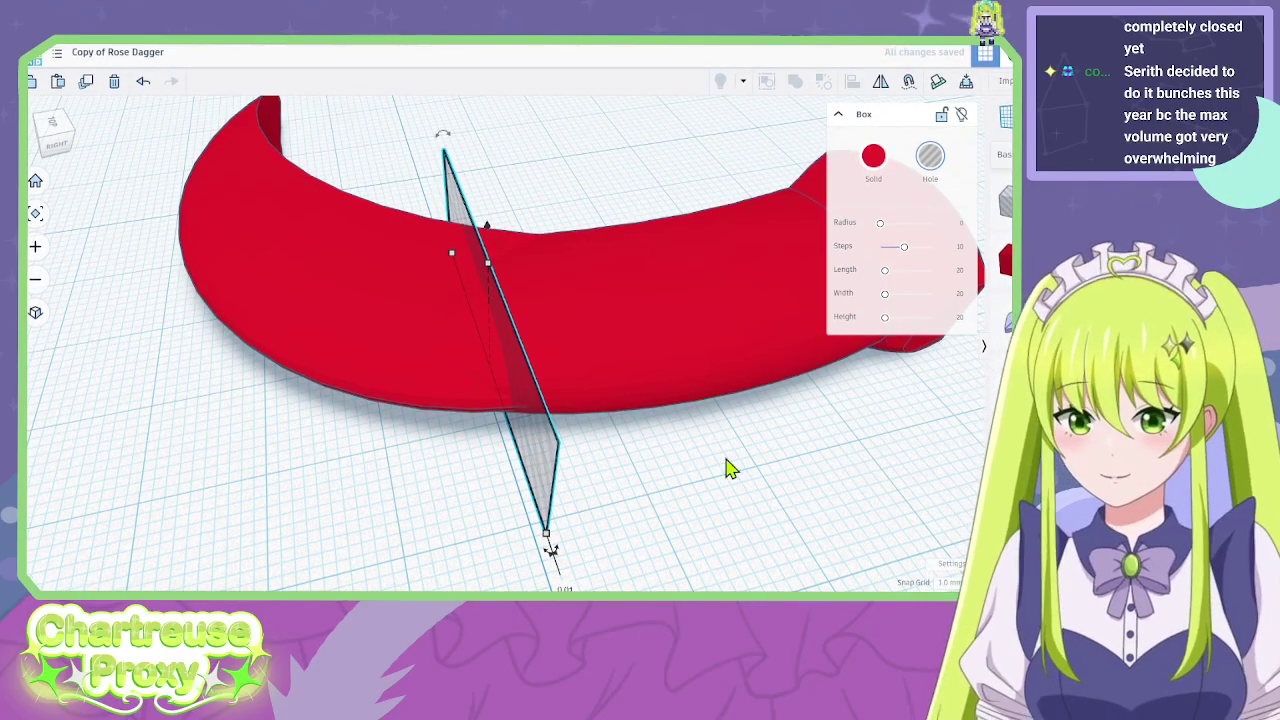
{"action": "left_click", "coordinate": [551, 548]}
{"action": "left_click", "coordinate": [546, 523]}
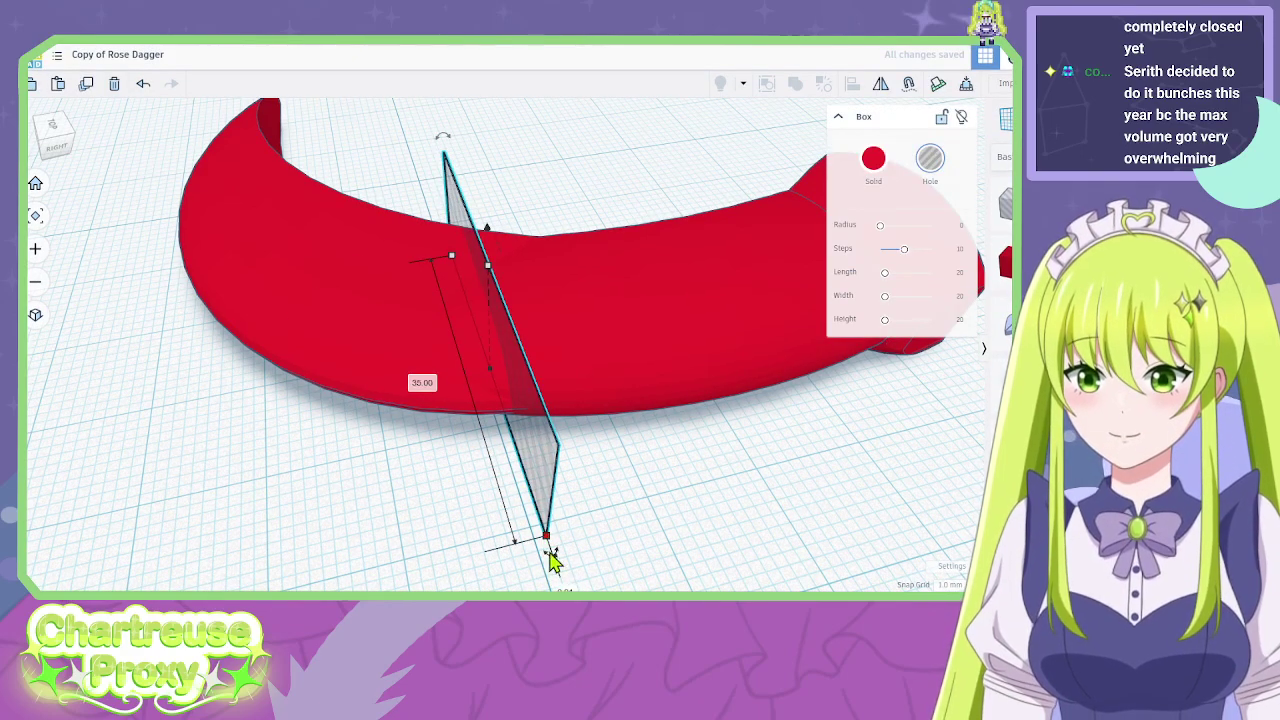
{"action": "left_click", "coordinate": [566, 583]}
{"action": "type", "text": "1"}
{"action": "key", "text": "Return"}
Try to cut the central blade by grouping it with the 1 mm plate, and undo the grouping.
{"action": "right_click_drag", "start_coordinate": [580, 567], "coordinate": [566, 411]}
{"action": "mouse_move", "coordinate": [648, 388]}
{"action": "left_mouse_down"}
{"action": "mouse_move", "coordinate": [668, 314]}
{"action": "mouse_move", "coordinate": [636, 374]}
{"action": "left_mouse_up"}
{"action": "key", "text": "ctrl+a"}
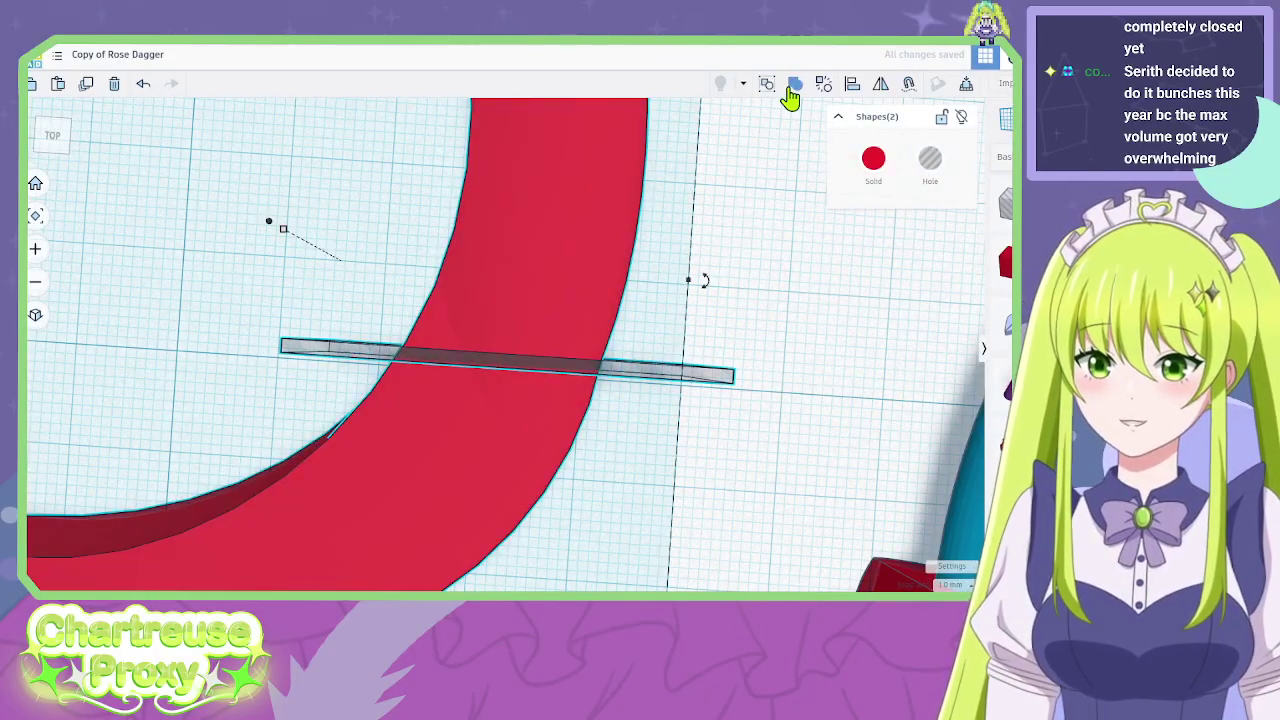
{"action": "left_click", "coordinate": [700, 471]}
{"action": "right_click_drag", "start_coordinate": [700, 471], "coordinate": [460, 295]}
{"action": "left_click", "coordinate": [640, 337]}
{"action": "key", "text": "ctrl+z"}
Adjust the hole plate's vertical position and group it with the central blade to slice the curved tip from the guard end.
{"action": "left_click", "coordinate": [460, 295]}
{"action": "left_click_drag", "start_coordinate": [466, 287], "coordinate": [459, 244]}
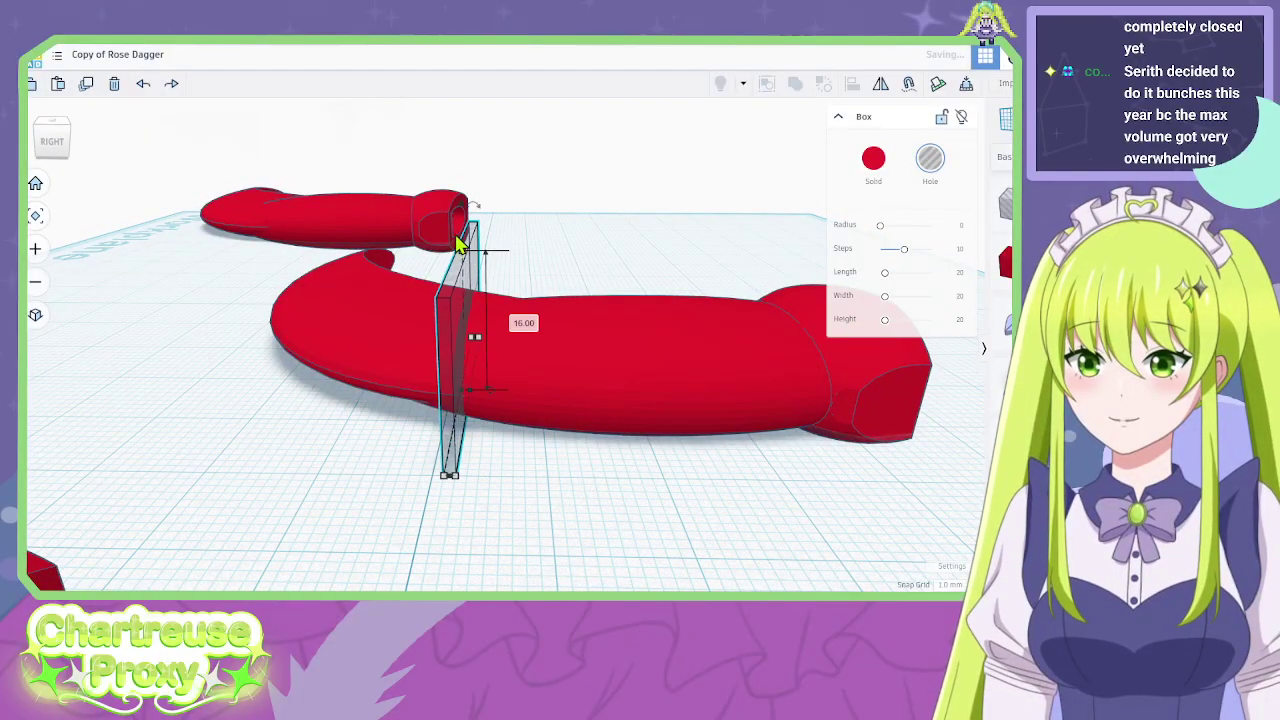
{"action": "left_click", "coordinate": [380, 343]}
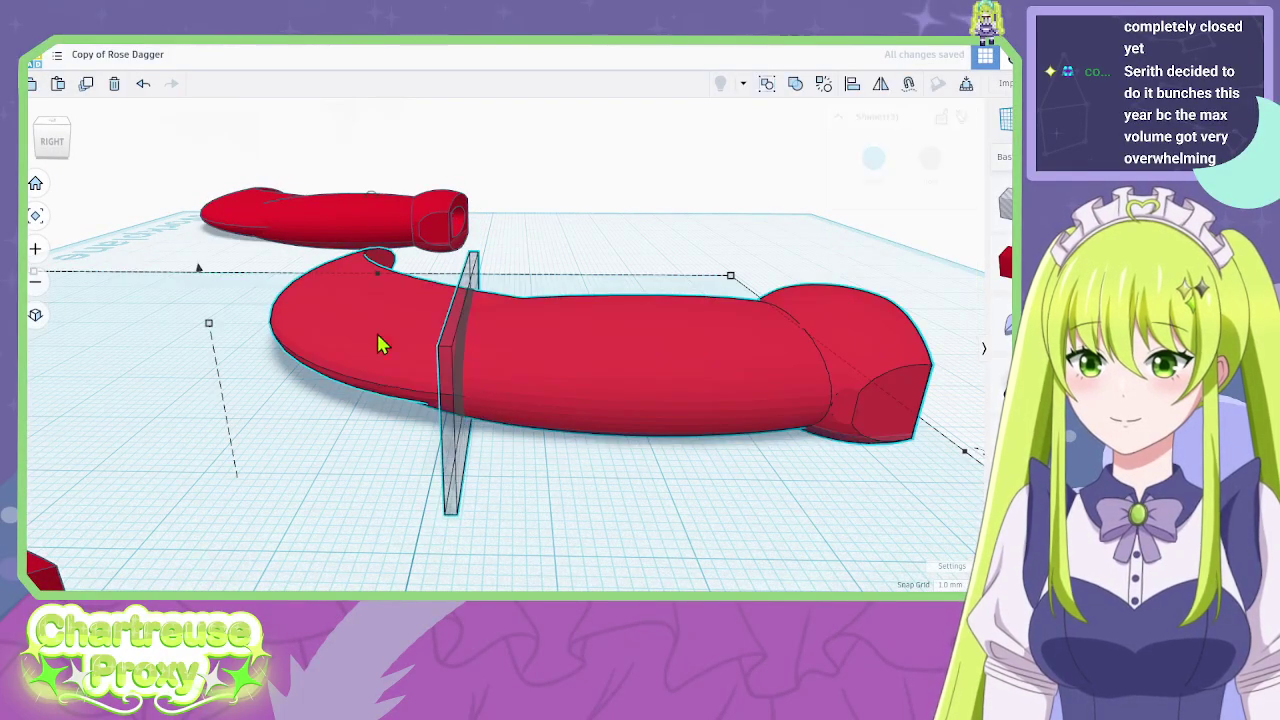
{"action": "left_click", "coordinate": [767, 86]}
{"action": "right_click_drag", "start_coordinate": [789, 131], "coordinate": [762, 375]}
{"action": "right_click_drag", "start_coordinate": [466, 395], "coordinate": [257, 474]}
{"action": "scroll", "coordinate": [257, 474], "scroll_direction": "up", "scroll_amount": 3}
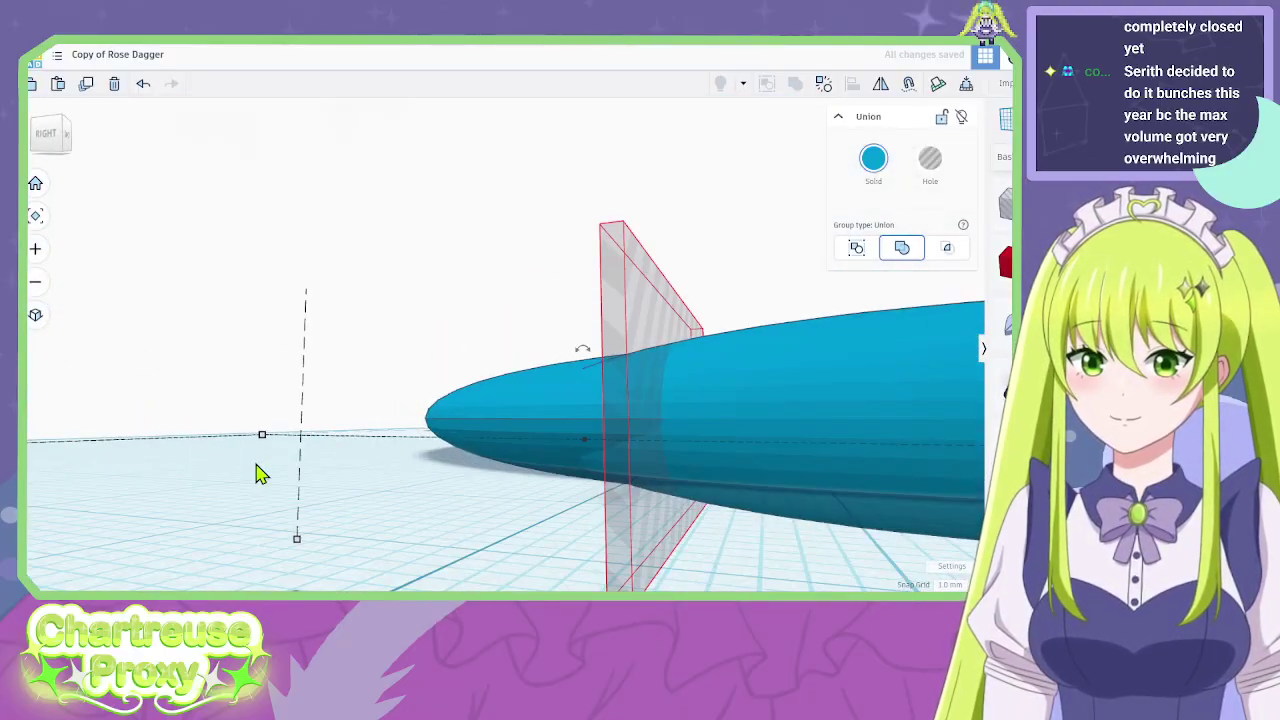
{"action": "scroll", "coordinate": [603, 490], "scroll_direction": "down", "scroll_amount": 3}
{"action": "mouse_move", "coordinate": [606, 491]}
{"action": "right_mouse_down"}
{"action": "mouse_move", "coordinate": [757, 537]}
{"action": "mouse_move", "coordinate": [777, 531]}
{"action": "mouse_move", "coordinate": [617, 512]}
{"action": "mouse_move", "coordinate": [610, 491]}
{"action": "right_mouse_up"}
Undo and redo the slice, and examine the gap between the blade's tip and guard sections up close.
{"action": "key", "text": "ctrl+z"}
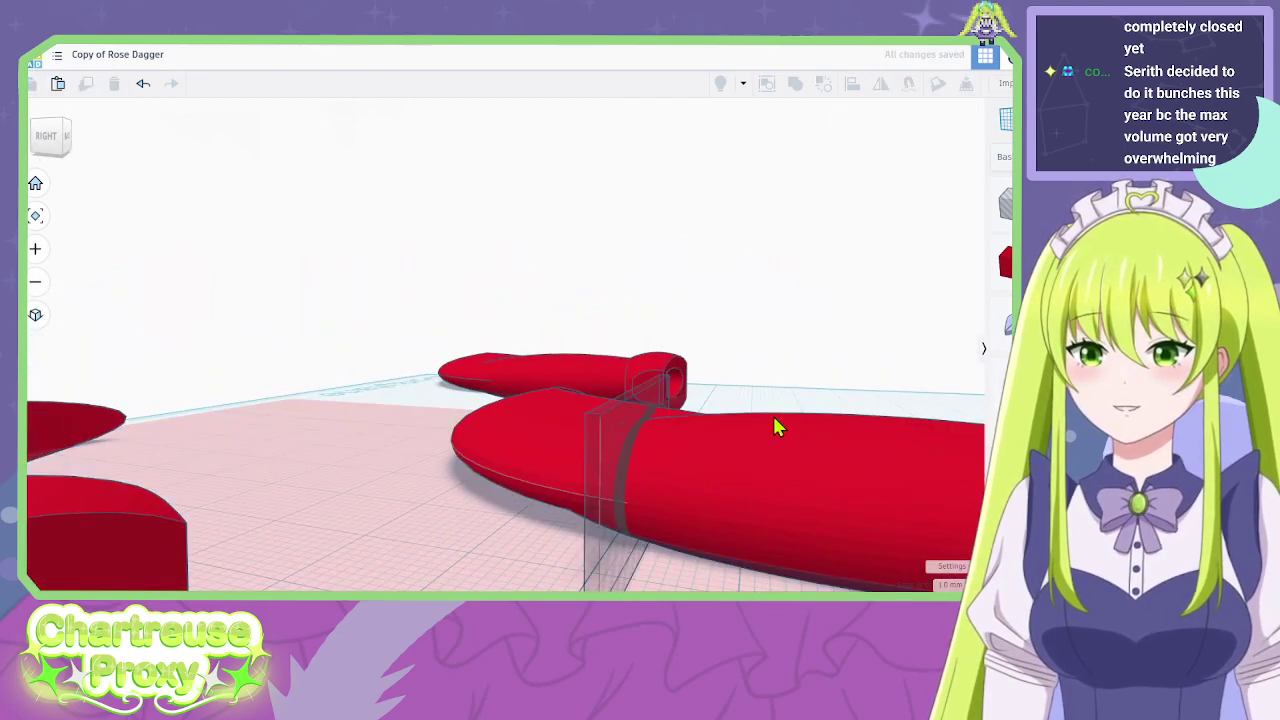
{"action": "key", "text": "ctrl+y"}
{"action": "right_click_drag", "start_coordinate": [826, 403], "coordinate": [490, 467]}
{"action": "left_click", "coordinate": [797, 523]}
{"action": "left_click", "coordinate": [557, 470]}
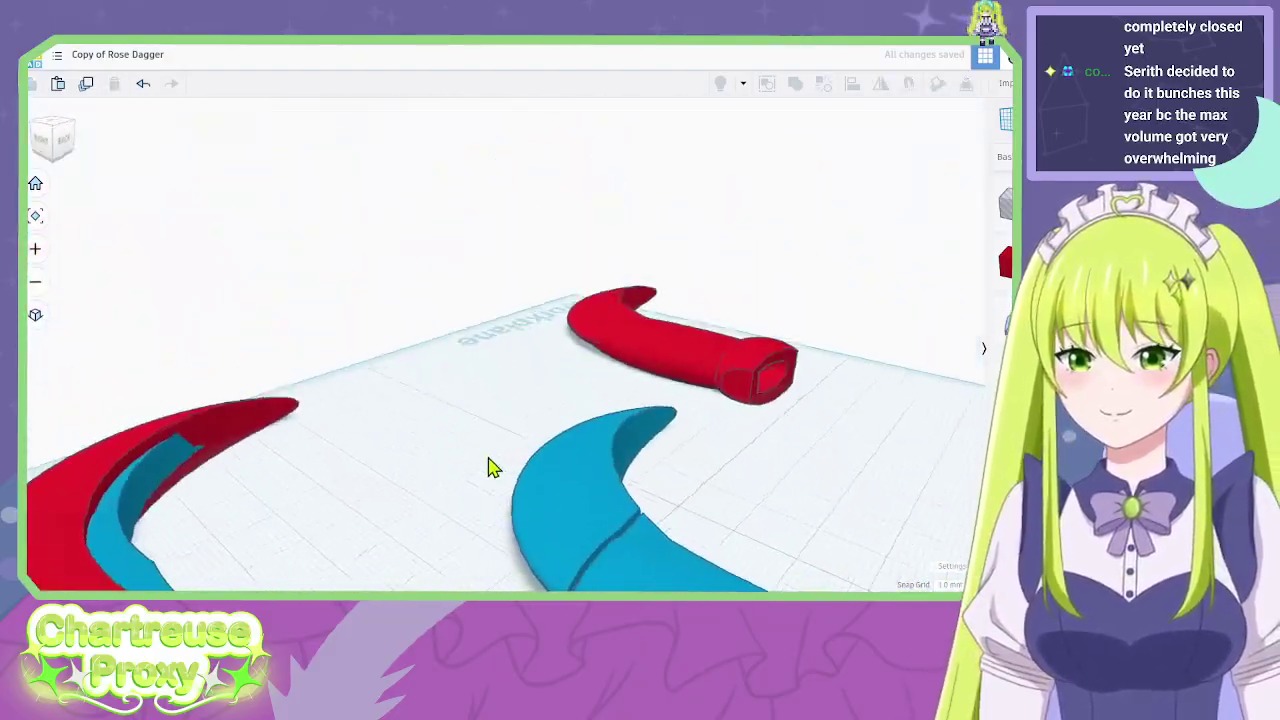
{"action": "scroll", "coordinate": [500, 451], "scroll_direction": "up", "scroll_amount": 8}
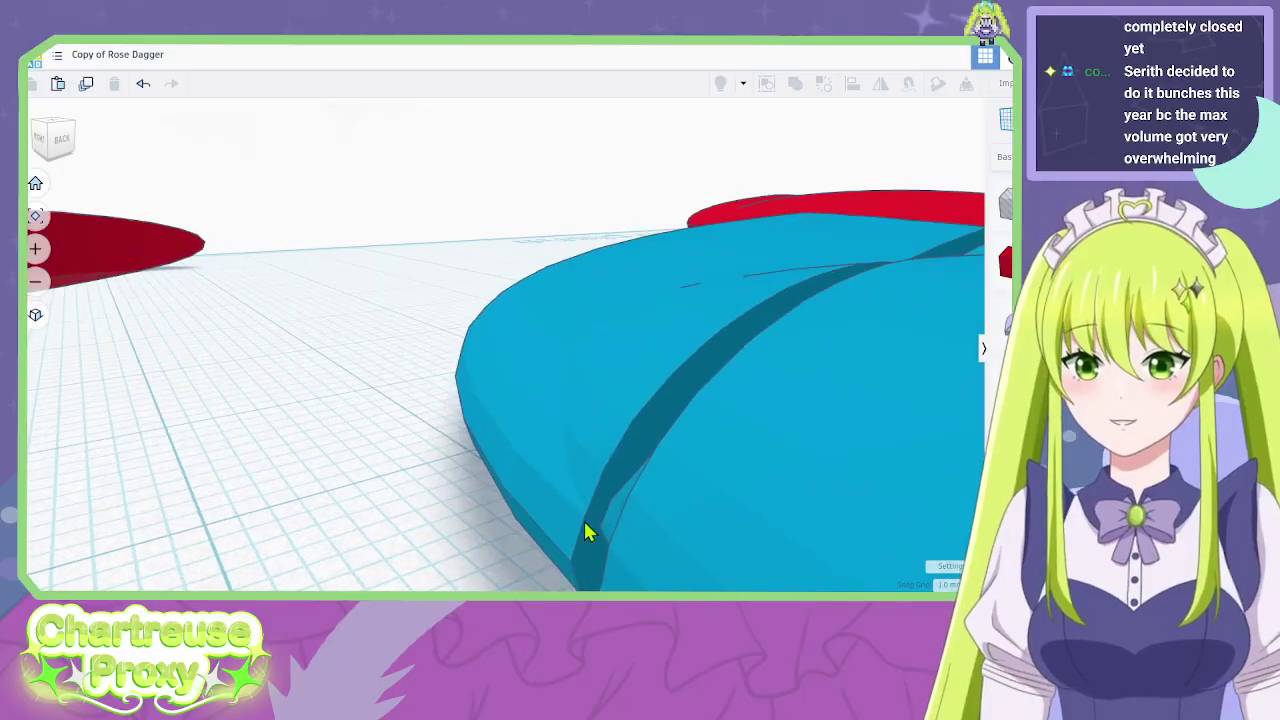
{"action": "right_click_drag", "start_coordinate": [588, 533], "coordinate": [746, 526]}
{"action": "scroll", "coordinate": [570, 455], "scroll_direction": "up", "scroll_amount": 5}
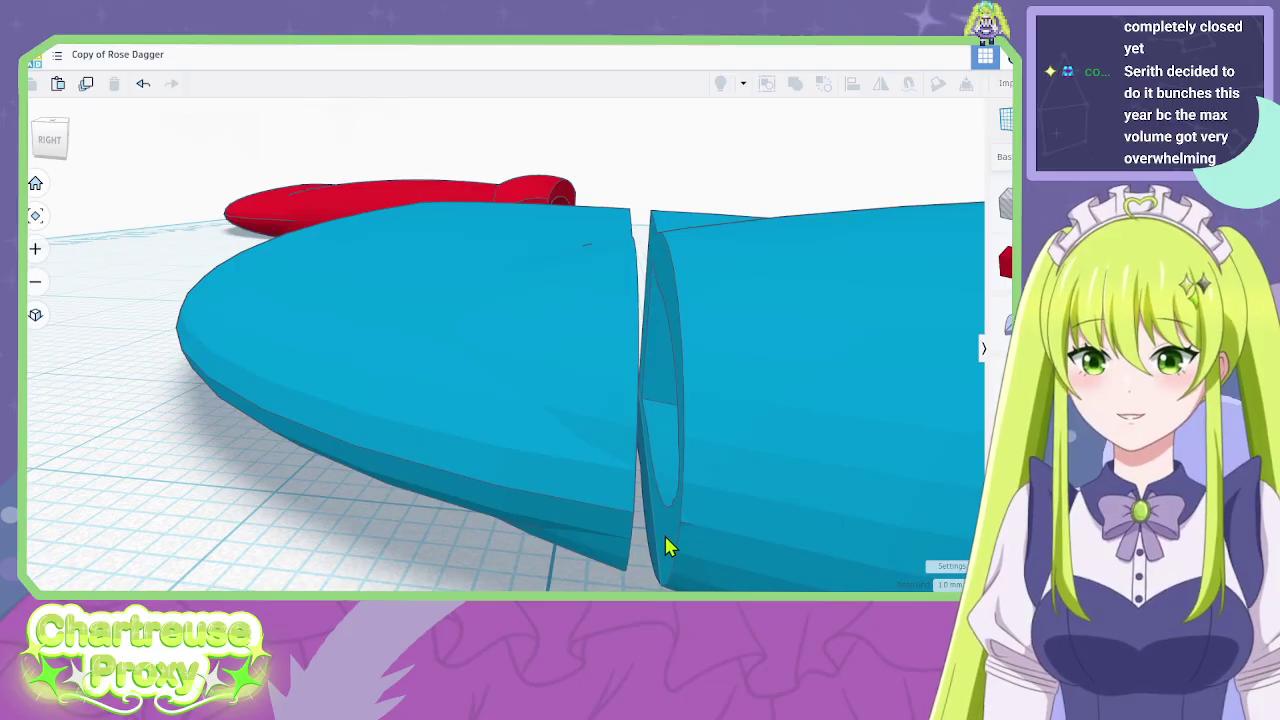
{"action": "mouse_move", "coordinate": [668, 547]}
{"action": "right_mouse_down"}
{"action": "mouse_move", "coordinate": [723, 528]}
{"action": "mouse_move", "coordinate": [654, 531]}
{"action": "right_mouse_up"}
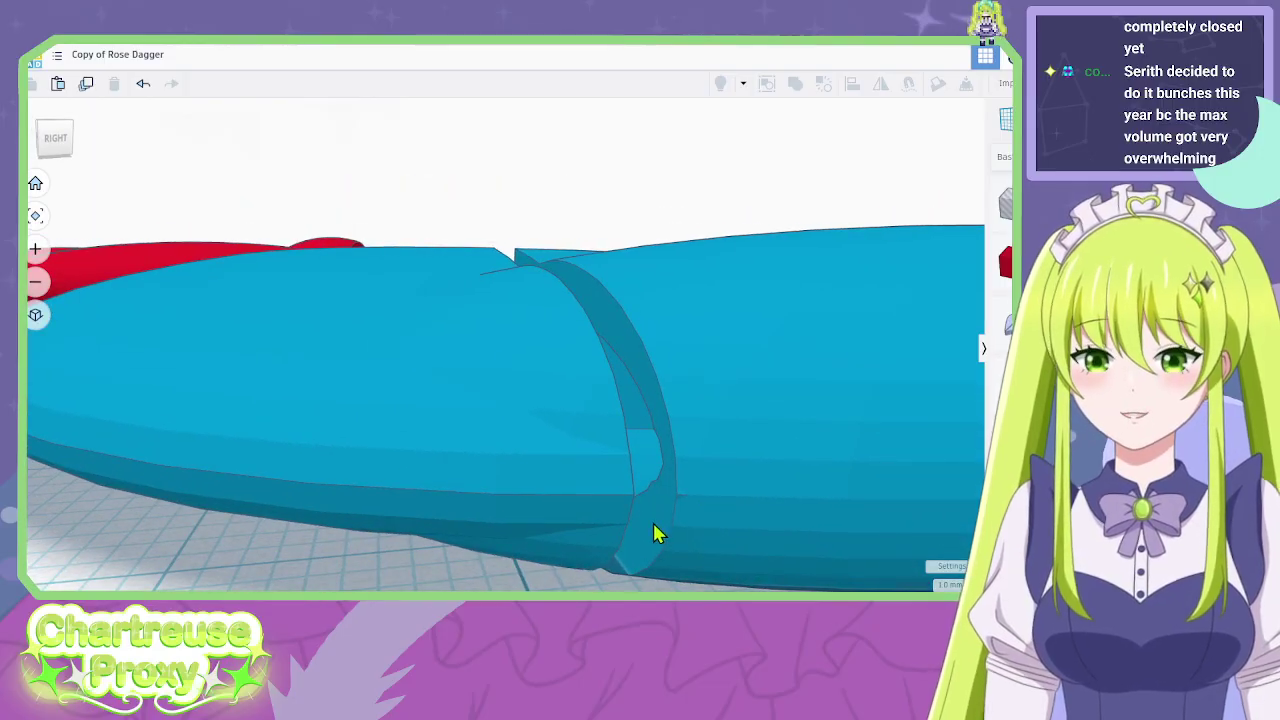
{"action": "scroll", "coordinate": [653, 525], "scroll_direction": "up", "scroll_amount": 3}
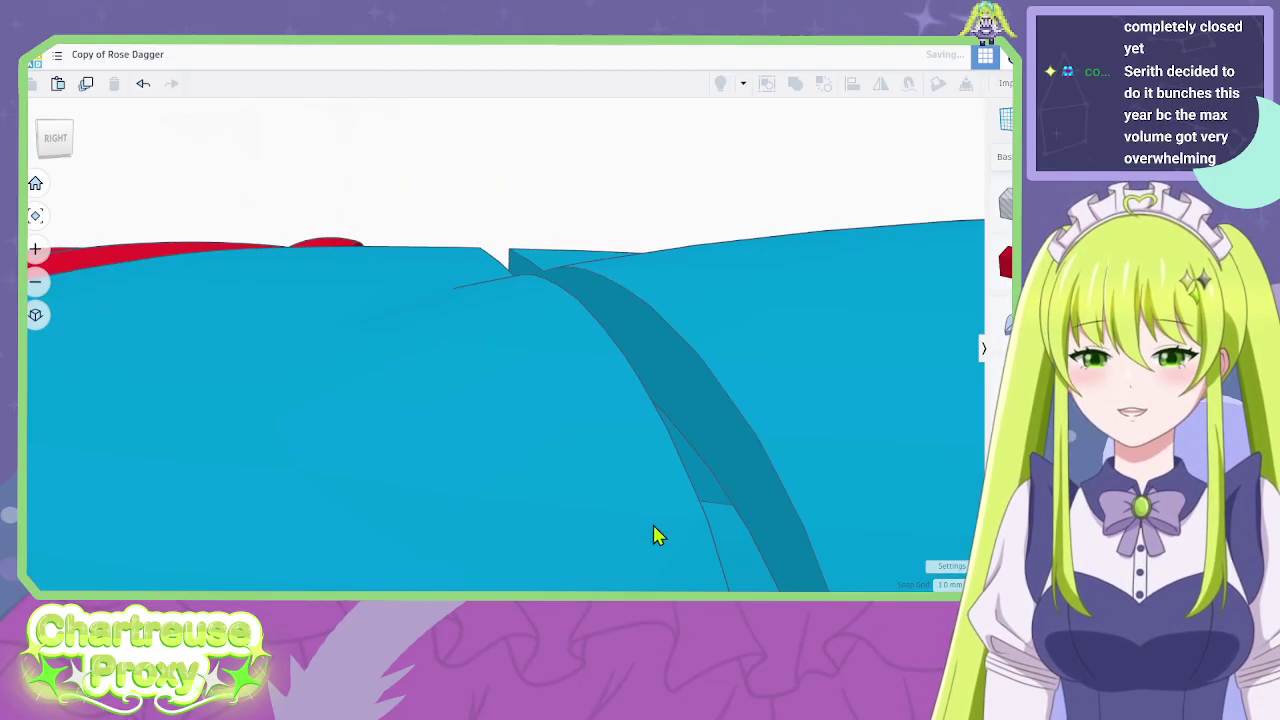
Undo the slice grouping of the central blade and the hole plate.
{"action": "key", "text": "ctrl+z"}
{"action": "scroll", "coordinate": [652, 522], "scroll_direction": "down", "scroll_amount": 5}
{"action": "right_click_drag", "start_coordinate": [652, 522], "coordinate": [543, 380]}
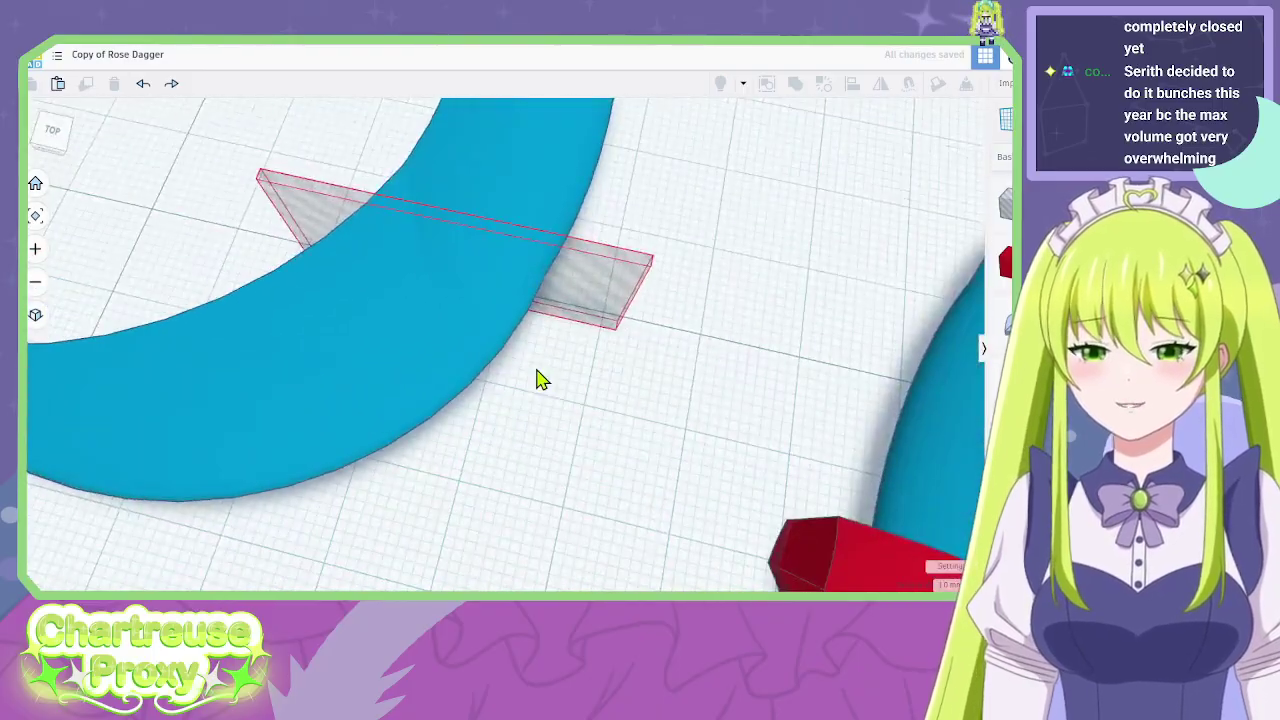
Regroup the central blade with the hole plate to slice it, and undo the grouping.
{"action": "left_click_drag", "start_coordinate": [591, 314], "coordinate": [565, 335]}
{"action": "scroll", "coordinate": [575, 335], "scroll_direction": "down", "scroll_amount": 3}
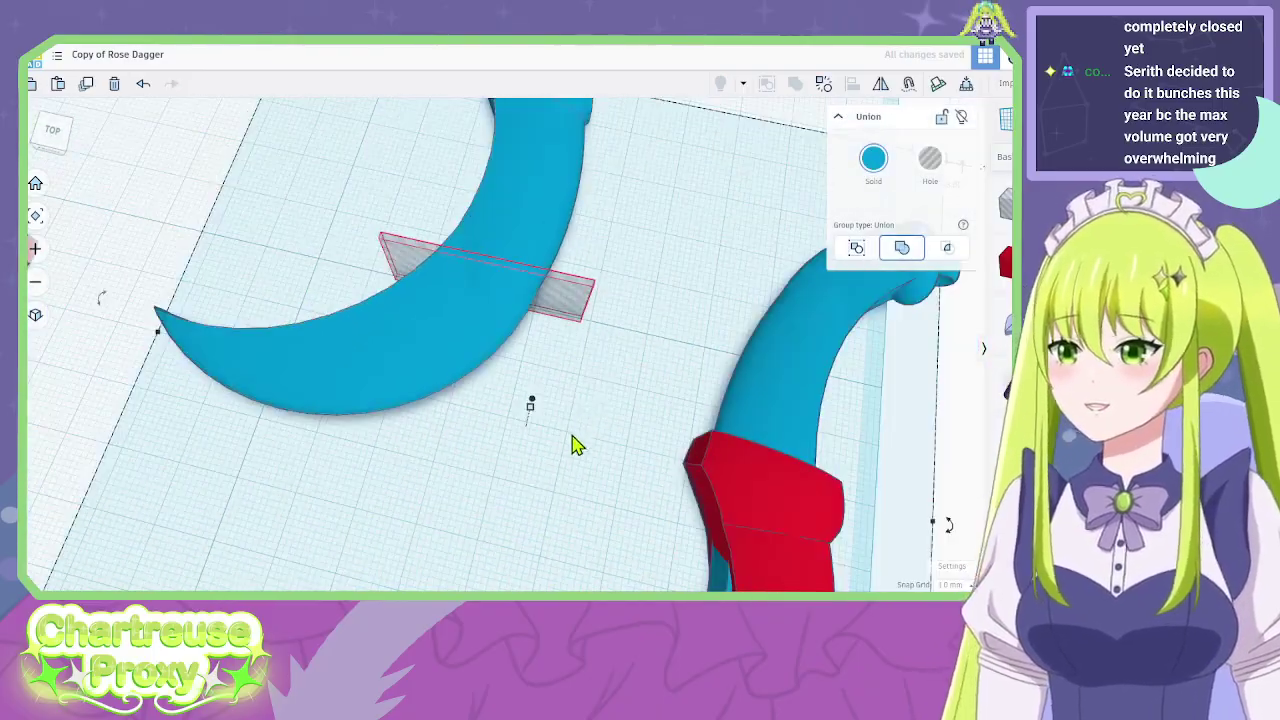
{"action": "scroll", "coordinate": [556, 436], "scroll_direction": "down", "scroll_amount": 3}
{"action": "left_click", "coordinate": [537, 455]}
{"action": "key", "text": "ctrl+z"}
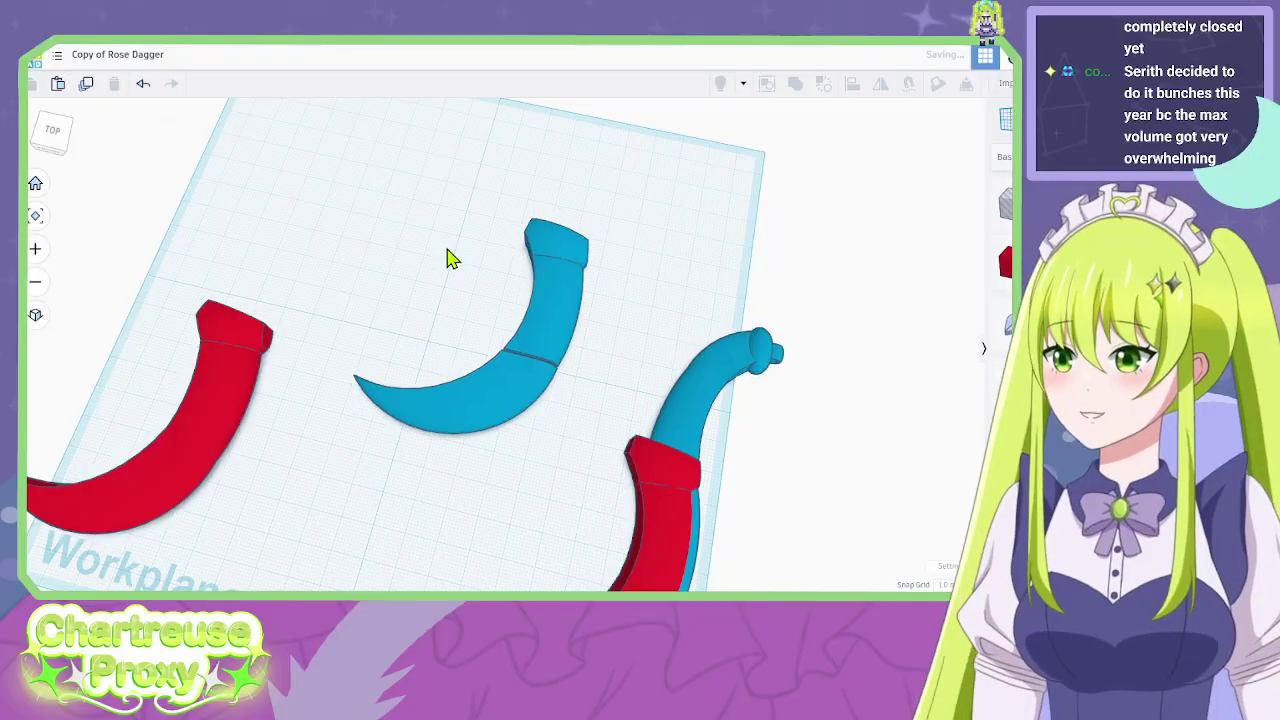
{"action": "key", "text": "ctrl+z"}
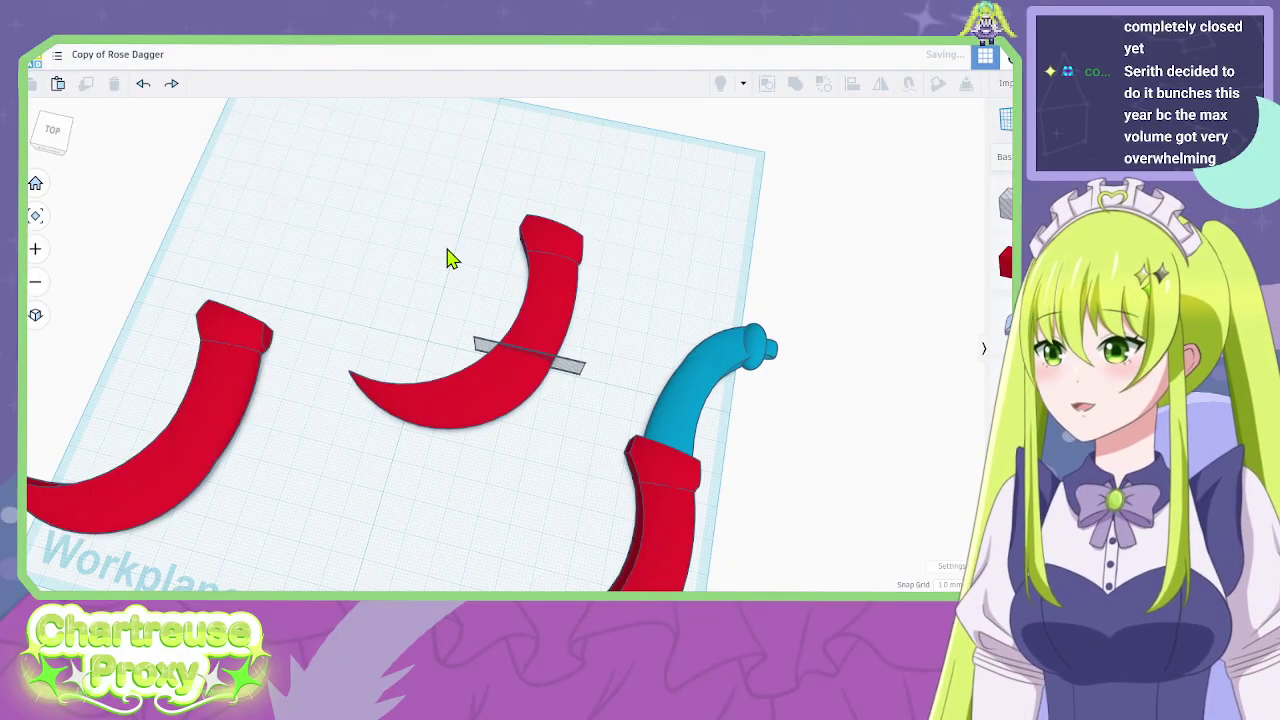
{"action": "right_click_drag", "start_coordinate": [564, 364], "coordinate": [370, 225]}
{"action": "left_click", "coordinate": [593, 385]}
{"action": "left_click", "coordinate": [761, 436]}
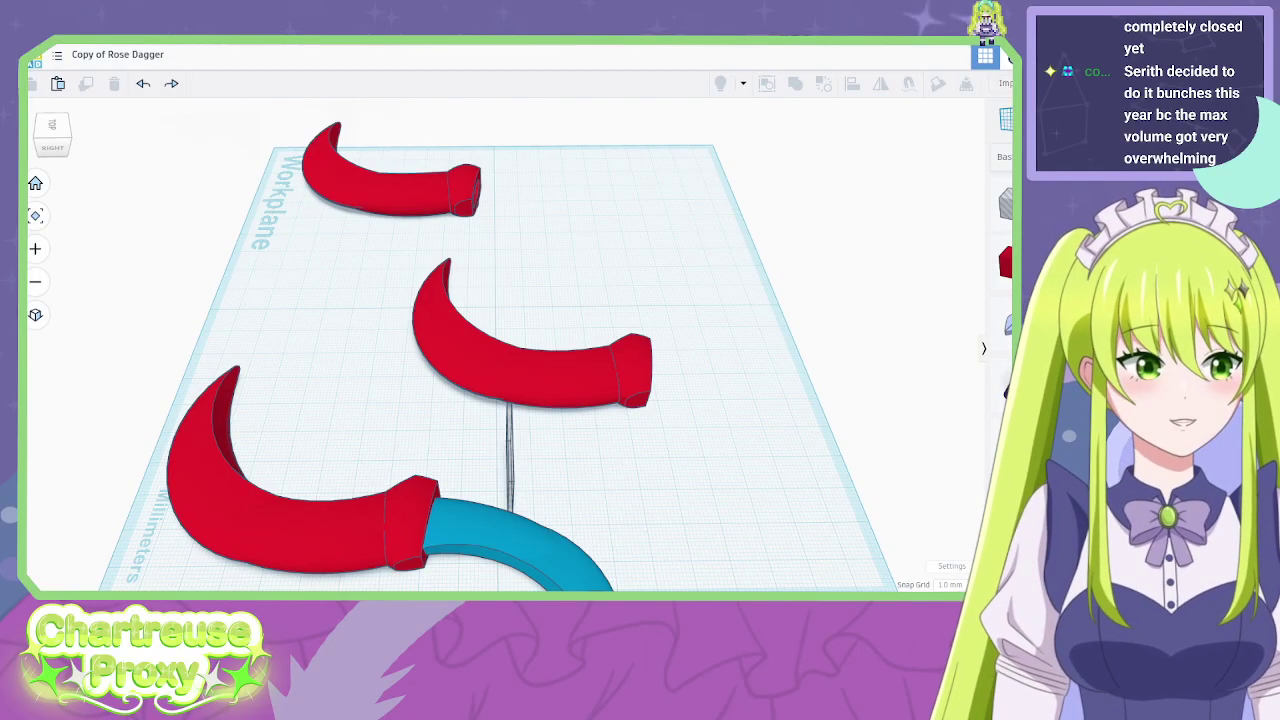
Switch to Ultimaker Cura and scale the imported dagger blade uniformly to 200%.
{"action": "key", "text": "alt+Tab"}
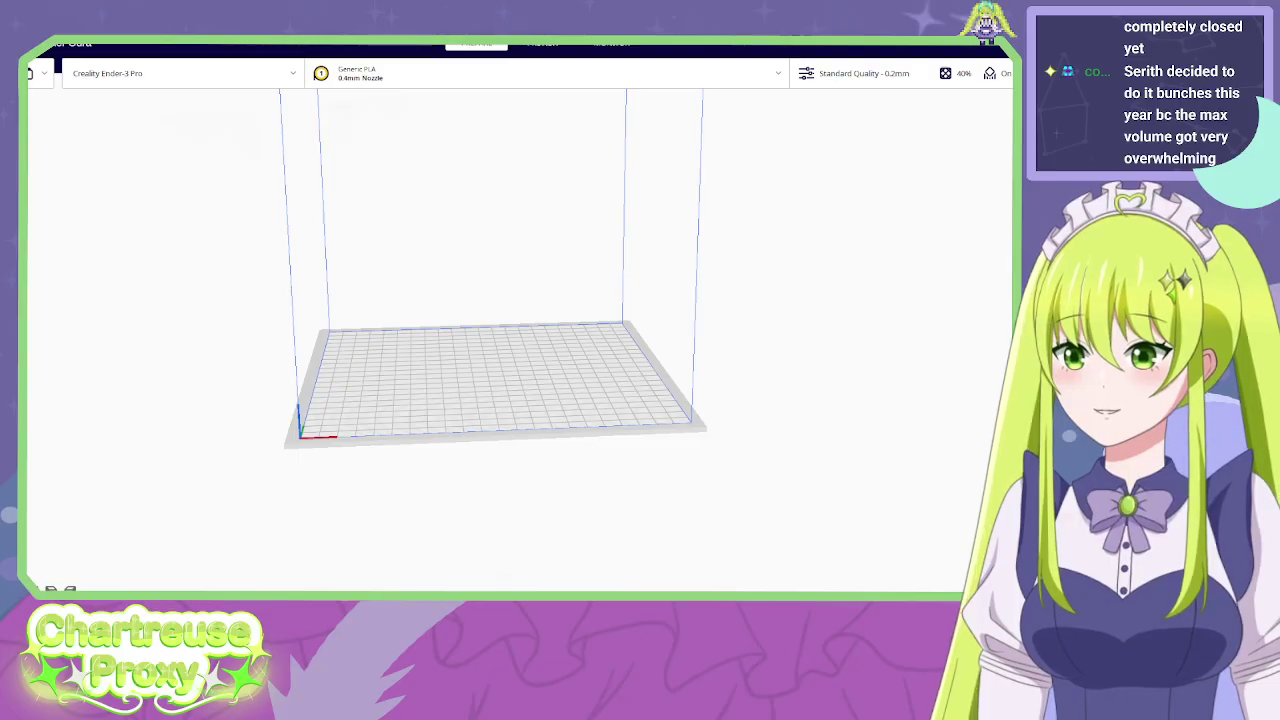
{"action": "right_click_drag", "start_coordinate": [620, 320], "coordinate": [685, 460]}
{"action": "left_click", "coordinate": [510, 345]}
{"action": "left_click", "coordinate": [12, 268]}
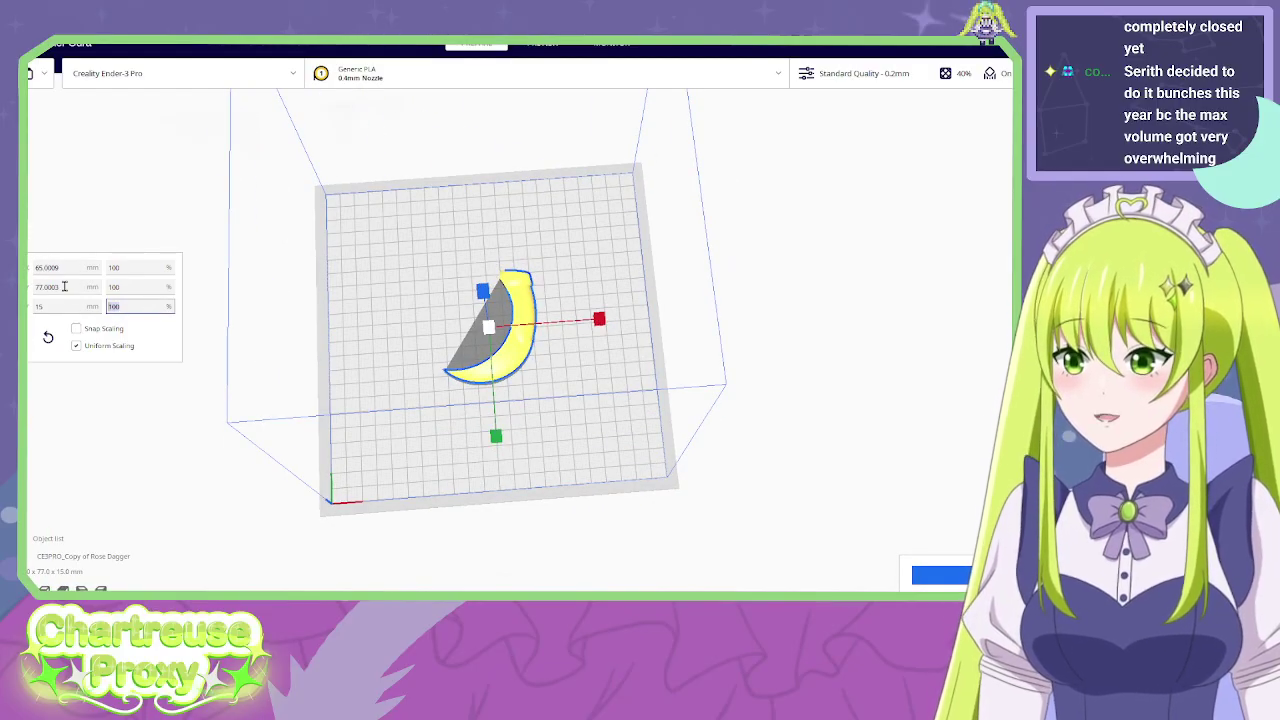
{"action": "type", "text": "0"}
{"action": "key", "text": "Return"}
{"action": "right_click_drag", "start_coordinate": [330, 360], "coordinate": [725, 438]}
{"action": "scroll", "coordinate": [532, 438], "scroll_direction": "up", "scroll_amount": 8}
Review the infill, support and adhesion settings, and examine the socket opening at the blade's guard end.
{"action": "left_click", "coordinate": [940, 84]}
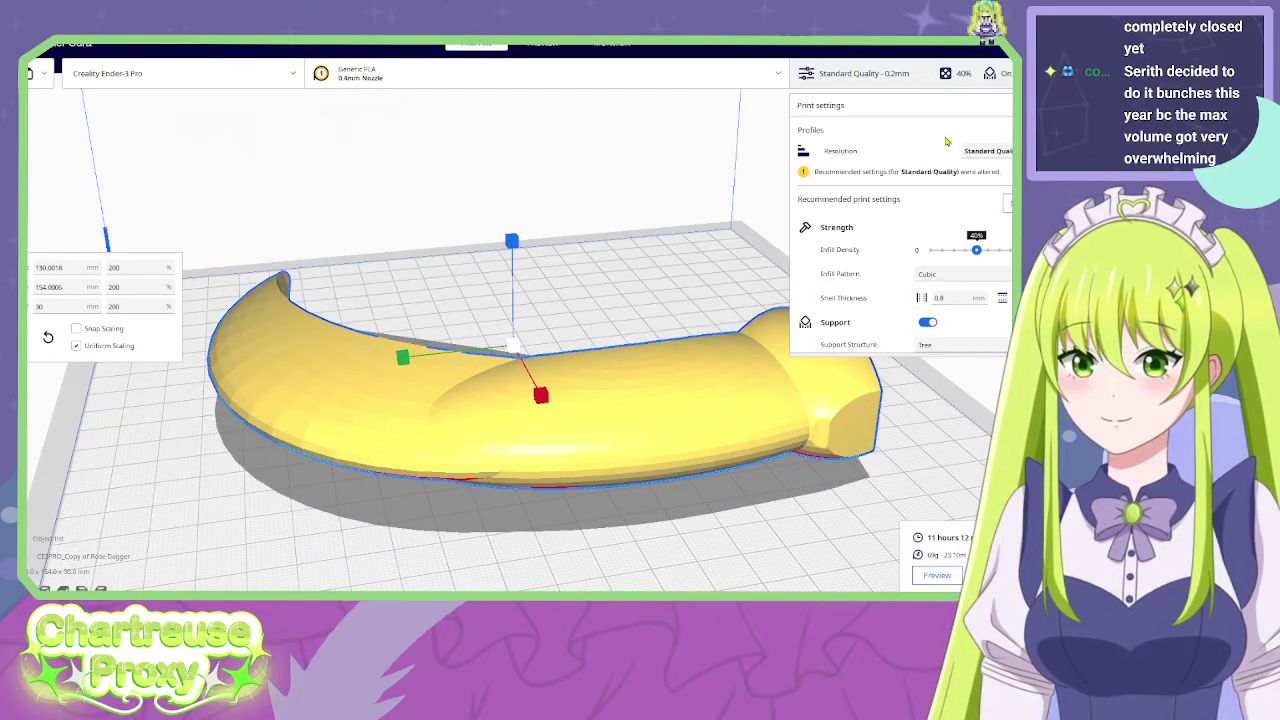
{"action": "scroll", "coordinate": [951, 303], "scroll_direction": "down", "scroll_amount": 2}
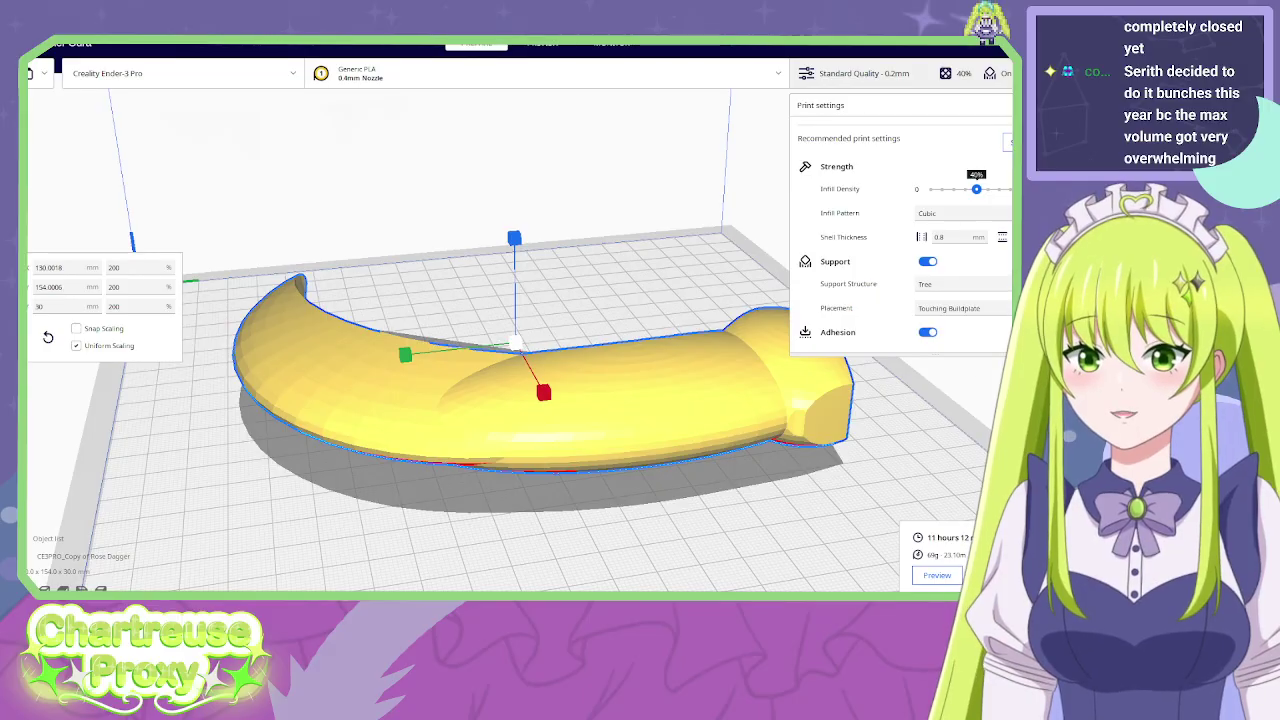
{"action": "left_click", "coordinate": [1000, 105]}
{"action": "right_click_drag", "start_coordinate": [985, 235], "coordinate": [830, 563]}
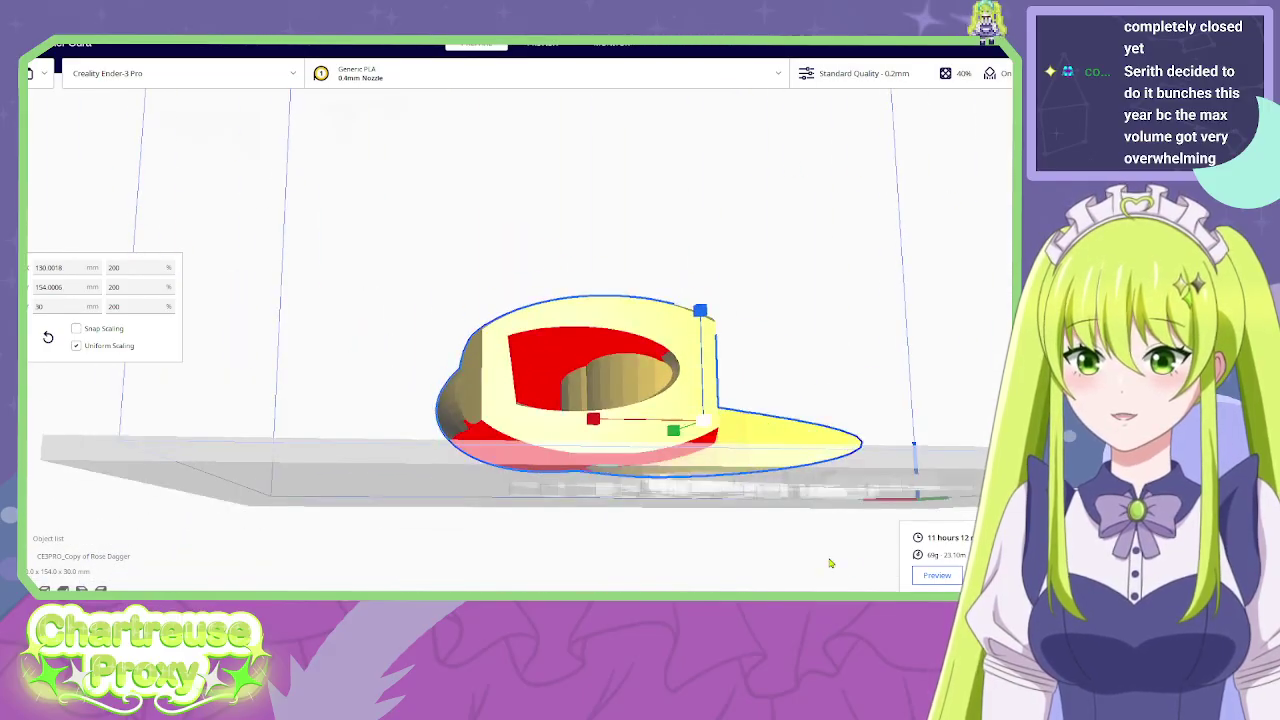
Preview the sliced blade and step through its layers to examine the infill, supports and internal socket.
{"action": "left_click", "coordinate": [932, 576]}
{"action": "right_click_drag", "start_coordinate": [884, 478], "coordinate": [1010, 510]}
{"action": "scroll", "coordinate": [901, 467], "scroll_direction": "up", "scroll_amount": 3}
{"action": "scroll", "coordinate": [860, 376], "scroll_direction": "down", "scroll_amount": 3}
{"action": "right_click_drag", "start_coordinate": [855, 376], "coordinate": [975, 346]}
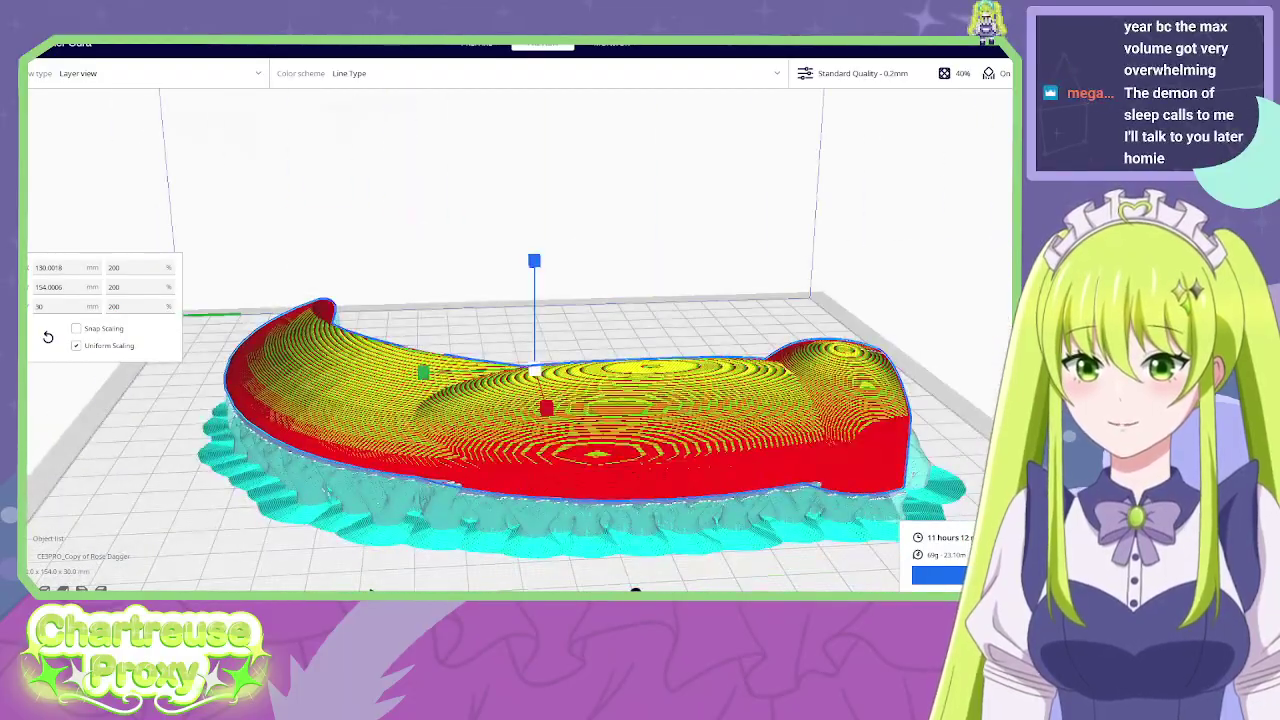
{"action": "left_click_drag", "start_coordinate": [1070, 215], "coordinate": [1070, 295]}
{"action": "left_click_drag", "start_coordinate": [1056, 322], "coordinate": [1056, 352]}
{"action": "right_click_drag", "start_coordinate": [690, 262], "coordinate": [923, 368]}
{"action": "scroll", "coordinate": [923, 368], "scroll_direction": "down", "scroll_amount": 5}
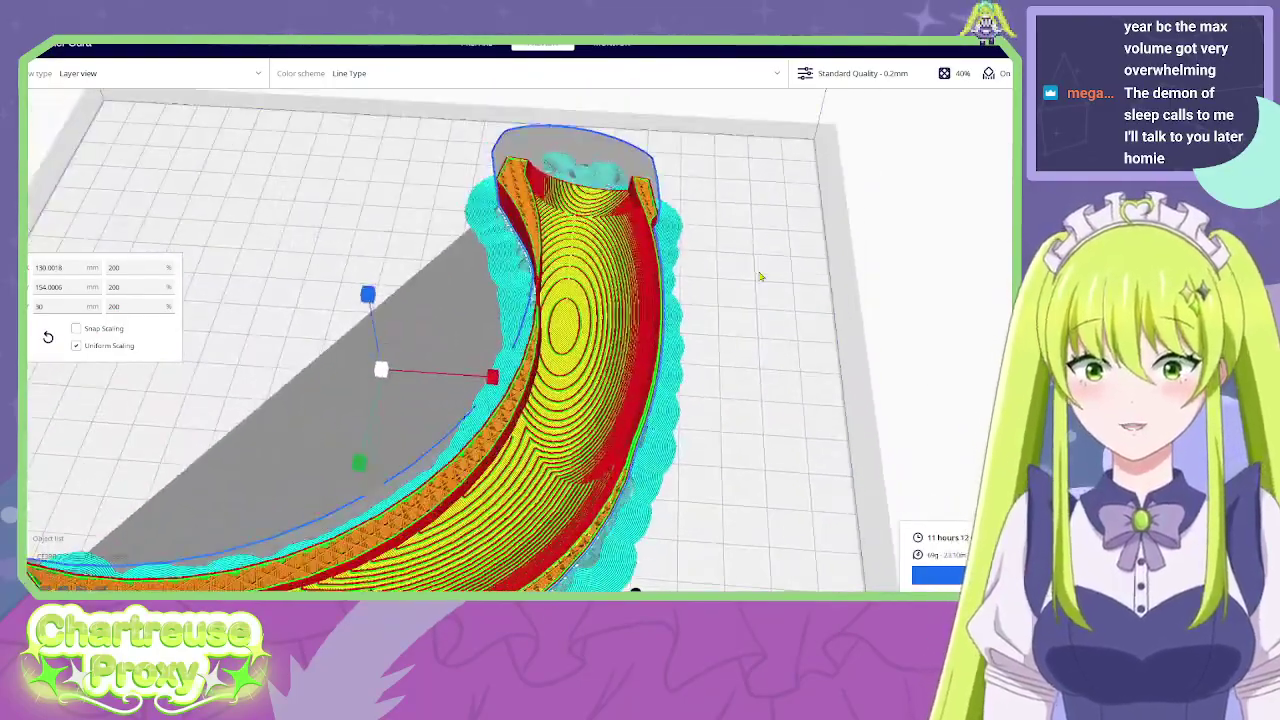
{"action": "left_click_drag", "start_coordinate": [1056, 352], "coordinate": [1056, 300]}
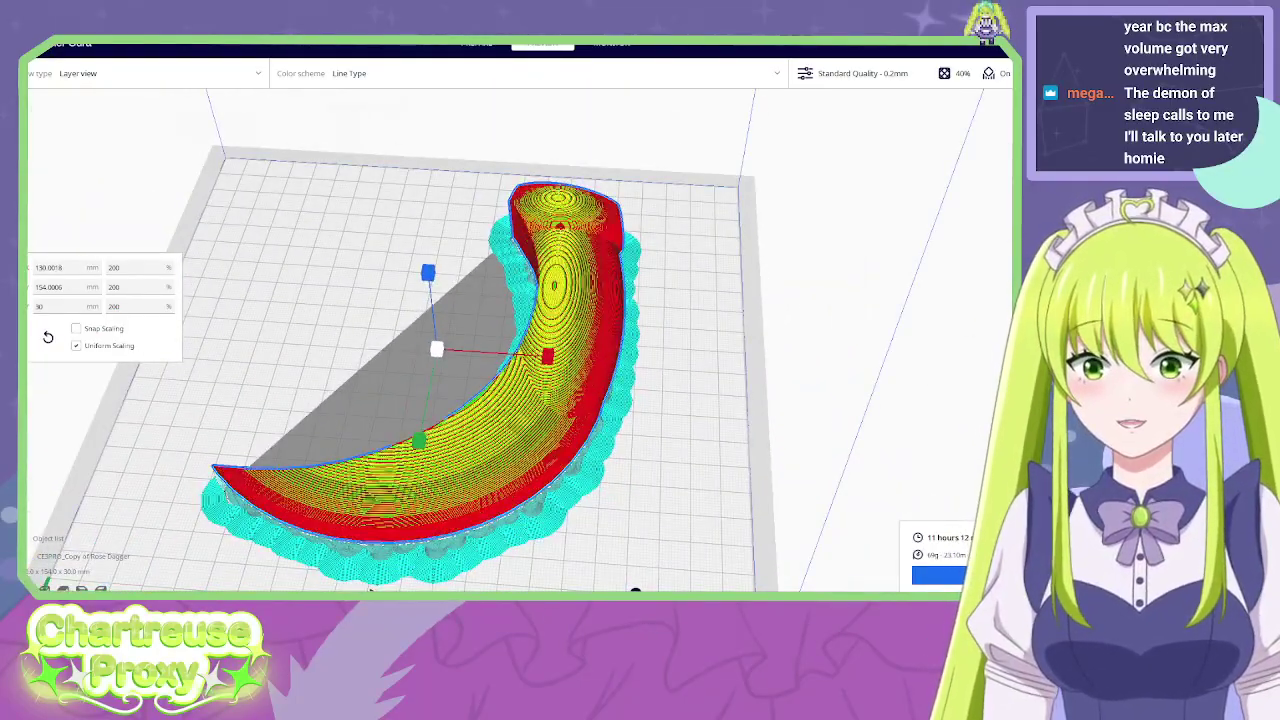
Scale the blade uniformly to 250% and examine its sliced preview on the build plate from several angles.
{"action": "double_click", "coordinate": [140, 306]}
{"action": "type", "text": "250"}
{"action": "key", "text": "Return"}
{"action": "right_click_drag", "start_coordinate": [330, 288], "coordinate": [515, 365]}
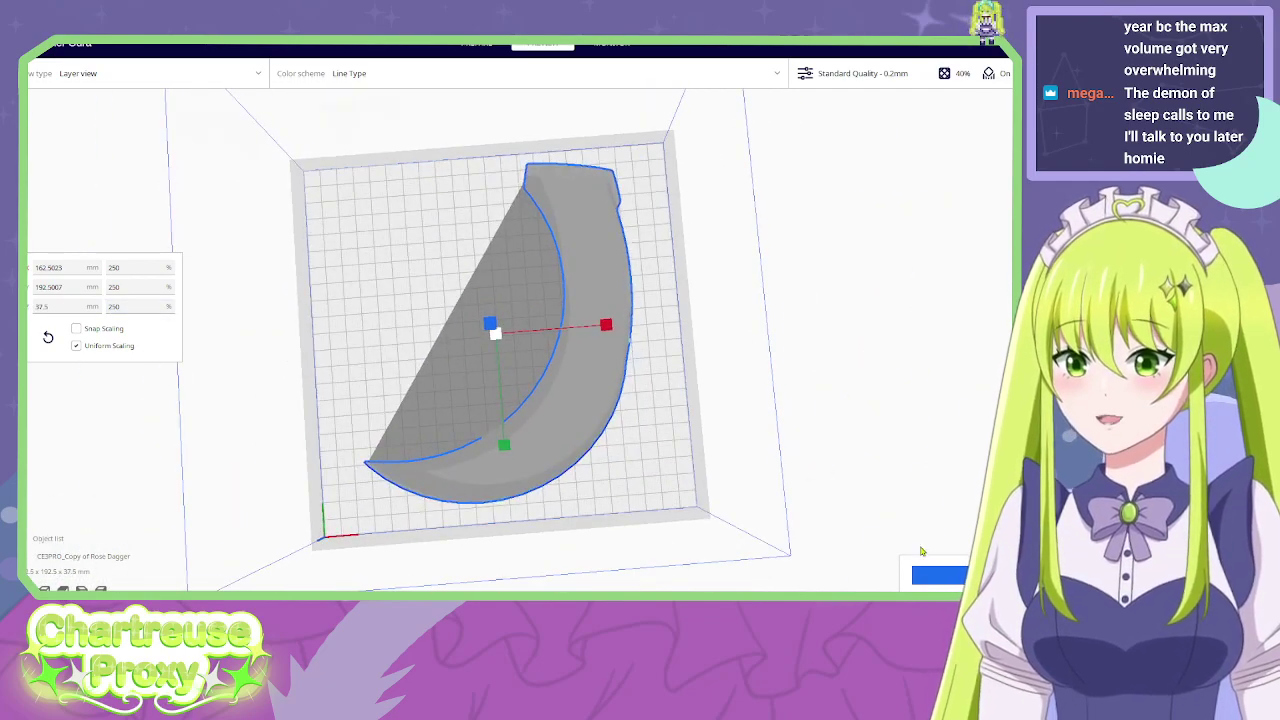
{"action": "right_click_drag", "start_coordinate": [683, 393], "coordinate": [632, 430]}
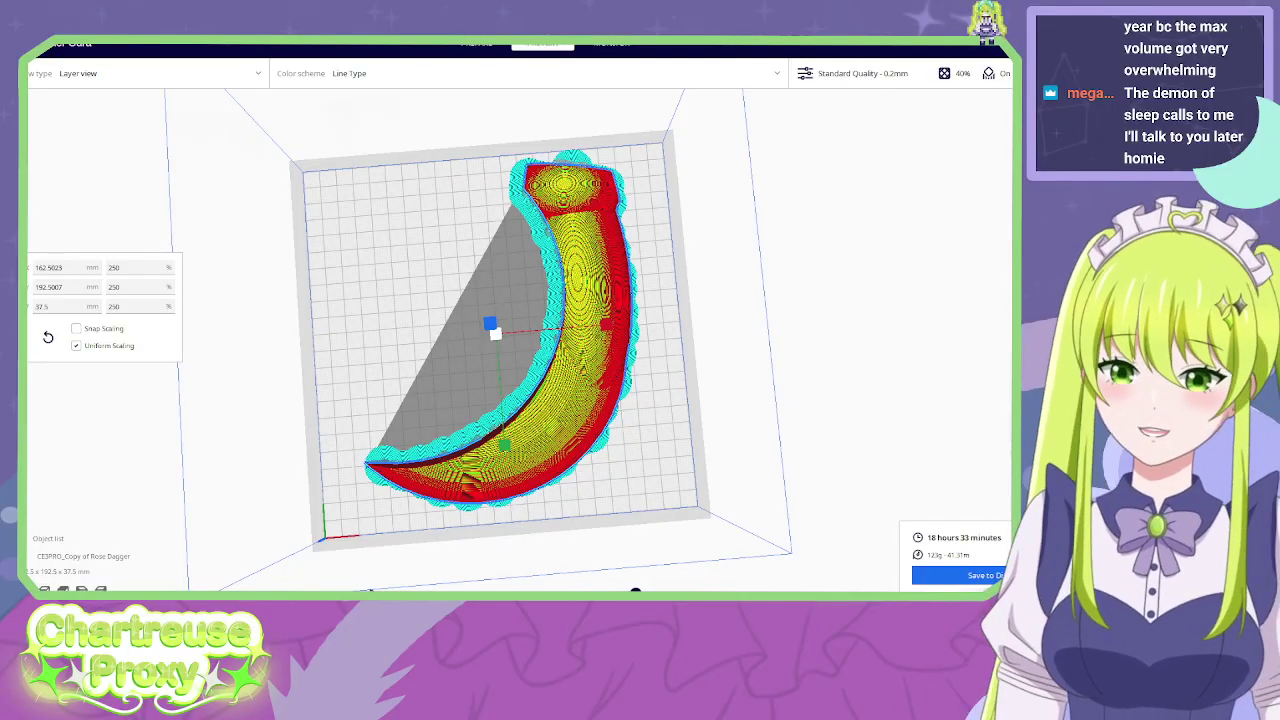
{"action": "right_click_drag", "start_coordinate": [658, 326], "coordinate": [638, 306]}
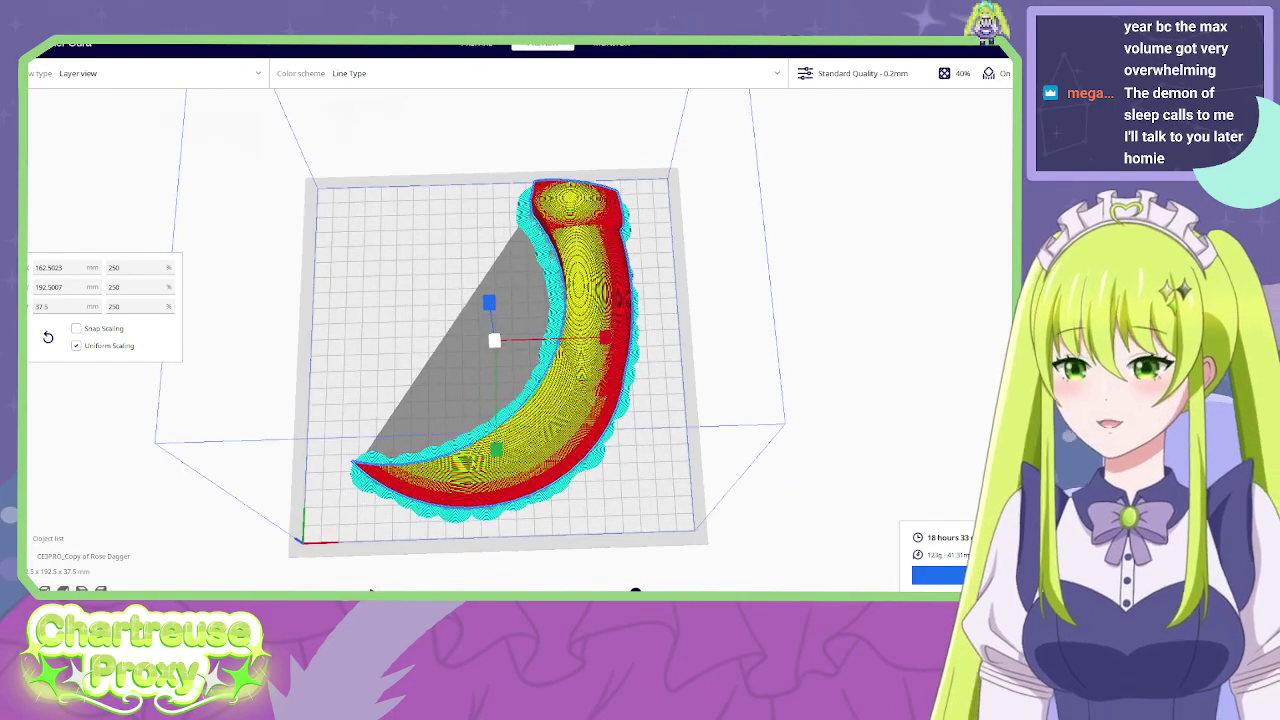
{"action": "right_click_drag", "start_coordinate": [661, 371], "coordinate": [742, 463]}
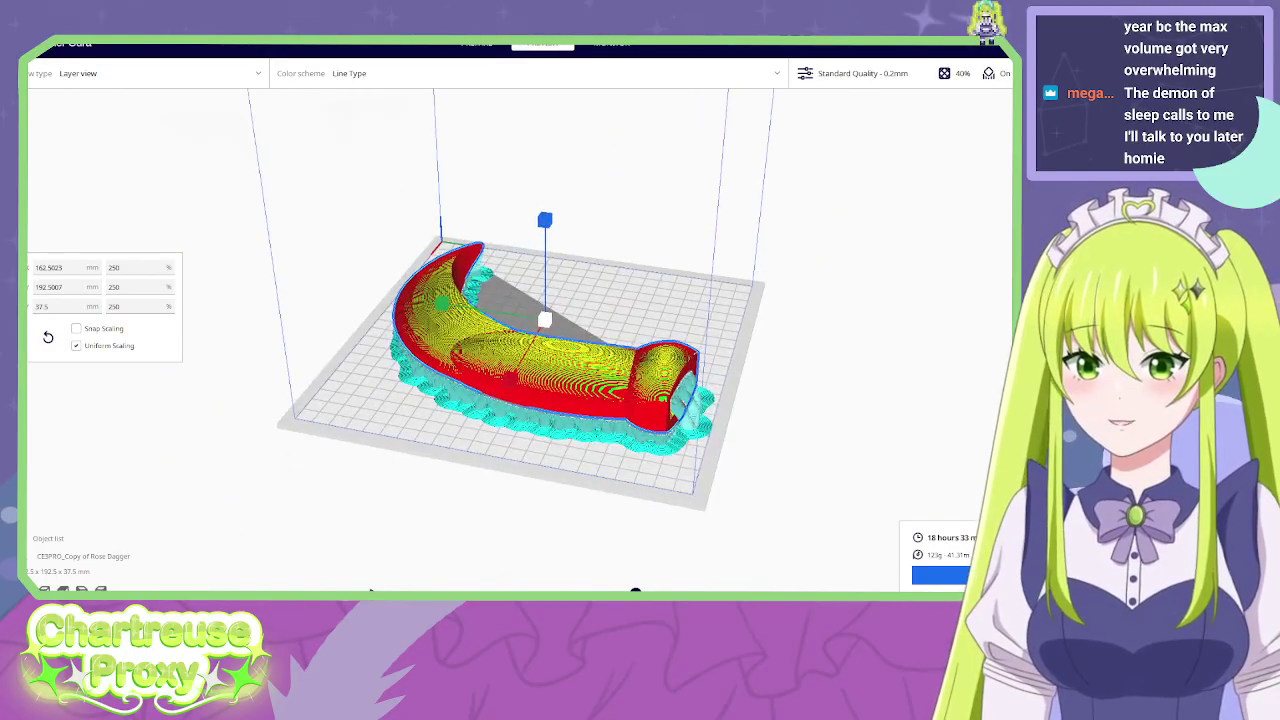
{"action": "mouse_move", "coordinate": [1082, 222]}
{"action": "left_mouse_down"}
{"action": "mouse_move", "coordinate": [1082, 395]}
{"action": "mouse_move", "coordinate": [1082, 222]}
{"action": "left_mouse_up"}
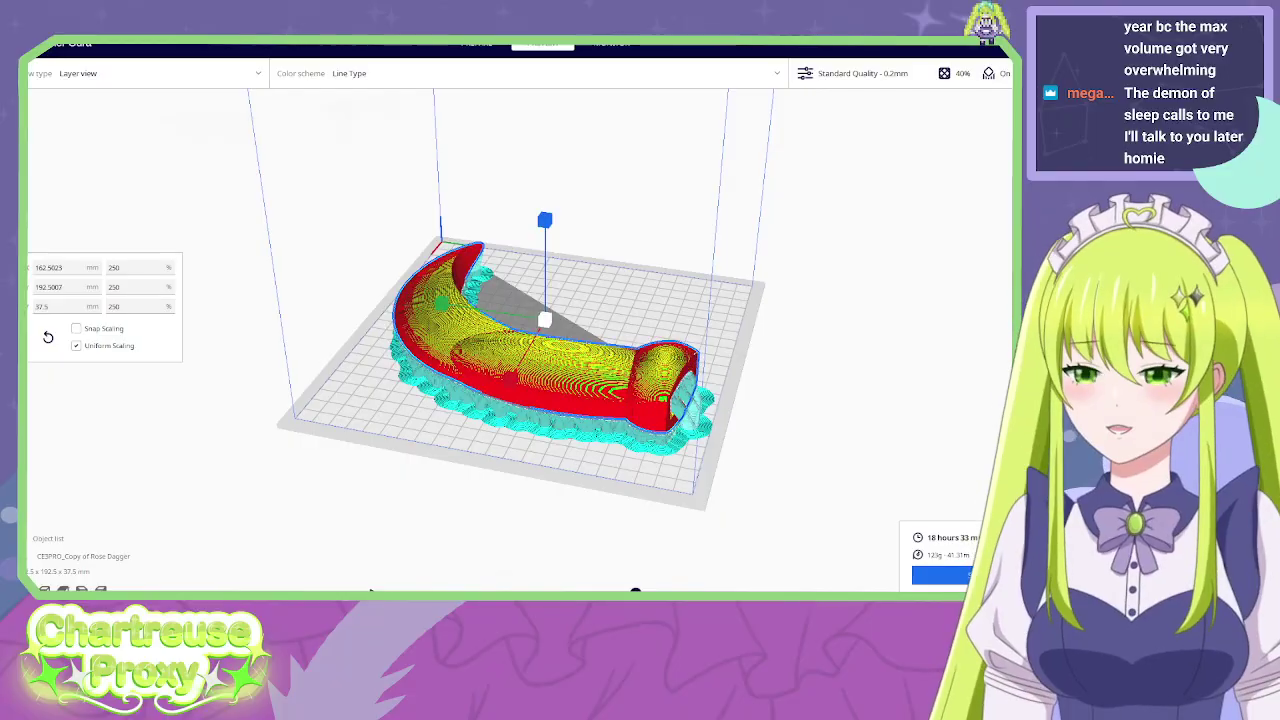
{"action": "right_click_drag", "start_coordinate": [675, 372], "coordinate": [734, 378]}
Delete the blade from the build plate and scale the one-piece handle model uniformly to 250%.
{"action": "key", "text": "Delete"}
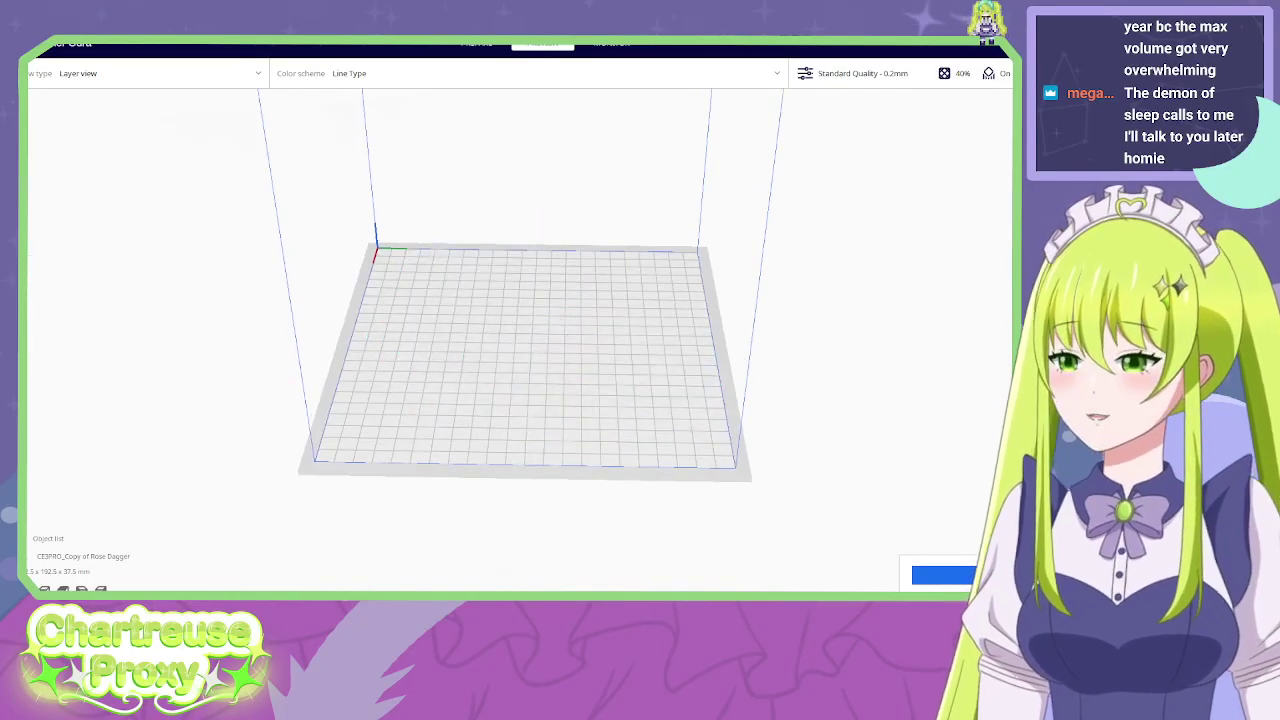
{"action": "right_click_drag", "start_coordinate": [440, 345], "coordinate": [495, 345]}
{"action": "left_click", "coordinate": [495, 341]}
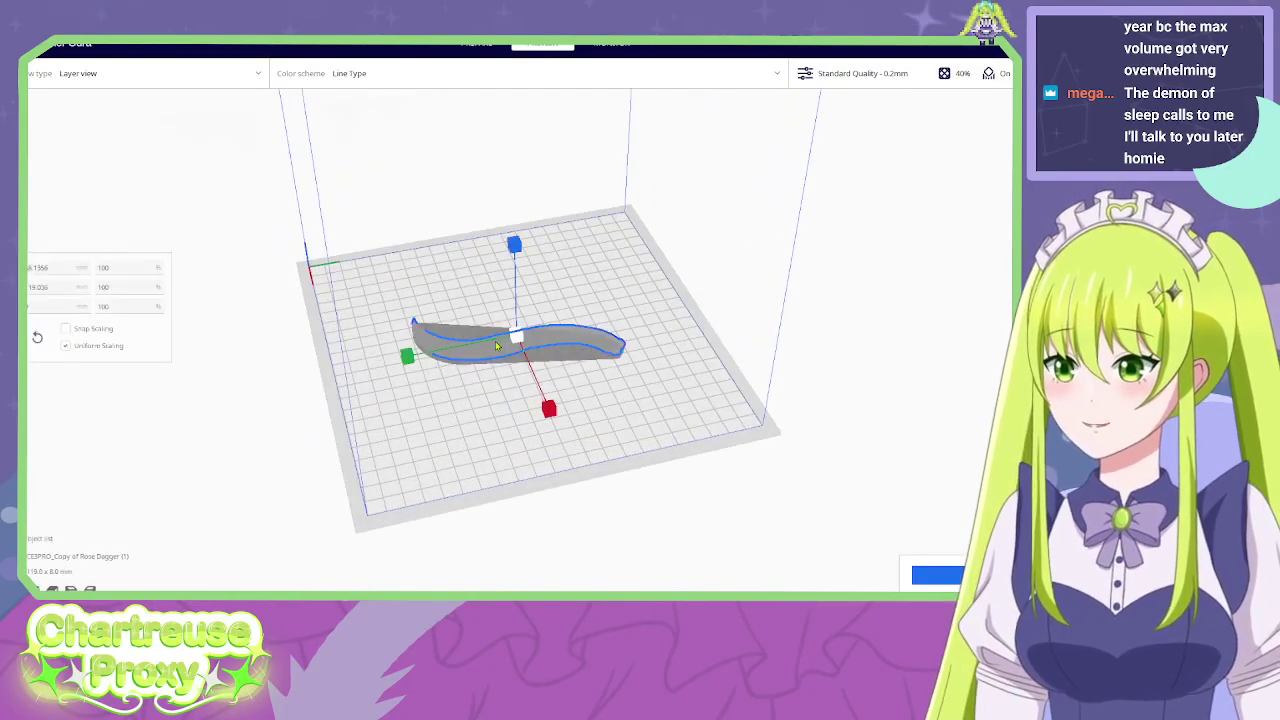
{"action": "left_click_drag", "start_coordinate": [132, 305], "coordinate": [45, 293]}
{"action": "type", "text": "250"}
{"action": "key", "text": "Return"}
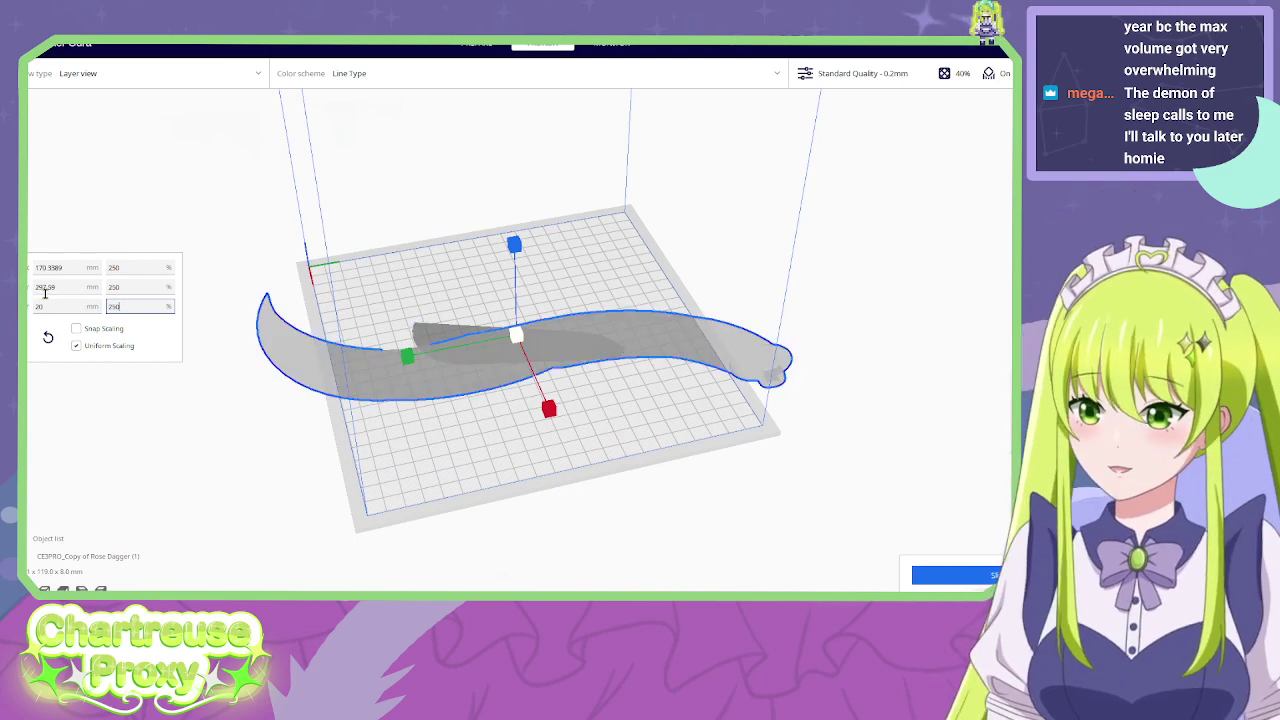
Try rotating the one-piece handle by 90° to stand it upright, and check its fit on the build plate from above.
{"action": "right_click_drag", "start_coordinate": [400, 300], "coordinate": [200, 279]}
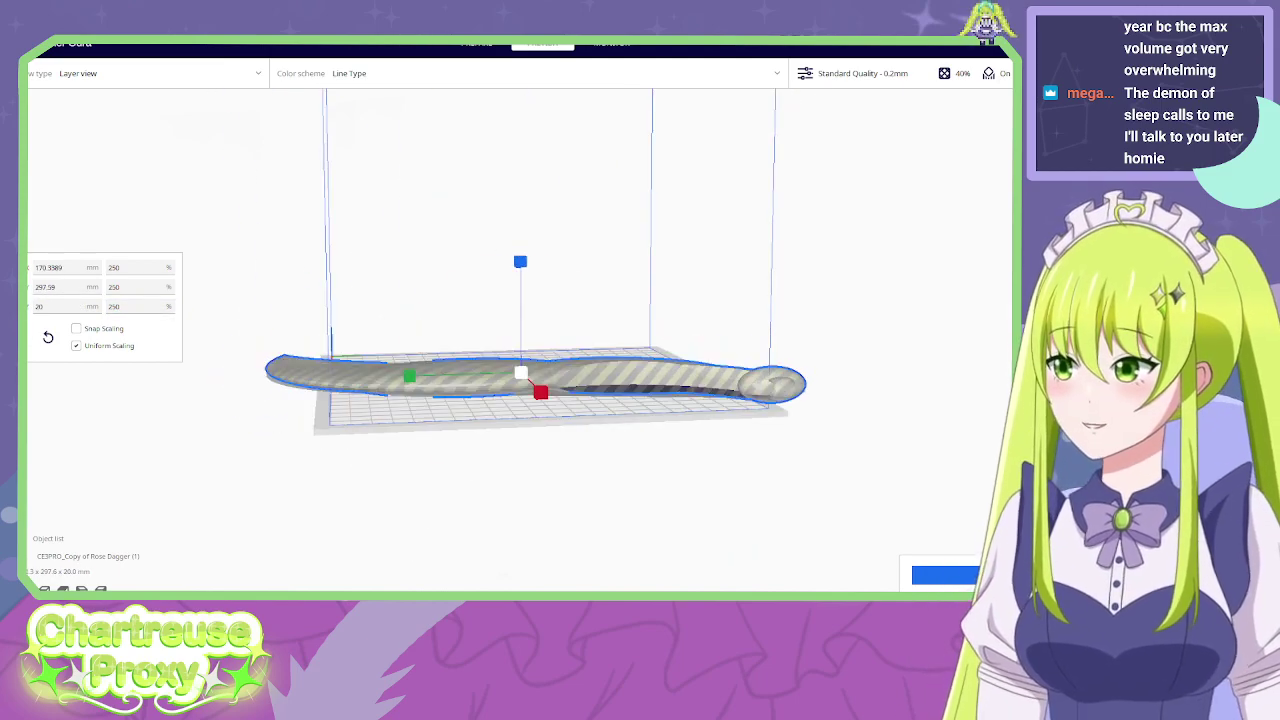
{"action": "left_click", "coordinate": [15, 336]}
{"action": "left_click_drag", "start_coordinate": [417, 333], "coordinate": [646, 286]}
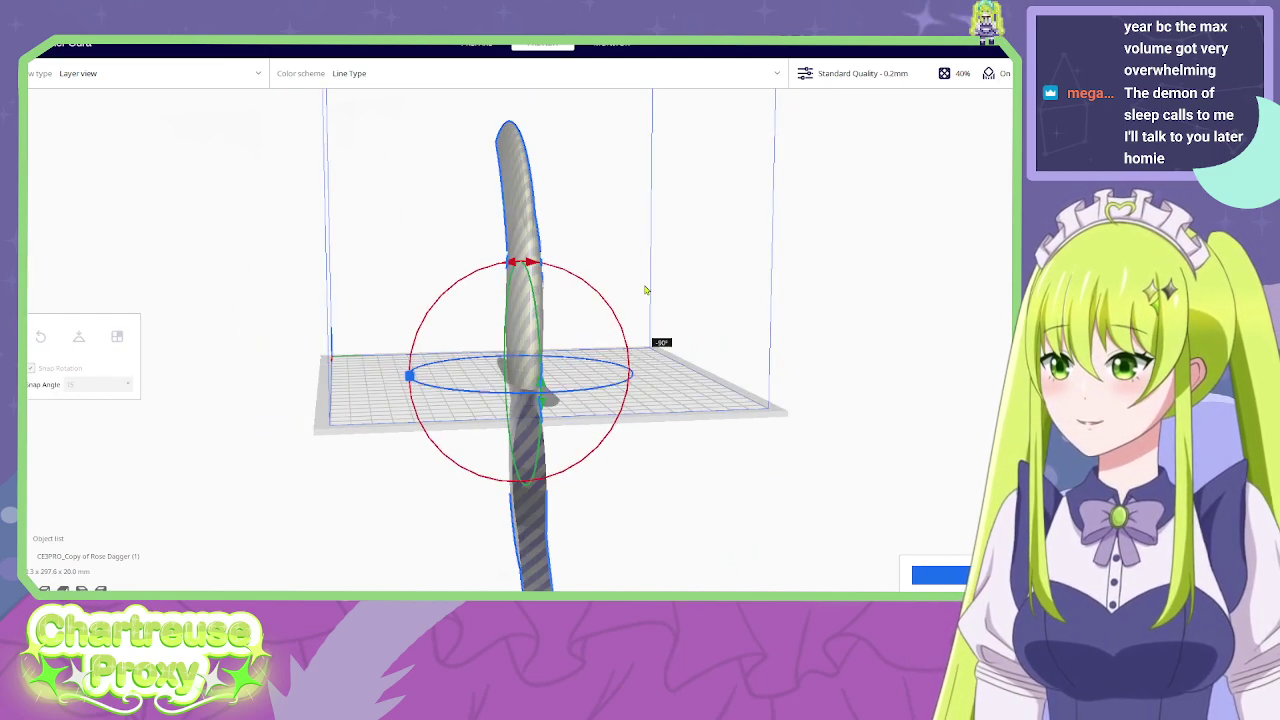
{"action": "right_click_drag", "start_coordinate": [829, 249], "coordinate": [541, 302]}
{"action": "left_click", "coordinate": [814, 380]}
{"action": "left_click", "coordinate": [541, 302]}
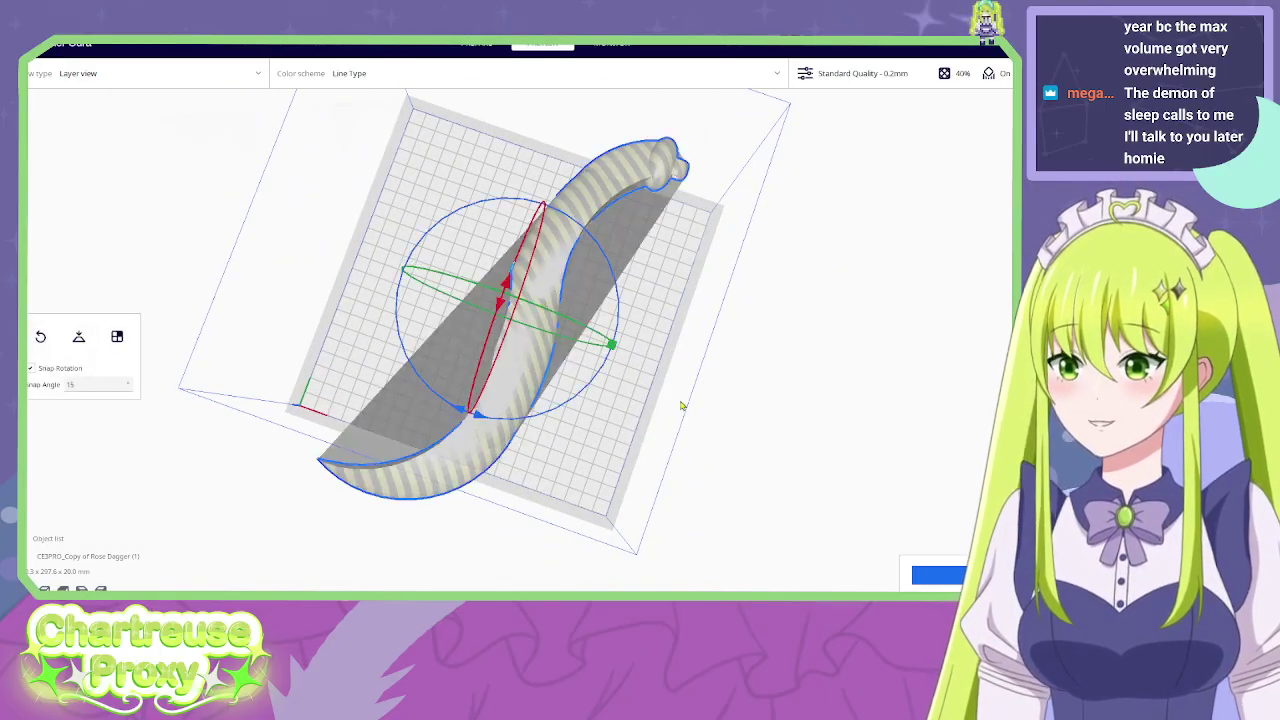
{"action": "left_click", "coordinate": [586, 429]}
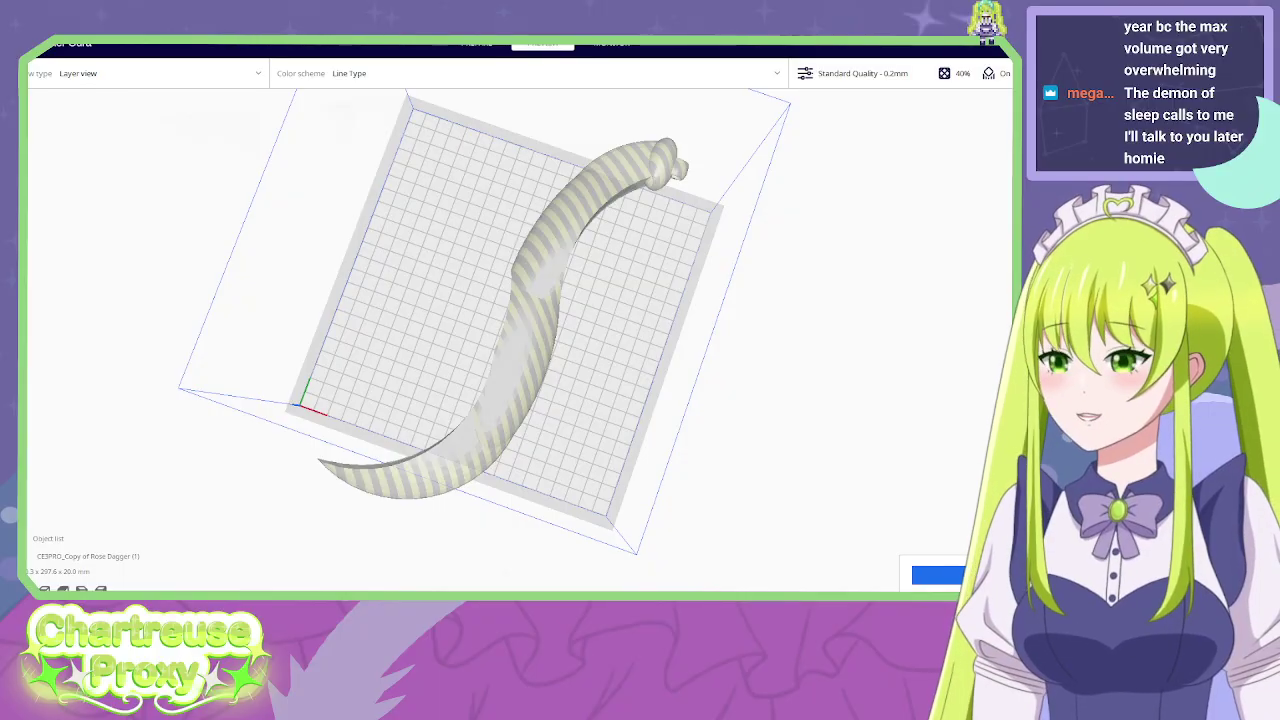
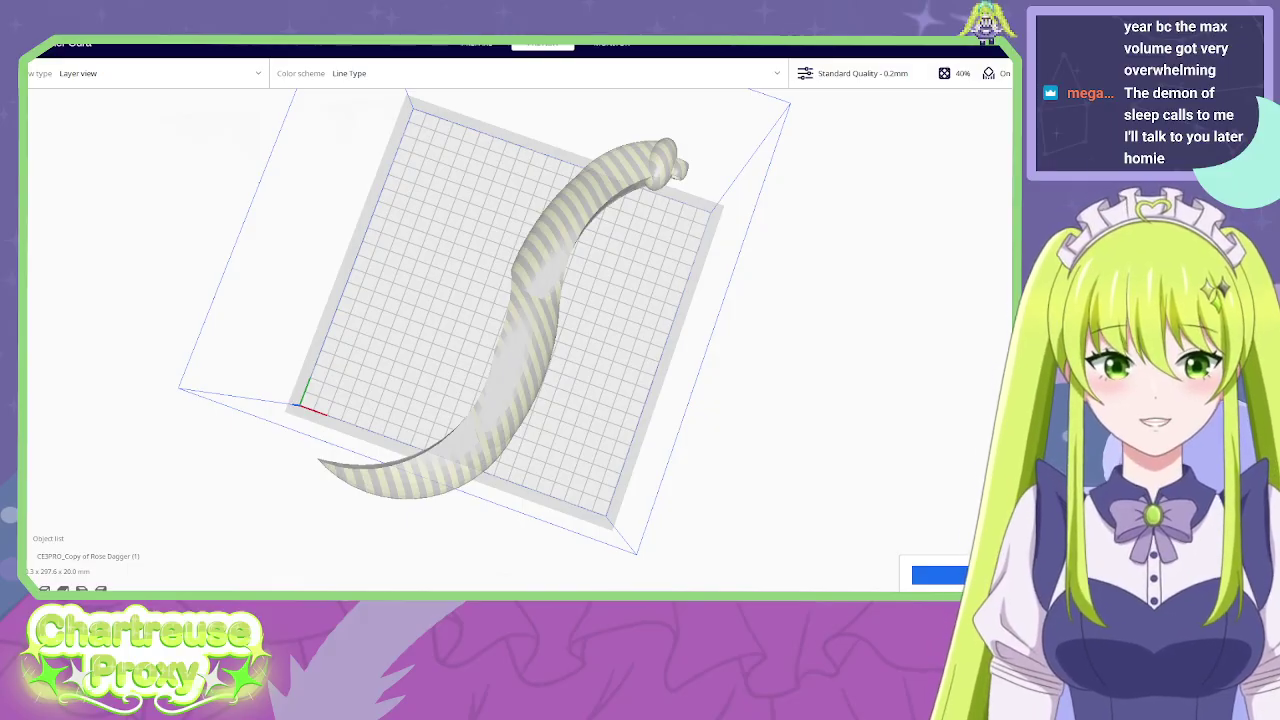
Switch back to Tinkercad, close the export dialog, and move the blue one-piece handle out from under the red blade.
{"action": "key", "text": "alt+Tab"}
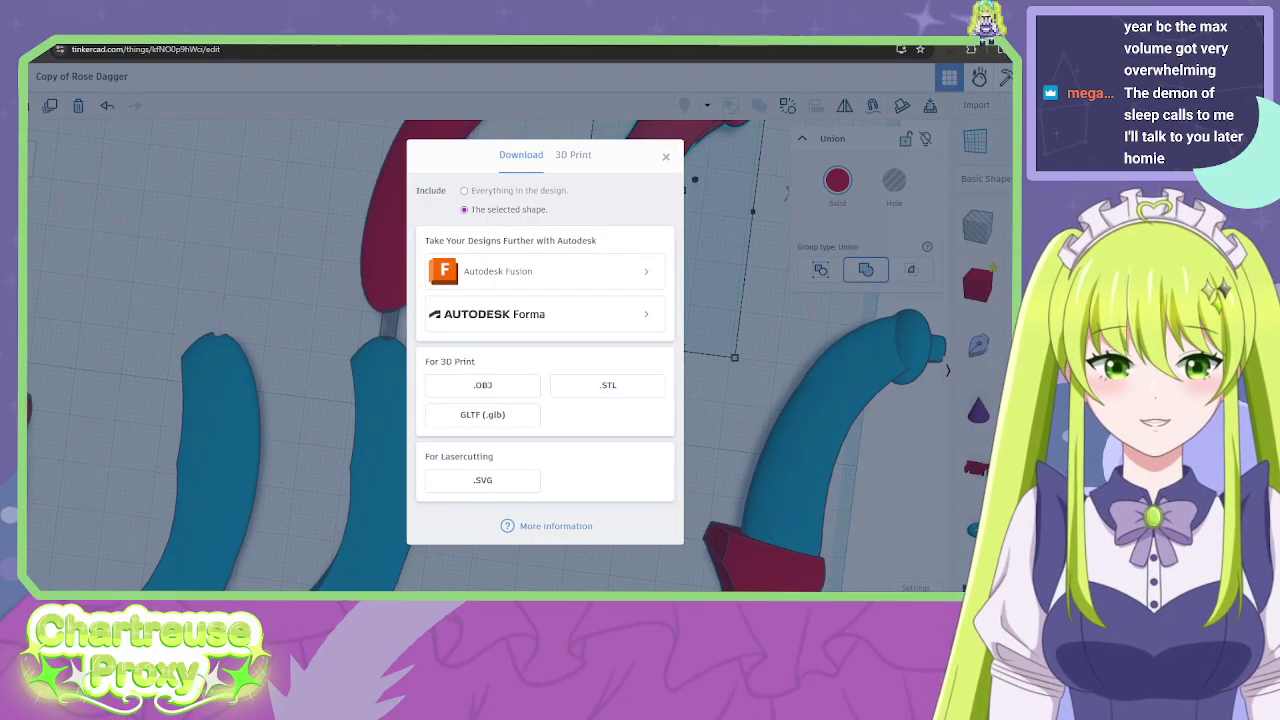
{"action": "left_click", "coordinate": [666, 157]}
{"action": "left_click", "coordinate": [664, 470]}
{"action": "right_click_drag", "start_coordinate": [664, 470], "coordinate": [823, 391]}
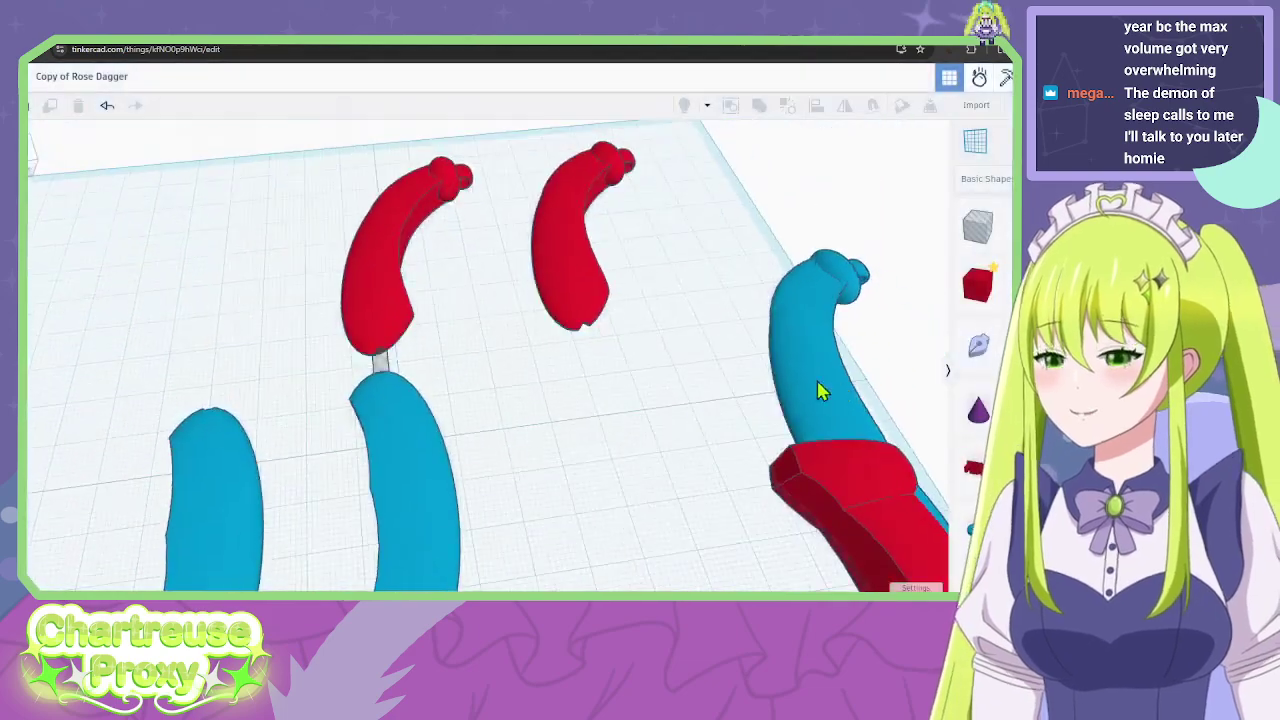
{"action": "left_click_drag", "start_coordinate": [823, 391], "coordinate": [697, 252]}
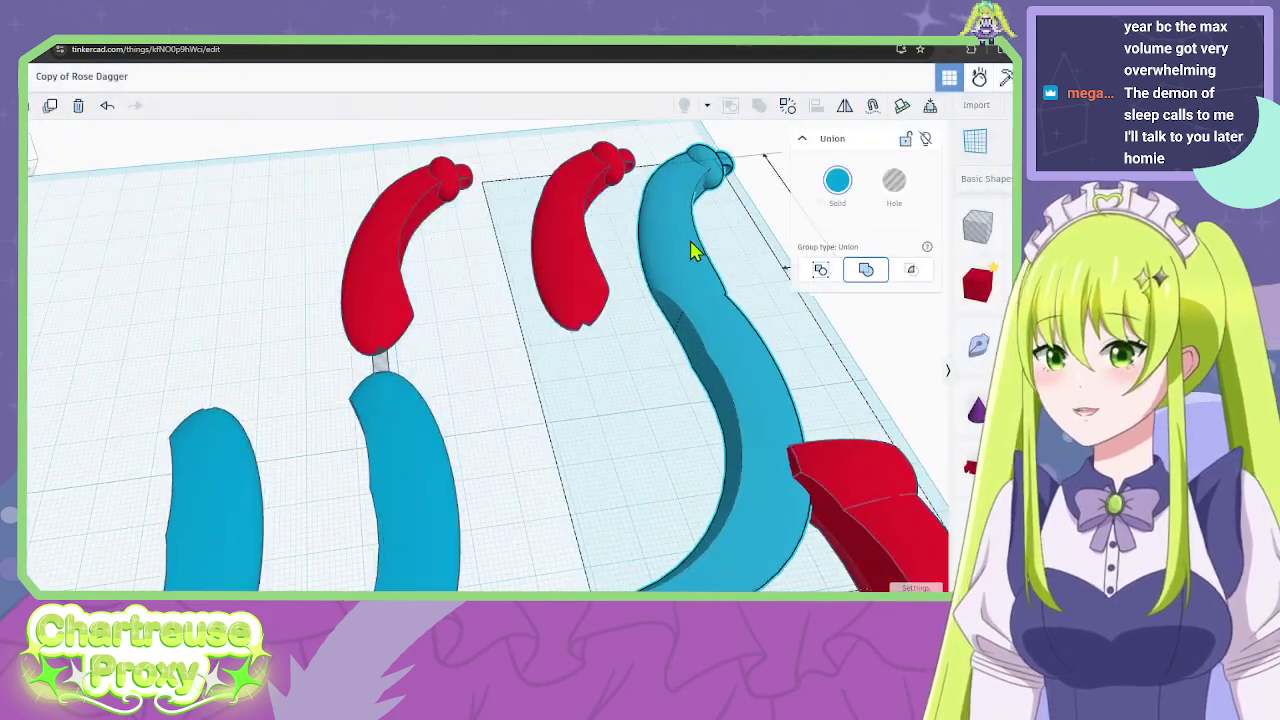
Select the cylinder hole bridging the red and blue handle halves and examine how it connects them.
{"action": "left_click", "coordinate": [370, 345]}
{"action": "left_click", "coordinate": [503, 386]}
{"action": "scroll", "coordinate": [460, 428], "scroll_direction": "up", "scroll_amount": 3}
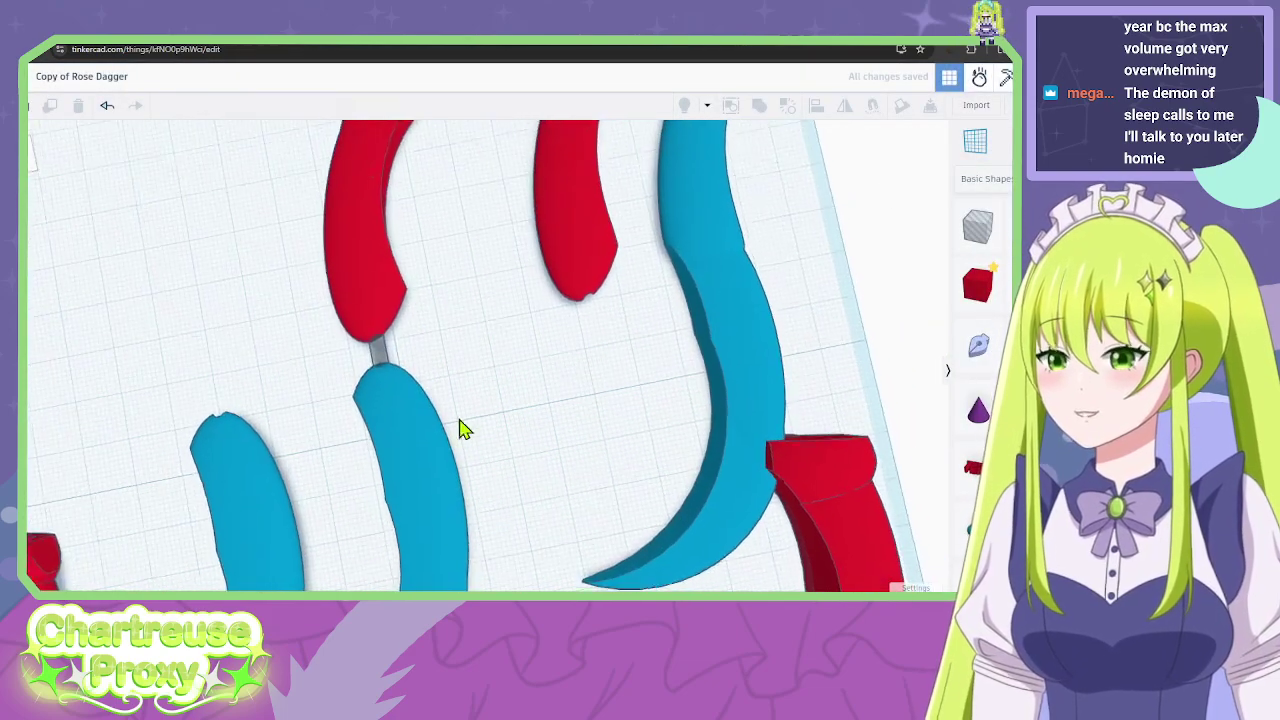
{"action": "left_click", "coordinate": [373, 350]}
{"action": "right_click_drag", "start_coordinate": [543, 343], "coordinate": [671, 473]}
{"action": "scroll", "coordinate": [672, 473], "scroll_direction": "up", "scroll_amount": 2}
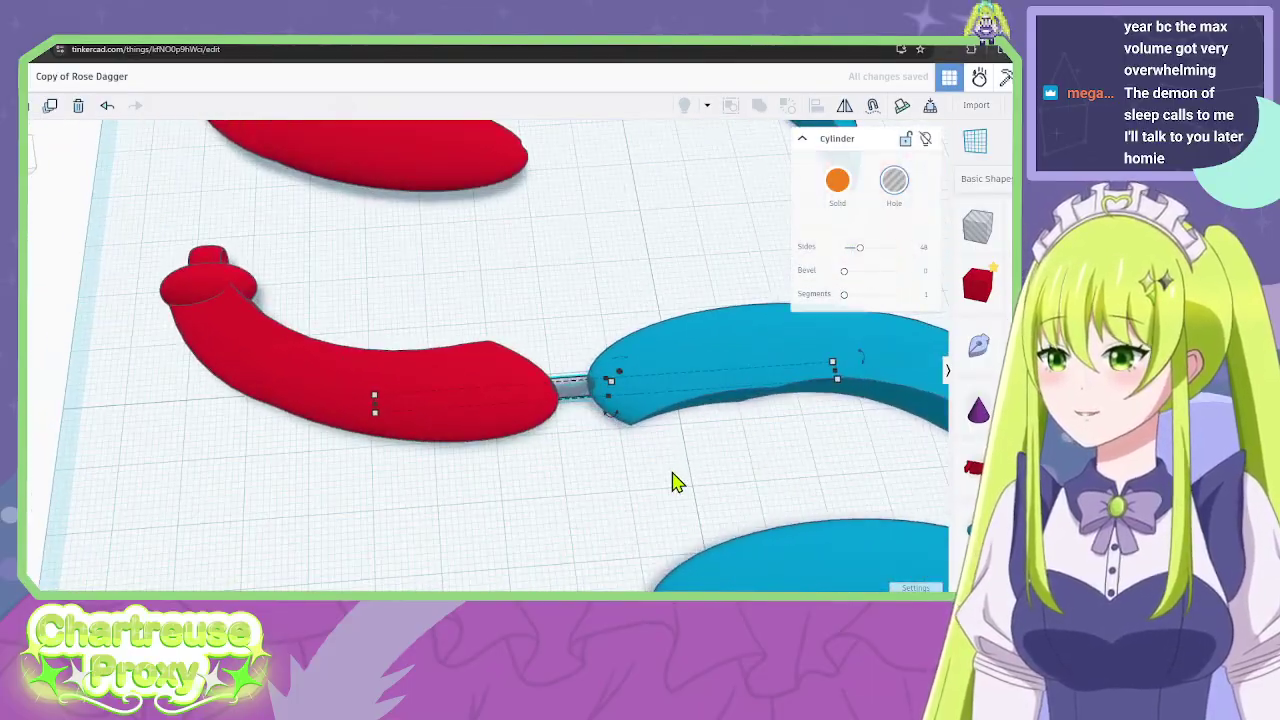
{"action": "scroll", "coordinate": [672, 473], "scroll_direction": "down", "scroll_amount": 3}
Move the separate notched red and blue handle halves into the open area beside the pair bridged by the cylinder.
{"action": "left_click_drag", "start_coordinate": [490, 263], "coordinate": [474, 570]}
{"action": "middle_click_drag", "start_coordinate": [477, 515], "coordinate": [440, 282]}
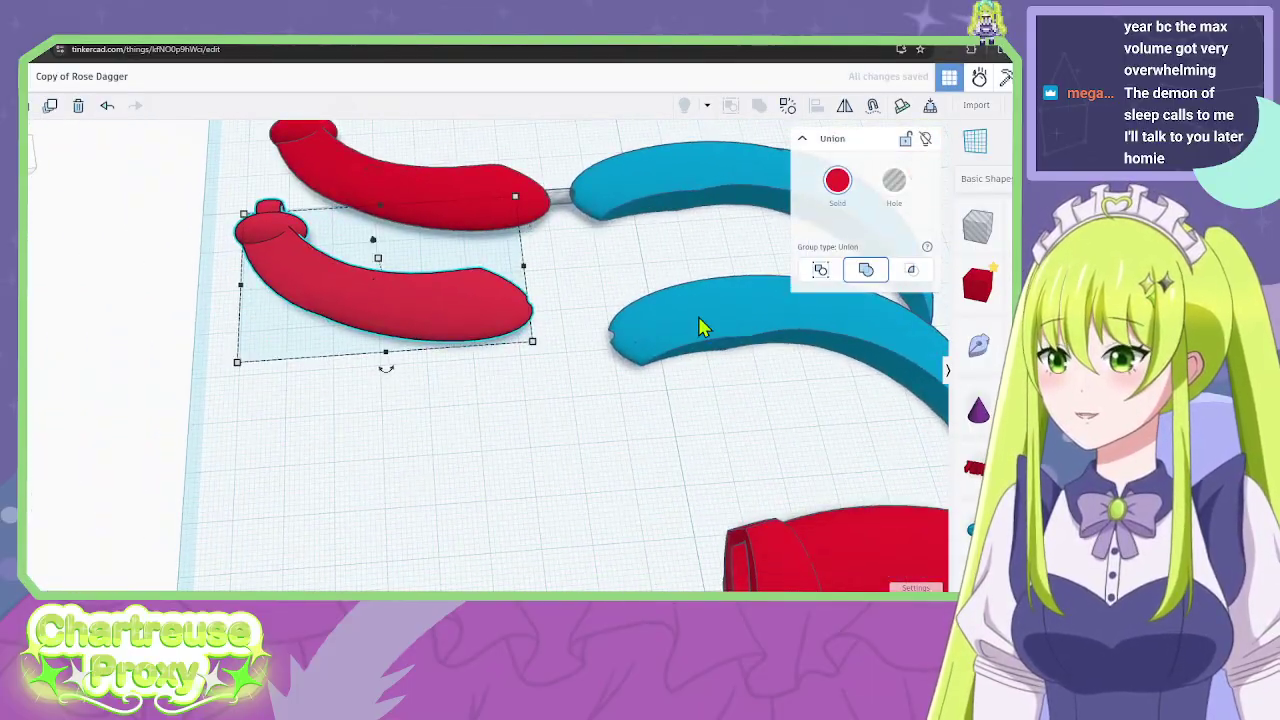
{"action": "left_click_drag", "start_coordinate": [700, 319], "coordinate": [663, 387]}
{"action": "right_click_drag", "start_coordinate": [521, 417], "coordinate": [484, 430]}
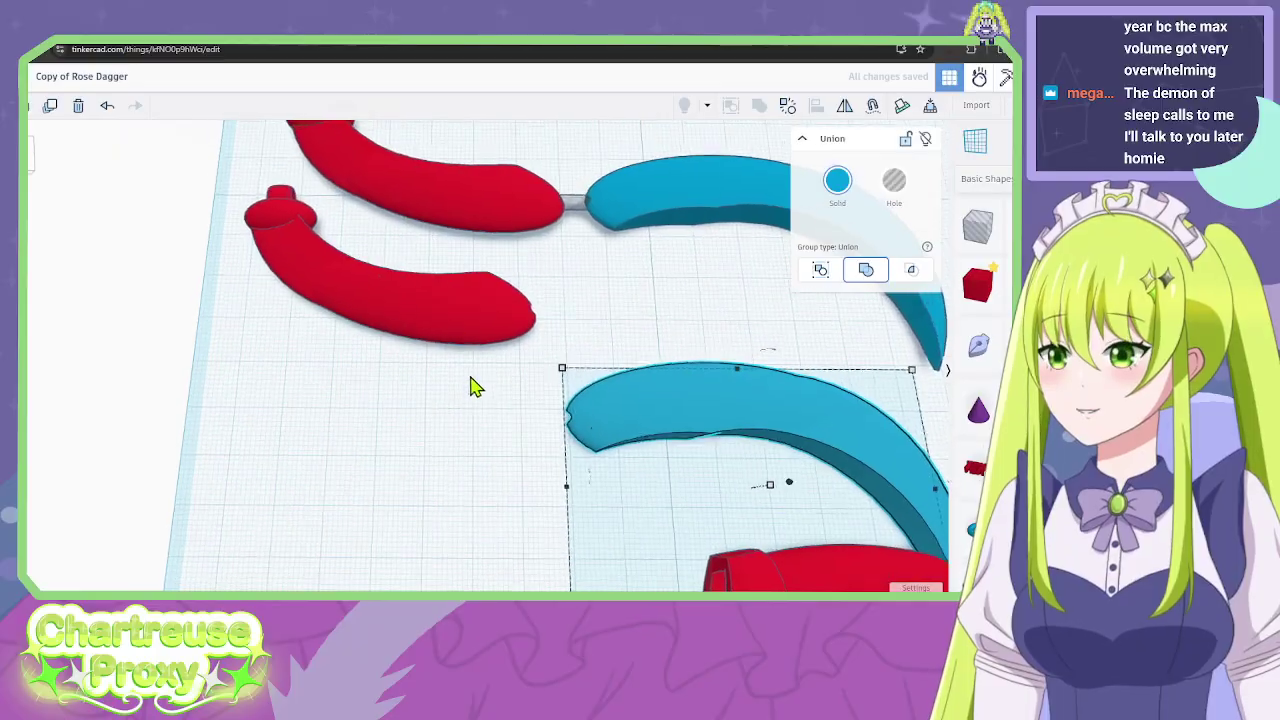
{"action": "left_click_drag", "start_coordinate": [456, 312], "coordinate": [443, 341]}
Ungroup the separate red and blue handle halves from their cylinder holes, and examine the exposed cylinders up close.
{"action": "left_click", "coordinate": [786, 107]}
{"action": "left_click", "coordinate": [723, 428]}
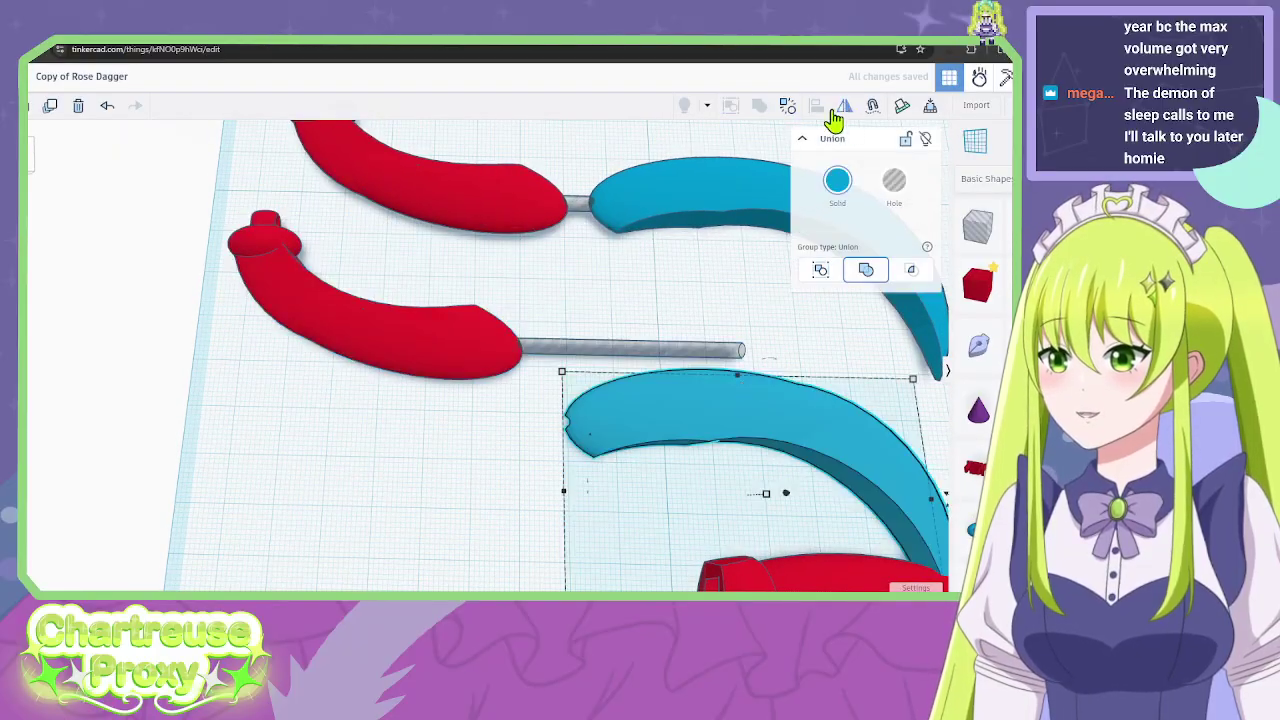
{"action": "left_click", "coordinate": [787, 106]}
{"action": "right_click_drag", "start_coordinate": [500, 514], "coordinate": [757, 446]}
{"action": "left_click", "coordinate": [757, 446]}
{"action": "scroll", "coordinate": [606, 331], "scroll_direction": "up", "scroll_amount": 10}
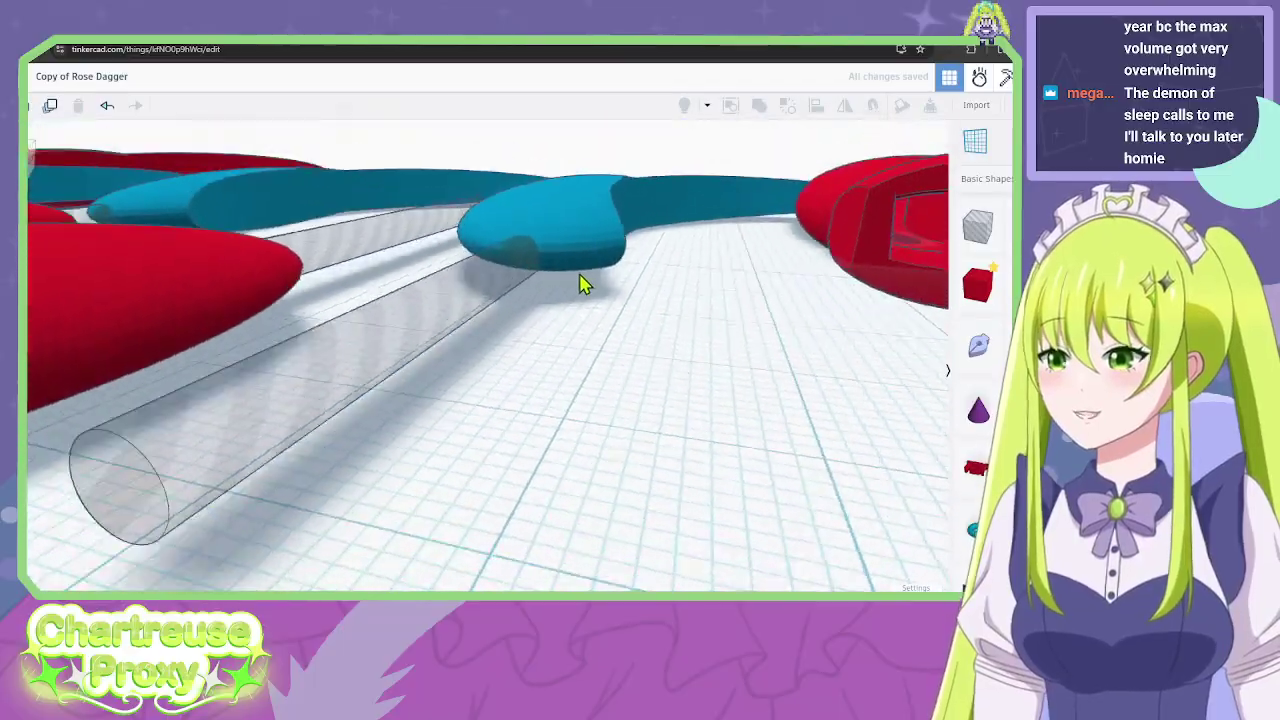
Group the separate handle halves with their cylinder holes again to cut the connector sockets.
{"action": "right_click_drag", "start_coordinate": [582, 285], "coordinate": [510, 530]}
{"action": "left_click_drag", "start_coordinate": [510, 530], "coordinate": [322, 444]}
{"action": "left_click", "coordinate": [759, 106]}
{"action": "left_click_drag", "start_coordinate": [388, 377], "coordinate": [386, 260]}
{"action": "right_click_drag", "start_coordinate": [267, 415], "coordinate": [447, 506]}
{"action": "middle_click_drag", "start_coordinate": [447, 506], "coordinate": [509, 449]}
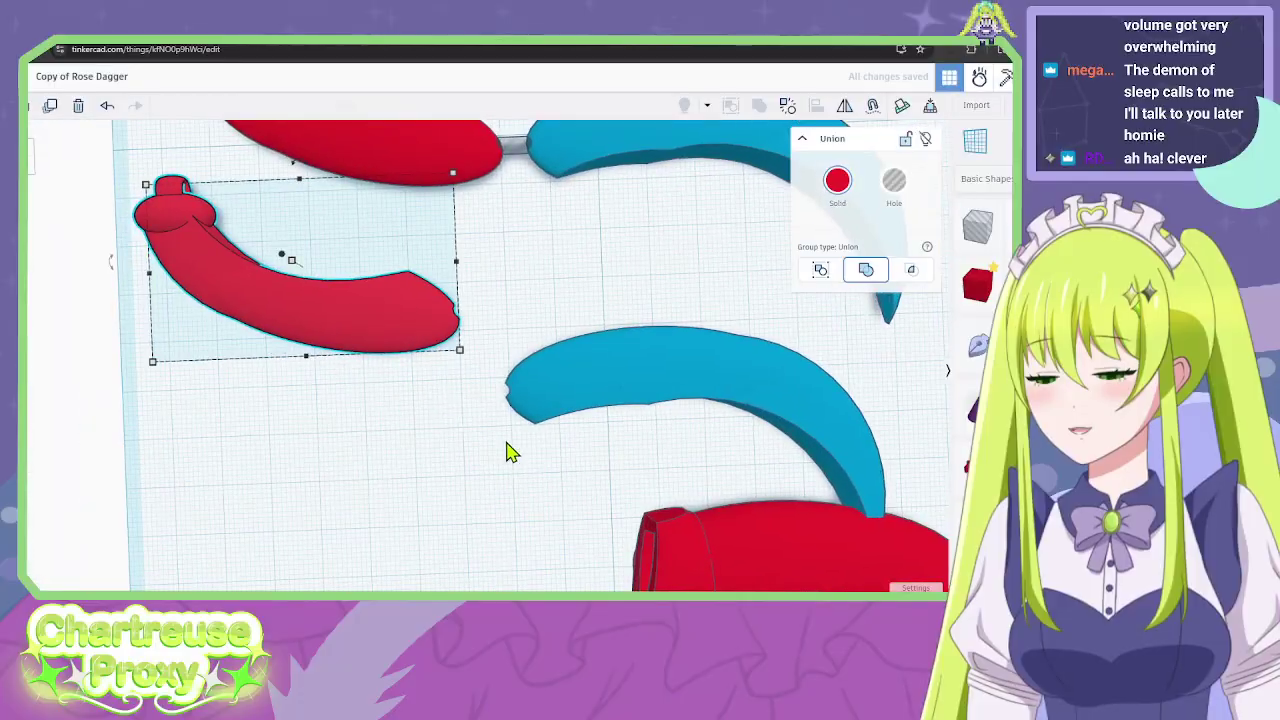
Place a long, narrow box hole beside the separate handle pair and reposition the red half next to the blue half's end.
{"action": "left_click_drag", "start_coordinate": [394, 320], "coordinate": [474, 403]}
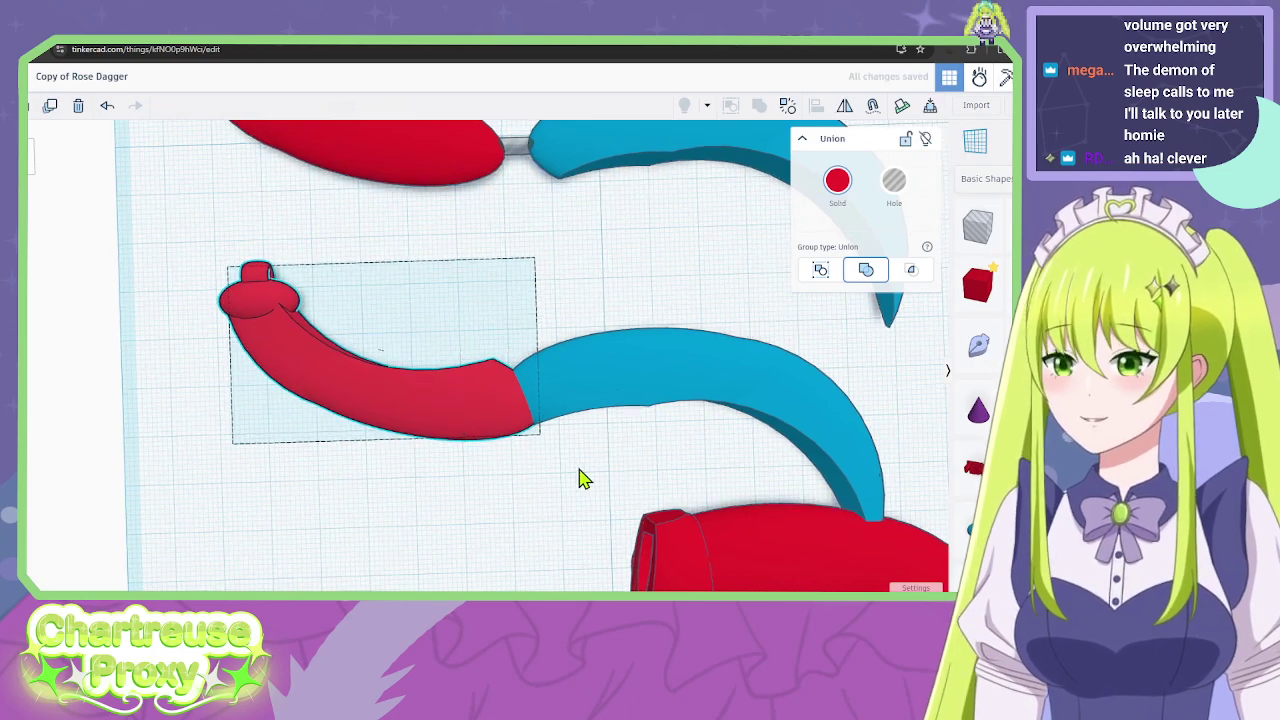
{"action": "left_click_drag", "start_coordinate": [978, 226], "coordinate": [523, 280]}
{"action": "left_click", "coordinate": [448, 385]}
{"action": "scroll", "coordinate": [495, 395], "scroll_direction": "up", "scroll_amount": 2}
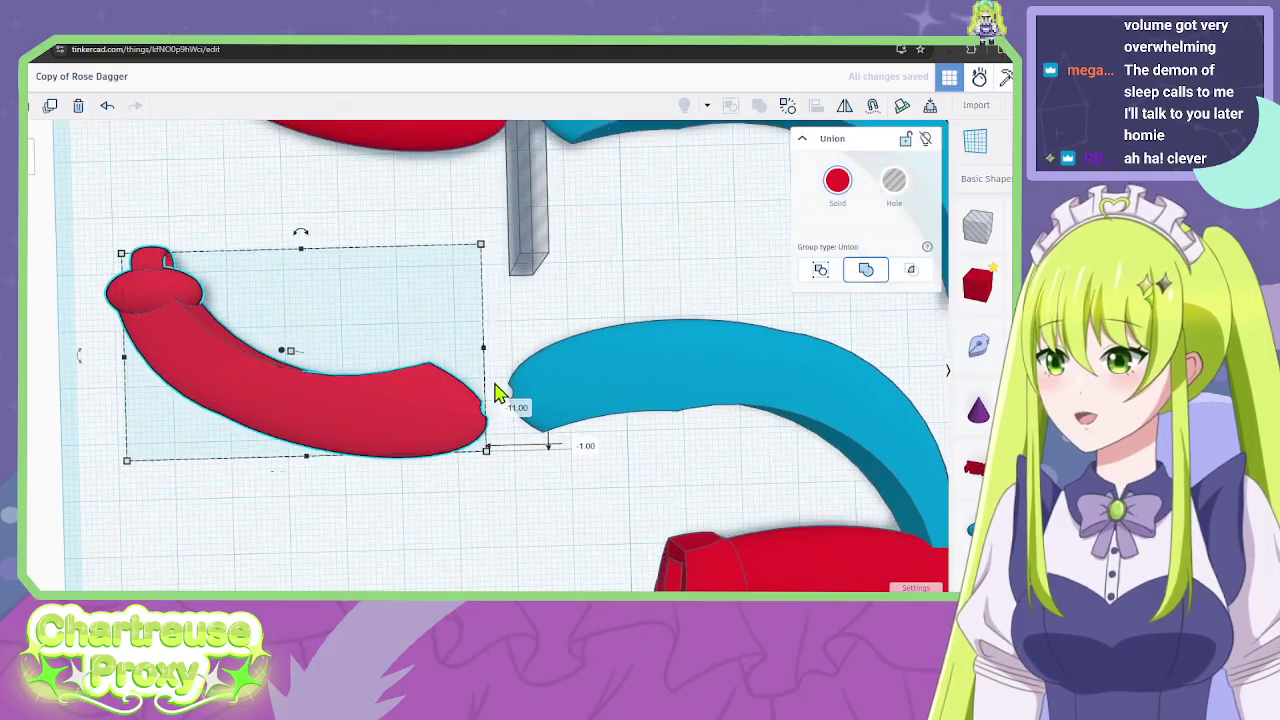
{"action": "left_click", "coordinate": [777, 269]}
Add a 20 mm box hole rotated to span the gap between the separate red and blue halves, and shift the blue half.
{"action": "left_click_drag", "start_coordinate": [978, 228], "coordinate": [455, 318]}
{"action": "left_click_drag", "start_coordinate": [447, 250], "coordinate": [514, 406]}
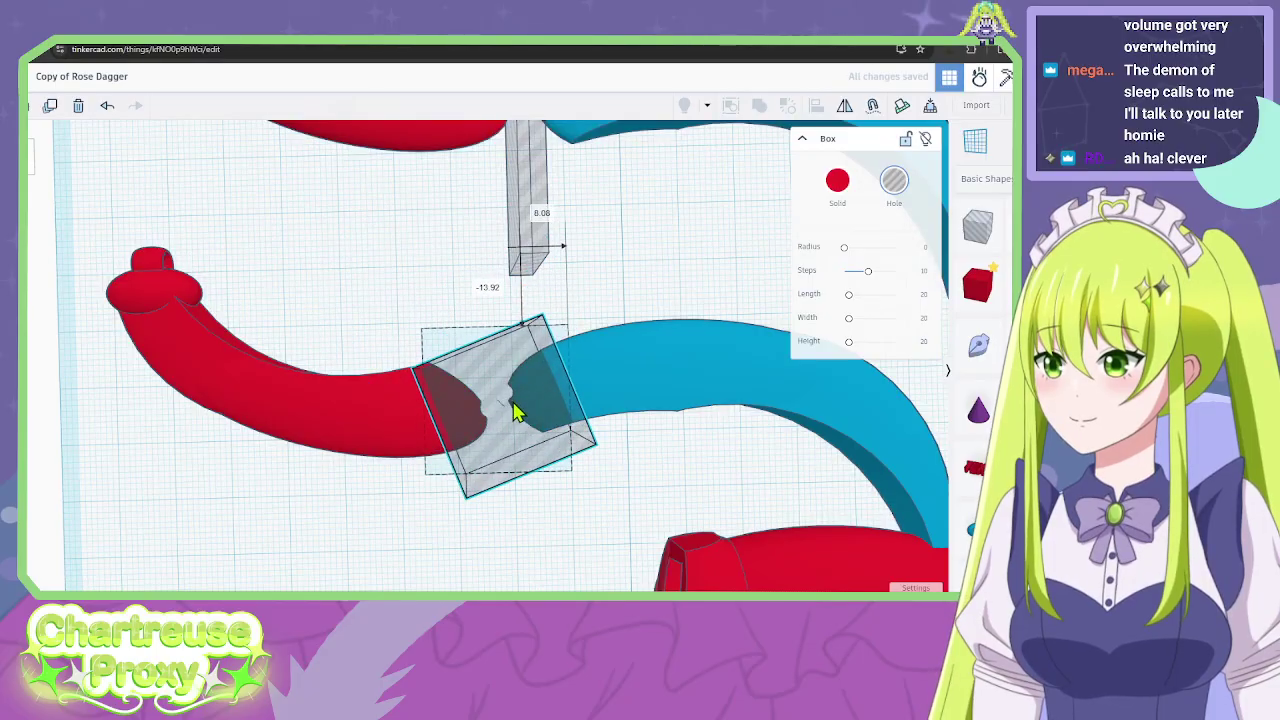
{"action": "left_click", "coordinate": [737, 488]}
{"action": "middle_click_drag", "start_coordinate": [737, 466], "coordinate": [657, 308]}
{"action": "left_click_drag", "start_coordinate": [657, 308], "coordinate": [687, 303]}
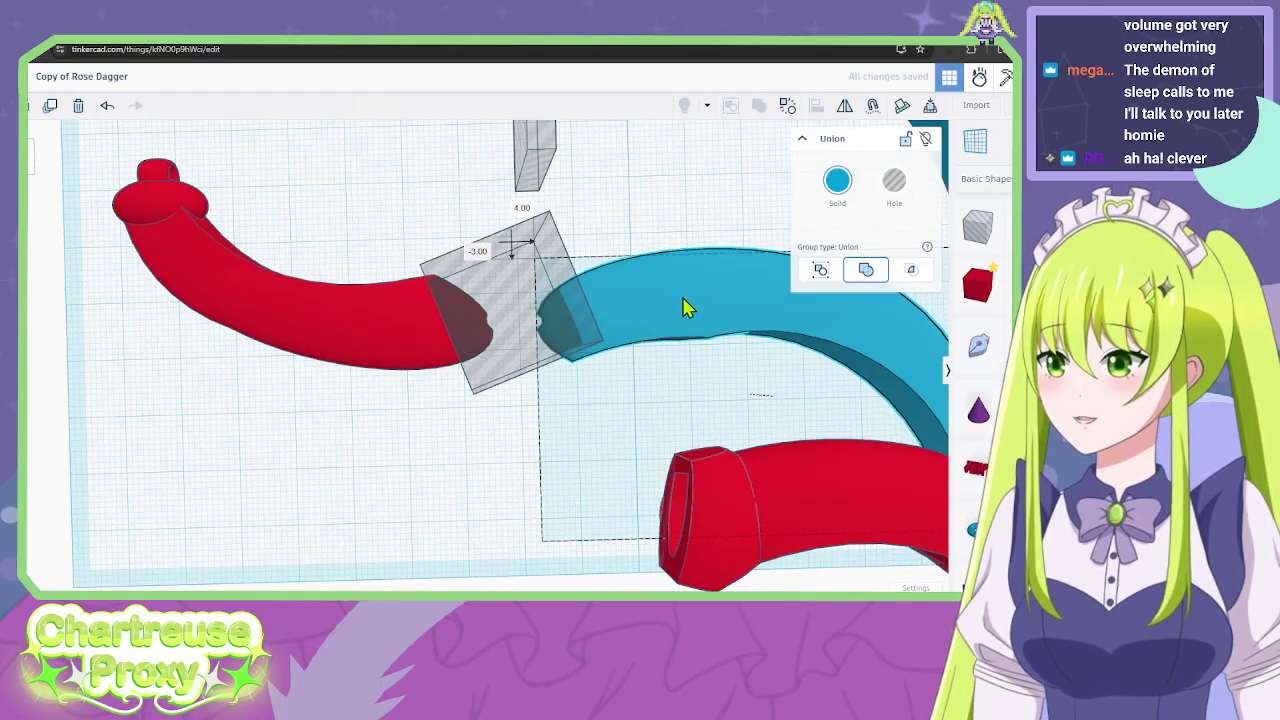
Narrow the rotated box hole to the joint and adjust the red and blue halves so both rounded ends overlap it.
{"action": "left_click", "coordinate": [680, 397]}
{"action": "left_click_drag", "start_coordinate": [500, 342], "coordinate": [446, 328]}
{"action": "left_click_drag", "start_coordinate": [613, 288], "coordinate": [600, 303]}
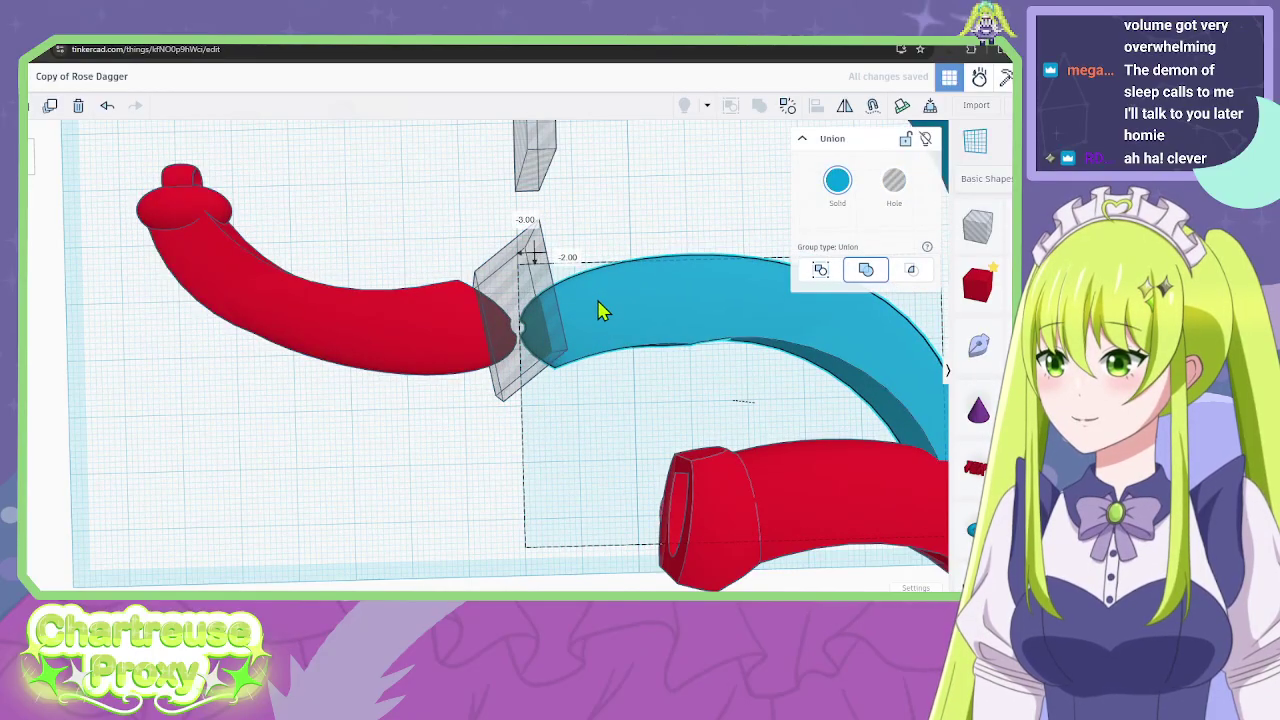
{"action": "scroll", "coordinate": [595, 315], "scroll_direction": "up", "scroll_amount": 4}
{"action": "left_click", "coordinate": [349, 337]}
{"action": "key", "text": "Left"}
{"action": "key", "text": "Left"}
{"action": "key", "text": "Left"}
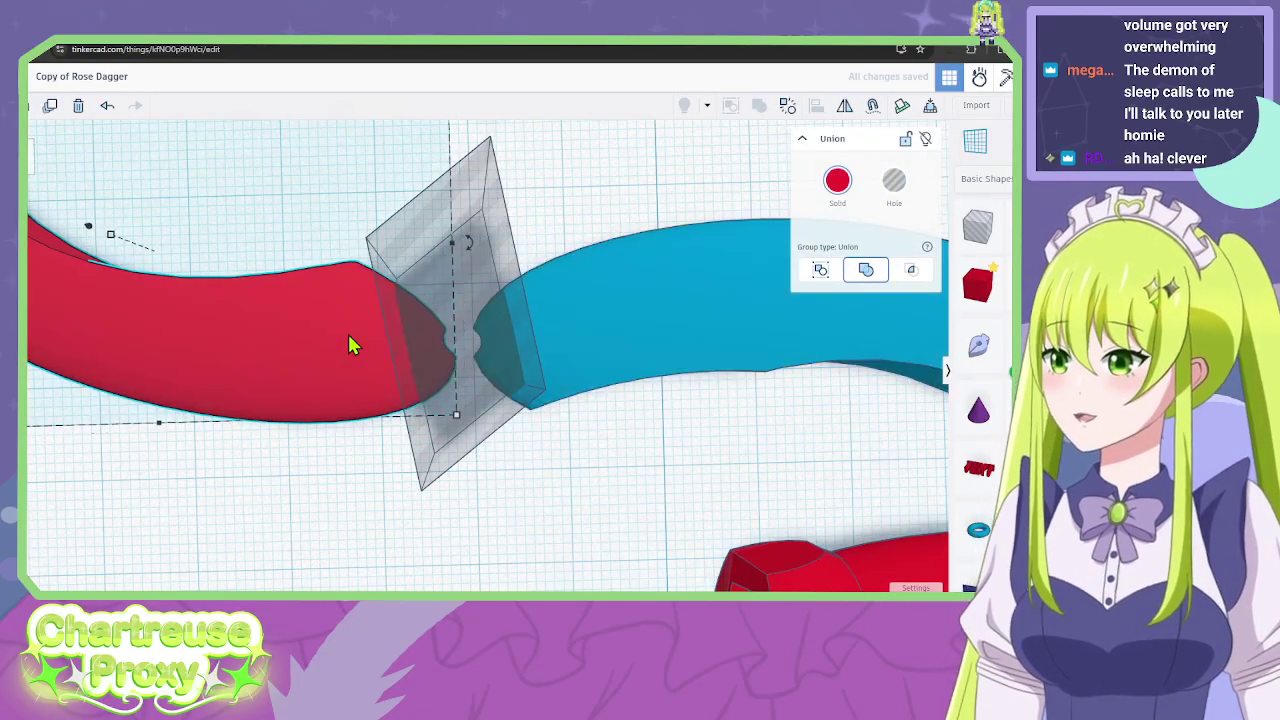
{"action": "left_click", "coordinate": [720, 351]}
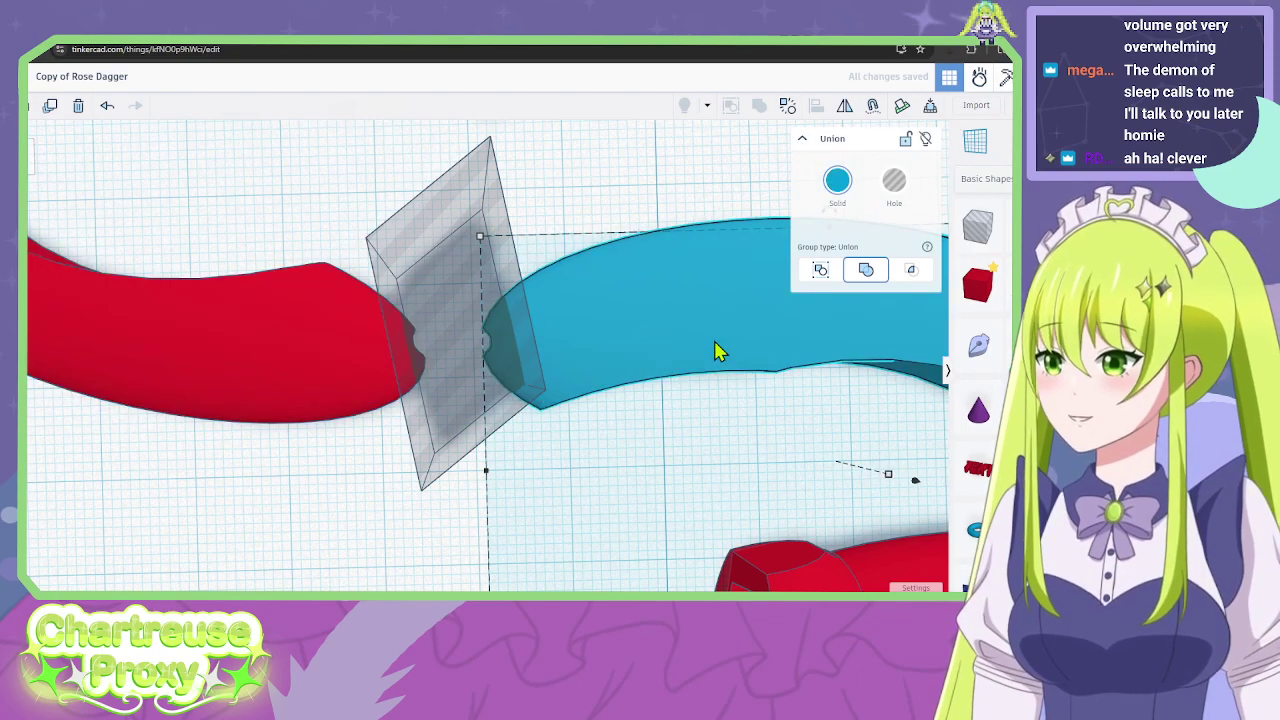
Try grouping the separate red half, blue half and box hole, and examine the cut ends up close.
{"action": "scroll", "coordinate": [600, 450], "scroll_direction": "down", "scroll_amount": 3}
{"action": "left_click", "coordinate": [326, 355], "text": "shift"}
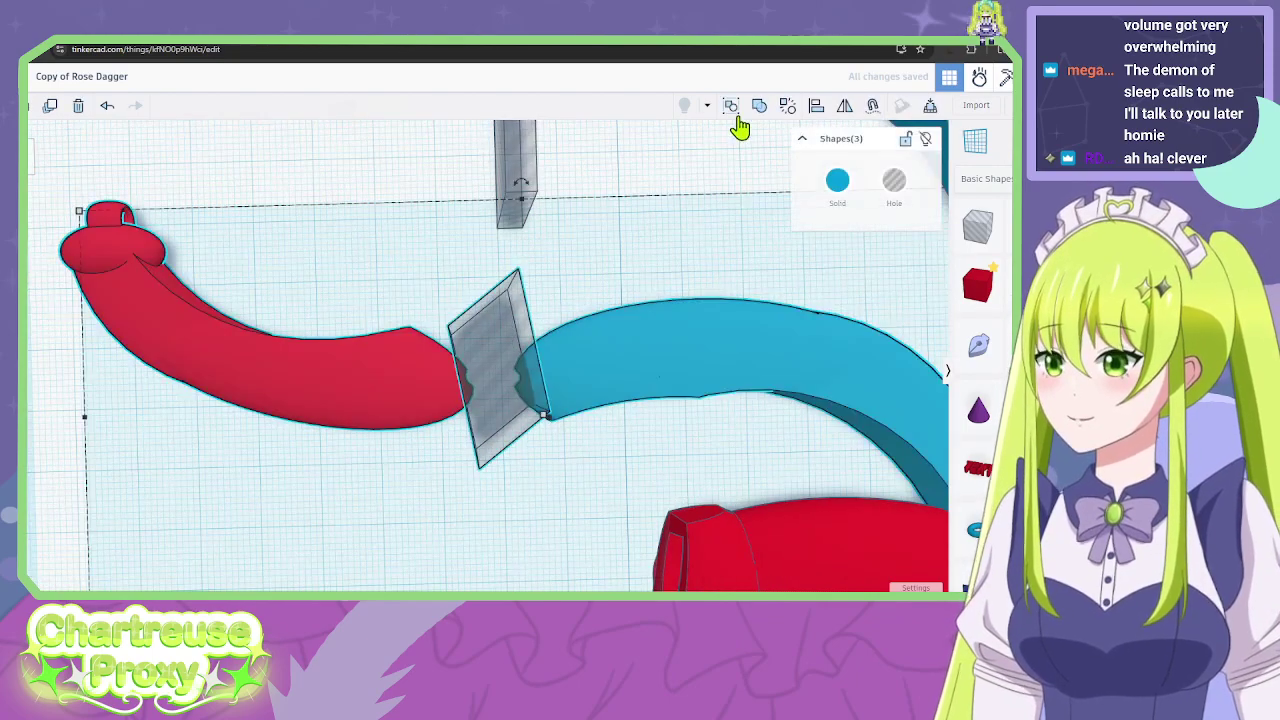
{"action": "left_click", "coordinate": [732, 108]}
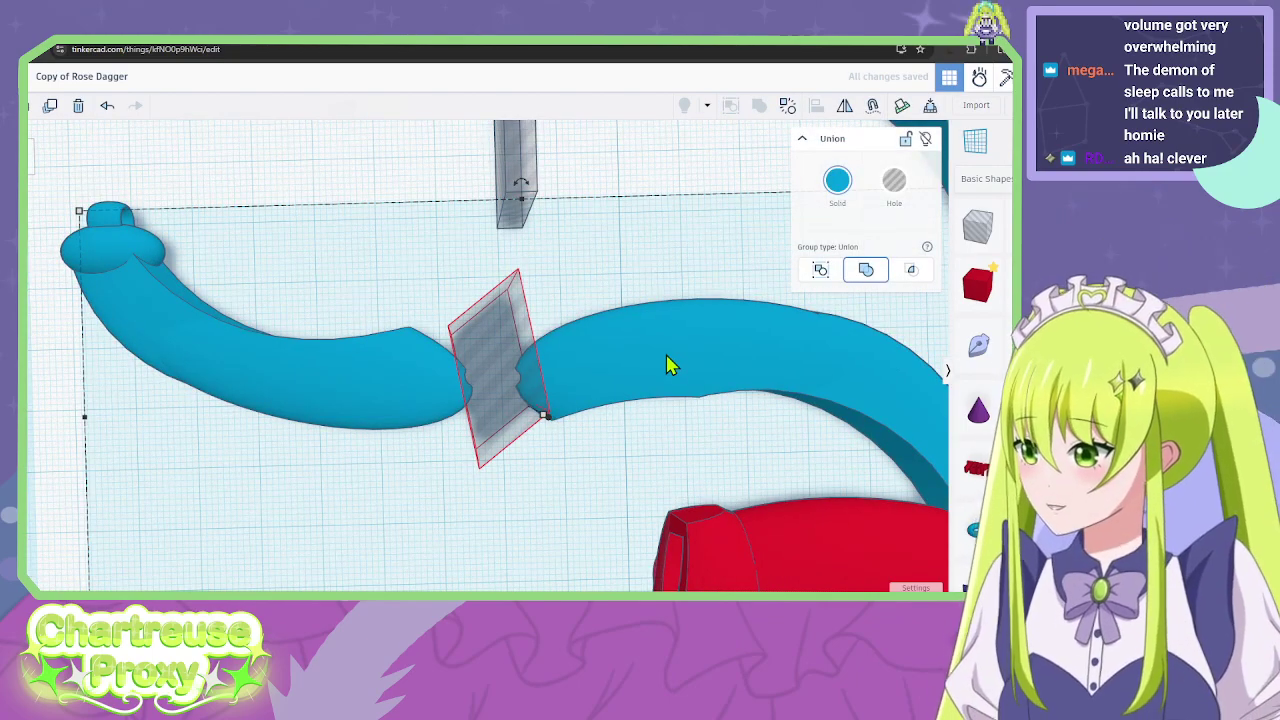
{"action": "right_click_drag", "start_coordinate": [670, 365], "coordinate": [343, 306]}
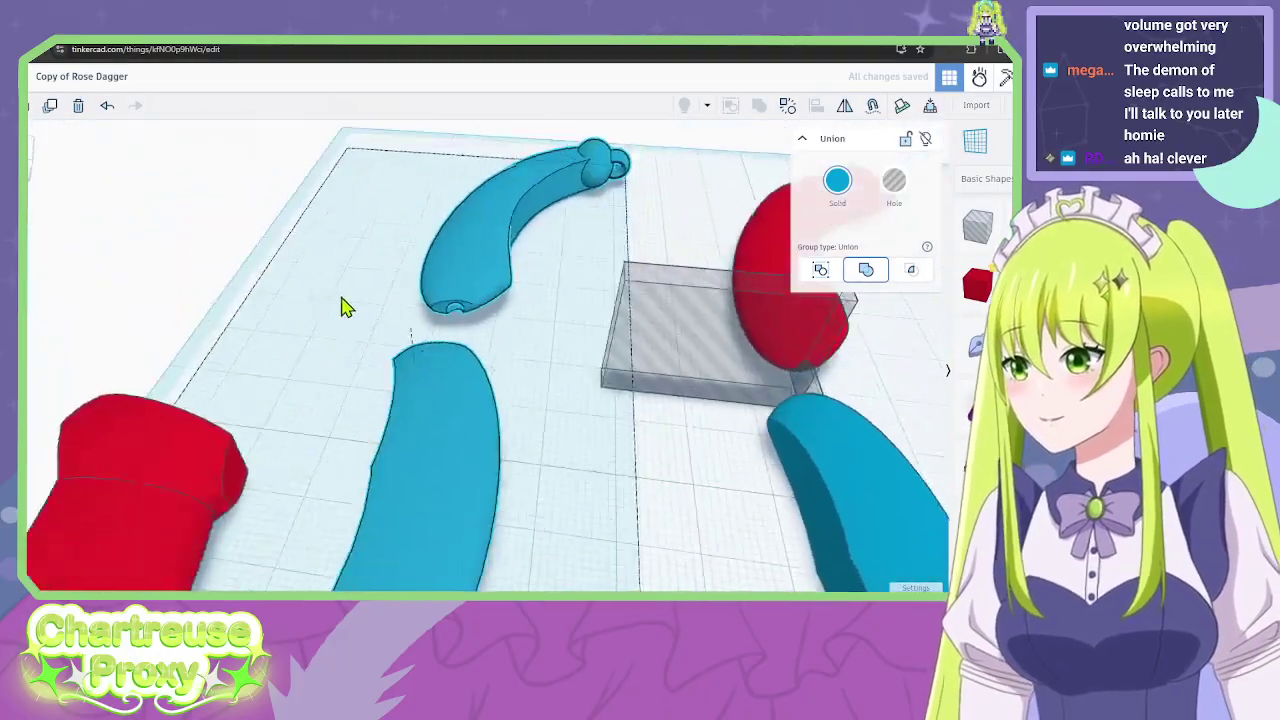
{"action": "scroll", "coordinate": [365, 363], "scroll_direction": "up", "scroll_amount": 5}
{"action": "scroll", "coordinate": [365, 363], "scroll_direction": "up", "scroll_amount": 2}
{"action": "scroll", "coordinate": [540, 467], "scroll_direction": "up", "scroll_amount": 2}
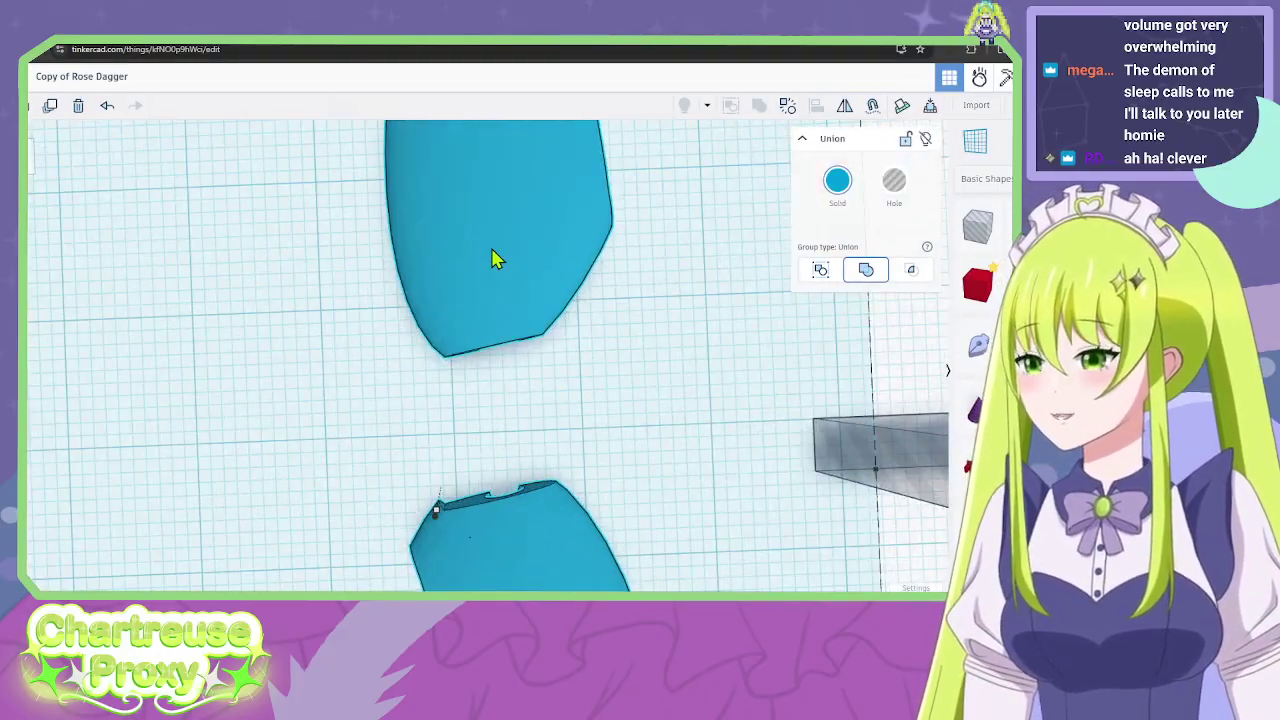
Undo the grouping of the separate handle halves with the rotated box hole.
{"action": "scroll", "coordinate": [362, 342], "scroll_direction": "down", "scroll_amount": 3}
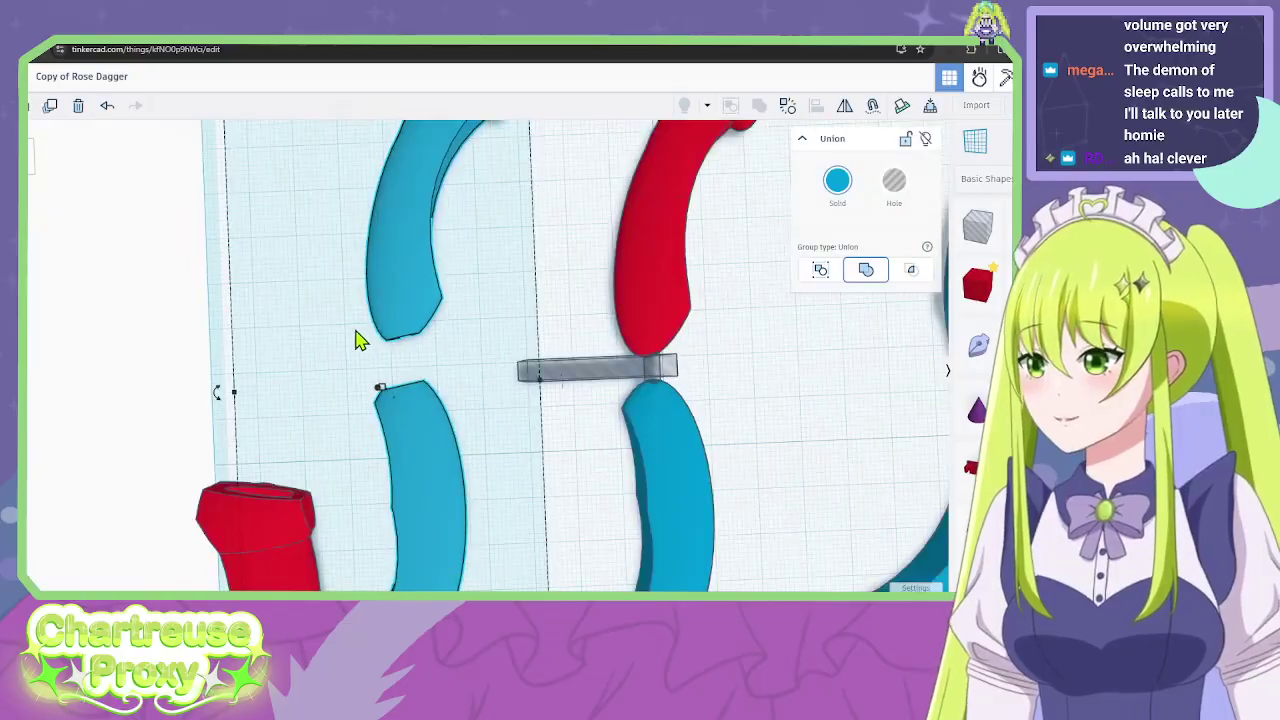
{"action": "scroll", "coordinate": [361, 340], "scroll_direction": "down", "scroll_amount": 3}
{"action": "key", "text": "ctrl+z"}
{"action": "scroll", "coordinate": [289, 326], "scroll_direction": "up", "scroll_amount": 4}
{"action": "key", "text": "ctrl+z"}
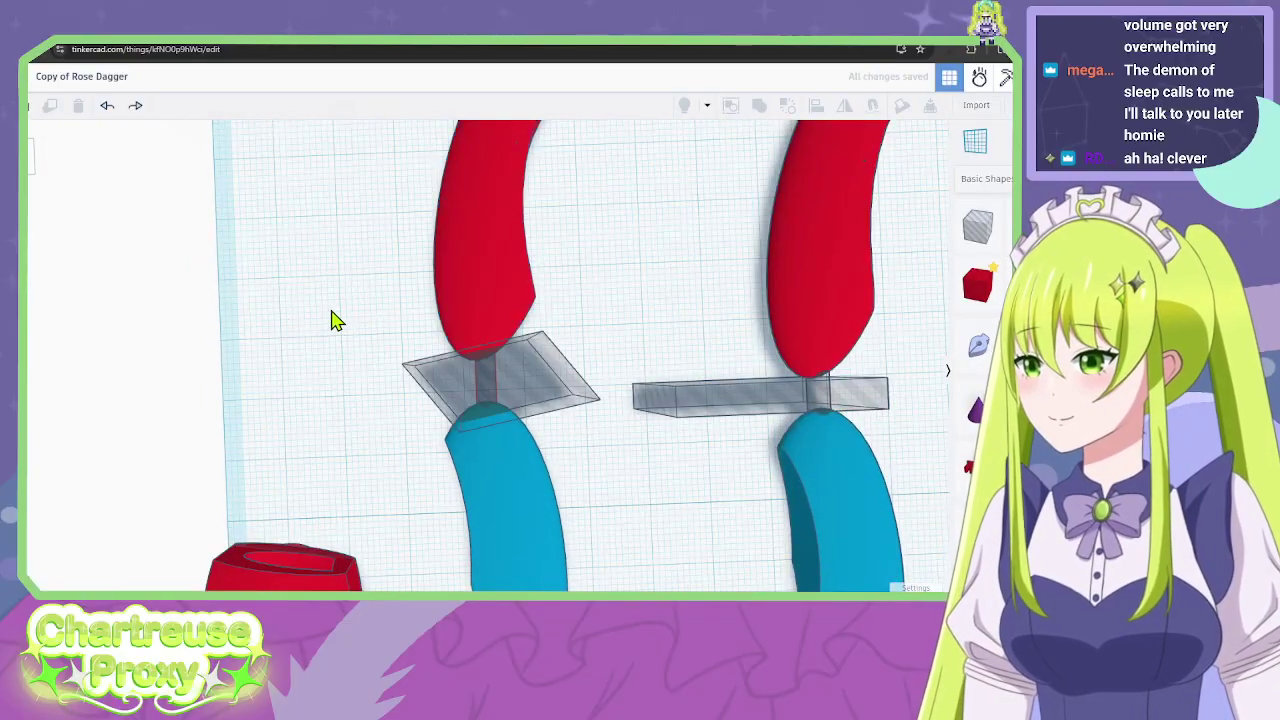
Delete the cylinder between the separate halves, the long box hole beside them and the hollow red part.
{"action": "left_click", "coordinate": [524, 392]}
{"action": "left_click", "coordinate": [589, 514]}
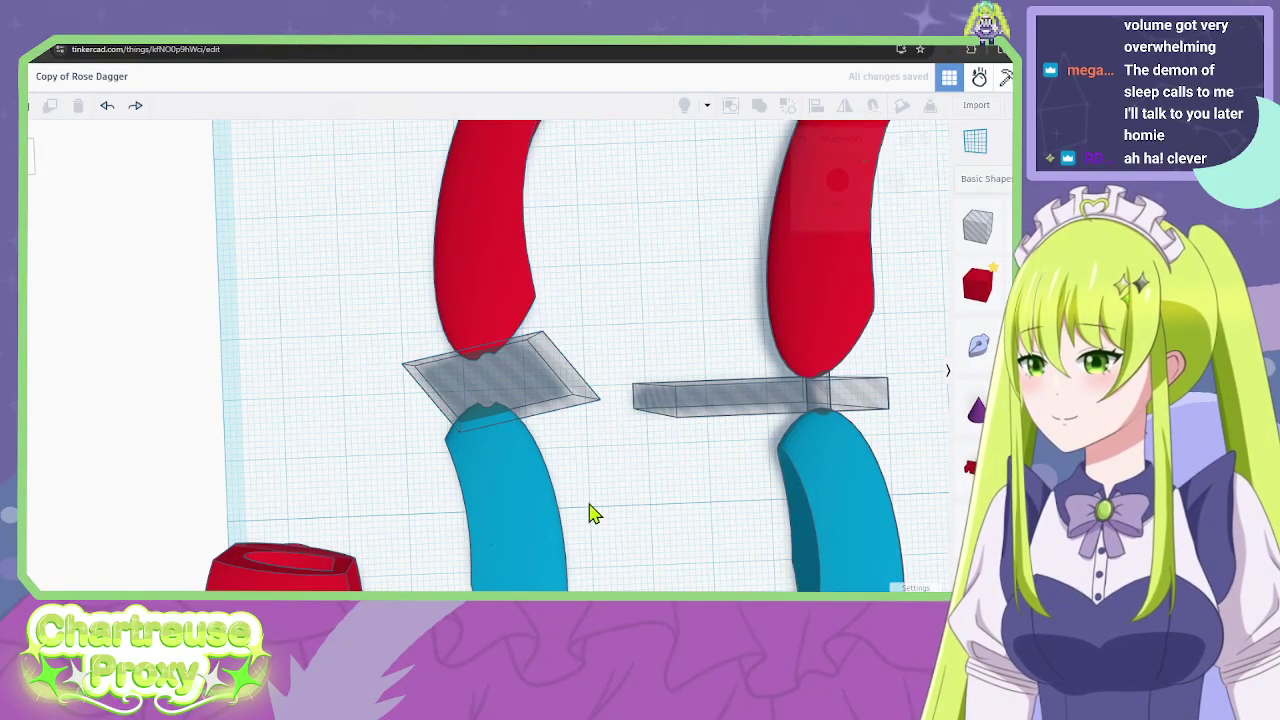
{"action": "left_click", "coordinate": [593, 407]}
{"action": "left_click", "coordinate": [700, 403]}
{"action": "key", "text": "Delete"}
{"action": "left_click", "coordinate": [337, 566]}
{"action": "scroll", "coordinate": [337, 563], "scroll_direction": "down", "scroll_amount": 2}
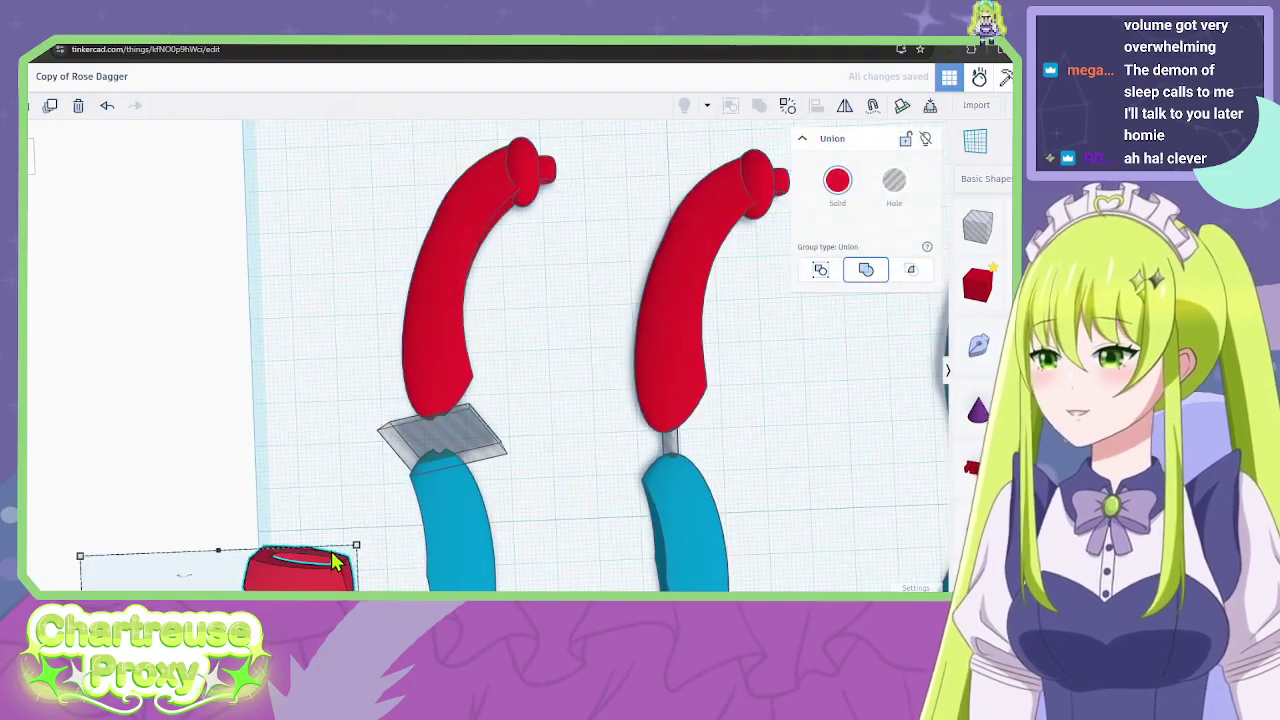
{"action": "key", "text": "Delete"}
Duplicate the separate handle pair with its rotated box hole twice, spacing the copies evenly side by side.
{"action": "left_click_drag", "start_coordinate": [455, 380], "coordinate": [450, 333]}
{"action": "key", "text": "ctrl+d"}
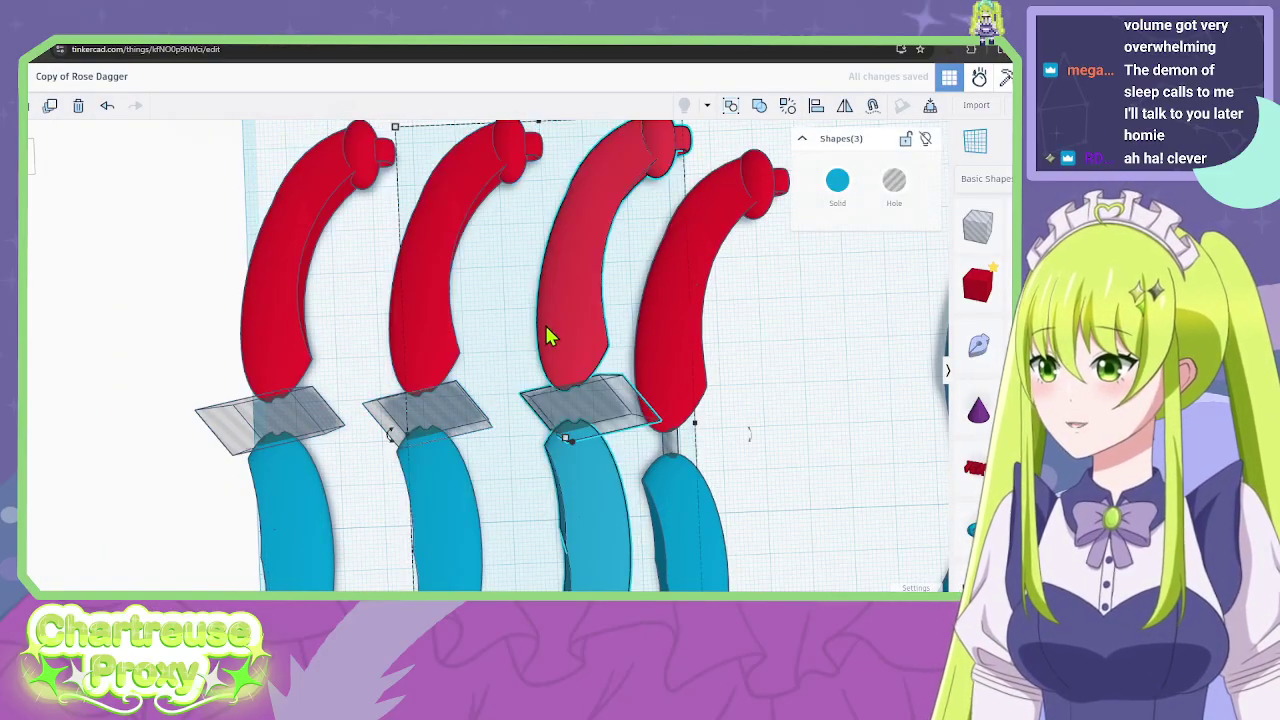
{"action": "left_click", "coordinate": [514, 443]}
Remove the middle copy's blue half and group its red half with the box hole to cut its end flat.
{"action": "right_click_drag", "start_coordinate": [514, 443], "coordinate": [651, 380]}
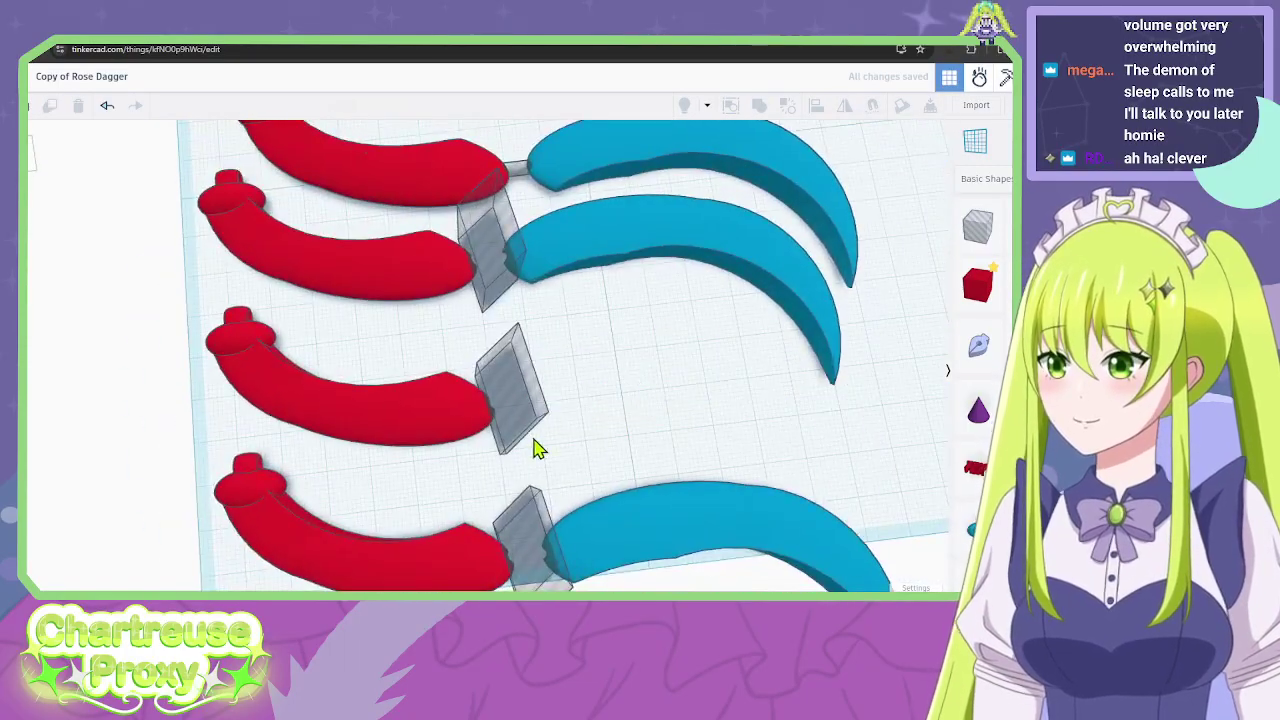
{"action": "left_click", "coordinate": [349, 369]}
{"action": "left_click", "coordinate": [763, 108]}
{"action": "left_click", "coordinate": [616, 360]}
Delete the red half of the copy beside the cylinder-bridged pair and group its blue half with the box hole.
{"action": "left_click", "coordinate": [420, 257]}
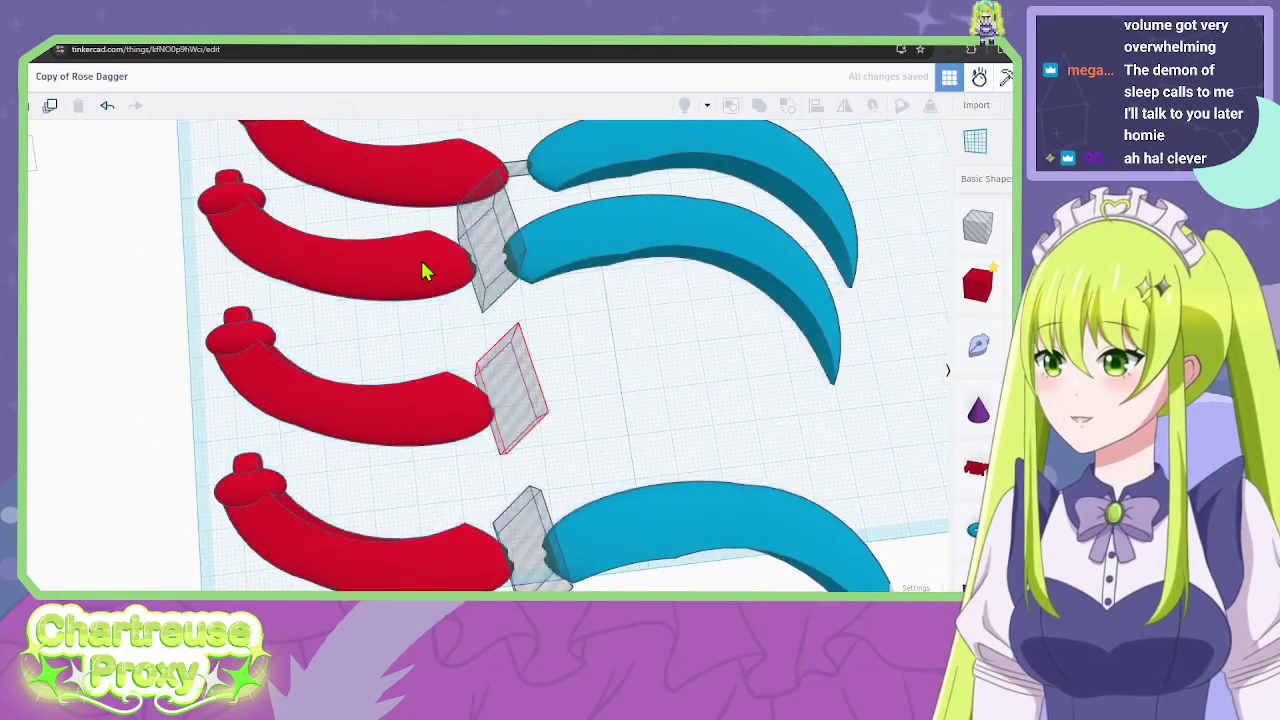
{"action": "key", "text": "Delete"}
{"action": "left_click_drag", "start_coordinate": [606, 294], "coordinate": [461, 258]}
{"action": "left_click", "coordinate": [759, 106]}
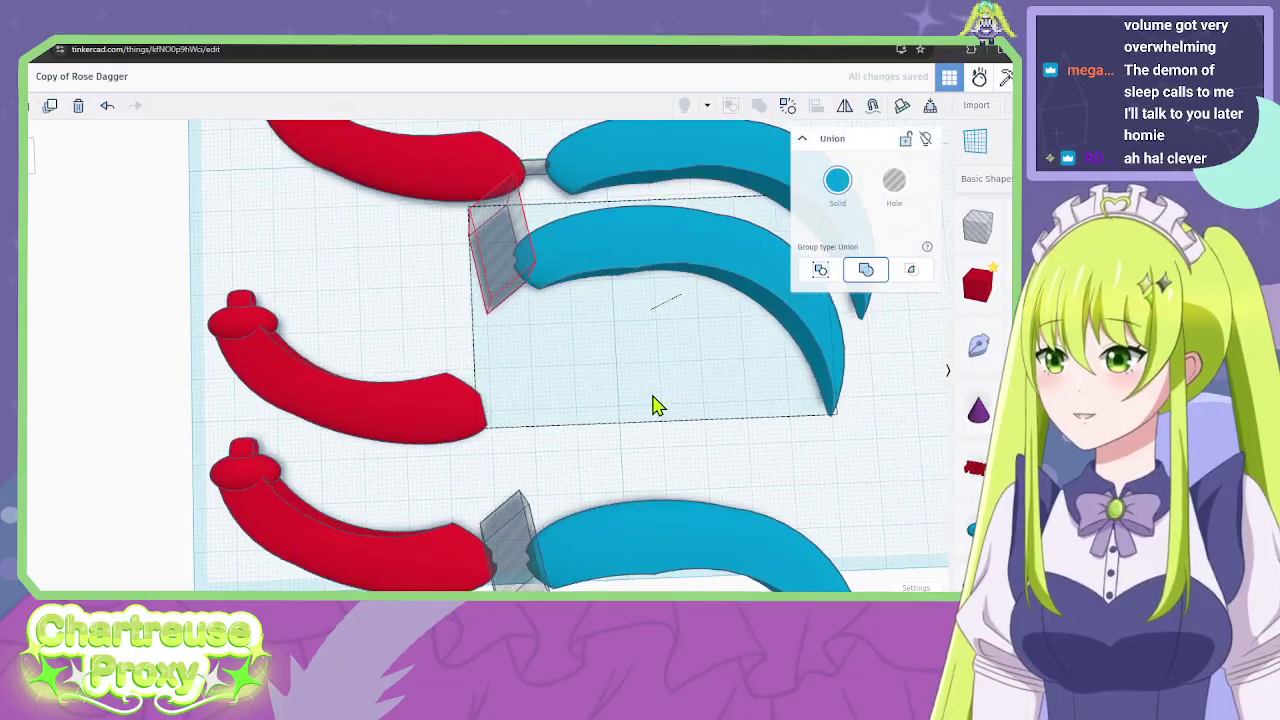
Bring the flat-cut red and blue halves together end to end and examine the joint up close.
{"action": "scroll", "coordinate": [663, 400], "scroll_direction": "up", "scroll_amount": 5}
{"action": "left_click", "coordinate": [560, 403]}
{"action": "left_click_drag", "start_coordinate": [587, 190], "coordinate": [518, 407]}
{"action": "right_click_drag", "start_coordinate": [518, 407], "coordinate": [354, 440]}
{"action": "left_click", "coordinate": [349, 294]}
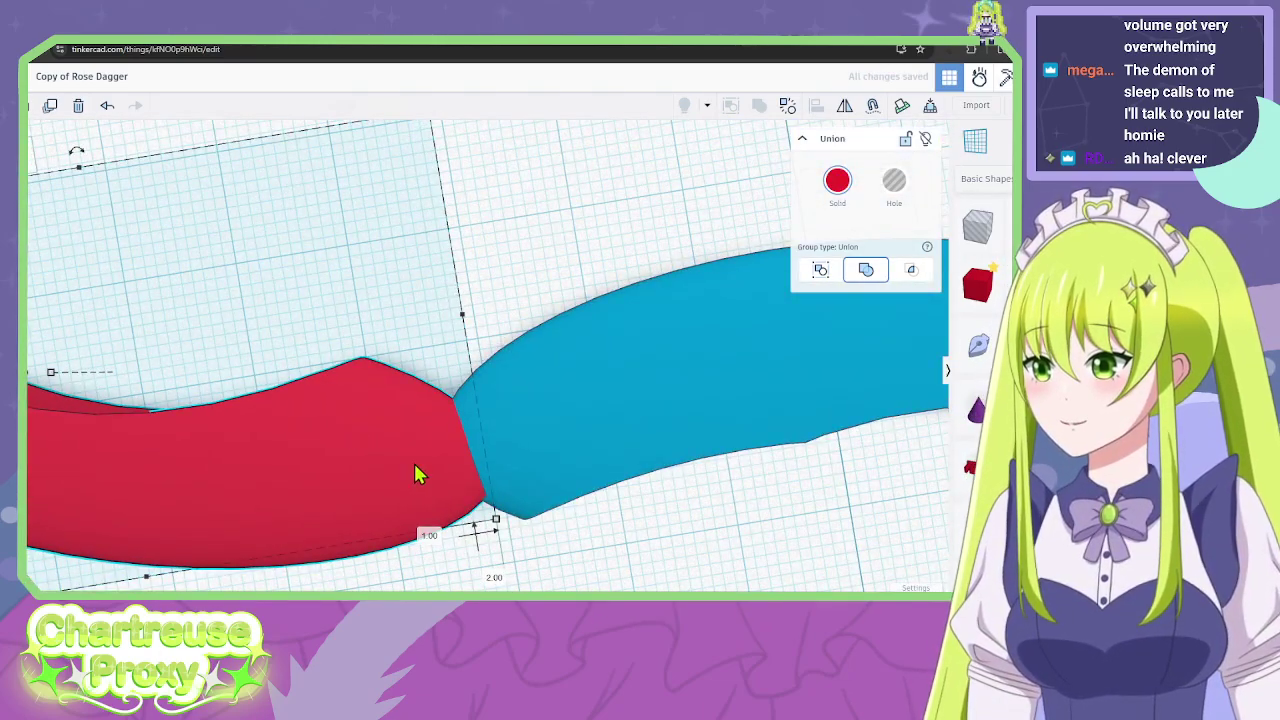
{"action": "right_click_drag", "start_coordinate": [420, 471], "coordinate": [677, 320]}
{"action": "scroll", "coordinate": [671, 391], "scroll_direction": "down", "scroll_amount": 6}
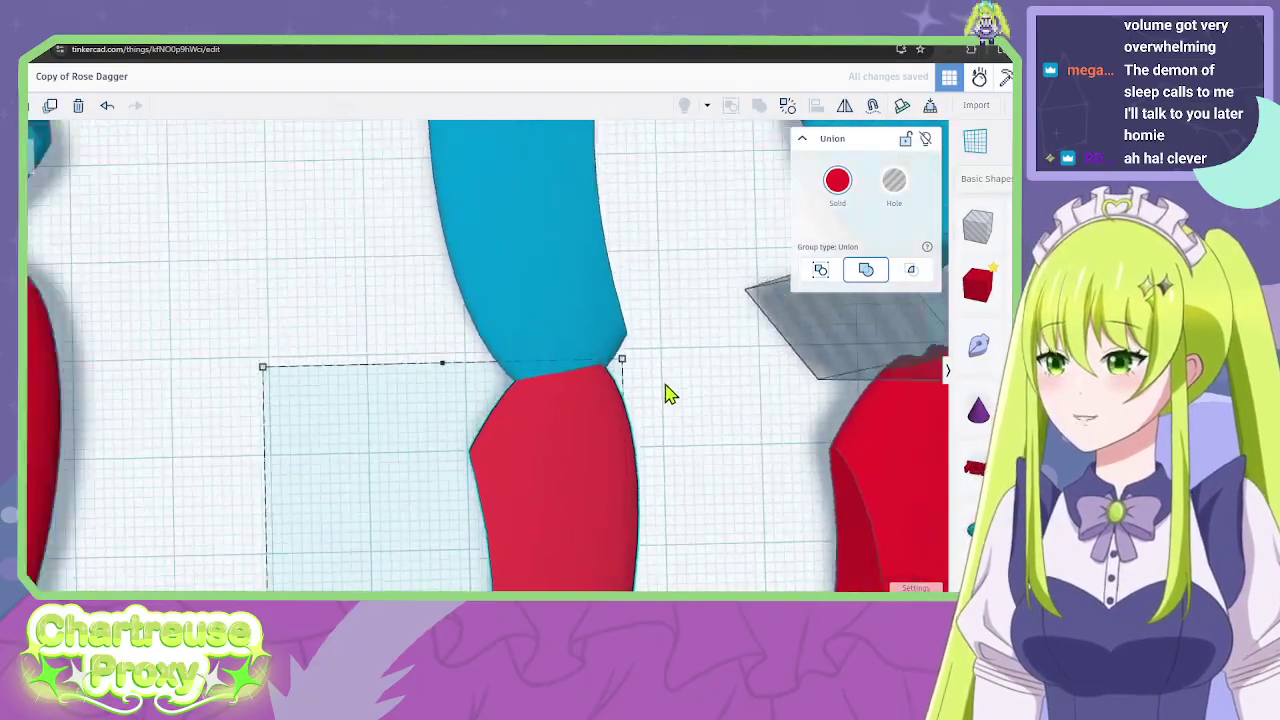
{"action": "right_click_drag", "start_coordinate": [668, 401], "coordinate": [565, 373]}
Undo the moves, groupings and deletions to restore all three handle copies with their box holes.
{"action": "key", "text": "ctrl+z"}
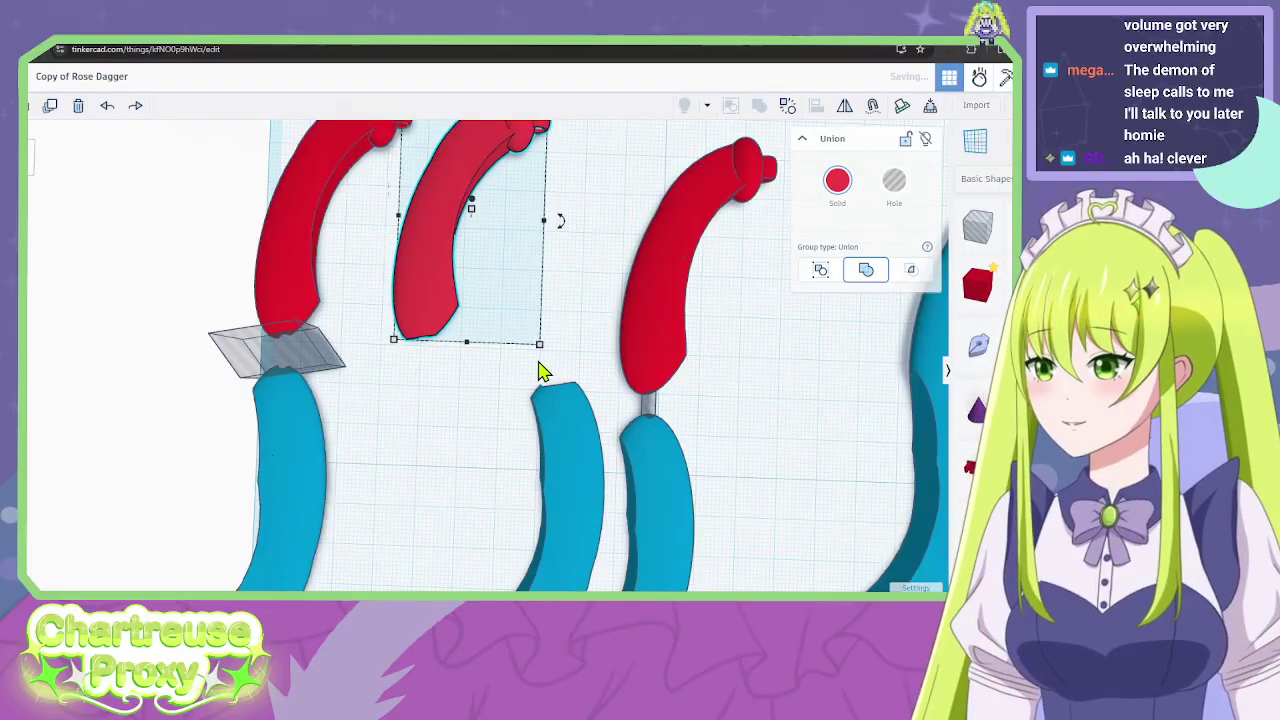
{"action": "key", "text": "ctrl+z"}
{"action": "key", "text": "ctrl+z"}
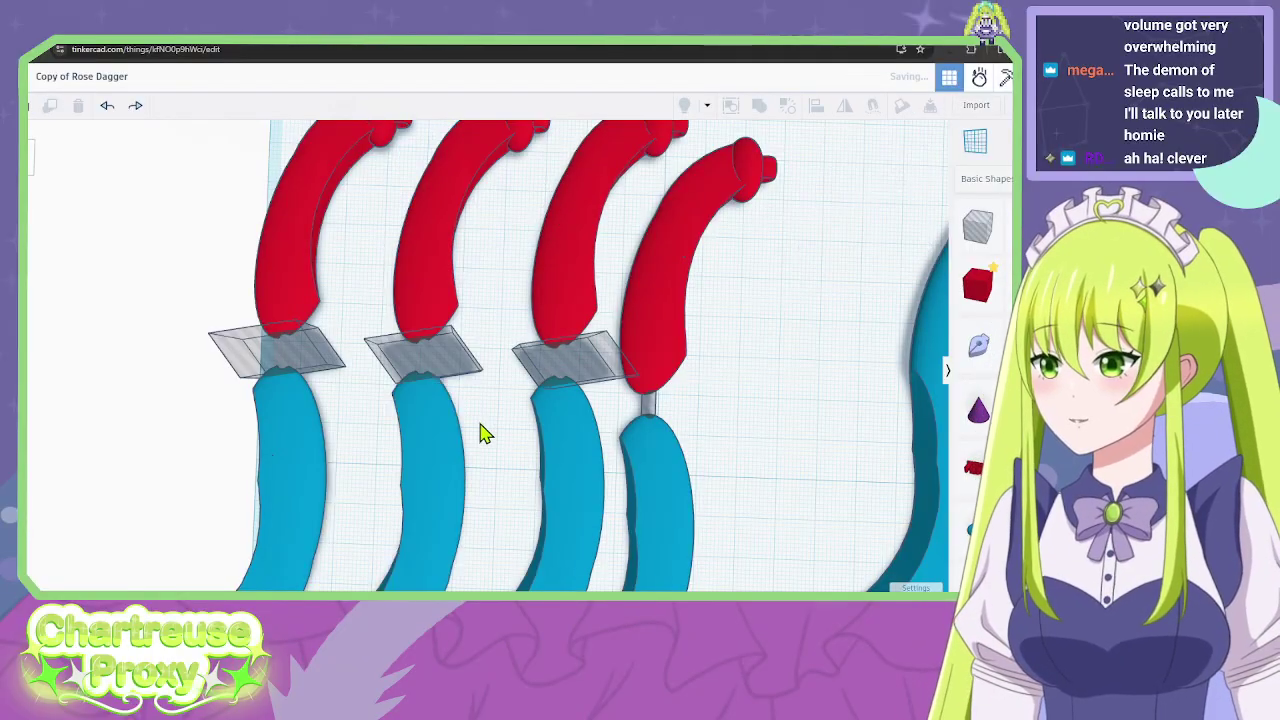
{"action": "right_click_drag", "start_coordinate": [485, 413], "coordinate": [528, 449]}
{"action": "scroll", "coordinate": [414, 374], "scroll_direction": "up", "scroll_amount": 2}
{"action": "scroll", "coordinate": [414, 374], "scroll_direction": "down", "scroll_amount": 3}
Try sliding the red half and the blue half of the cylinder-bridged pair into each other by about 11 mm.
{"action": "middle_click_drag", "start_coordinate": [648, 426], "coordinate": [280, 424]}
{"action": "left_click_drag", "start_coordinate": [535, 314], "coordinate": [361, 380]}
{"action": "right_click_drag", "start_coordinate": [362, 388], "coordinate": [420, 372]}
{"action": "left_click_drag", "start_coordinate": [420, 372], "coordinate": [461, 353]}
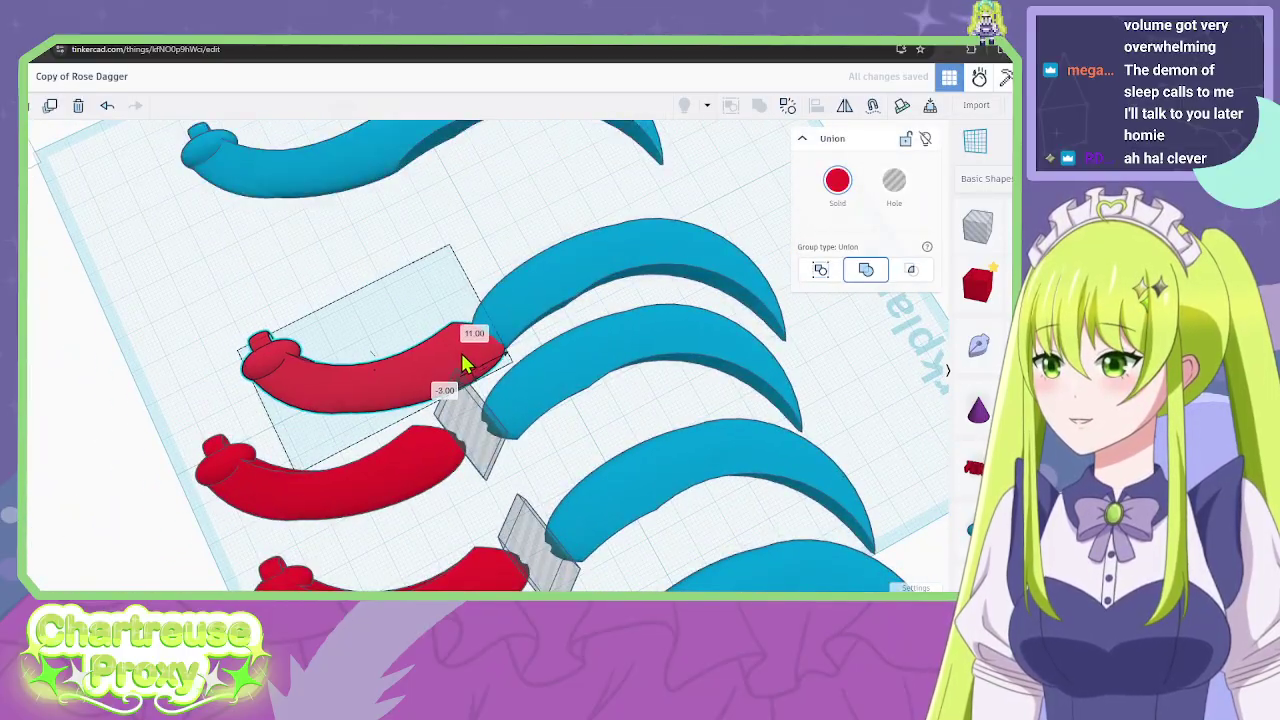
{"action": "key", "text": "ctrl+z"}
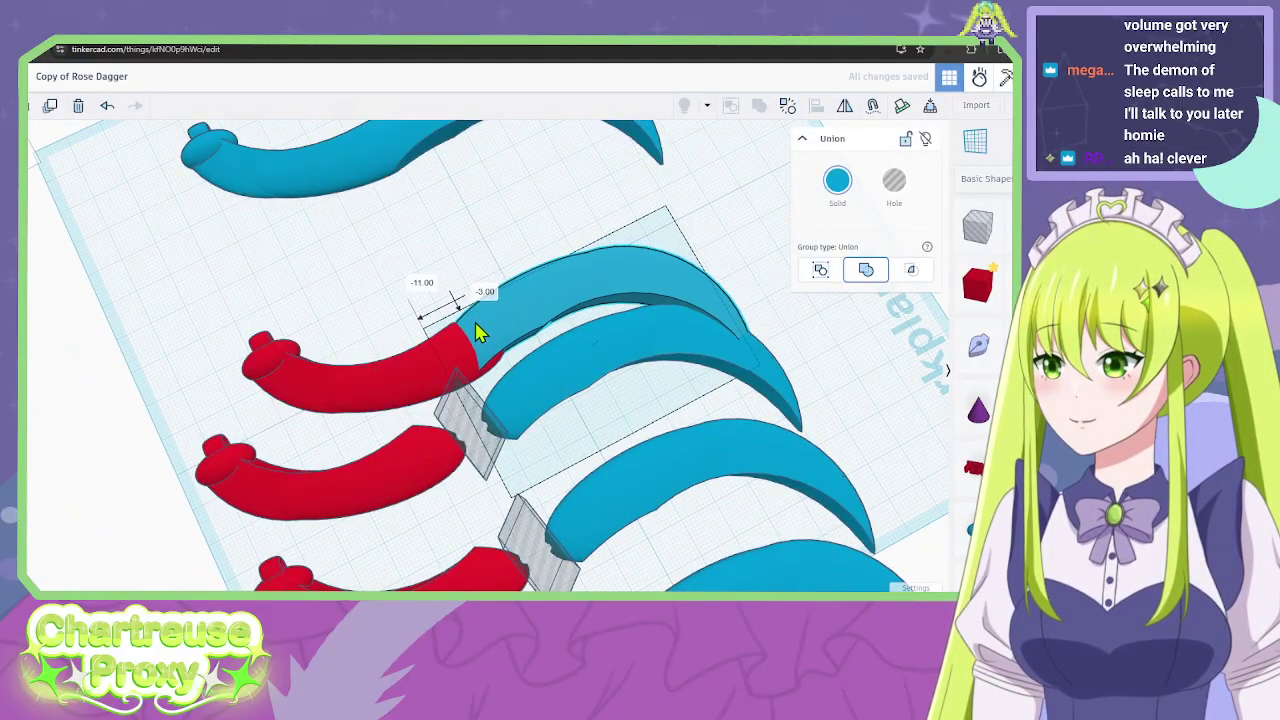
{"action": "left_click", "coordinate": [498, 316]}
{"action": "right_click_drag", "start_coordinate": [492, 287], "coordinate": [614, 430]}
{"action": "right_click_drag", "start_coordinate": [557, 396], "coordinate": [655, 483]}
Delete the blue half of the middle copy and the red half of the copy beside the cylinder-bridged pair.
{"action": "left_click", "coordinate": [592, 395], "text": "shift"}
{"action": "right_click_drag", "start_coordinate": [640, 400], "coordinate": [613, 323]}
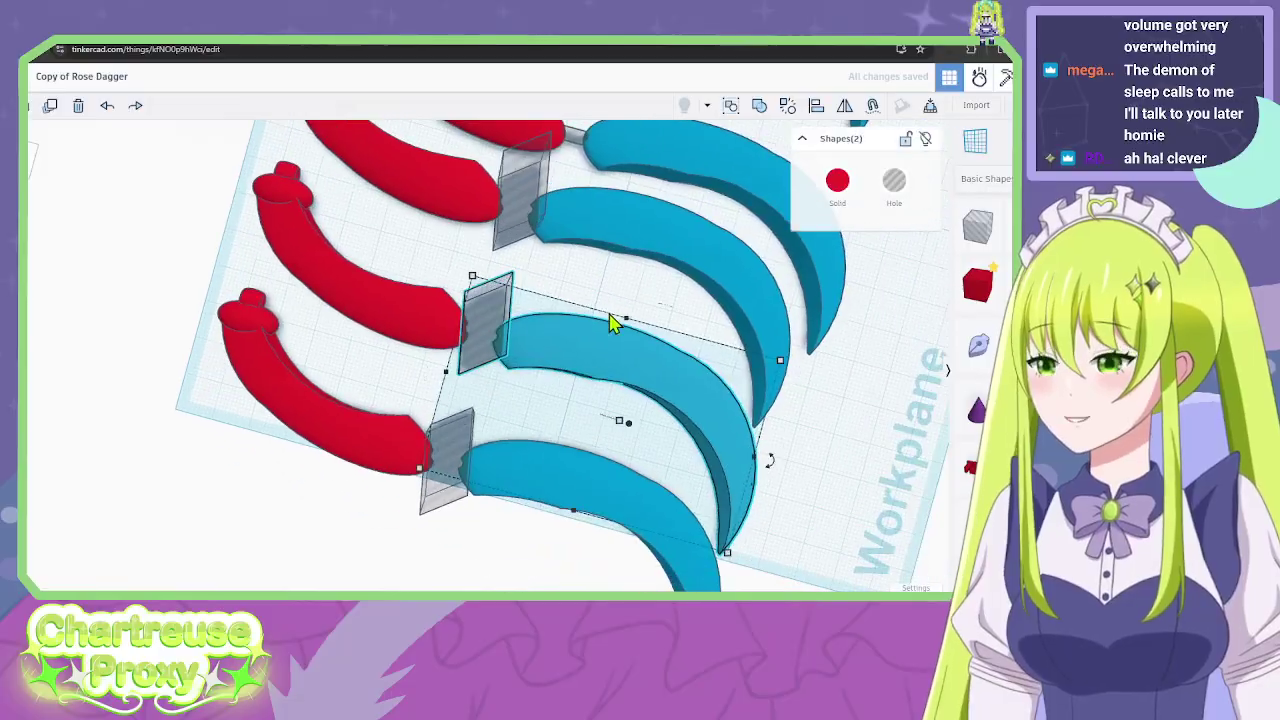
{"action": "left_click", "coordinate": [834, 500]}
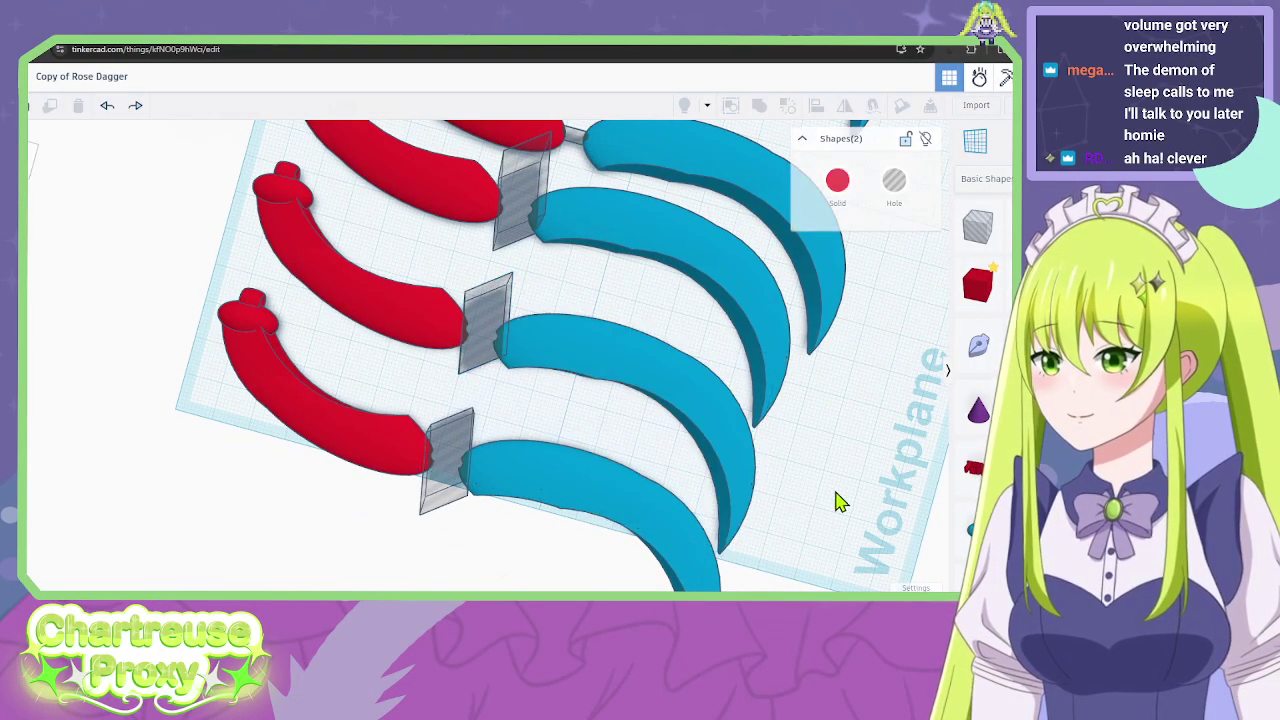
{"action": "left_click", "coordinate": [637, 345]}
{"action": "key", "text": "Delete"}
{"action": "left_click", "coordinate": [454, 188]}
{"action": "key", "text": "Delete"}
Try grouping the remaining blue half with the box holes.
{"action": "left_click_drag", "start_coordinate": [620, 268], "coordinate": [497, 203]}
{"action": "left_click", "coordinate": [758, 107]}
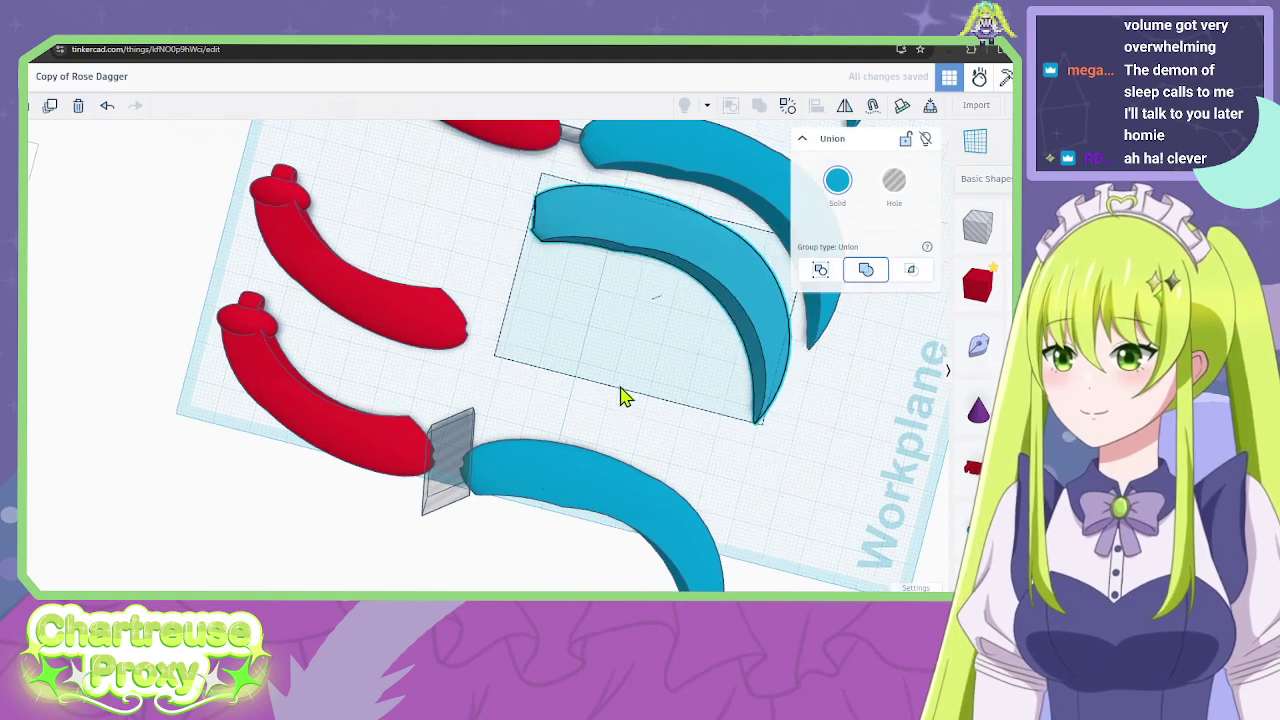
{"action": "right_click_drag", "start_coordinate": [620, 388], "coordinate": [661, 330]}
{"action": "key", "text": "ctrl+z"}
Group the lone blue half with its box hole, and the middle copy's red half with its own, to cut flat ends.
{"action": "left_click_drag", "start_coordinate": [505, 222], "coordinate": [508, 224]}
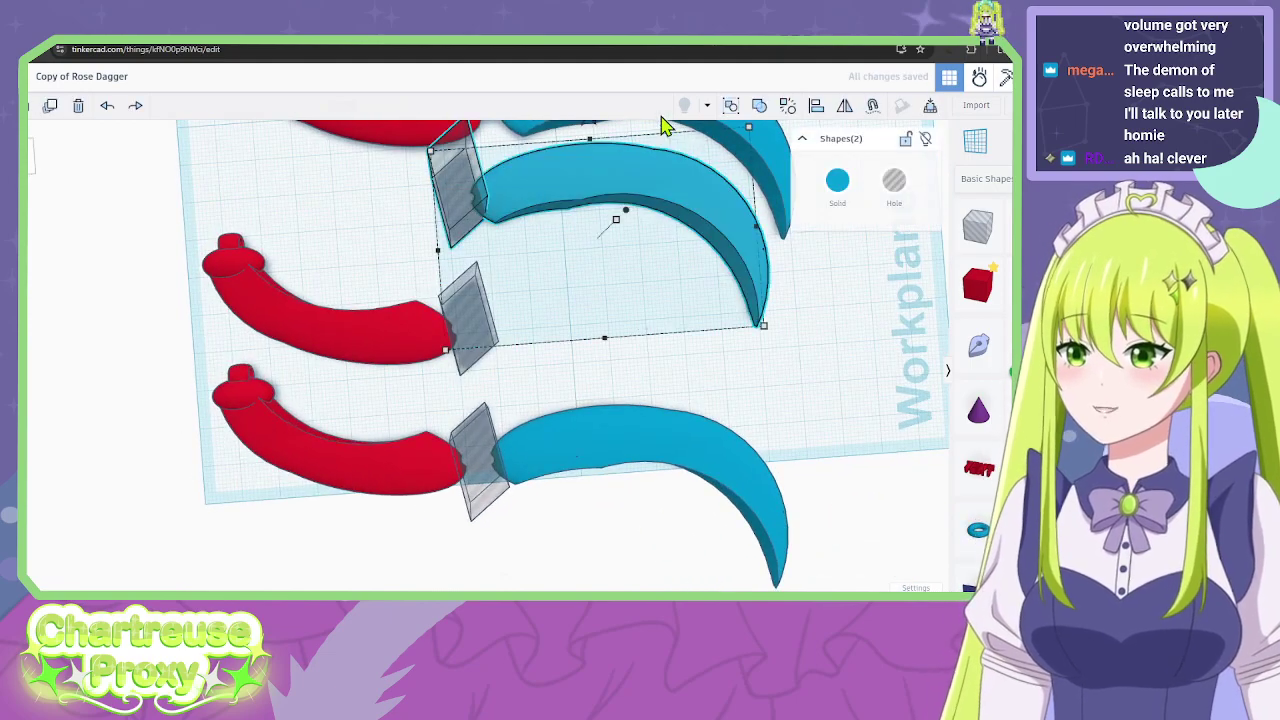
{"action": "left_click", "coordinate": [757, 107]}
{"action": "left_click_drag", "start_coordinate": [563, 331], "coordinate": [323, 251]}
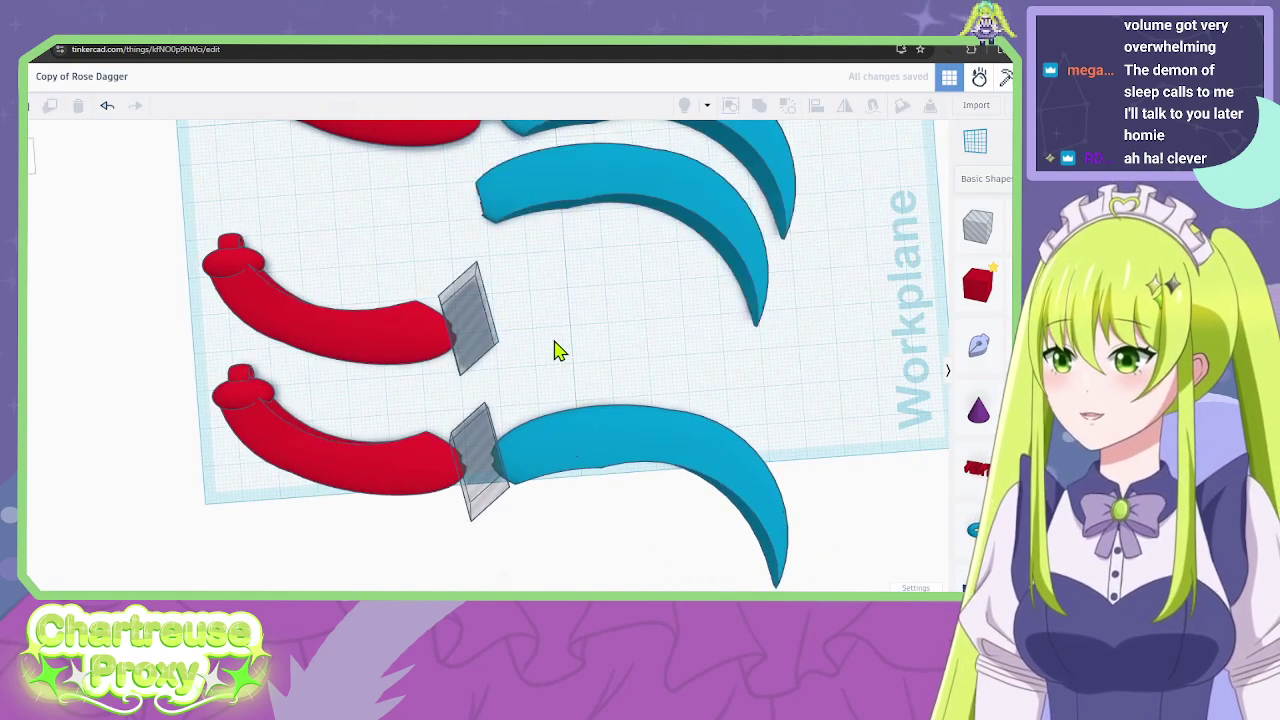
{"action": "left_click", "coordinate": [733, 108]}
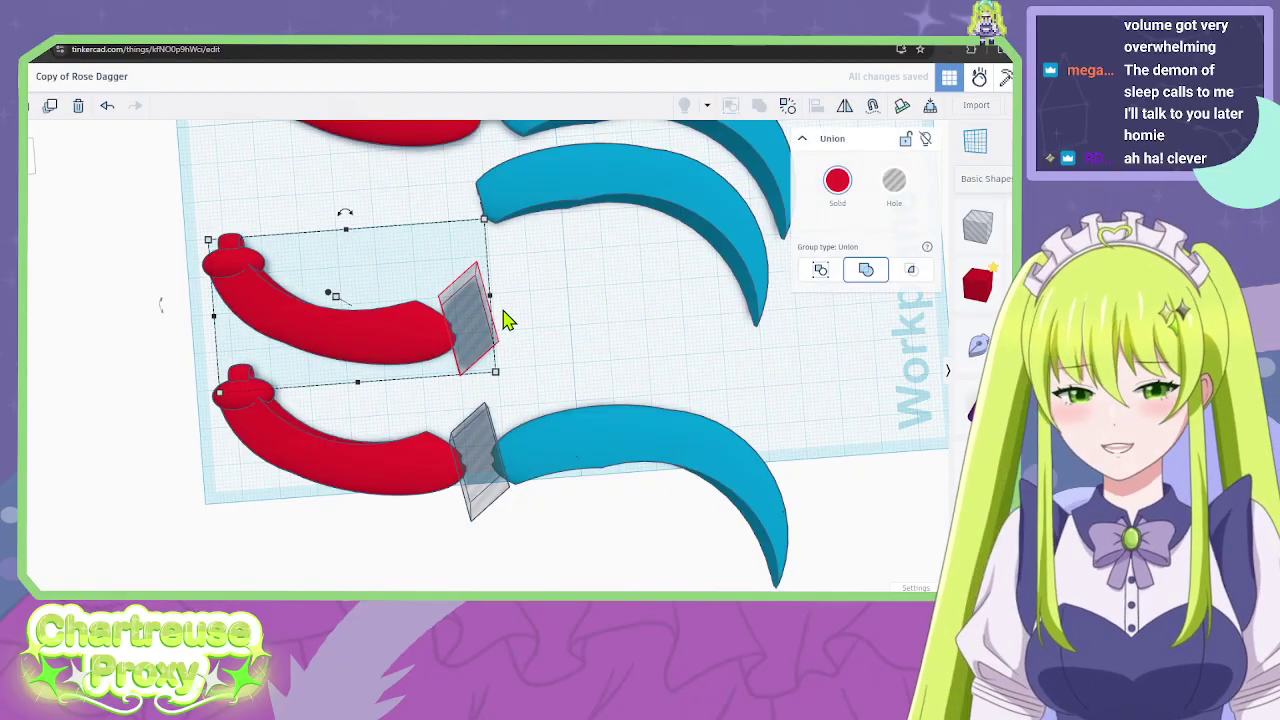
Move the flat-cut blue and red halves together so their cut faces meet end to end.
{"action": "scroll", "coordinate": [609, 466], "scroll_direction": "up", "scroll_amount": 3}
{"action": "left_click_drag", "start_coordinate": [617, 302], "coordinate": [571, 449]}
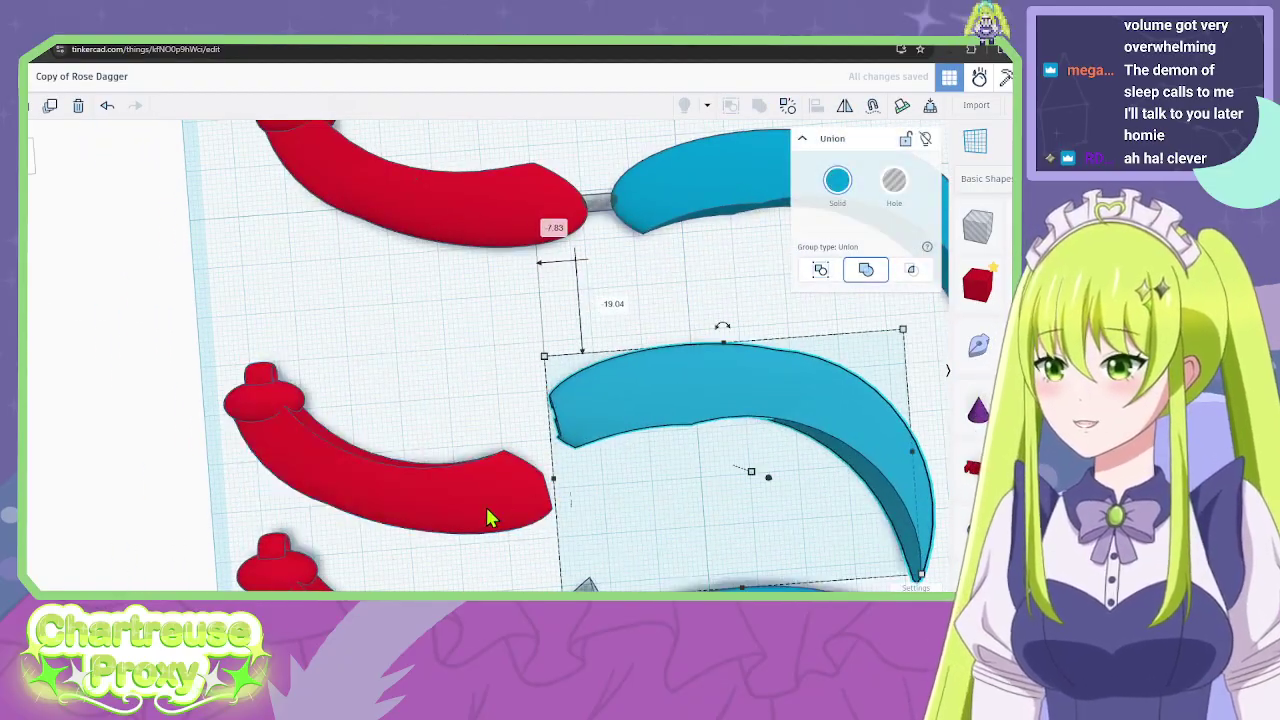
{"action": "left_click_drag", "start_coordinate": [491, 517], "coordinate": [497, 444]}
{"action": "right_click_drag", "start_coordinate": [534, 457], "coordinate": [431, 400]}
{"action": "left_click", "coordinate": [431, 402]}
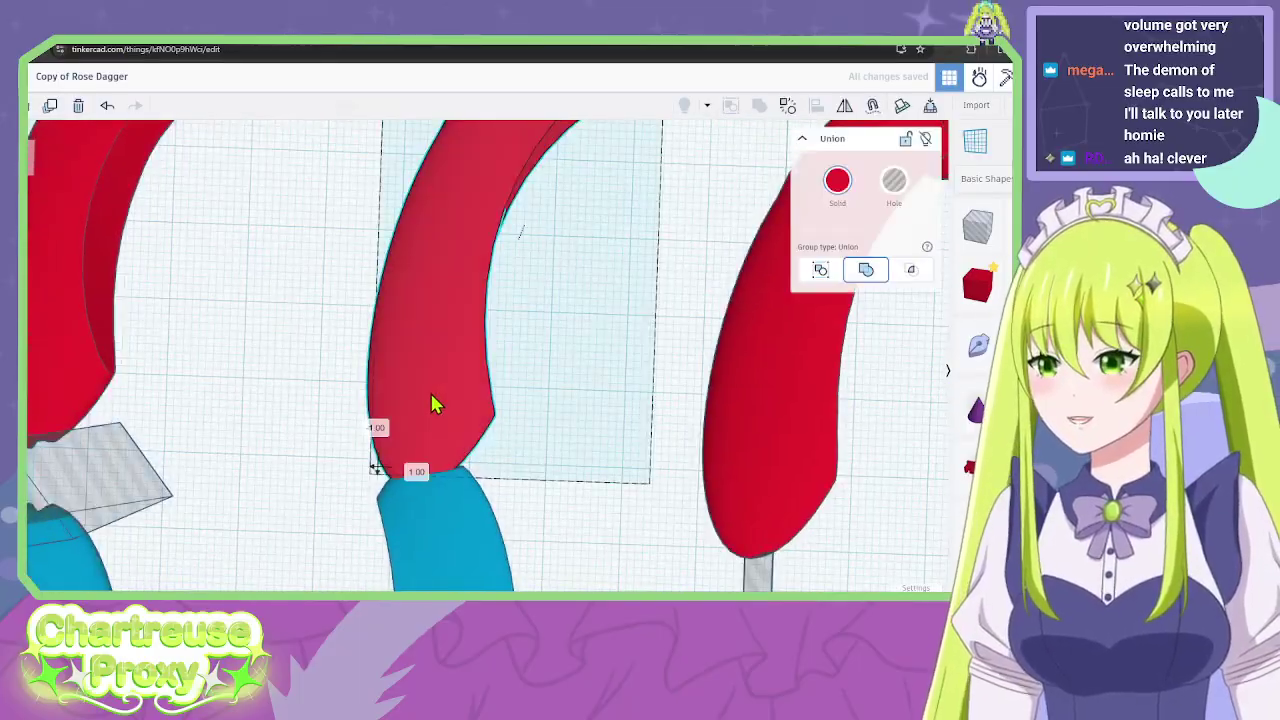
Back the flat-cut red half about 2 mm away from the blue half and examine the facing ends up close.
{"action": "left_click_drag", "start_coordinate": [433, 392], "coordinate": [439, 373]}
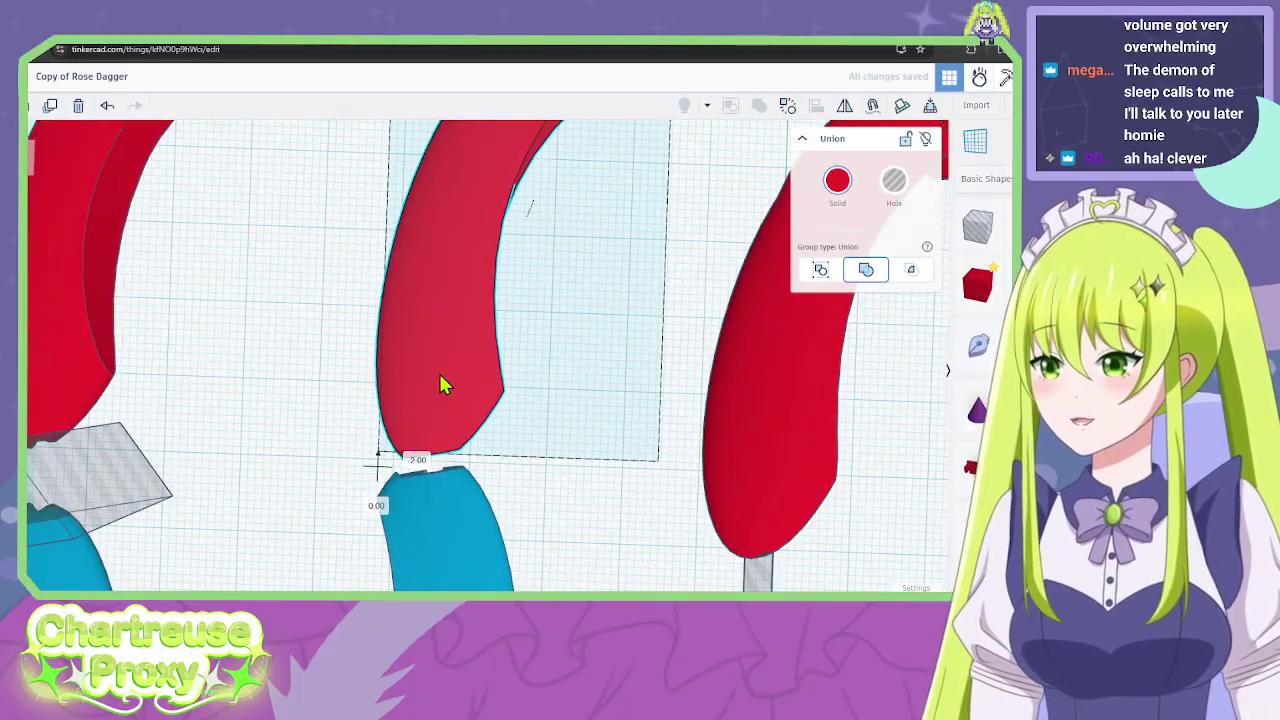
{"action": "scroll", "coordinate": [497, 410], "scroll_direction": "up", "scroll_amount": 4}
{"action": "right_click_drag", "start_coordinate": [498, 410], "coordinate": [500, 343]}
{"action": "right_click_drag", "start_coordinate": [443, 192], "coordinate": [461, 280]}
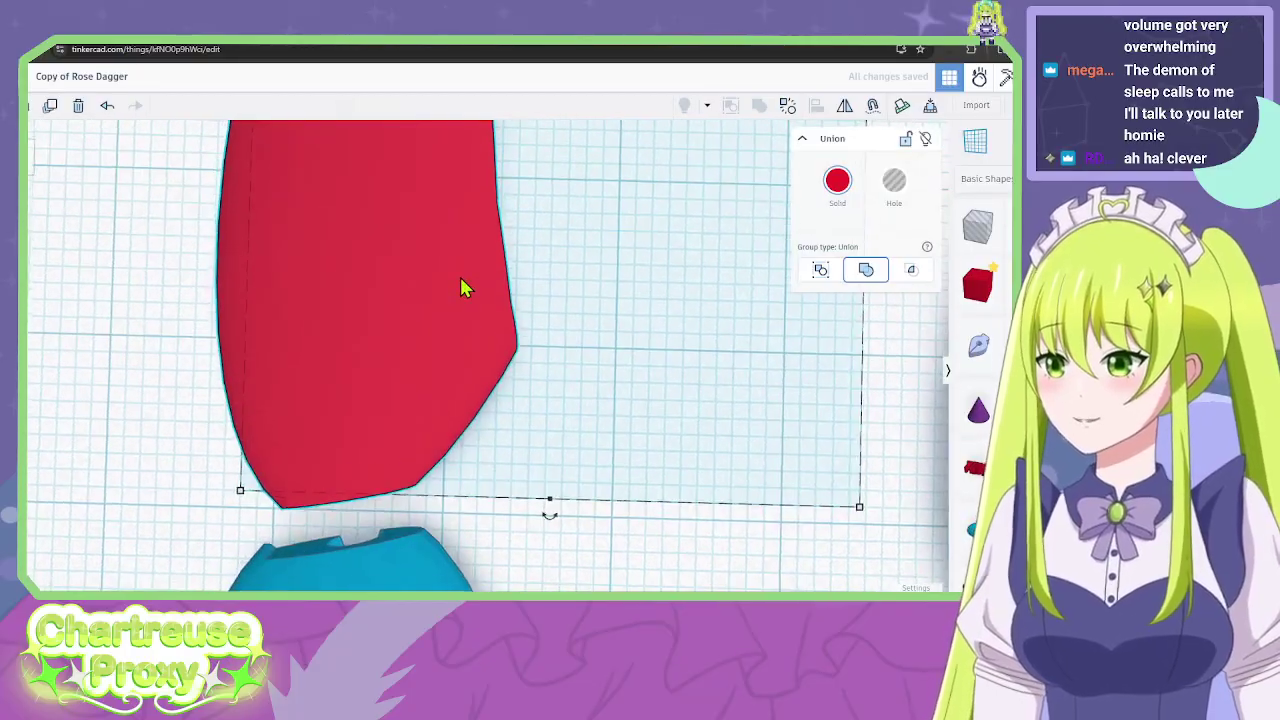
Compare the three split dagger copies, and undo the last moves that brought the flat-cut red and blue halves together.
{"action": "scroll", "coordinate": [460, 287], "scroll_direction": "down", "scroll_amount": 6}
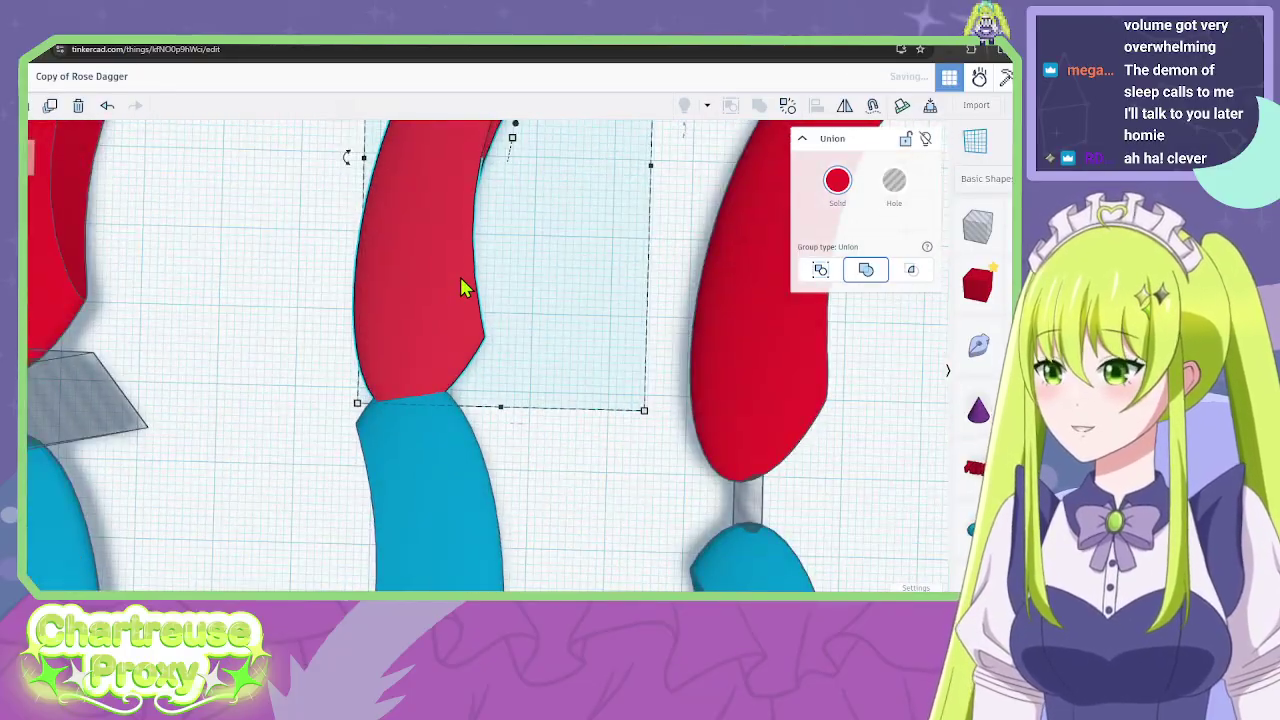
{"action": "scroll", "coordinate": [538, 330], "scroll_direction": "down", "scroll_amount": 3}
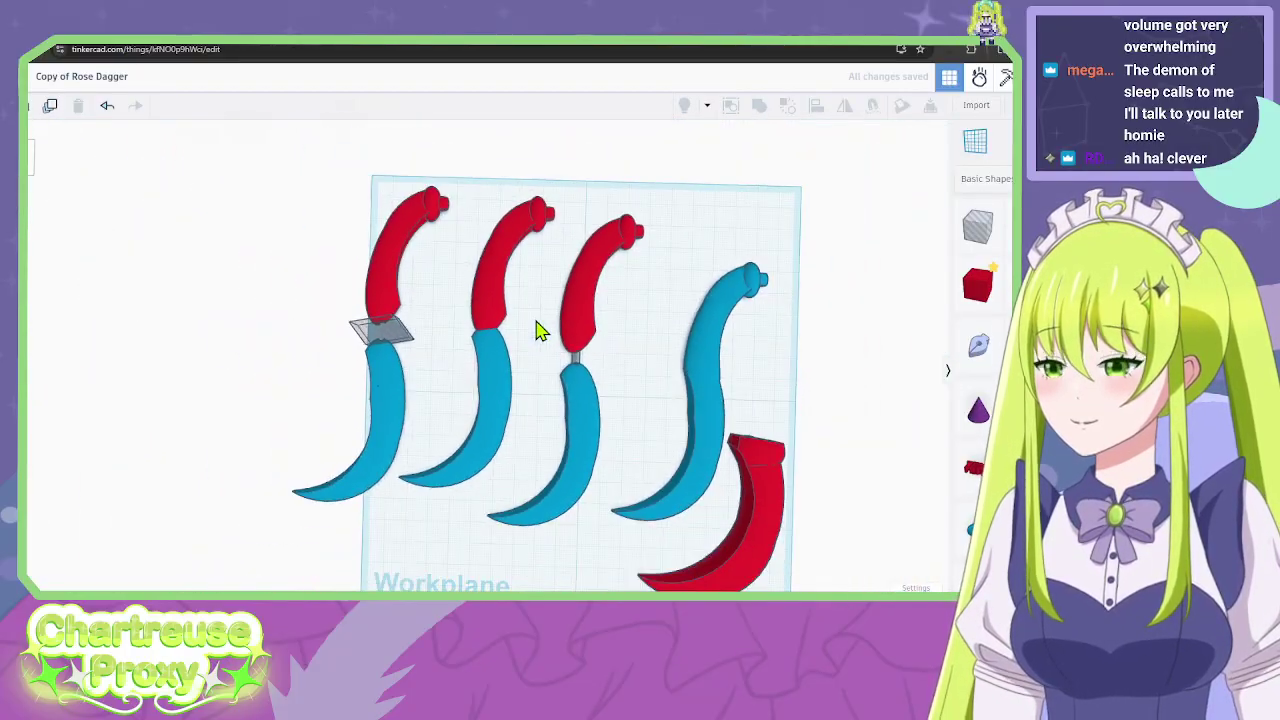
{"action": "scroll", "coordinate": [497, 310], "scroll_direction": "up", "scroll_amount": 3}
{"action": "scroll", "coordinate": [489, 325], "scroll_direction": "up", "scroll_amount": 3}
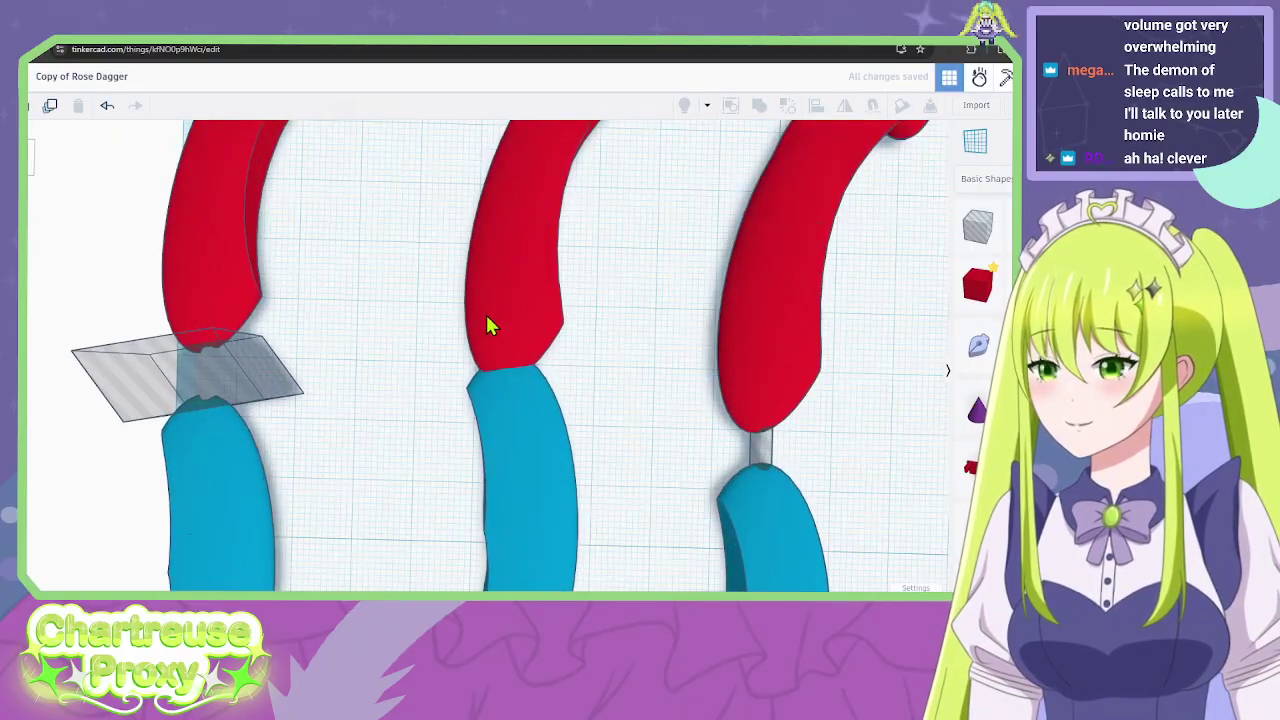
{"action": "scroll", "coordinate": [610, 326], "scroll_direction": "down", "scroll_amount": 5}
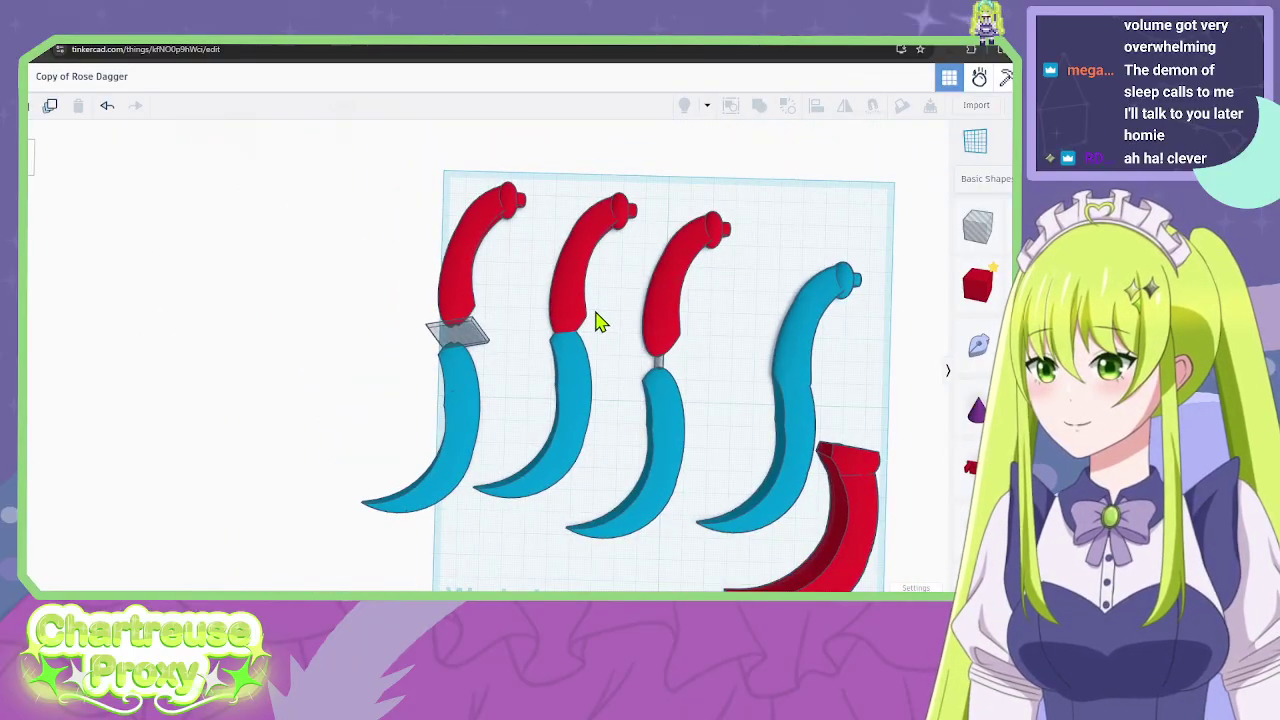
{"action": "key", "text": "ctrl+z"}
{"action": "key", "text": "ctrl+z"}
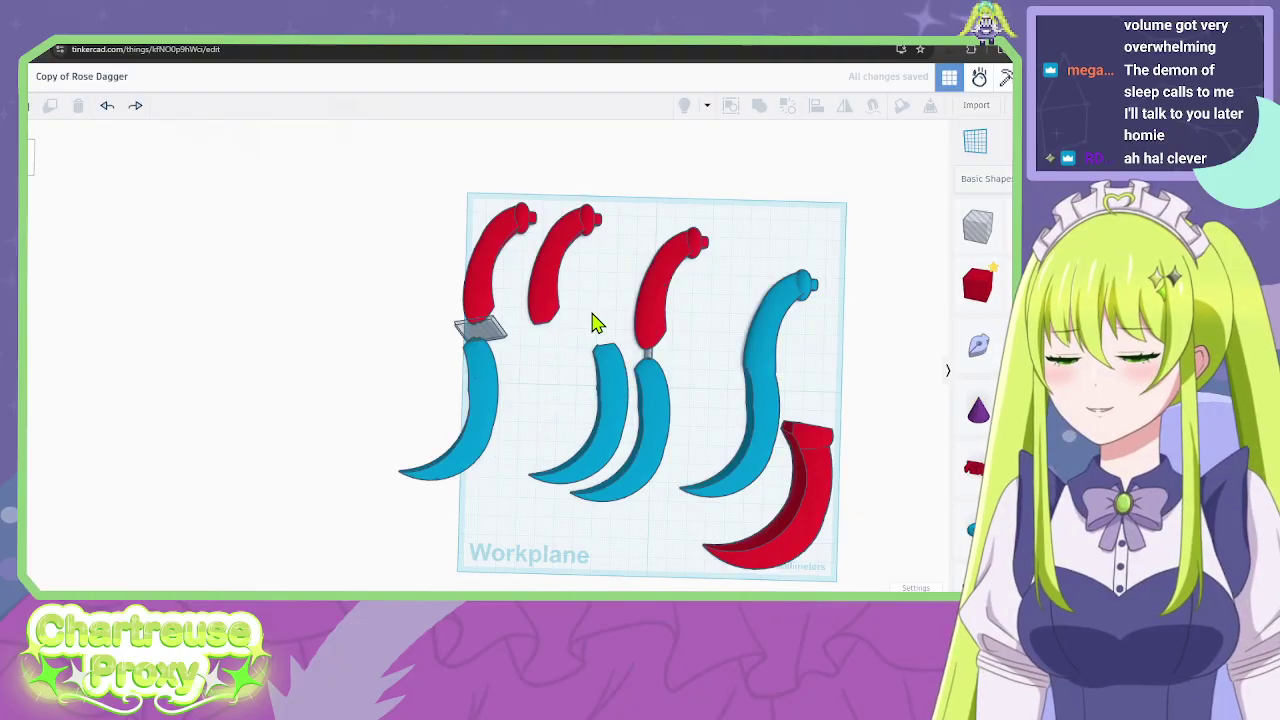
Export only the flat-cut red half as an STL file.
{"action": "right_click_drag", "start_coordinate": [612, 310], "coordinate": [785, 200]}
{"action": "left_click", "coordinate": [563, 263]}
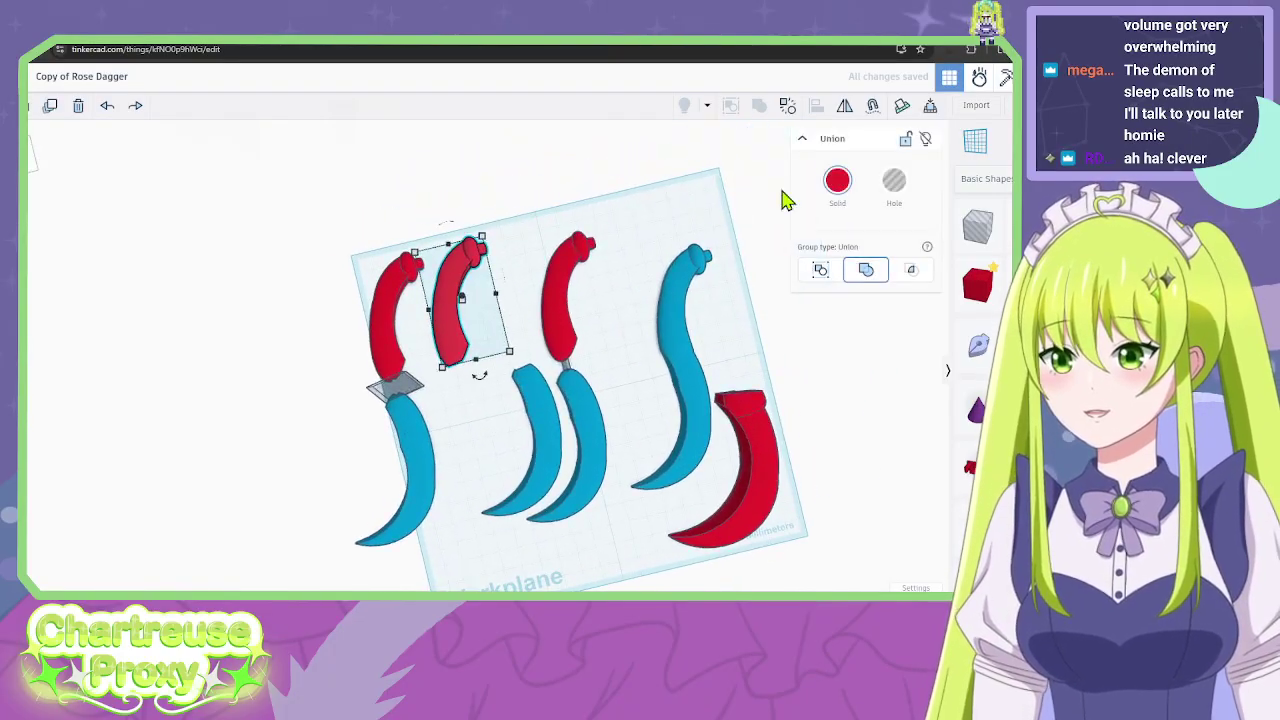
{"action": "left_click", "coordinate": [1020, 105]}
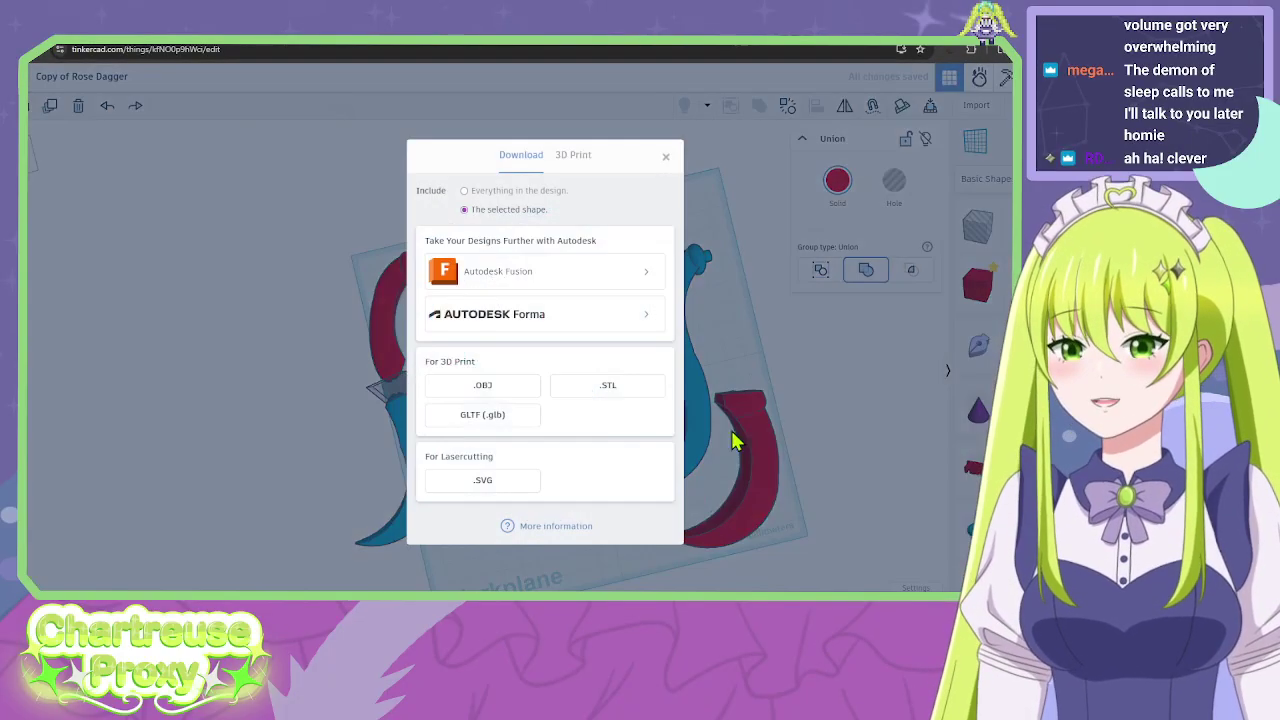
{"action": "left_click", "coordinate": [604, 388]}
Select the flat-cut blue half for its own export.
{"action": "right_click_drag", "start_coordinate": [600, 380], "coordinate": [615, 293]}
{"action": "scroll", "coordinate": [612, 310], "scroll_direction": "up", "scroll_amount": 5}
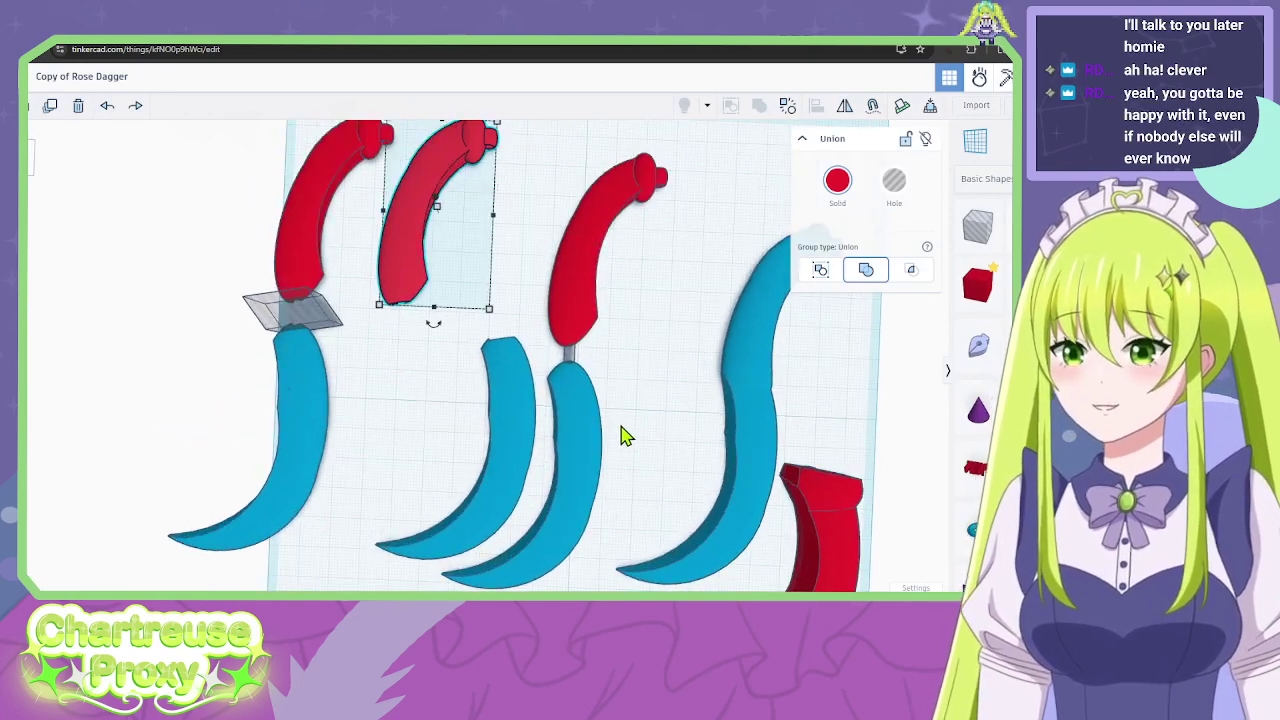
{"action": "left_click", "coordinate": [500, 402]}
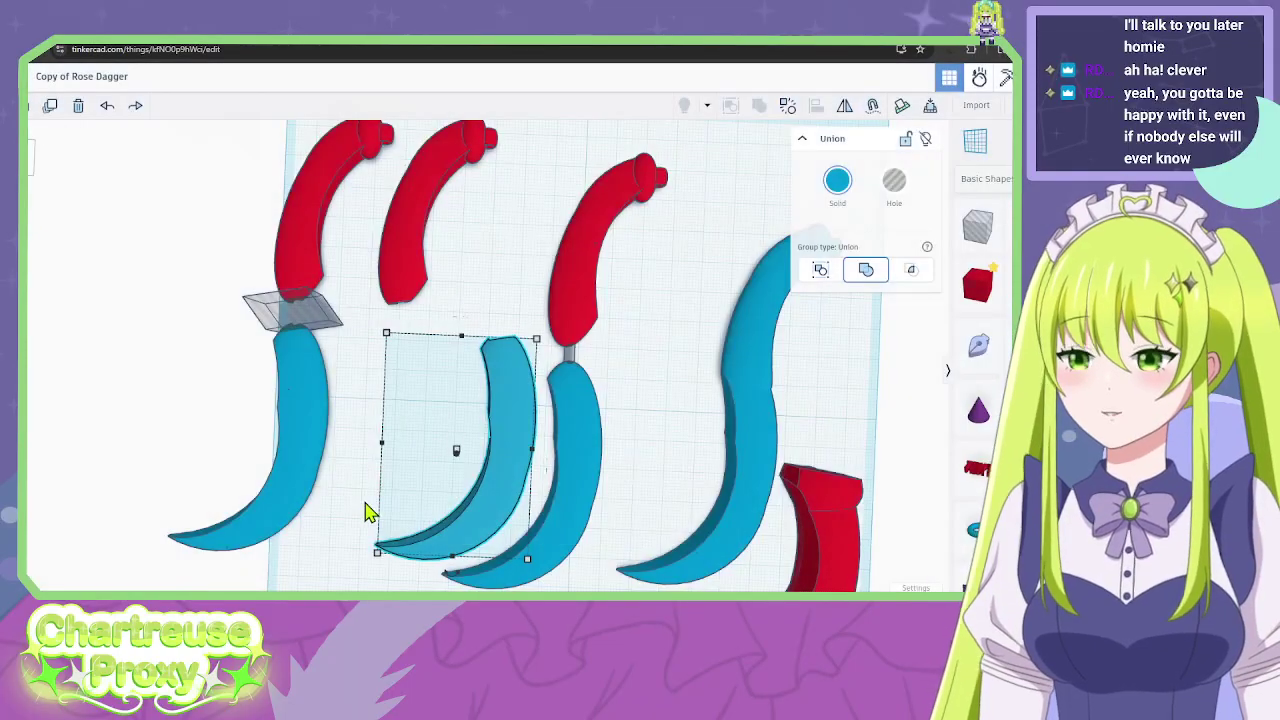
{"action": "left_click", "coordinate": [367, 513]}
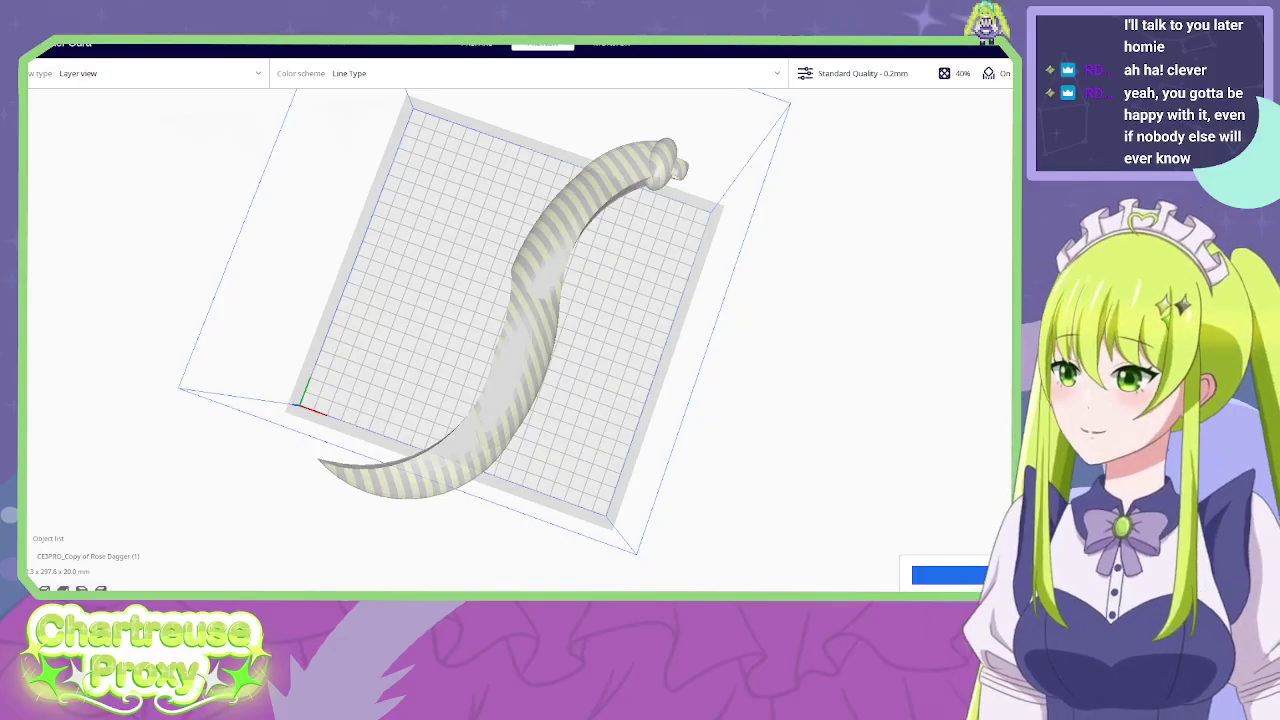
Switch to Cura and delete the one-piece dagger from the build plate.
{"action": "right_click_drag", "start_coordinate": [608, 382], "coordinate": [565, 305]}
{"action": "left_click", "coordinate": [560, 405]}
{"action": "key", "text": "Delete"}
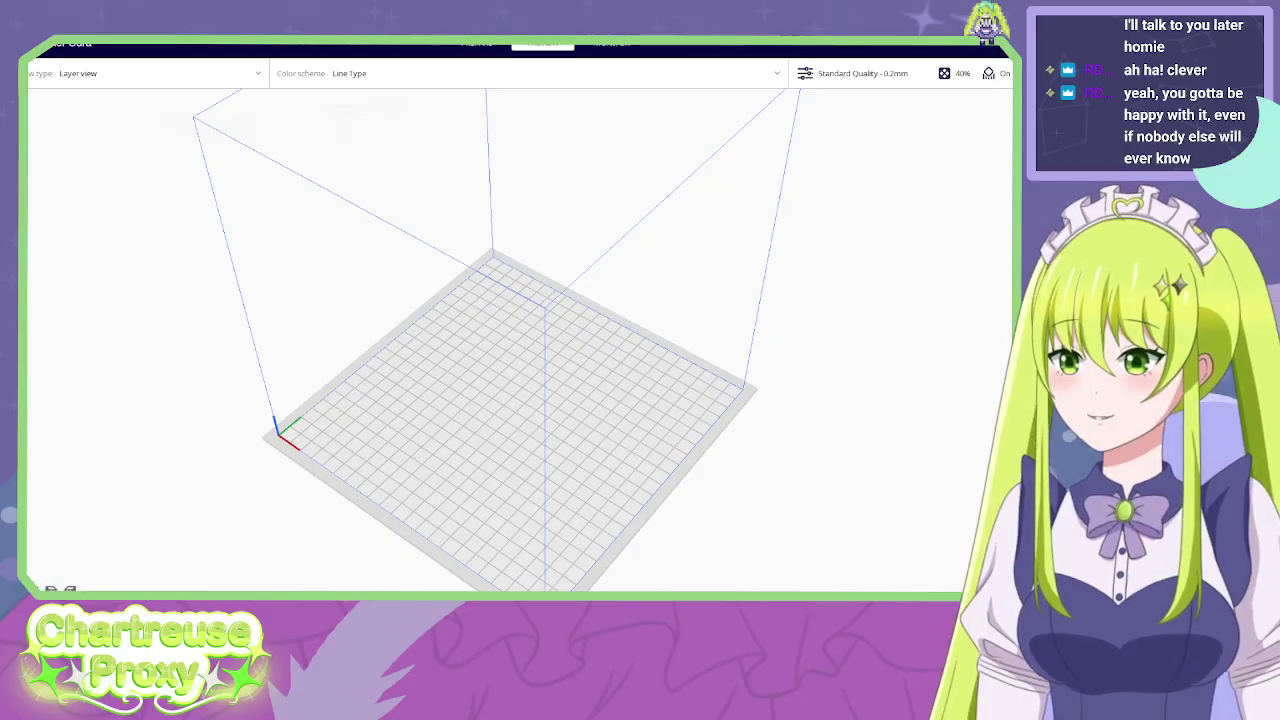
Select the Rose Top Dagger model on the build plate and scale it uniformly to 250%.
{"action": "right_click_drag", "start_coordinate": [366, 382], "coordinate": [413, 420]}
{"action": "left_click", "coordinate": [489, 350]}
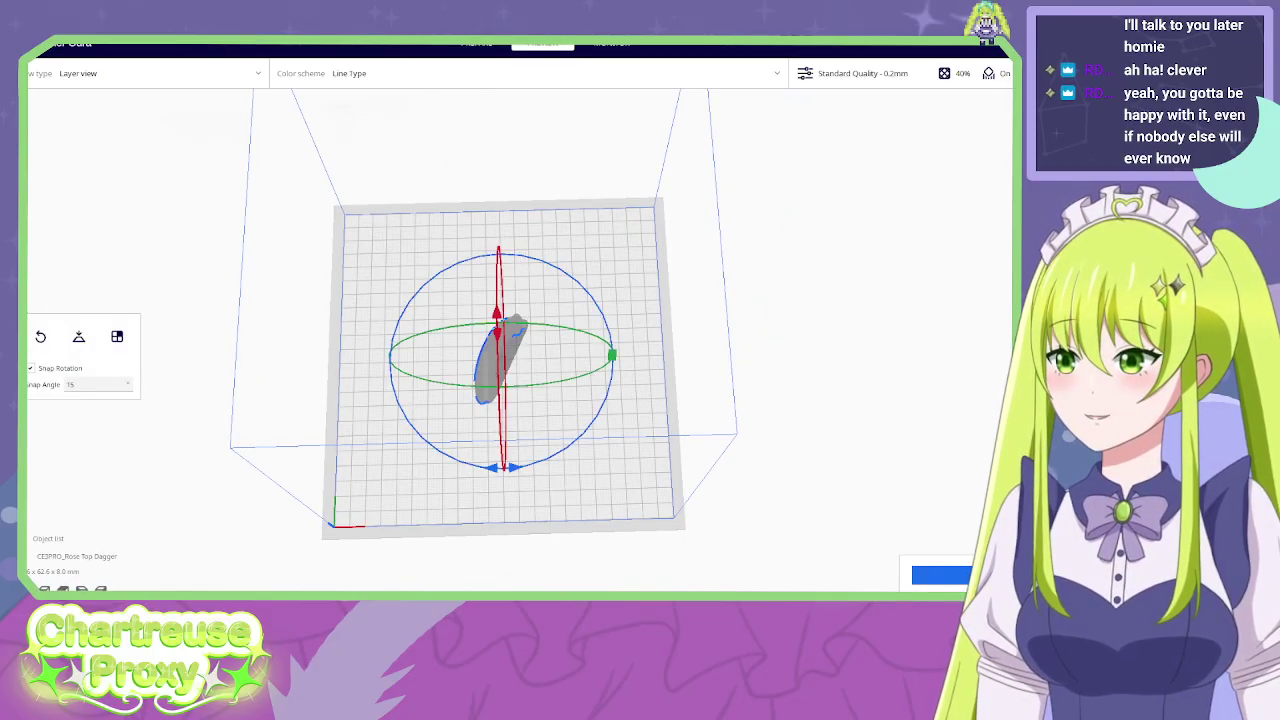
{"action": "key", "text": "p"}
{"action": "key", "text": "s"}
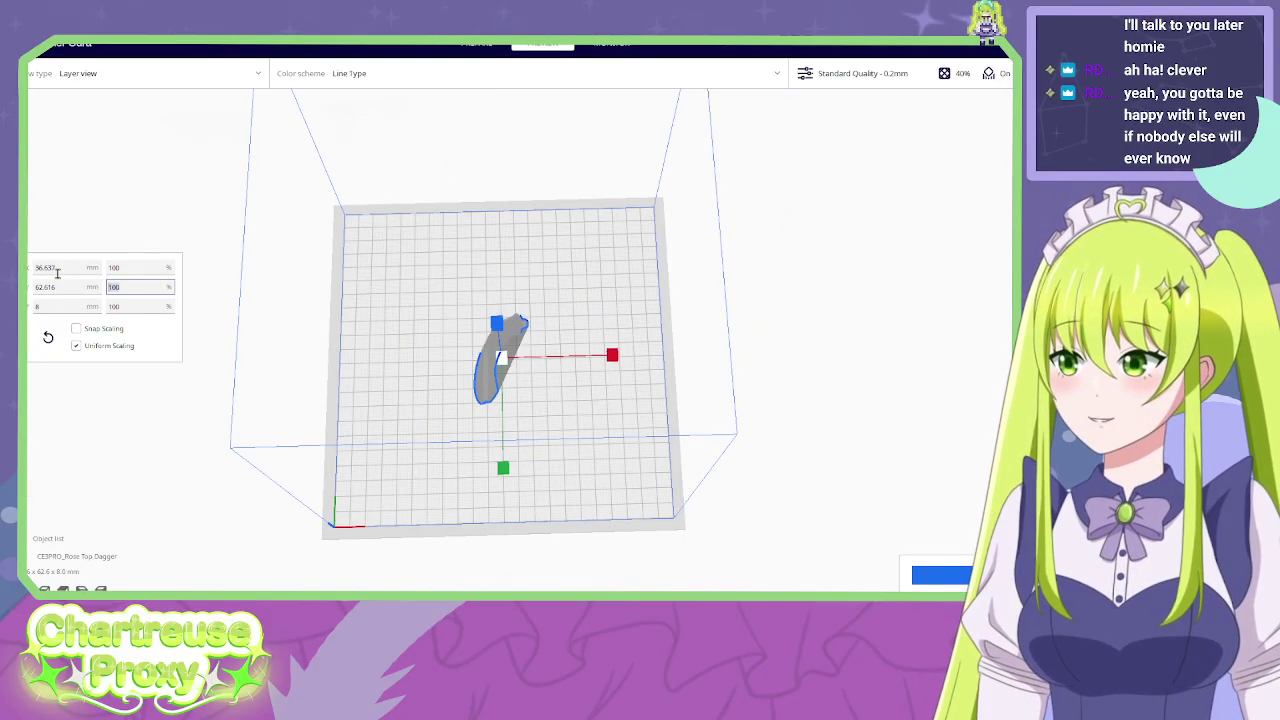
{"action": "type", "text": "250"}
{"action": "key", "text": "Return"}
{"action": "right_click_drag", "start_coordinate": [572, 461], "coordinate": [589, 384]}
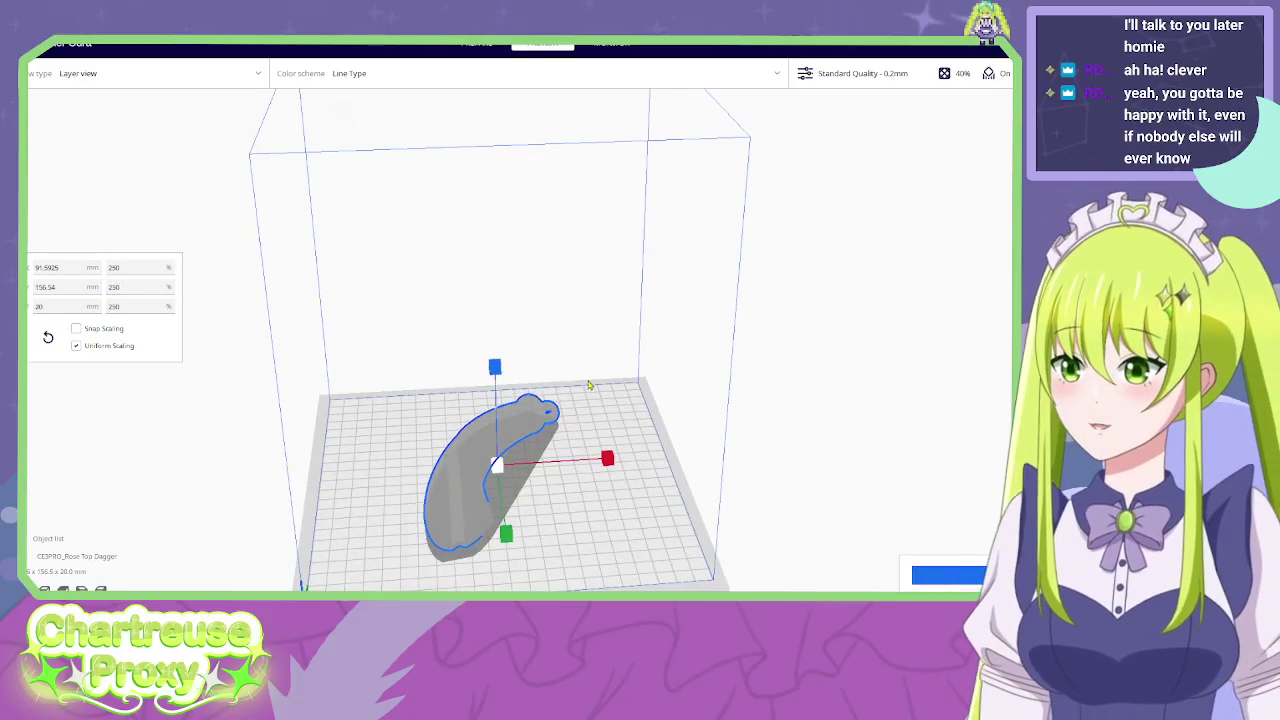
Slice the scaled Rose Top Dagger part.
{"action": "right_click_drag", "start_coordinate": [734, 501], "coordinate": [757, 543]}
{"action": "left_click", "coordinate": [925, 550]}
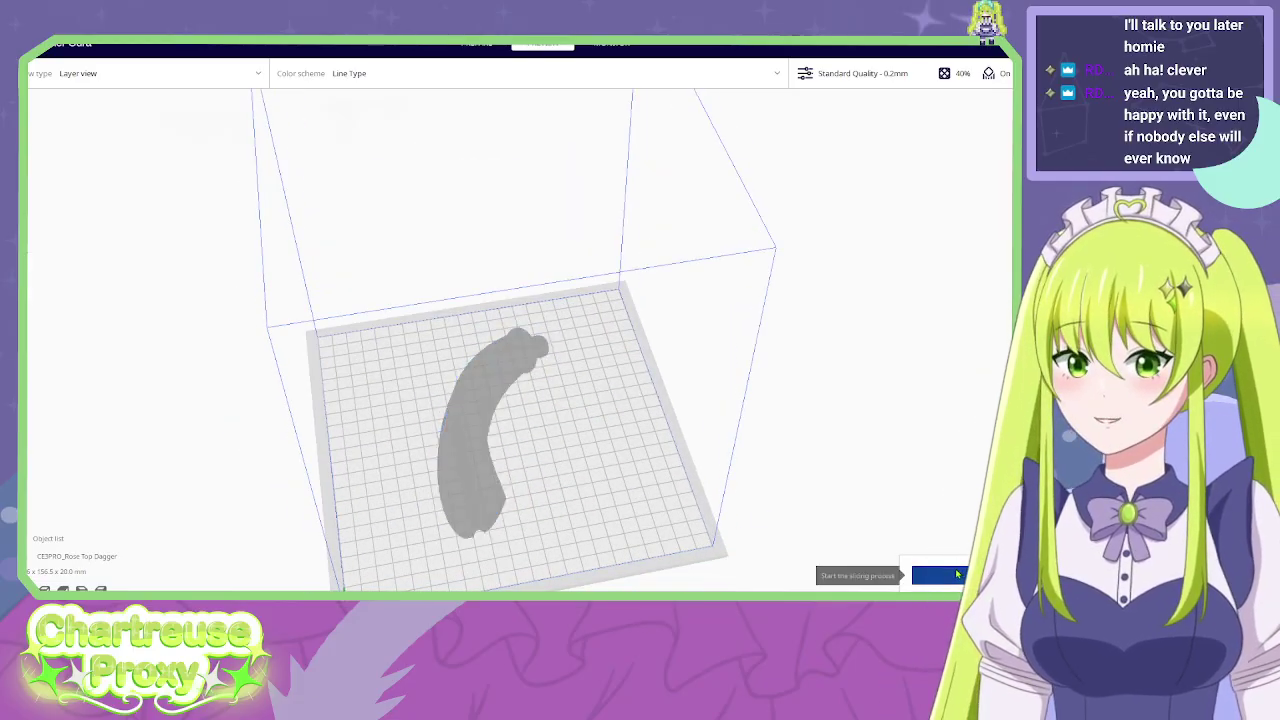
{"action": "left_click", "coordinate": [957, 574]}
{"action": "right_click_drag", "start_coordinate": [603, 508], "coordinate": [745, 520]}
{"action": "middle_click_drag", "start_coordinate": [720, 514], "coordinate": [706, 354]}
{"action": "right_click_drag", "start_coordinate": [706, 354], "coordinate": [509, 443]}
{"action": "scroll", "coordinate": [651, 455], "scroll_direction": "up", "scroll_amount": 3}
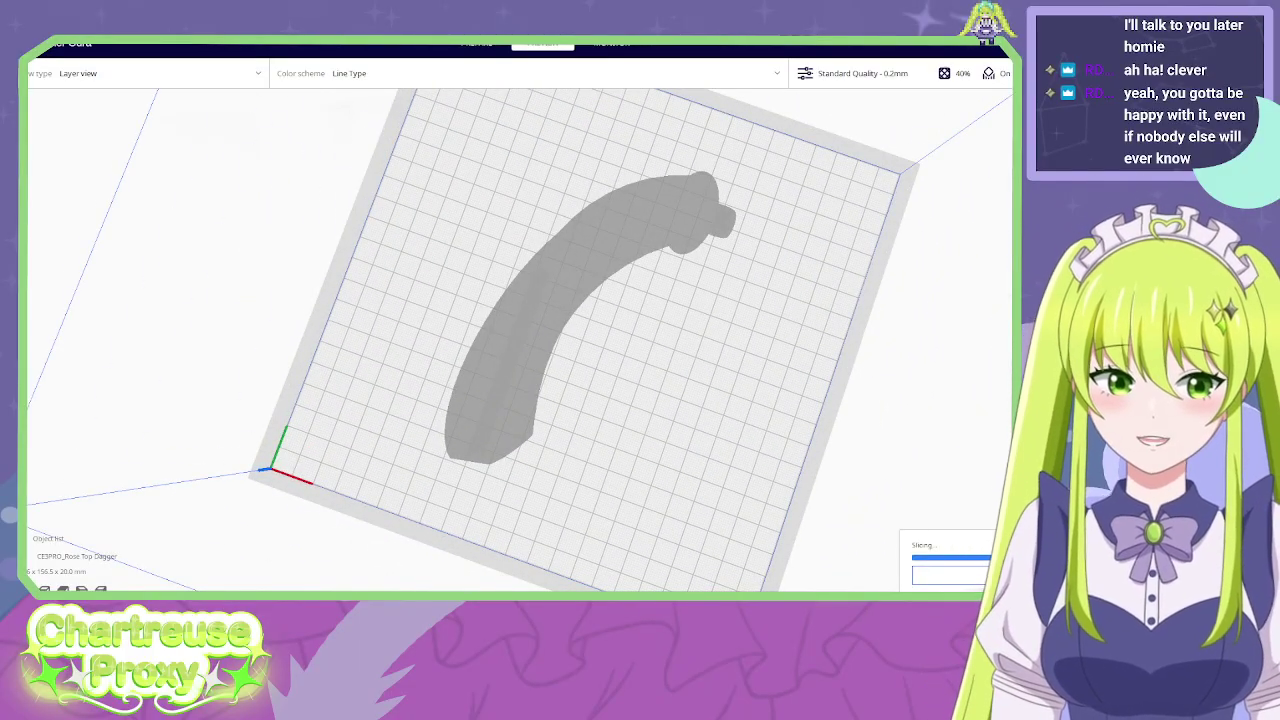
Lower the layer preview to a cut through the sliced top part and examine its connector slot up close.
{"action": "right_click_drag", "start_coordinate": [700, 400], "coordinate": [733, 379]}
{"action": "left_click_drag", "start_coordinate": [1058, 225], "coordinate": [1058, 345]}
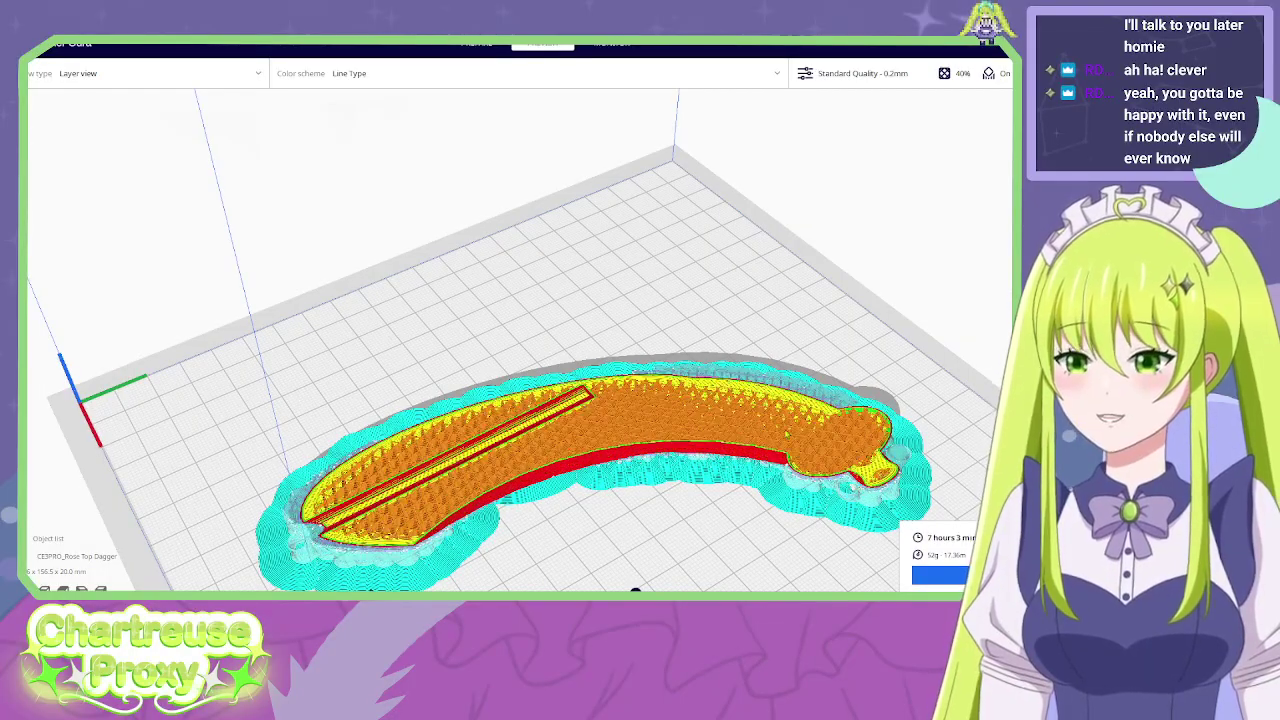
{"action": "right_click_drag", "start_coordinate": [786, 434], "coordinate": [554, 471]}
{"action": "scroll", "coordinate": [540, 440], "scroll_direction": "up", "scroll_amount": 2}
{"action": "middle_click_drag", "start_coordinate": [526, 414], "coordinate": [689, 294]}
{"action": "right_click_drag", "start_coordinate": [689, 294], "coordinate": [836, 399]}
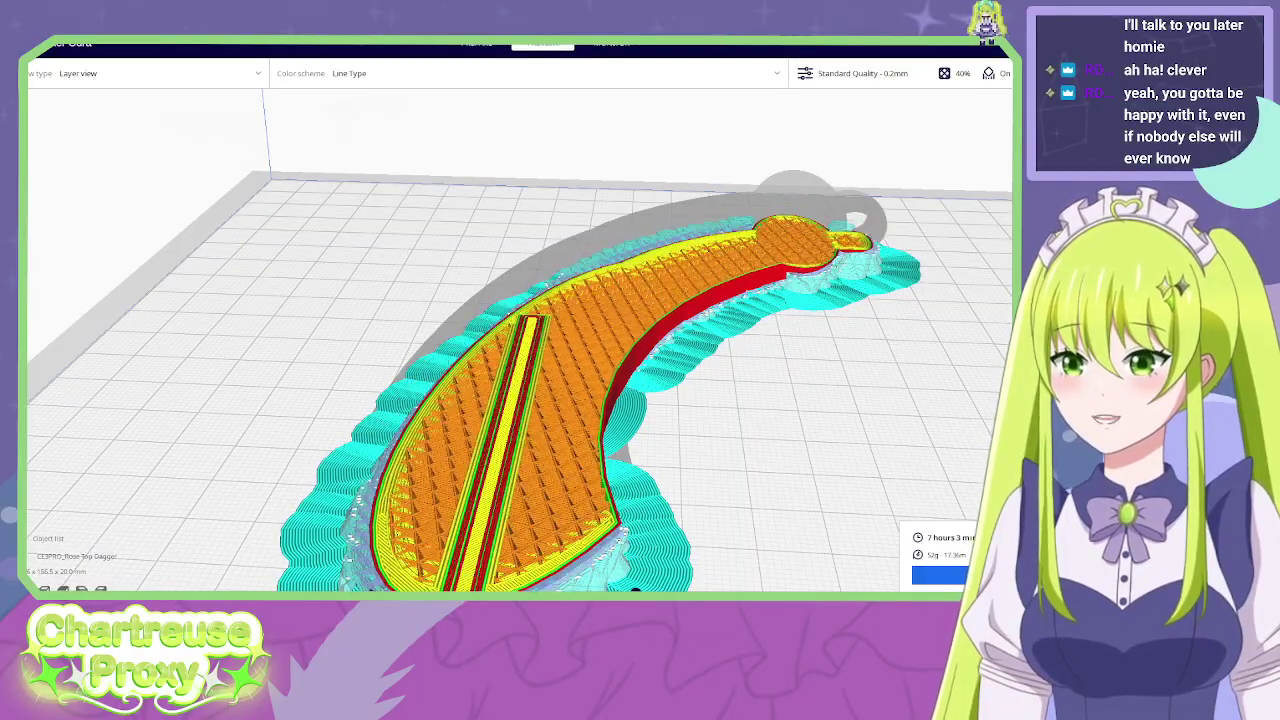
{"action": "right_click_drag", "start_coordinate": [836, 399], "coordinate": [857, 391]}
{"action": "middle_click_drag", "start_coordinate": [670, 220], "coordinate": [828, 251]}
{"action": "scroll", "coordinate": [683, 500], "scroll_direction": "up", "scroll_amount": 3}
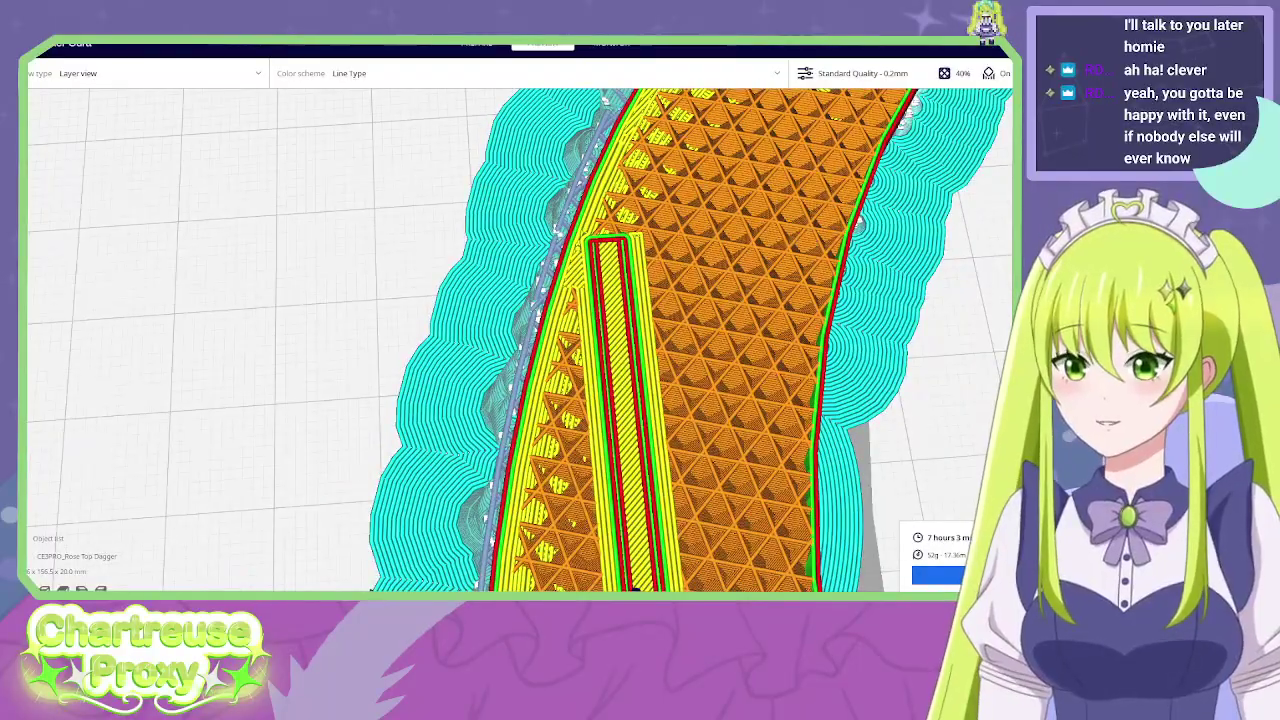
Step through the top part's layers and inspect the tree supports and adhesion around its cut end.
{"action": "key", "text": "Up"}
{"action": "key", "text": "Up"}
{"action": "key", "text": "Up"}
{"action": "key", "text": "Up"}
{"action": "key", "text": "Up"}
{"action": "key", "text": "Up"}
{"action": "key", "text": "Up"}
{"action": "key", "text": "Up"}
{"action": "key", "text": "Up"}
{"action": "key", "text": "Up"}
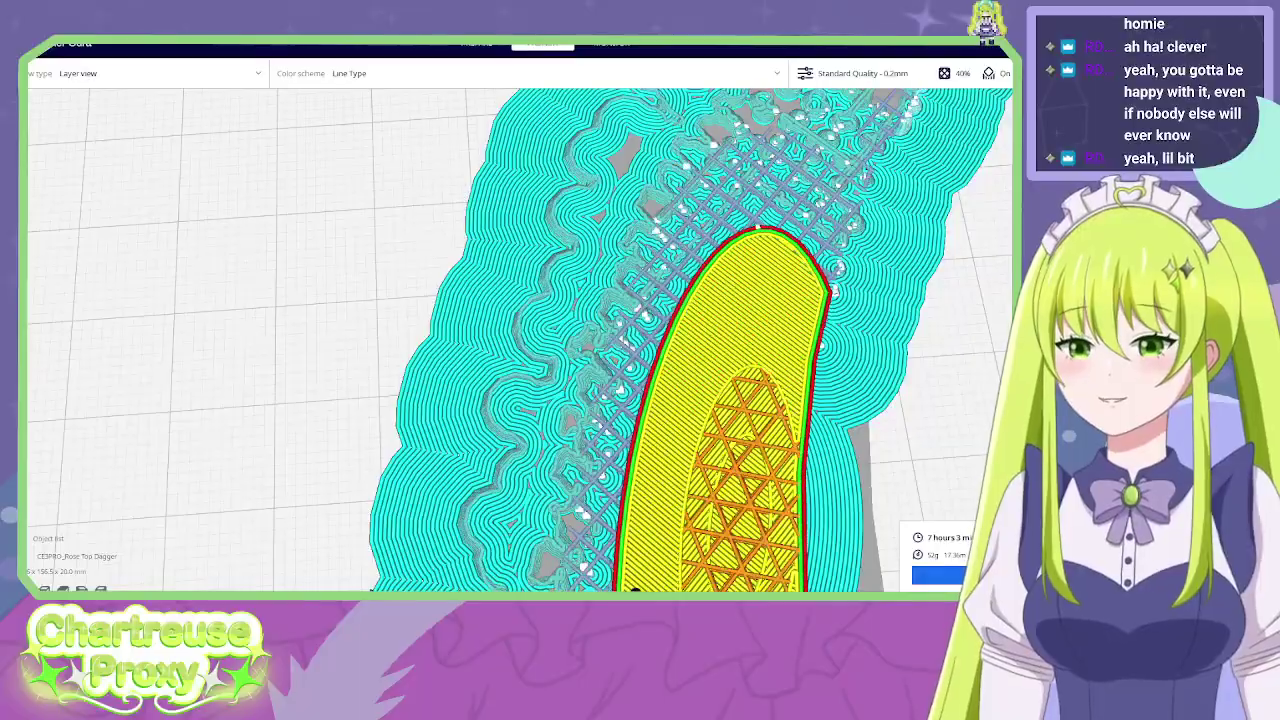
{"action": "right_click_drag", "start_coordinate": [560, 400], "coordinate": [640, 250]}
{"action": "scroll", "coordinate": [620, 400], "scroll_direction": "up", "scroll_amount": 5}
{"action": "scroll", "coordinate": [620, 400], "scroll_direction": "down", "scroll_amount": 3}
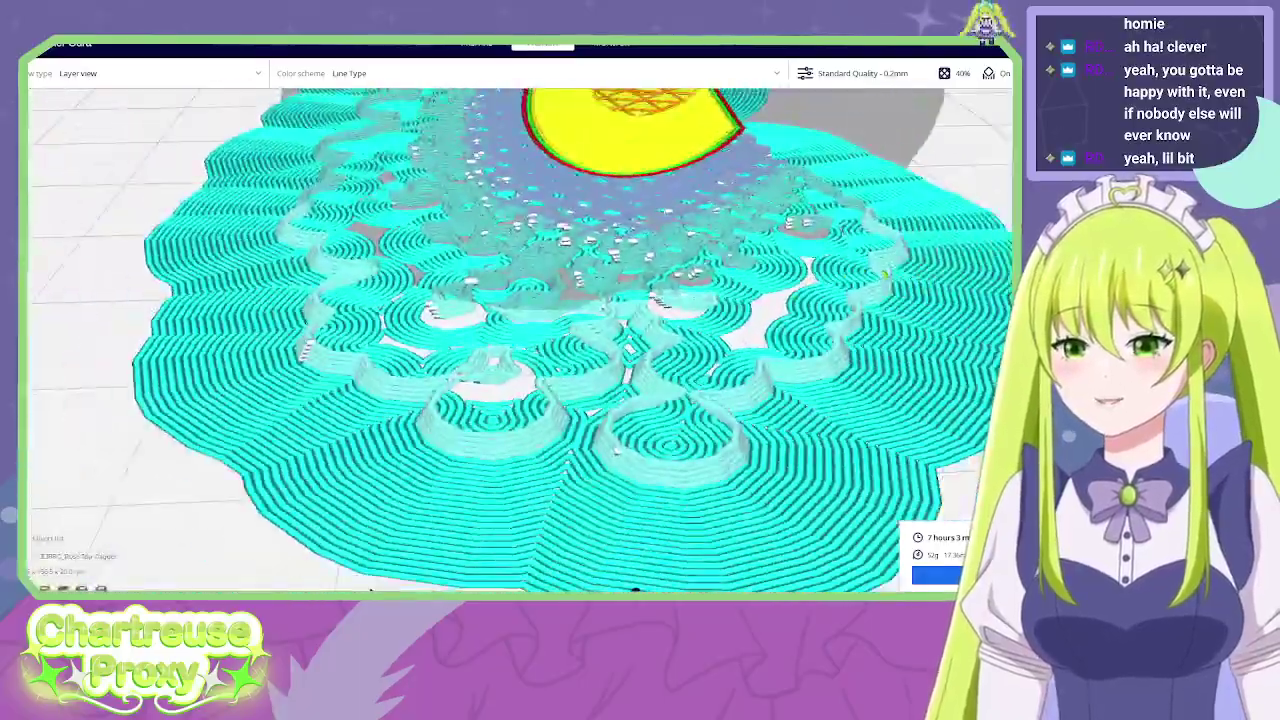
{"action": "right_click_drag", "start_coordinate": [560, 400], "coordinate": [600, 300]}
{"action": "scroll", "coordinate": [560, 350], "scroll_direction": "up", "scroll_amount": 5}
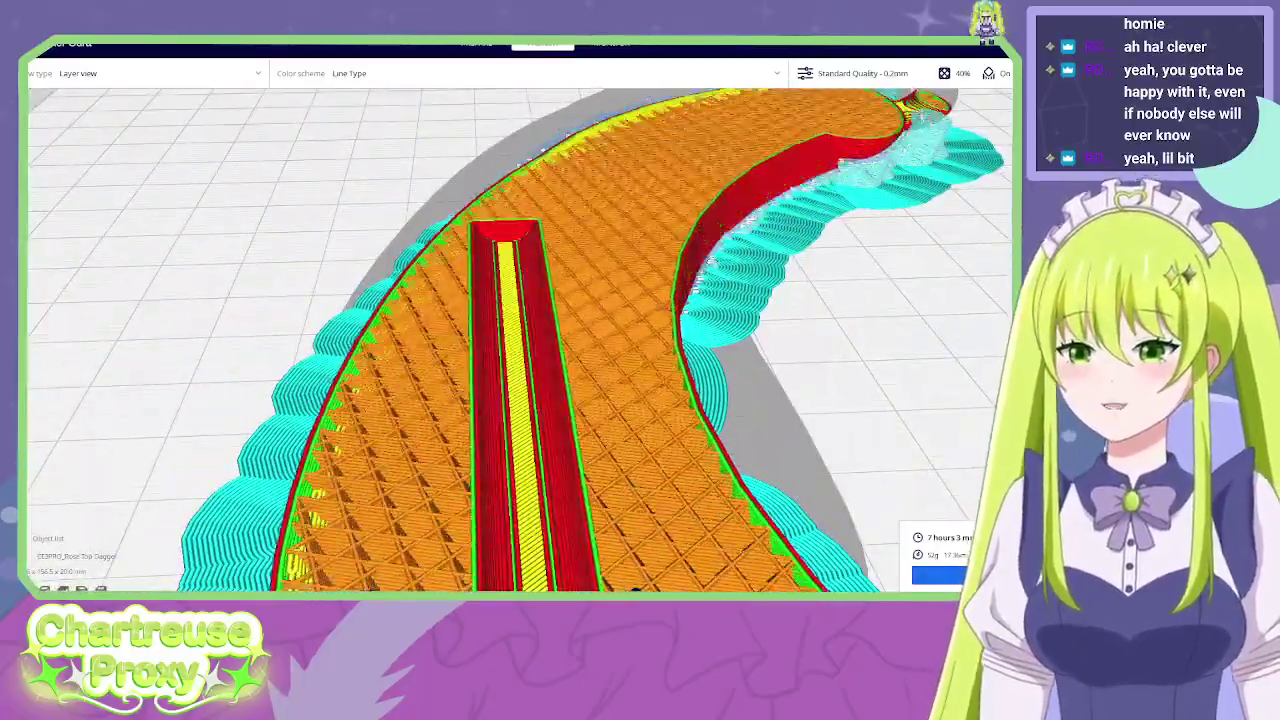
Examine the slot's open end from a low angle, stepping through the layers to check the support column inside it.
{"action": "right_click_drag", "start_coordinate": [700, 450], "coordinate": [985, 260]}
{"action": "key", "text": "Down"}
{"action": "key", "text": "Down"}
{"action": "key", "text": "Down"}
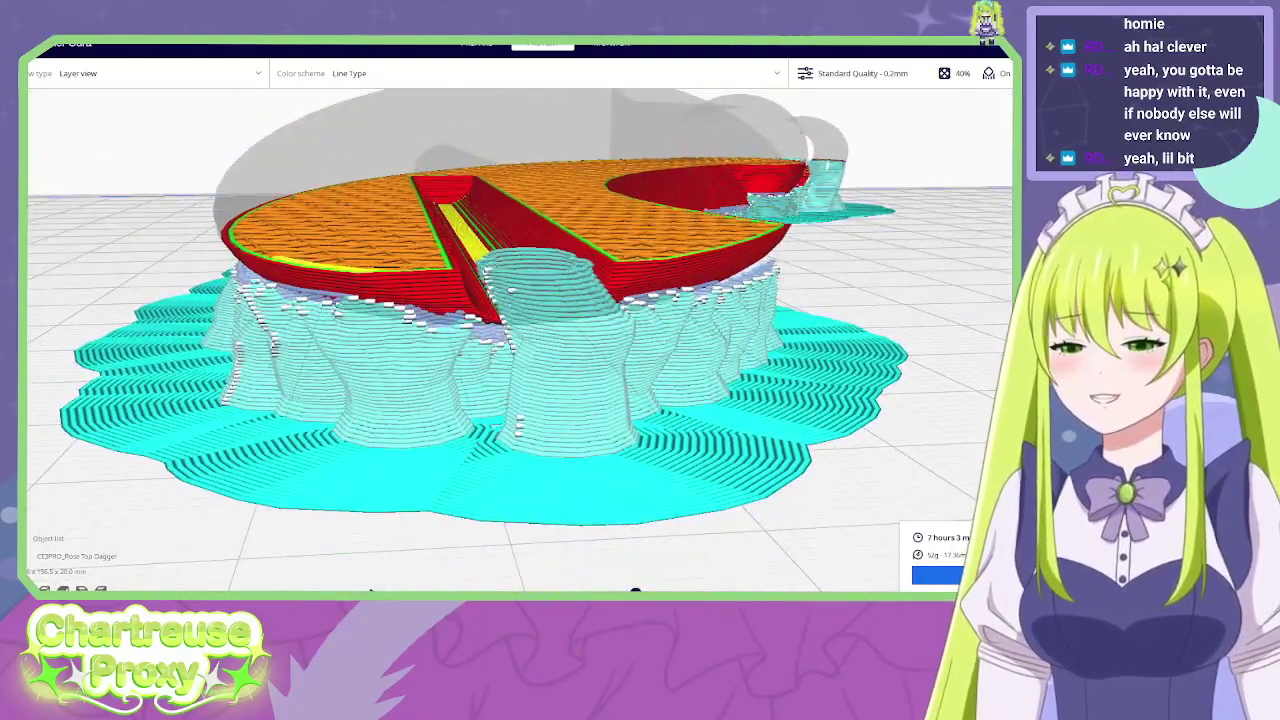
{"action": "key", "text": "Up"}
{"action": "key", "text": "Up"}
{"action": "key", "text": "Up"}
{"action": "key", "text": "Up"}
{"action": "key", "text": "Up"}
{"action": "key", "text": "Up"}
{"action": "key", "text": "Up"}
{"action": "key", "text": "Up"}
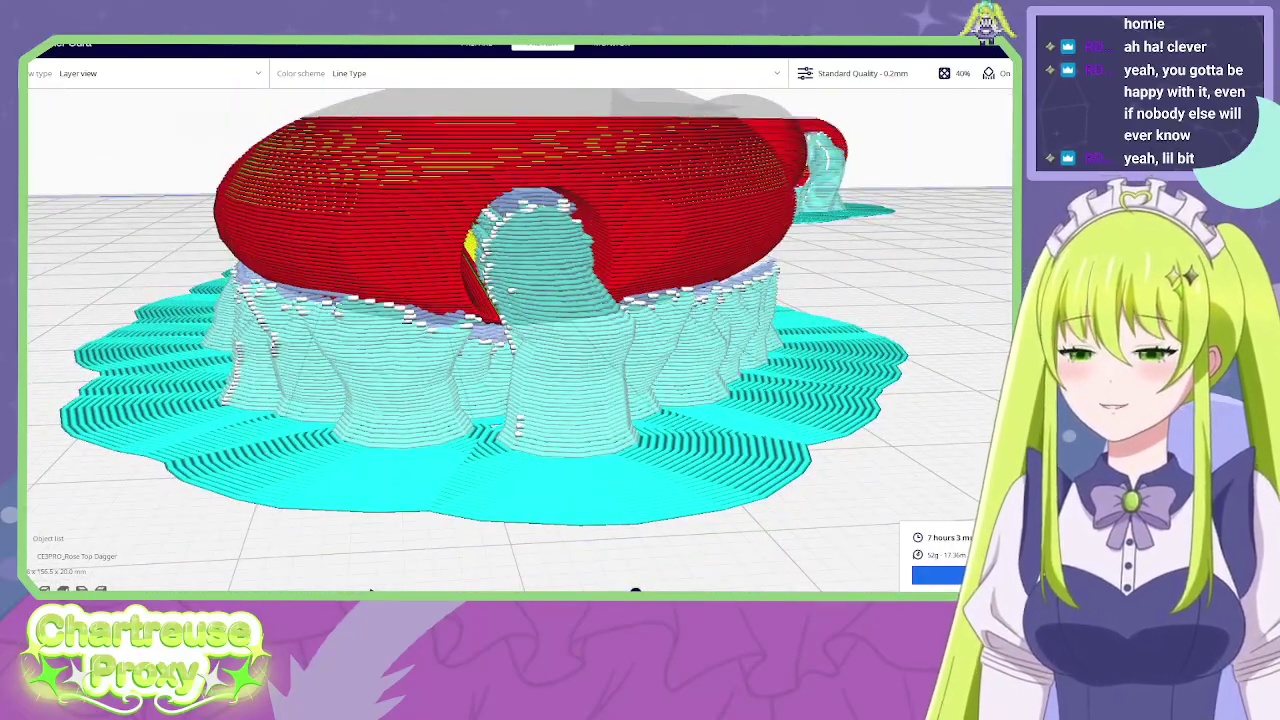
Look over the complete sliced top part and save it to disk as RoseTopDagger7hr.gcode.
{"action": "right_click_drag", "start_coordinate": [905, 260], "coordinate": [911, 333]}
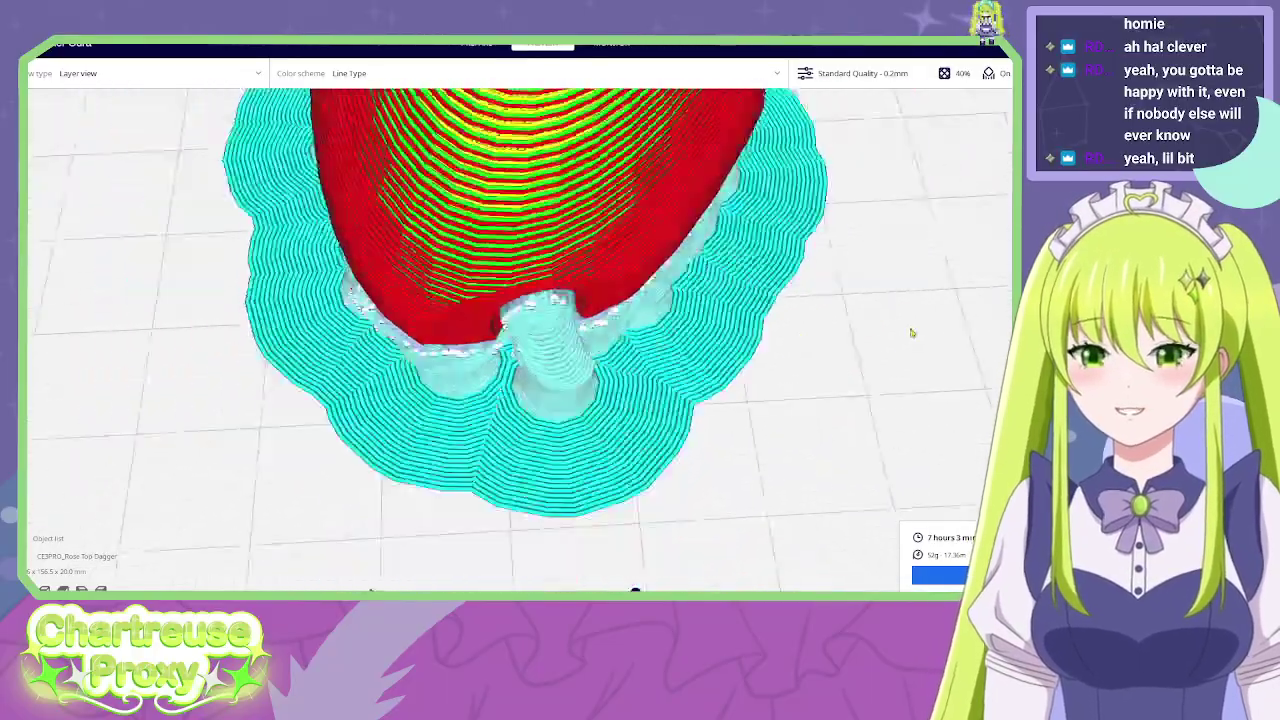
{"action": "scroll", "coordinate": [911, 333], "scroll_direction": "down", "scroll_amount": 5}
{"action": "right_click_drag", "start_coordinate": [846, 297], "coordinate": [777, 489]}
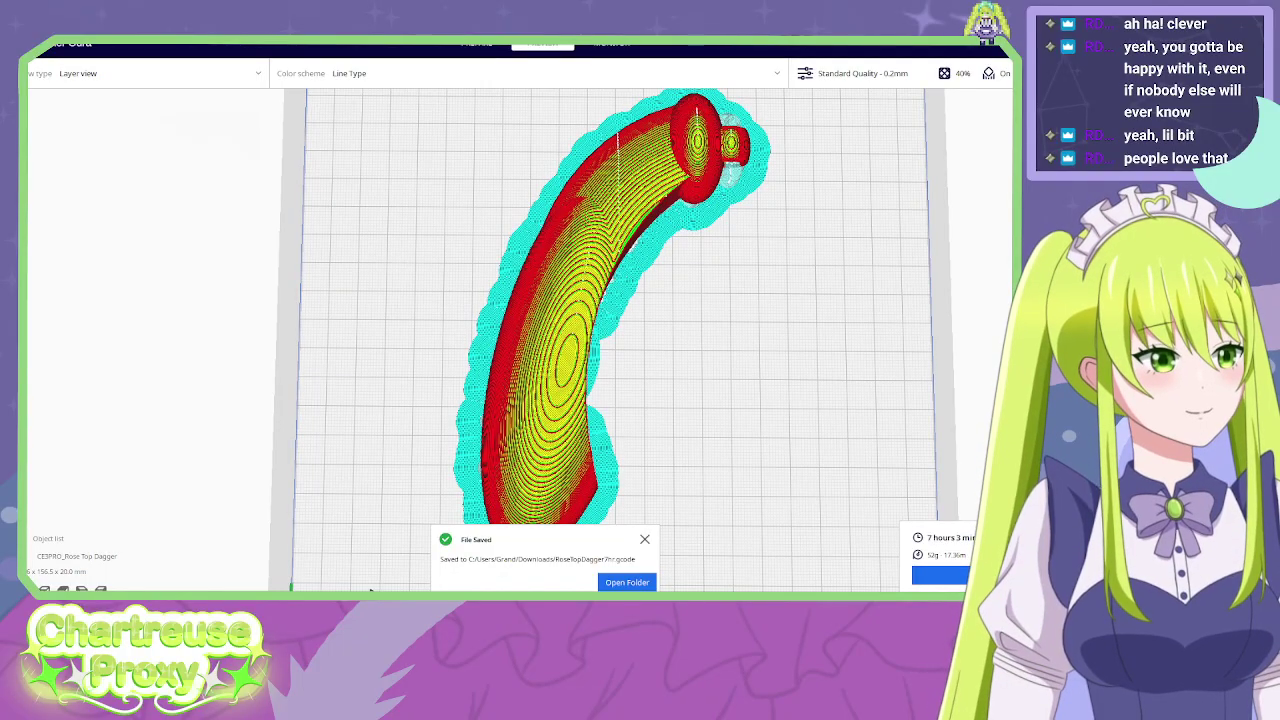
Replace the top part on the build plate with the Rose Bottom Dagger model.
{"action": "left_click", "coordinate": [620, 320]}
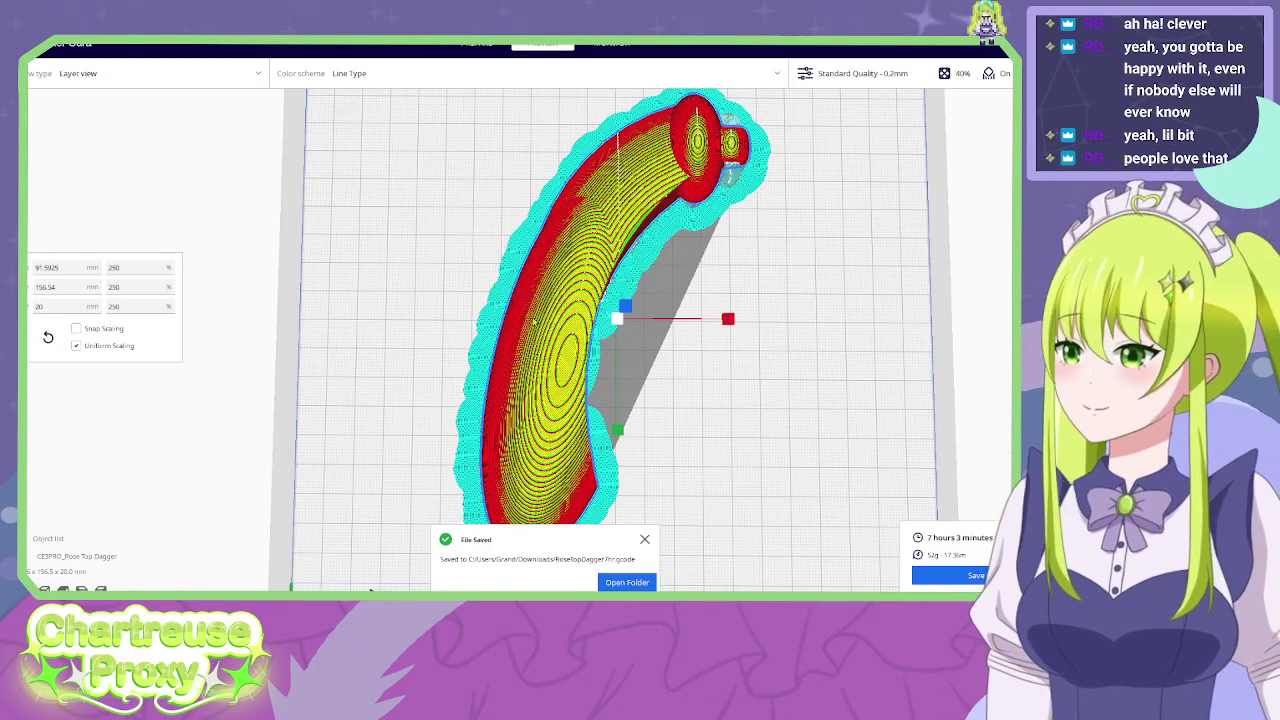
{"action": "right_click", "coordinate": [535, 318]}
{"action": "left_click", "coordinate": [45, 56]}
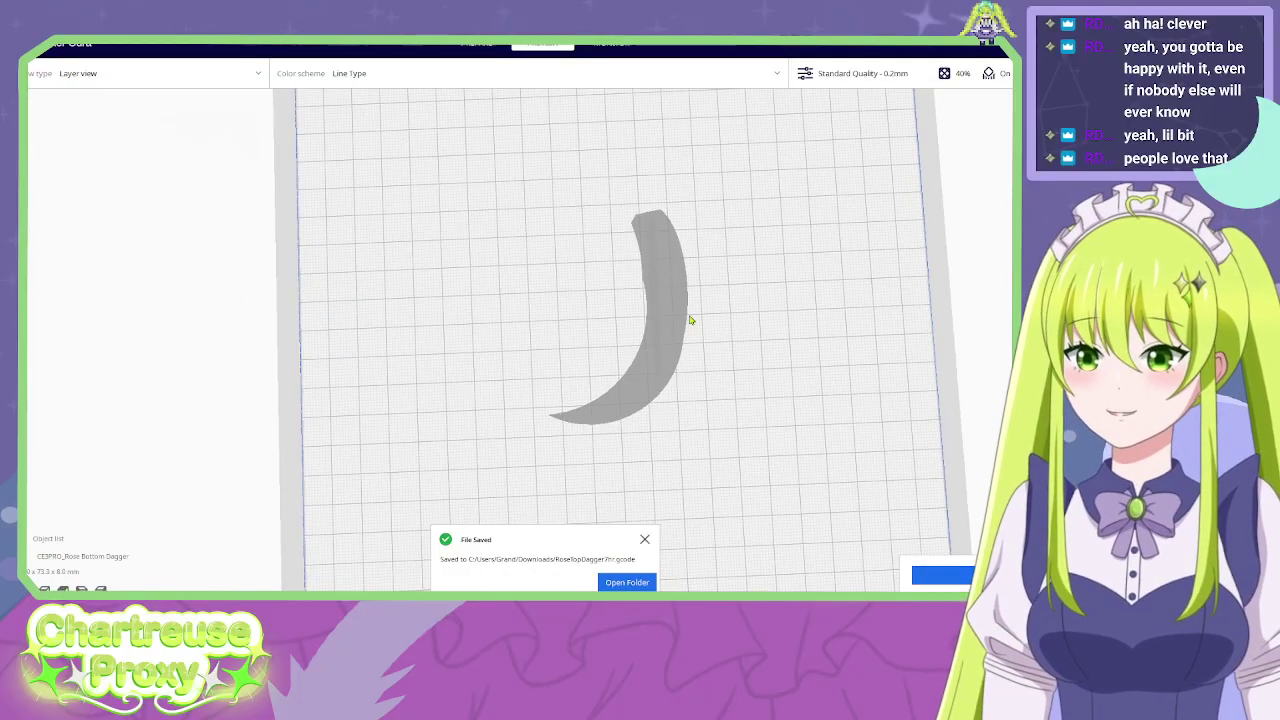
Scale the Rose Bottom Dagger model uniformly to 250%.
{"action": "left_click", "coordinate": [688, 320]}
{"action": "left_click", "coordinate": [167, 284]}
{"action": "type", "text": "2"}
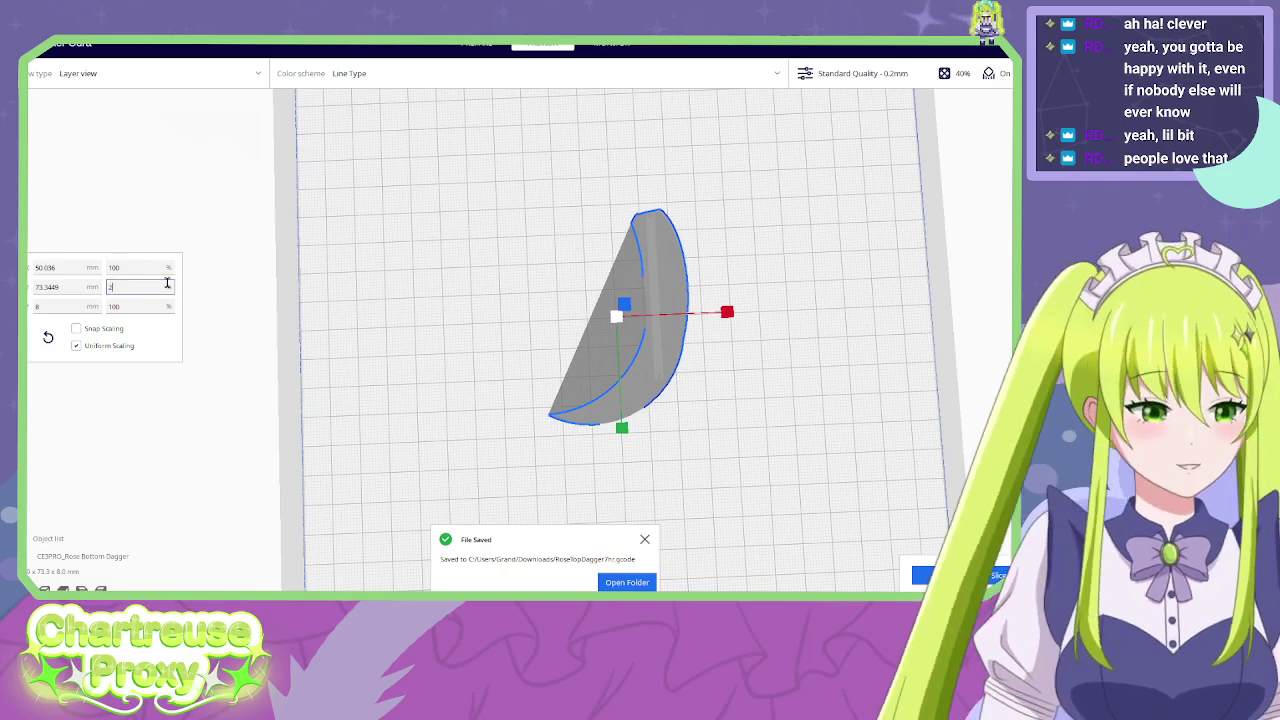
{"action": "type", "text": "50"}
{"action": "key", "text": "Return"}
Slice the scaled bottom part and review its recommended print settings for infill, support and adhesion.
{"action": "right_click_drag", "start_coordinate": [938, 506], "coordinate": [674, 466]}
{"action": "left_click", "coordinate": [889, 74]}
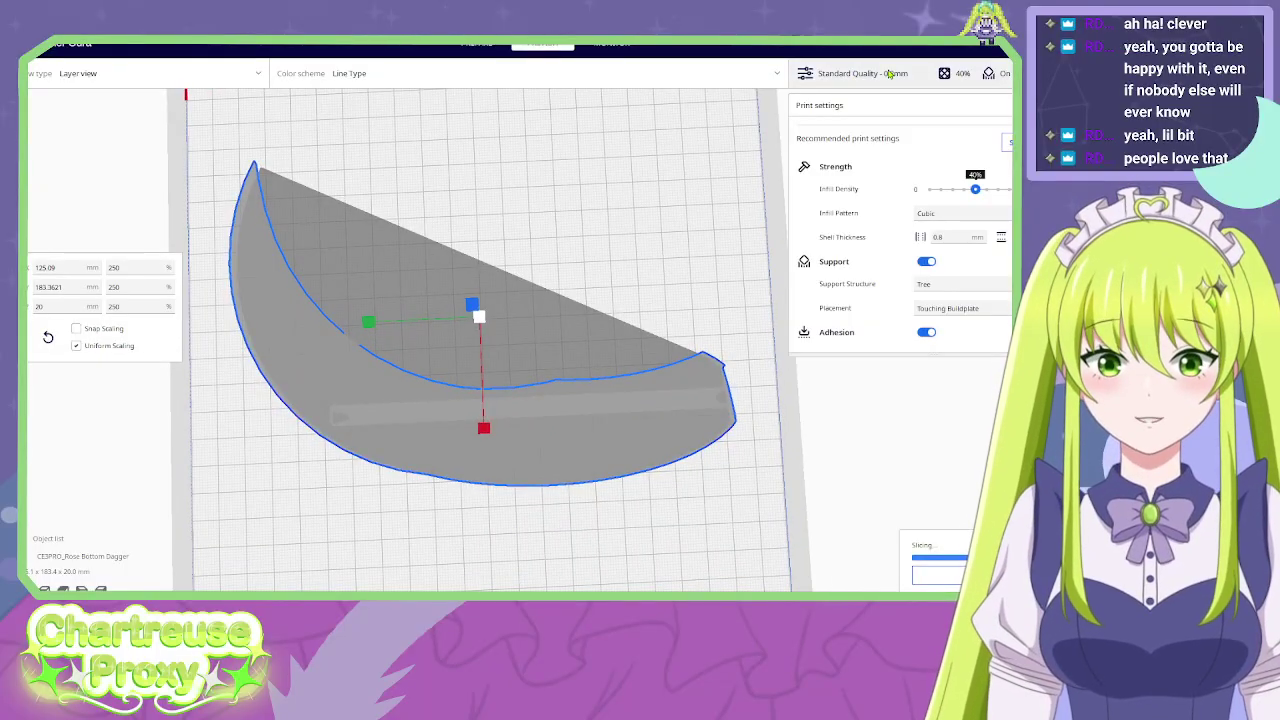
{"action": "left_click", "coordinate": [889, 74]}
{"action": "right_click_drag", "start_coordinate": [857, 409], "coordinate": [762, 439]}
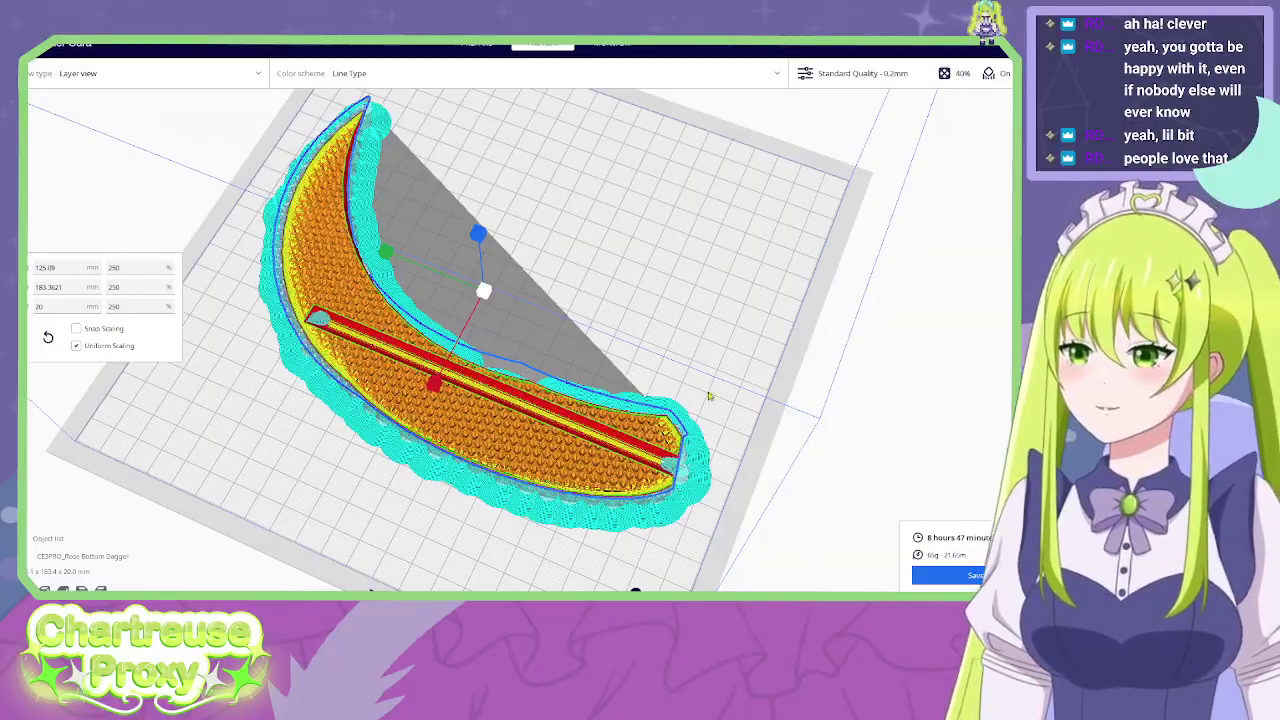
Zoom in on the closed end of the bottom part's connector slot and step up through the layers covering it.
{"action": "right_click_drag", "start_coordinate": [709, 396], "coordinate": [968, 450]}
{"action": "scroll", "coordinate": [950, 398], "scroll_direction": "up", "scroll_amount": 5}
{"action": "scroll", "coordinate": [965, 400], "scroll_direction": "up", "scroll_amount": 3}
{"action": "middle_click_drag", "start_coordinate": [965, 360], "coordinate": [756, 369]}
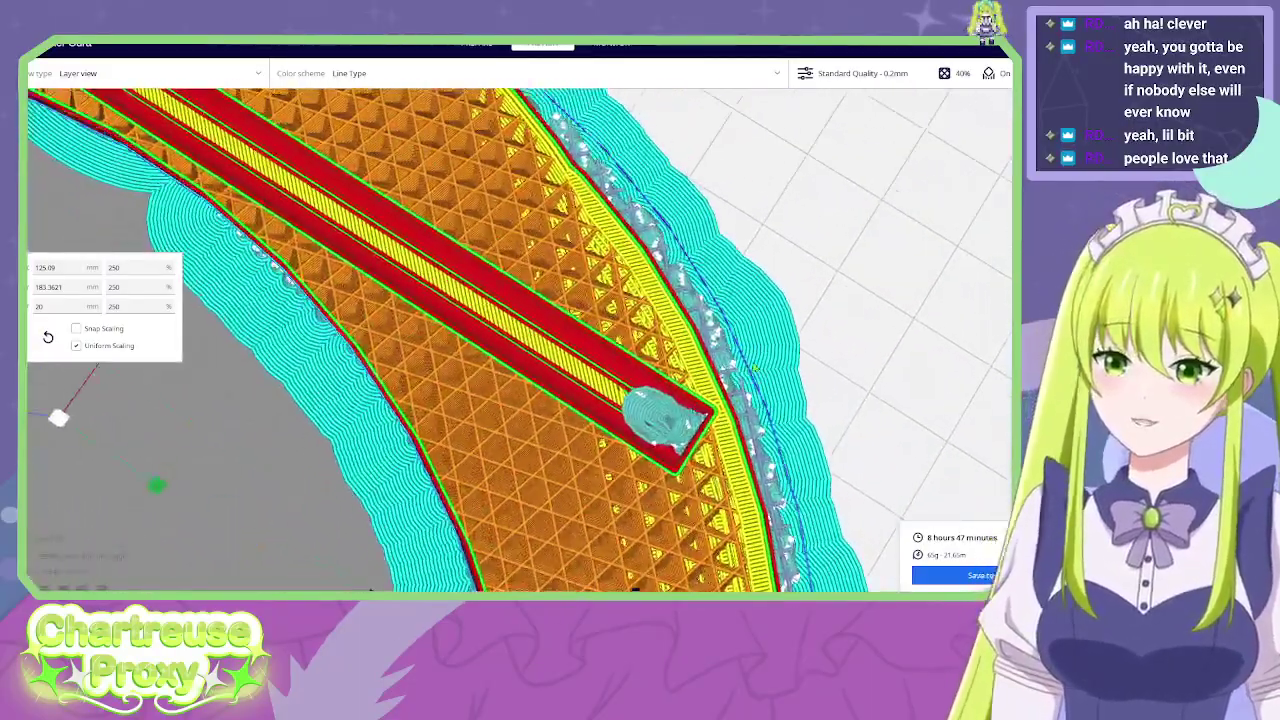
{"action": "right_click_drag", "start_coordinate": [756, 369], "coordinate": [757, 322]}
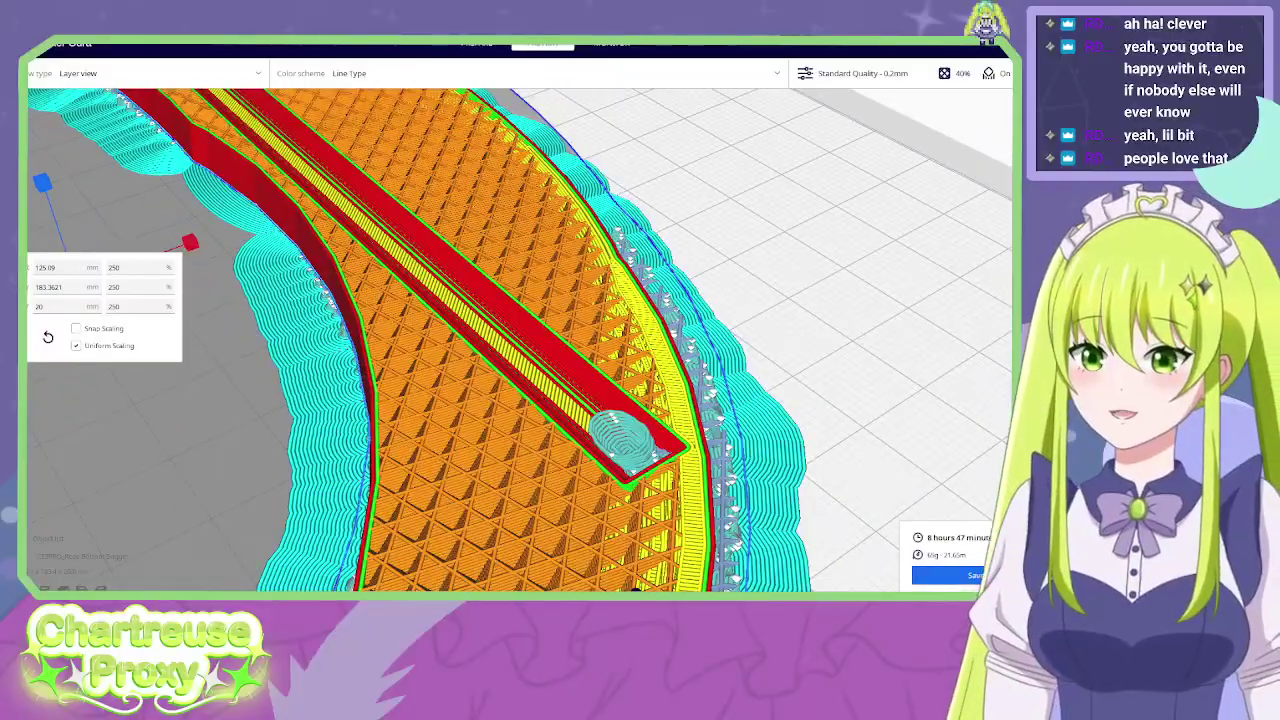
{"action": "key", "text": "Up"}
{"action": "key", "text": "Up"}
{"action": "key", "text": "Up"}
{"action": "key", "text": "Up"}
{"action": "key", "text": "Up"}
{"action": "key", "text": "Up"}
{"action": "key", "text": "Up"}
{"action": "key", "text": "Up"}
{"action": "key", "text": "Up"}
{"action": "key", "text": "Up"}
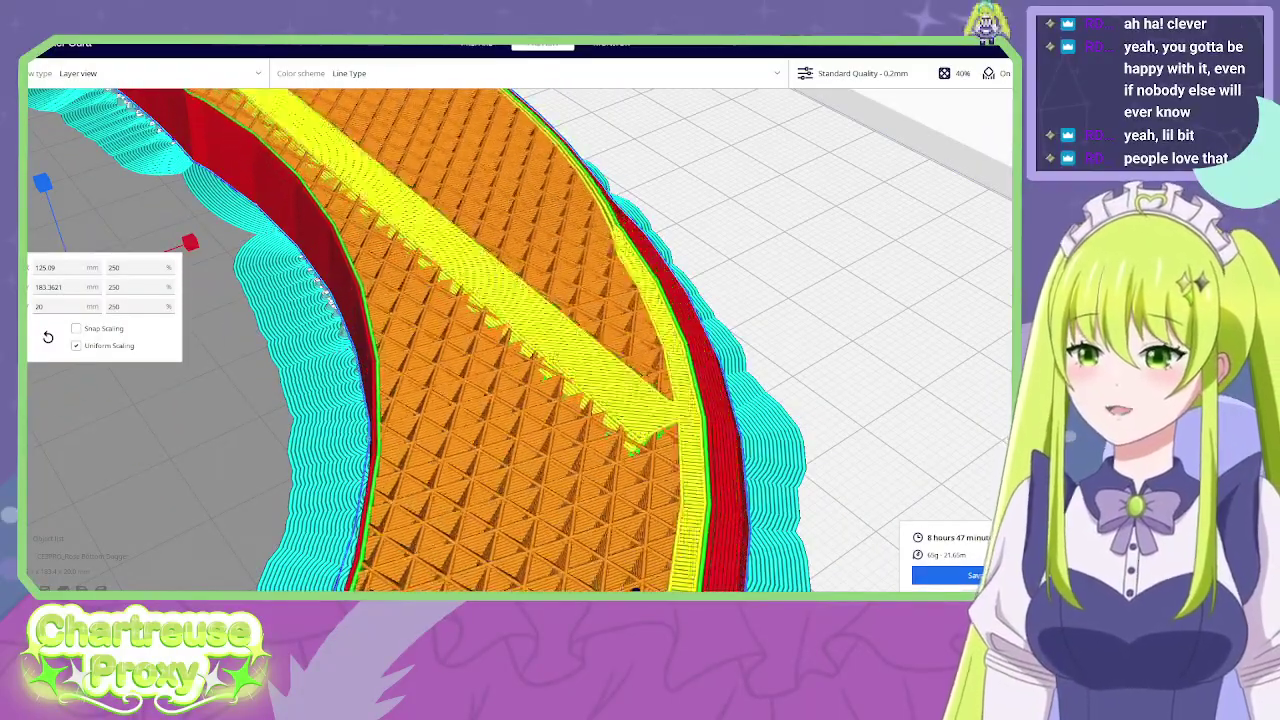
Examine the layers beneath and above the closed end of the connector slot, checking its internal support and how it is covered.
{"action": "key", "text": "Up"}
{"action": "key", "text": "Up"}
{"action": "key", "text": "Up"}
{"action": "key", "text": "Down"}
{"action": "key", "text": "Down"}
{"action": "key", "text": "Down"}
{"action": "key", "text": "Down"}
{"action": "key", "text": "Down"}
{"action": "key", "text": "Down"}
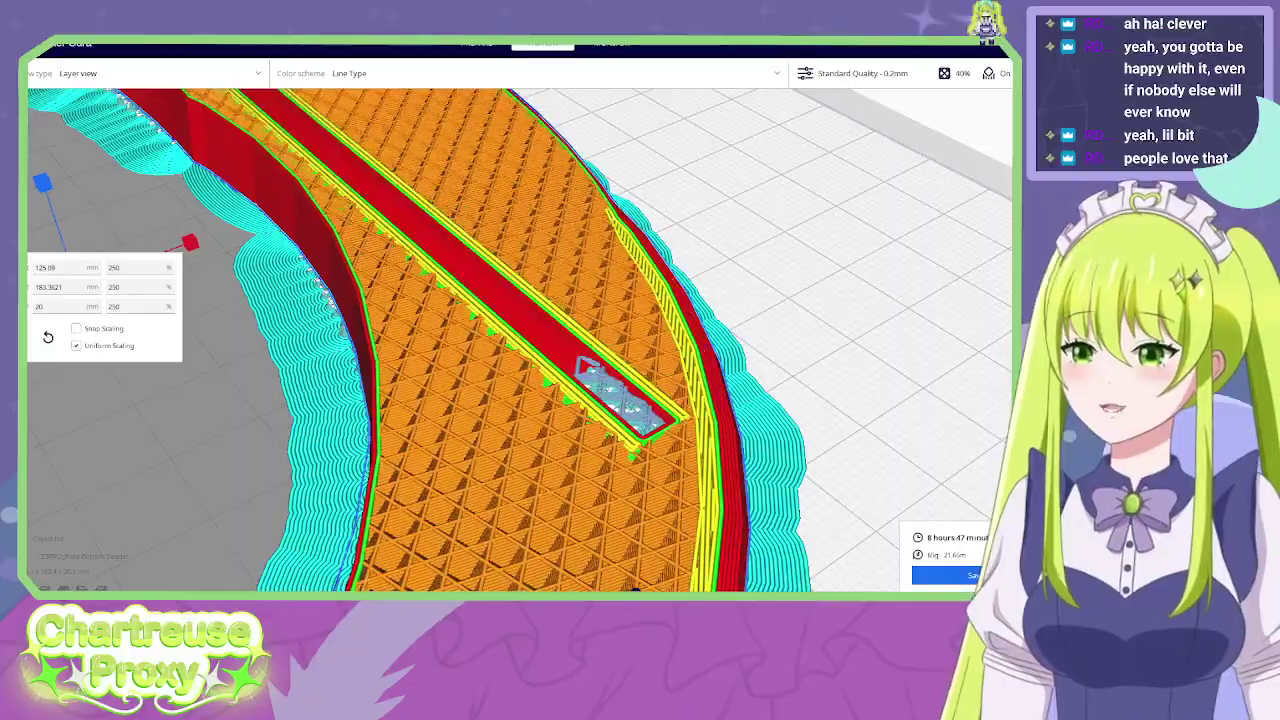
{"action": "key", "text": "Up"}
{"action": "key", "text": "Up"}
{"action": "key", "text": "Up"}
{"action": "key", "text": "Up"}
{"action": "key", "text": "Up"}
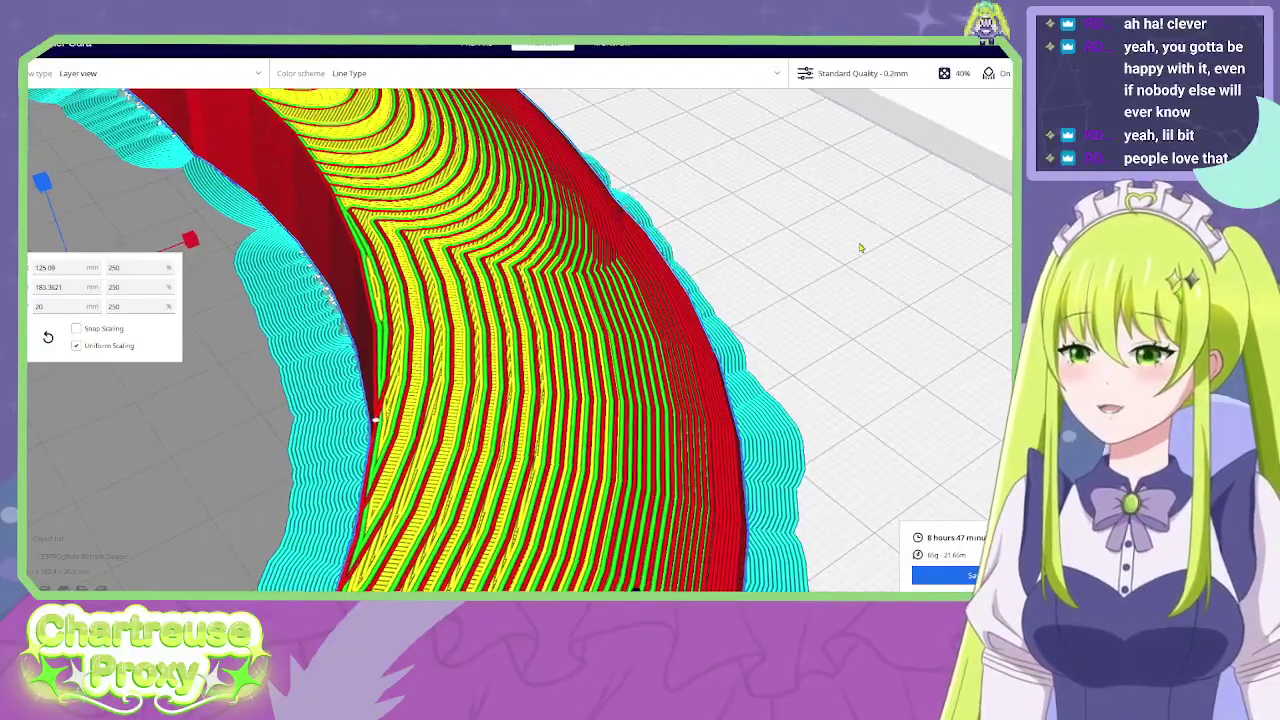
Save the sliced Rose Bottom Dagger part as a G-code file in the Downloads folder.
{"action": "scroll", "coordinate": [860, 247], "scroll_direction": "down", "scroll_amount": 6}
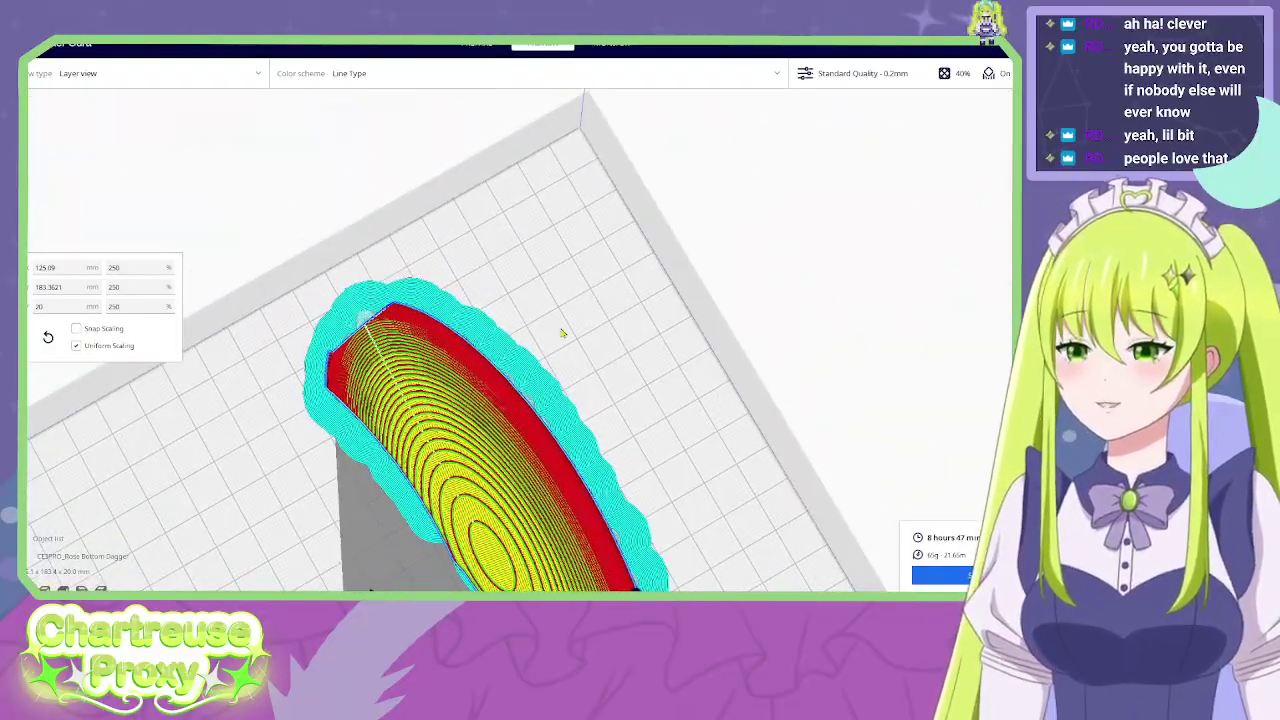
{"action": "right_click_drag", "start_coordinate": [562, 333], "coordinate": [576, 309]}
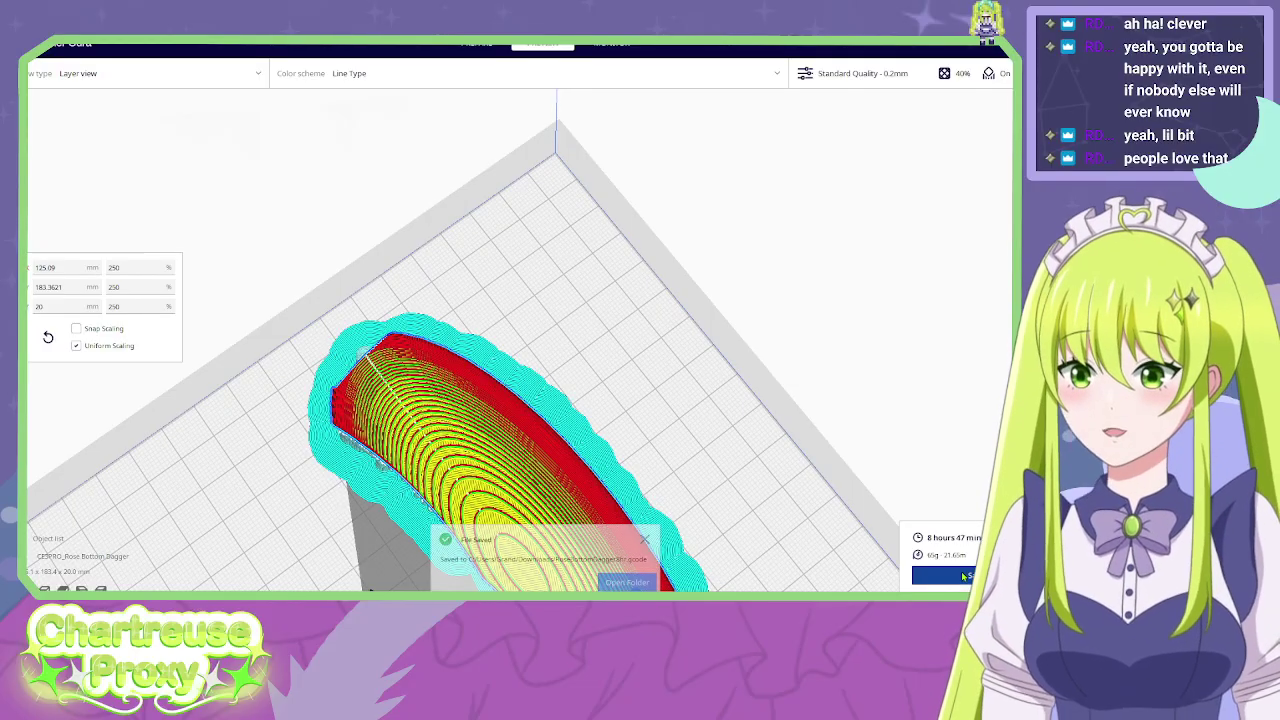
{"action": "right_click_drag", "start_coordinate": [571, 363], "coordinate": [588, 357]}
Clear the bottom part from the build plate and load the Rose Dagger Sheathe model.
{"action": "right_click", "coordinate": [588, 357]}
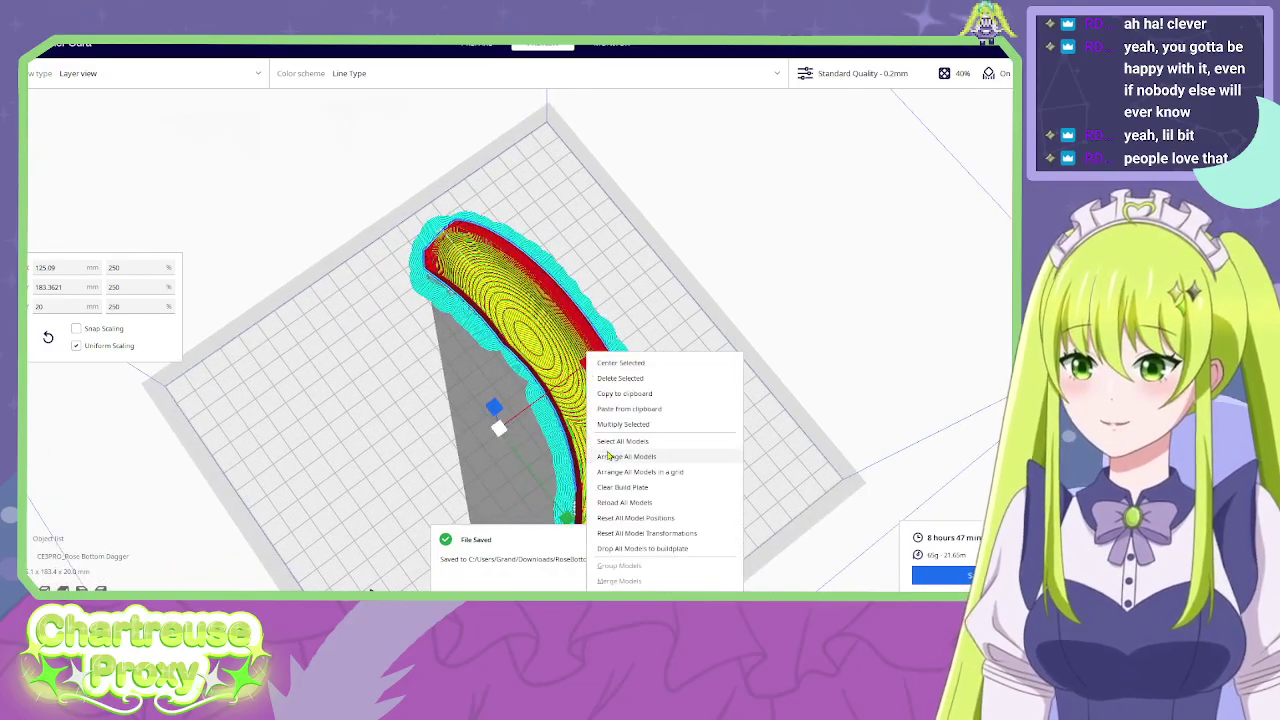
{"action": "left_click", "coordinate": [620, 487]}
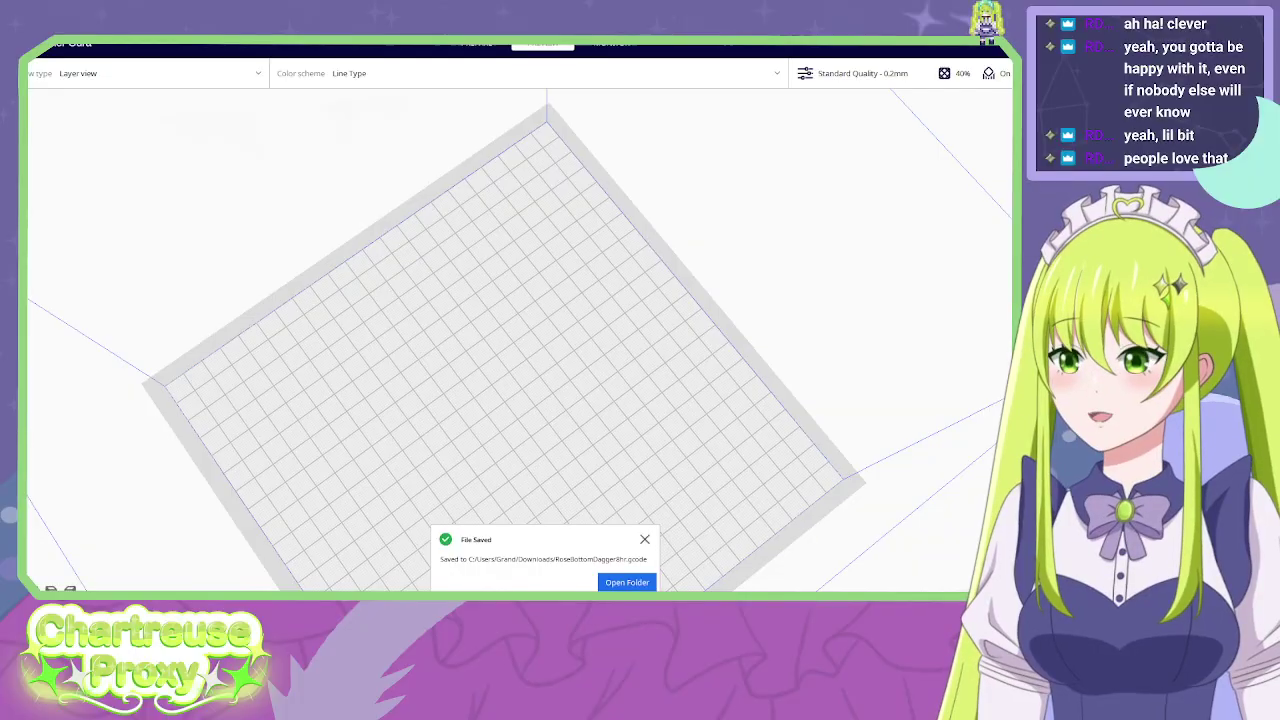
{"action": "key", "text": "ctrl+z"}
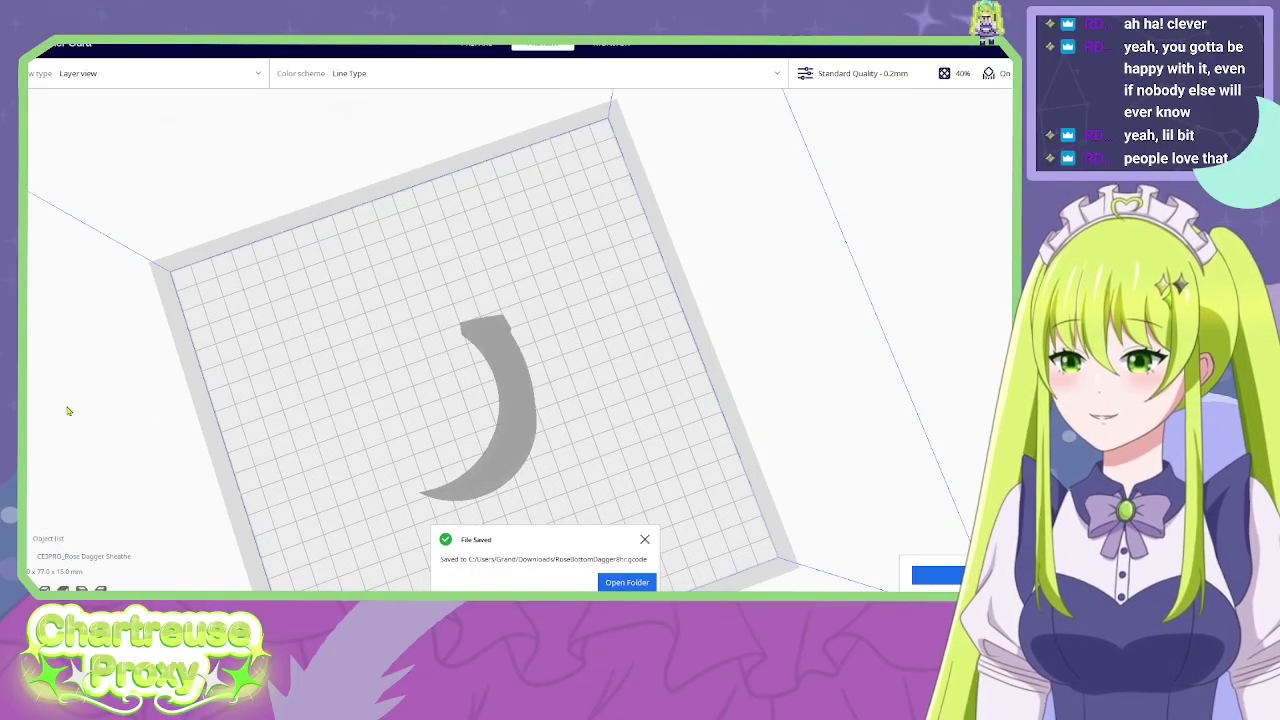
Scale the Rose Dagger Sheathe model uniformly to 250%.
{"action": "left_click", "coordinate": [442, 390]}
{"action": "type", "text": "s"}
{"action": "type", "text": "2"}
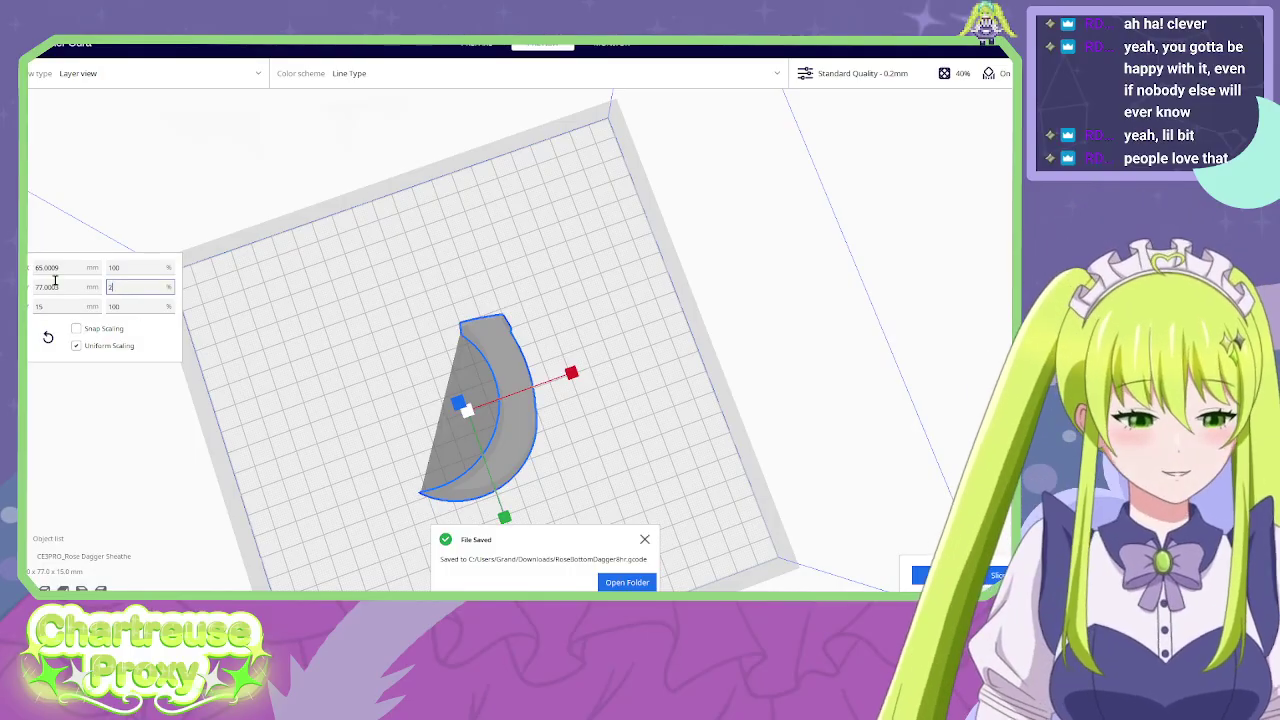
{"action": "type", "text": "50"}
{"action": "key", "text": "Return"}
{"action": "scroll", "coordinate": [834, 489], "scroll_direction": "down", "scroll_amount": 3}
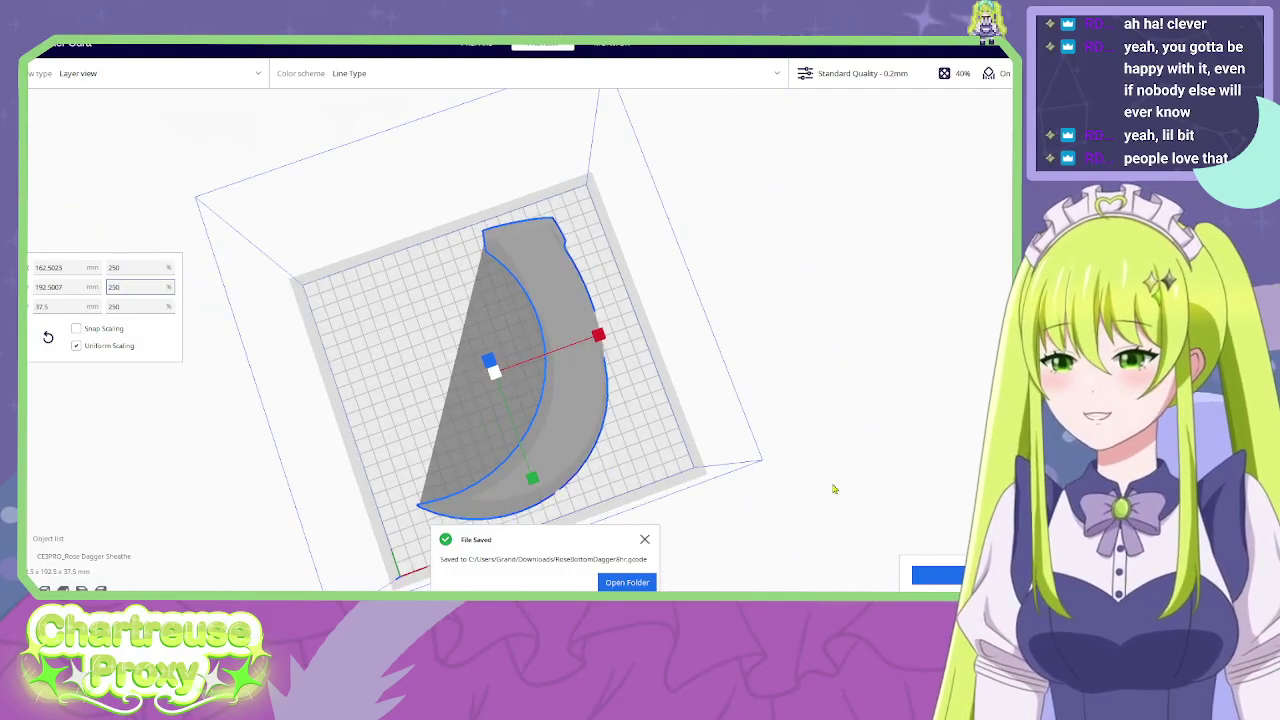
Slice the sheath at 250% and inspect it from several angles on the build plate.
{"action": "left_click", "coordinate": [645, 540]}
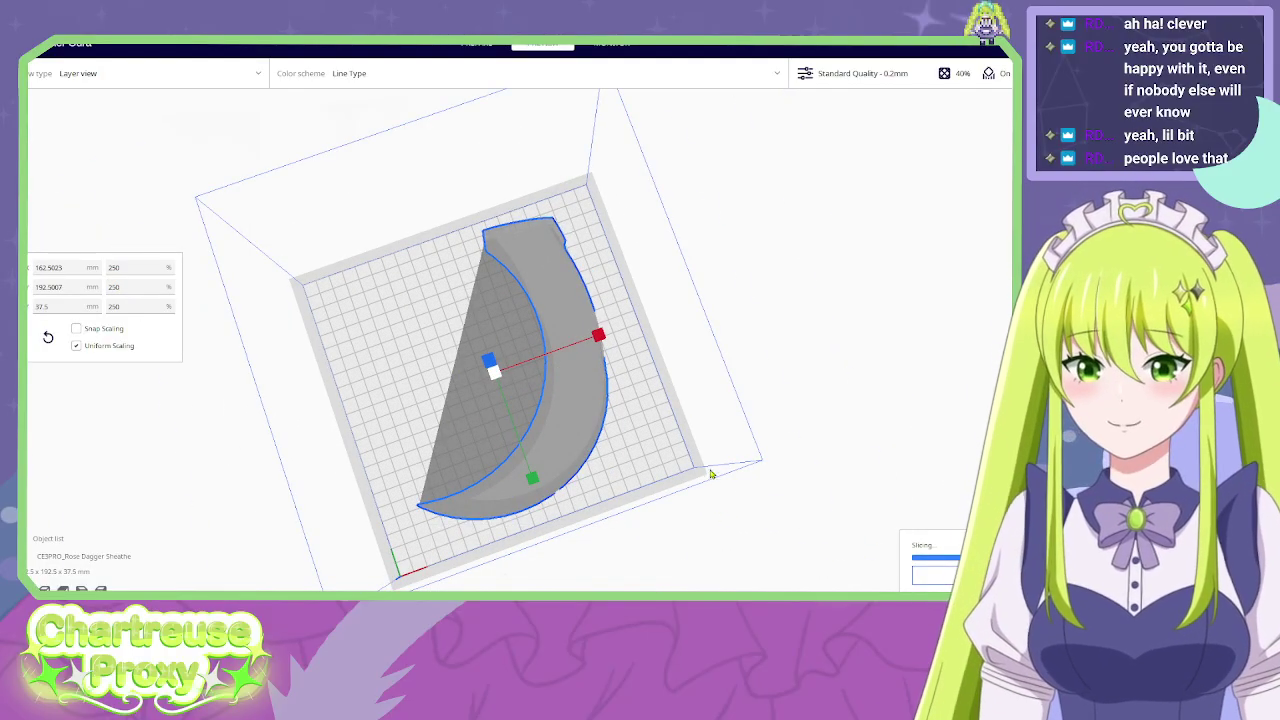
{"action": "right_click_drag", "start_coordinate": [711, 474], "coordinate": [651, 463]}
{"action": "scroll", "coordinate": [657, 463], "scroll_direction": "up", "scroll_amount": 5}
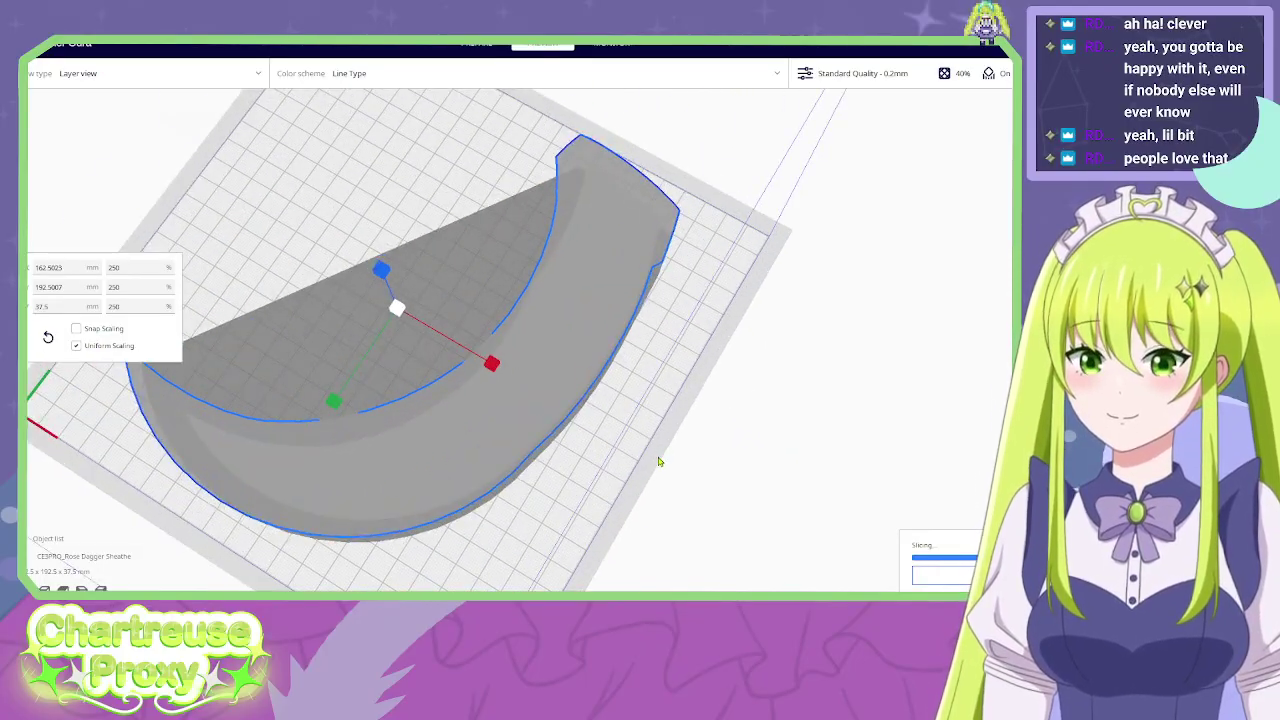
{"action": "scroll", "coordinate": [657, 459], "scroll_direction": "down", "scroll_amount": 4}
{"action": "scroll", "coordinate": [635, 450], "scroll_direction": "up", "scroll_amount": 2}
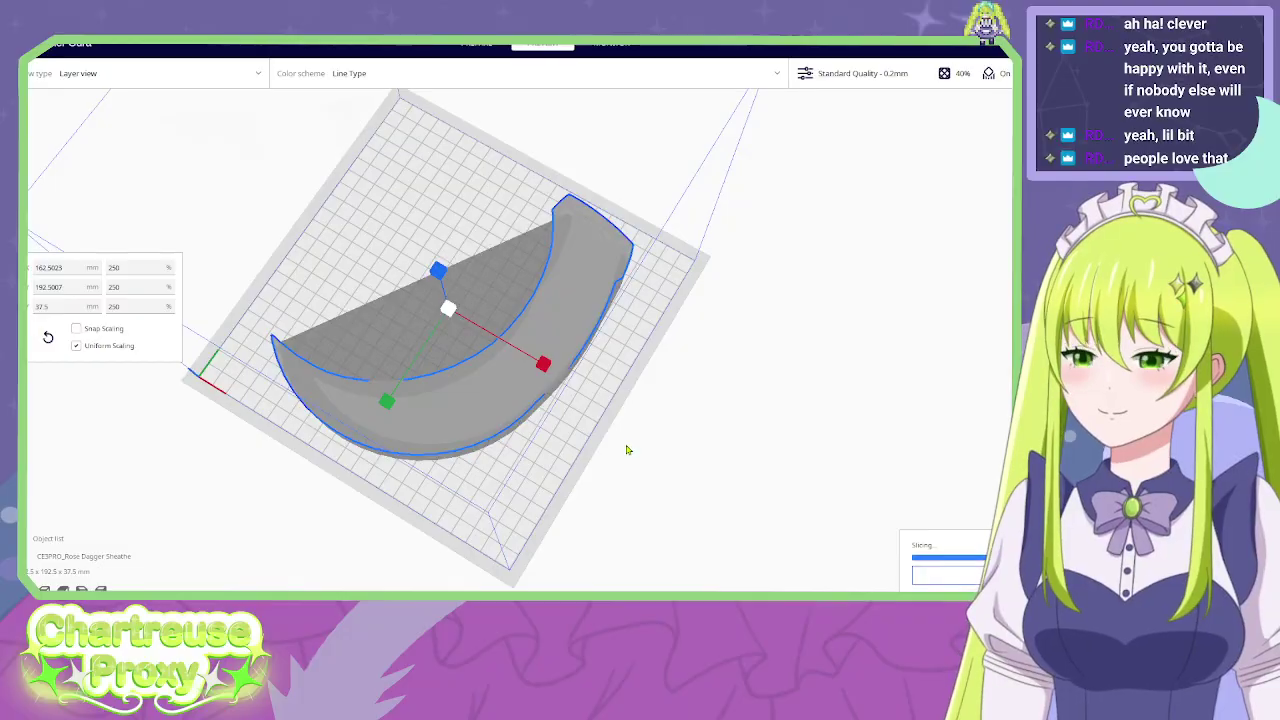
{"action": "right_click_drag", "start_coordinate": [627, 449], "coordinate": [470, 358]}
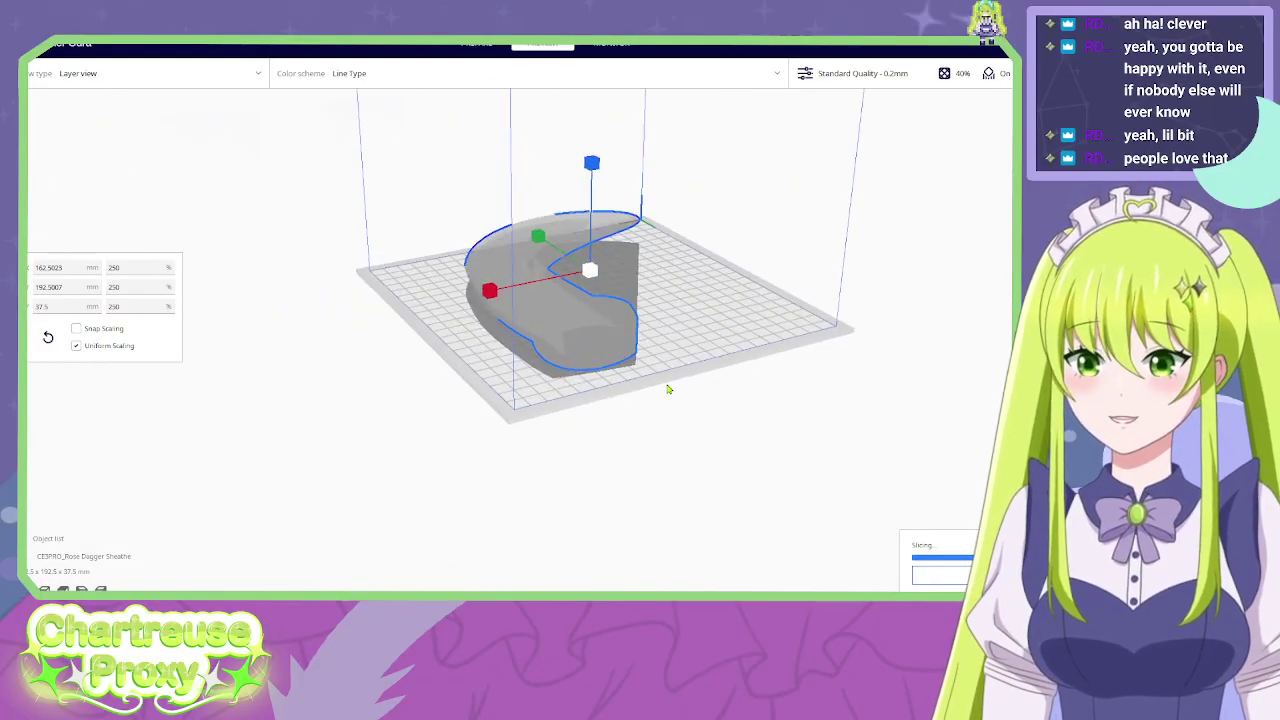
{"action": "right_click_drag", "start_coordinate": [740, 408], "coordinate": [746, 441]}
{"action": "scroll", "coordinate": [503, 386], "scroll_direction": "up", "scroll_amount": 4}
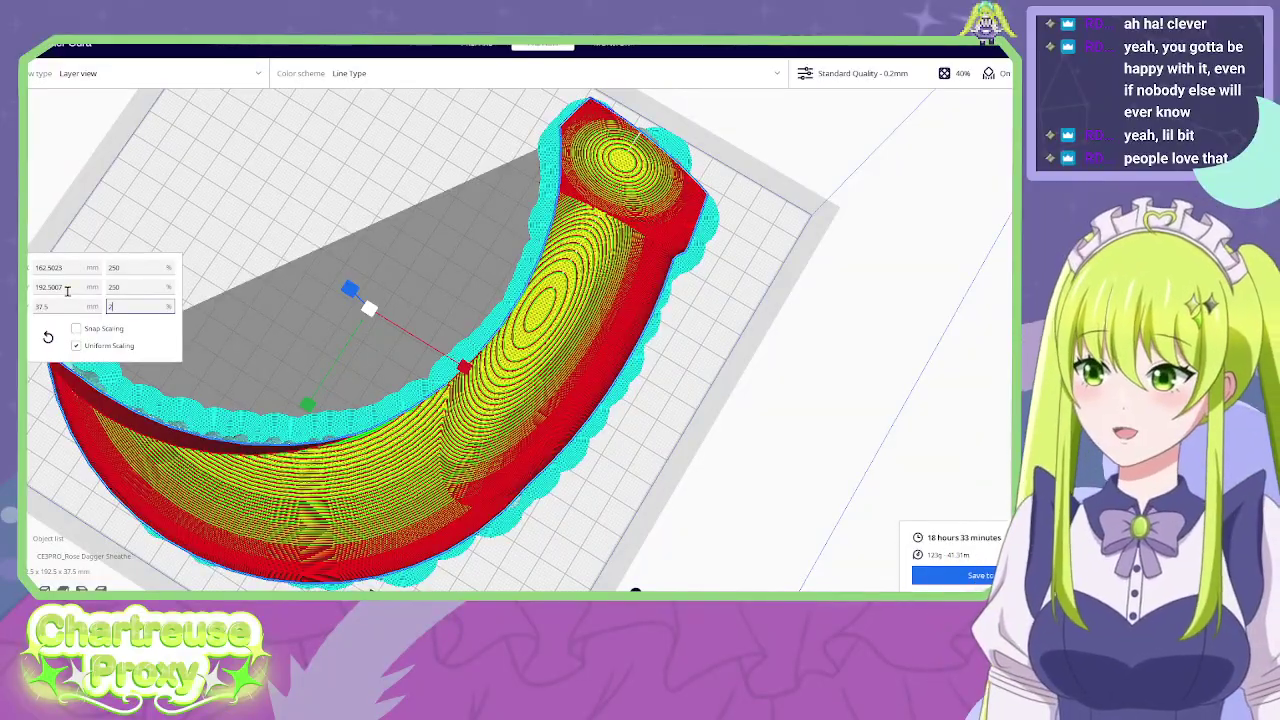
Enlarge the sheath uniformly to 260% and check how it fits on the build plate.
{"action": "key", "text": "Return"}
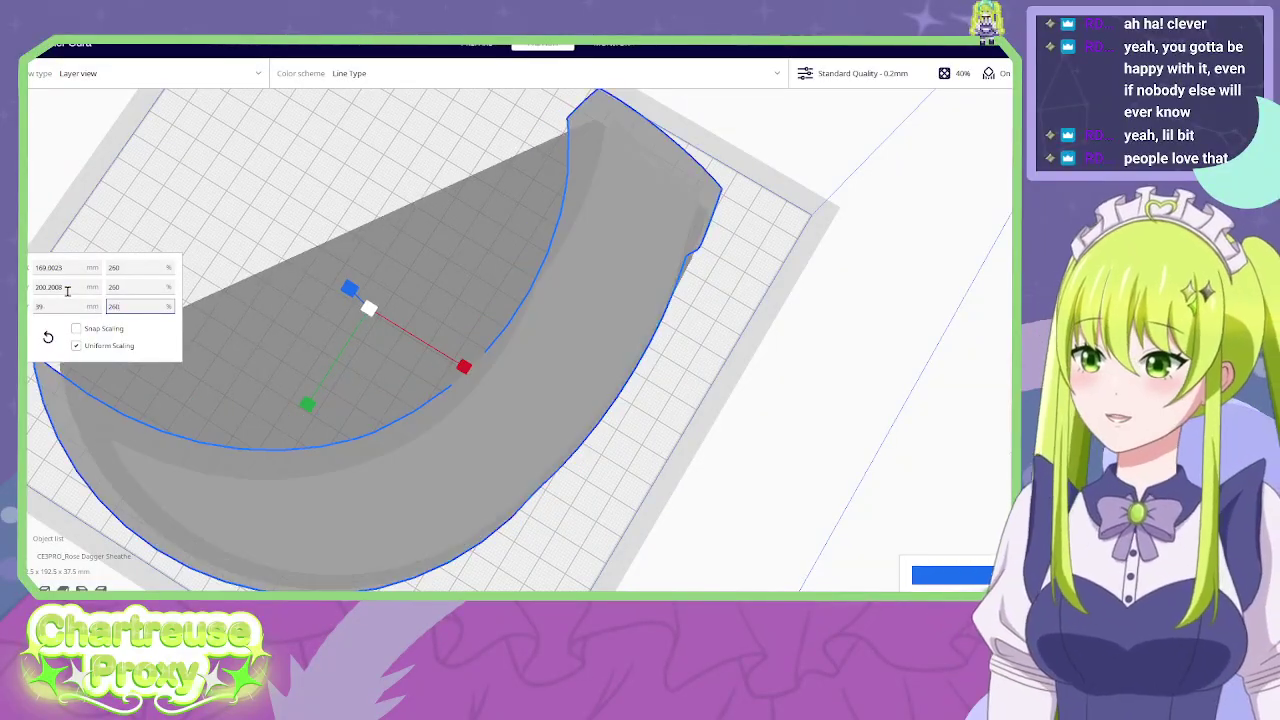
{"action": "scroll", "coordinate": [640, 350], "scroll_direction": "down", "scroll_amount": 5}
{"action": "right_click_drag", "start_coordinate": [600, 380], "coordinate": [516, 357]}
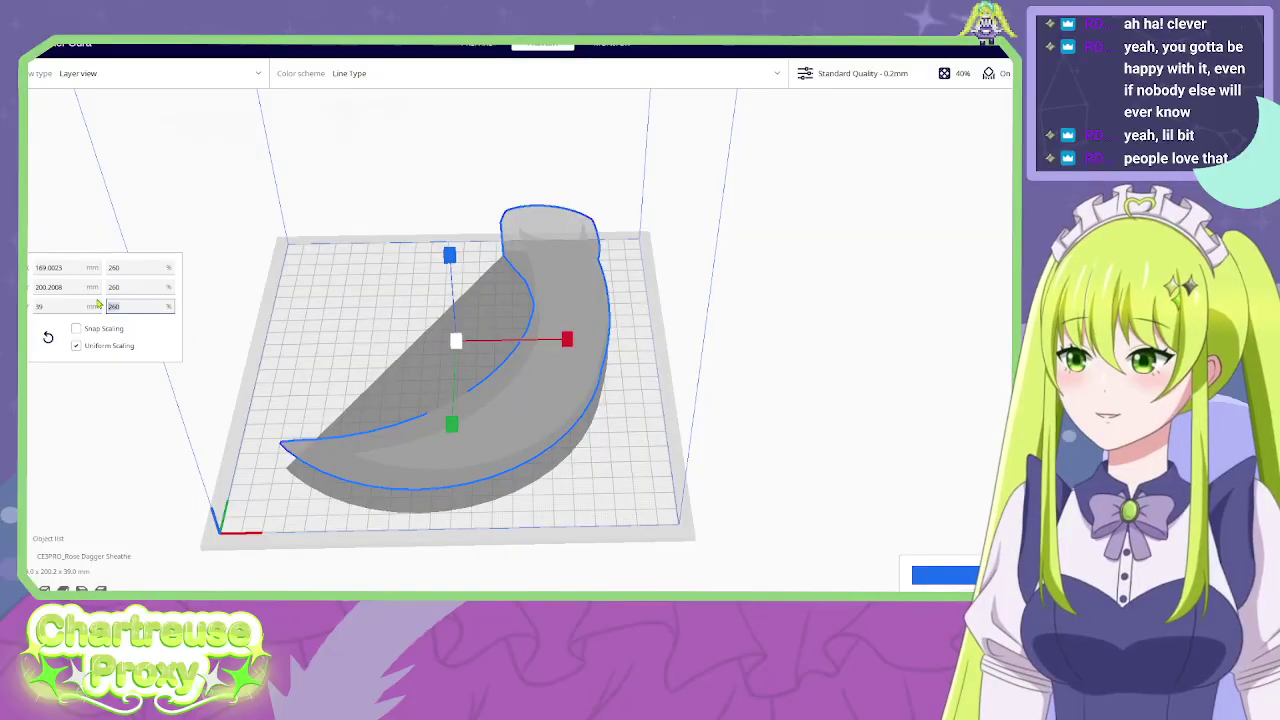
Set the sheath's uniform scale to 275%.
{"action": "type", "text": "275"}
{"action": "key", "text": "Return"}
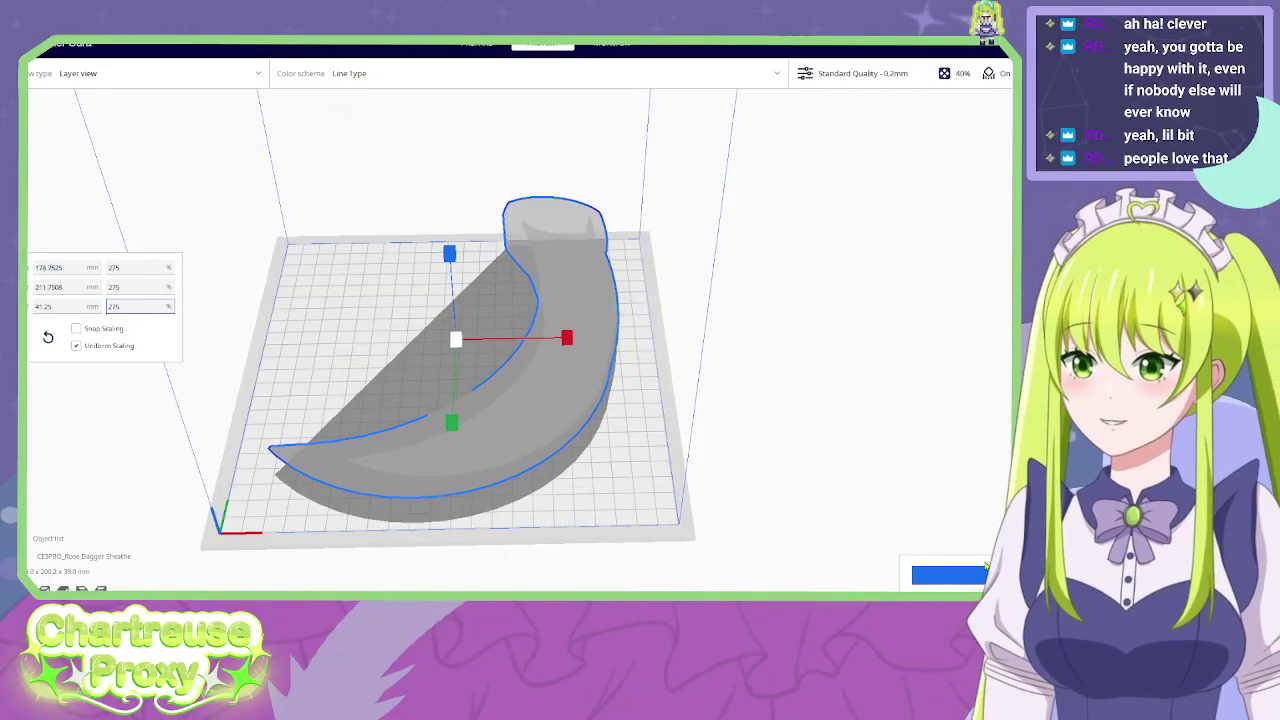
{"action": "key", "text": "Escape"}
Slice the 275% sheath lying flat and inspect its layer preview from both ends.
{"action": "right_click_drag", "start_coordinate": [675, 410], "coordinate": [606, 426]}
{"action": "right_click_drag", "start_coordinate": [545, 165], "coordinate": [463, 170]}
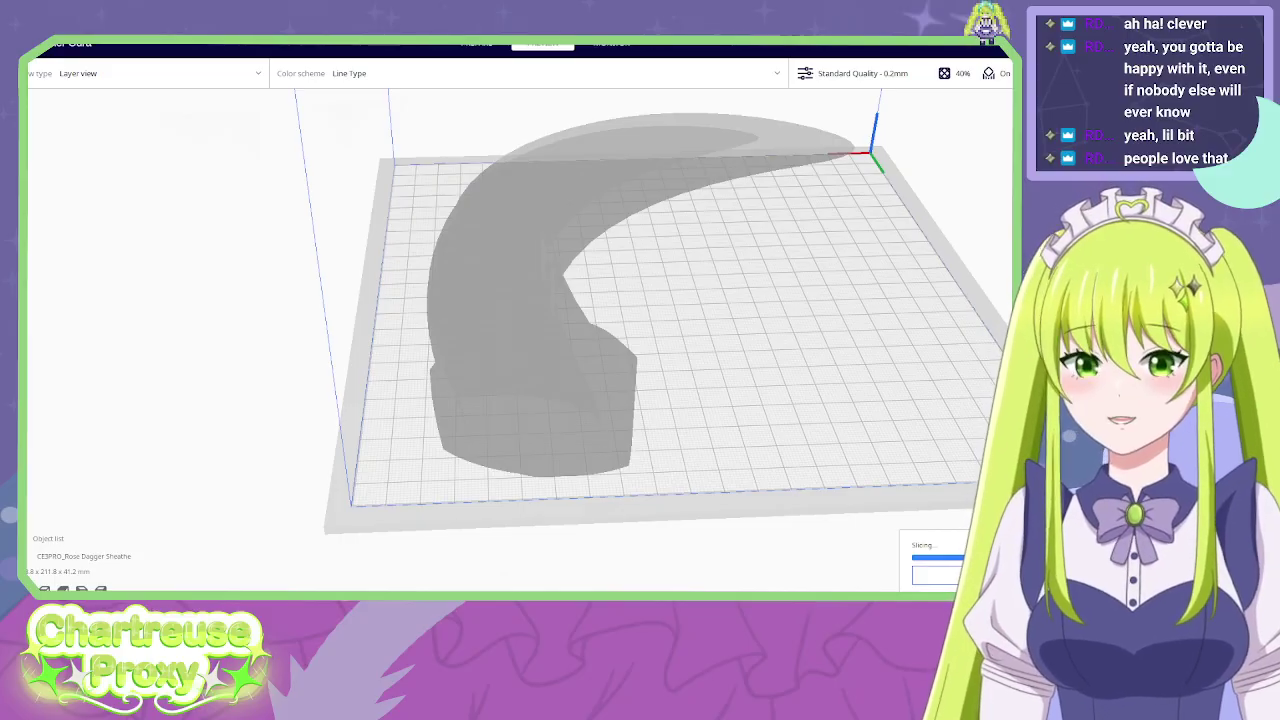
{"action": "right_click_drag", "start_coordinate": [716, 508], "coordinate": [737, 511]}
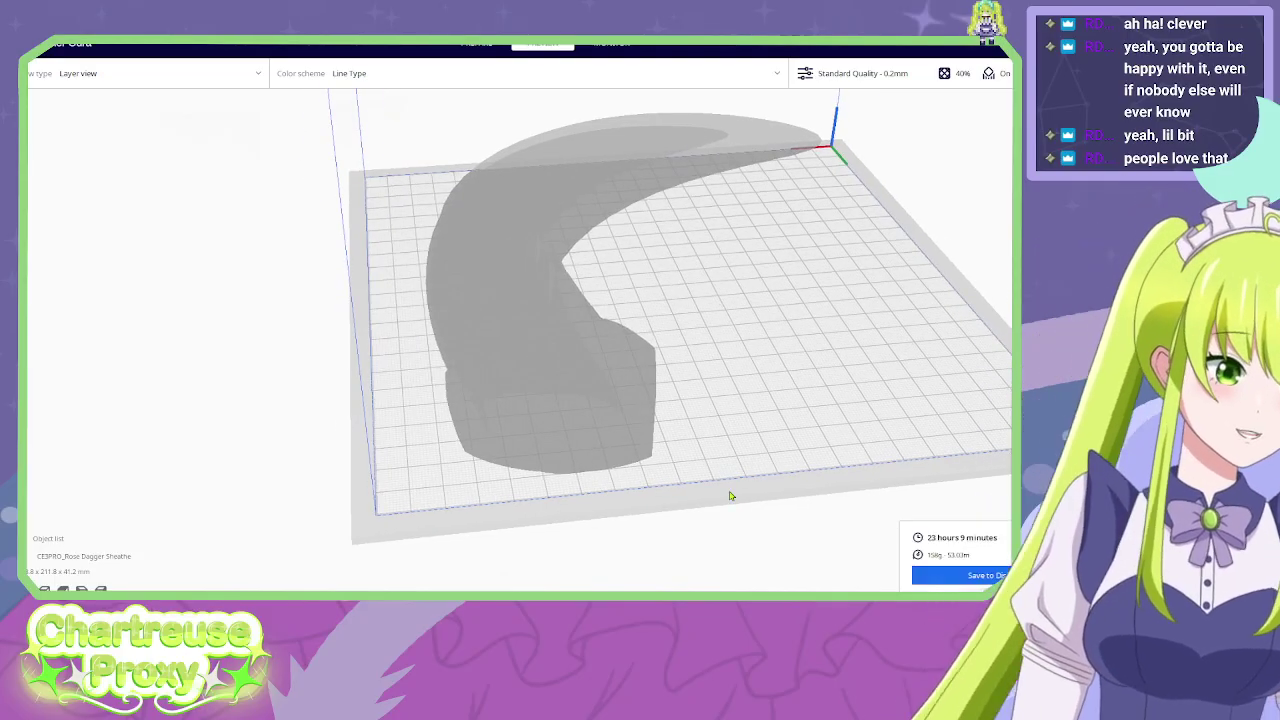
{"action": "right_click_drag", "start_coordinate": [782, 432], "coordinate": [731, 352]}
{"action": "middle_click_drag", "start_coordinate": [600, 290], "coordinate": [661, 388]}
{"action": "right_click_drag", "start_coordinate": [661, 388], "coordinate": [661, 350]}
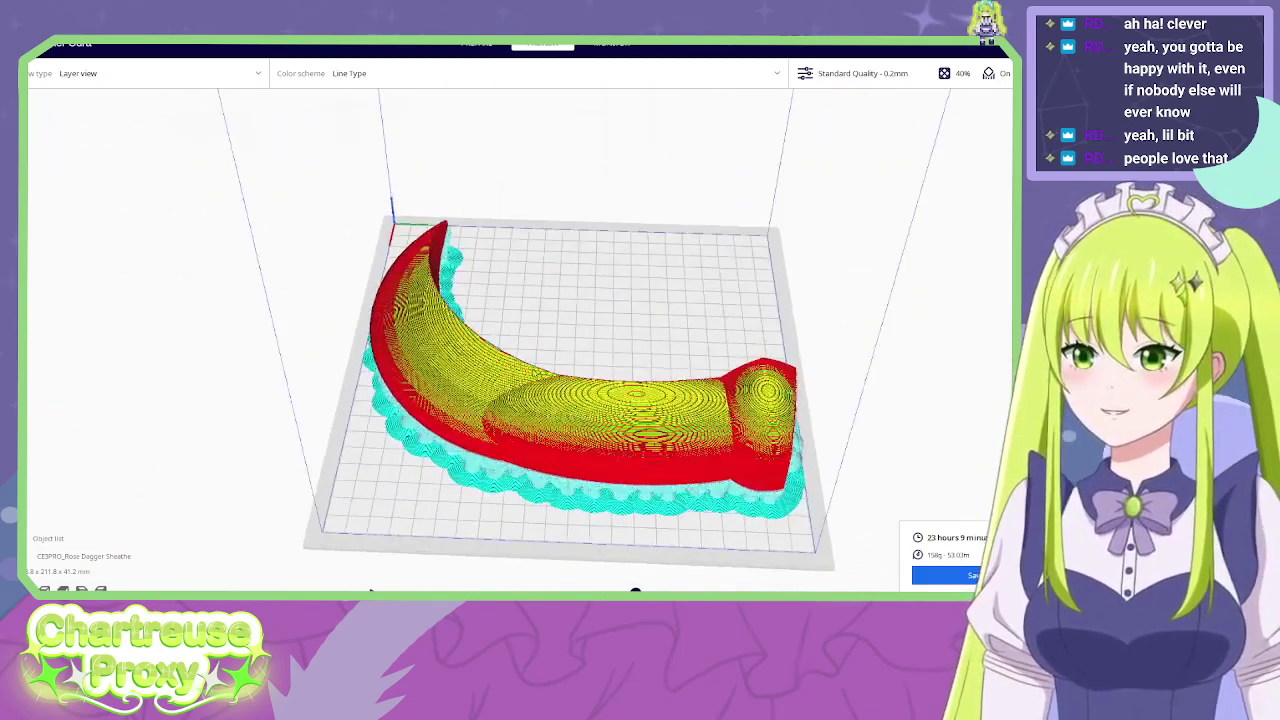
Rotate the sheath to stand upright on its wide open end, with the curved tip at the top.
{"action": "left_click", "coordinate": [662, 402]}
{"action": "key", "text": "r"}
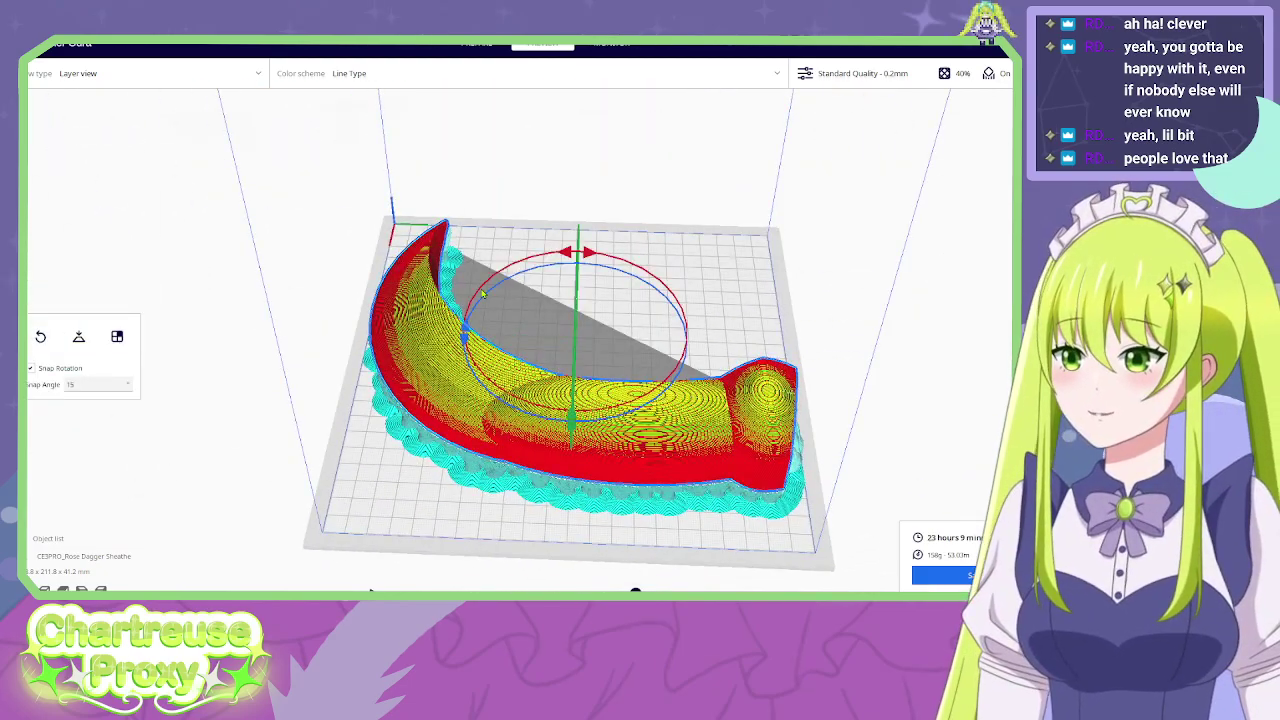
{"action": "left_click_drag", "start_coordinate": [482, 292], "coordinate": [720, 320]}
{"action": "right_click_drag", "start_coordinate": [720, 320], "coordinate": [842, 577]}
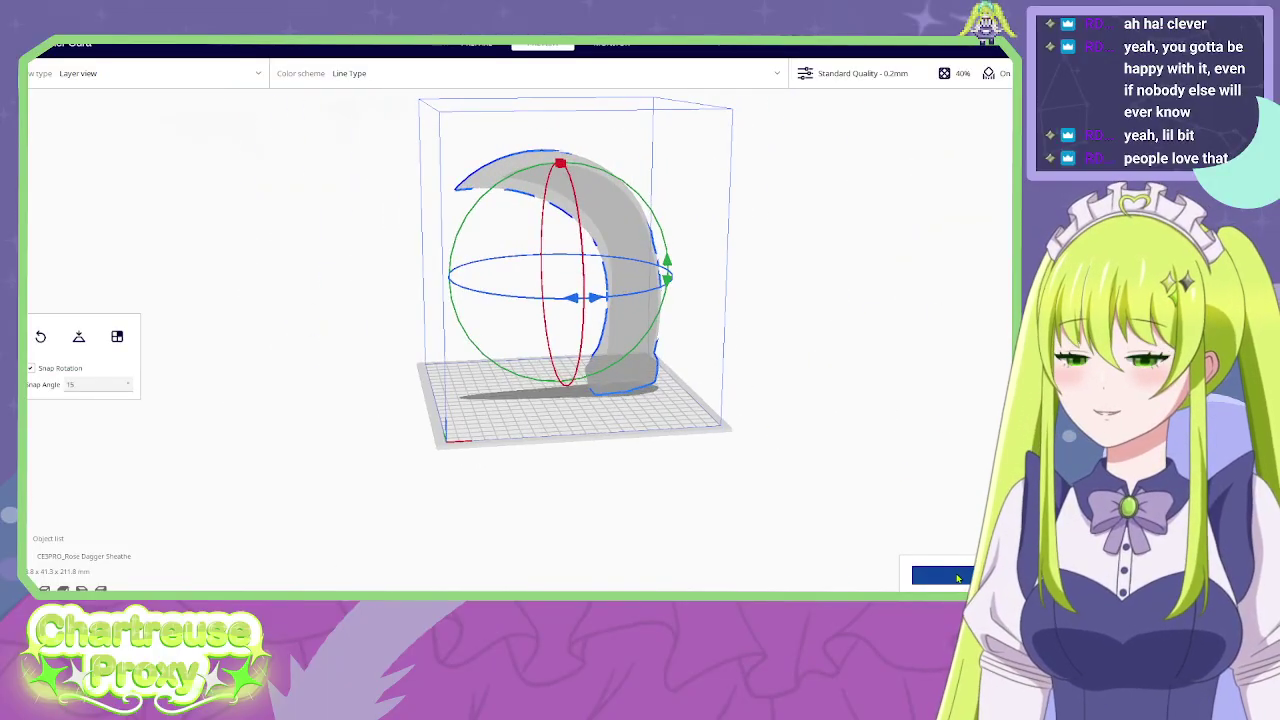
Slice the upright sheath and view the tree supports under its curved tip.
{"action": "left_click", "coordinate": [751, 483]}
{"action": "right_click_drag", "start_coordinate": [751, 451], "coordinate": [640, 343]}
{"action": "scroll", "coordinate": [724, 476], "scroll_direction": "up", "scroll_amount": 3}
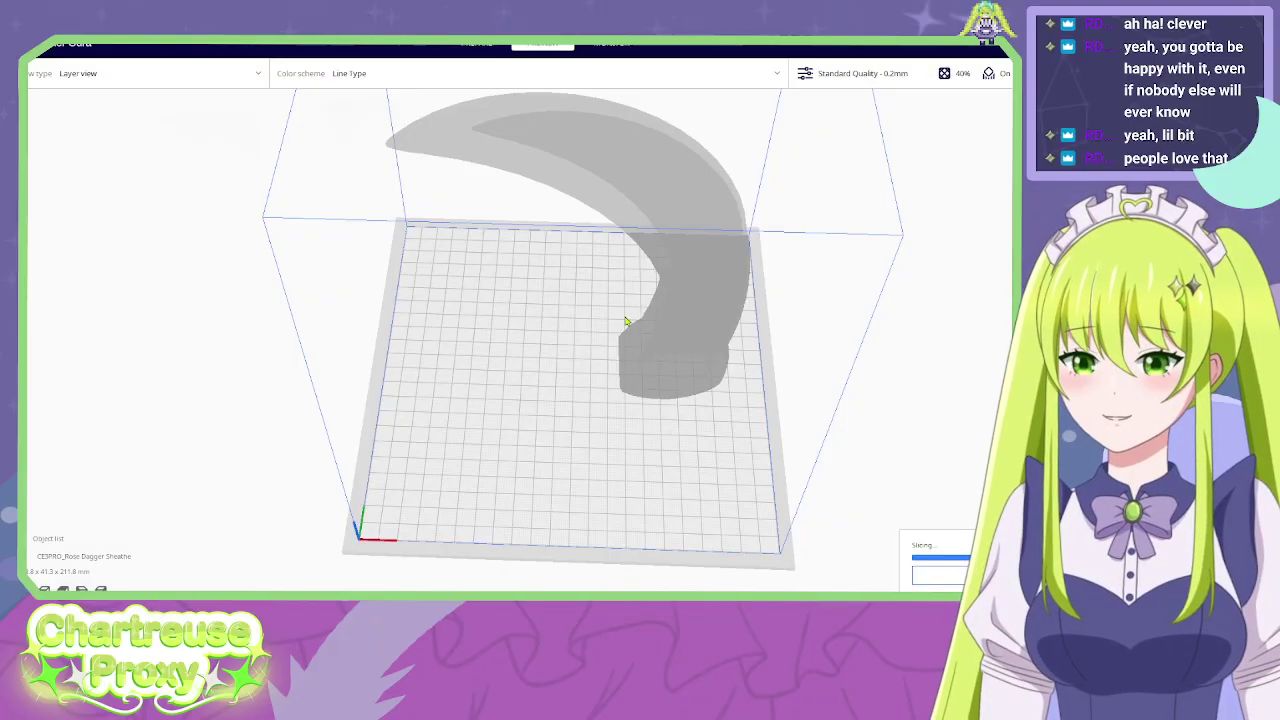
{"action": "right_click_drag", "start_coordinate": [605, 386], "coordinate": [630, 423]}
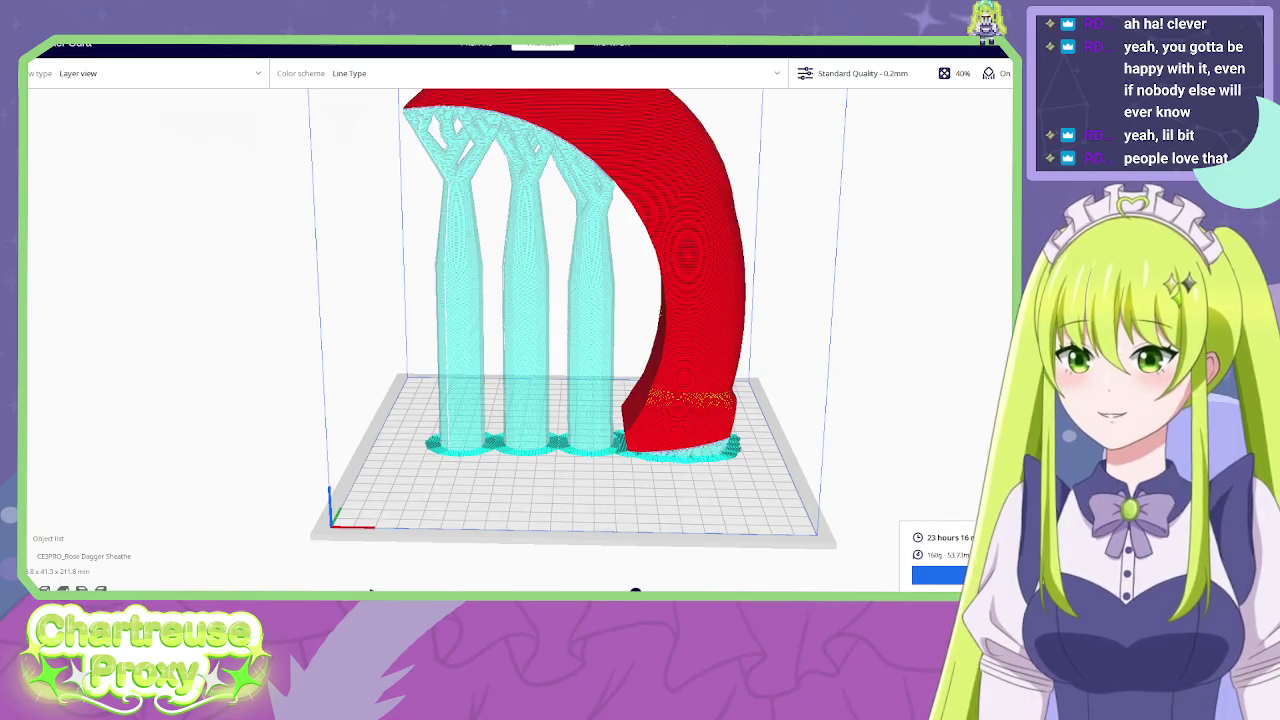
Examine the upright sheath's layers down to the hollow opening near the base and back up toward the top.
{"action": "left_click_drag", "start_coordinate": [1060, 215], "coordinate": [1060, 430]}
{"action": "right_click_drag", "start_coordinate": [999, 427], "coordinate": [994, 300]}
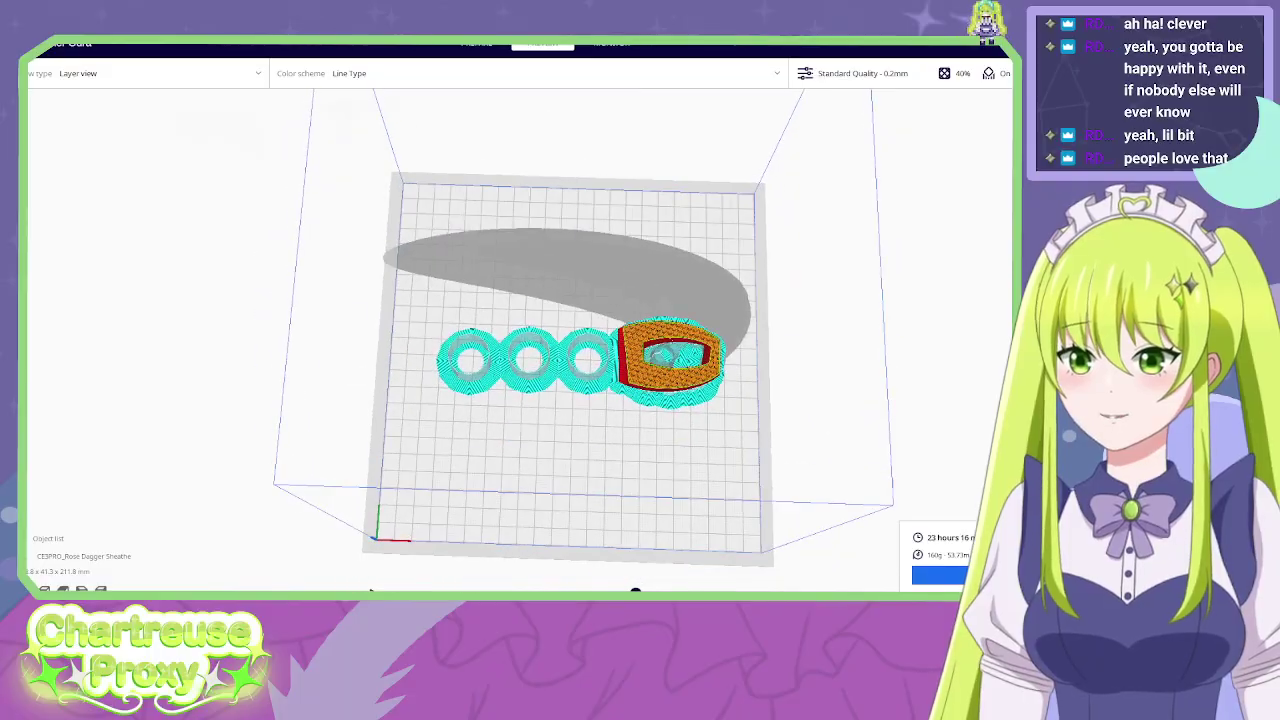
{"action": "left_click_drag", "start_coordinate": [1060, 425], "coordinate": [1060, 322]}
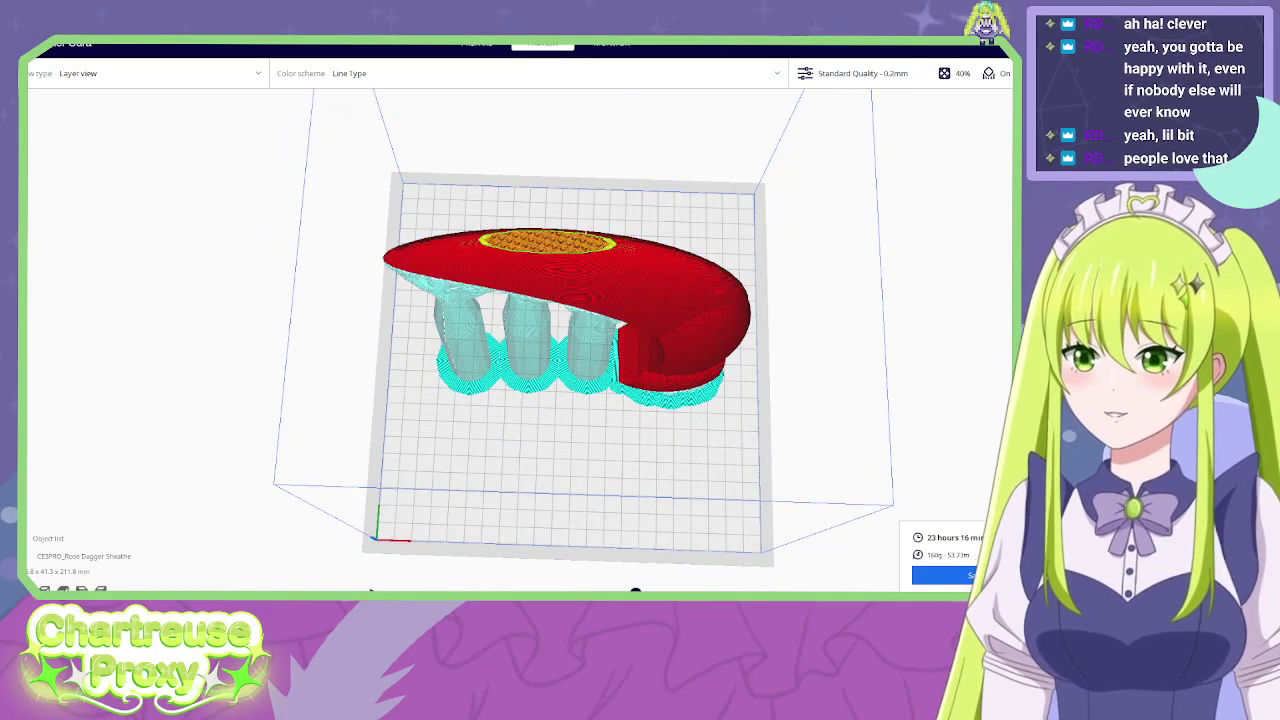
Save the sliced upright sheath to the Downloads folder as DaggerSheathe.gcode.
{"action": "right_click_drag", "start_coordinate": [970, 218], "coordinate": [716, 246]}
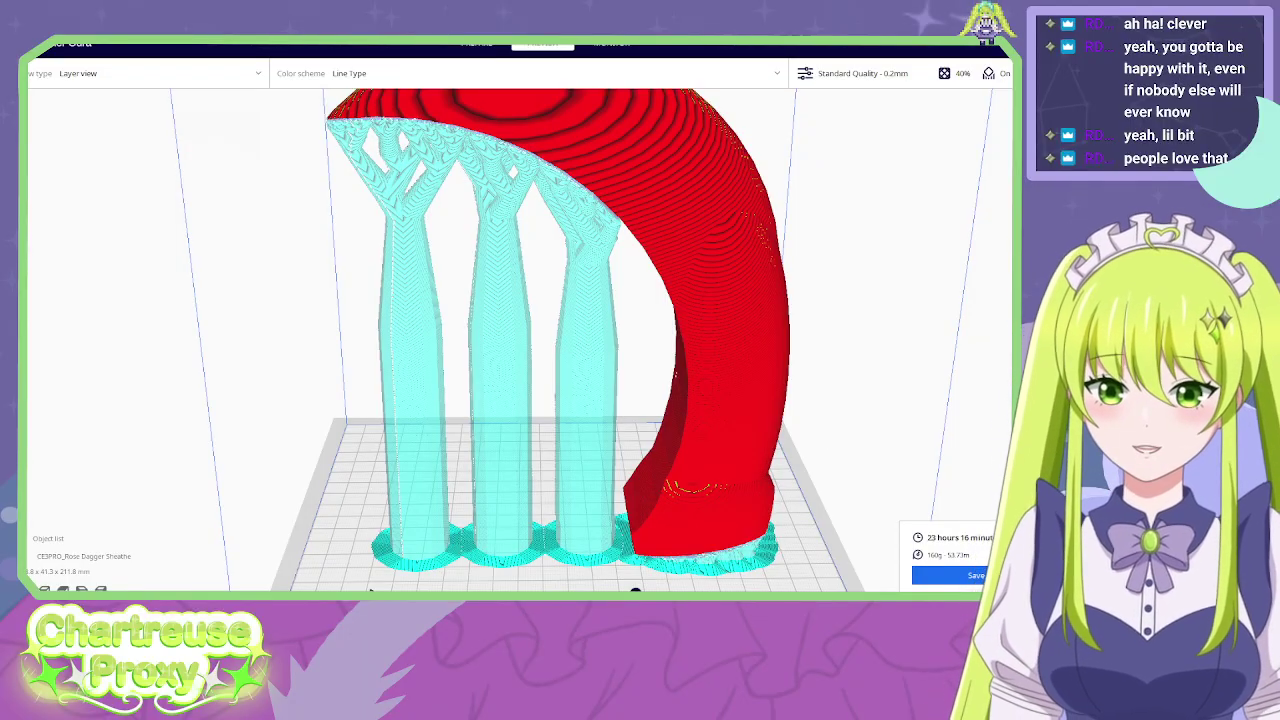
{"action": "scroll", "coordinate": [827, 442], "scroll_direction": "down", "scroll_amount": 5}
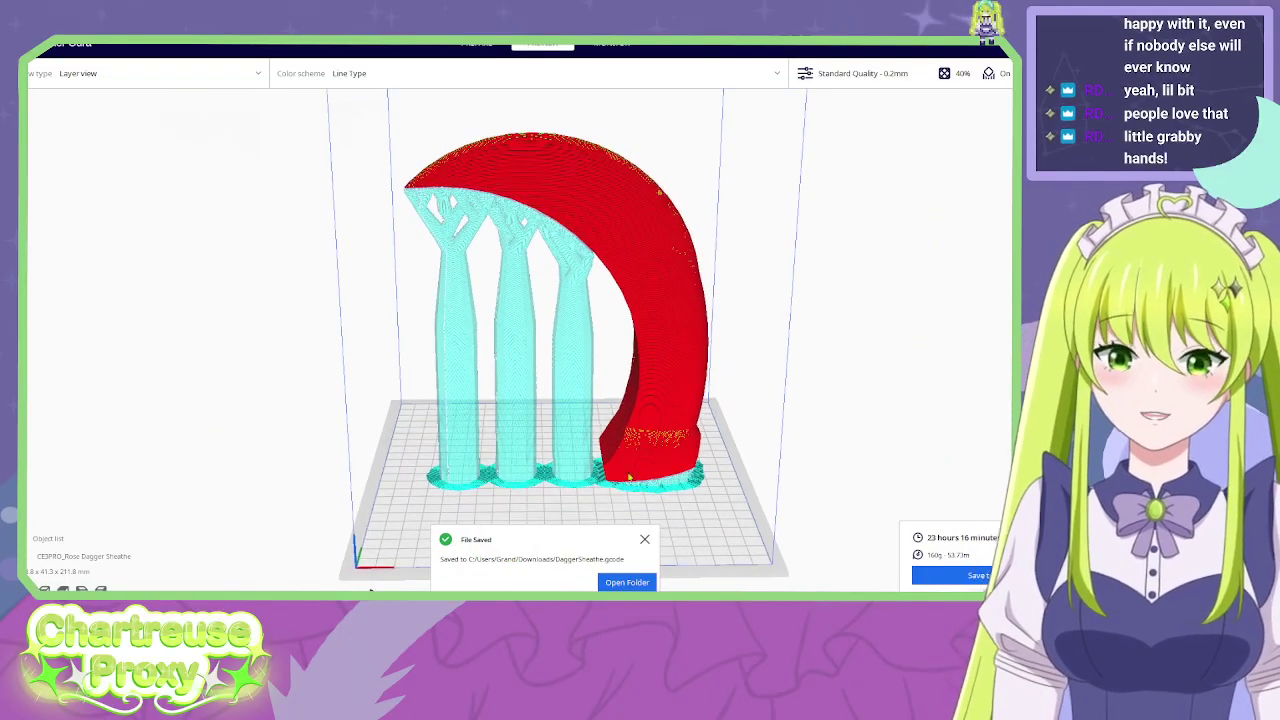
{"action": "right_click_drag", "start_coordinate": [649, 541], "coordinate": [488, 571]}
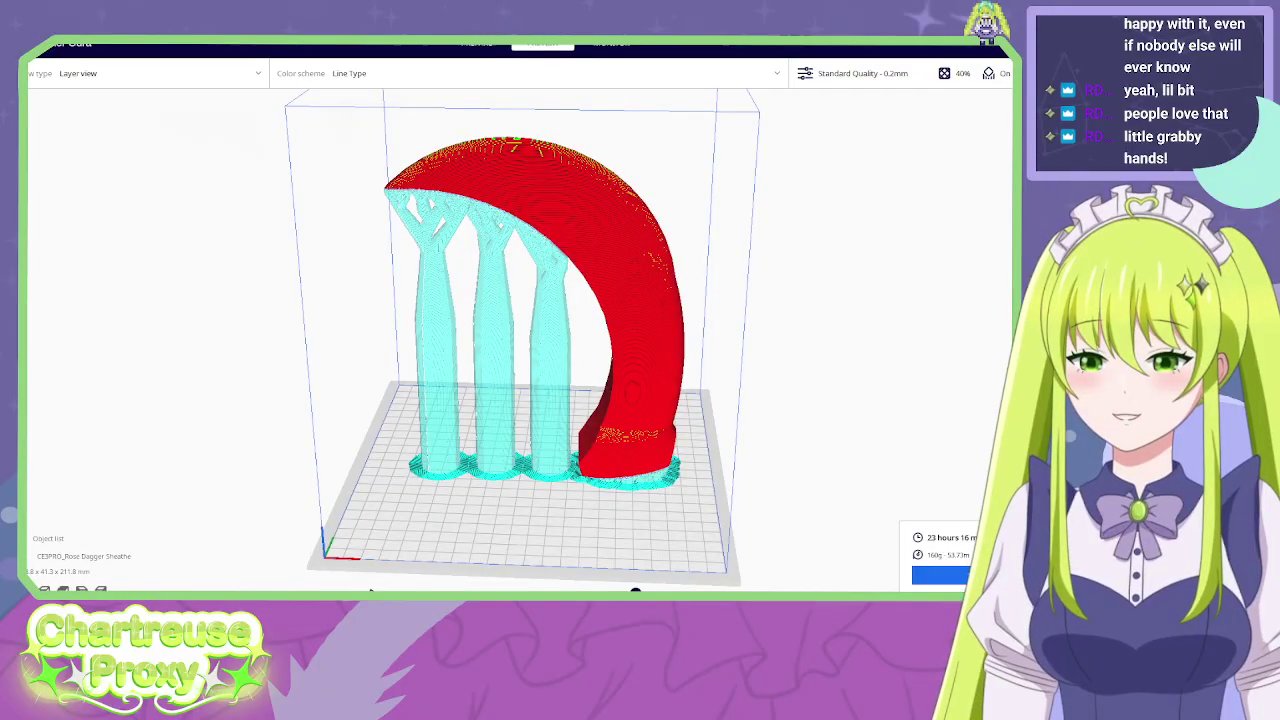